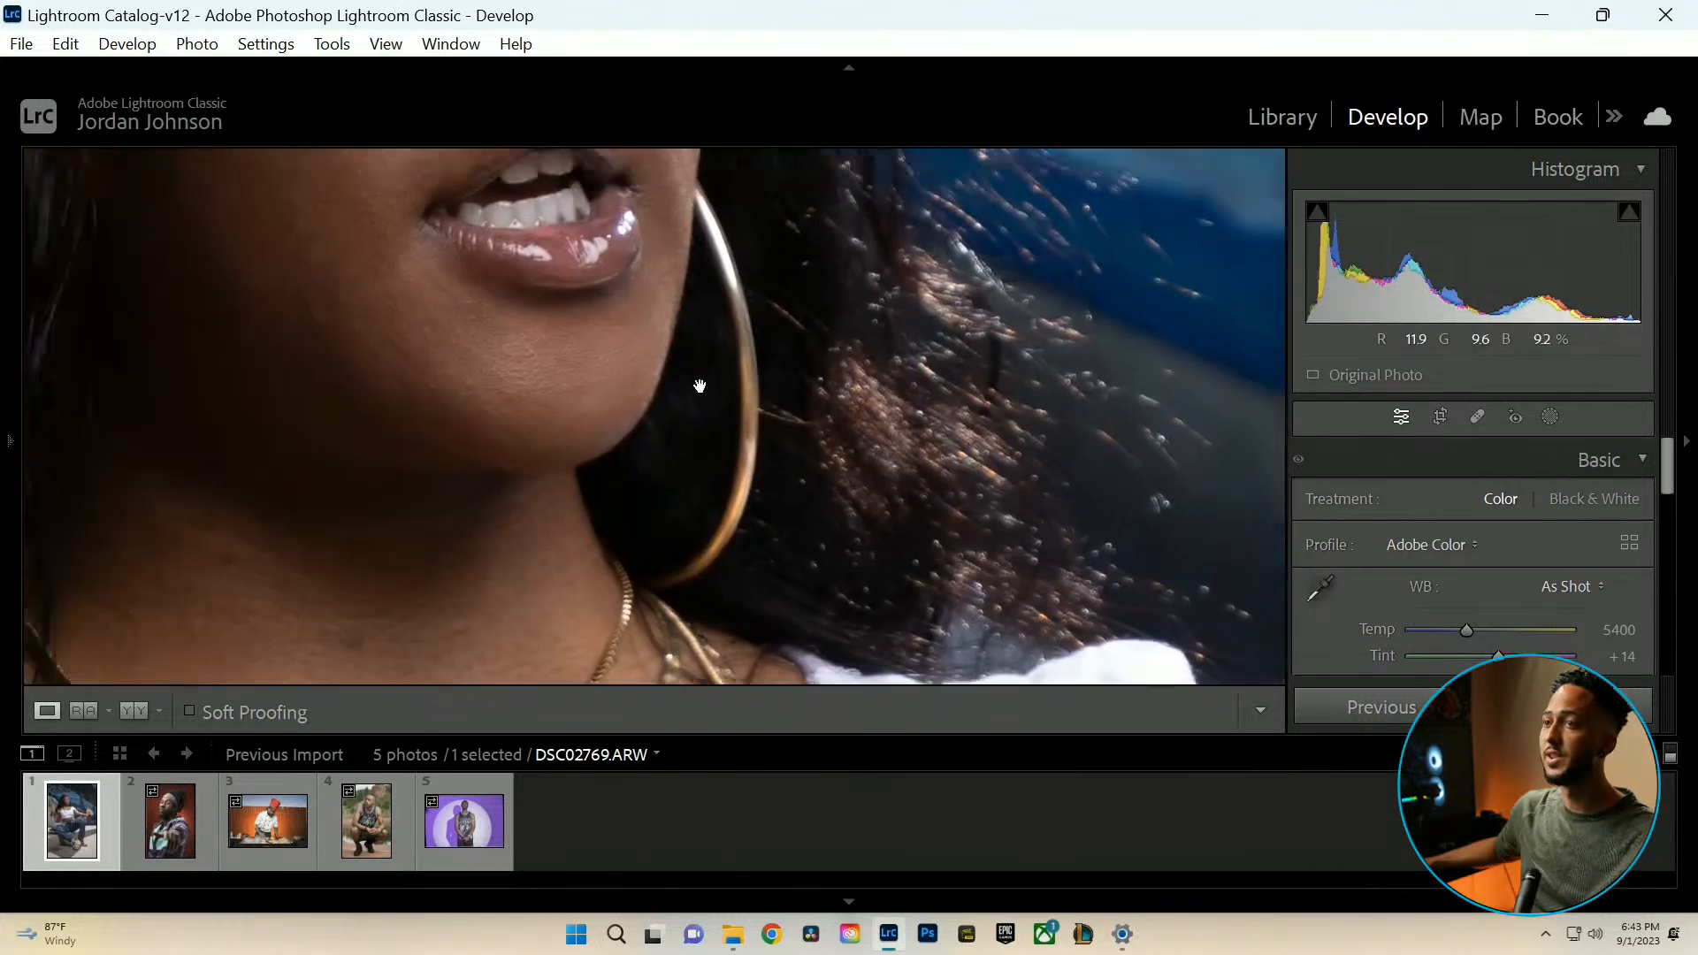
Look through the five imported photos and open the chef photo, DSC08402.ARW, for editing.
{"action": "left_click", "coordinate": [845, 507]}
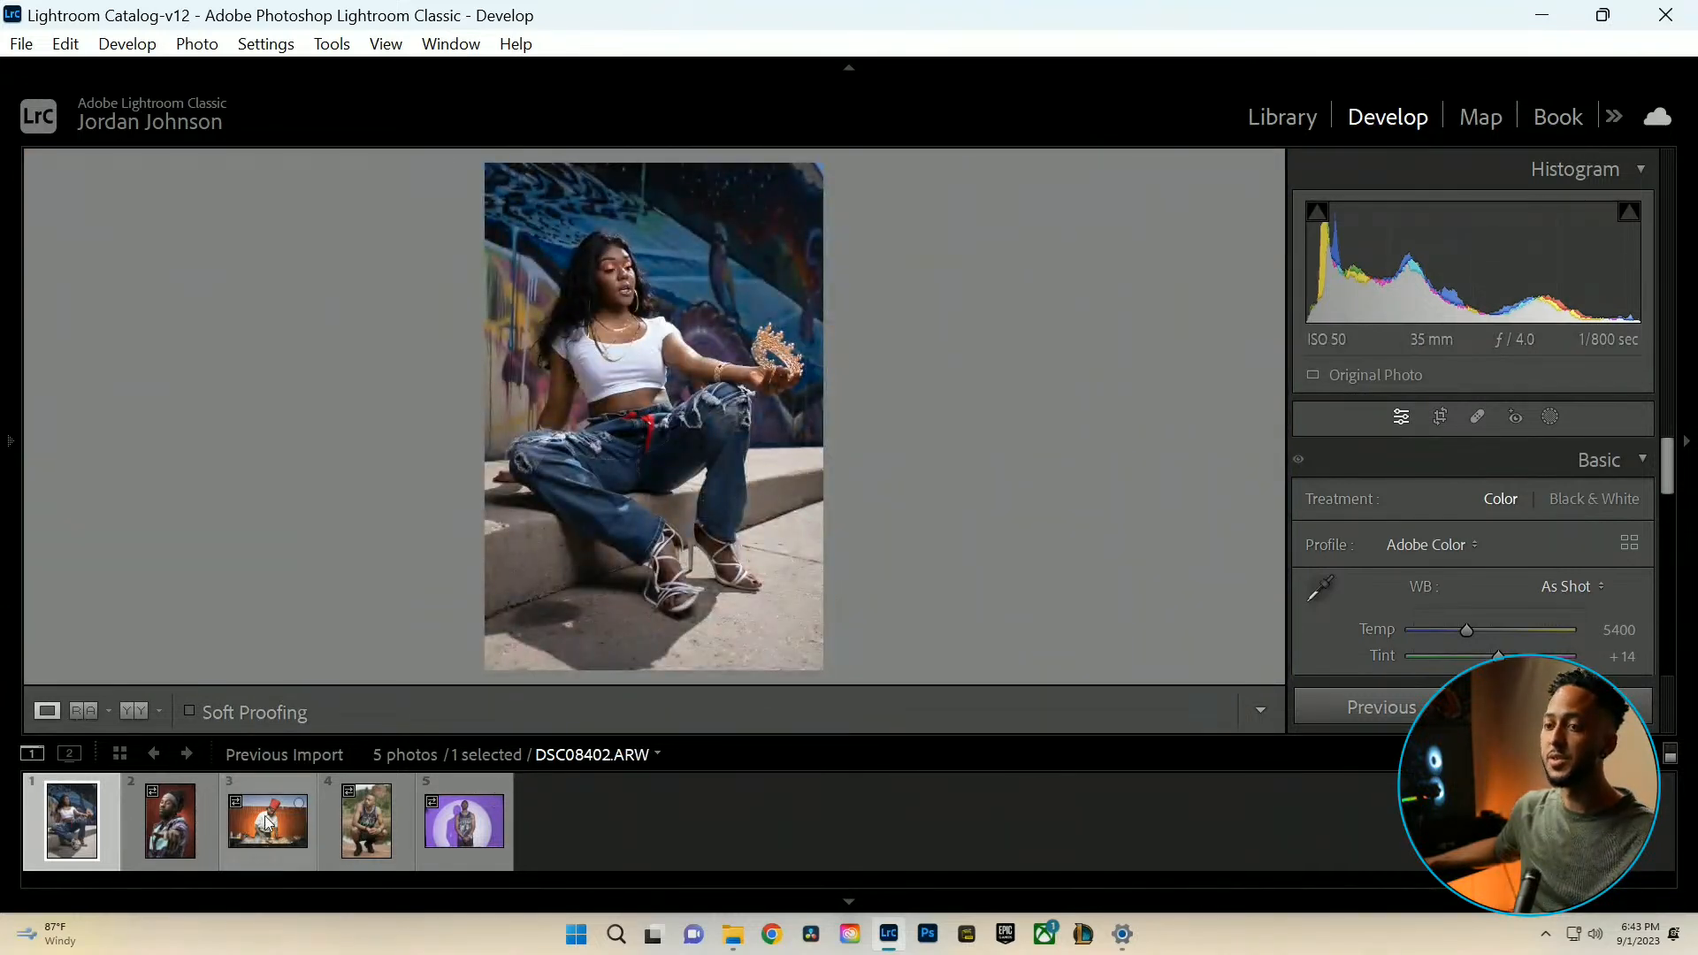
{"action": "left_click", "coordinate": [170, 821]}
{"action": "left_click", "coordinate": [265, 835]}
{"action": "left_click", "coordinate": [349, 835]}
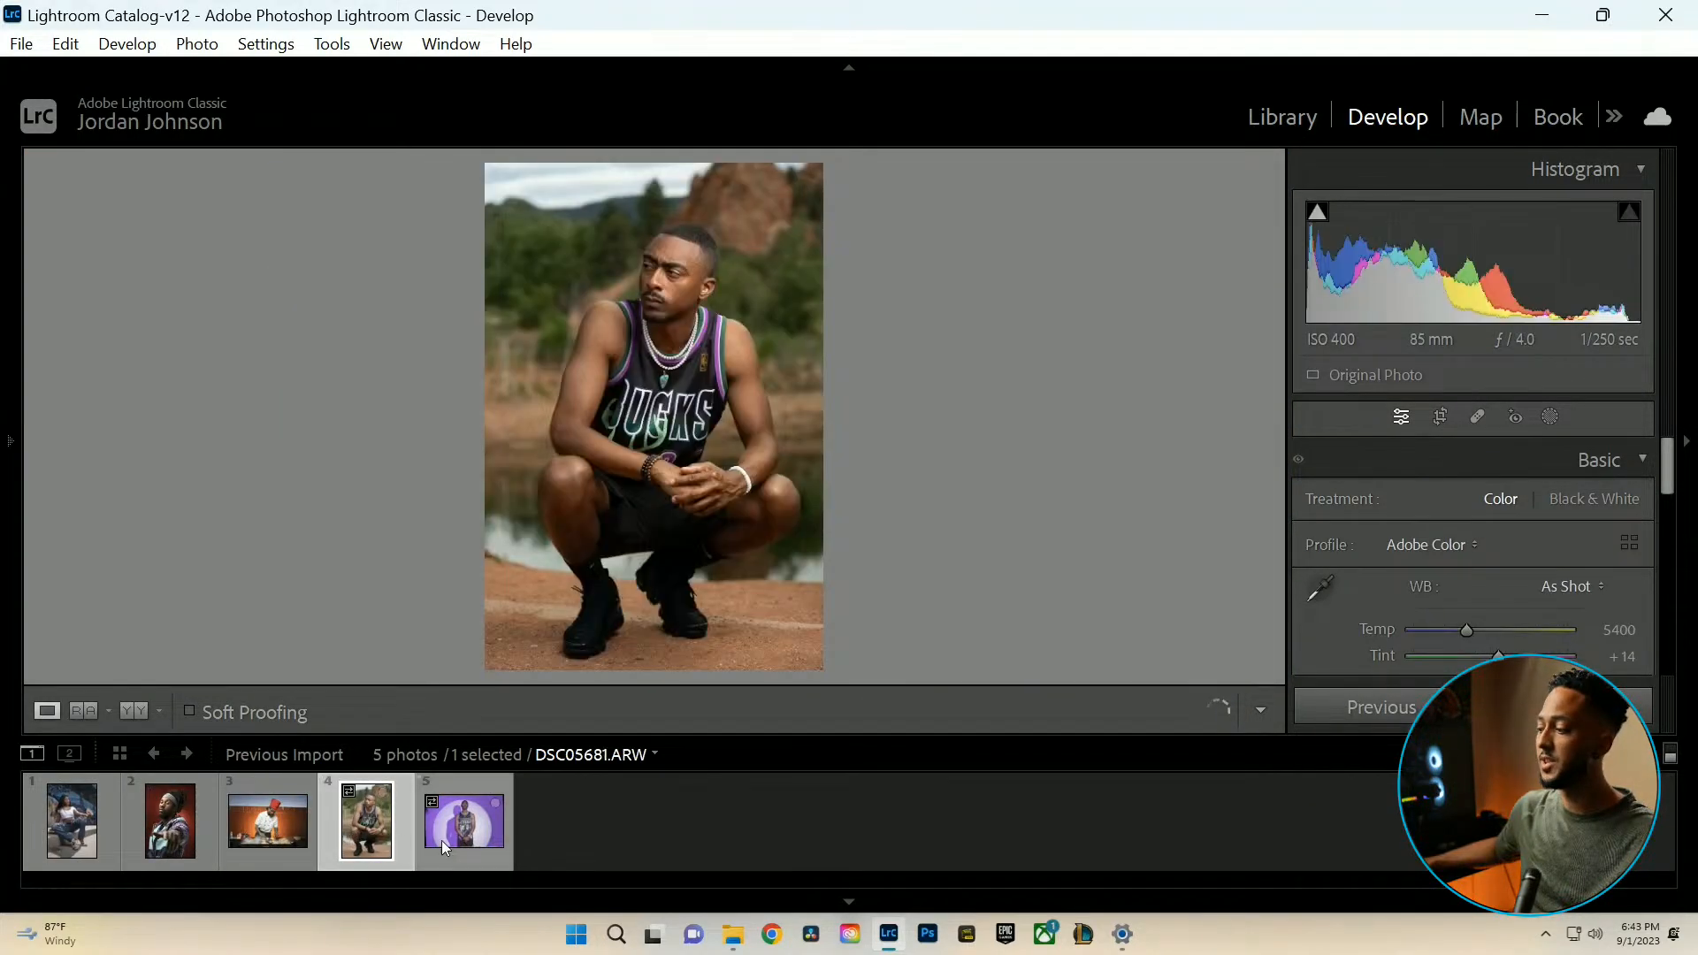
{"action": "left_click", "coordinate": [447, 842]}
{"action": "left_click", "coordinate": [339, 825]}
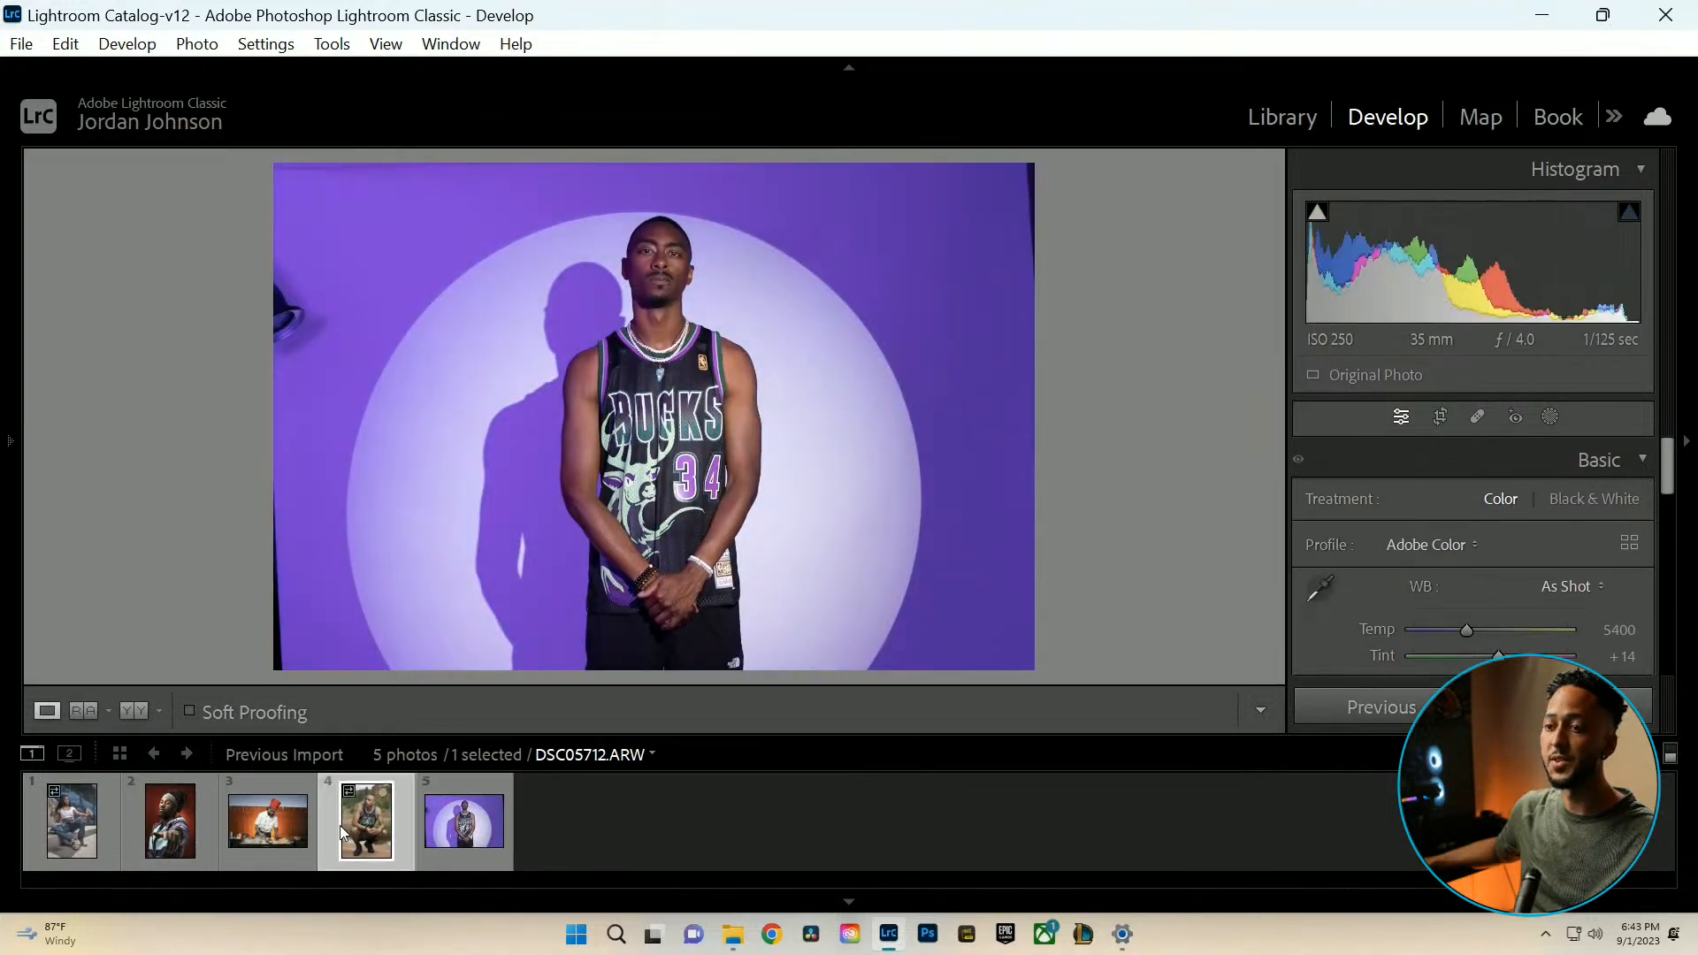
{"action": "left_click", "coordinate": [285, 830]}
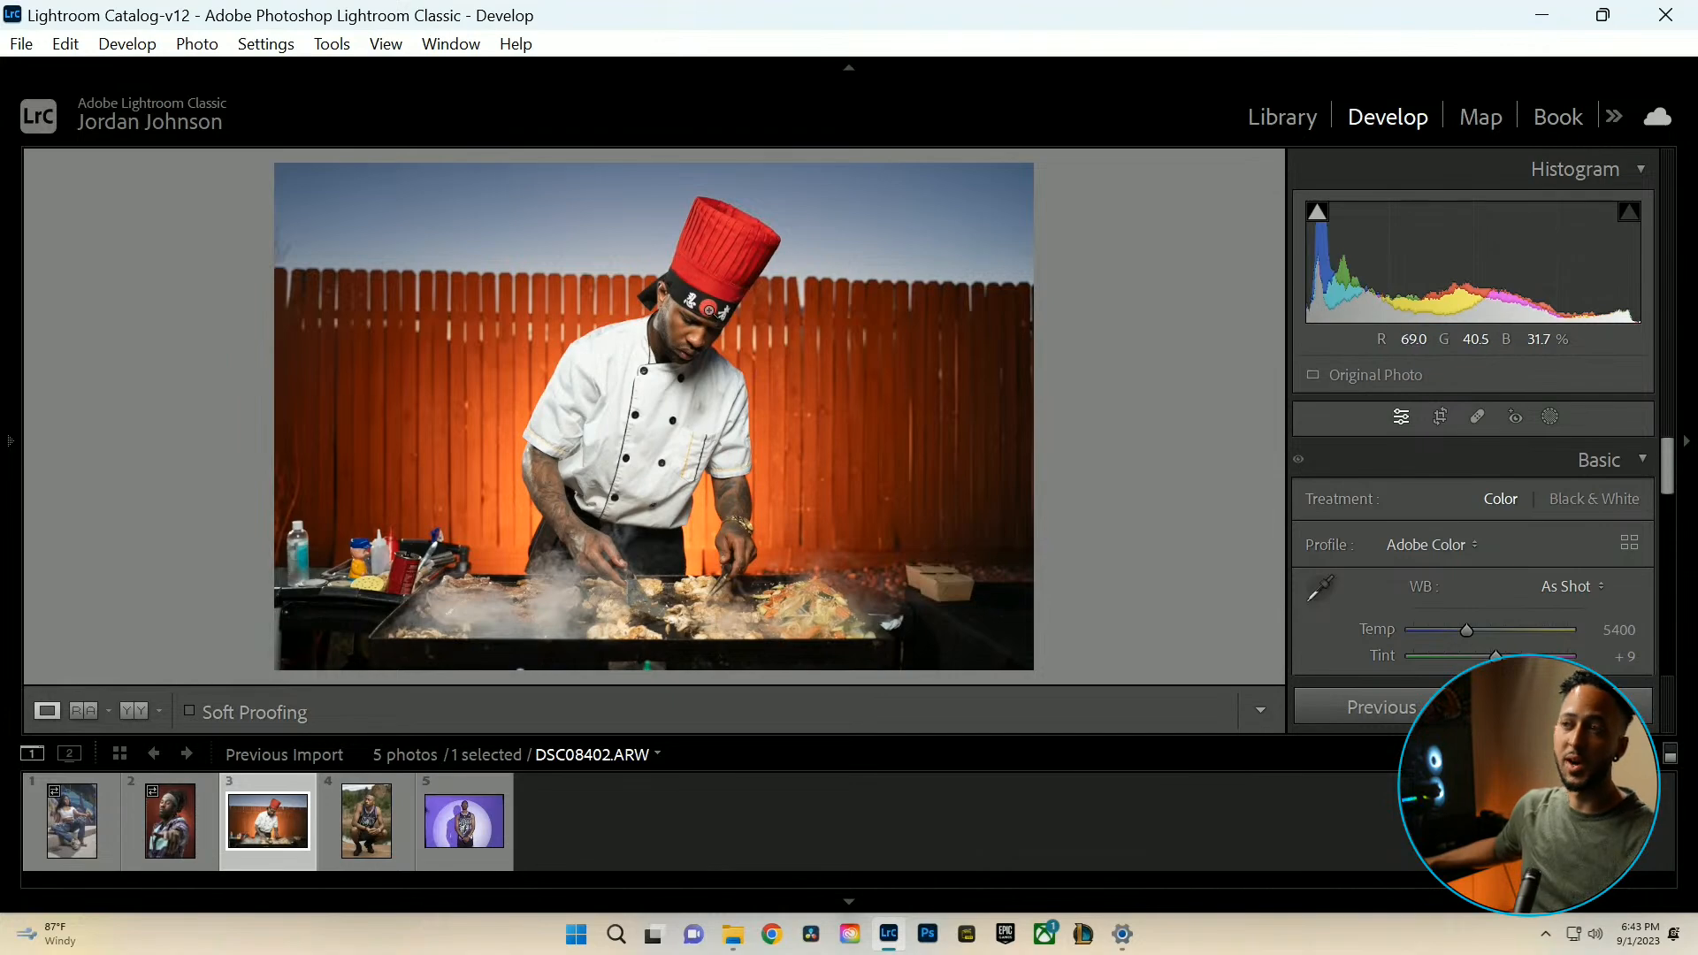
Check the chef's hands and the grill up close, and hide the filmstrip to enlarge the photo.
{"action": "left_click", "coordinate": [696, 430]}
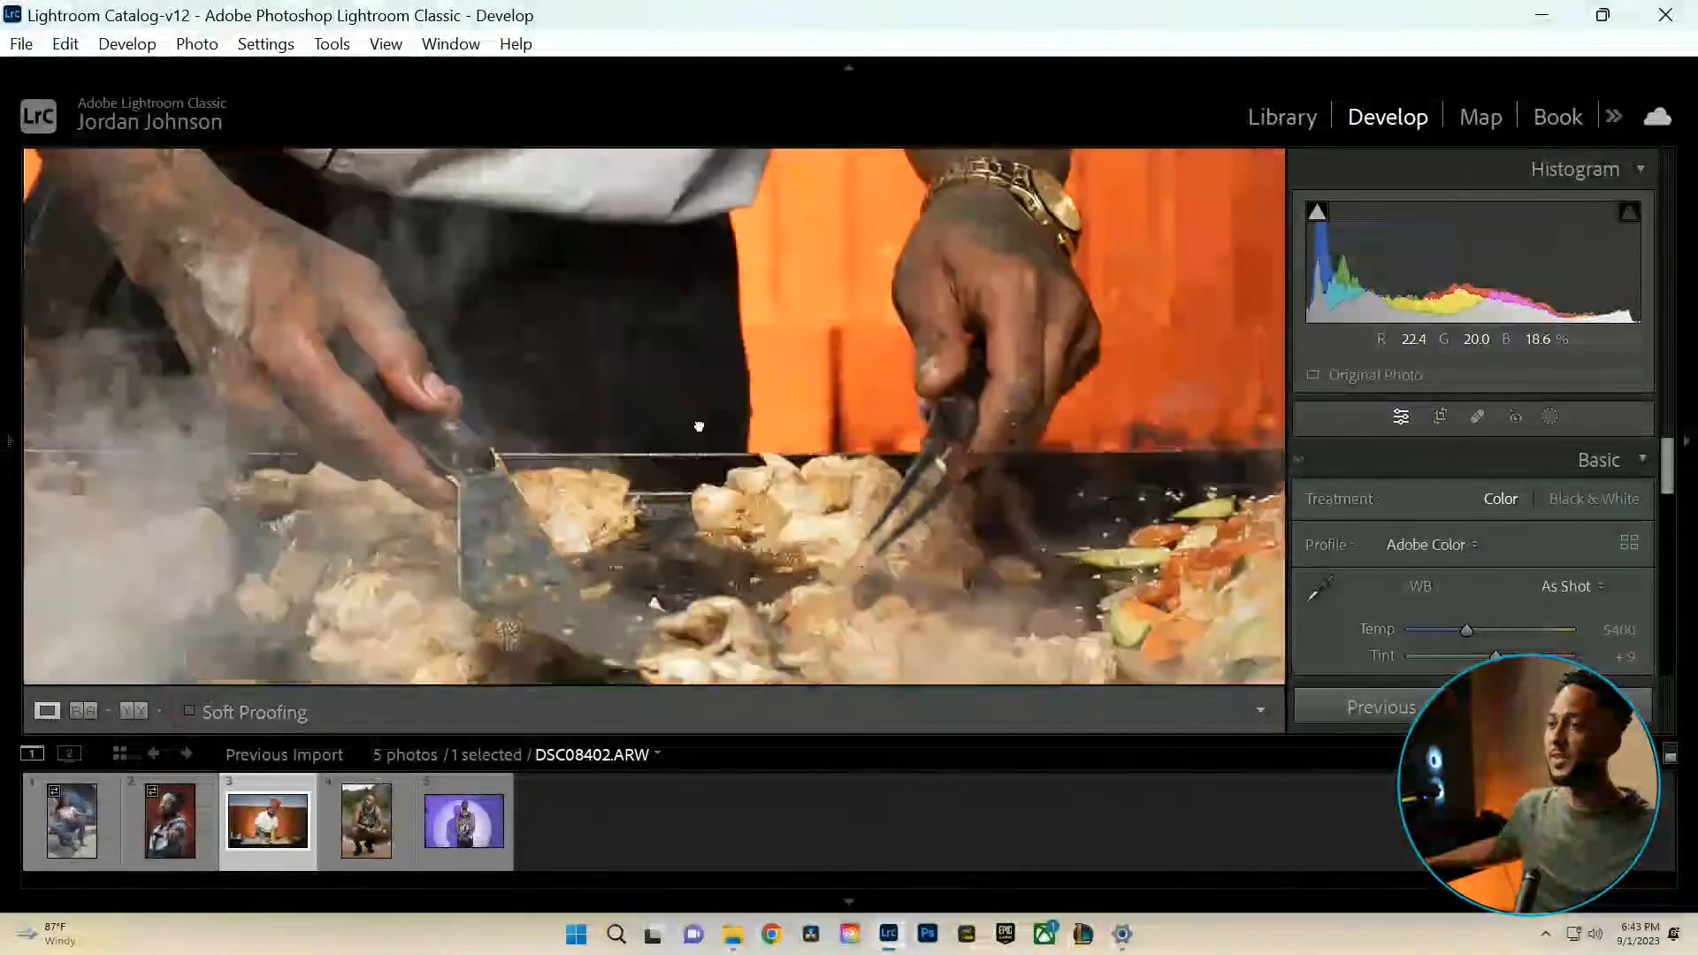
{"action": "left_click", "coordinate": [697, 429]}
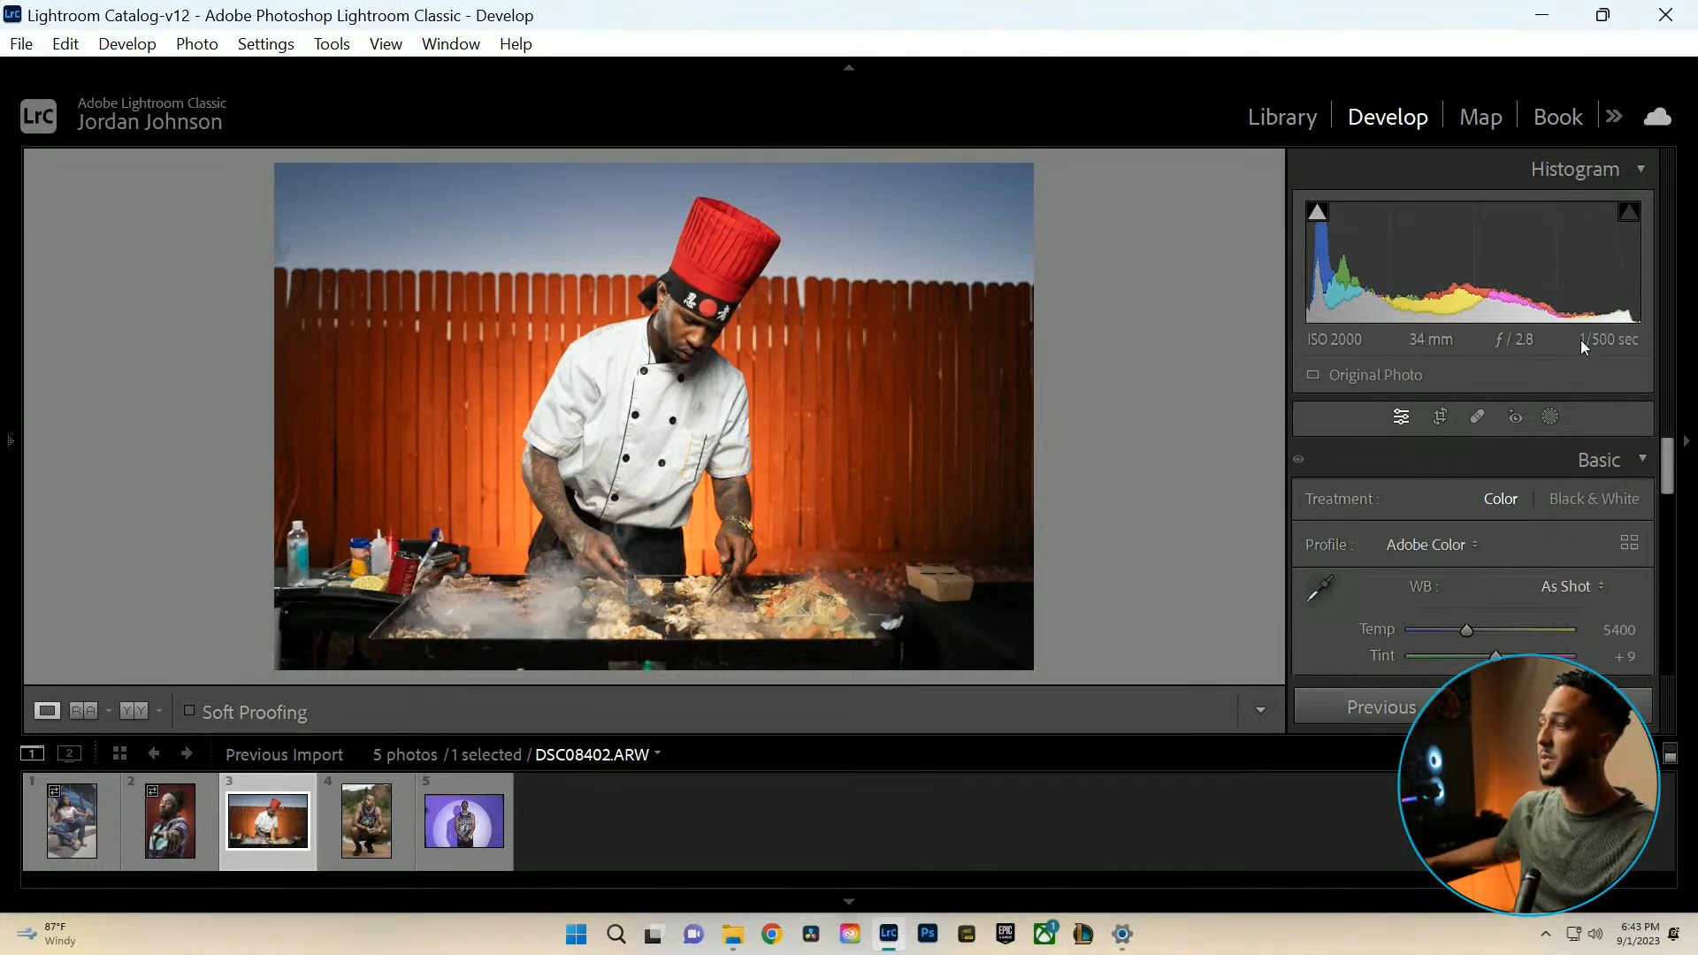
{"action": "left_click", "coordinate": [1638, 462]}
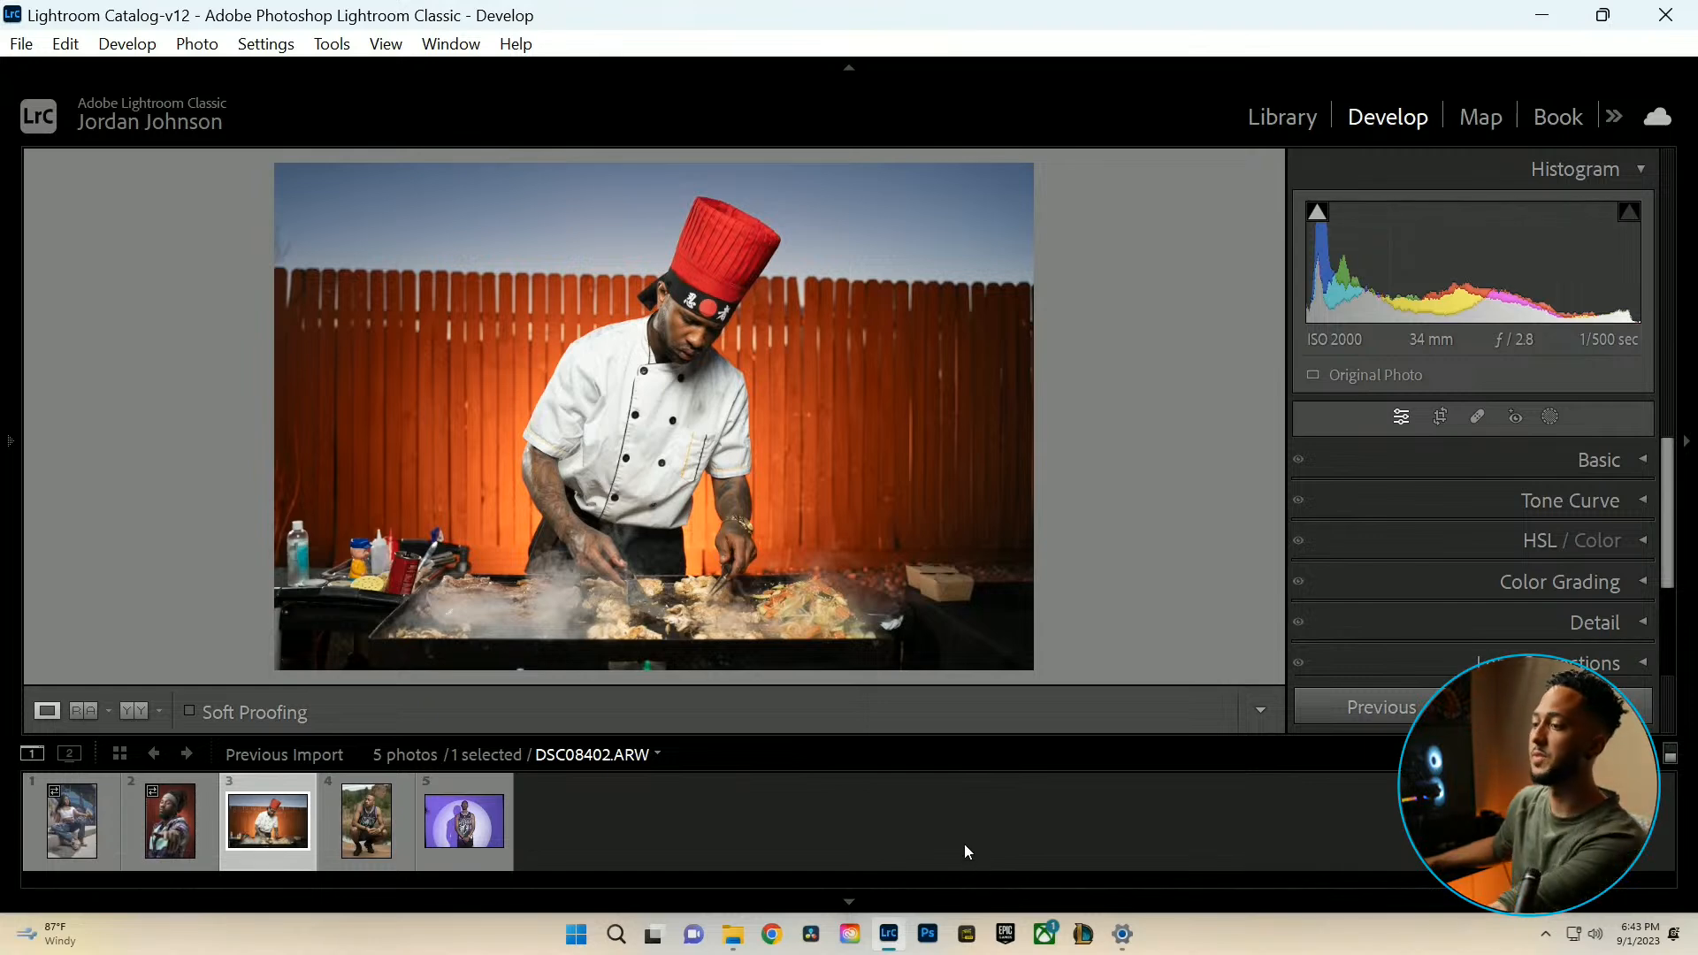
{"action": "left_click", "coordinate": [836, 902]}
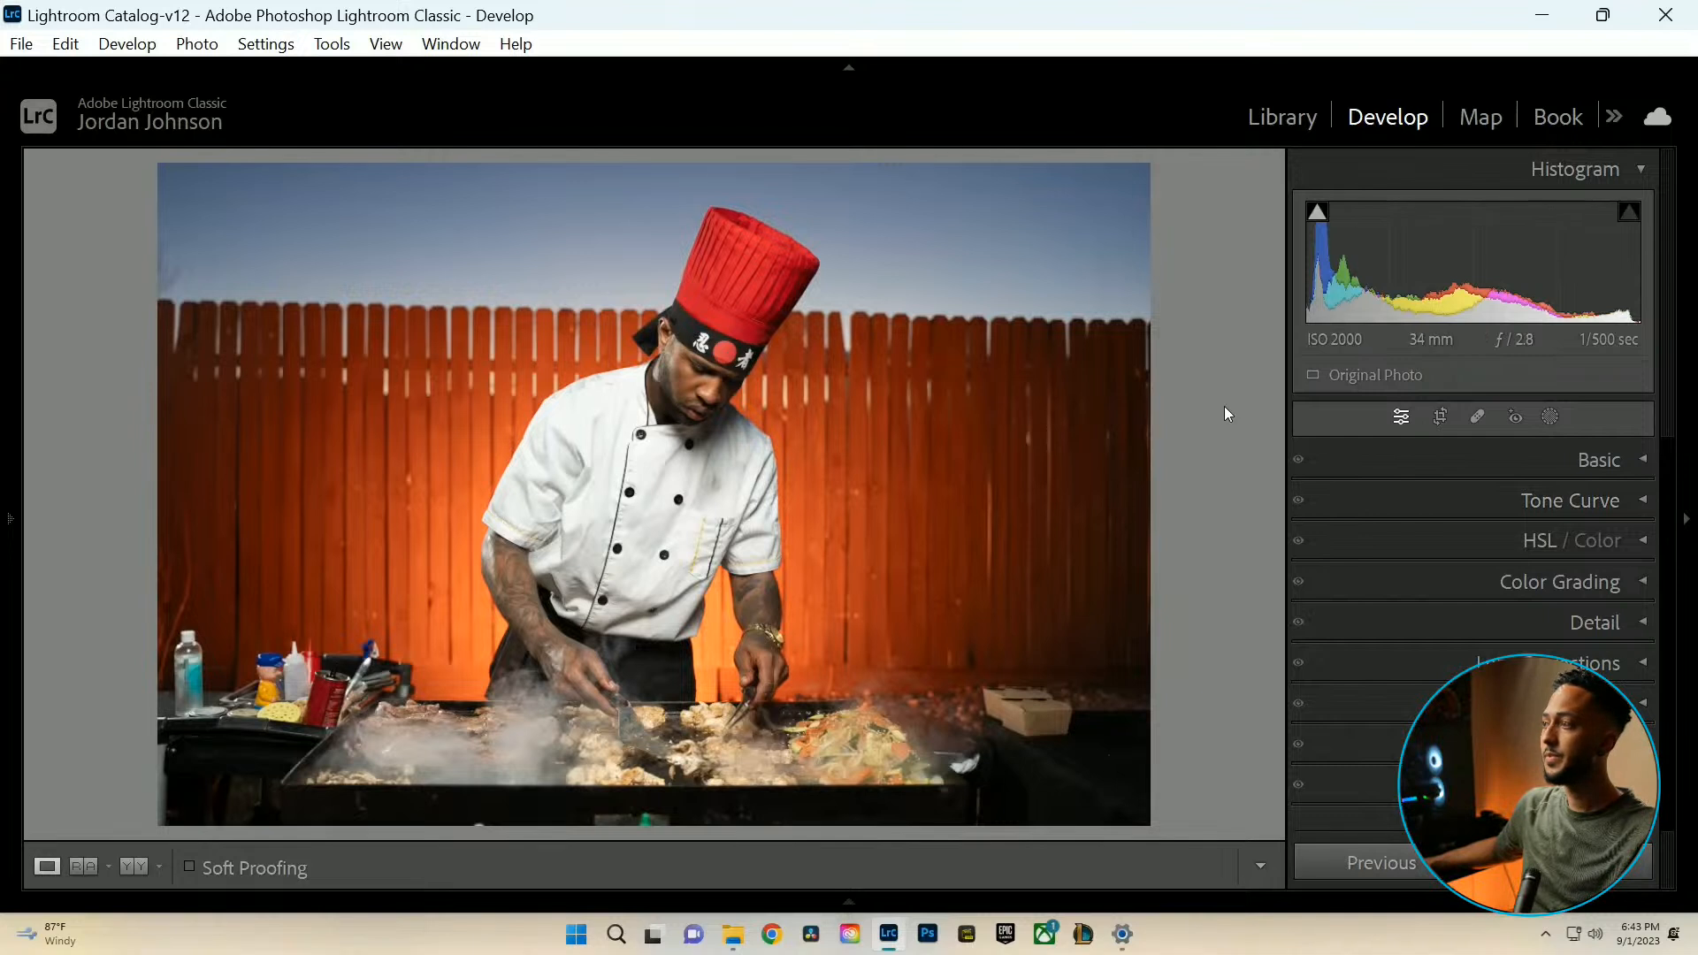
{"action": "left_click", "coordinate": [1635, 456]}
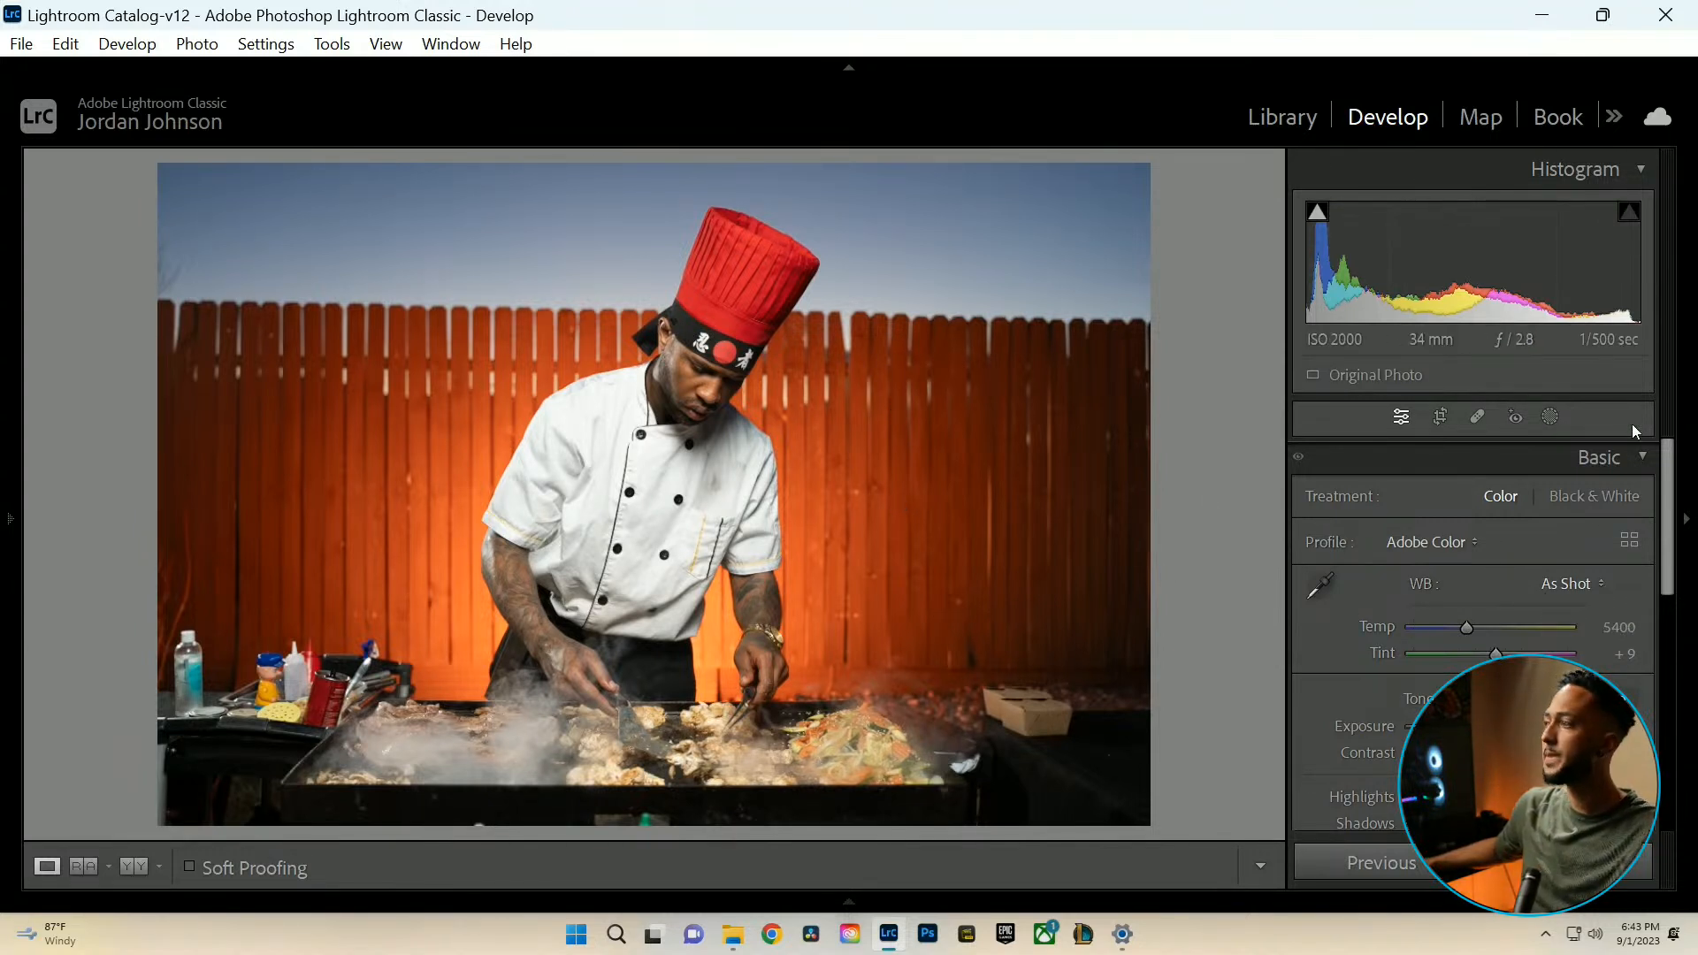
{"action": "left_click", "coordinate": [1645, 458]}
{"action": "left_click", "coordinate": [1625, 580]}
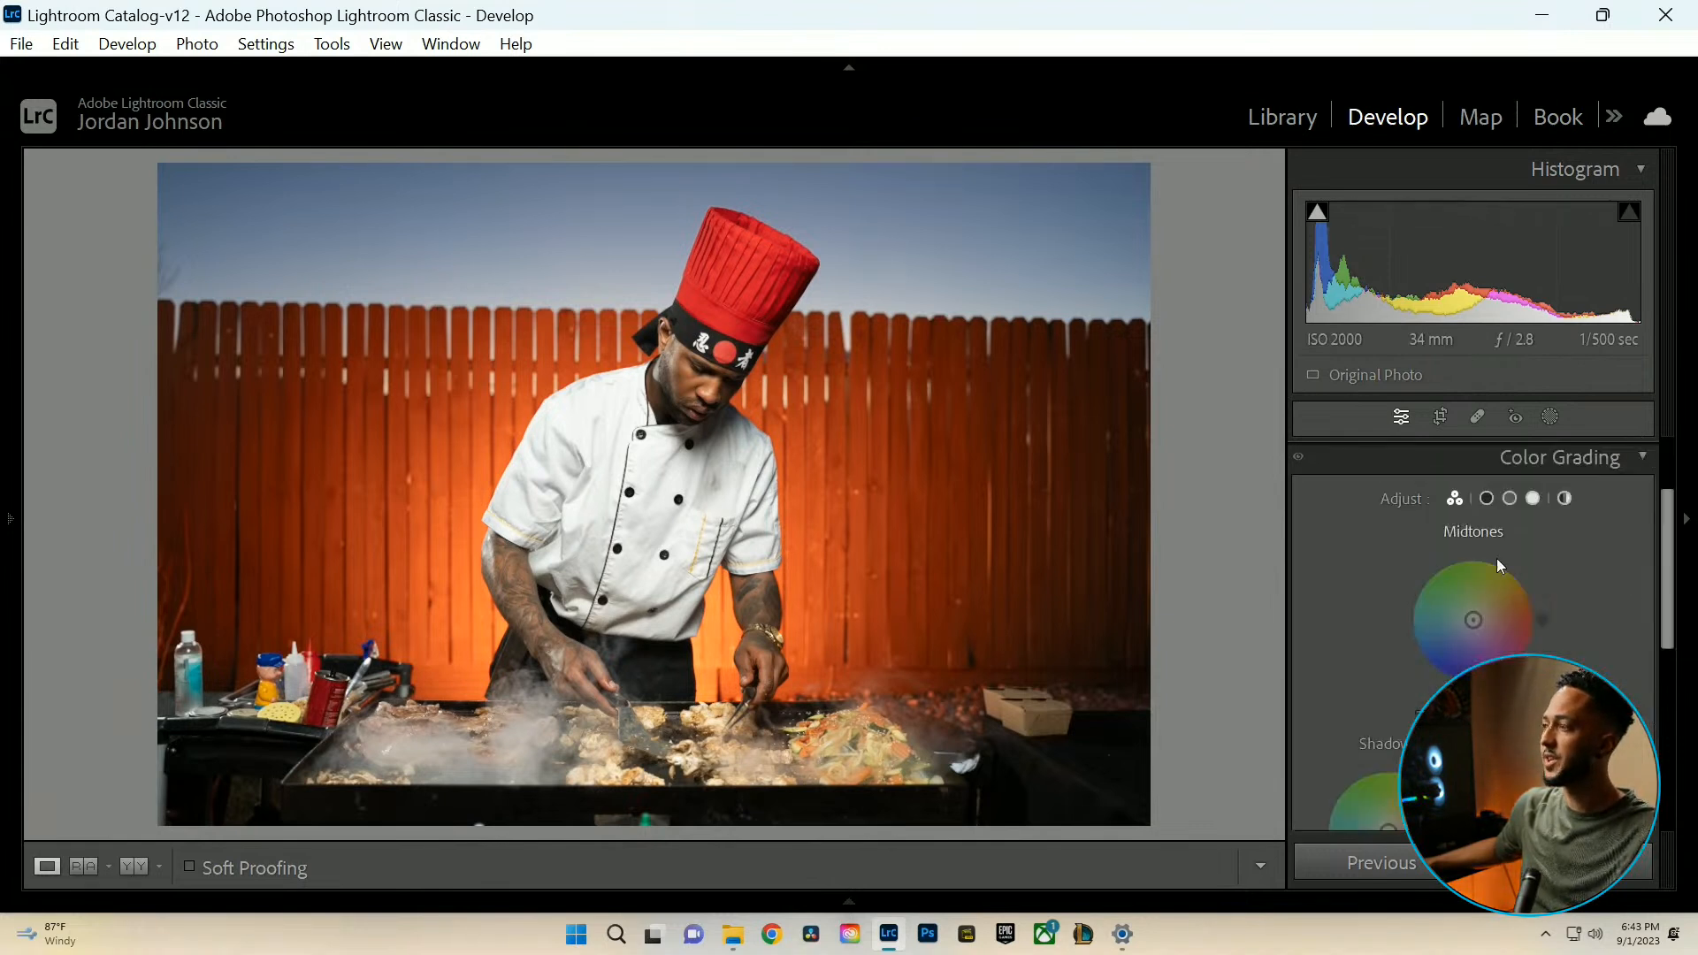
{"action": "left_click", "coordinate": [1641, 457]}
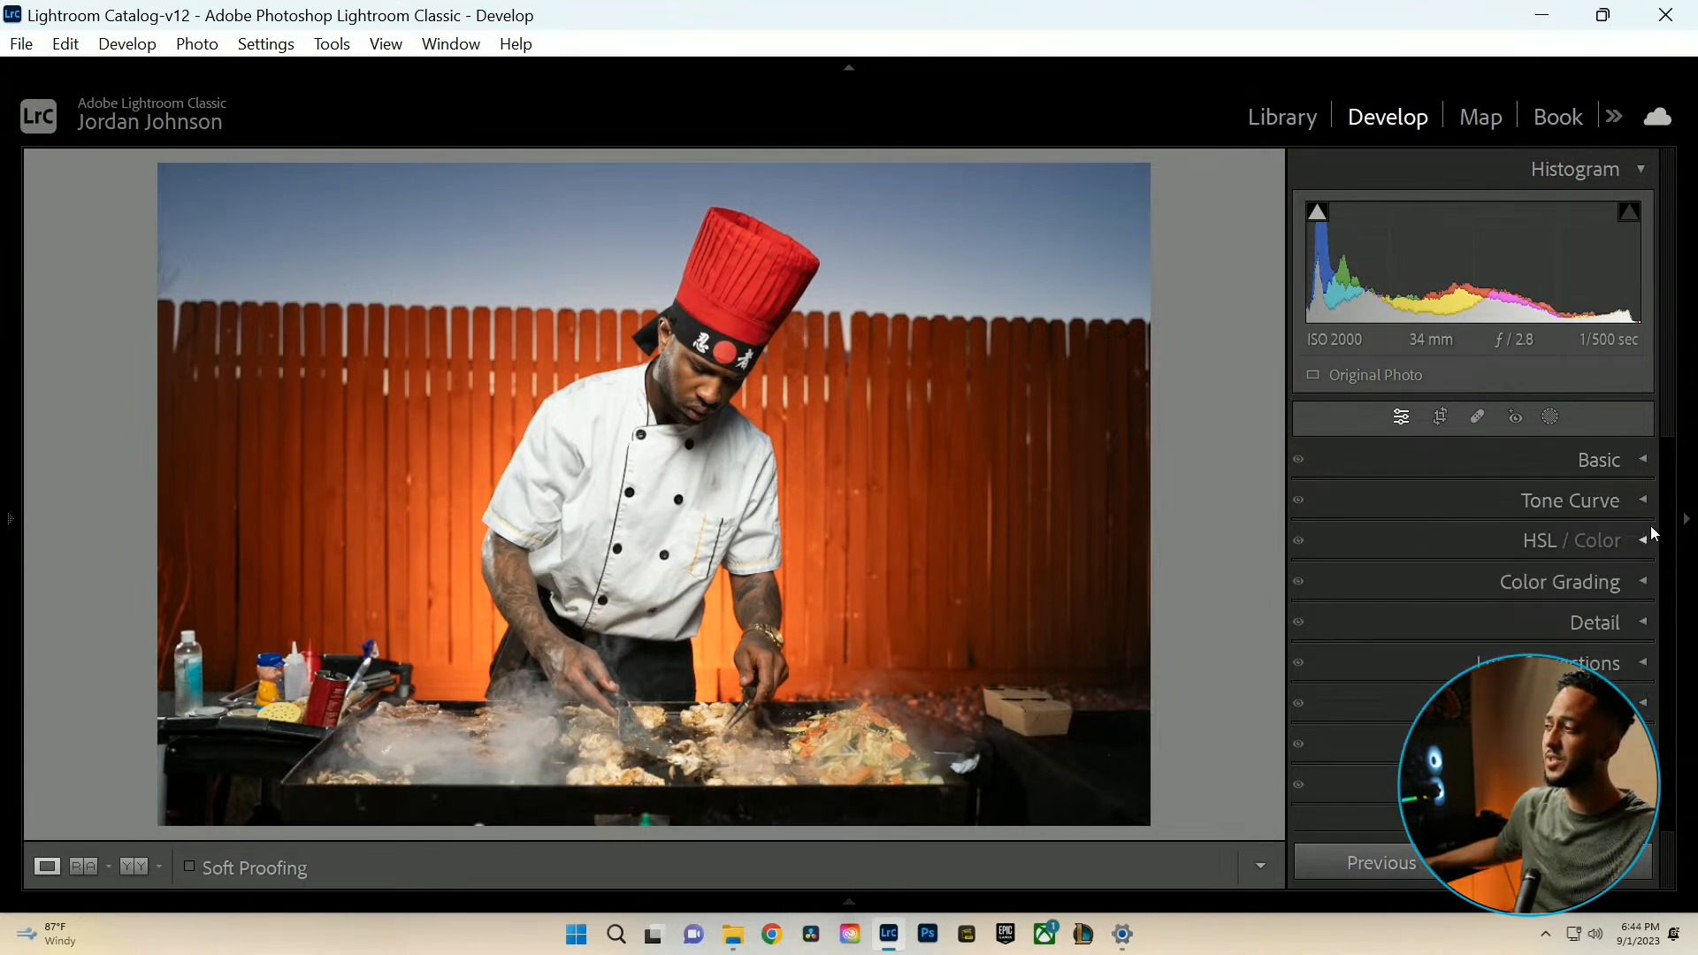
Shift the sky's blue hue toward teal with the HSL targeted hue adjustment.
{"action": "left_click", "coordinate": [1647, 532]}
{"action": "left_click", "coordinate": [1340, 557]}
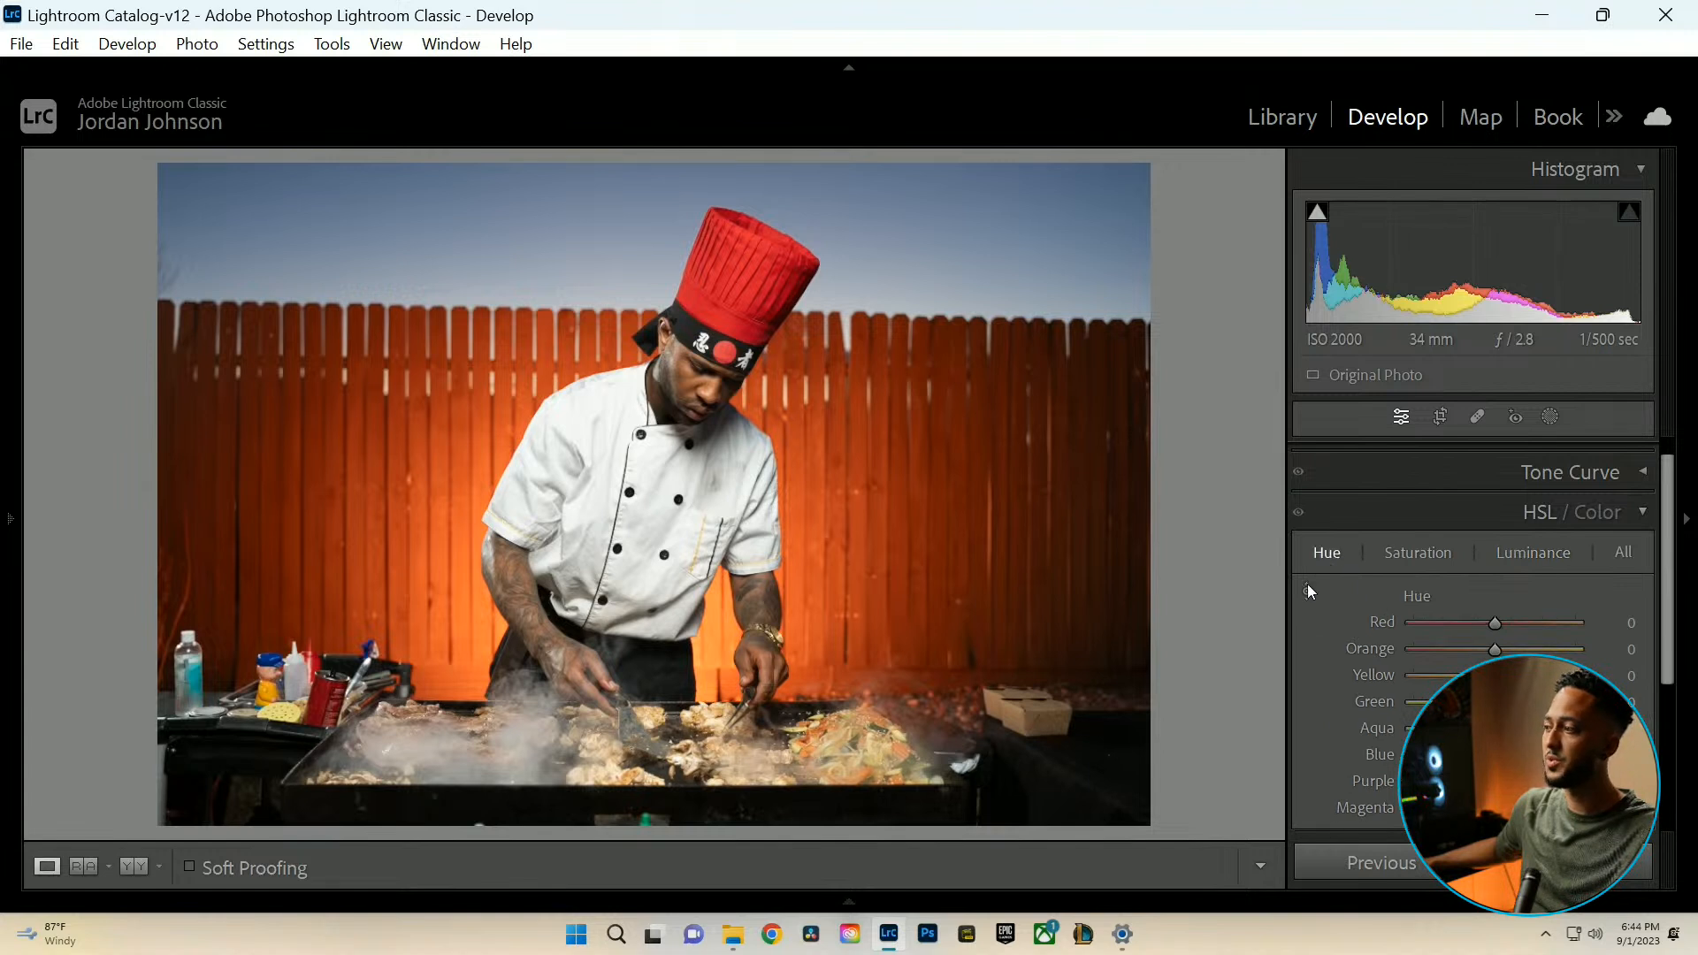
{"action": "left_click", "coordinate": [1307, 590]}
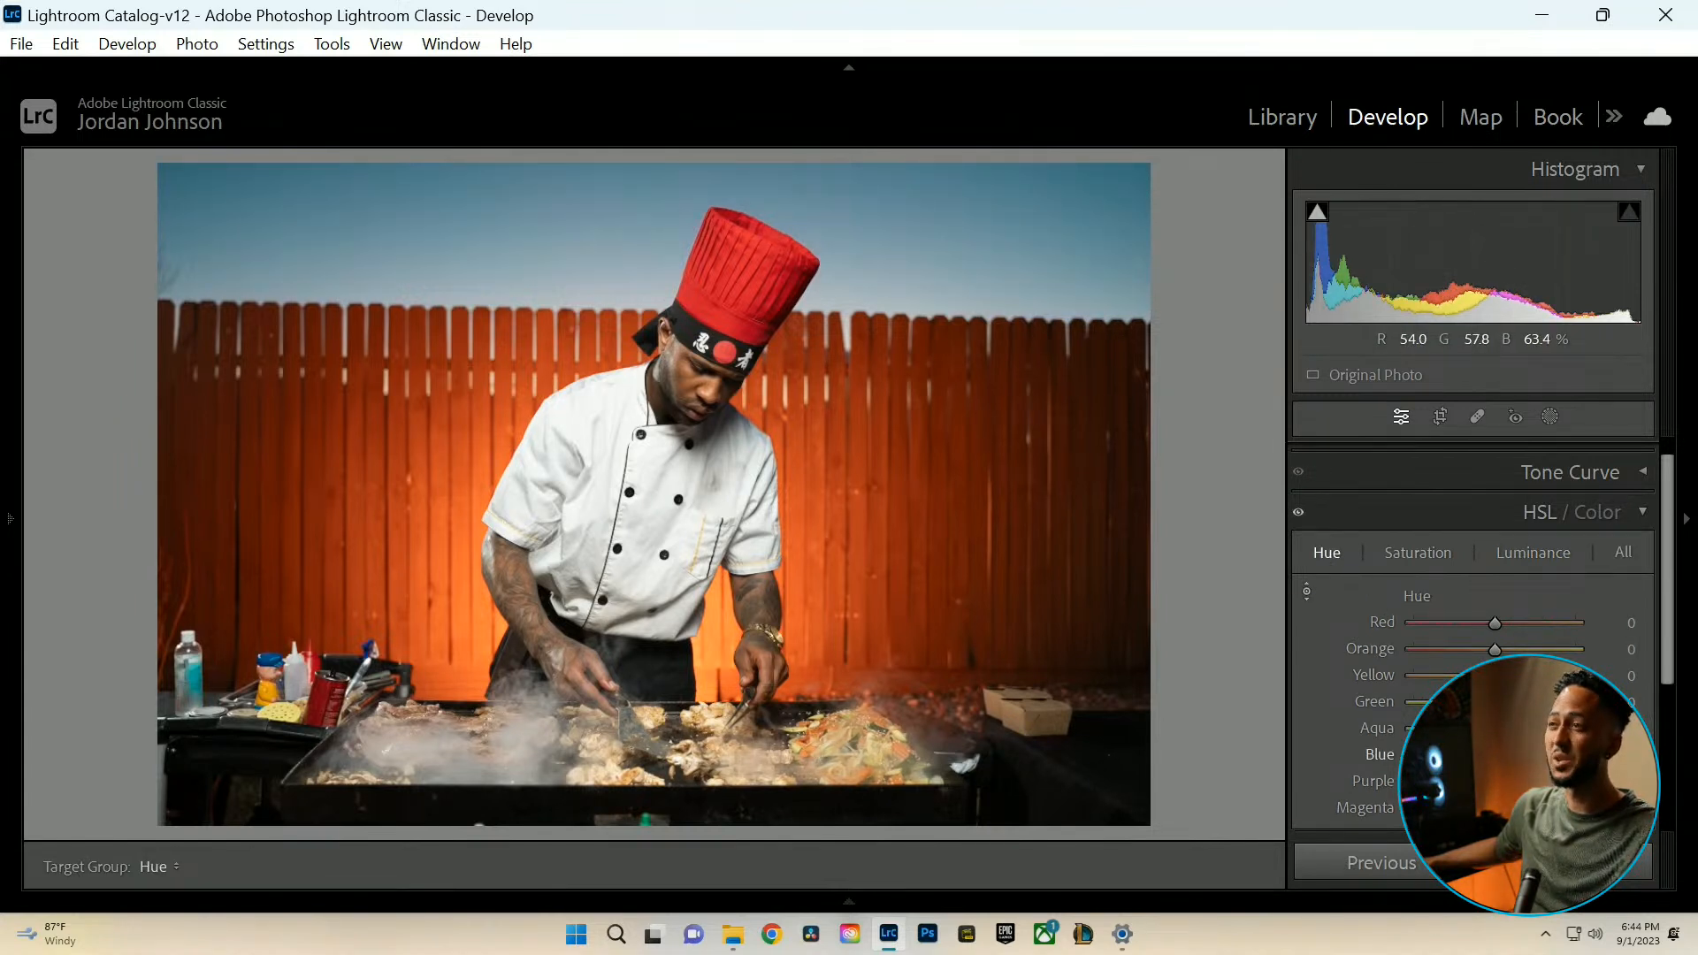
{"action": "left_click", "coordinate": [1641, 512]}
Set the white balance tint to +3 and compare the photo before and after the edits.
{"action": "left_click", "coordinate": [1641, 460]}
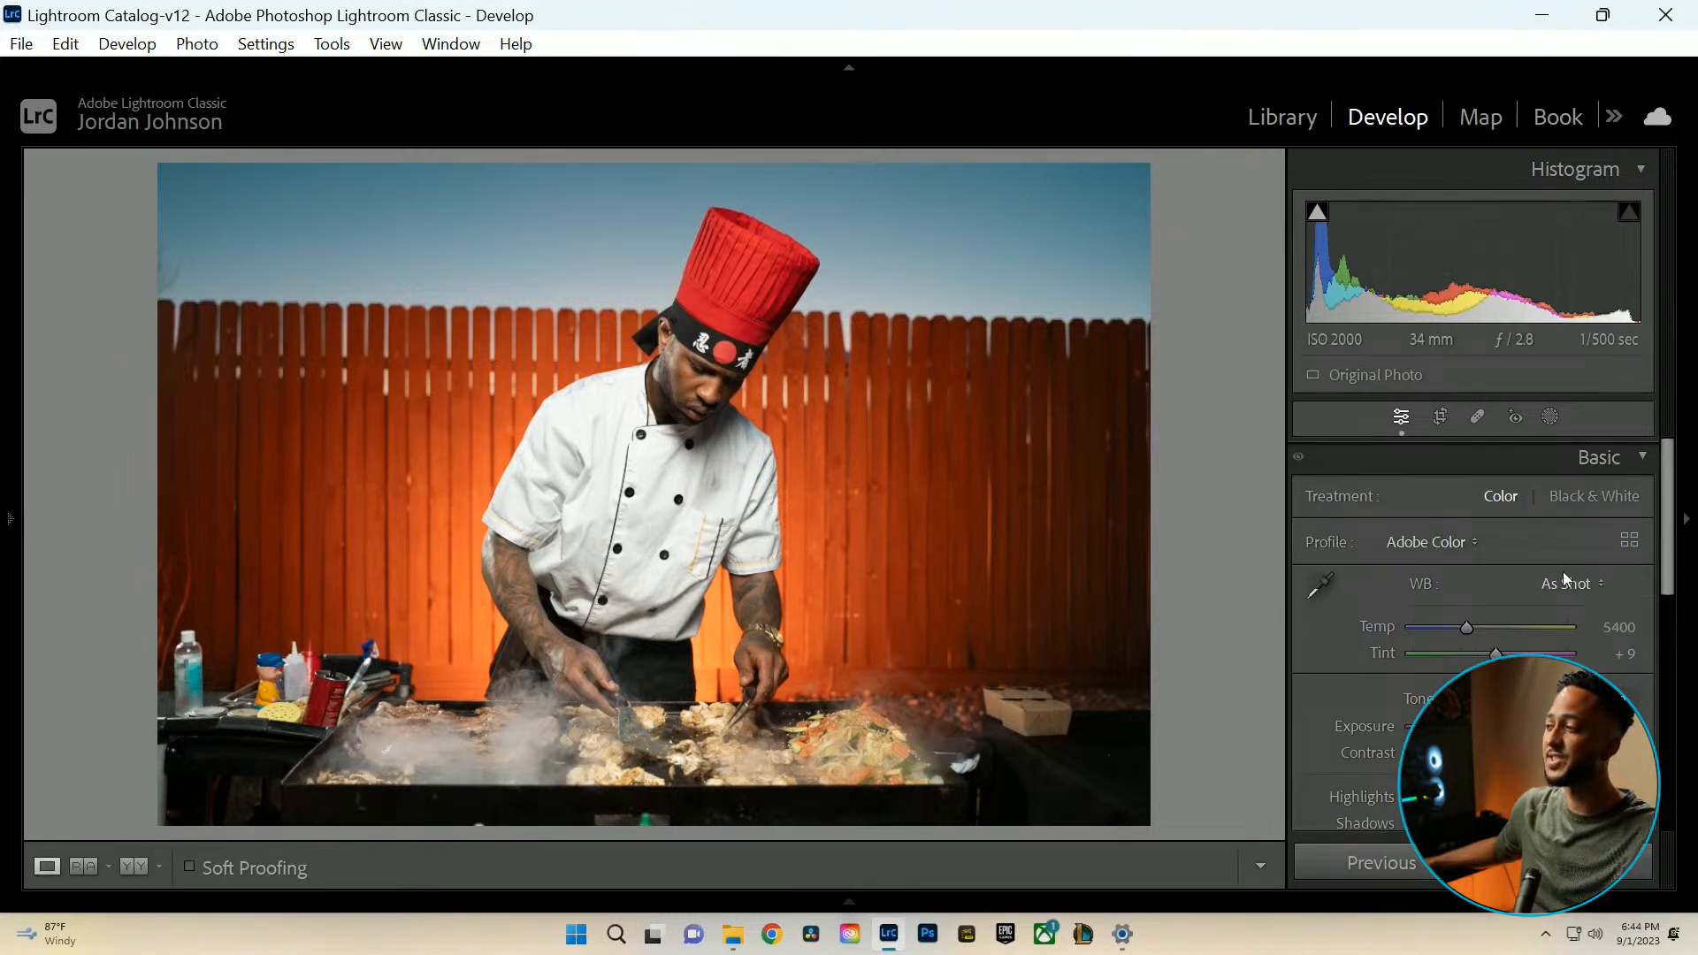
{"action": "left_click_drag", "start_coordinate": [1496, 653], "coordinate": [1491, 658]}
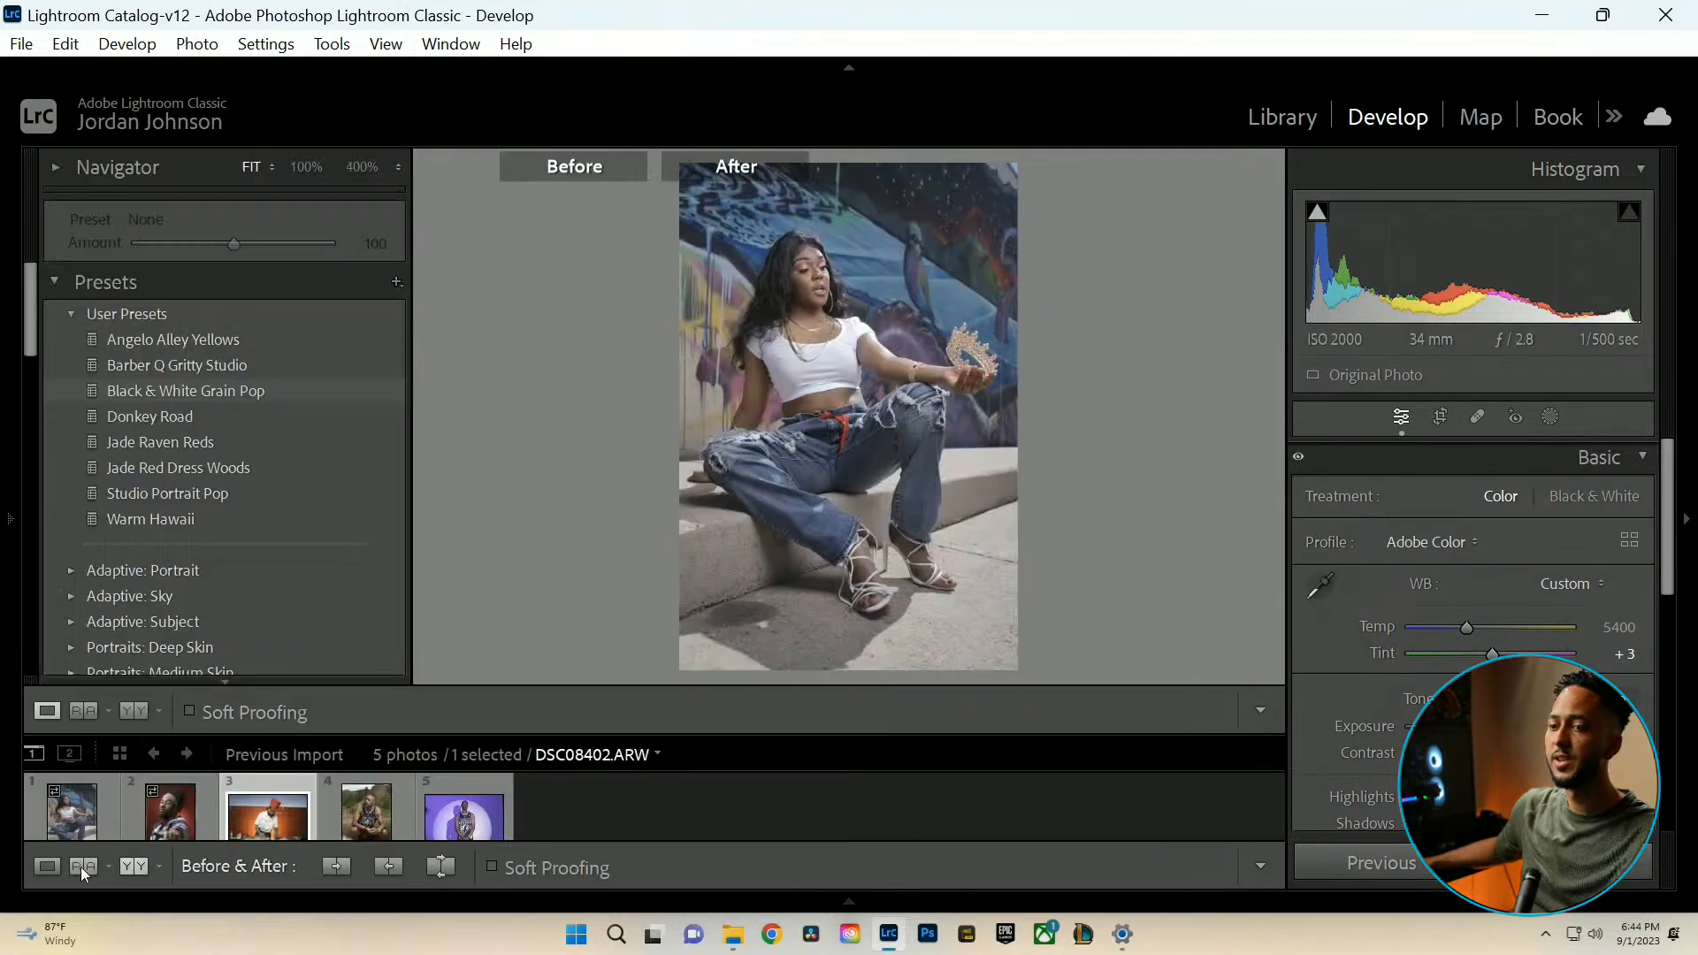
{"action": "key", "text": "y"}
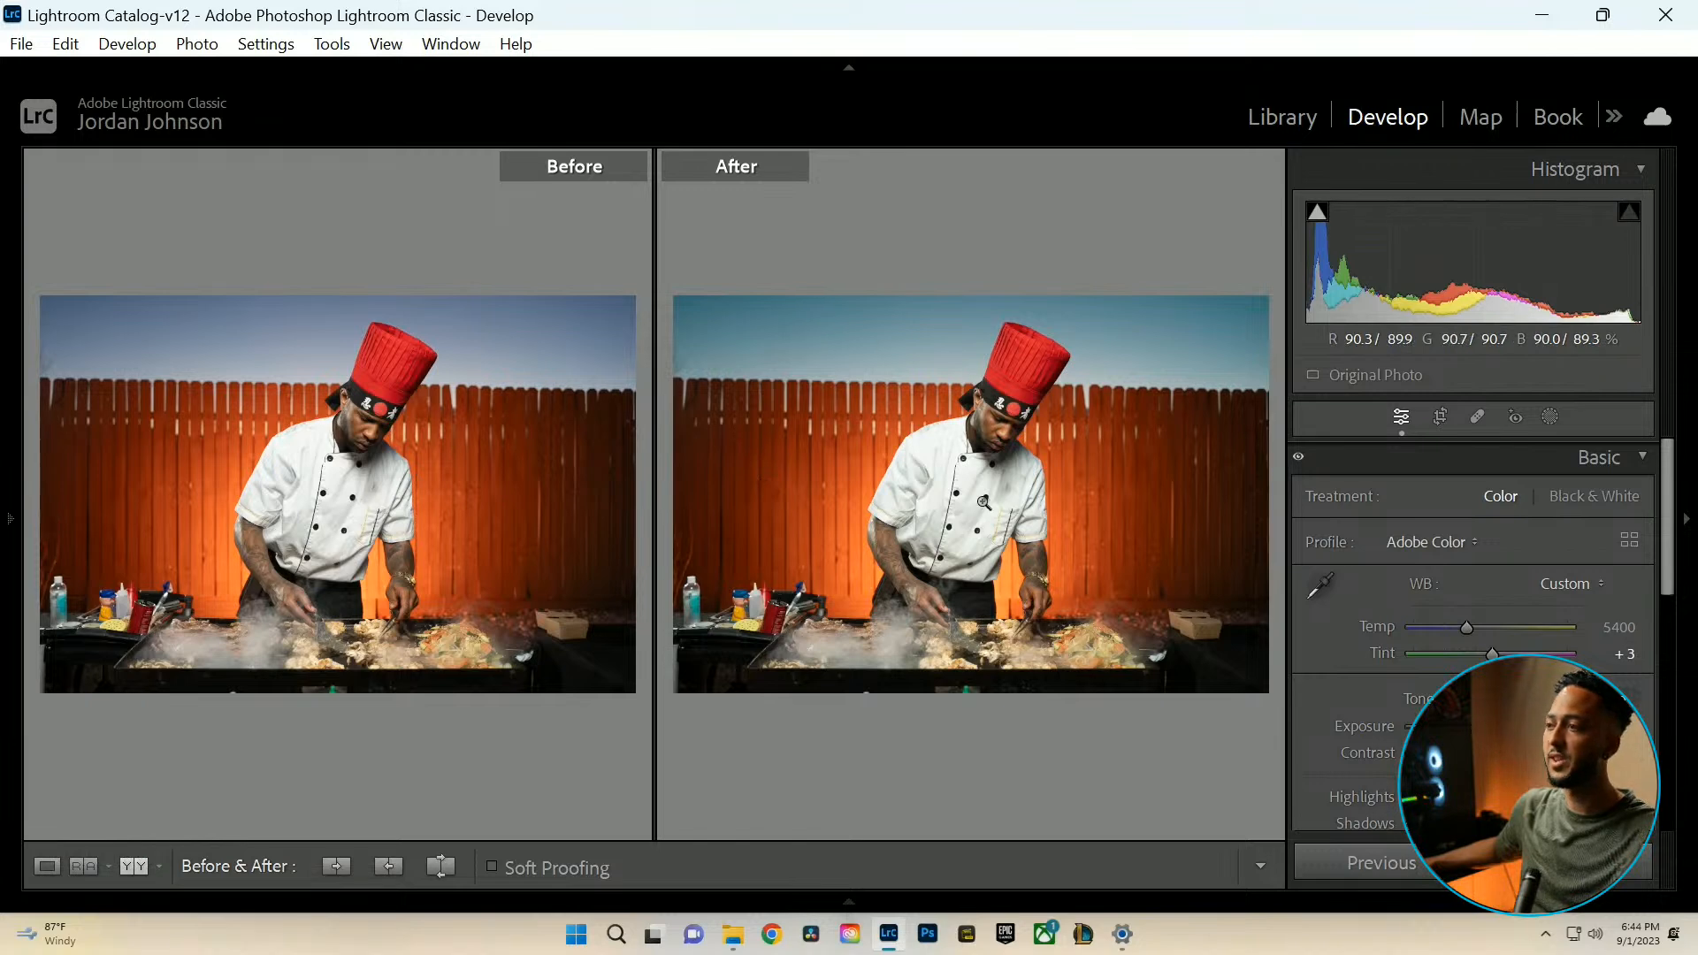
{"action": "left_click", "coordinate": [51, 872]}
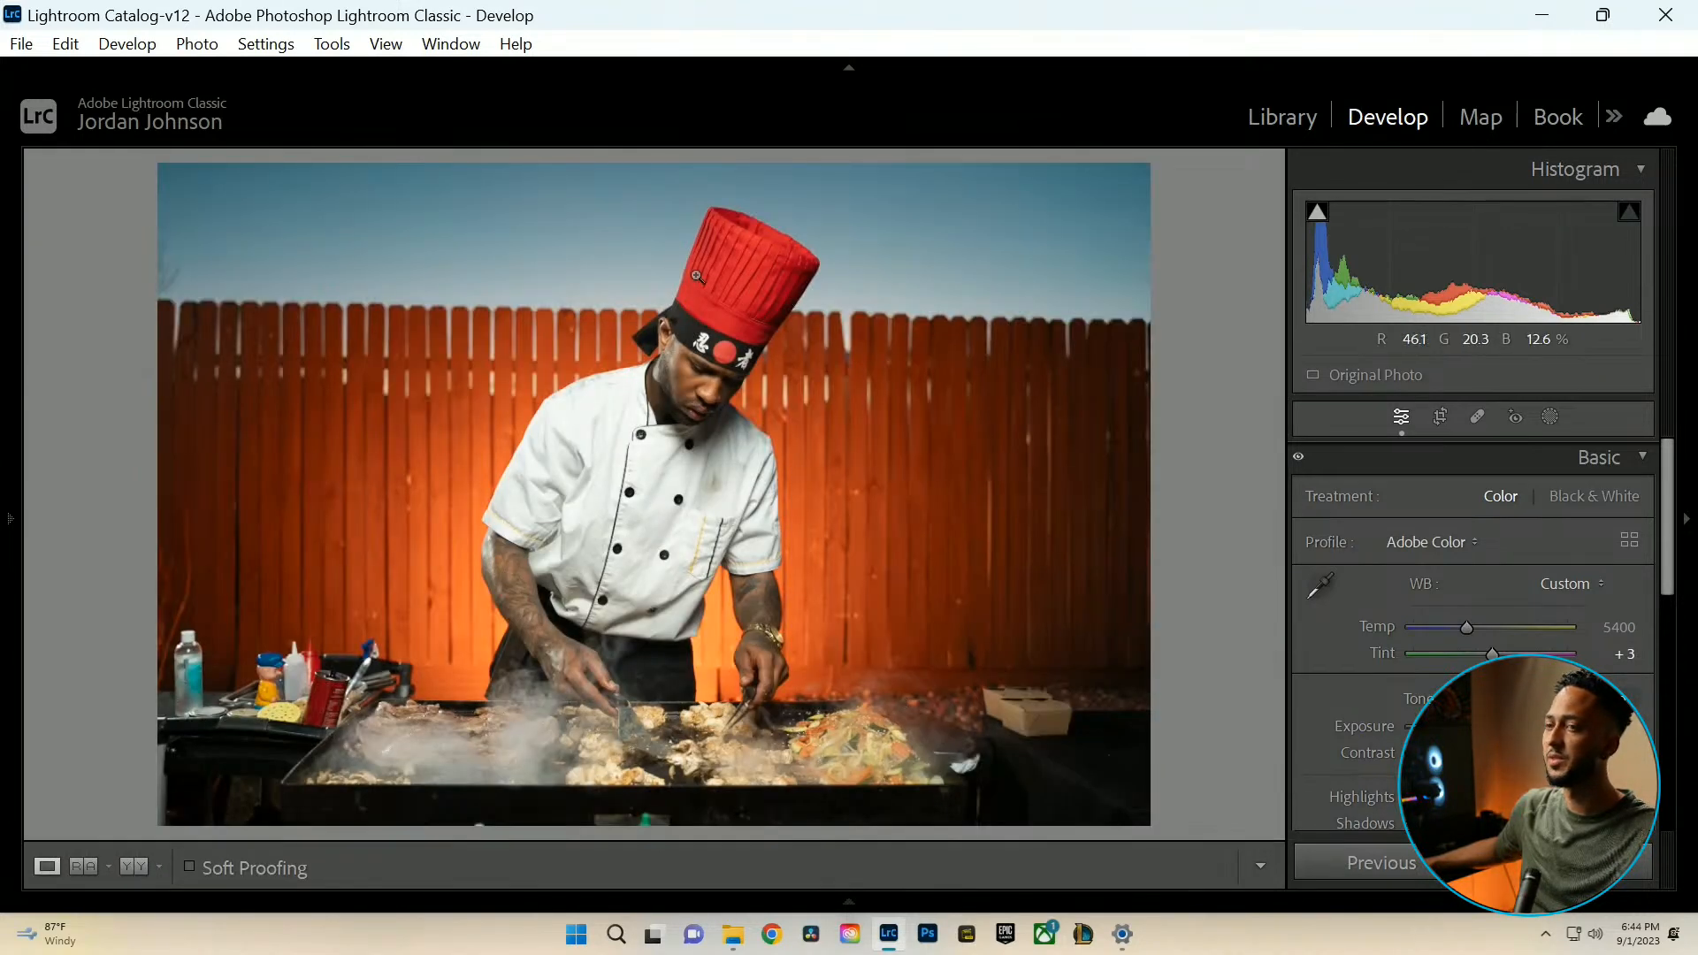
{"action": "left_click", "coordinate": [1641, 455]}
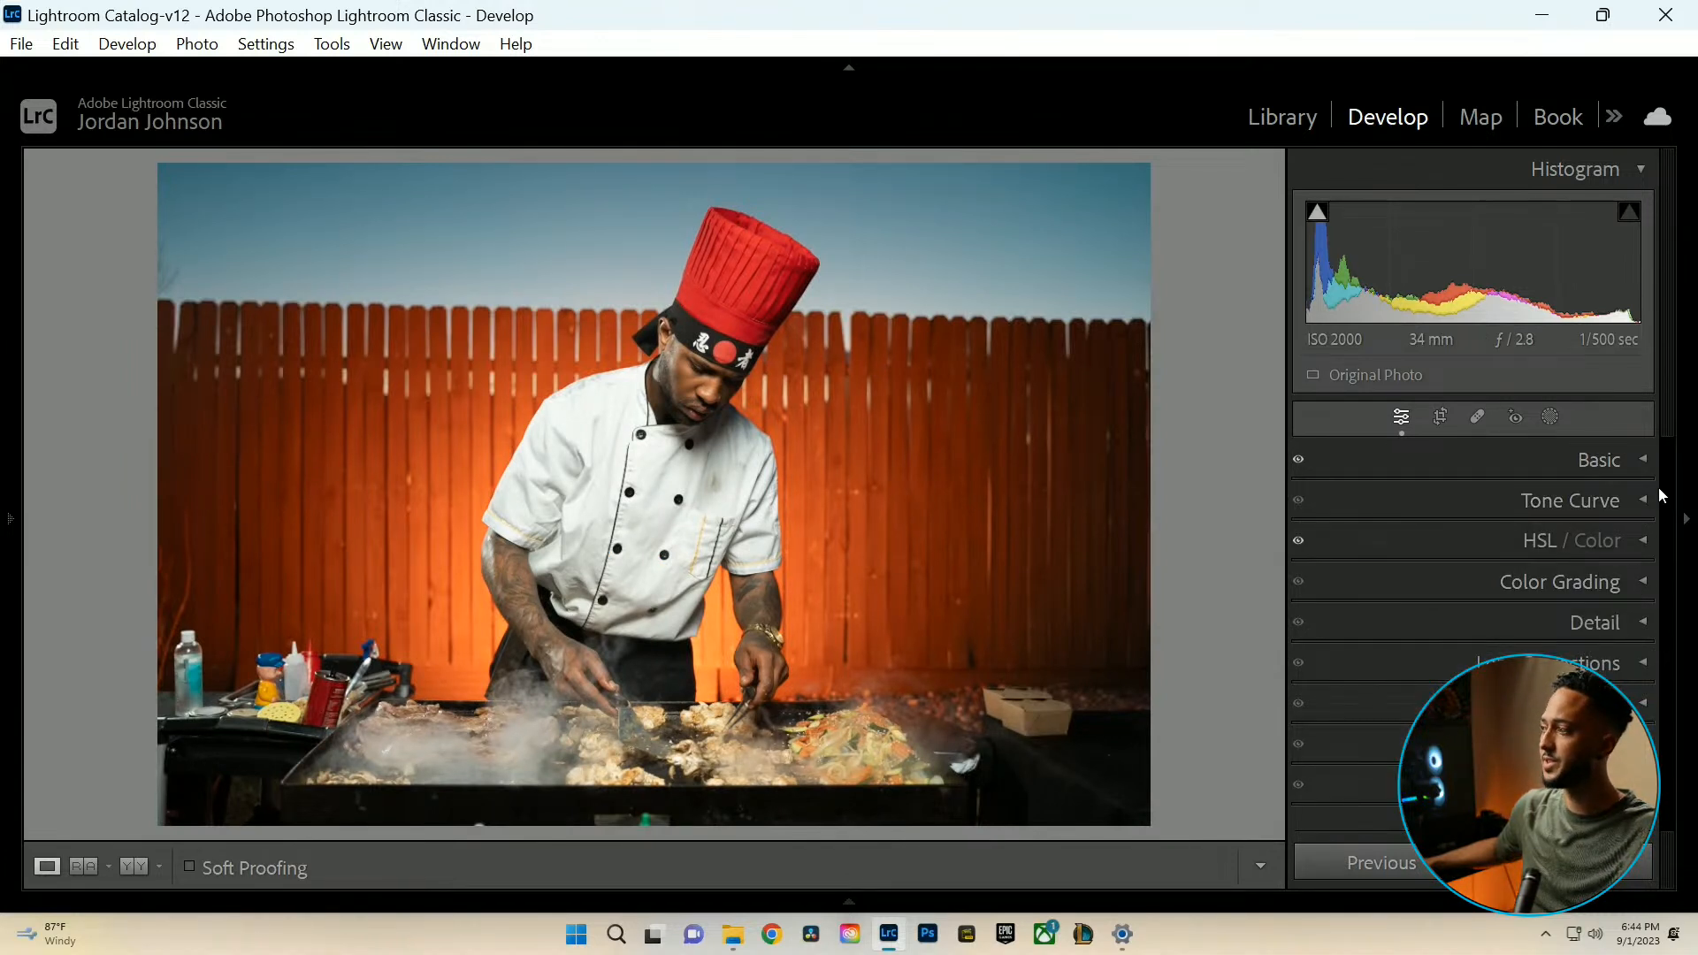
{"action": "left_click", "coordinate": [1643, 455]}
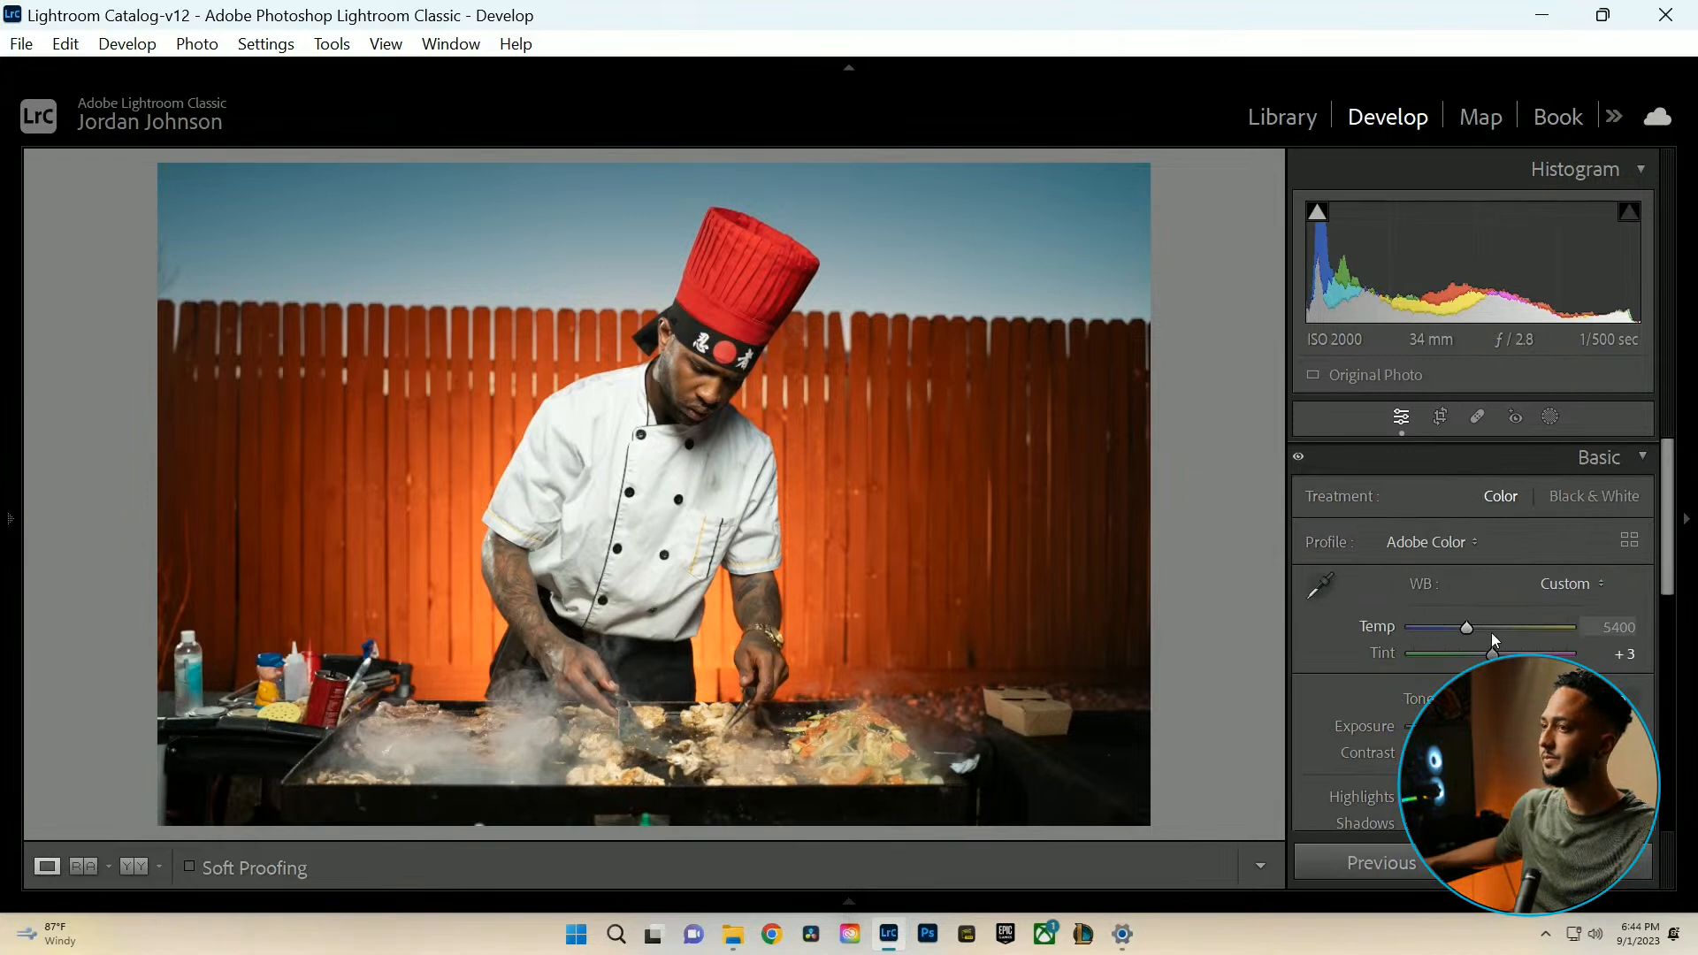
{"action": "left_click", "coordinate": [1551, 420]}
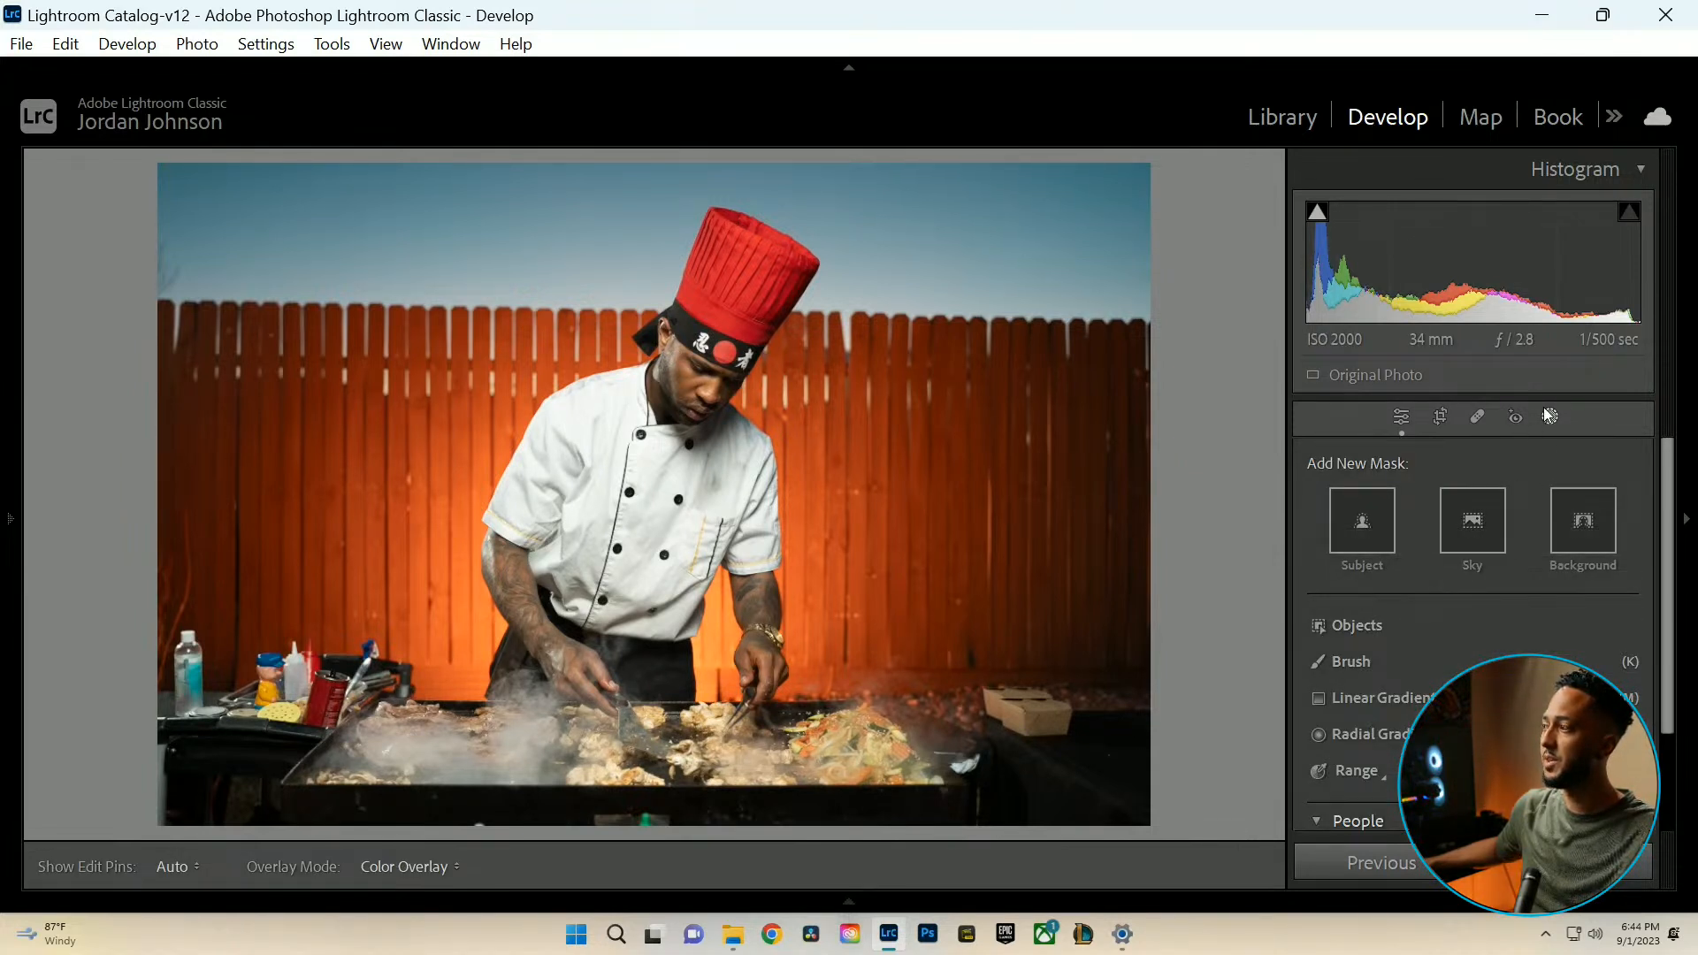
{"action": "left_click", "coordinate": [1369, 526]}
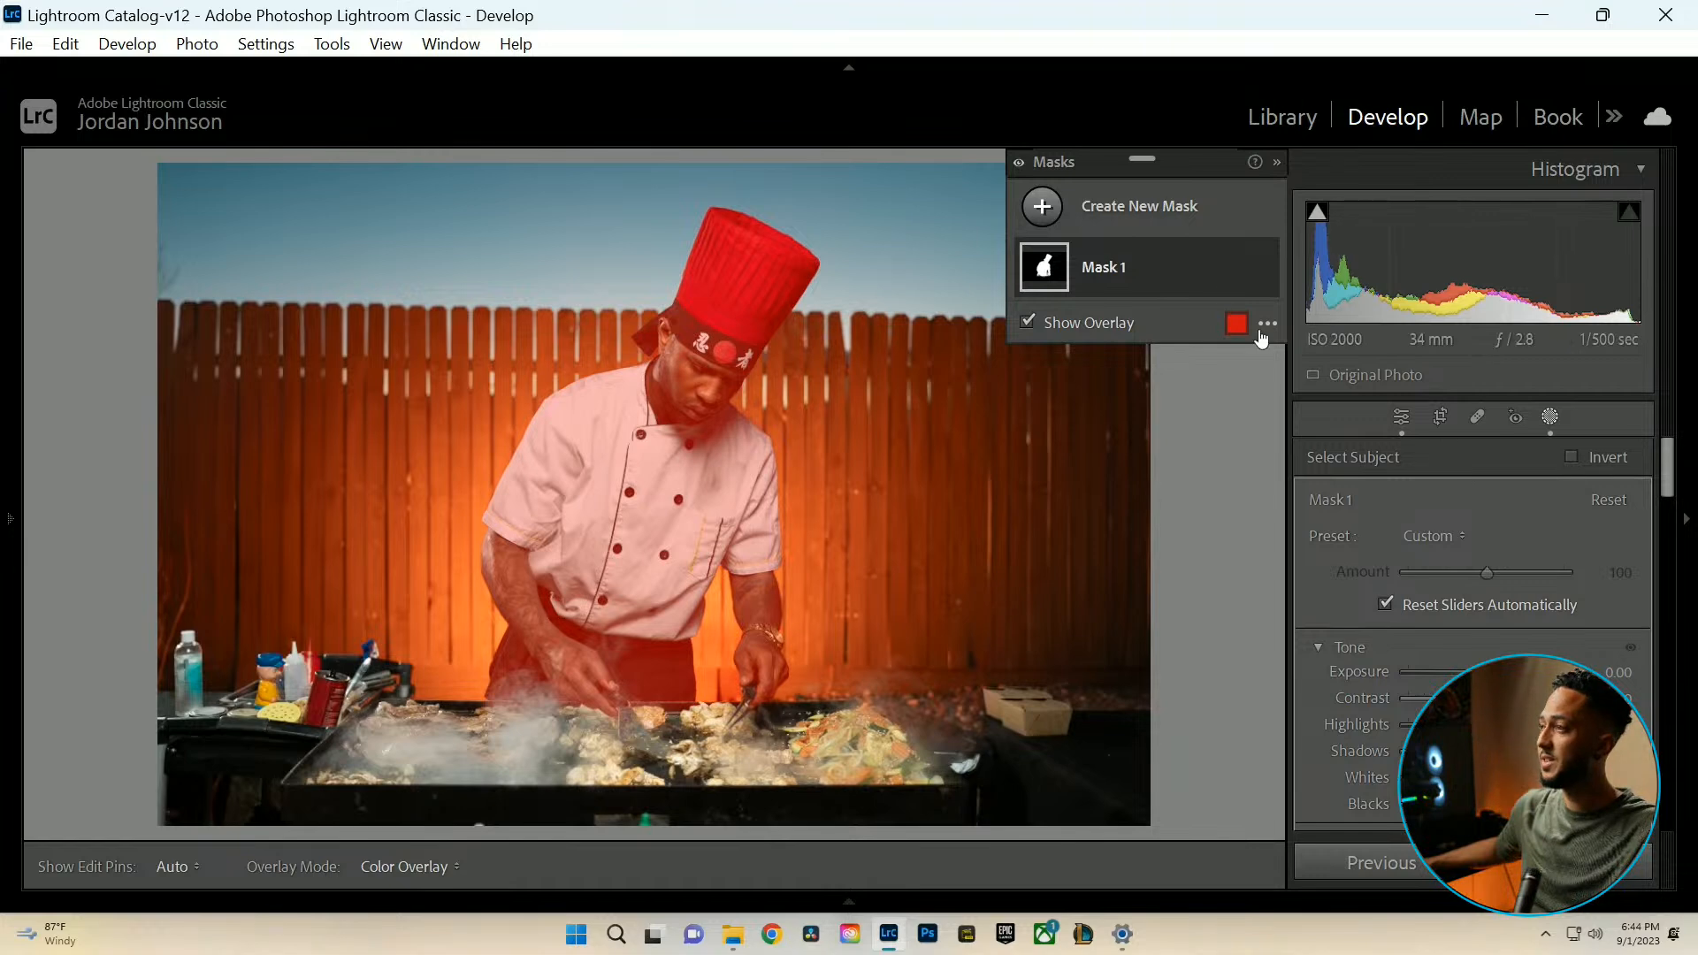
{"action": "left_click", "coordinate": [1237, 267]}
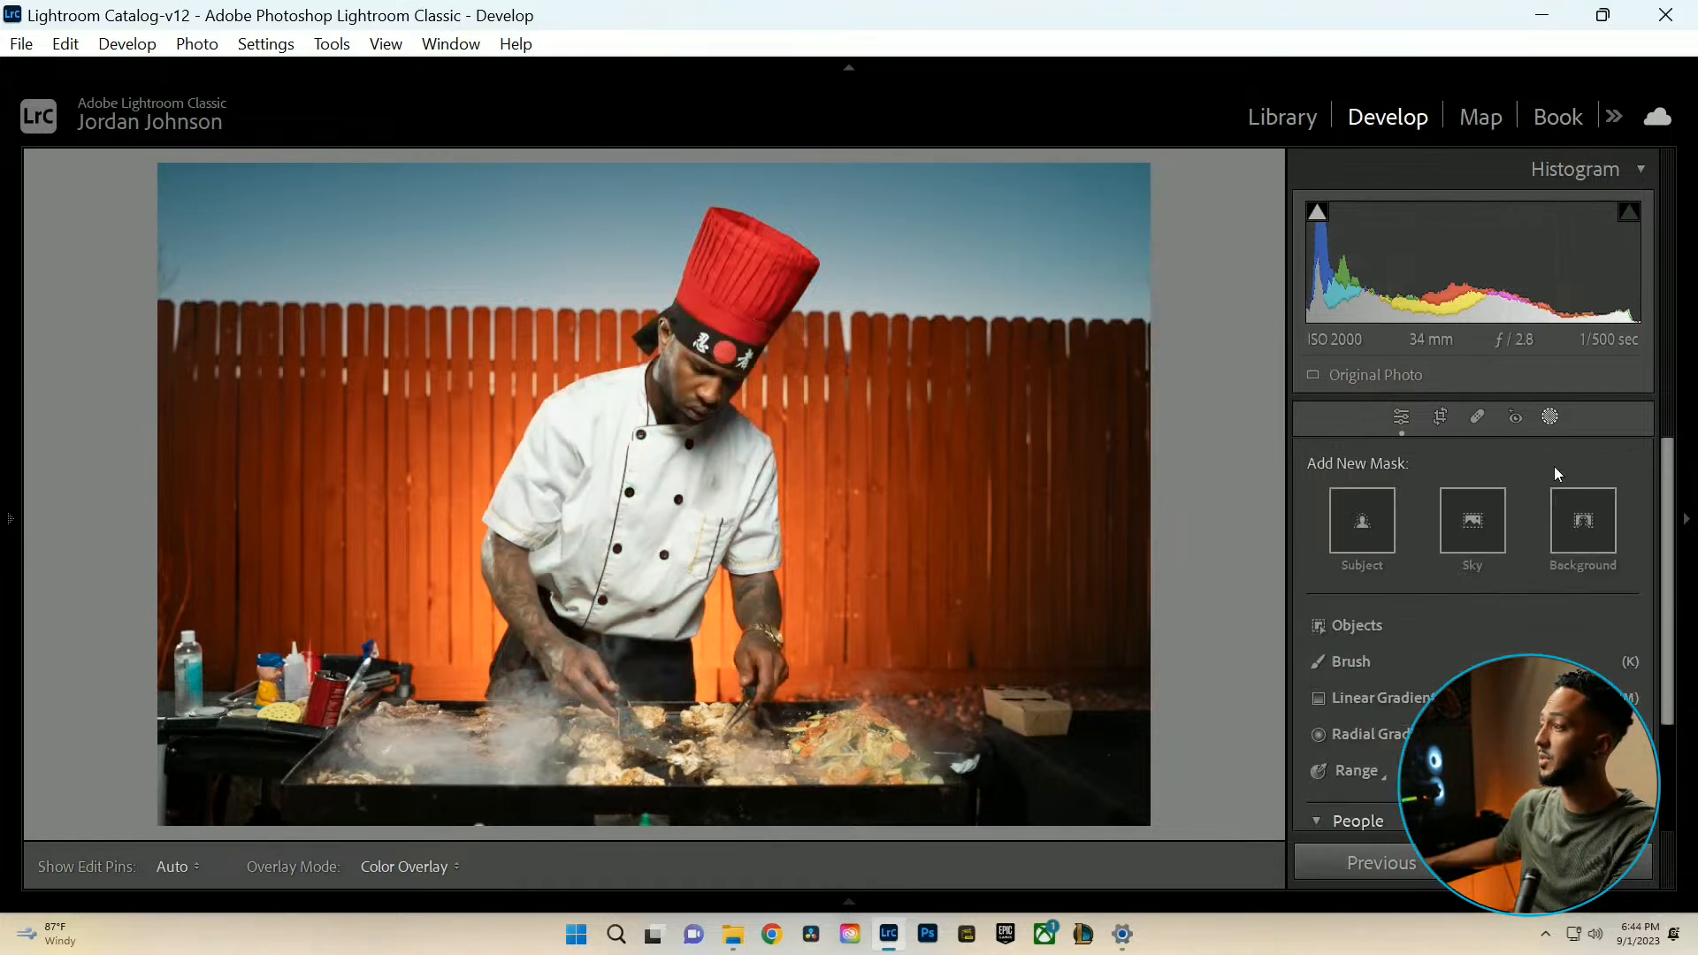
Create a mask that selects the background and expand it to show its components.
{"action": "left_click", "coordinate": [1562, 521]}
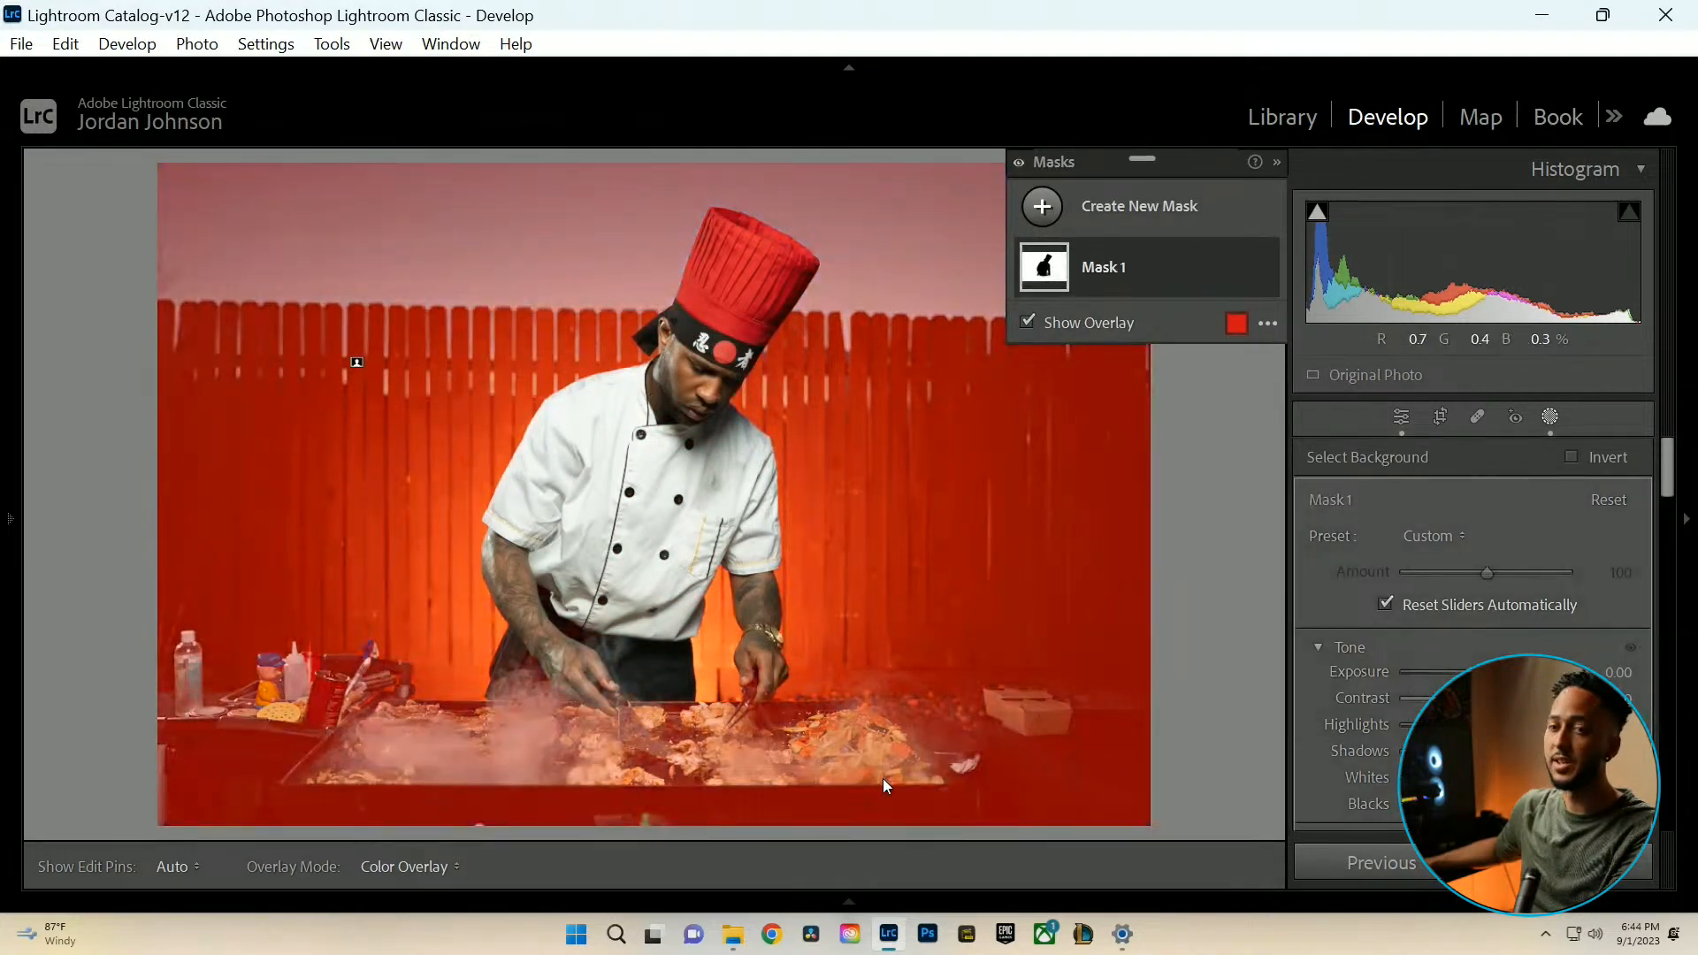
{"action": "right_click", "coordinate": [1241, 272]}
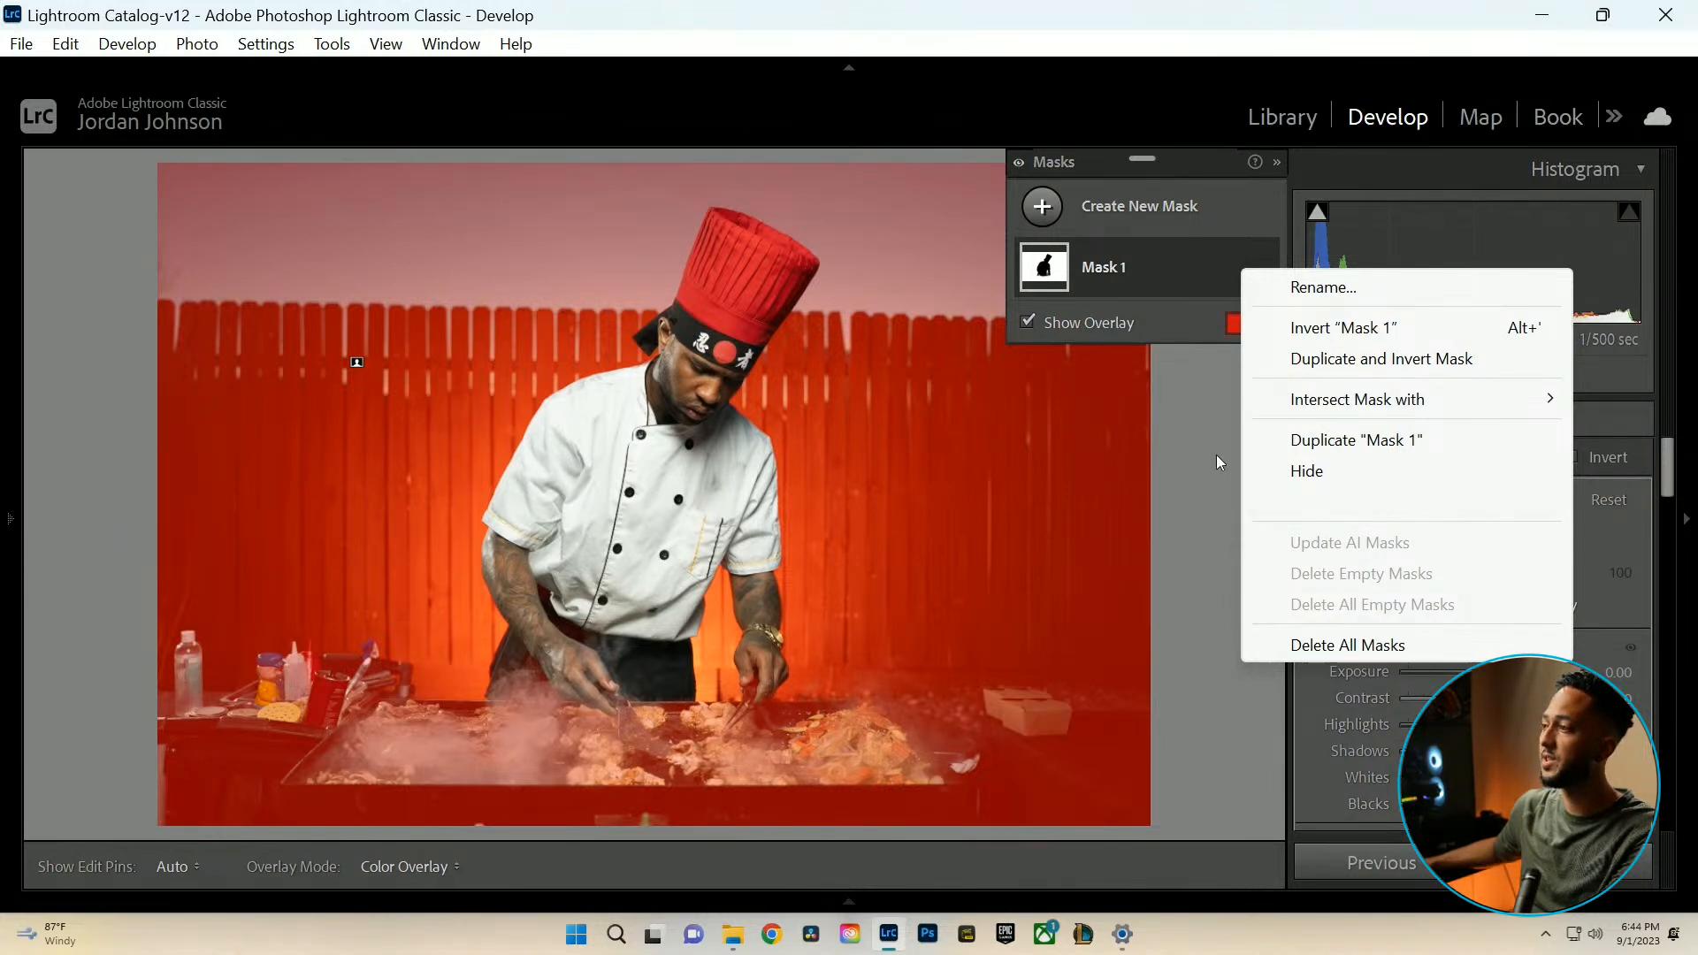
{"action": "left_click", "coordinate": [1174, 299]}
{"action": "right_click", "coordinate": [1202, 279]}
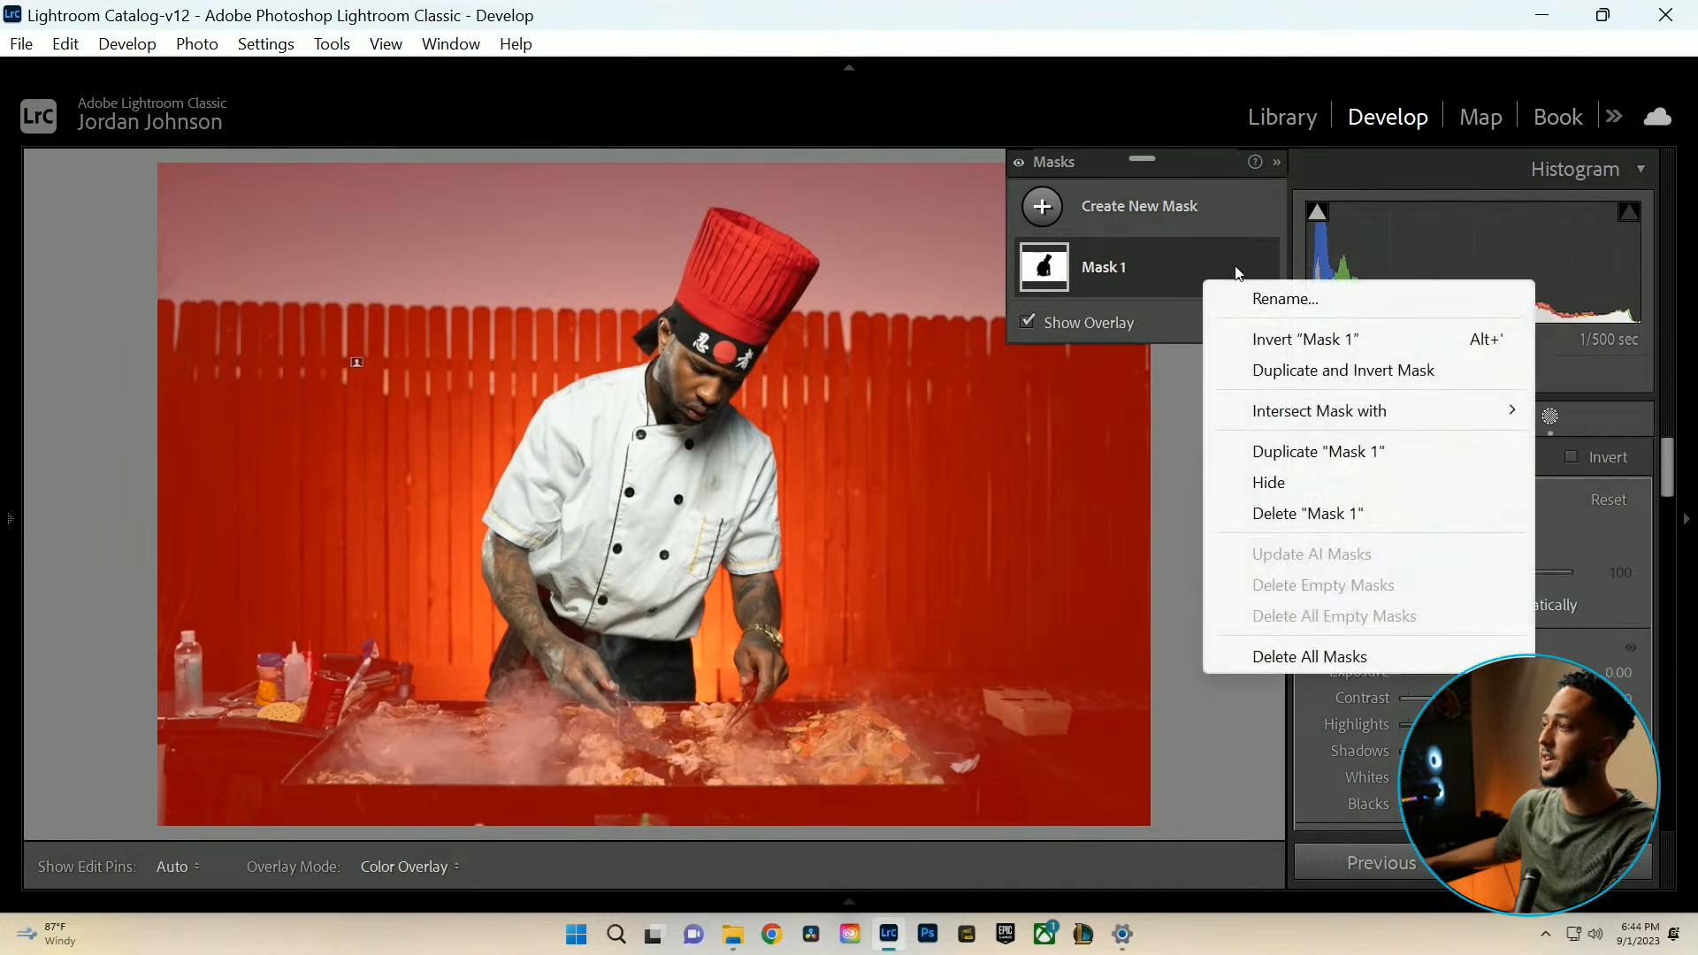
{"action": "left_click", "coordinate": [1237, 266]}
{"action": "left_click", "coordinate": [1224, 268]}
{"action": "left_click", "coordinate": [1095, 353]}
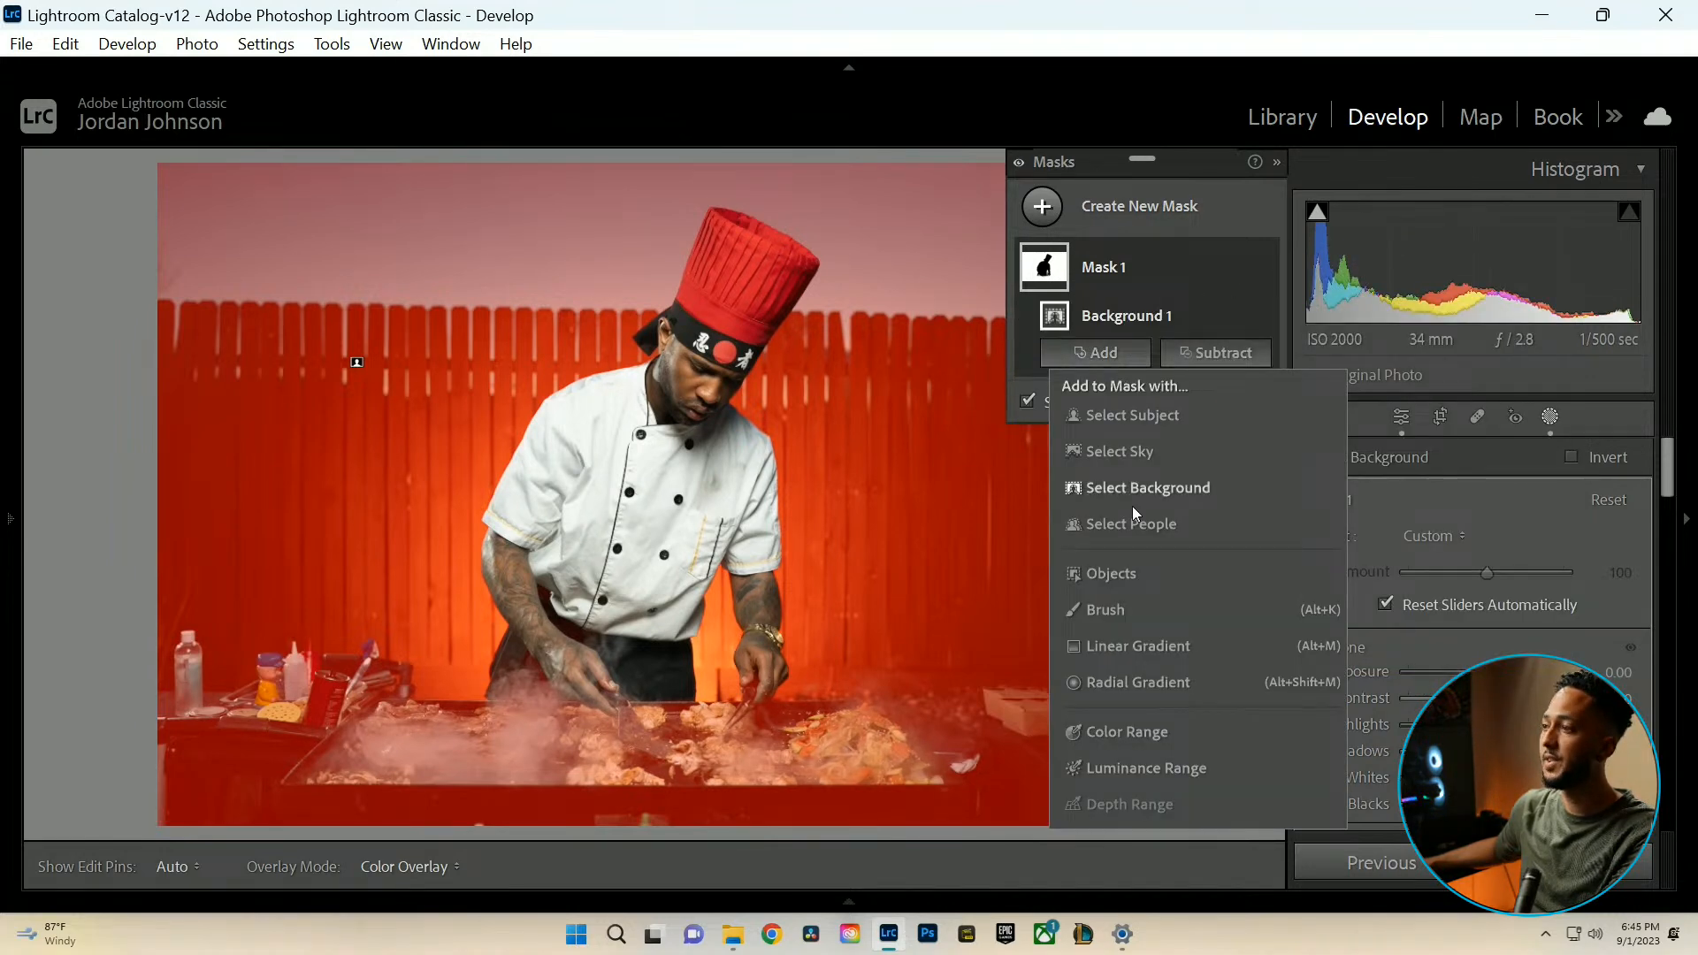
{"action": "left_click", "coordinate": [1105, 610]}
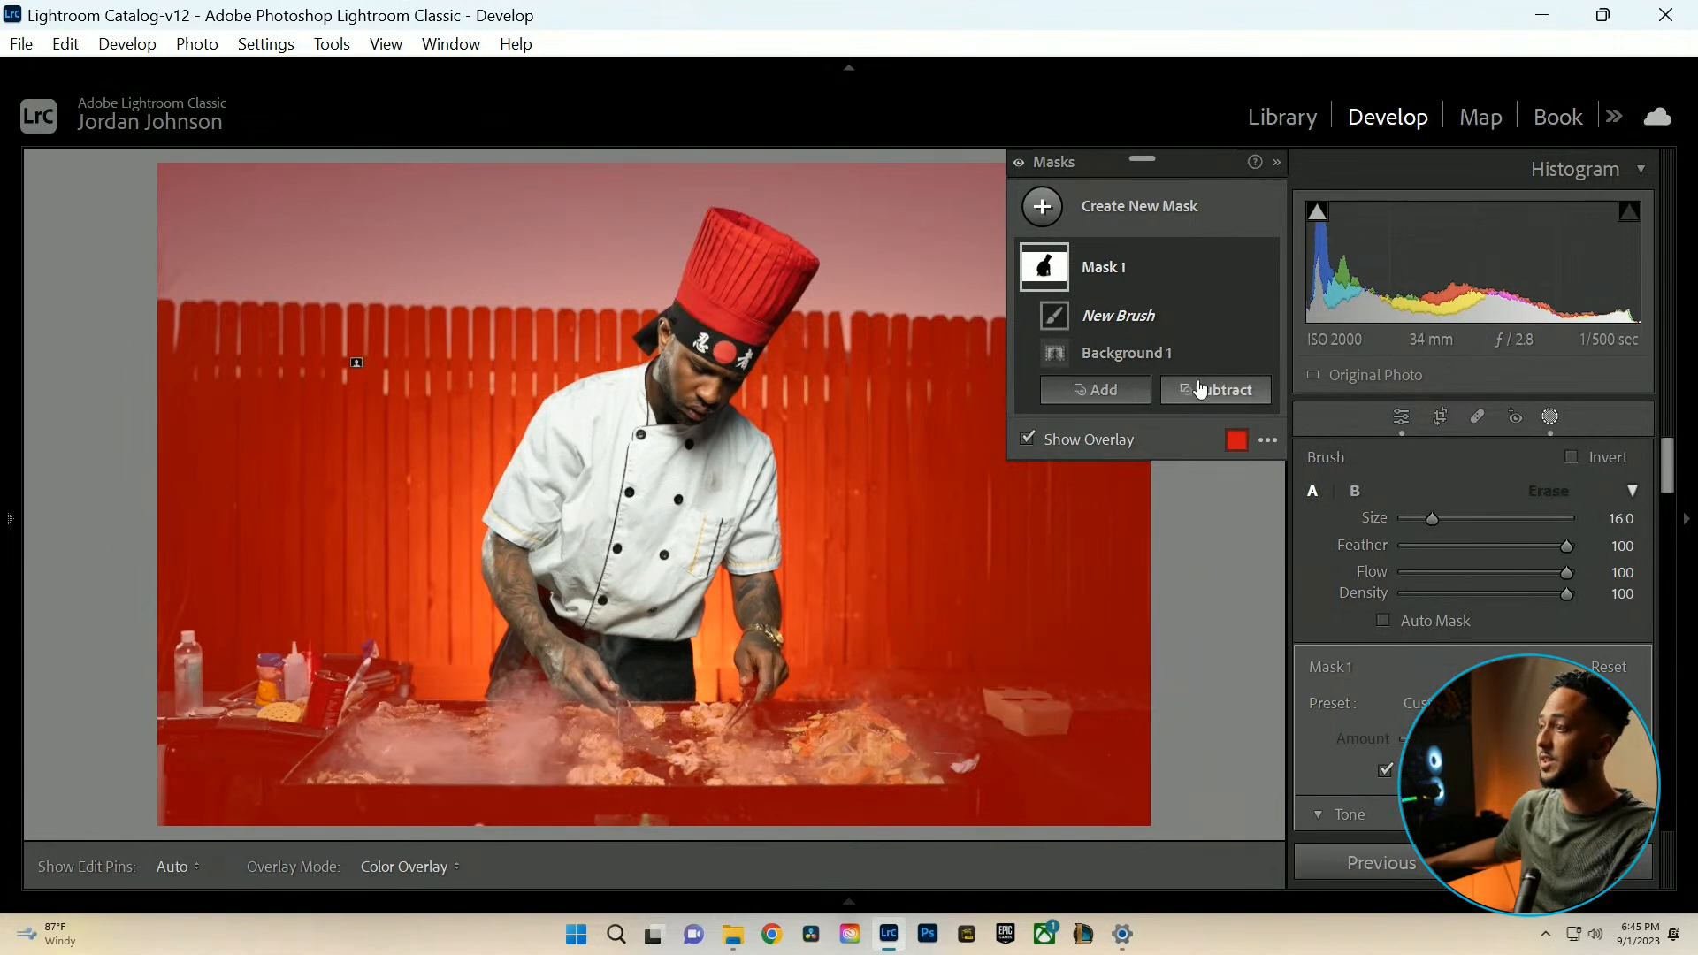
{"action": "left_click", "coordinate": [1245, 352]}
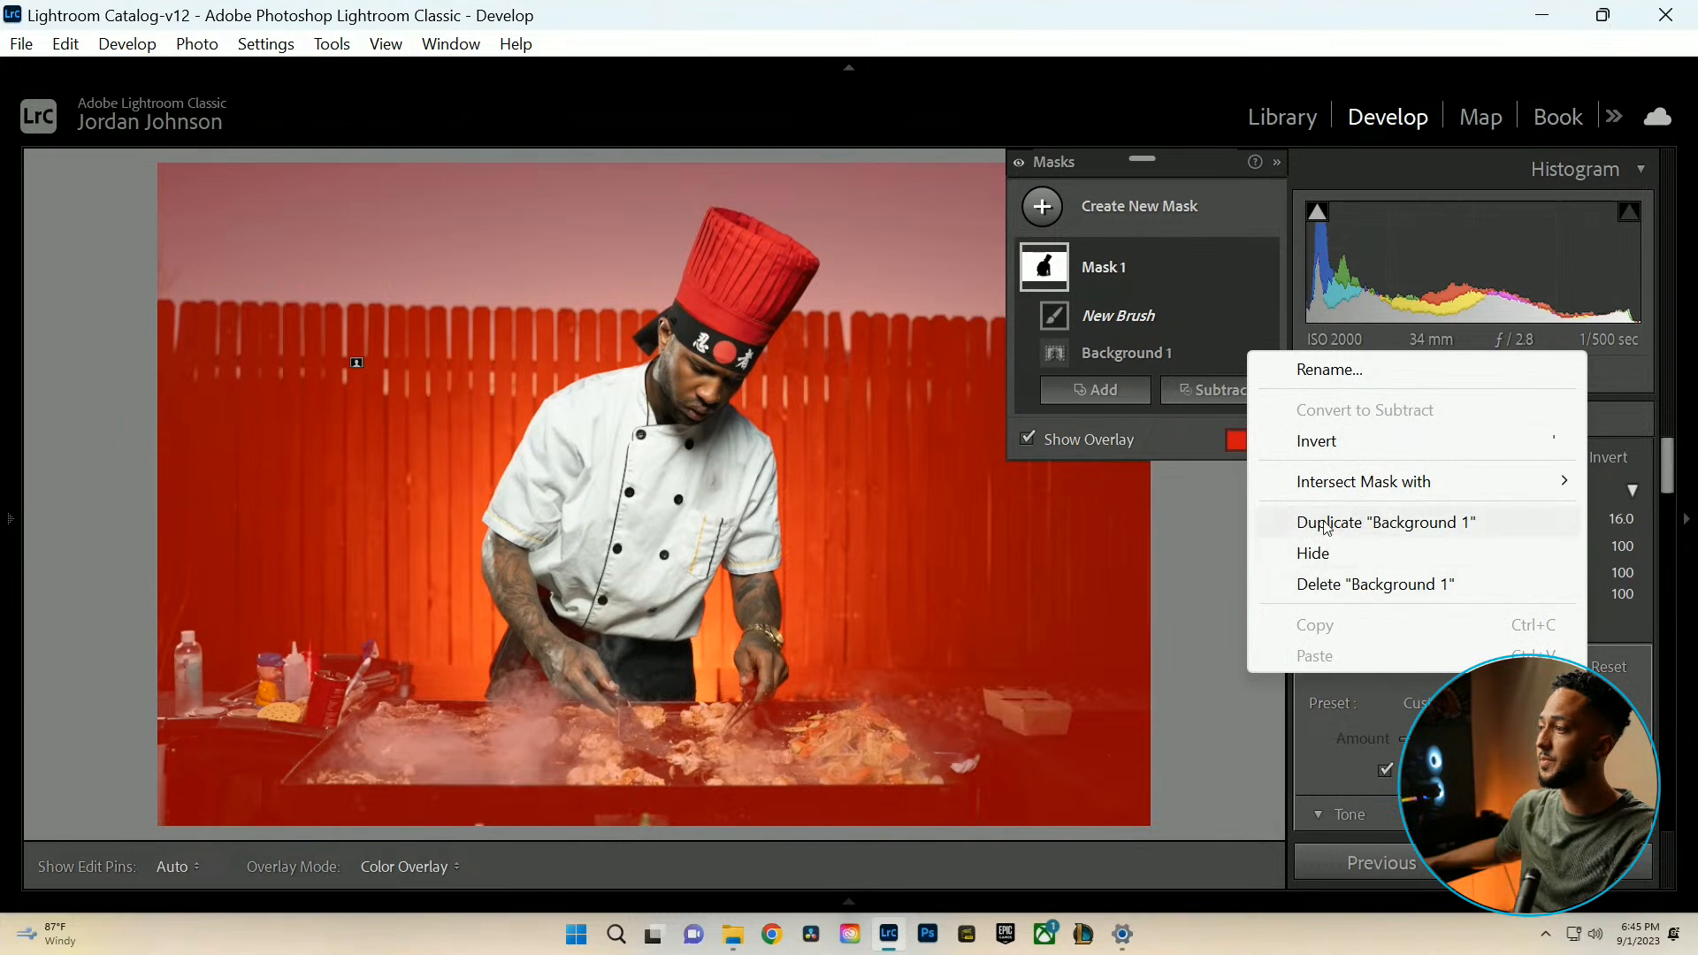
{"action": "mouse_move", "coordinate": [1331, 477]}
{"action": "left_click", "coordinate": [1209, 403]}
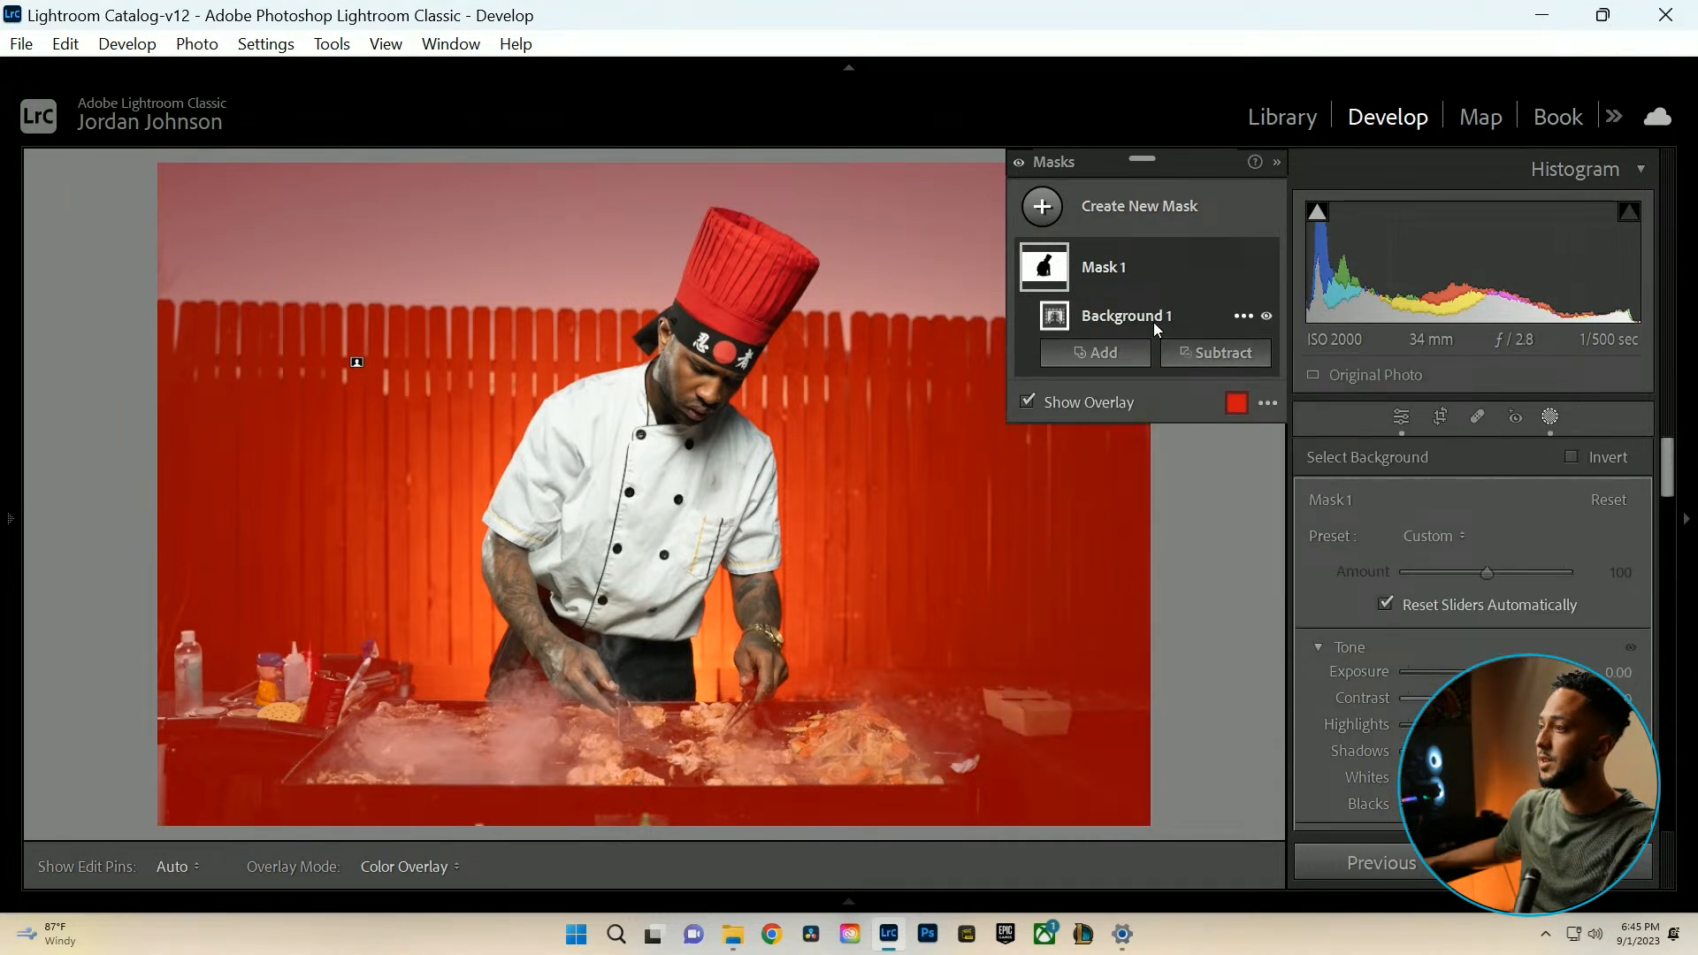
Subtract the front of the grill and its food from the background mask with a size 16 brush.
{"action": "left_click", "coordinate": [1186, 355]}
{"action": "left_click", "coordinate": [1238, 605]}
{"action": "left_click_drag", "start_coordinate": [748, 765], "coordinate": [512, 777]}
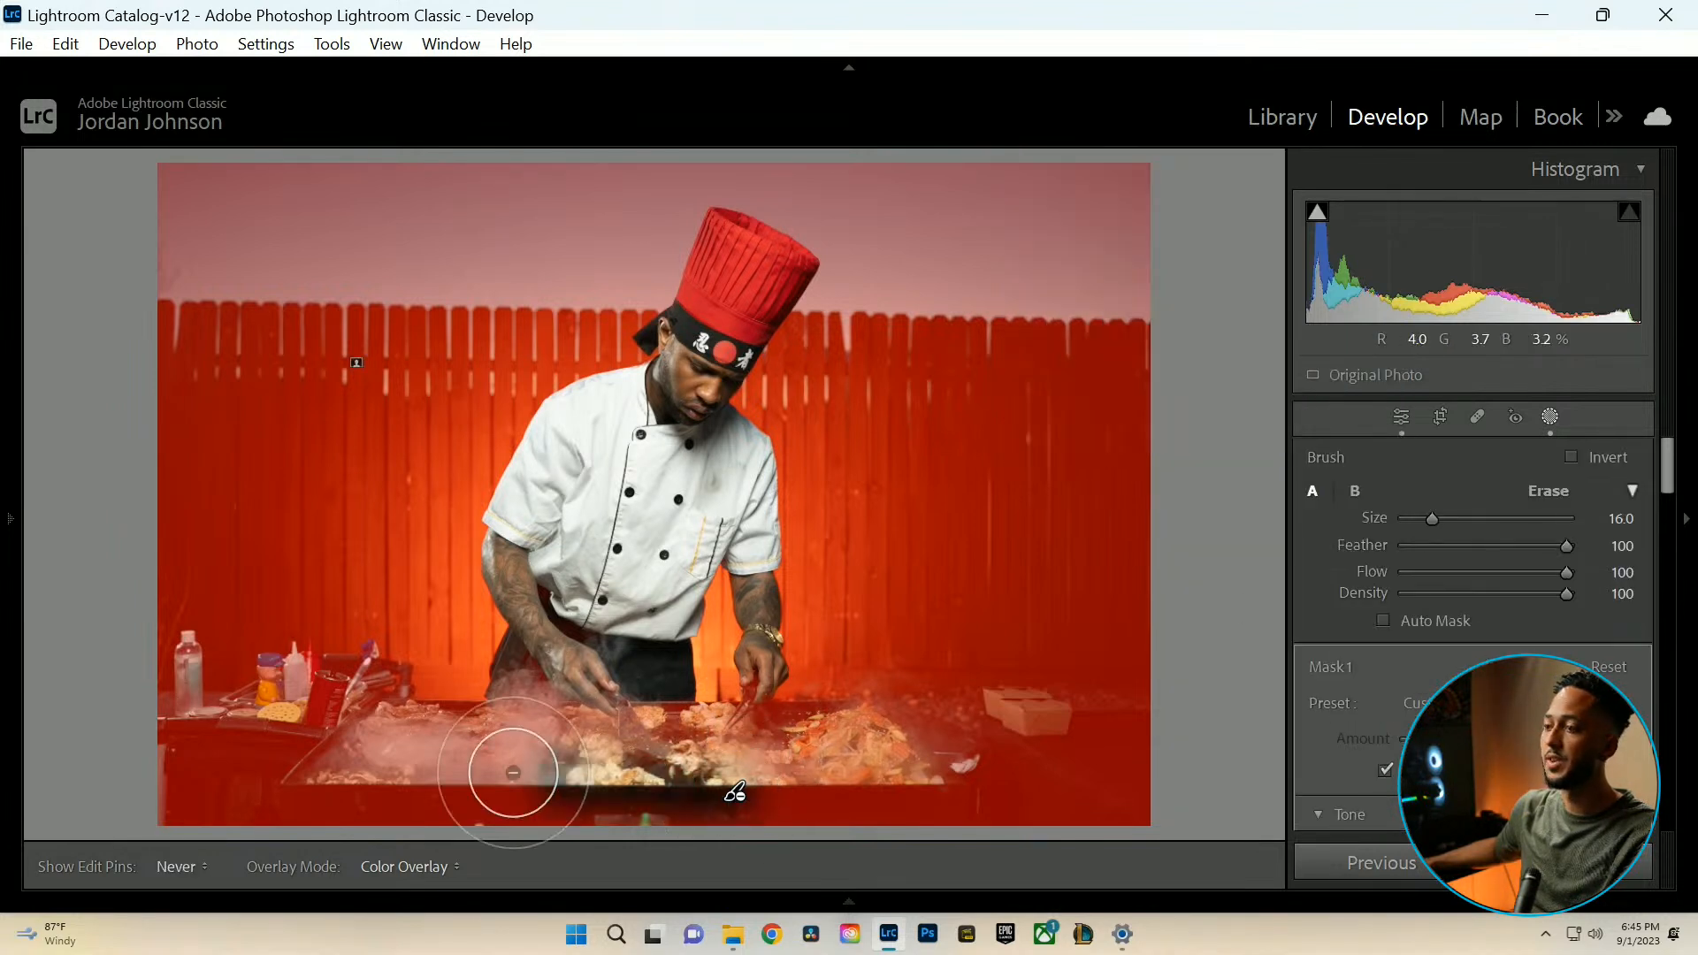
{"action": "mouse_move", "coordinate": [725, 767]}
{"action": "left_mouse_down"}
{"action": "mouse_move", "coordinate": [458, 774]}
{"action": "mouse_move", "coordinate": [480, 768]}
{"action": "mouse_move", "coordinate": [272, 747]}
{"action": "mouse_move", "coordinate": [292, 708]}
{"action": "mouse_move", "coordinate": [222, 802]}
{"action": "mouse_move", "coordinate": [290, 764]}
{"action": "mouse_move", "coordinate": [125, 740]}
{"action": "mouse_move", "coordinate": [367, 846]}
{"action": "mouse_move", "coordinate": [915, 832]}
{"action": "mouse_move", "coordinate": [463, 804]}
{"action": "mouse_move", "coordinate": [442, 774]}
{"action": "left_mouse_up"}
Reduce the brush size to 5, subtract the remaining food, takeout box, side table and bottles from the background mask, and close masking.
{"action": "scroll", "coordinate": [481, 769], "scroll_direction": "down", "scroll_amount": 6}
{"action": "scroll", "coordinate": [592, 736], "scroll_direction": "down", "scroll_amount": 5}
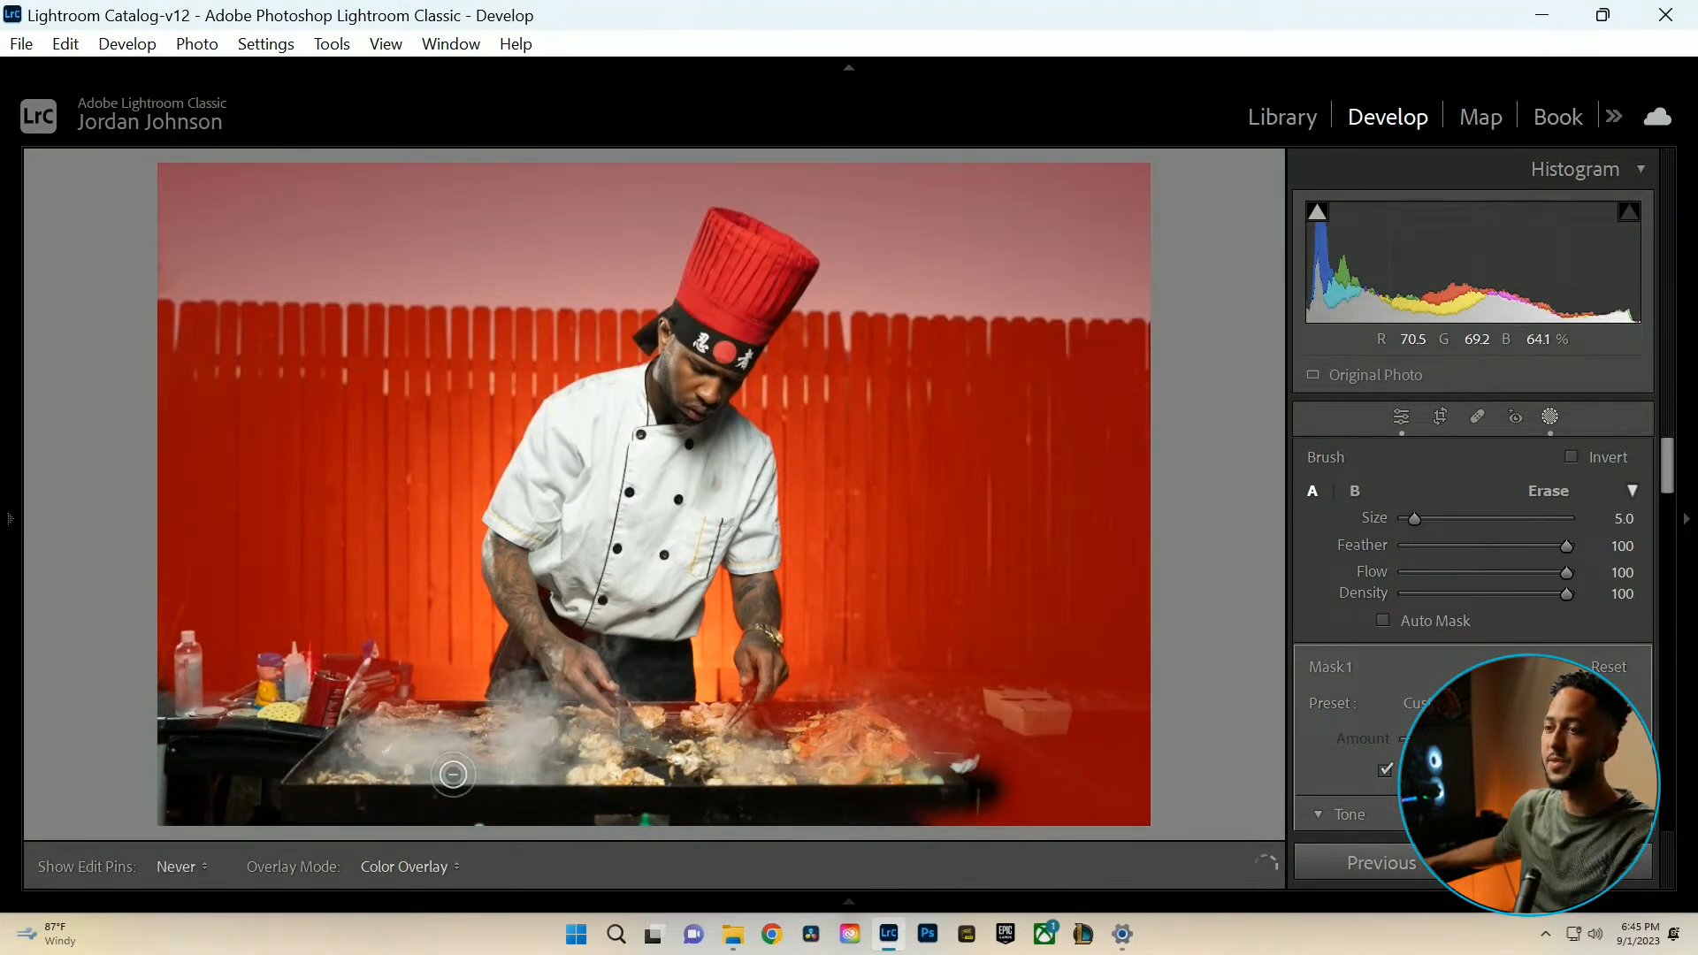
{"action": "mouse_move", "coordinate": [567, 738]}
{"action": "left_mouse_down"}
{"action": "mouse_move", "coordinate": [819, 730]}
{"action": "mouse_move", "coordinate": [747, 721]}
{"action": "mouse_move", "coordinate": [787, 728]}
{"action": "left_mouse_up"}
{"action": "mouse_move", "coordinate": [1116, 734]}
{"action": "left_mouse_down"}
{"action": "mouse_move", "coordinate": [1171, 756]}
{"action": "mouse_move", "coordinate": [954, 771]}
{"action": "mouse_move", "coordinate": [1009, 792]}
{"action": "mouse_move", "coordinate": [819, 824]}
{"action": "mouse_move", "coordinate": [761, 774]}
{"action": "mouse_move", "coordinate": [789, 737]}
{"action": "left_mouse_up"}
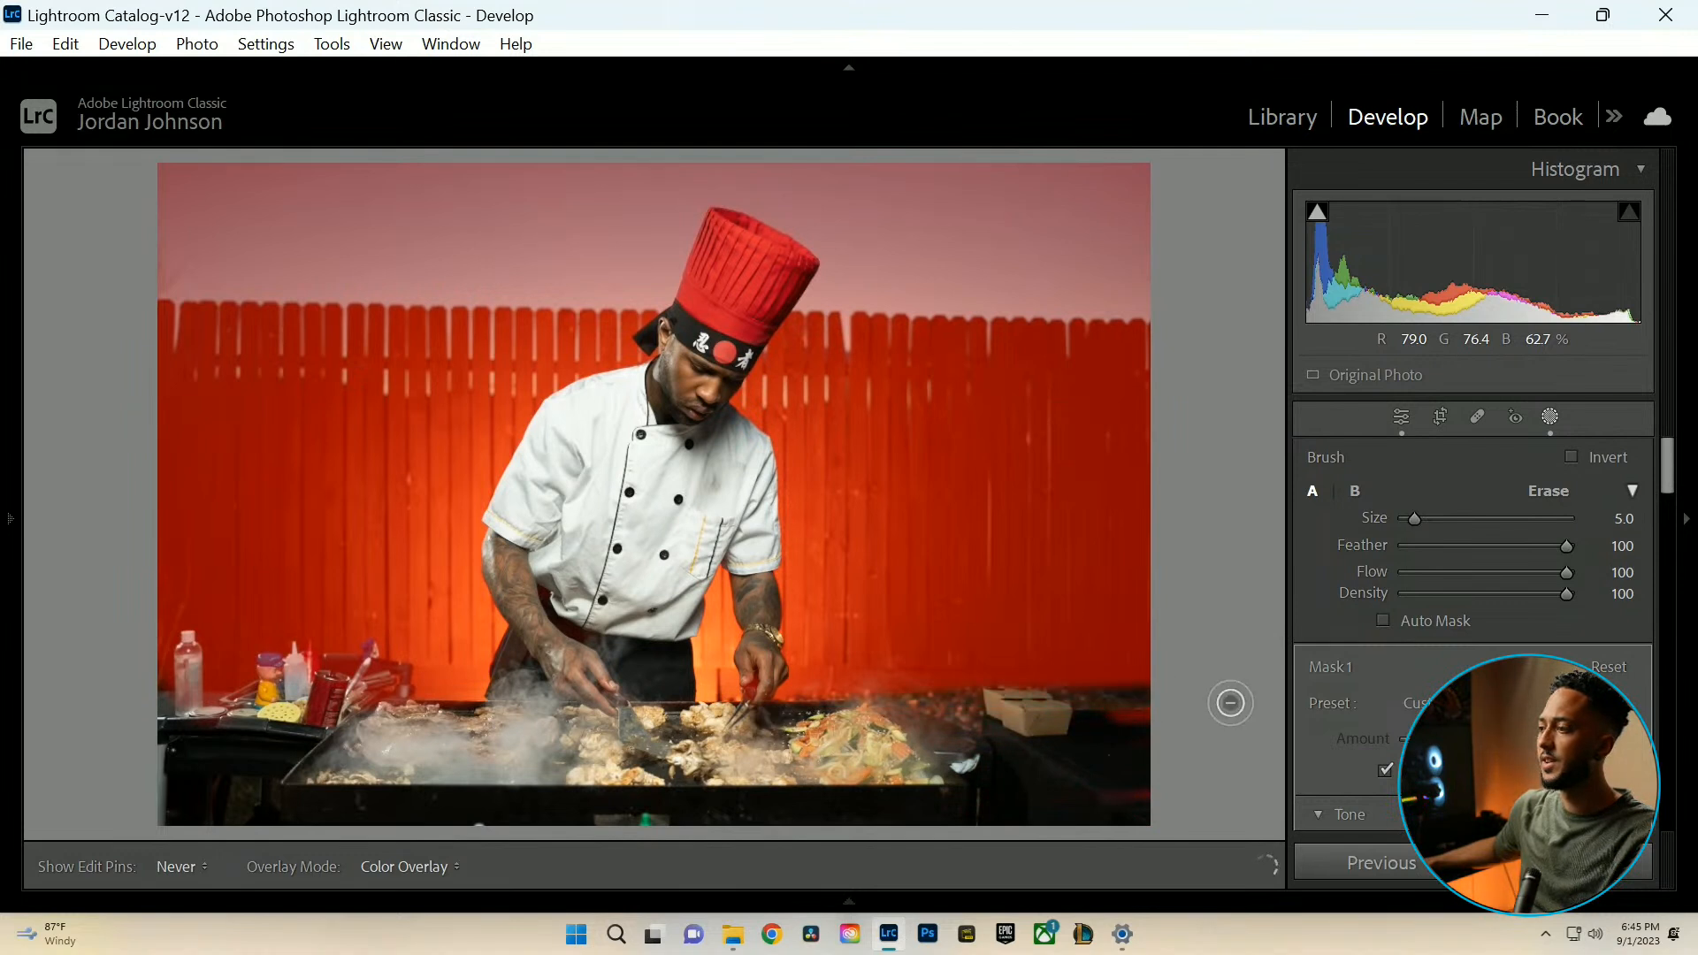
{"action": "mouse_move", "coordinate": [1107, 804]}
{"action": "left_mouse_down"}
{"action": "mouse_move", "coordinate": [874, 783]}
{"action": "mouse_move", "coordinate": [943, 765]}
{"action": "mouse_move", "coordinate": [900, 733]}
{"action": "mouse_move", "coordinate": [676, 724]}
{"action": "mouse_move", "coordinate": [945, 728]}
{"action": "left_mouse_up"}
{"action": "key", "text": "h"}
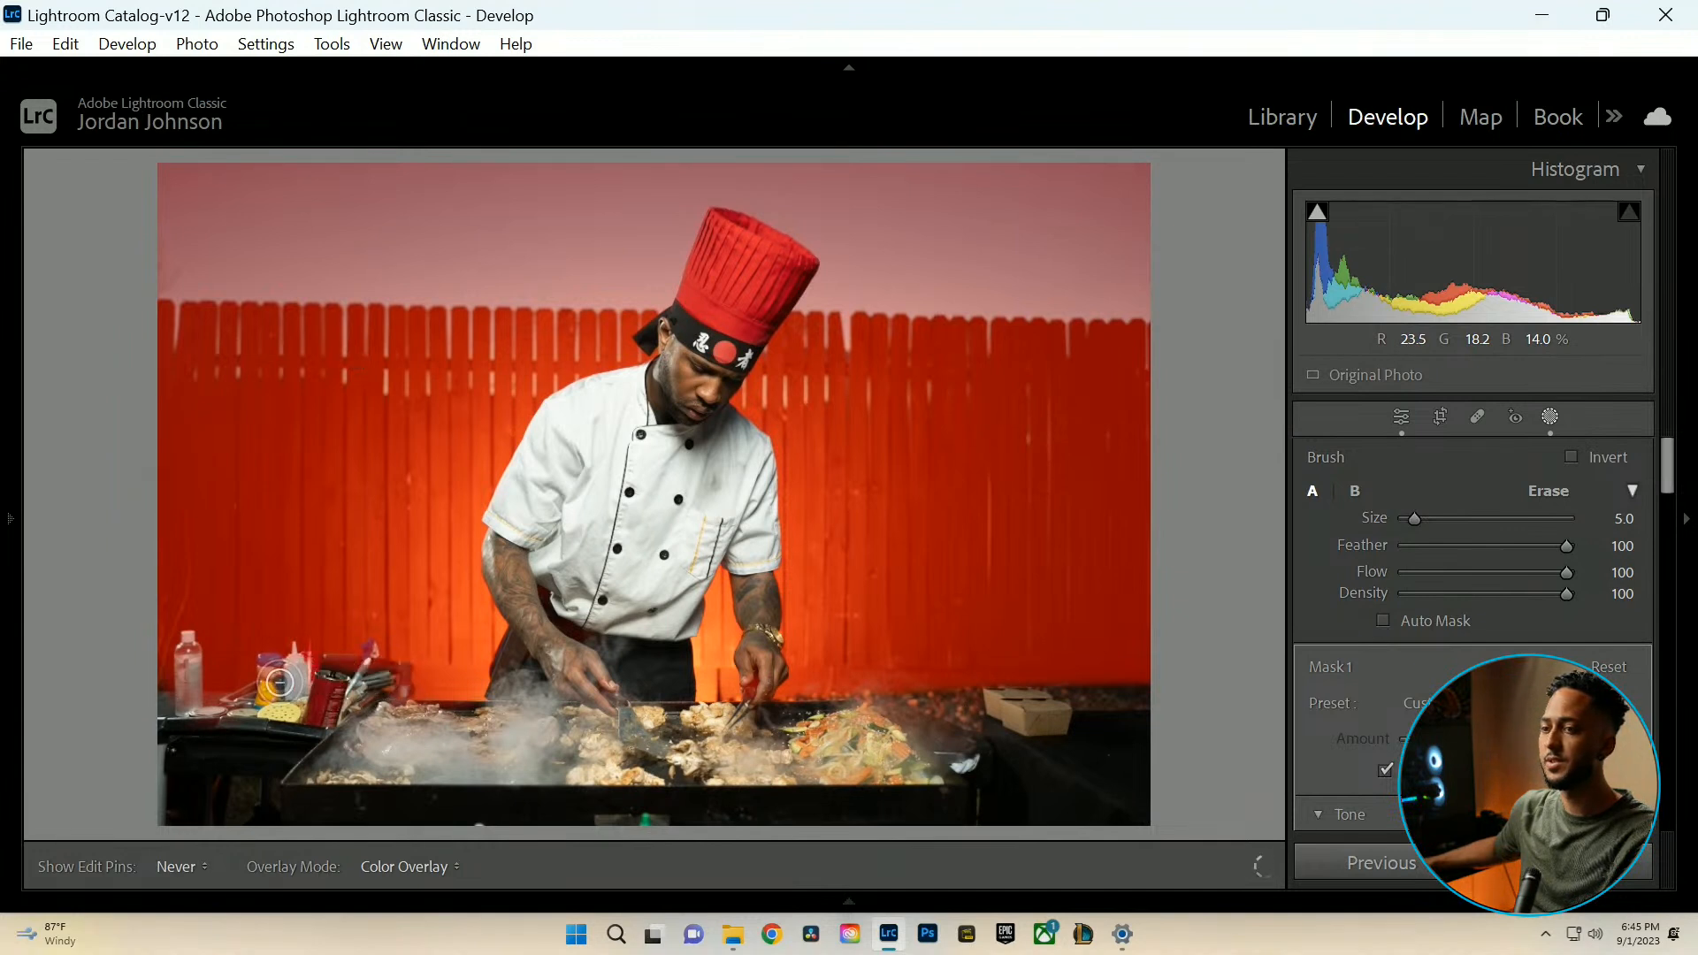
{"action": "key", "text": "h"}
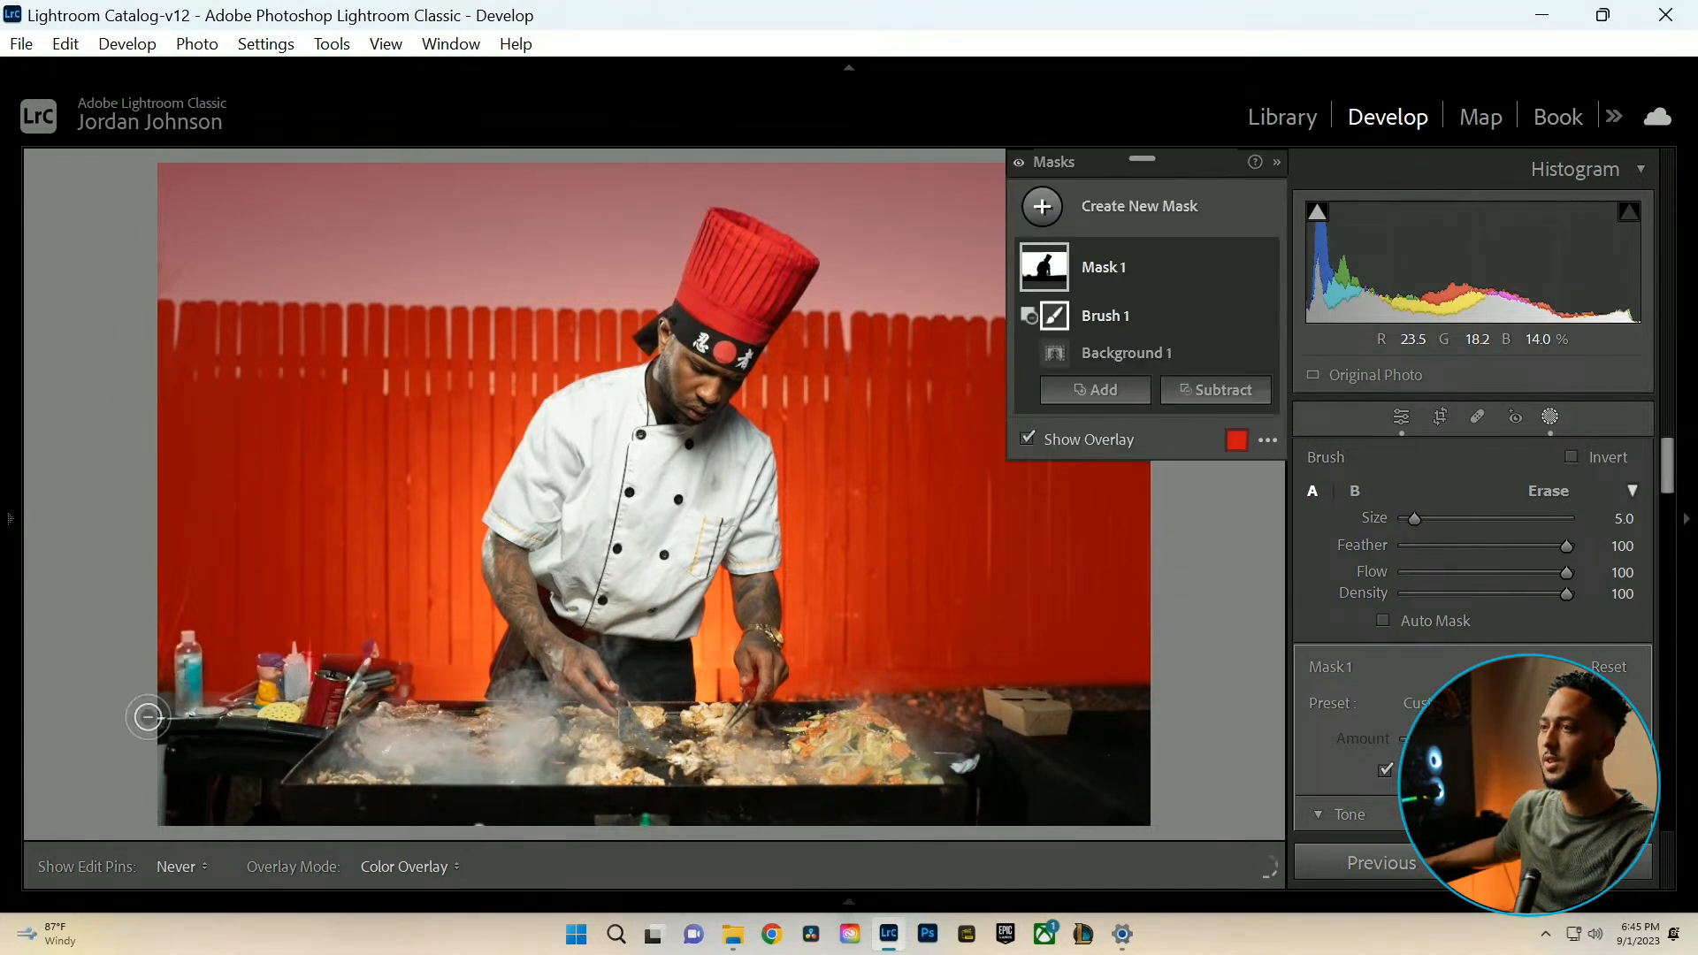
{"action": "left_click", "coordinate": [1549, 419]}
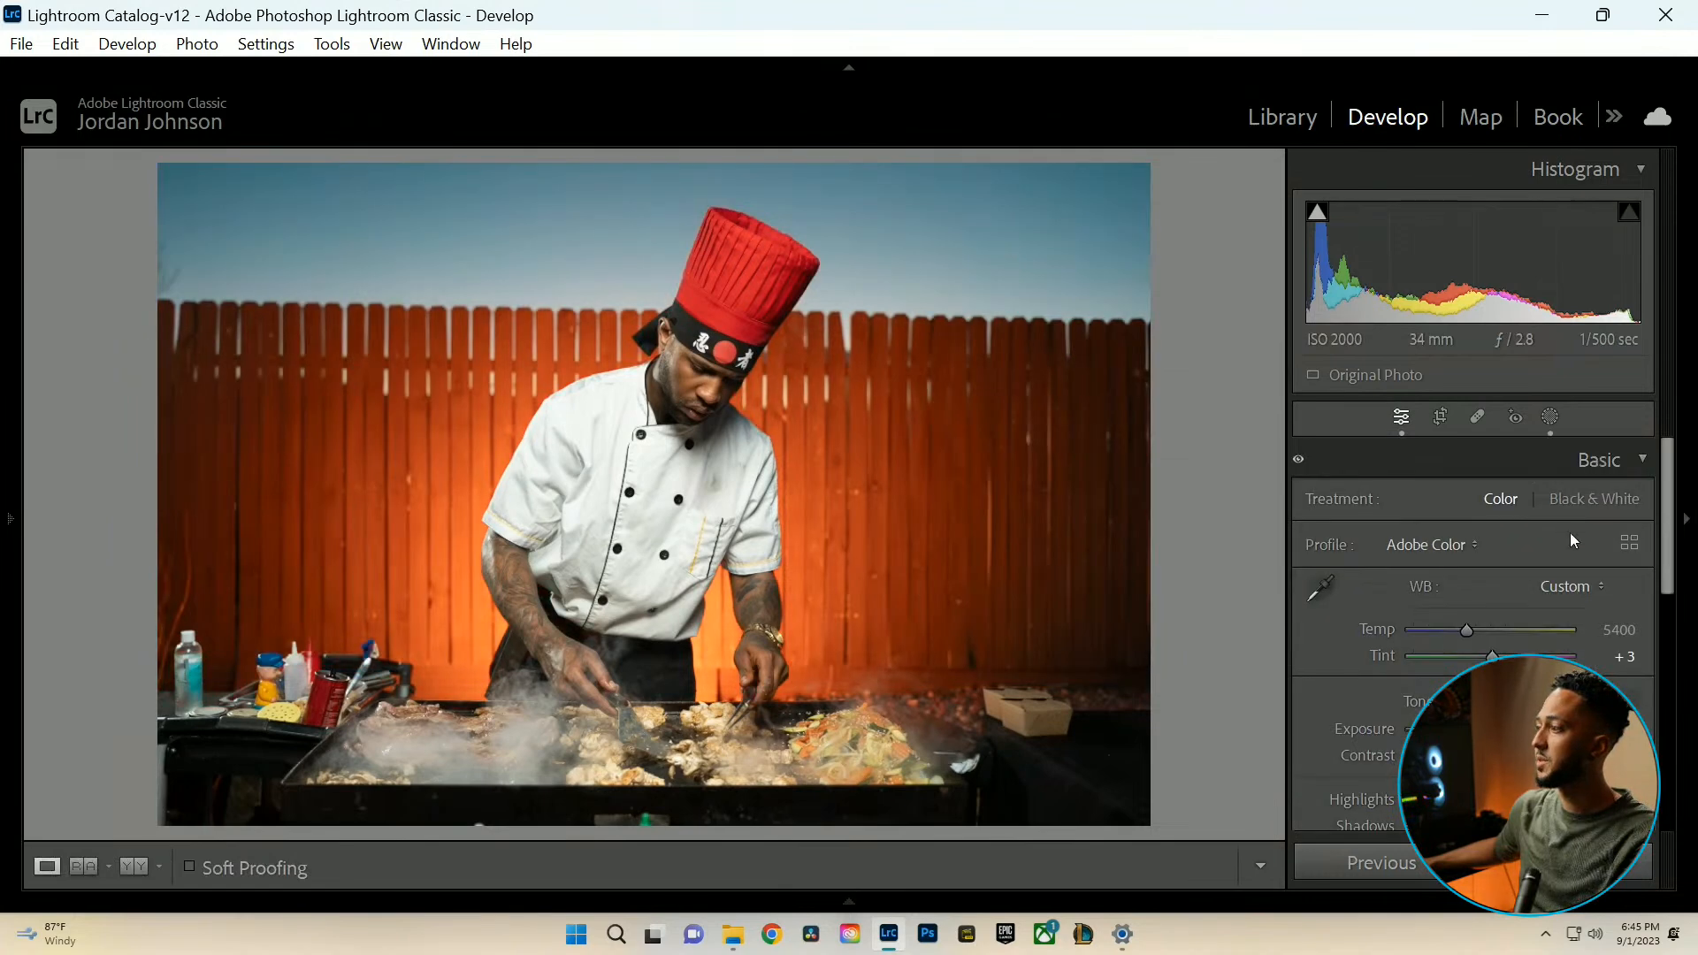
Lower the background mask's exposure to -0.75 and reduce its clarity.
{"action": "left_click", "coordinate": [1549, 418]}
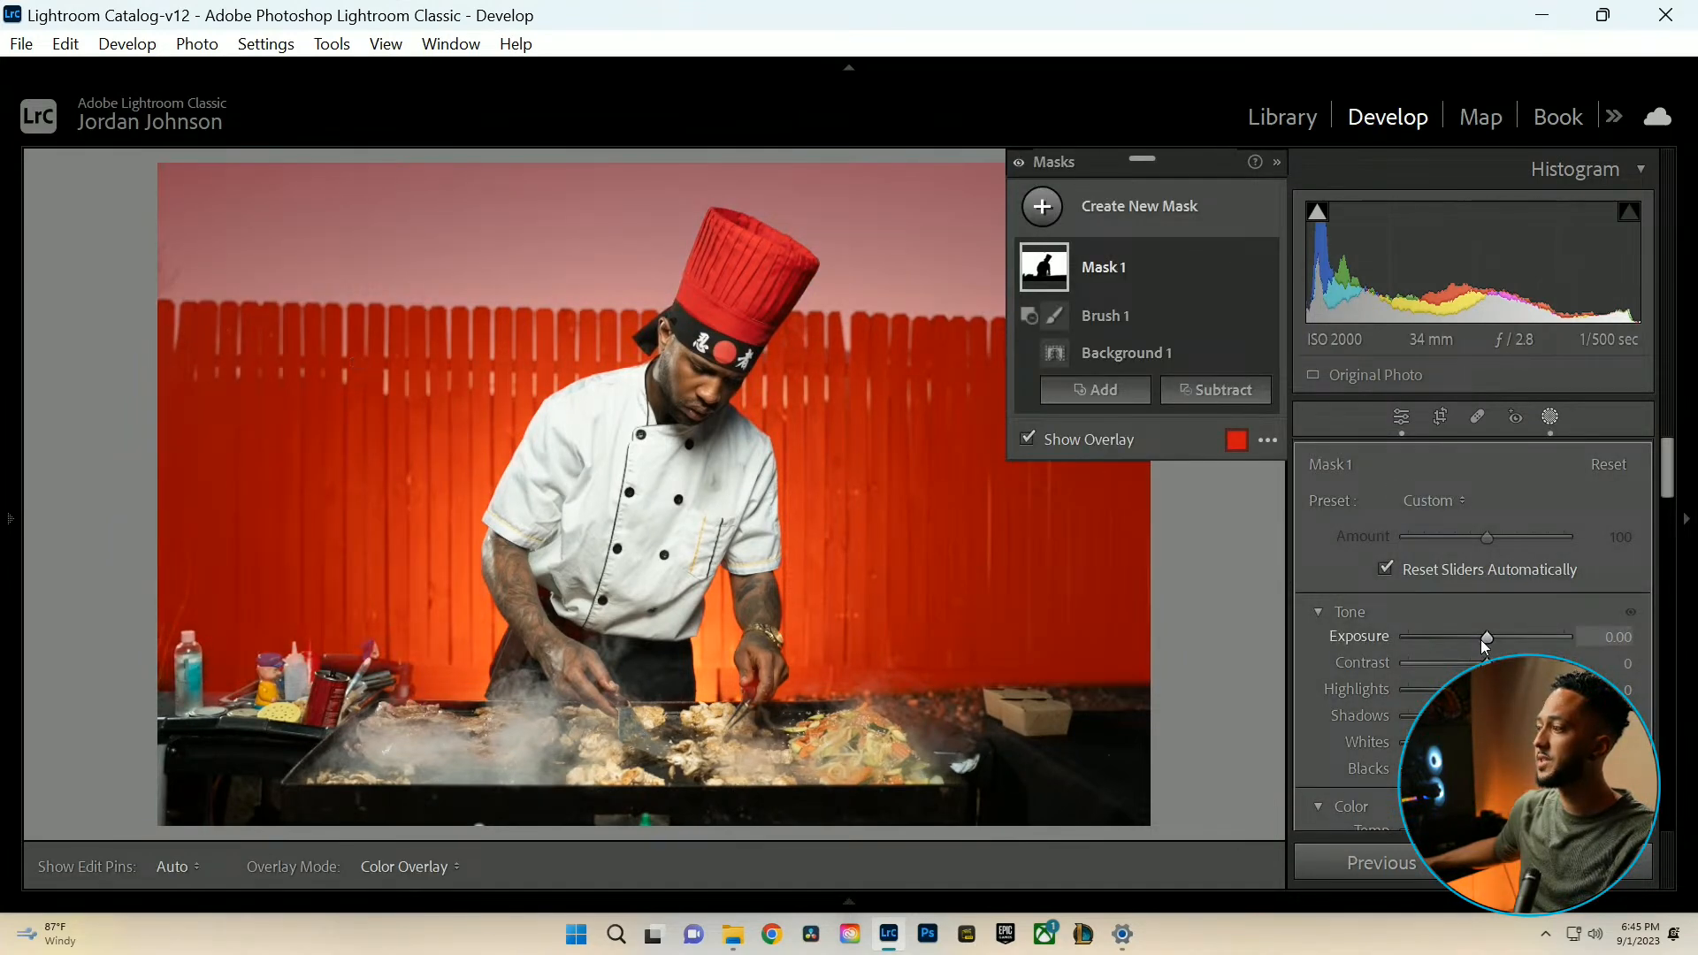
{"action": "left_click_drag", "start_coordinate": [1484, 639], "coordinate": [1471, 640]}
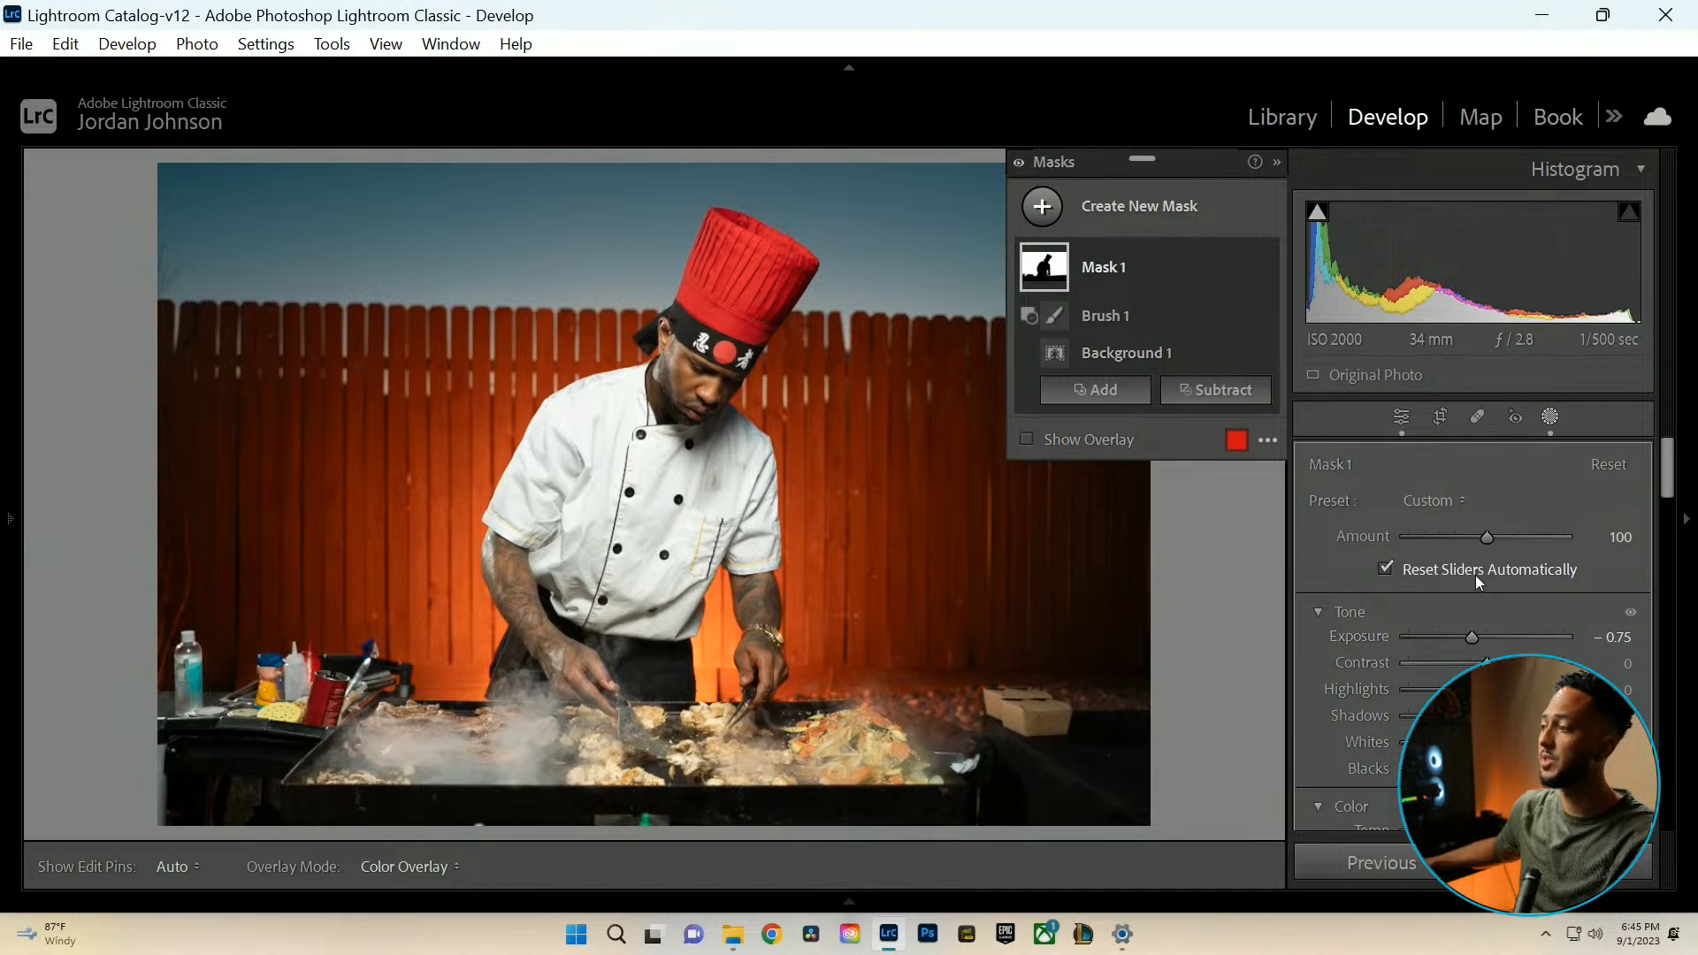
{"action": "scroll", "coordinate": [1415, 669], "scroll_direction": "down", "scroll_amount": 2}
{"action": "scroll", "coordinate": [1415, 663], "scroll_direction": "down", "scroll_amount": 5}
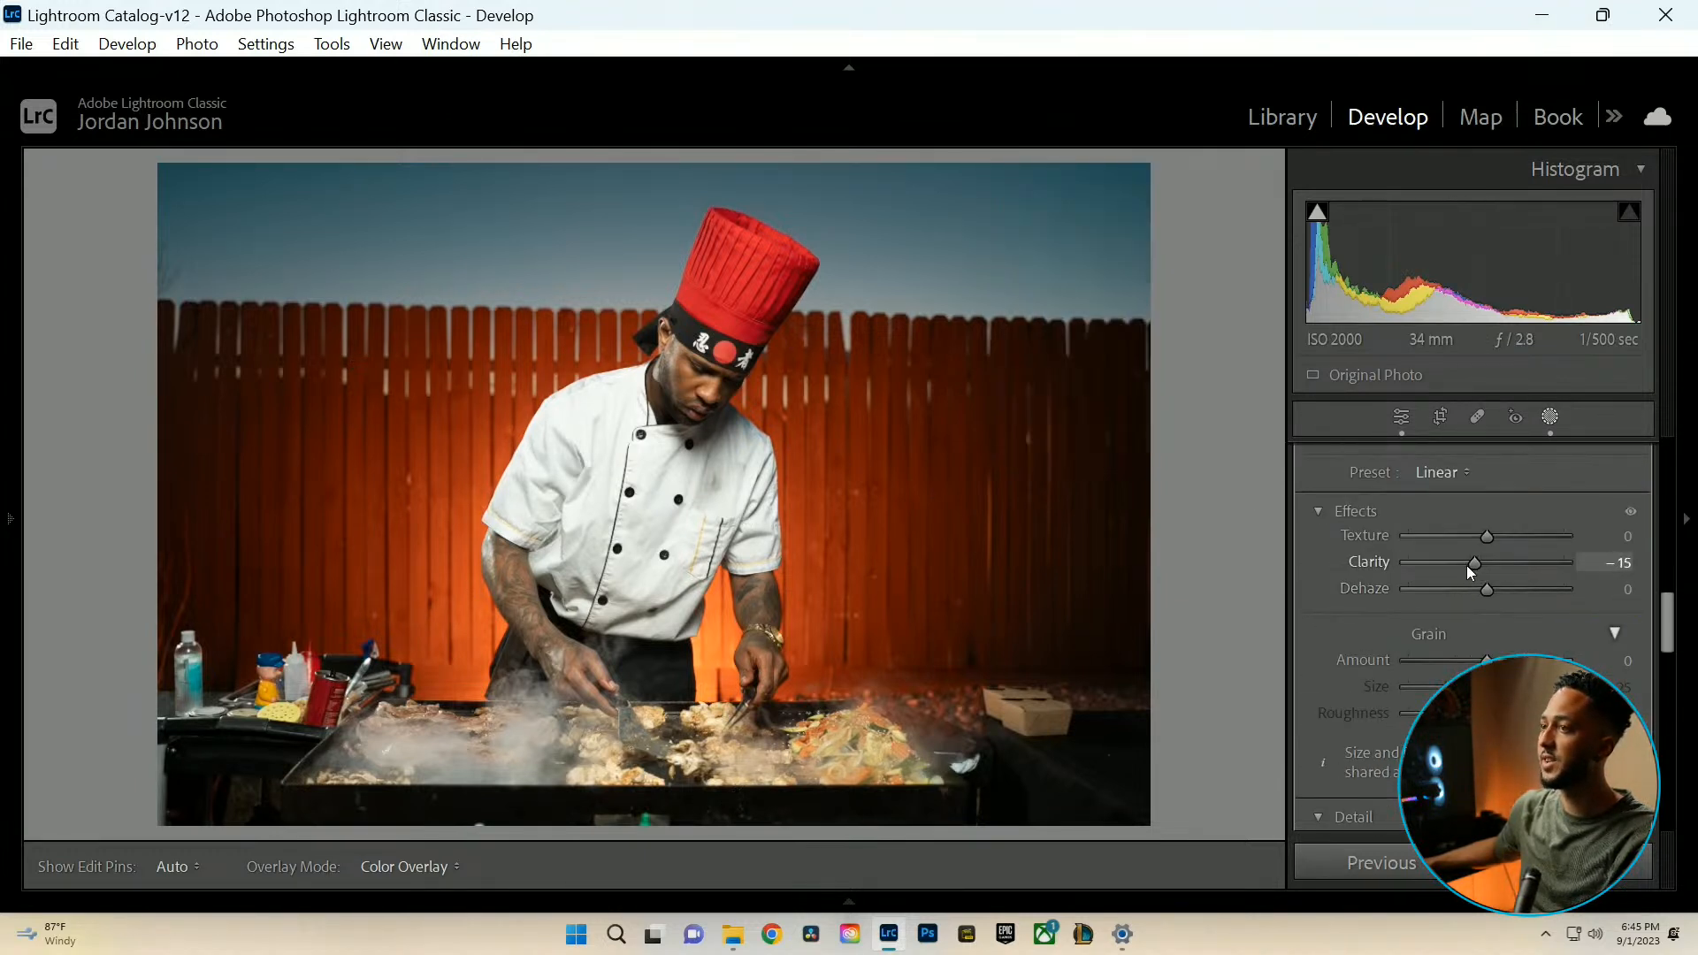
{"action": "mouse_move", "coordinate": [1466, 565]}
{"action": "left_mouse_down"}
{"action": "mouse_move", "coordinate": [1421, 567]}
{"action": "mouse_move", "coordinate": [1448, 570]}
{"action": "left_mouse_up"}
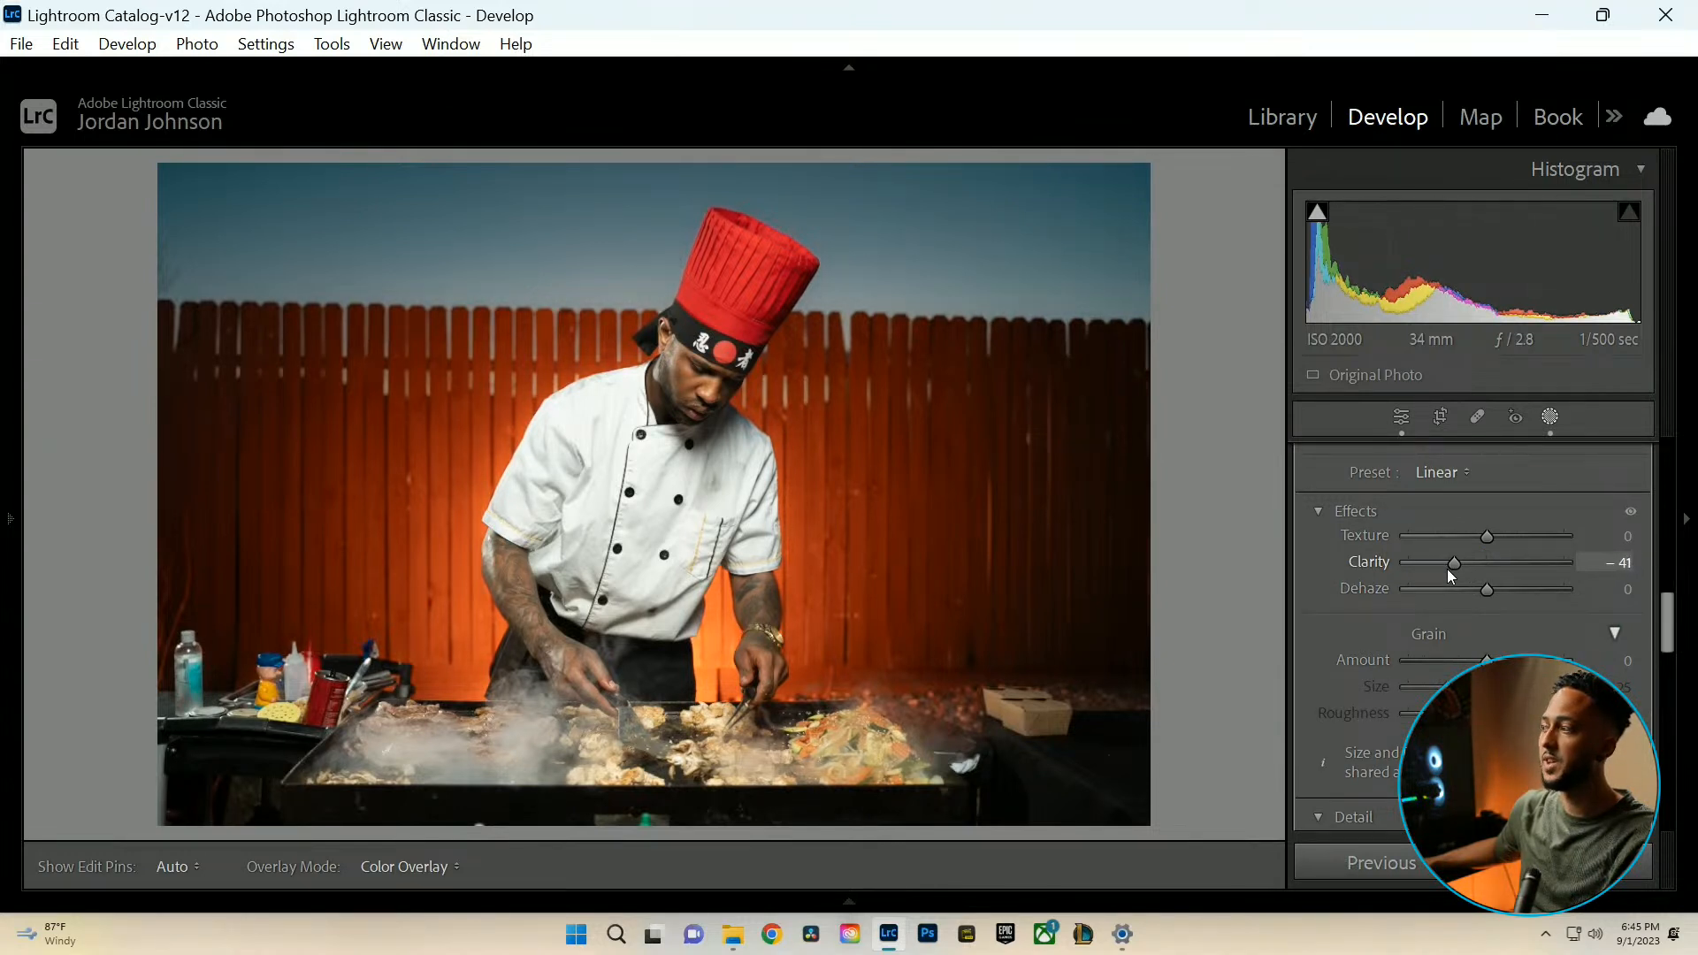
{"action": "left_click_drag", "start_coordinate": [1447, 569], "coordinate": [1473, 606]}
{"action": "scroll", "coordinate": [1467, 602], "scroll_direction": "up", "scroll_amount": 5}
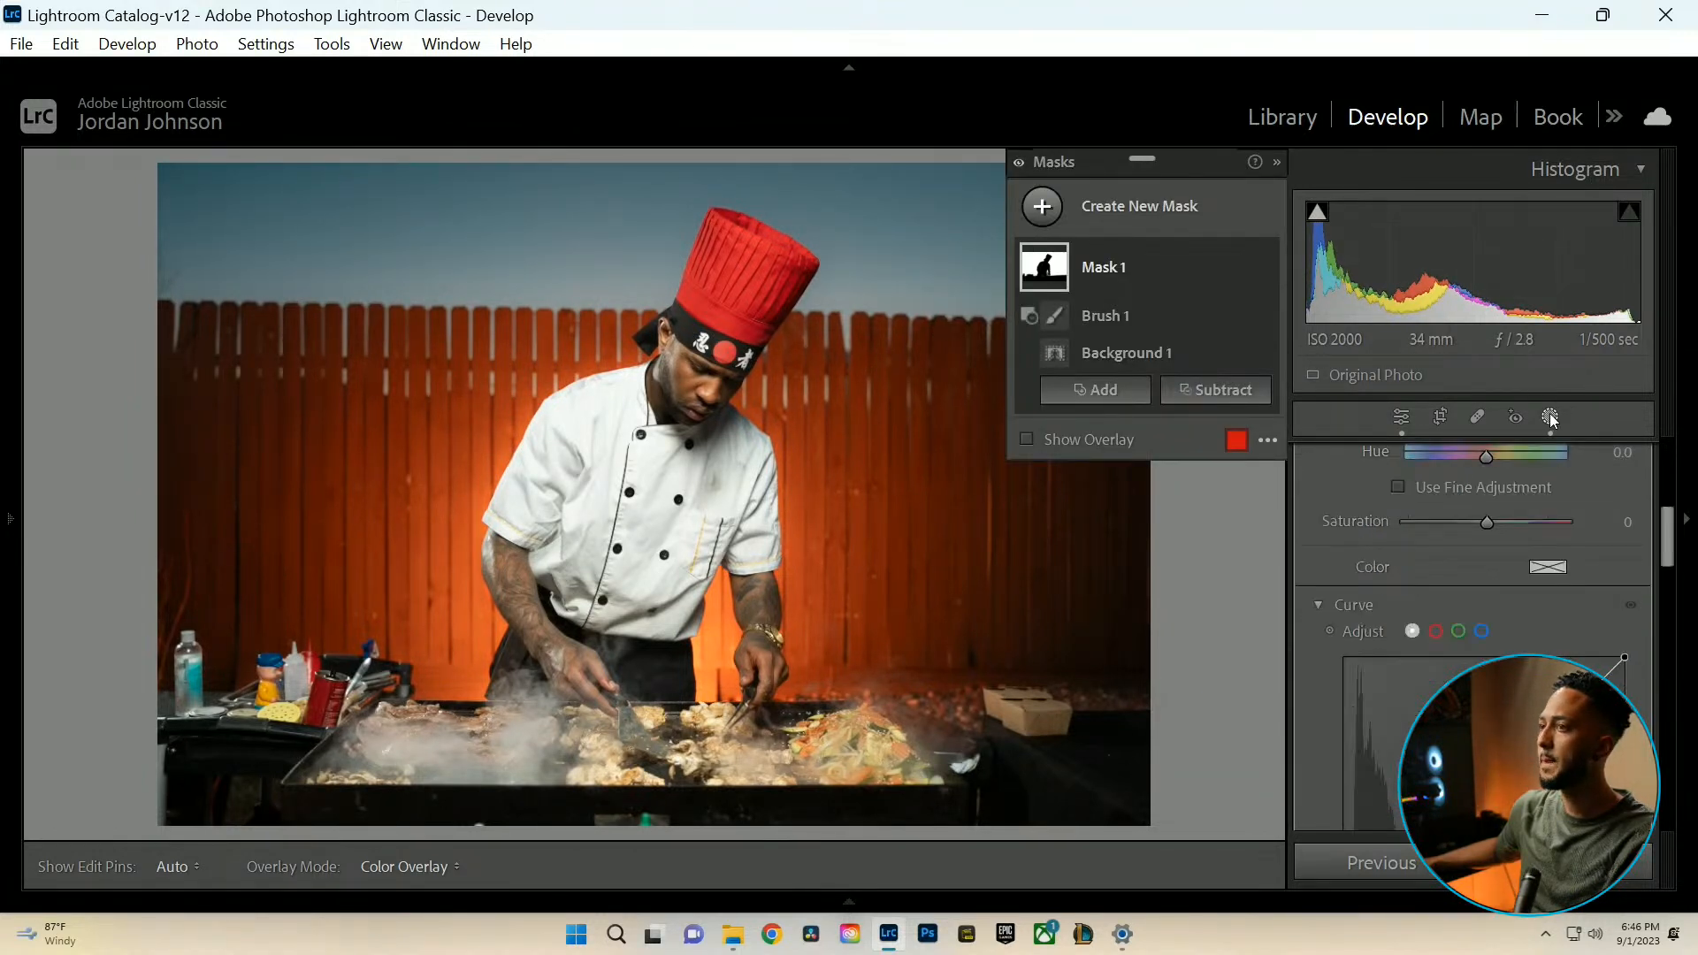
Try recolouring the masked background with hue shifts of -158.5 and -91.3.
{"action": "scroll", "coordinate": [1483, 620], "scroll_direction": "up", "scroll_amount": 5}
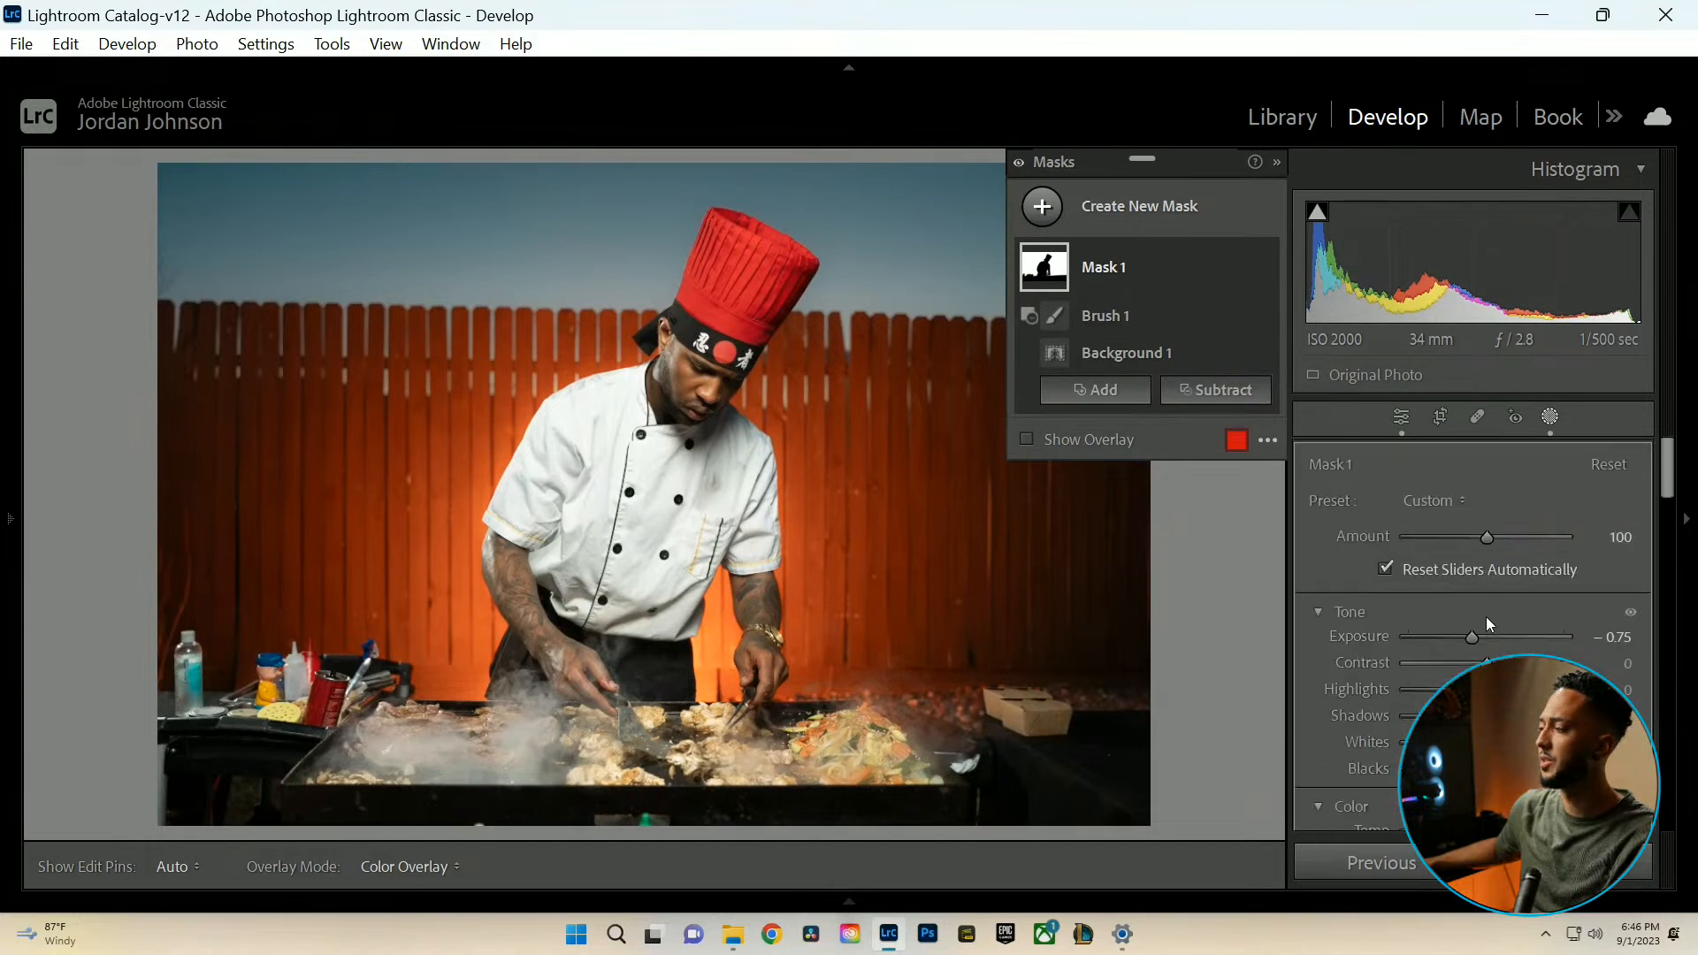
{"action": "scroll", "coordinate": [1486, 619], "scroll_direction": "down", "scroll_amount": 5}
{"action": "left_click_drag", "start_coordinate": [1487, 575], "coordinate": [1403, 582]}
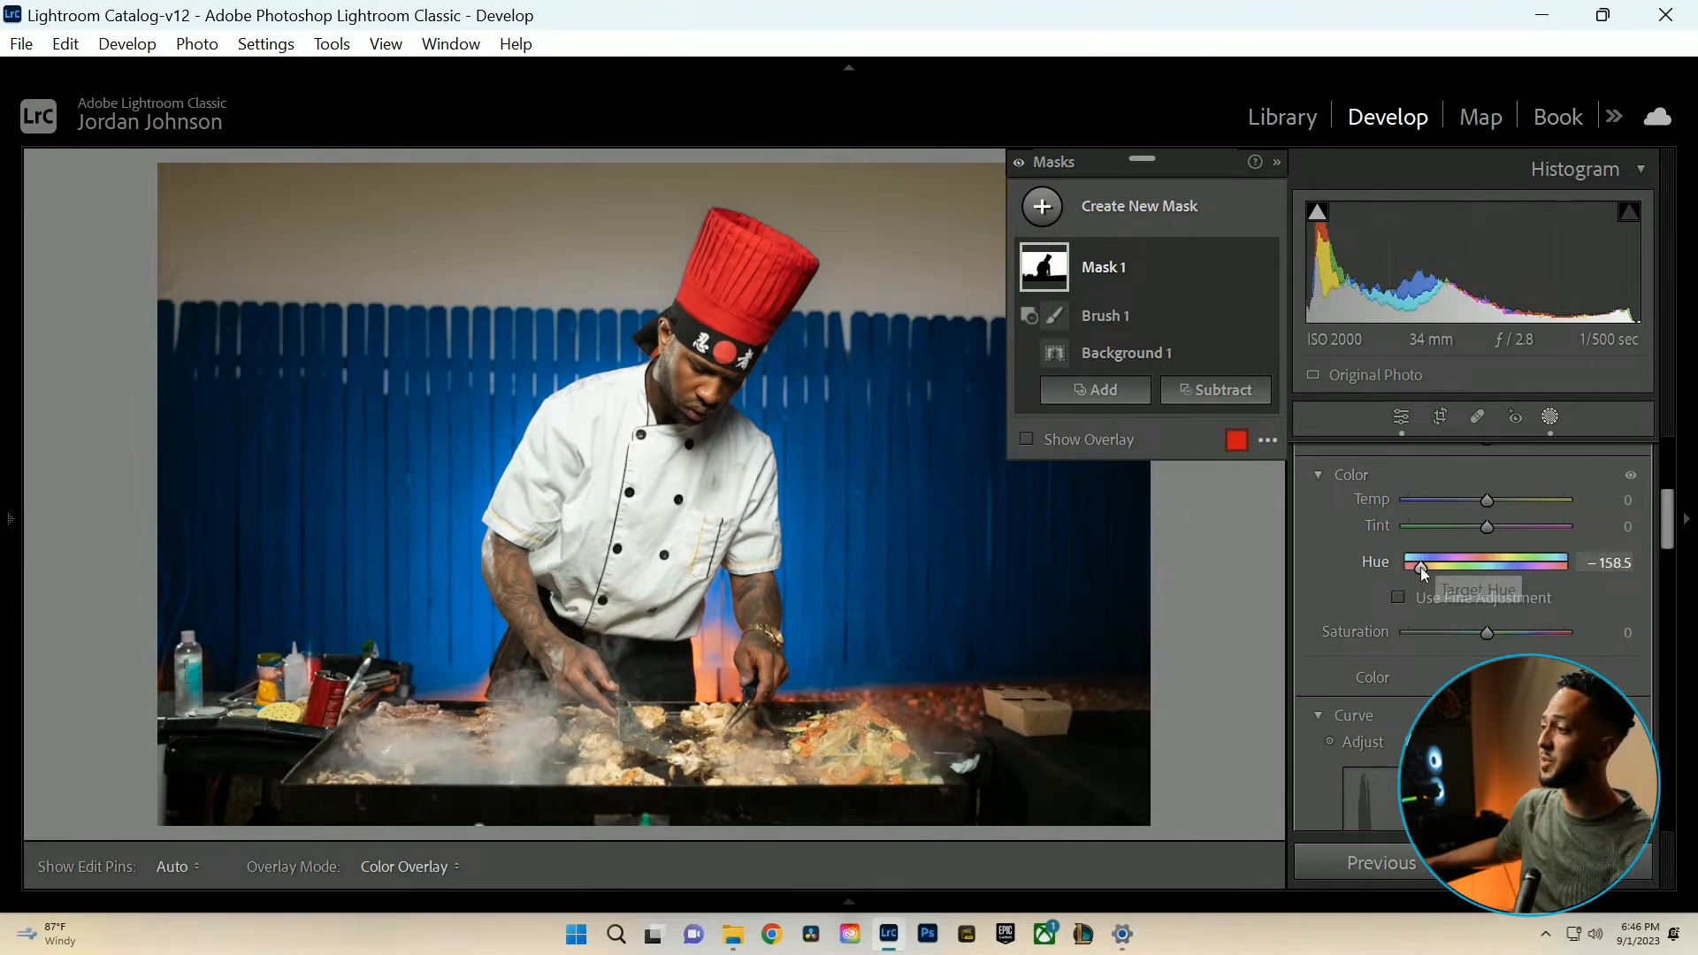
{"action": "left_click_drag", "start_coordinate": [1423, 566], "coordinate": [1448, 569]}
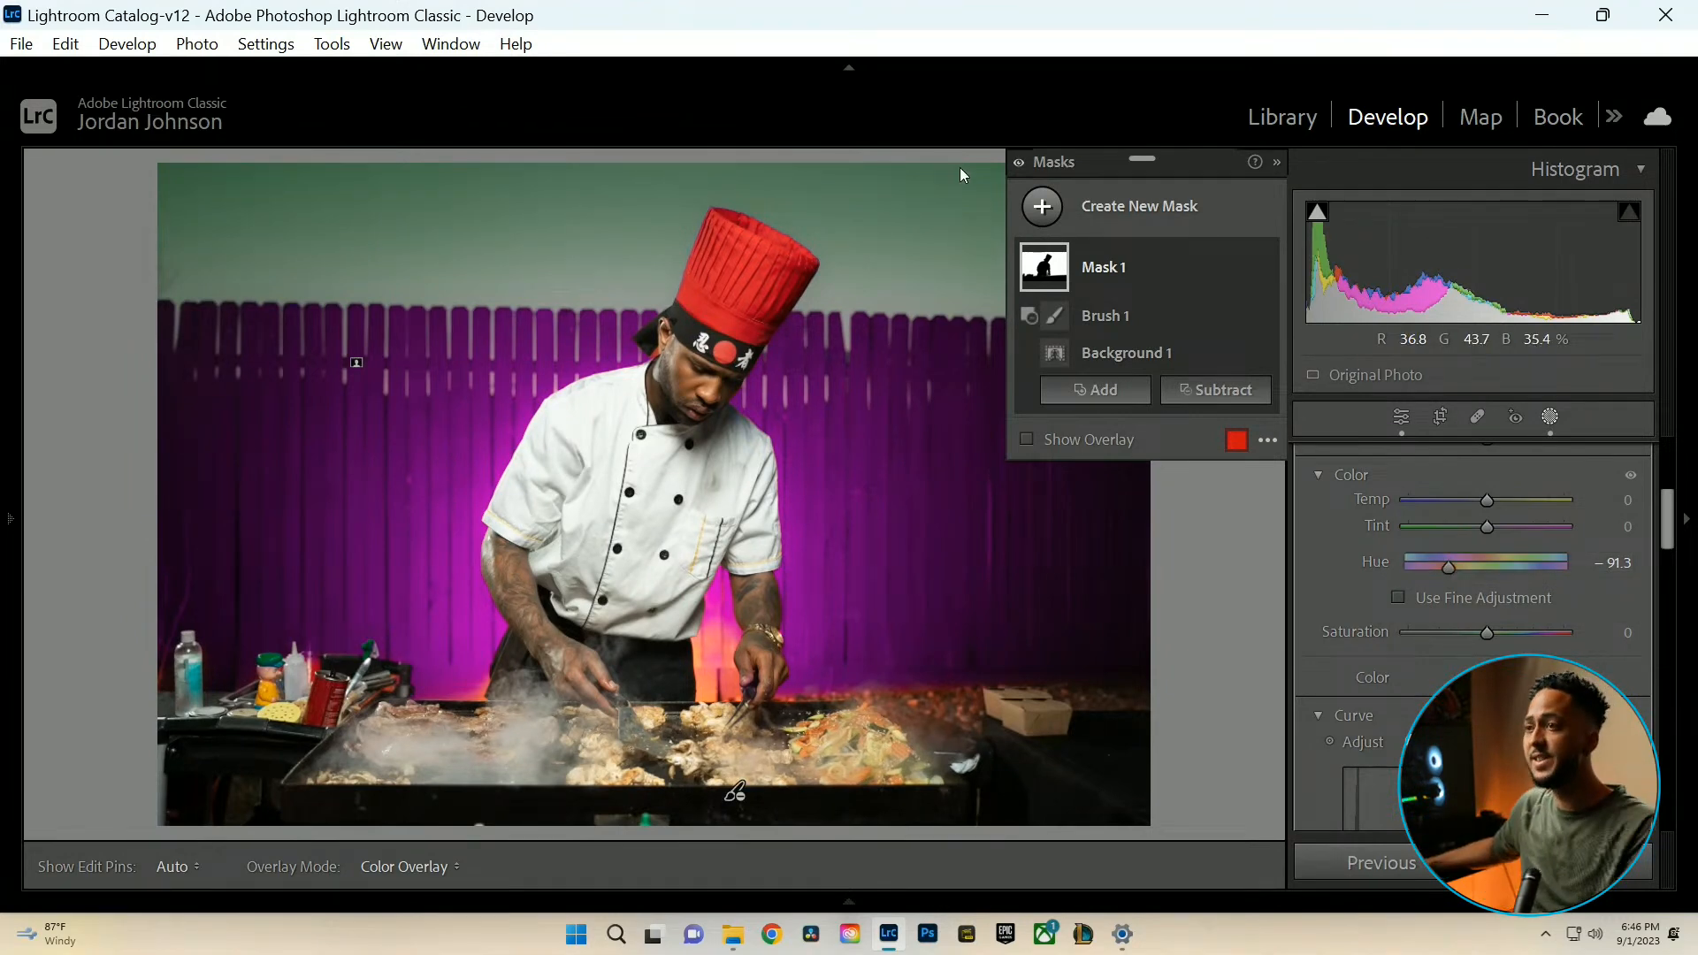
Set the background mask's hue to 1.1 and saturation to 10, and compare the photo before and after.
{"action": "left_click_drag", "start_coordinate": [1452, 566], "coordinate": [1487, 569]}
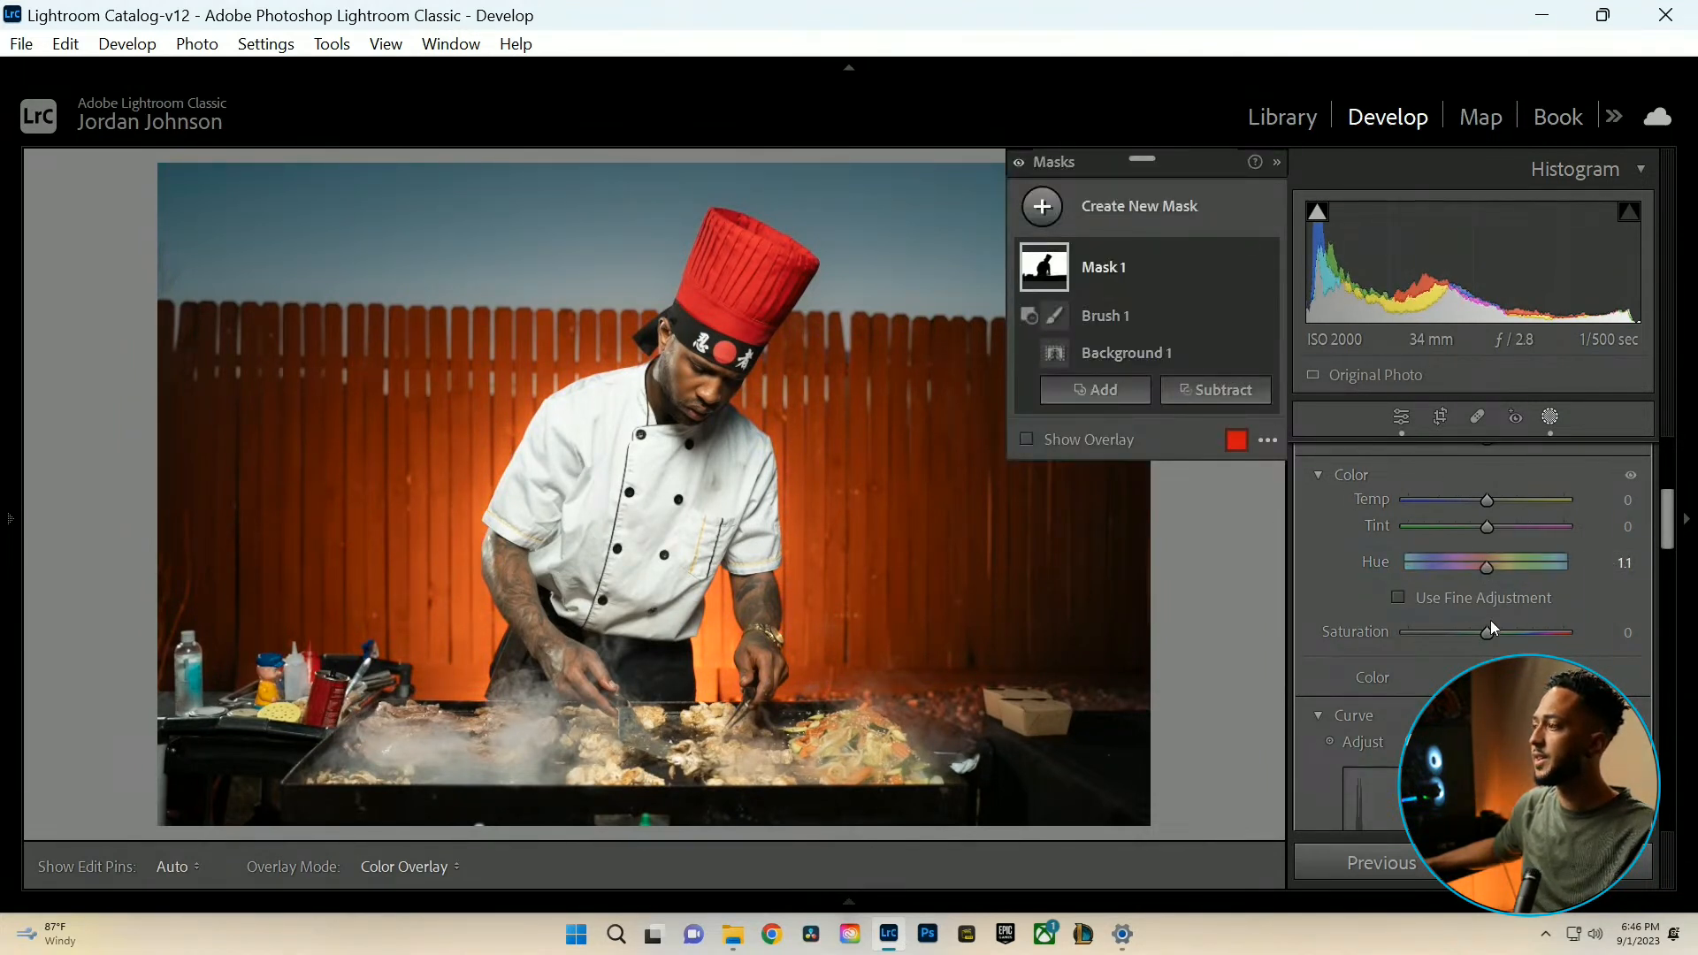
{"action": "mouse_move", "coordinate": [1490, 639]}
{"action": "left_mouse_down"}
{"action": "mouse_move", "coordinate": [1460, 638]}
{"action": "mouse_move", "coordinate": [1500, 636]}
{"action": "left_mouse_up"}
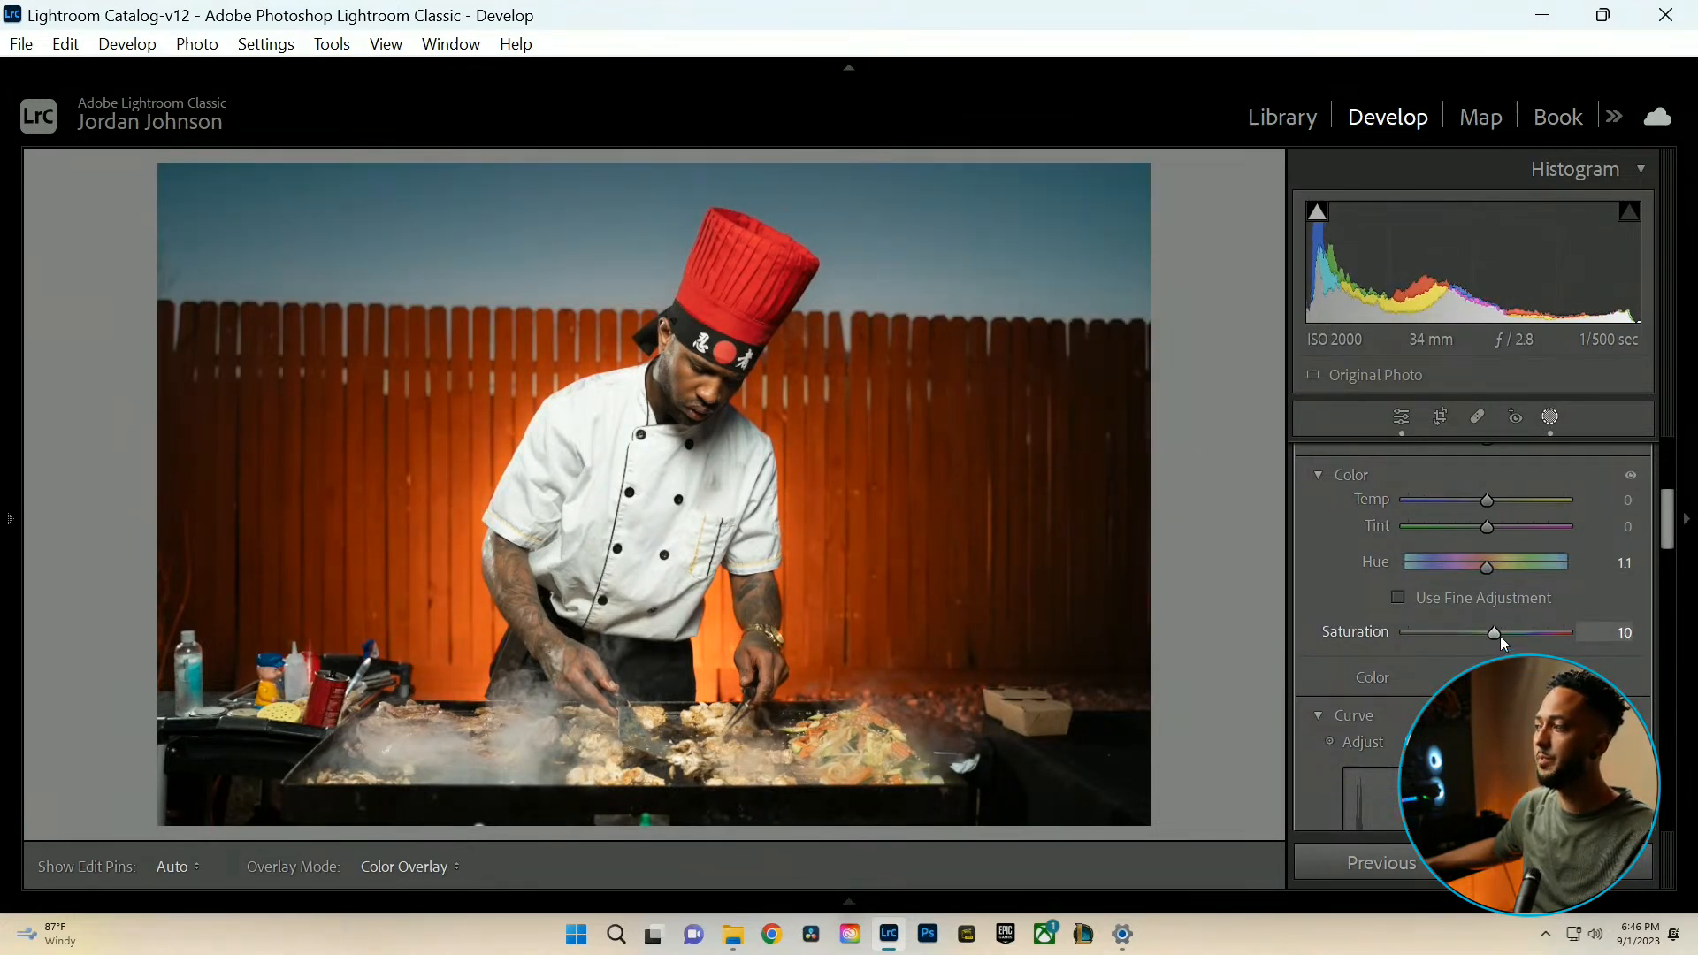
{"action": "left_click", "coordinate": [1549, 420]}
{"action": "left_click", "coordinate": [123, 867]}
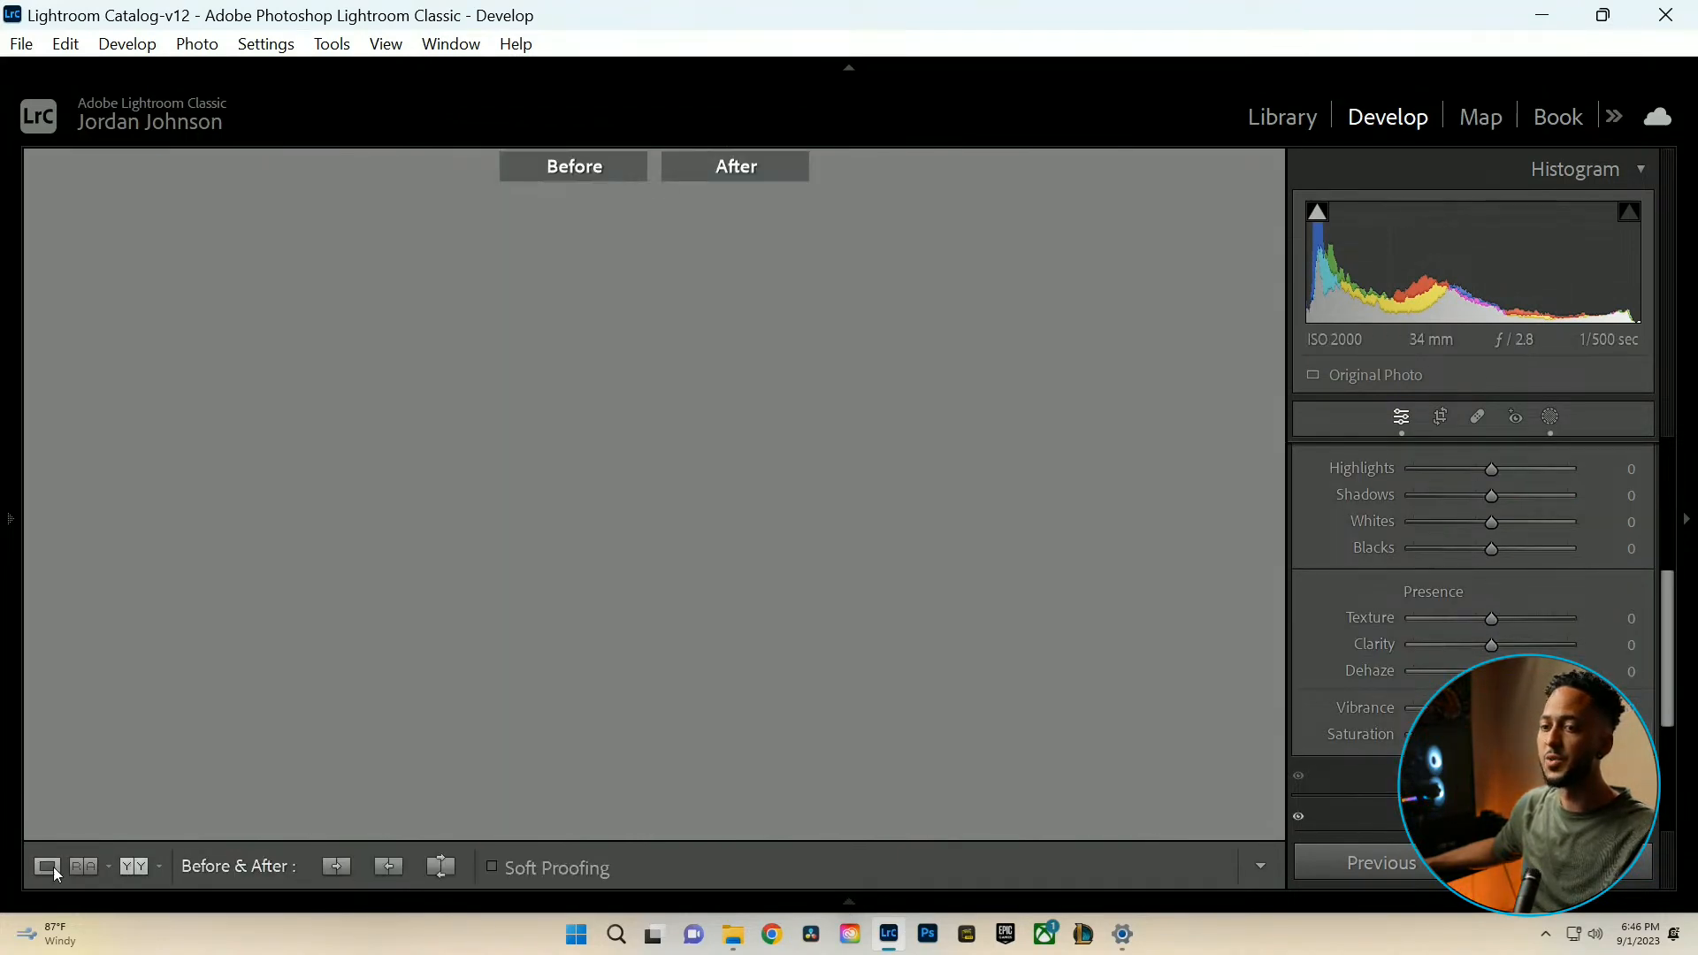
{"action": "left_click", "coordinate": [44, 868]}
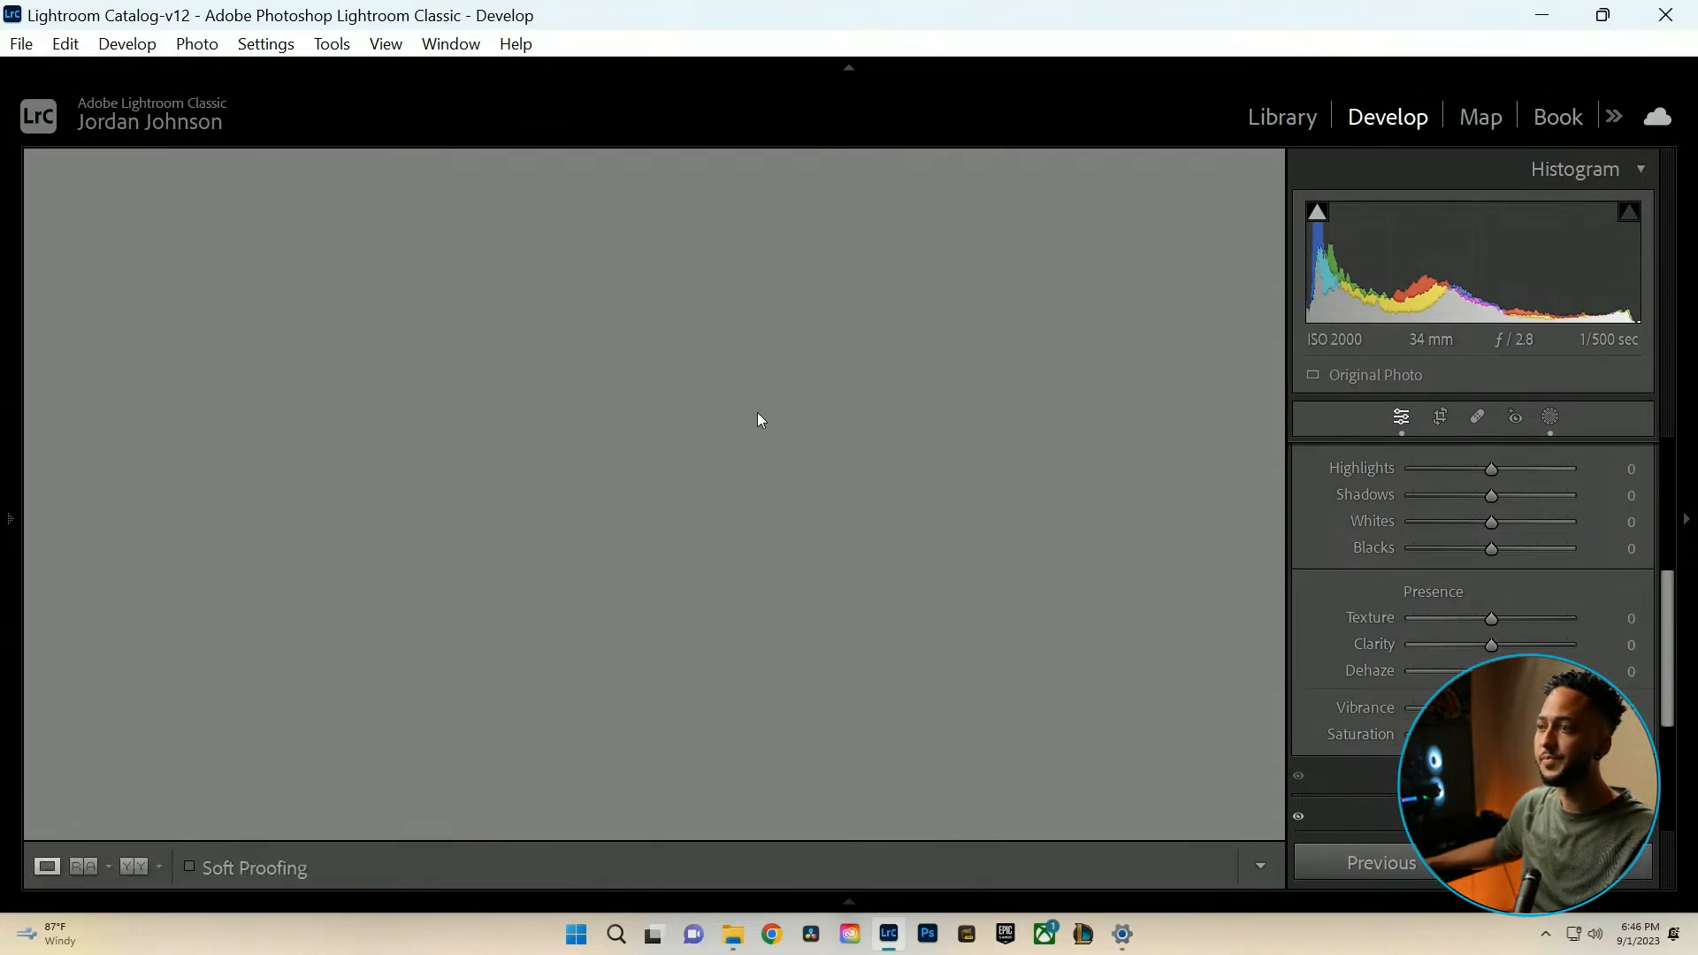
Create a second mask that selects the chef as the subject.
{"action": "left_click", "coordinate": [1549, 417]}
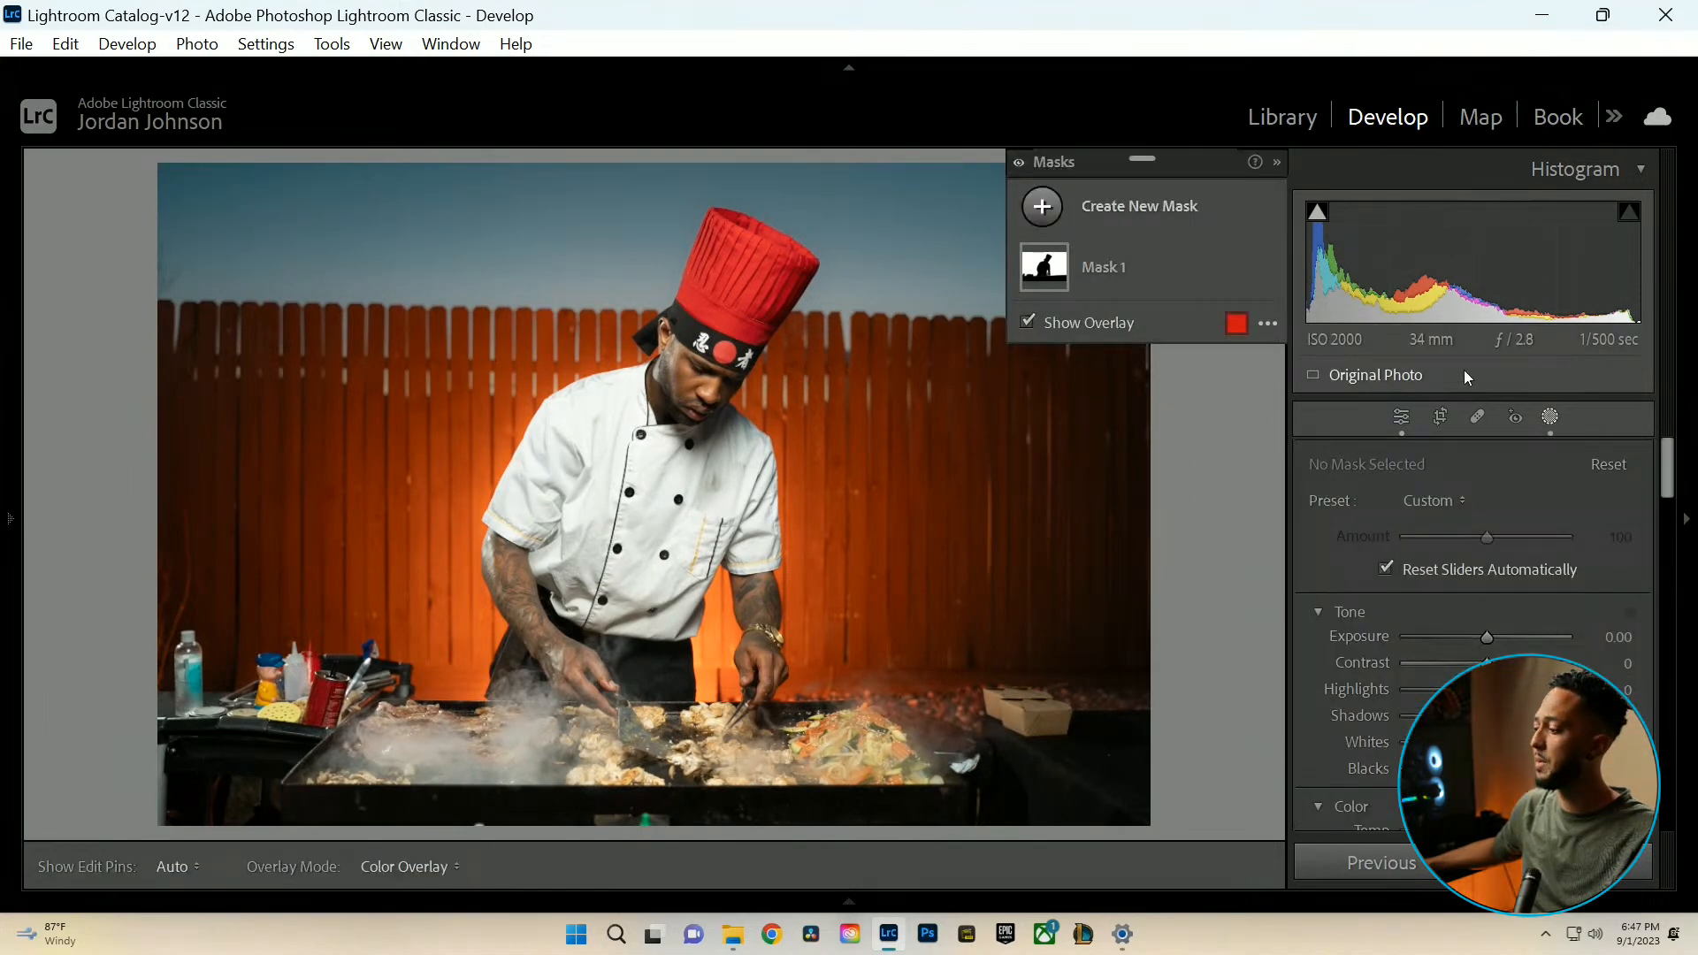
{"action": "left_click", "coordinate": [1209, 228]}
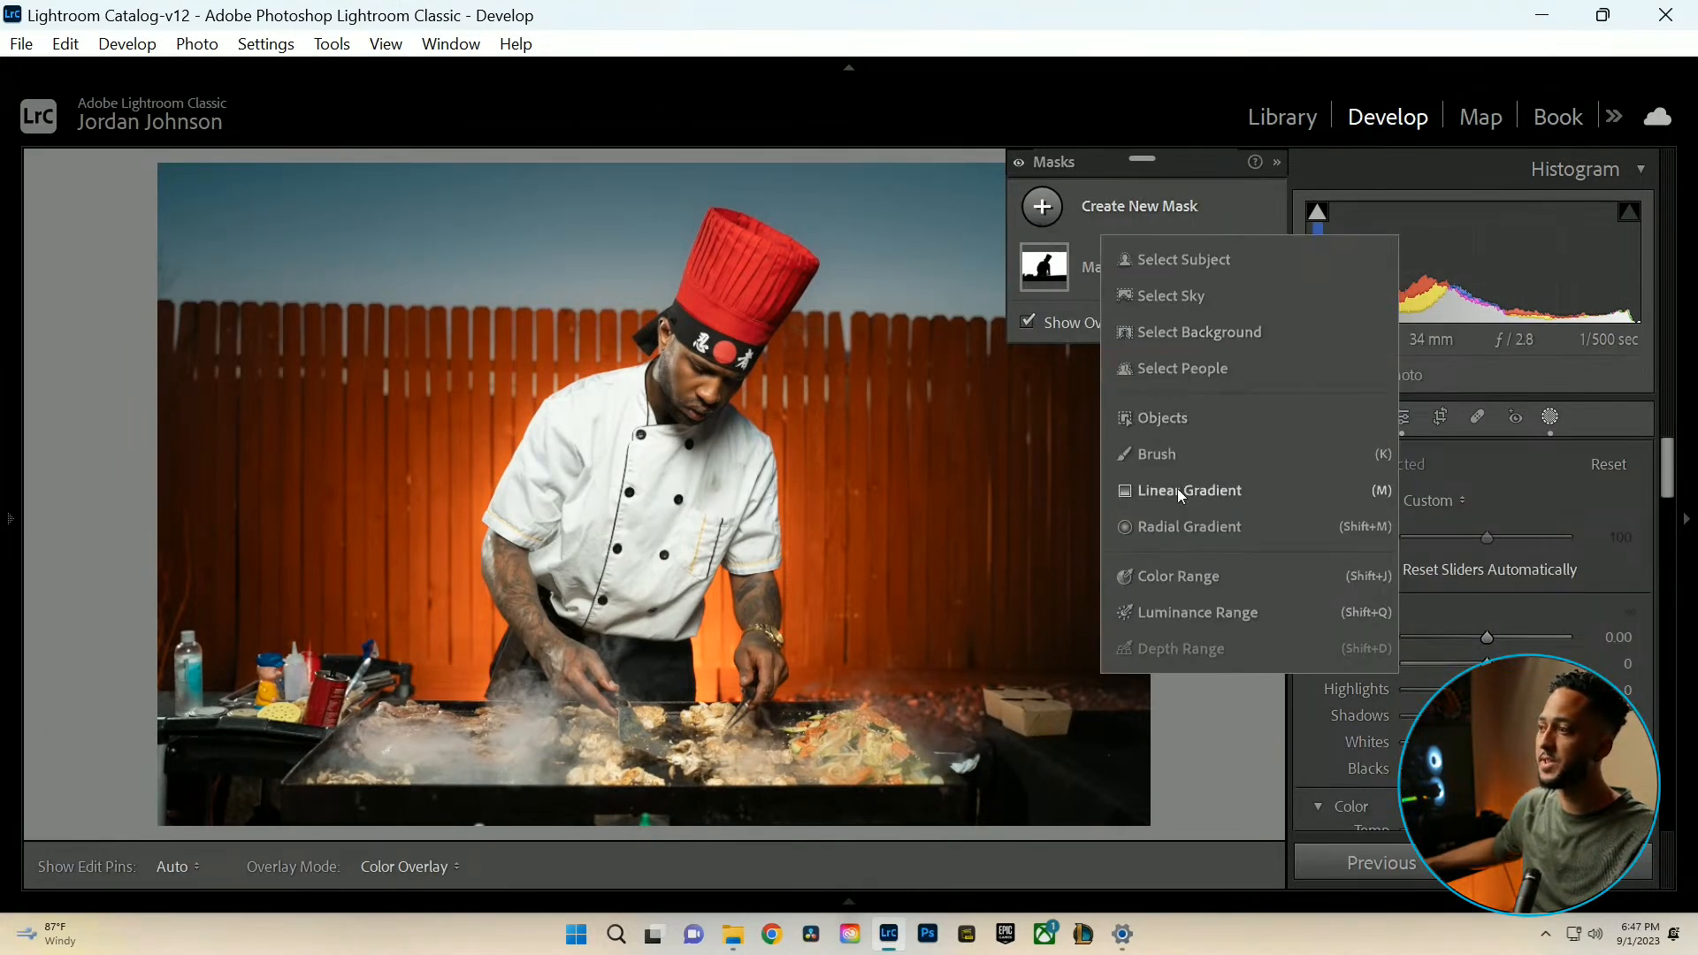
{"action": "left_click", "coordinate": [1189, 260]}
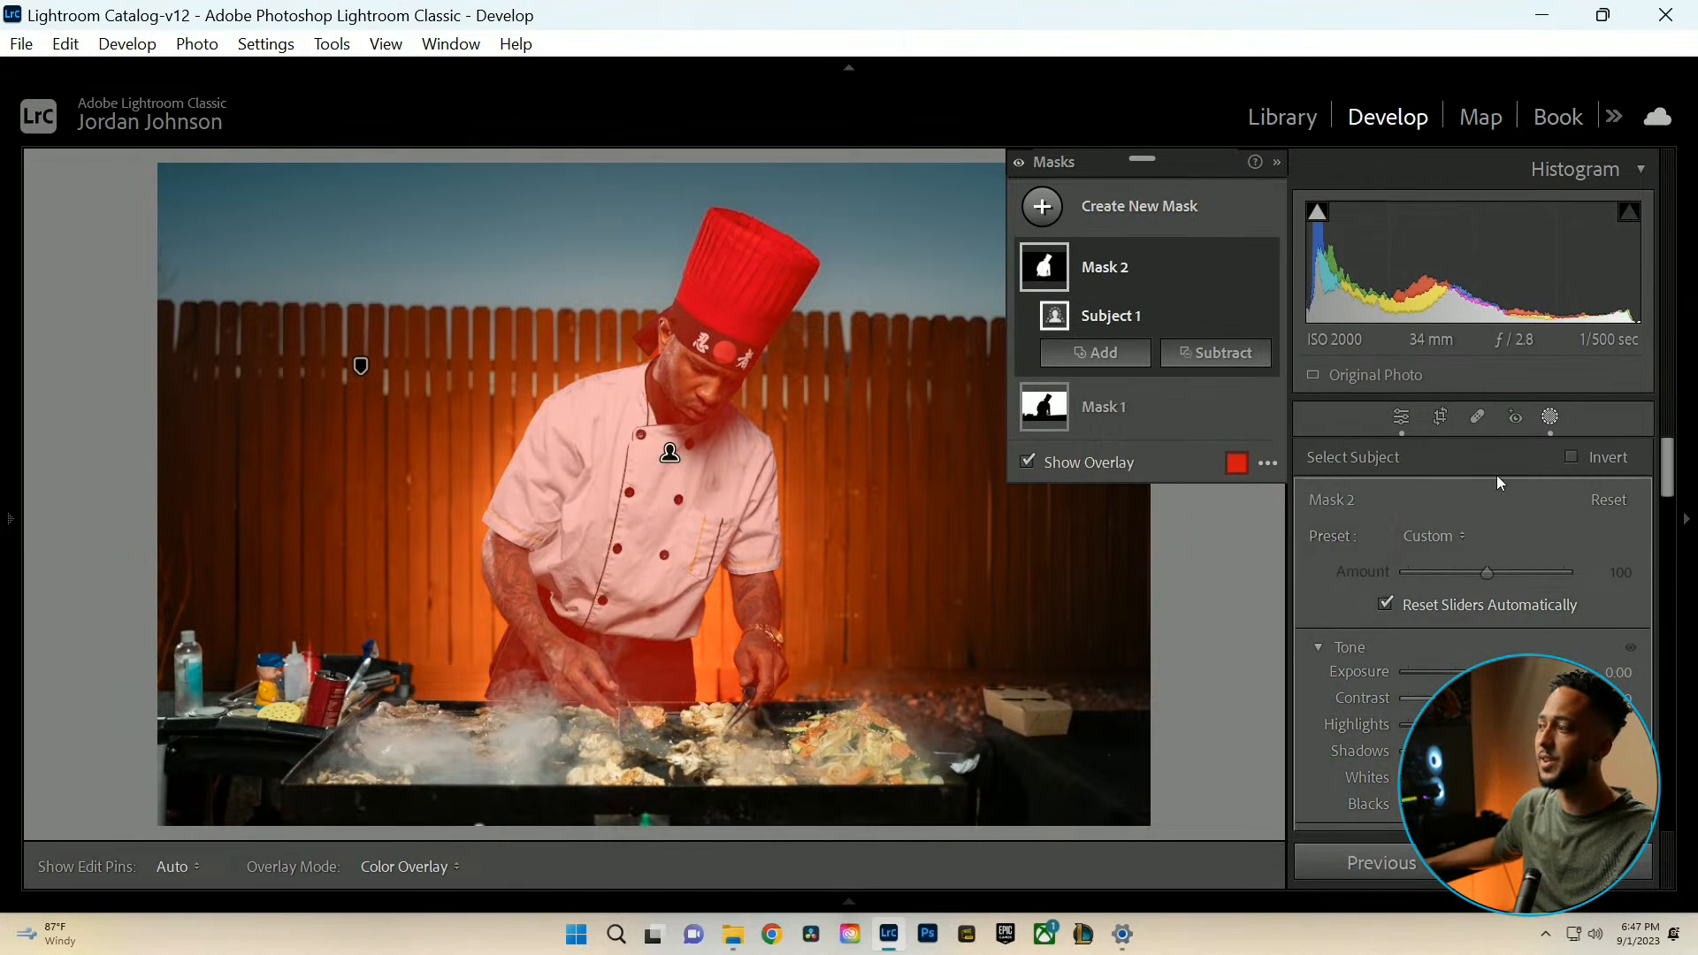
Set the subject mask's exposure to 0.29, contrast to 30, highlights to -24 and shadows to 10, and close masking.
{"action": "left_click_drag", "start_coordinate": [1486, 698], "coordinate": [1504, 699]}
{"action": "left_click_drag", "start_coordinate": [1487, 672], "coordinate": [1492, 672]}
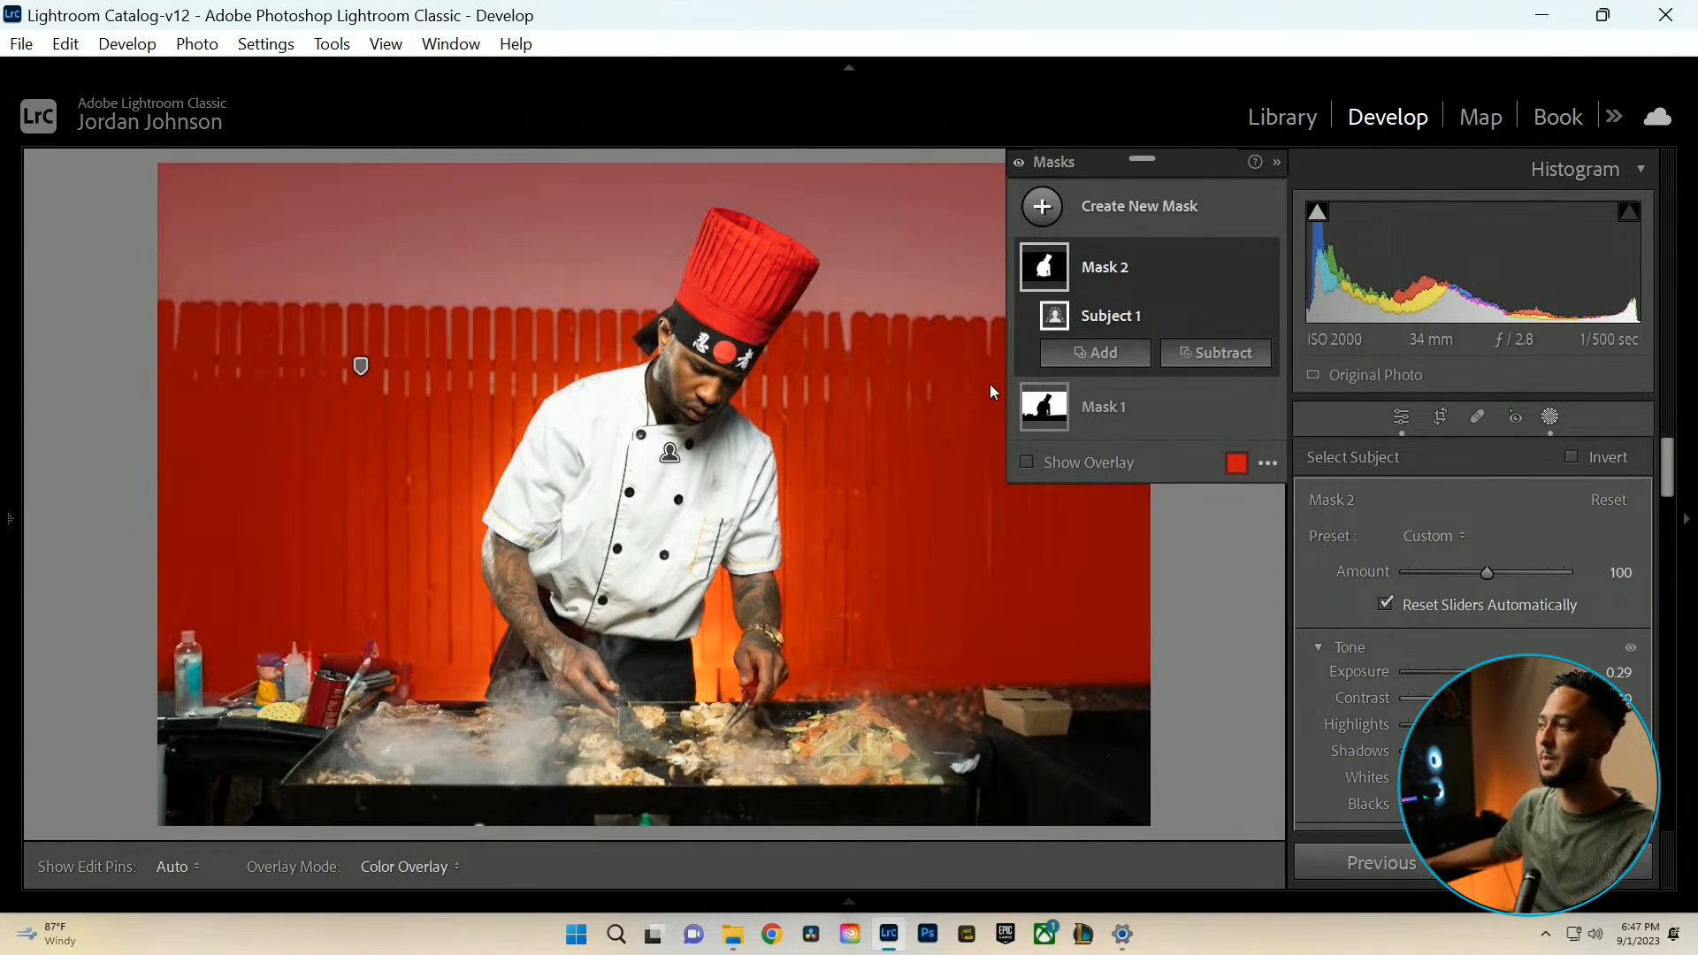
{"action": "left_click_drag", "start_coordinate": [1486, 725], "coordinate": [1458, 725]}
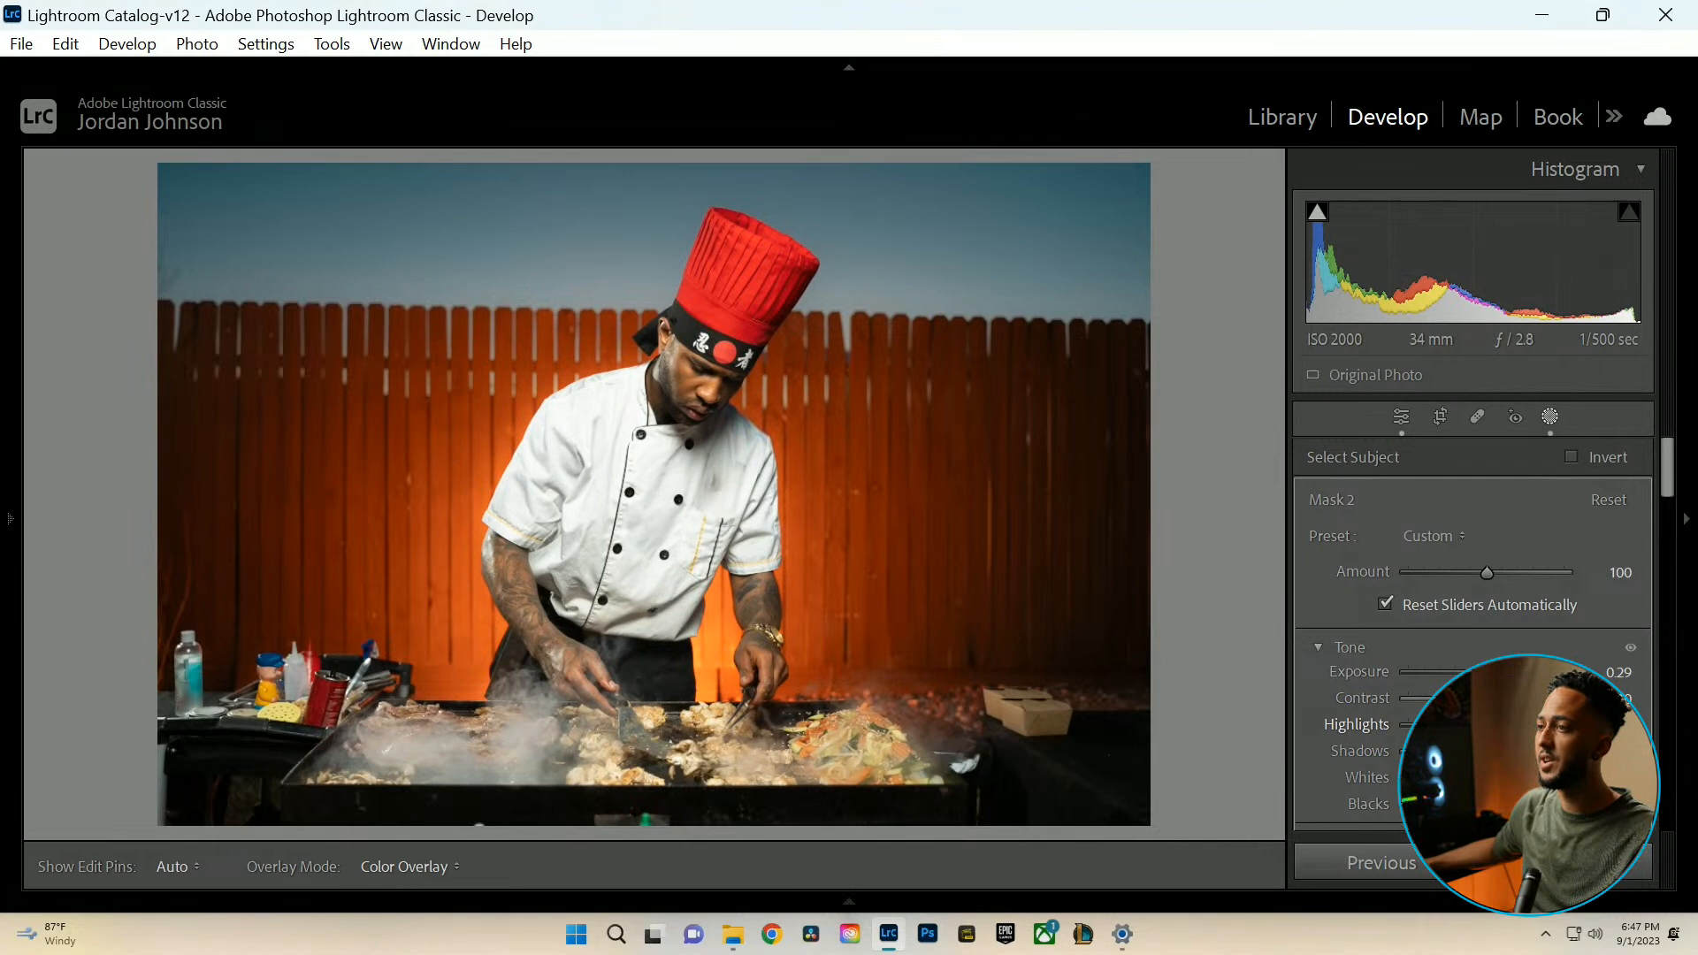
{"action": "left_click_drag", "start_coordinate": [1459, 725], "coordinate": [1459, 725]}
{"action": "scroll", "coordinate": [1463, 643], "scroll_direction": "down", "scroll_amount": 1}
{"action": "scroll", "coordinate": [1463, 643], "scroll_direction": "up", "scroll_amount": 1}
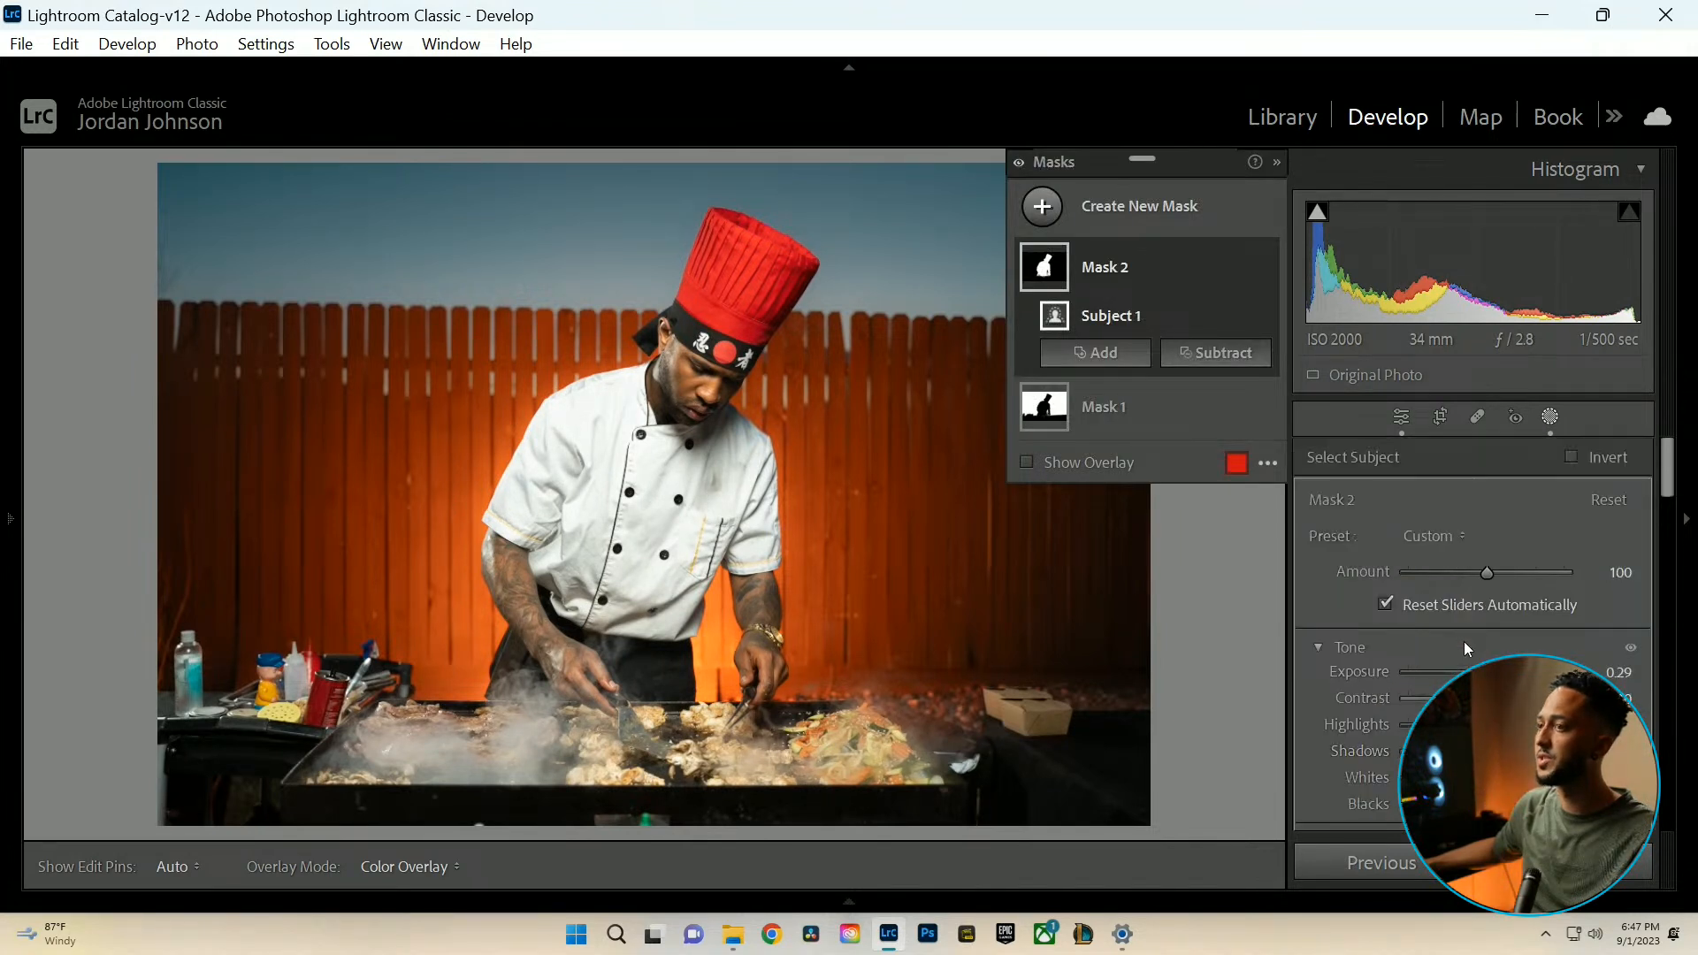
{"action": "scroll", "coordinate": [1462, 640], "scroll_direction": "down", "scroll_amount": 1}
{"action": "left_click_drag", "start_coordinate": [1491, 642], "coordinate": [1494, 648]}
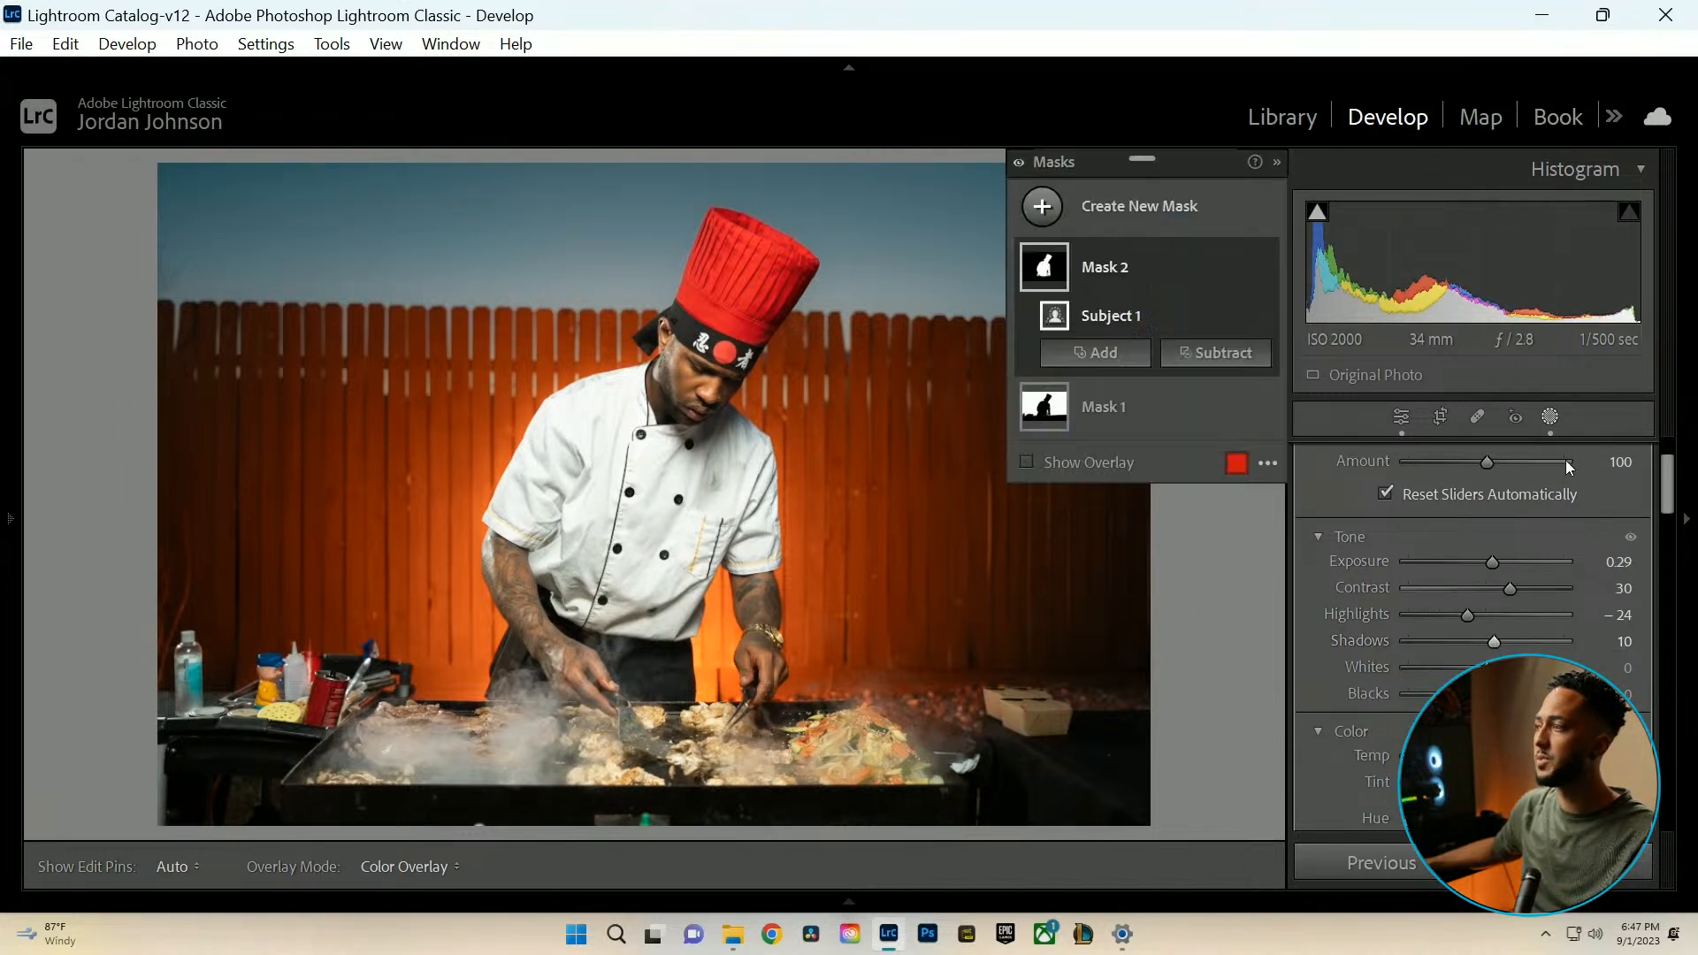
{"action": "left_click", "coordinate": [1550, 416]}
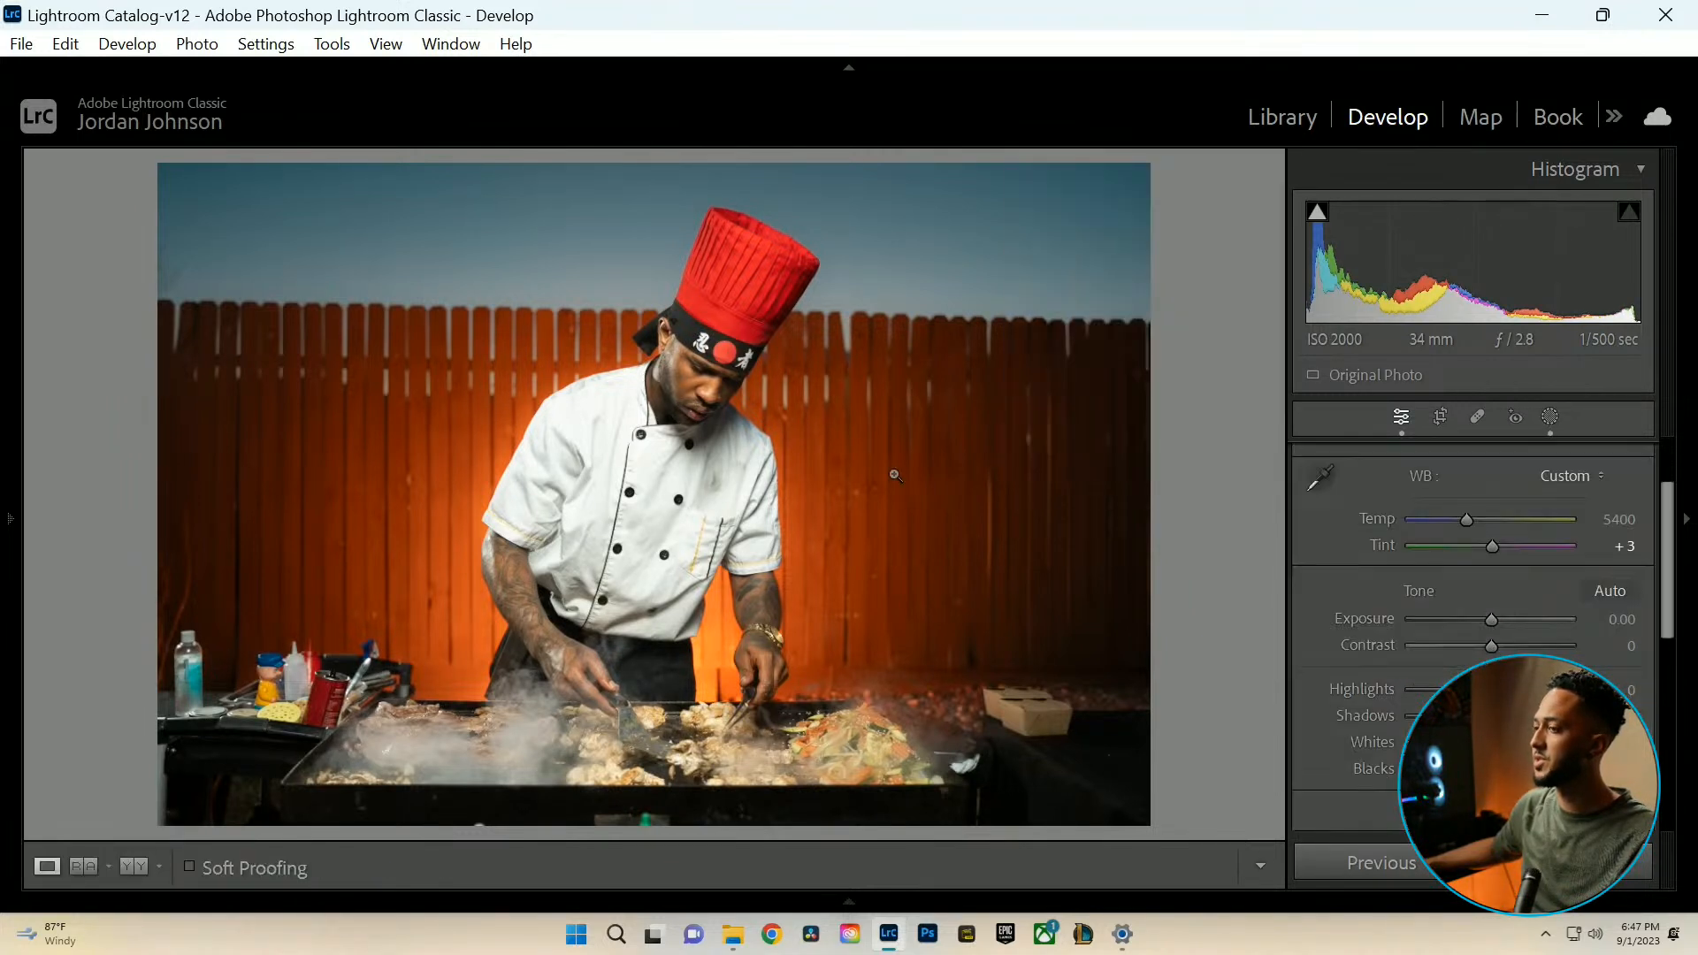
Slightly raise the subject mask's clarity and compare the photo before and after the edits.
{"action": "left_click", "coordinate": [1552, 413]}
{"action": "left_click", "coordinate": [1105, 266]}
{"action": "scroll", "coordinate": [1369, 690], "scroll_direction": "down", "scroll_amount": 5}
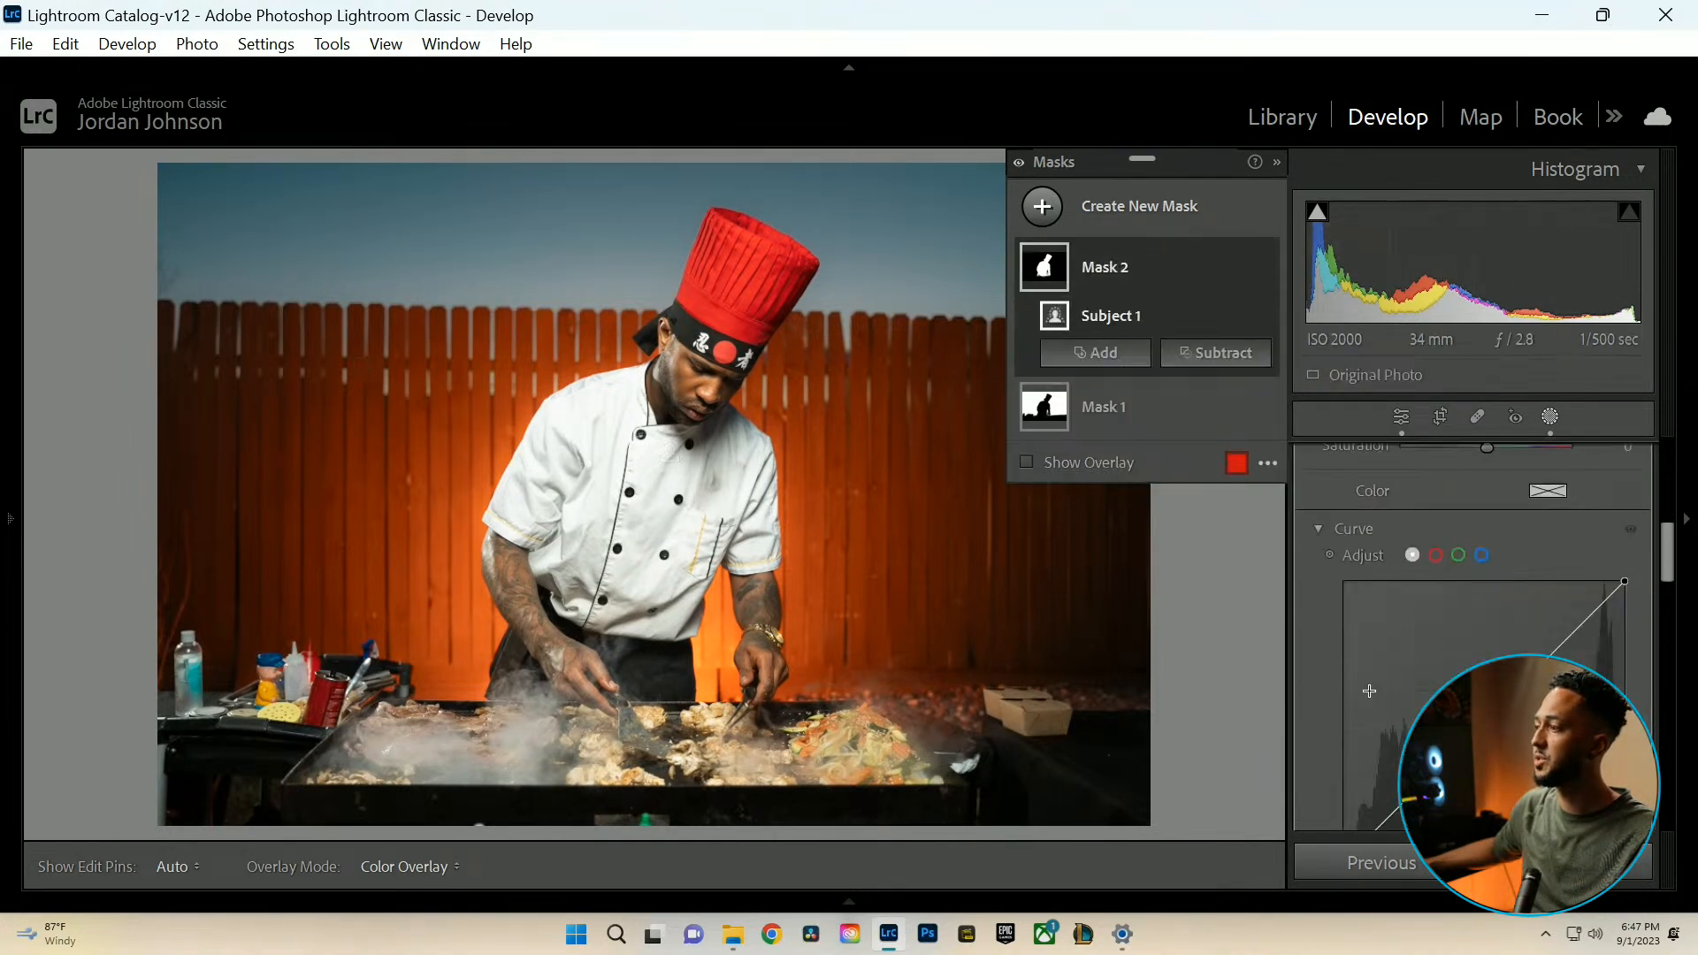
{"action": "scroll", "coordinate": [1369, 690], "scroll_direction": "down", "scroll_amount": 4}
{"action": "left_click_drag", "start_coordinate": [1487, 707], "coordinate": [1493, 707]}
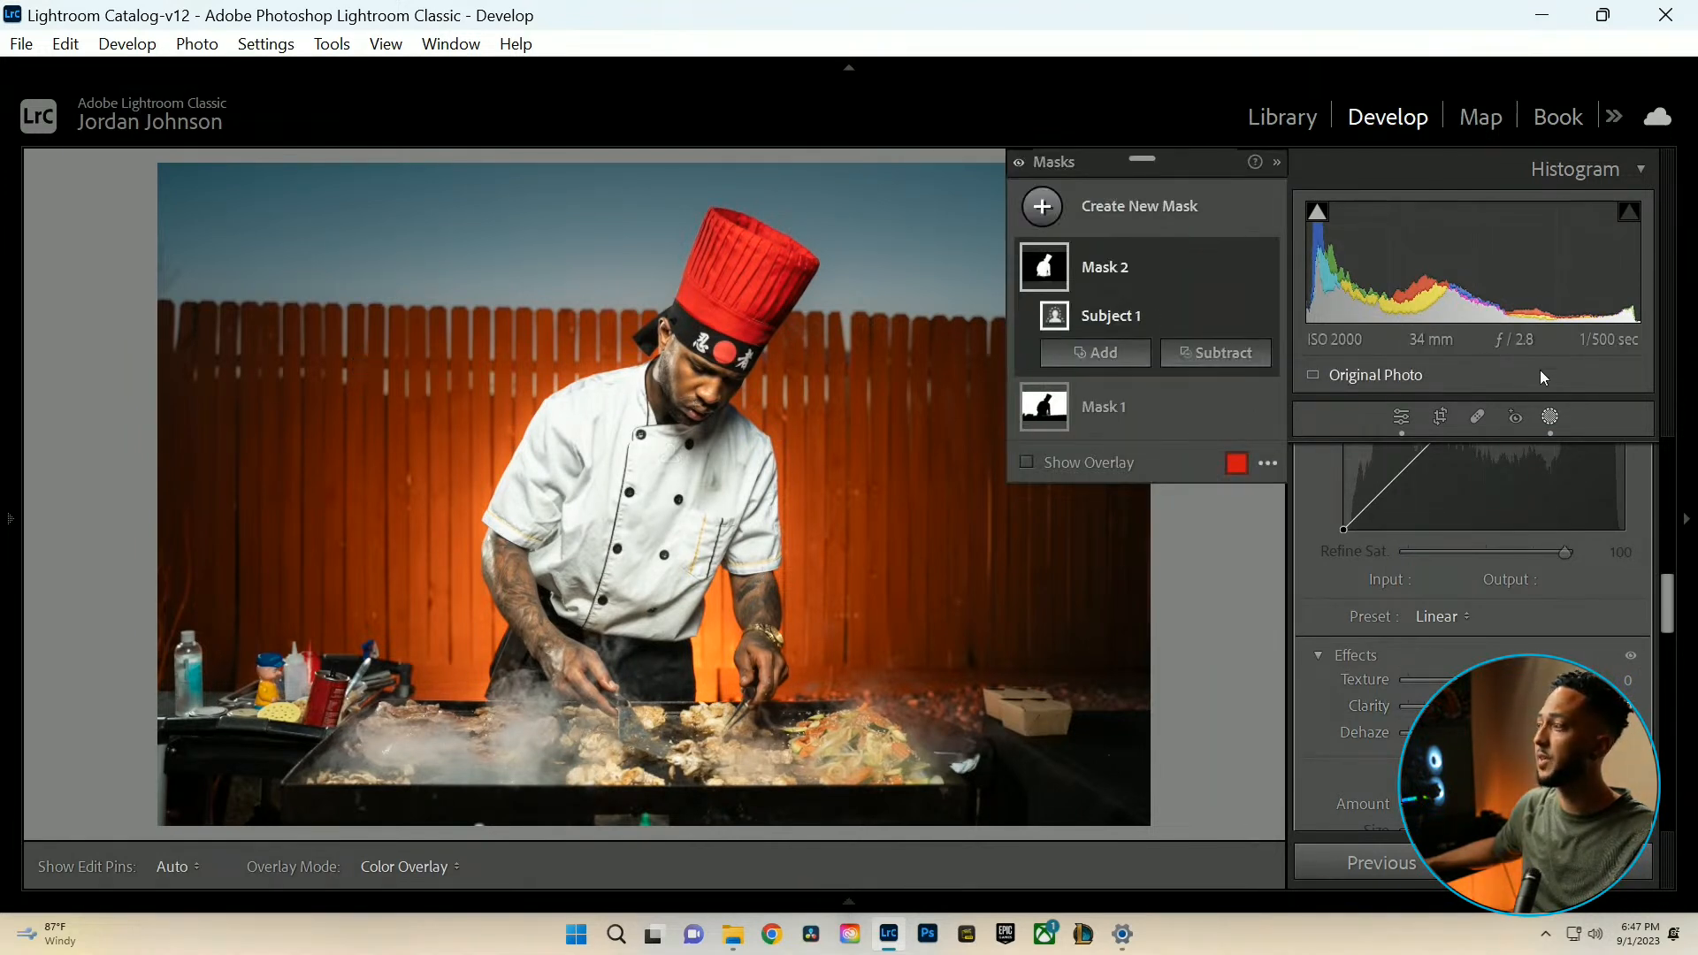
{"action": "left_click", "coordinate": [1549, 417]}
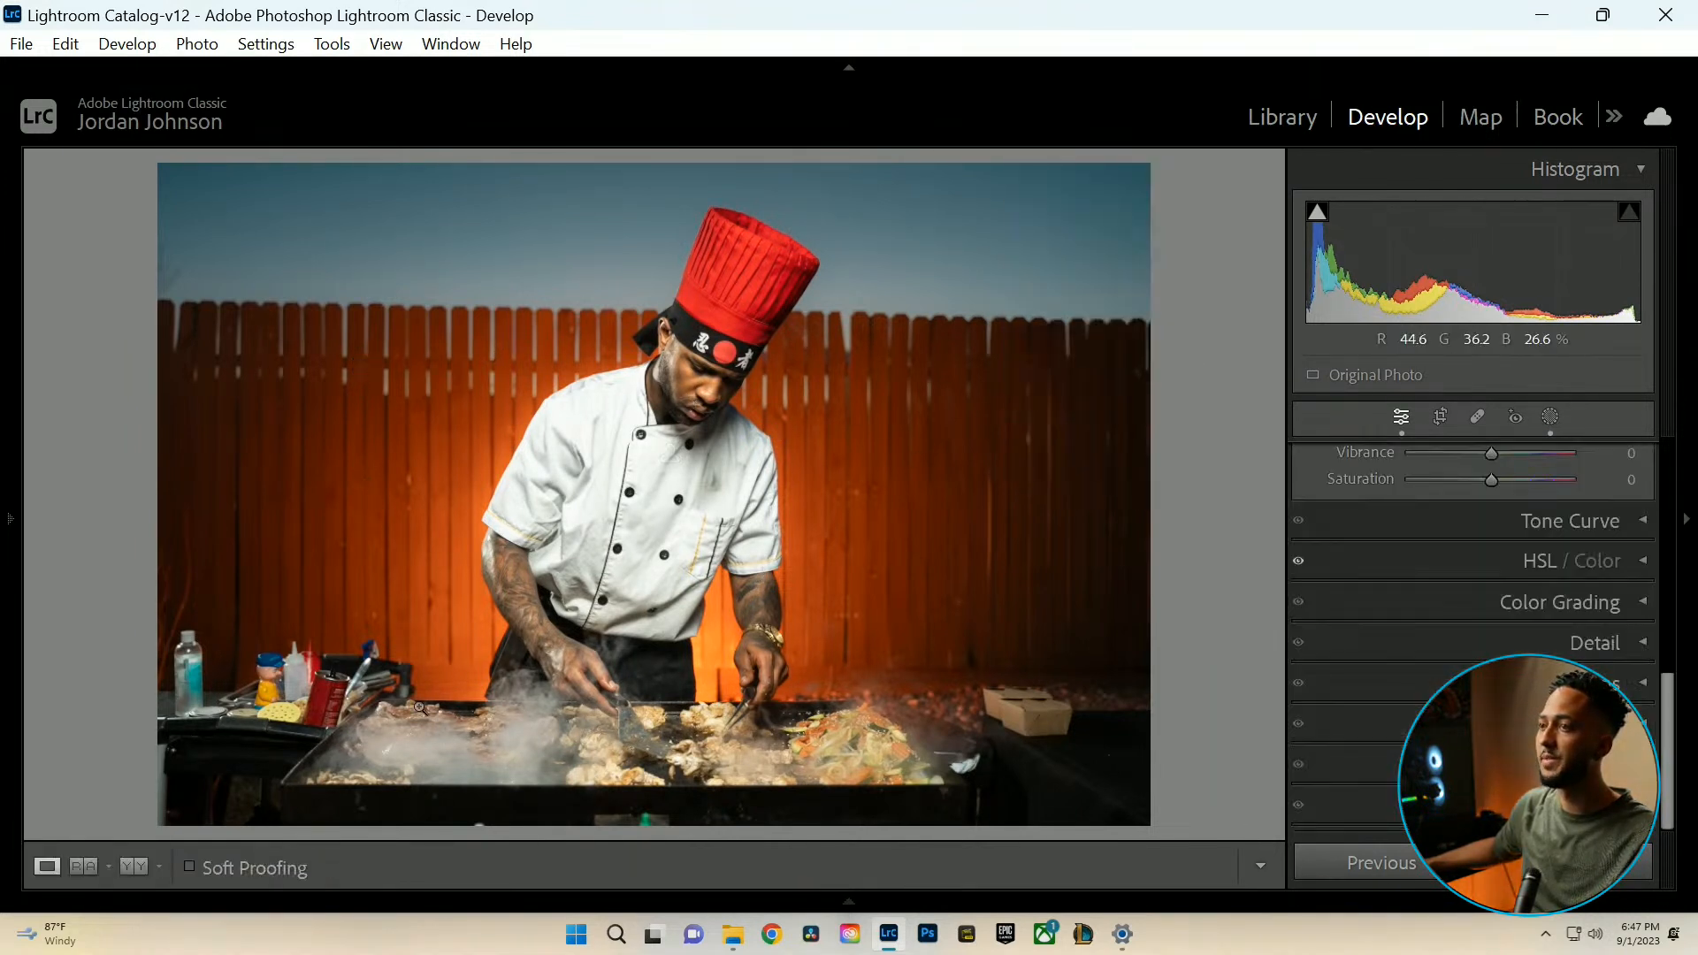
{"action": "left_click", "coordinate": [134, 866]}
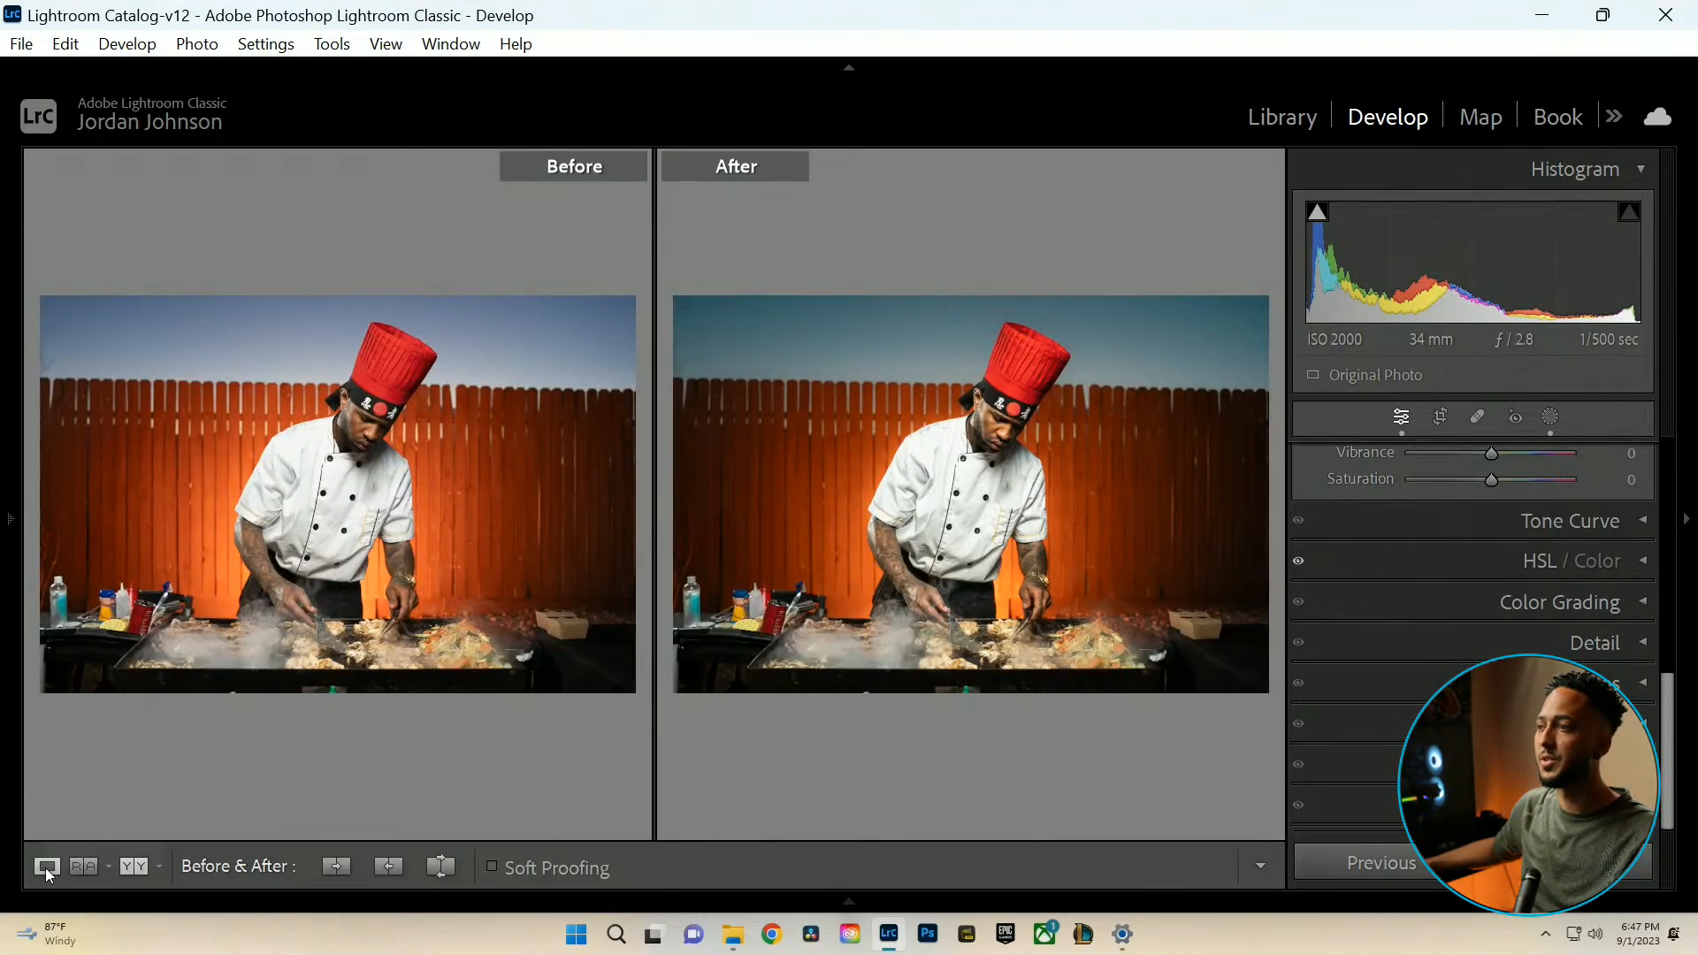
{"action": "left_click", "coordinate": [46, 867]}
Add a shadow point and a slightly raised upper-midtone point to the whole photo's tone curve.
{"action": "scroll", "coordinate": [1521, 531], "scroll_direction": "up", "scroll_amount": 5}
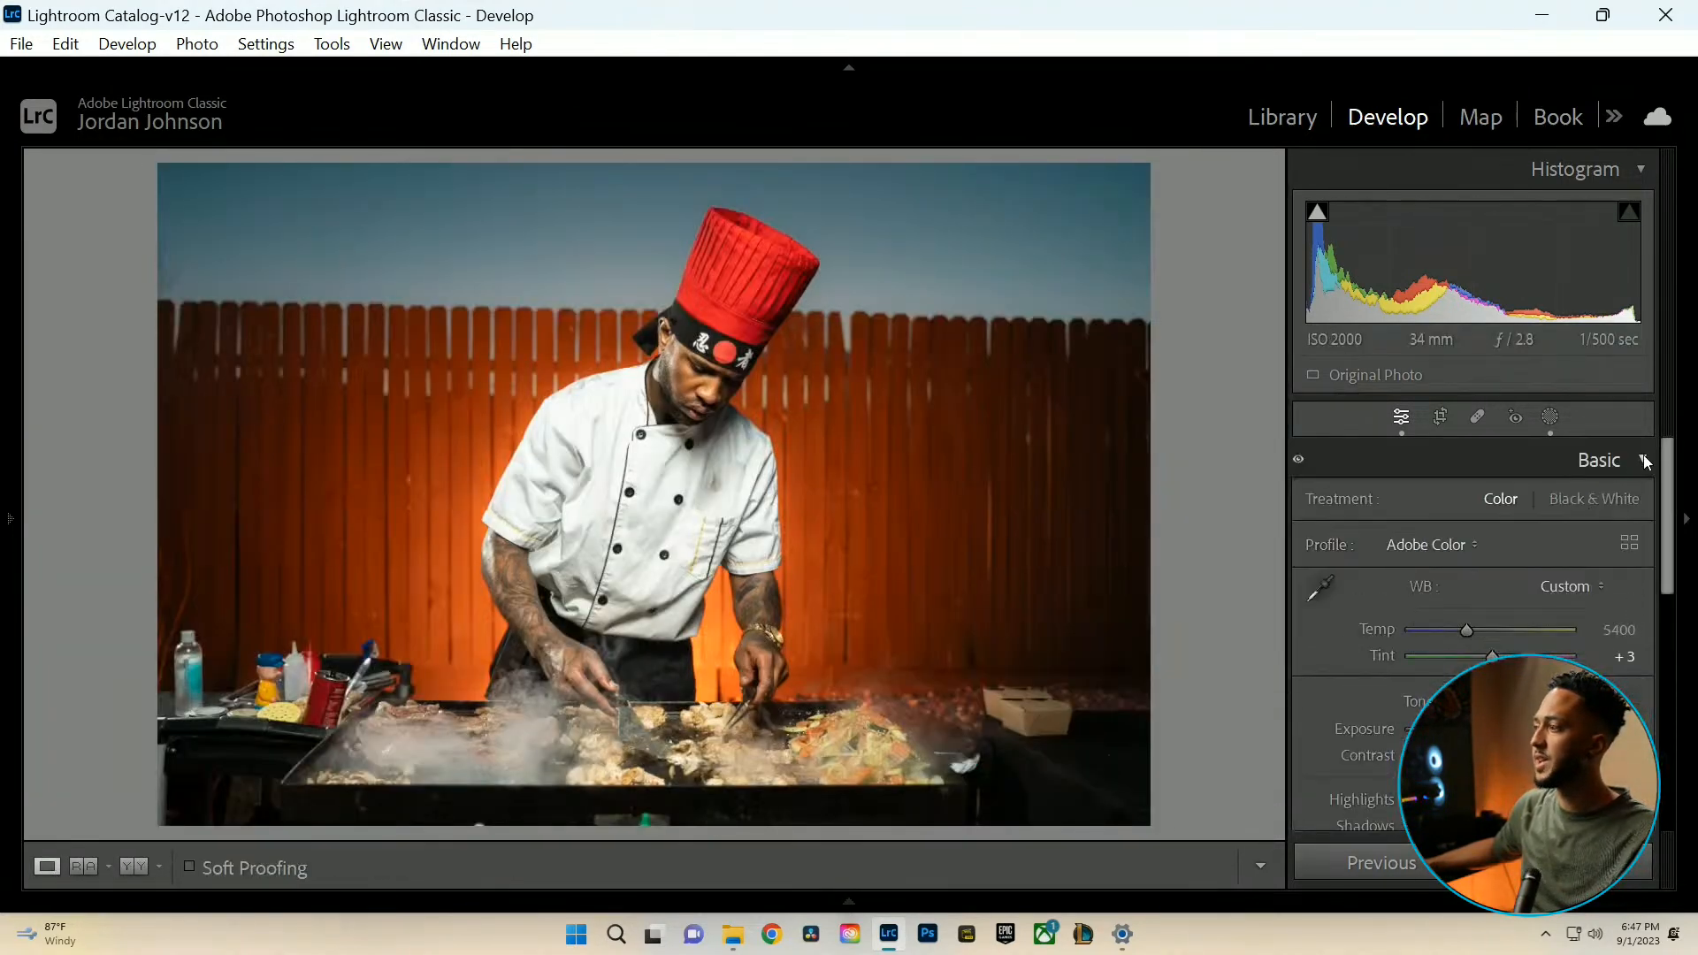
{"action": "scroll", "coordinate": [1530, 597], "scroll_direction": "down", "scroll_amount": 3}
{"action": "scroll", "coordinate": [1644, 455], "scroll_direction": "up", "scroll_amount": 3}
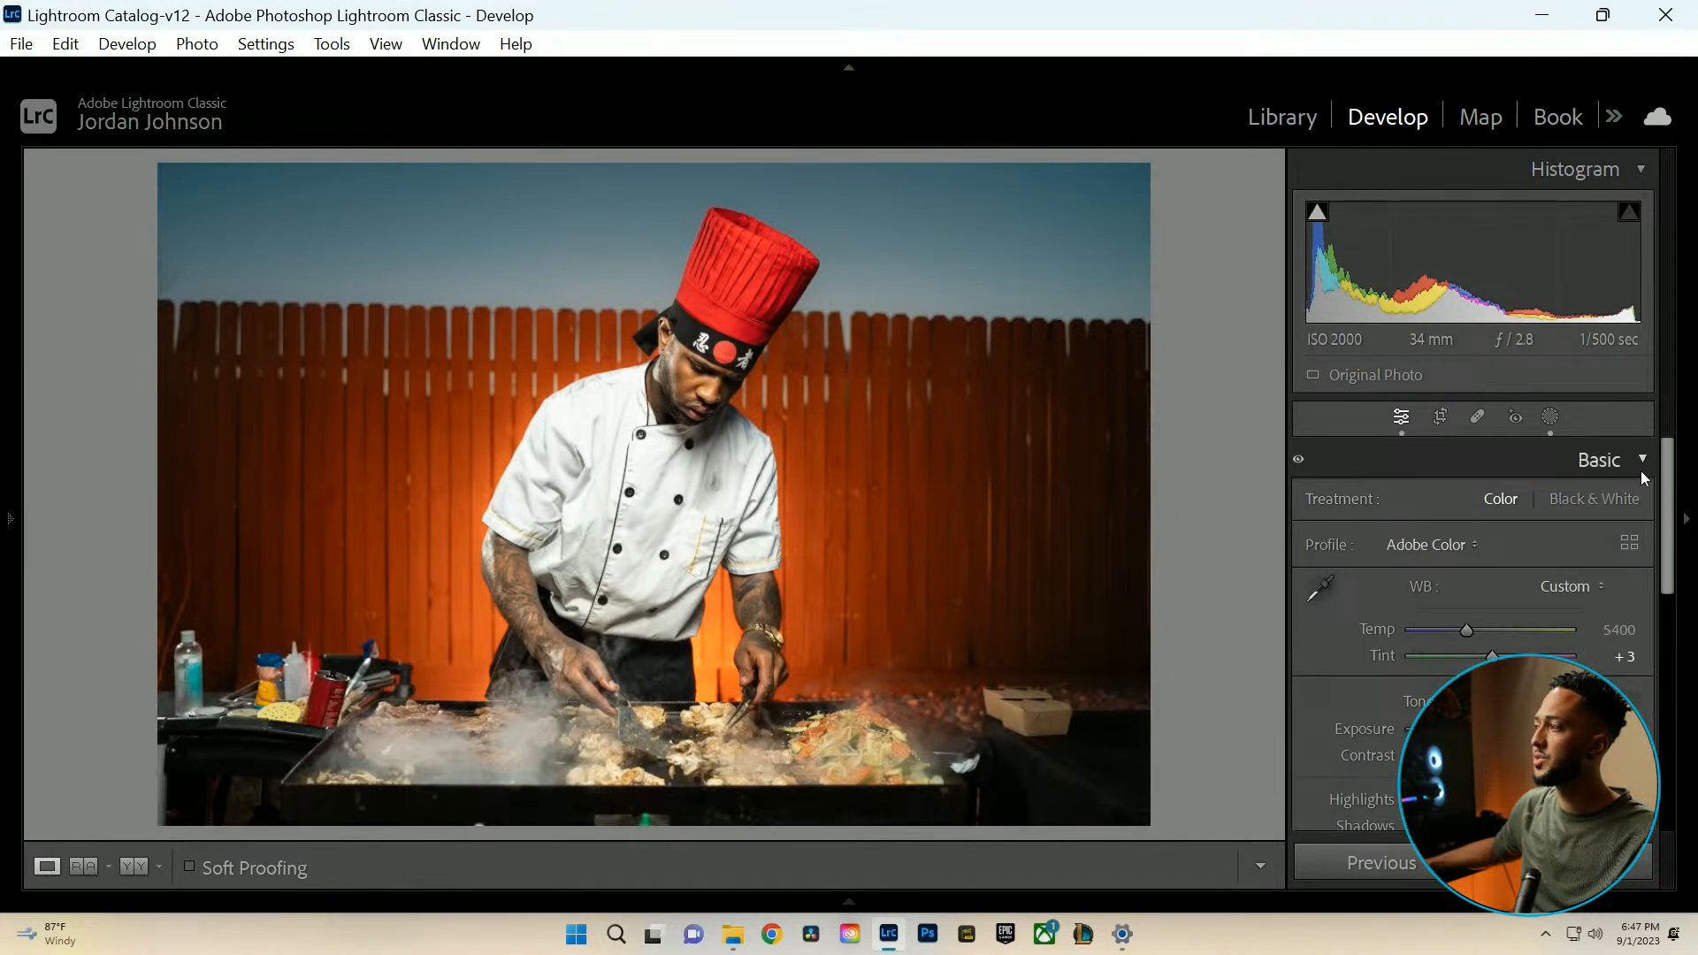
{"action": "left_click", "coordinate": [1627, 458]}
{"action": "left_click", "coordinate": [1588, 501]}
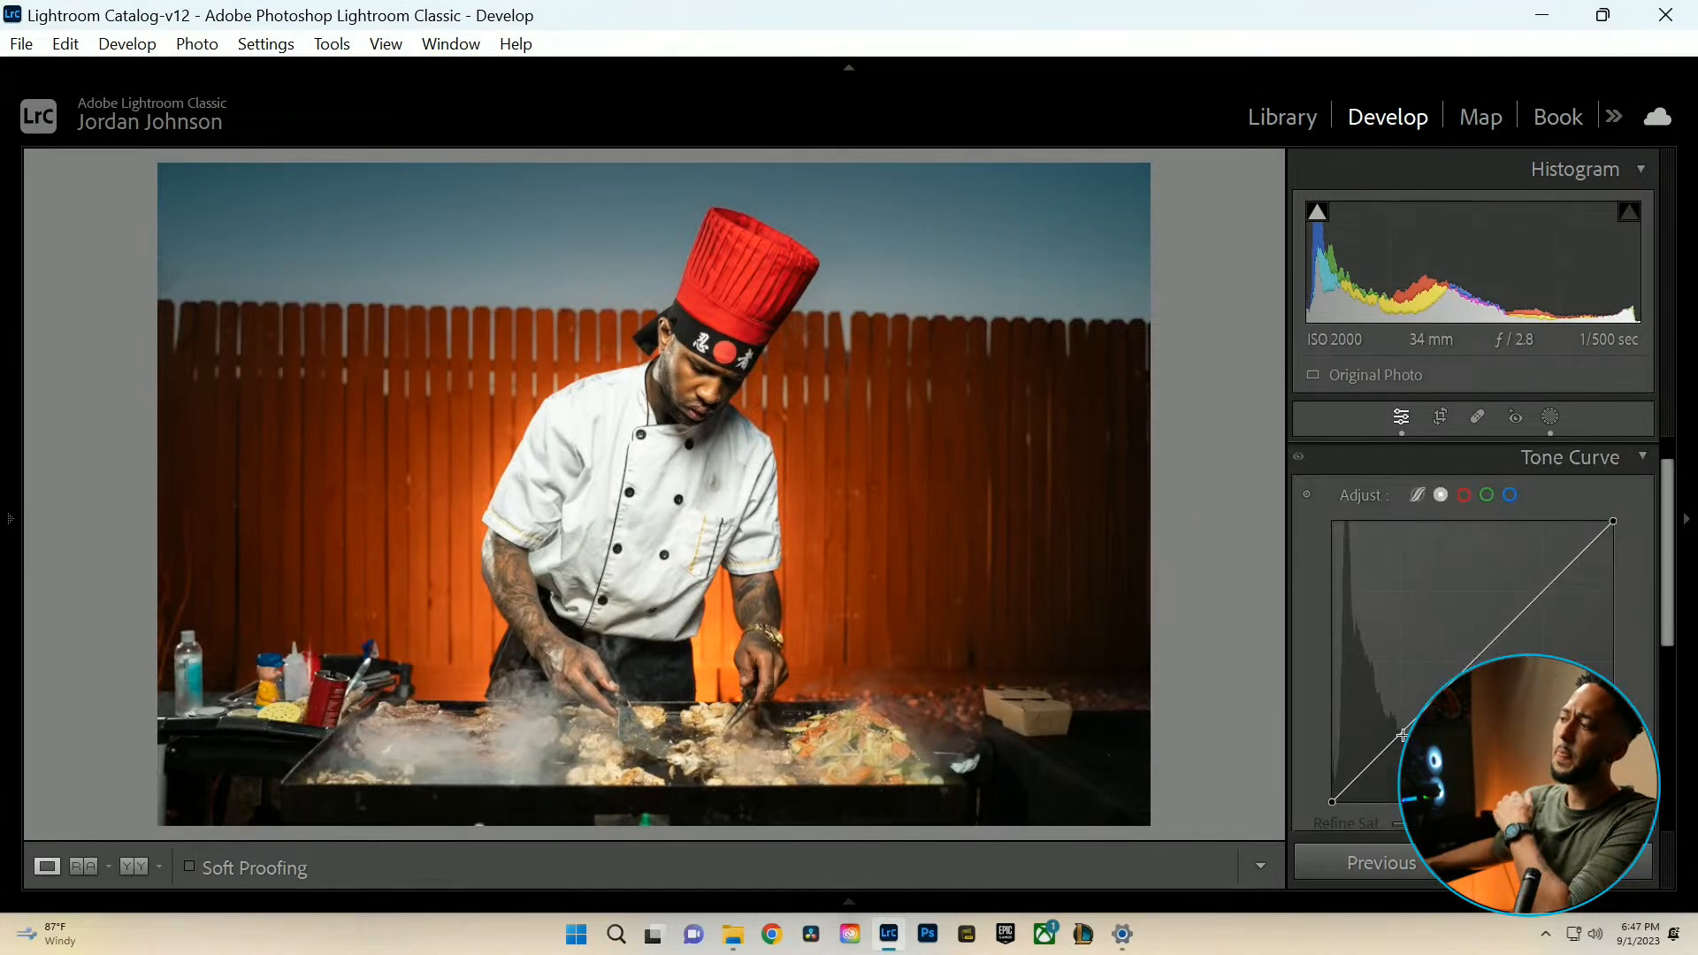
{"action": "left_click_drag", "start_coordinate": [1403, 730], "coordinate": [1402, 735]}
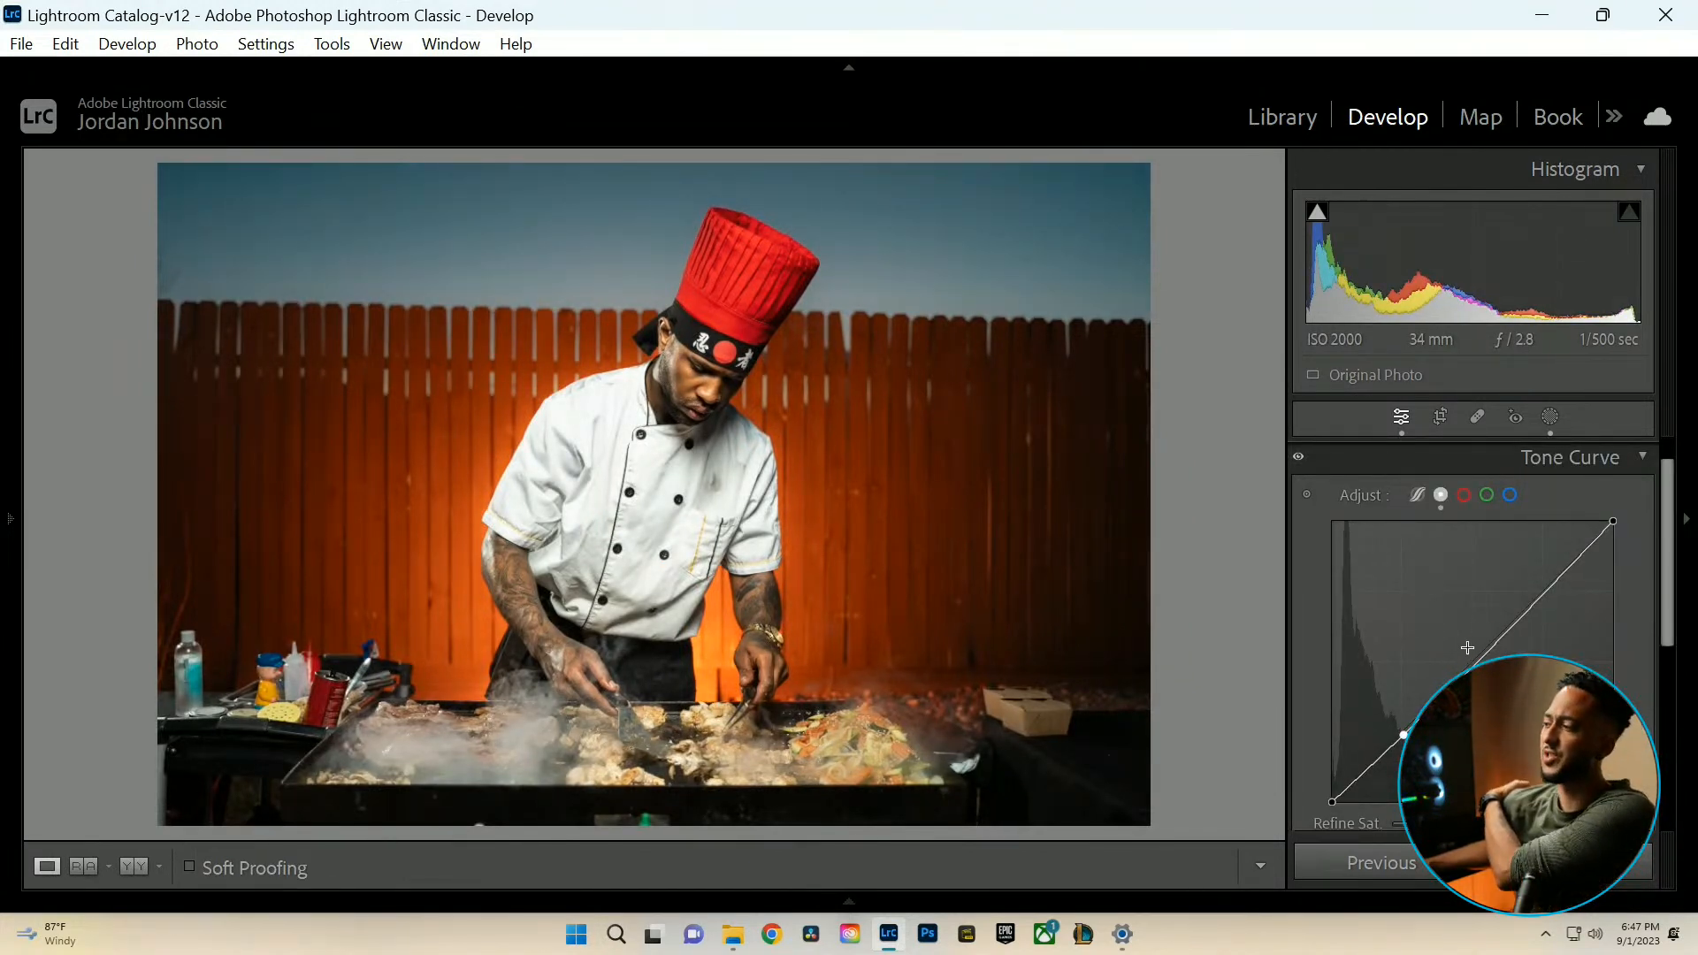
{"action": "left_click_drag", "start_coordinate": [1510, 630], "coordinate": [1493, 633]}
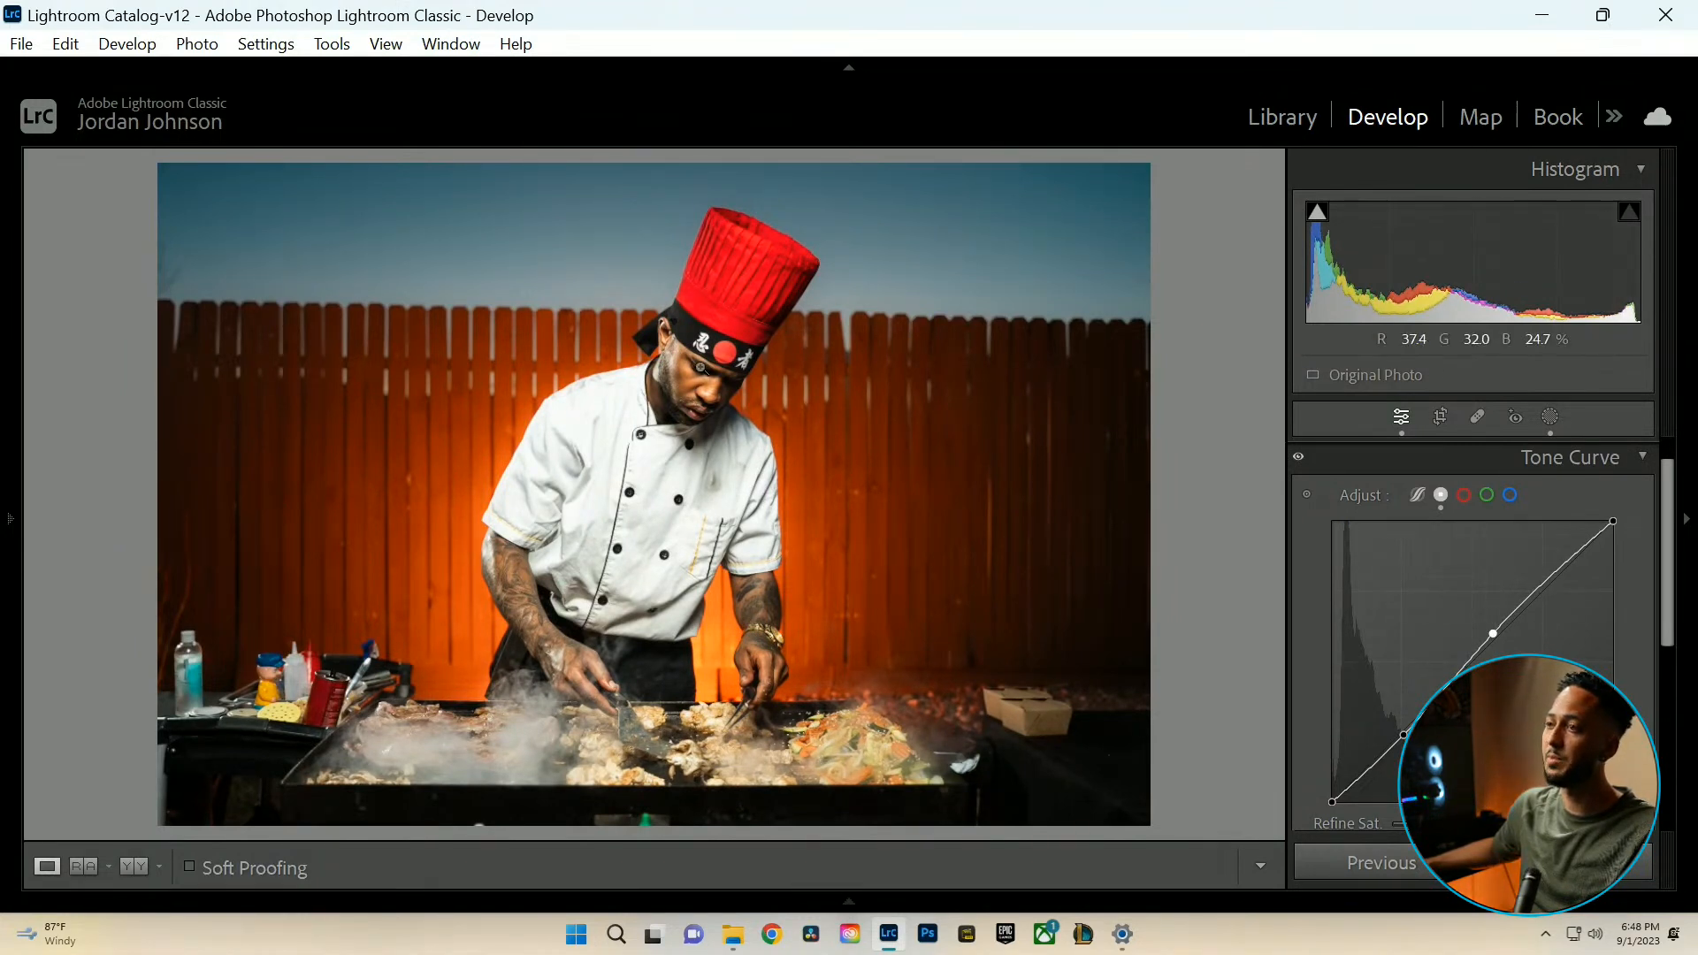
{"action": "left_click_drag", "start_coordinate": [1404, 740], "coordinate": [1398, 737]}
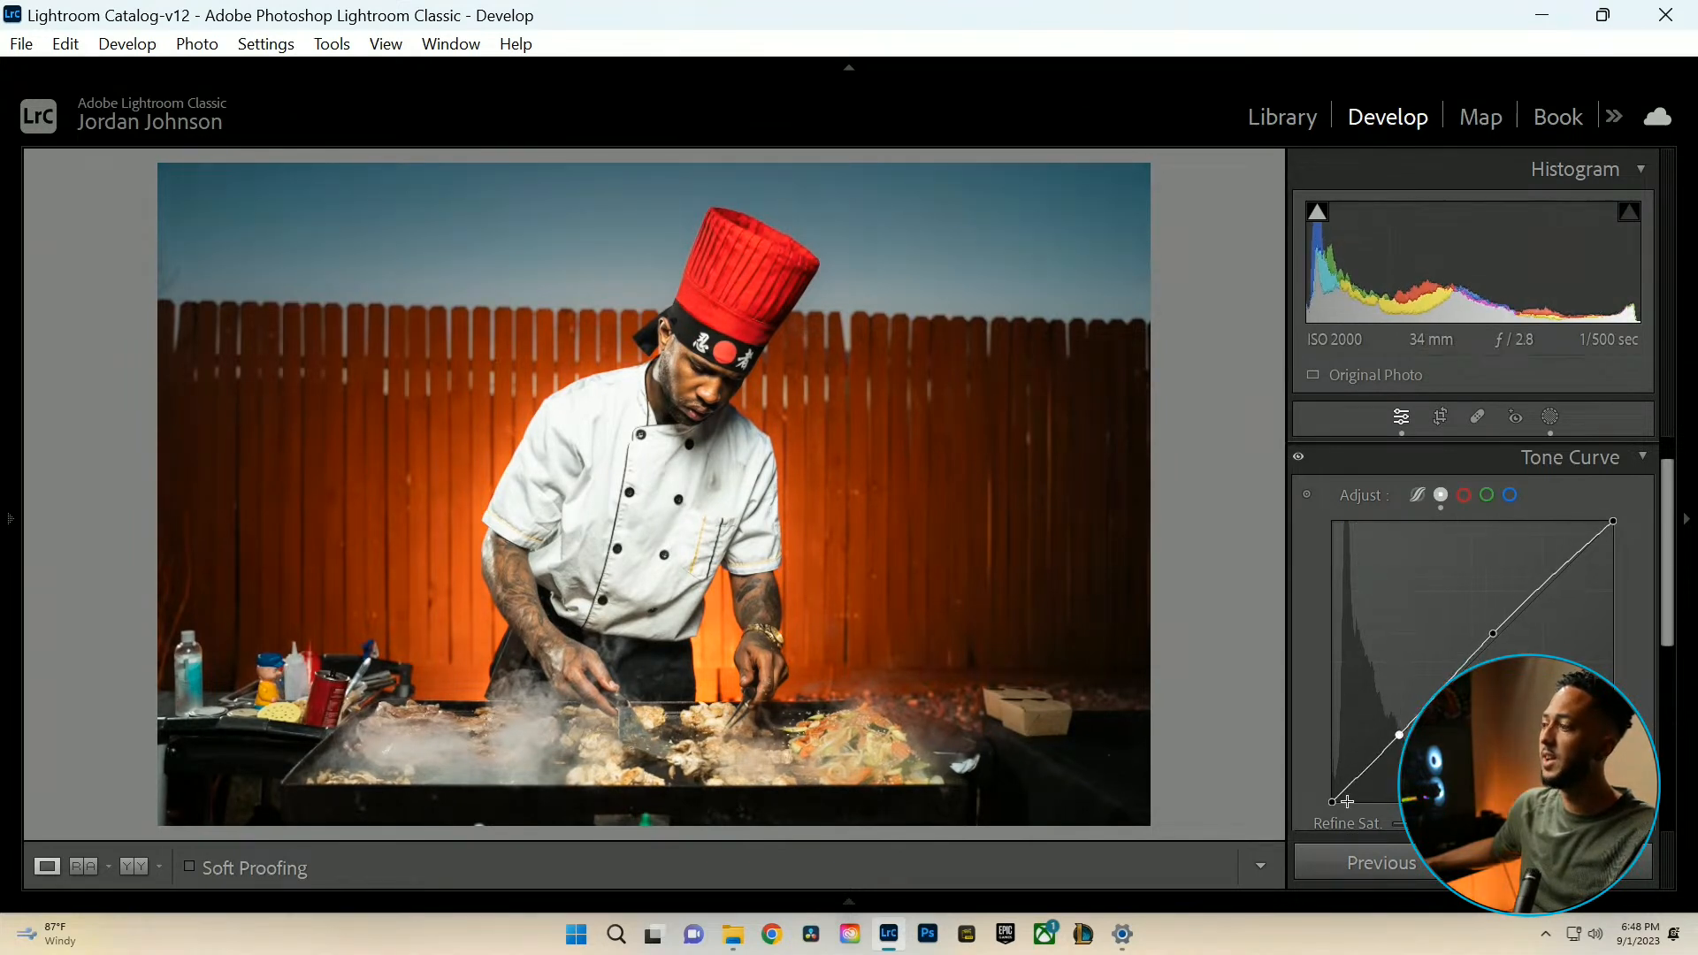
Lift the tone curve's black point, slightly lower its shadow point, and compare the photo before and after.
{"action": "left_click_drag", "start_coordinate": [1332, 801], "coordinate": [1326, 788]}
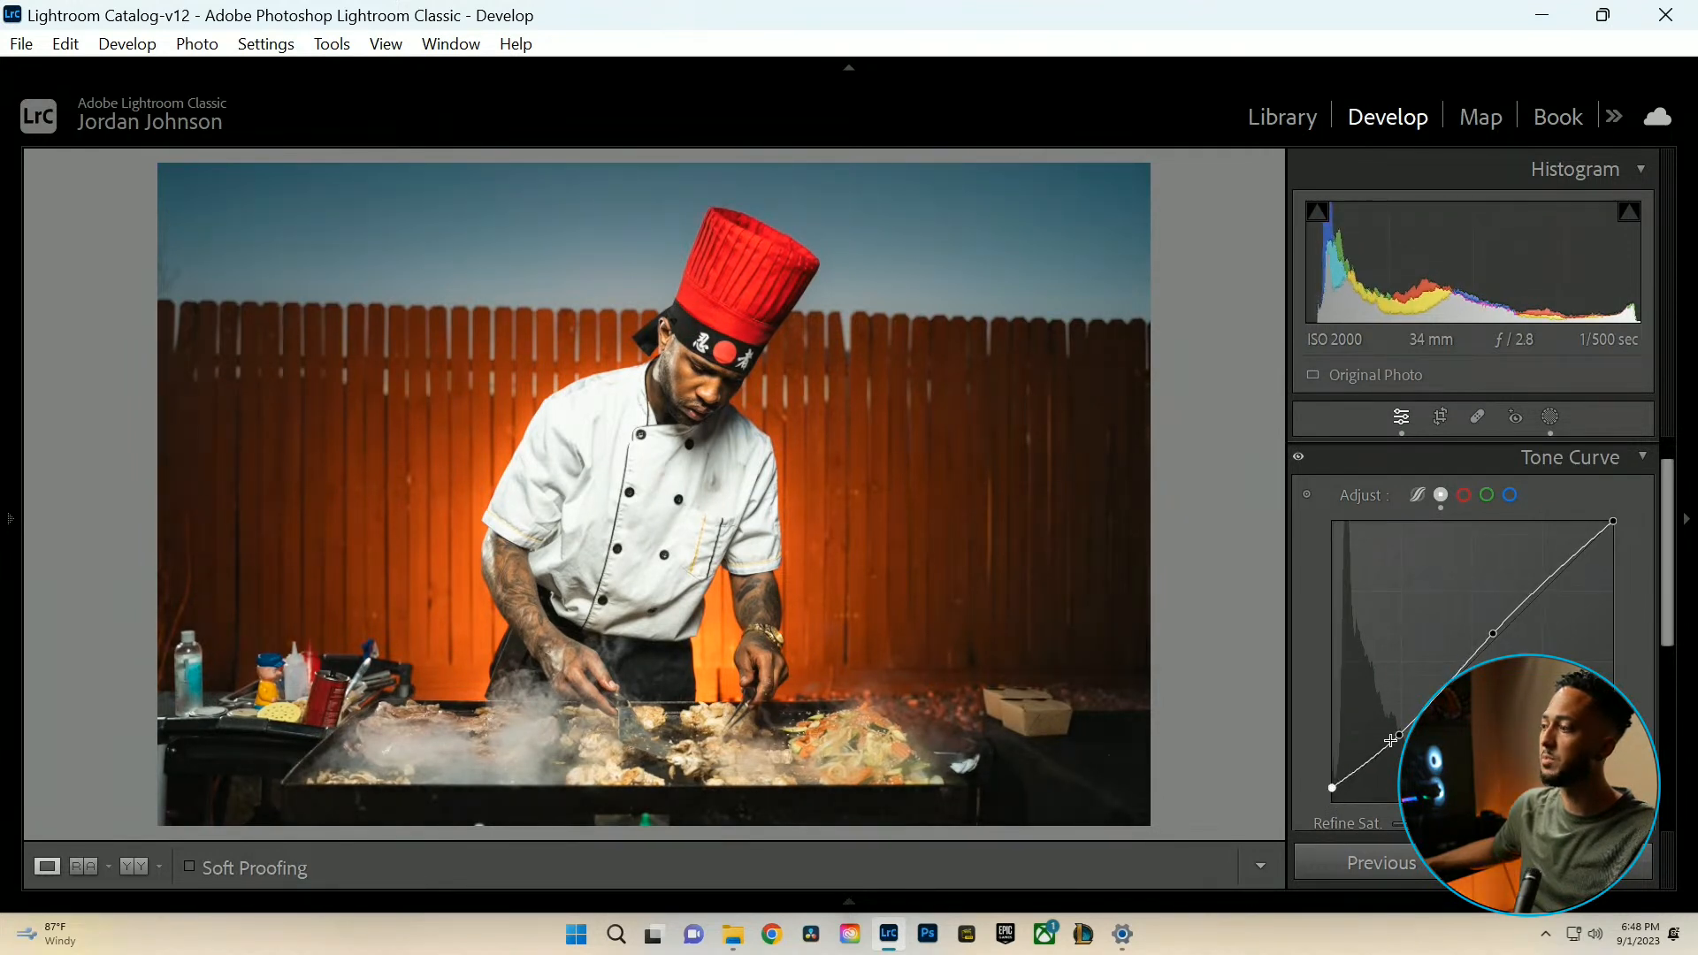
{"action": "left_click_drag", "start_coordinate": [1398, 736], "coordinate": [1401, 739]}
{"action": "left_click_drag", "start_coordinate": [1411, 679], "coordinate": [1412, 643]}
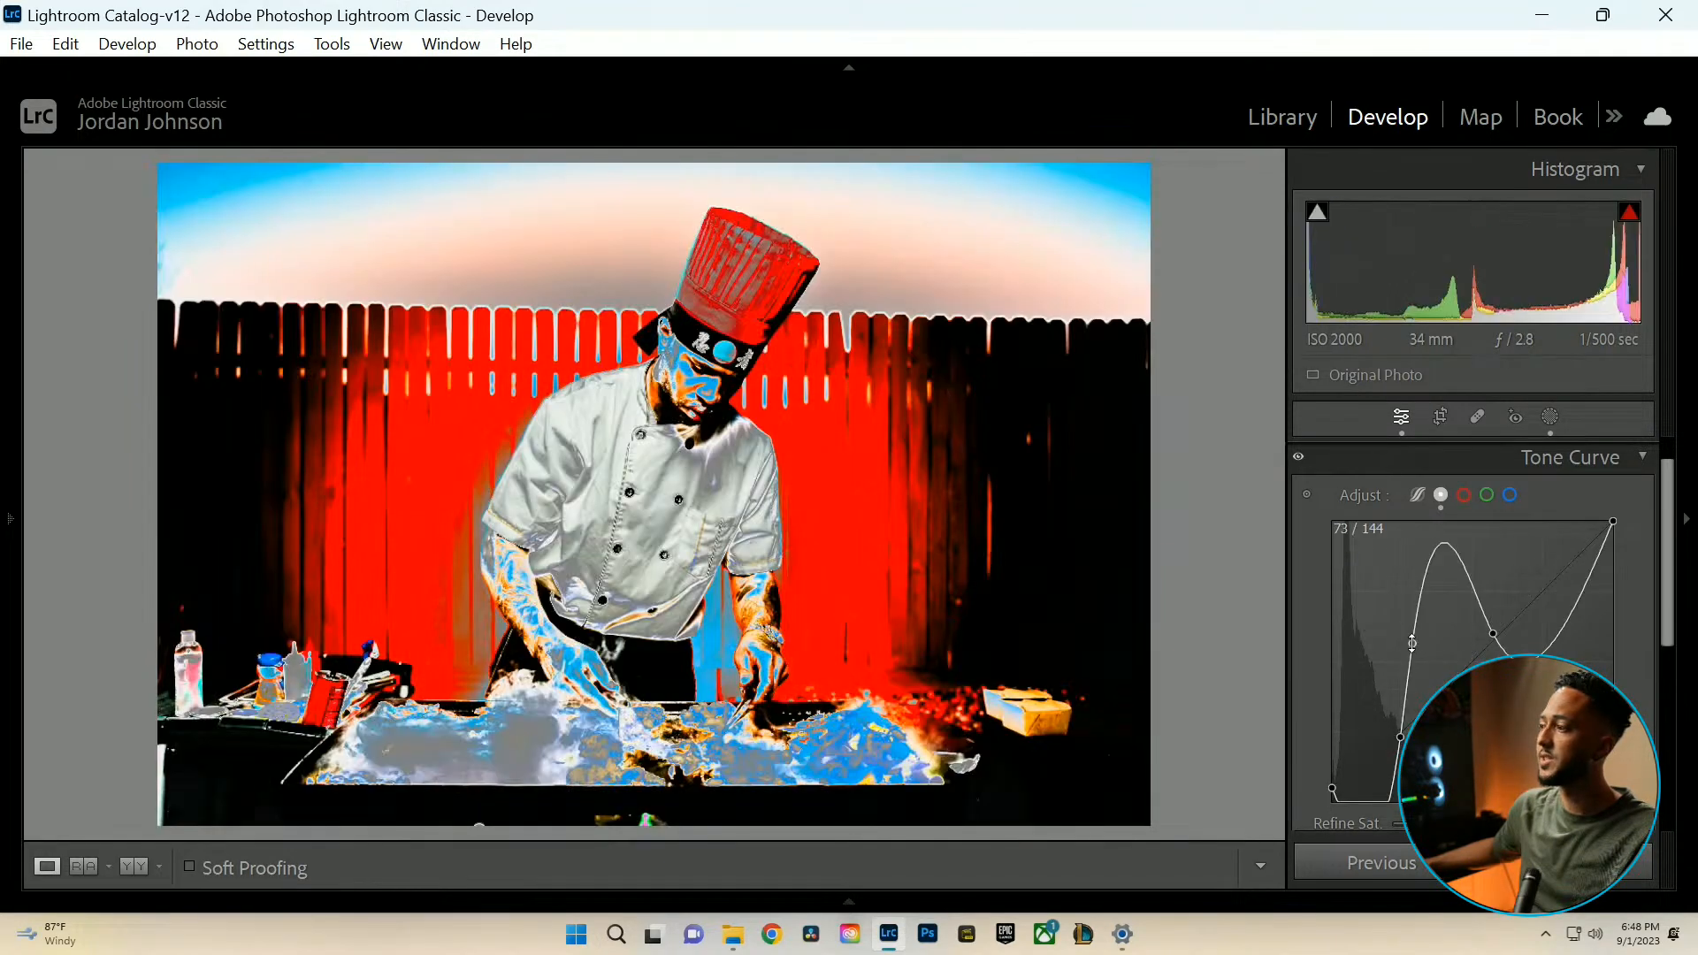
{"action": "key", "text": "ctrl+z"}
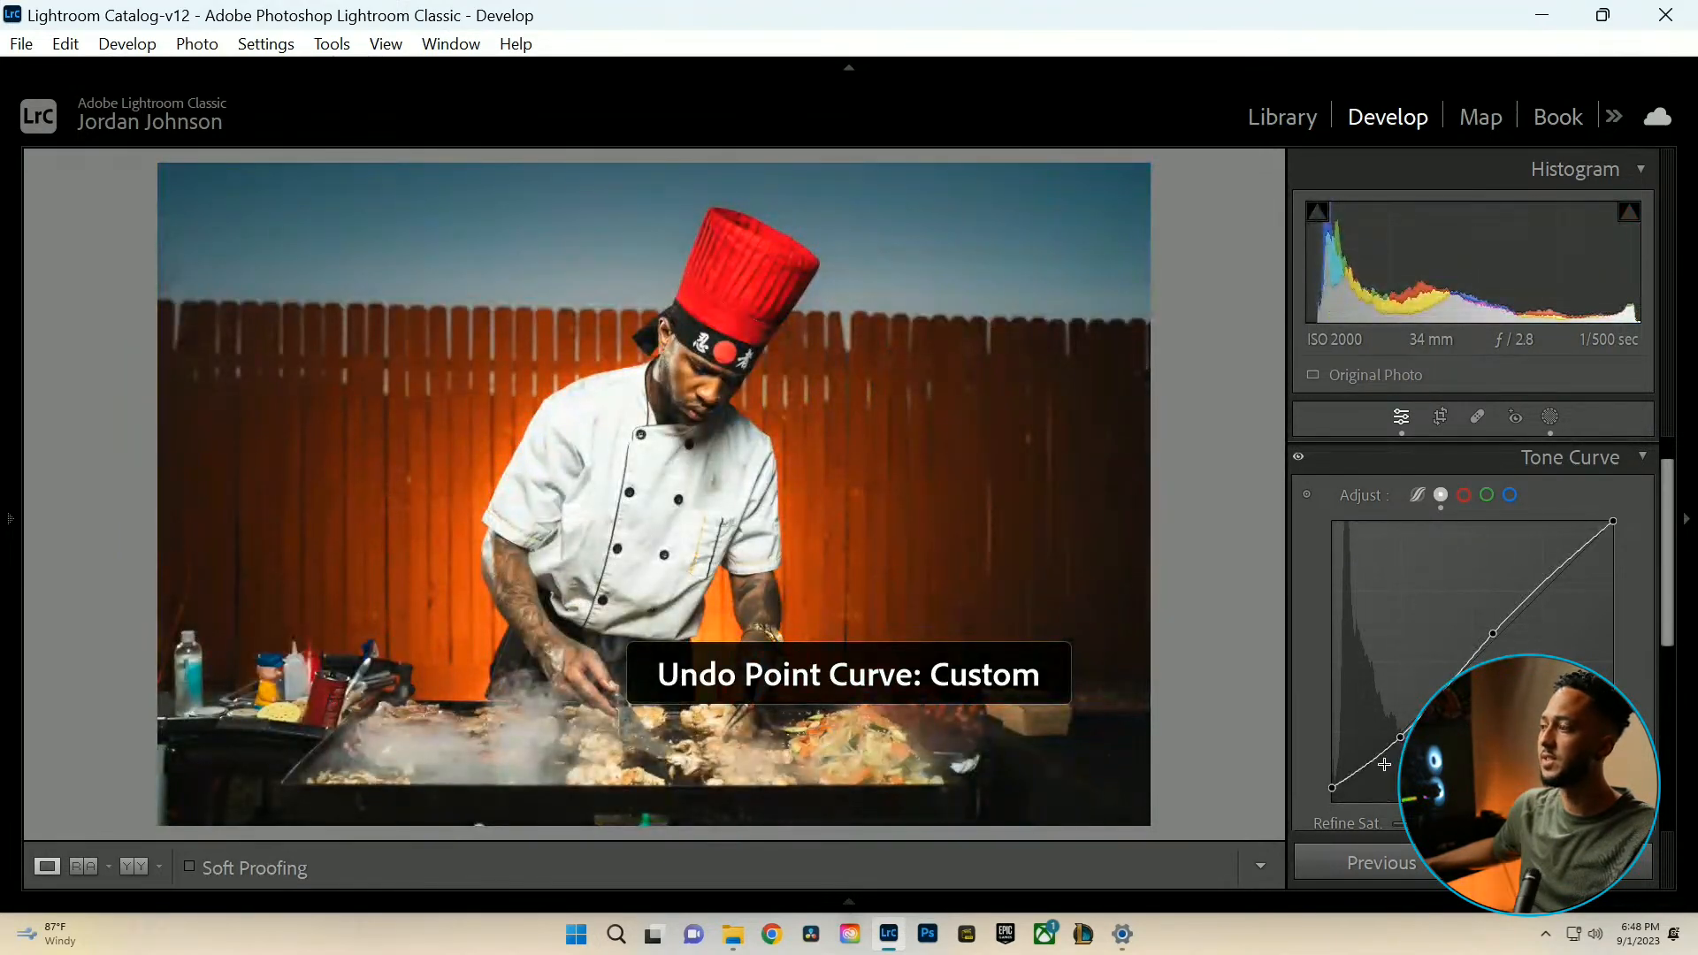
{"action": "left_click_drag", "start_coordinate": [1401, 739], "coordinate": [1399, 741]}
{"action": "left_click", "coordinate": [1636, 458]}
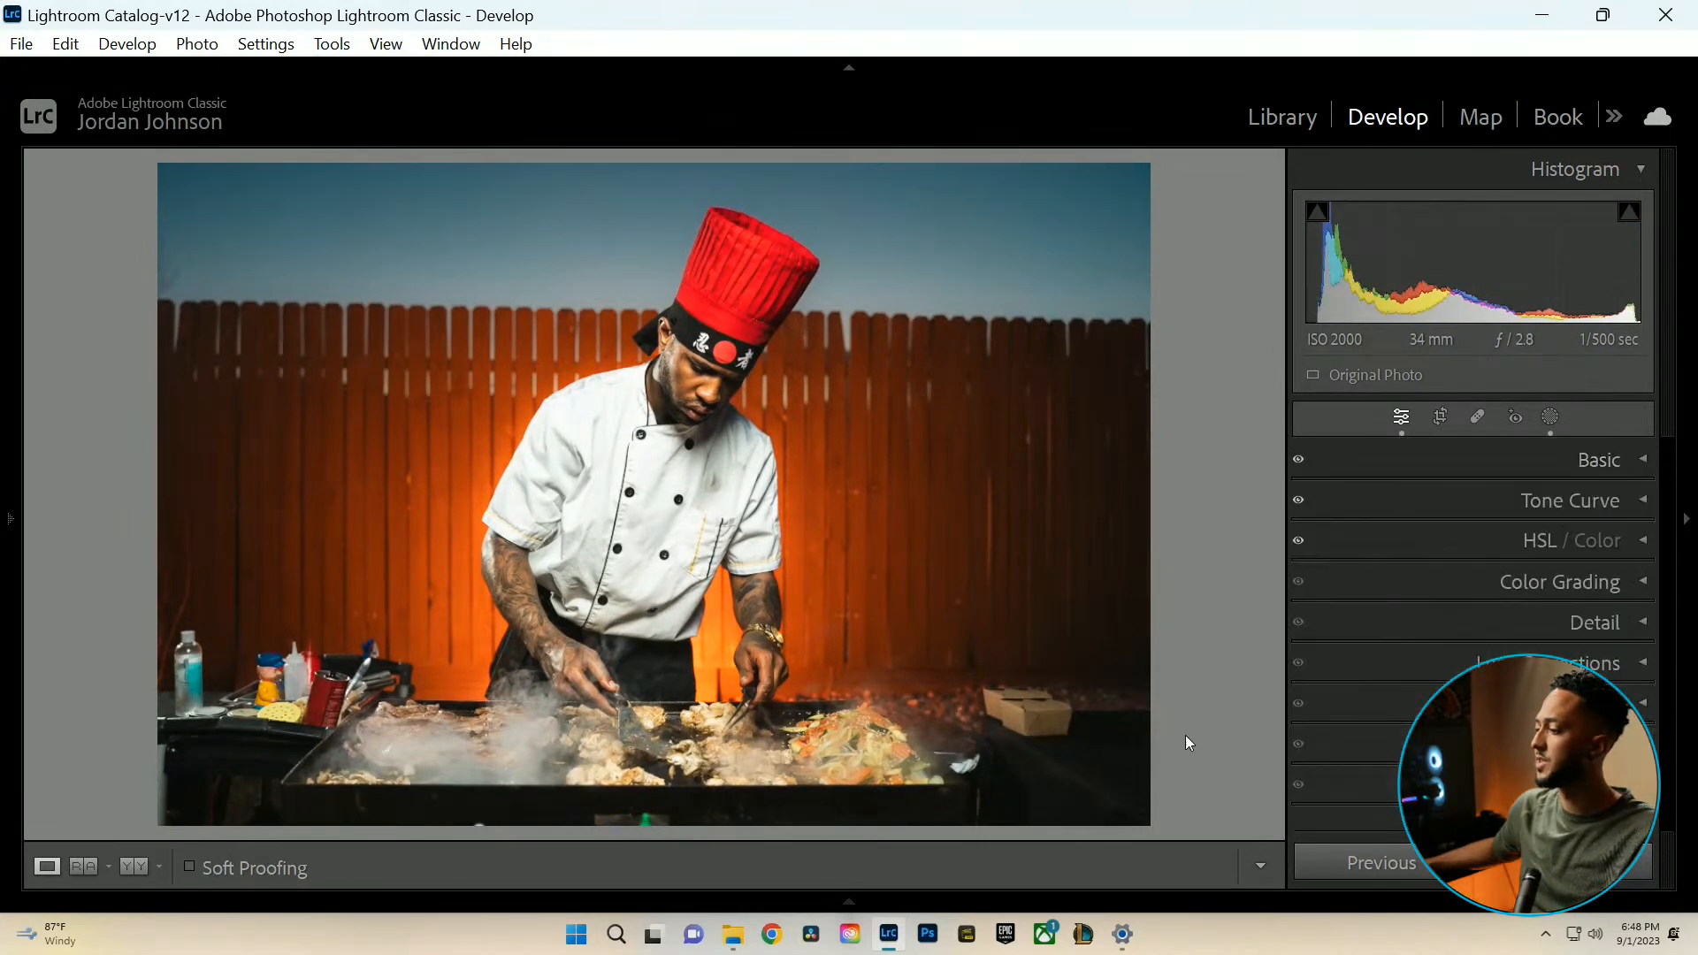
{"action": "left_click", "coordinate": [133, 867]}
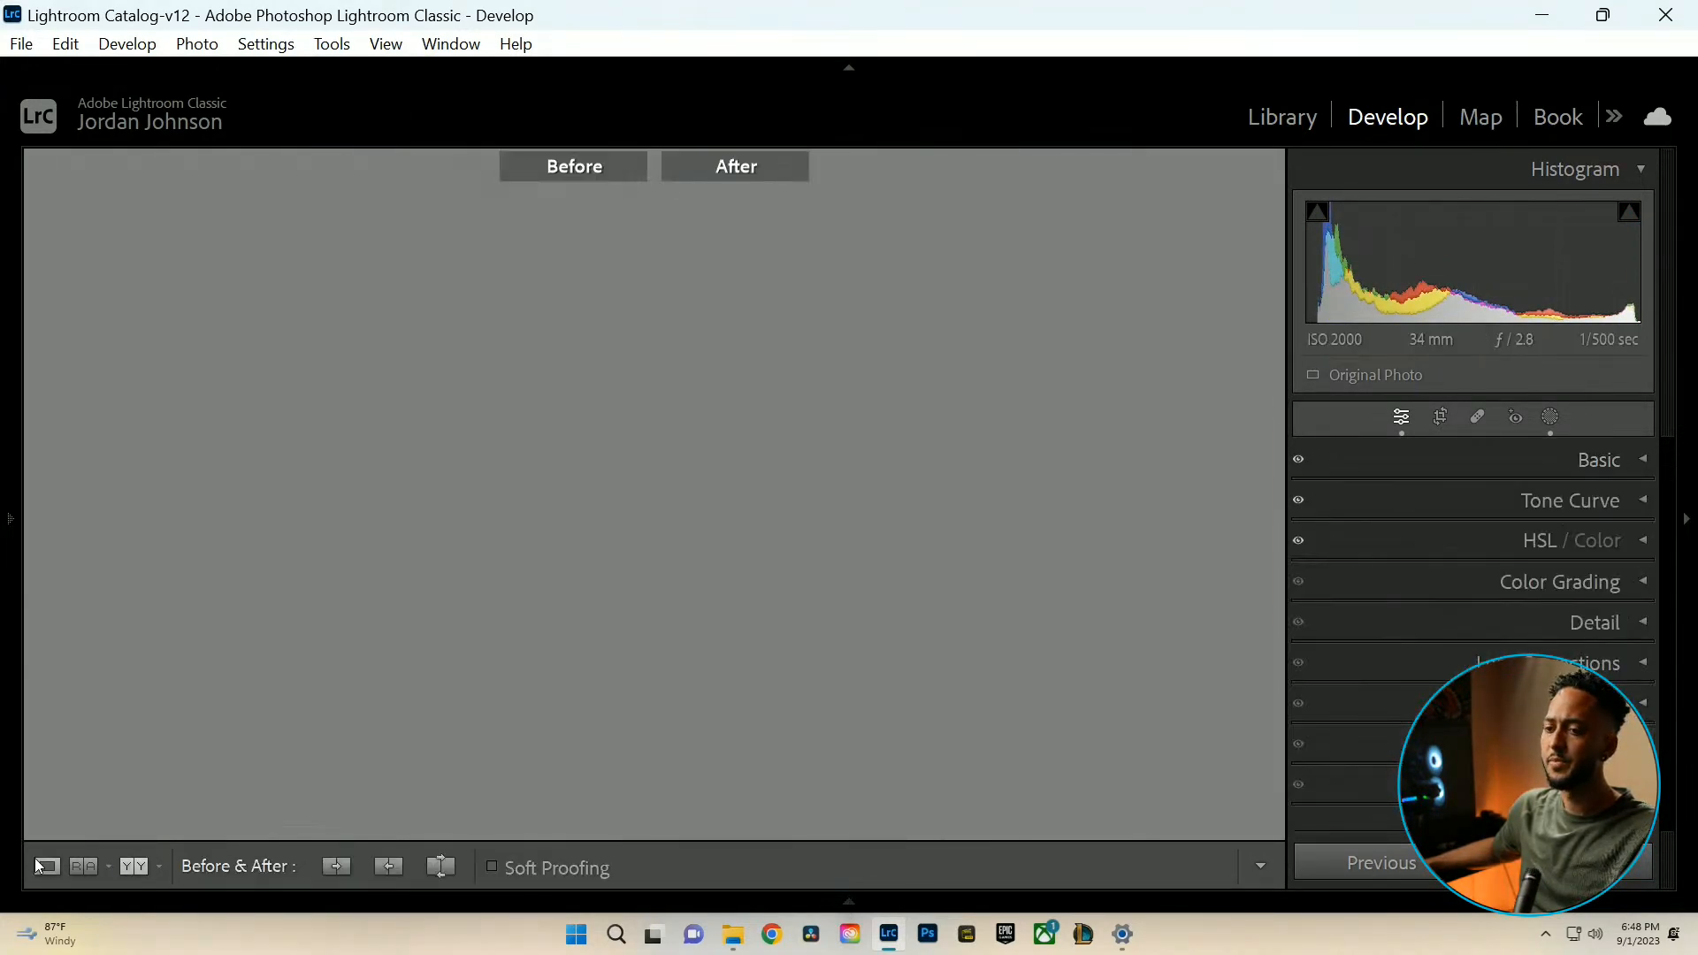
Return to the single-photo view, slightly raise the contrast of the subject mask (Mask 2), and close masking.
{"action": "left_click", "coordinate": [48, 870]}
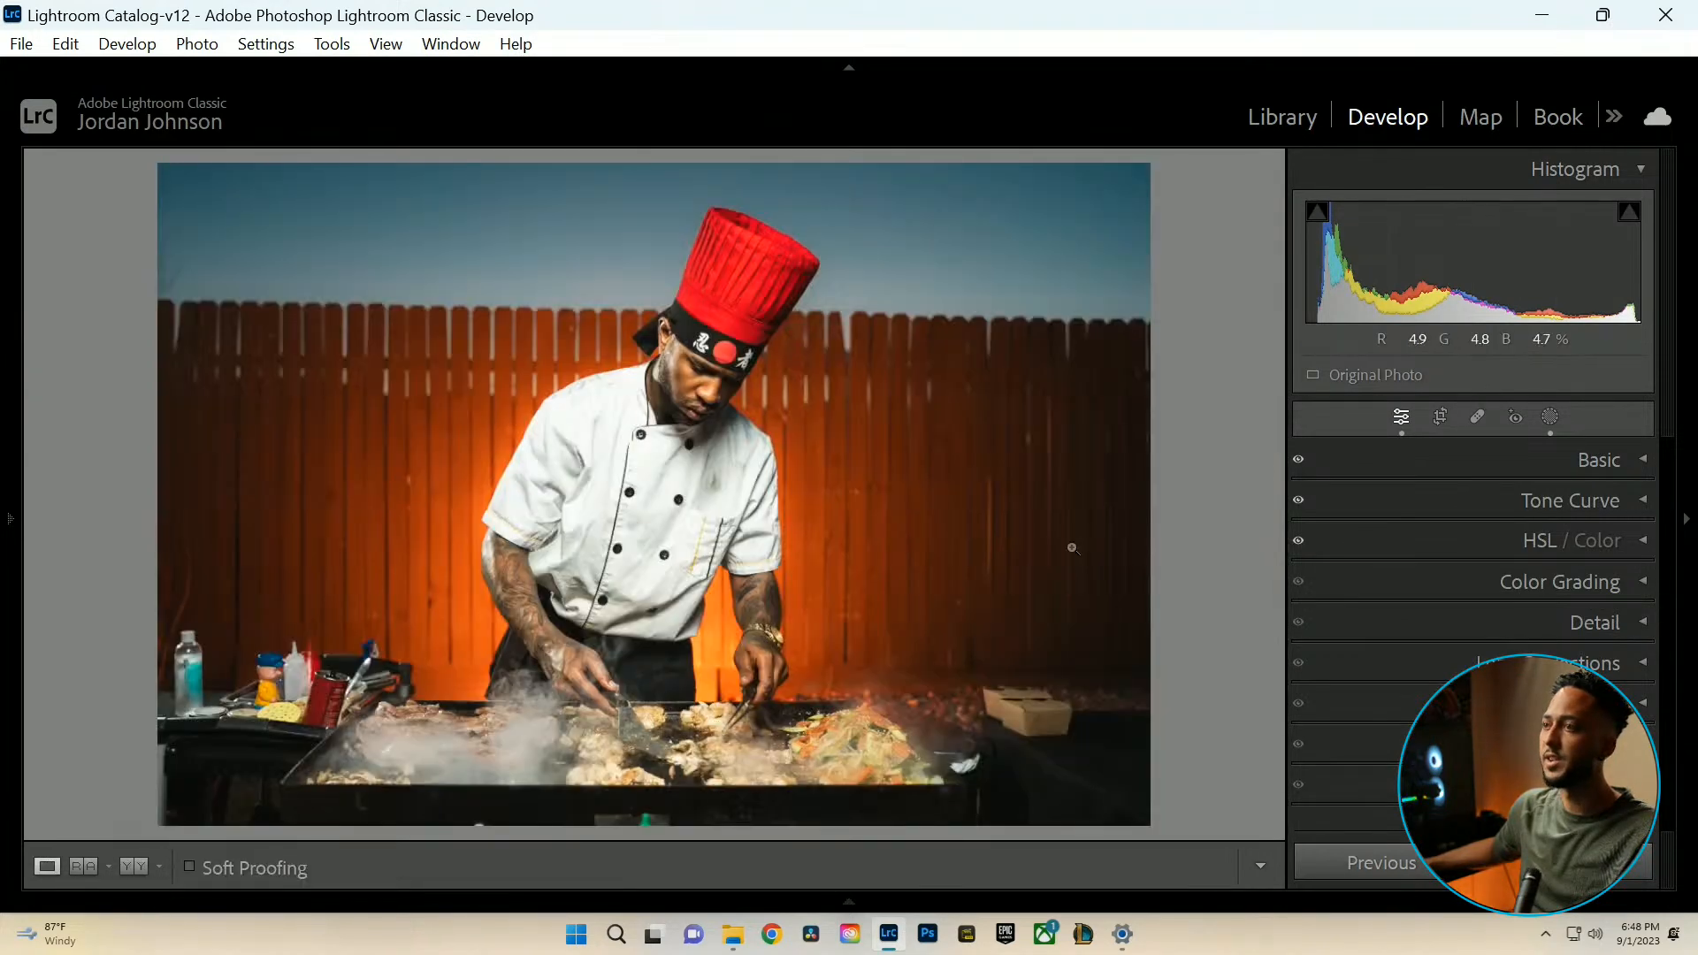
{"action": "left_click", "coordinate": [1551, 418]}
{"action": "left_click", "coordinate": [1097, 276]}
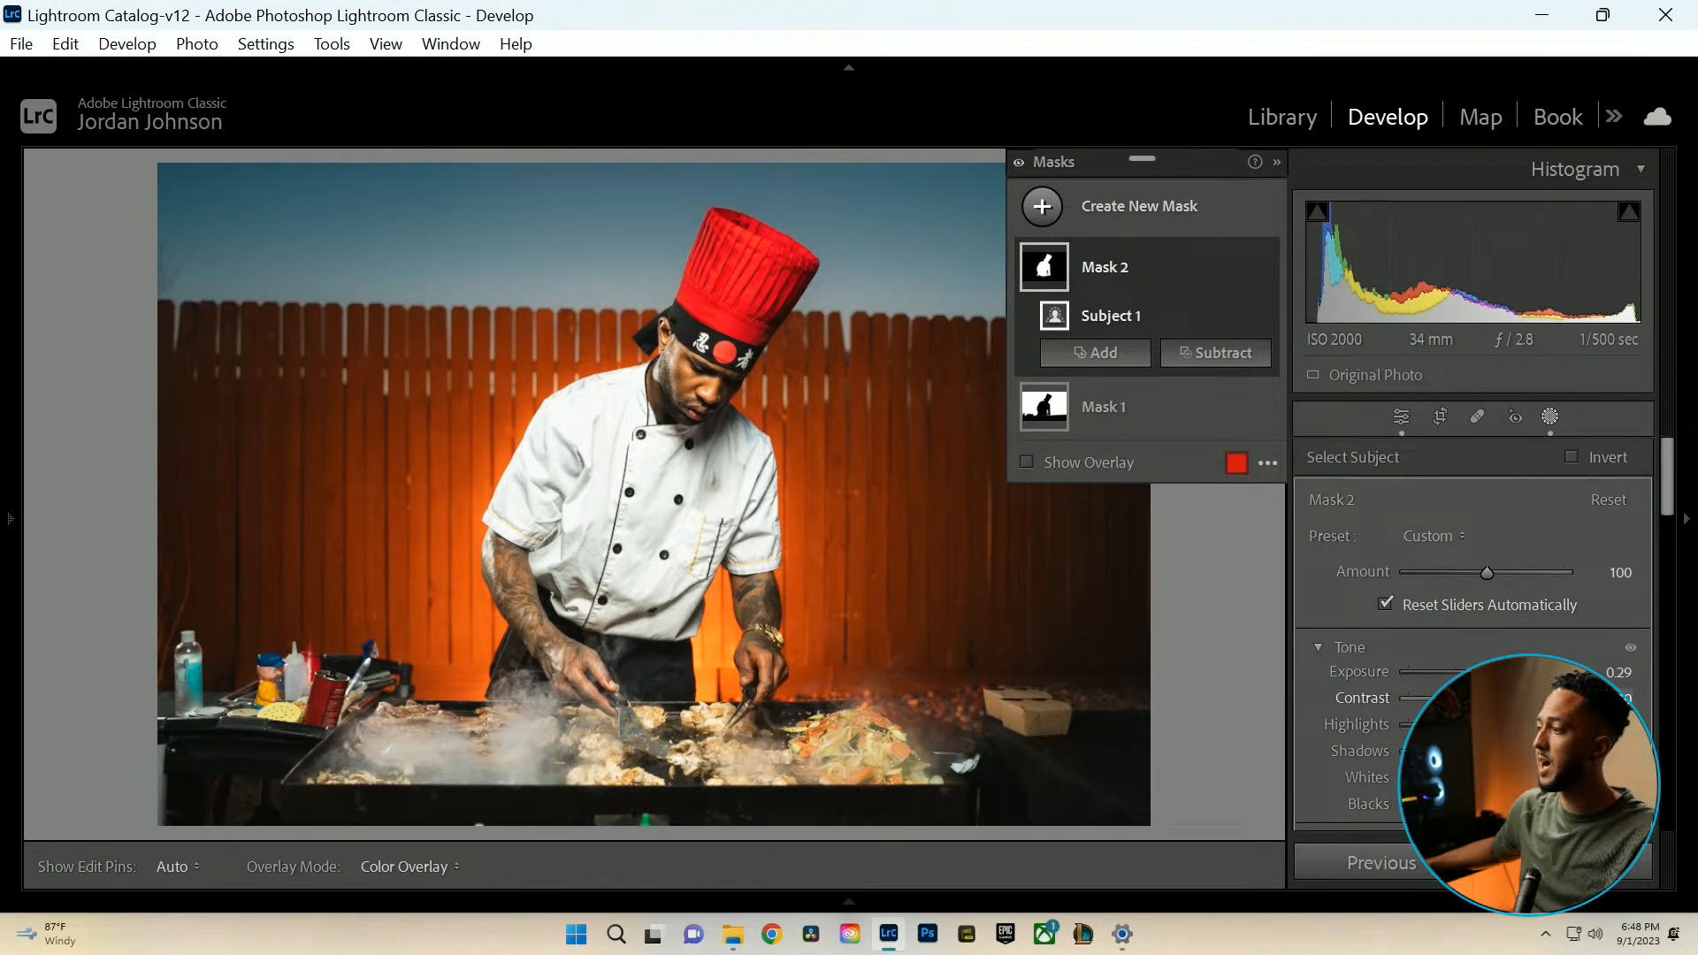
{"action": "left_click_drag", "start_coordinate": [1487, 700], "coordinate": [1496, 699]}
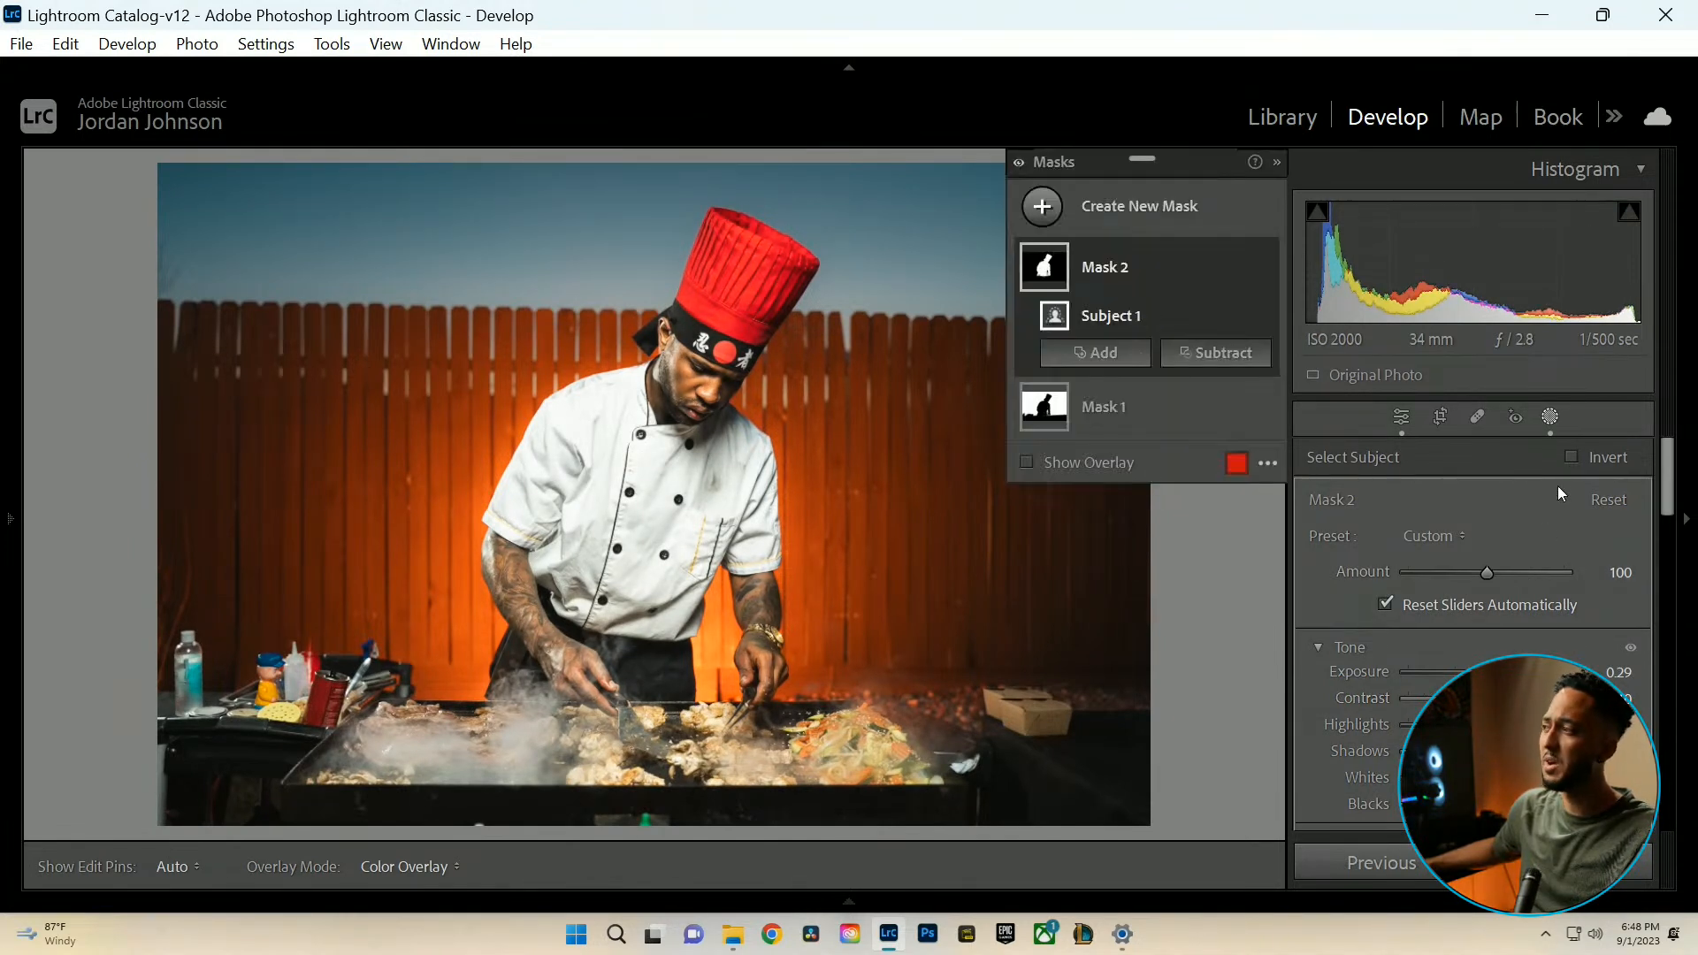
{"action": "left_click", "coordinate": [1549, 417]}
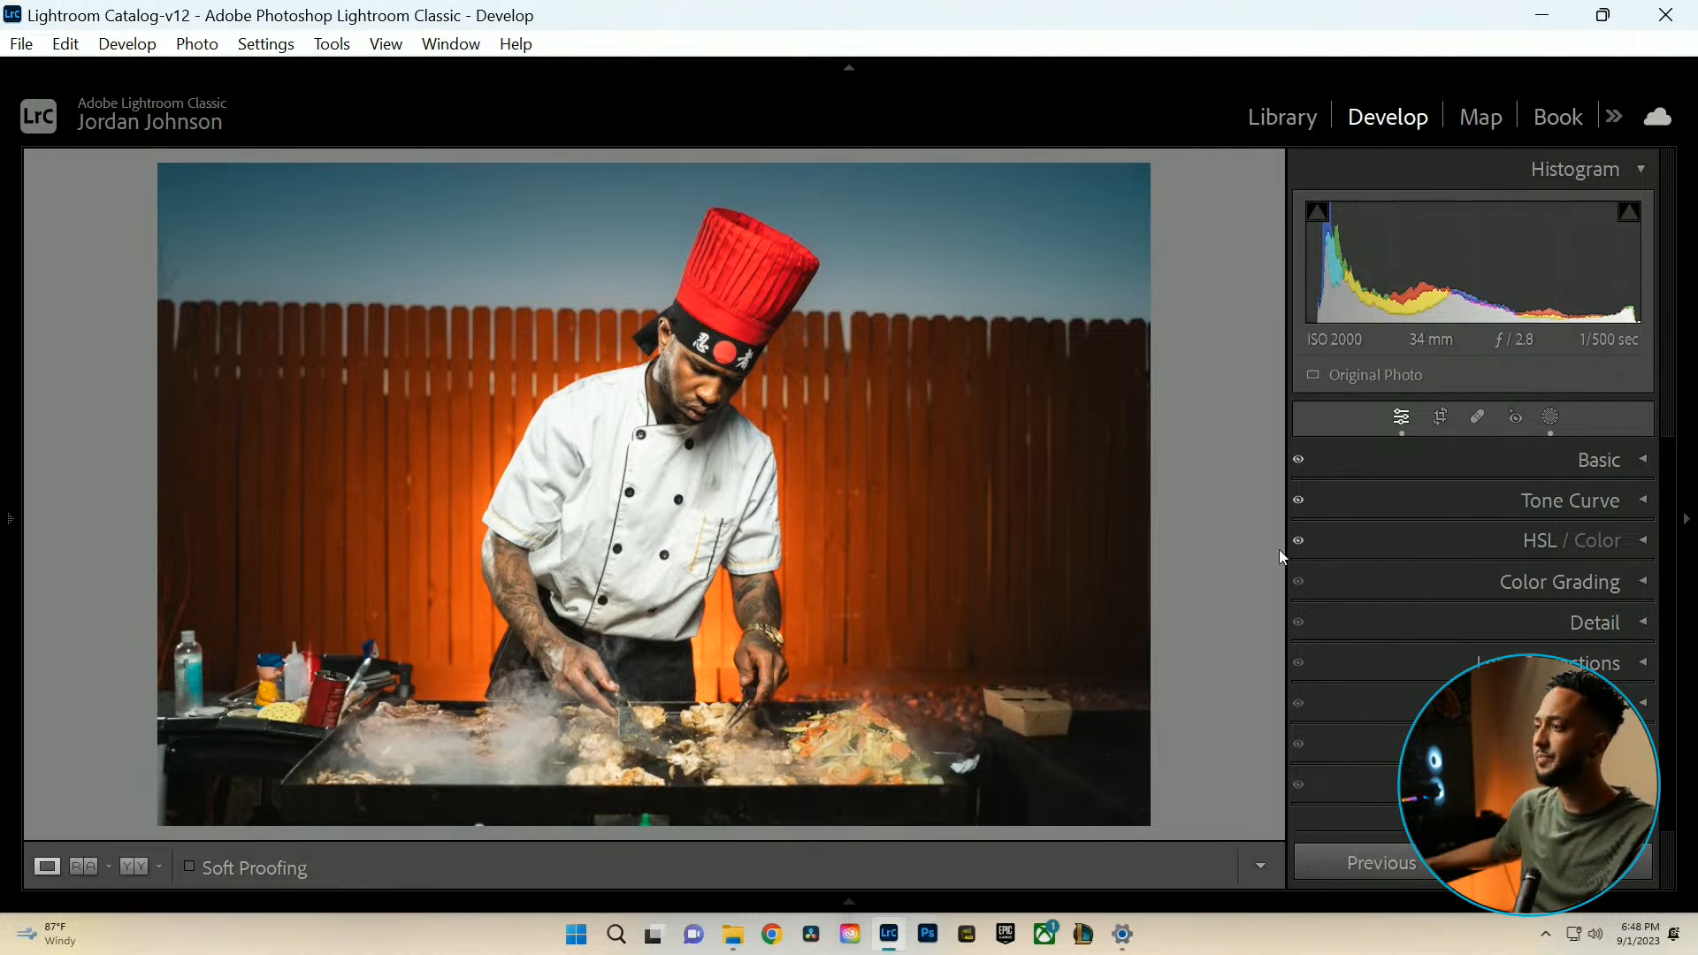
Set the photo's sharpening amount to 88 and raise the sharpening masking to limit it to edges.
{"action": "left_click", "coordinate": [1648, 623]}
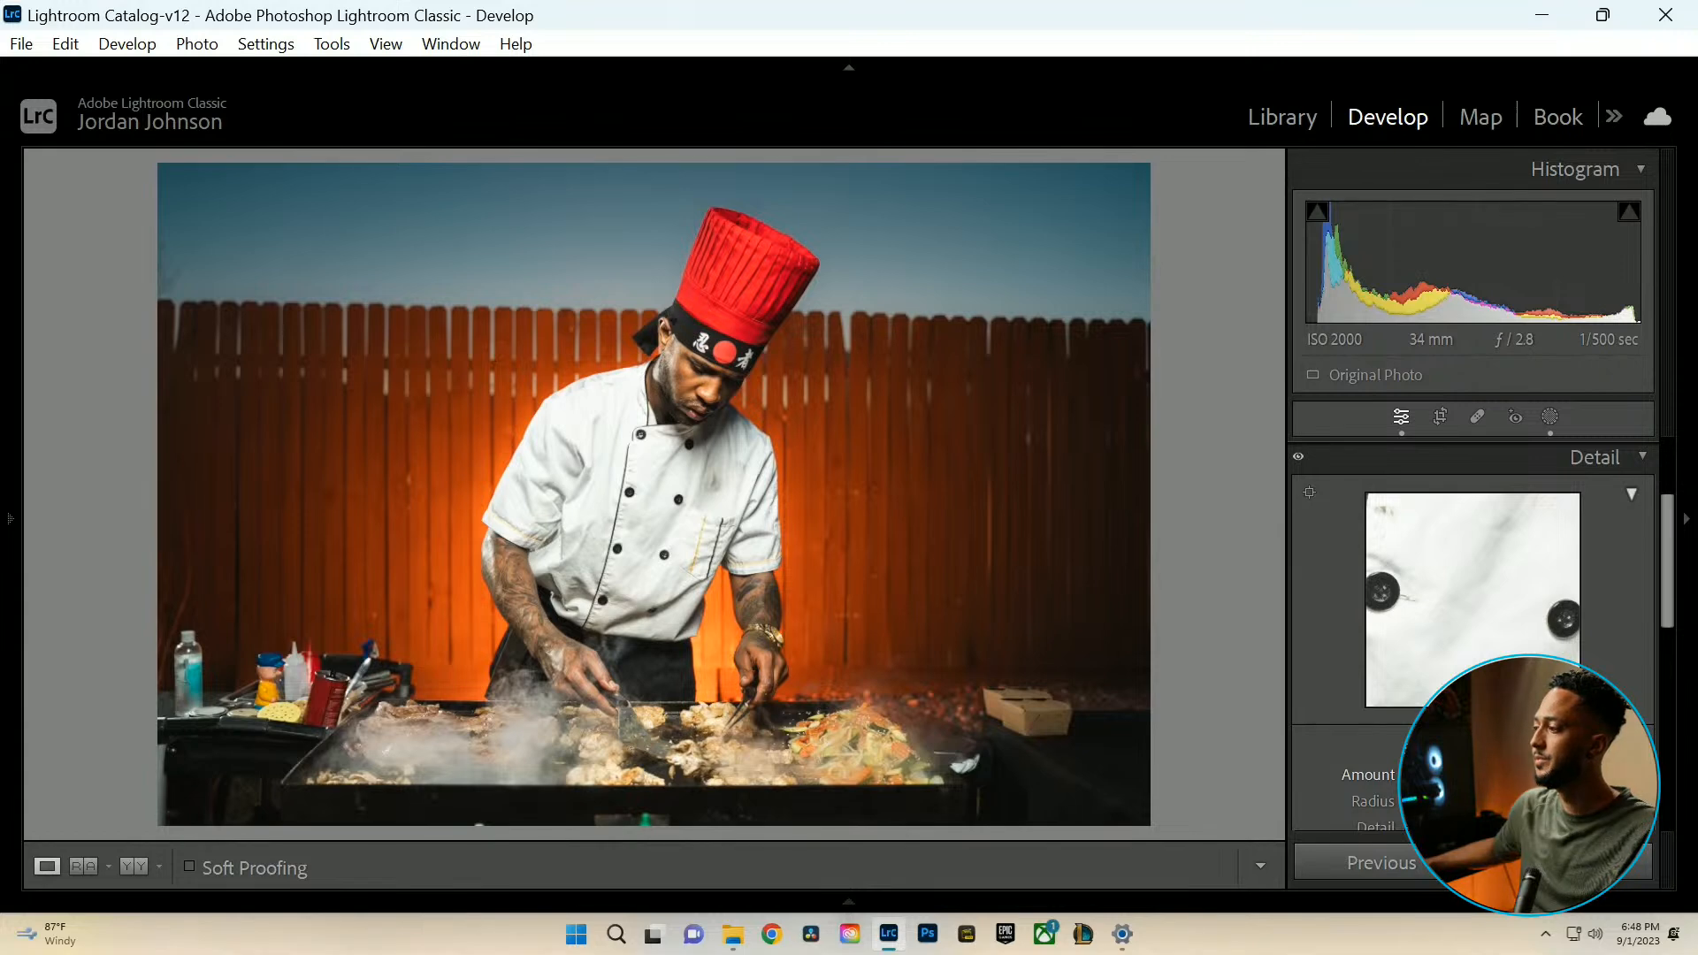
{"action": "scroll", "coordinate": [1656, 600], "scroll_direction": "down", "scroll_amount": 2}
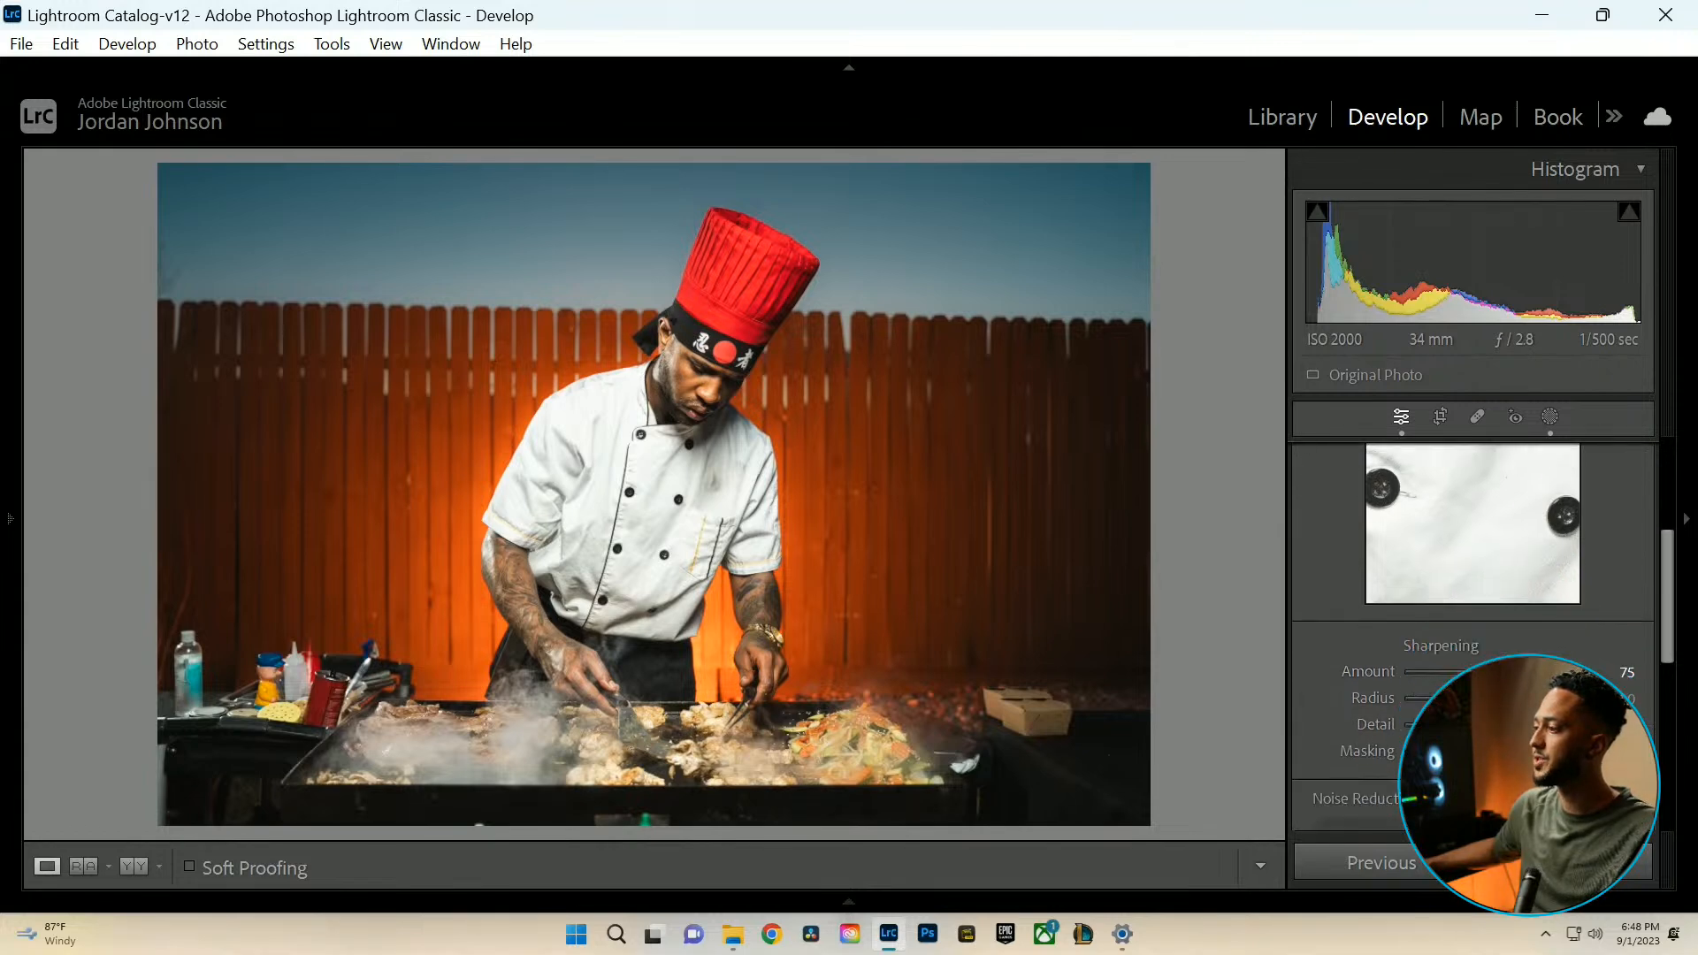
{"action": "left_click_drag", "start_coordinate": [1408, 752], "coordinate": [1543, 751]}
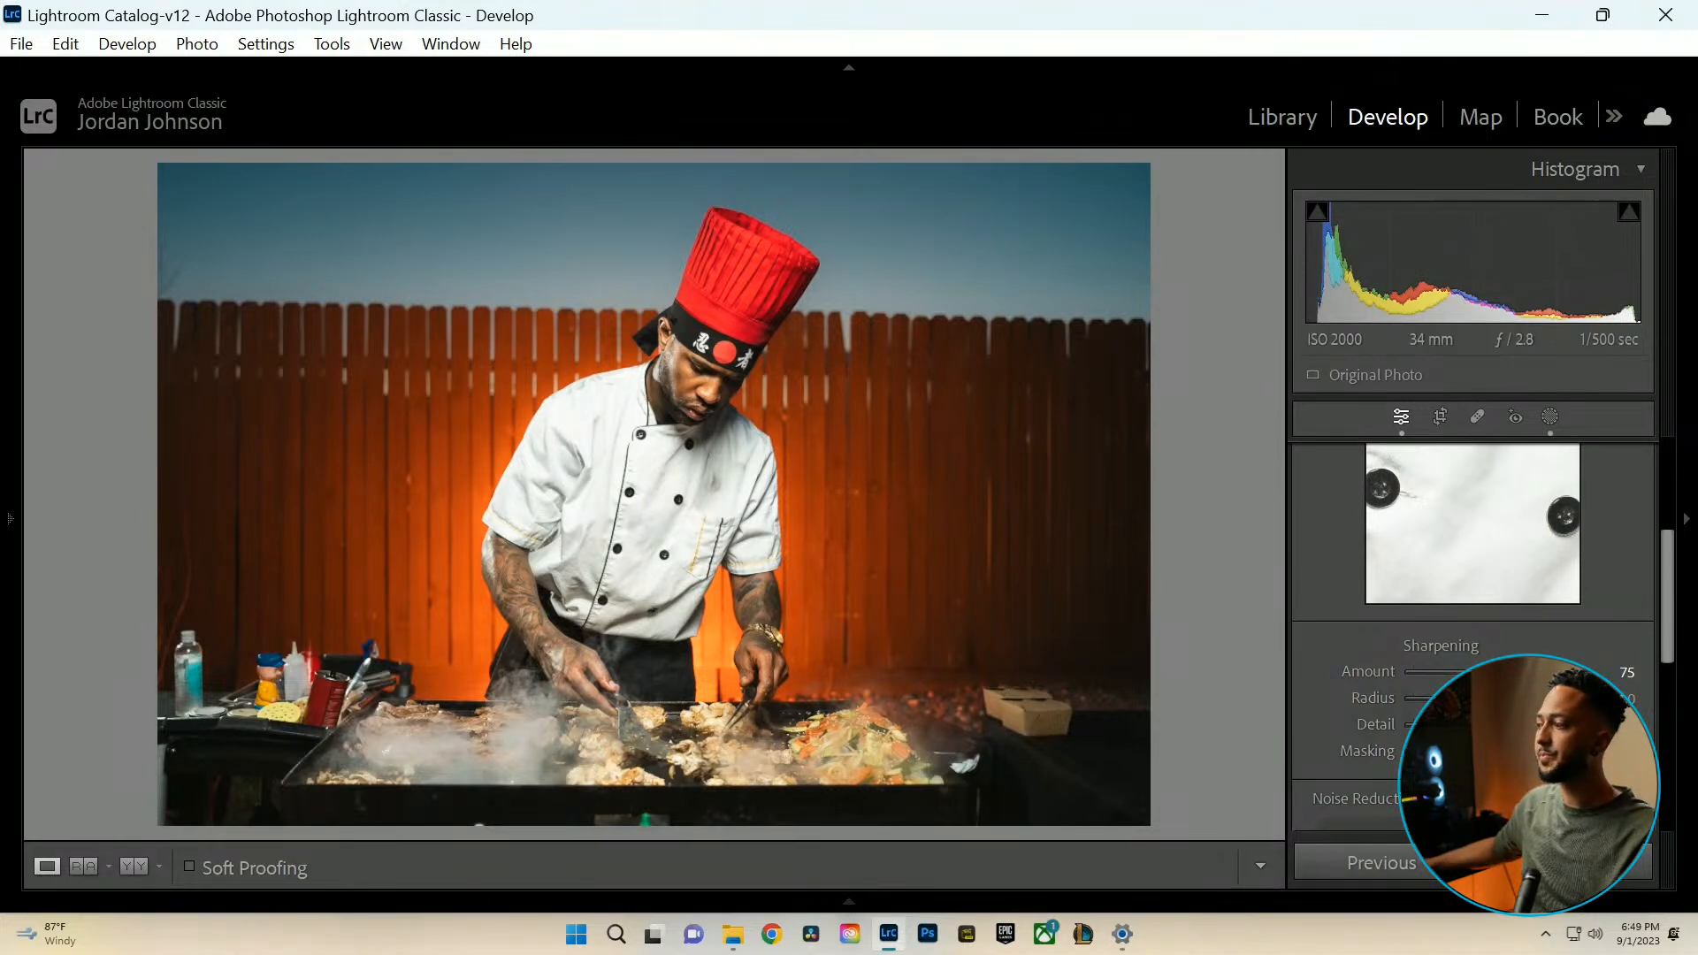
{"action": "left_click", "coordinate": [1428, 751], "text": "alt"}
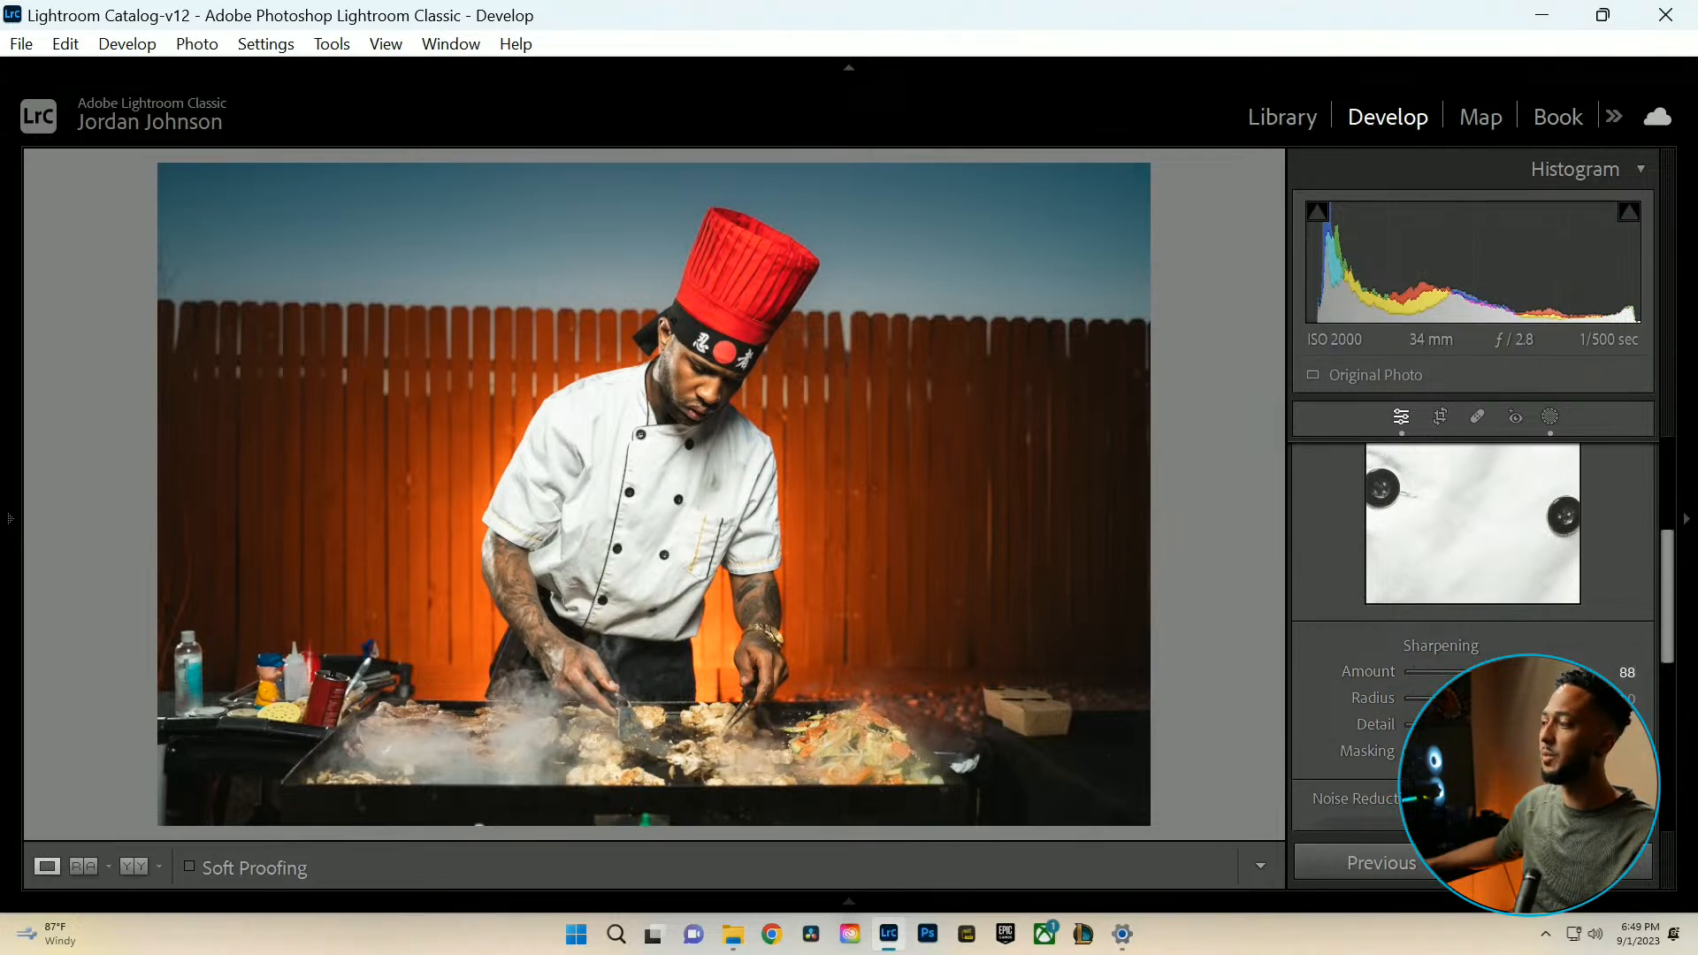
{"action": "left_click_drag", "start_coordinate": [1496, 751], "coordinate": [1525, 750]}
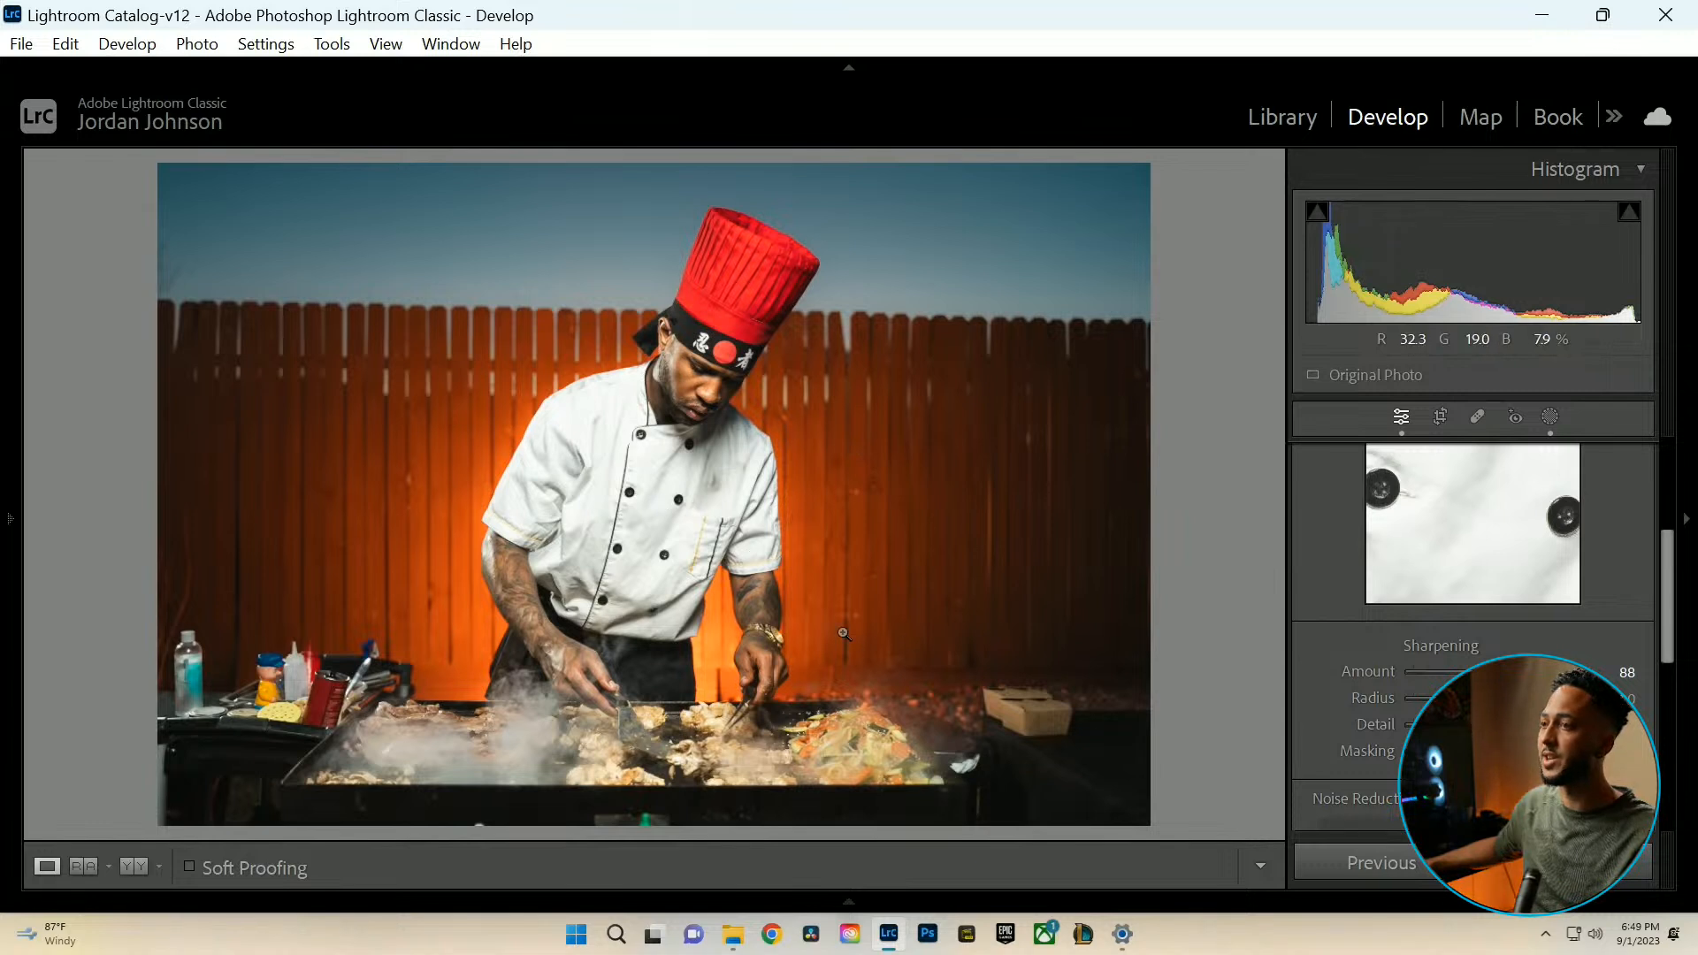
{"action": "scroll", "coordinate": [1629, 478], "scroll_direction": "up", "scroll_amount": 5}
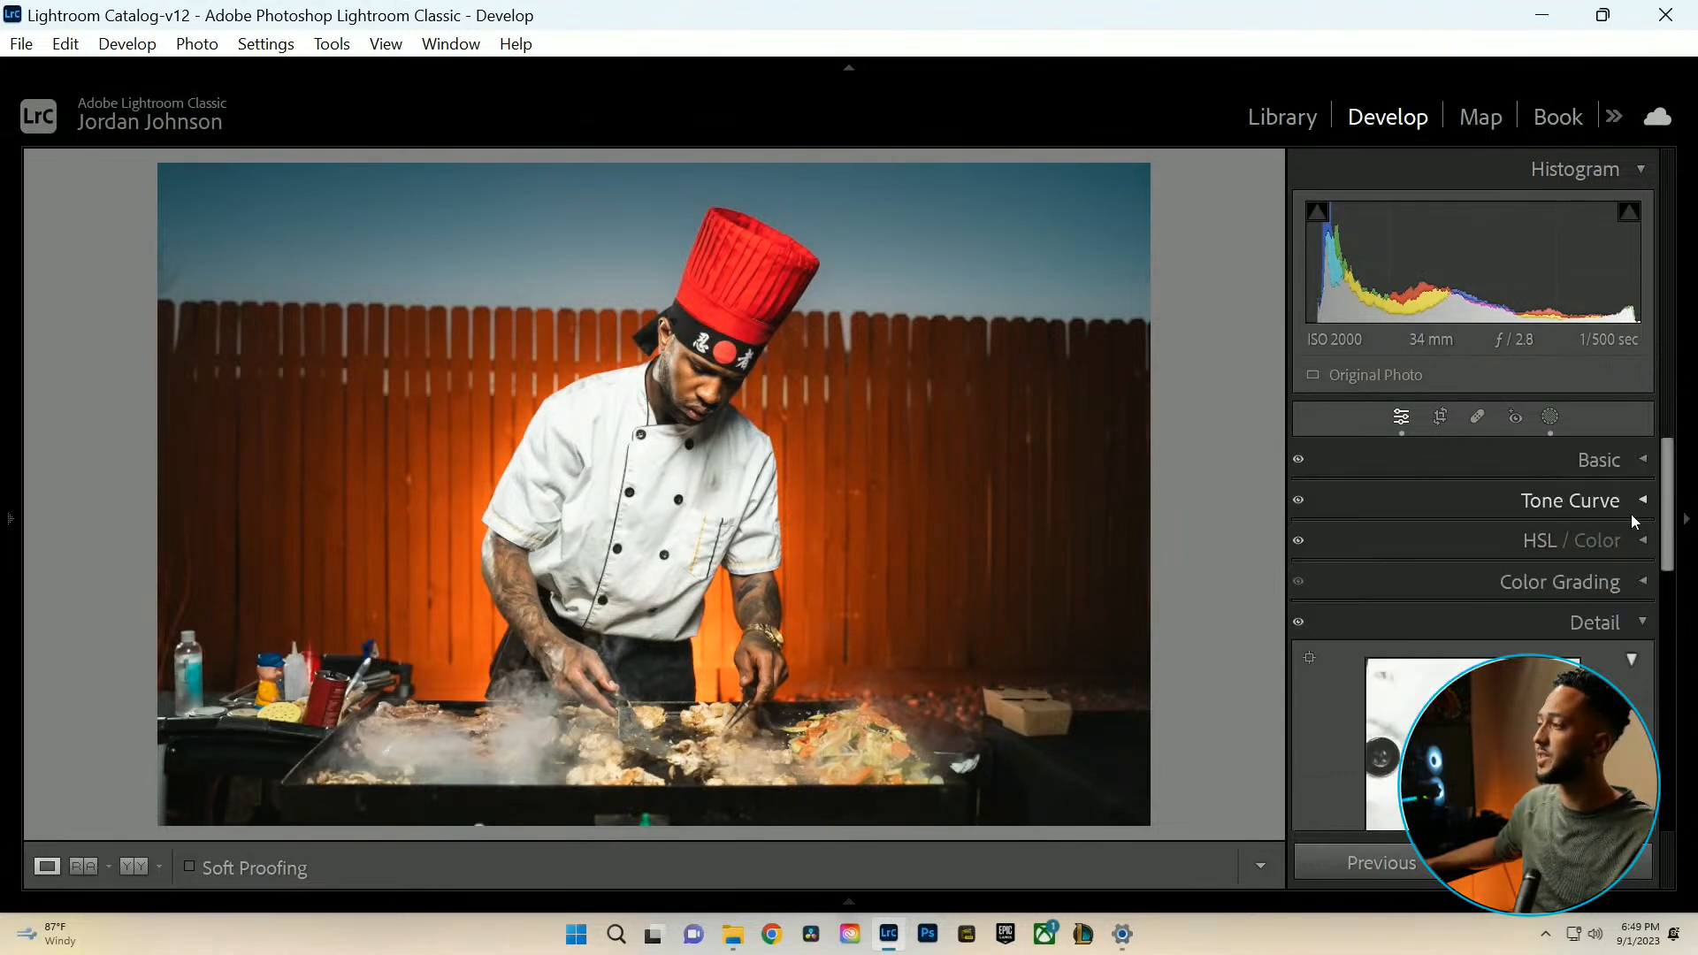
{"action": "left_click", "coordinate": [1646, 617]}
Tint the photo's highlights a faint magenta in Color Grading, with a hue of about 315.
{"action": "left_click", "coordinate": [1641, 582]}
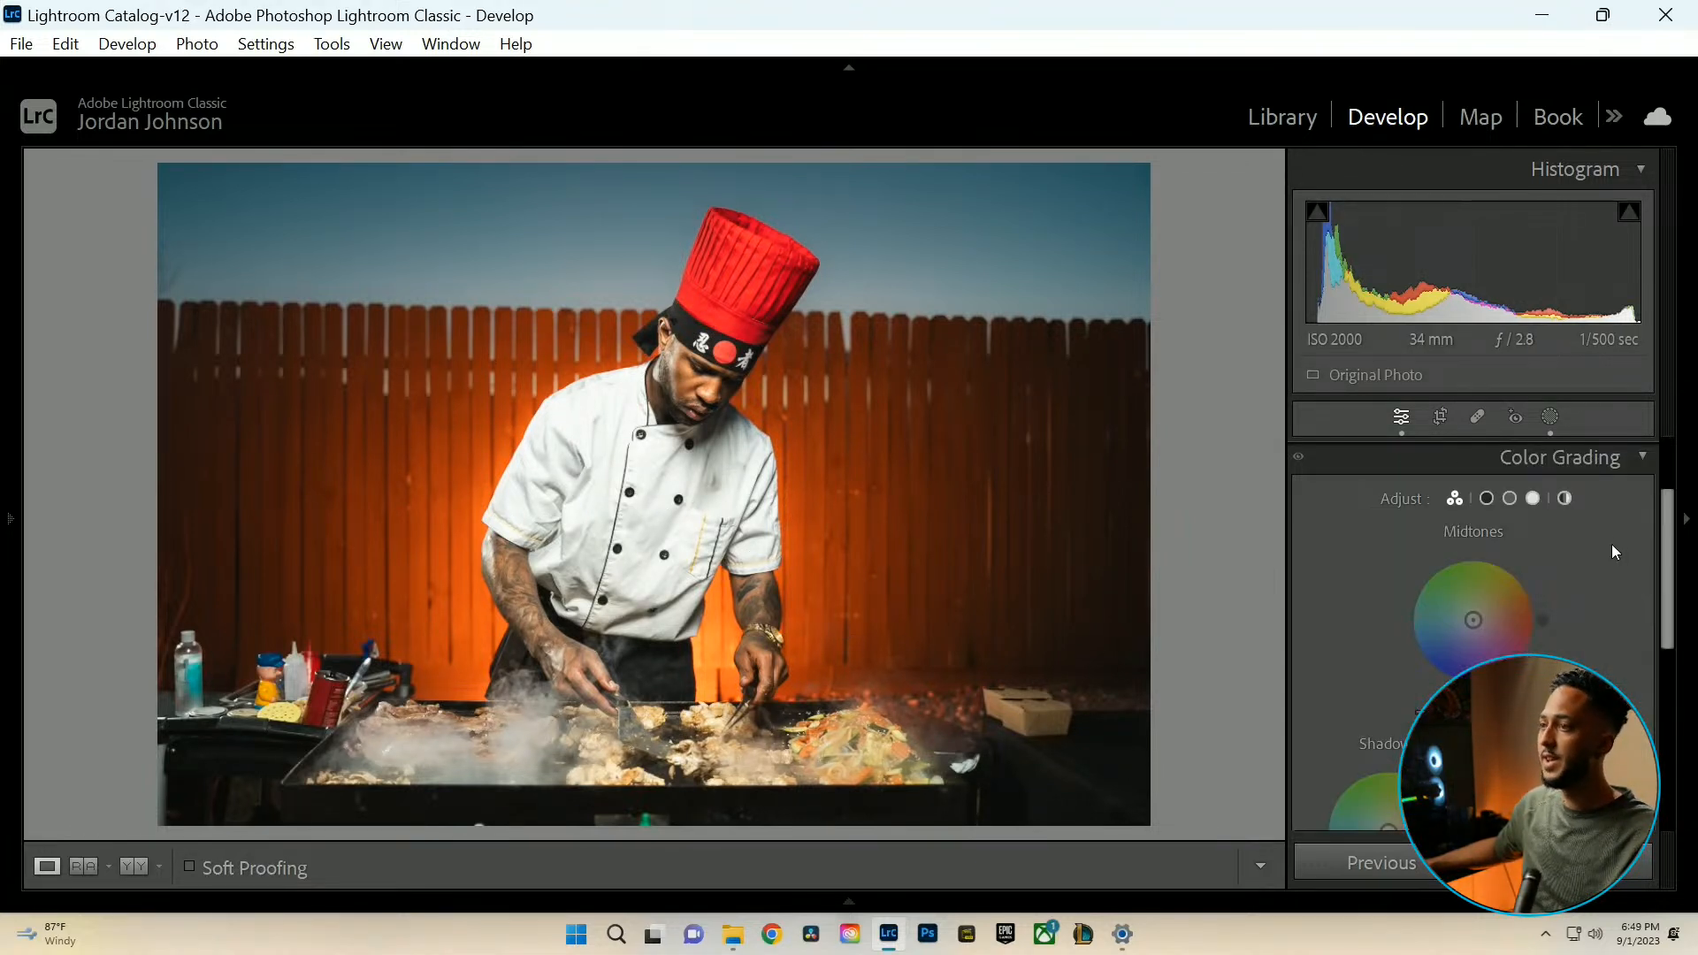
{"action": "scroll", "coordinate": [1569, 564], "scroll_direction": "down", "scroll_amount": 4}
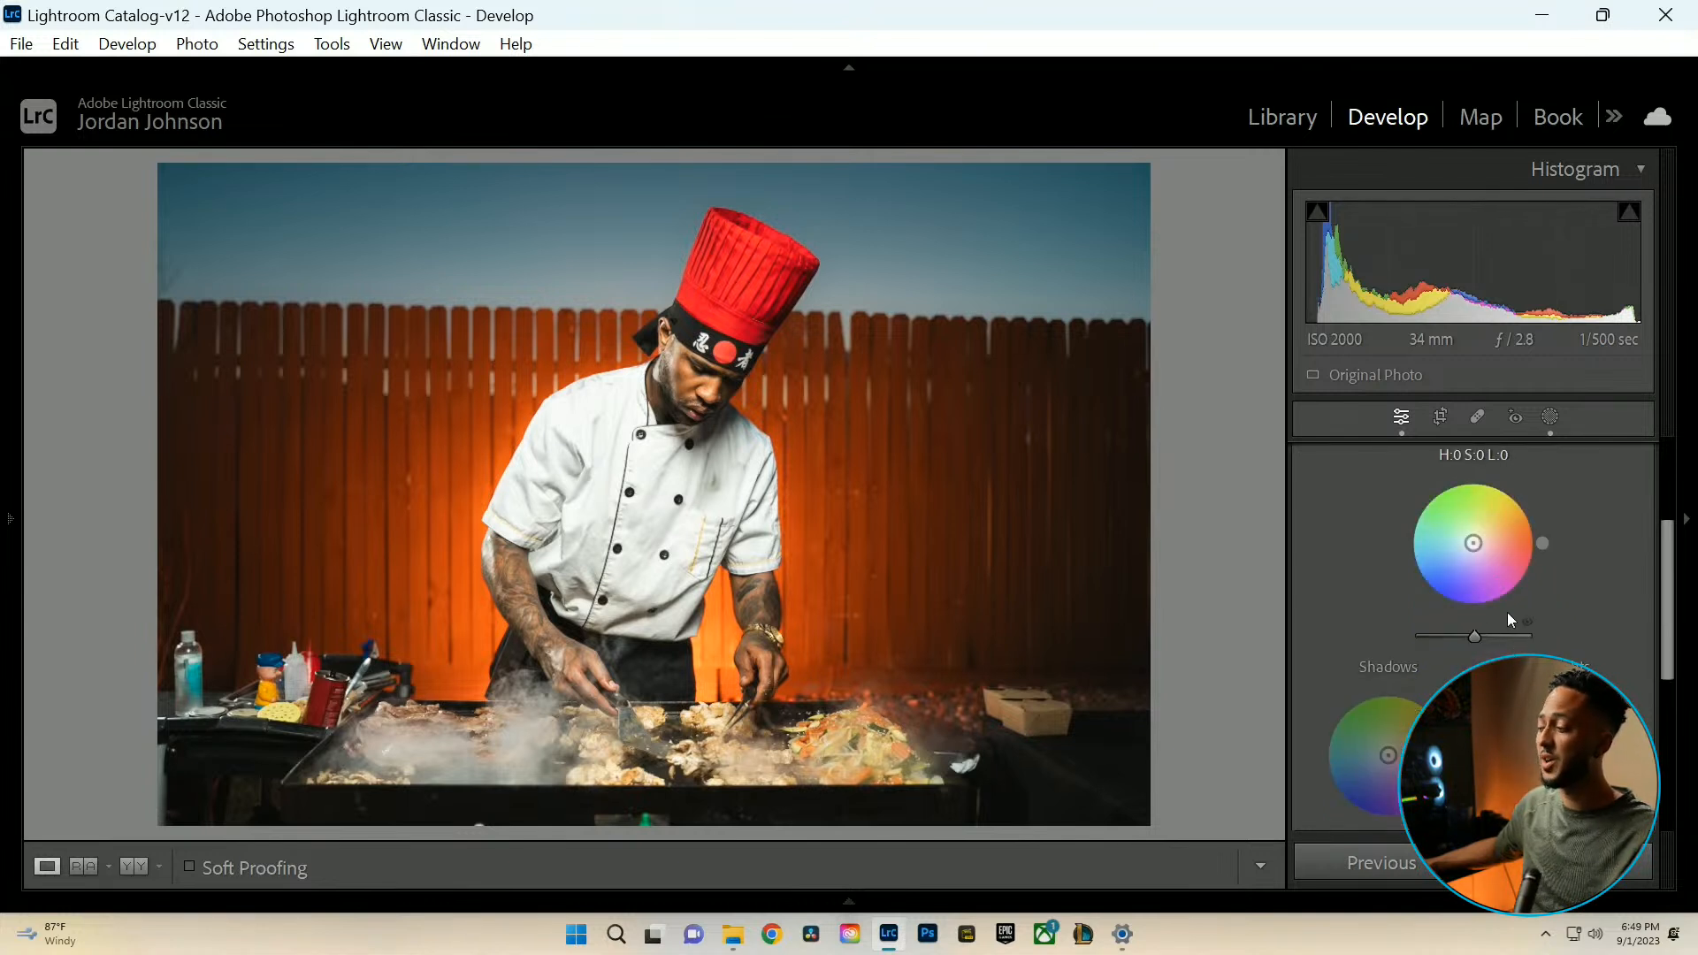
{"action": "scroll", "coordinate": [1478, 569], "scroll_direction": "up", "scroll_amount": 2}
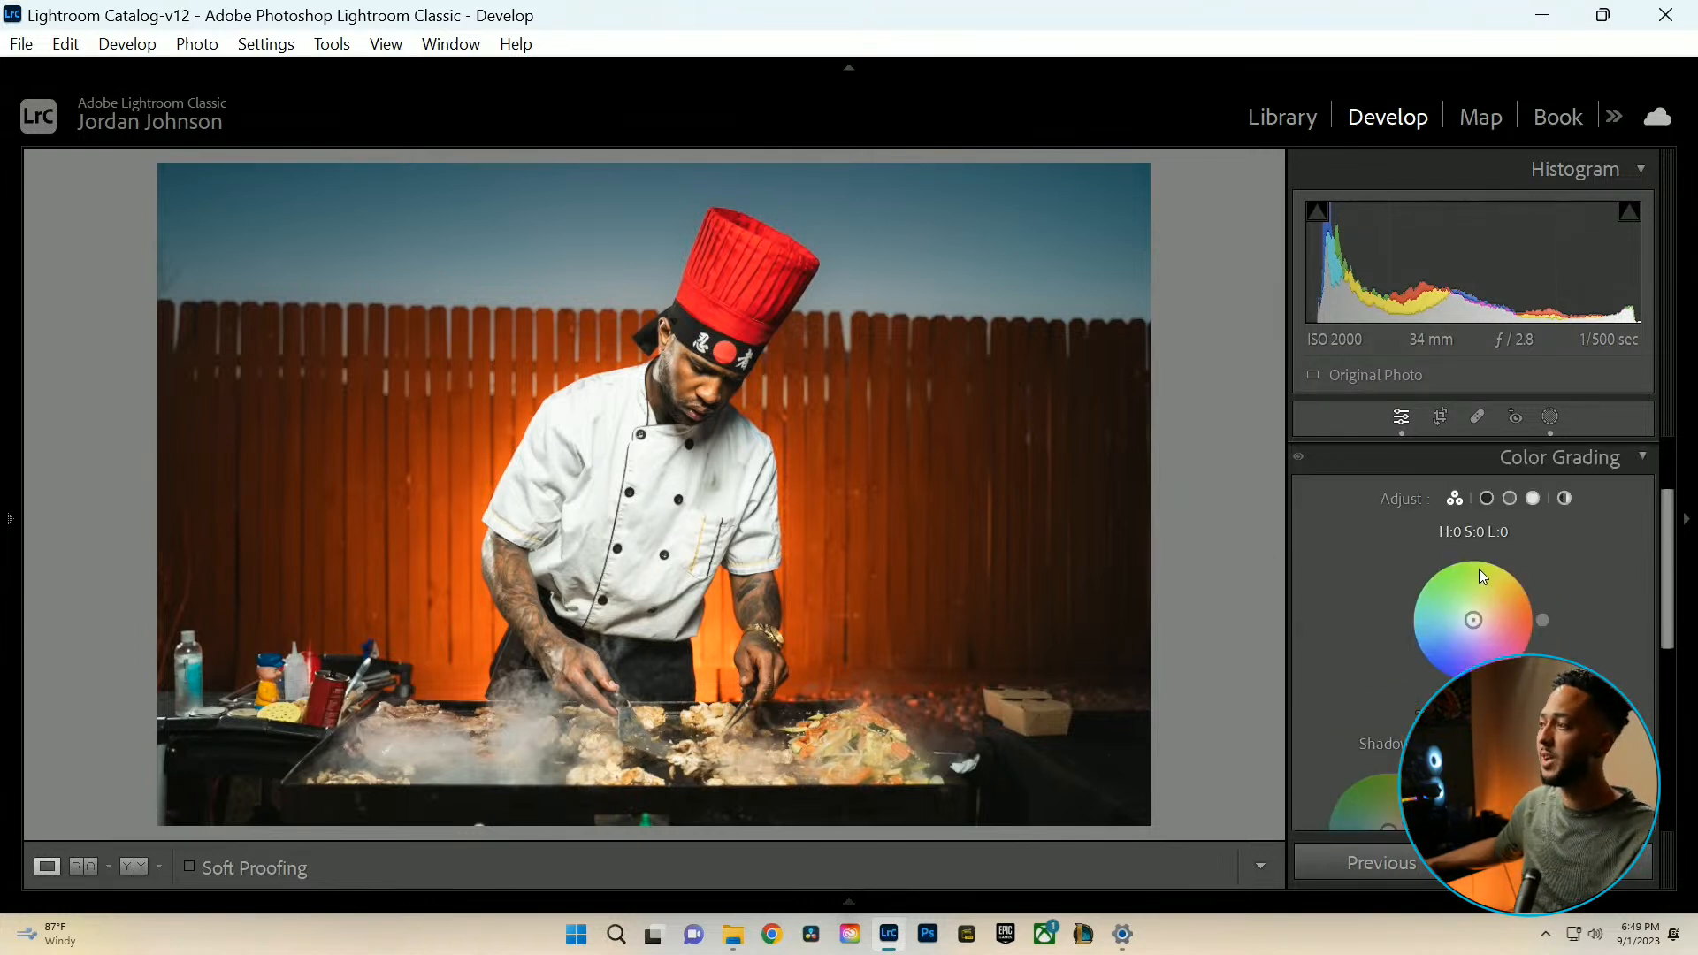
{"action": "left_click", "coordinate": [1487, 501]}
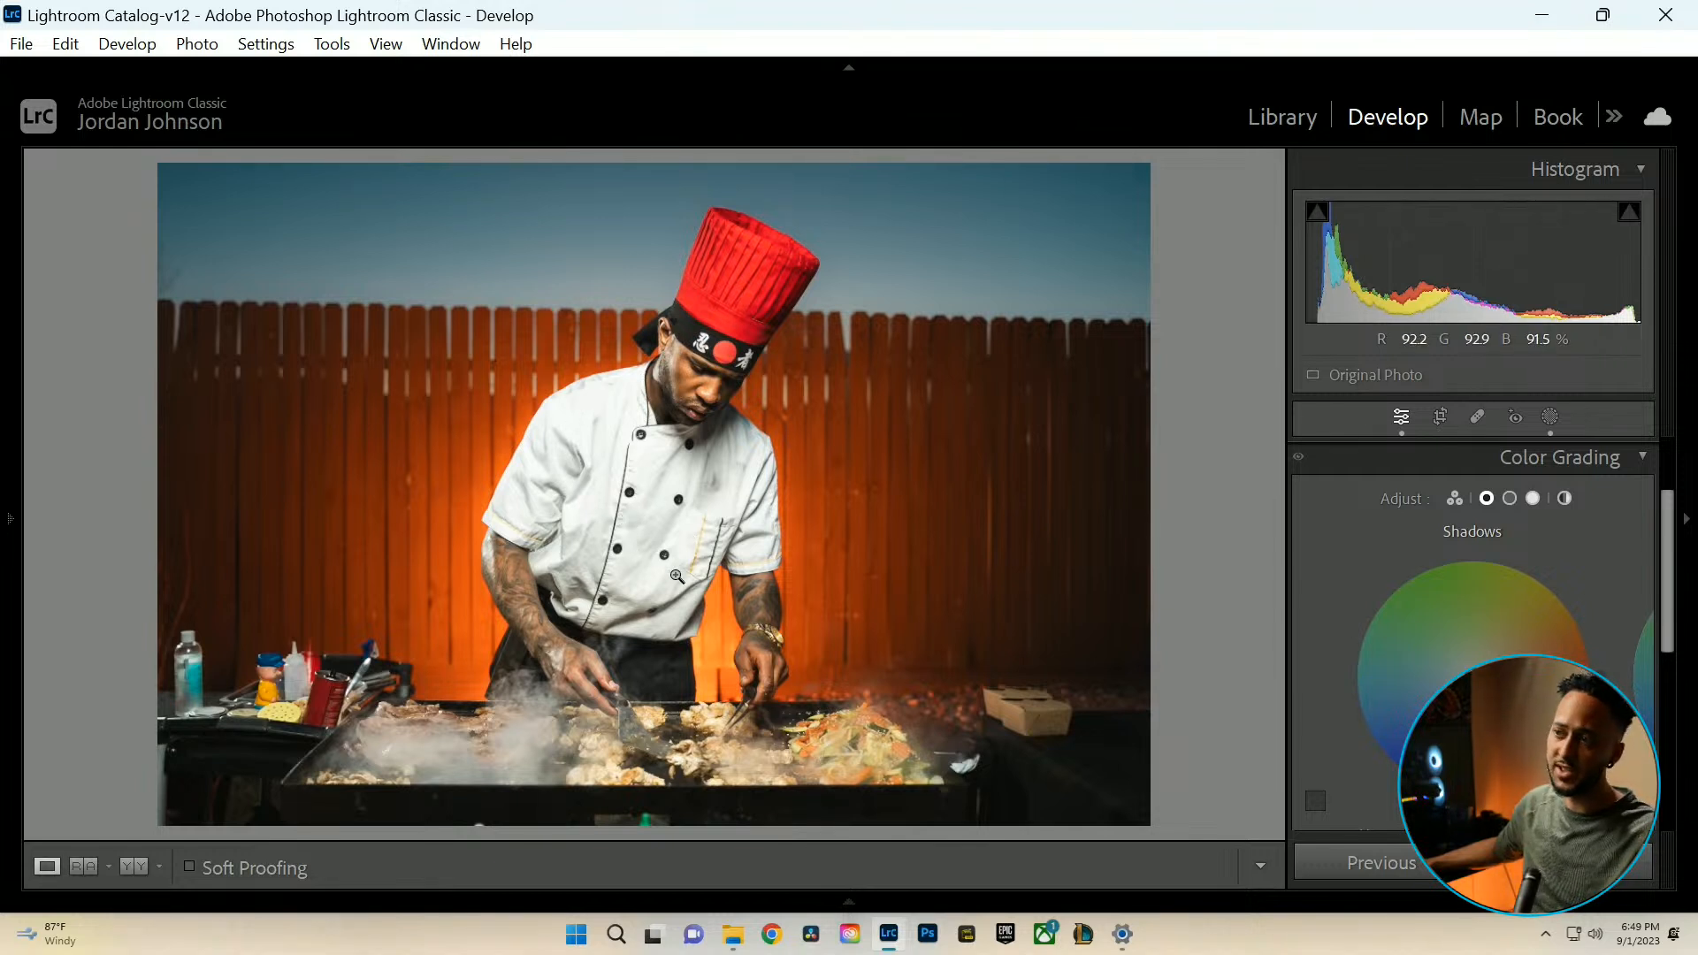
{"action": "left_click", "coordinate": [1533, 499]}
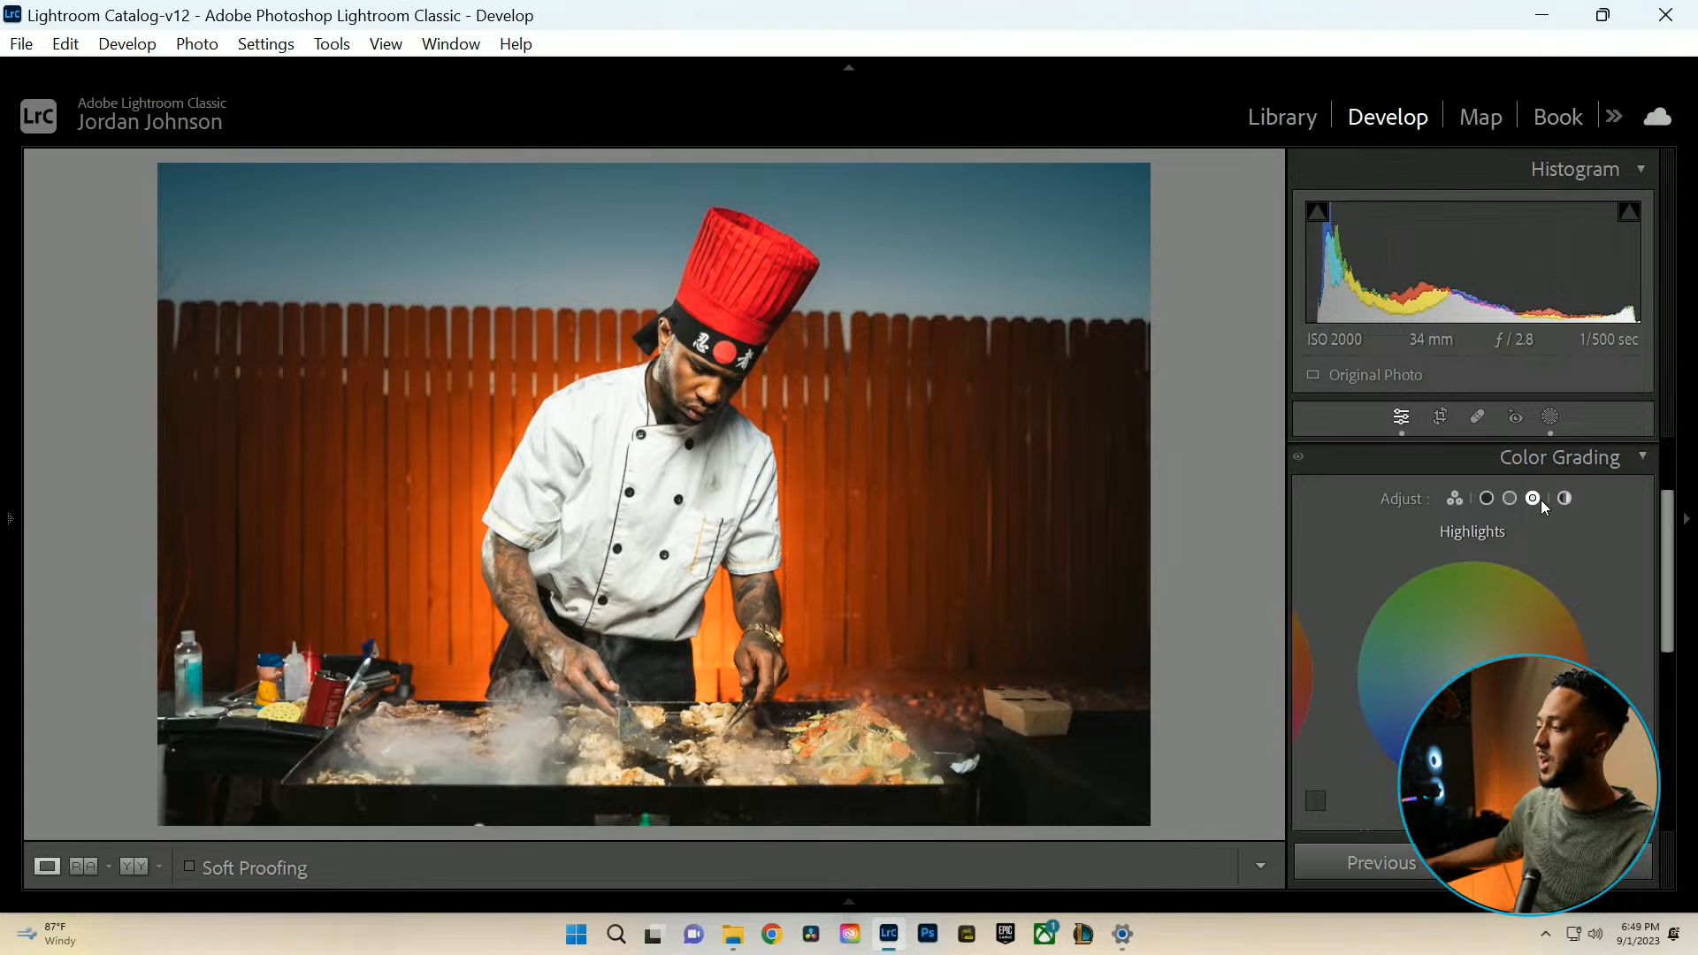
{"action": "scroll", "coordinate": [1468, 566], "scroll_direction": "down", "scroll_amount": 3}
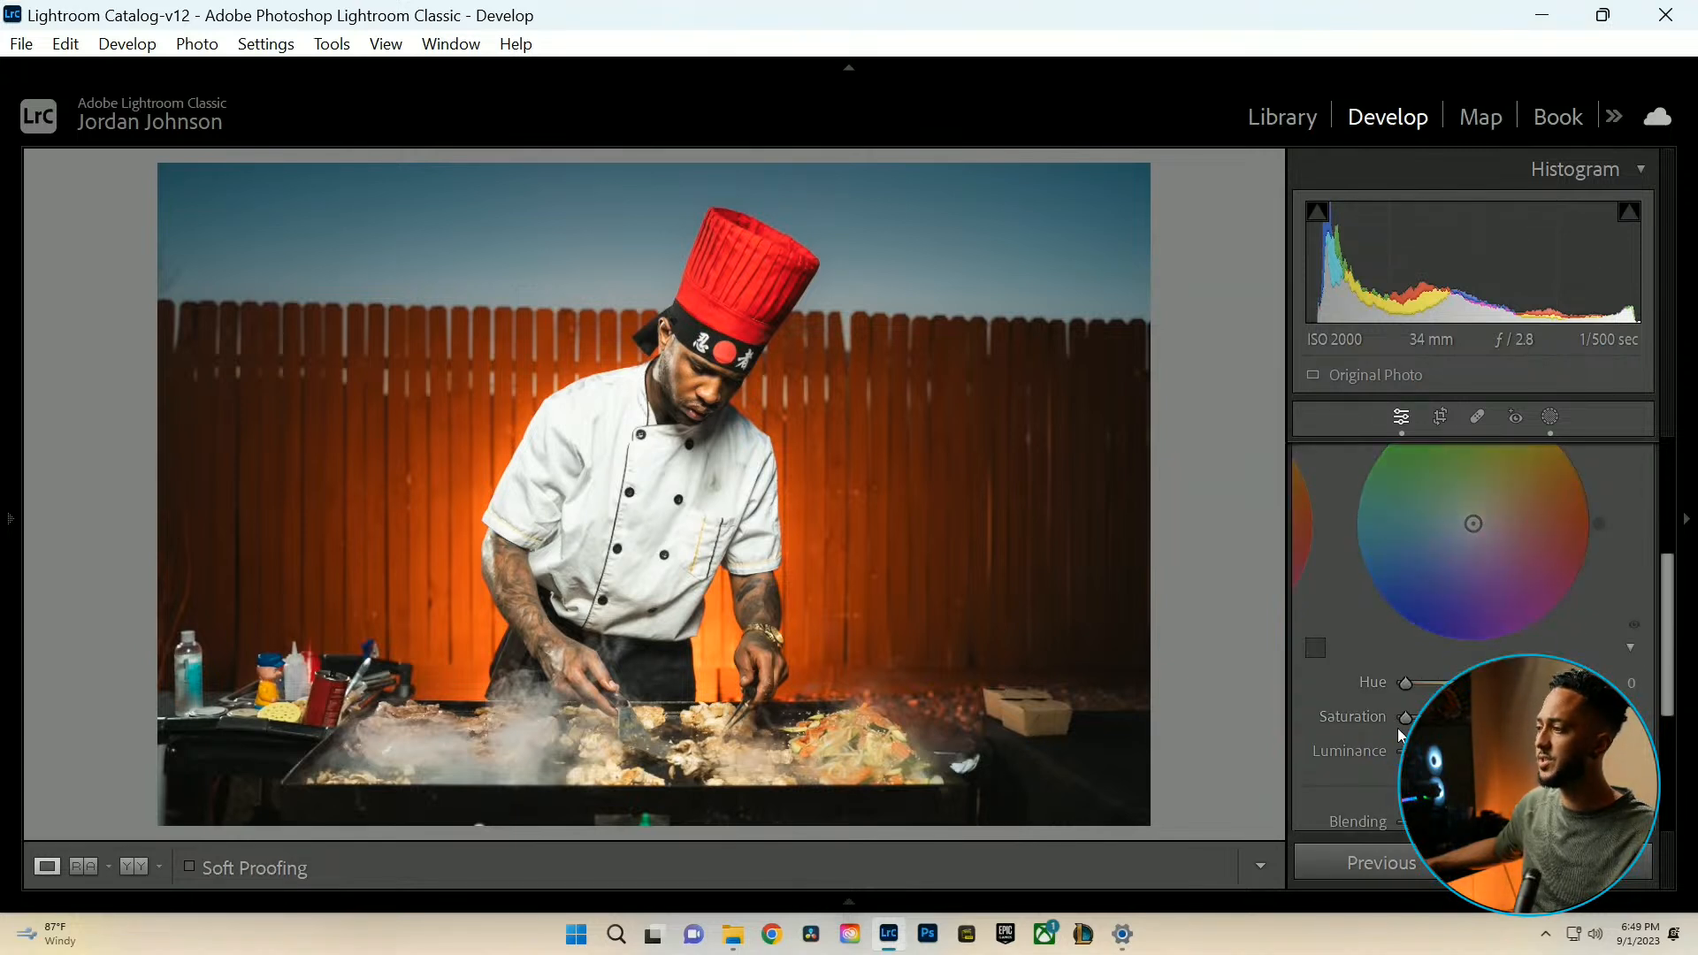
{"action": "mouse_move", "coordinate": [1405, 718]}
{"action": "left_mouse_down"}
{"action": "mouse_move", "coordinate": [1427, 718]}
{"action": "mouse_move", "coordinate": [1416, 689]}
{"action": "mouse_move", "coordinate": [1388, 690]}
{"action": "left_mouse_up"}
{"action": "left_click_drag", "start_coordinate": [1485, 524], "coordinate": [1485, 537]}
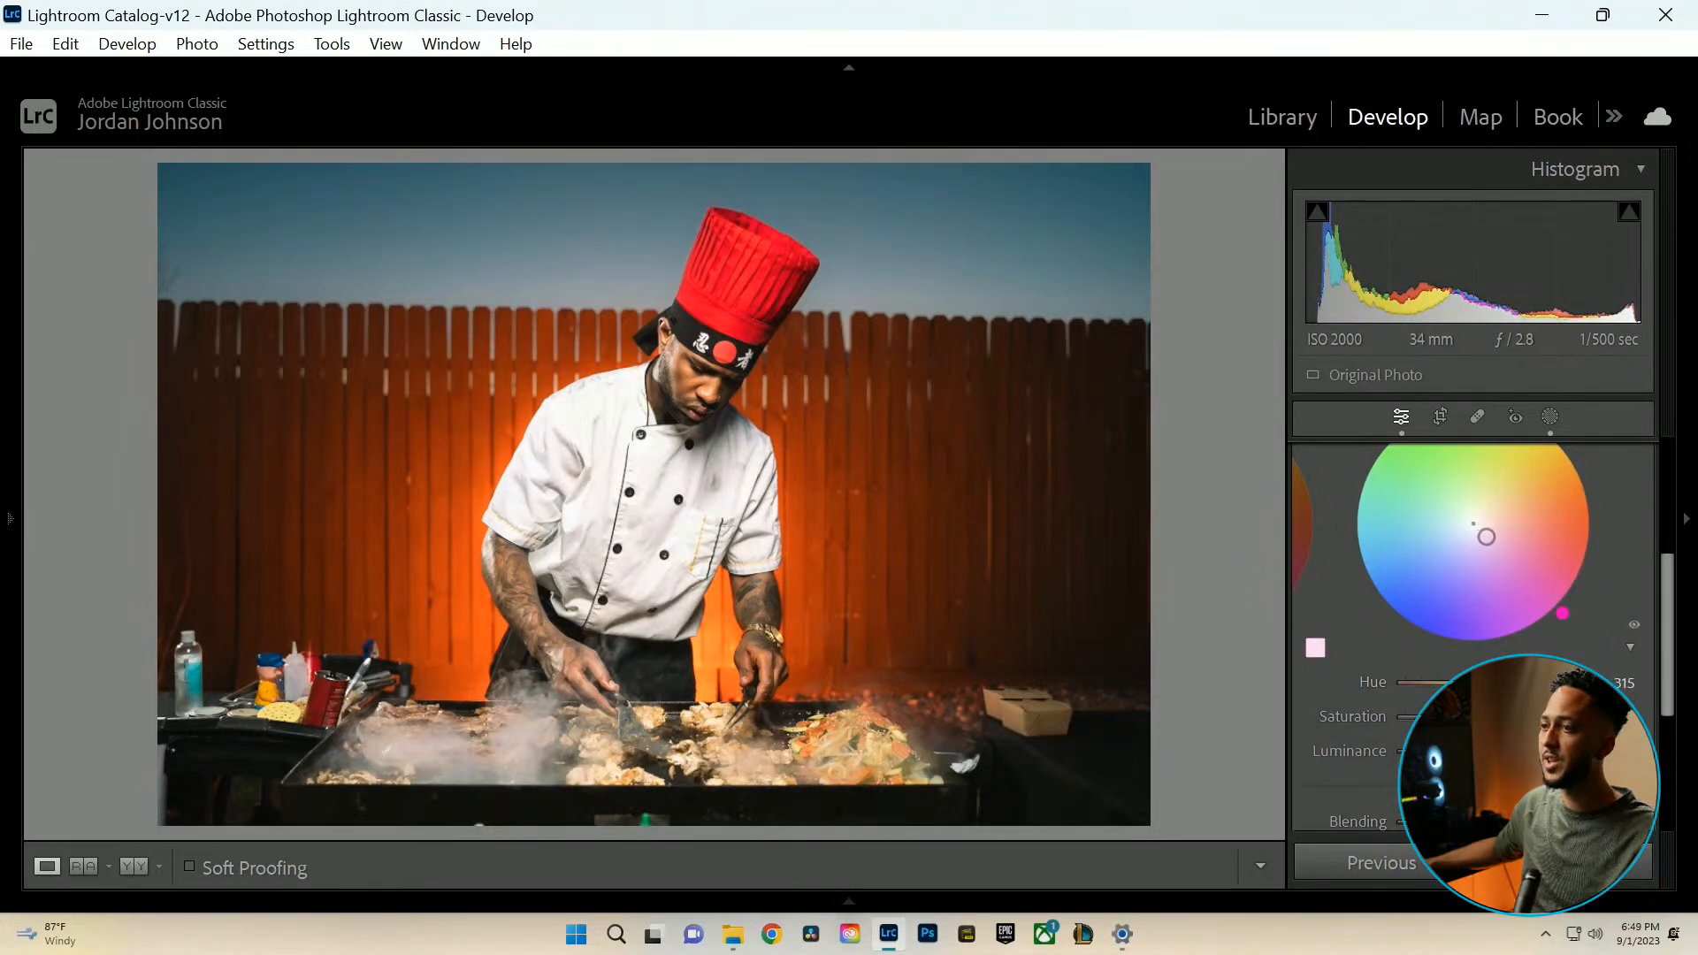
{"action": "key", "text": "Right"}
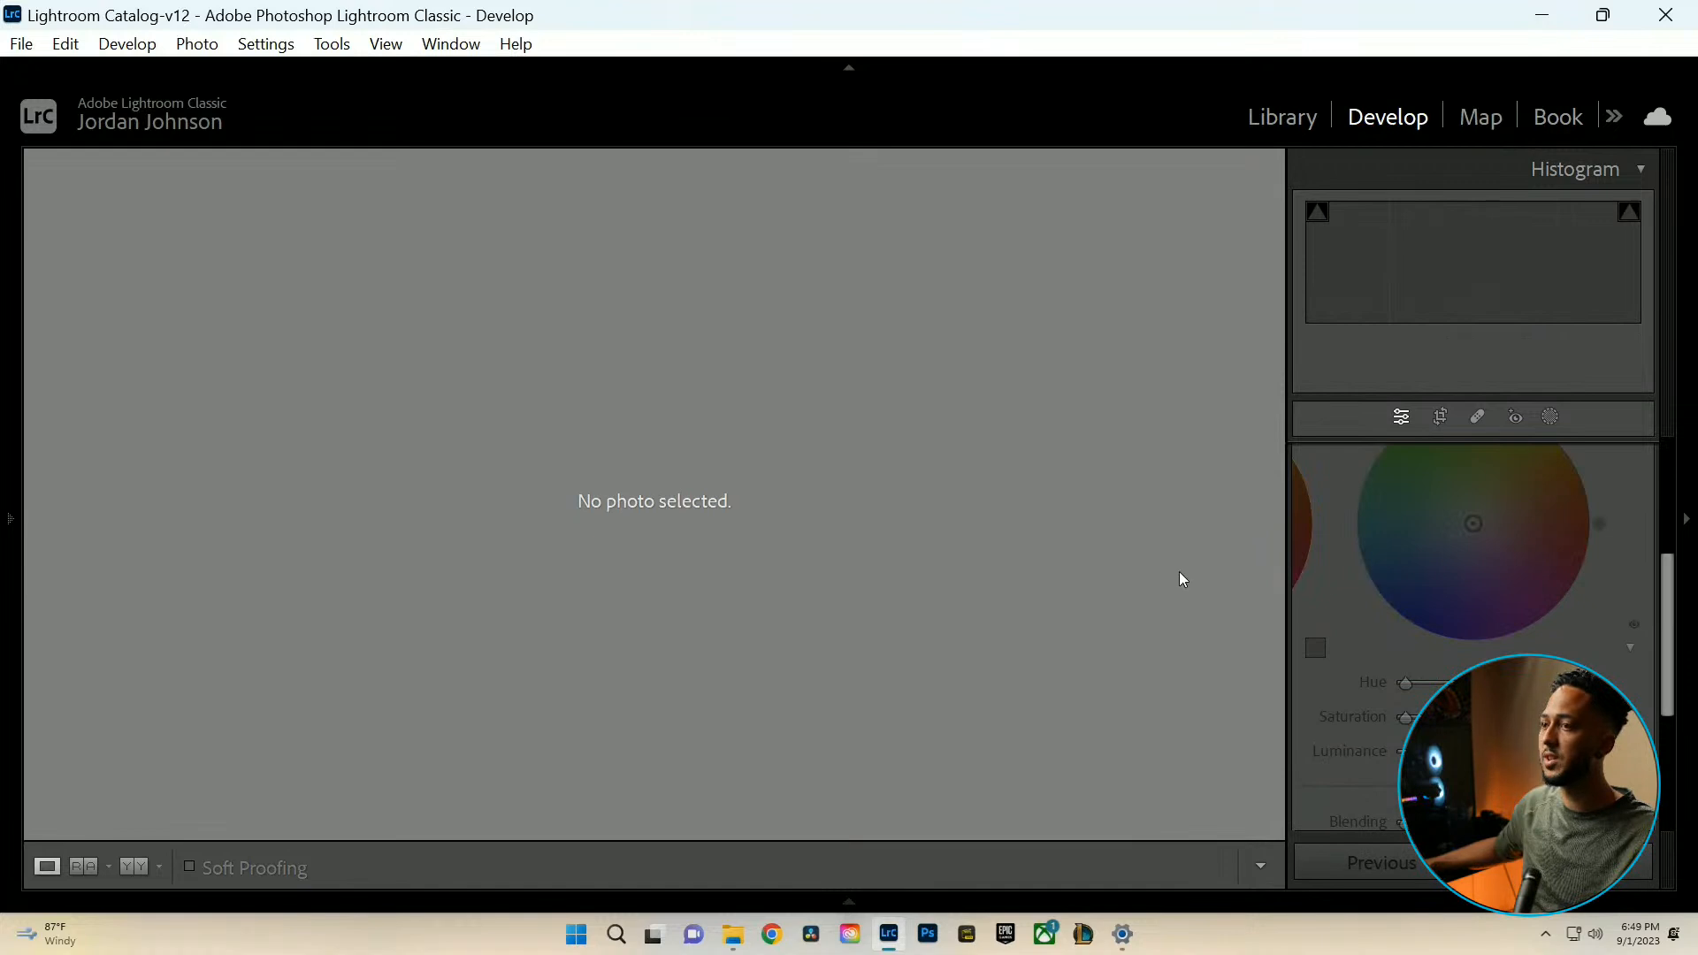
{"action": "left_click", "coordinate": [849, 901]}
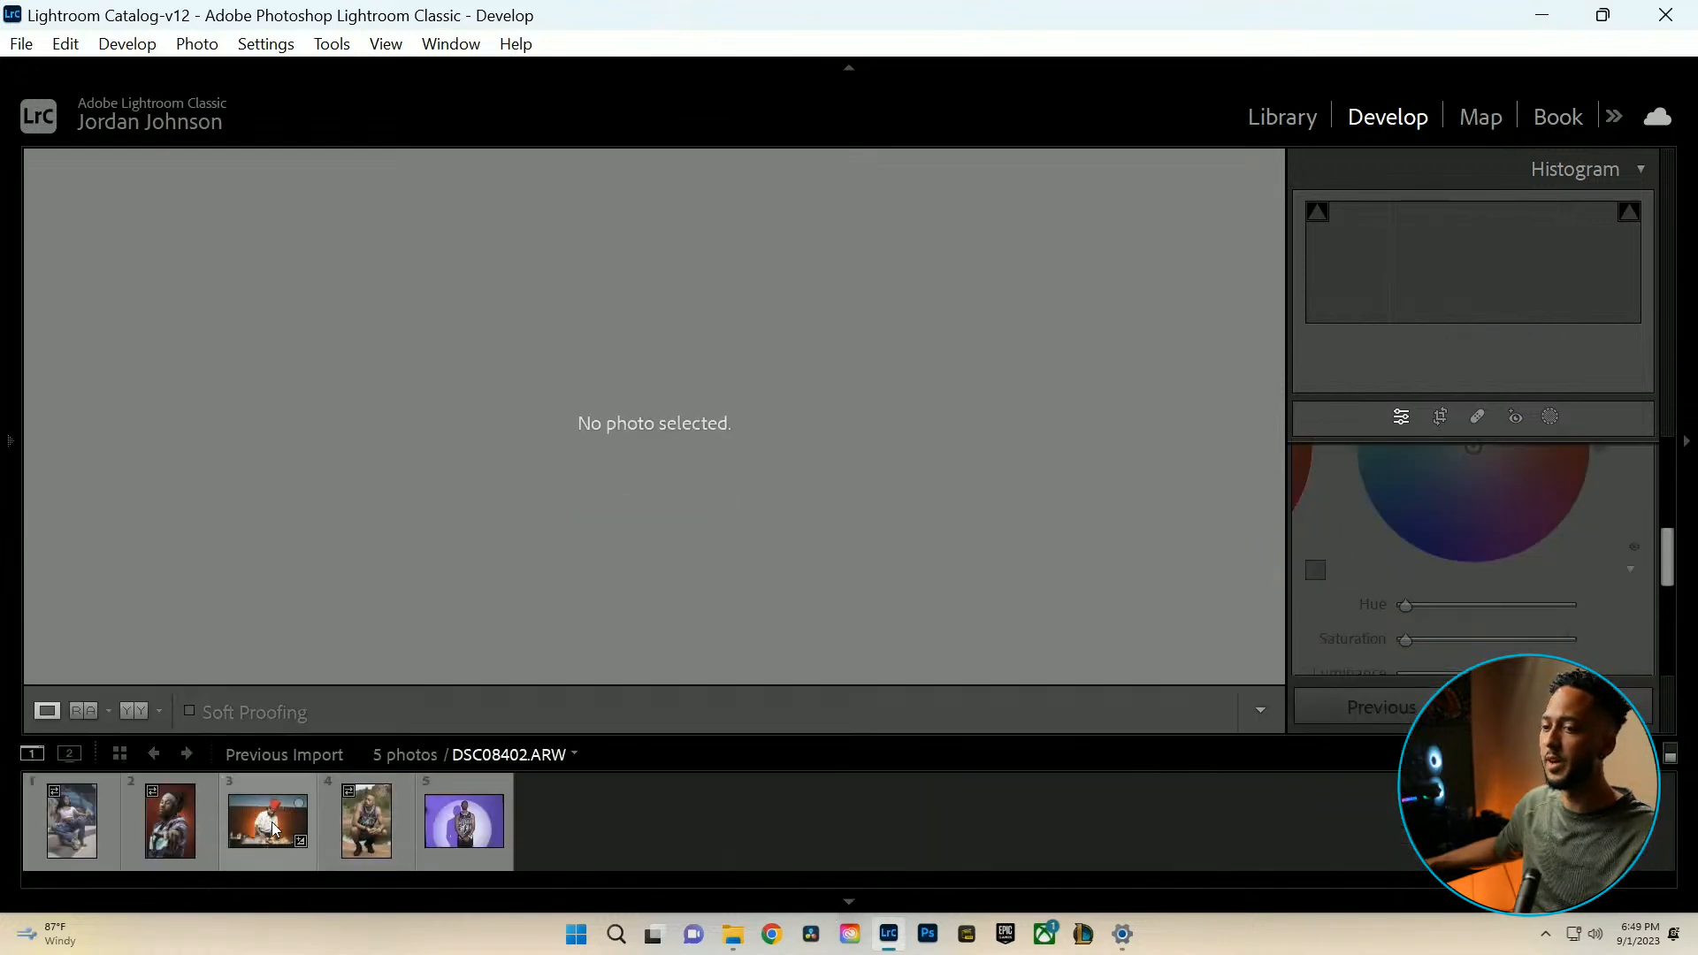
{"action": "left_click", "coordinate": [274, 828]}
{"action": "left_click", "coordinate": [849, 901]}
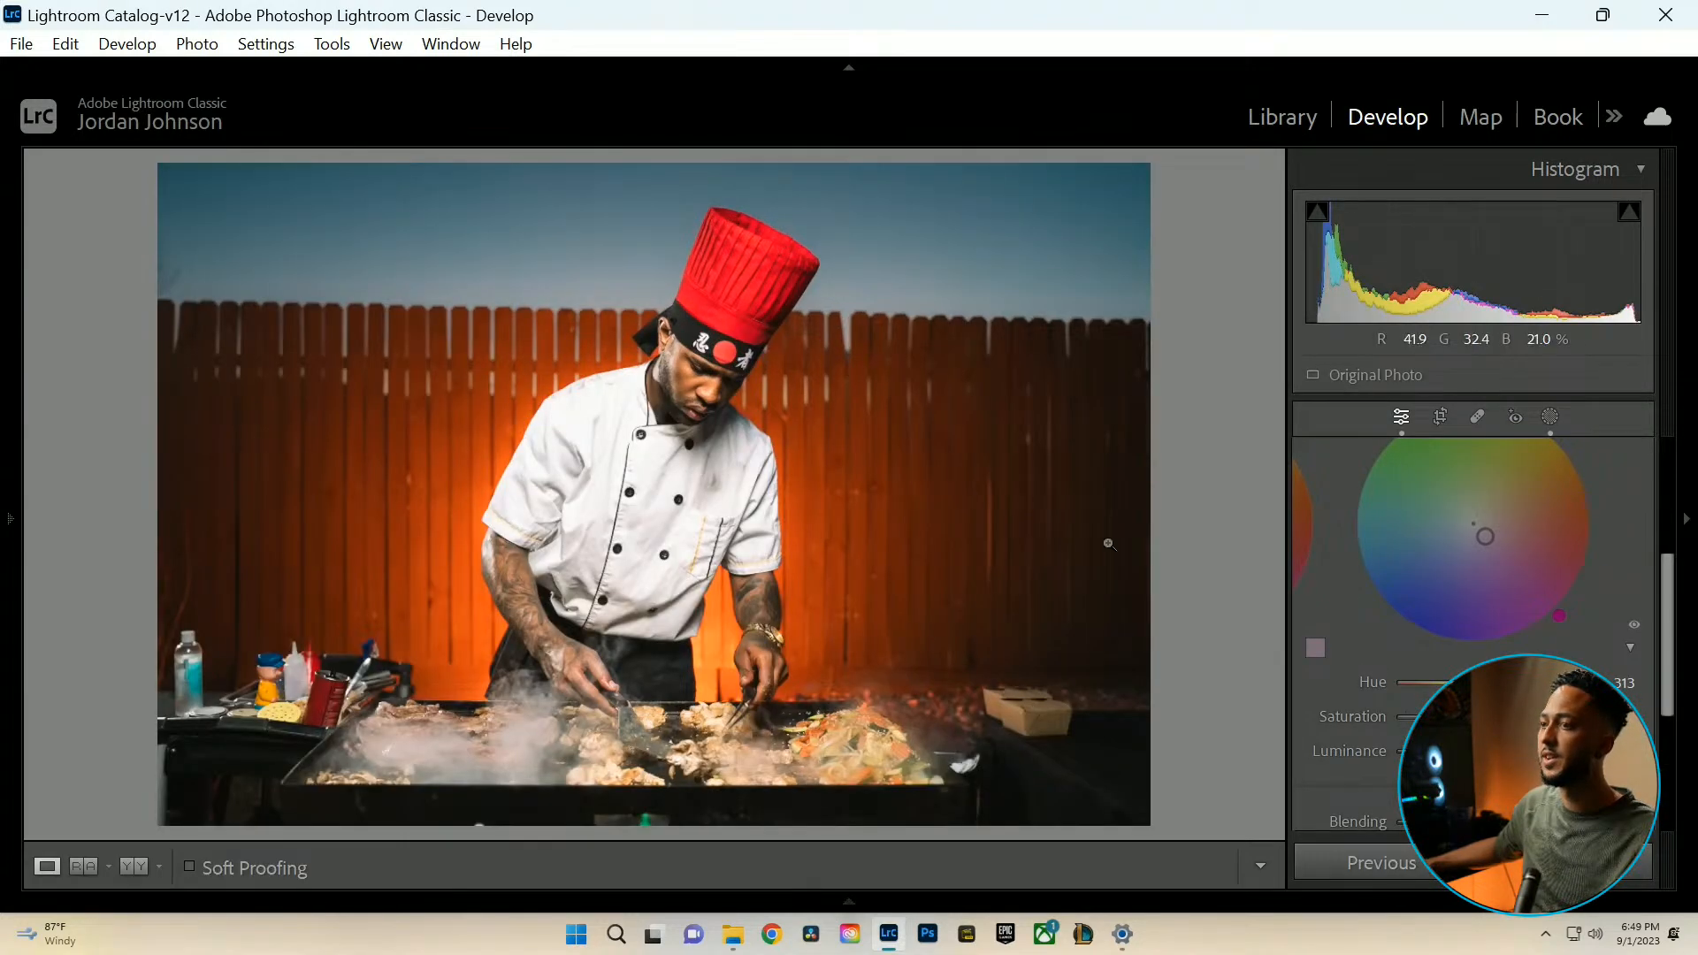
Shift the Color Grading highlights tint toward a faint pinkish red and review the photo with and without the grade.
{"action": "scroll", "coordinate": [1328, 480], "scroll_direction": "up", "scroll_amount": 2}
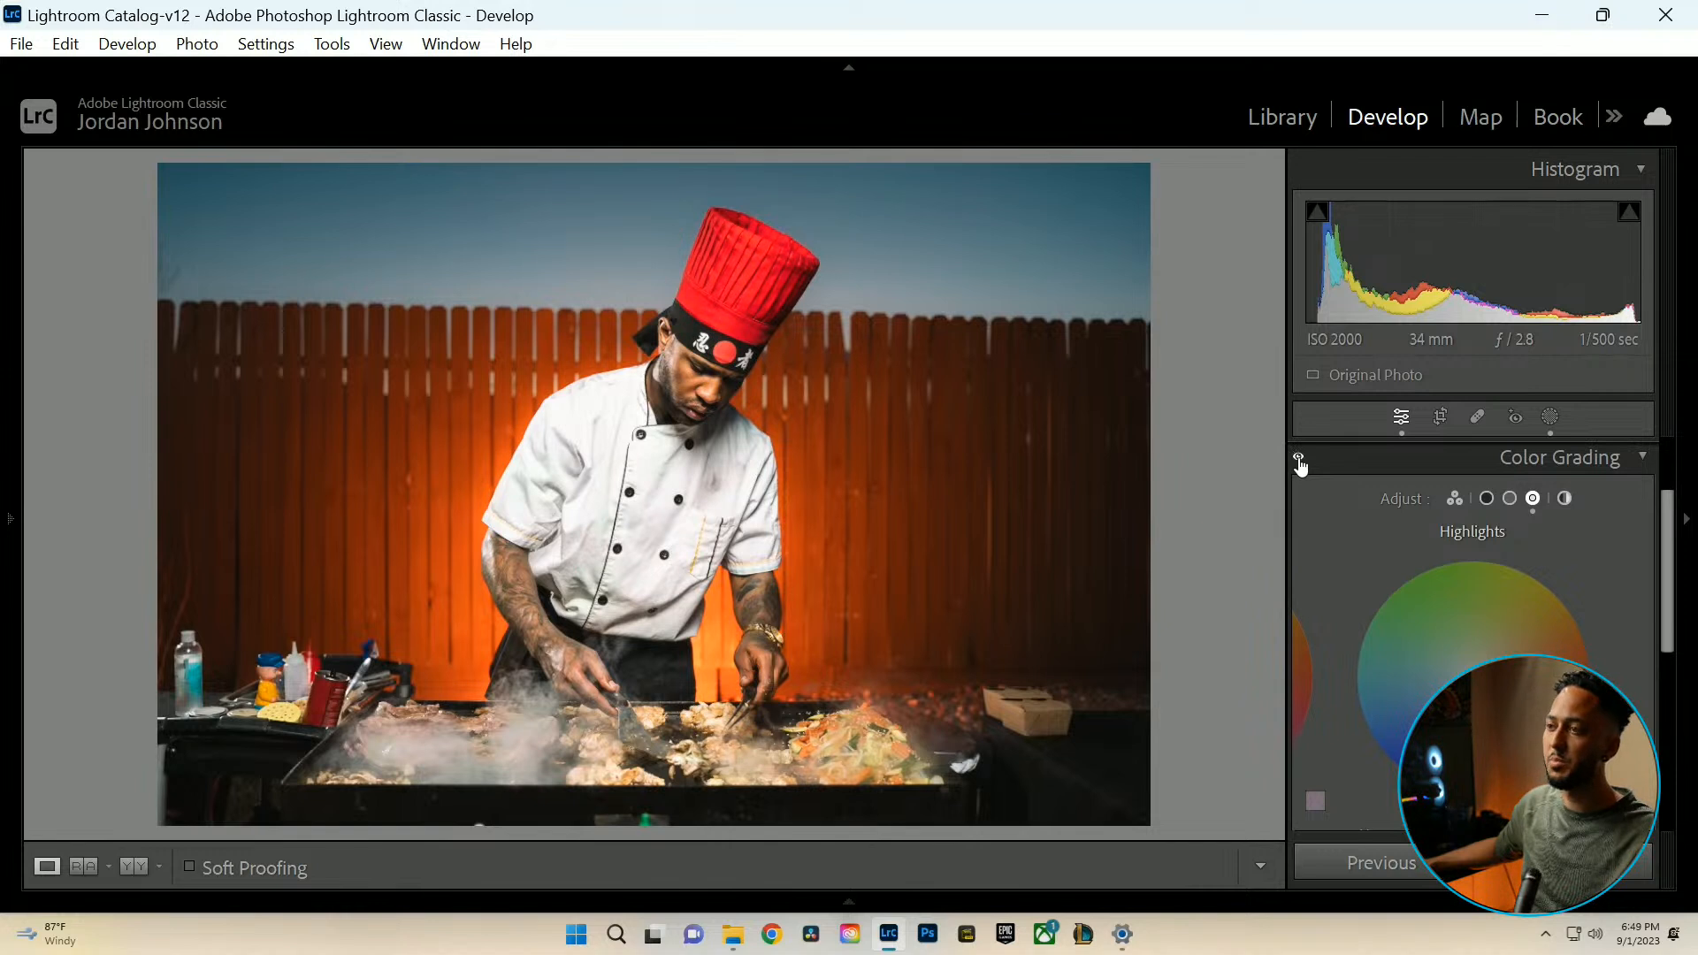
{"action": "left_click", "coordinate": [1298, 459]}
{"action": "scroll", "coordinate": [1475, 601], "scroll_direction": "down", "scroll_amount": 1}
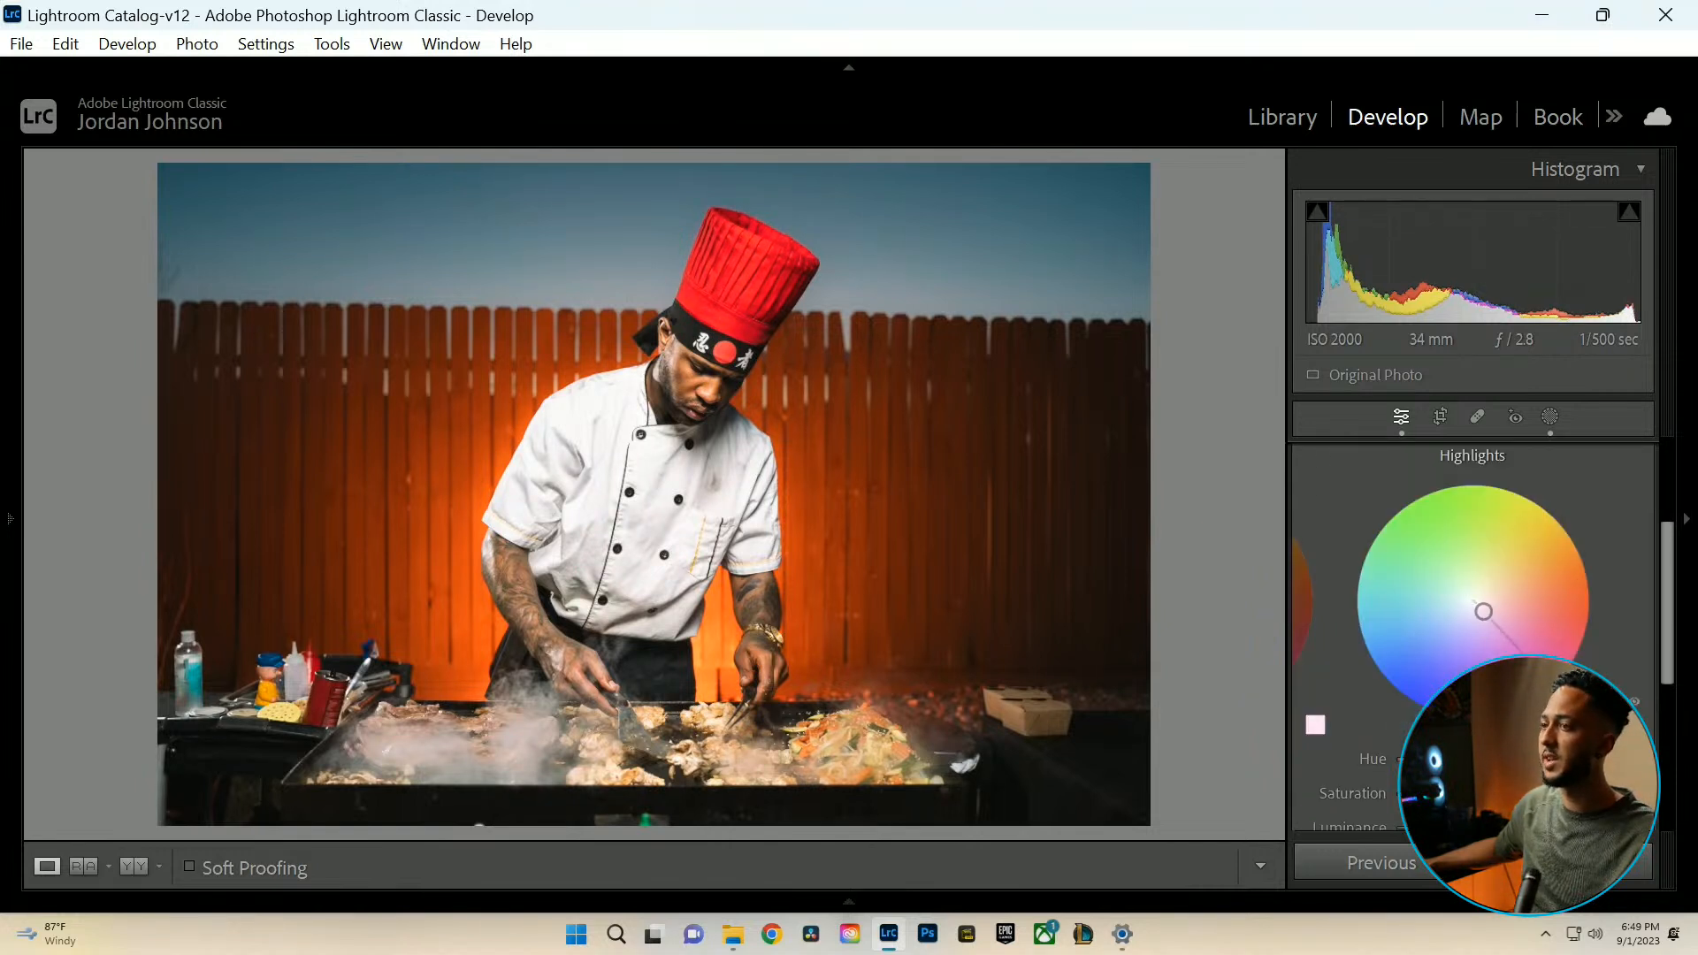
{"action": "mouse_move", "coordinate": [1486, 615]}
{"action": "left_mouse_down"}
{"action": "mouse_move", "coordinate": [1502, 583]}
{"action": "mouse_move", "coordinate": [1489, 600]}
{"action": "left_mouse_up"}
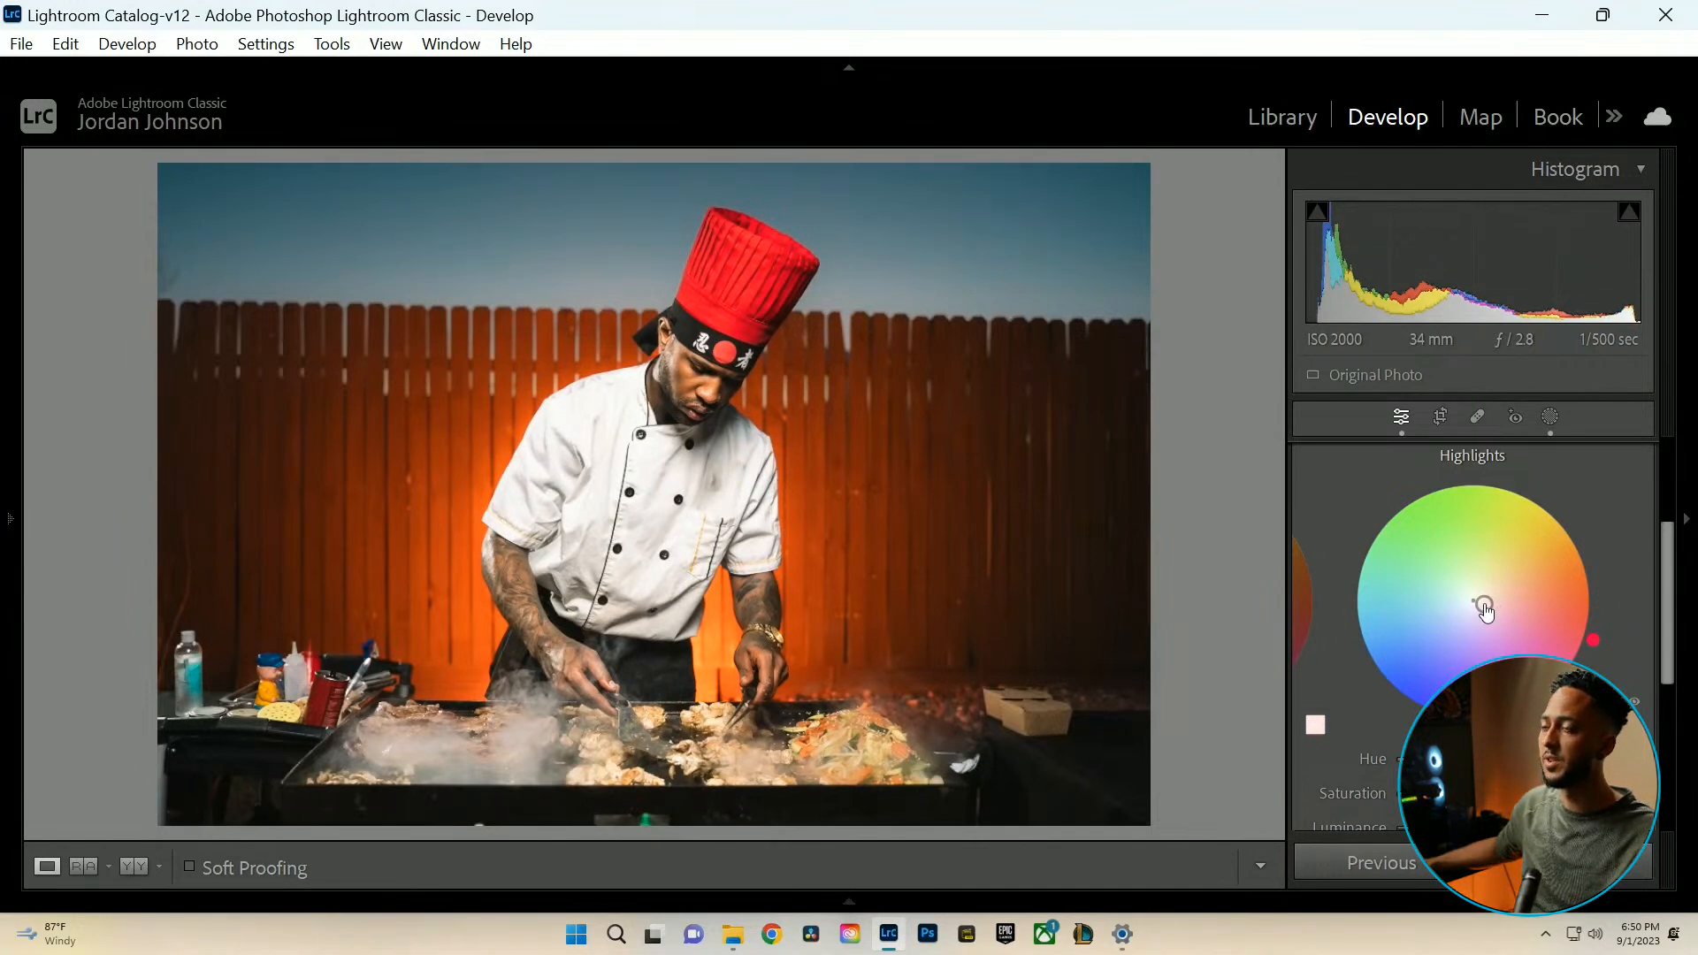
{"action": "scroll", "coordinate": [1300, 481], "scroll_direction": "up", "scroll_amount": 1}
{"action": "left_click", "coordinate": [1299, 460]}
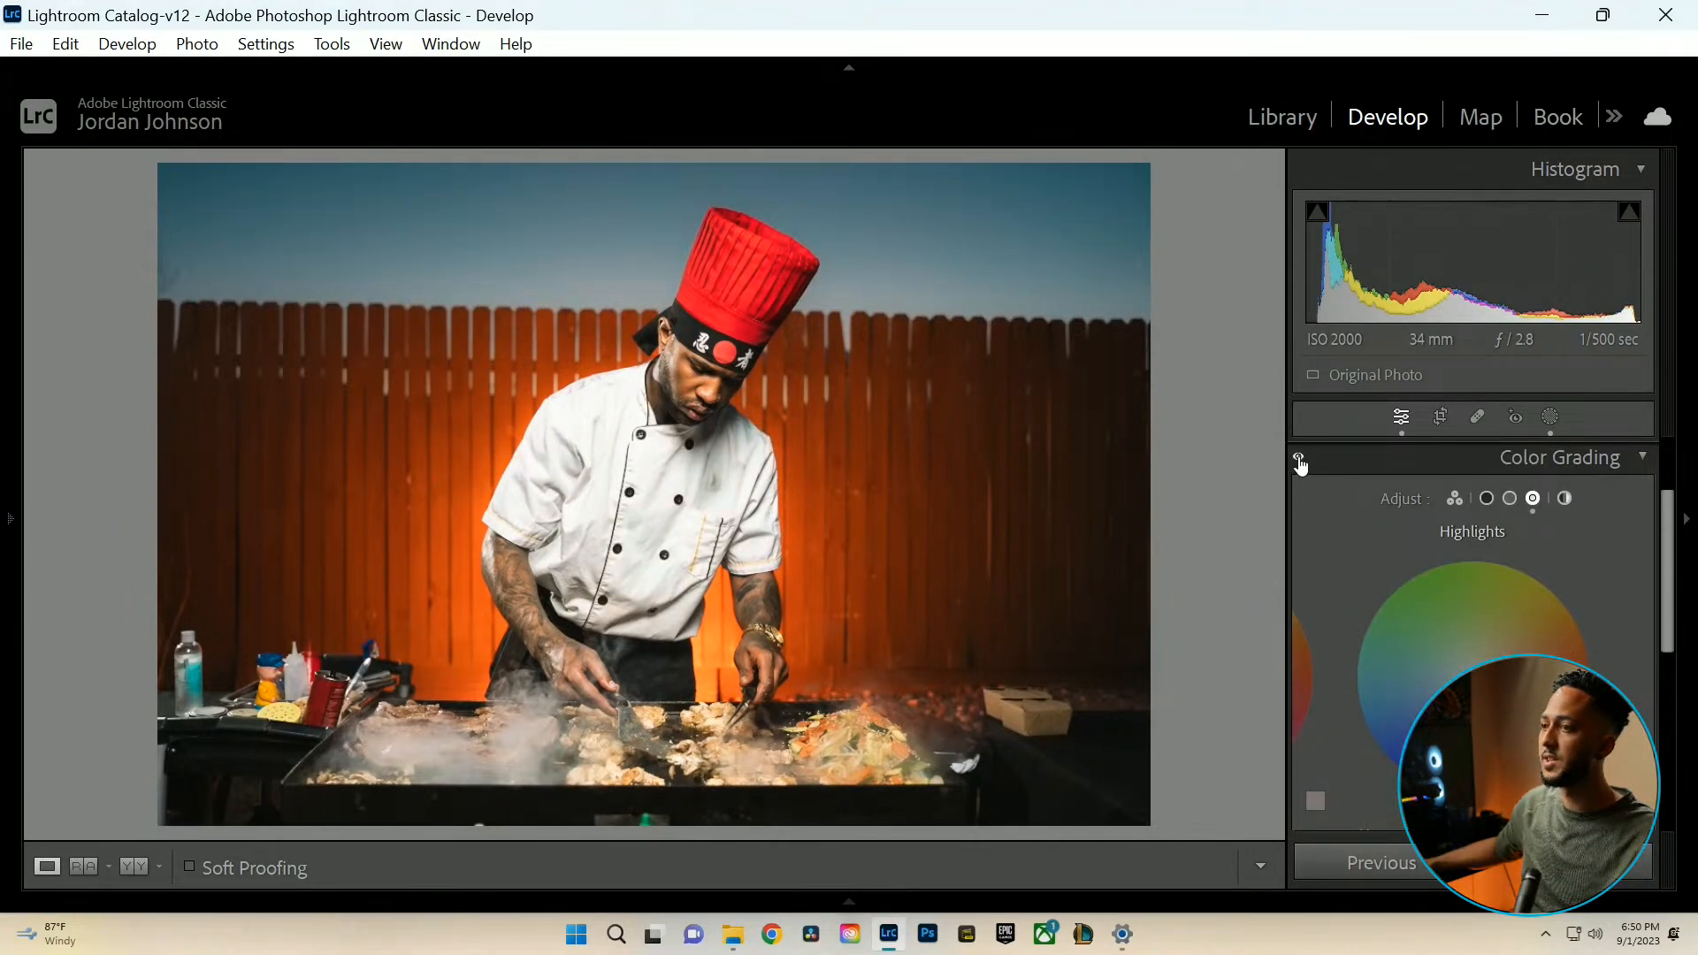
{"action": "key", "text": "f"}
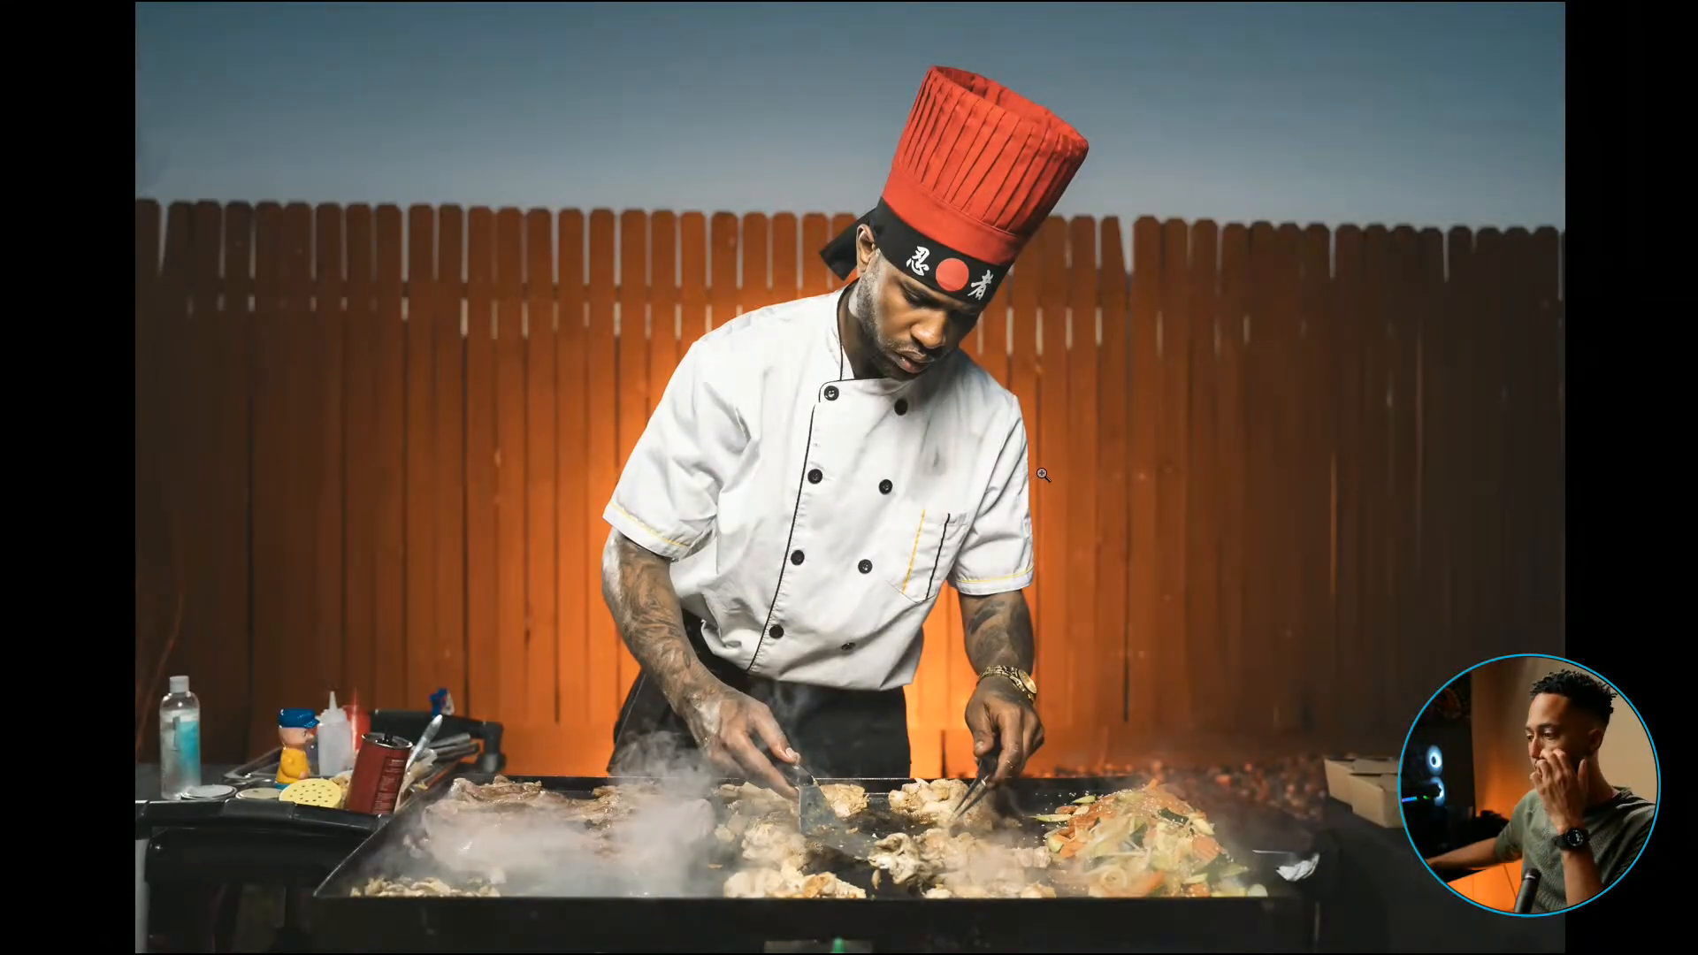
{"action": "key", "text": "f"}
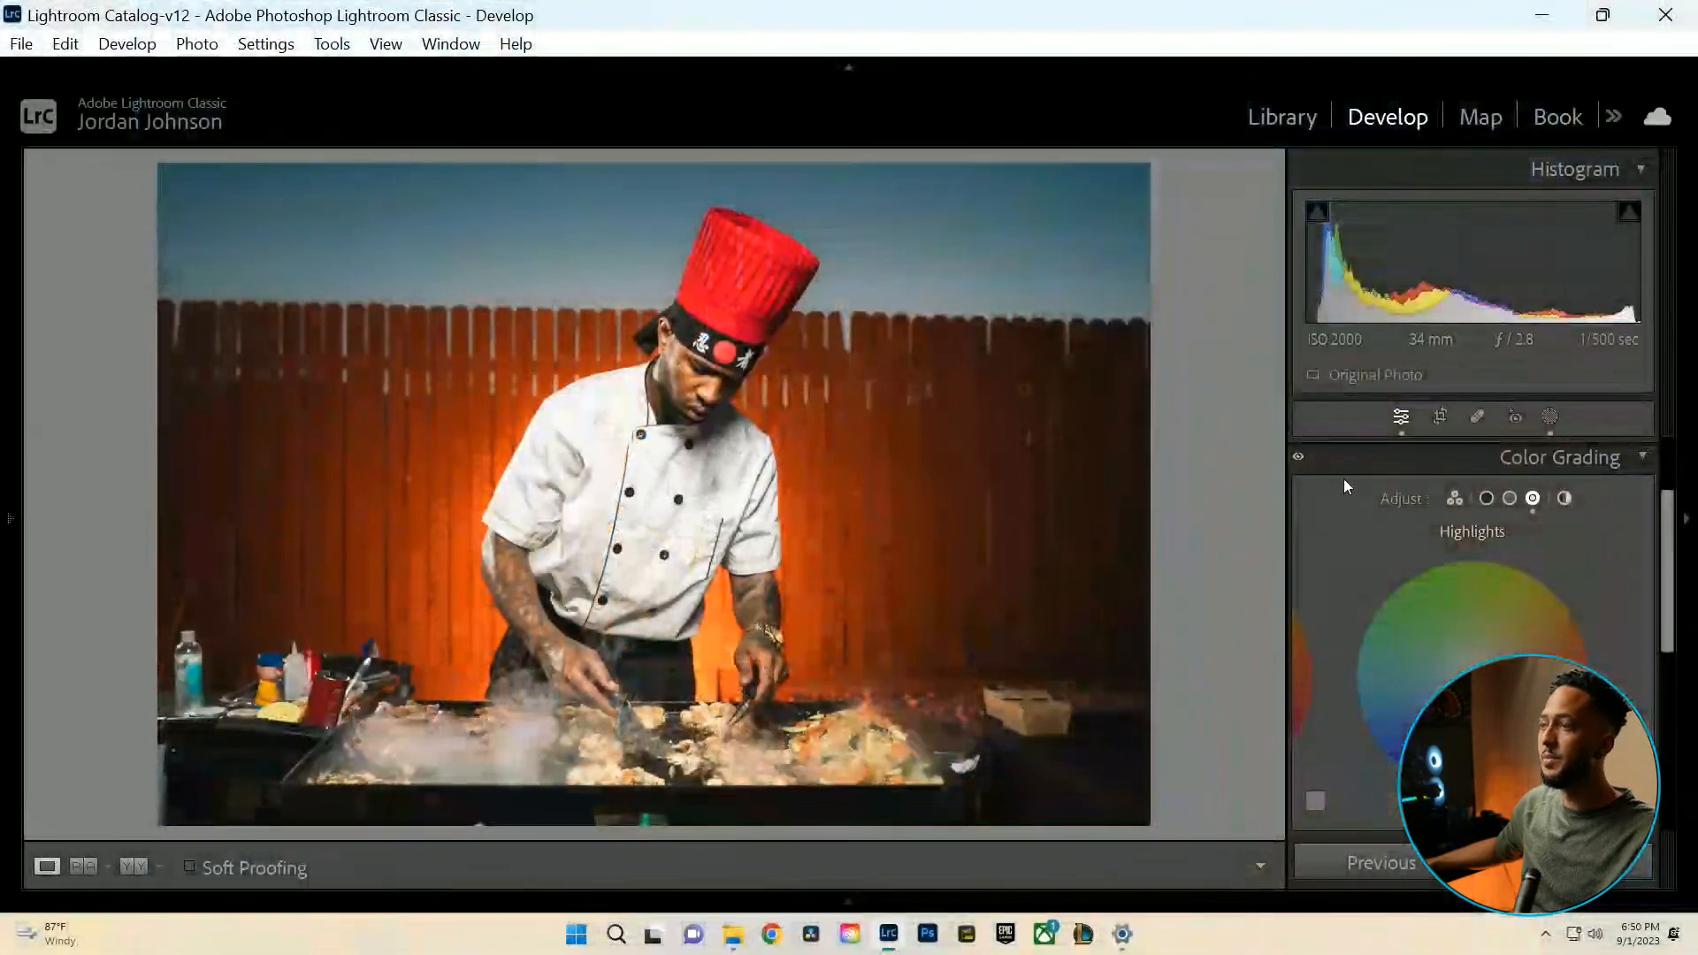
{"action": "left_click", "coordinate": [1643, 455]}
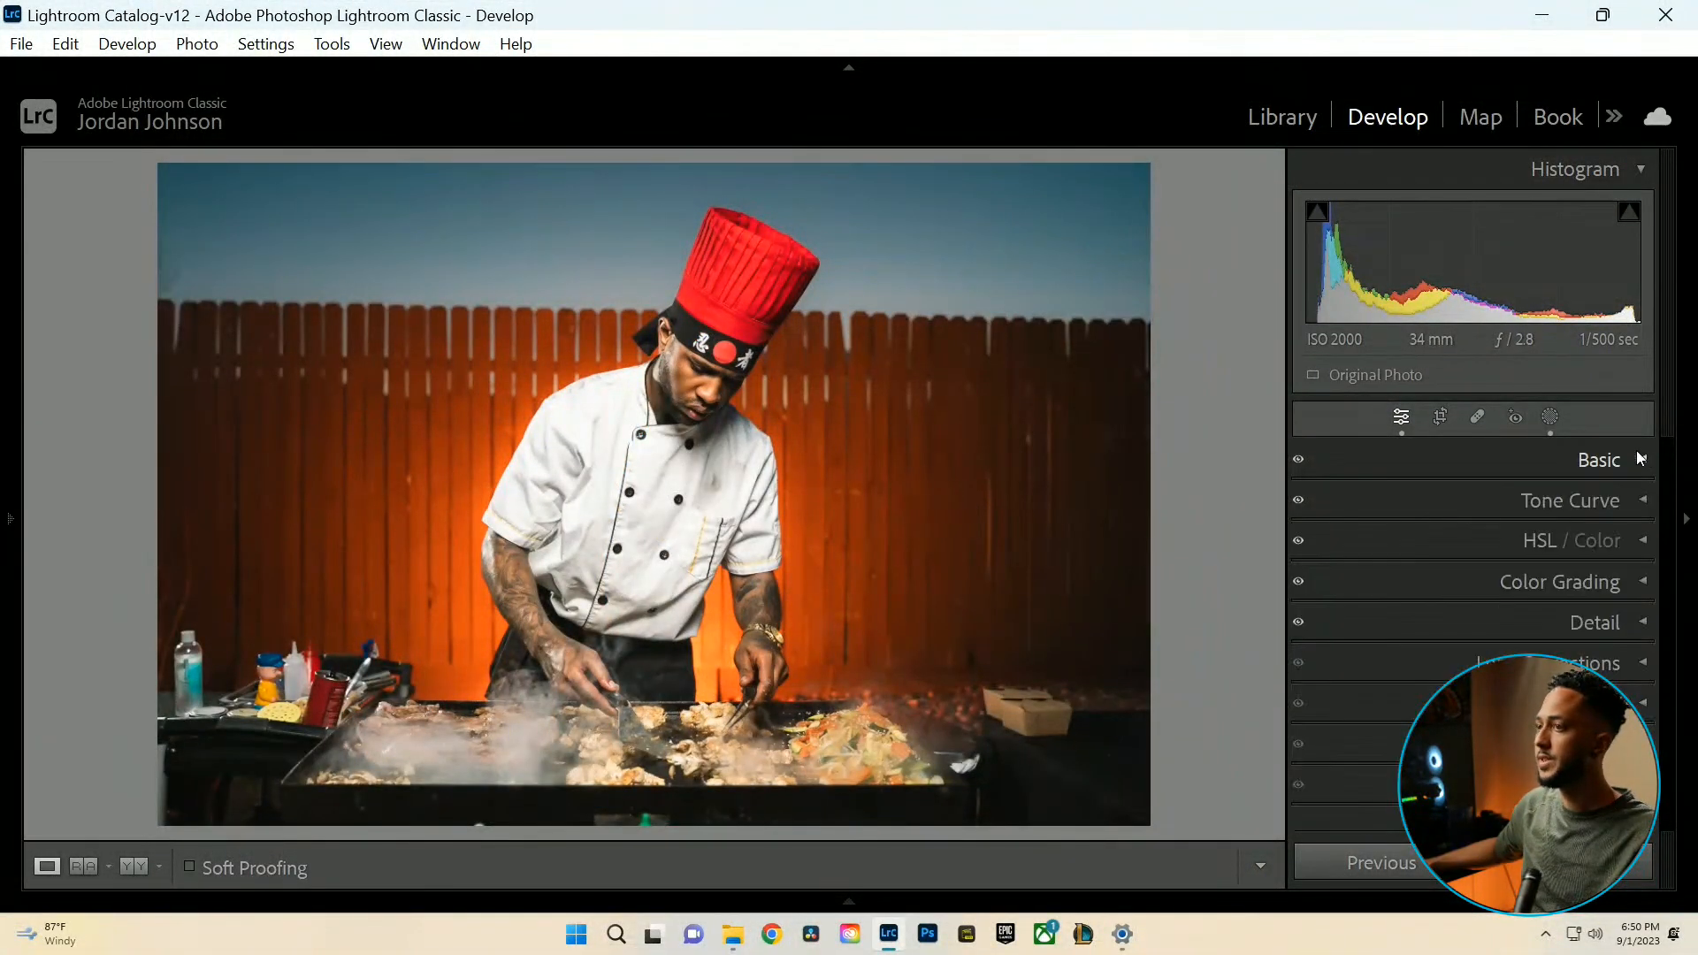
Shift the red chef hat's hue with the HSL targeted adjustment to Red -12 and Orange -5, comparing with and without HSL.
{"action": "left_click", "coordinate": [1637, 541]}
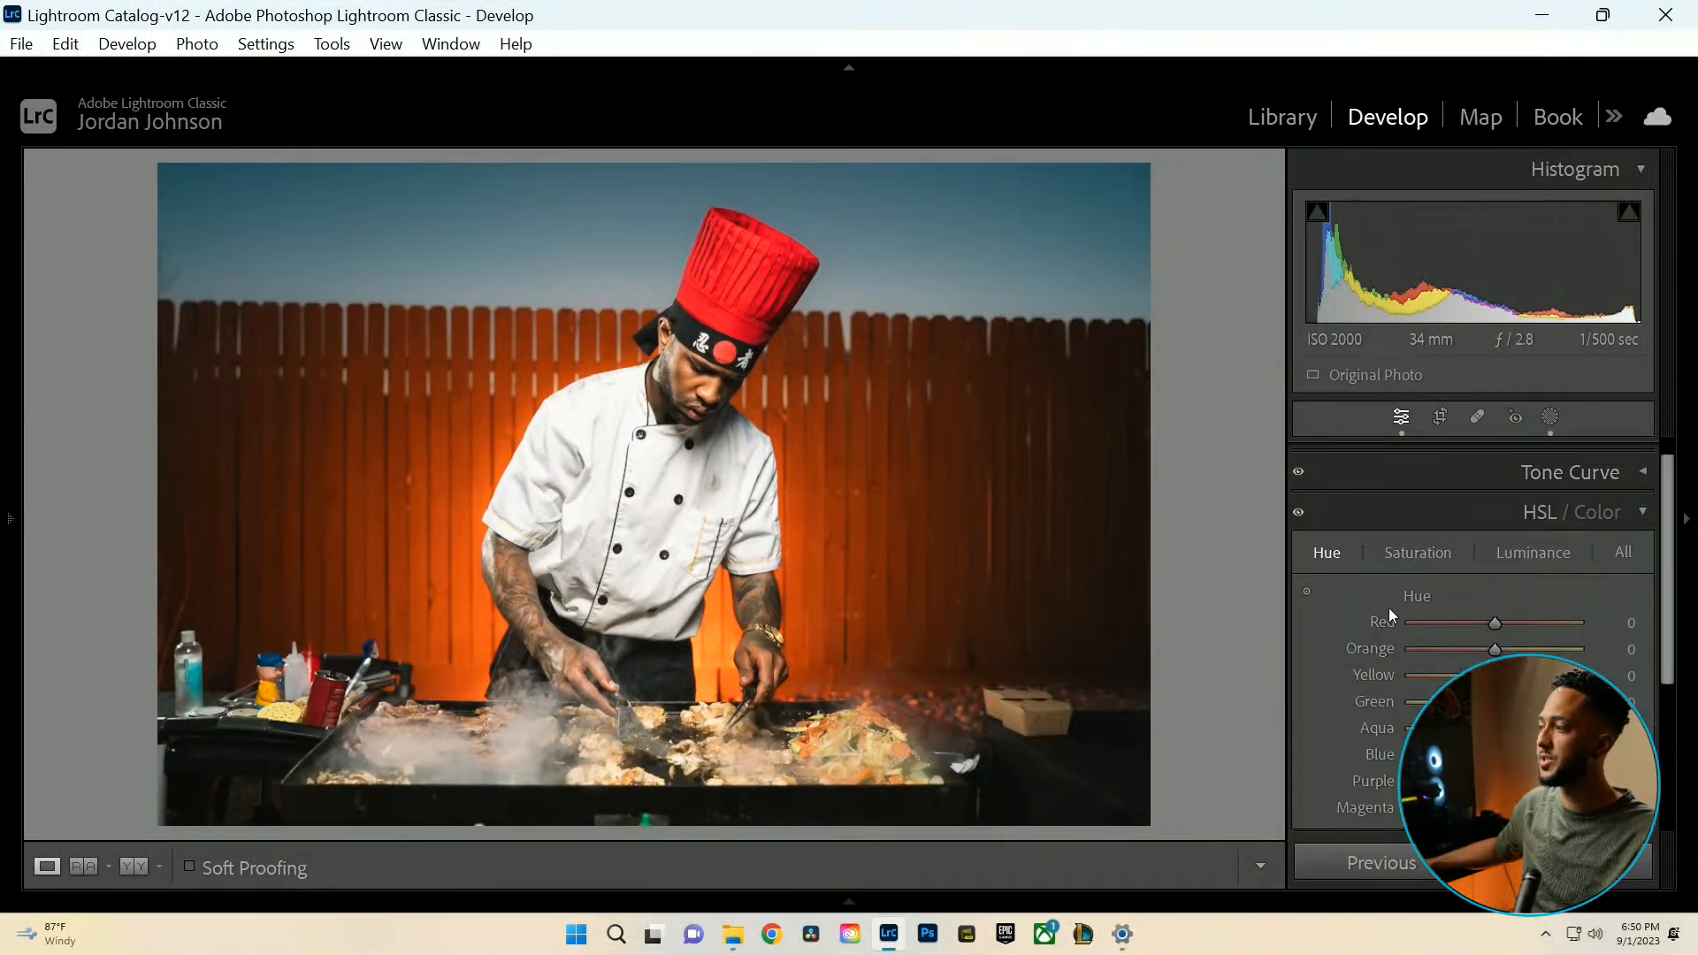
{"action": "left_click", "coordinate": [1307, 590]}
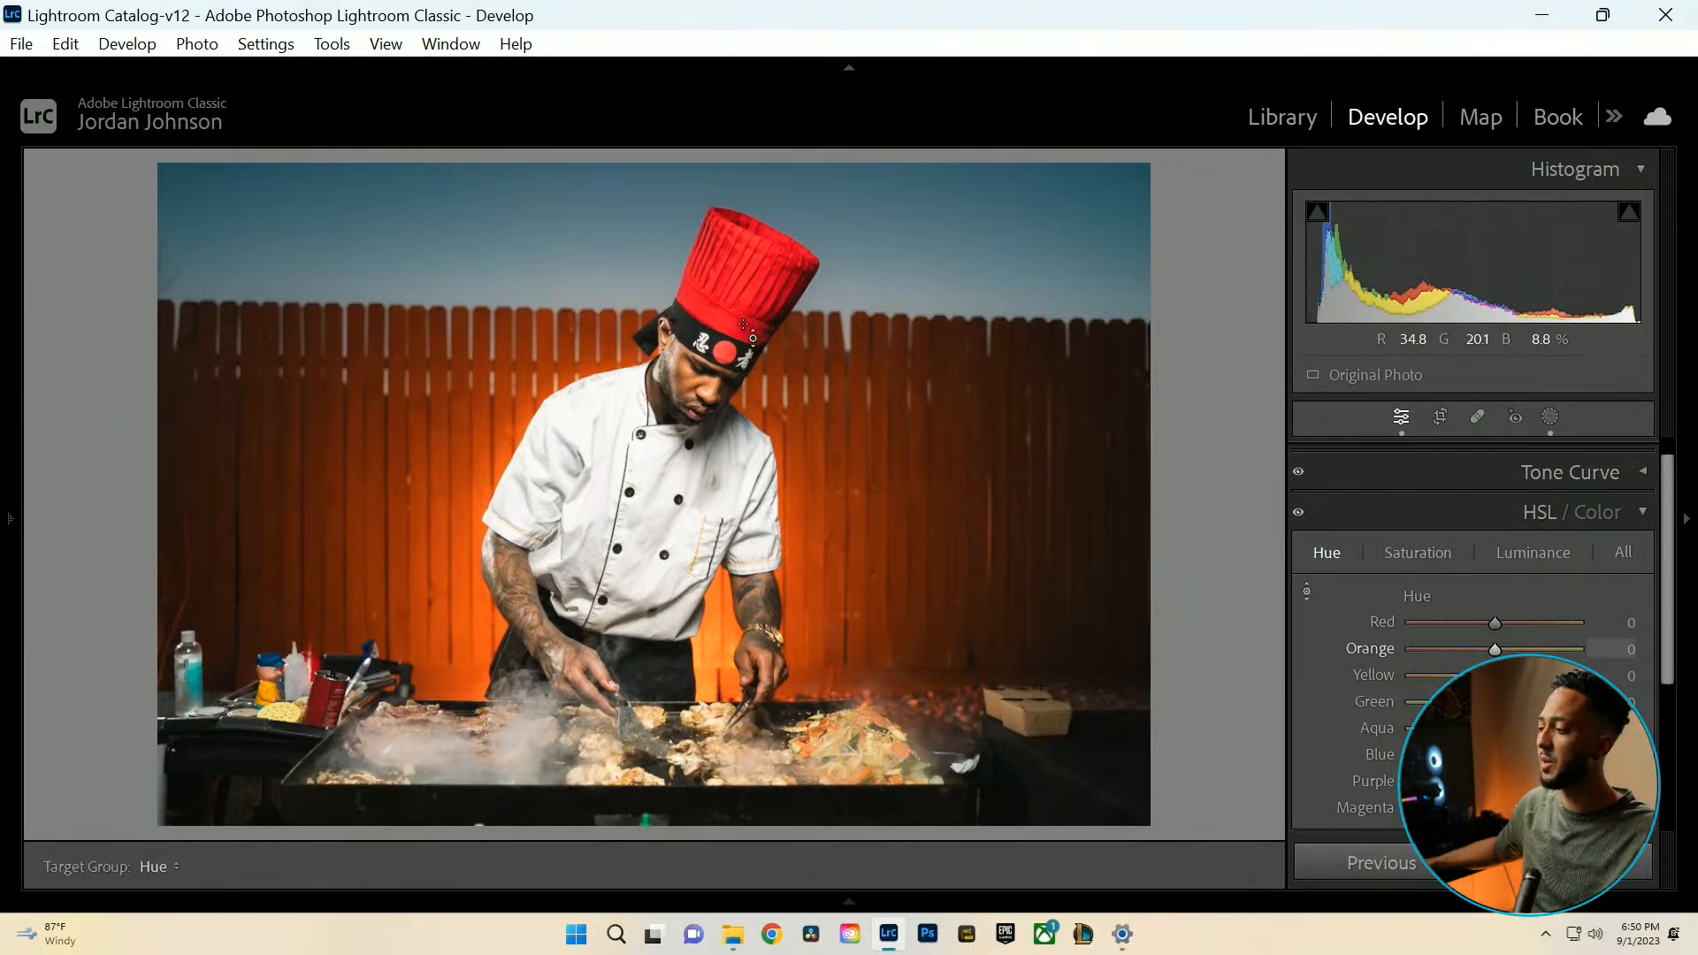
{"action": "left_click_drag", "start_coordinate": [730, 310], "coordinate": [730, 327]}
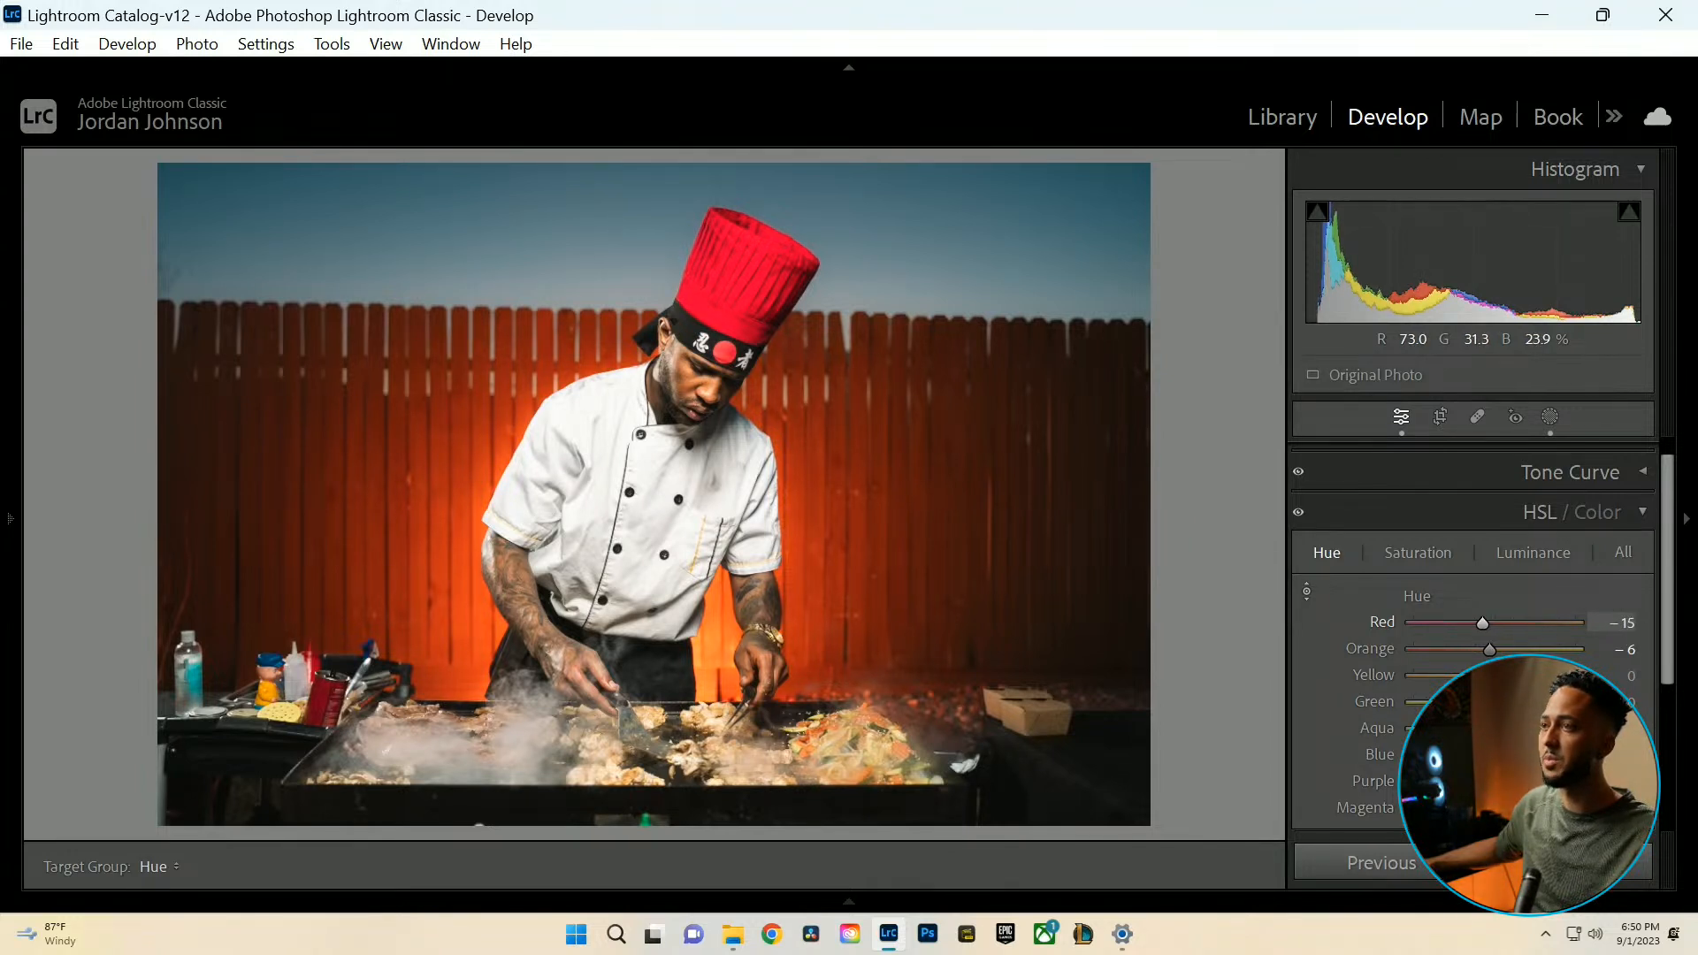
{"action": "left_click", "coordinate": [1297, 513]}
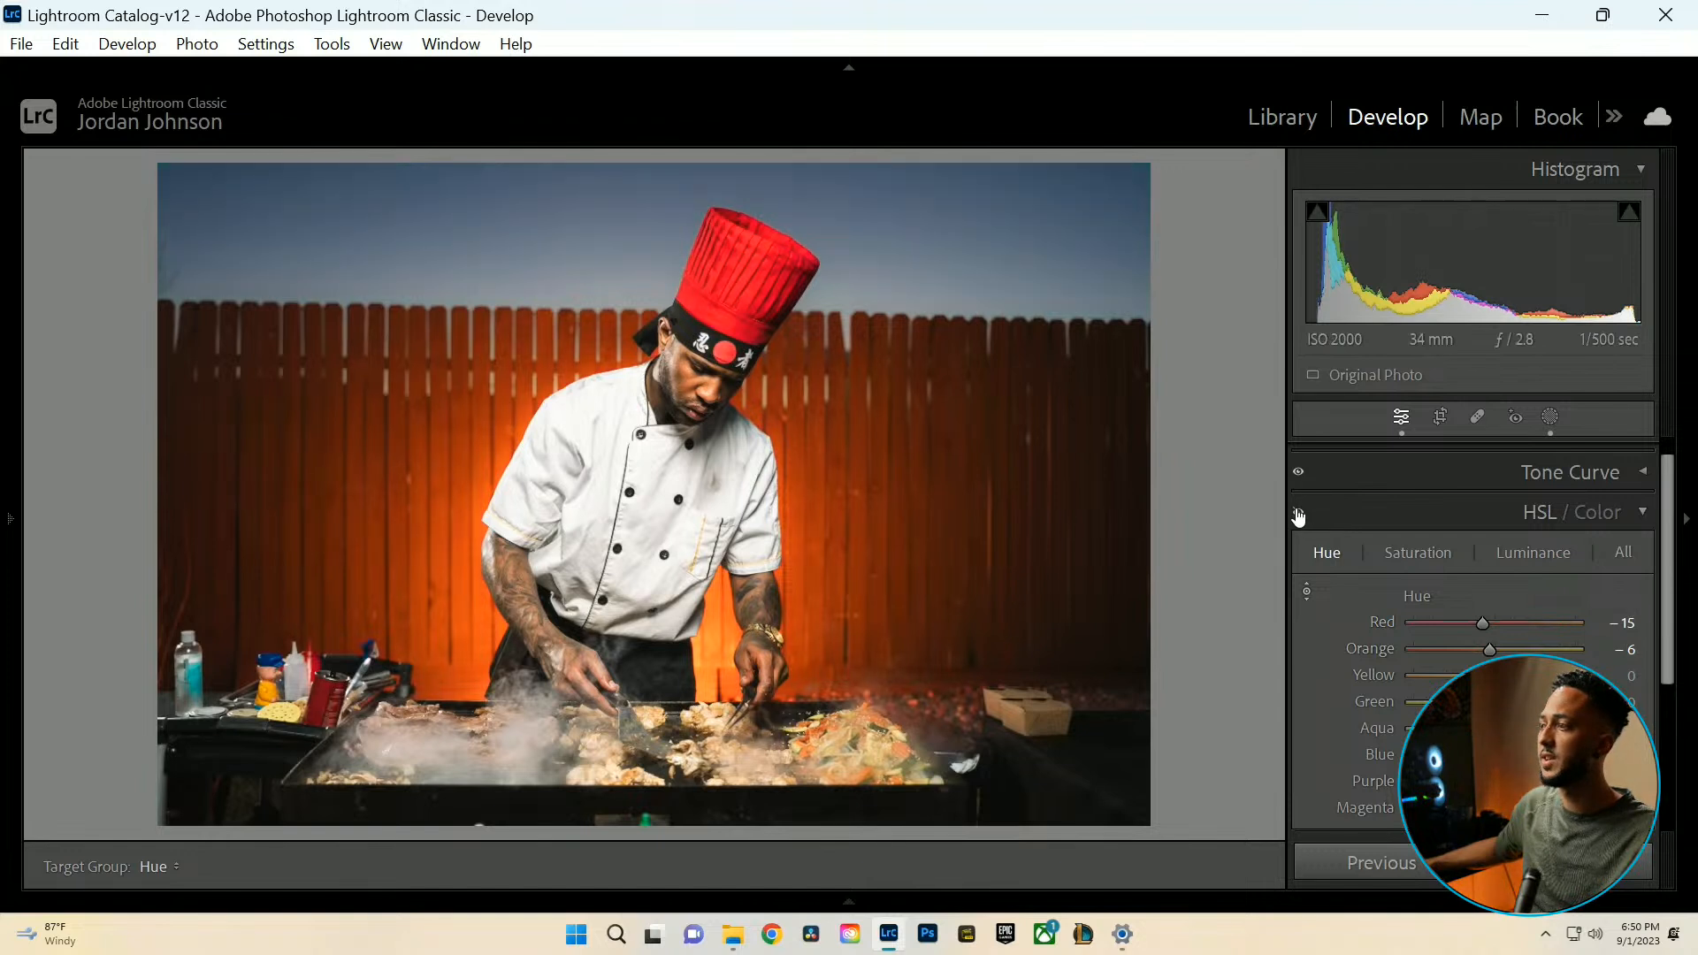
{"action": "left_click", "coordinate": [1298, 515]}
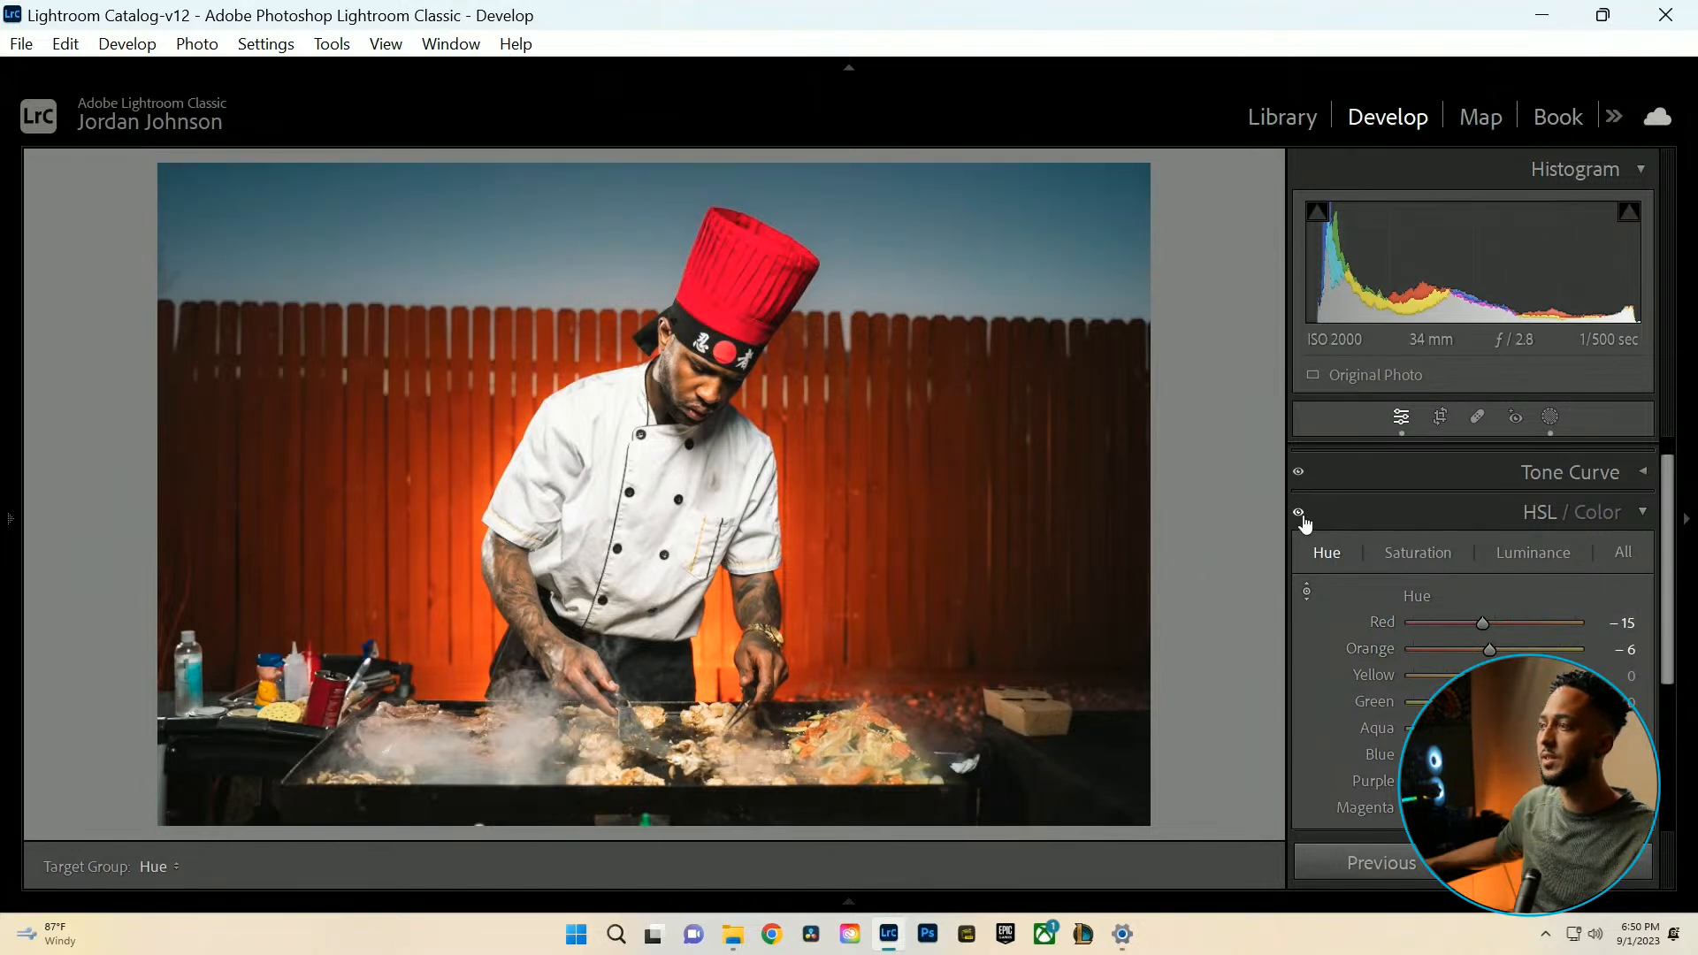
{"action": "left_click", "coordinate": [1298, 514]}
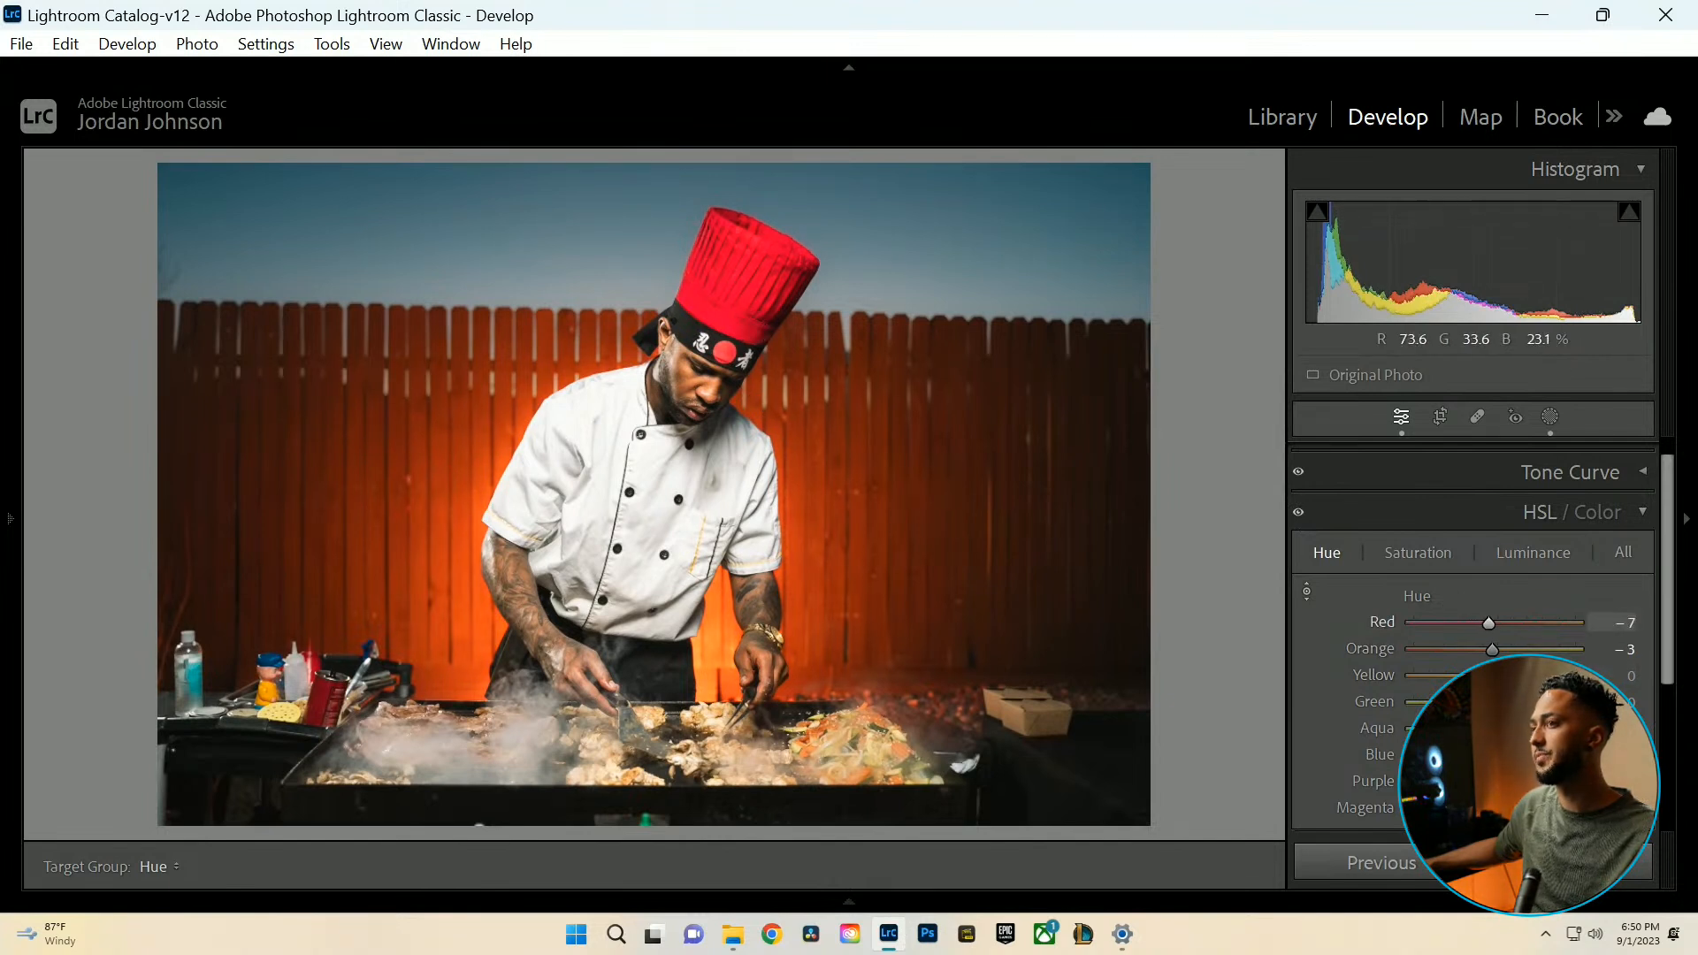
{"action": "left_click_drag", "start_coordinate": [747, 285], "coordinate": [745, 242]}
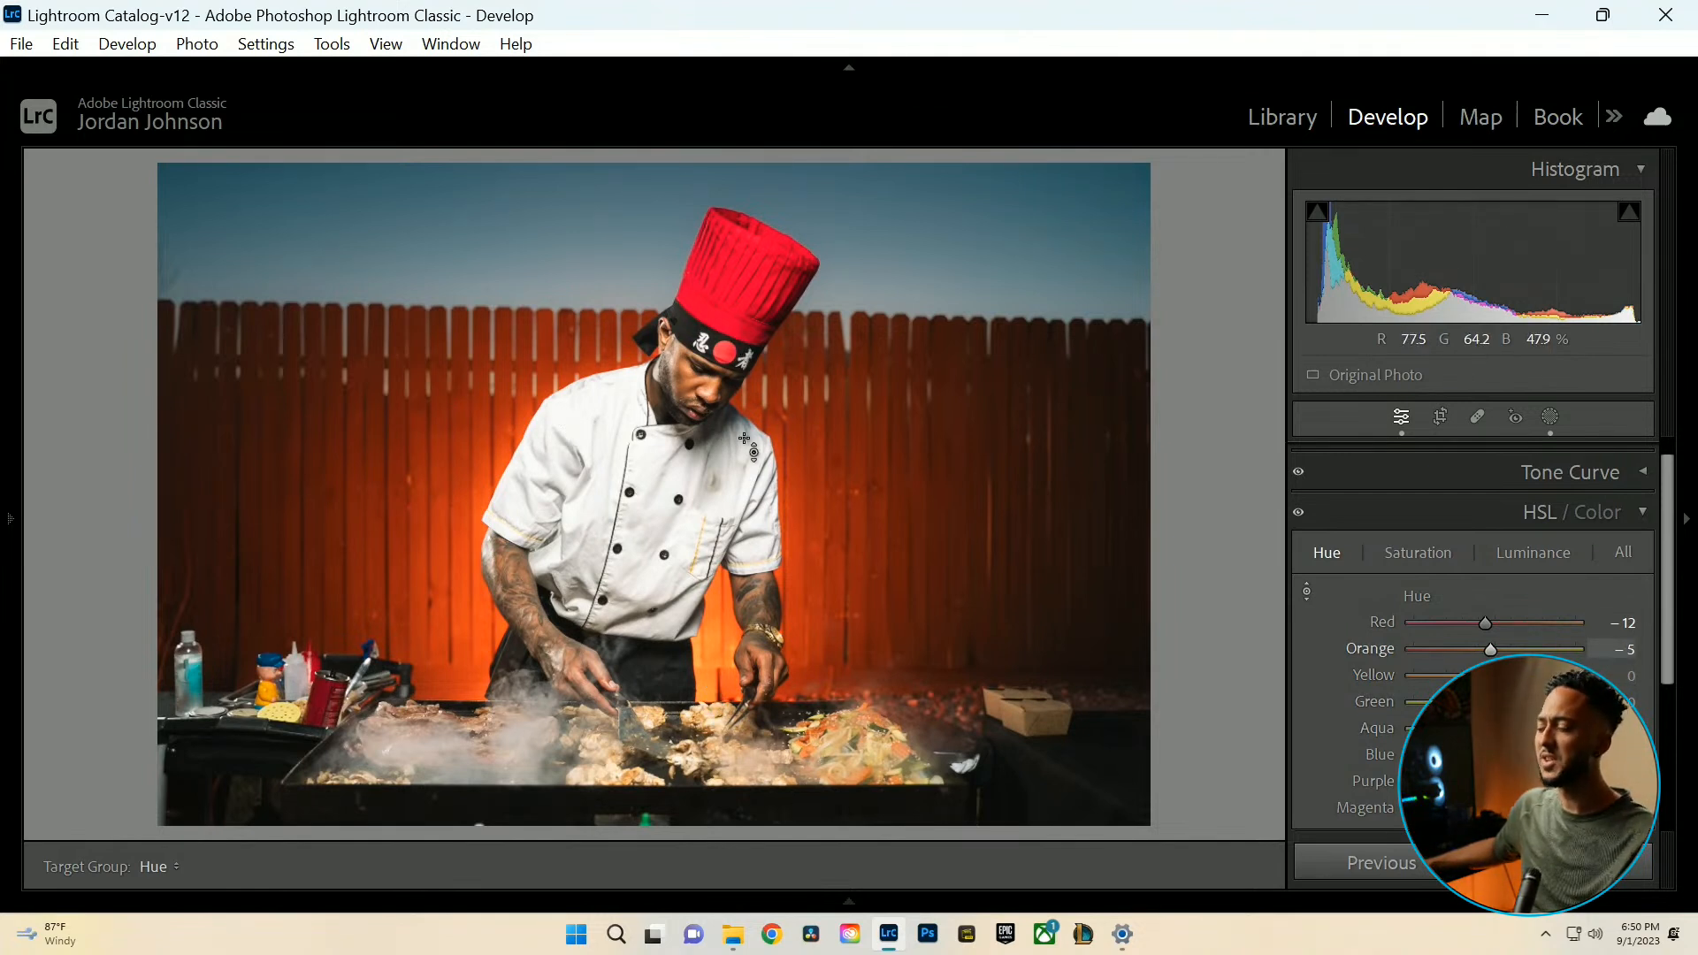
{"action": "left_click", "coordinate": [1648, 508]}
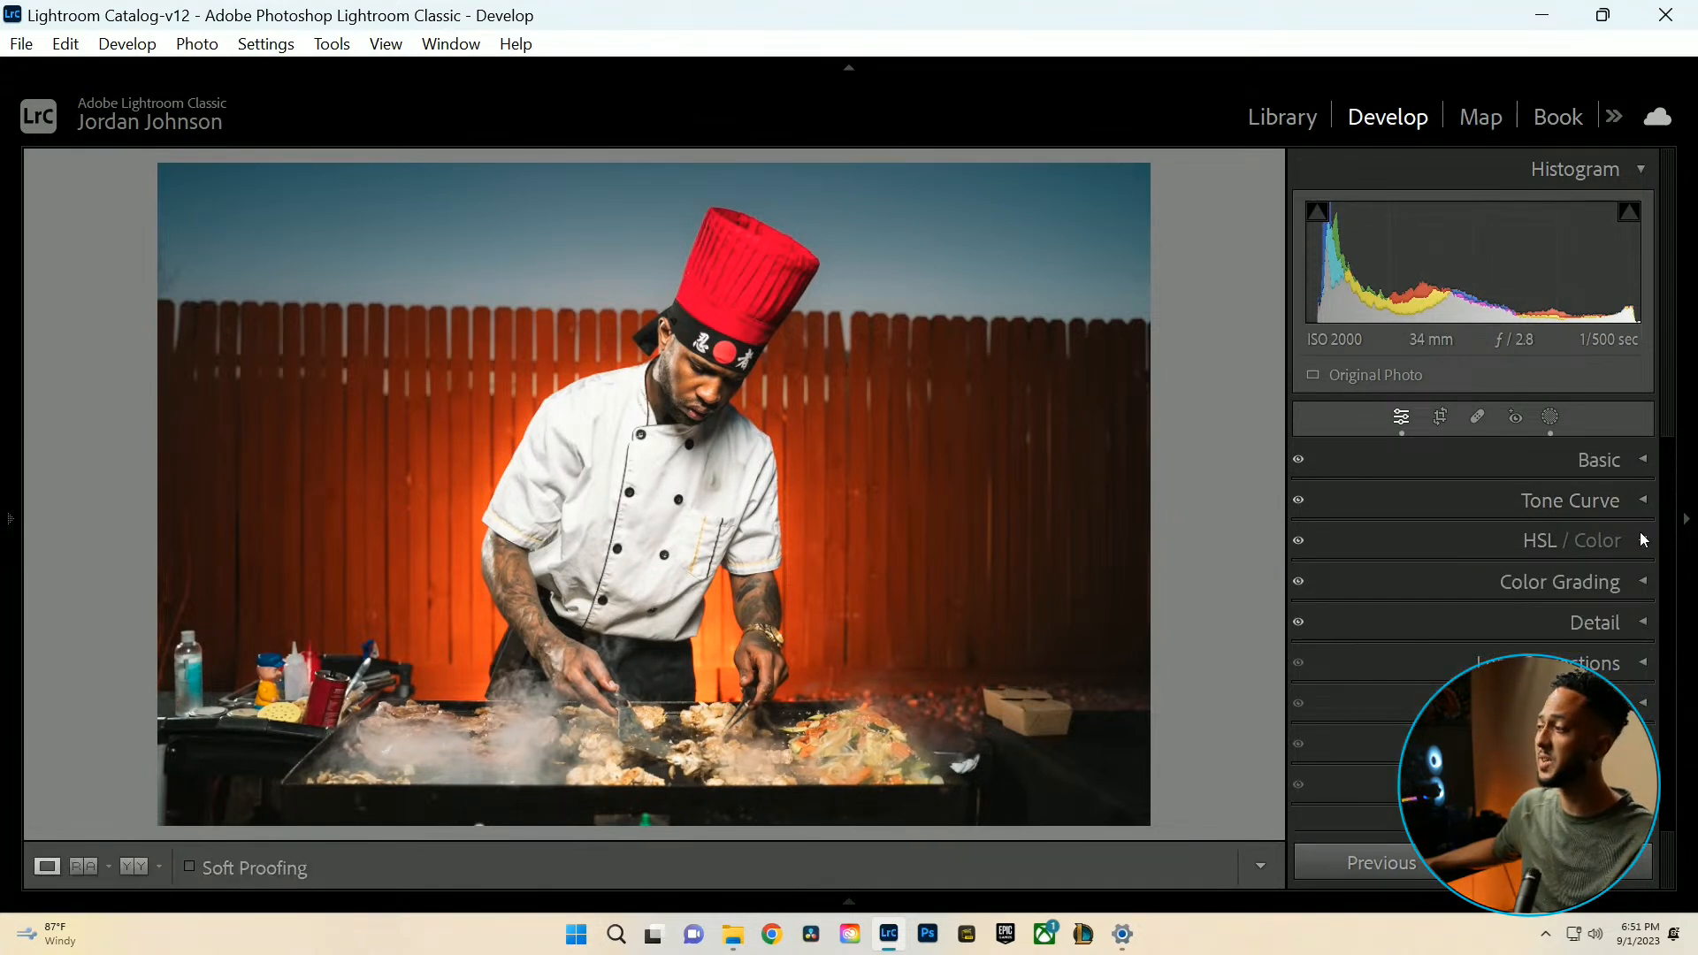
{"action": "left_click", "coordinate": [1648, 502]}
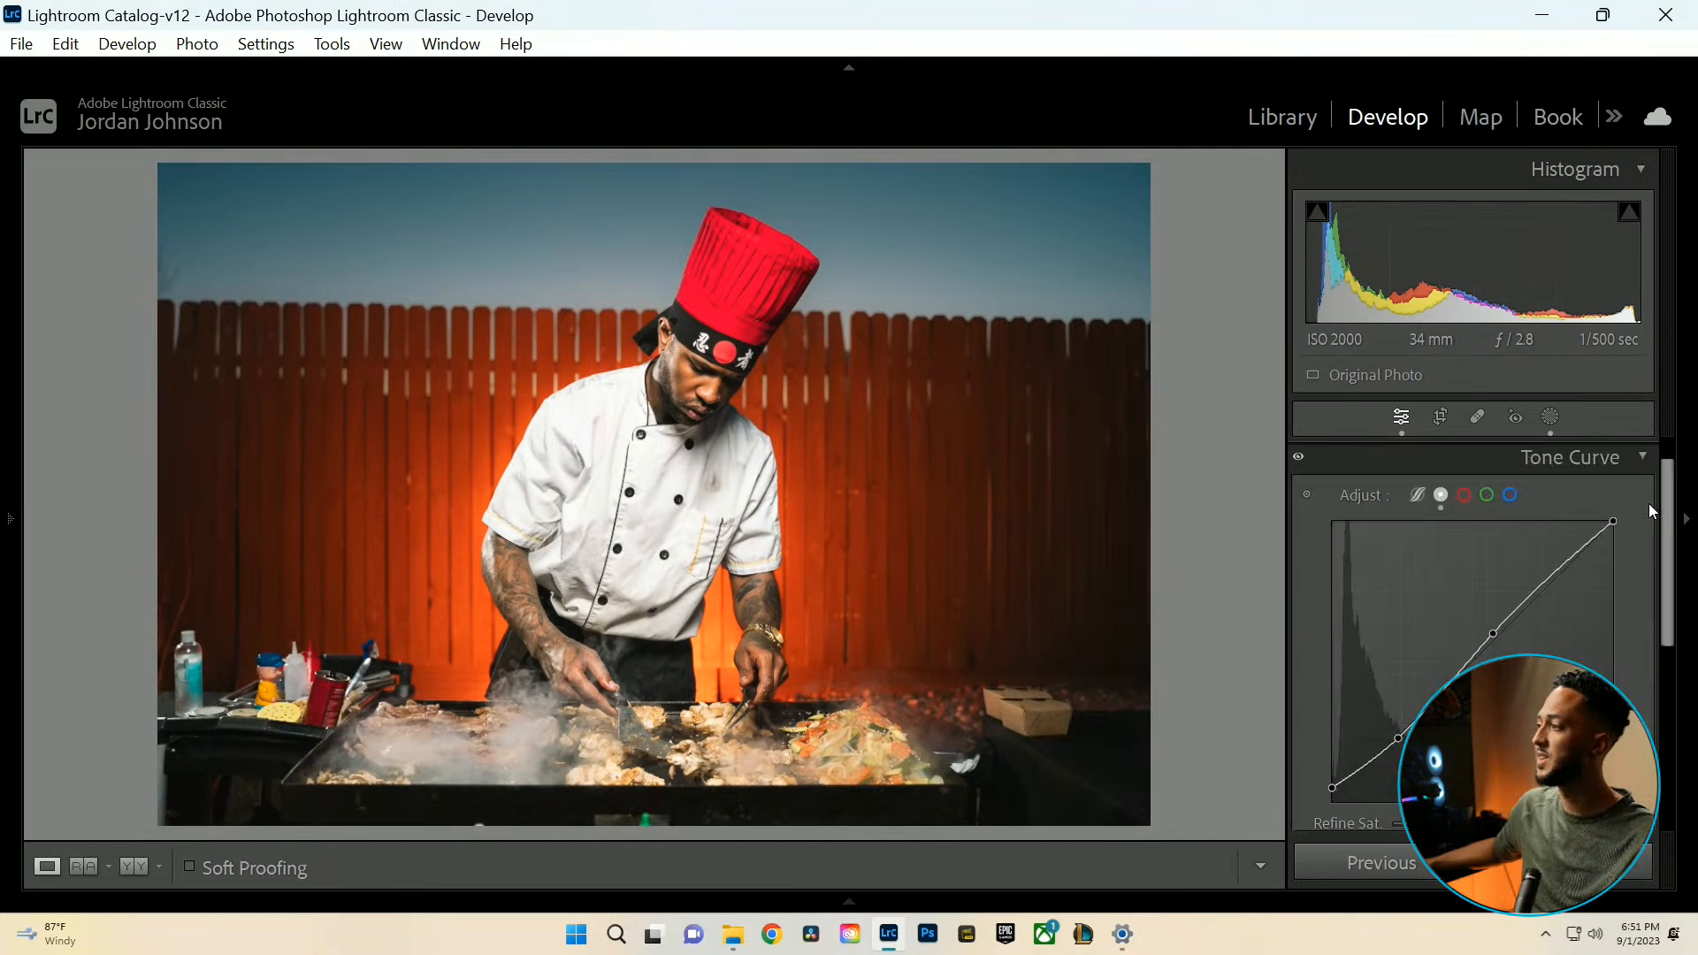
{"action": "left_click", "coordinate": [1643, 454]}
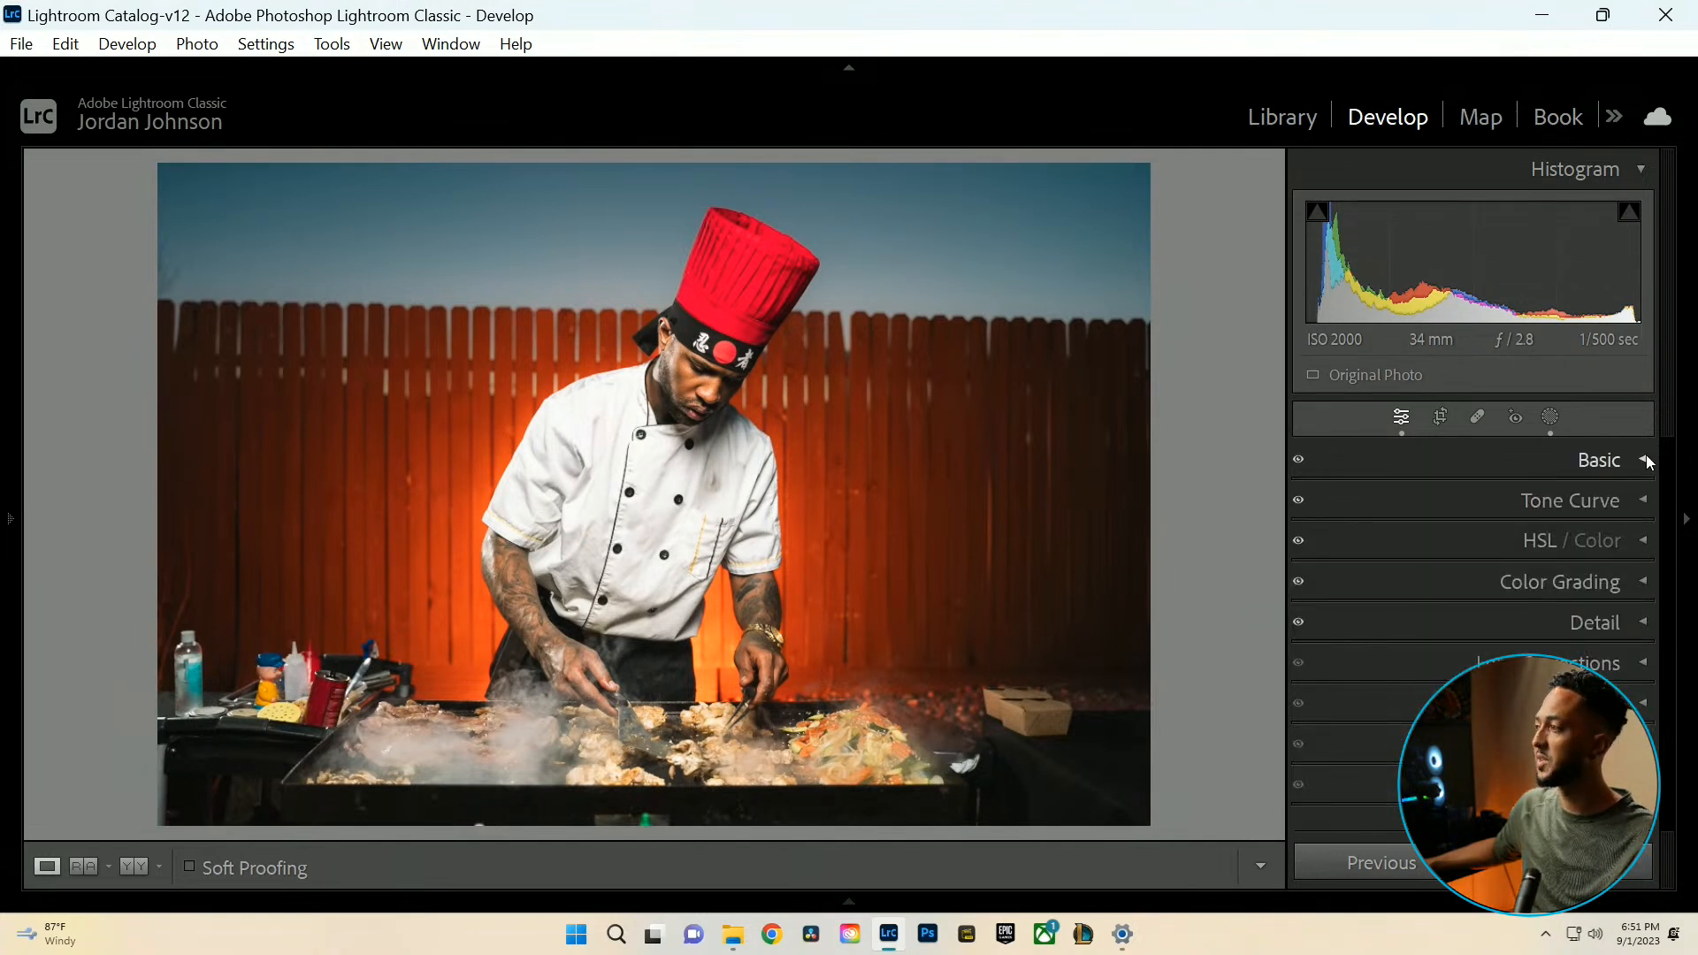
{"action": "left_click", "coordinate": [1548, 415]}
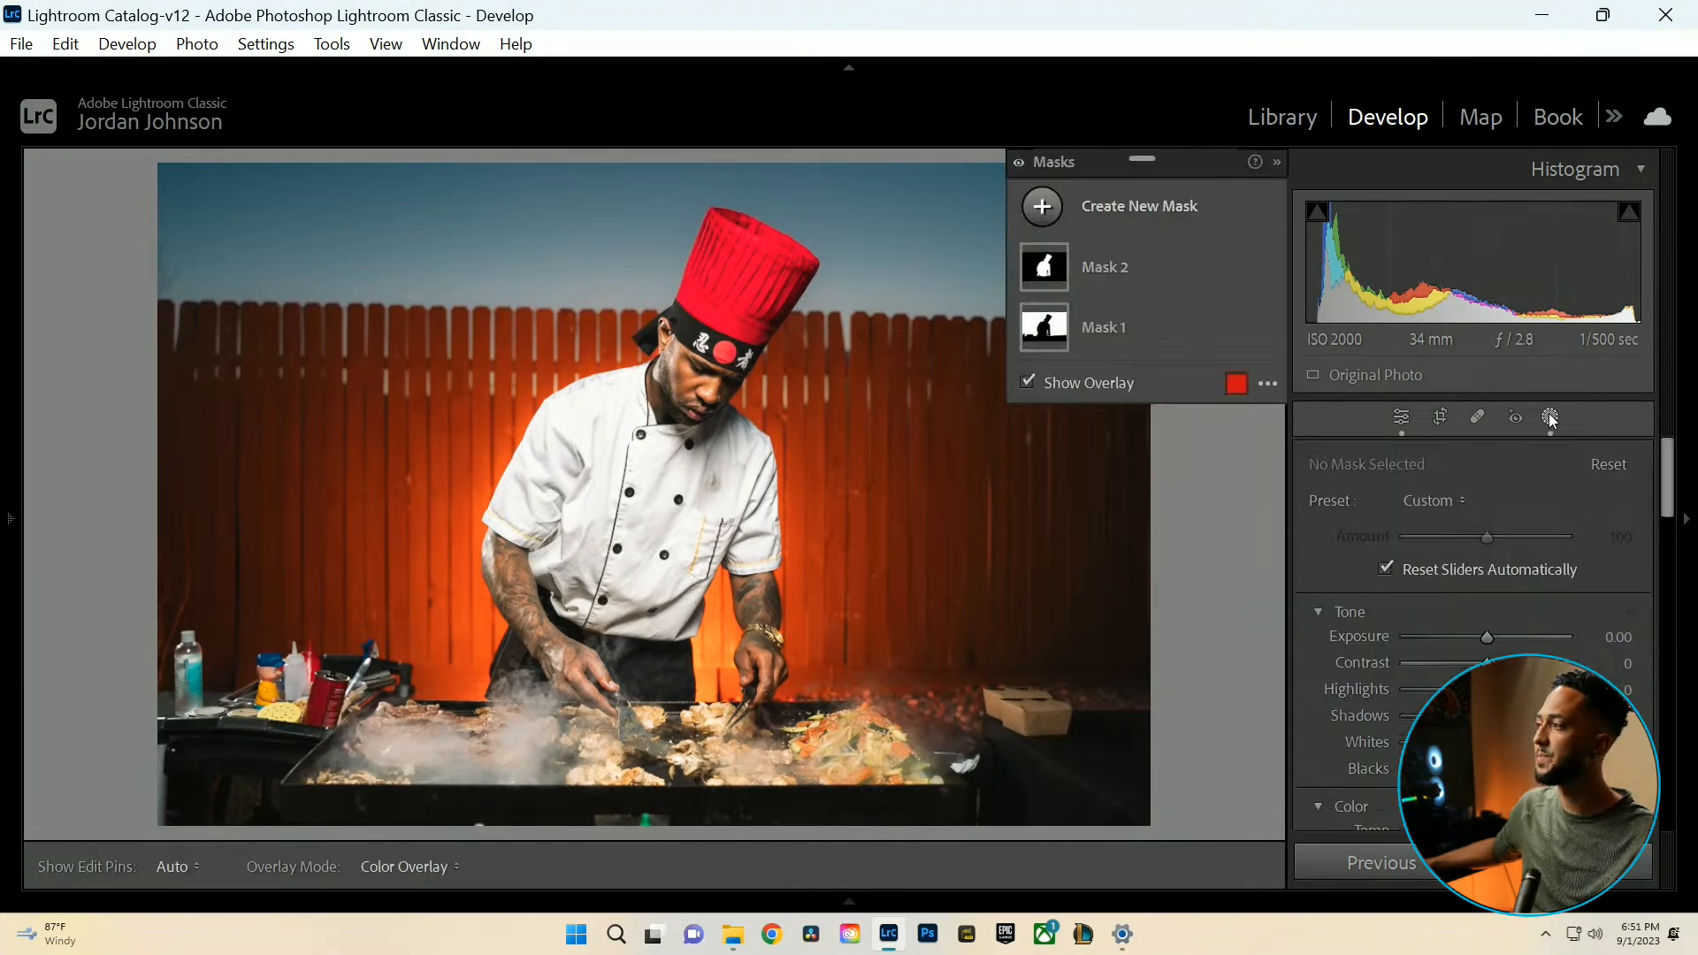
{"action": "left_click", "coordinate": [1549, 416]}
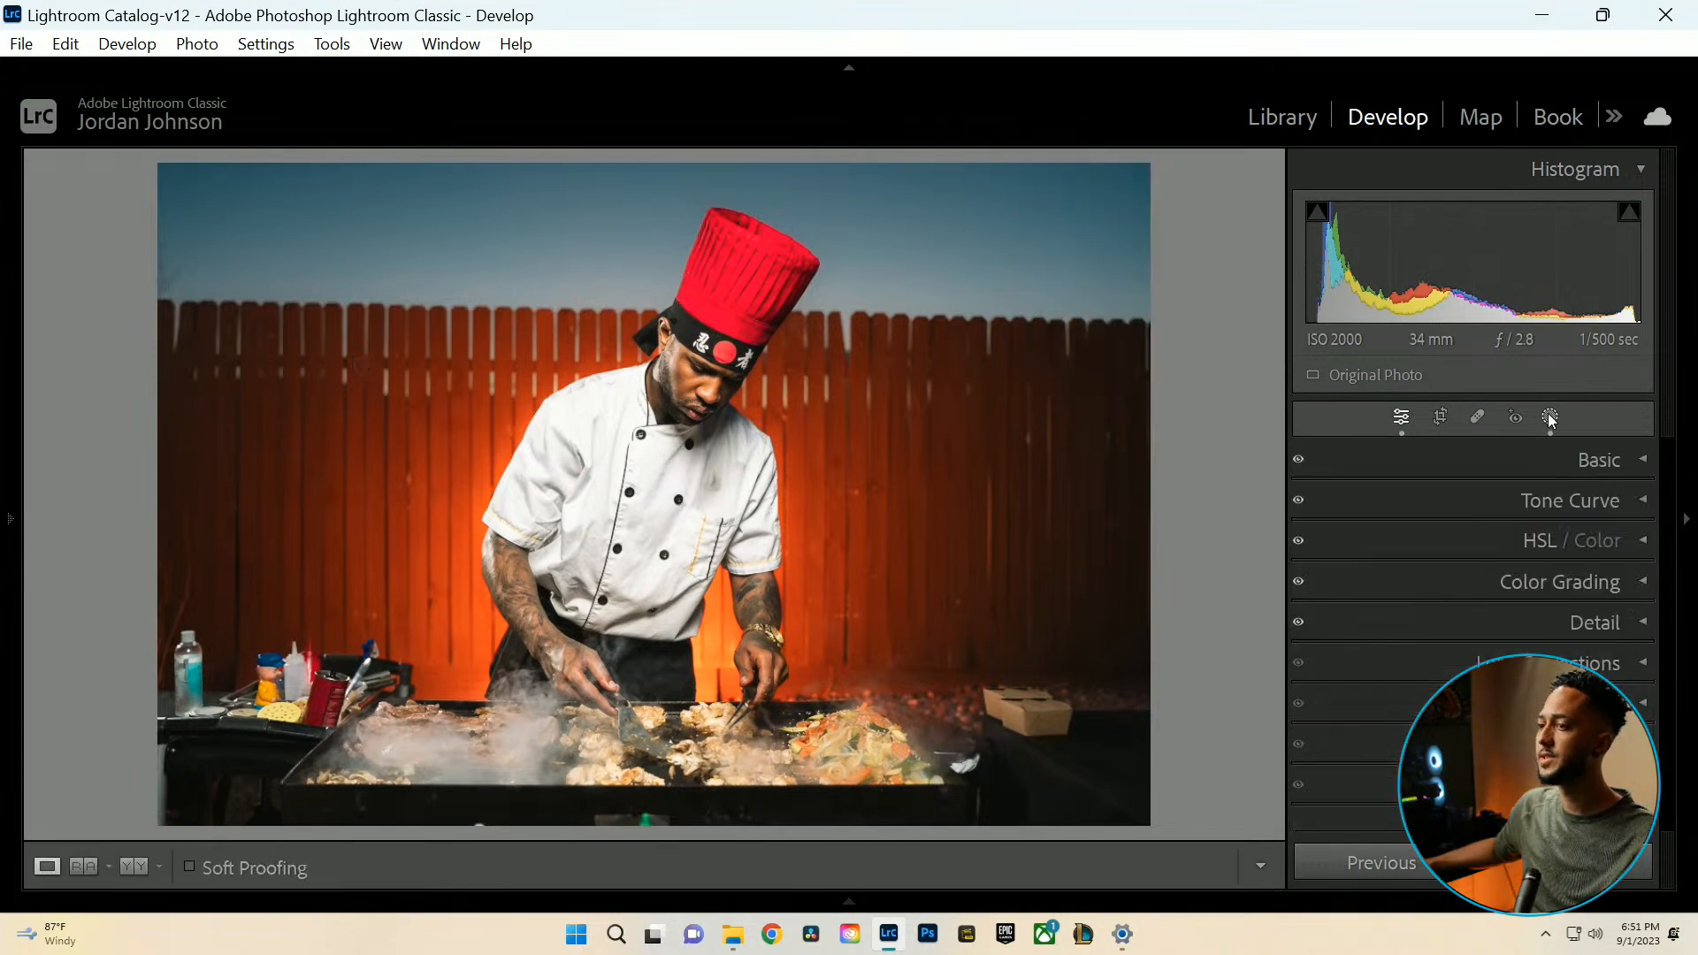
Enable profile corrections and chromatic aberration removal in Lens Corrections, and compare the photo with and without them.
{"action": "left_click", "coordinate": [1642, 659]}
{"action": "left_click", "coordinate": [1314, 563]}
{"action": "left_click", "coordinate": [1313, 540]}
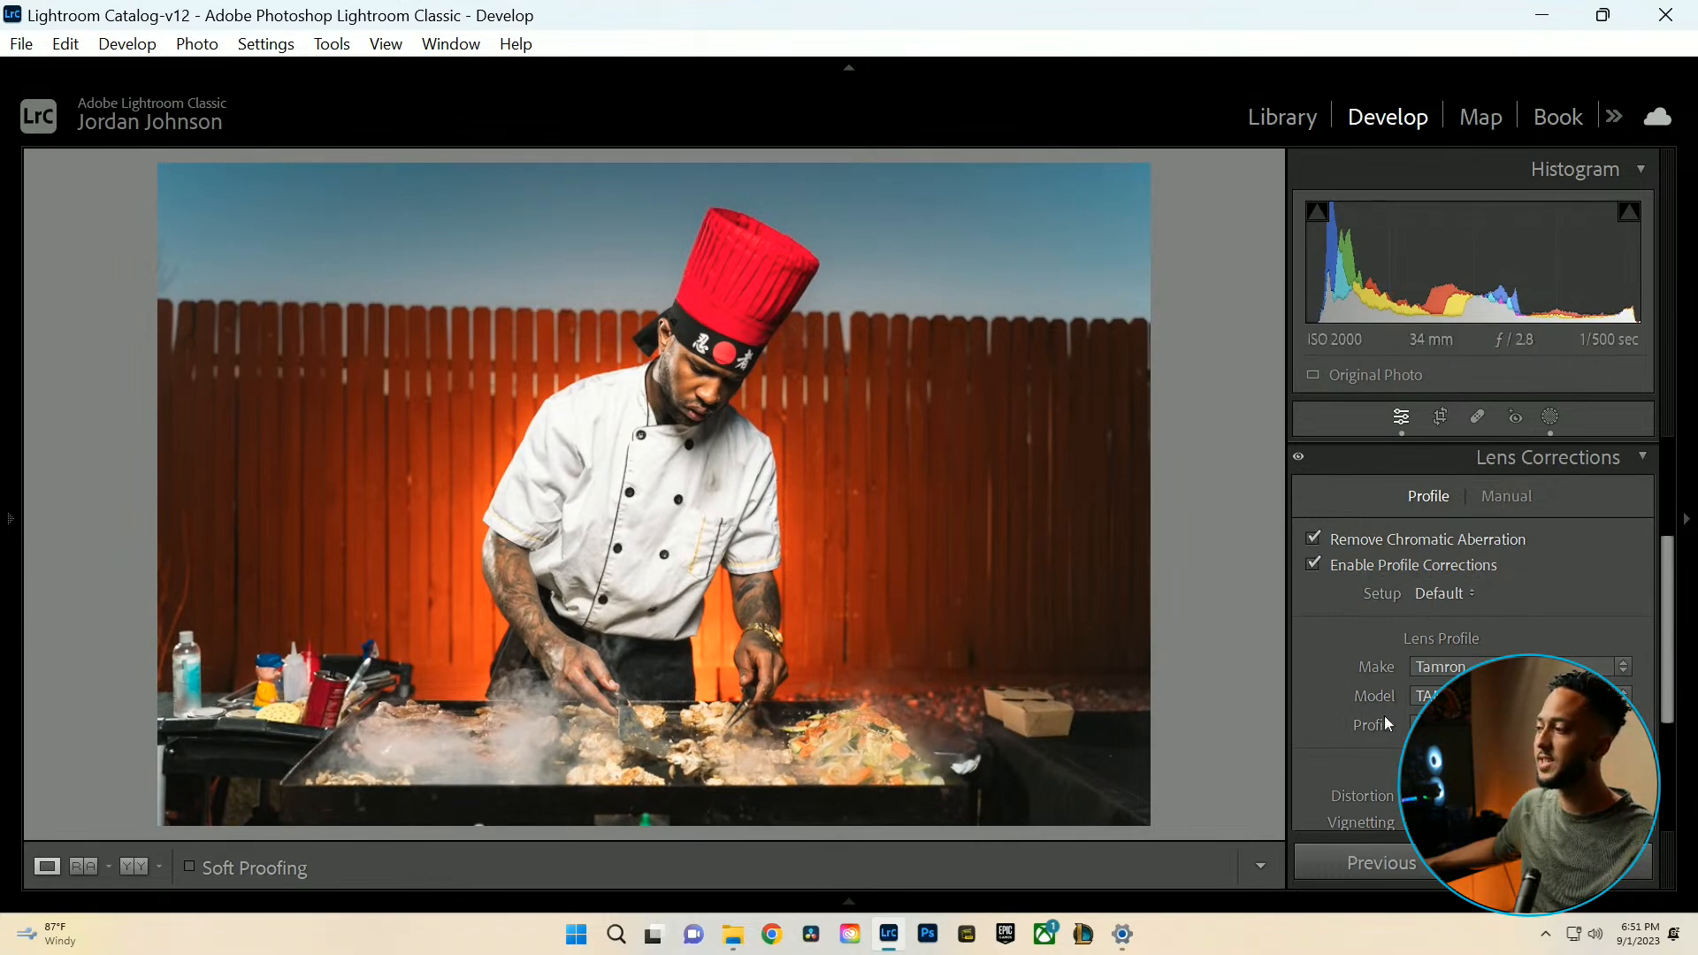
{"action": "scroll", "coordinate": [1472, 618], "scroll_direction": "down", "scroll_amount": 1}
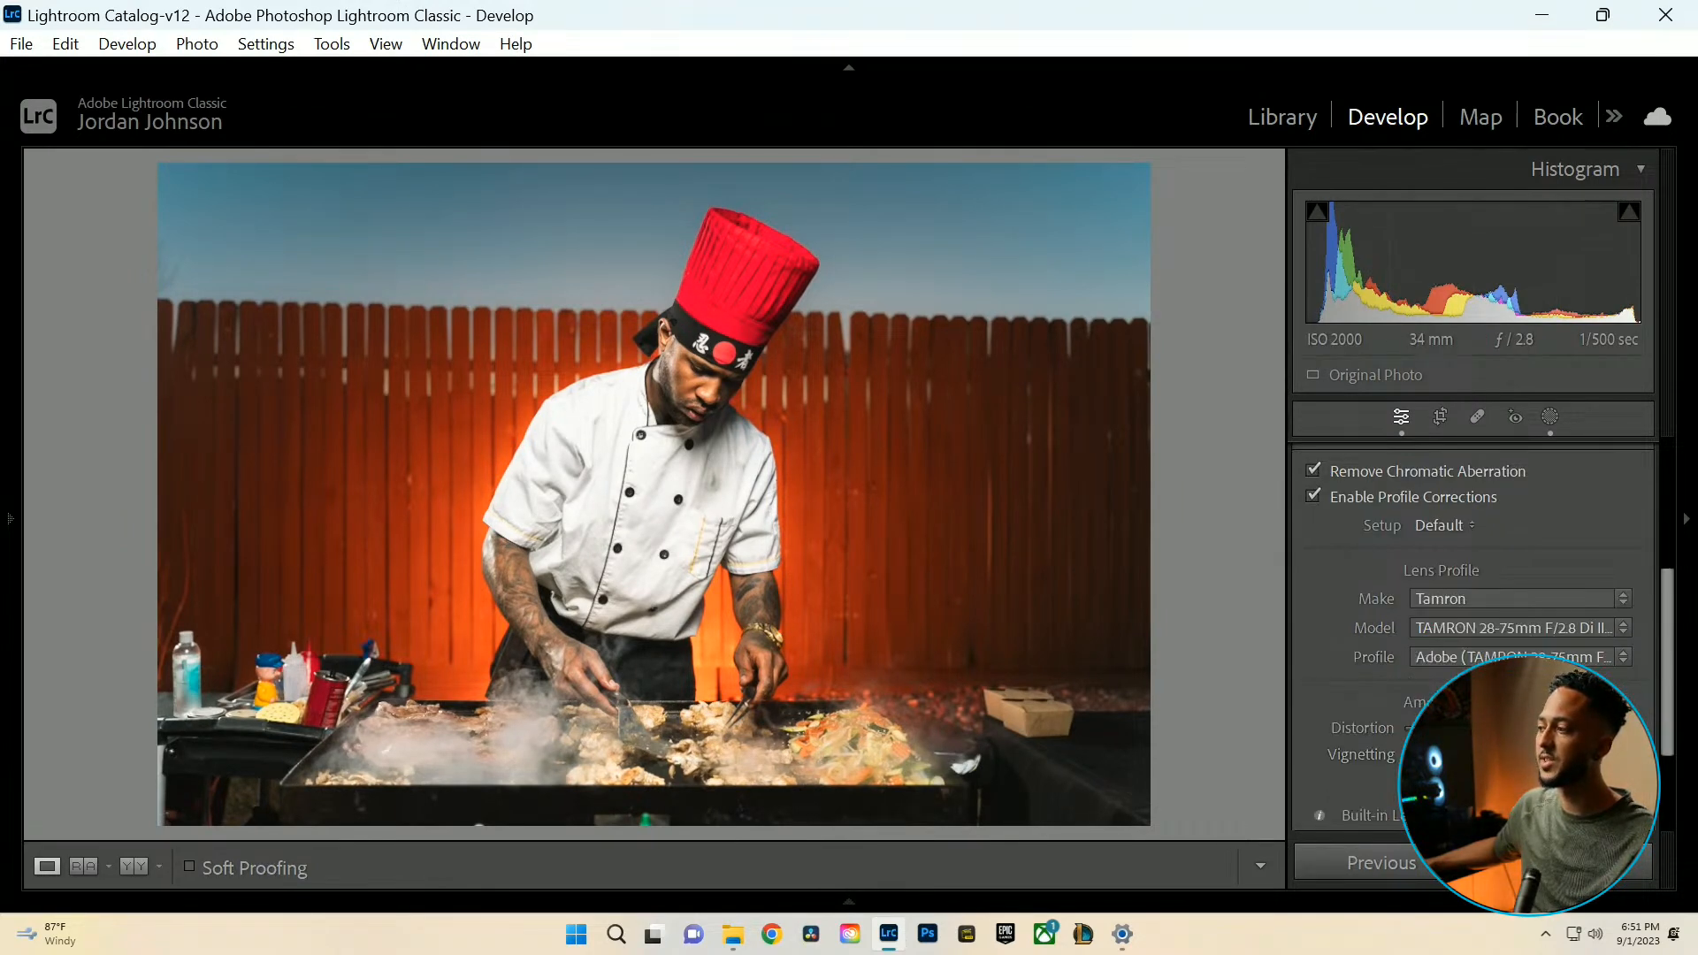
{"action": "scroll", "coordinate": [1324, 559], "scroll_direction": "up", "scroll_amount": 1}
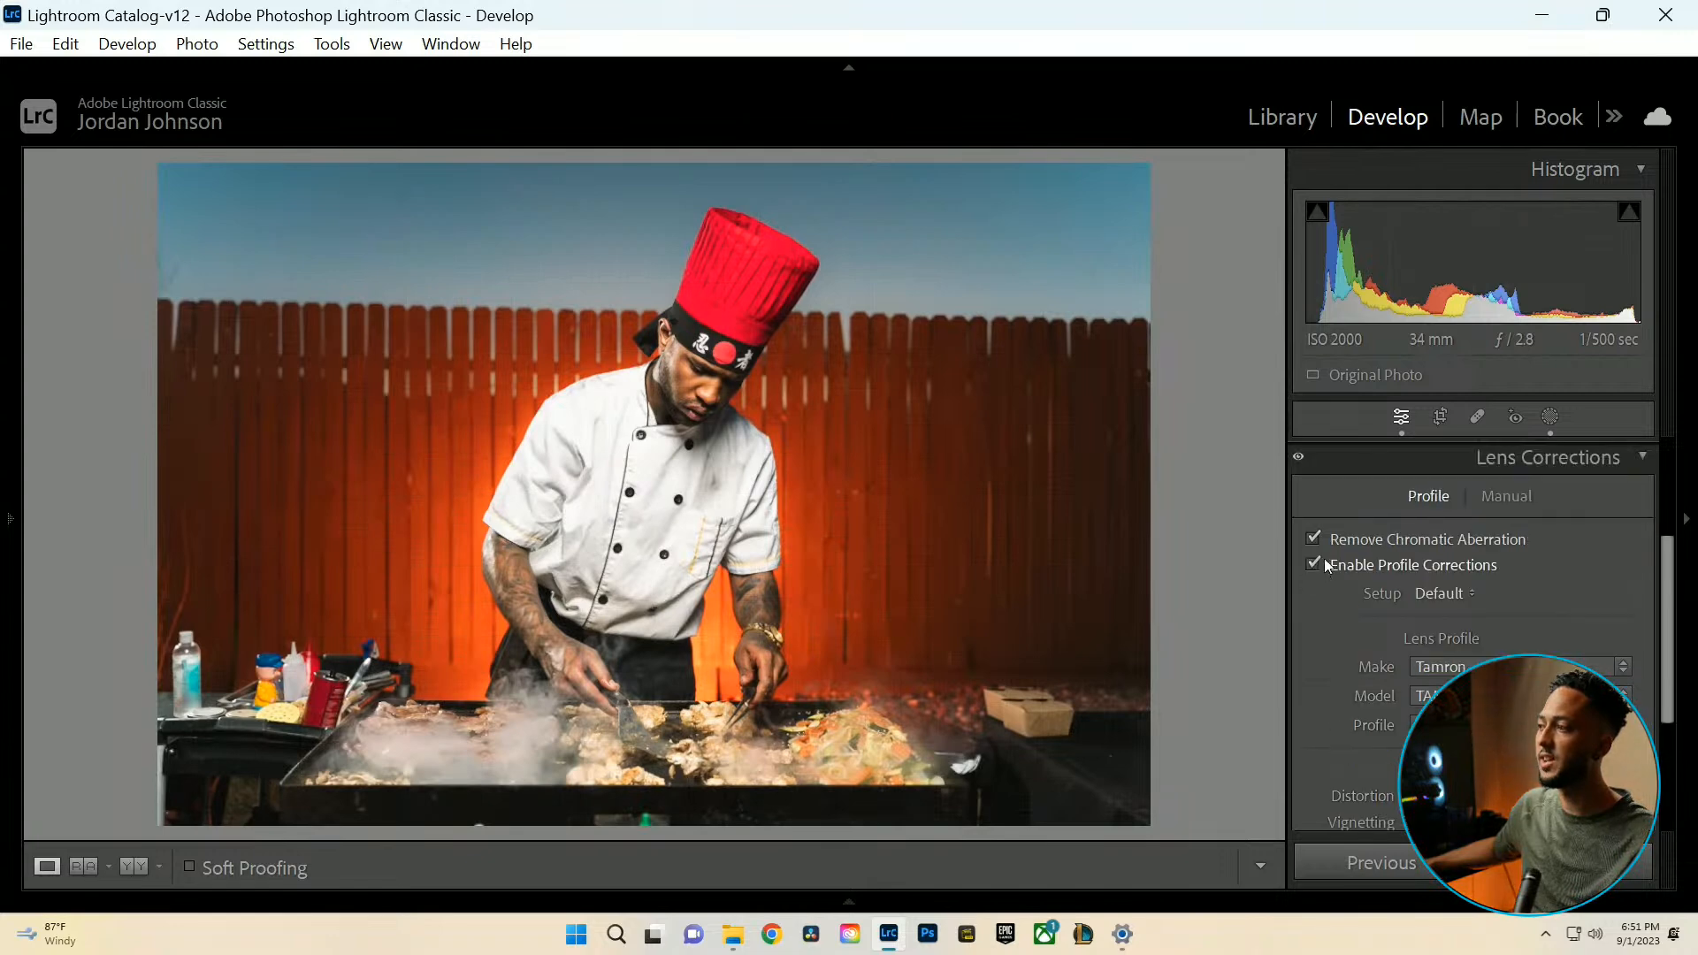
{"action": "left_click", "coordinate": [1298, 458]}
{"action": "left_click", "coordinate": [1298, 458]}
{"action": "left_click", "coordinate": [1298, 458]}
{"action": "left_click", "coordinate": [1298, 458]}
{"action": "left_click", "coordinate": [1298, 458]}
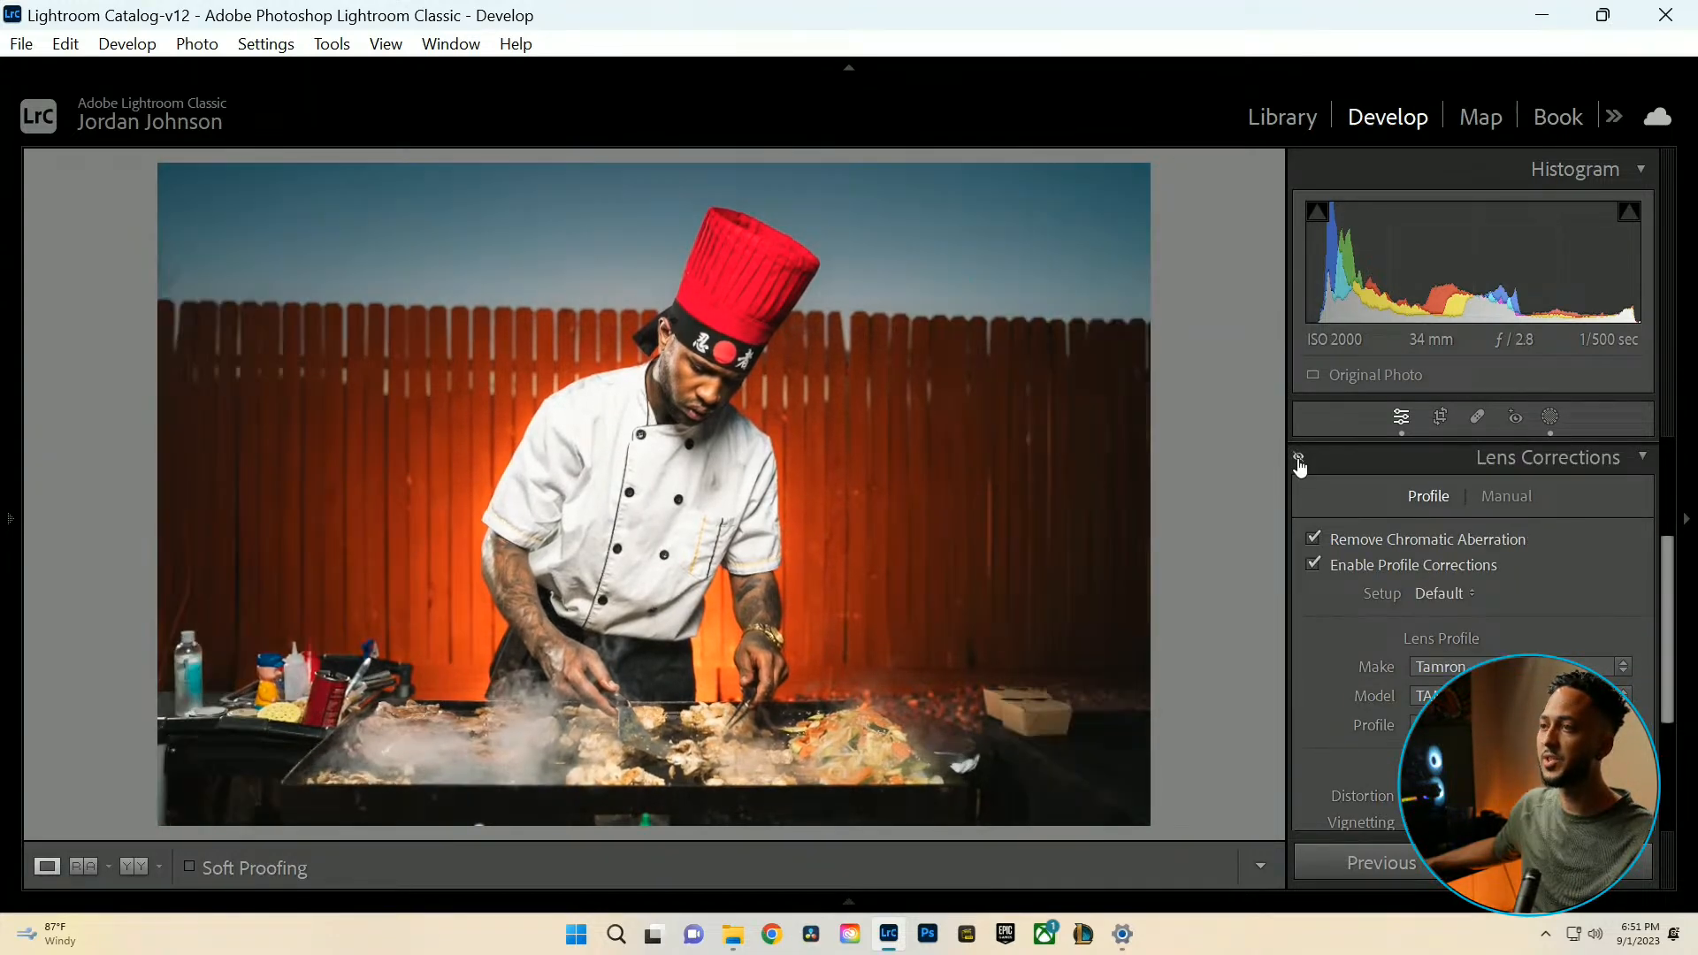
{"action": "left_click", "coordinate": [1298, 460]}
{"action": "left_click", "coordinate": [1645, 455]}
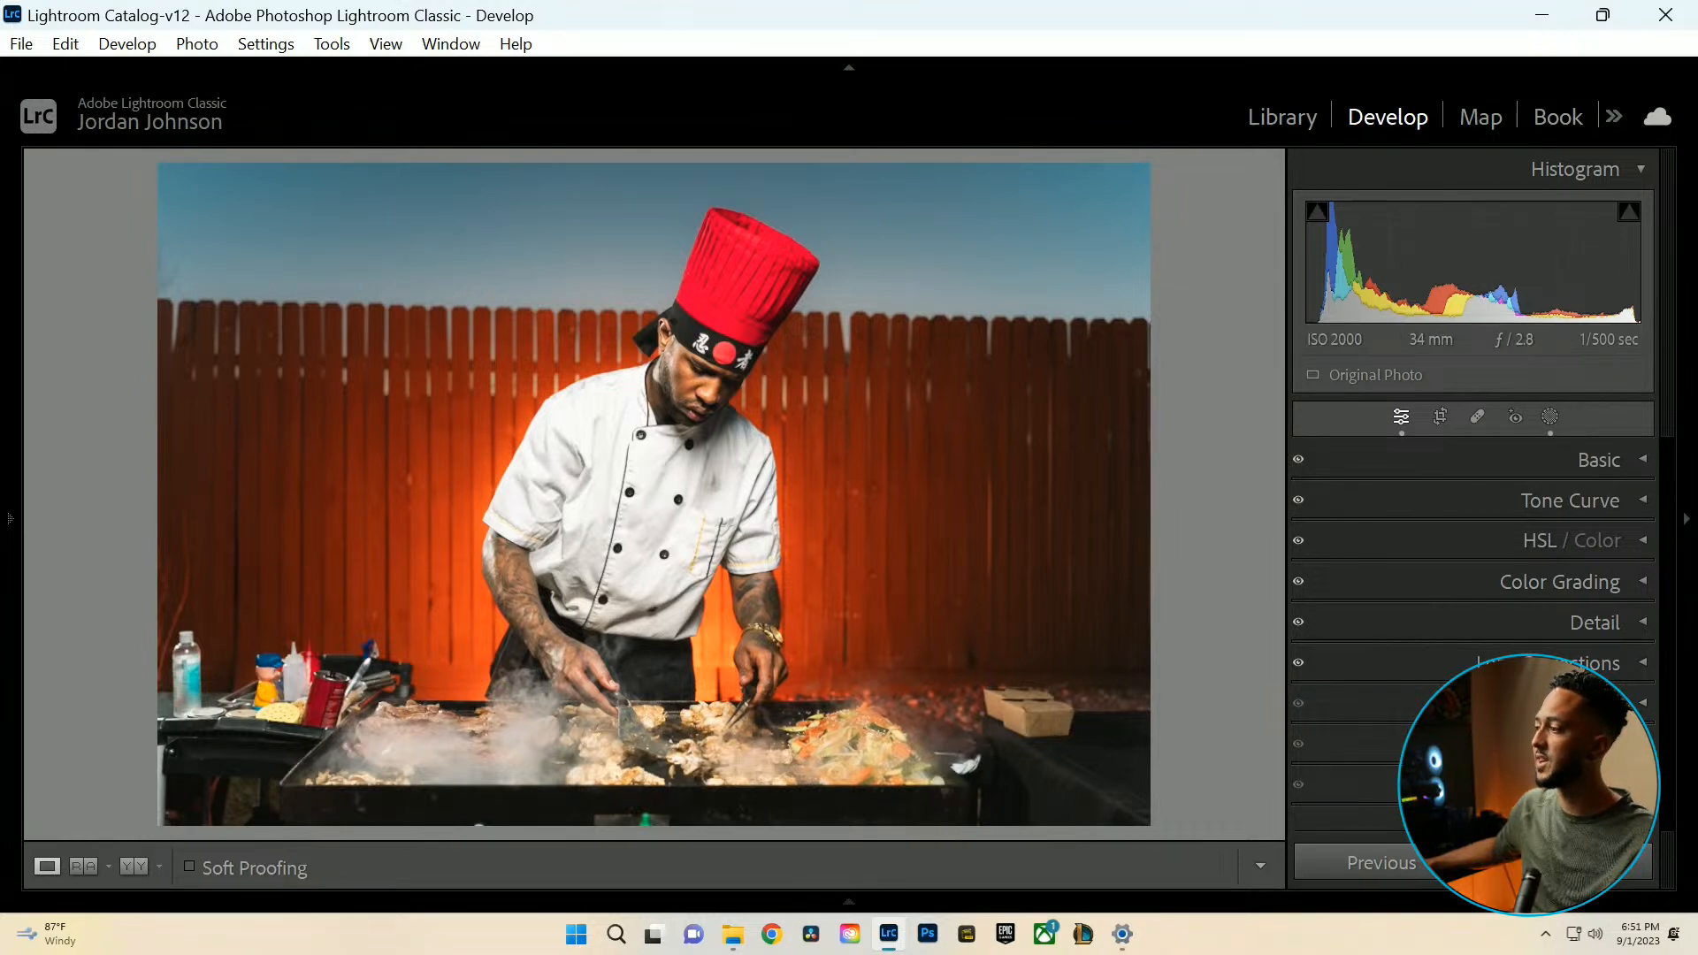
Raise the Blue Primary saturation moderately and the Green Primary saturation slightly in the photo's Calibration settings.
{"action": "left_click", "coordinate": [1574, 785]}
{"action": "scroll", "coordinate": [1573, 785], "scroll_direction": "down", "scroll_amount": 1}
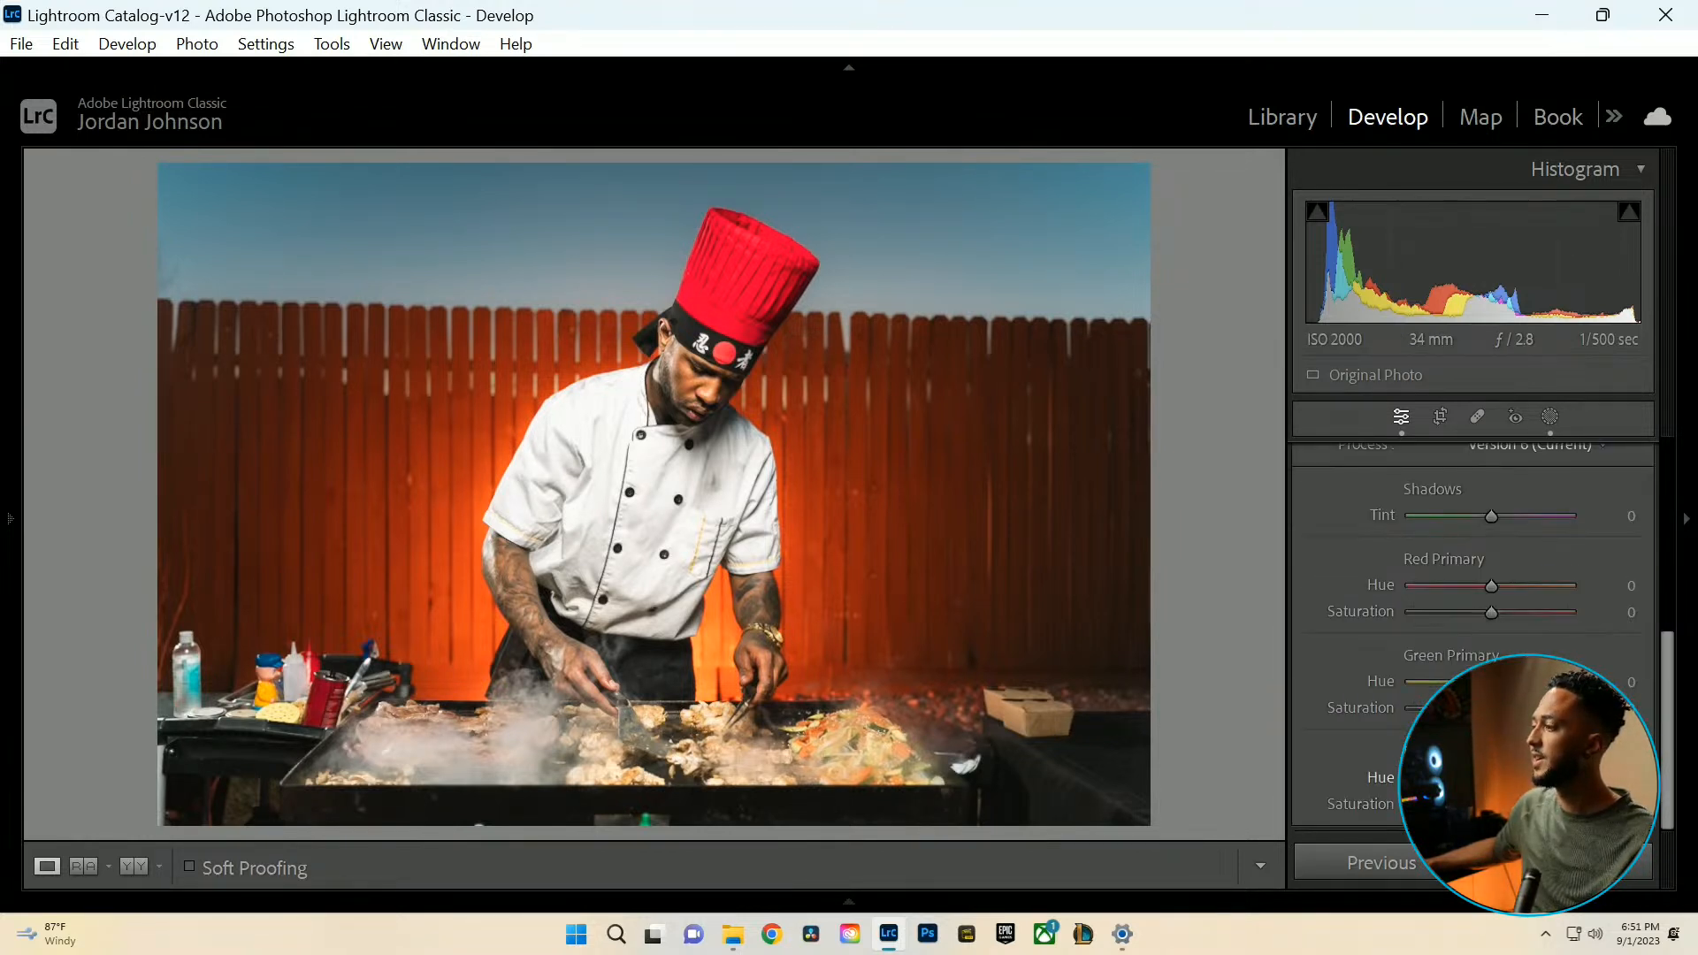
{"action": "left_click_drag", "start_coordinate": [1491, 805], "coordinate": [1531, 805]}
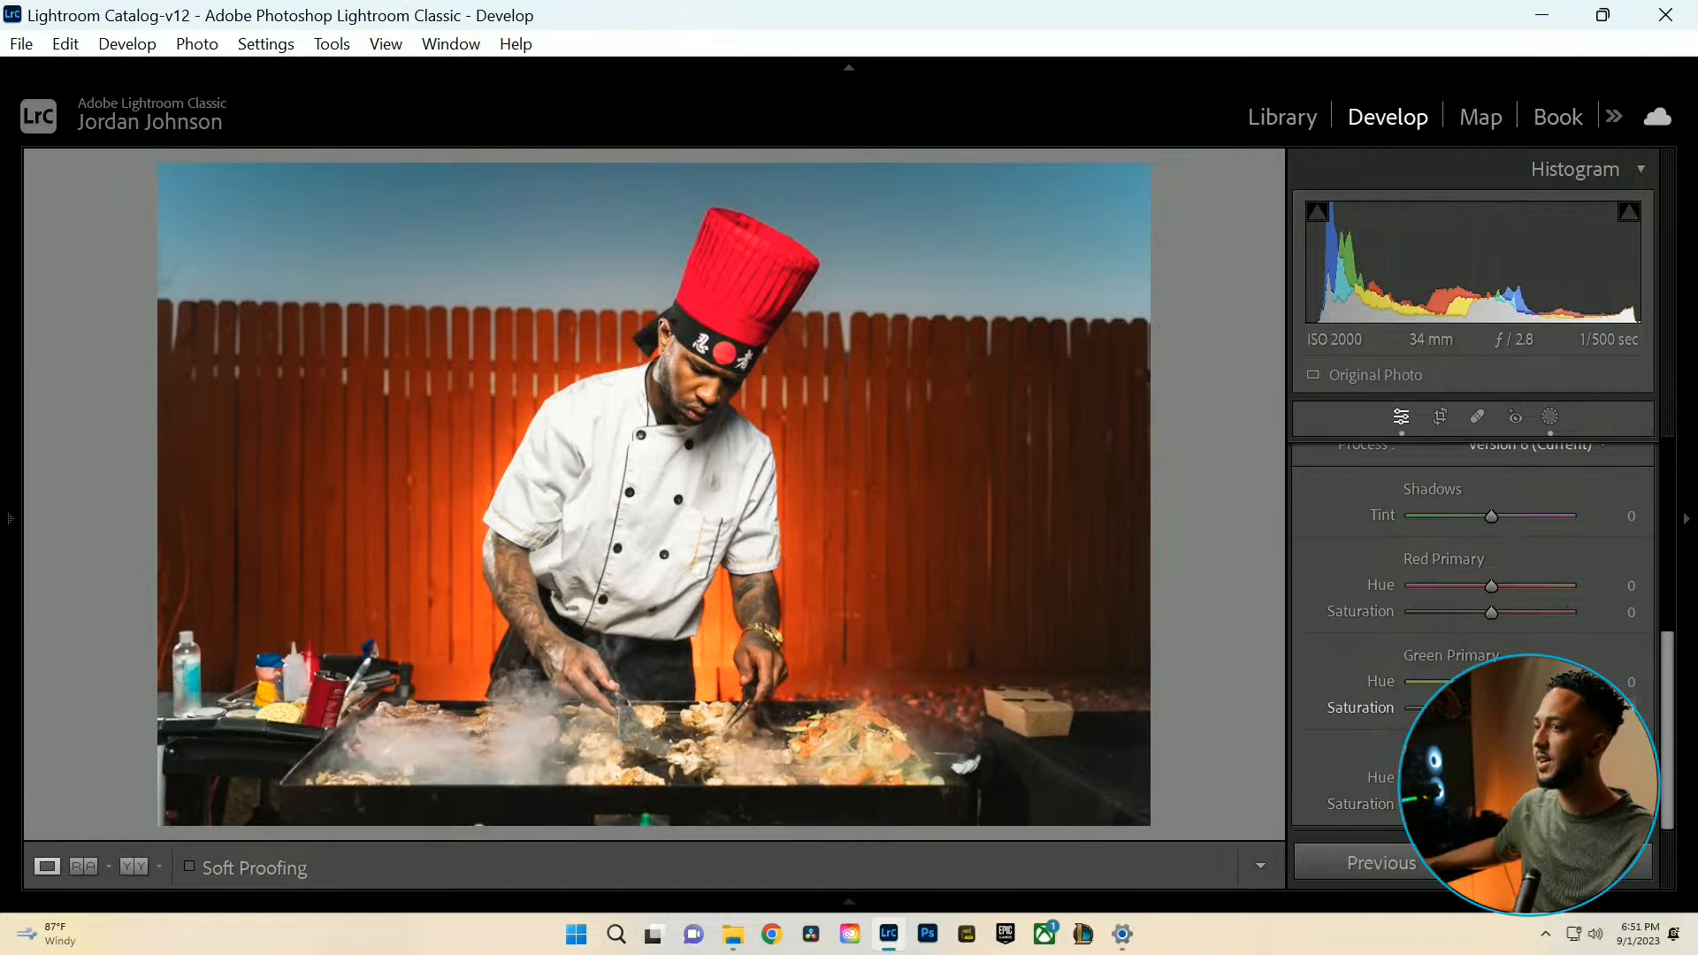
{"action": "left_click_drag", "start_coordinate": [1491, 708], "coordinate": [1505, 708]}
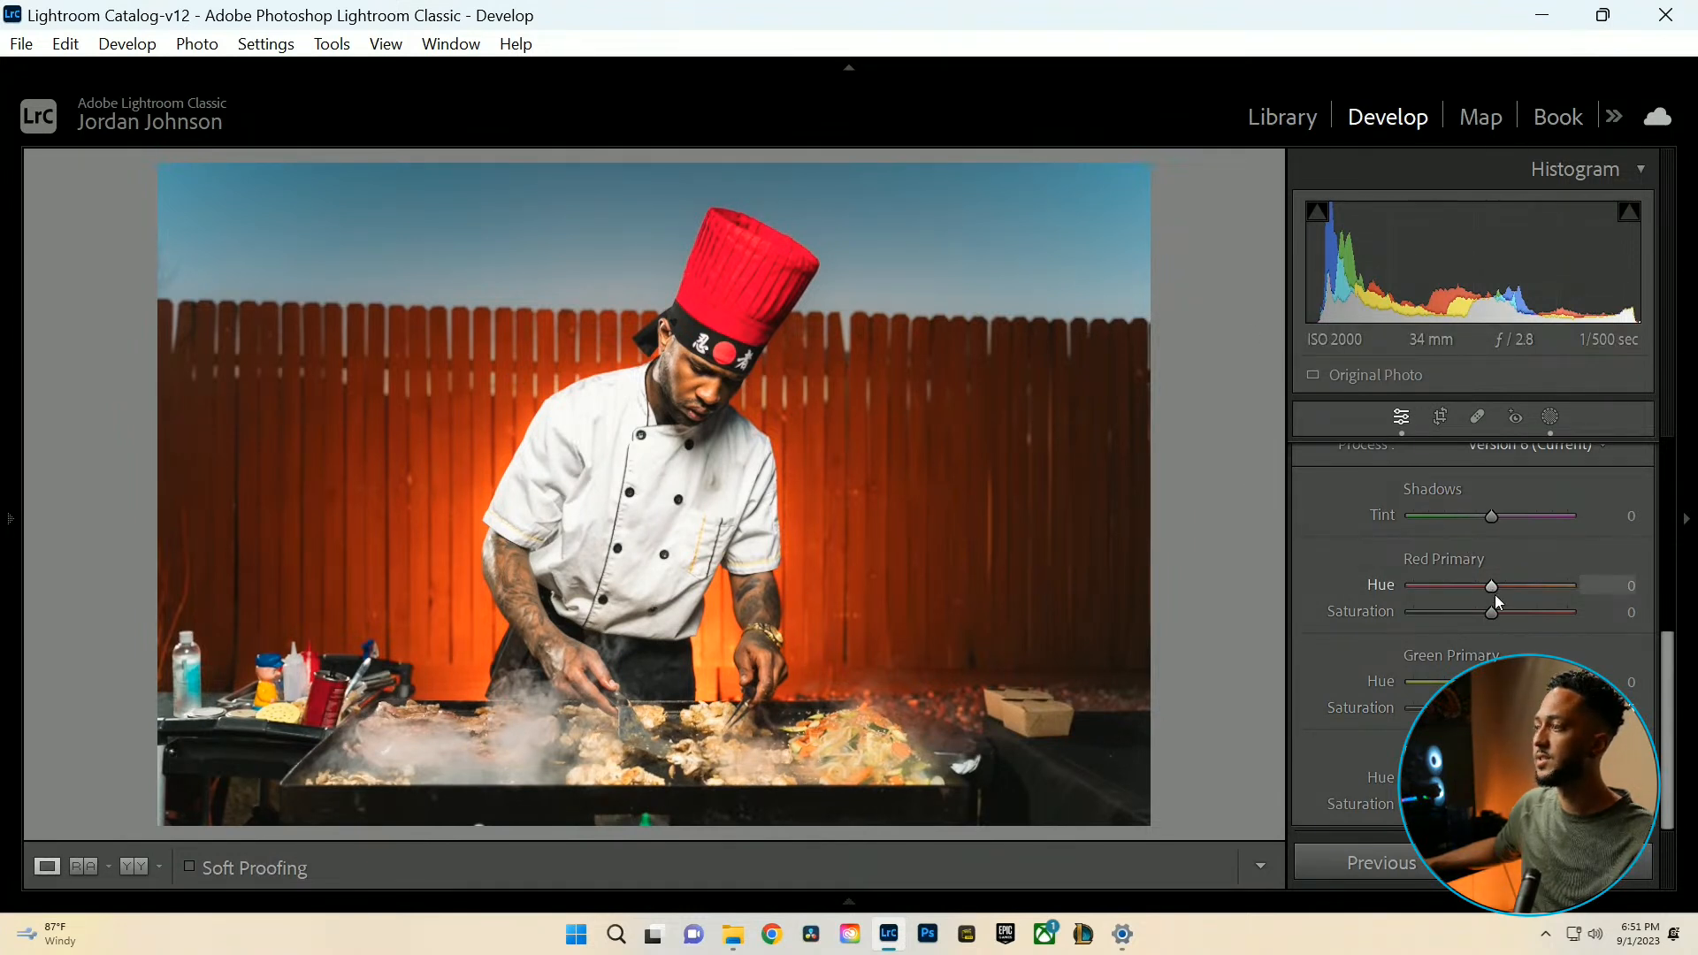
Set the Red Primary calibration to Hue +11 and Saturation -9, and compare the photo with and without the calibration.
{"action": "left_click_drag", "start_coordinate": [1489, 614], "coordinate": [1499, 592]}
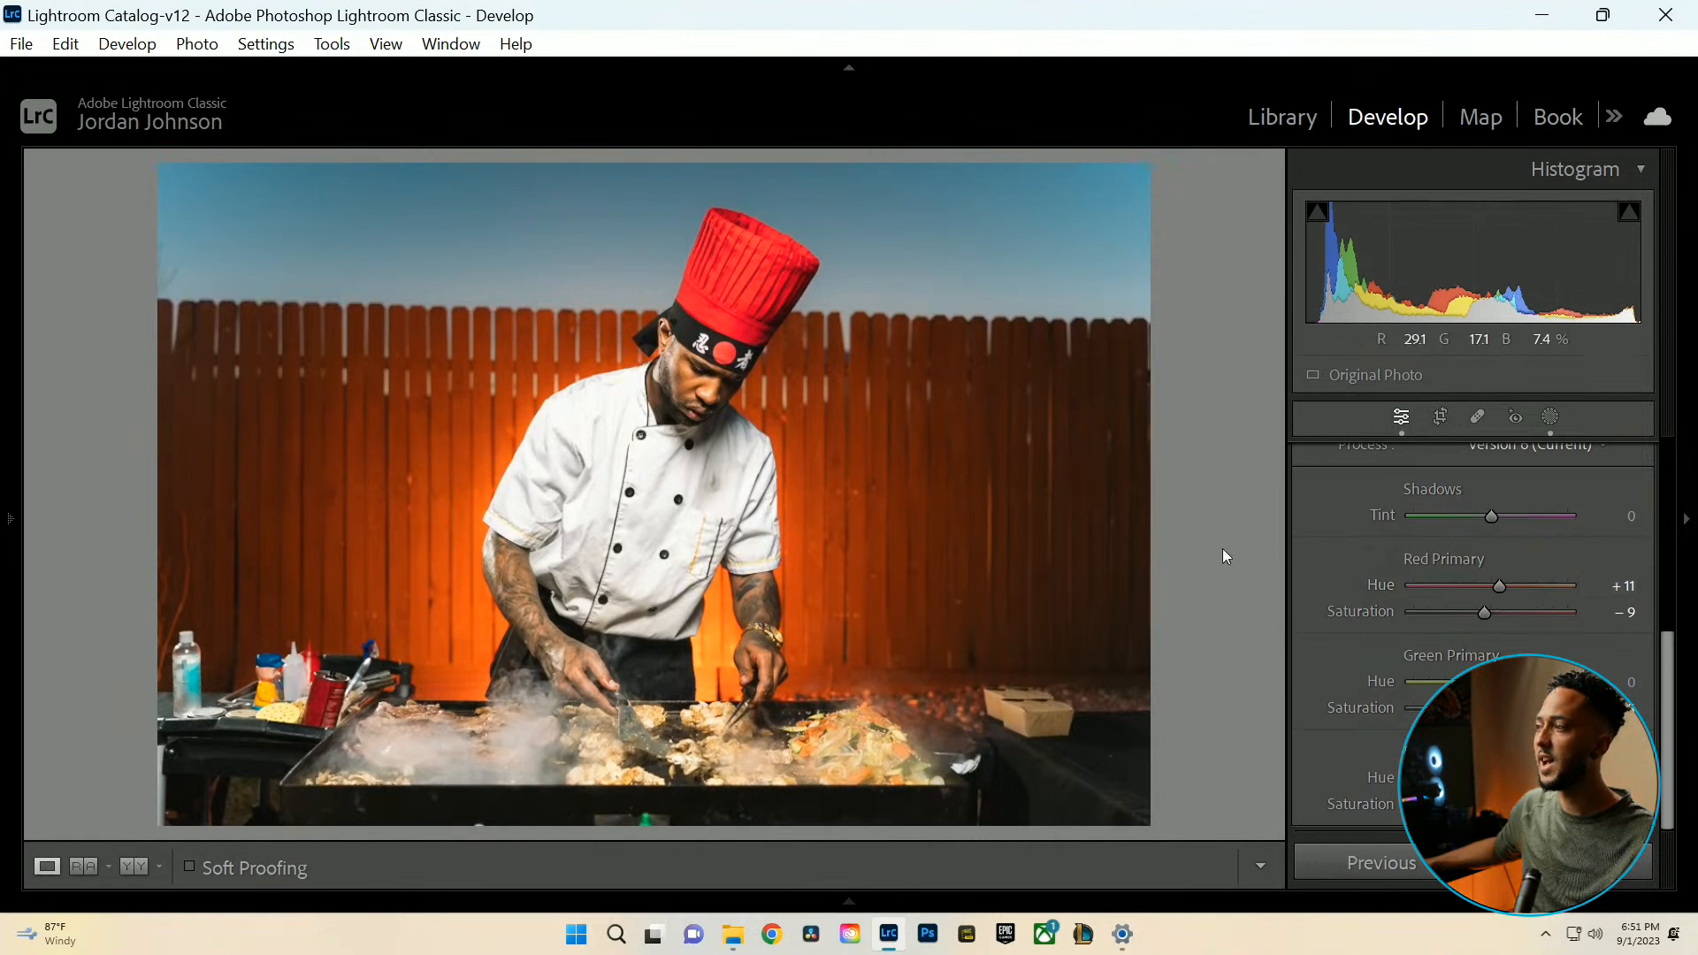
{"action": "scroll", "coordinate": [1349, 496], "scroll_direction": "up", "scroll_amount": 1}
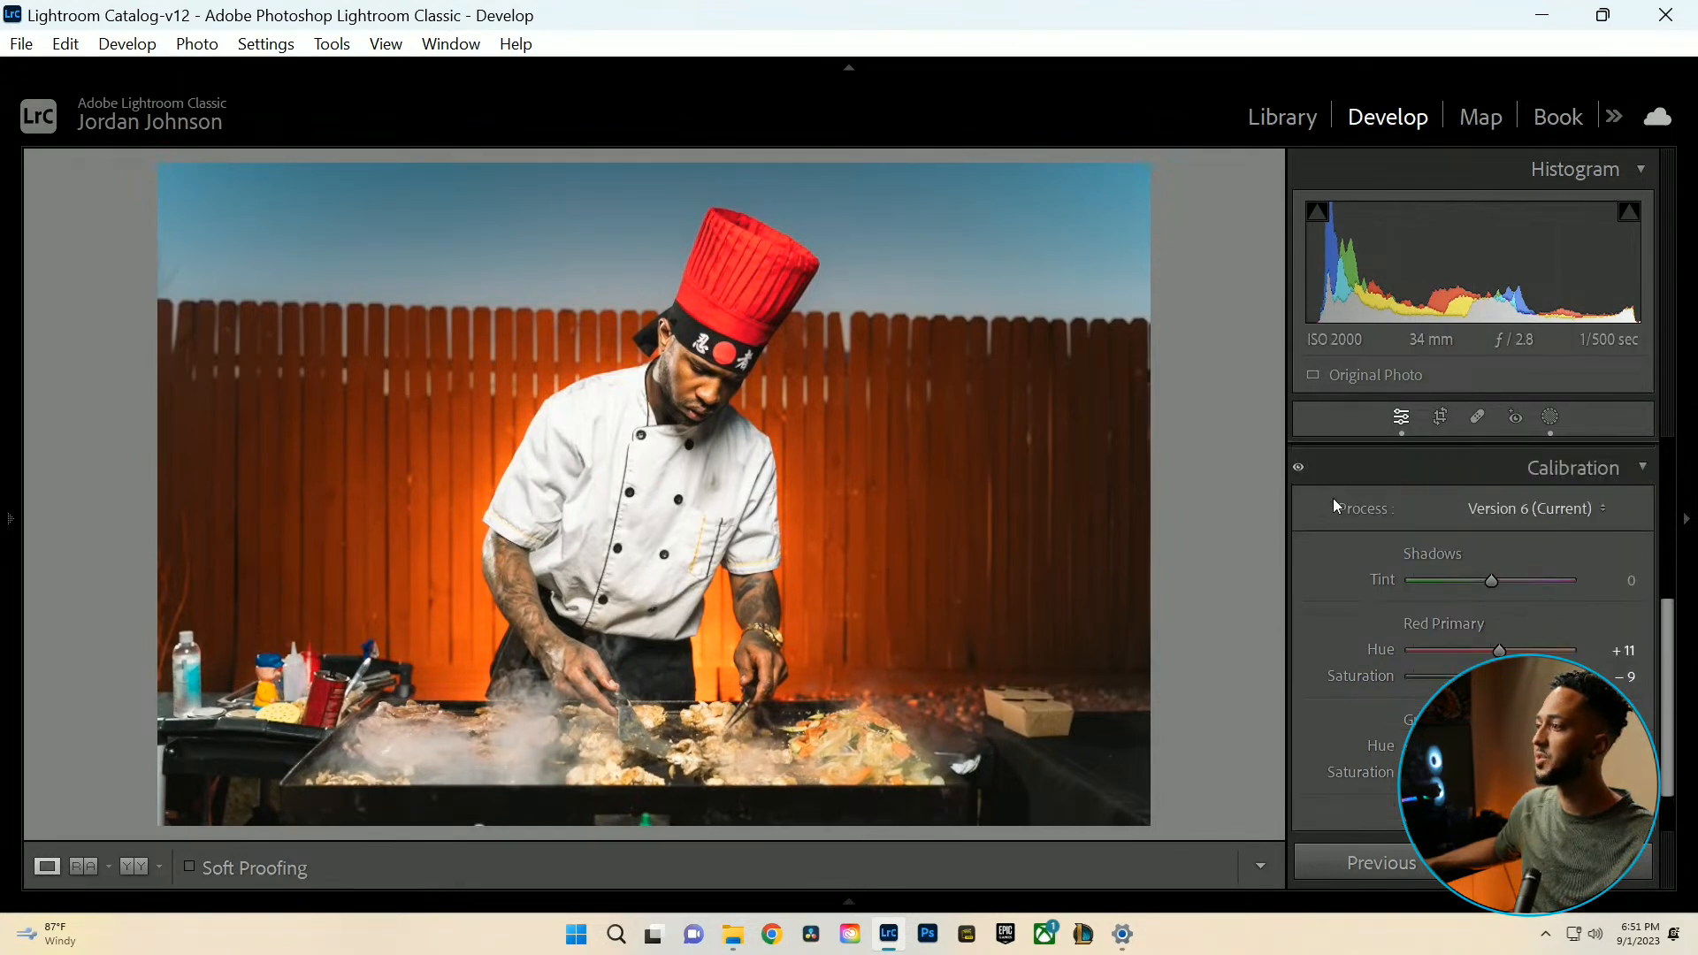
{"action": "left_click", "coordinate": [1298, 469]}
{"action": "left_click", "coordinate": [1298, 469]}
{"action": "left_click", "coordinate": [1298, 468]}
{"action": "left_click", "coordinate": [1298, 469]}
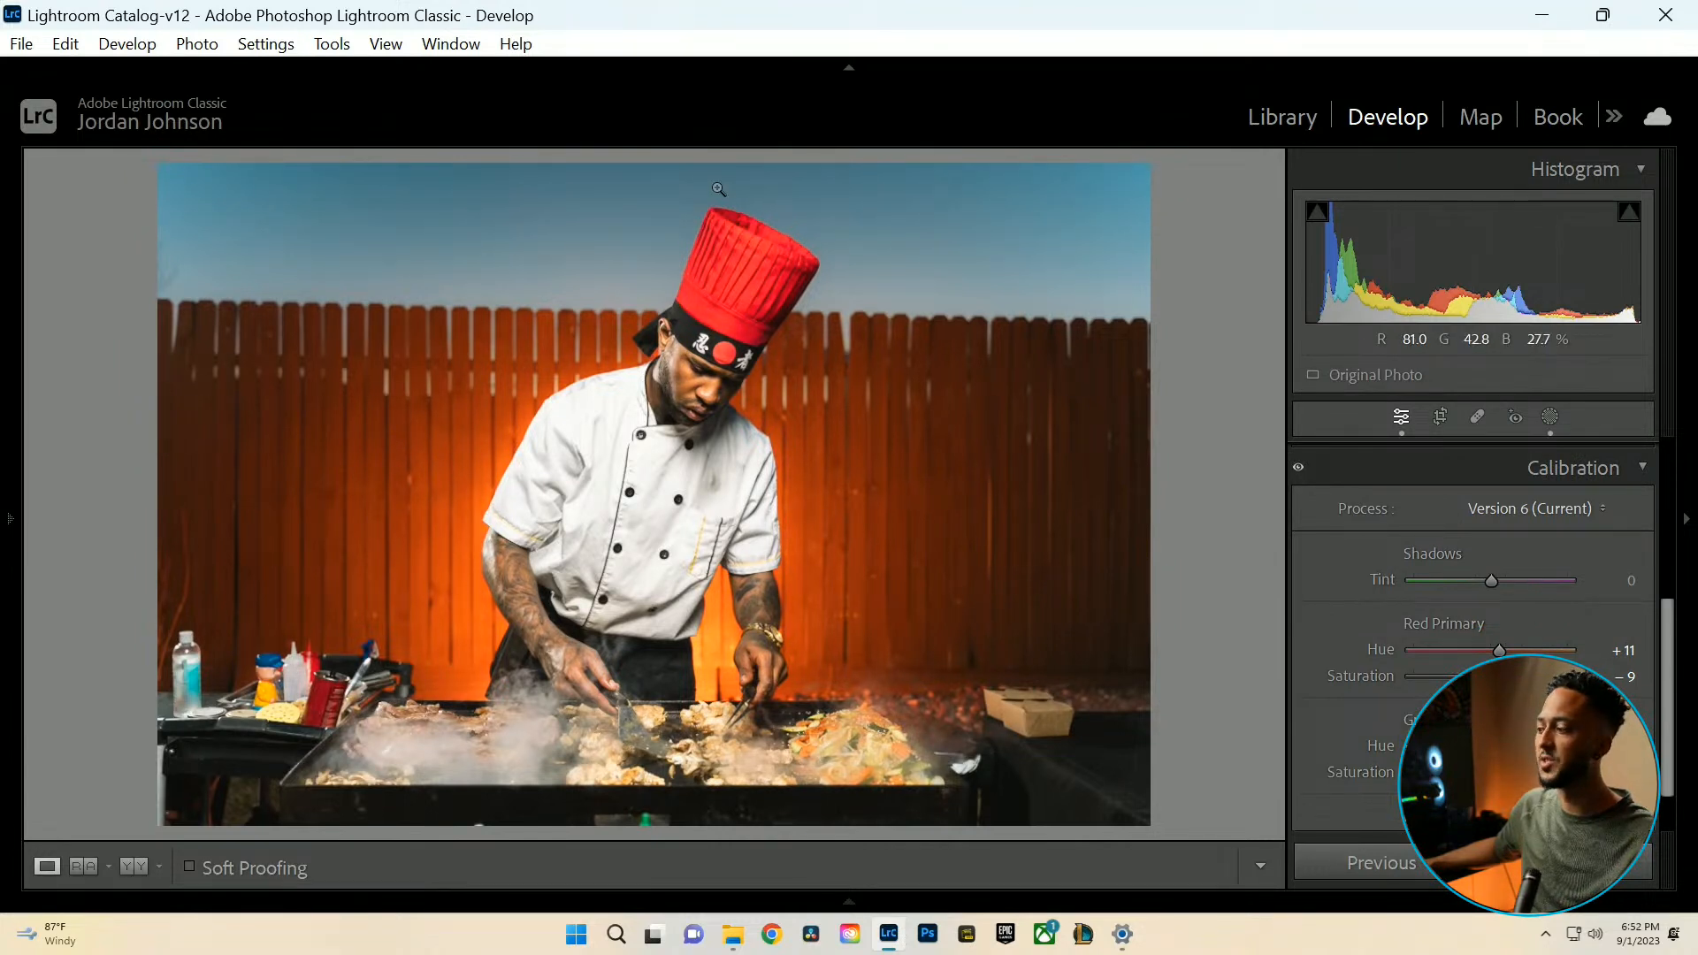
{"action": "left_click", "coordinate": [1569, 471]}
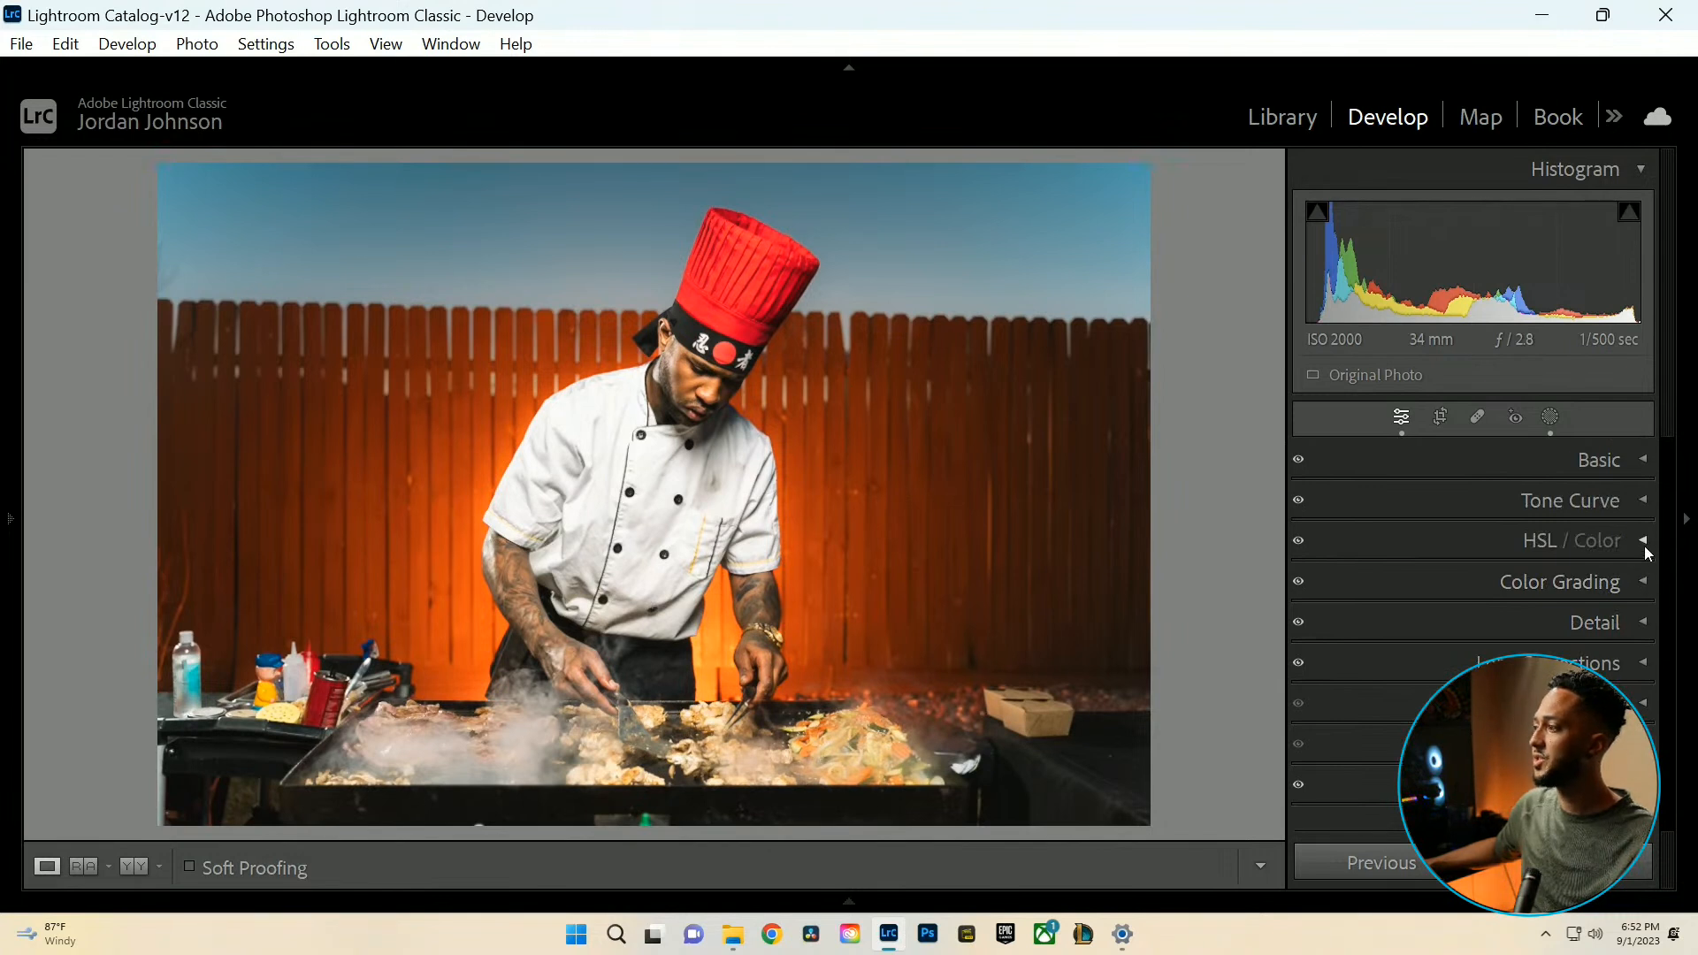
Darken the red hat and fence with the HSL luminance targeted adjustment to Red -15 and Orange -10, and review before and after side by side.
{"action": "left_click", "coordinate": [1643, 543]}
{"action": "left_click", "coordinate": [1520, 553]}
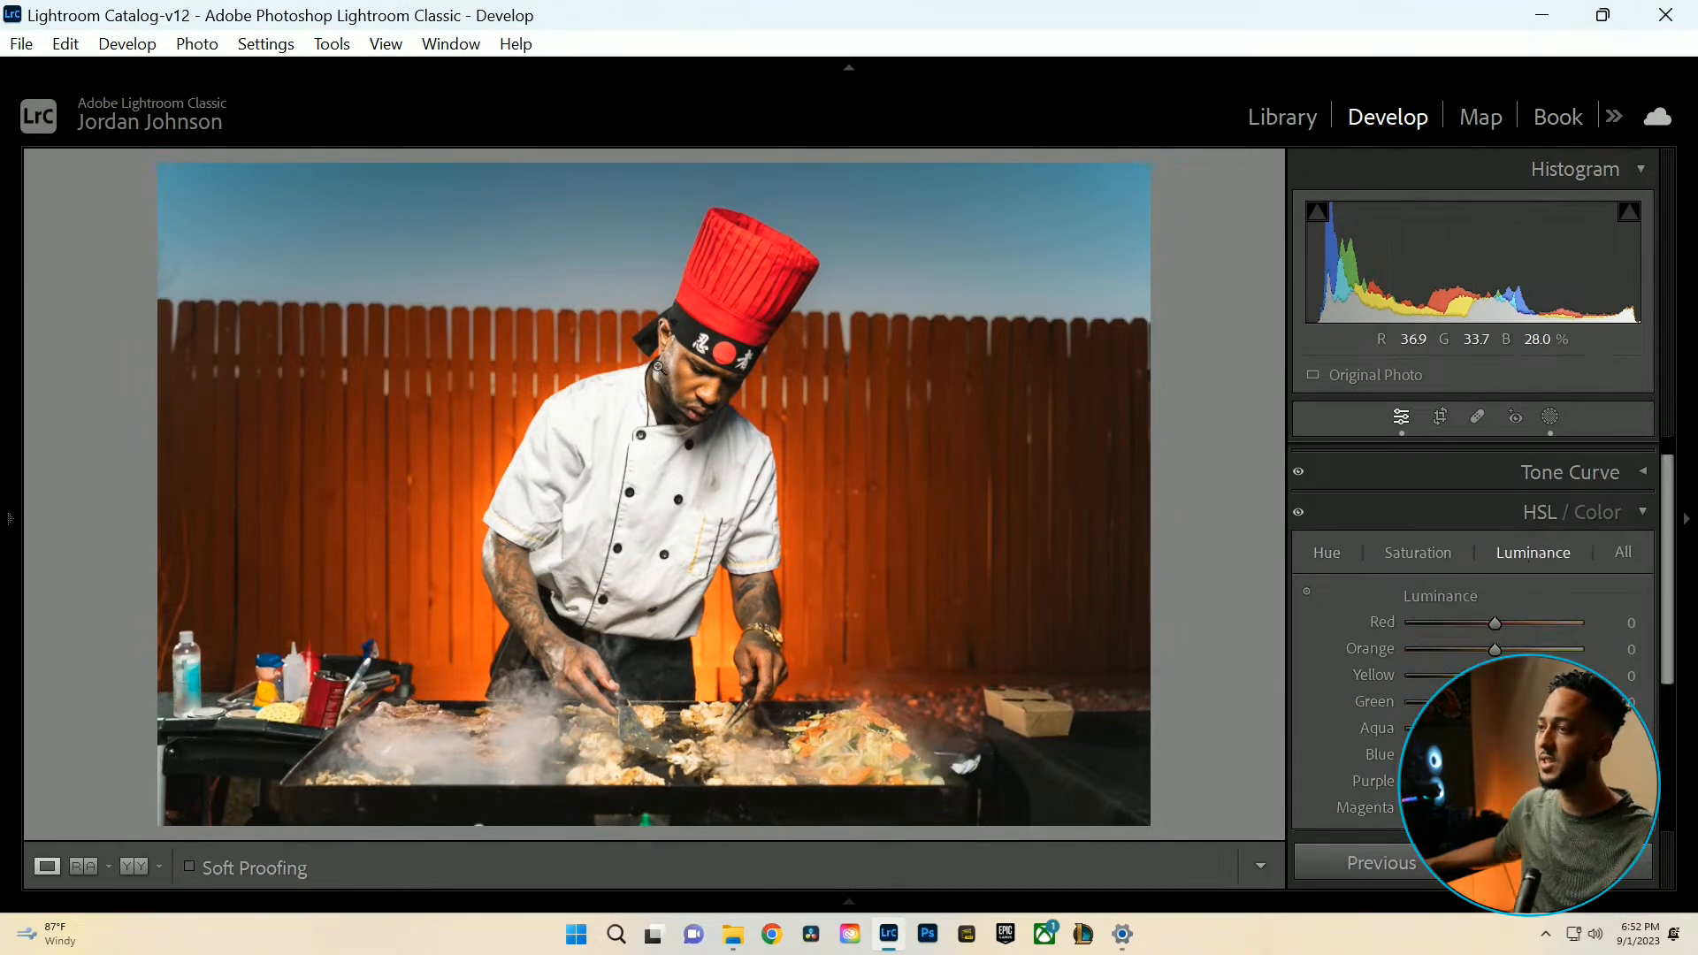
{"action": "left_click", "coordinate": [1306, 591]}
{"action": "mouse_move", "coordinate": [718, 301]}
{"action": "left_mouse_down"}
{"action": "mouse_move", "coordinate": [724, 340]}
{"action": "mouse_move", "coordinate": [719, 306]}
{"action": "left_mouse_up"}
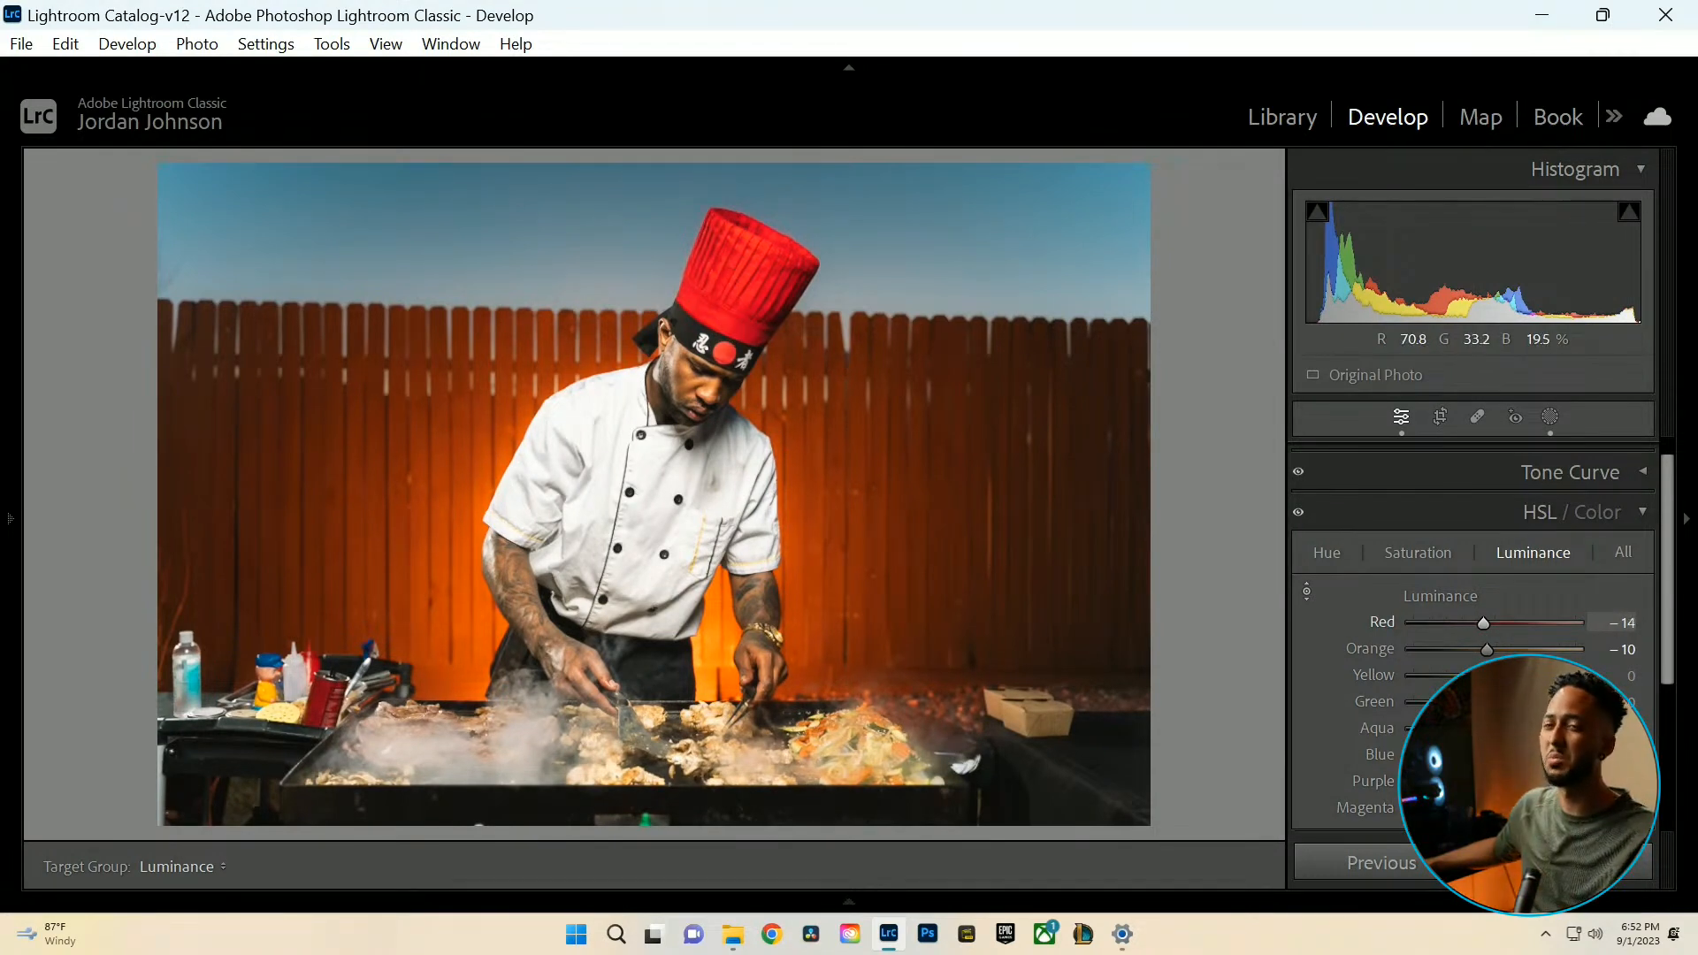
{"action": "left_click_drag", "start_coordinate": [725, 327], "coordinate": [725, 321]}
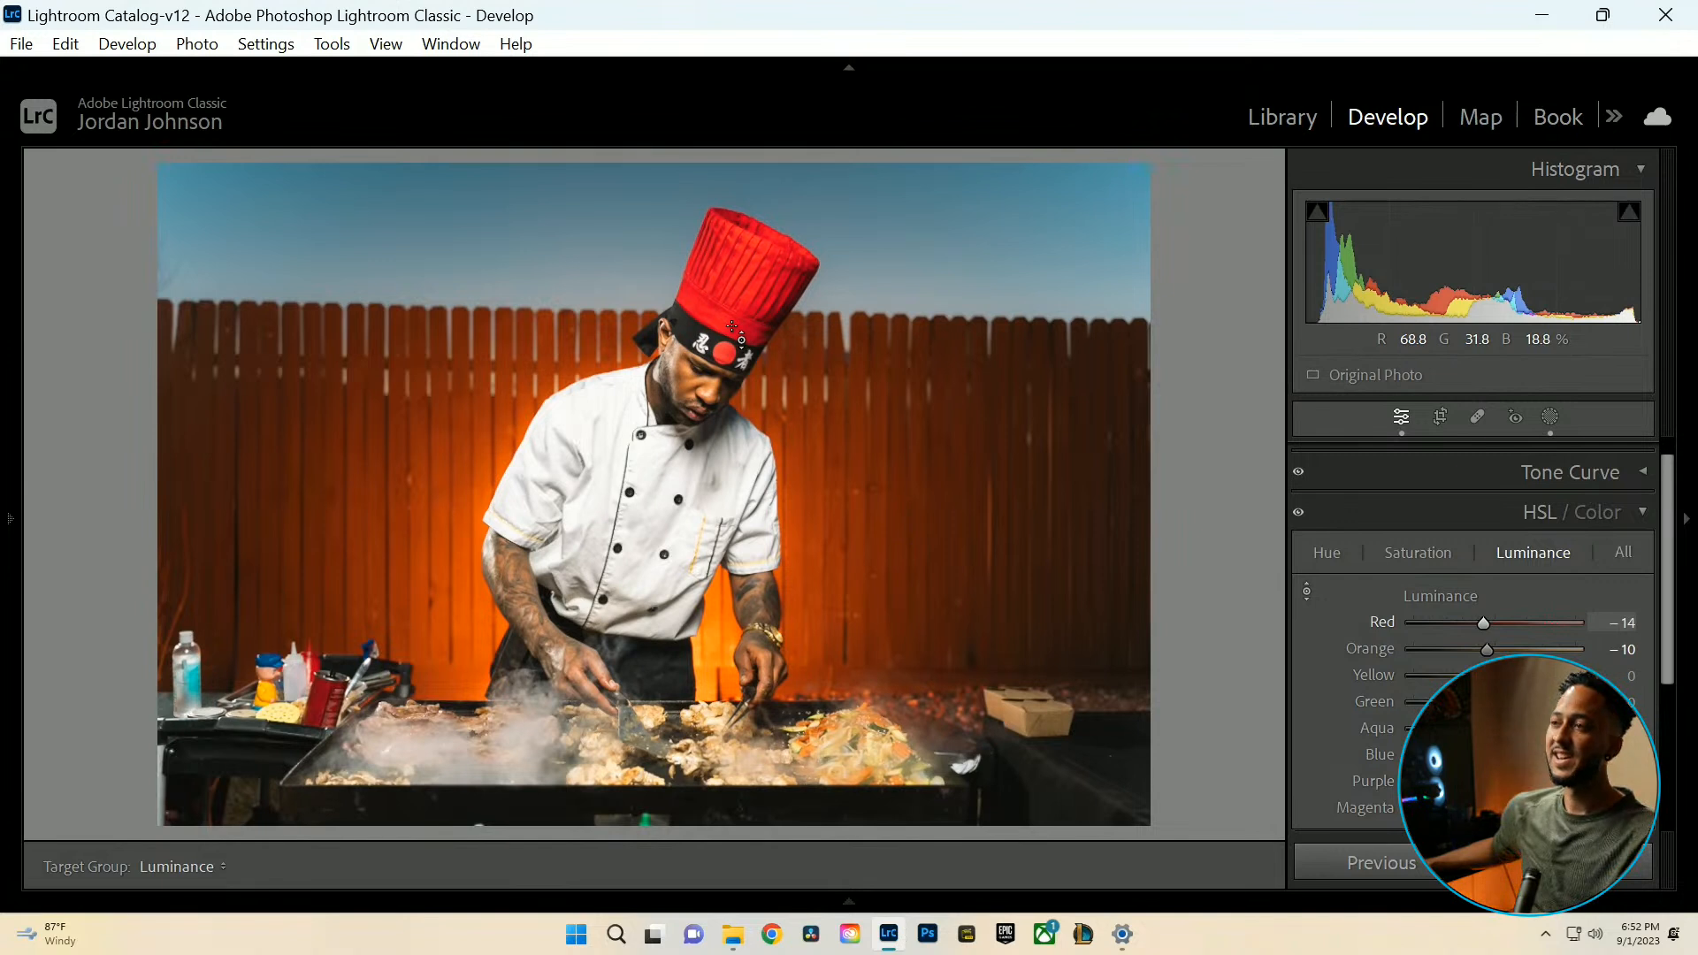
{"action": "left_click_drag", "start_coordinate": [733, 327], "coordinate": [733, 316]}
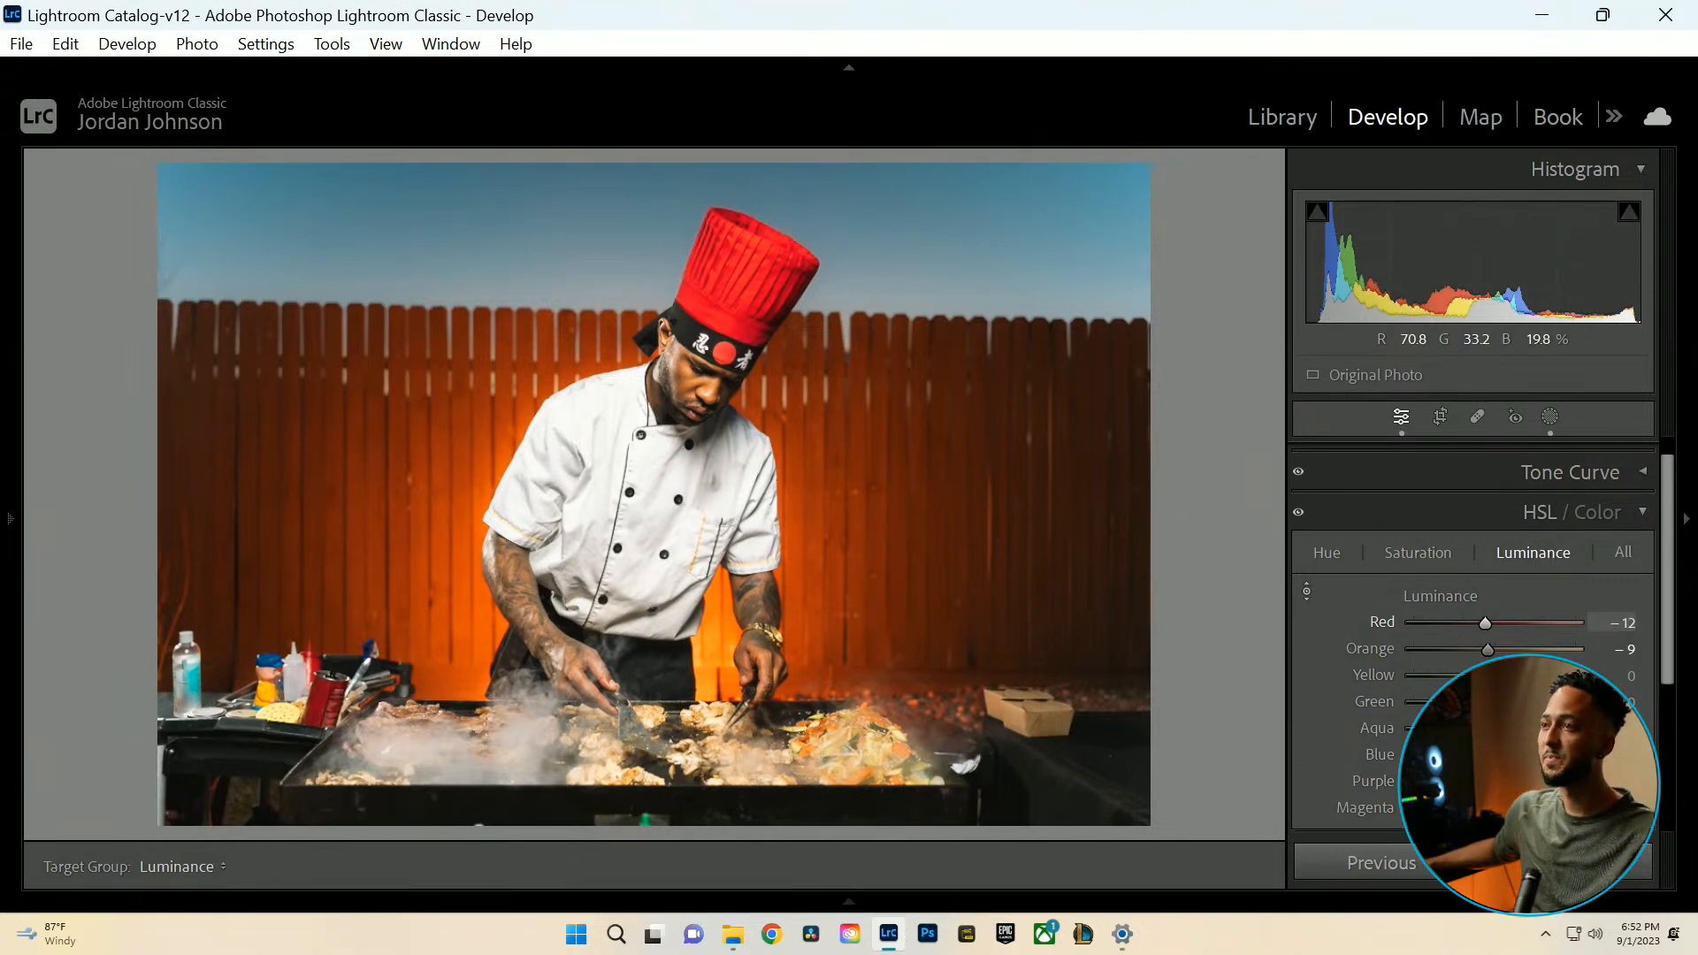
{"action": "left_click_drag", "start_coordinate": [982, 322], "coordinate": [981, 332]}
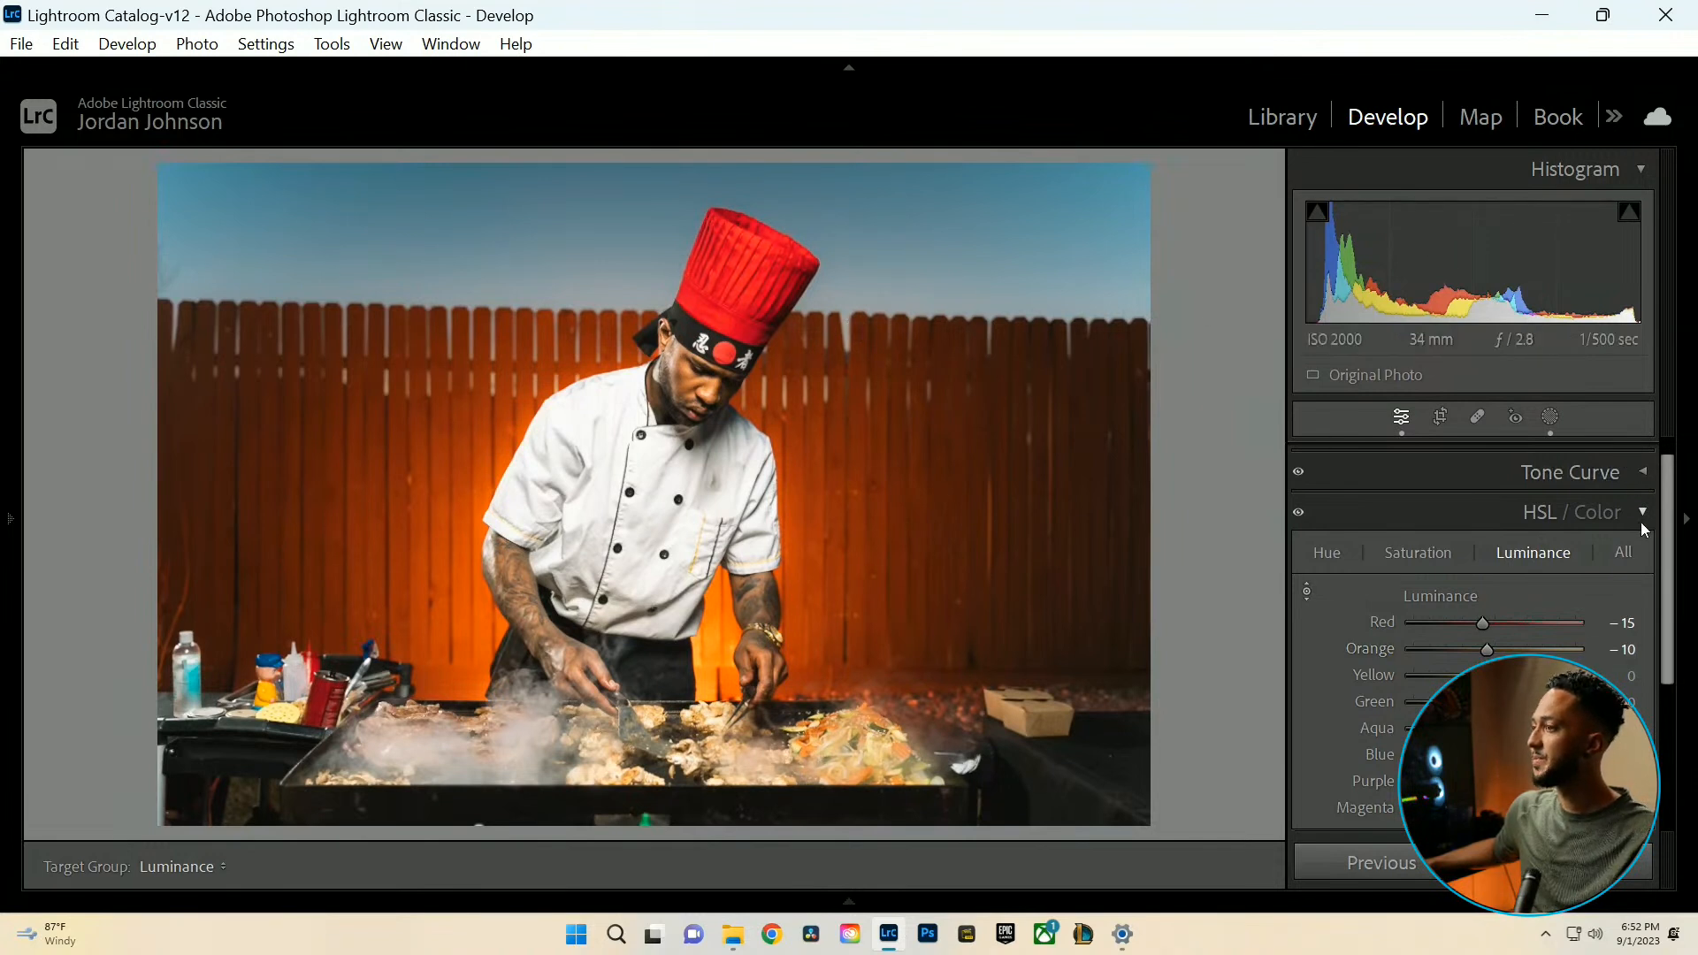
{"action": "left_click", "coordinate": [1641, 515]}
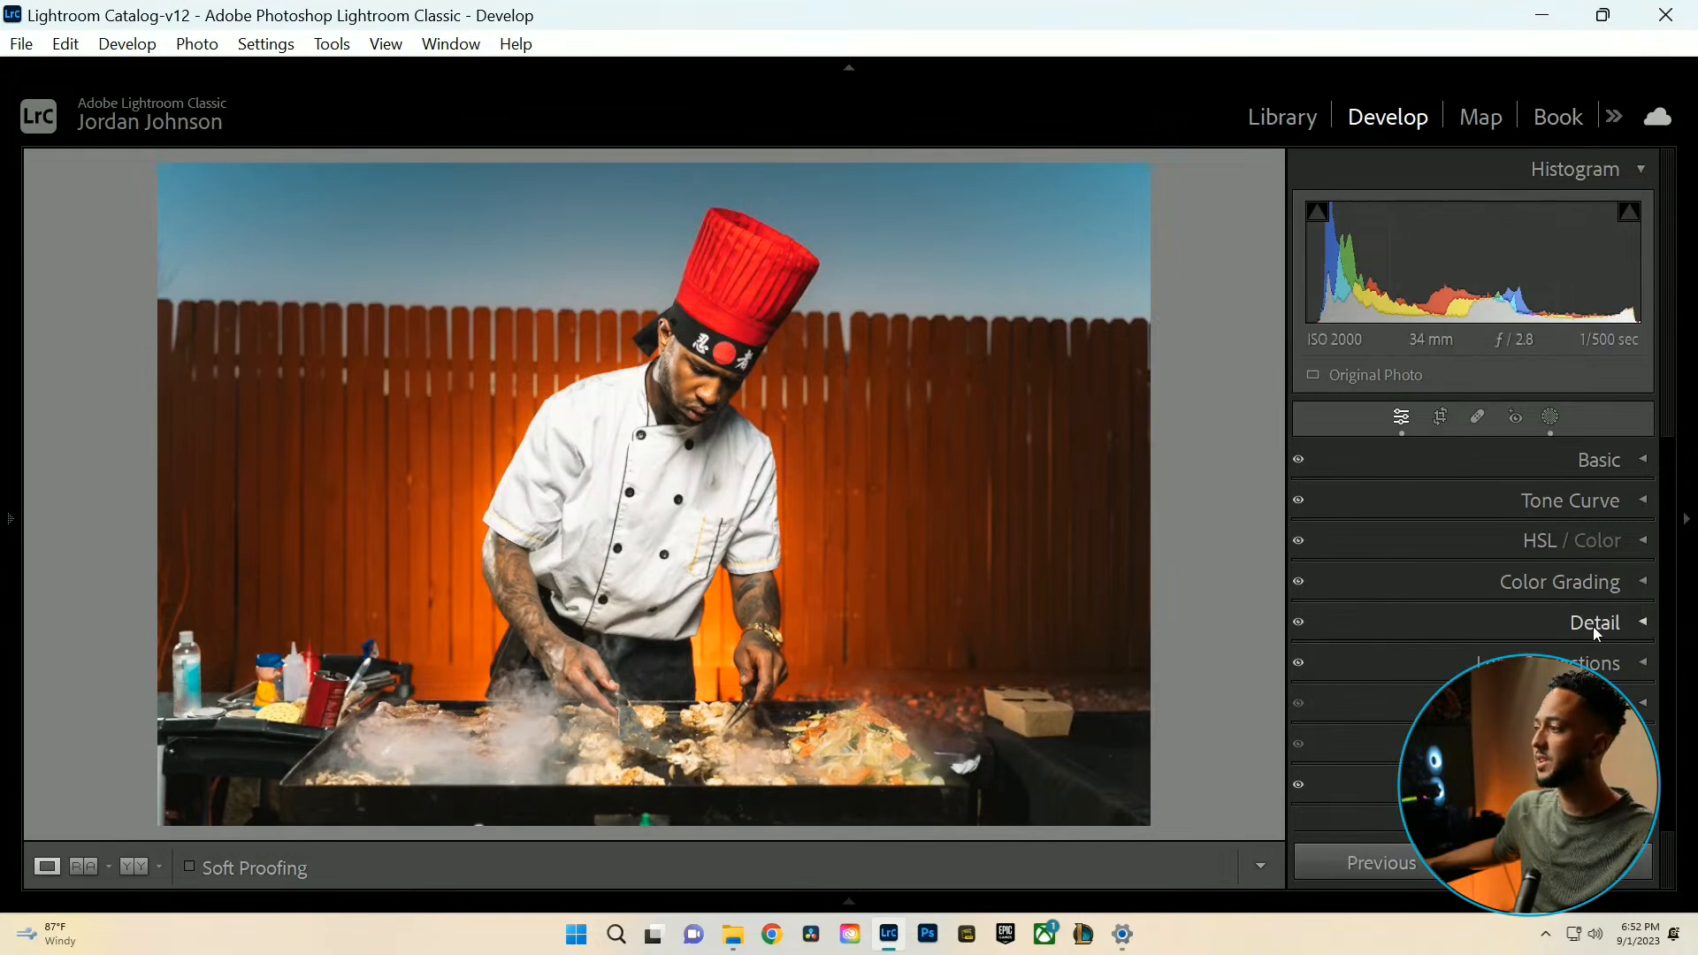
{"action": "left_click", "coordinate": [134, 866]}
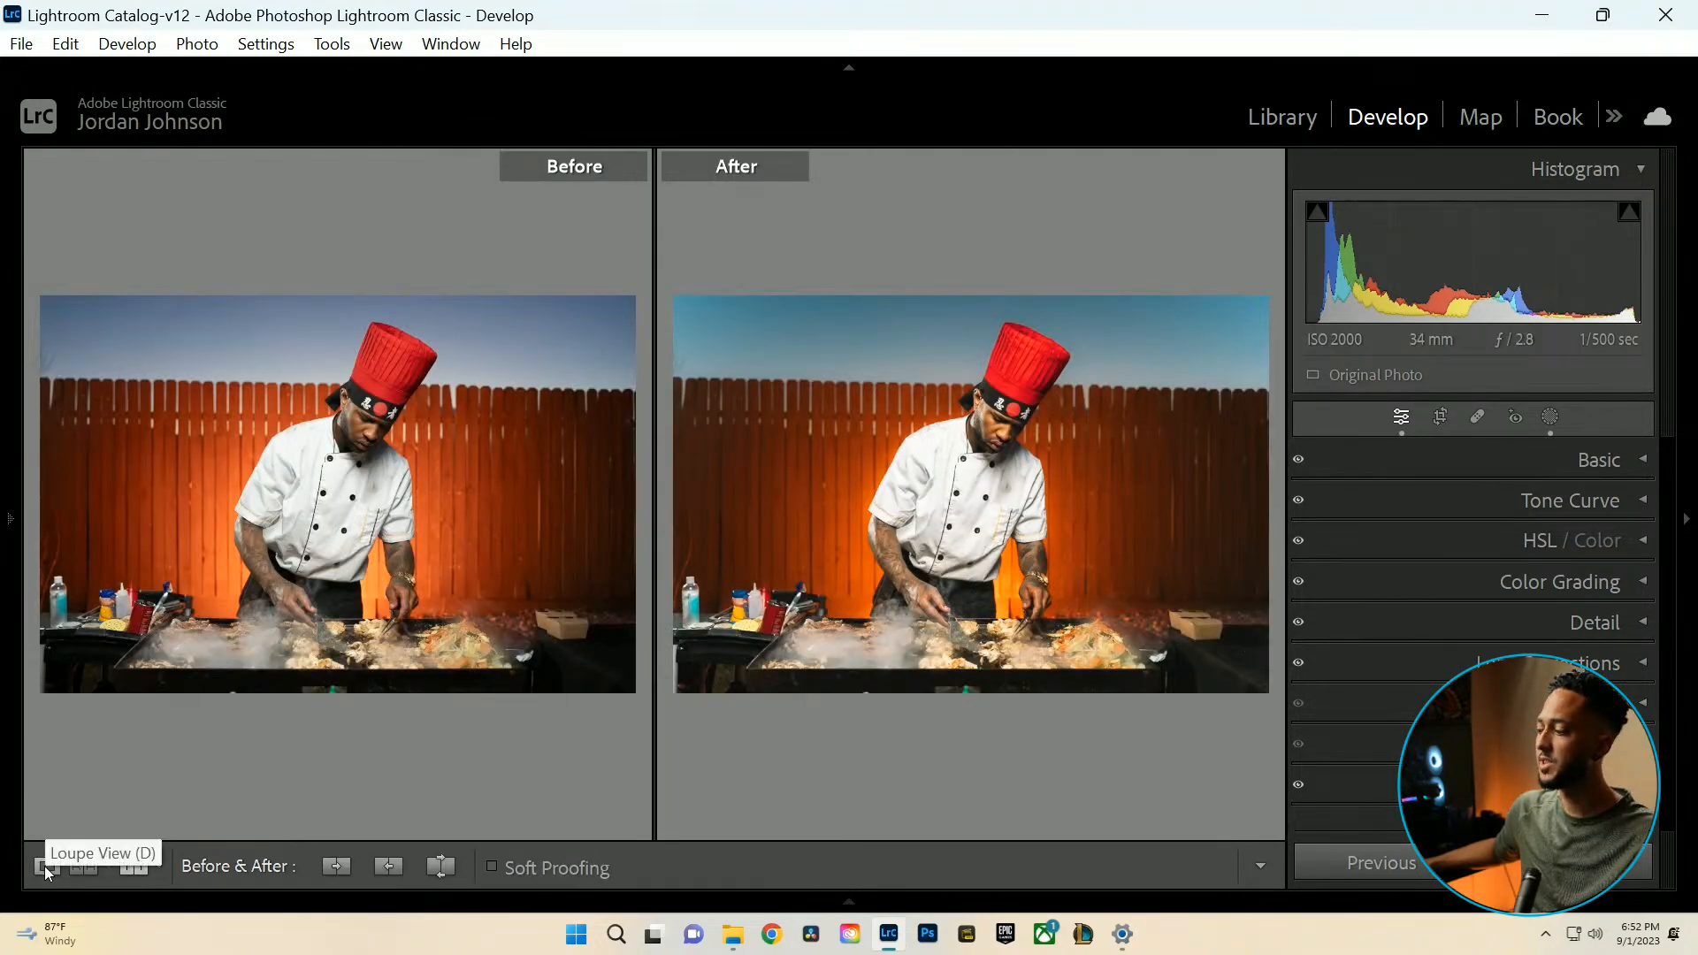
{"action": "left_click", "coordinate": [46, 867]}
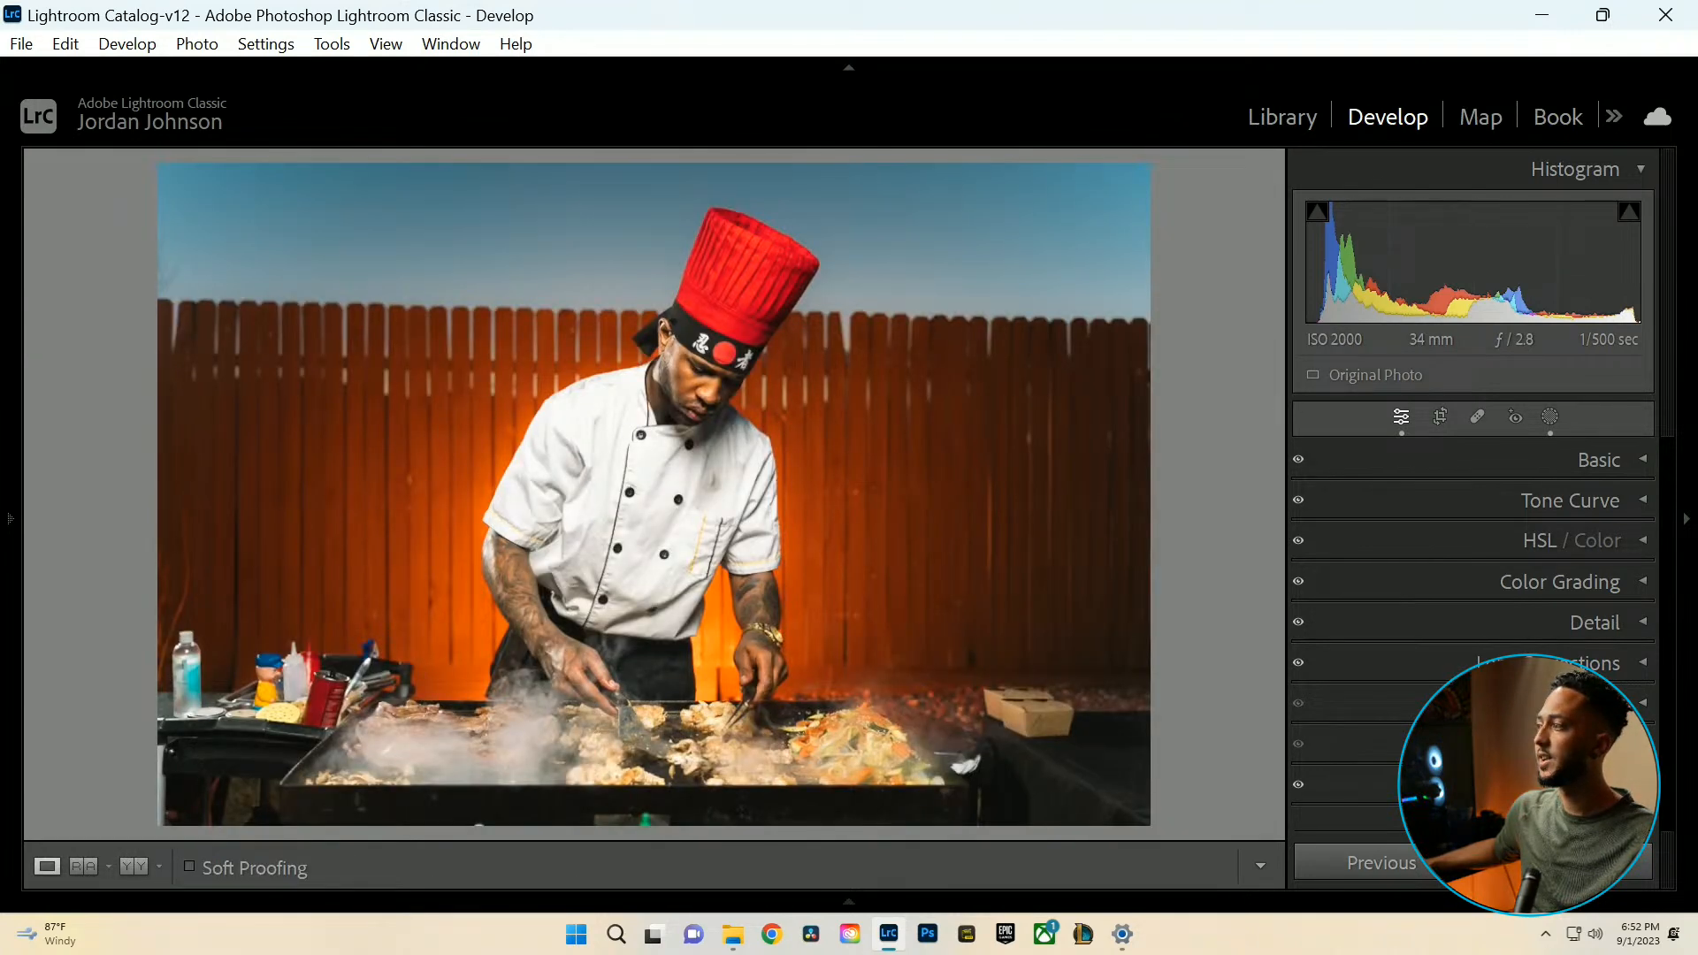
Add a large radial gradient mask centred on the chef and invert it so it covers the photo's outer edges.
{"action": "left_click", "coordinate": [1549, 416]}
{"action": "left_click", "coordinate": [1052, 217]}
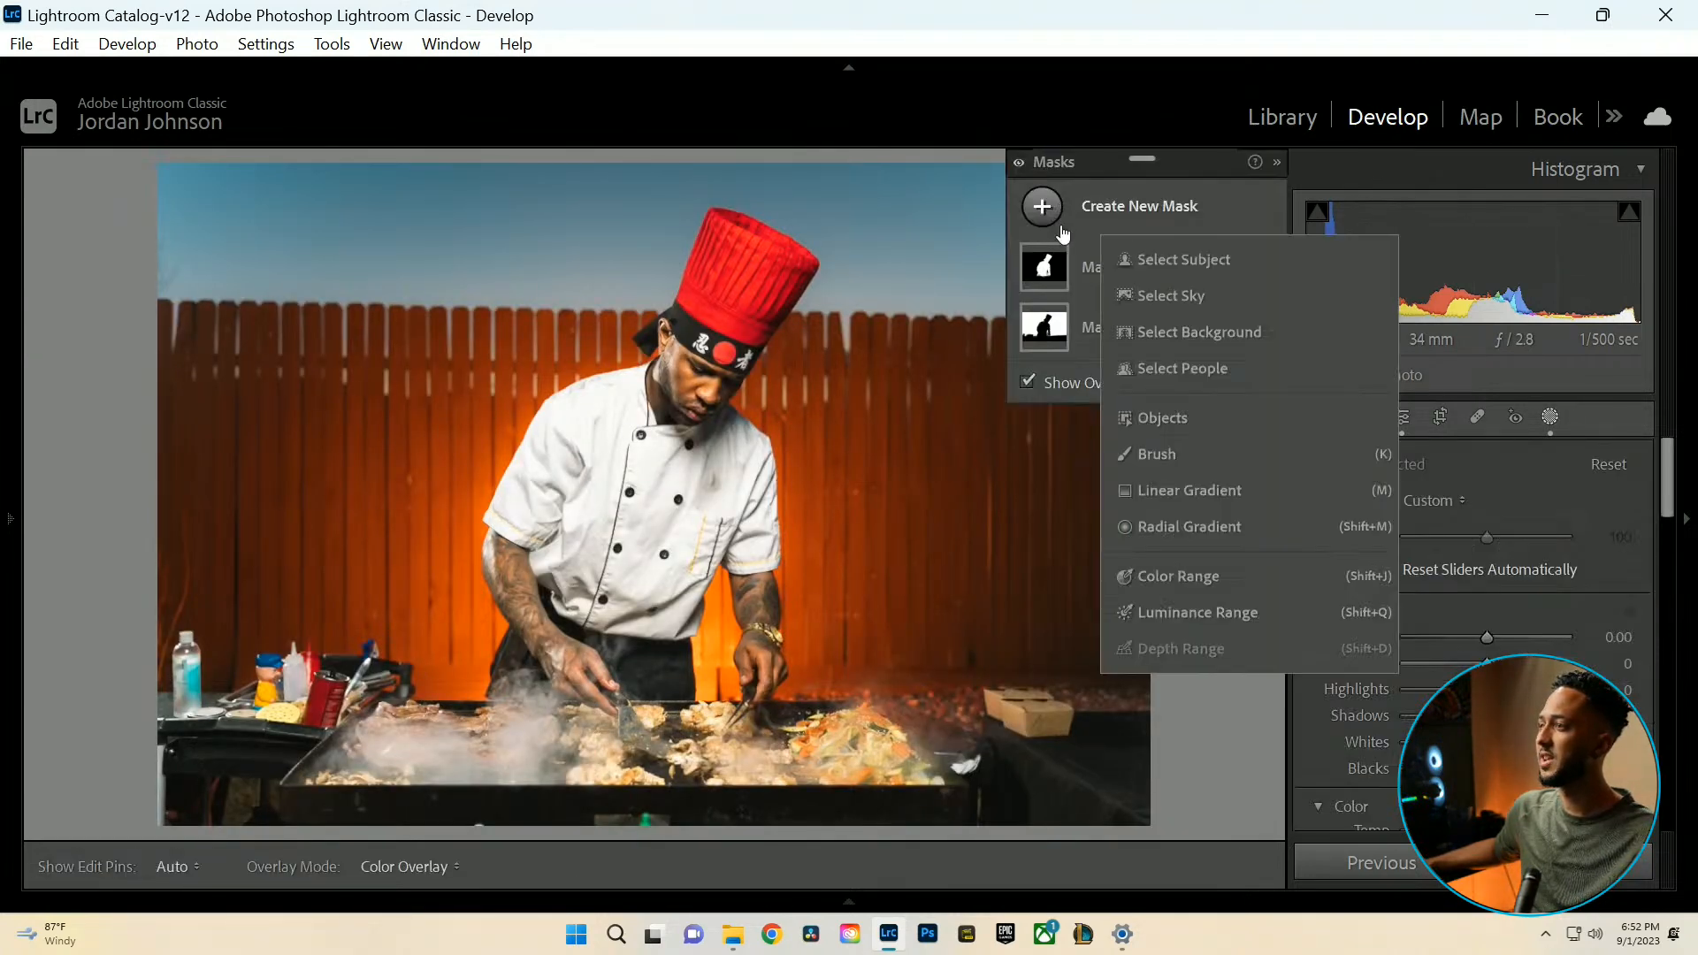
{"action": "left_click", "coordinate": [1208, 527]}
{"action": "left_click_drag", "start_coordinate": [589, 732], "coordinate": [1064, 5]}
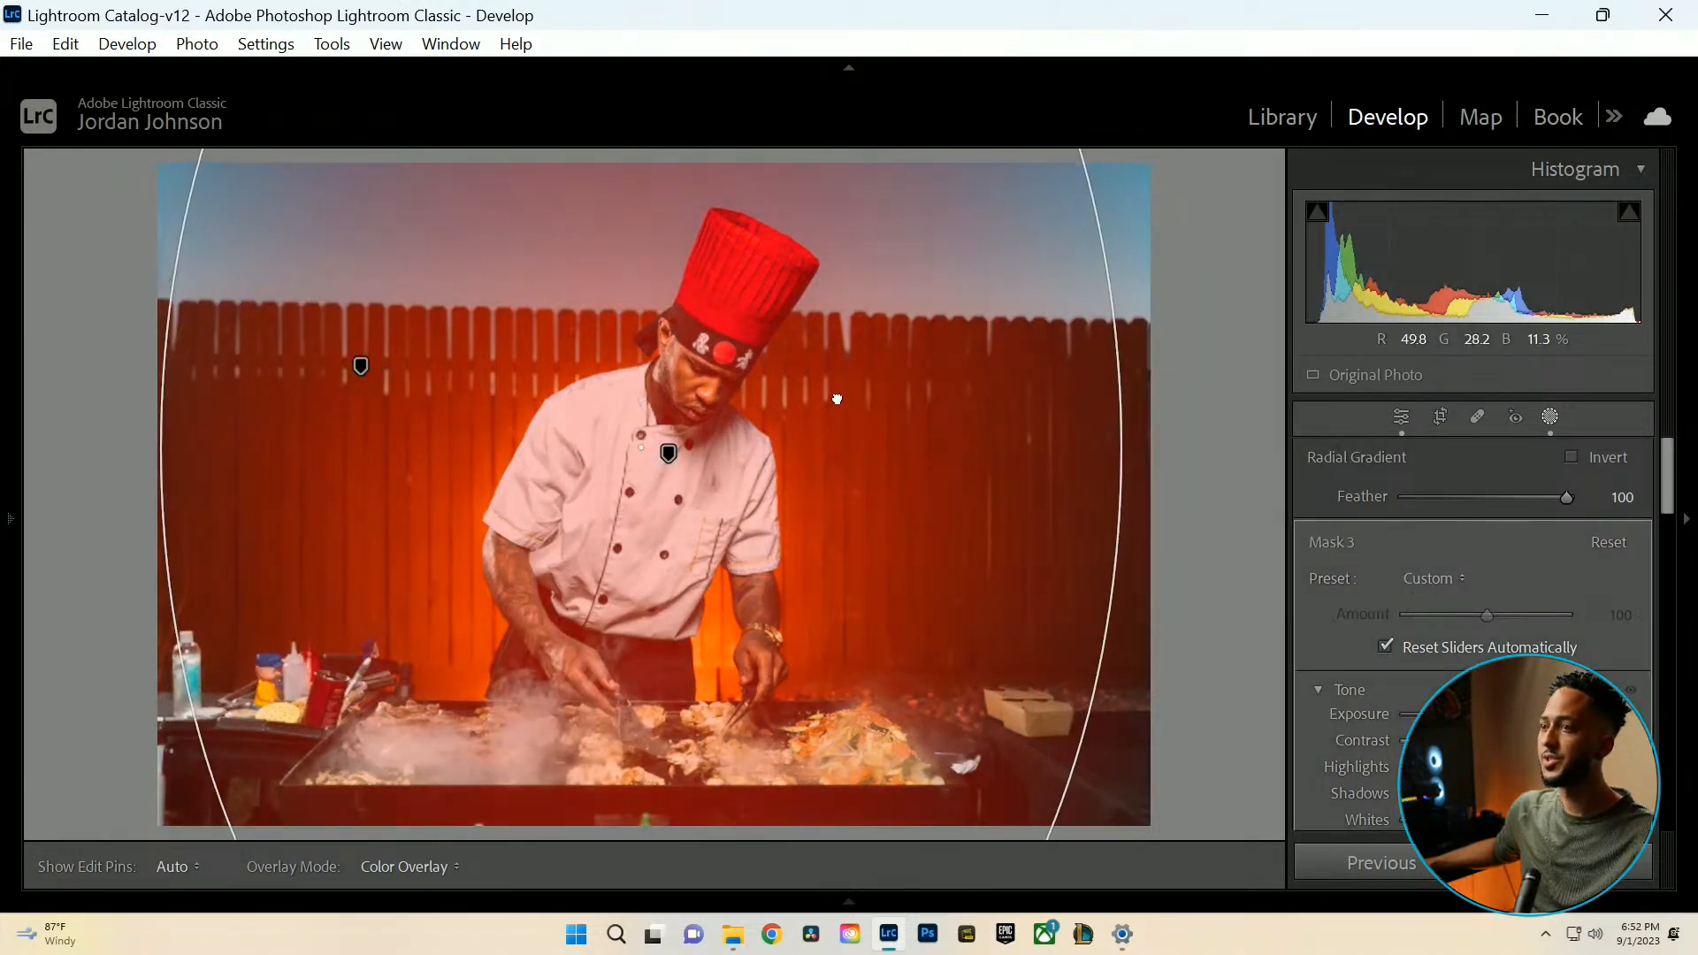
{"action": "left_click", "coordinate": [1573, 457]}
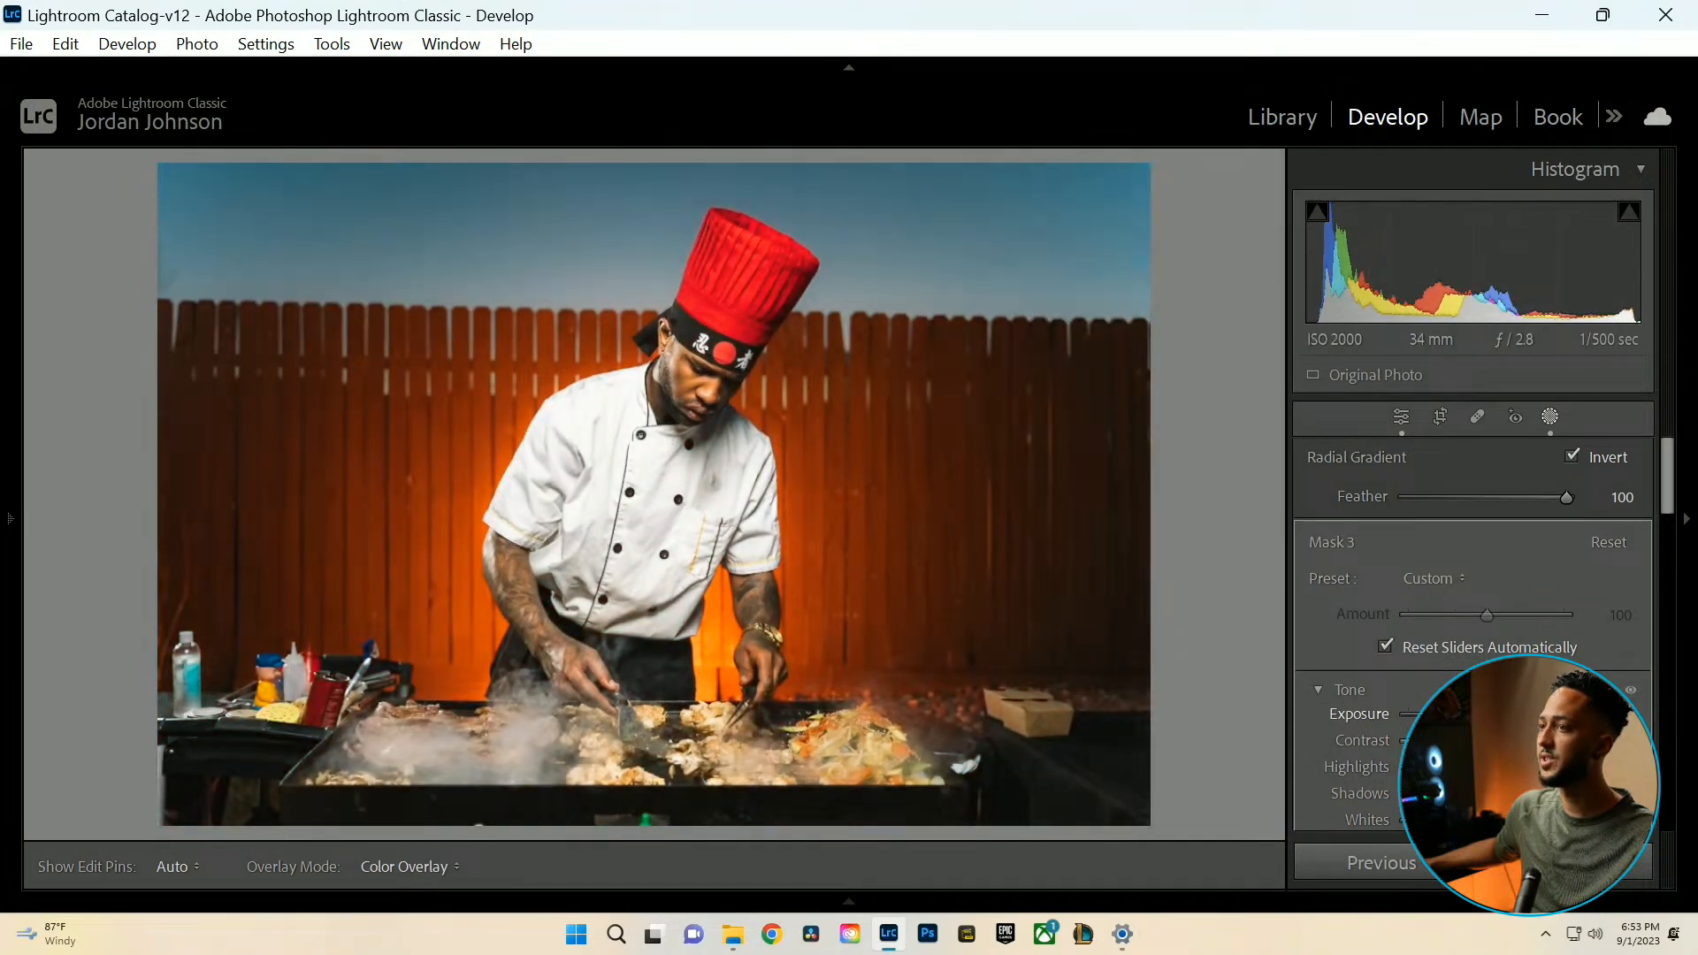
Lower the exposure of the inverted radial mask to darken the edges, and compare the photo with and without the mask.
{"action": "left_click_drag", "start_coordinate": [1486, 714], "coordinate": [1471, 715]}
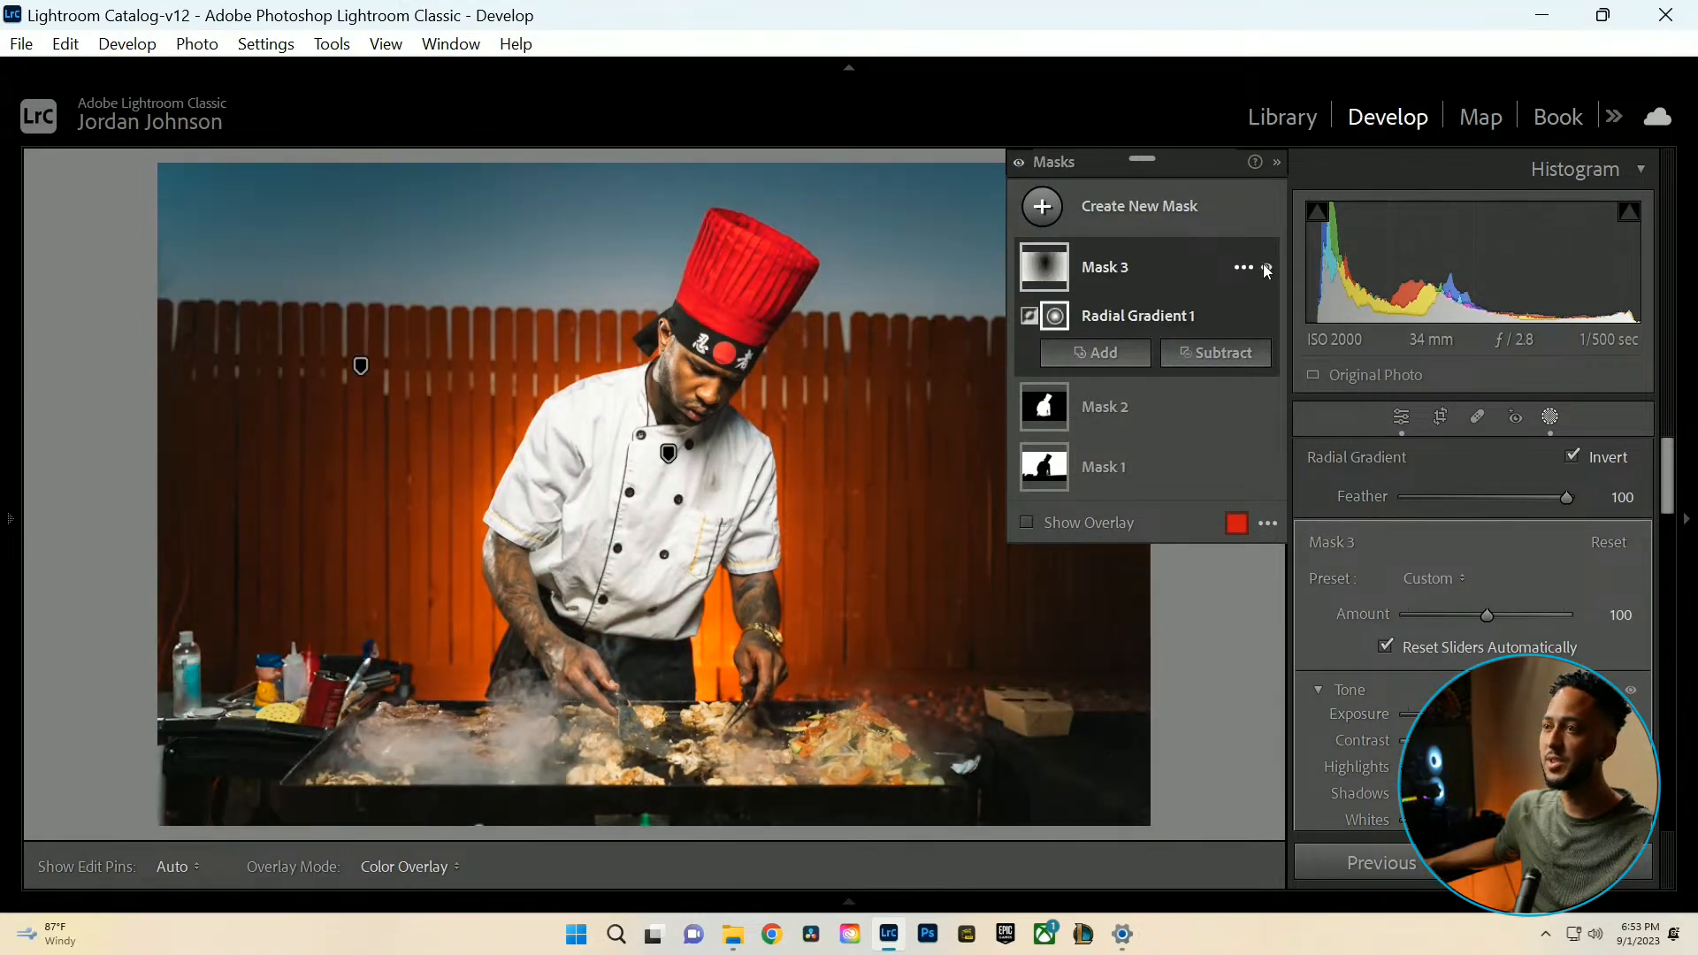
{"action": "left_click", "coordinate": [1266, 269]}
{"action": "left_click", "coordinate": [1266, 269]}
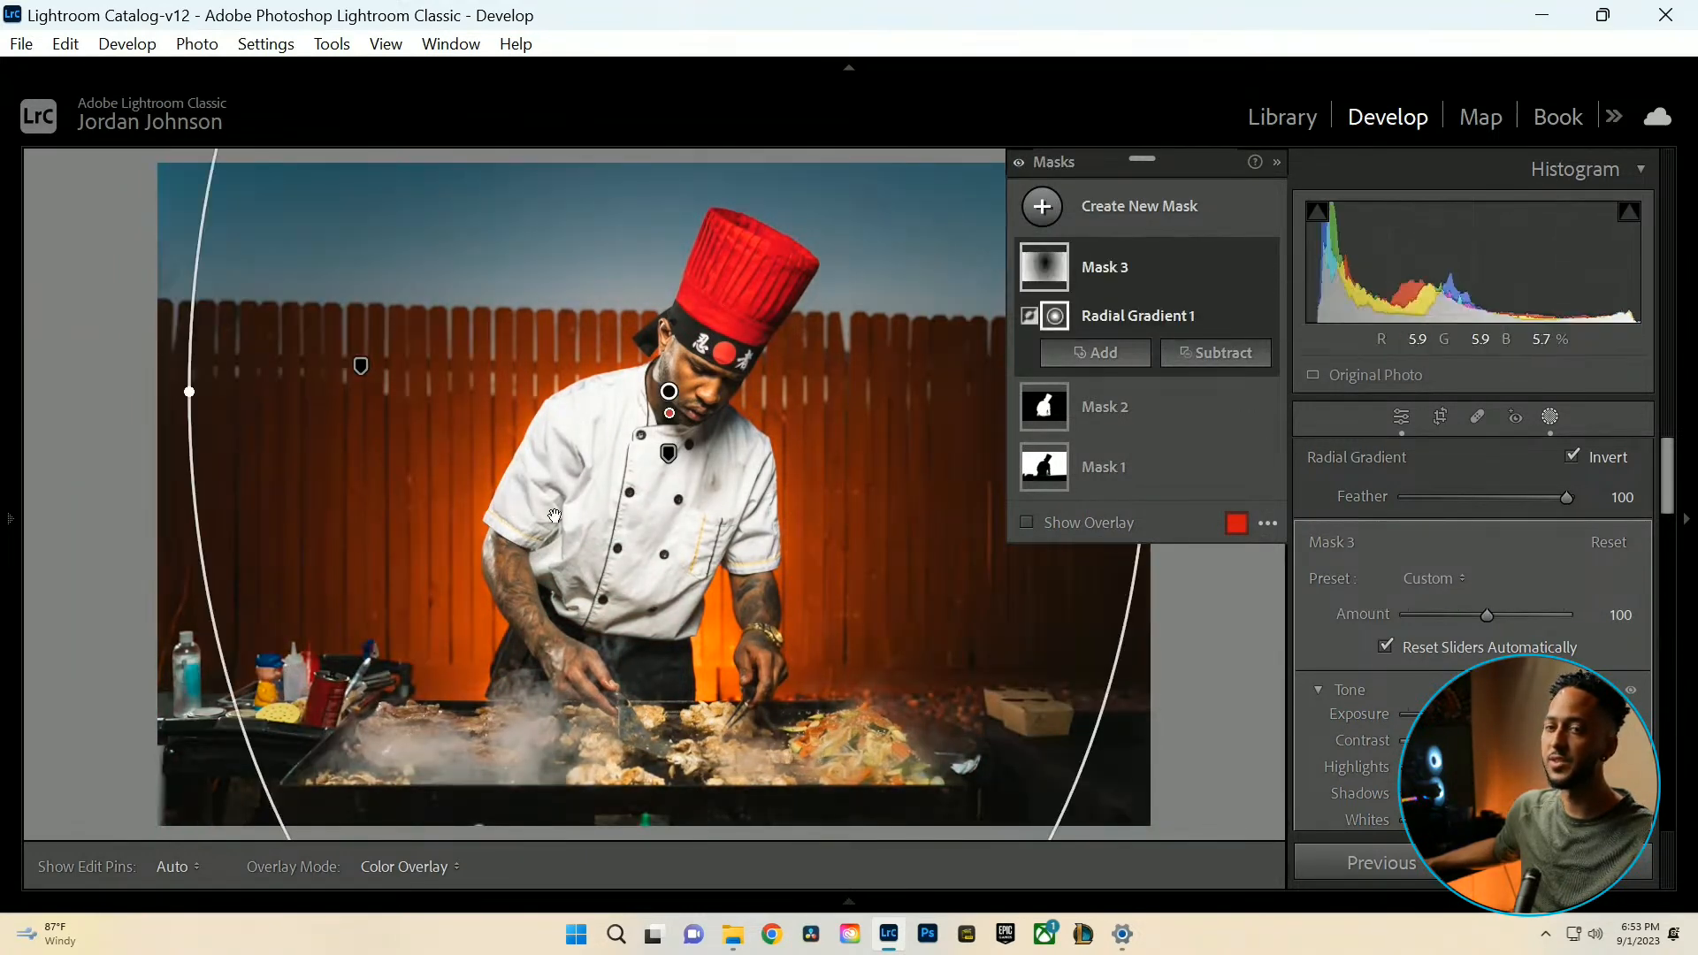
{"action": "left_click", "coordinate": [1551, 417]}
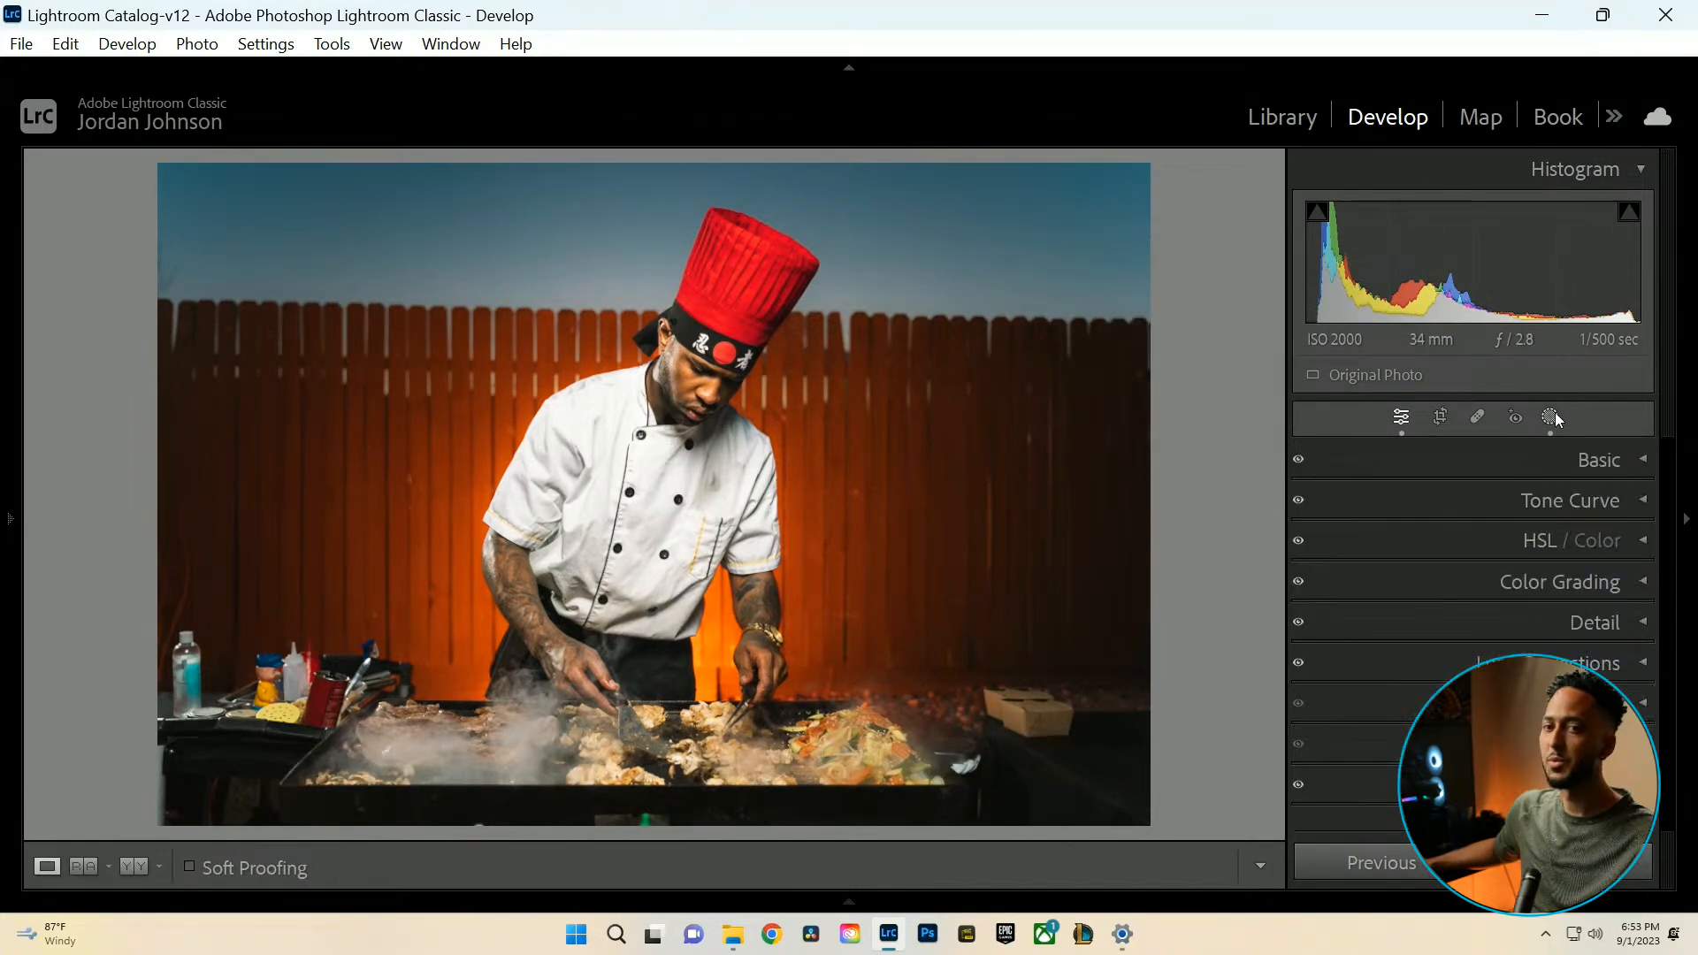
Reveal the filmstrip and look through the other portraits in the import, including the man against the red background.
{"action": "mouse_move", "coordinate": [371, 902]}
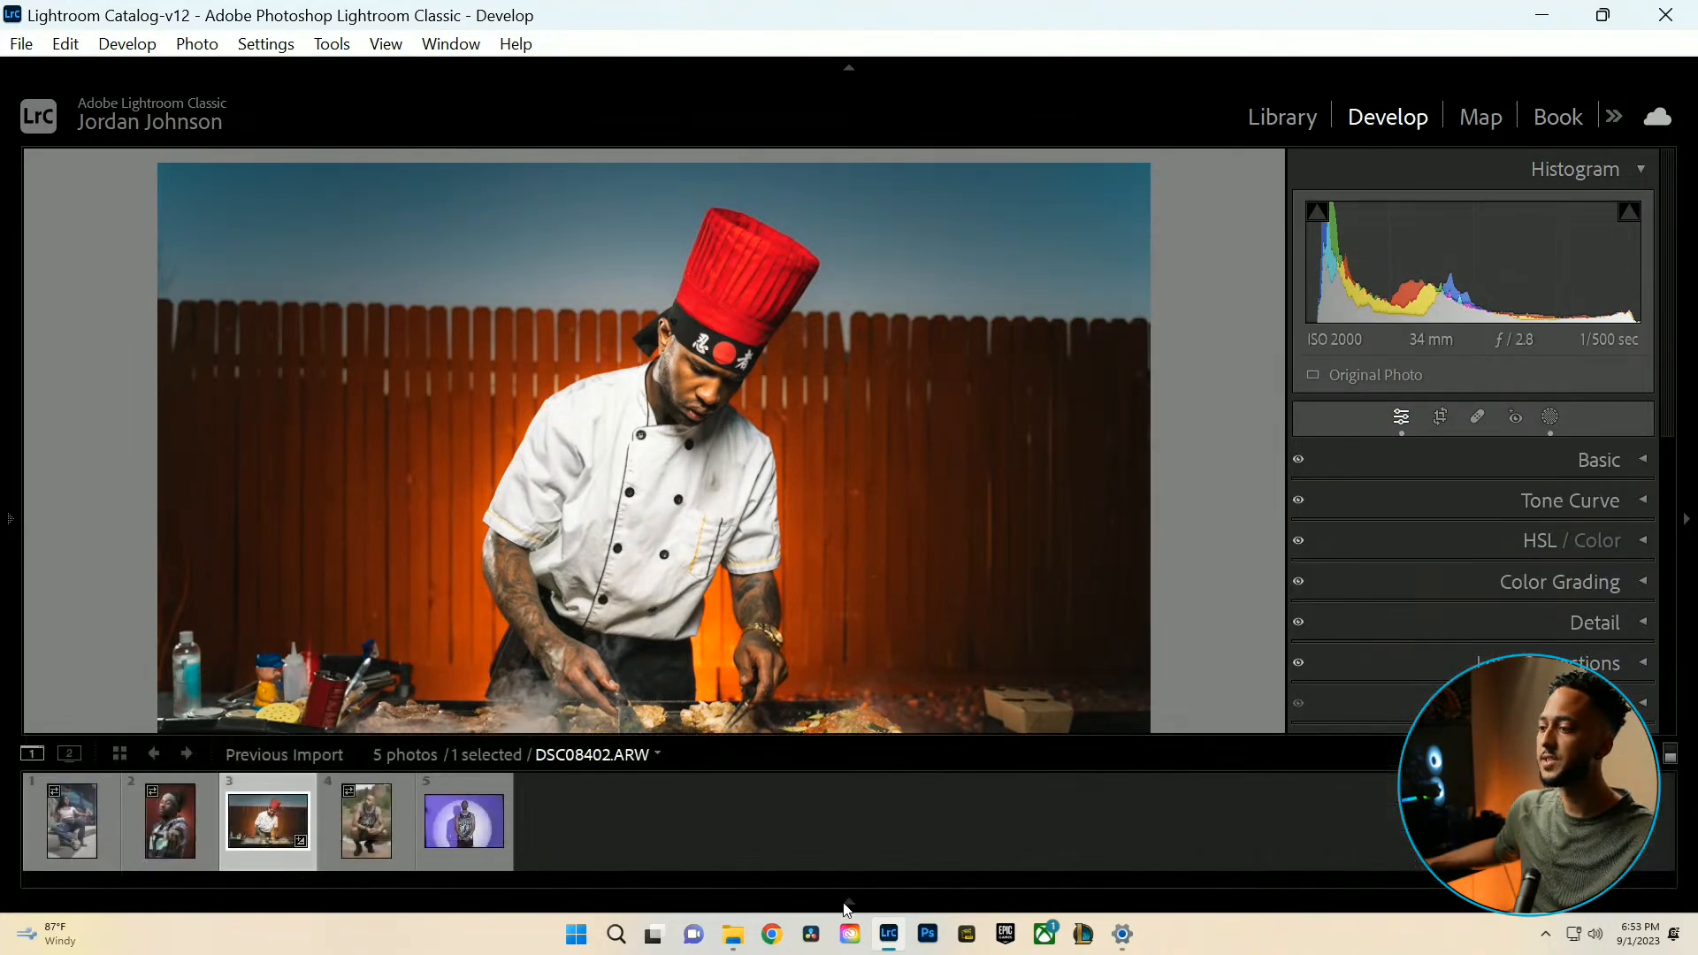
{"action": "left_click", "coordinate": [849, 901]}
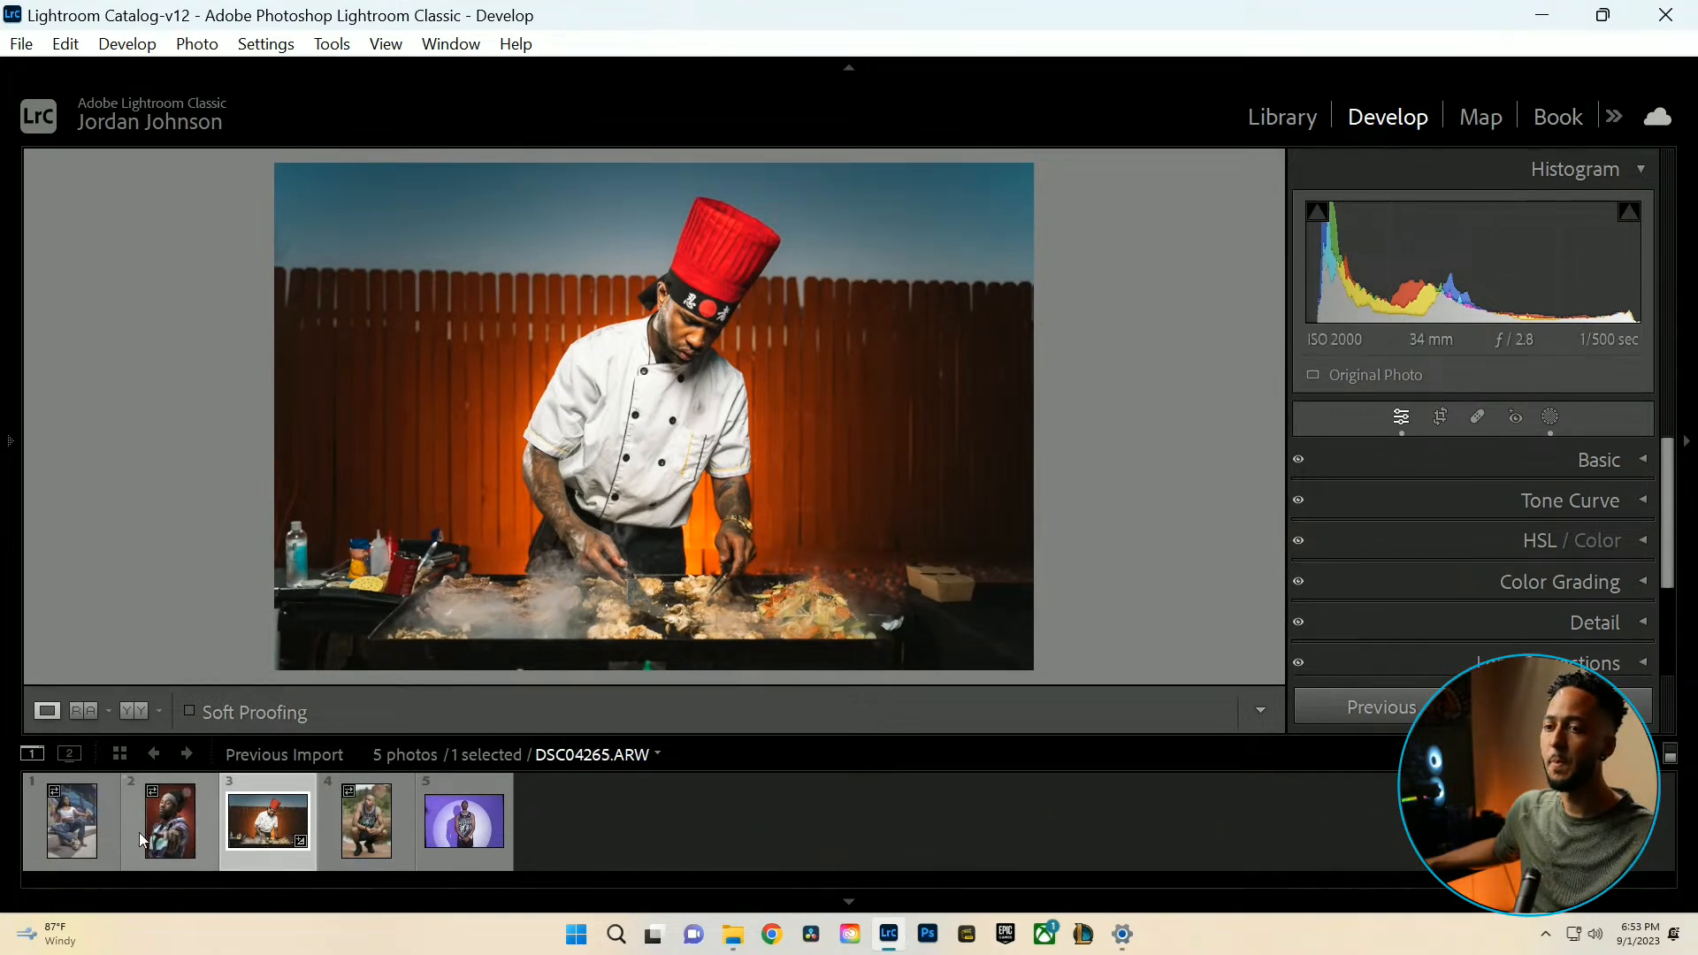
{"action": "left_click", "coordinate": [71, 822]}
{"action": "left_click", "coordinate": [470, 835]}
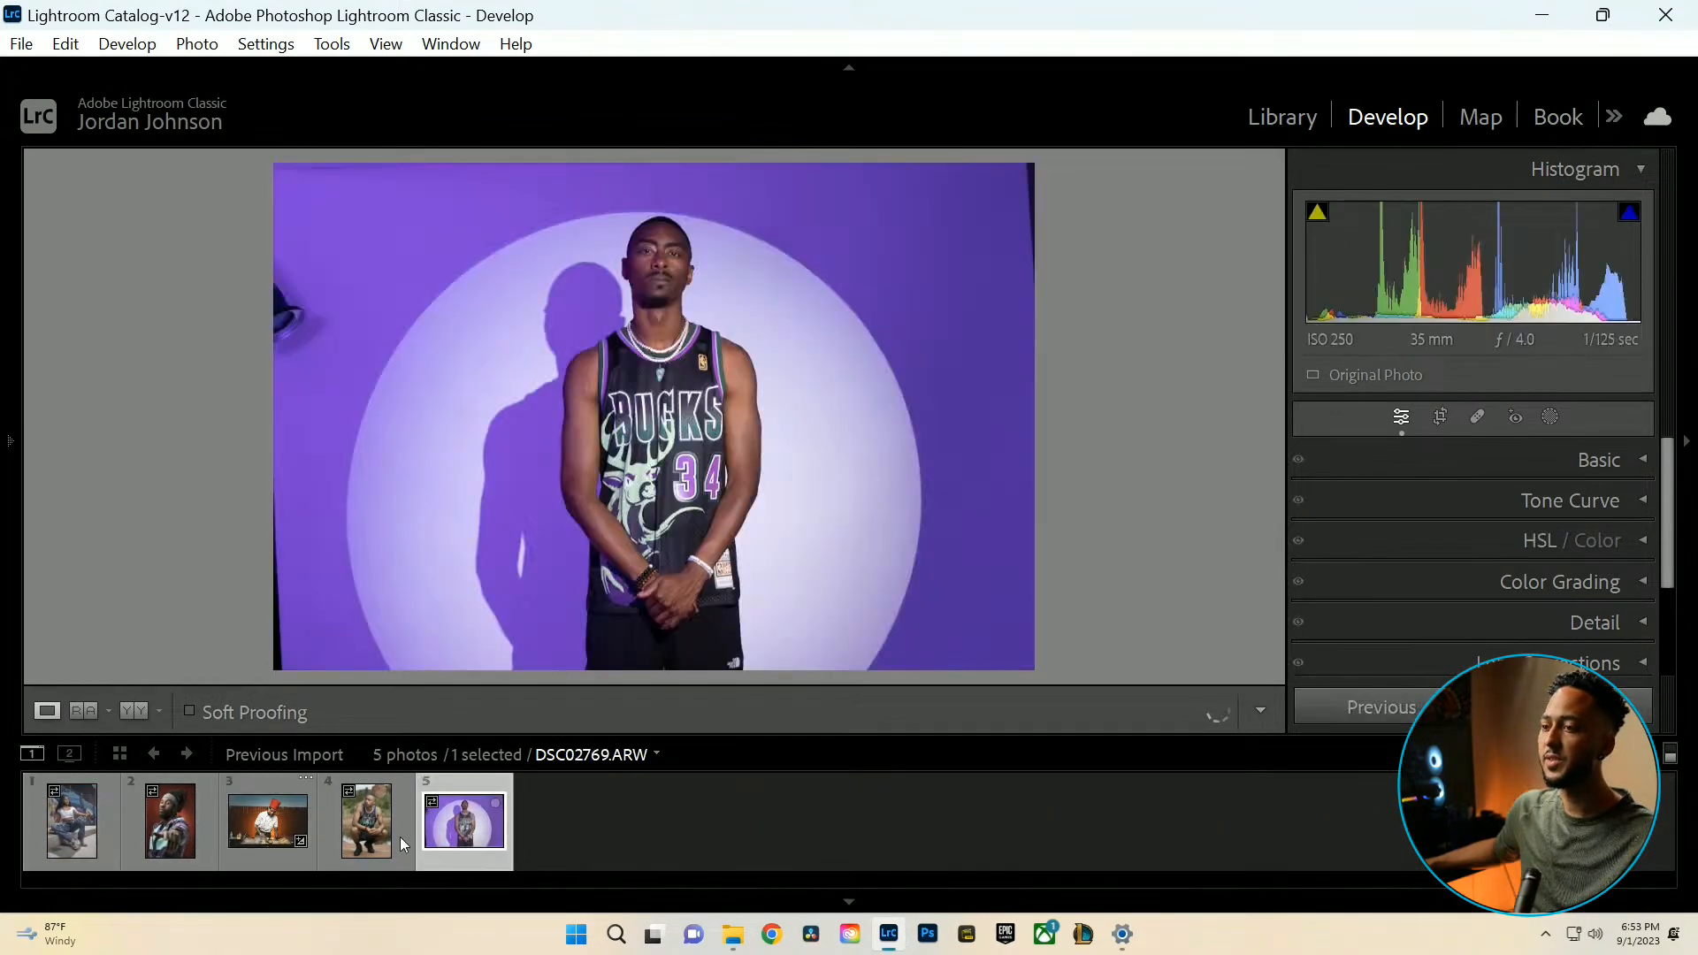
{"action": "left_click", "coordinate": [398, 833]}
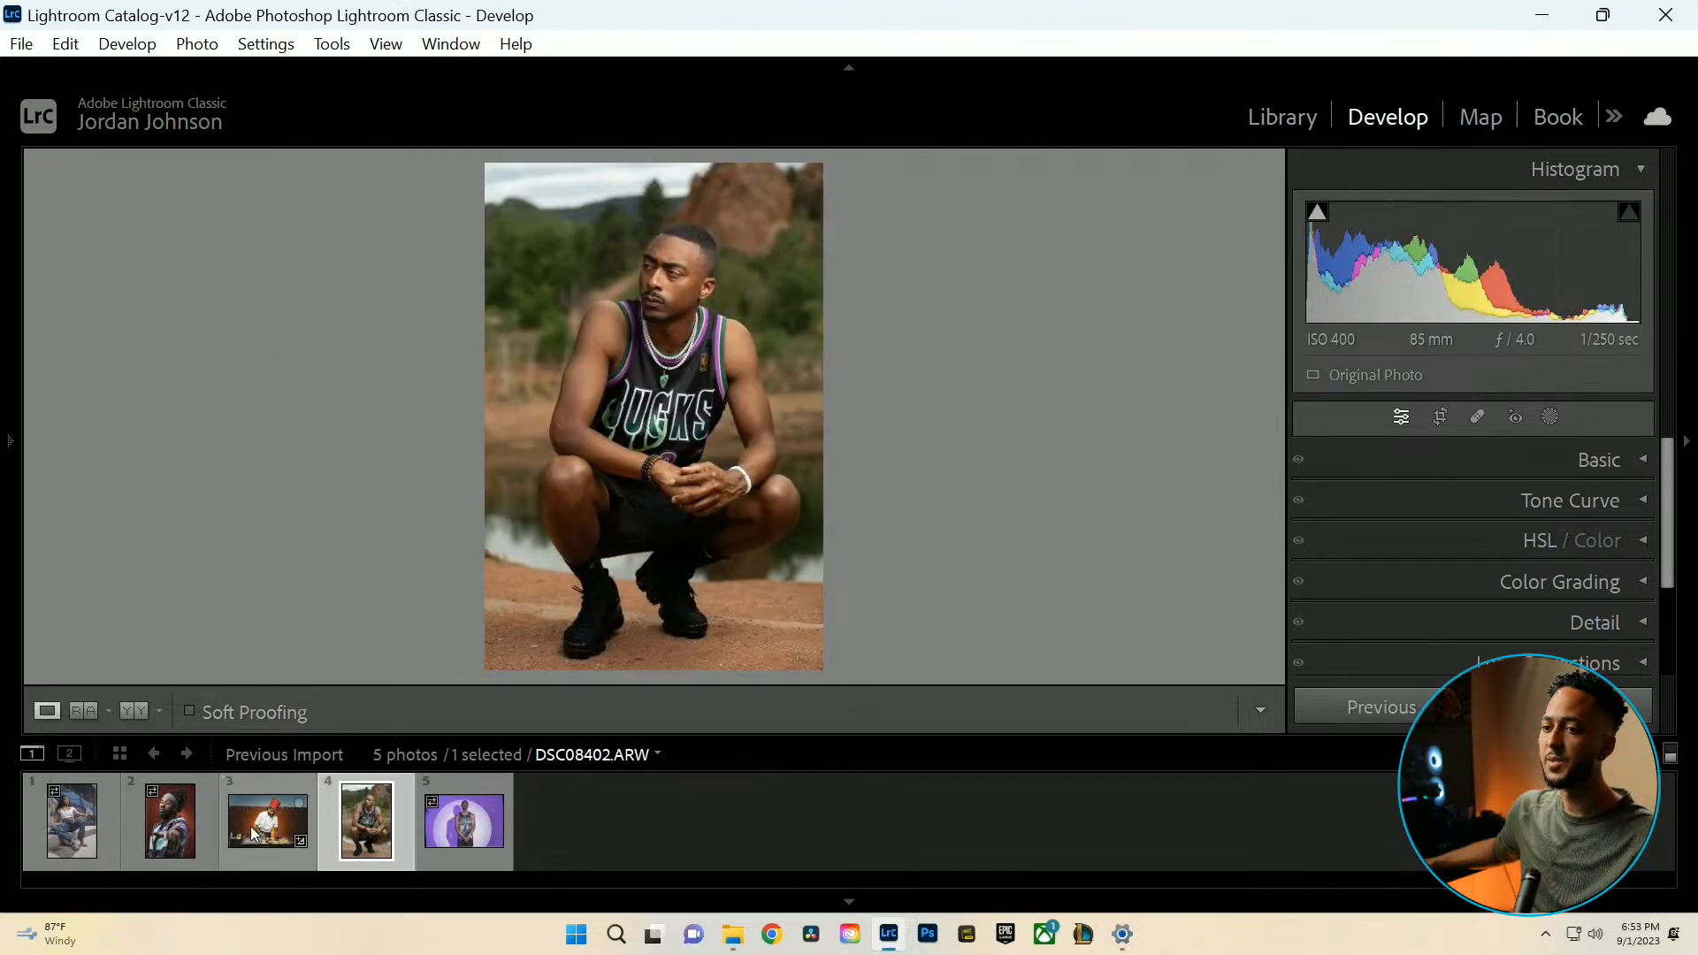
{"action": "left_click", "coordinate": [170, 824]}
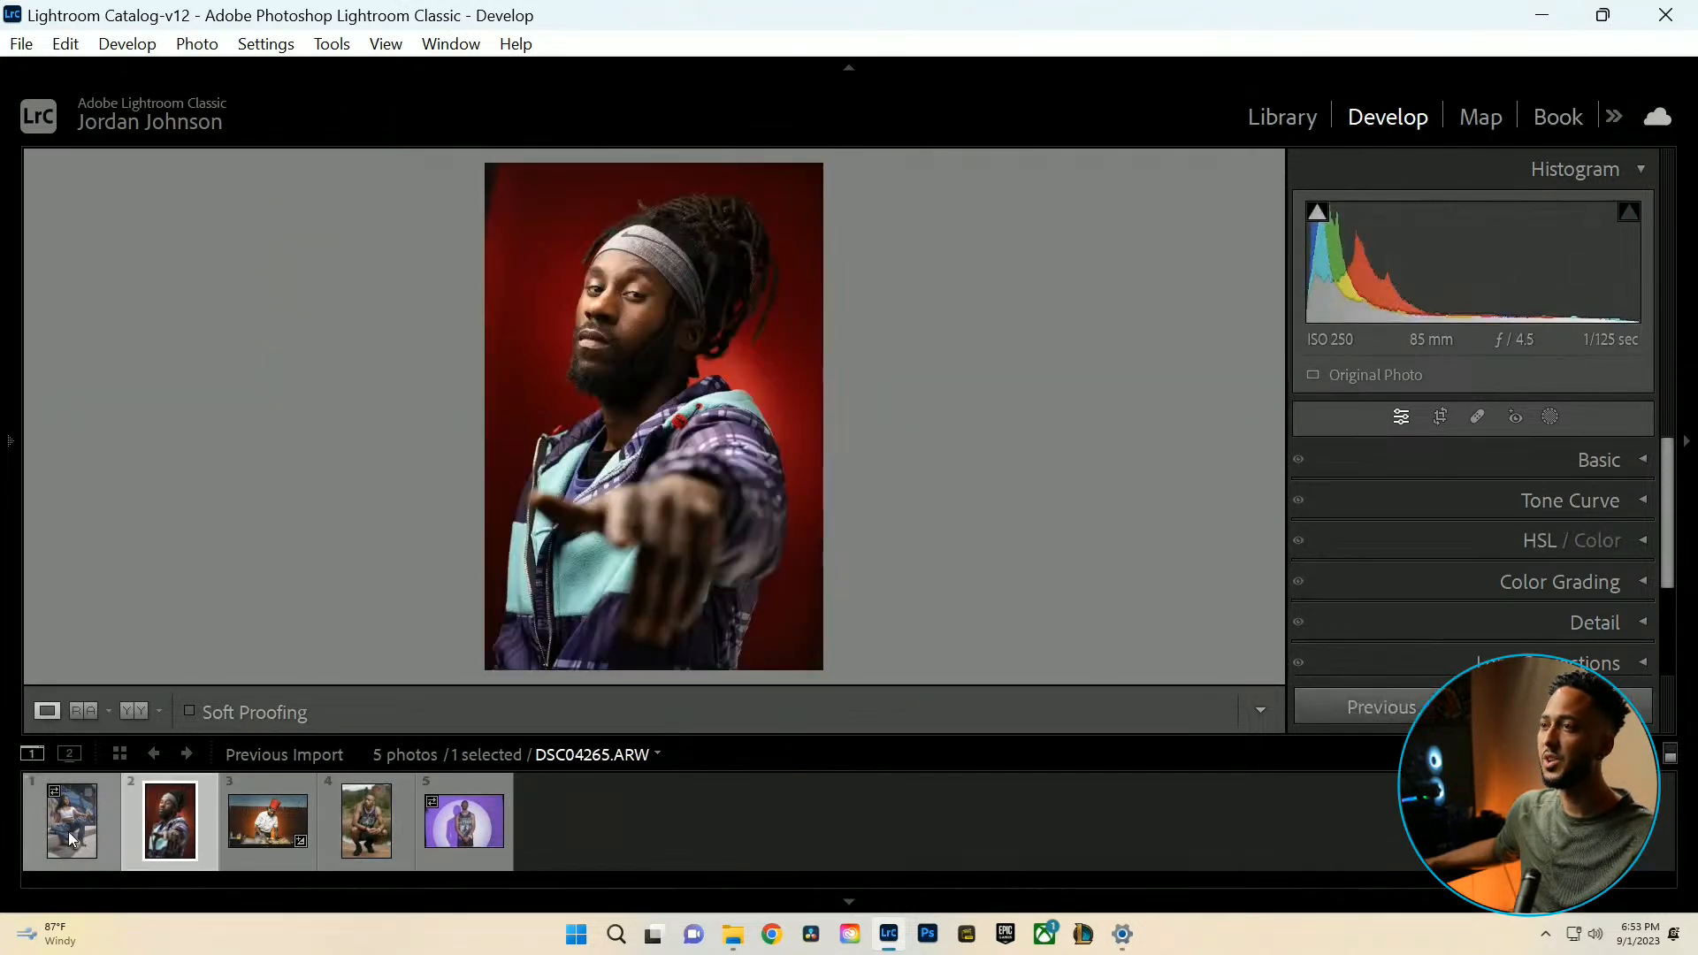
Return to the portrait of the man against the red background and hide the filmstrip to enlarge the photo.
{"action": "left_click", "coordinate": [432, 827]}
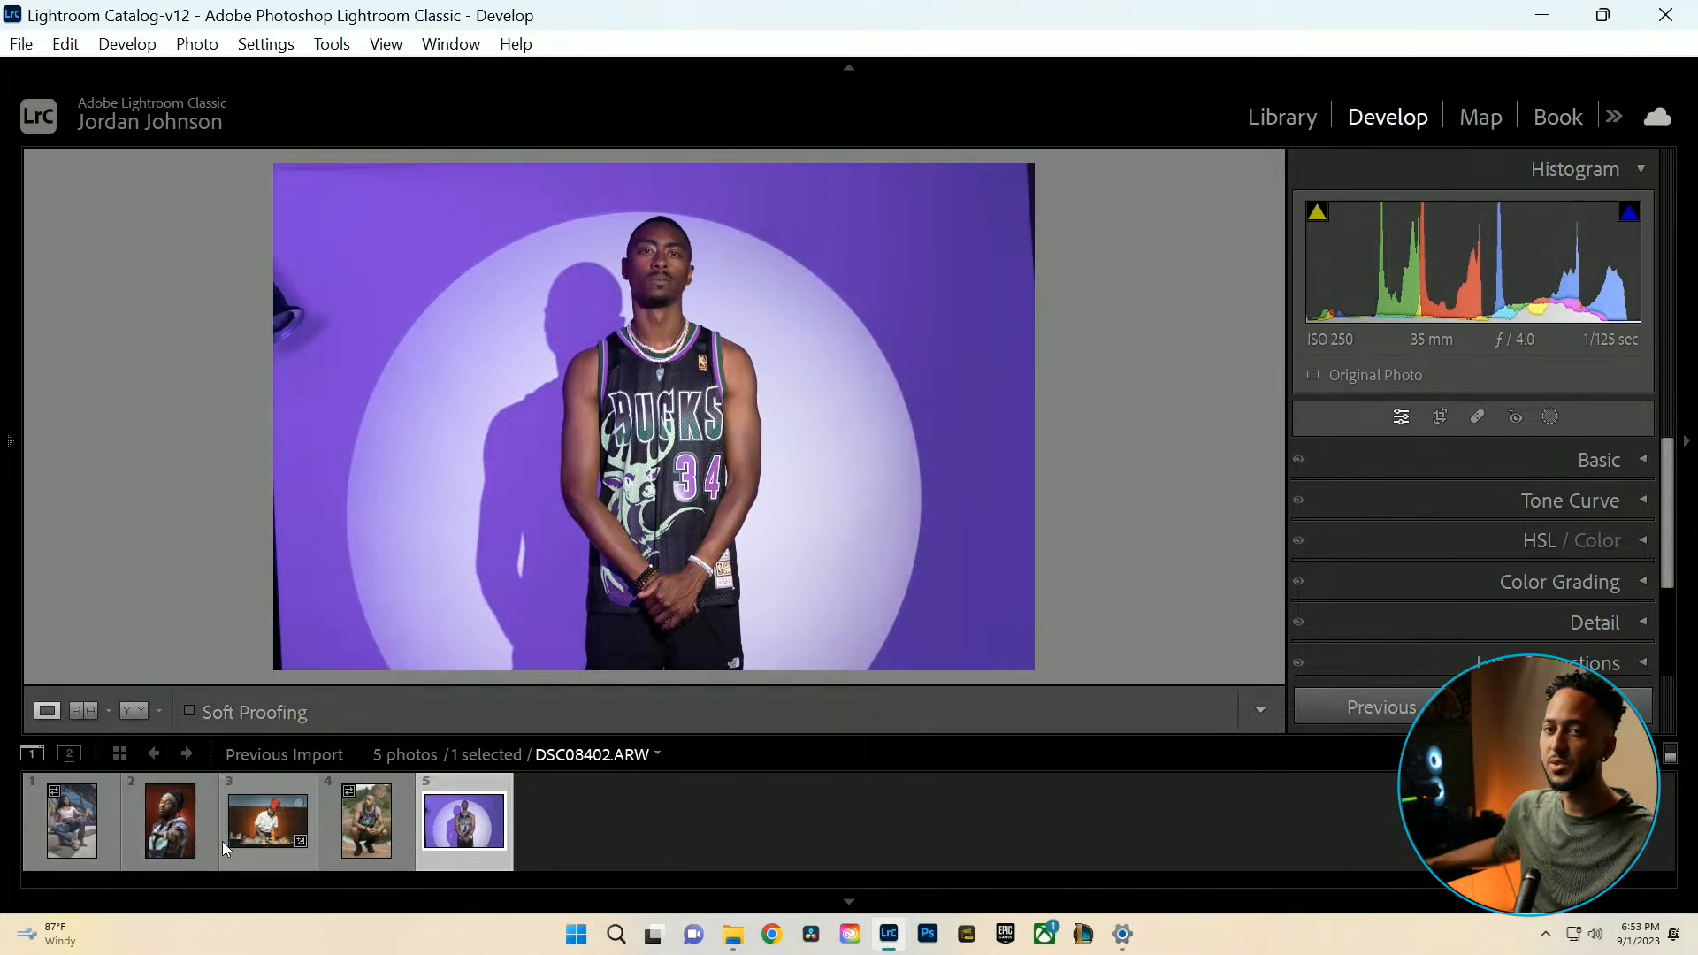
{"action": "left_click", "coordinate": [164, 825]}
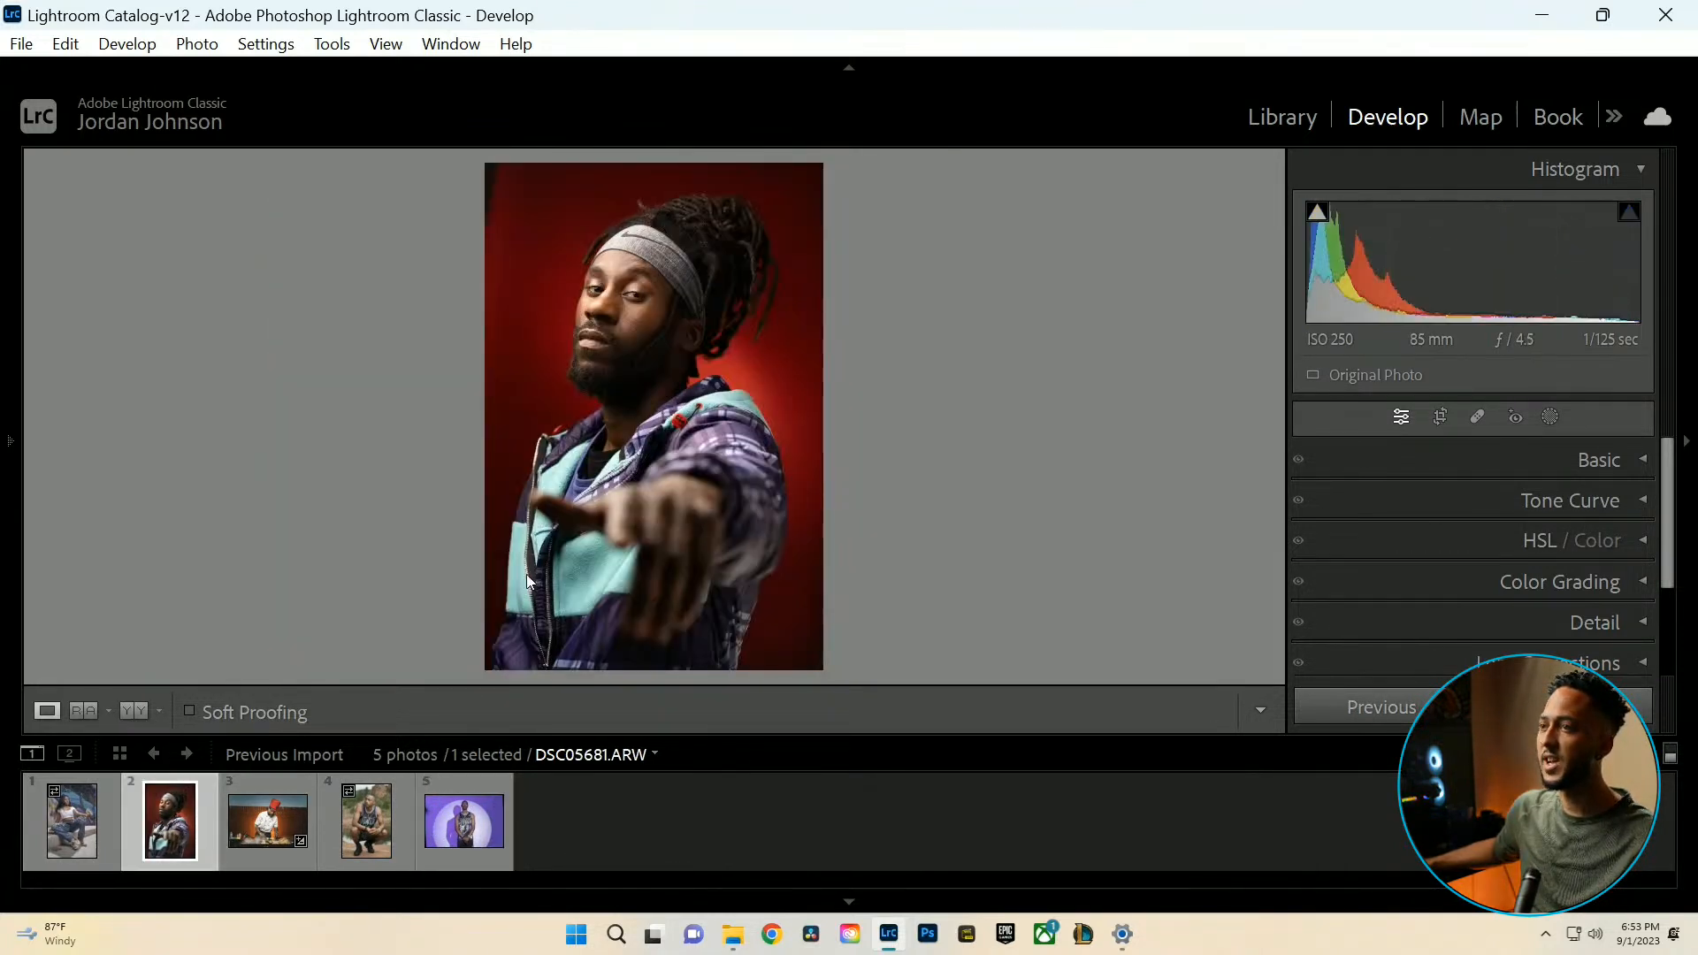
{"action": "left_click", "coordinate": [645, 297]}
{"action": "left_click_drag", "start_coordinate": [640, 296], "coordinate": [771, 522]}
{"action": "left_click", "coordinate": [784, 606]}
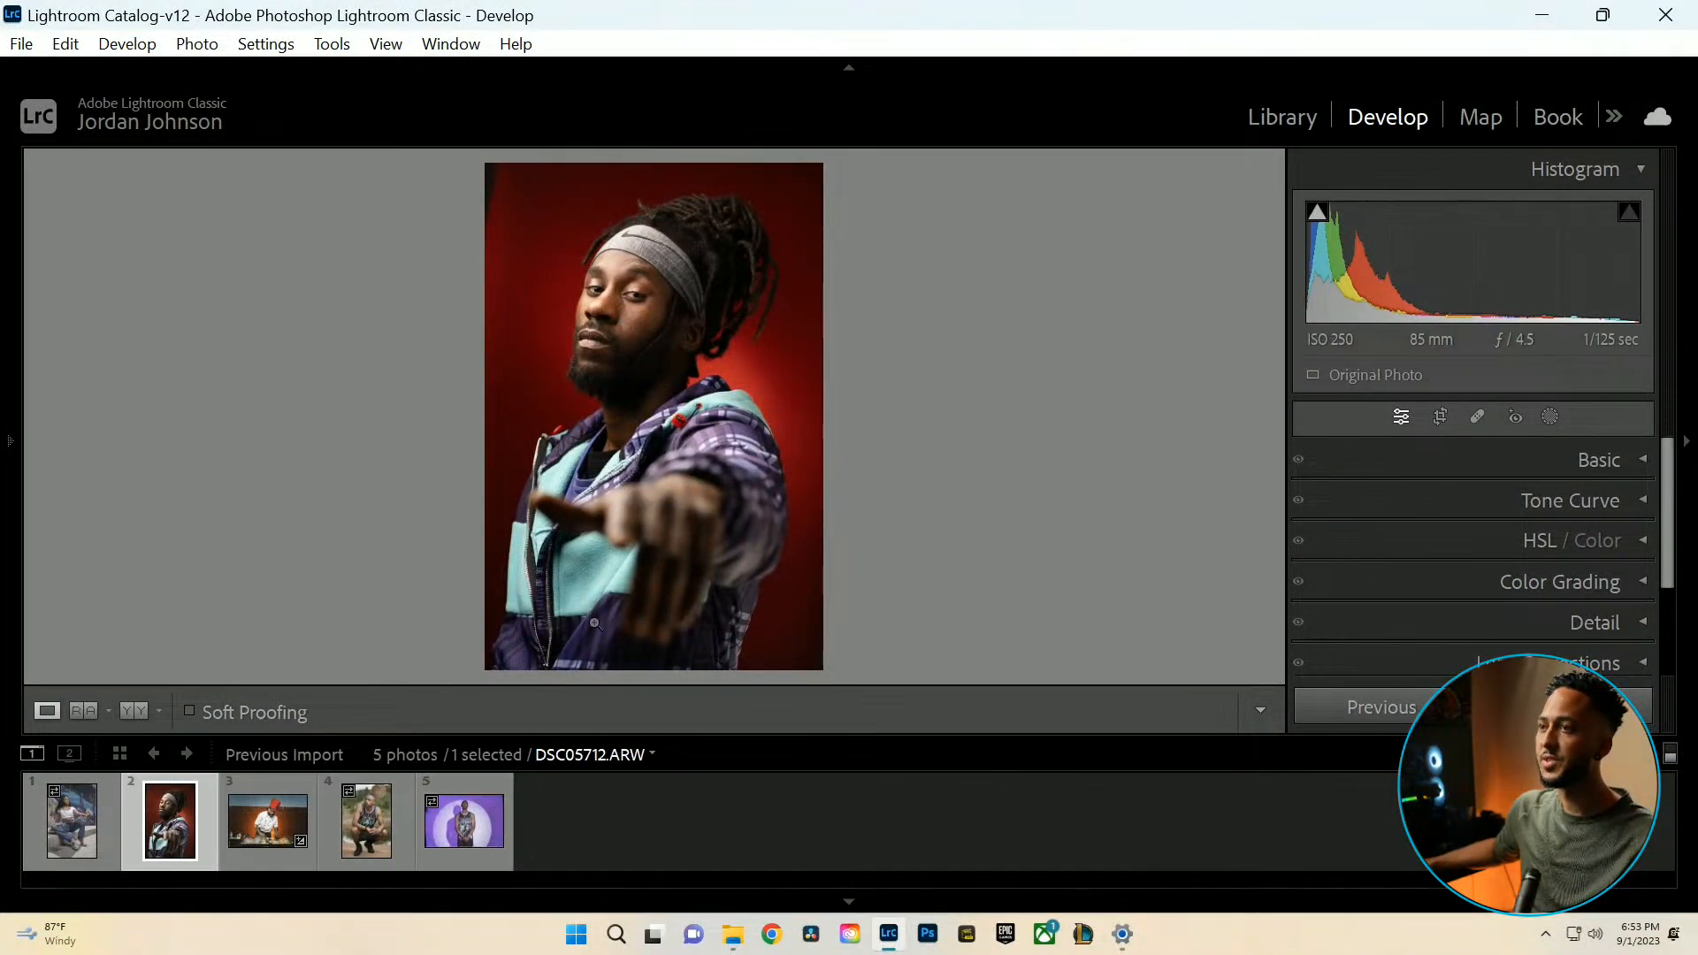
{"action": "left_click", "coordinate": [11, 444]}
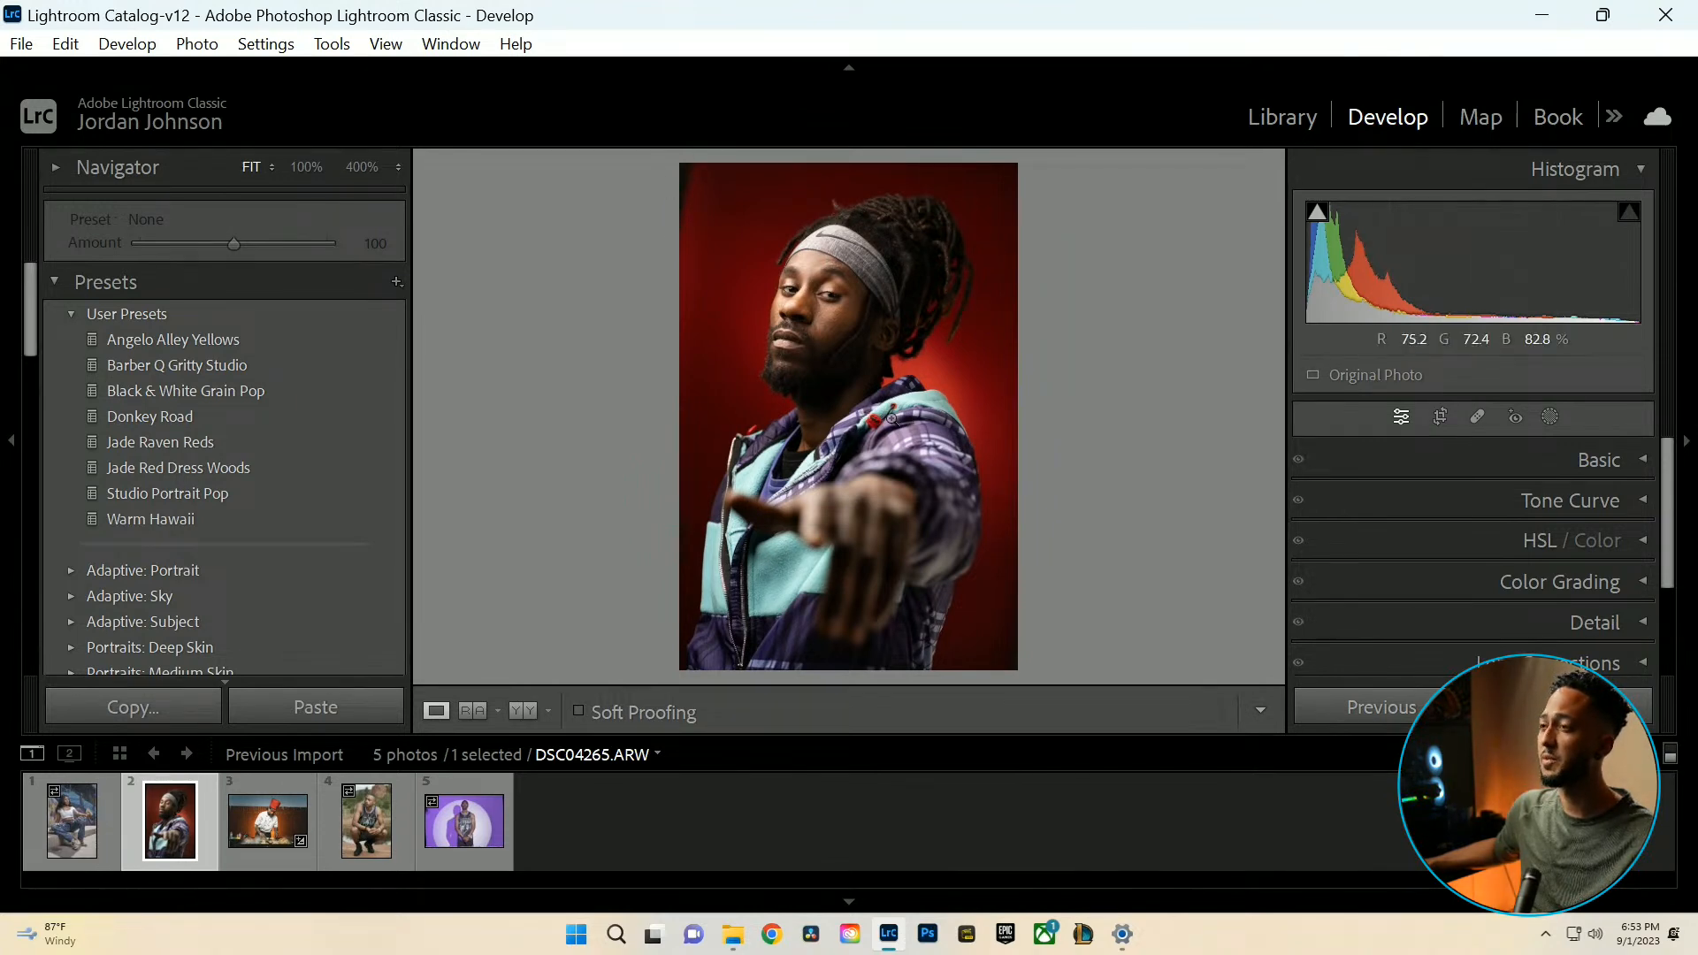
{"action": "left_click", "coordinate": [8, 384]}
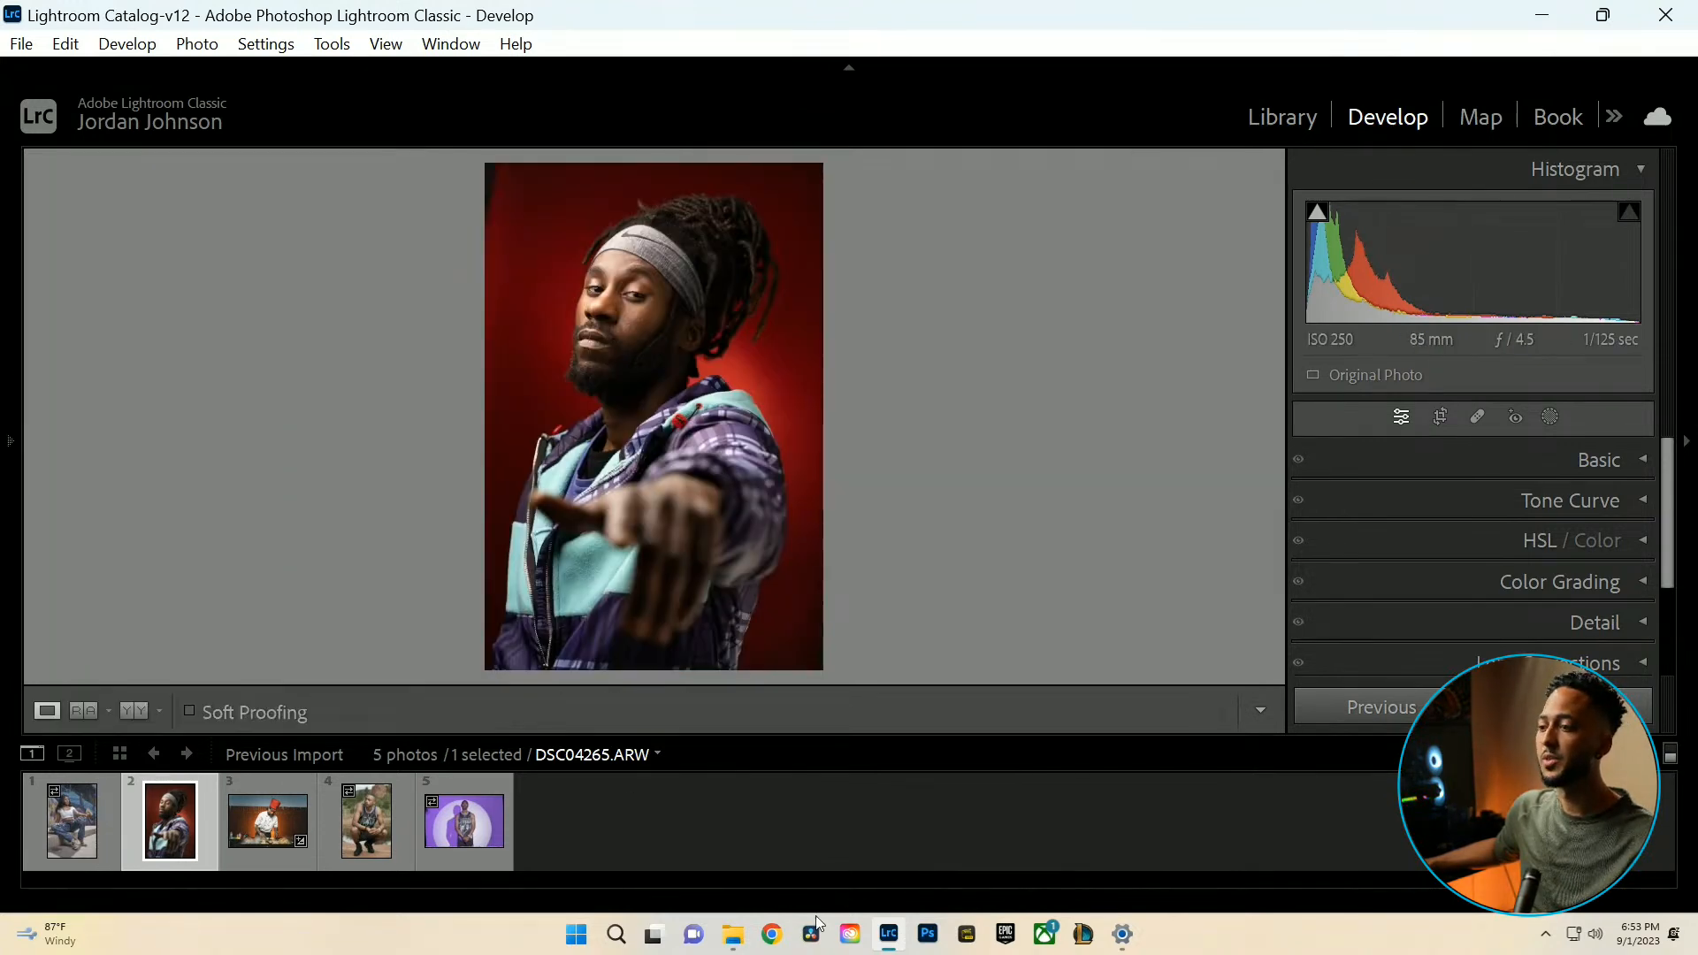
{"action": "left_click", "coordinate": [850, 904]}
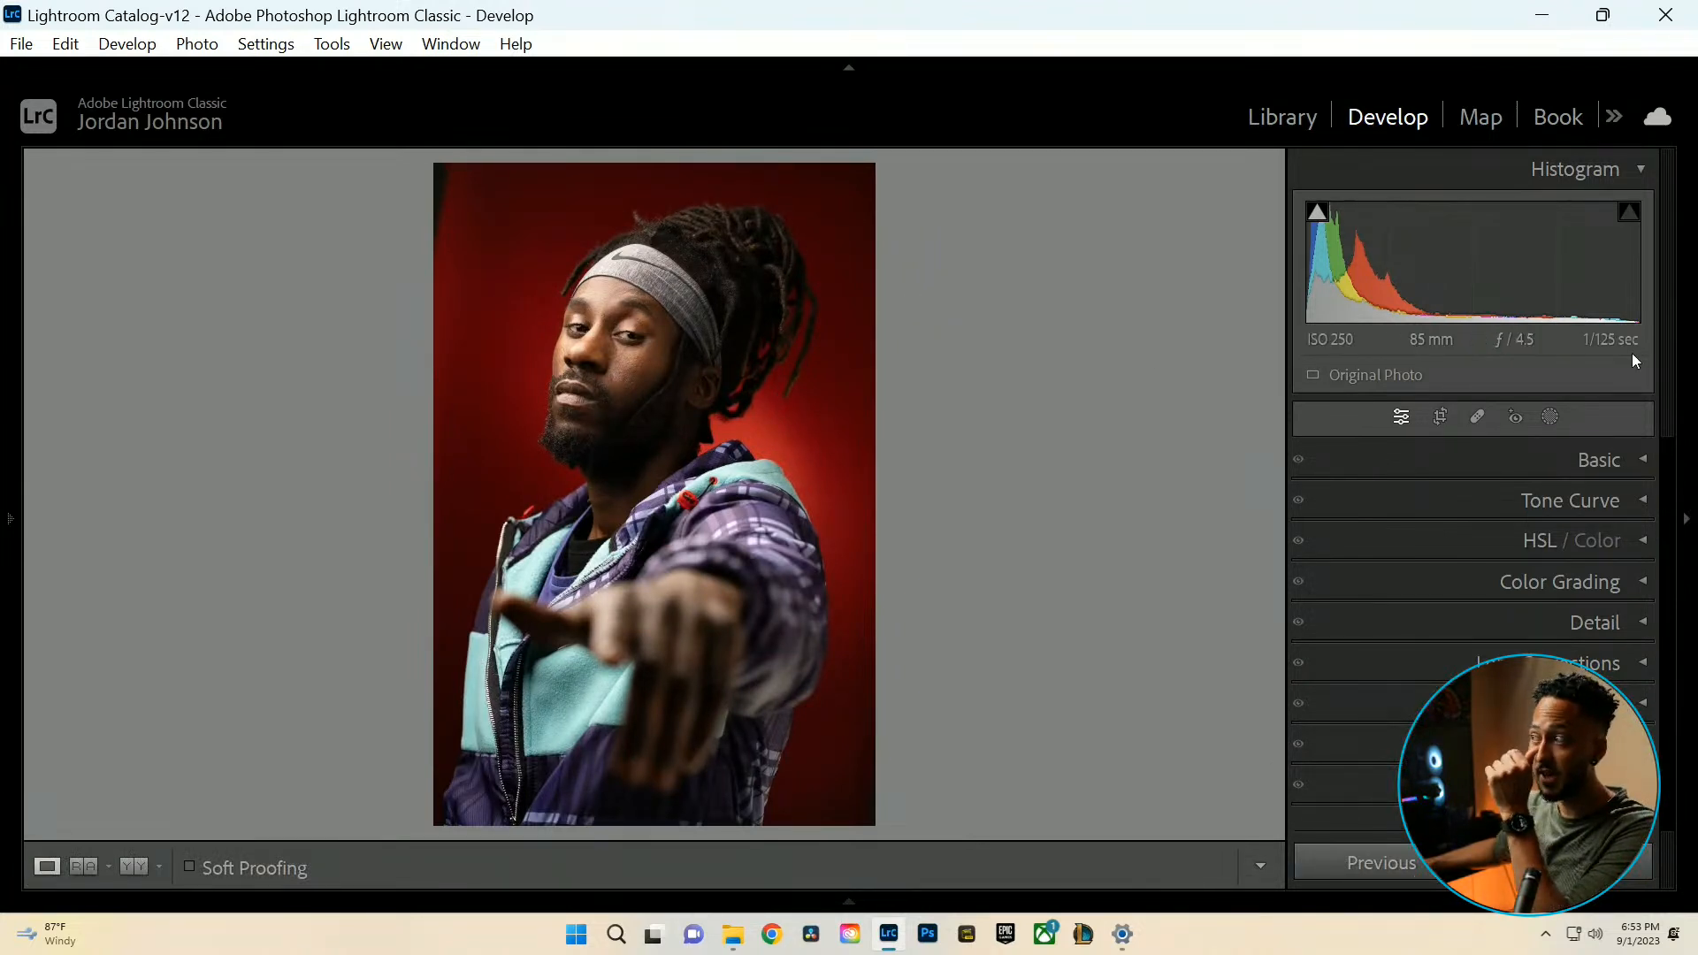
Try darkening the portrait around the face with a wide inverted radial gradient mask at exposure -0.34, and delete the mask.
{"action": "left_click", "coordinate": [1549, 416]}
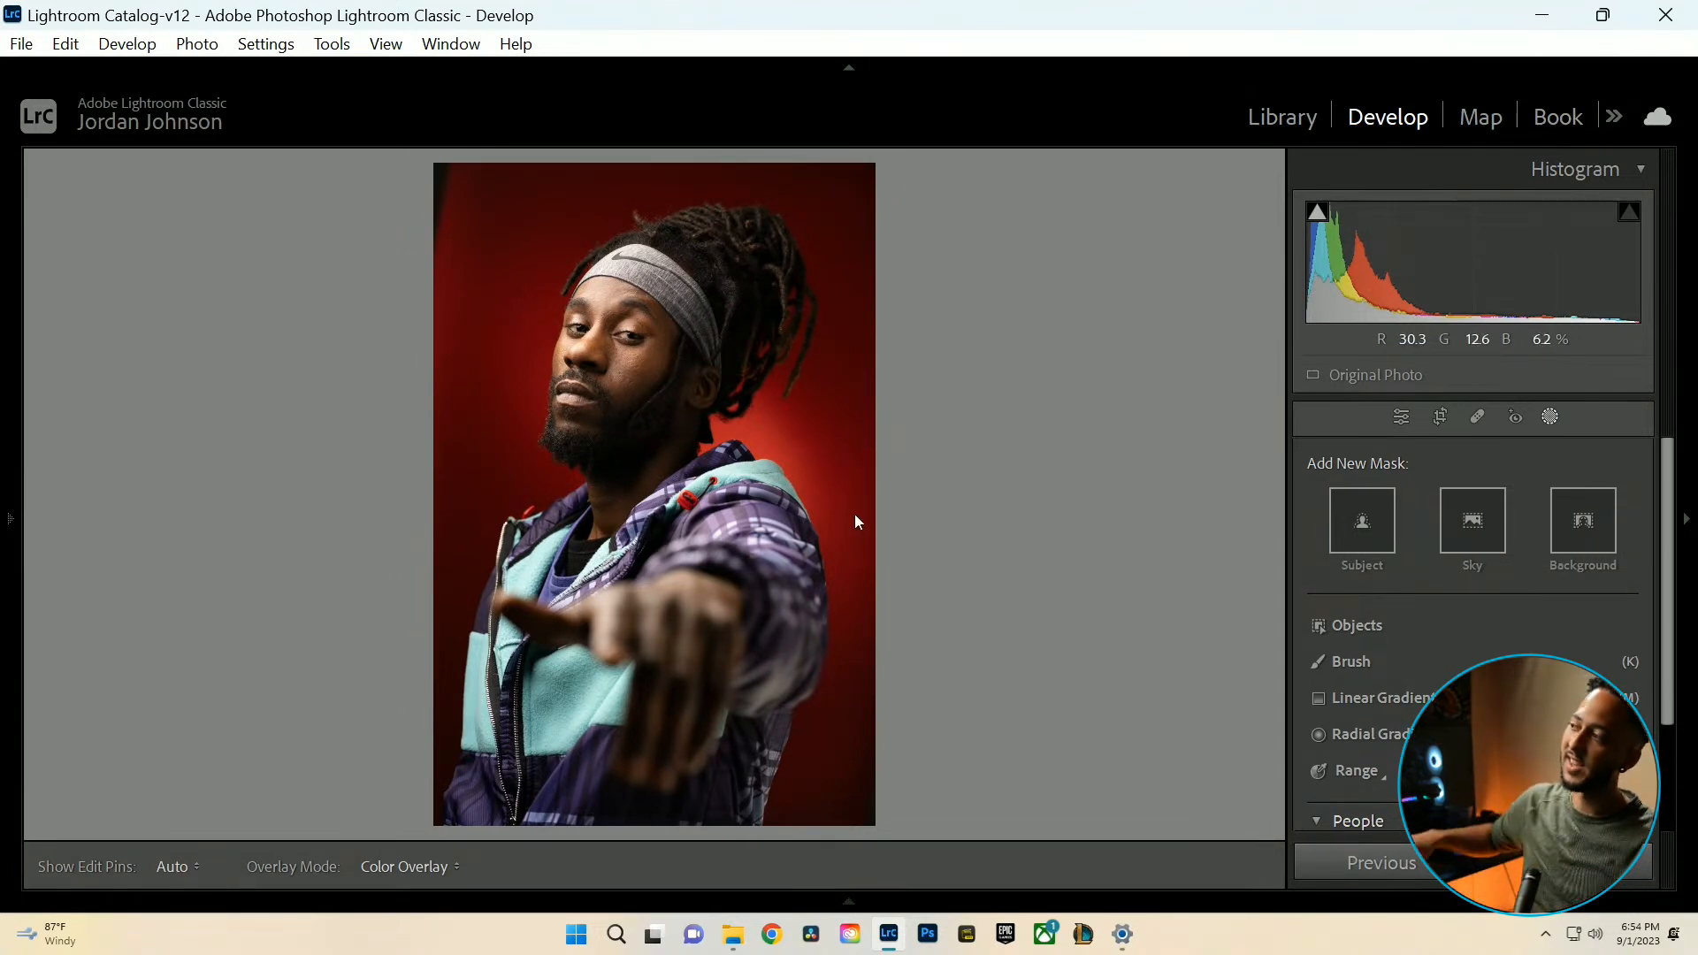
{"action": "left_click", "coordinate": [1384, 732]}
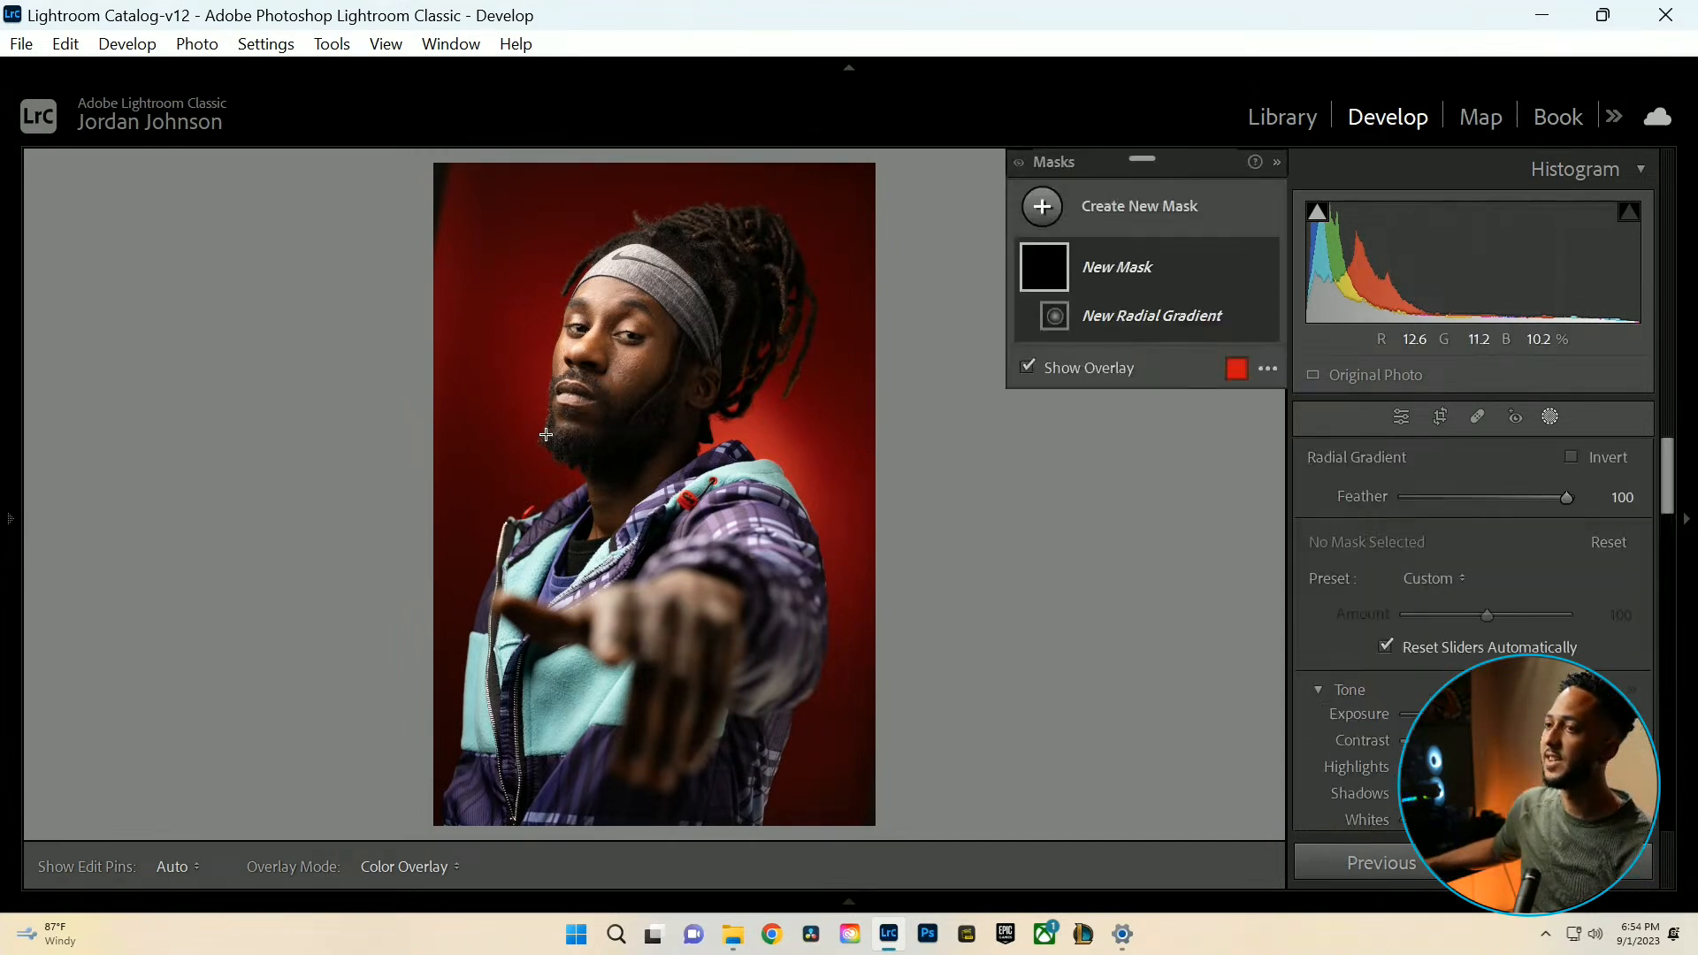
{"action": "left_click_drag", "start_coordinate": [479, 388], "coordinate": [637, 357]}
{"action": "left_click", "coordinate": [1571, 457]}
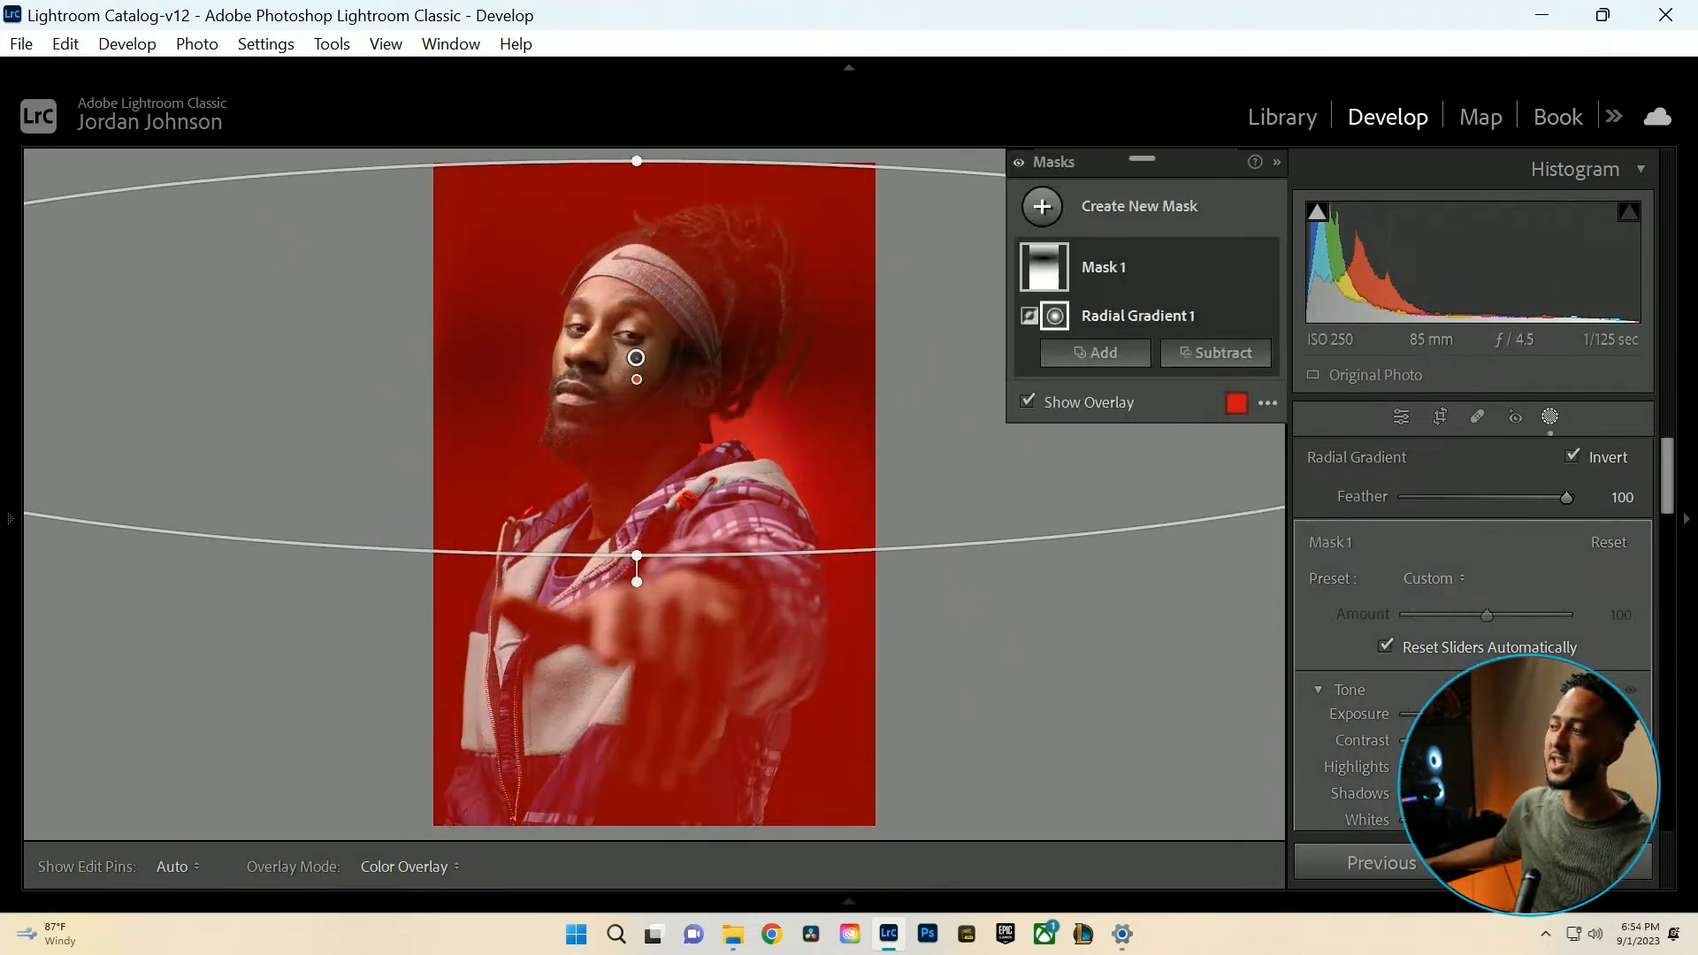
{"action": "left_click_drag", "start_coordinate": [1487, 715], "coordinate": [1463, 714]}
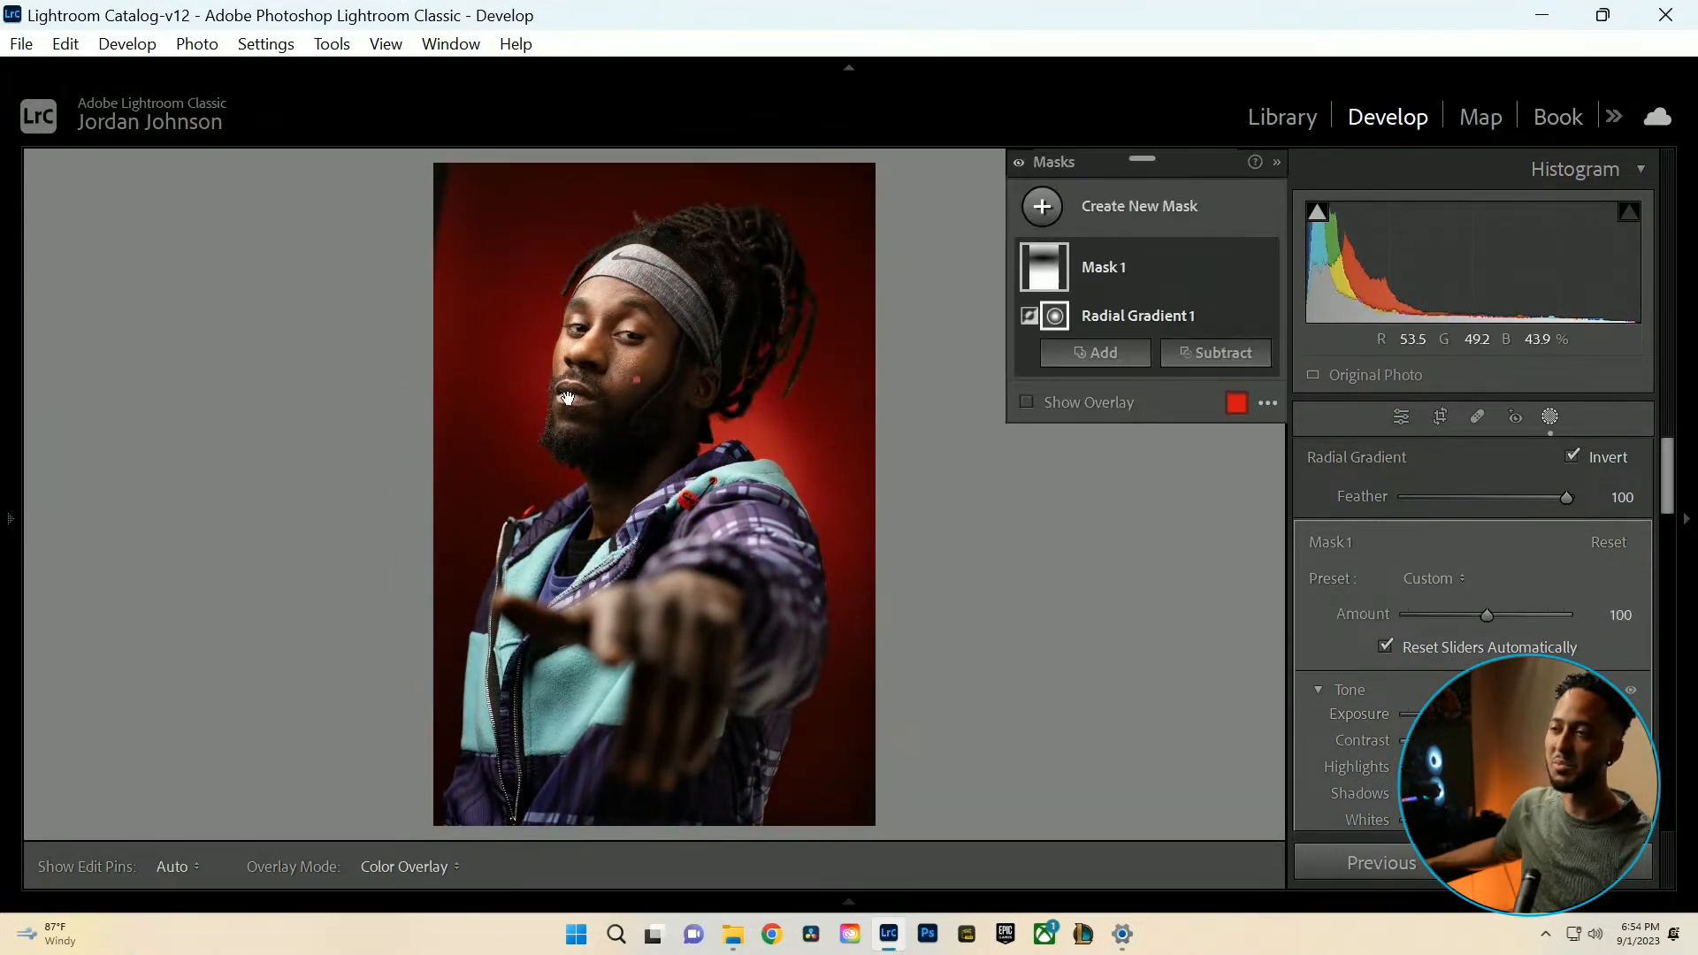
{"action": "left_click", "coordinate": [1253, 285]}
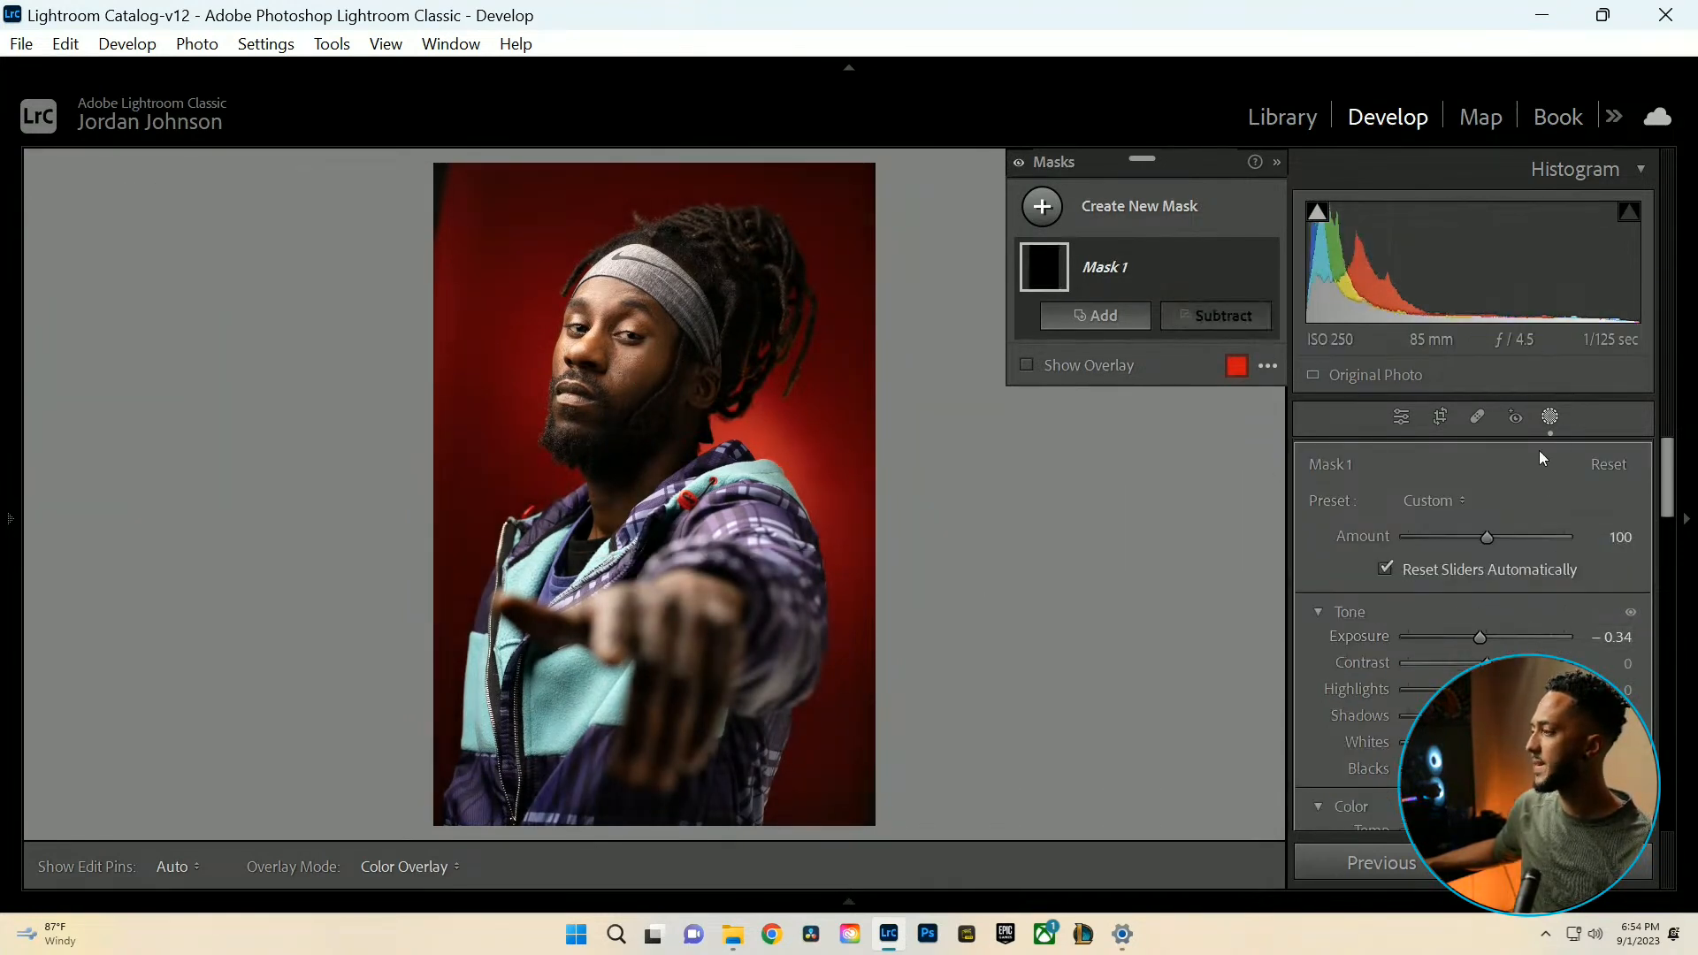
{"action": "key", "text": "Delete"}
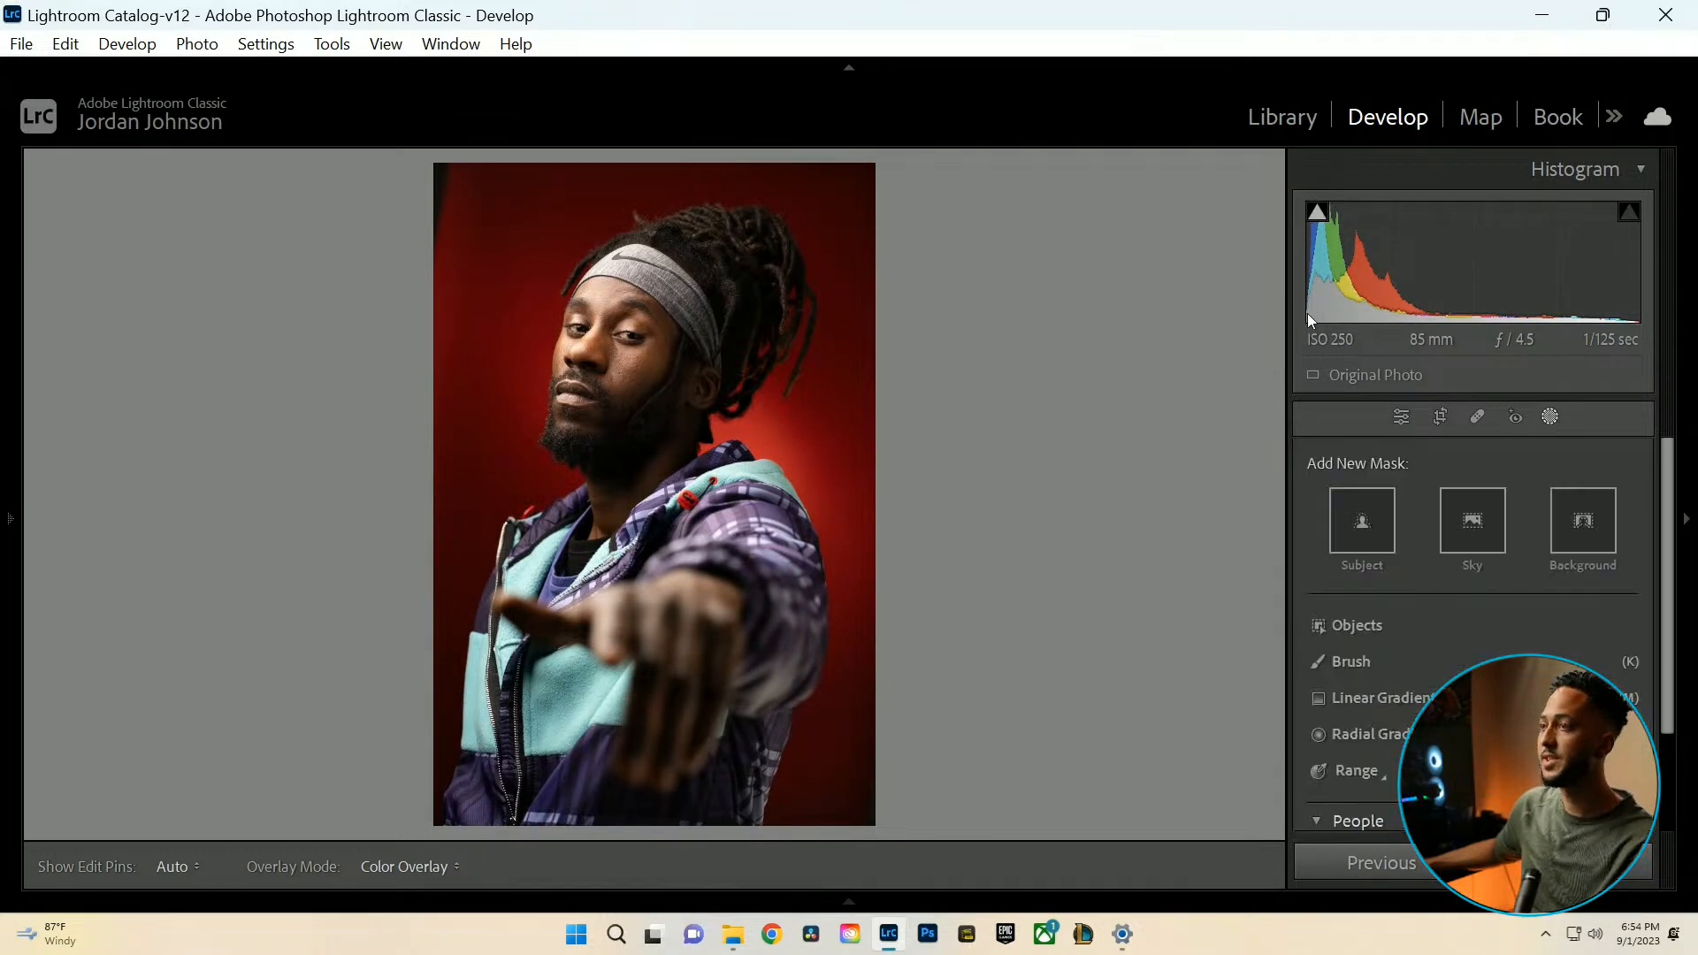
Create a background mask behind the man and set its Hue to -171.4 to turn the red backdrop blue.
{"action": "left_click", "coordinate": [1549, 417]}
{"action": "left_click", "coordinate": [1550, 417]}
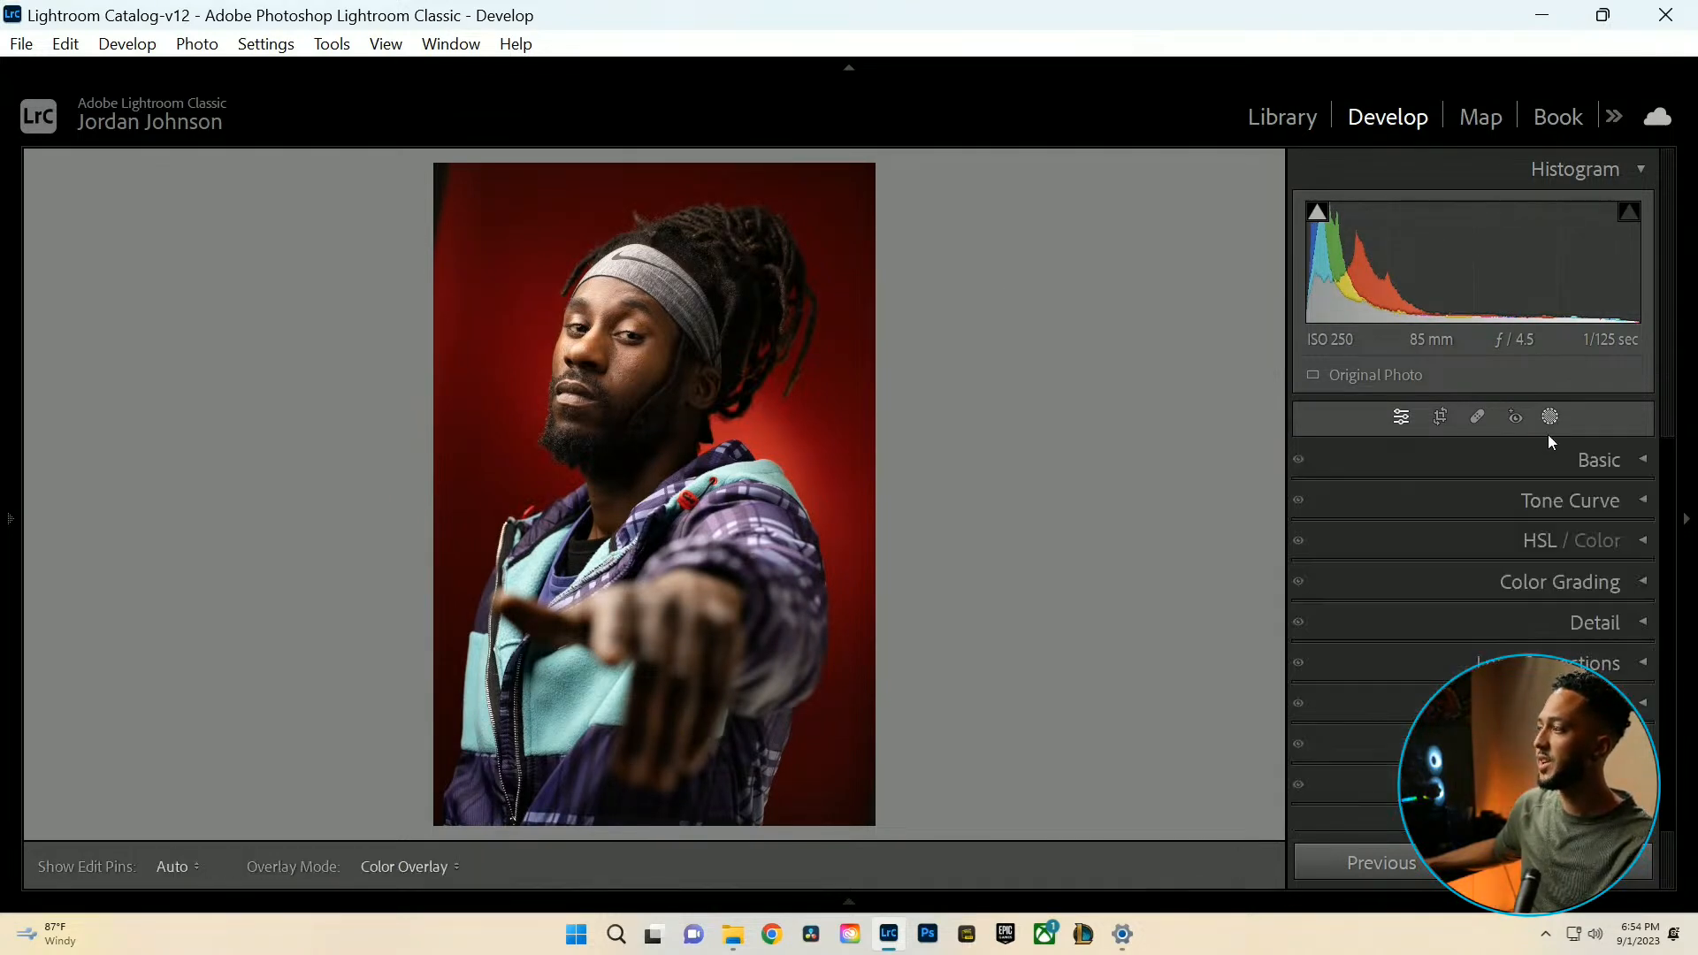
{"action": "left_click", "coordinate": [1583, 526]}
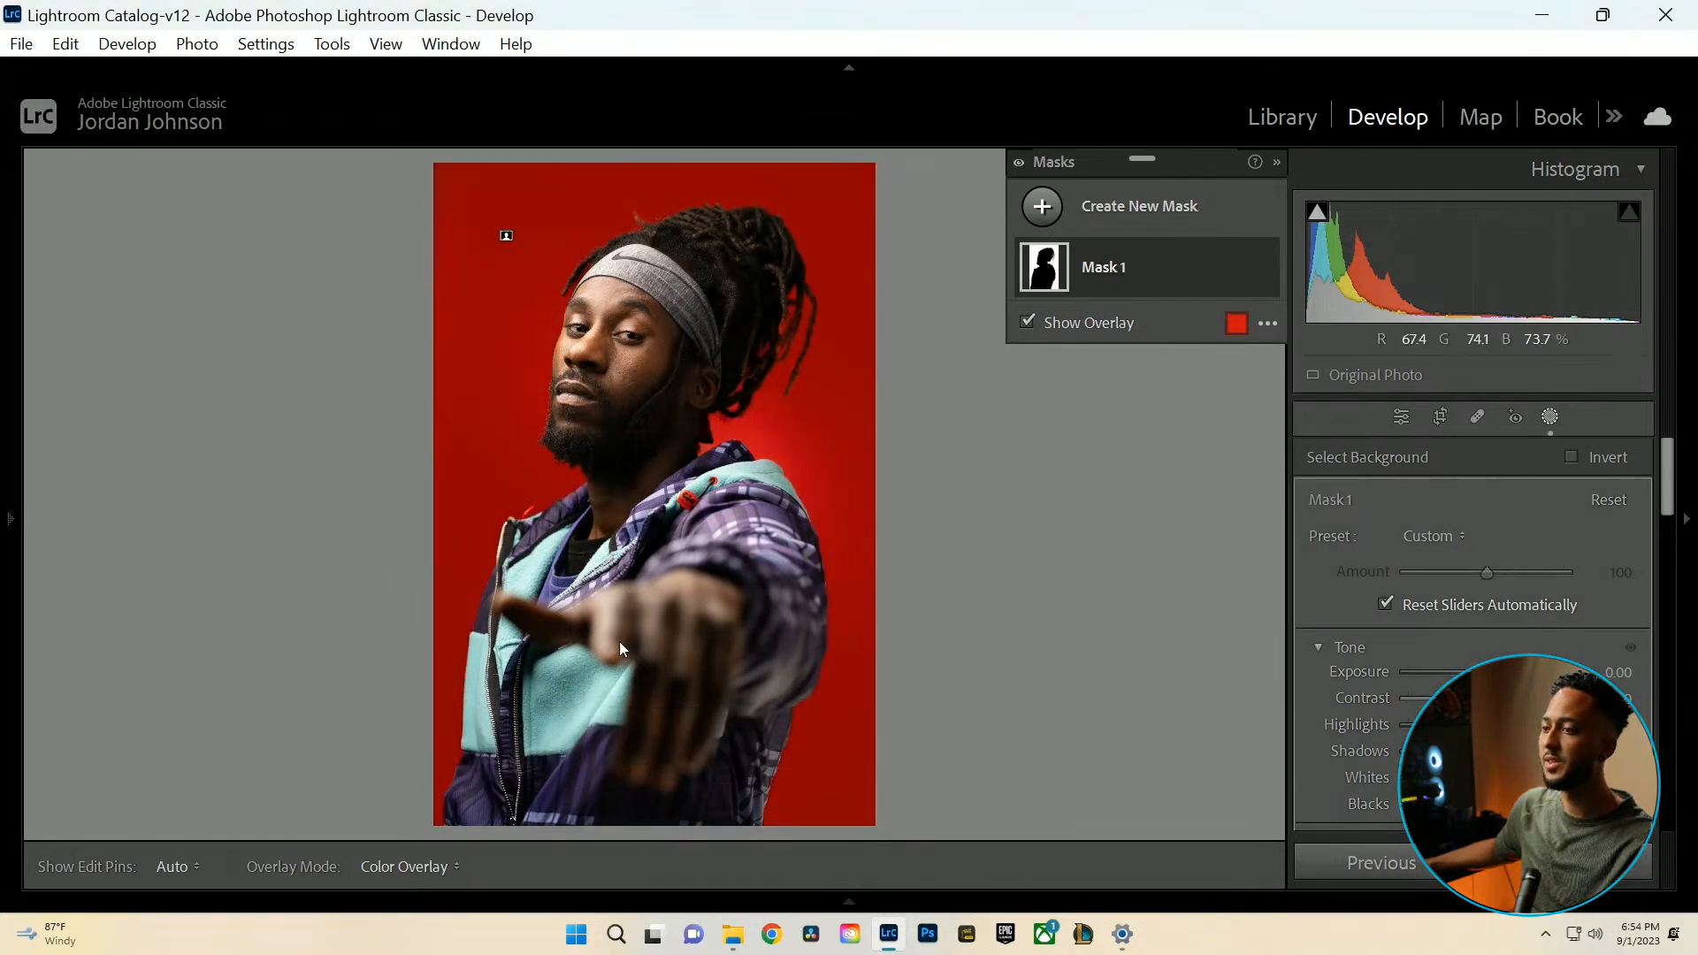
{"action": "scroll", "coordinate": [1531, 629], "scroll_direction": "down", "scroll_amount": 4}
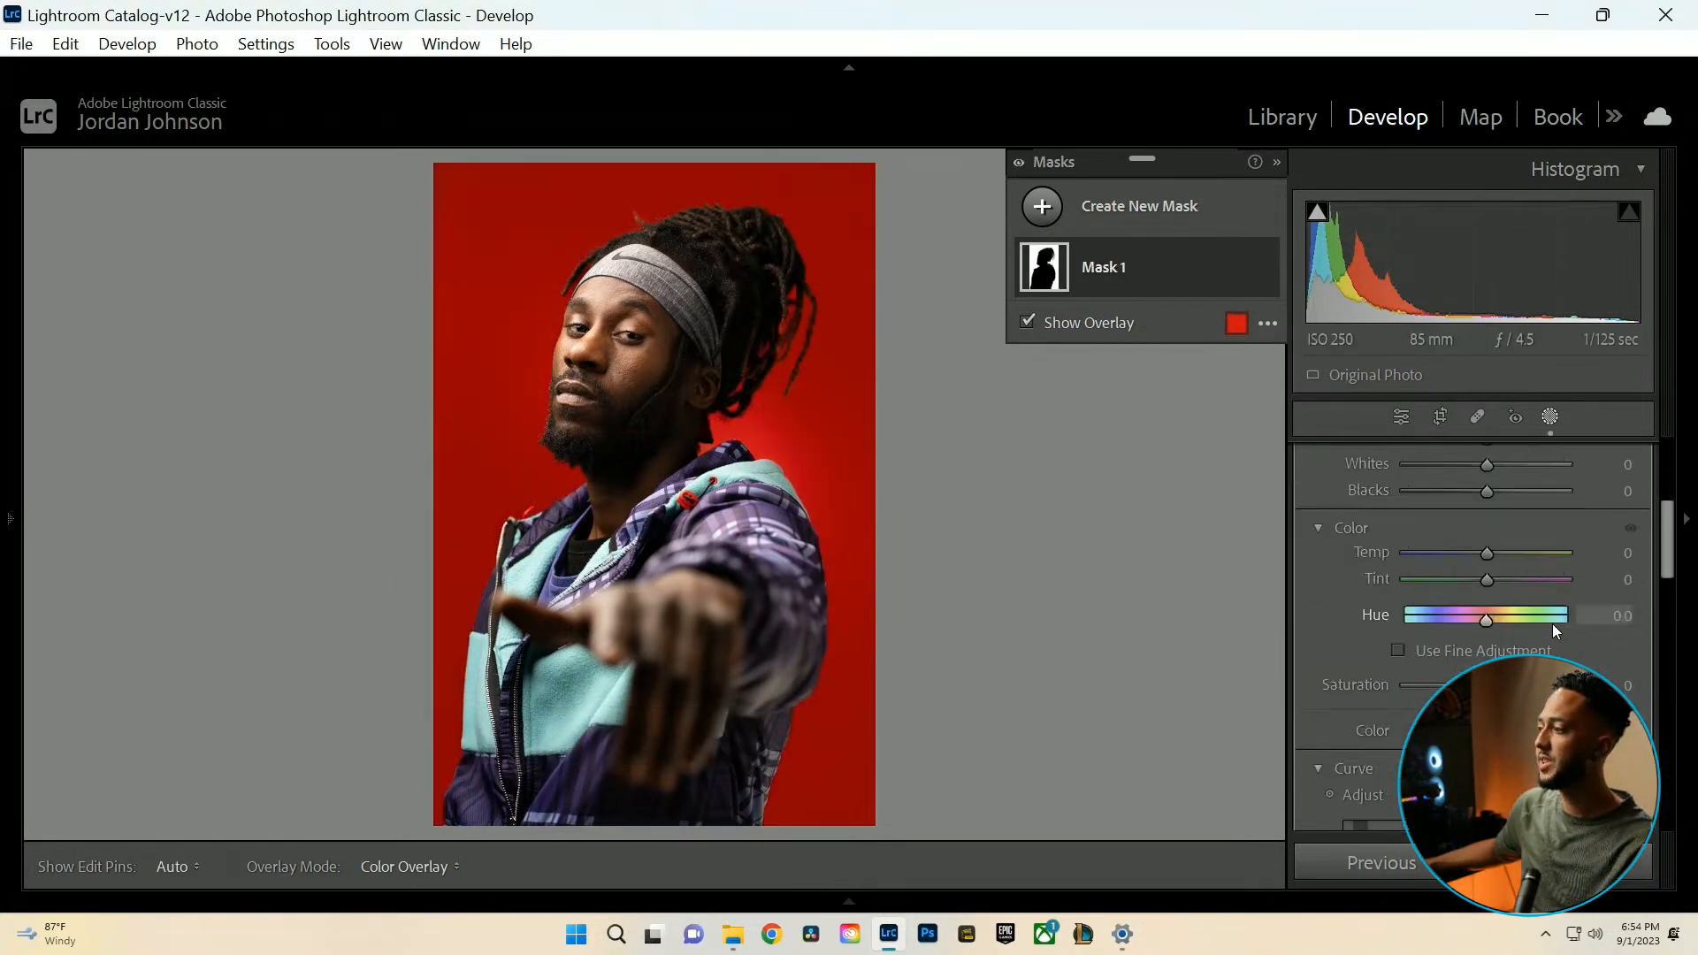
{"action": "left_click_drag", "start_coordinate": [1483, 629], "coordinate": [1411, 619]}
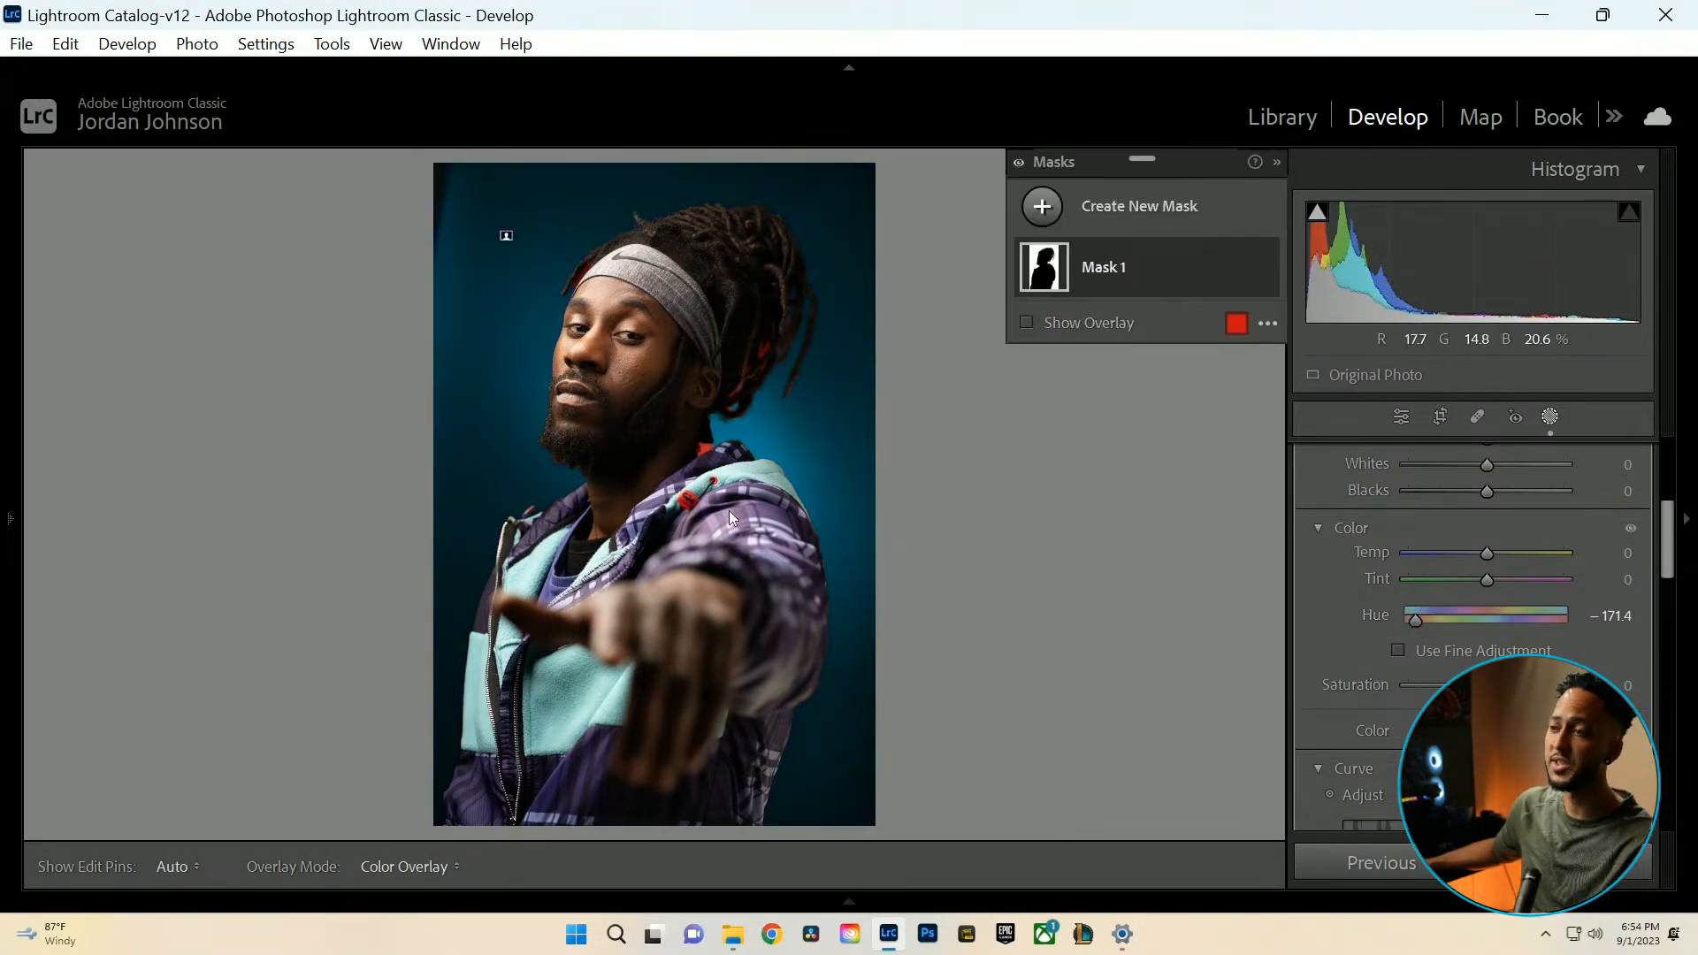
Shift the masked backdrop's hue to teal, with Highlights at 100 and Saturation at -68.
{"action": "left_click_drag", "start_coordinate": [1415, 623], "coordinate": [1569, 624]}
{"action": "scroll", "coordinate": [1475, 578], "scroll_direction": "up", "scroll_amount": 4}
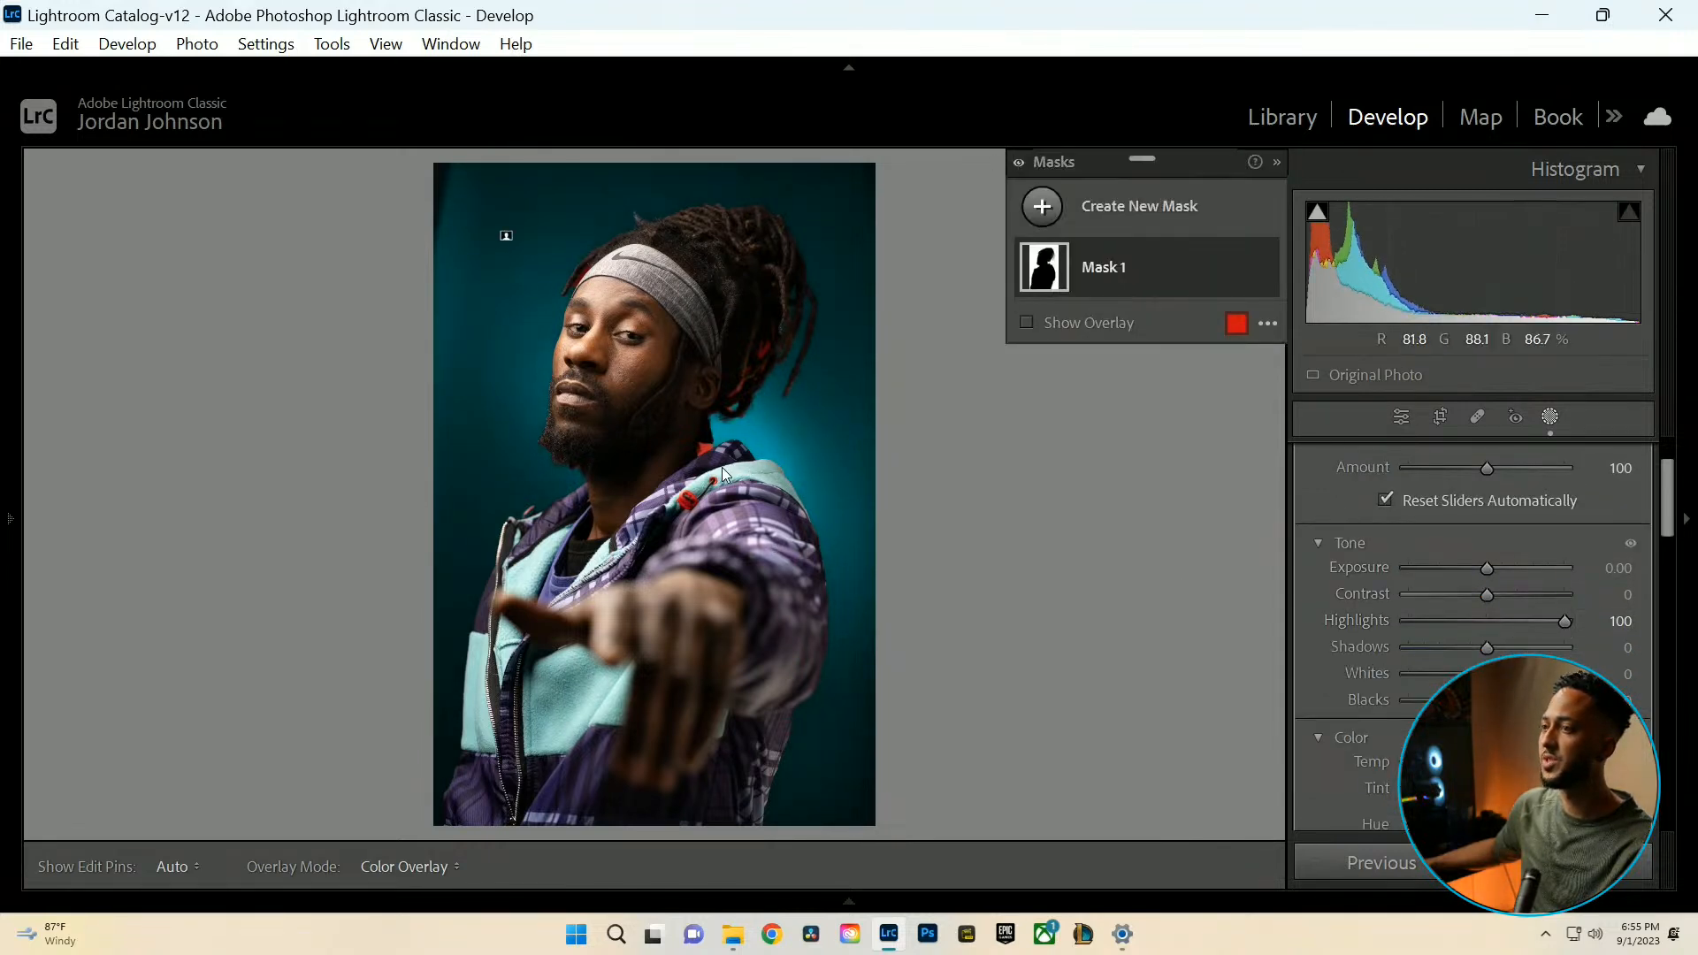
{"action": "scroll", "coordinate": [1485, 548], "scroll_direction": "down", "scroll_amount": 2}
{"action": "left_click_drag", "start_coordinate": [1487, 792], "coordinate": [1440, 791]}
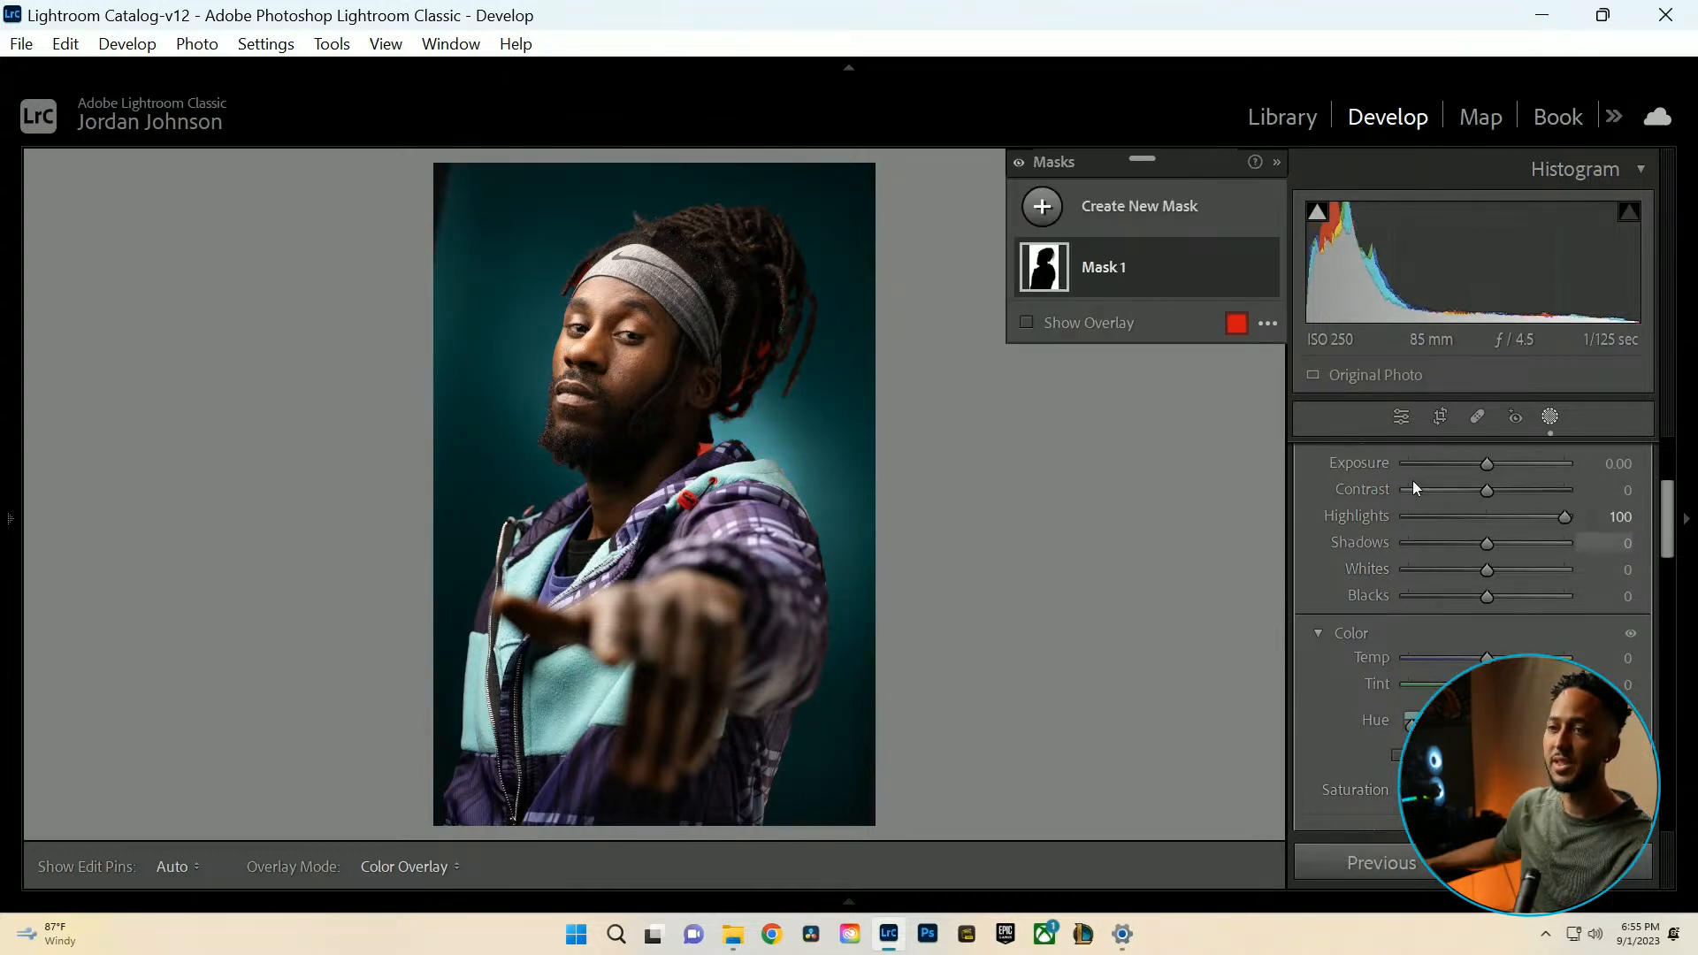
Set the background mask's Hue to -88.4 for a purple backdrop and its Contrast to 10.
{"action": "scroll", "coordinate": [1461, 582], "scroll_direction": "up", "scroll_amount": 4}
{"action": "scroll", "coordinate": [1468, 602], "scroll_direction": "down", "scroll_amount": 6}
{"action": "left_click_drag", "start_coordinate": [1416, 629], "coordinate": [1469, 639]}
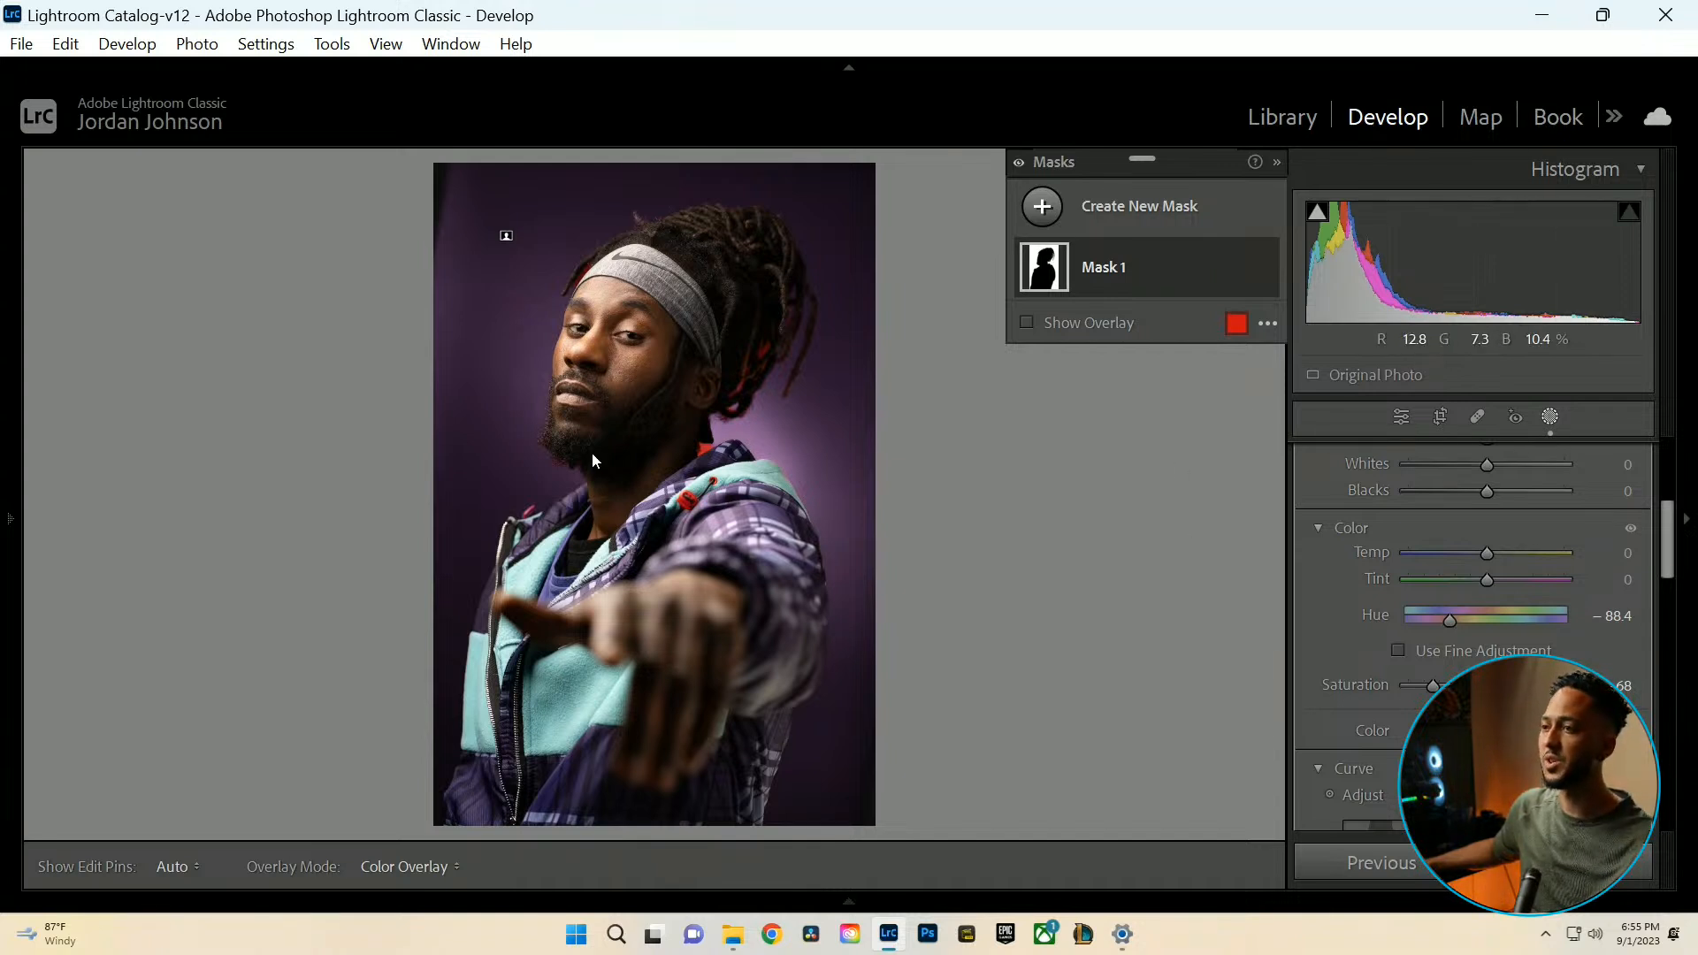
{"action": "scroll", "coordinate": [1455, 564], "scroll_direction": "down", "scroll_amount": 2}
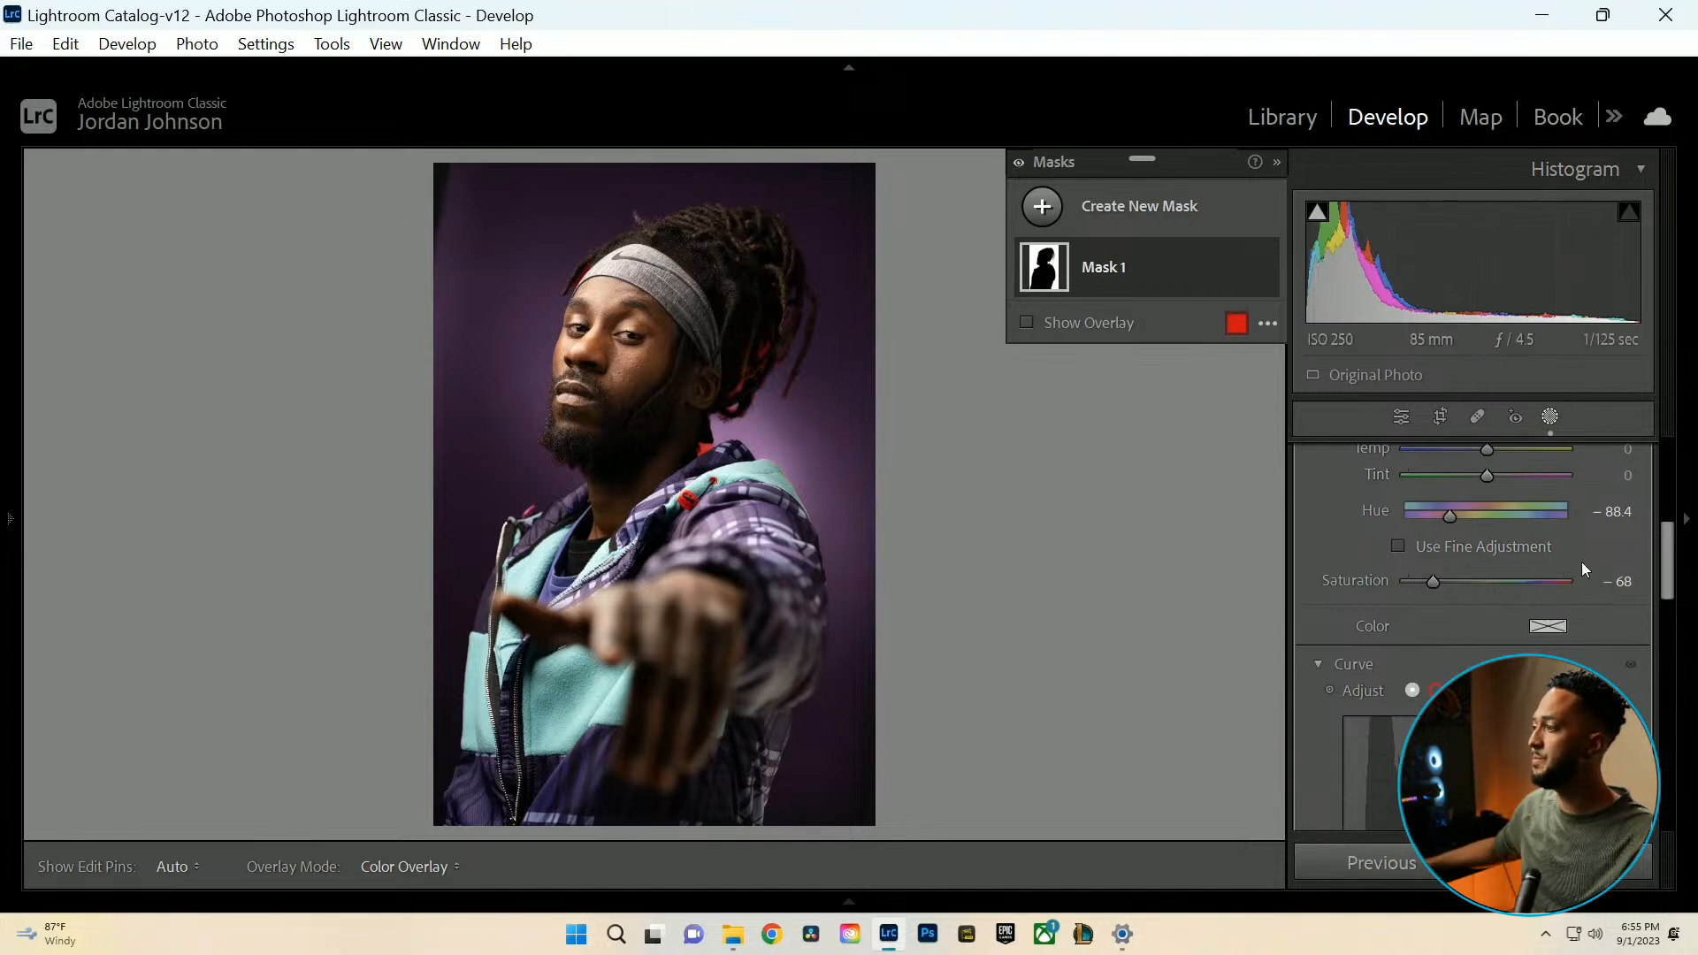
{"action": "scroll", "coordinate": [1581, 561], "scroll_direction": "up", "scroll_amount": 10}
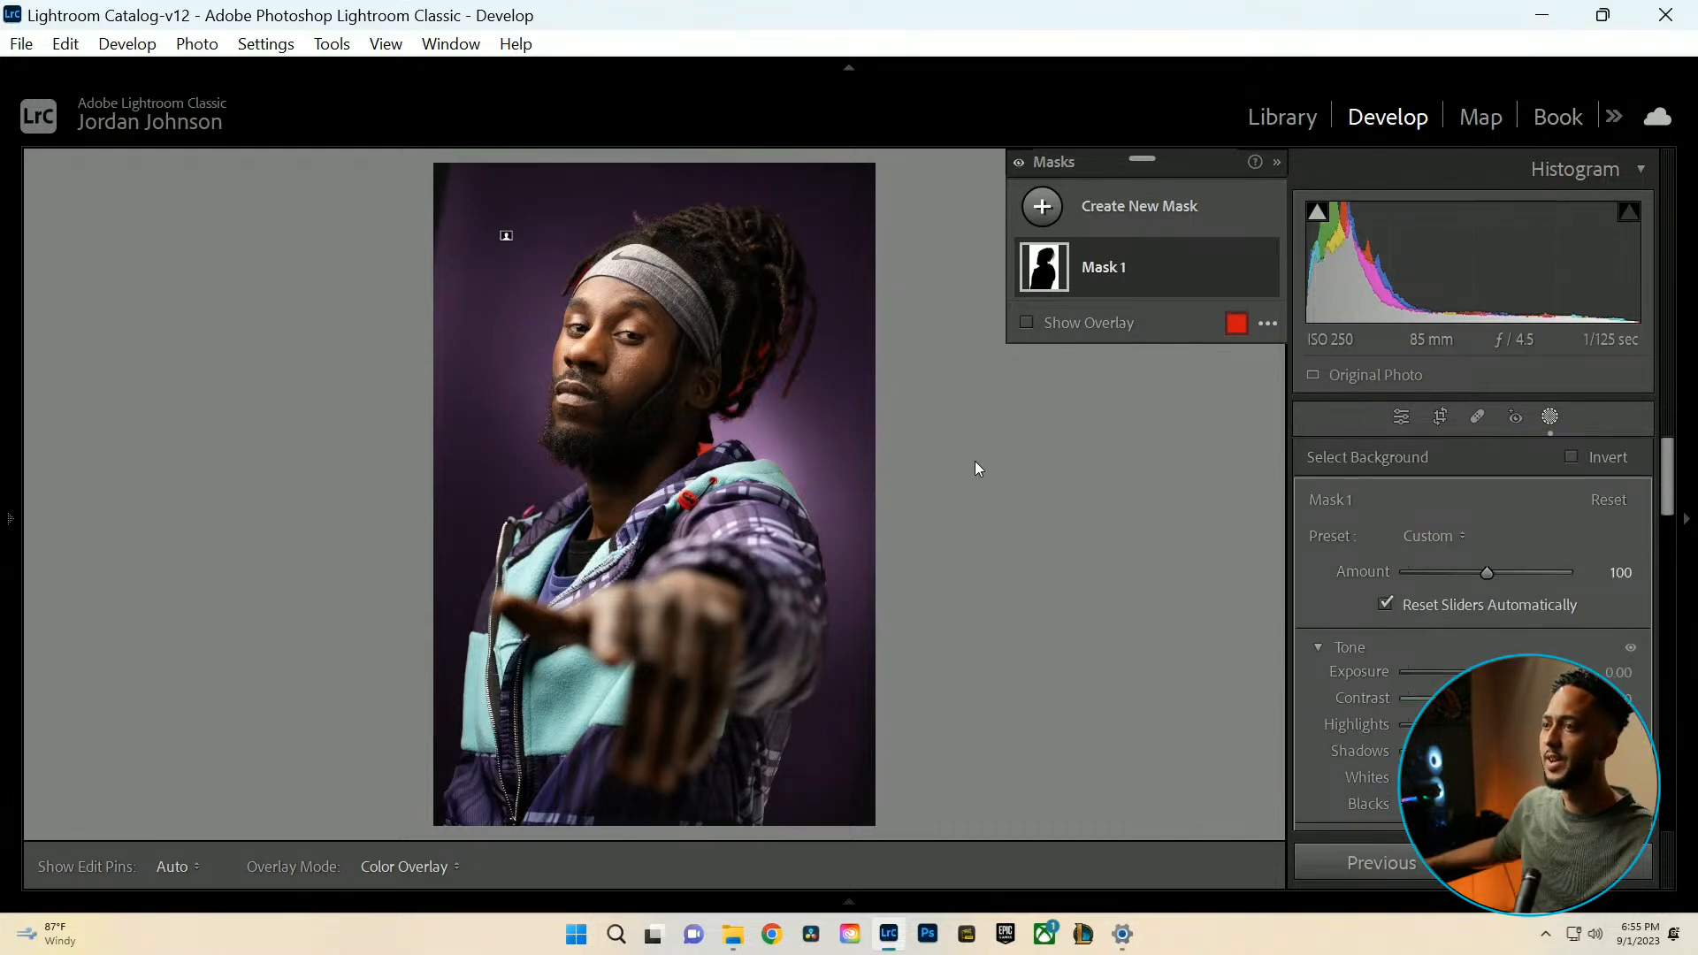
{"action": "scroll", "coordinate": [1549, 569], "scroll_direction": "down", "scroll_amount": 5}
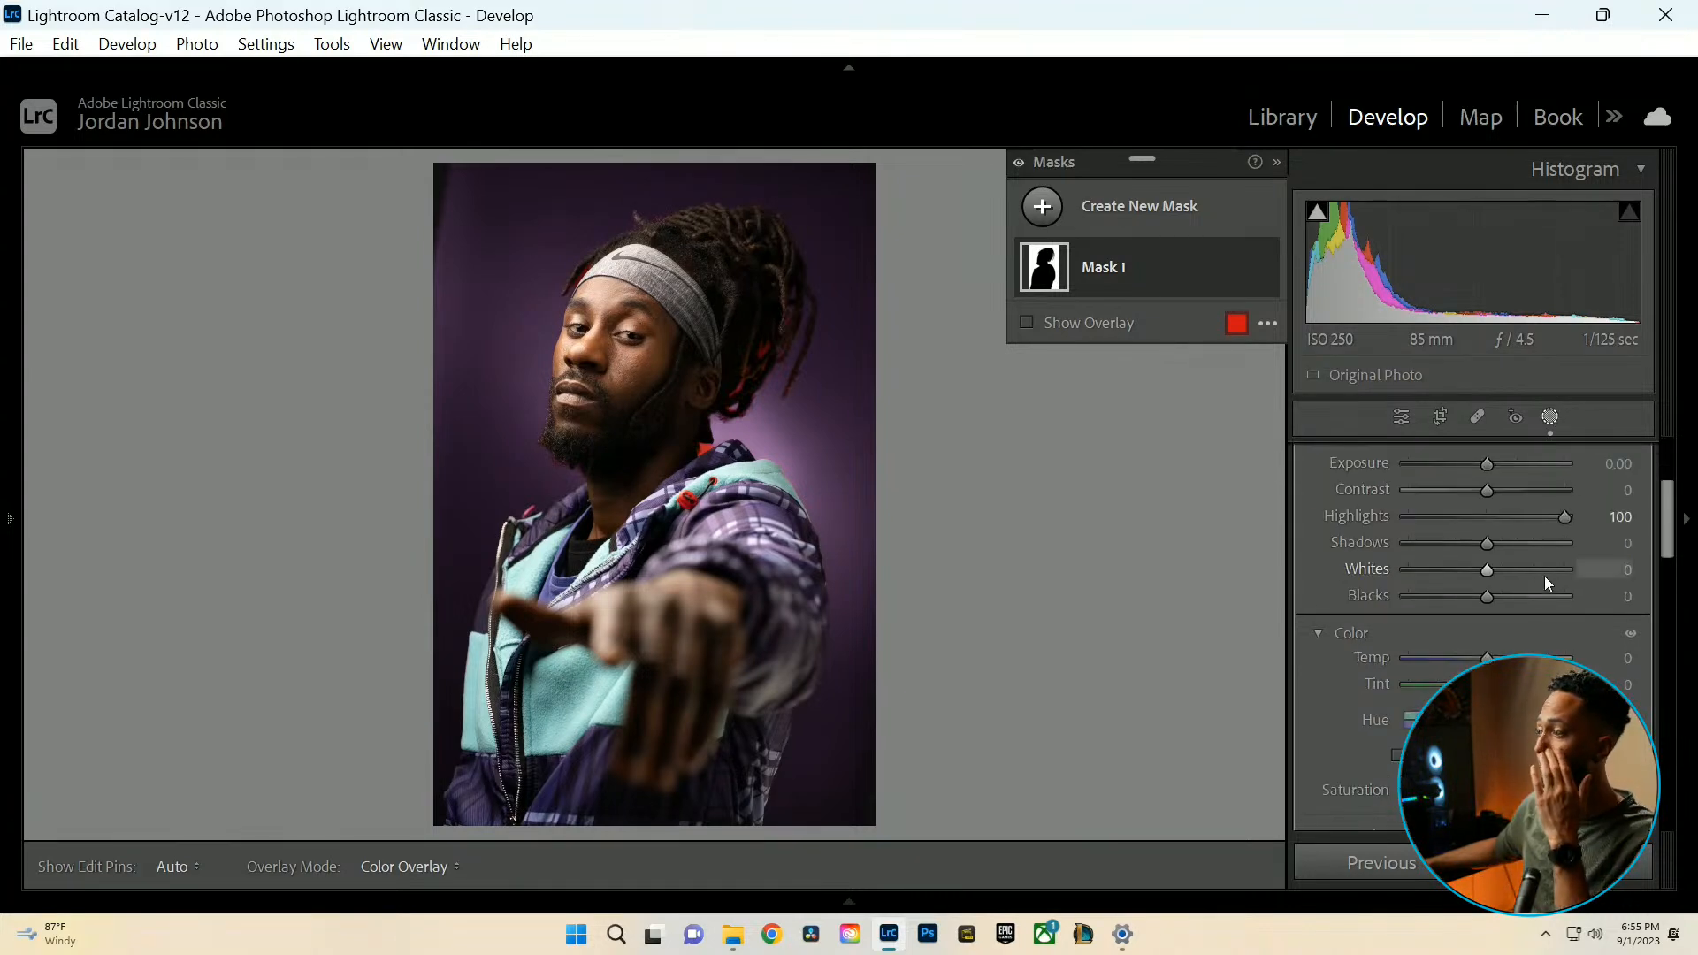
{"action": "scroll", "coordinate": [1544, 576], "scroll_direction": "up", "scroll_amount": 2}
{"action": "mouse_move", "coordinate": [1487, 593]}
{"action": "left_mouse_down"}
{"action": "mouse_move", "coordinate": [1532, 601]}
{"action": "mouse_move", "coordinate": [1446, 612]}
{"action": "mouse_move", "coordinate": [1493, 613]}
{"action": "left_mouse_up"}
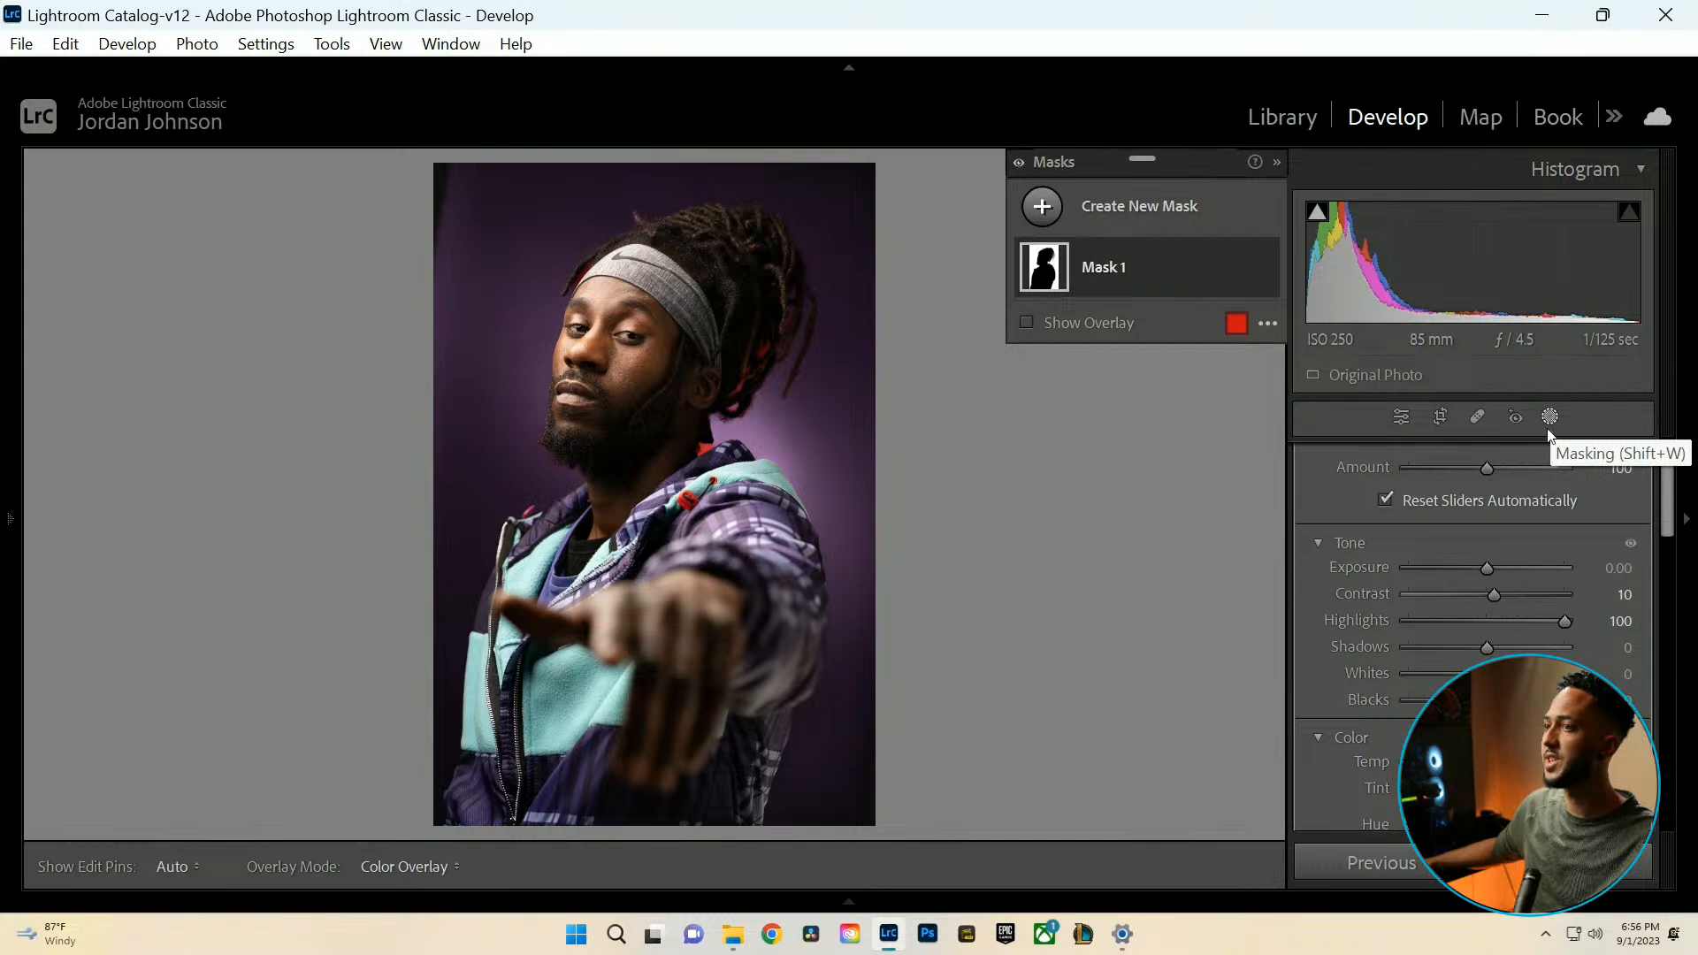
Set the background mask's Dehaze to 23 and Clarity to -39, and leave masking.
{"action": "scroll", "coordinate": [1562, 640], "scroll_direction": "down", "scroll_amount": 4}
{"action": "scroll", "coordinate": [1563, 678], "scroll_direction": "down", "scroll_amount": 2}
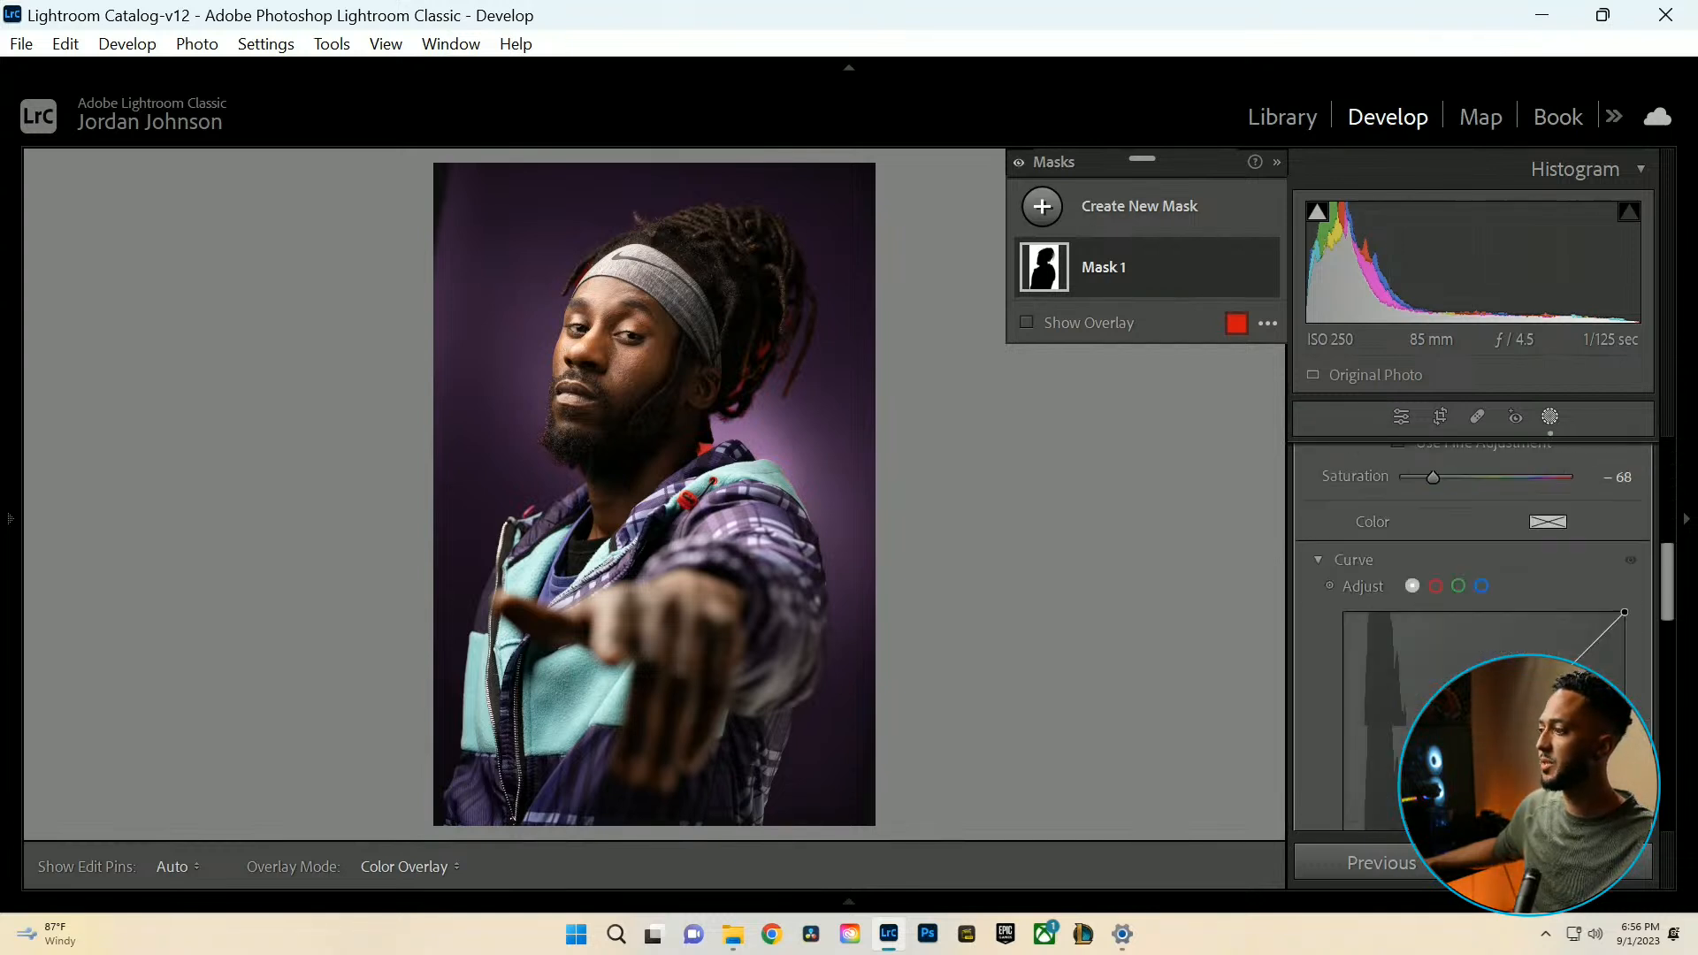
{"action": "scroll", "coordinate": [1563, 678], "scroll_direction": "up", "scroll_amount": 4}
{"action": "scroll", "coordinate": [1563, 678], "scroll_direction": "down", "scroll_amount": 3}
{"action": "scroll", "coordinate": [1482, 585], "scroll_direction": "down", "scroll_amount": 6}
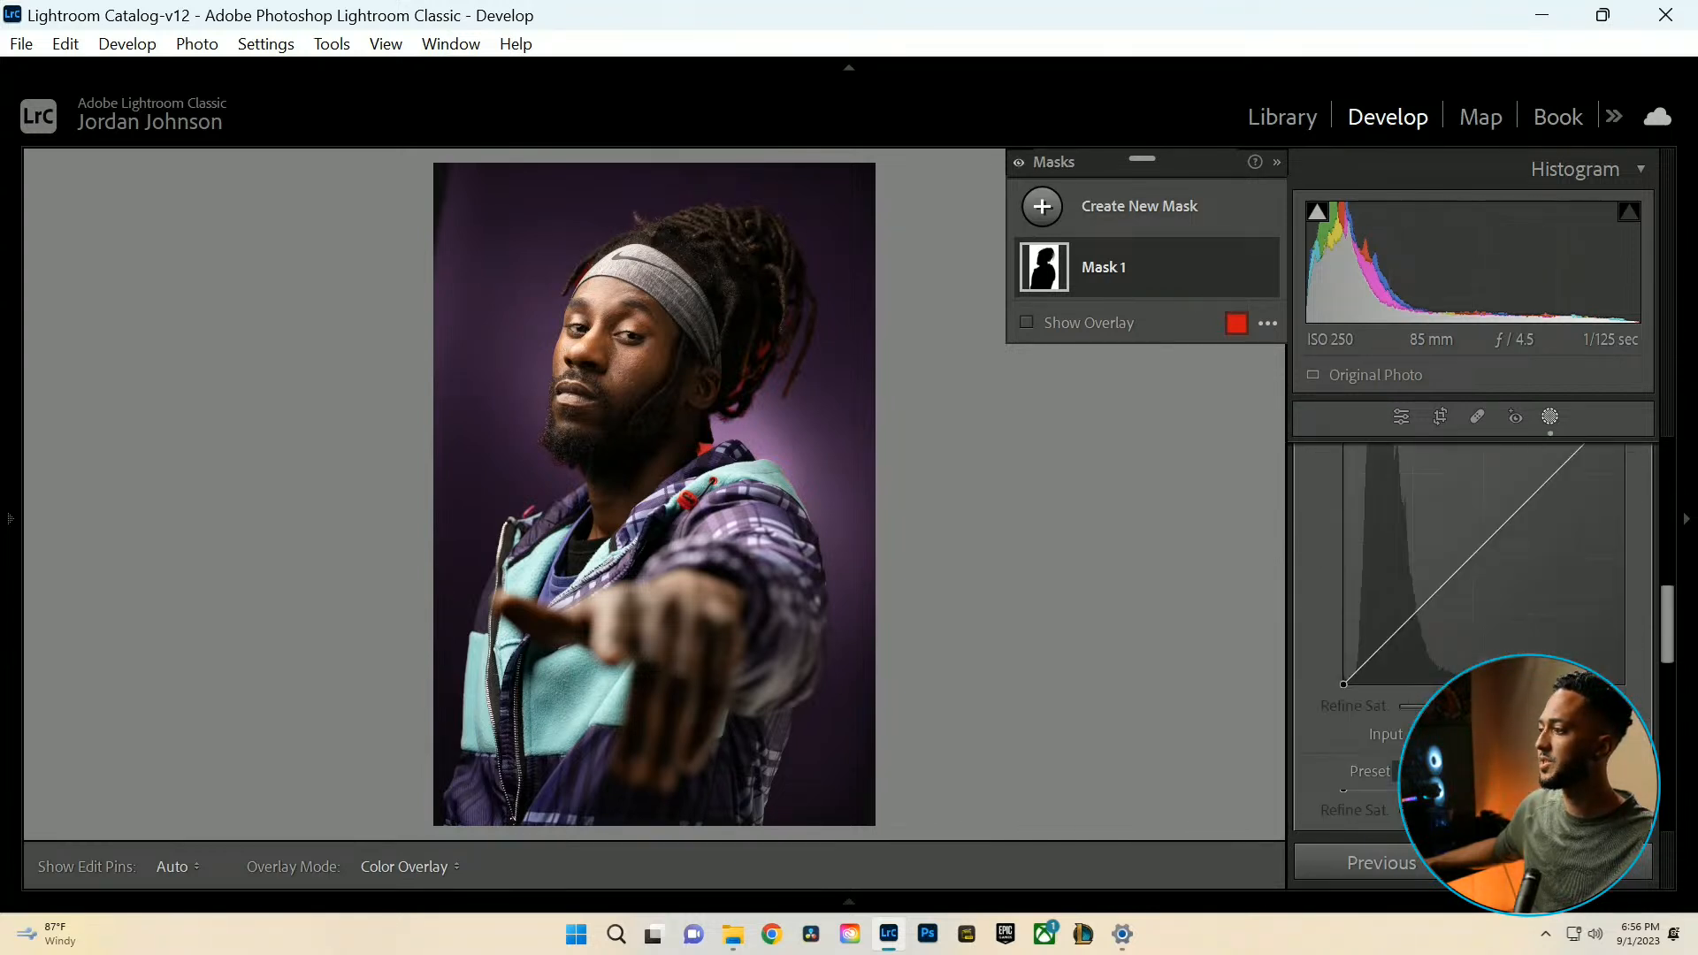
{"action": "mouse_move", "coordinate": [1485, 577]}
{"action": "left_mouse_down"}
{"action": "mouse_move", "coordinate": [1515, 576]}
{"action": "mouse_move", "coordinate": [1457, 550]}
{"action": "mouse_move", "coordinate": [1499, 553]}
{"action": "mouse_move", "coordinate": [1457, 561]}
{"action": "left_mouse_up"}
{"action": "left_click", "coordinate": [1487, 548]}
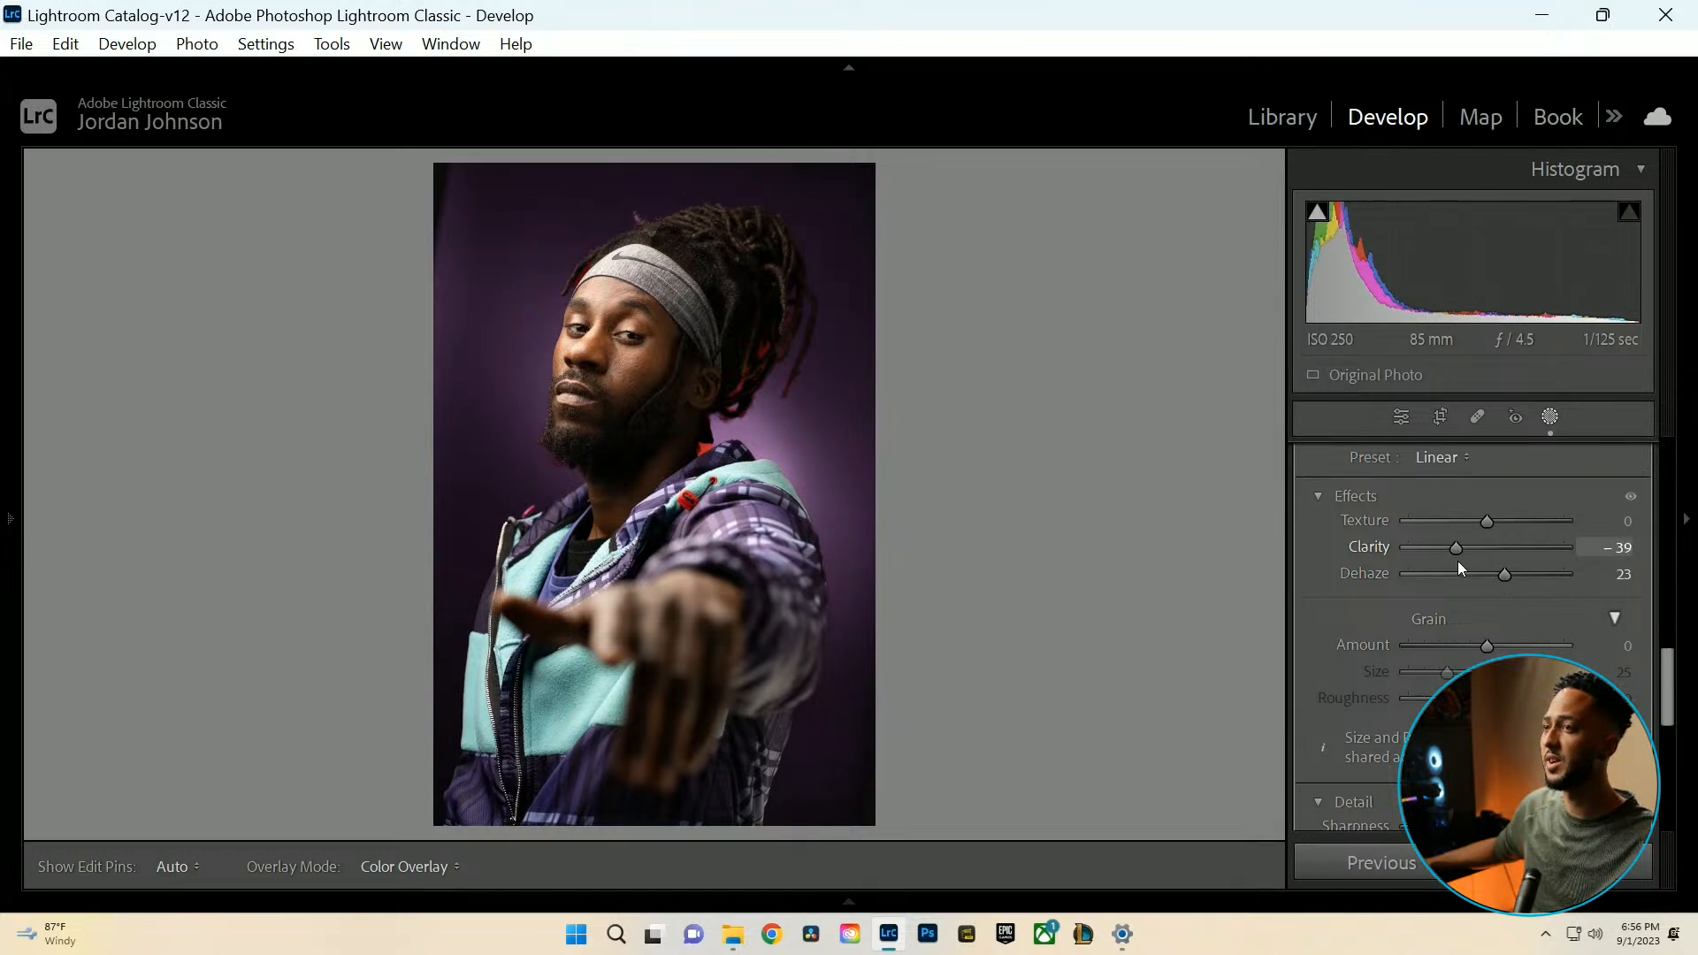
{"action": "left_click", "coordinate": [1540, 417]}
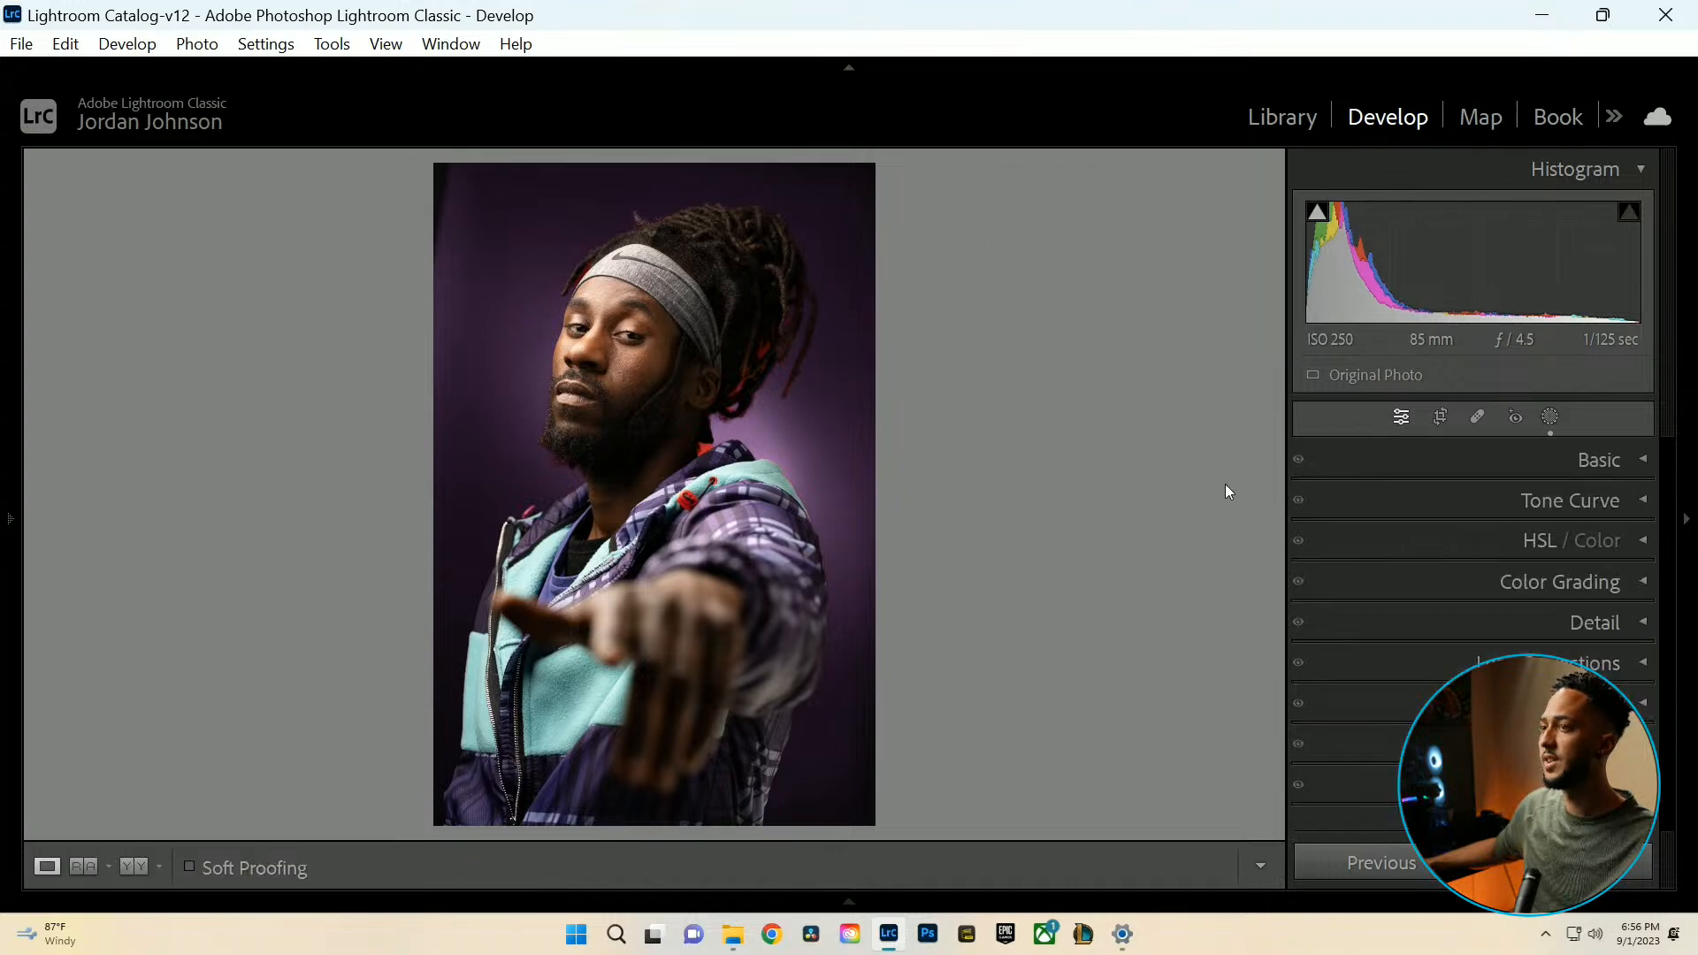
Add a brush component to the existing background mask and reduce the brush size to 1.0.
{"action": "left_click", "coordinate": [1549, 417]}
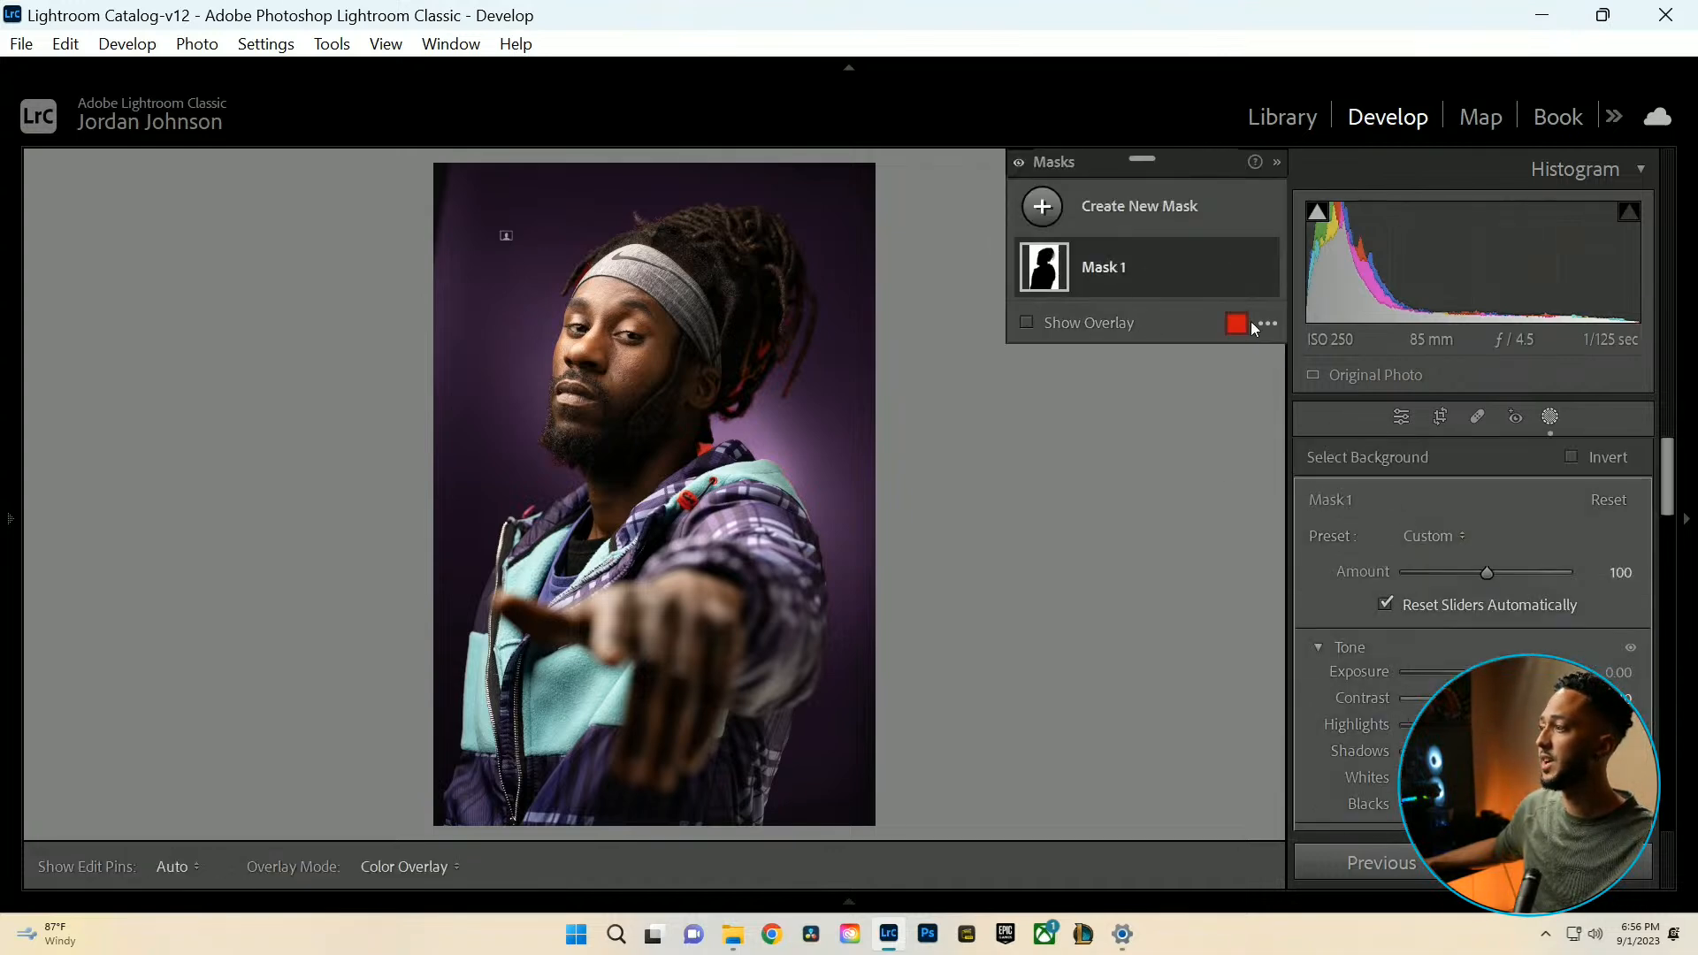
{"action": "left_click", "coordinate": [1208, 278]}
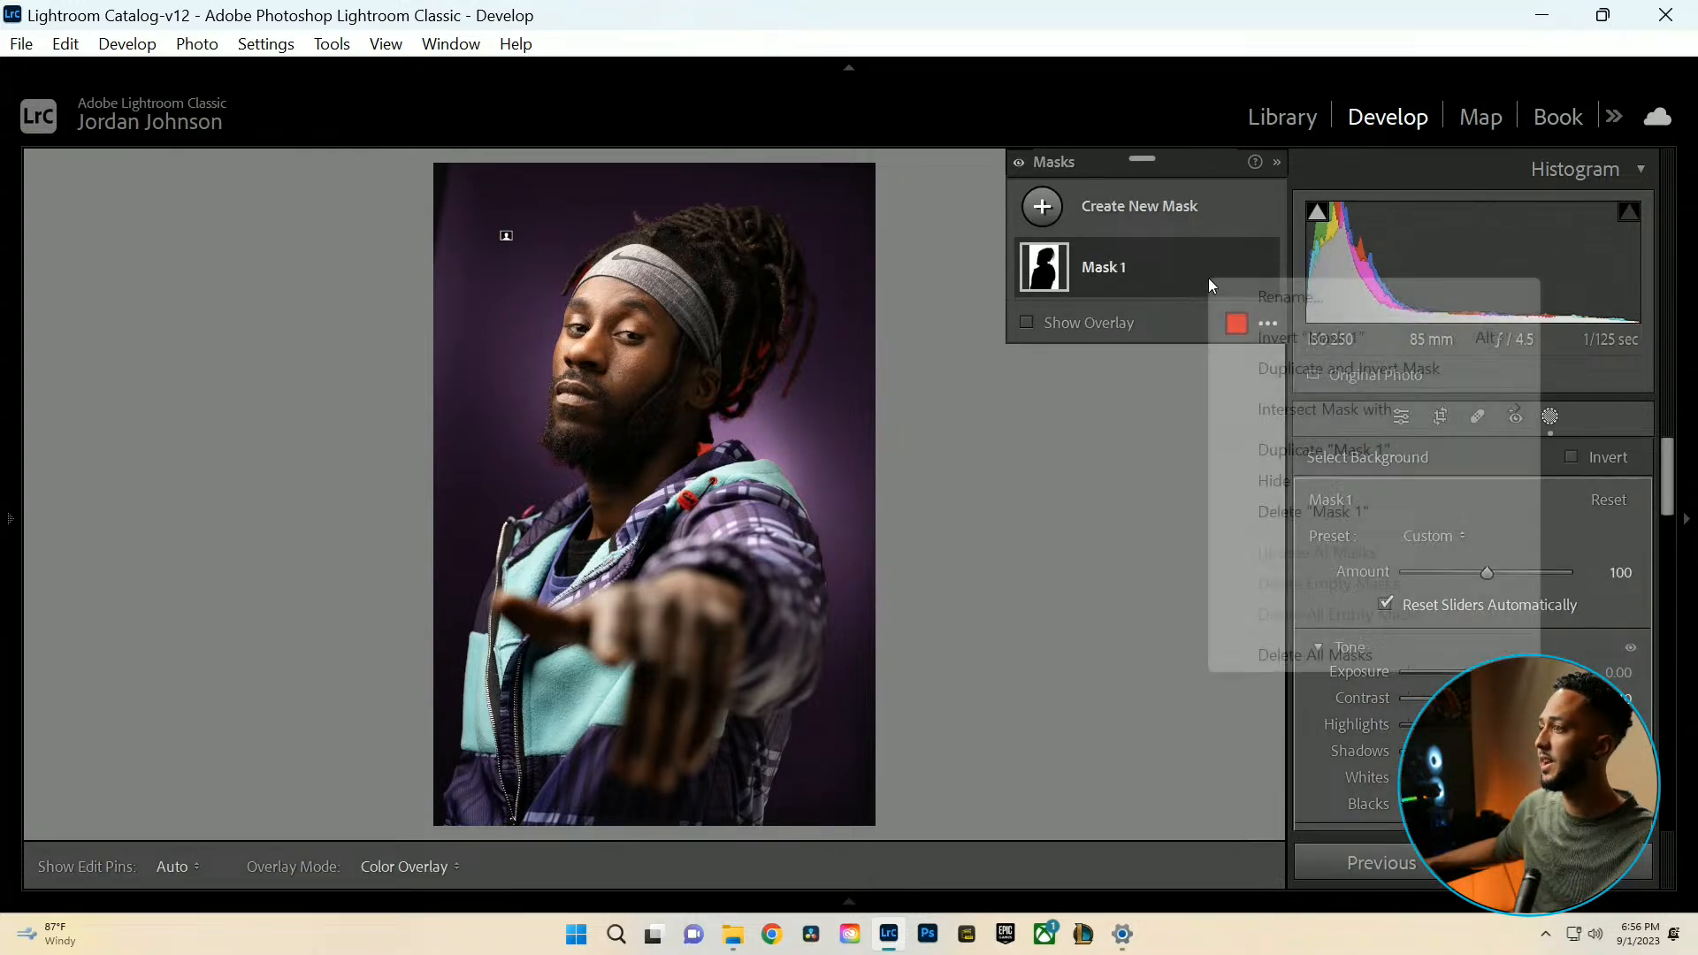
{"action": "left_click", "coordinate": [1170, 267]}
{"action": "left_click", "coordinate": [1123, 354]}
{"action": "left_click", "coordinate": [1116, 610]}
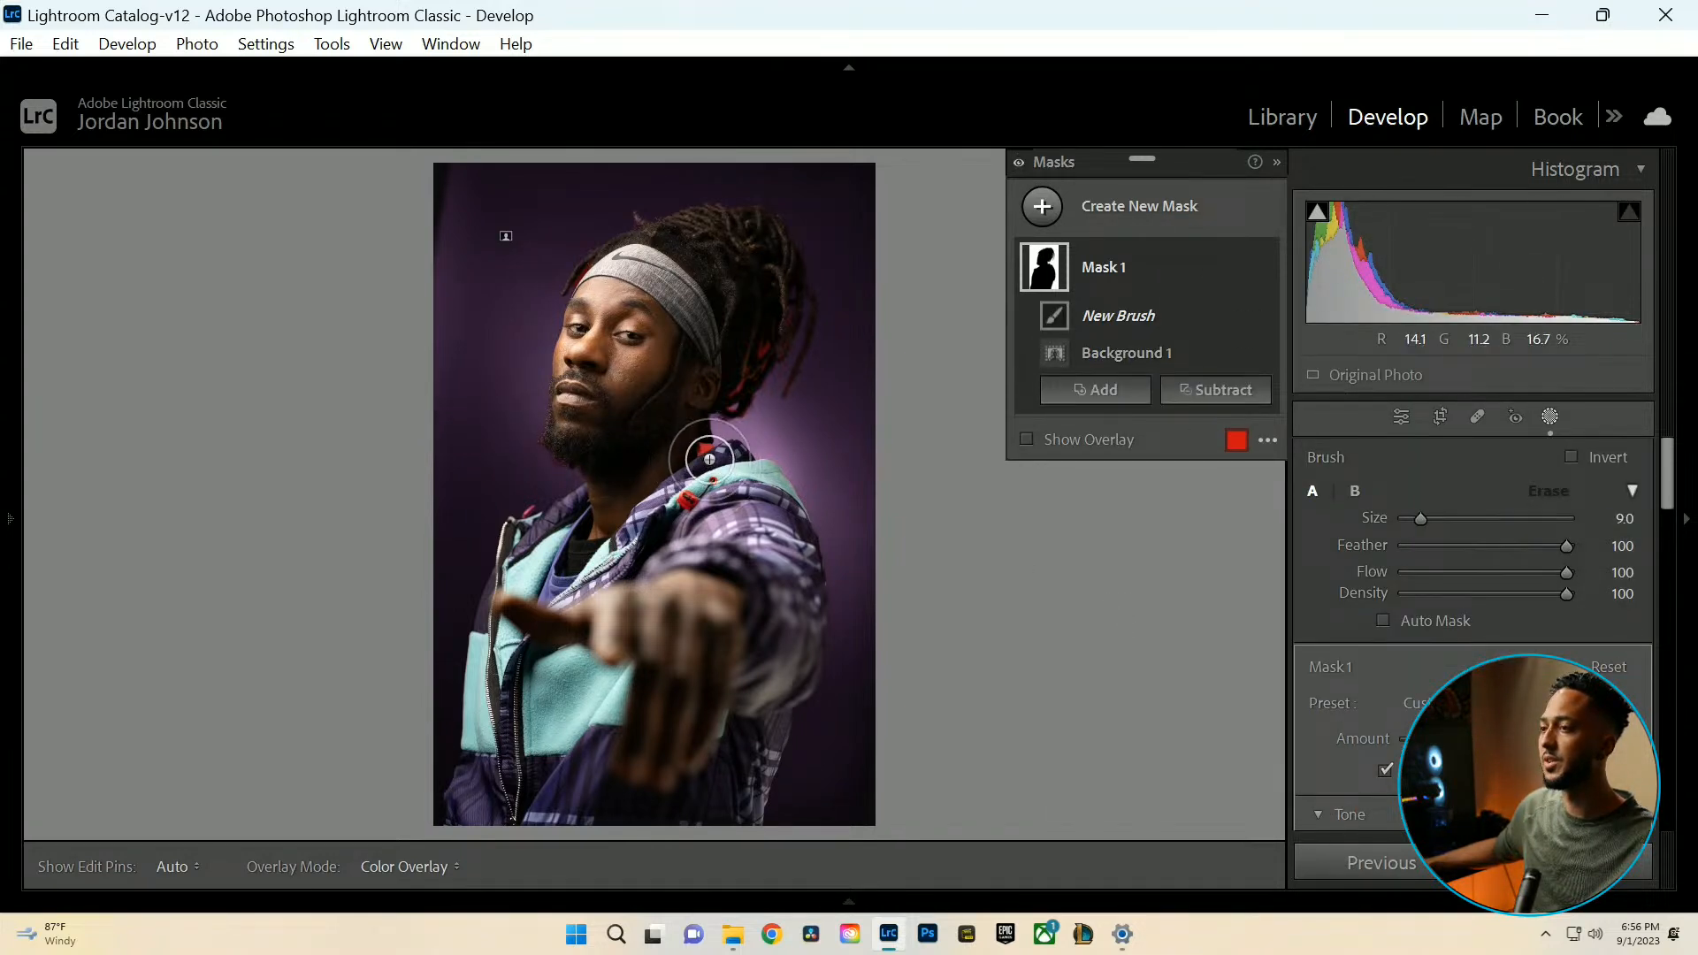
{"action": "scroll", "coordinate": [704, 445], "scroll_direction": "up", "scroll_amount": 4}
{"action": "scroll", "coordinate": [704, 440], "scroll_direction": "down", "scroll_amount": 6}
{"action": "scroll", "coordinate": [711, 440], "scroll_direction": "down", "scroll_amount": 6}
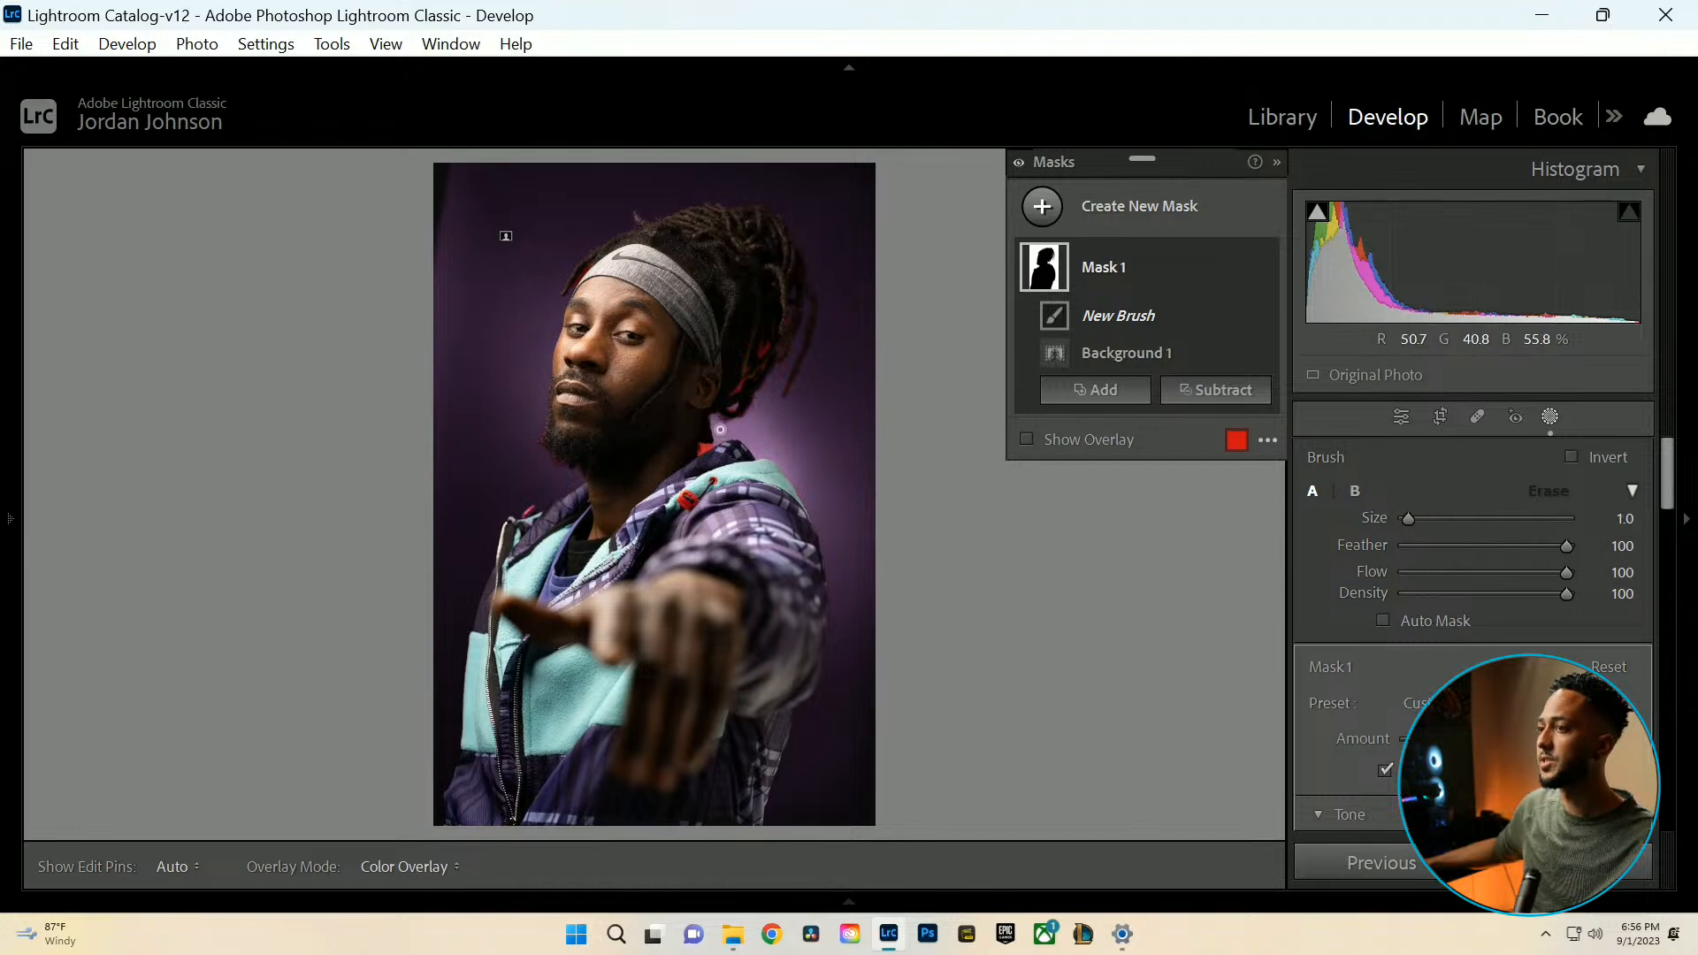
Paint the leftover red areas in the dreadlocks, at the collar and shoulder, and beside the headband into the background mask.
{"action": "mouse_move", "coordinate": [729, 411]}
{"action": "left_mouse_down"}
{"action": "mouse_move", "coordinate": [769, 348]}
{"action": "mouse_move", "coordinate": [761, 371]}
{"action": "left_mouse_up"}
{"action": "left_click_drag", "start_coordinate": [759, 375], "coordinate": [766, 344]}
{"action": "mouse_move", "coordinate": [784, 329]}
{"action": "left_mouse_down"}
{"action": "mouse_move", "coordinate": [771, 283]}
{"action": "mouse_move", "coordinate": [775, 344]}
{"action": "mouse_move", "coordinate": [794, 340]}
{"action": "mouse_move", "coordinate": [749, 418]}
{"action": "mouse_move", "coordinate": [726, 420]}
{"action": "mouse_move", "coordinate": [788, 397]}
{"action": "mouse_move", "coordinate": [798, 375]}
{"action": "mouse_move", "coordinate": [779, 403]}
{"action": "mouse_move", "coordinate": [784, 357]}
{"action": "left_mouse_up"}
{"action": "left_click_drag", "start_coordinate": [786, 352], "coordinate": [783, 343]}
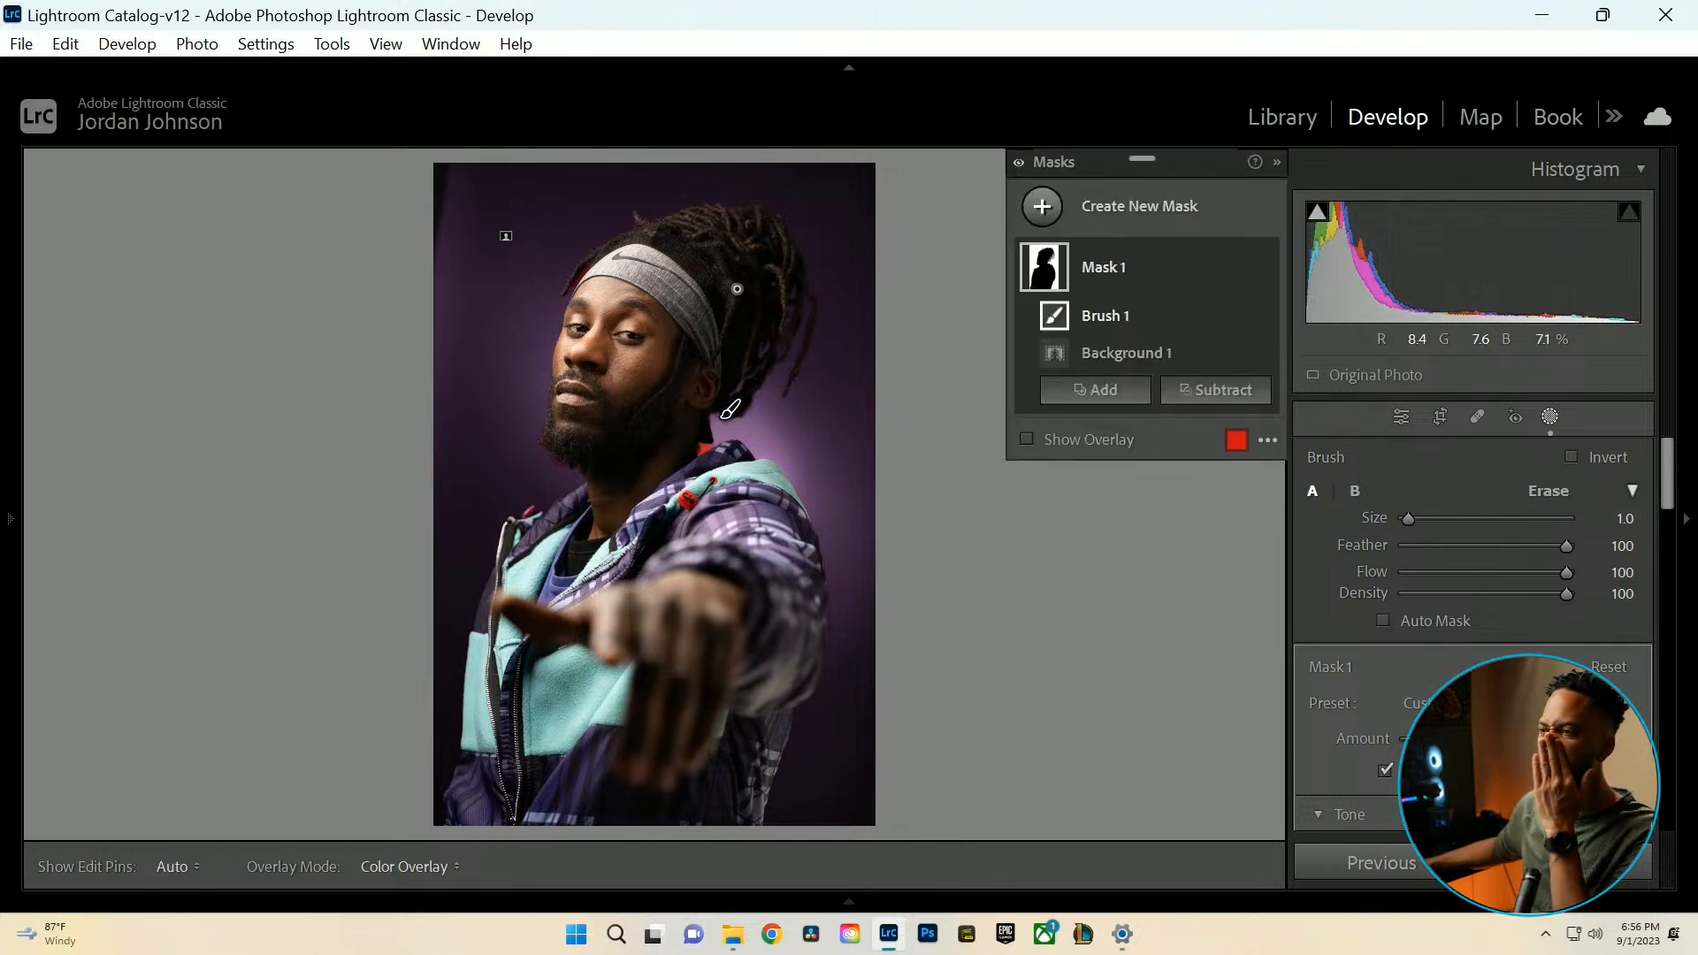
{"action": "left_click_drag", "start_coordinate": [713, 443], "coordinate": [703, 437]}
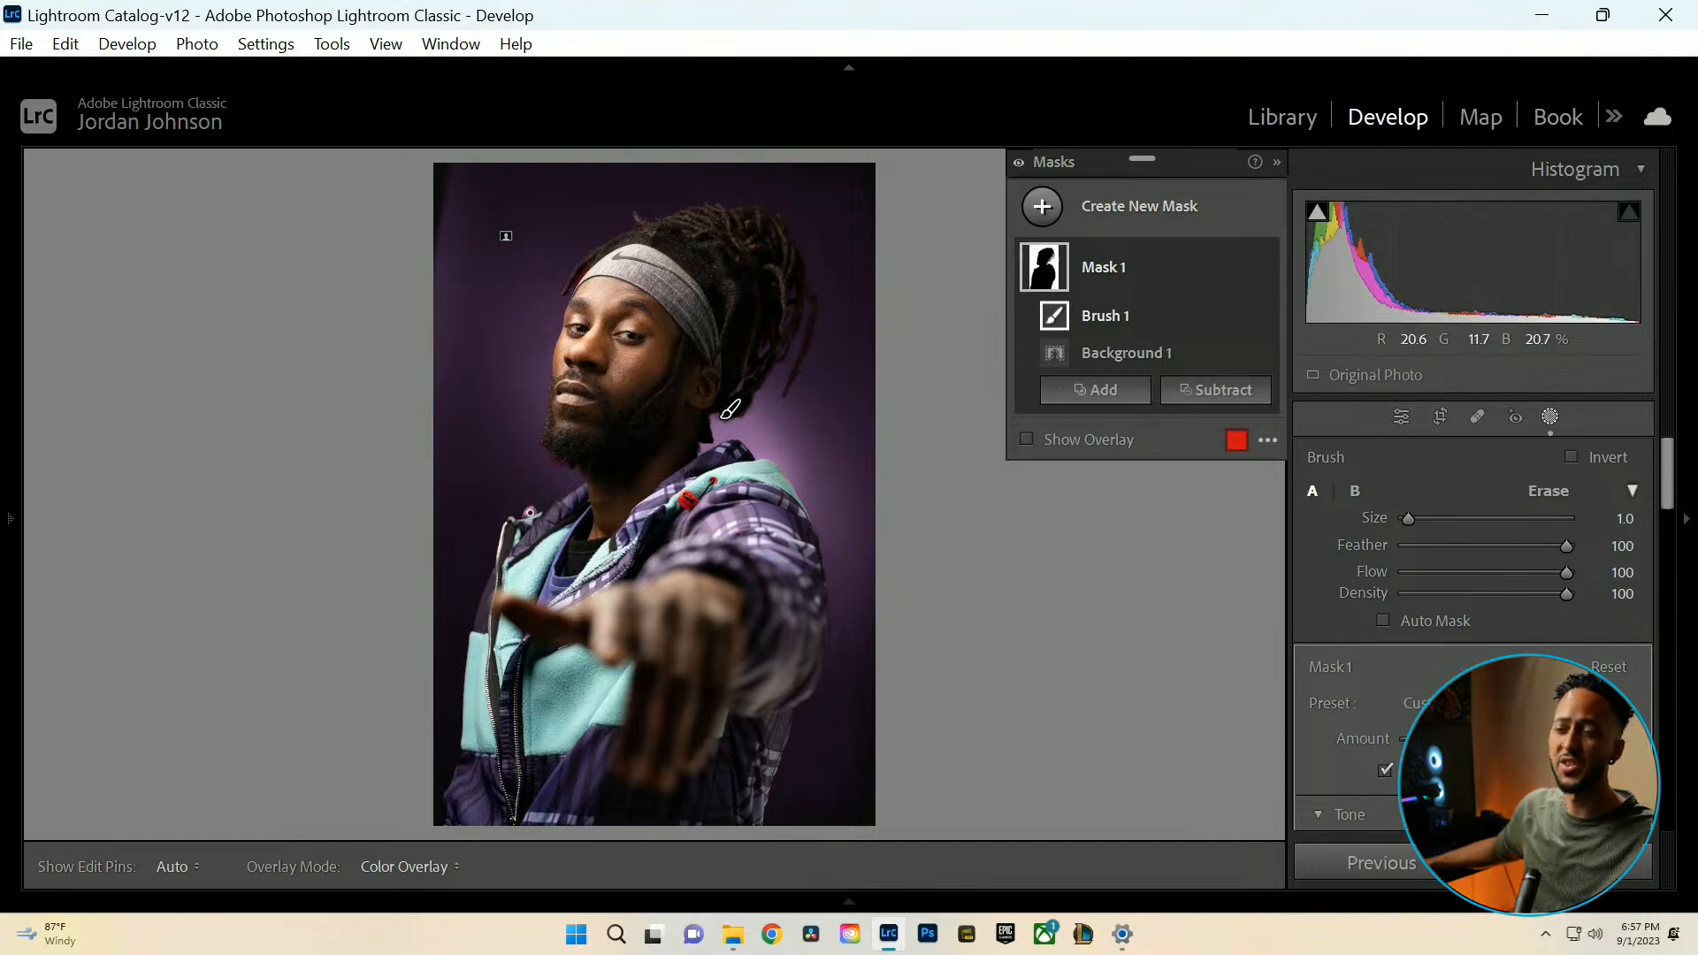
{"action": "left_click_drag", "start_coordinate": [731, 408], "coordinate": [525, 510]}
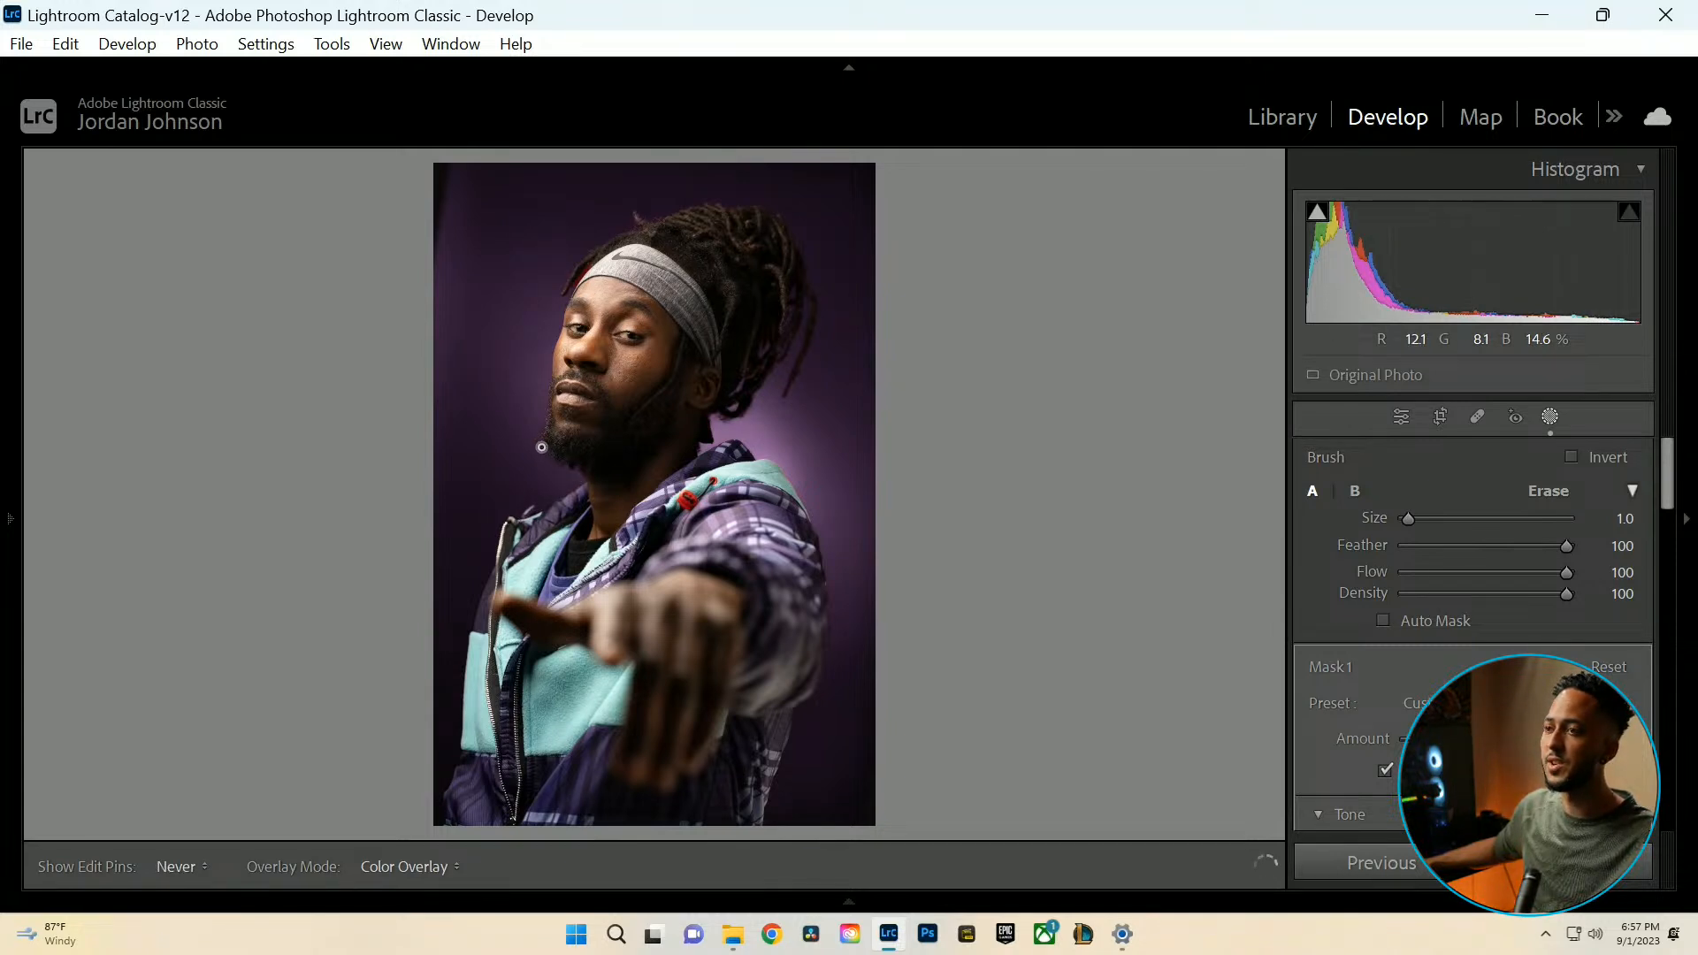
{"action": "left_click_drag", "start_coordinate": [546, 414], "coordinate": [442, 334]}
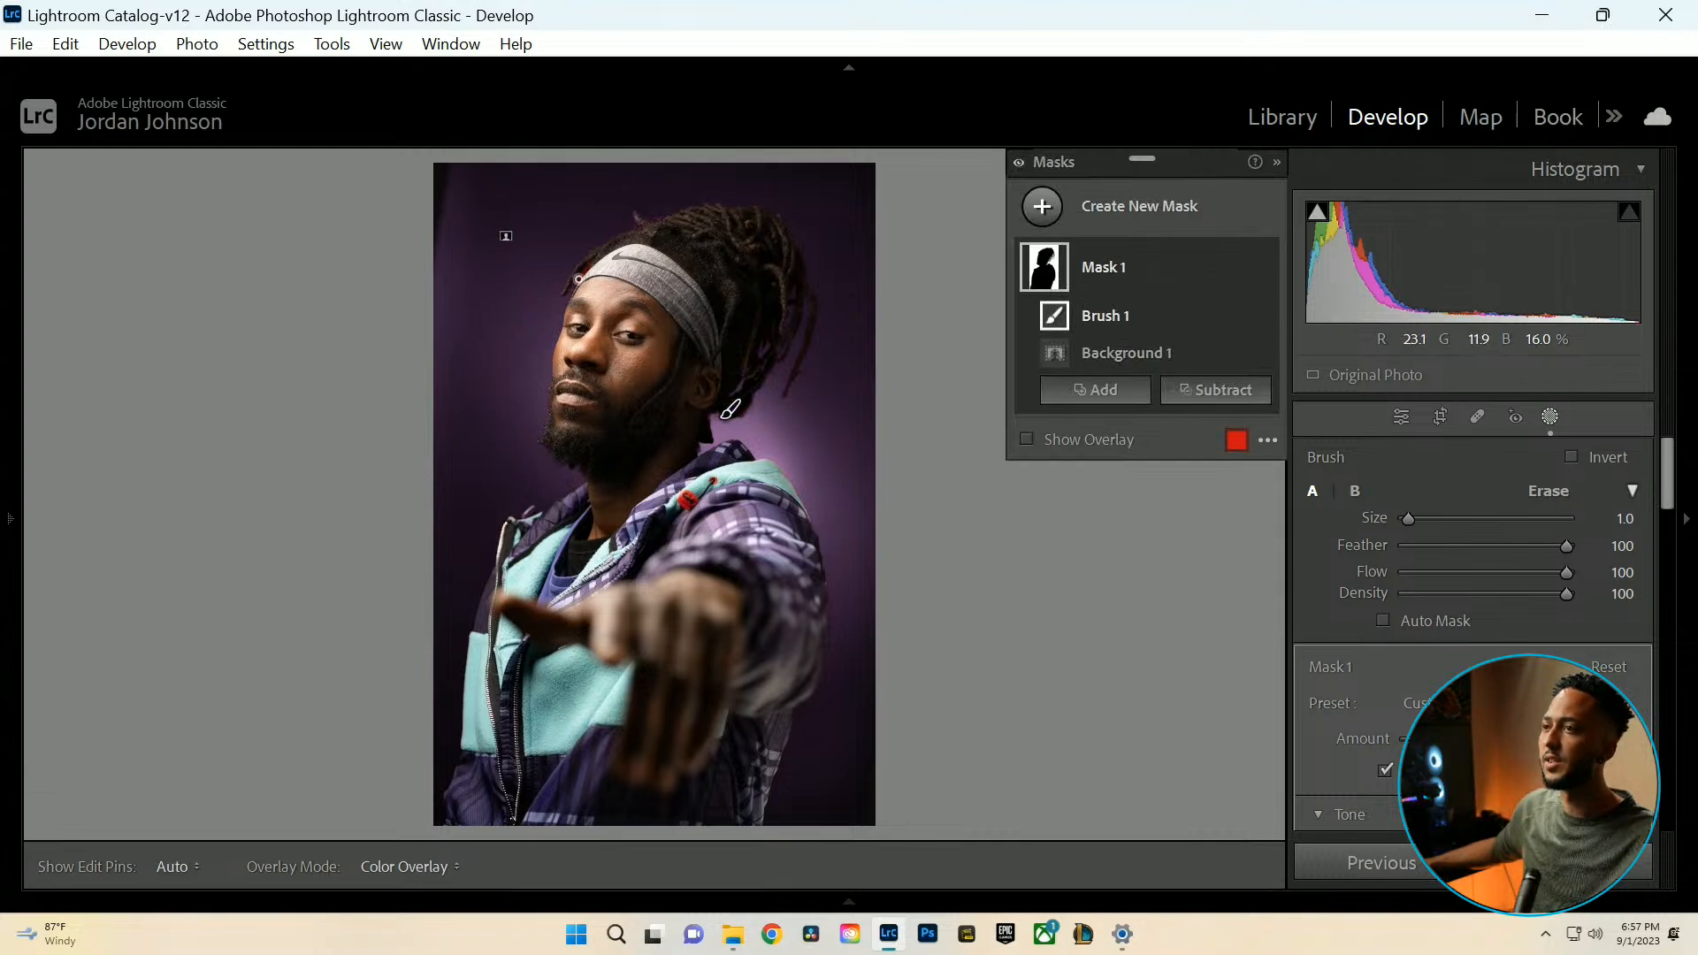
Paint the leftover red fringe along the front edge of the beard and under the chin into the background mask's brush component.
{"action": "mouse_move", "coordinate": [730, 409]}
{"action": "left_mouse_down"}
{"action": "mouse_move", "coordinate": [588, 262]}
{"action": "mouse_move", "coordinate": [567, 300]}
{"action": "mouse_move", "coordinate": [595, 248]}
{"action": "mouse_move", "coordinate": [671, 204]}
{"action": "left_mouse_up"}
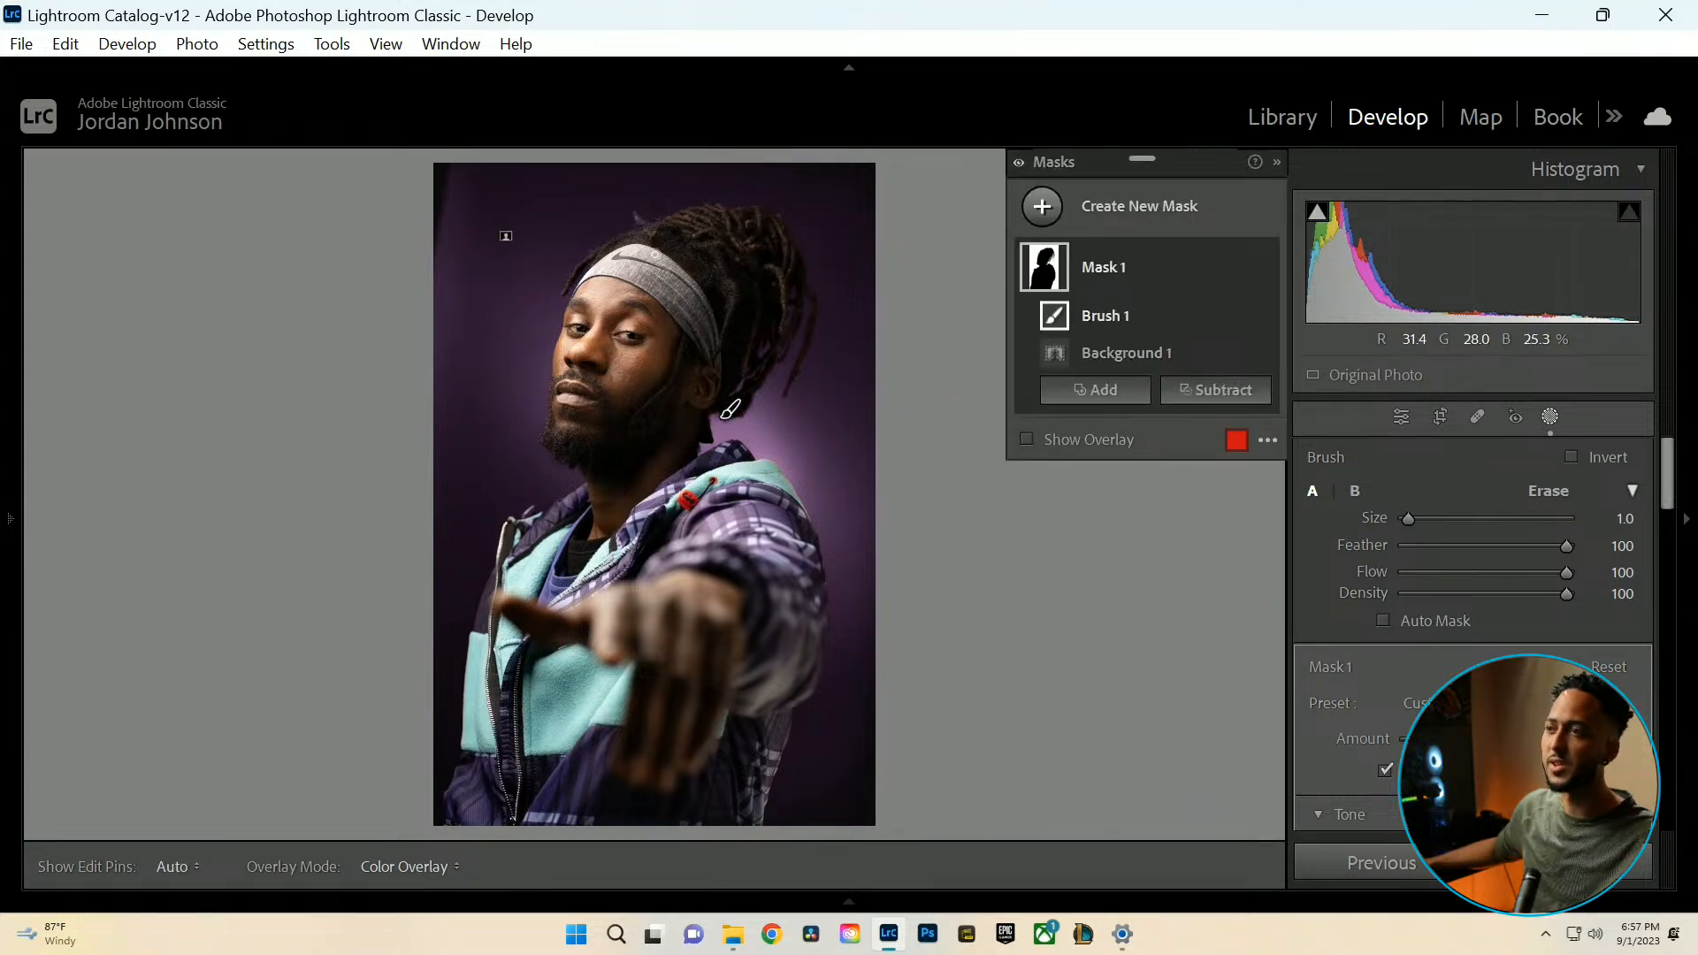
{"action": "left_click", "coordinate": [1554, 419]}
{"action": "key", "text": "ctrl+equal"}
{"action": "key", "text": "ctrl+equal"}
{"action": "key", "text": "ctrl+equal"}
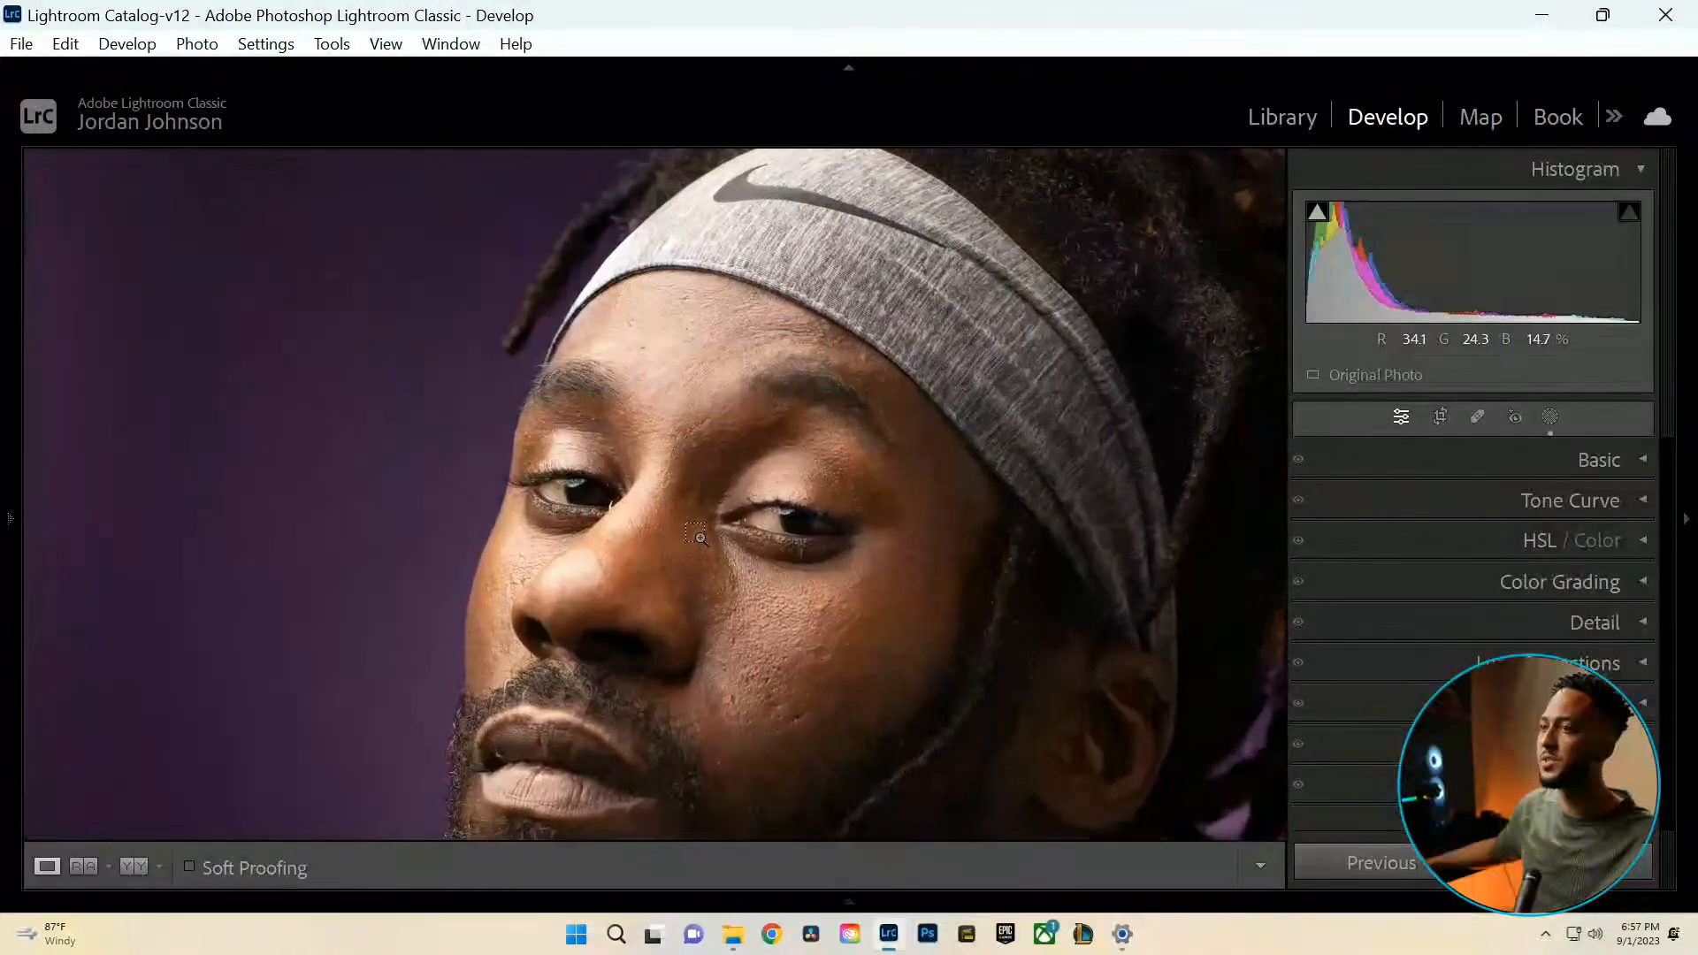
{"action": "left_click_drag", "start_coordinate": [726, 531], "coordinate": [817, 416]}
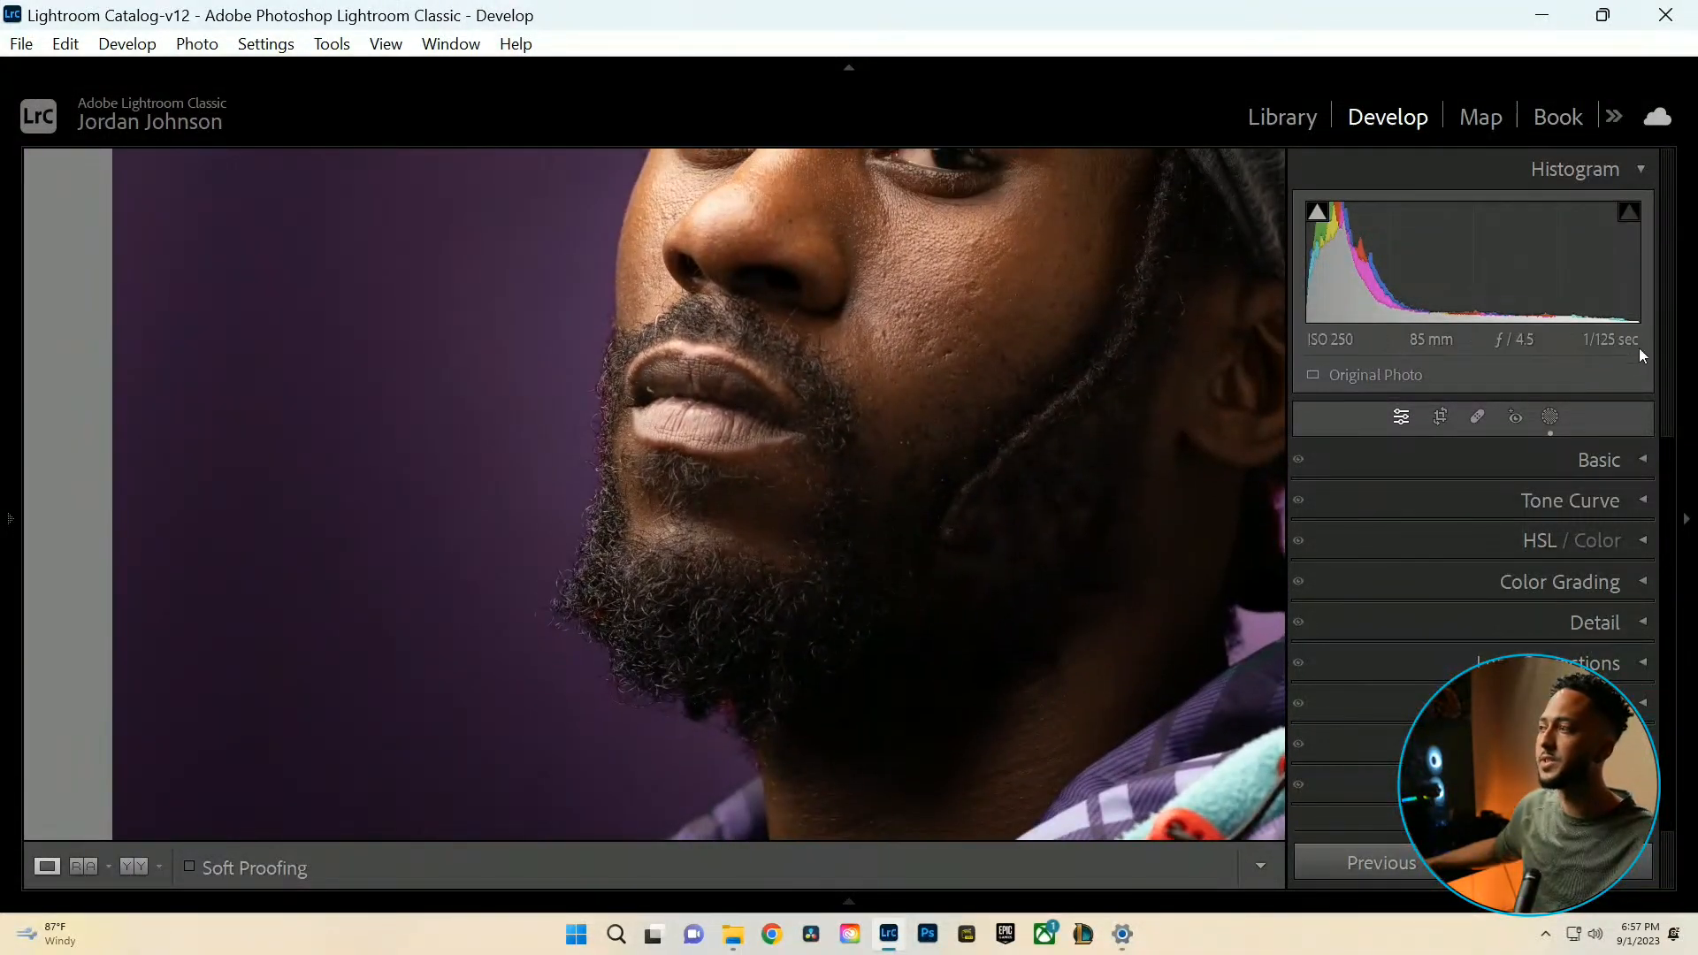
{"action": "left_click", "coordinate": [1550, 418]}
{"action": "left_click", "coordinate": [1109, 318]}
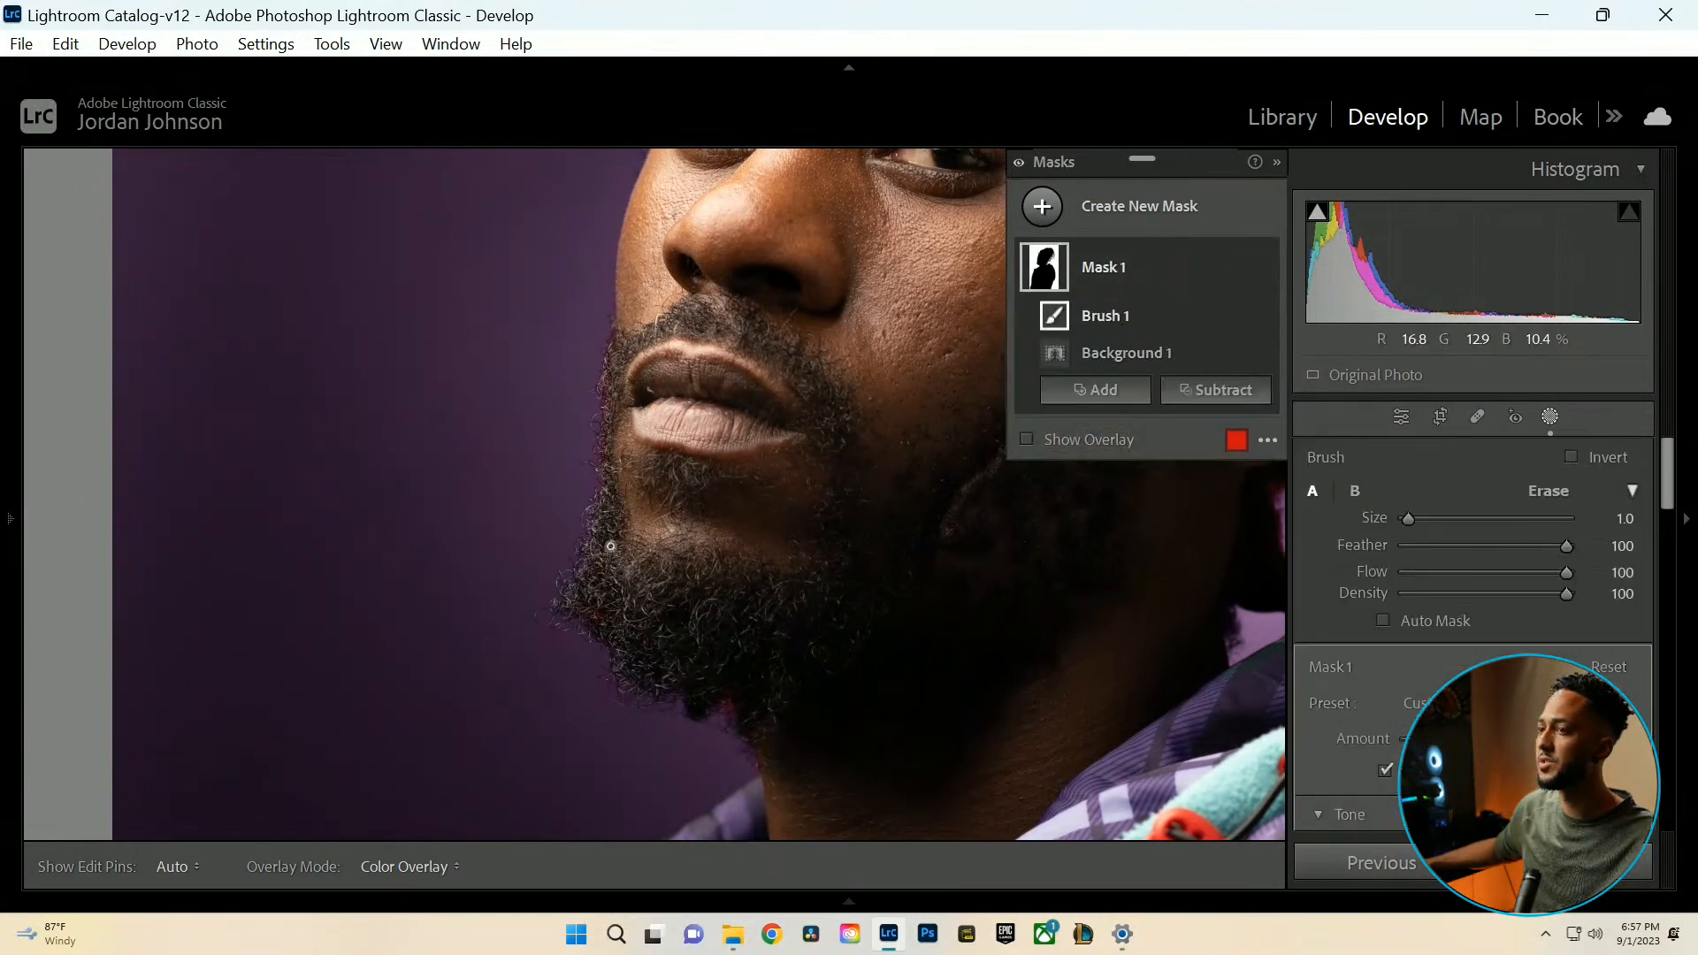
{"action": "left_click_drag", "start_coordinate": [581, 605], "coordinate": [581, 601]}
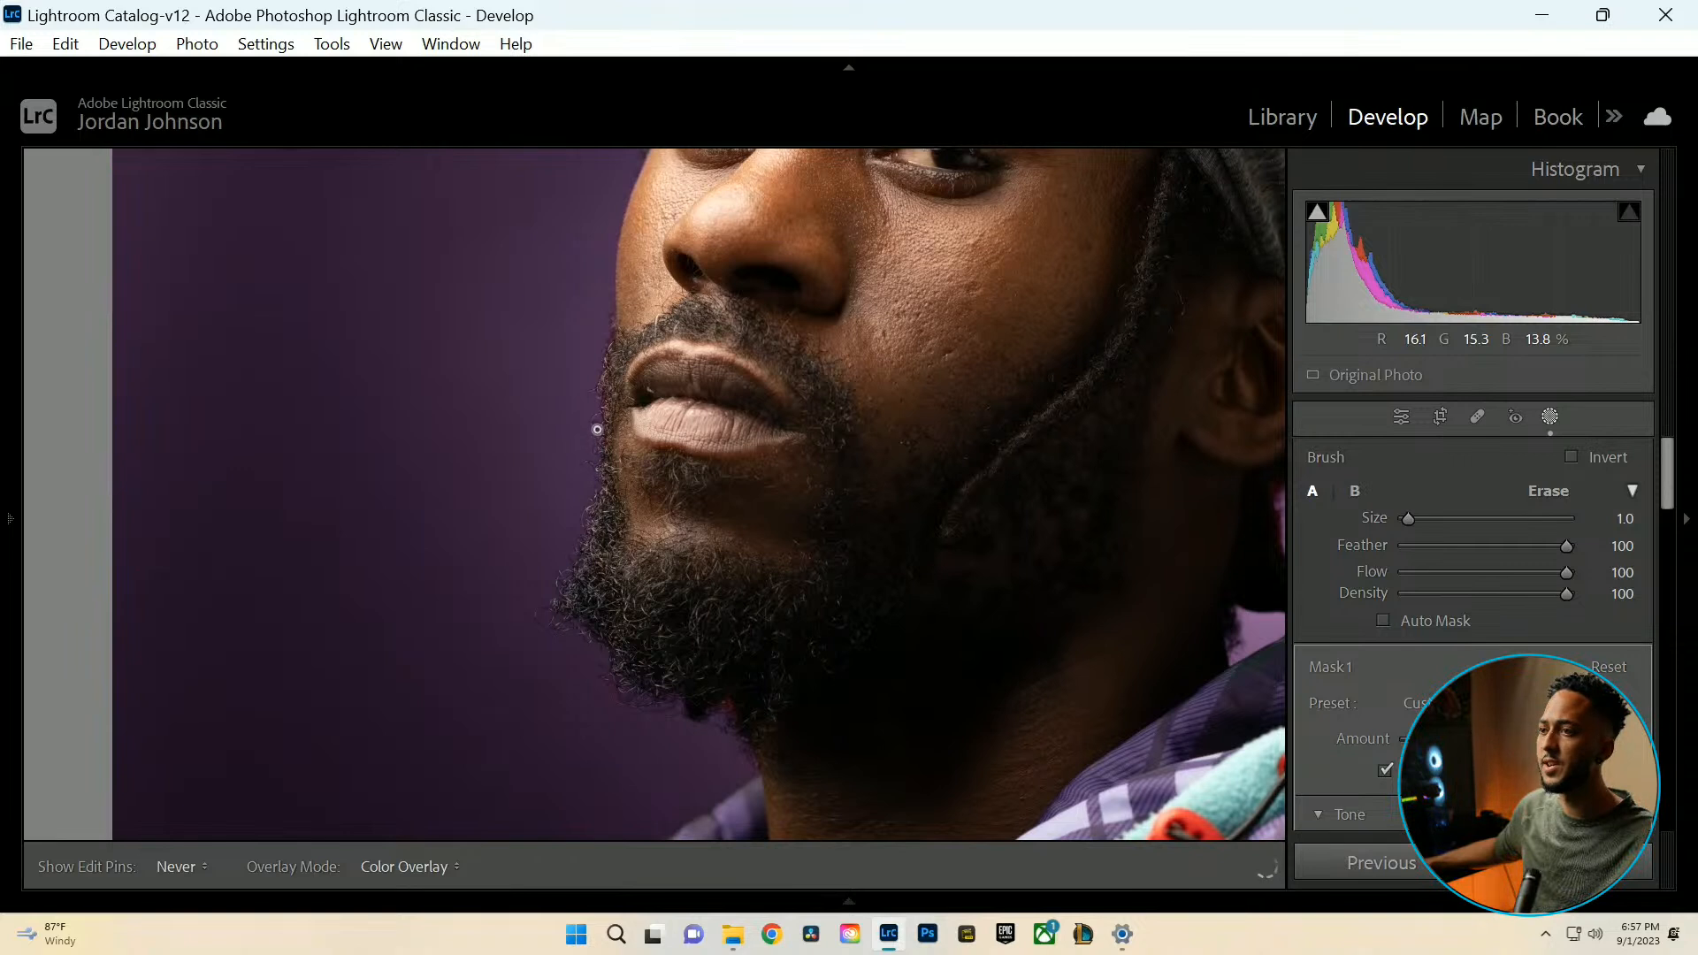
{"action": "left_click_drag", "start_coordinate": [604, 353], "coordinate": [601, 323]}
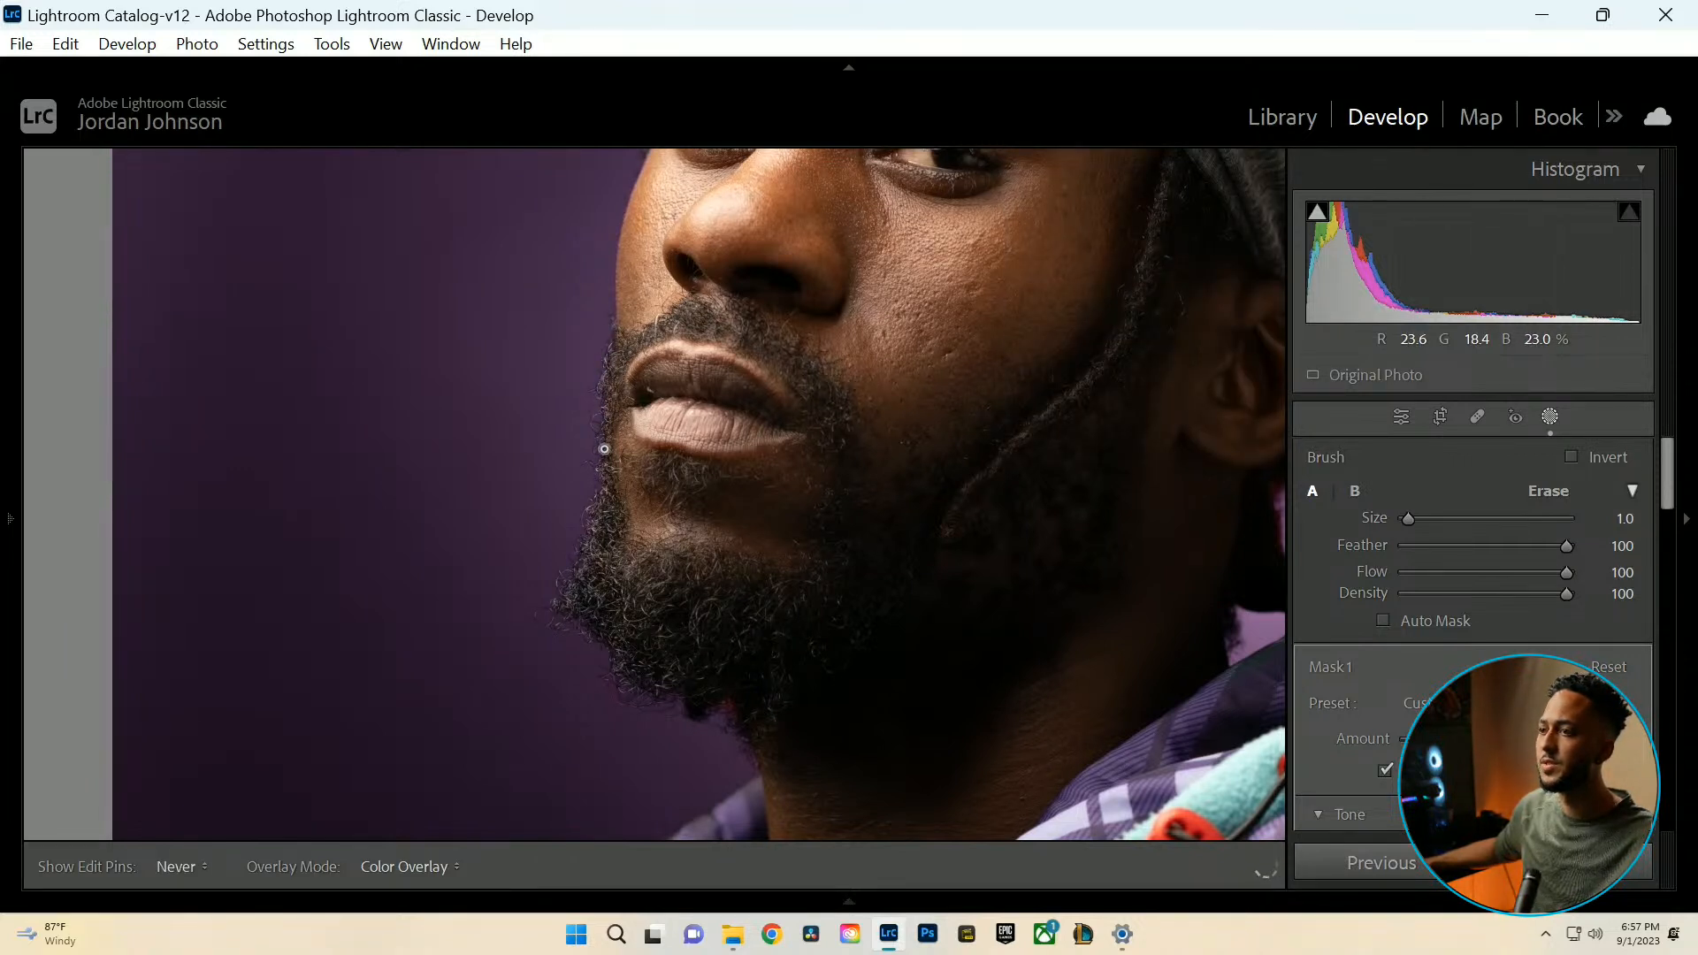
{"action": "left_click_drag", "start_coordinate": [596, 476], "coordinate": [601, 492]}
{"action": "mouse_move", "coordinate": [669, 644]}
{"action": "left_mouse_down"}
{"action": "mouse_move", "coordinate": [606, 671]}
{"action": "mouse_move", "coordinate": [630, 713]}
{"action": "left_mouse_up"}
{"action": "left_click_drag", "start_coordinate": [698, 713], "coordinate": [722, 720]}
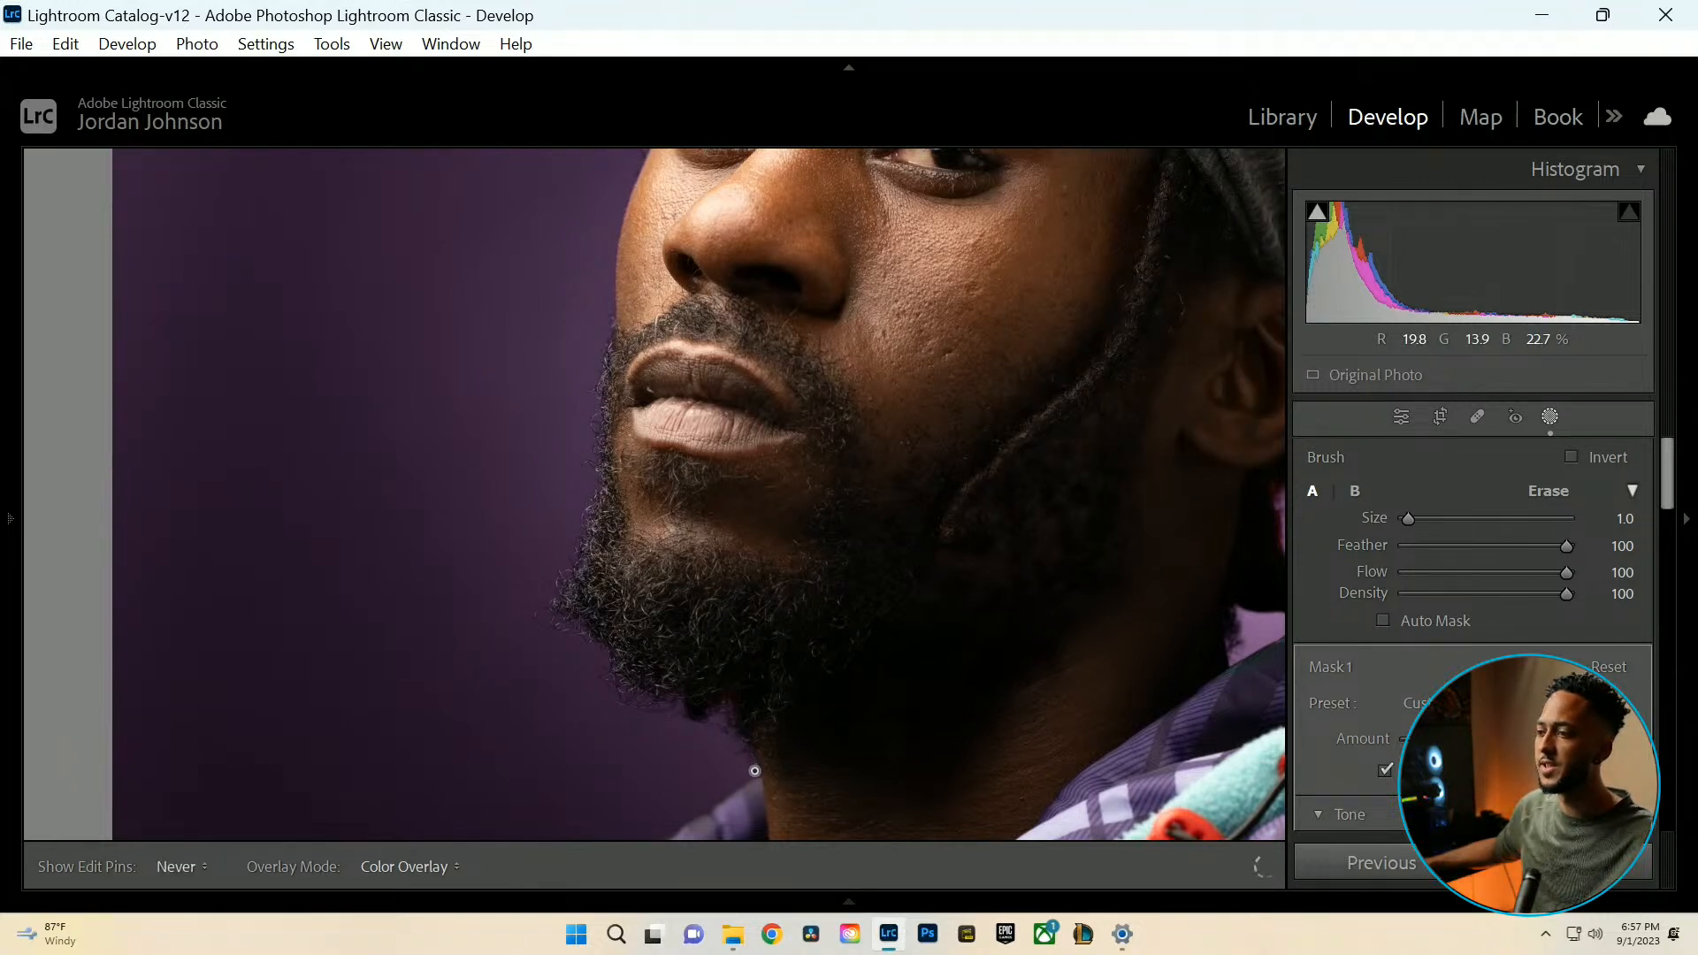
{"action": "left_click_drag", "start_coordinate": [754, 771], "coordinate": [699, 722]}
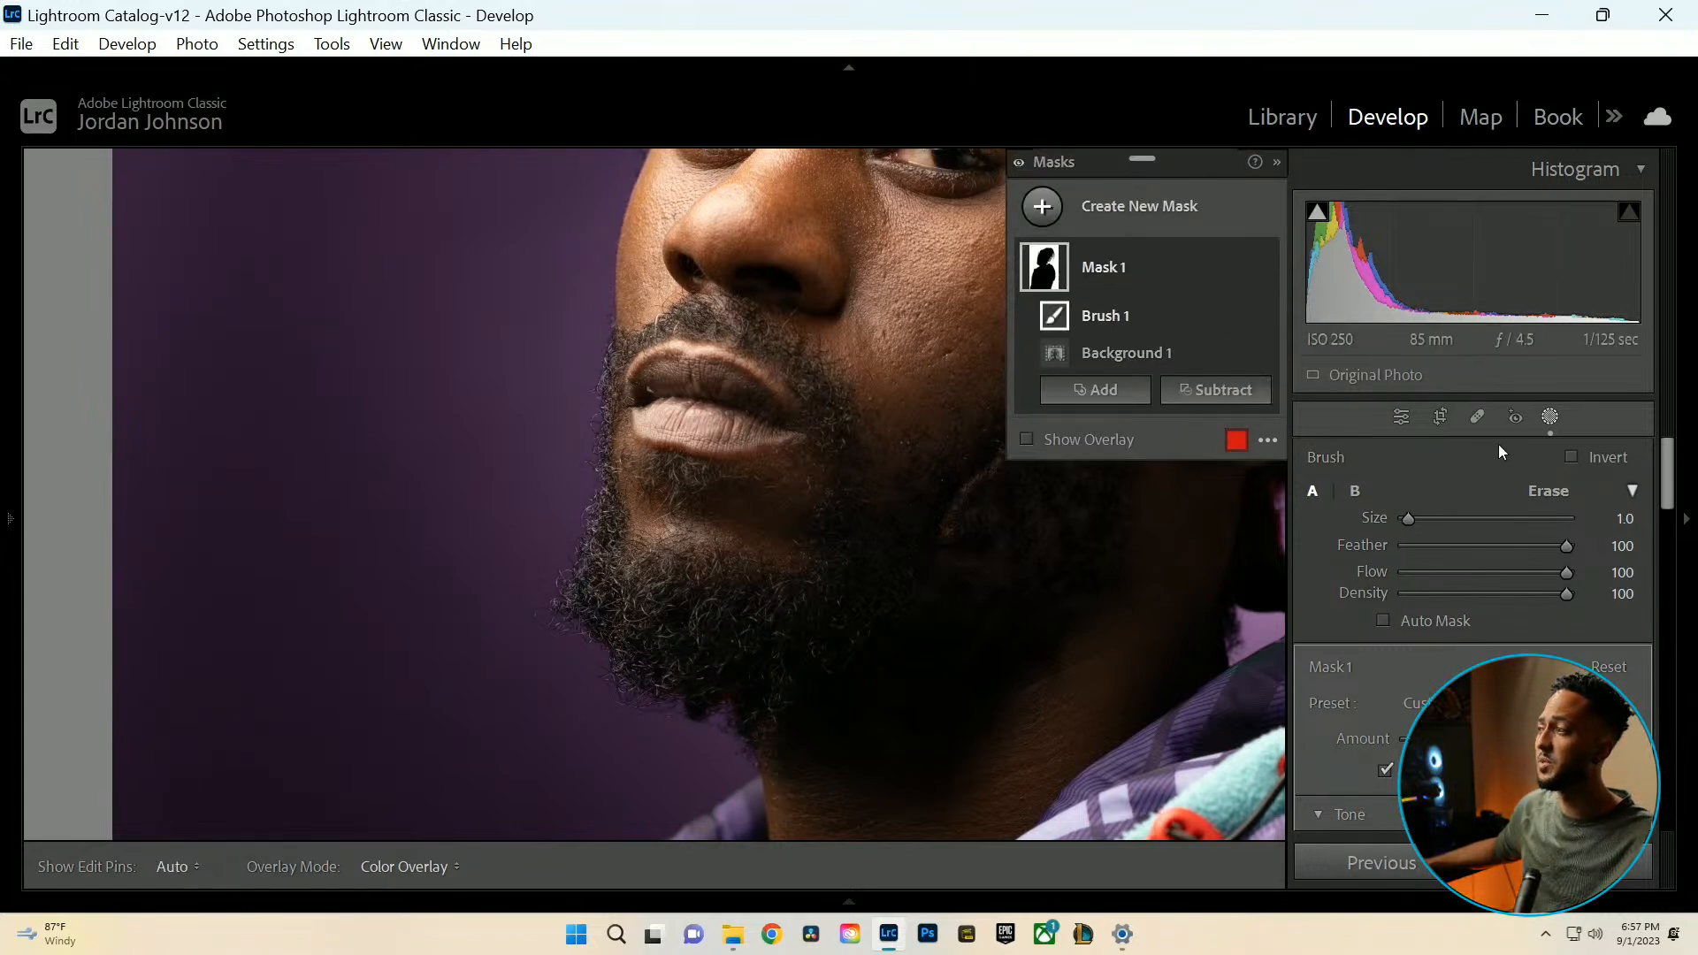
{"action": "left_click", "coordinate": [1549, 417]}
Increase the mask brush size to 6.0 and paint the red fringe on the dreadlocks beside and below the ear into the background mask.
{"action": "key", "text": "ctrl+minus"}
{"action": "left_click", "coordinate": [621, 453]}
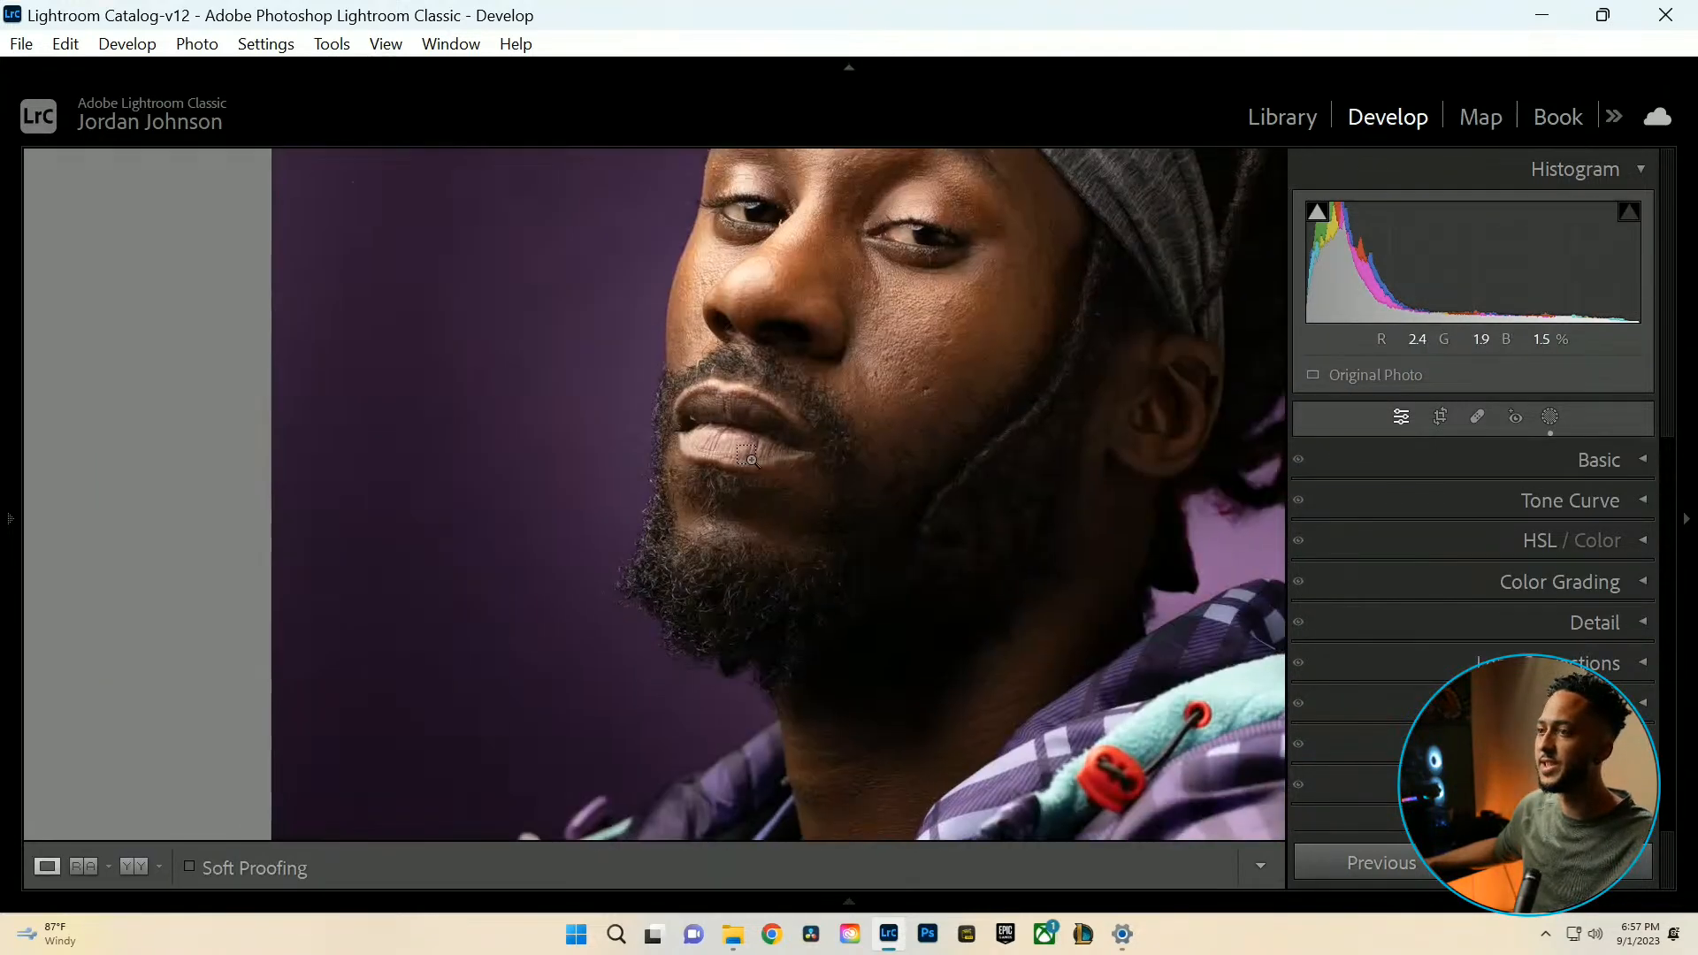
{"action": "left_click_drag", "start_coordinate": [927, 616], "coordinate": [874, 617]}
{"action": "scroll", "coordinate": [902, 621], "scroll_direction": "up", "scroll_amount": 3}
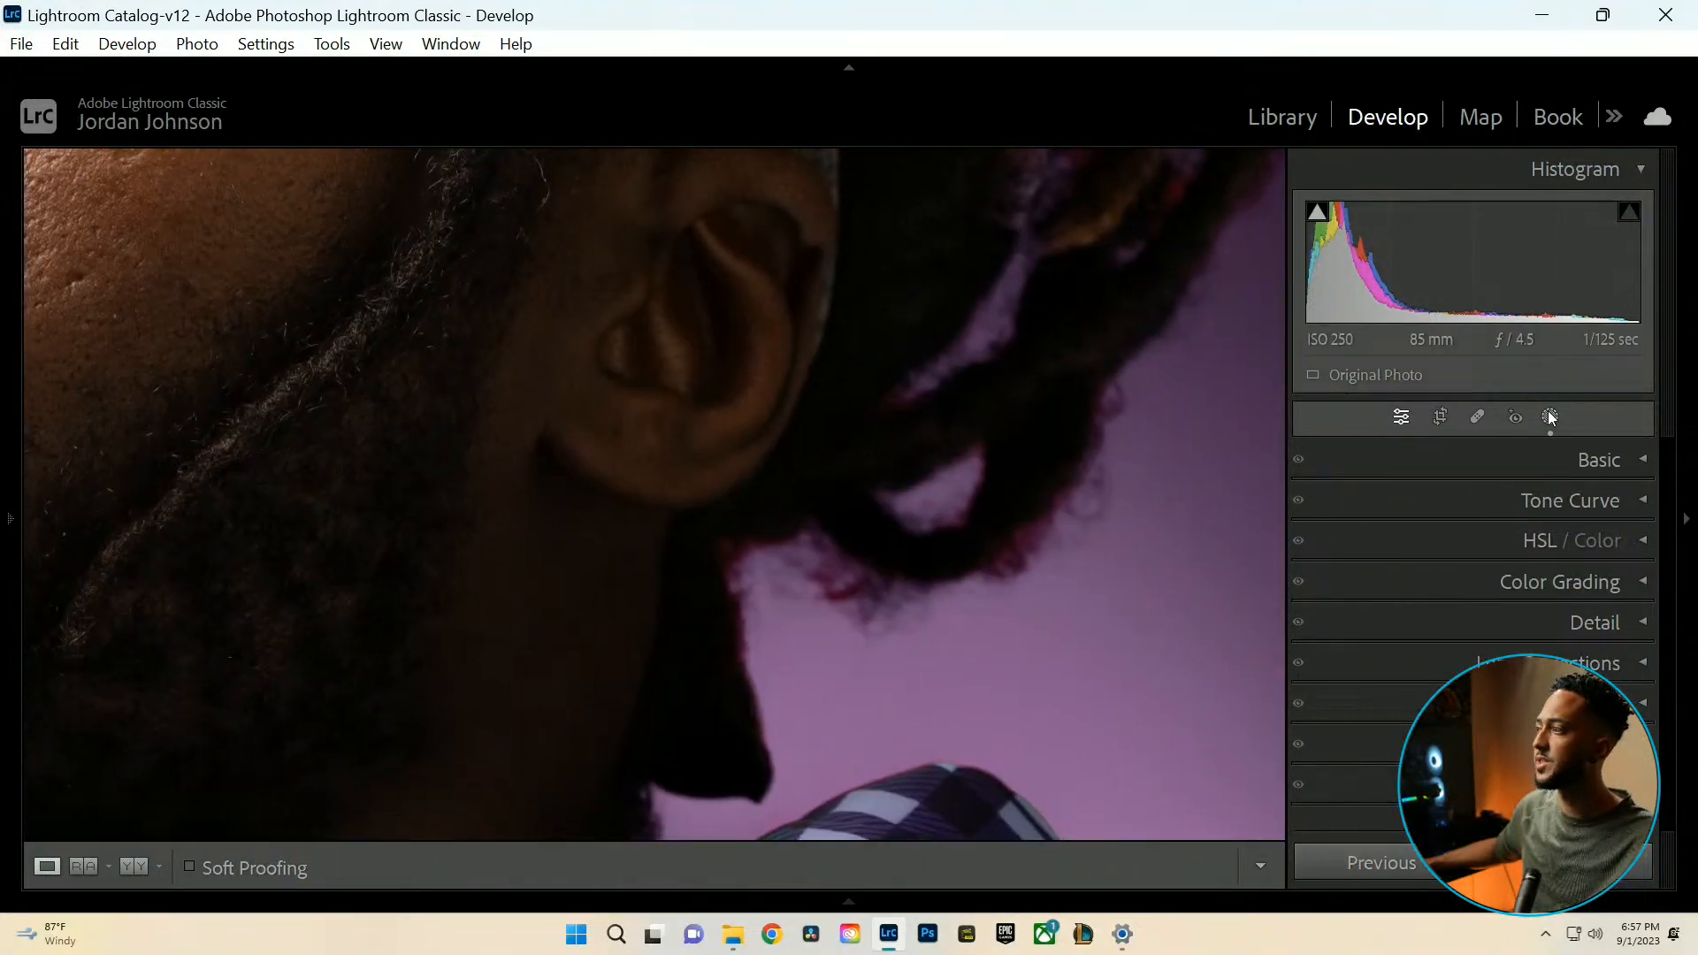
{"action": "left_click", "coordinate": [1549, 417]}
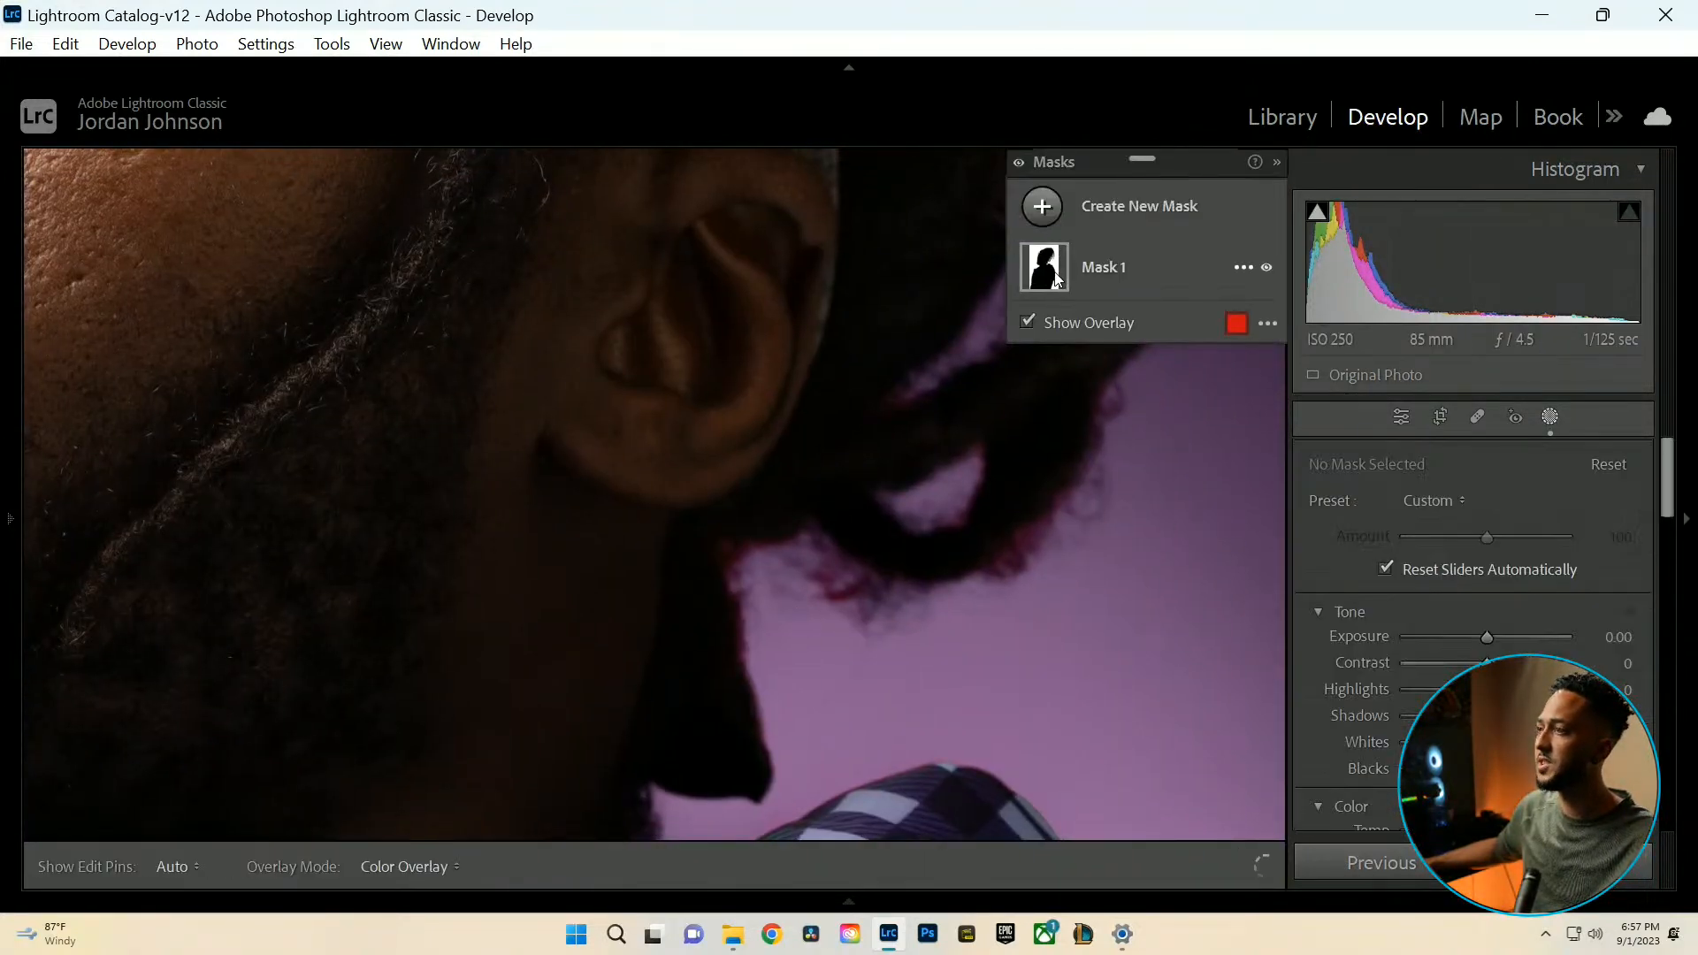
{"action": "left_click", "coordinate": [1054, 279]}
{"action": "left_click", "coordinate": [1100, 327]}
{"action": "key", "text": "h"}
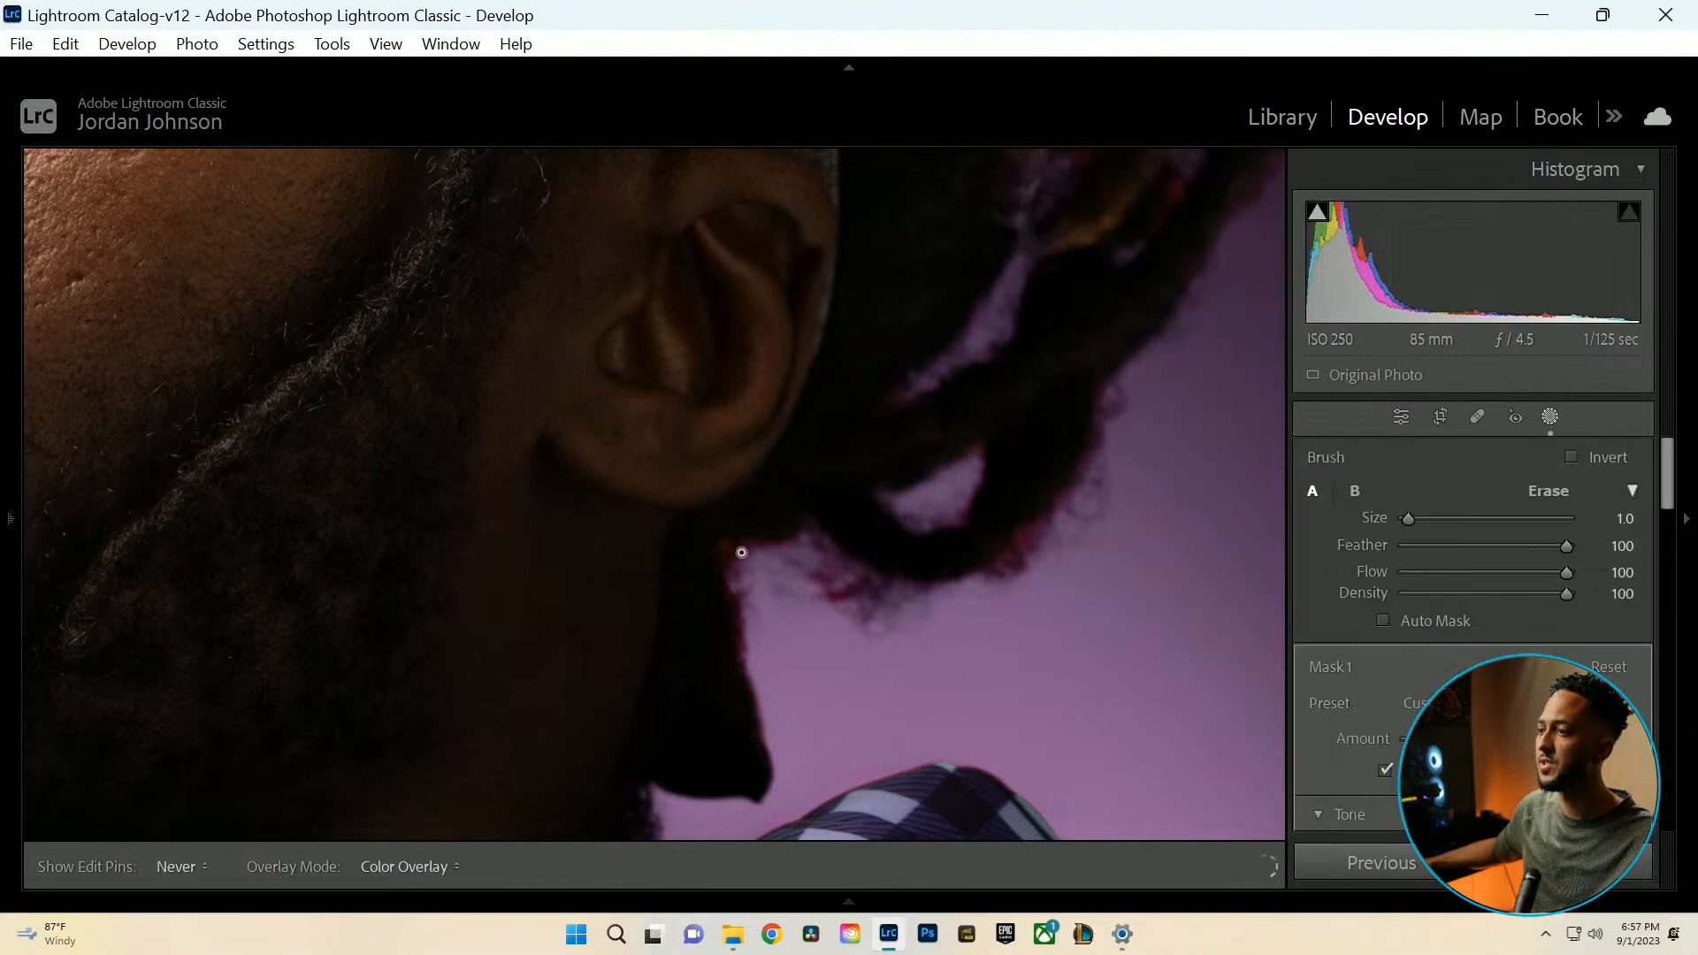
{"action": "mouse_move", "coordinate": [885, 597]}
{"action": "left_mouse_down"}
{"action": "mouse_move", "coordinate": [1017, 581]}
{"action": "mouse_move", "coordinate": [1070, 491]}
{"action": "mouse_move", "coordinate": [929, 625]}
{"action": "mouse_move", "coordinate": [849, 581]}
{"action": "mouse_move", "coordinate": [754, 609]}
{"action": "mouse_move", "coordinate": [731, 543]}
{"action": "mouse_move", "coordinate": [914, 542]}
{"action": "mouse_move", "coordinate": [947, 455]}
{"action": "left_mouse_up"}
{"action": "scroll", "coordinate": [1048, 570], "scroll_direction": "up", "scroll_amount": 5}
{"action": "left_click_drag", "start_coordinate": [951, 356], "coordinate": [1420, 356]}
{"action": "left_click", "coordinate": [1549, 417]}
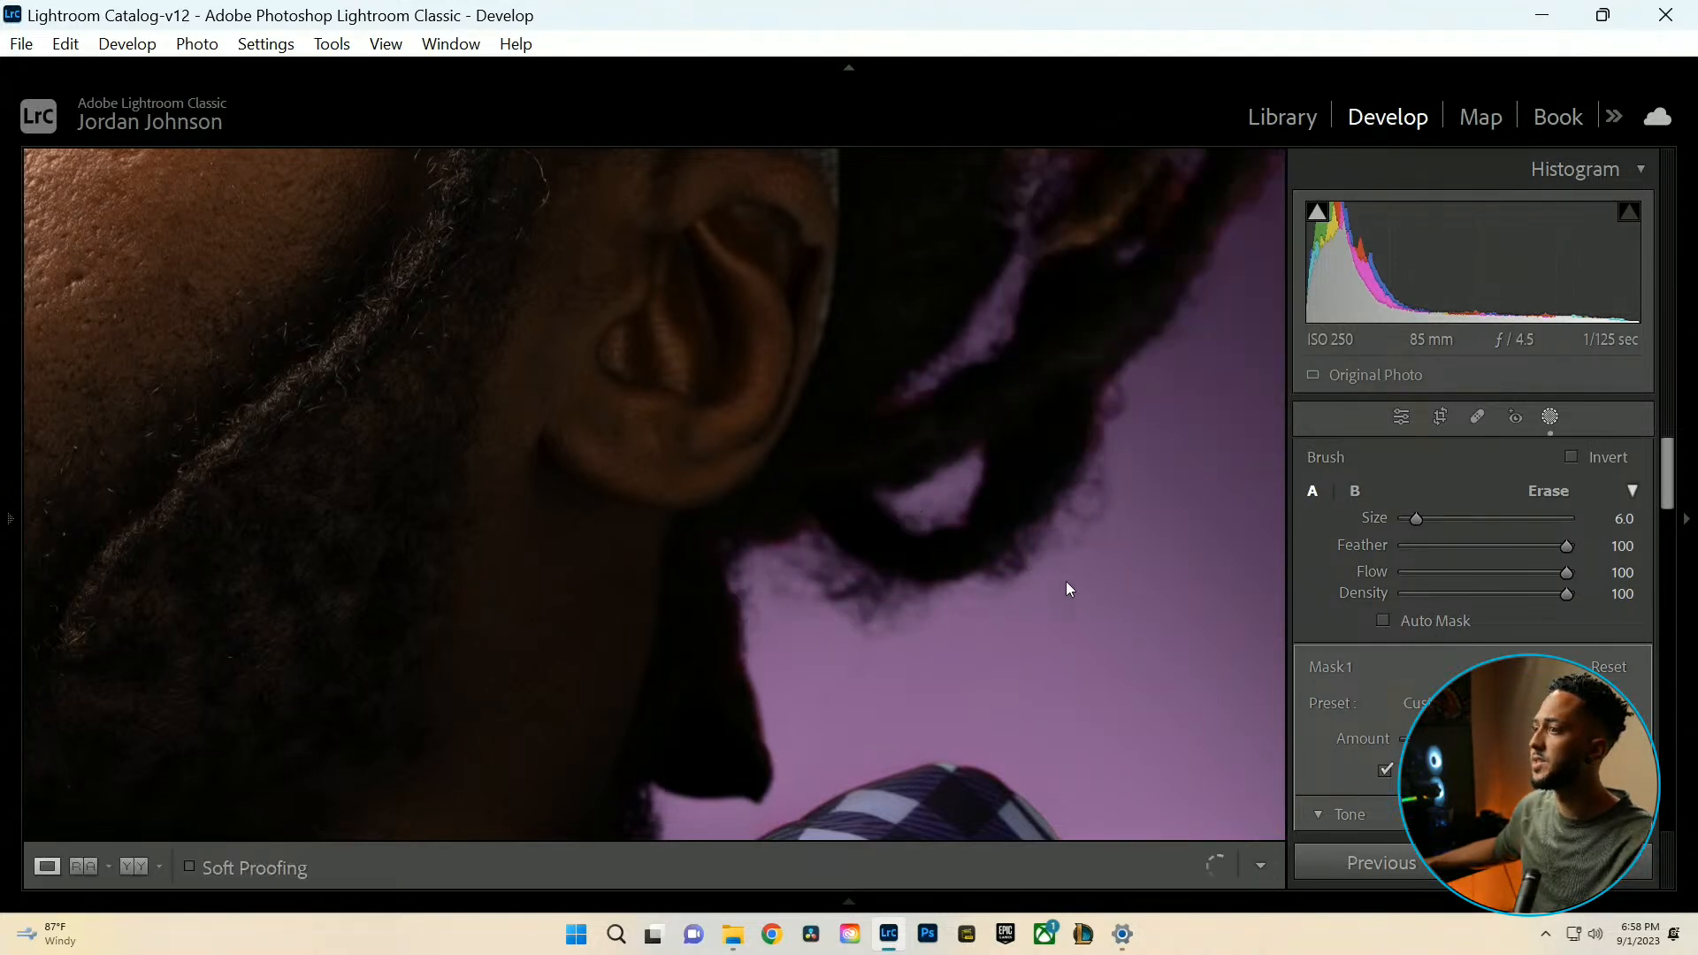
Brush the red patches between the dreadlocks behind the headband into the background mask, and leave masking.
{"action": "left_click_drag", "start_coordinate": [1173, 236], "coordinate": [801, 703]}
{"action": "left_click", "coordinate": [1549, 417]}
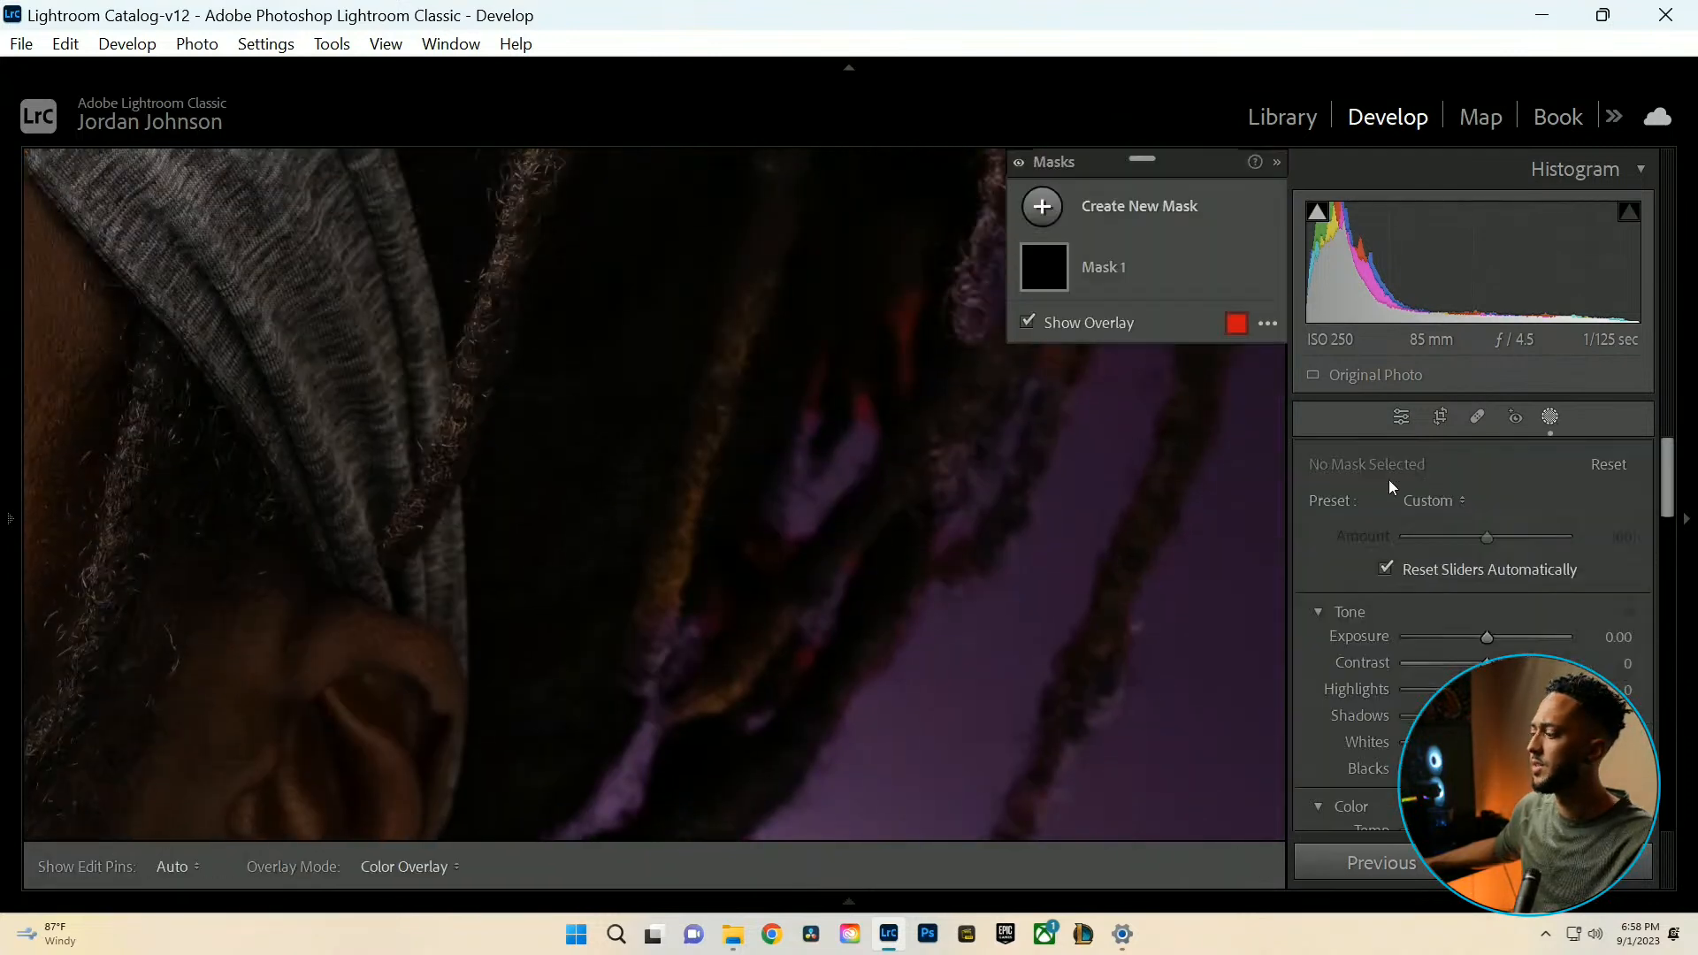
{"action": "left_click", "coordinate": [1136, 269]}
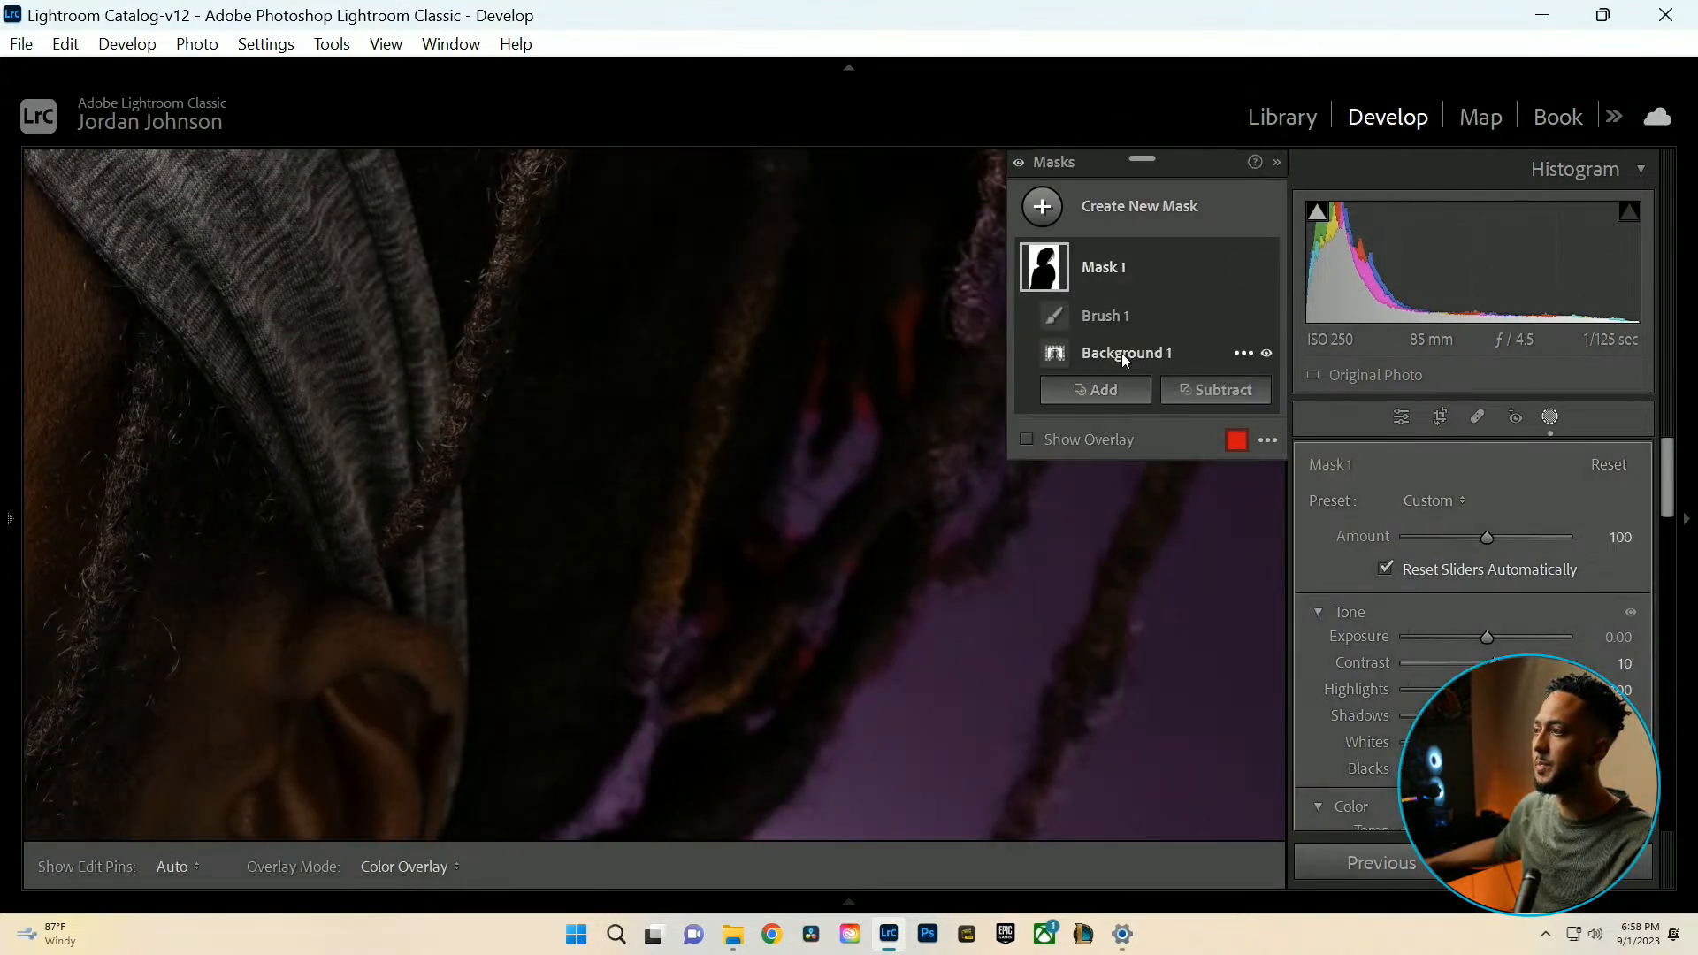
{"action": "left_click", "coordinate": [1105, 315]}
{"action": "mouse_move", "coordinate": [709, 763]}
{"action": "left_mouse_down"}
{"action": "mouse_move", "coordinate": [823, 610]}
{"action": "mouse_move", "coordinate": [686, 715]}
{"action": "mouse_move", "coordinate": [678, 633]}
{"action": "left_mouse_up"}
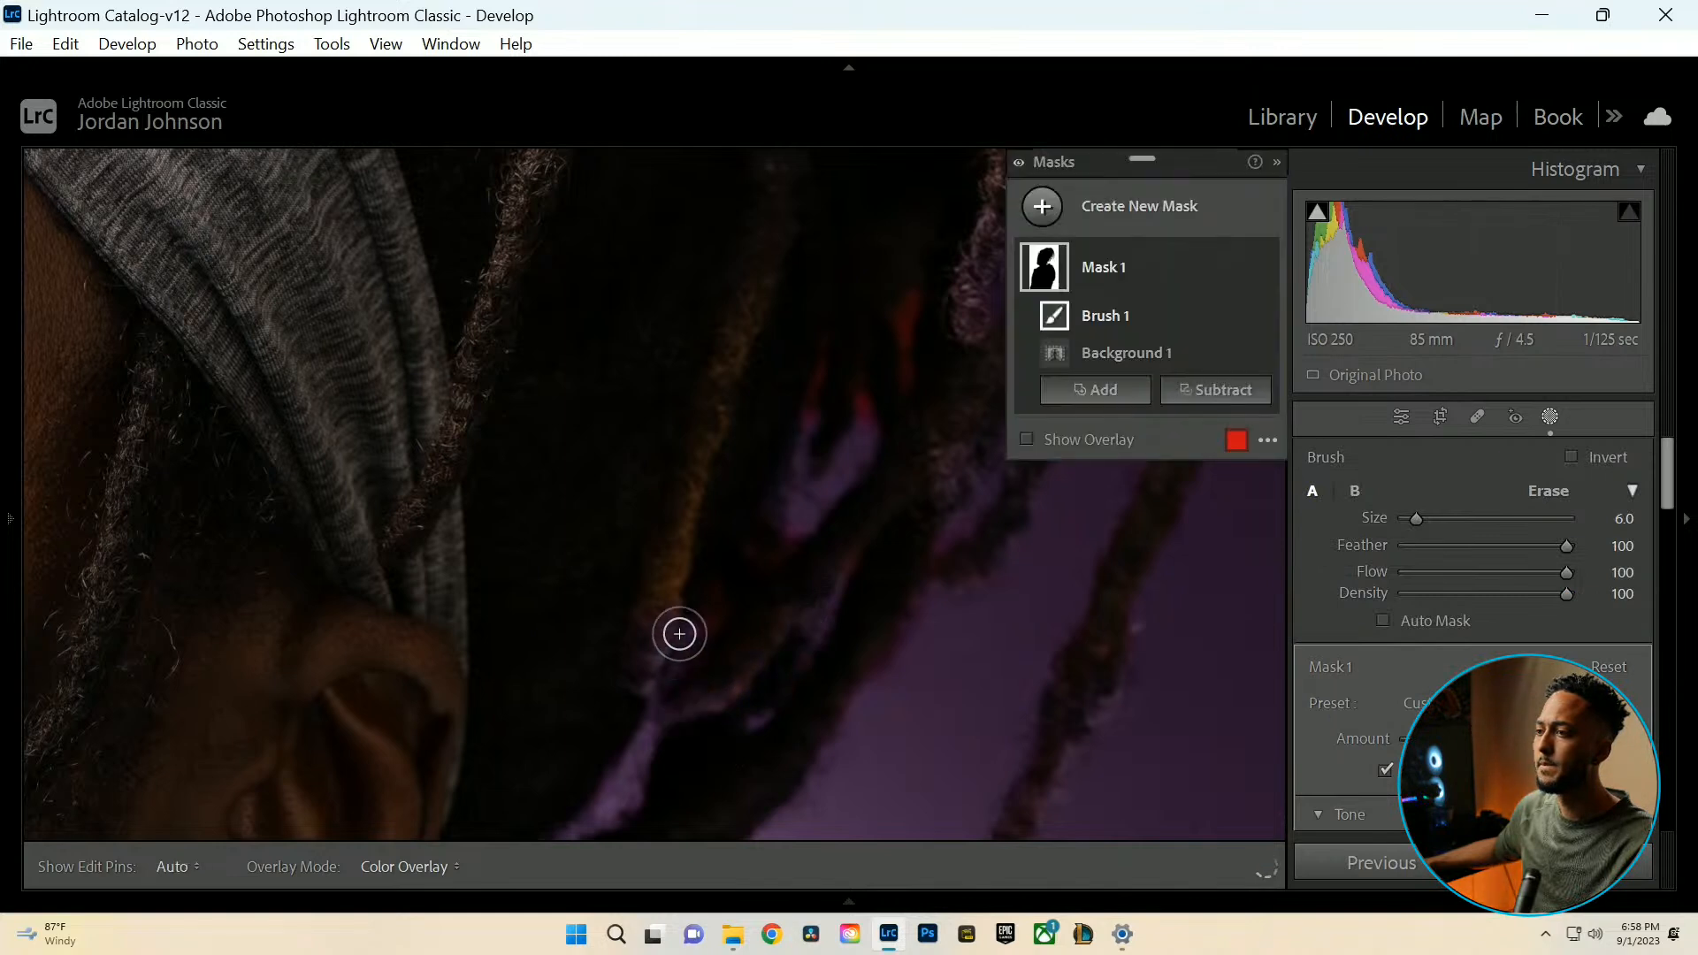
{"action": "left_click_drag", "start_coordinate": [721, 410], "coordinate": [725, 475]}
{"action": "mouse_move", "coordinate": [837, 463]}
{"action": "left_mouse_down"}
{"action": "mouse_move", "coordinate": [824, 369]}
{"action": "mouse_move", "coordinate": [842, 436]}
{"action": "mouse_move", "coordinate": [863, 432]}
{"action": "mouse_move", "coordinate": [796, 530]}
{"action": "left_mouse_up"}
{"action": "mouse_move", "coordinate": [887, 315]}
{"action": "left_mouse_down"}
{"action": "mouse_move", "coordinate": [909, 375]}
{"action": "mouse_move", "coordinate": [916, 296]}
{"action": "left_mouse_up"}
{"action": "mouse_move", "coordinate": [882, 553]}
{"action": "left_mouse_down"}
{"action": "mouse_move", "coordinate": [951, 562]}
{"action": "mouse_move", "coordinate": [1044, 307]}
{"action": "mouse_move", "coordinate": [1047, 375]}
{"action": "left_mouse_up"}
{"action": "left_click", "coordinate": [1549, 416]}
{"action": "key", "text": "z"}
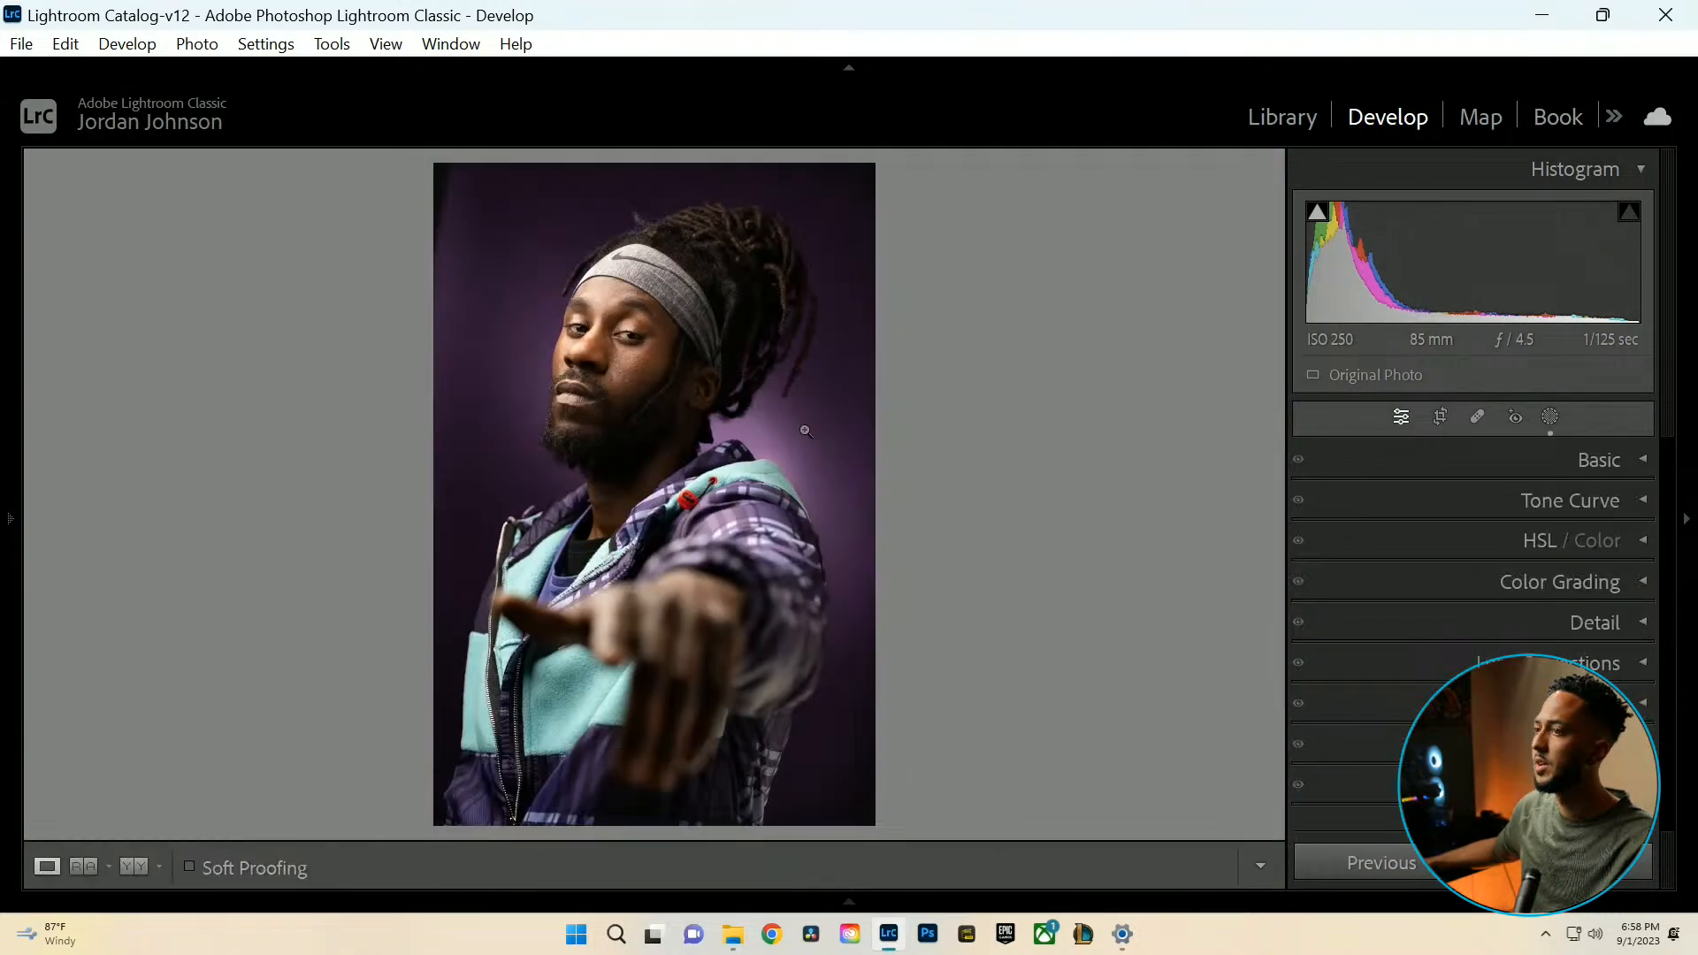
Paint the reddish fringe along the top outline of the dreadlocks into the background mask's brush component.
{"action": "left_click", "coordinate": [733, 219]}
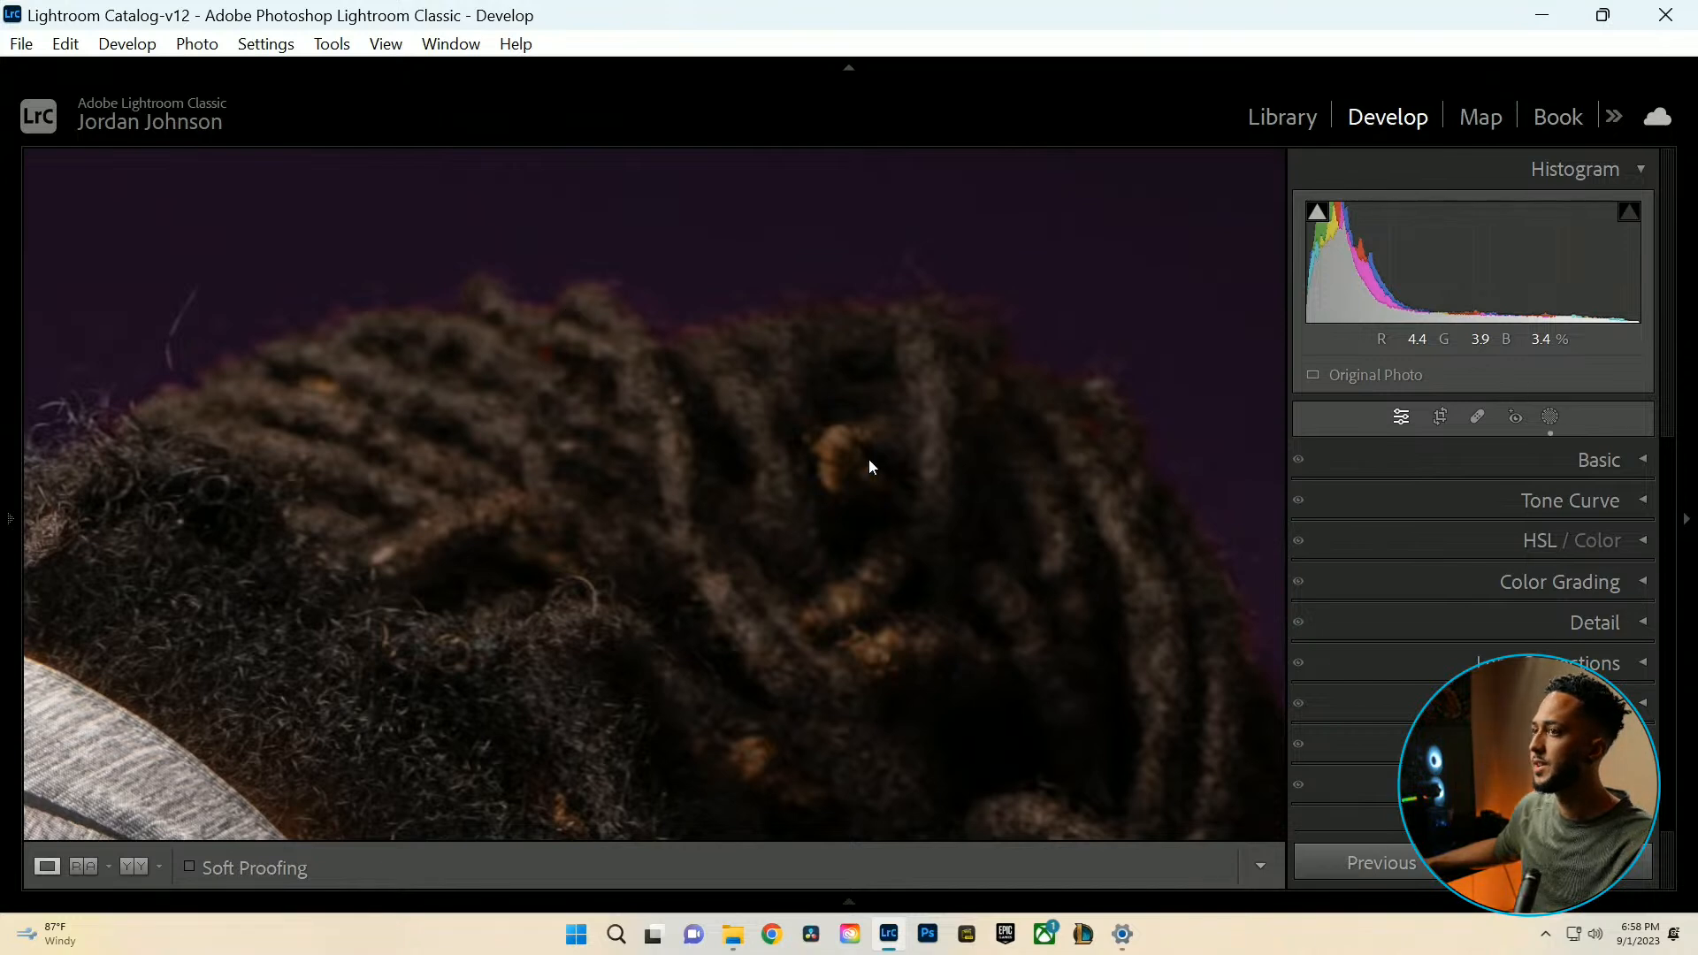
{"action": "key", "text": "shift+w"}
{"action": "key", "text": "shift+w"}
{"action": "left_click", "coordinate": [1549, 416]}
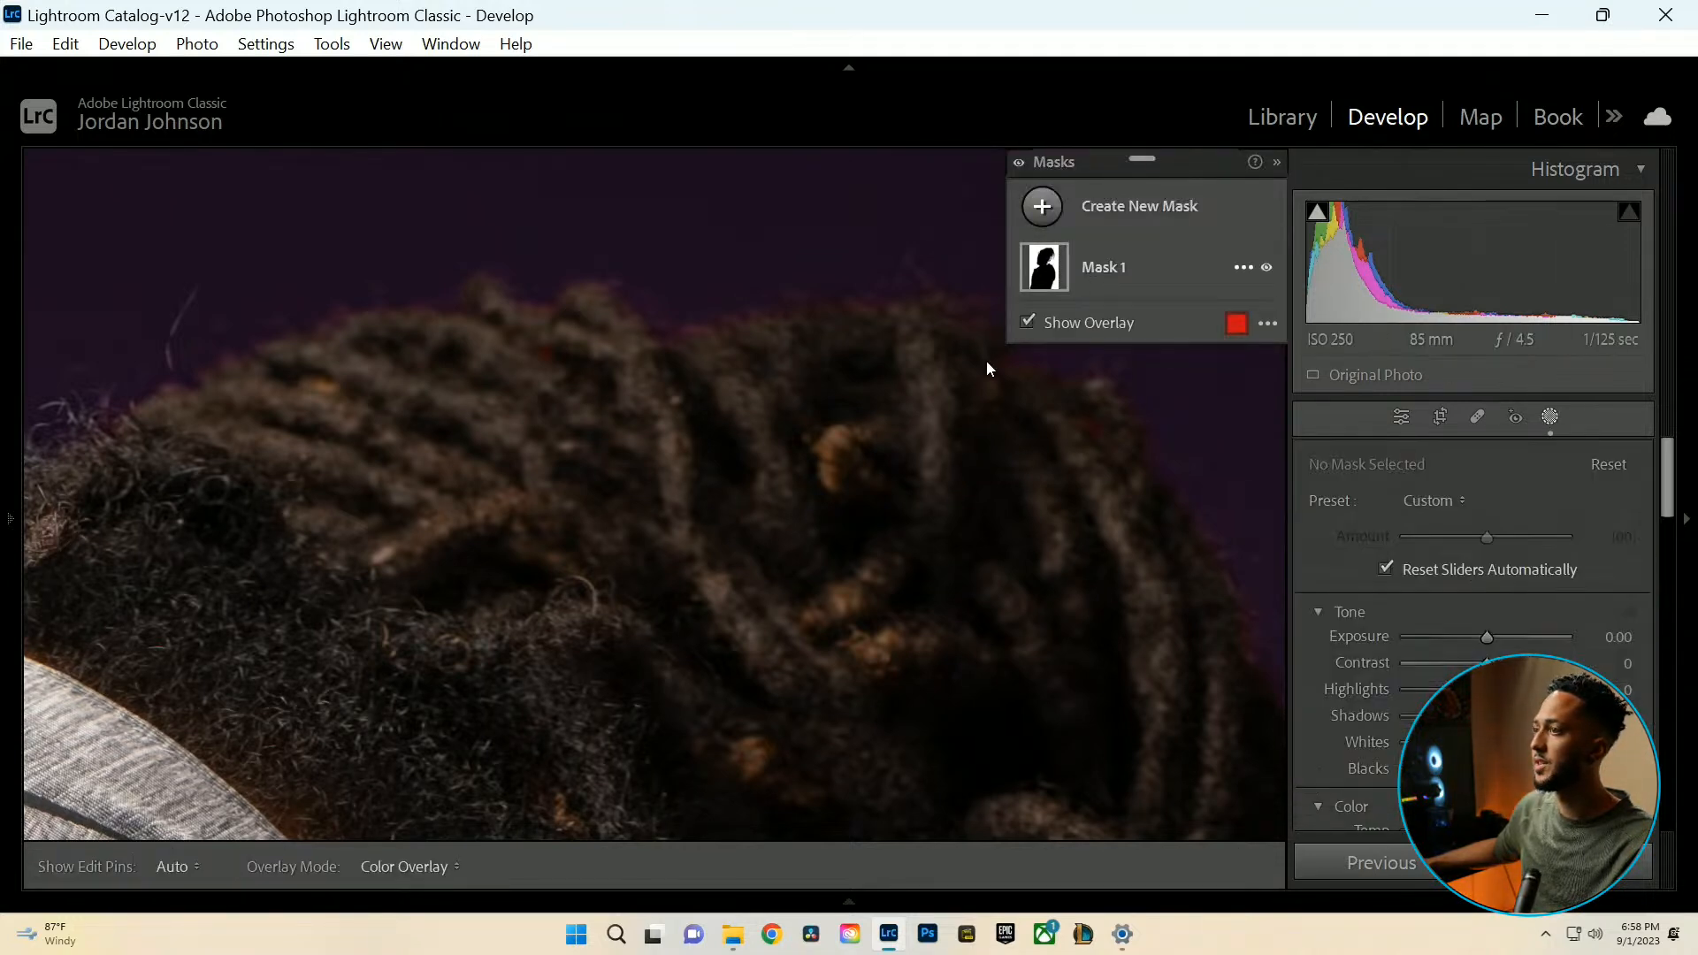
{"action": "left_click", "coordinate": [1104, 267]}
{"action": "left_click", "coordinate": [1139, 326]}
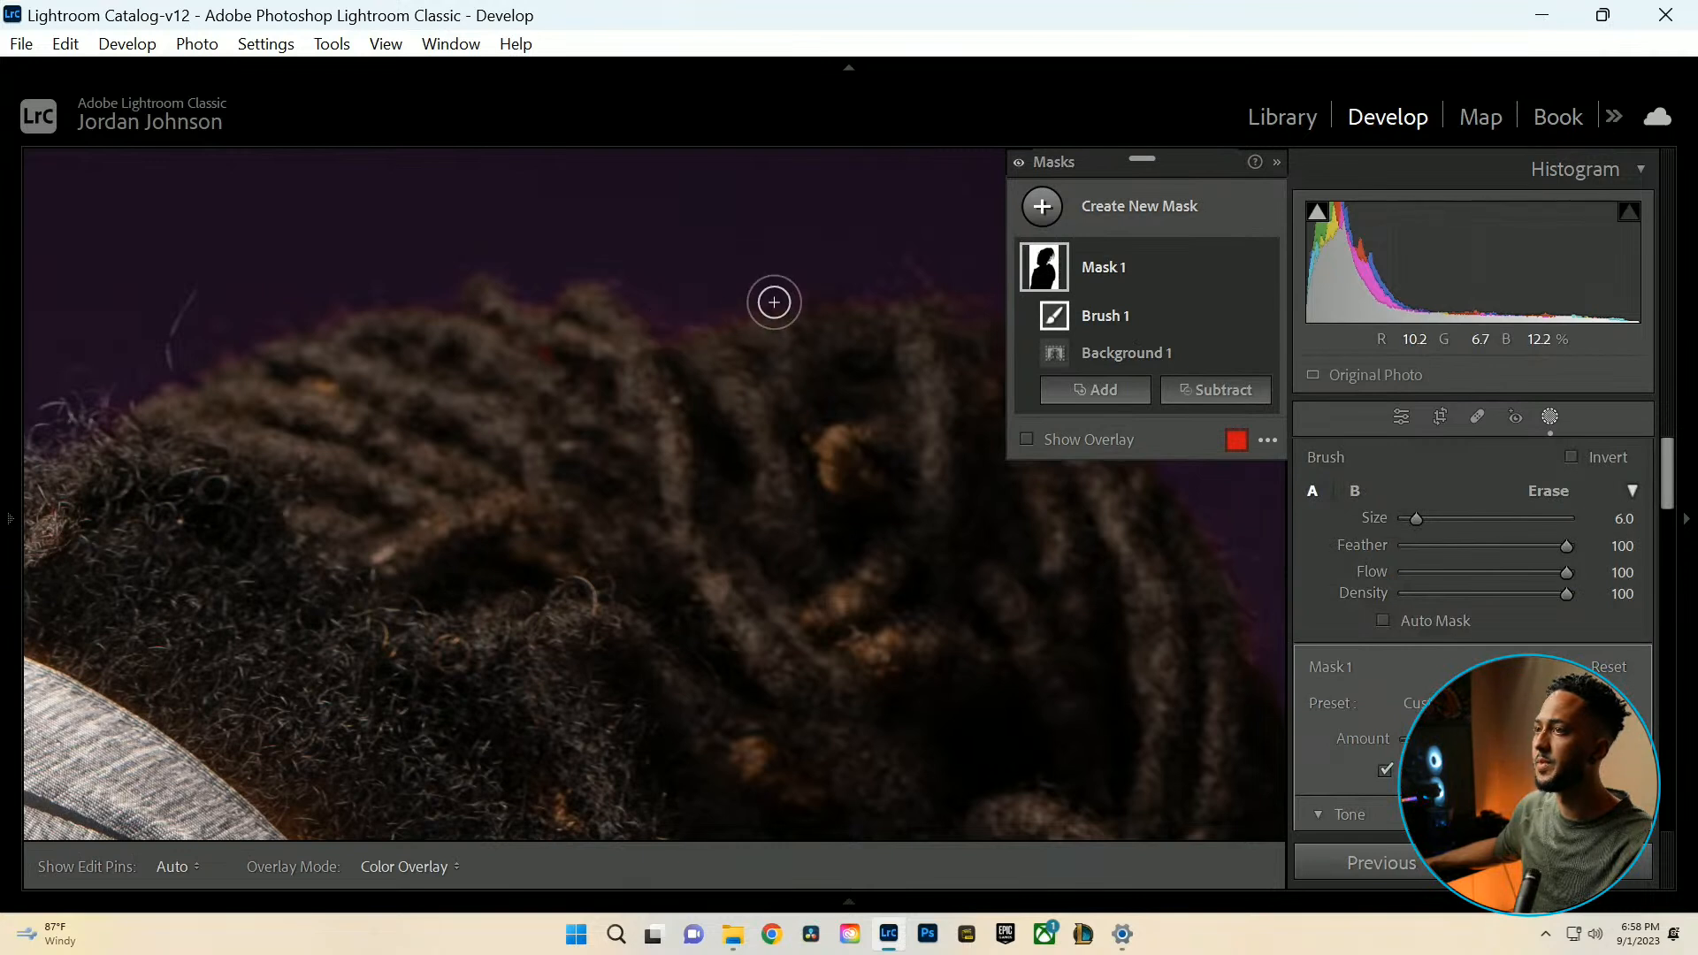
{"action": "mouse_move", "coordinate": [720, 309]}
{"action": "left_mouse_down"}
{"action": "mouse_move", "coordinate": [931, 283]}
{"action": "mouse_move", "coordinate": [707, 330]}
{"action": "mouse_move", "coordinate": [1052, 307]}
{"action": "mouse_move", "coordinate": [1092, 337]}
{"action": "left_mouse_up"}
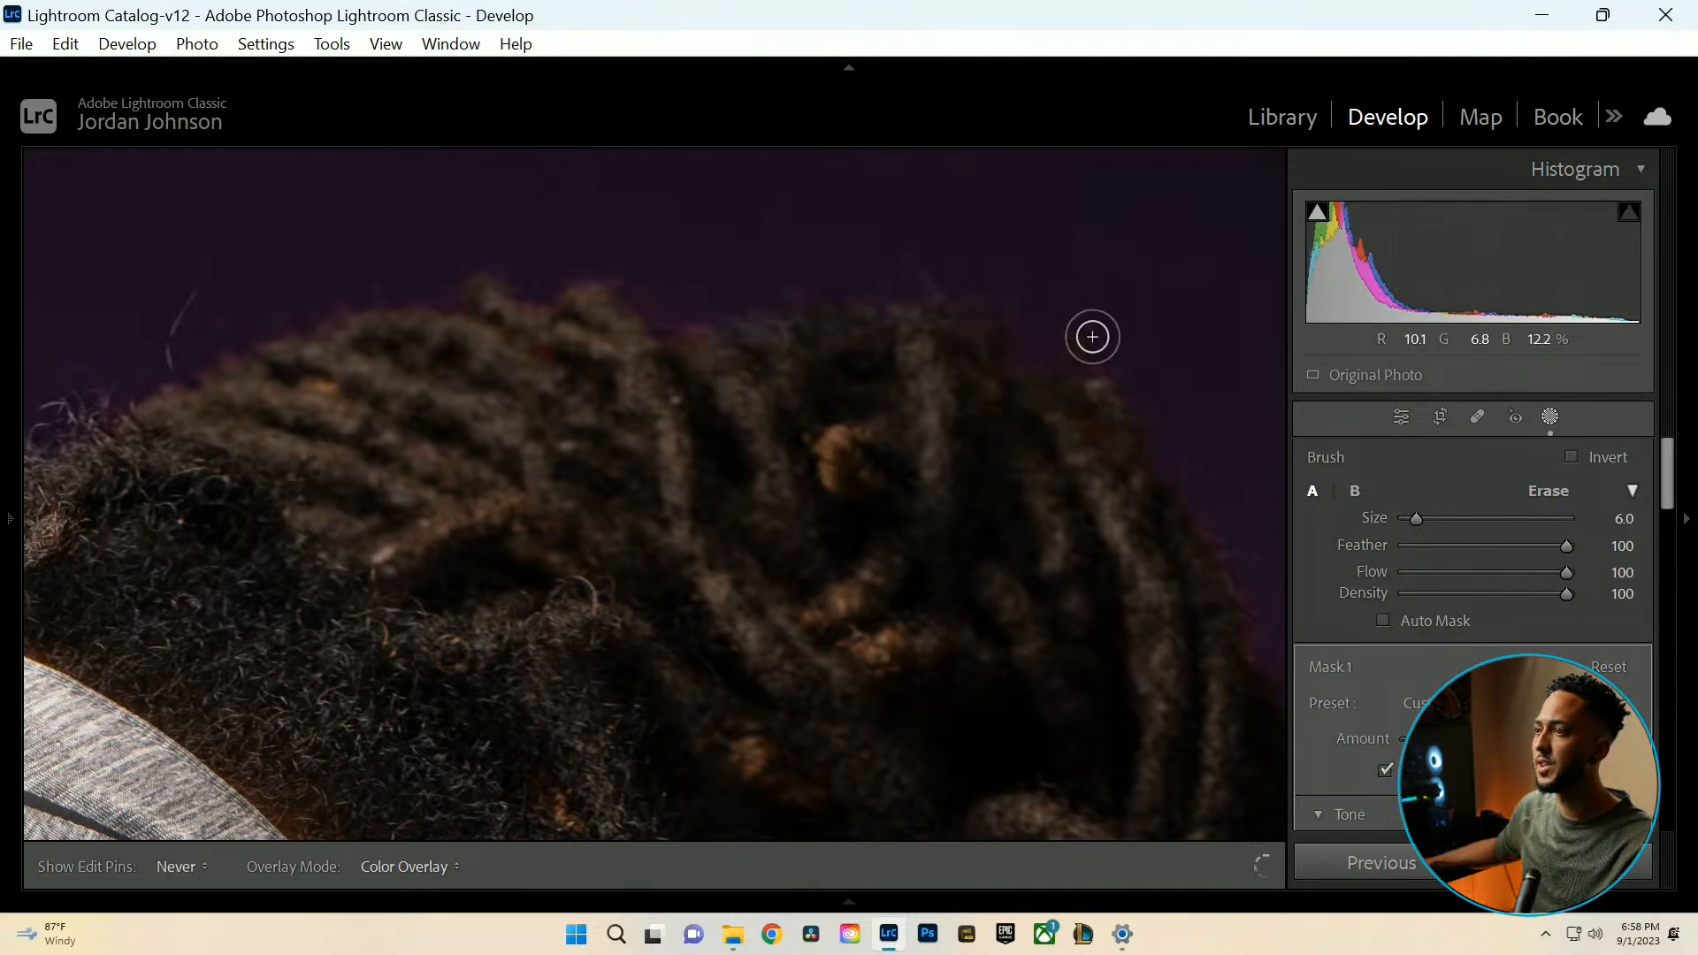
{"action": "mouse_move", "coordinate": [701, 316]}
{"action": "left_mouse_down"}
{"action": "mouse_move", "coordinate": [648, 315]}
{"action": "mouse_move", "coordinate": [678, 337]}
{"action": "mouse_move", "coordinate": [599, 261]}
{"action": "mouse_move", "coordinate": [502, 271]}
{"action": "mouse_move", "coordinate": [527, 285]}
{"action": "mouse_move", "coordinate": [502, 262]}
{"action": "mouse_move", "coordinate": [301, 311]}
{"action": "mouse_move", "coordinate": [379, 340]}
{"action": "mouse_move", "coordinate": [289, 323]}
{"action": "mouse_move", "coordinate": [97, 417]}
{"action": "mouse_move", "coordinate": [432, 297]}
{"action": "left_mouse_up"}
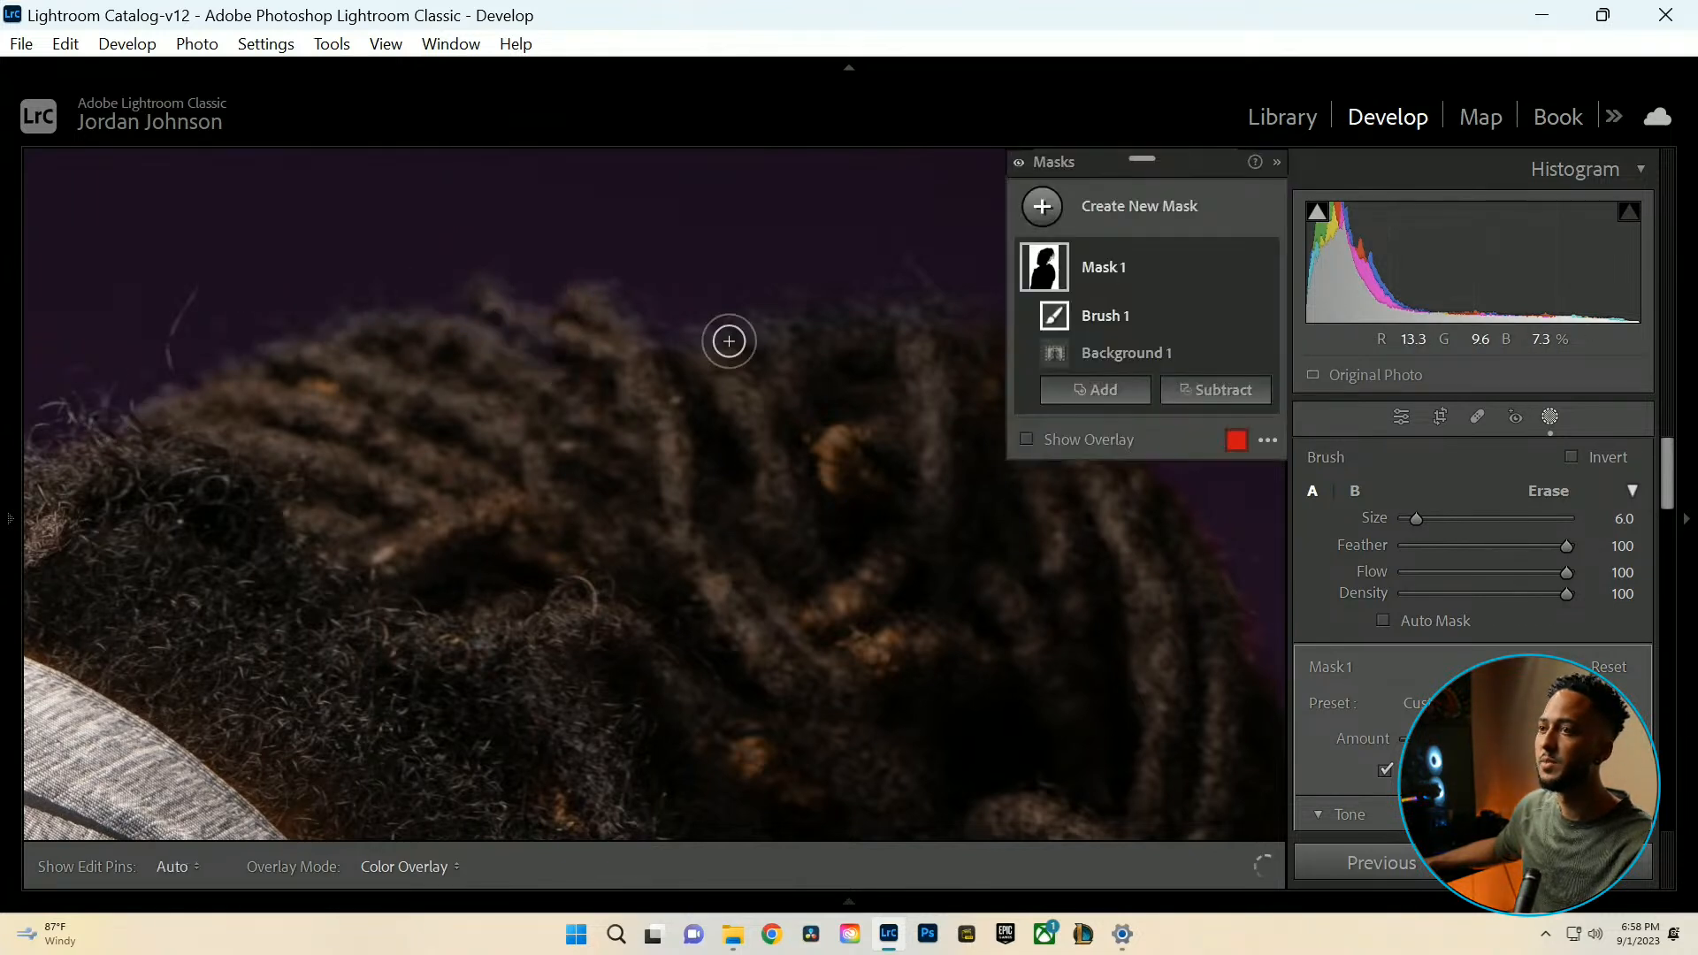
{"action": "left_click", "coordinate": [1550, 416]}
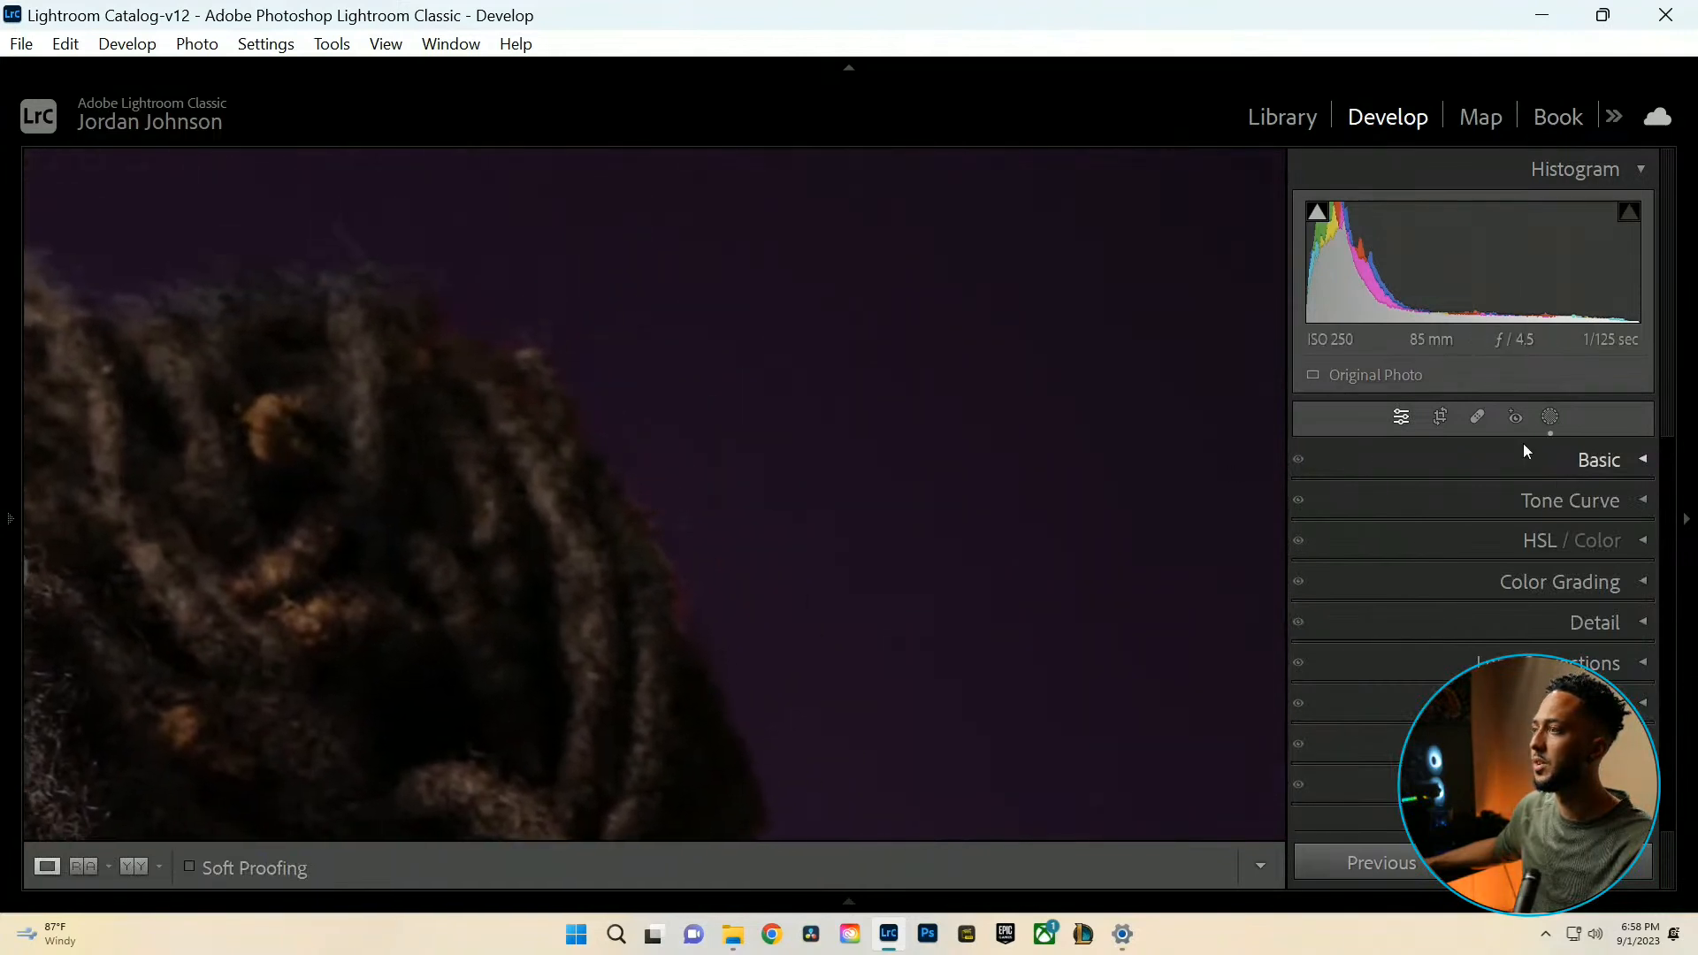
Extend the background mask brushing down the rear outline of the dreadlocks to cover its red fringe, and leave masking.
{"action": "left_click", "coordinate": [1546, 418]}
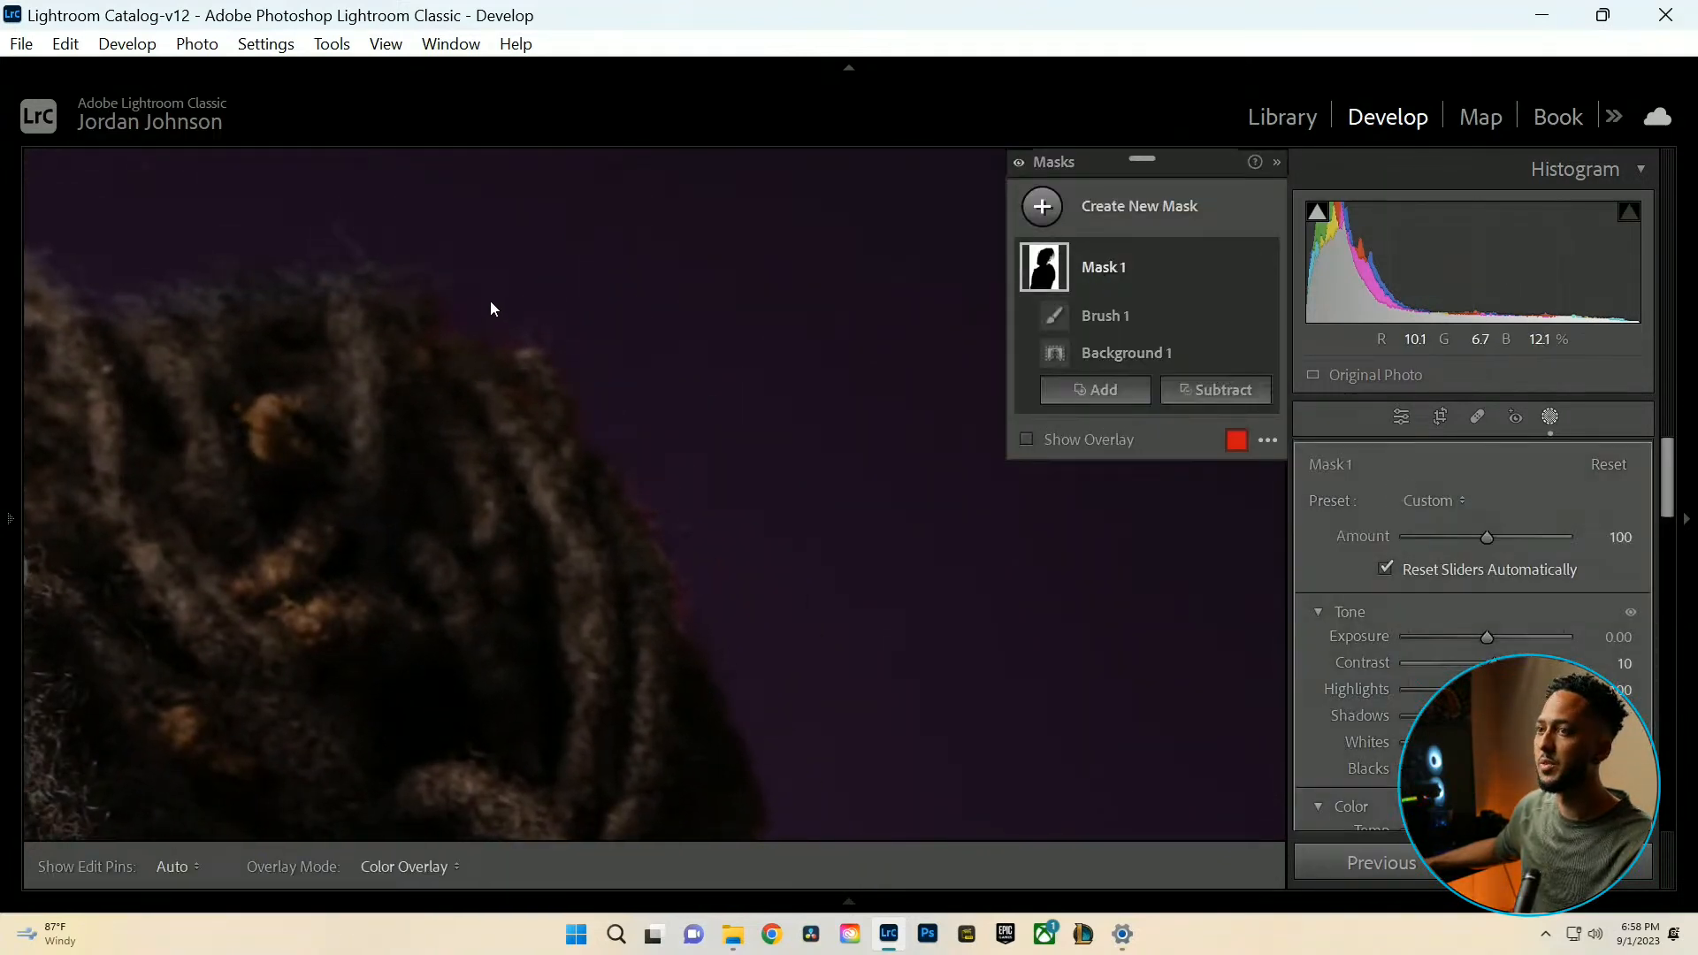
{"action": "left_click", "coordinate": [1147, 317]}
{"action": "key", "text": "h"}
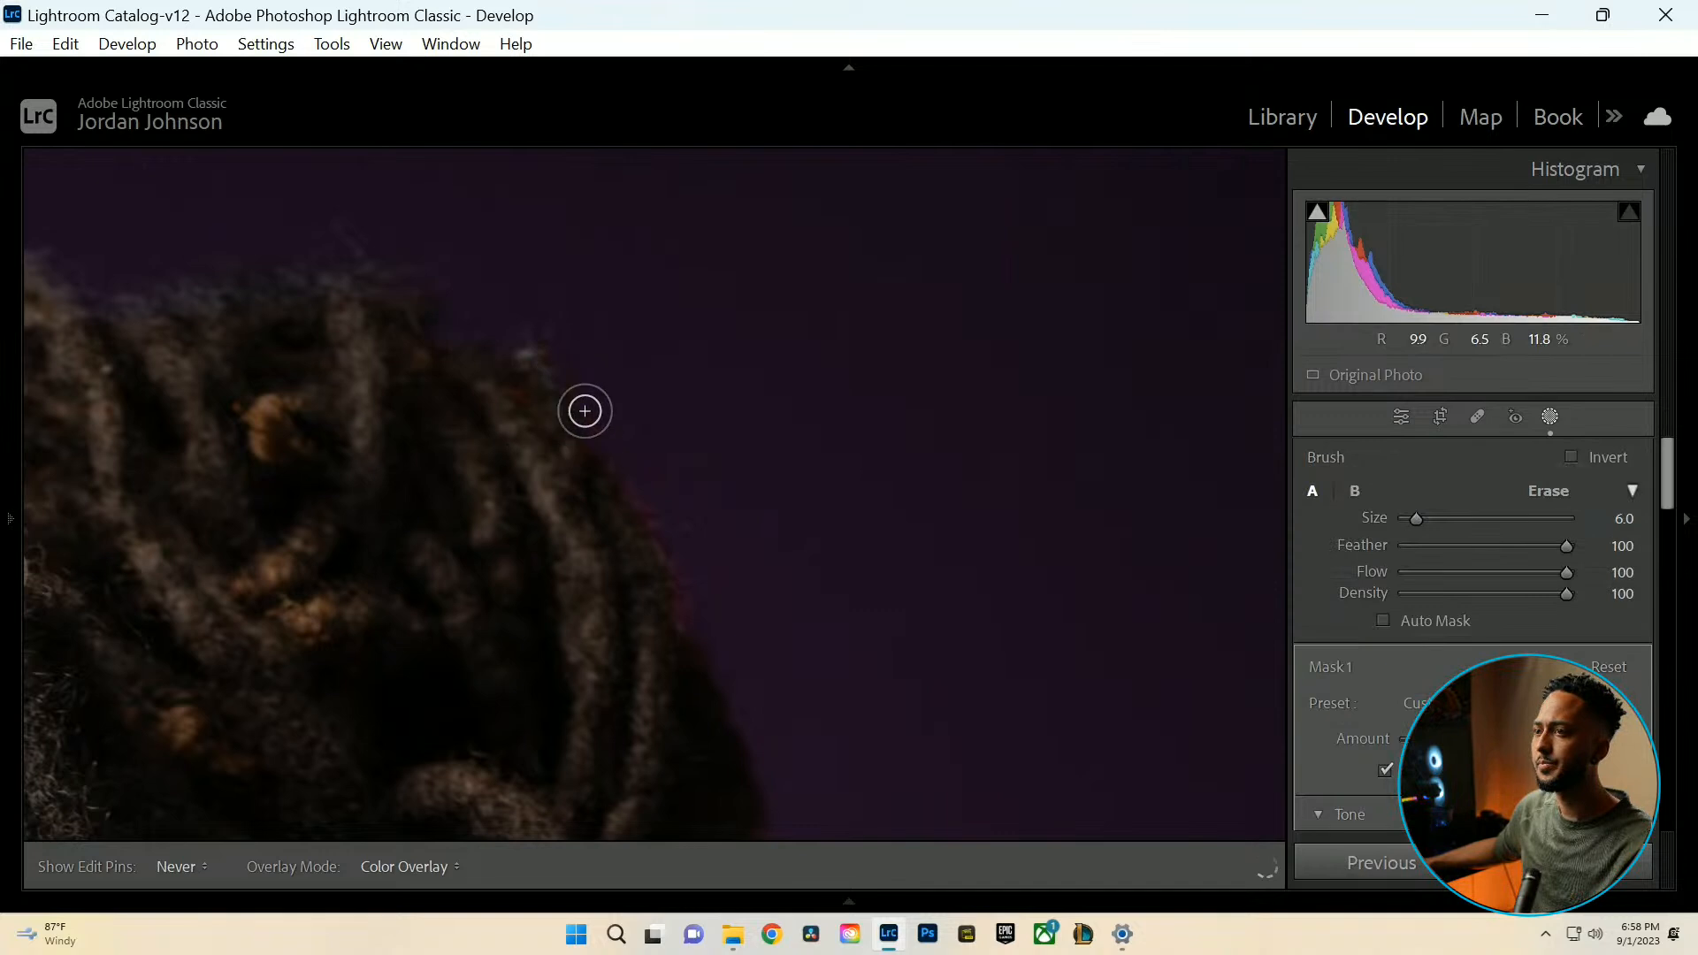
{"action": "key", "text": "h"}
{"action": "key", "text": "h"}
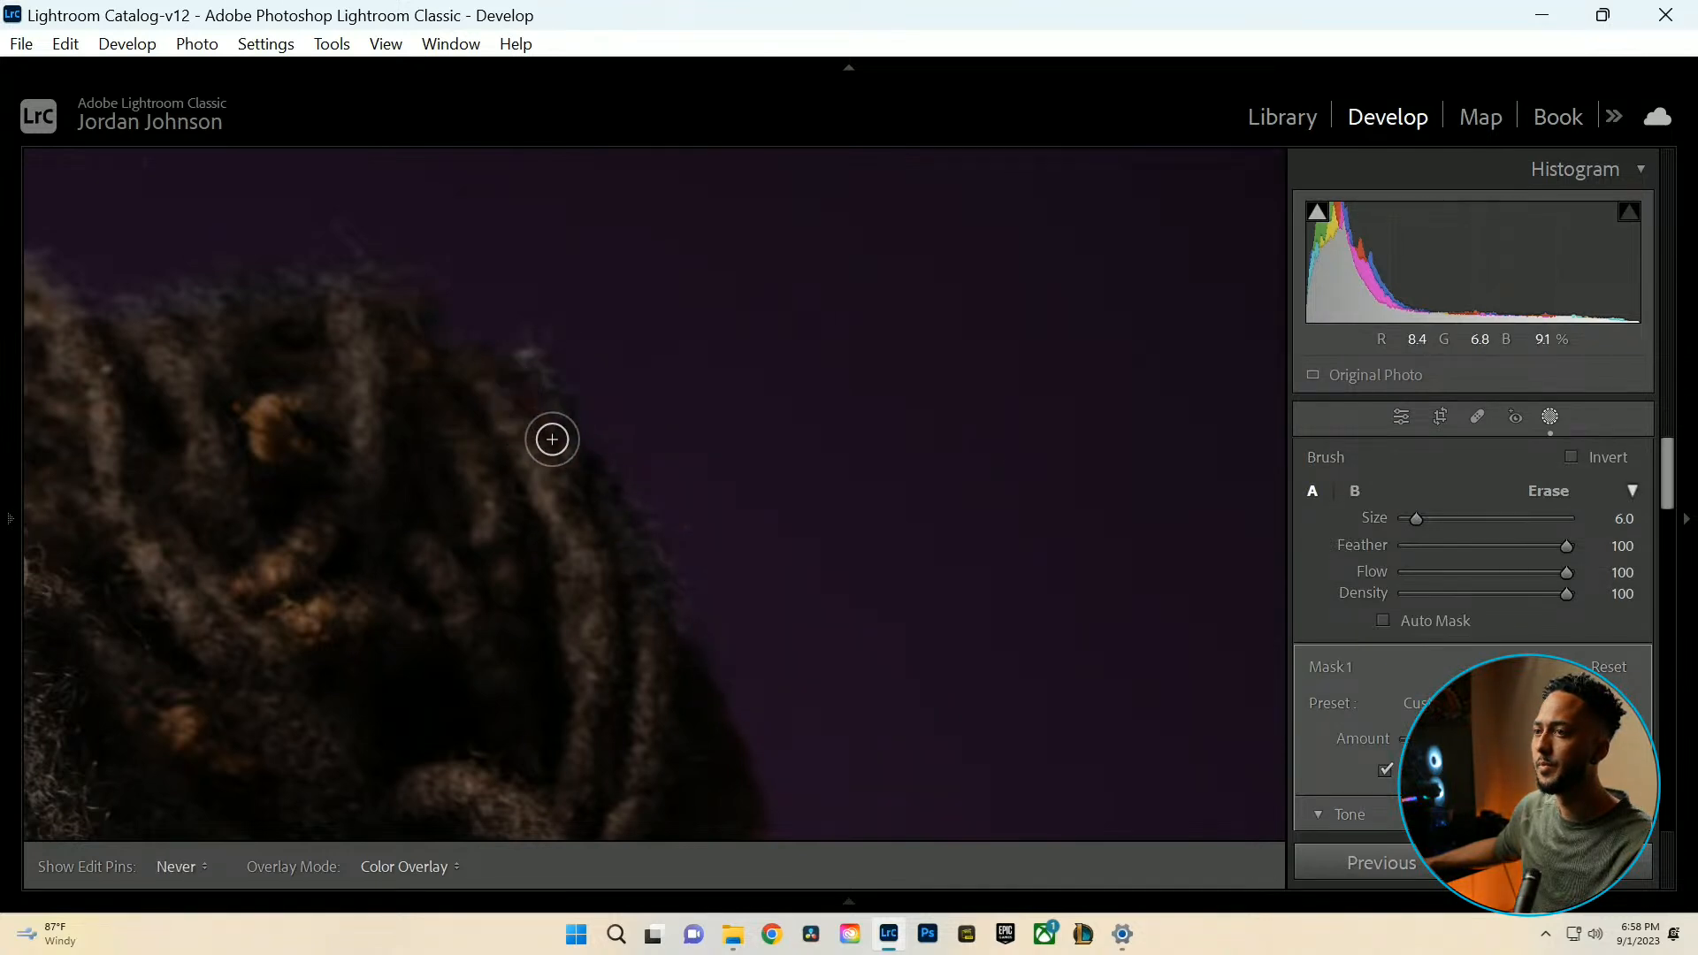
{"action": "key", "text": "h"}
{"action": "left_click", "coordinate": [1550, 418]}
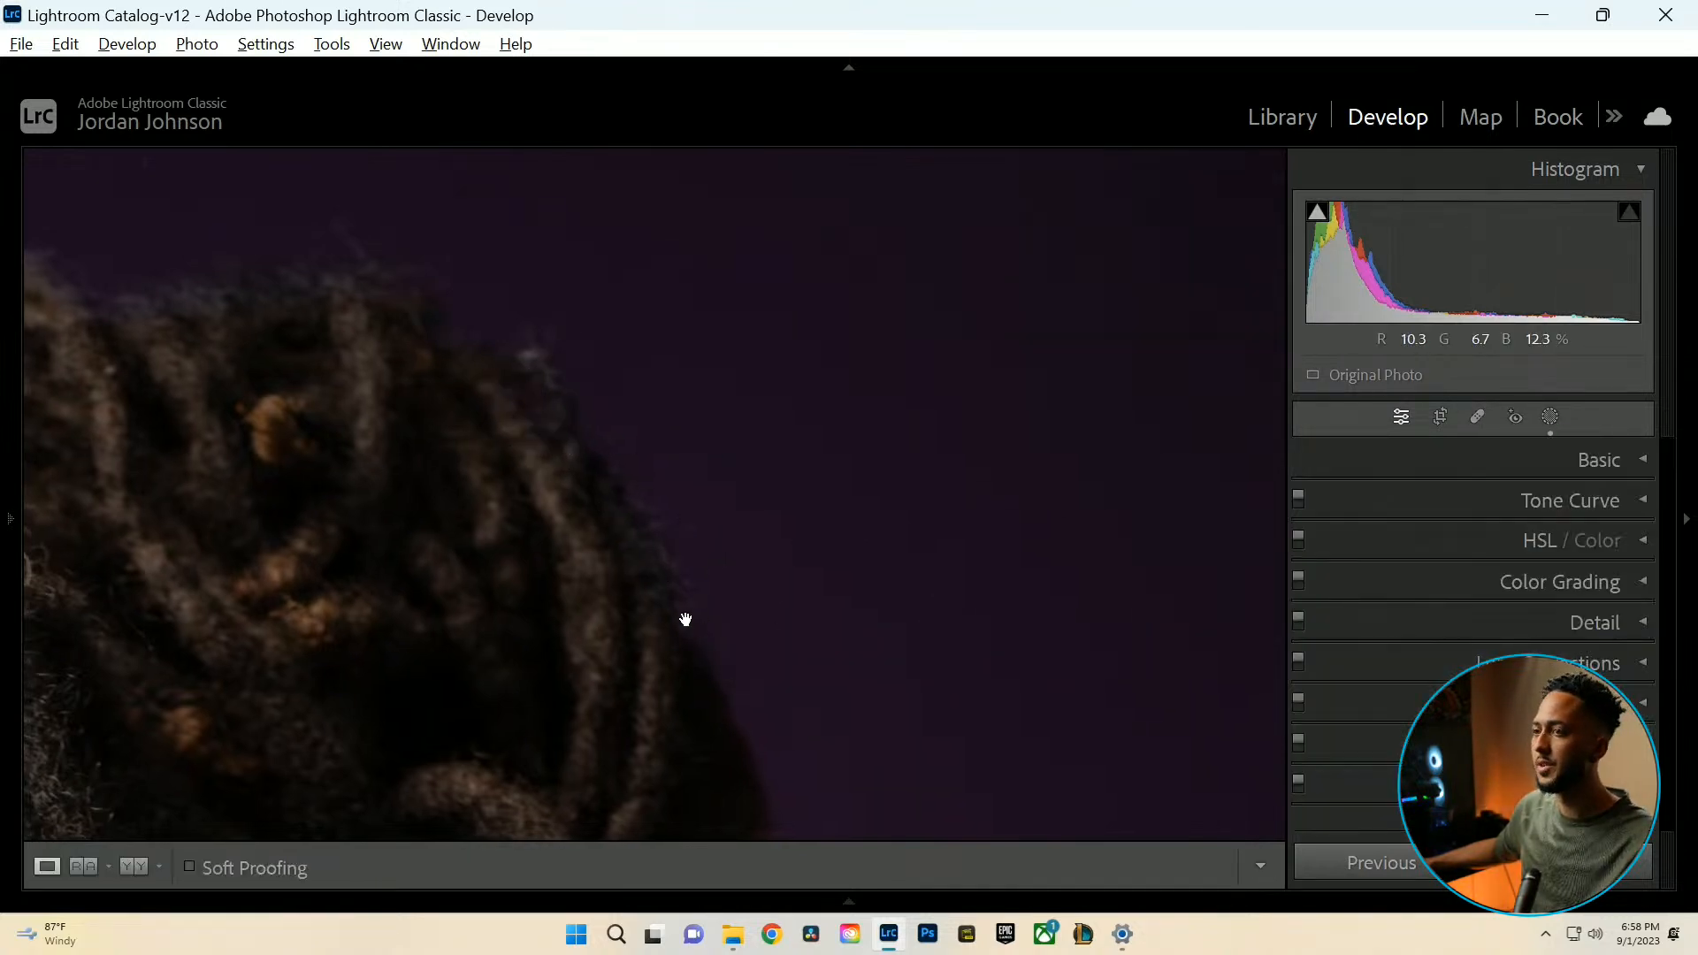
{"action": "left_click", "coordinate": [756, 537]}
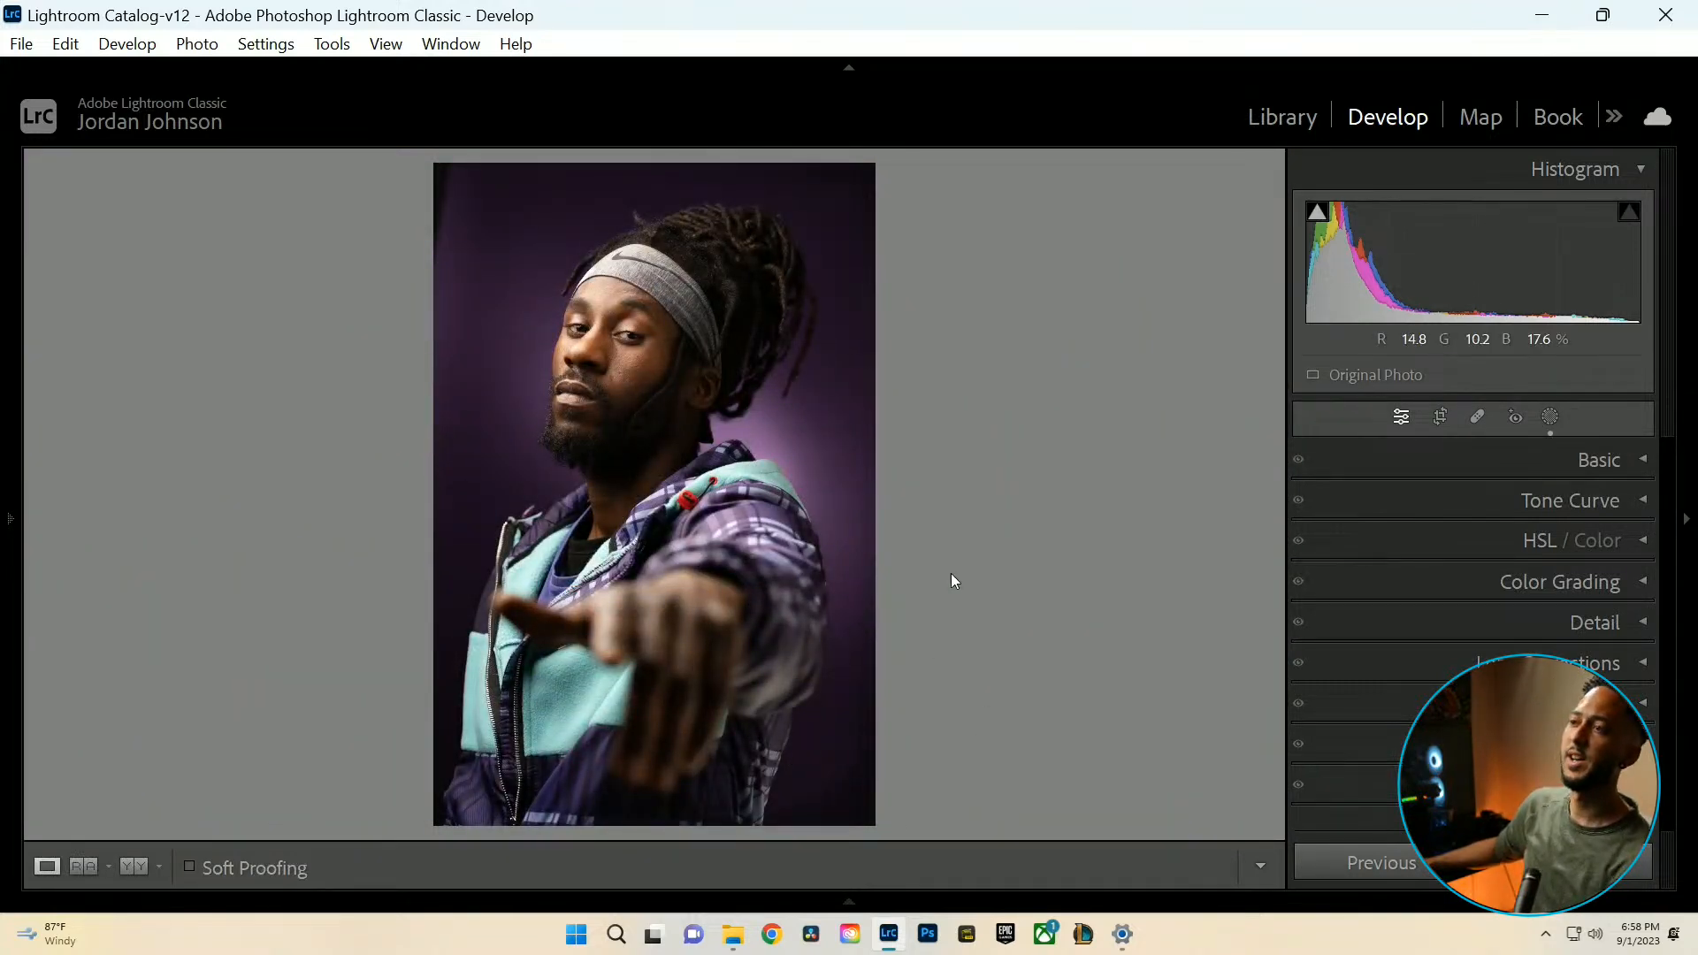
Heal the dark strip at the backdrop's upper-left edge using Heal mode, and check the repaired area up close.
{"action": "left_click", "coordinate": [1602, 461]}
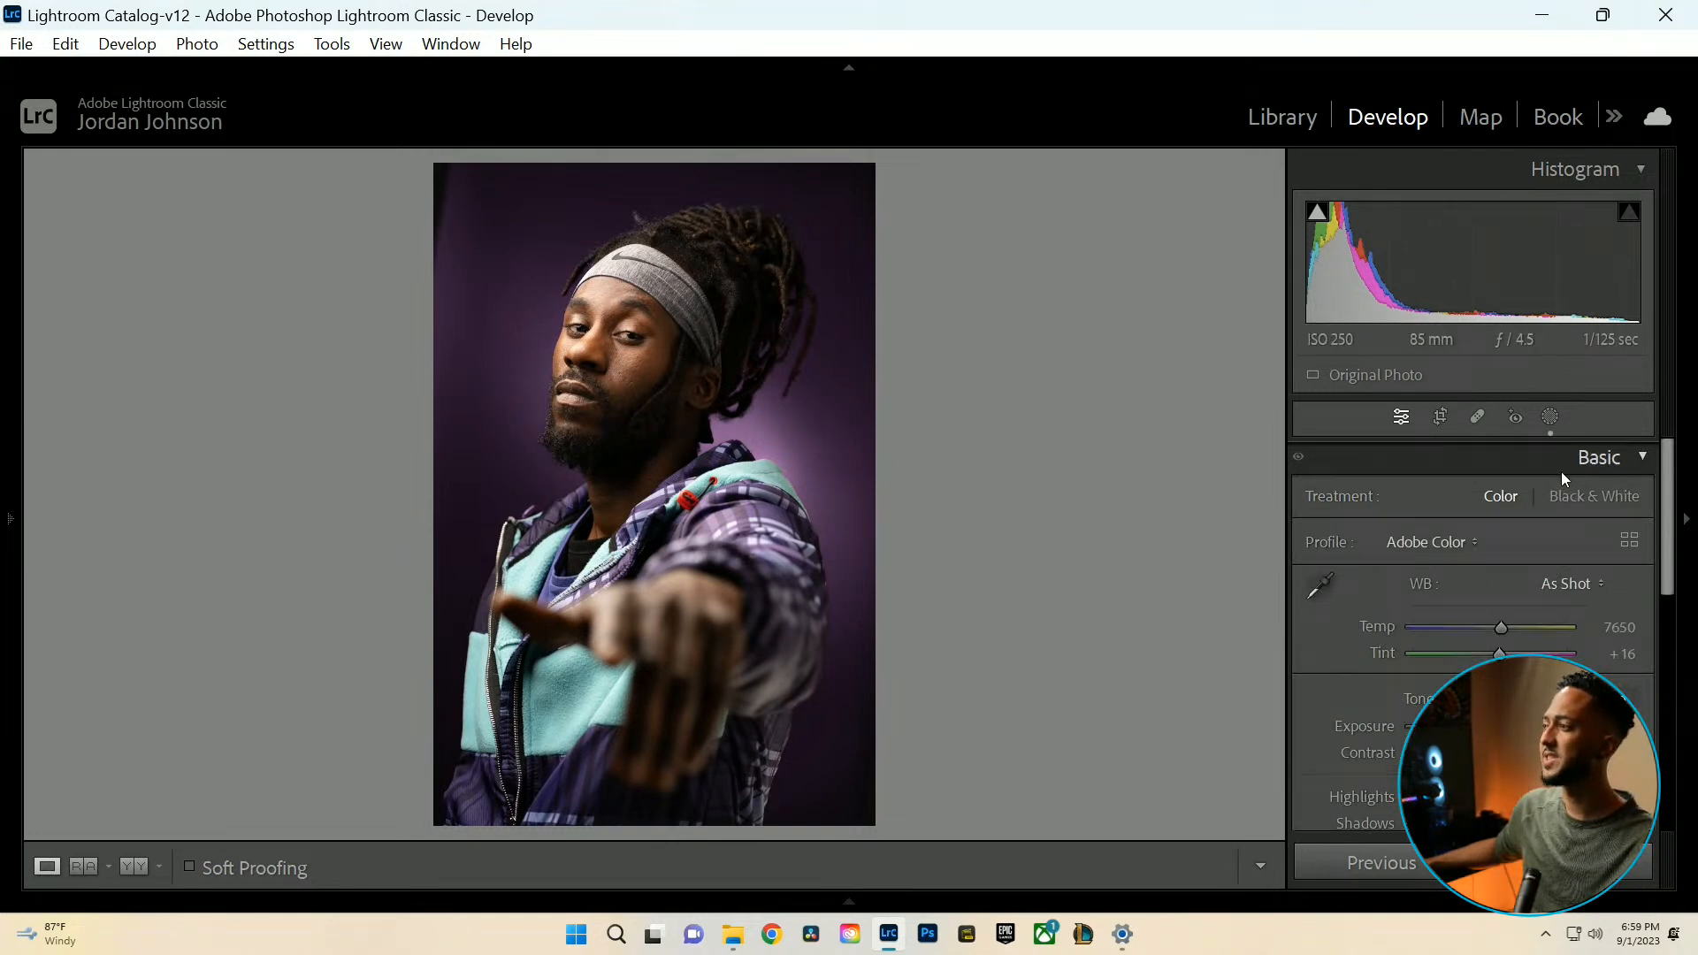
{"action": "left_click", "coordinate": [1478, 417]}
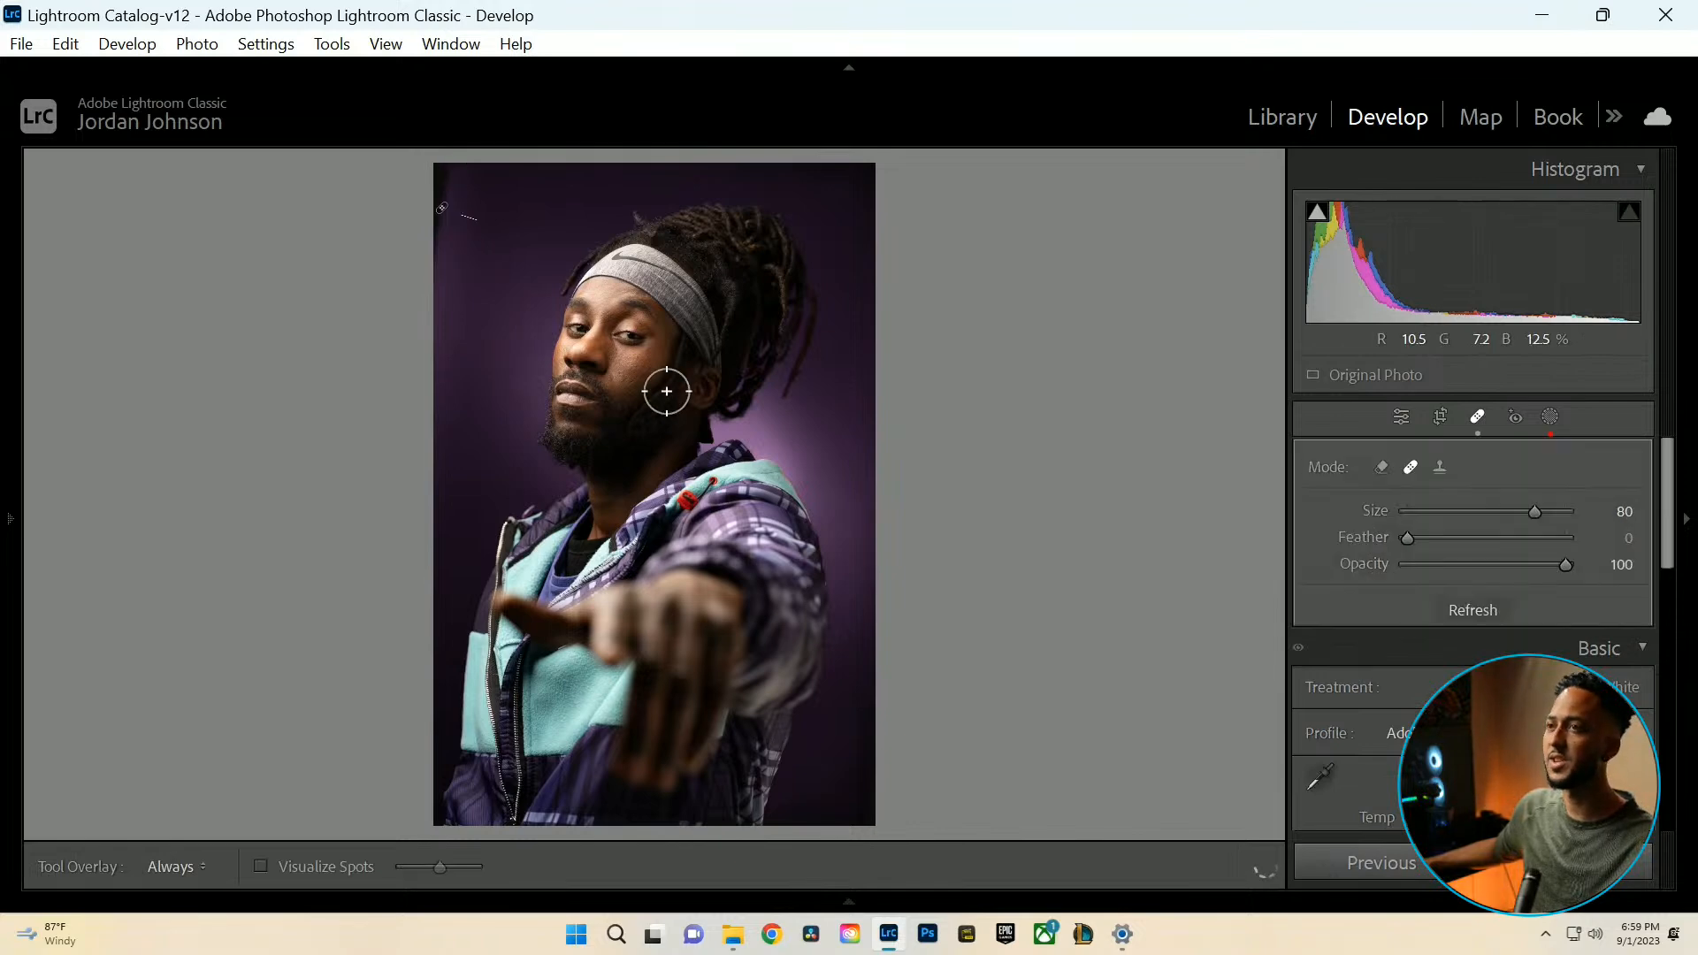
{"action": "left_click", "coordinate": [1477, 417]}
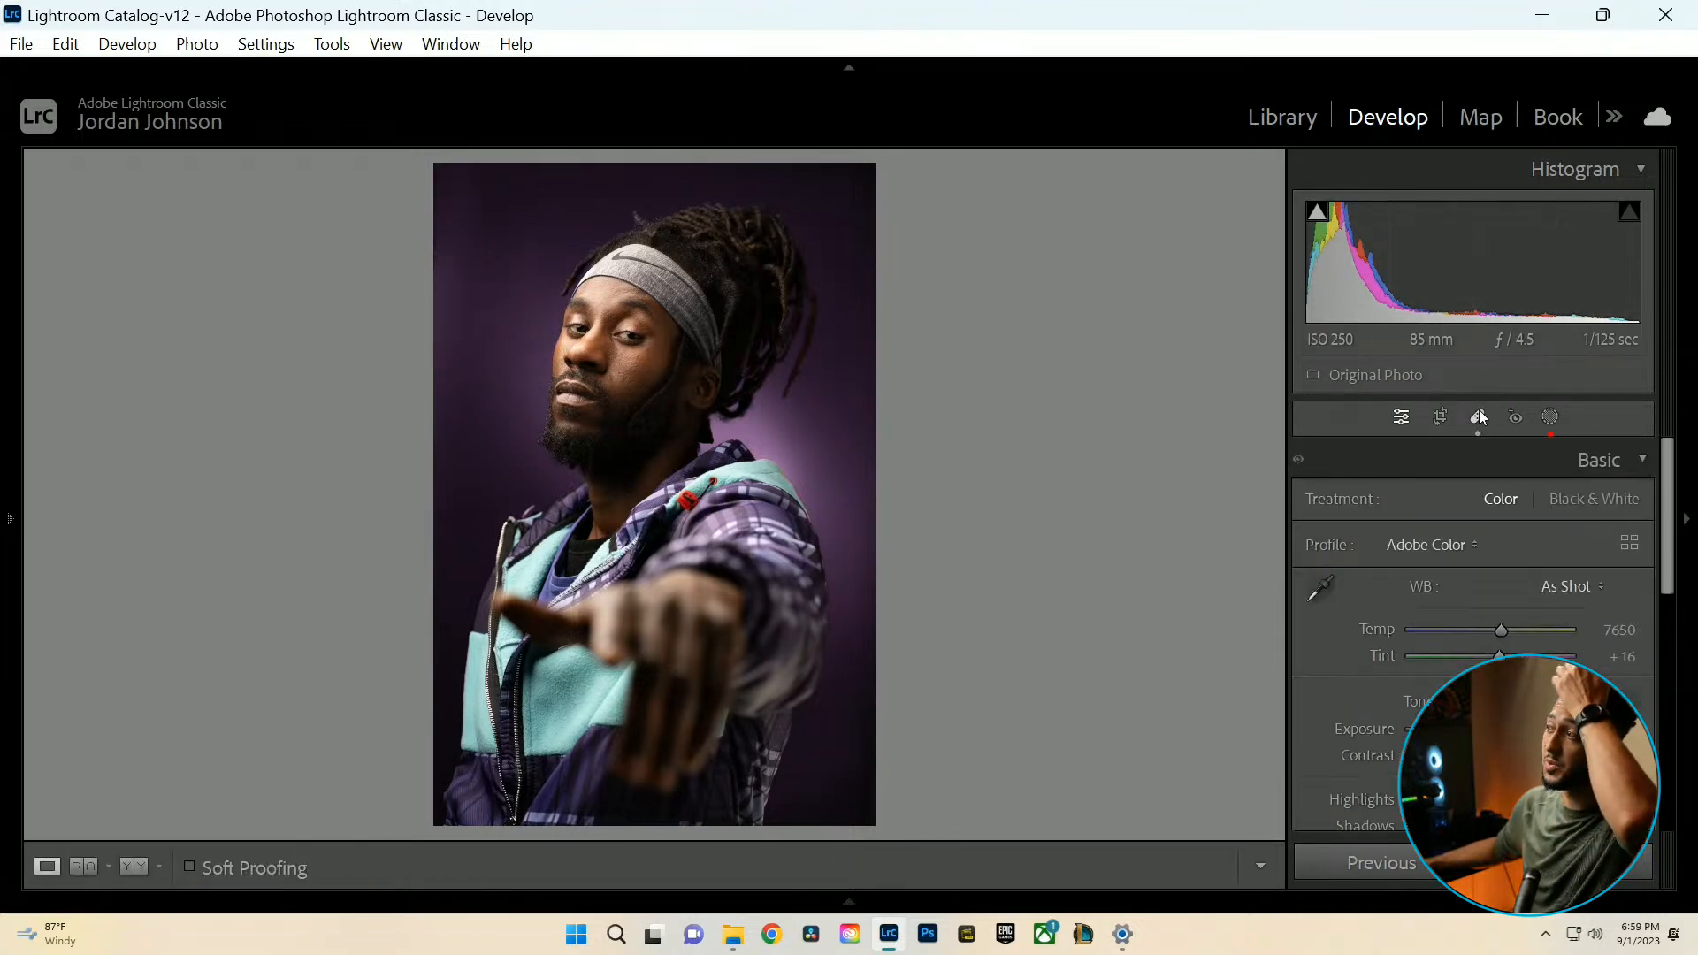
{"action": "left_click", "coordinate": [491, 221]}
{"action": "left_click_drag", "start_coordinate": [488, 218], "coordinate": [762, 535]}
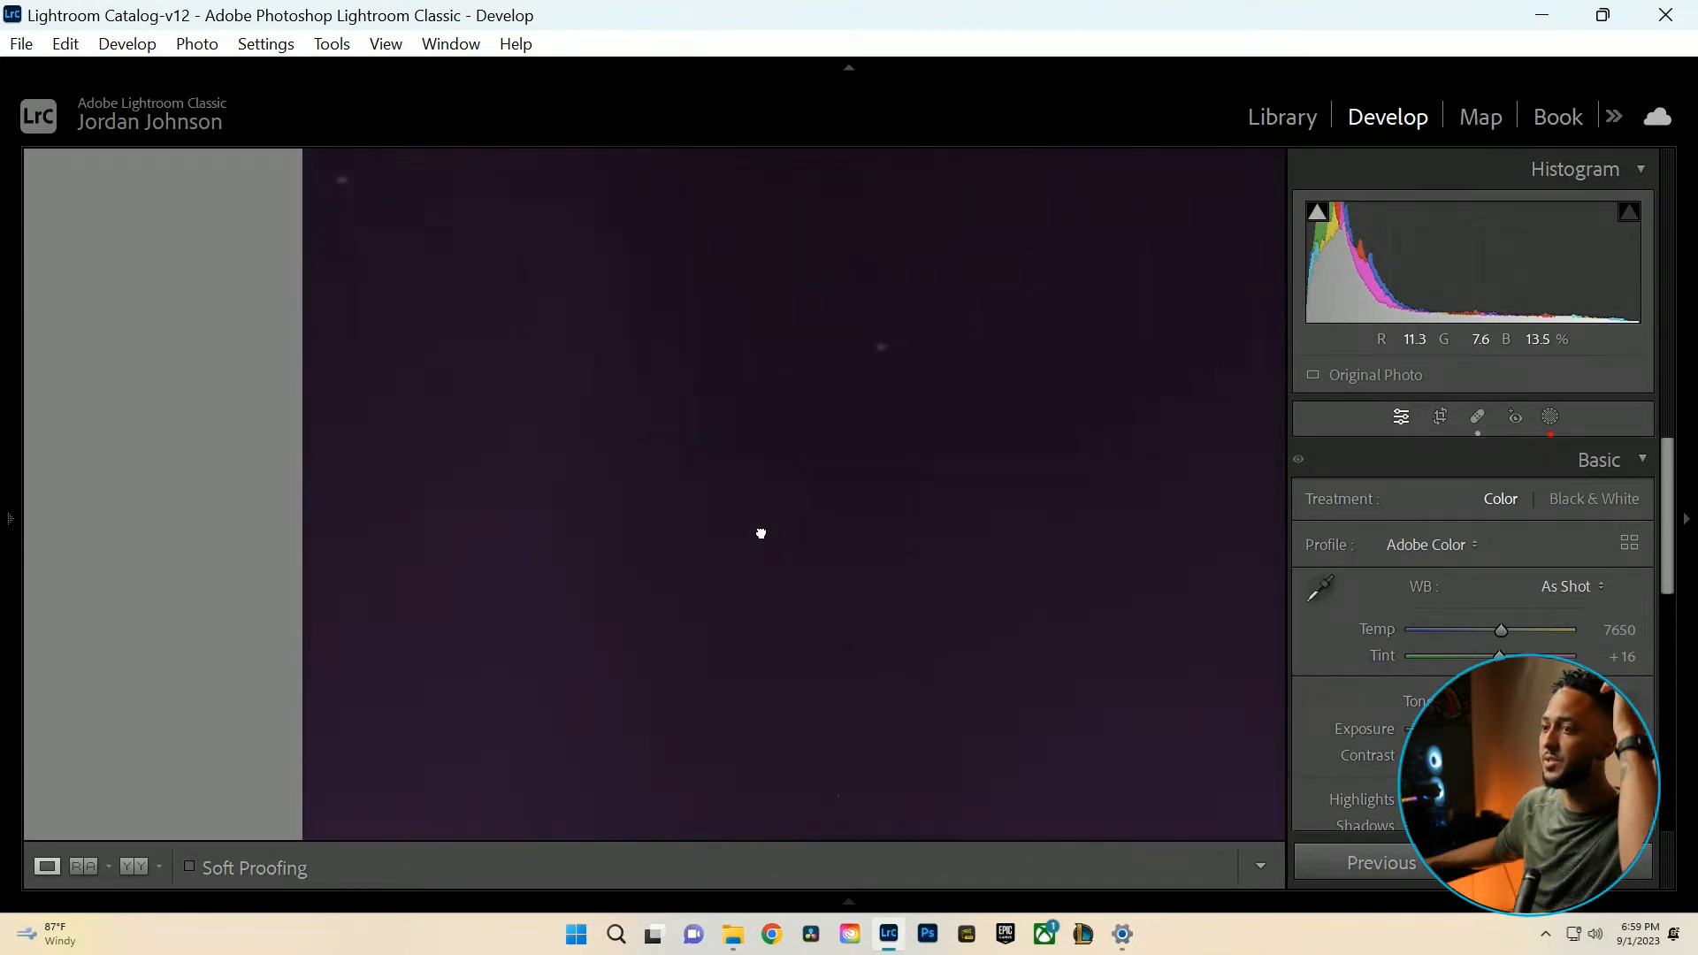
{"action": "left_click", "coordinate": [762, 534]}
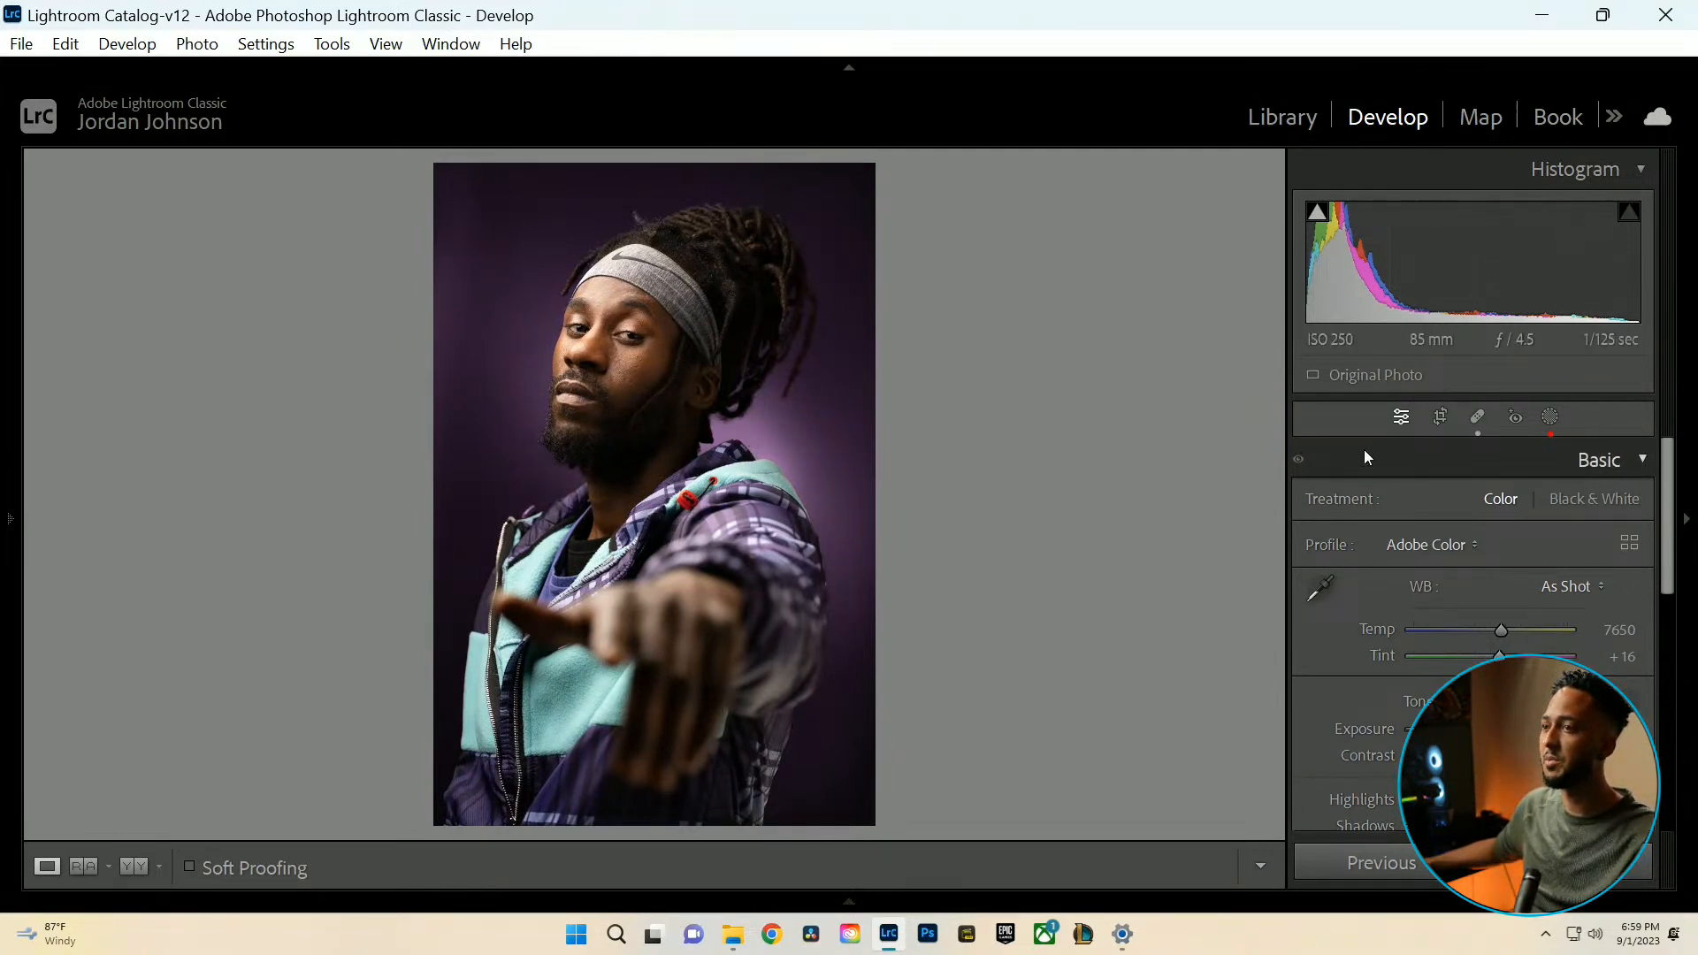
{"action": "left_click", "coordinate": [1553, 421]}
{"action": "left_click", "coordinate": [1554, 423]}
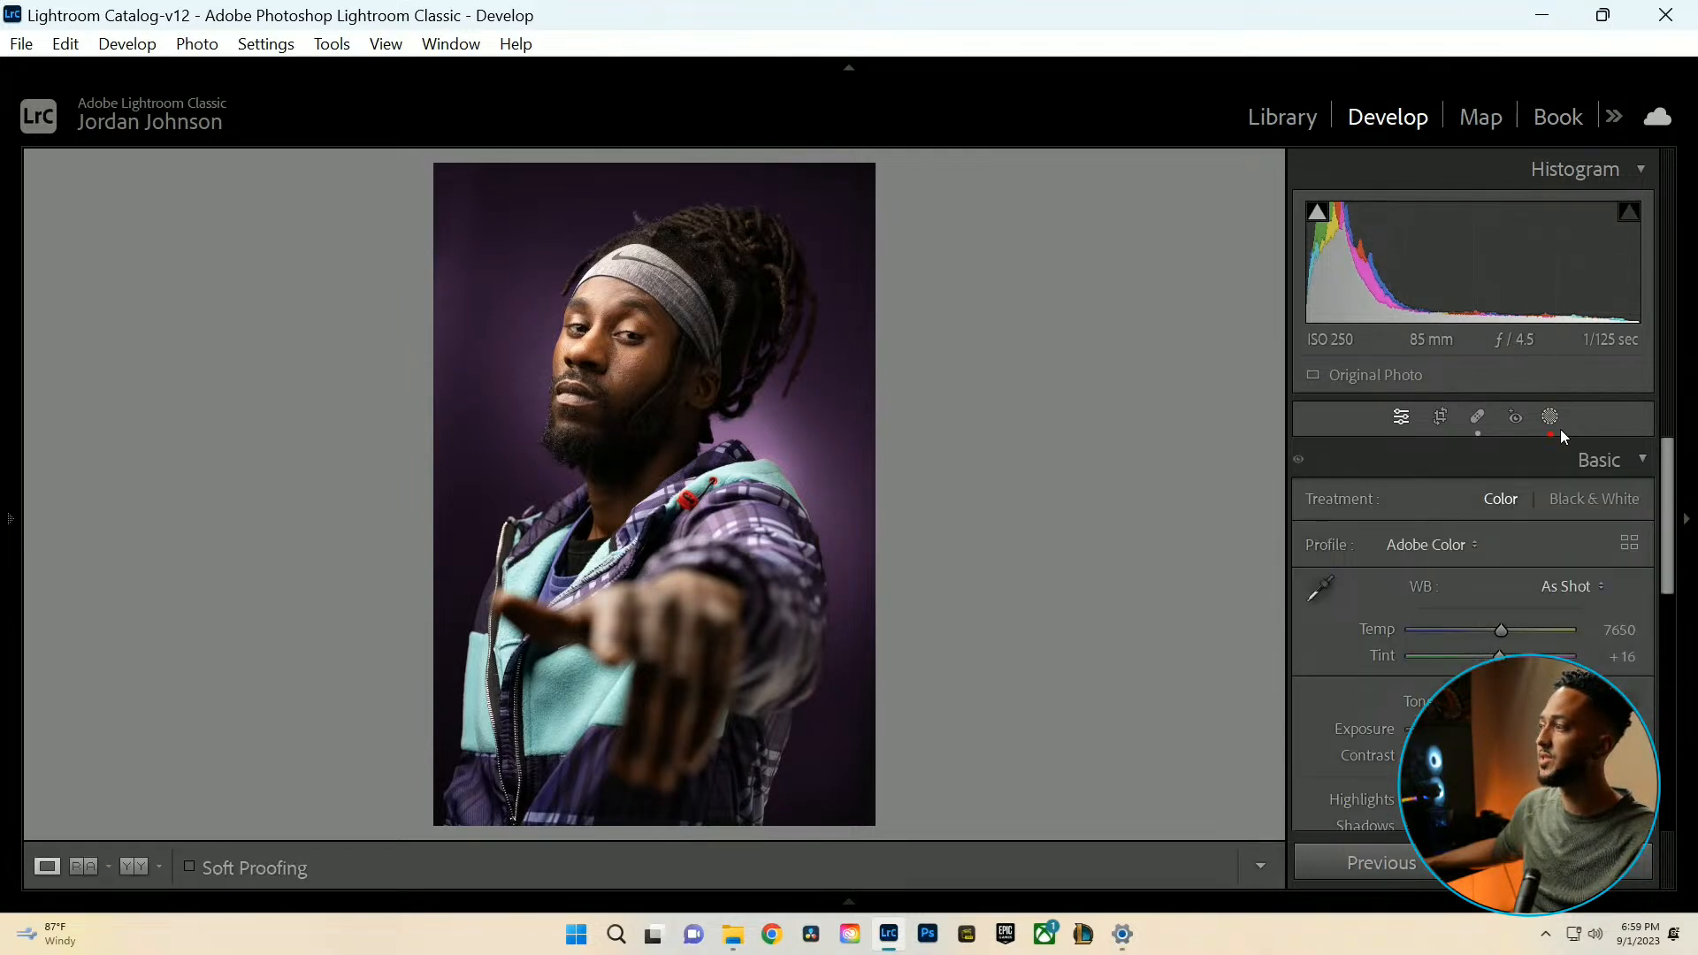
{"action": "scroll", "coordinate": [1576, 619], "scroll_direction": "down", "scroll_amount": 1}
{"action": "scroll", "coordinate": [1576, 618], "scroll_direction": "up", "scroll_amount": 1}
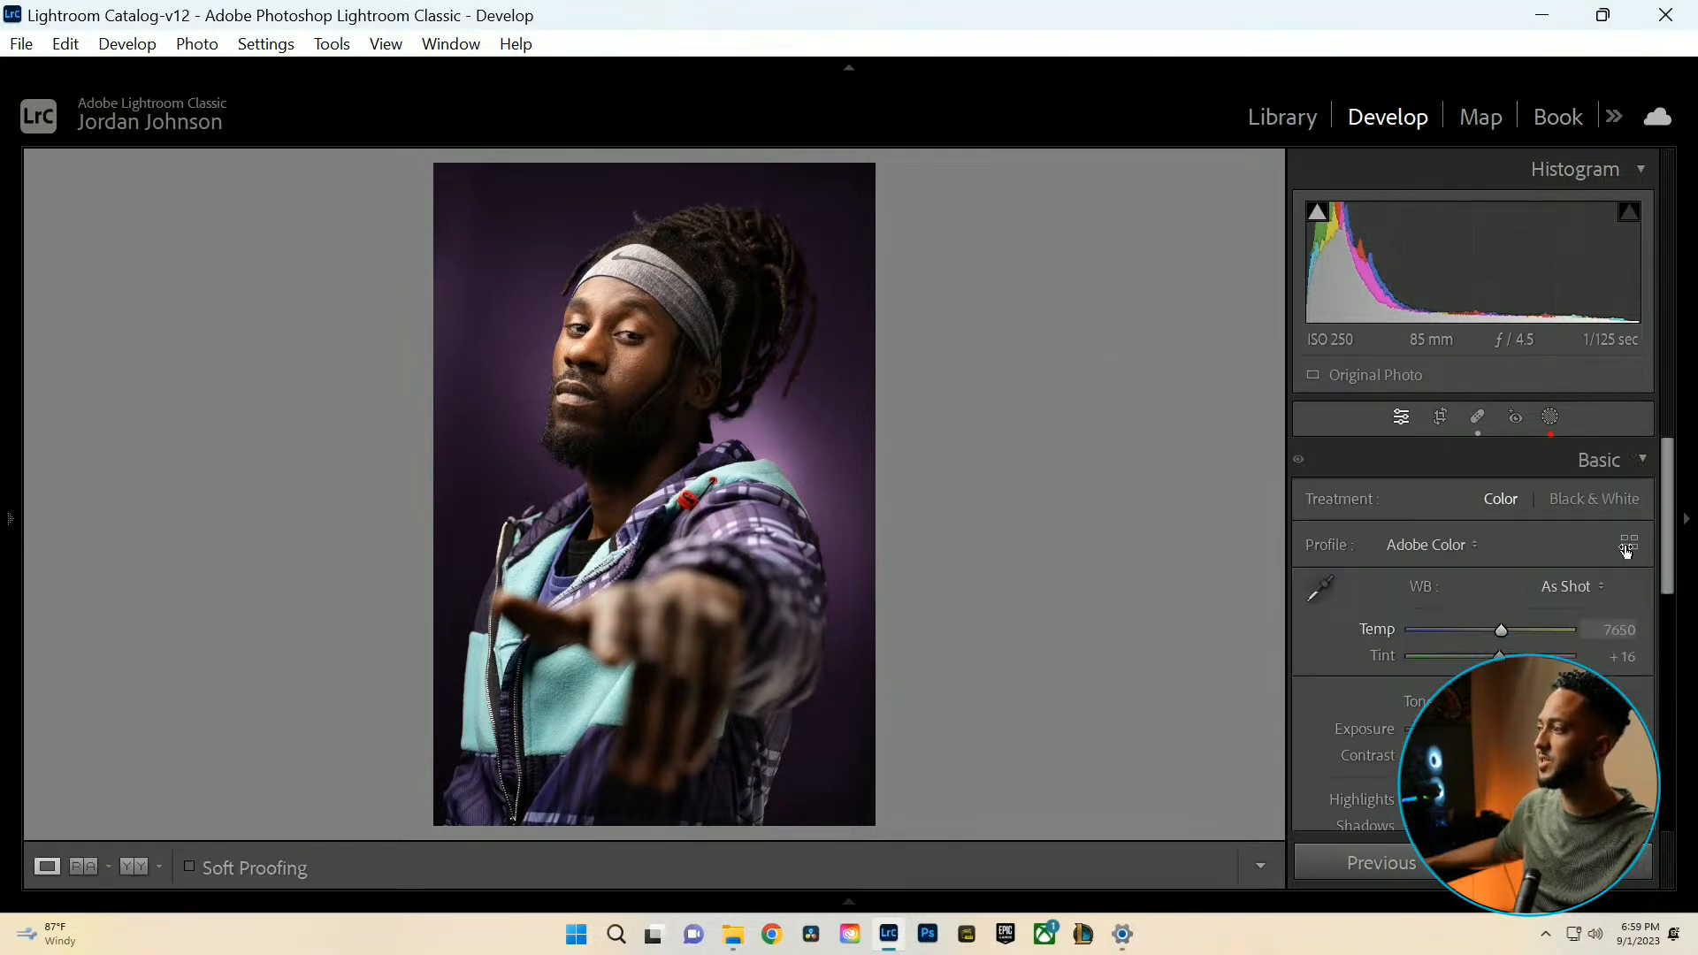
Add a lower point and an upper point to the point tone curve, shifting the upper one slightly up.
{"action": "left_click", "coordinate": [1648, 458]}
{"action": "left_click", "coordinate": [1631, 501]}
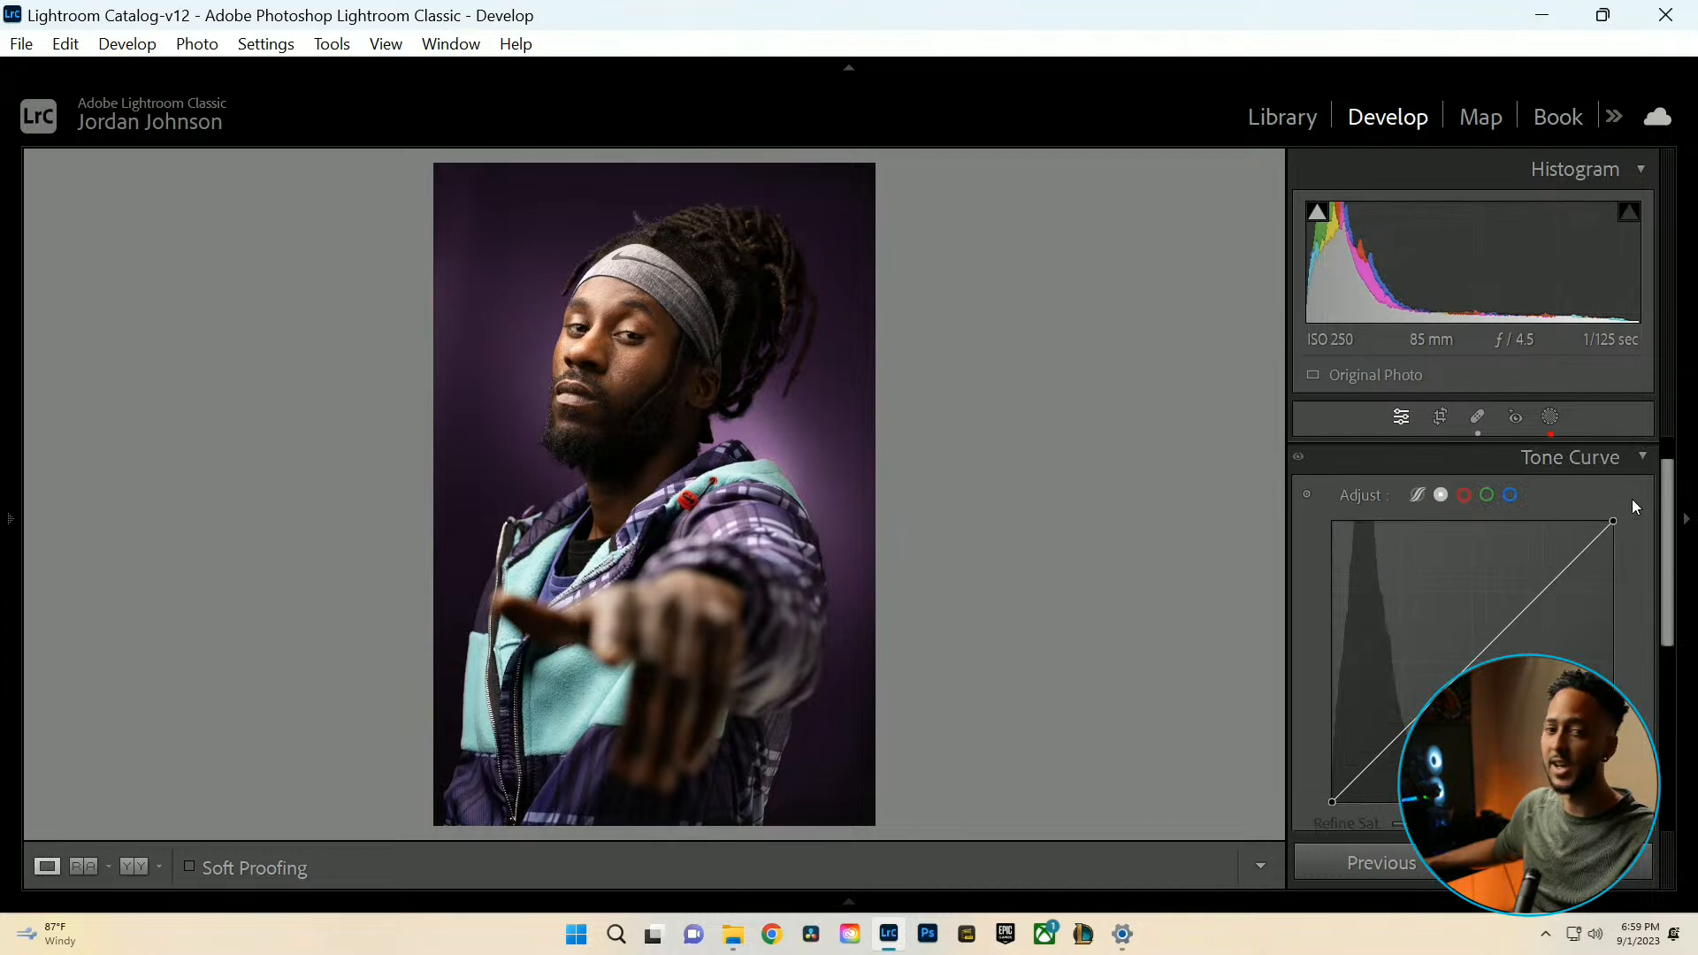
{"action": "scroll", "coordinate": [1544, 592], "scroll_direction": "down", "scroll_amount": 1}
{"action": "left_click", "coordinate": [1427, 634]}
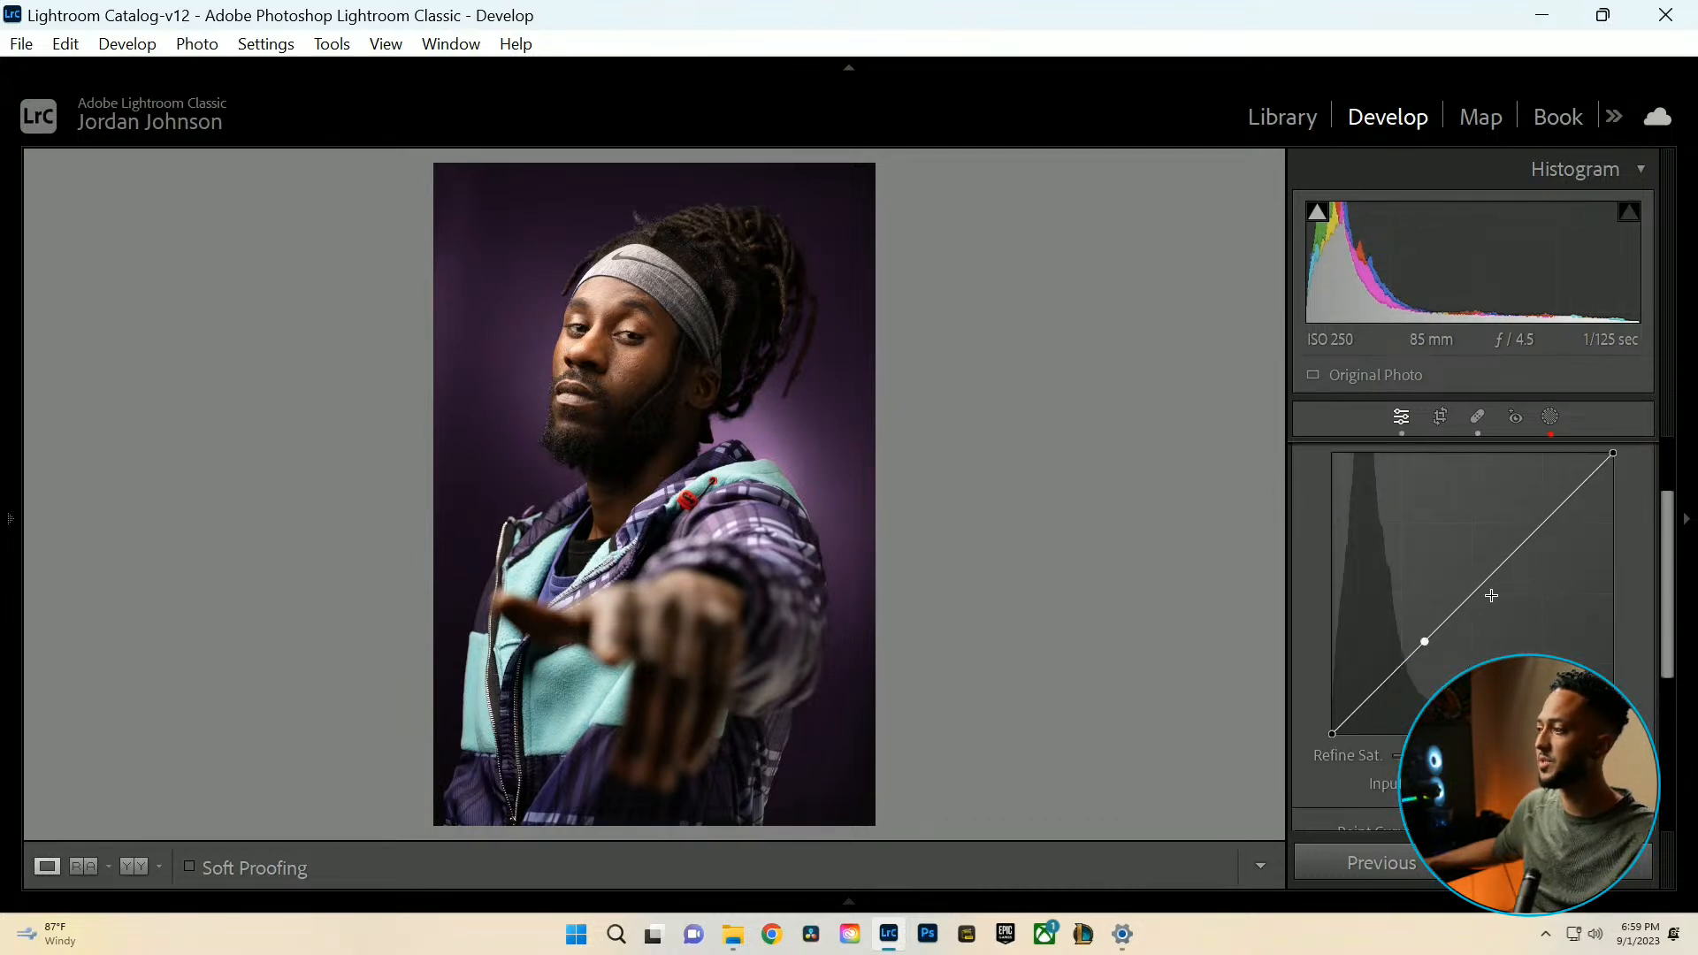
{"action": "left_click_drag", "start_coordinate": [1516, 550], "coordinate": [1505, 553]}
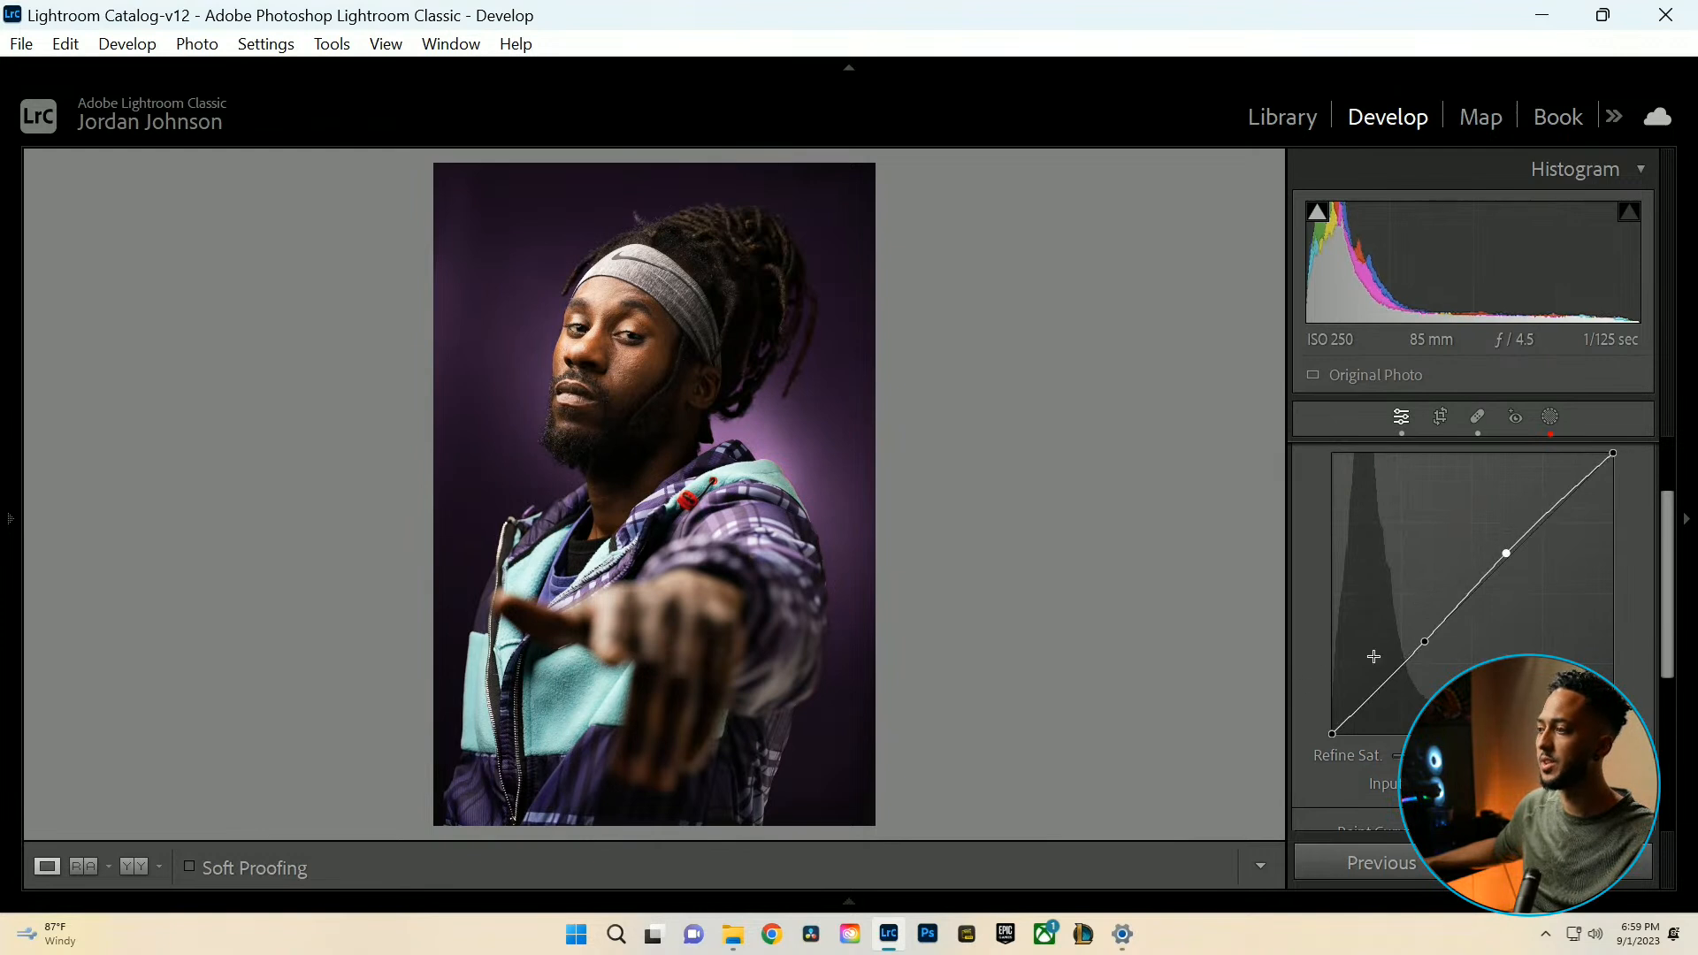
Lift the tone curve's black point to output 11 and set the lower curve point to input 78, output 77.
{"action": "left_click_drag", "start_coordinate": [1423, 644], "coordinate": [1410, 649]}
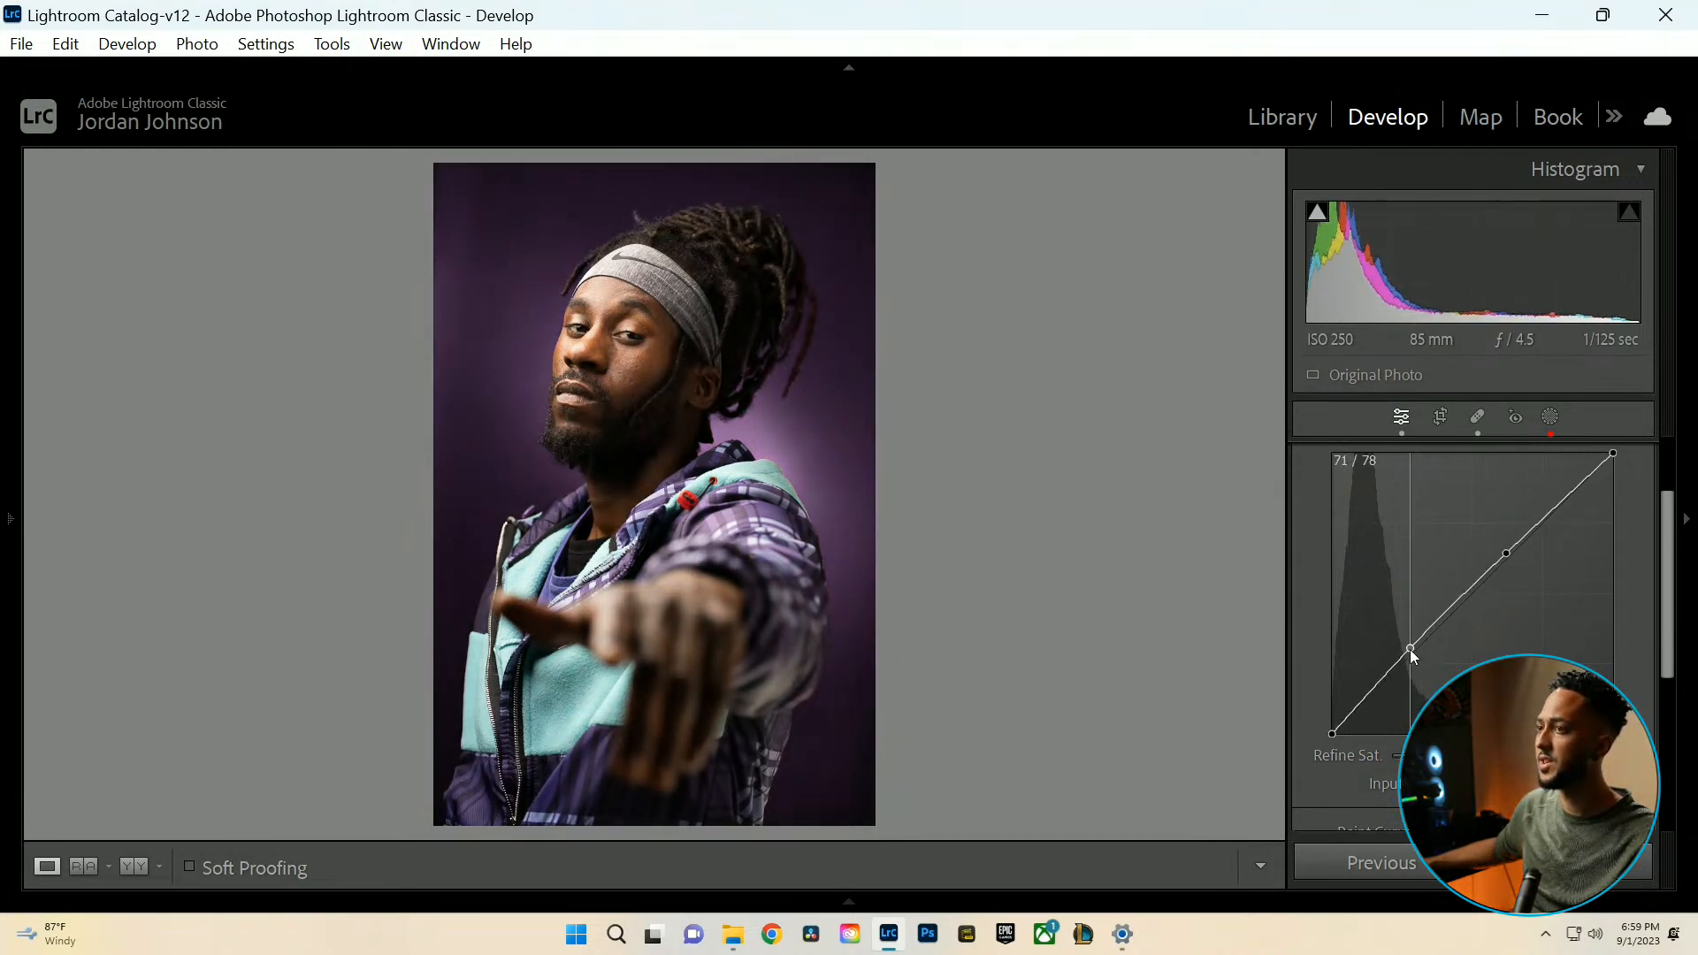
{"action": "left_click_drag", "start_coordinate": [1332, 734], "coordinate": [1331, 722]}
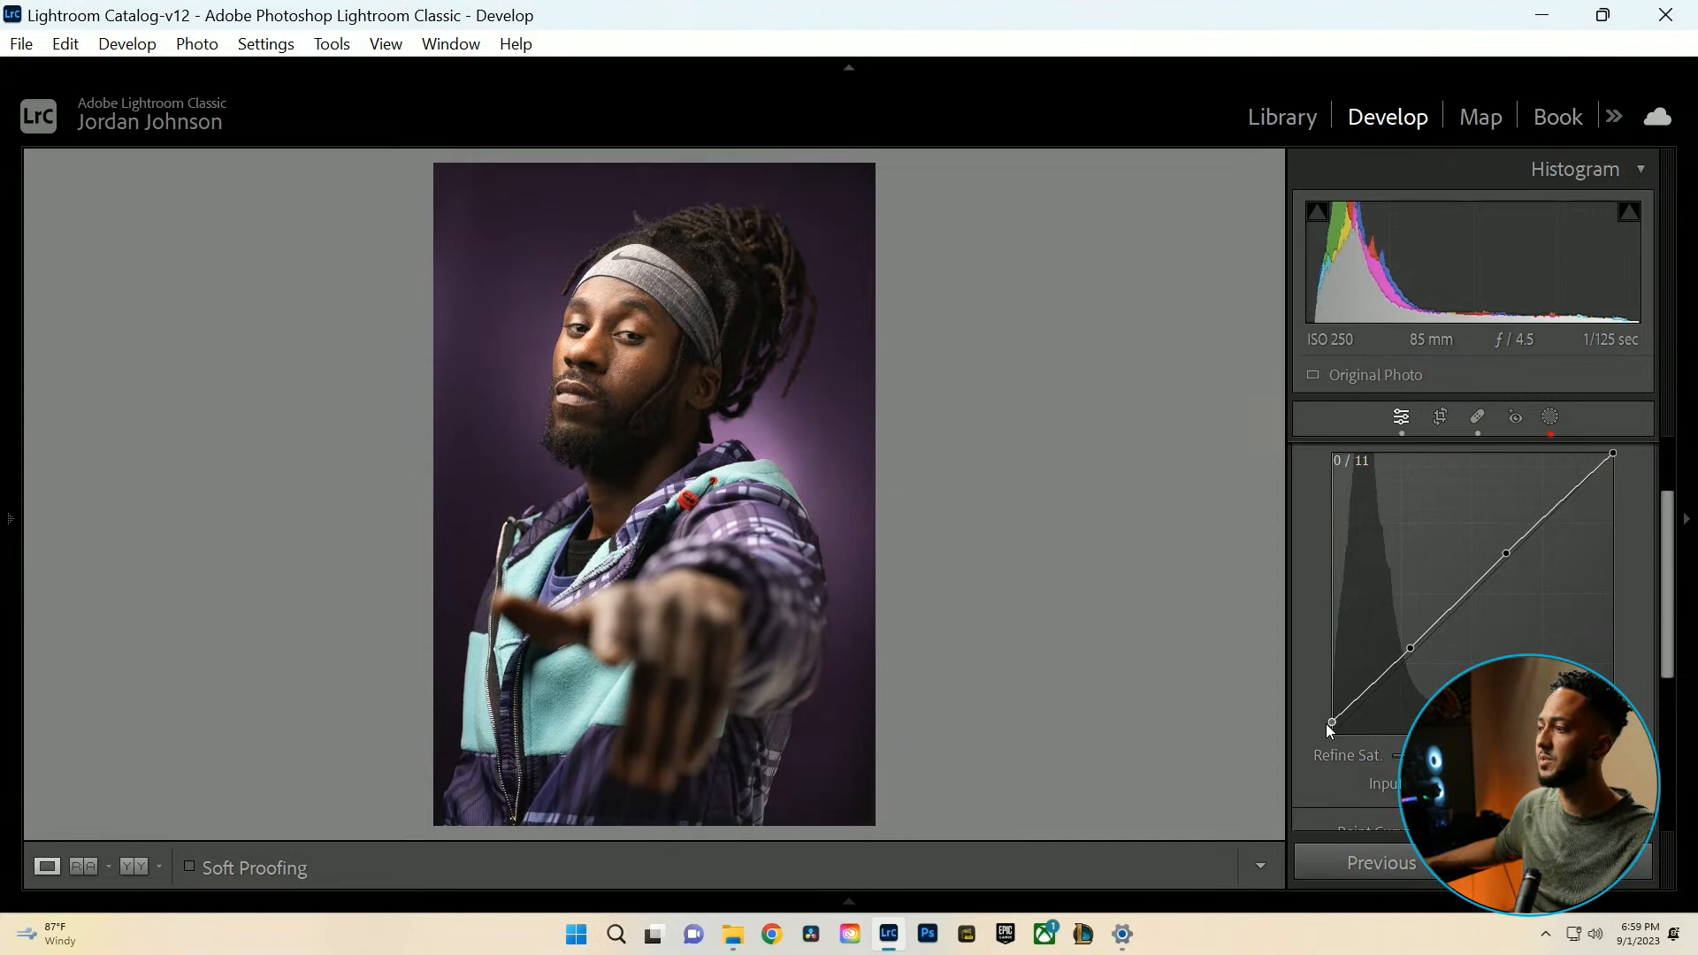
{"action": "left_click_drag", "start_coordinate": [1413, 650], "coordinate": [1417, 654]}
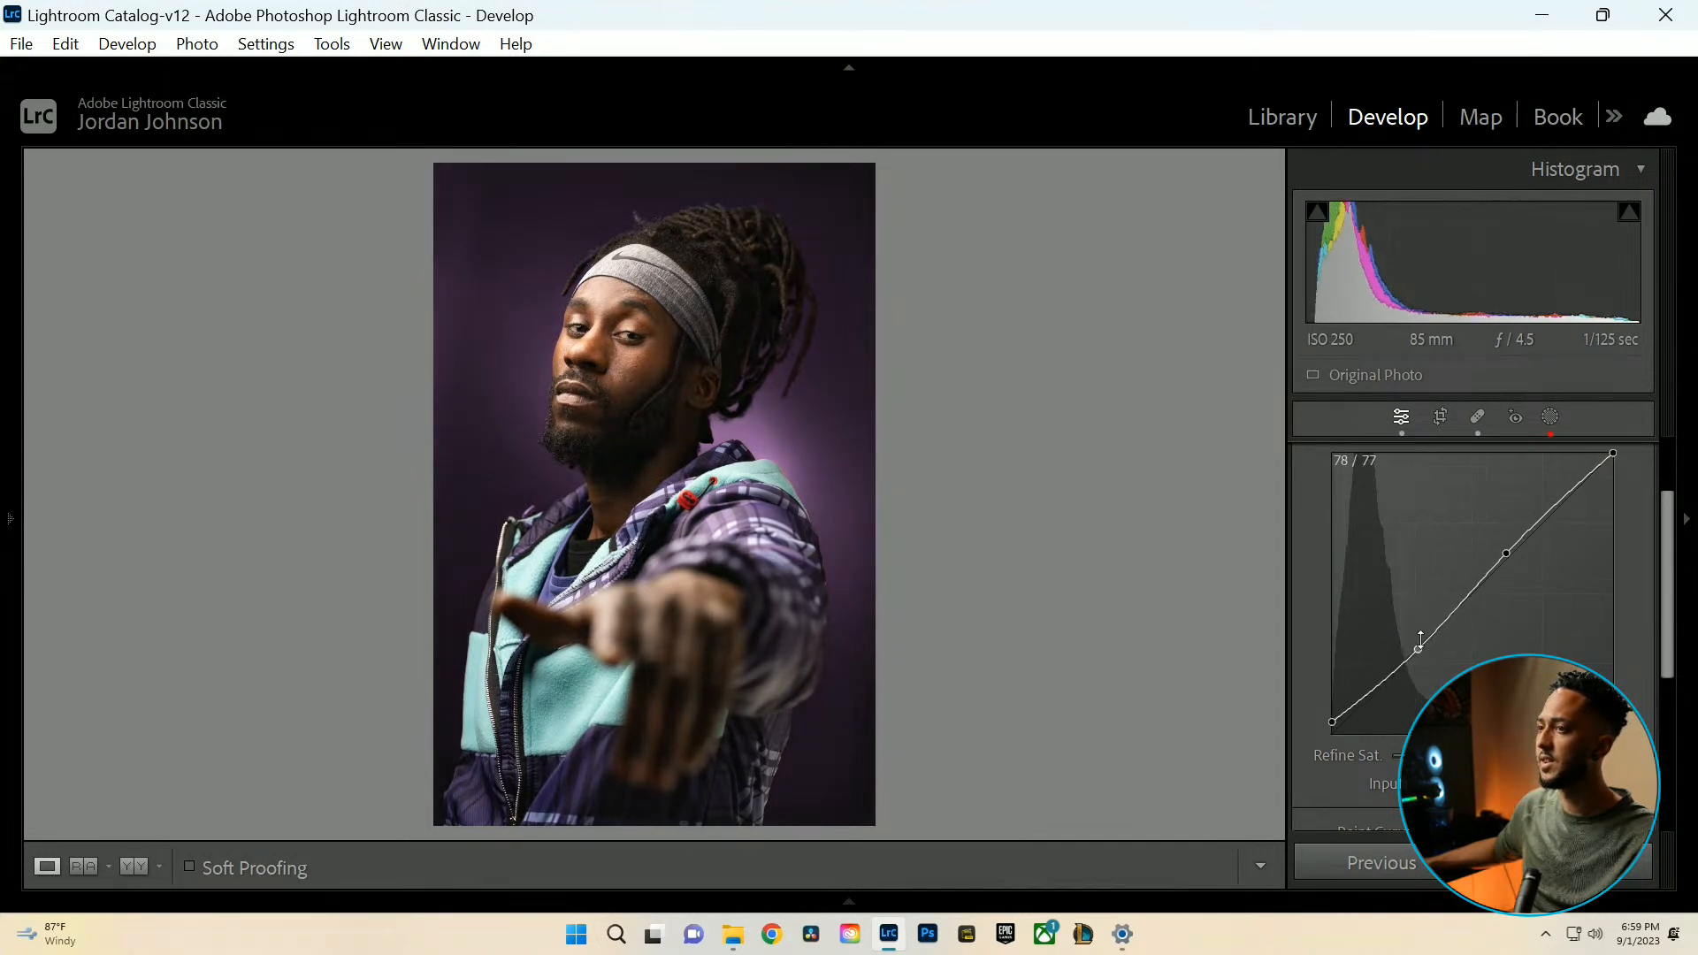
Create a Luminance Range mask sampled from the bright skin on the face, with its range set to 92/96 through 100/100.
{"action": "left_click", "coordinate": [1549, 419]}
{"action": "left_click", "coordinate": [1551, 419]}
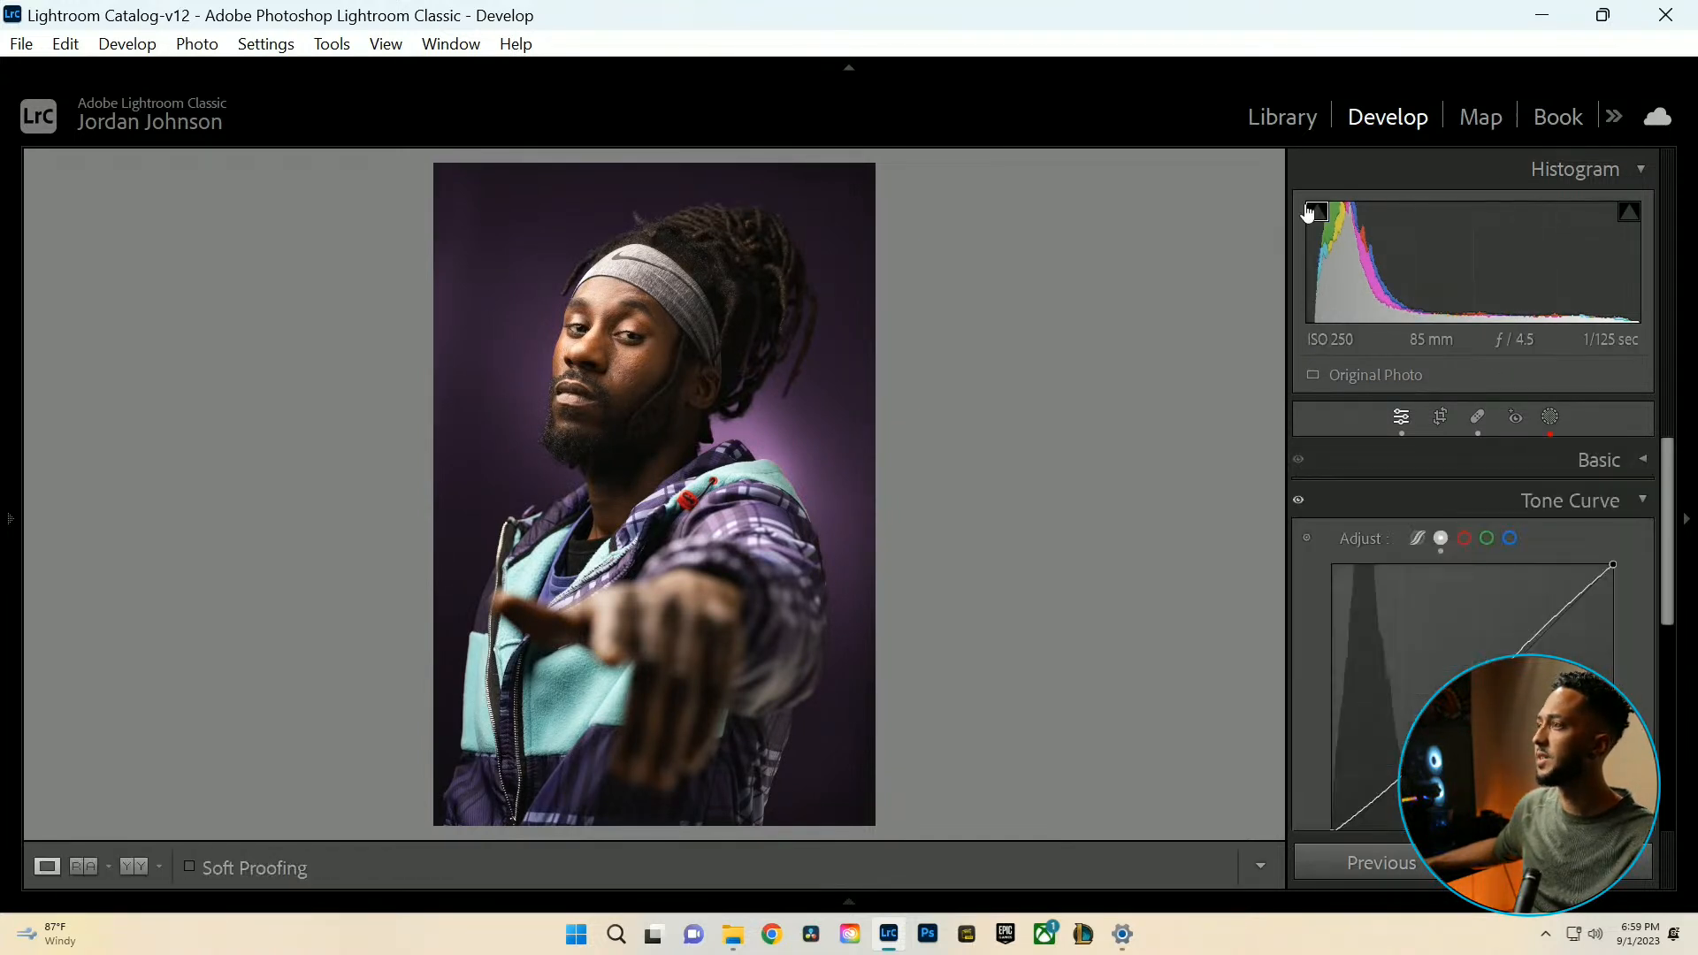
{"action": "left_click", "coordinate": [1549, 419]}
{"action": "left_click", "coordinate": [1043, 206]}
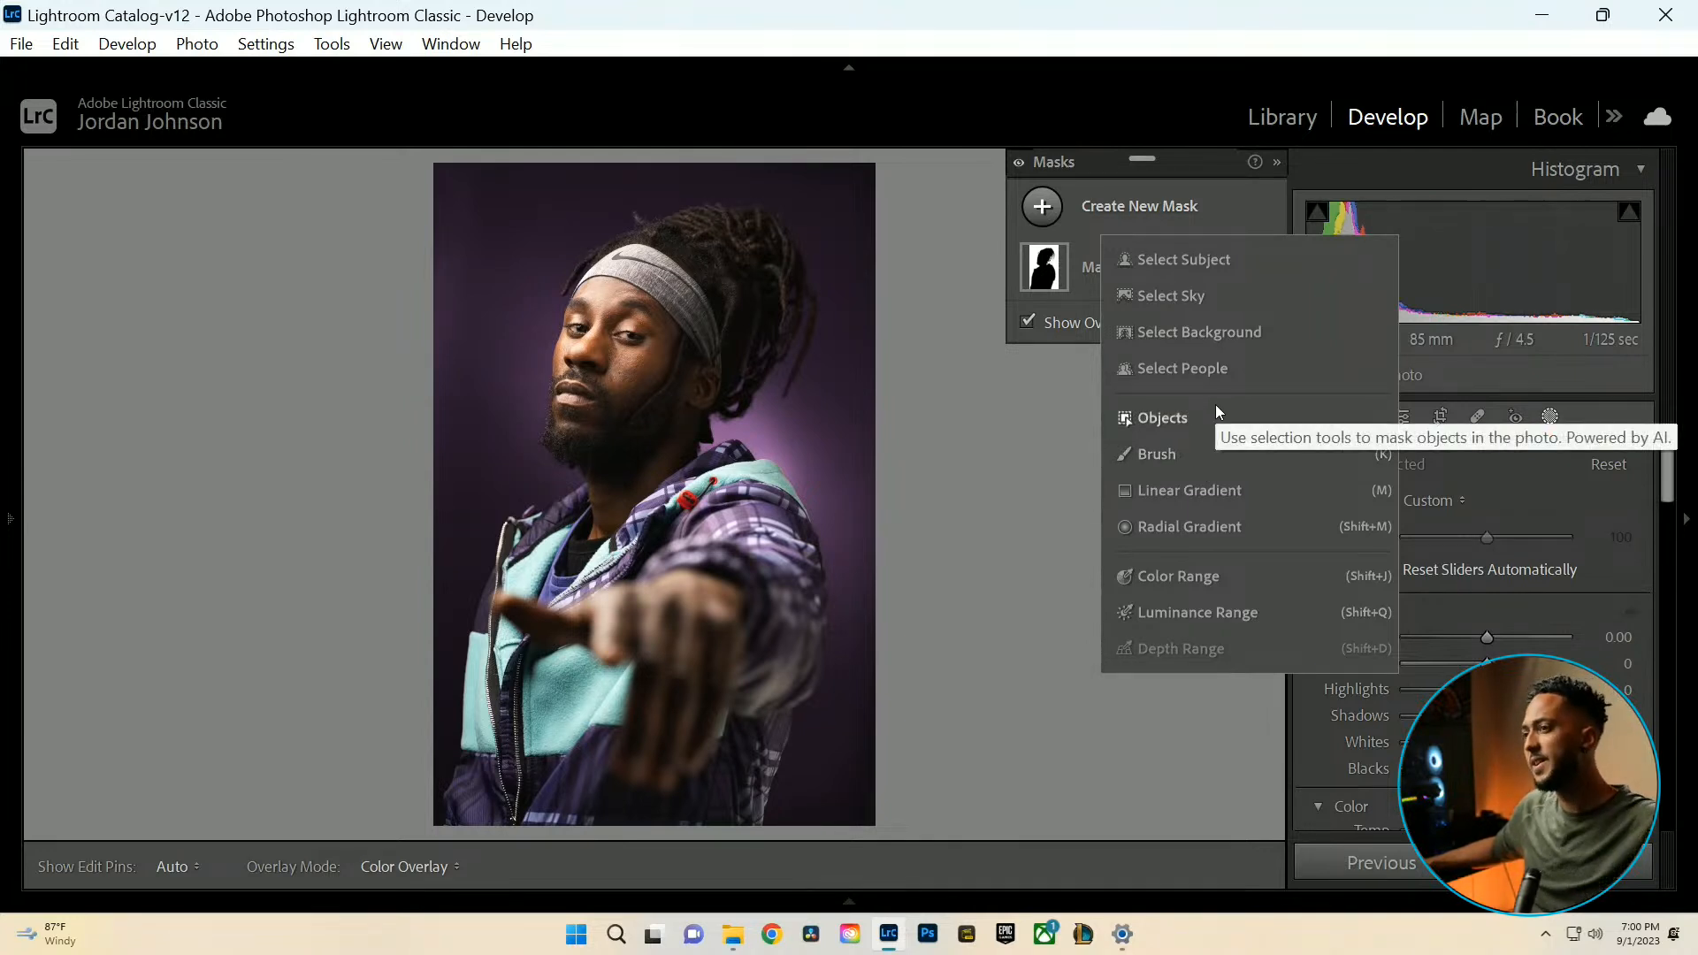
{"action": "left_click", "coordinate": [1167, 610]}
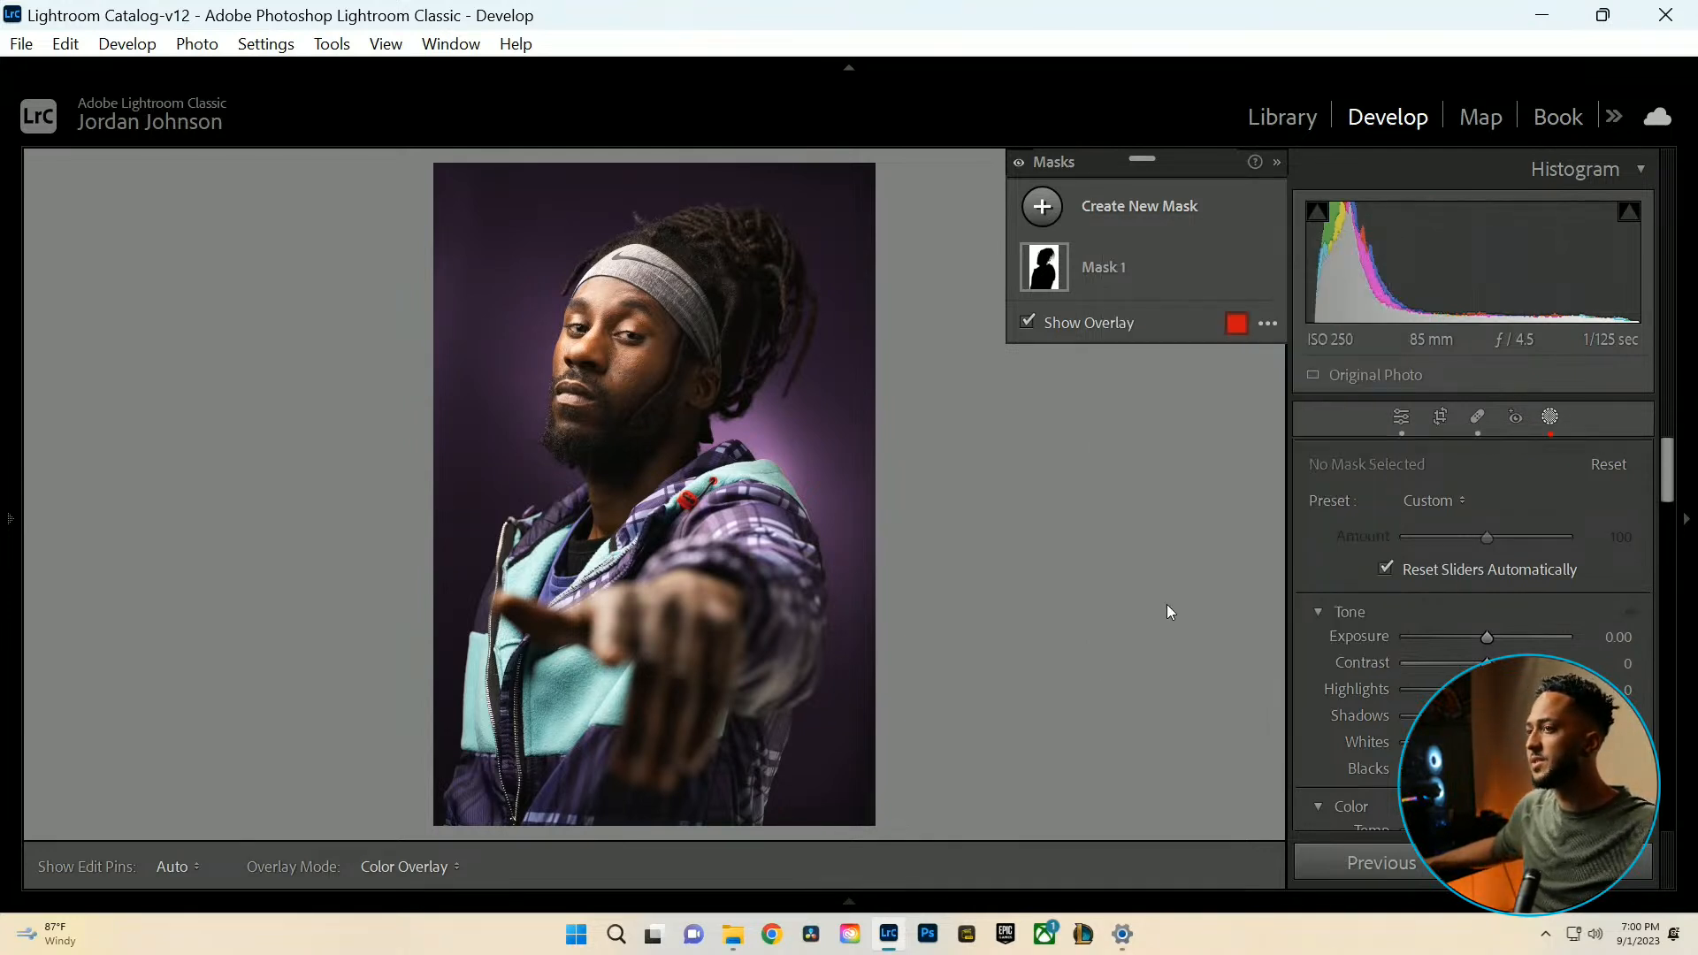
{"action": "left_click", "coordinate": [575, 350]}
{"action": "left_click_drag", "start_coordinate": [1501, 522], "coordinate": [1558, 520]}
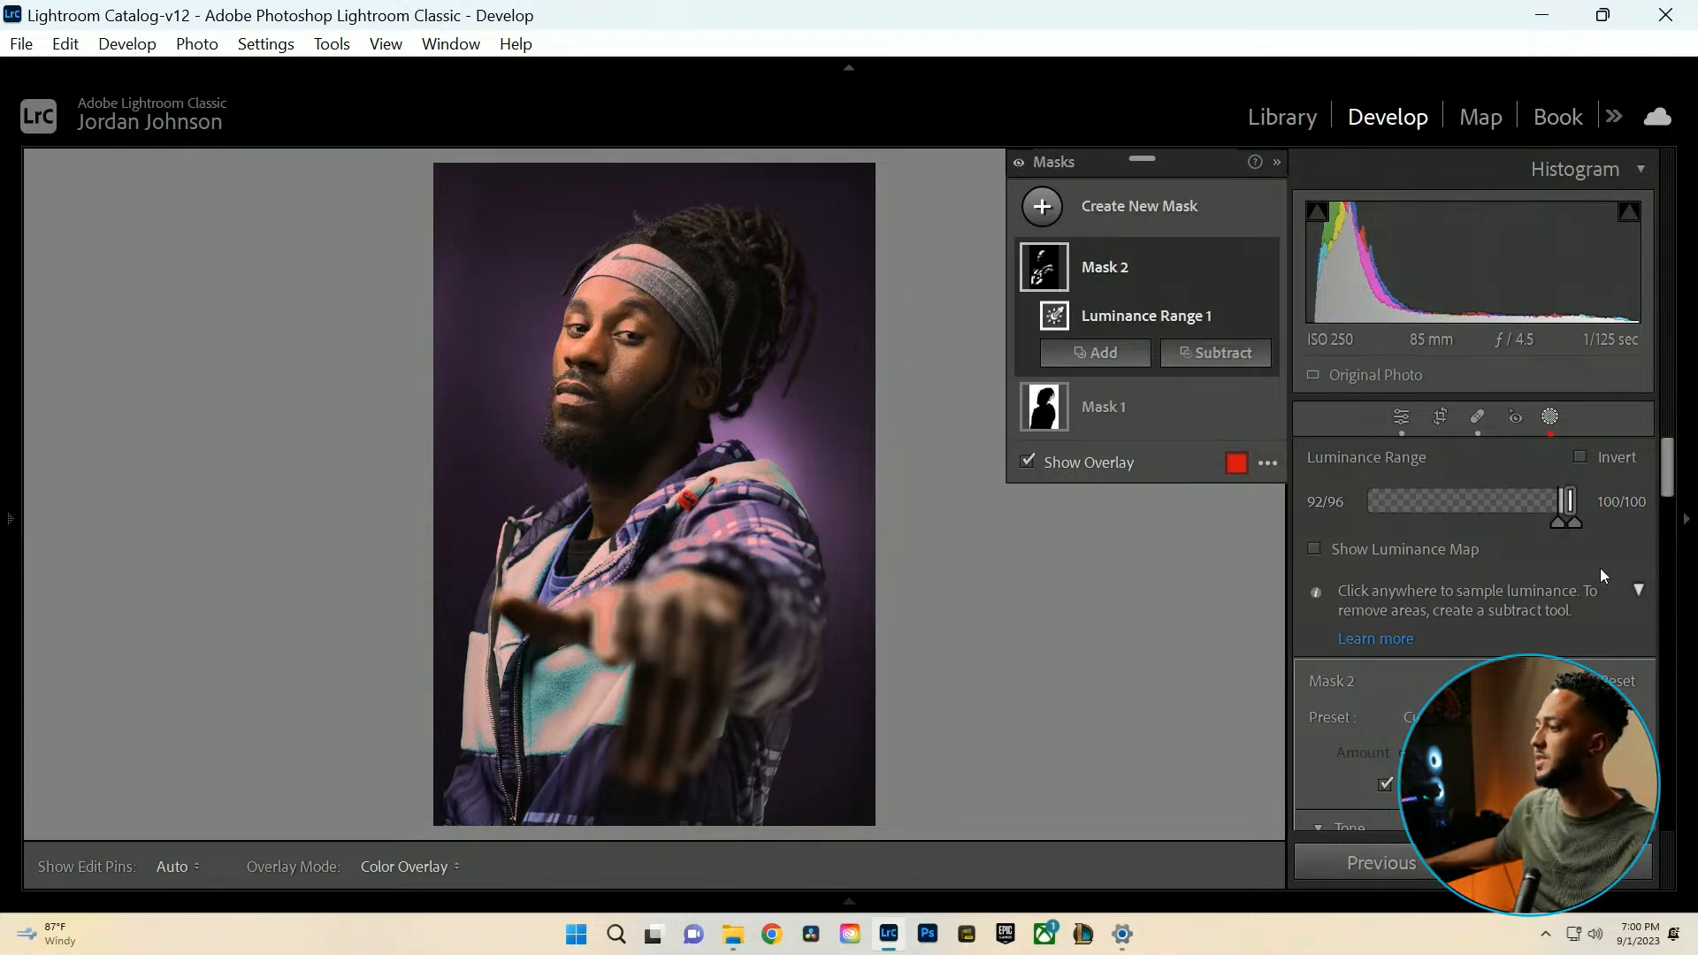
Set the luminance mask's Highlights to -14 and leave masking.
{"action": "left_click_drag", "start_coordinate": [1666, 482], "coordinate": [1667, 533]}
{"action": "left_click_drag", "start_coordinate": [1477, 545], "coordinate": [1475, 554]}
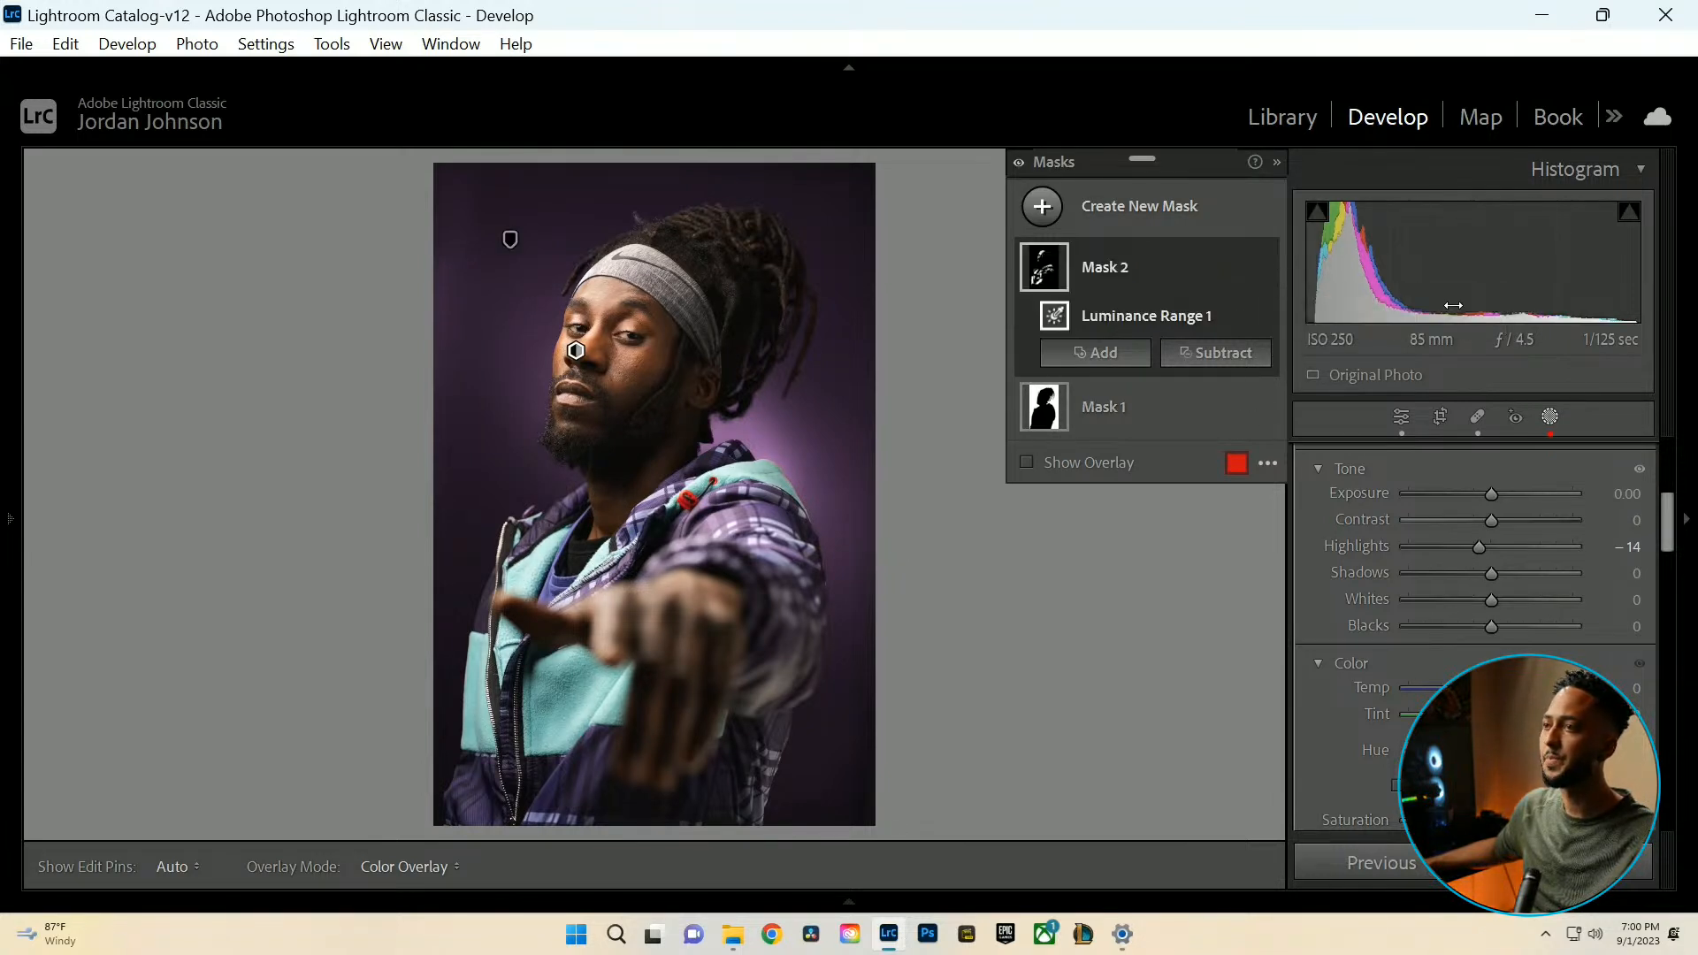
{"action": "left_click", "coordinate": [1551, 419]}
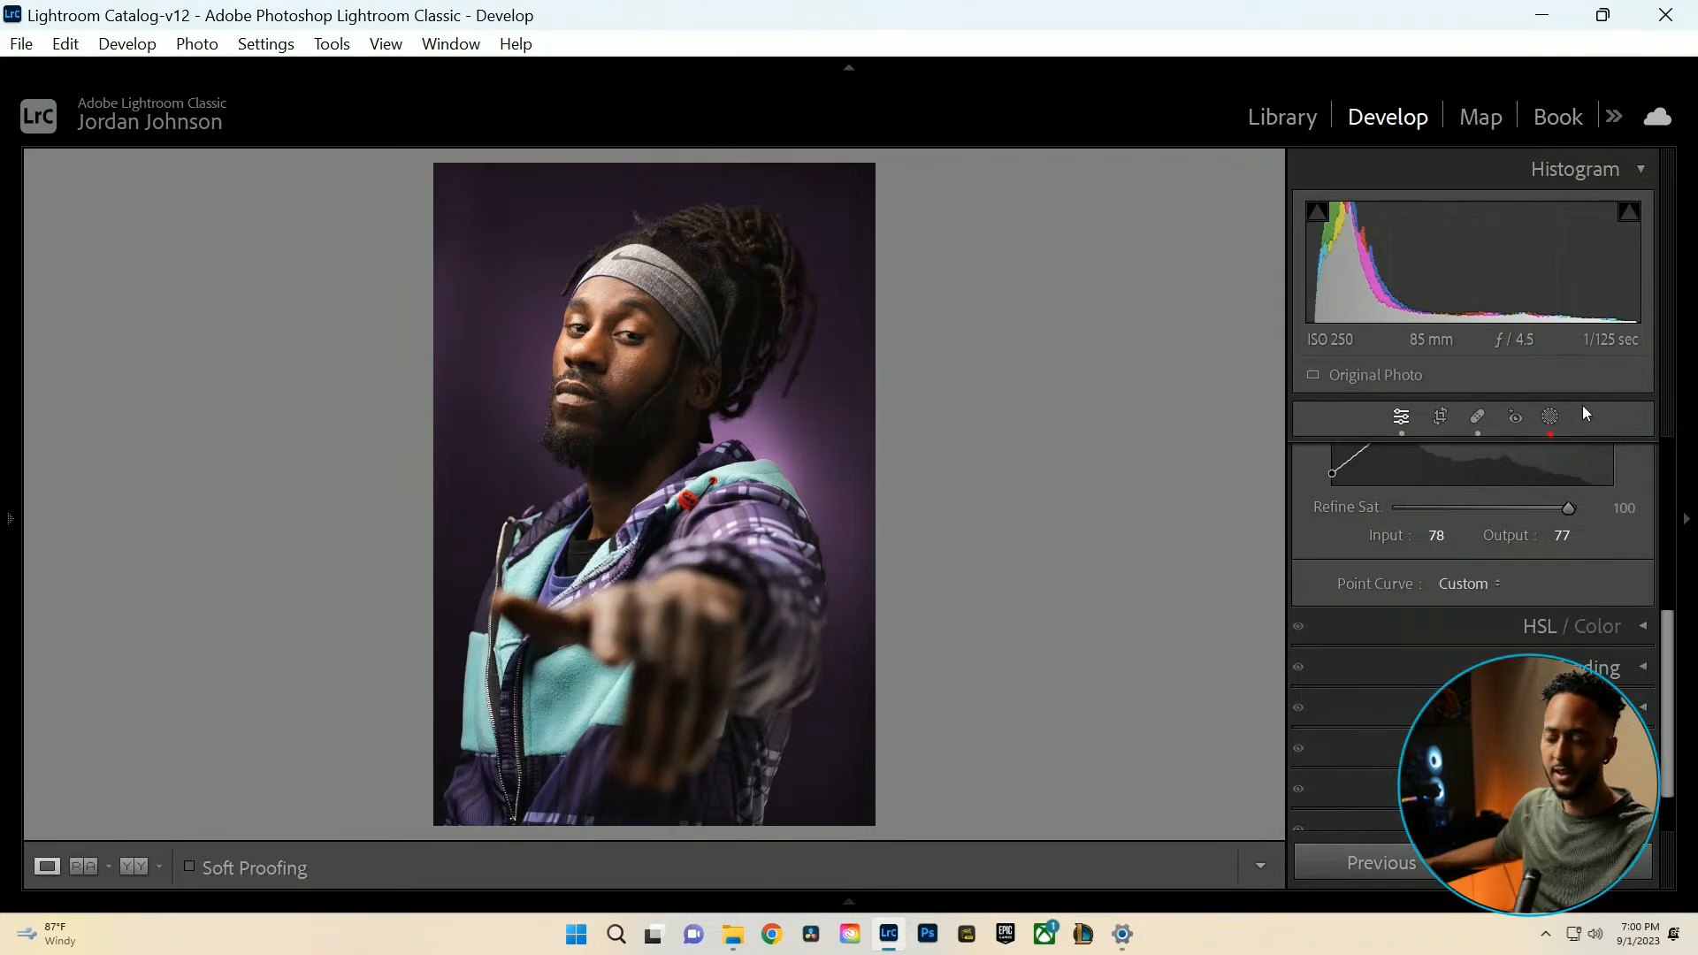
Lower the white endpoint of the tone curve slightly and collapse the Tone Curve section.
{"action": "scroll", "coordinate": [1535, 534], "scroll_direction": "up", "scroll_amount": 3}
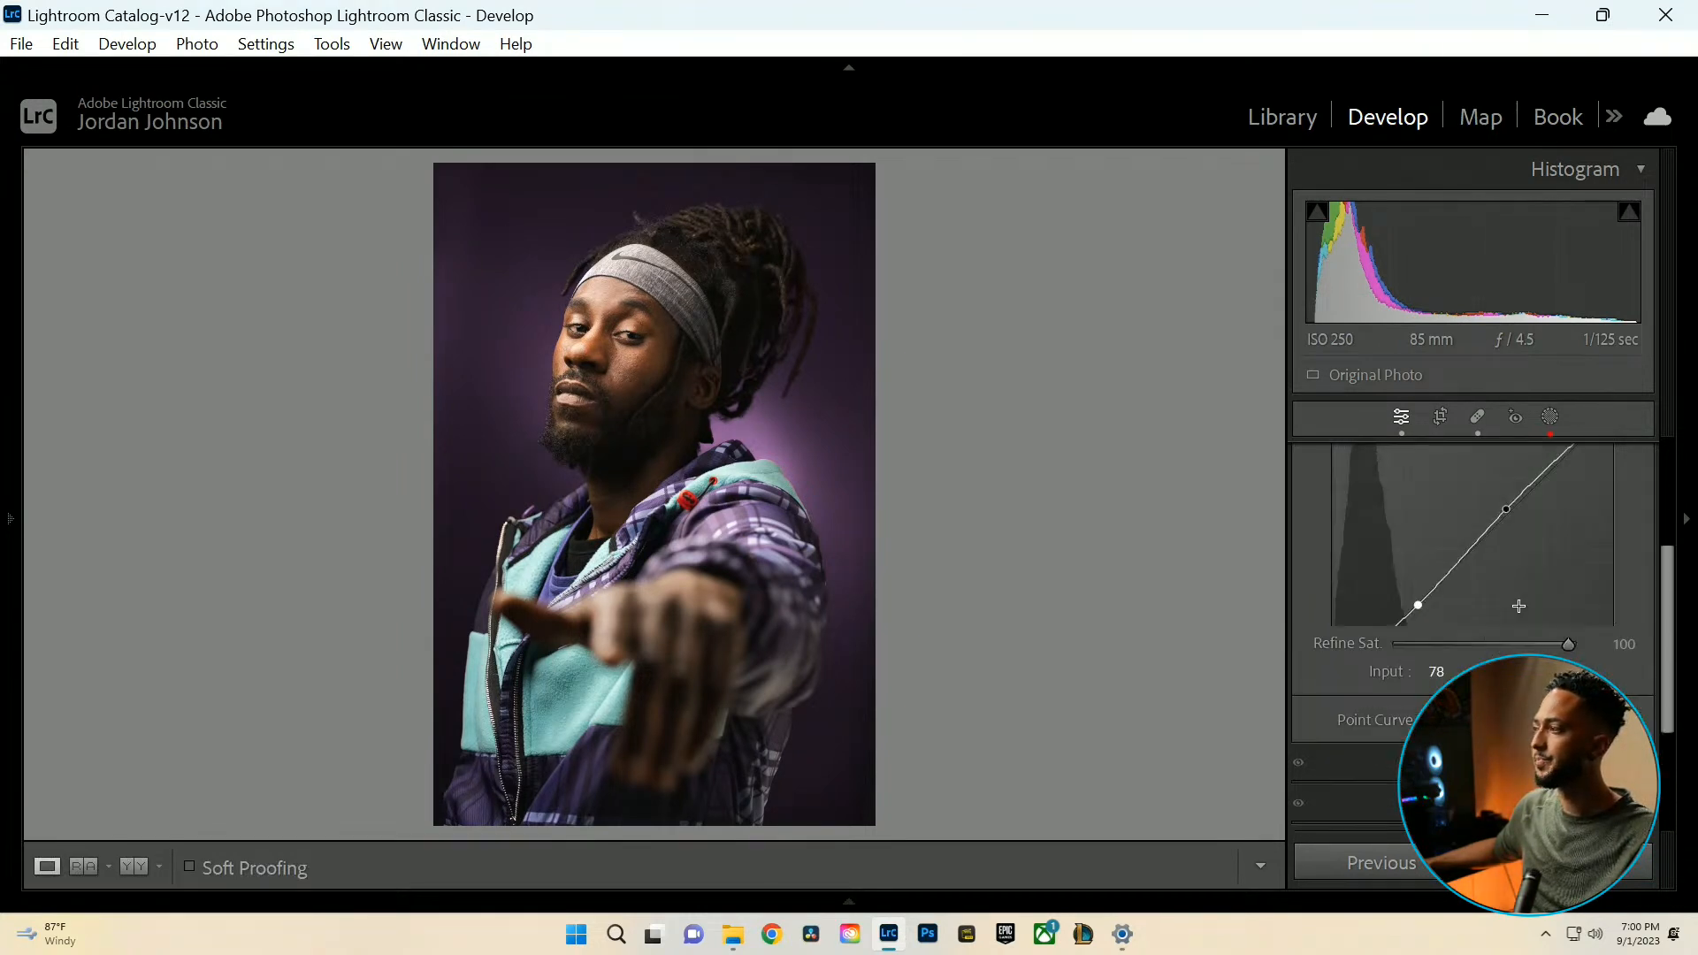
{"action": "scroll", "coordinate": [1637, 489], "scroll_direction": "up", "scroll_amount": 1}
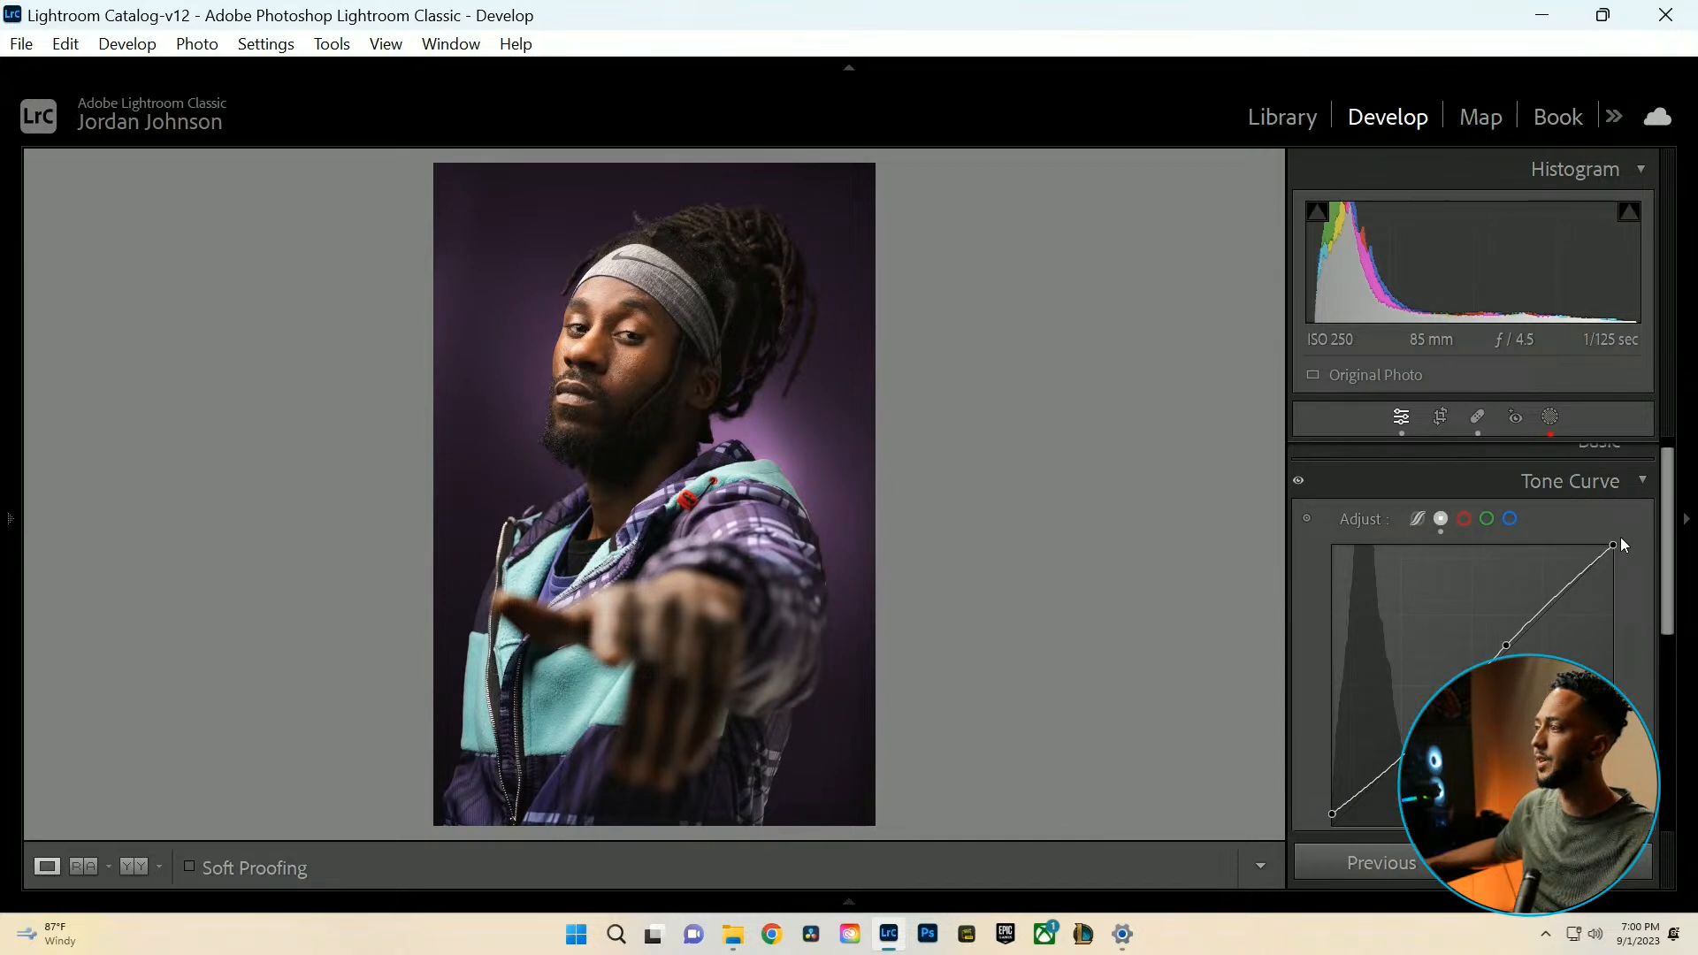
{"action": "left_click_drag", "start_coordinate": [1617, 548], "coordinate": [1621, 554]}
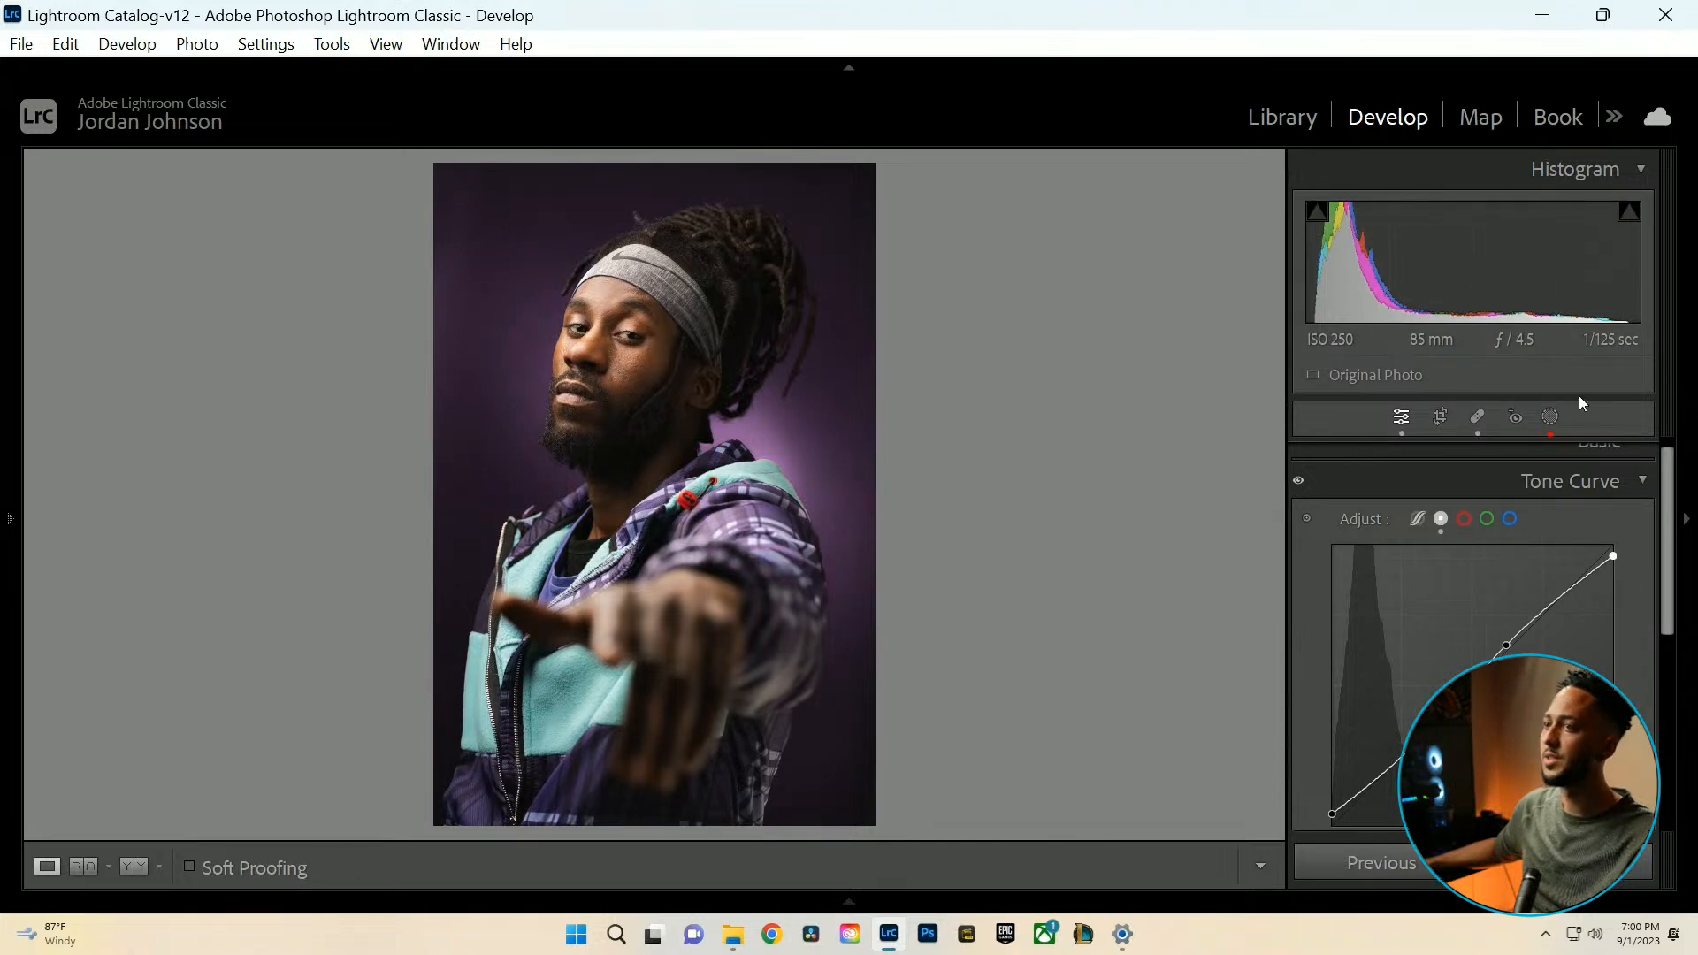
{"action": "left_click", "coordinate": [1646, 489]}
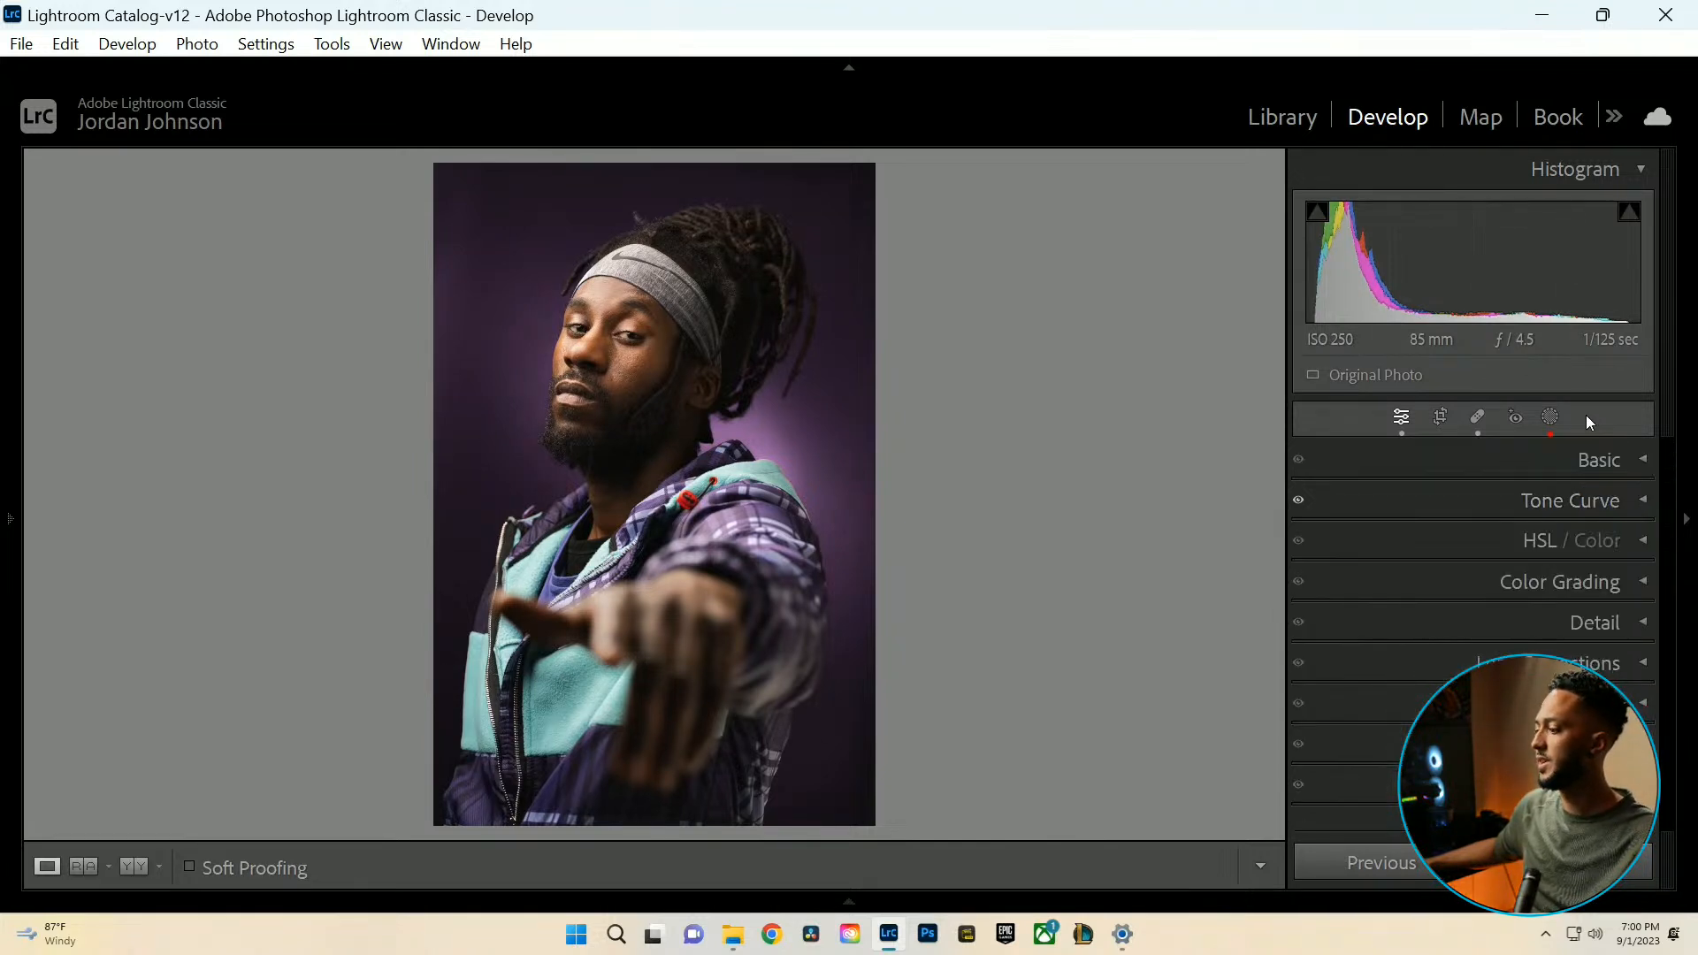
Open the HSL hue adjustments and look over the existing masks.
{"action": "left_click", "coordinate": [1642, 506]}
{"action": "left_click", "coordinate": [1643, 451]}
{"action": "left_click", "coordinate": [1643, 534]}
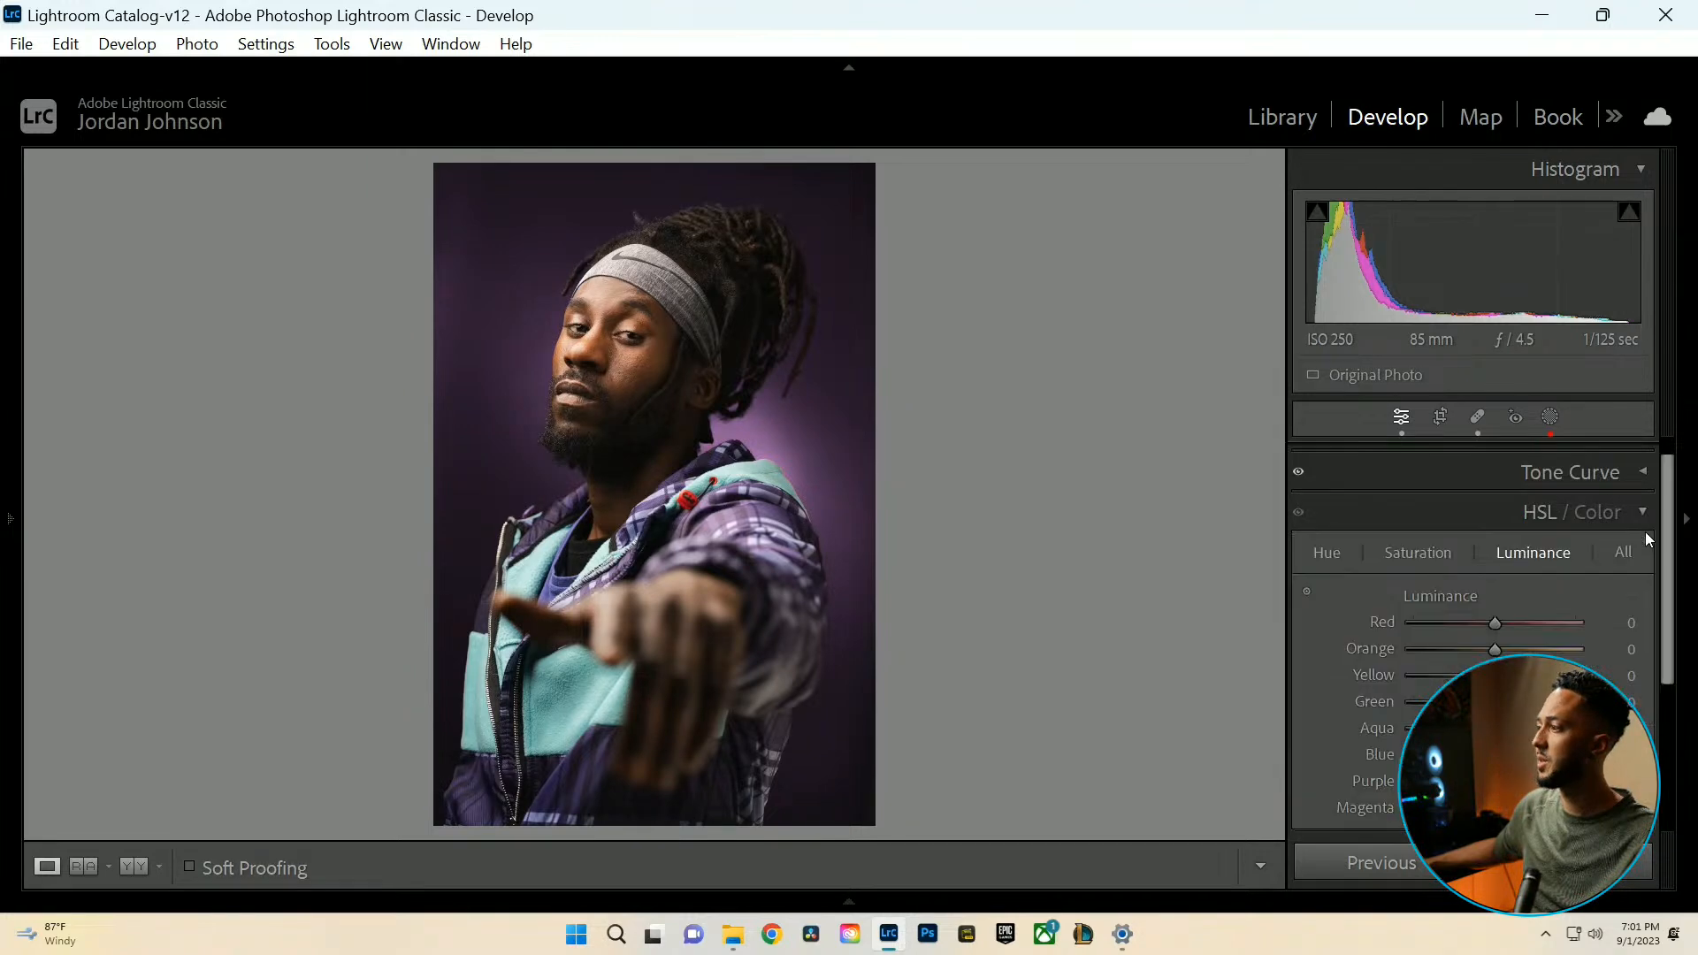
{"action": "left_click", "coordinate": [1326, 552]}
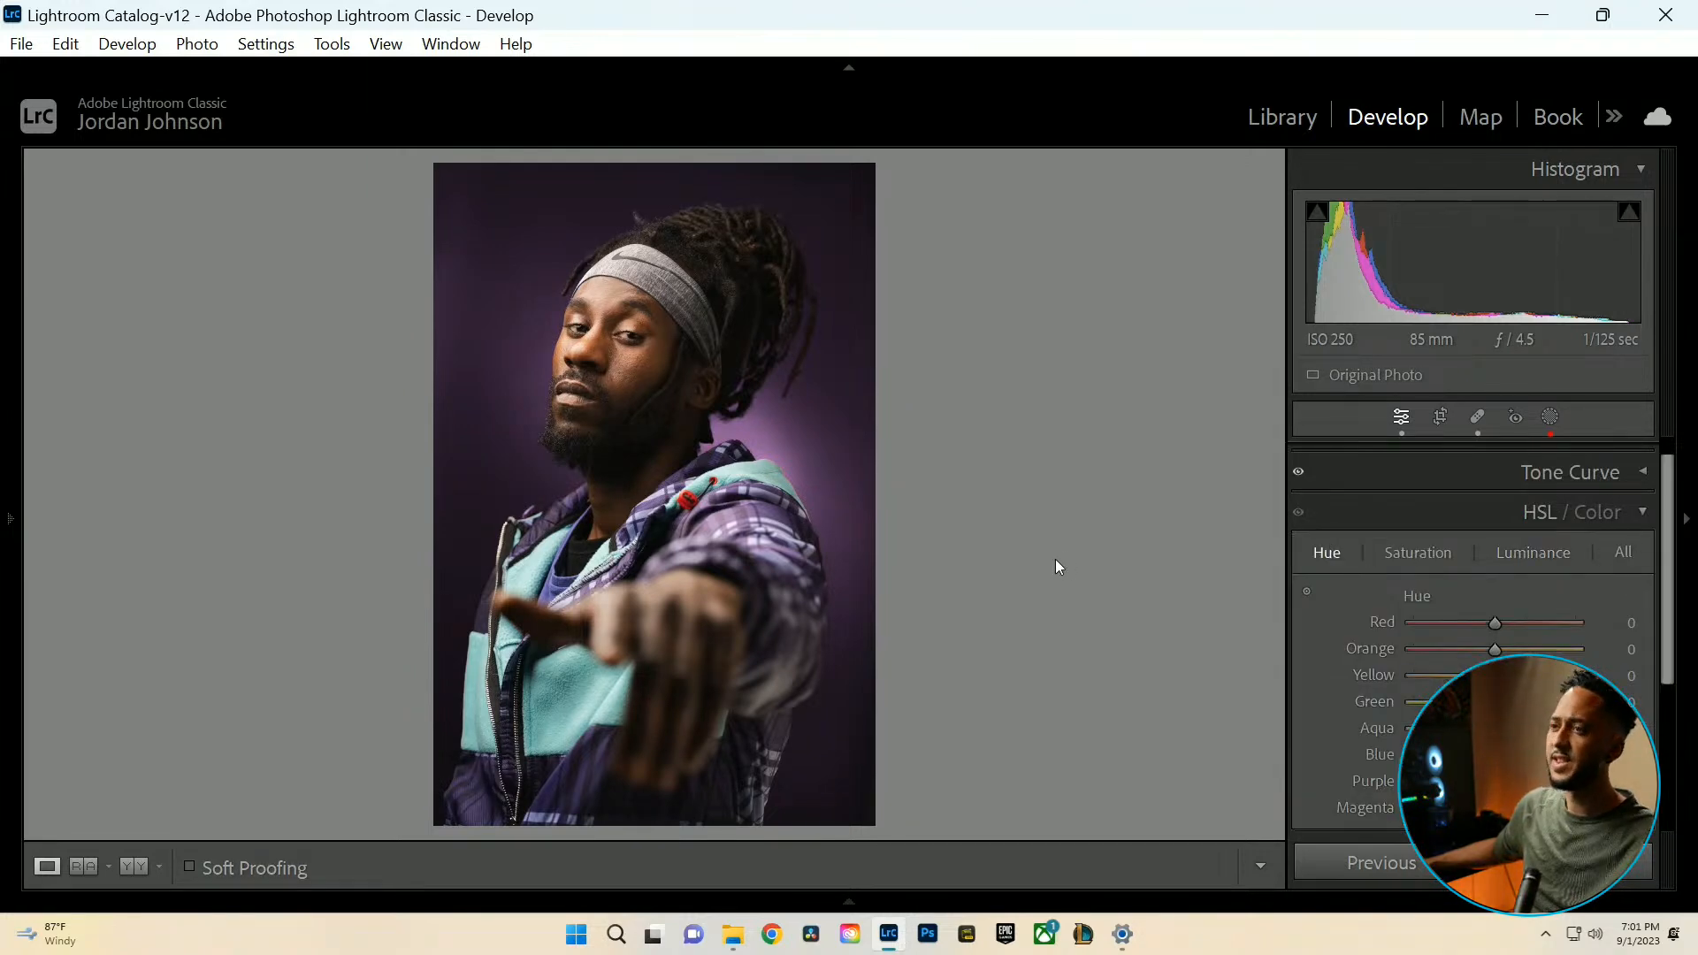
{"action": "left_click_drag", "start_coordinate": [688, 482], "coordinate": [703, 536]}
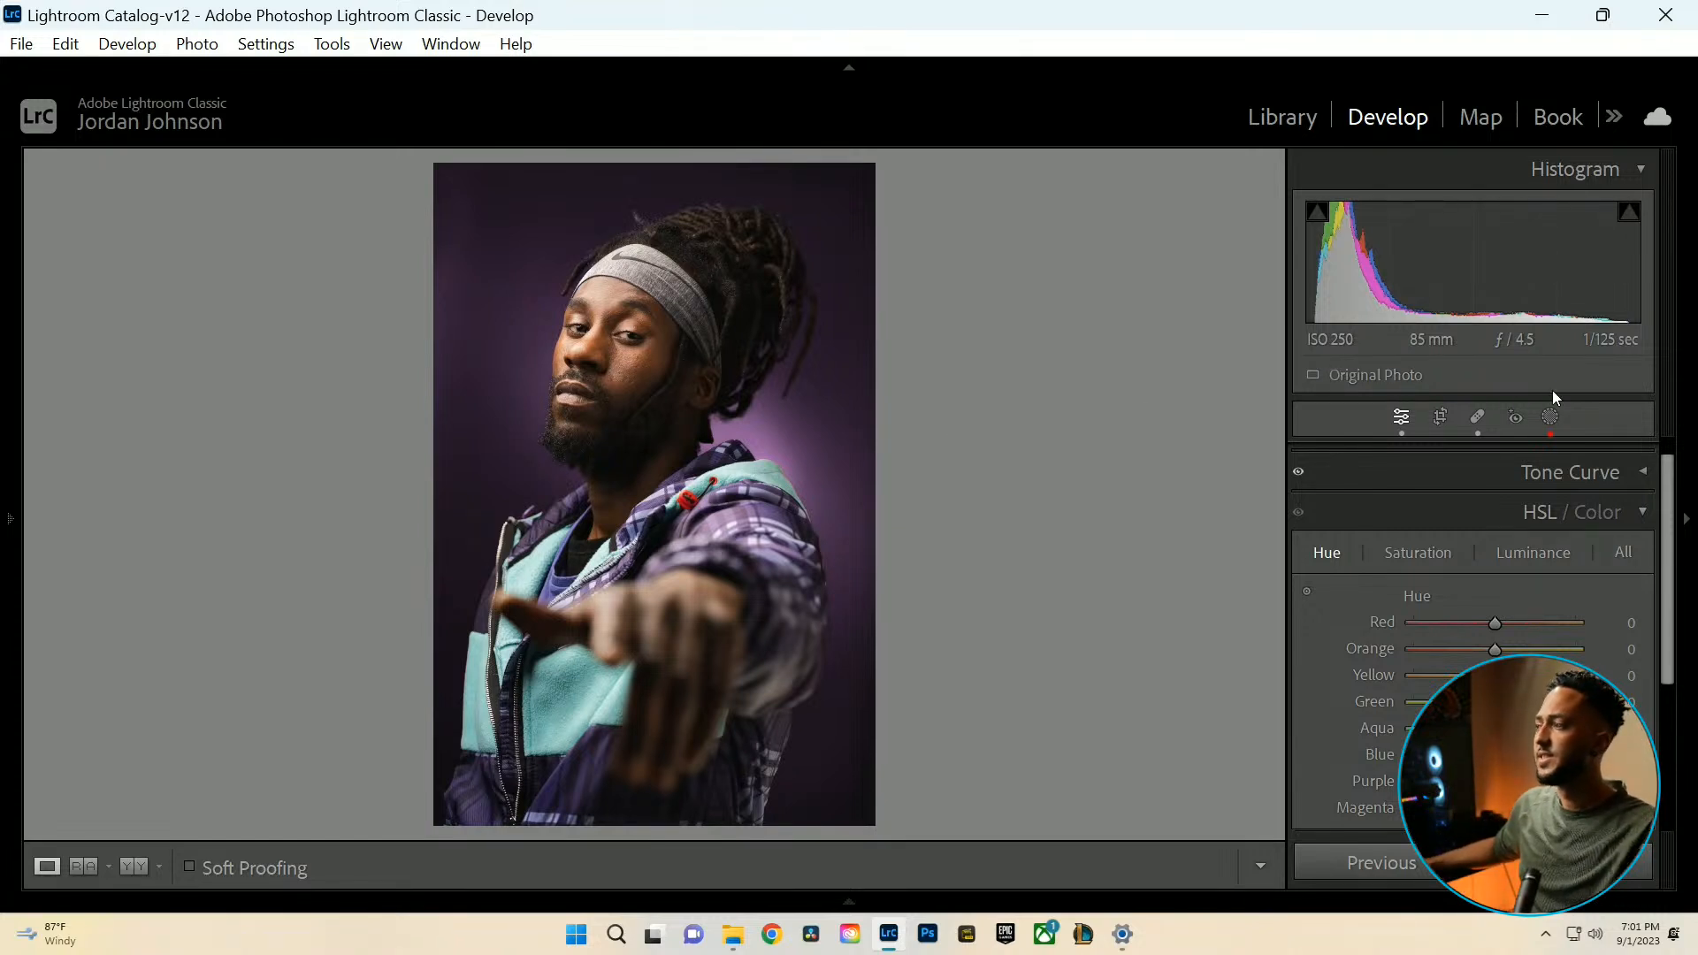
{"action": "left_click", "coordinate": [1551, 417]}
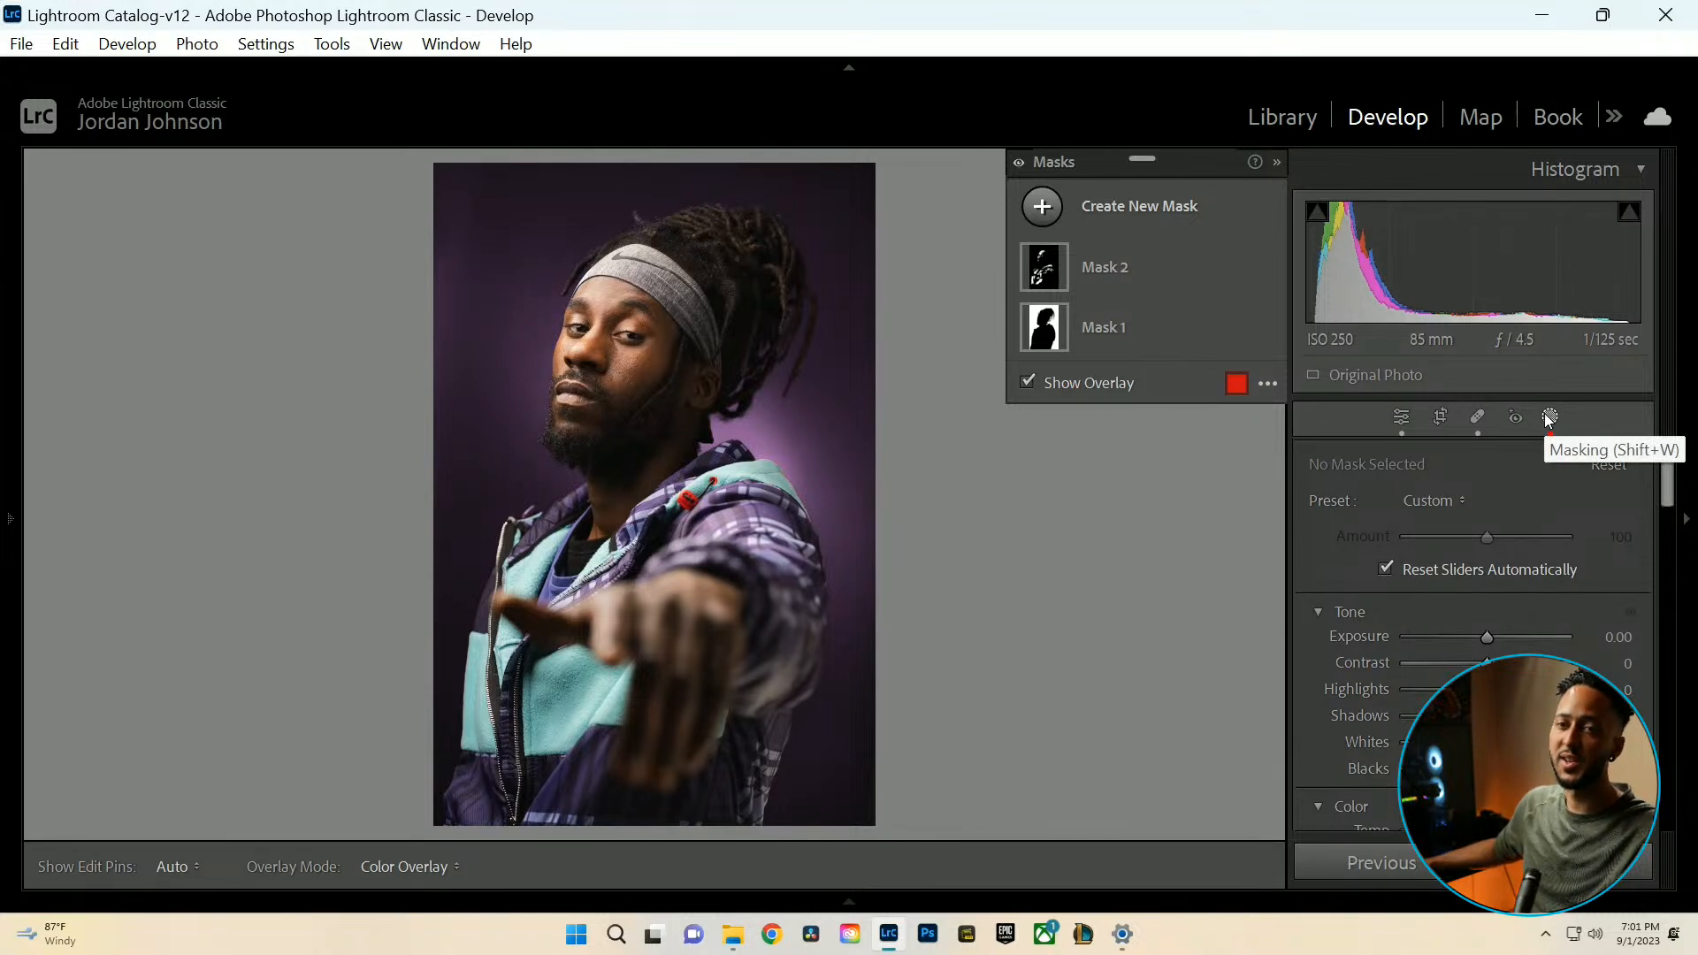
{"action": "left_click", "coordinate": [1550, 417]}
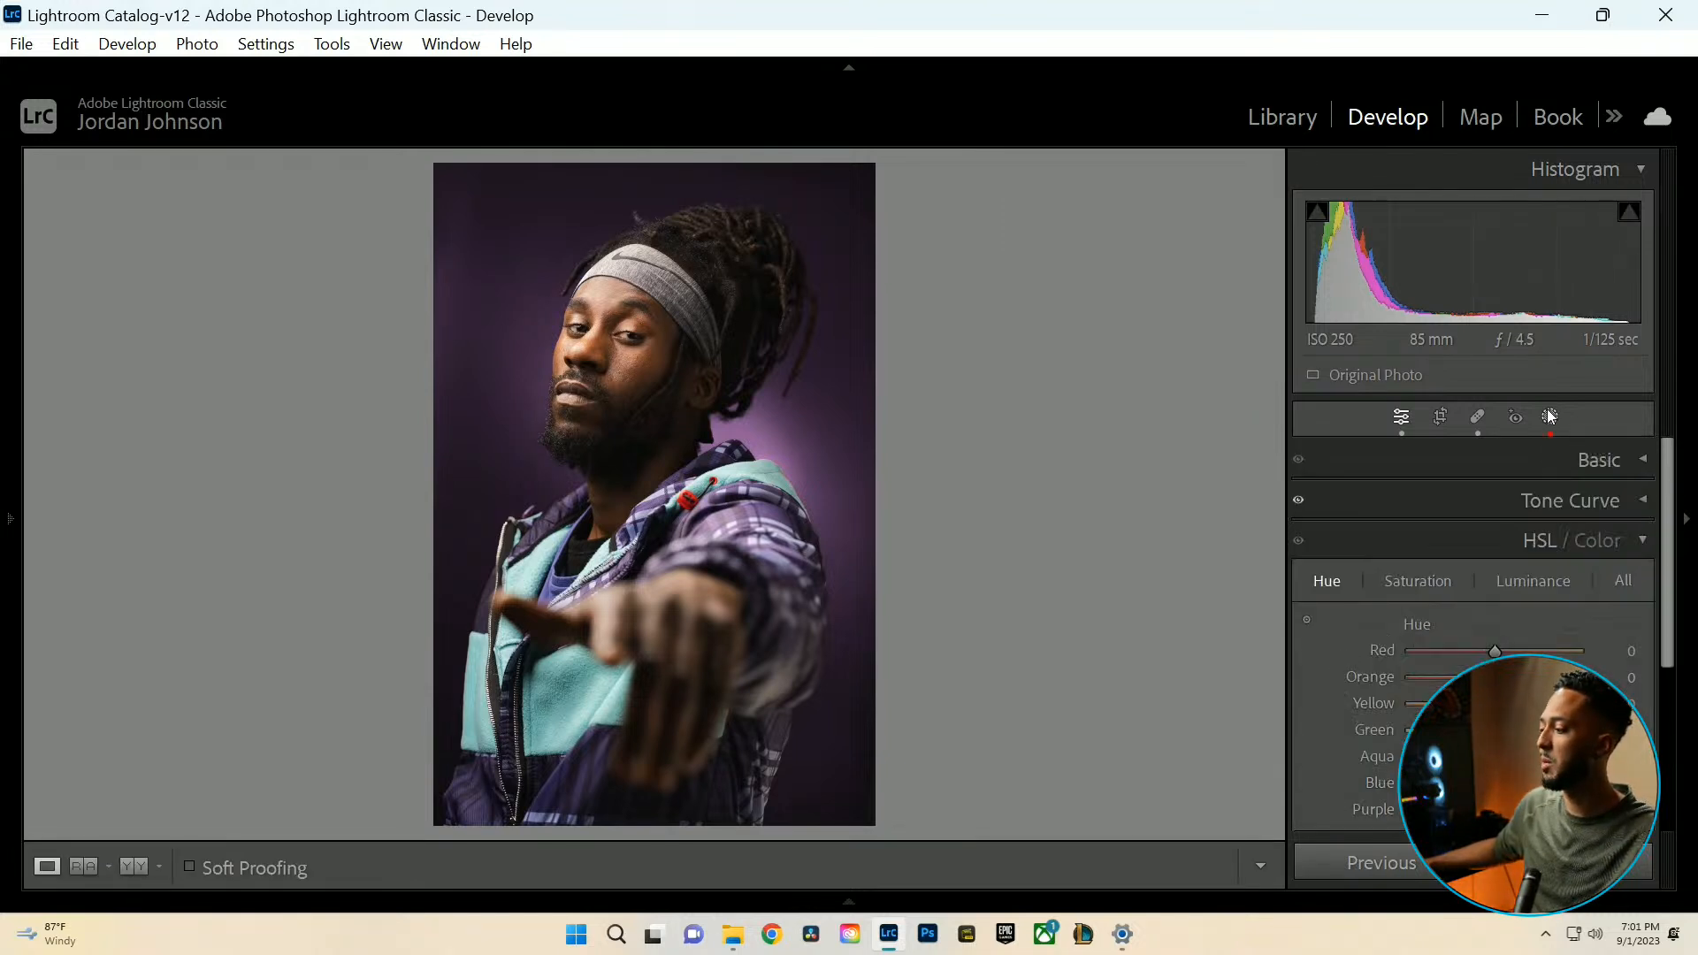
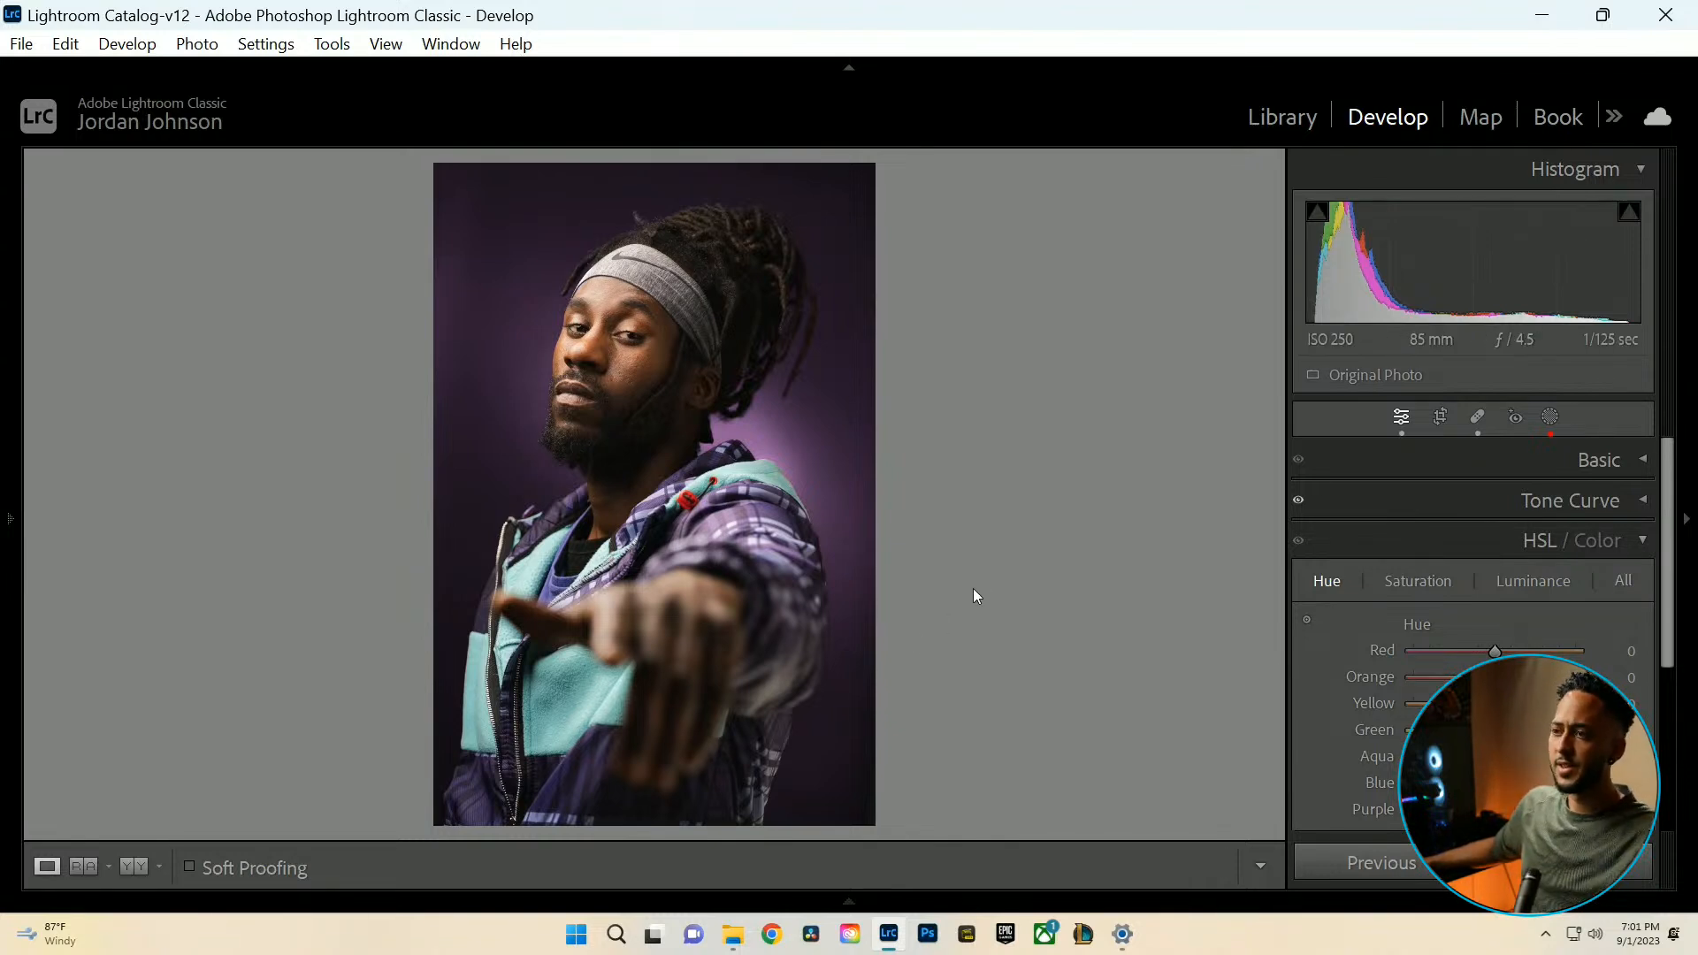
{"action": "left_click", "coordinate": [1552, 417]}
{"action": "left_click", "coordinate": [1047, 209]}
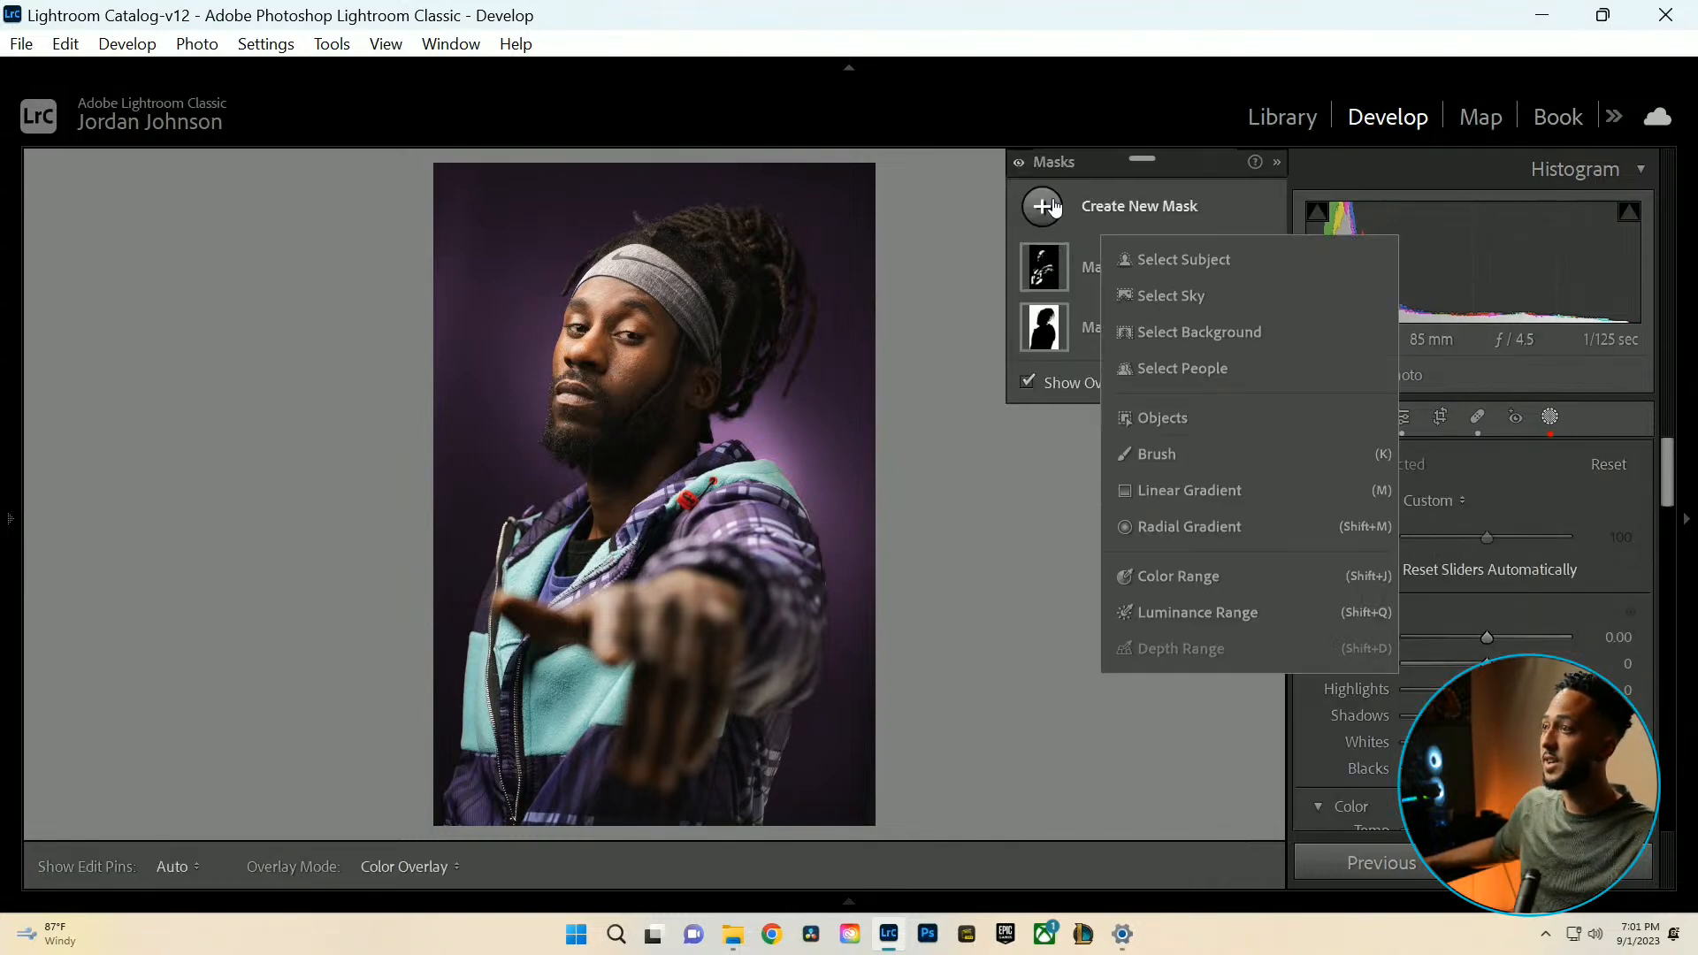
{"action": "left_click", "coordinate": [1172, 454]}
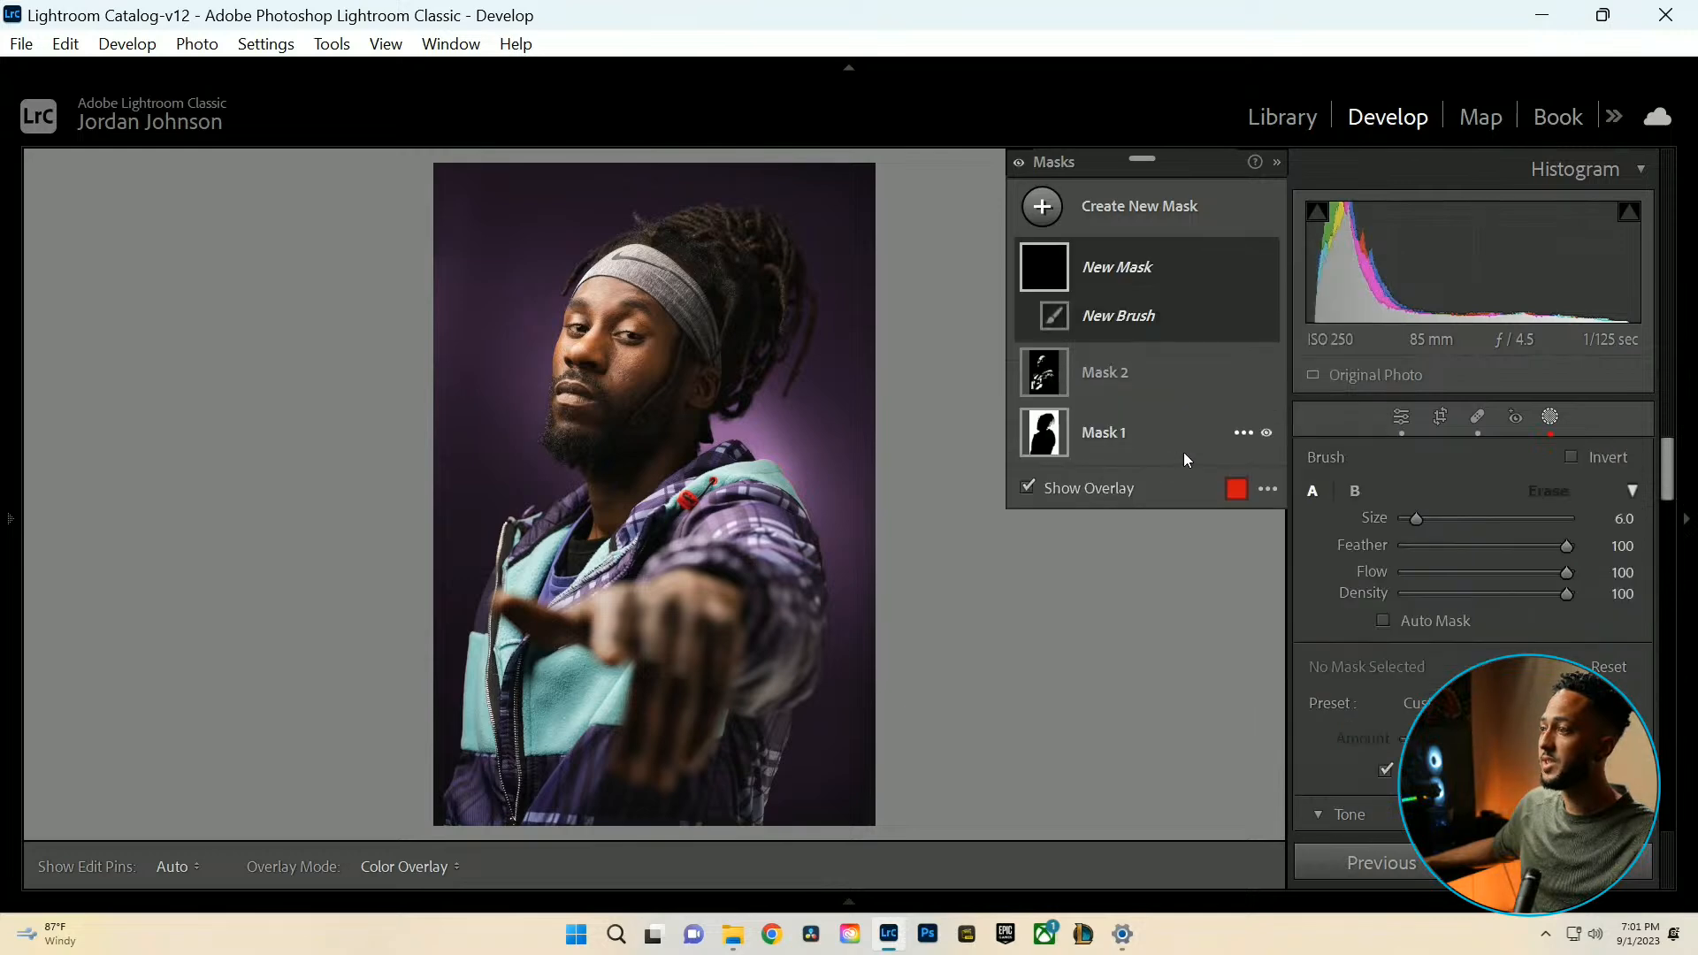
{"action": "left_click", "coordinate": [1550, 417]}
Create a new brush mask and paint over the red cord toggle on the jacket's collar.
{"action": "key", "text": "ctrl+="}
{"action": "key", "text": "ctrl+="}
{"action": "key", "text": "ctrl+="}
{"action": "key", "text": "ctrl+="}
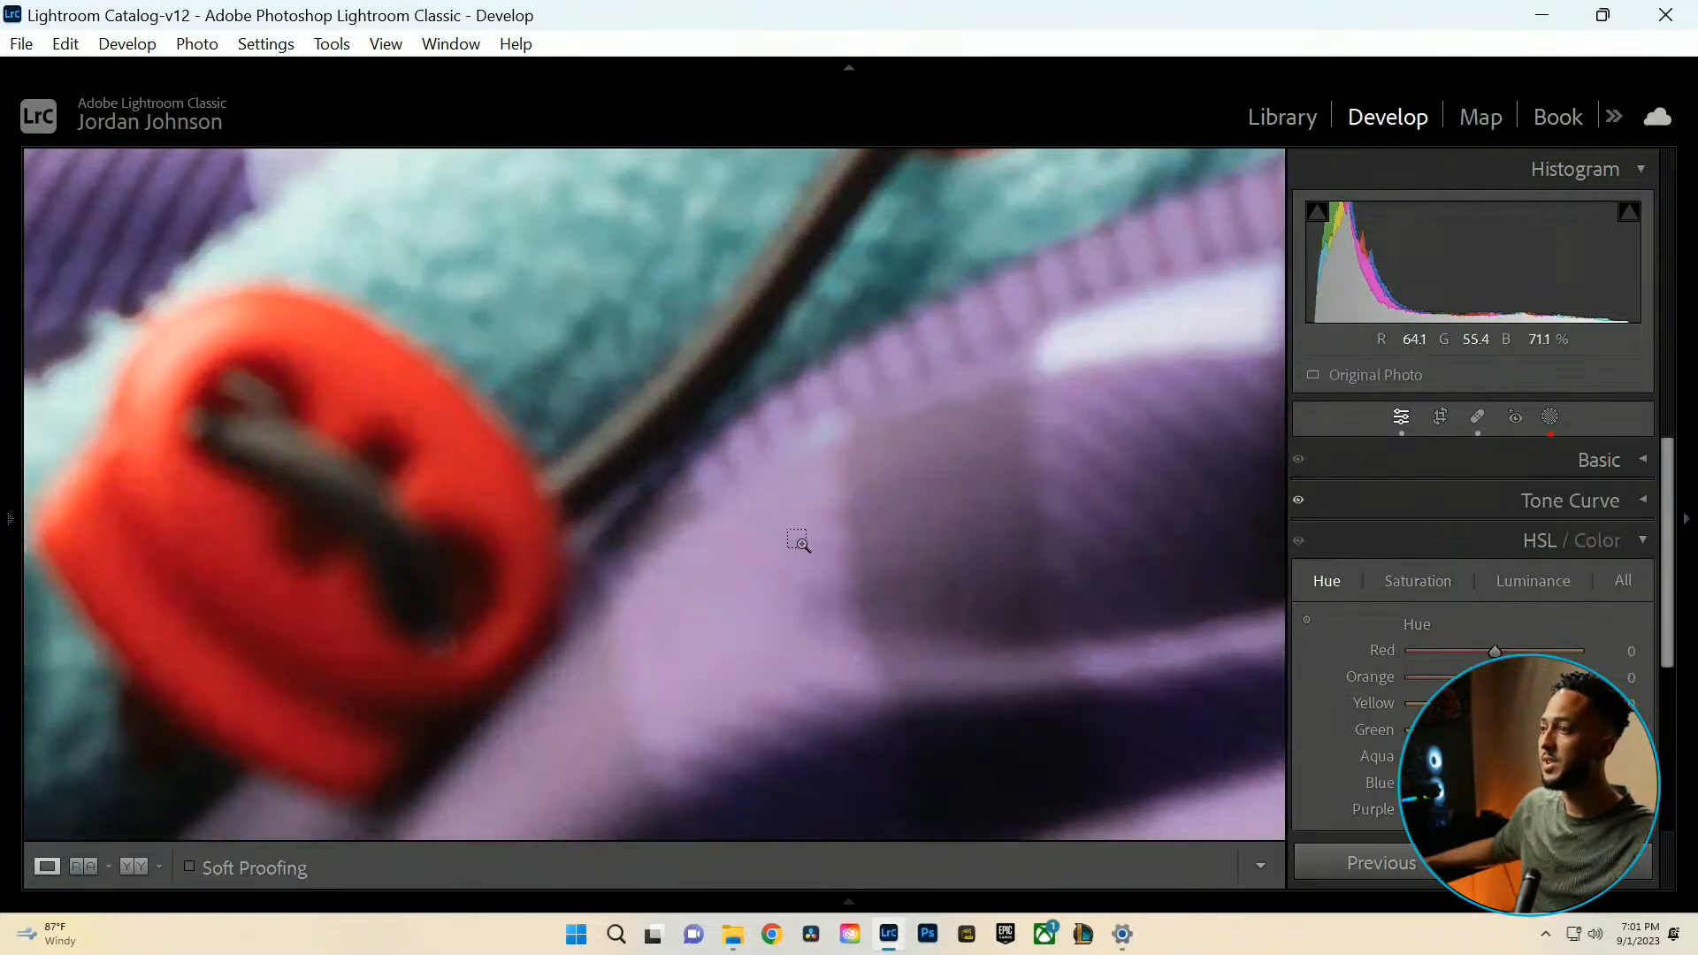
{"action": "left_click_drag", "start_coordinate": [549, 538], "coordinate": [729, 551]}
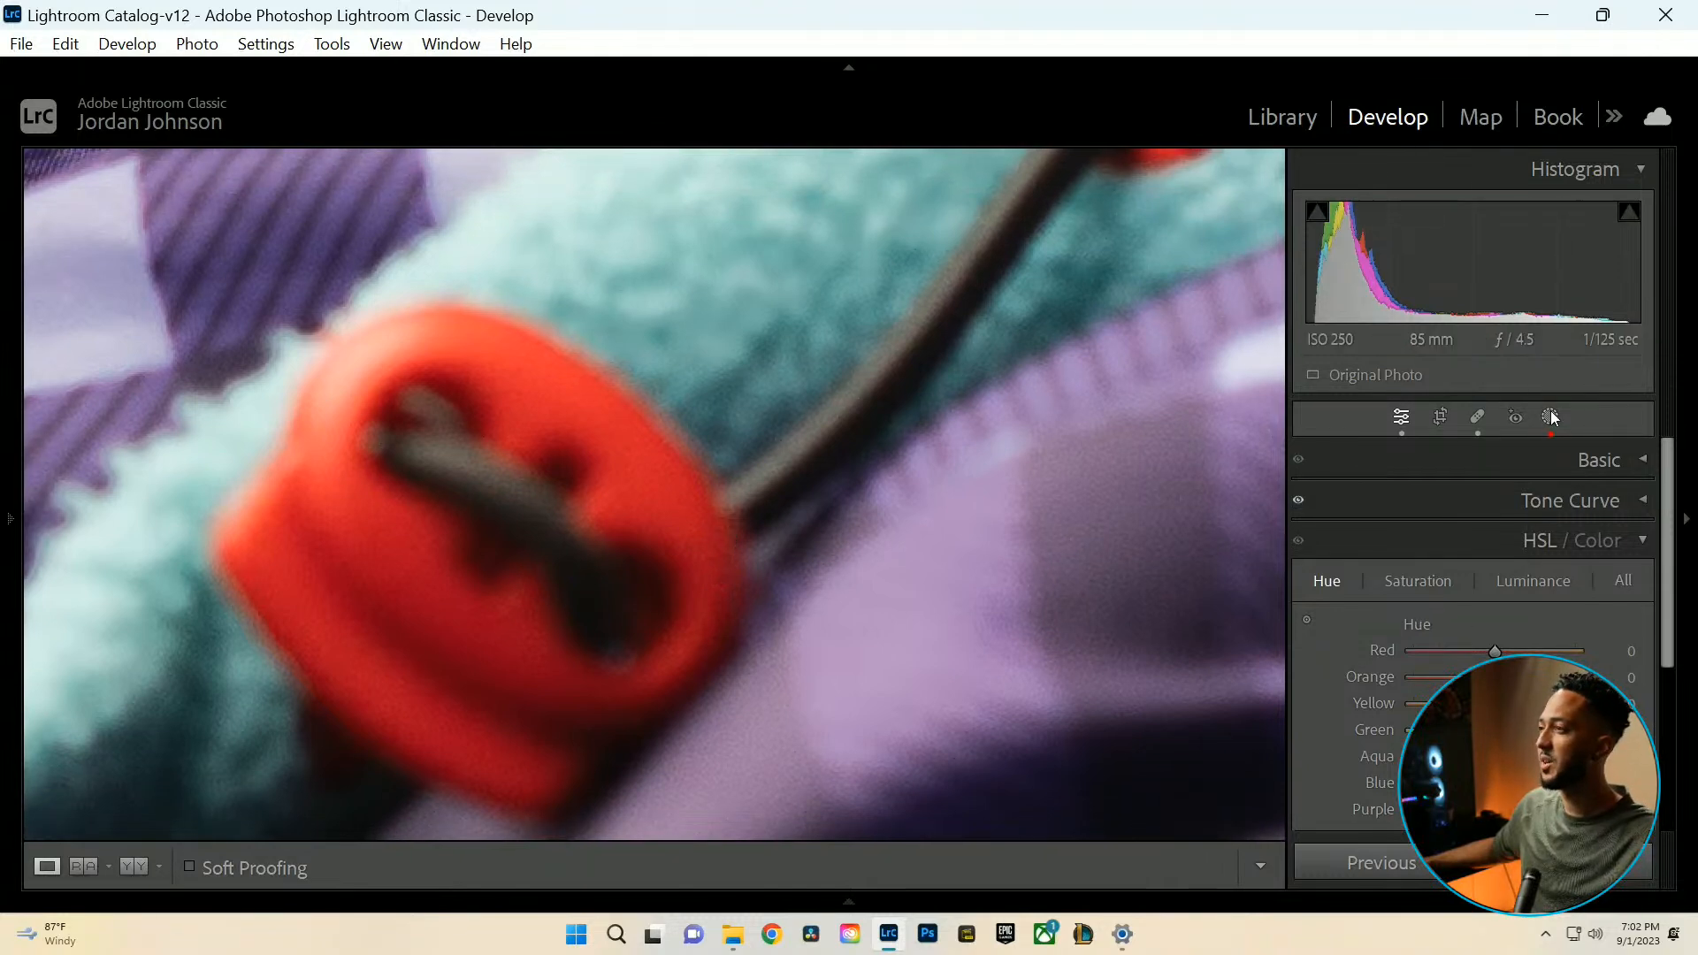
{"action": "key", "text": "ctrl+-"}
{"action": "key", "text": "ctrl+-"}
{"action": "left_click", "coordinate": [1550, 419]}
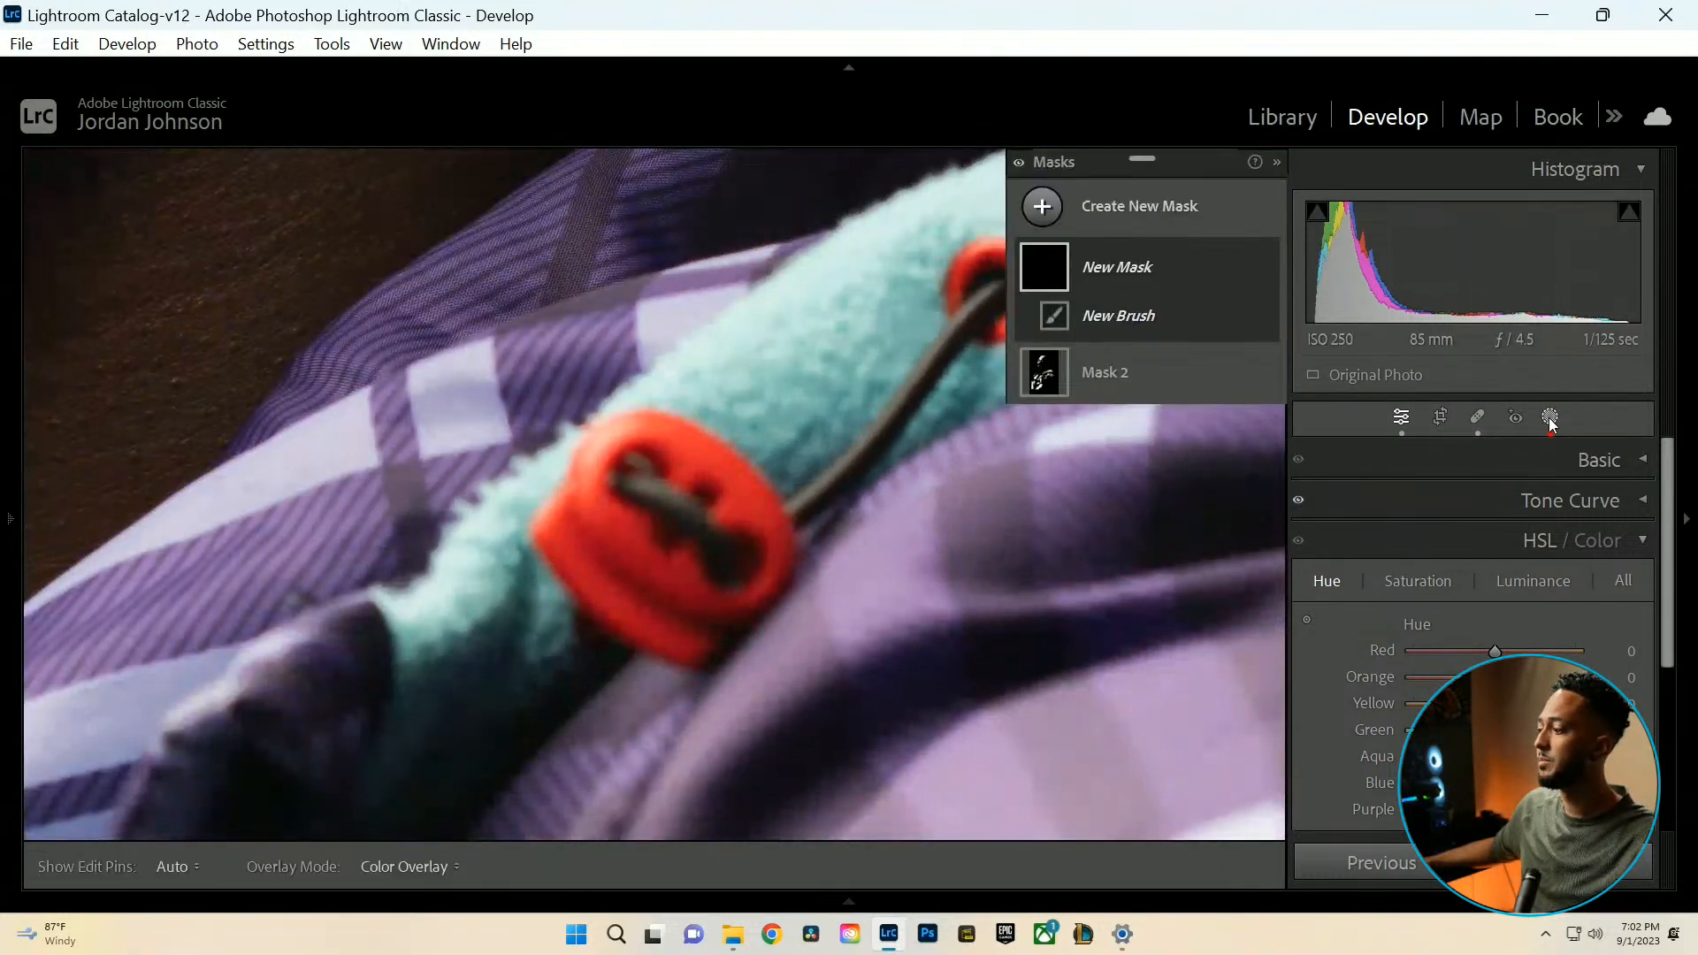
{"action": "left_click", "coordinate": [1139, 206]}
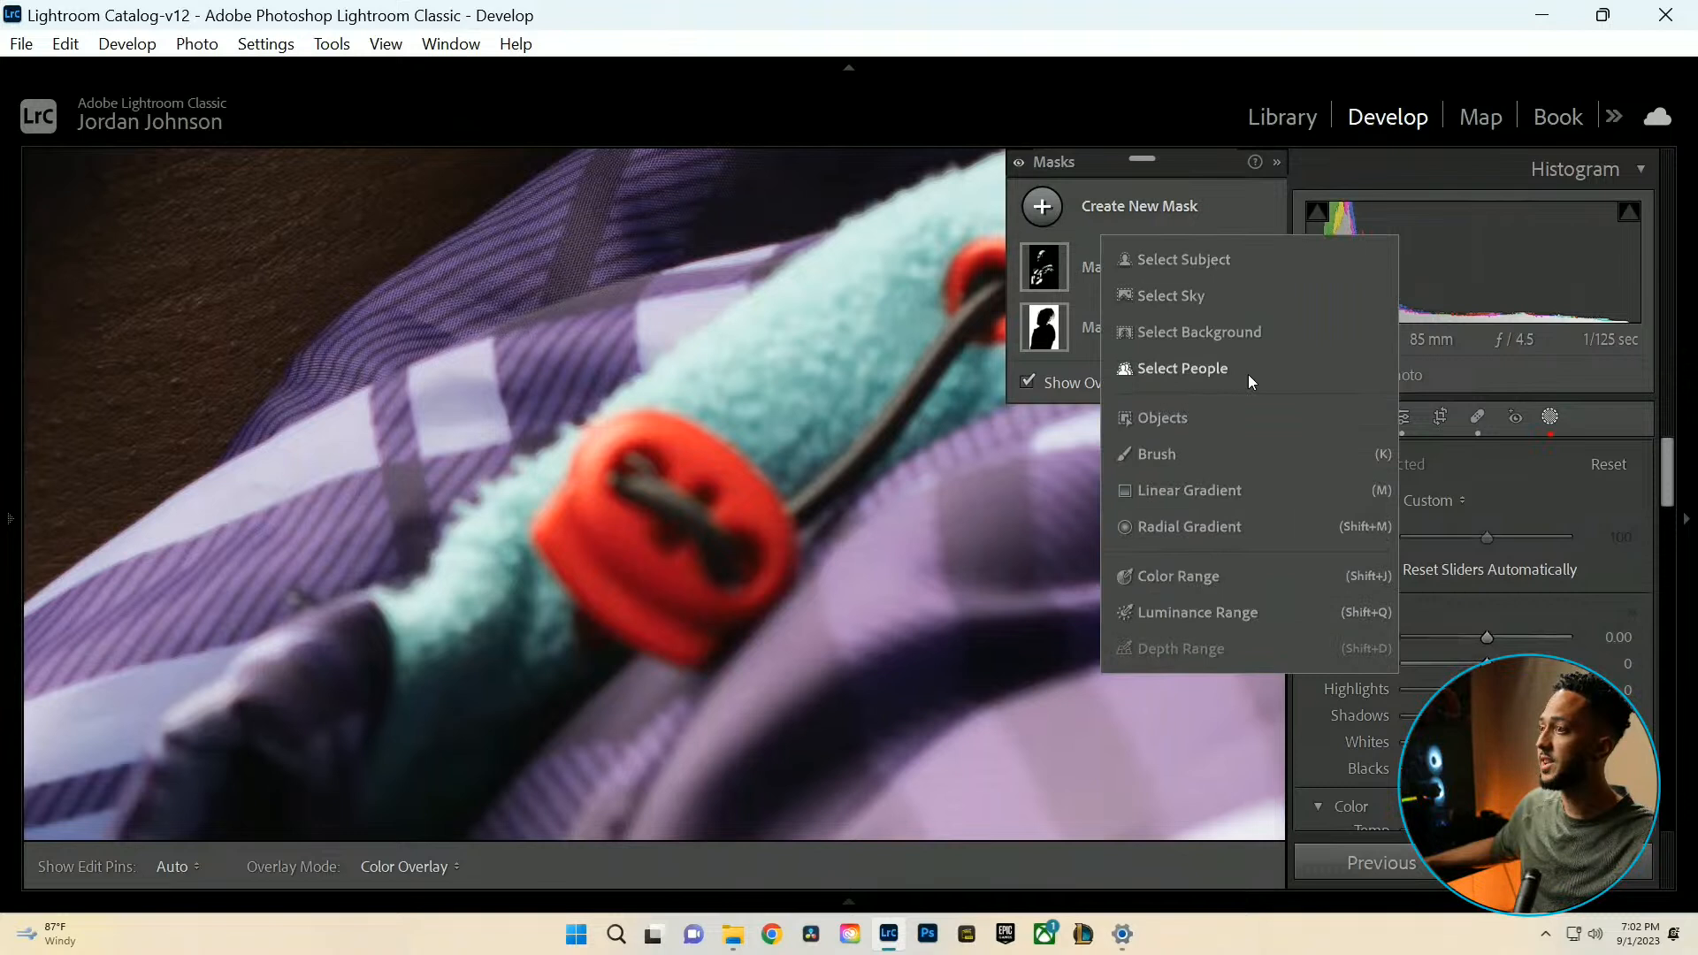
{"action": "left_click", "coordinate": [1156, 453]}
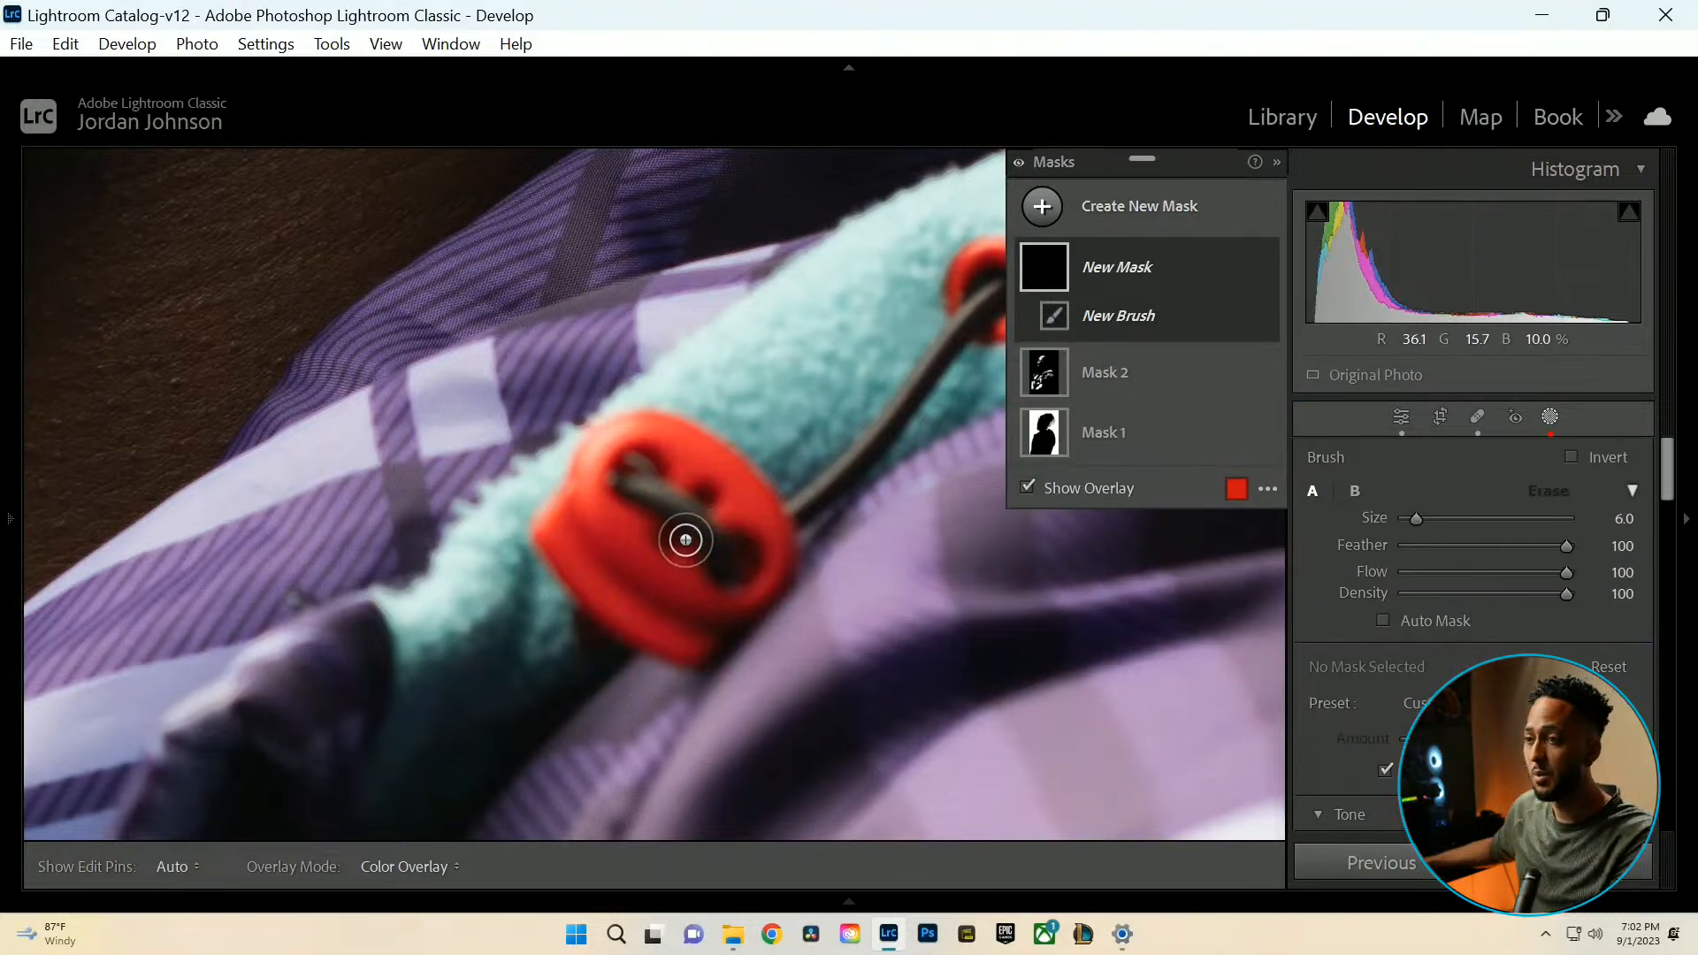
{"action": "key", "text": "]"}
{"action": "mouse_move", "coordinate": [625, 541]}
{"action": "left_mouse_down"}
{"action": "mouse_move", "coordinate": [677, 627]}
{"action": "mouse_move", "coordinate": [676, 609]}
{"action": "mouse_move", "coordinate": [744, 611]}
{"action": "mouse_move", "coordinate": [776, 528]}
{"action": "mouse_move", "coordinate": [730, 504]}
{"action": "mouse_move", "coordinate": [717, 467]}
{"action": "mouse_move", "coordinate": [684, 467]}
{"action": "mouse_move", "coordinate": [685, 443]}
{"action": "mouse_move", "coordinate": [649, 427]}
{"action": "mouse_move", "coordinate": [593, 446]}
{"action": "mouse_move", "coordinate": [590, 508]}
{"action": "mouse_move", "coordinate": [594, 473]}
{"action": "mouse_move", "coordinate": [557, 526]}
{"action": "mouse_move", "coordinate": [651, 574]}
{"action": "mouse_move", "coordinate": [627, 532]}
{"action": "mouse_move", "coordinate": [660, 600]}
{"action": "mouse_move", "coordinate": [675, 563]}
{"action": "mouse_move", "coordinate": [624, 578]}
{"action": "mouse_move", "coordinate": [667, 614]}
{"action": "mouse_move", "coordinate": [733, 622]}
{"action": "mouse_move", "coordinate": [765, 561]}
{"action": "mouse_move", "coordinate": [756, 516]}
{"action": "mouse_move", "coordinate": [636, 424]}
{"action": "mouse_move", "coordinate": [585, 455]}
{"action": "mouse_move", "coordinate": [591, 493]}
{"action": "mouse_move", "coordinate": [619, 460]}
{"action": "left_mouse_up"}
Reduce the brush size to 3.0 and paint the red eyelet above the toggle into the same mask.
{"action": "key", "text": "["}
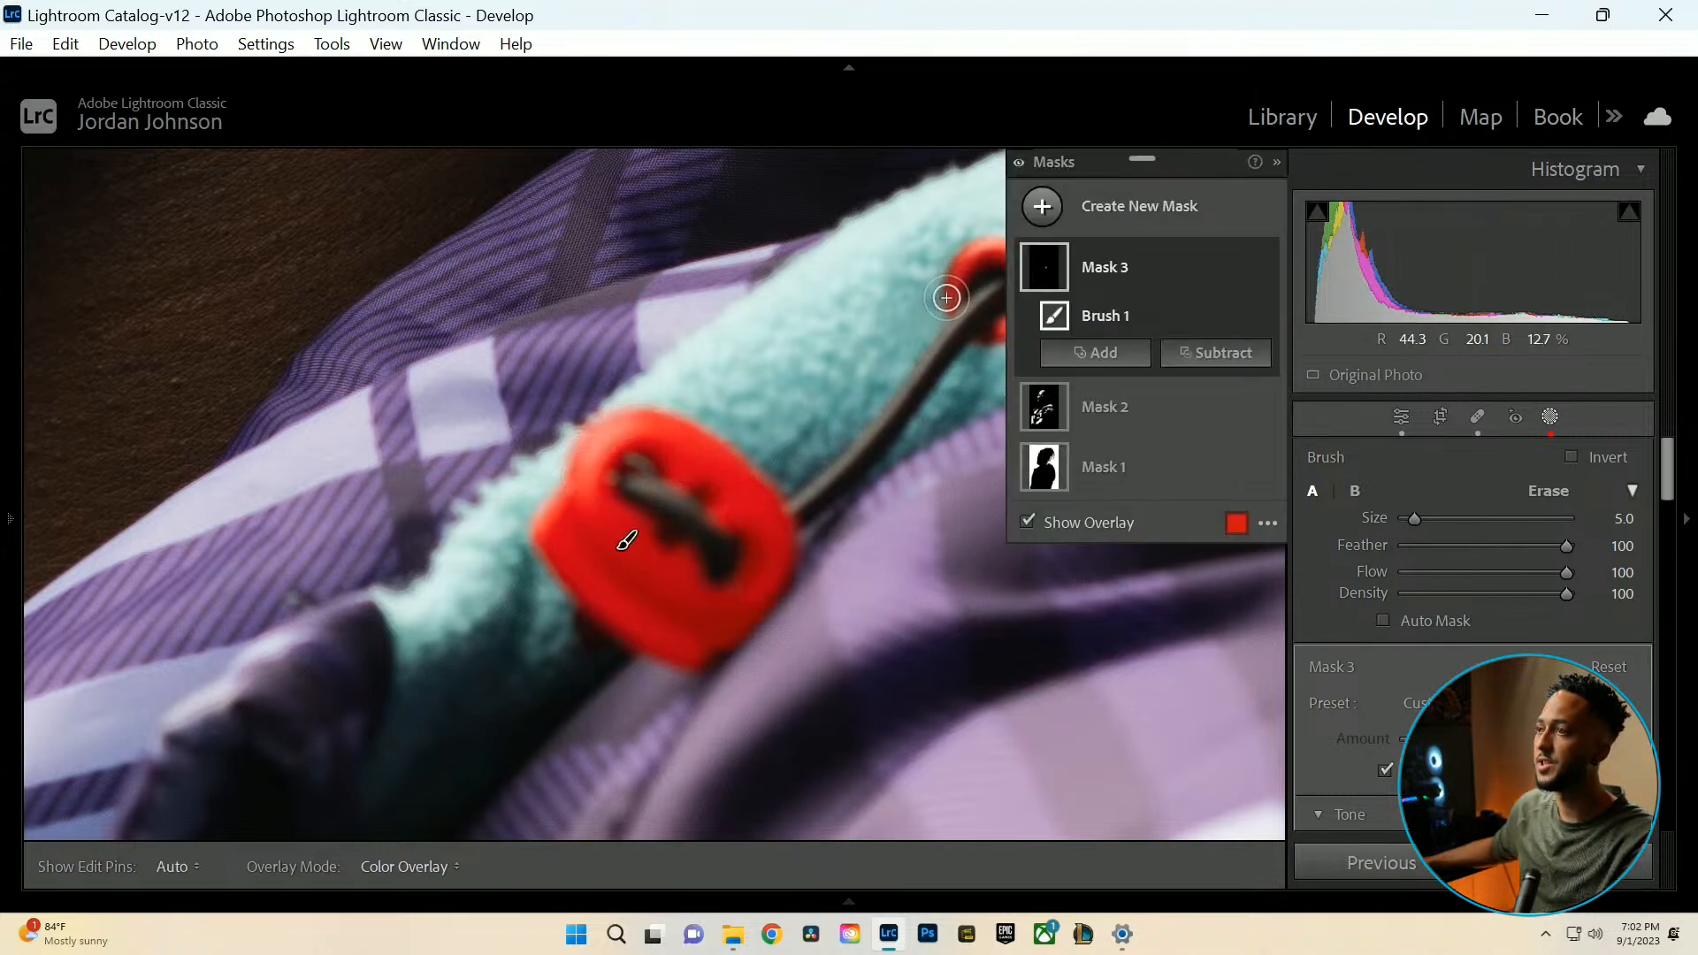
{"action": "scroll", "coordinate": [953, 296], "scroll_direction": "down", "scroll_amount": 2}
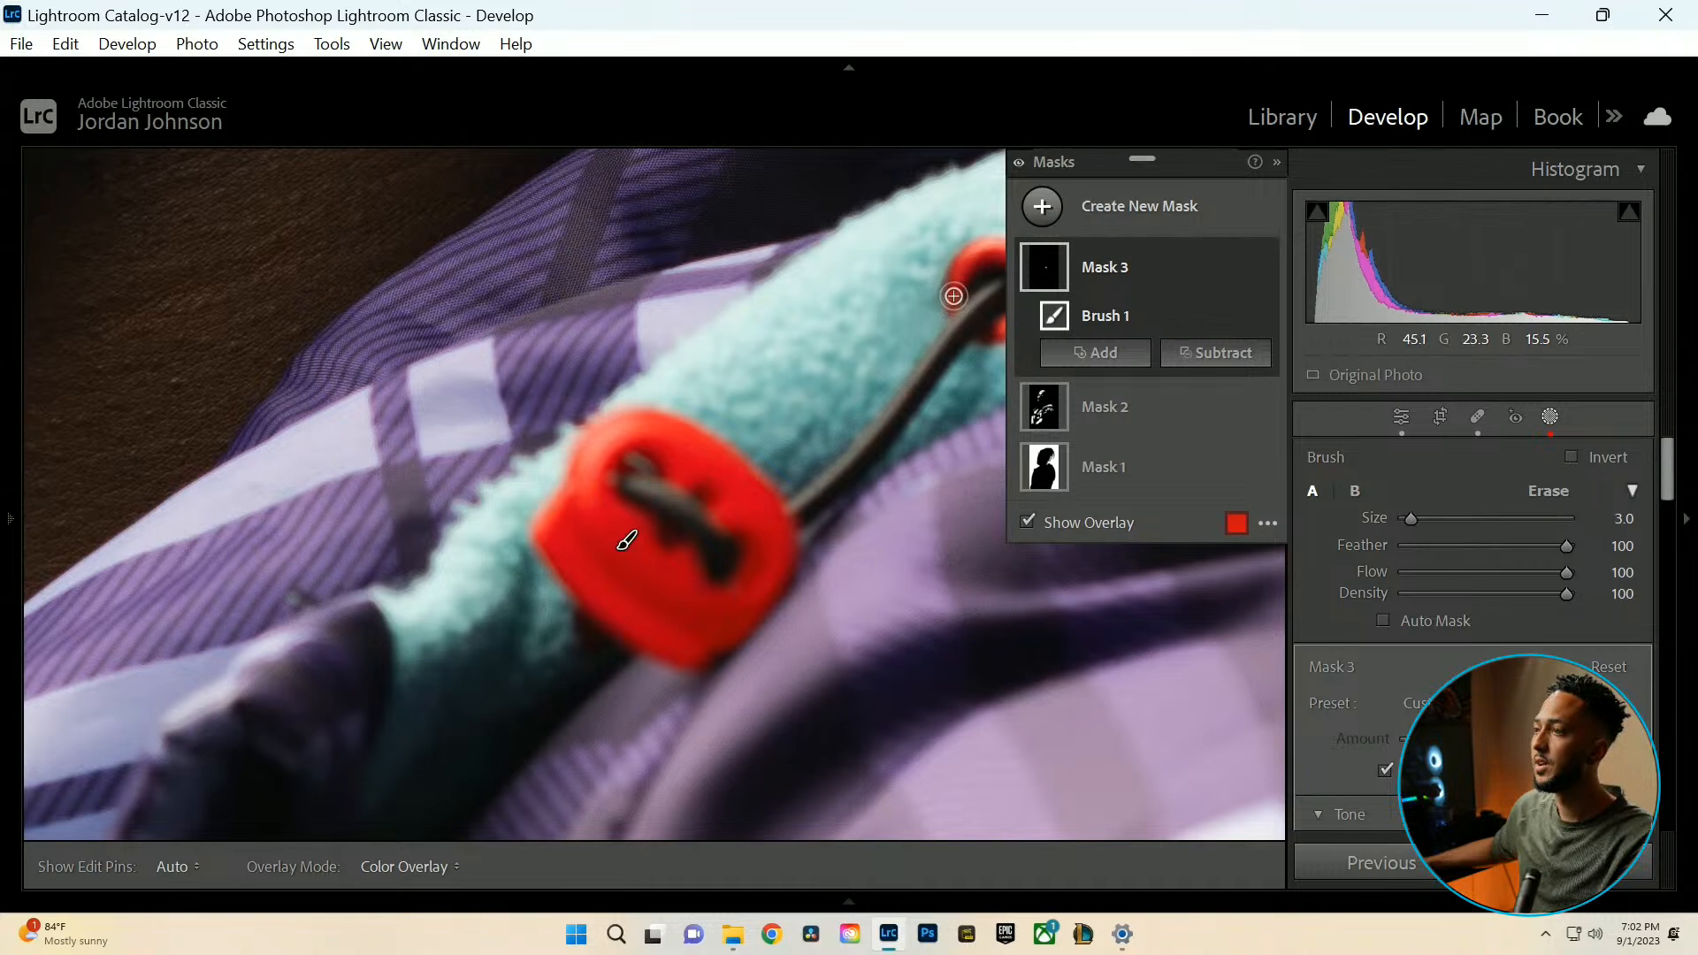
{"action": "mouse_move", "coordinate": [954, 296]}
{"action": "left_mouse_down"}
{"action": "mouse_move", "coordinate": [964, 265]}
{"action": "mouse_move", "coordinate": [999, 251]}
{"action": "mouse_move", "coordinate": [1038, 277]}
{"action": "mouse_move", "coordinate": [1016, 324]}
{"action": "mouse_move", "coordinate": [979, 334]}
{"action": "left_mouse_up"}
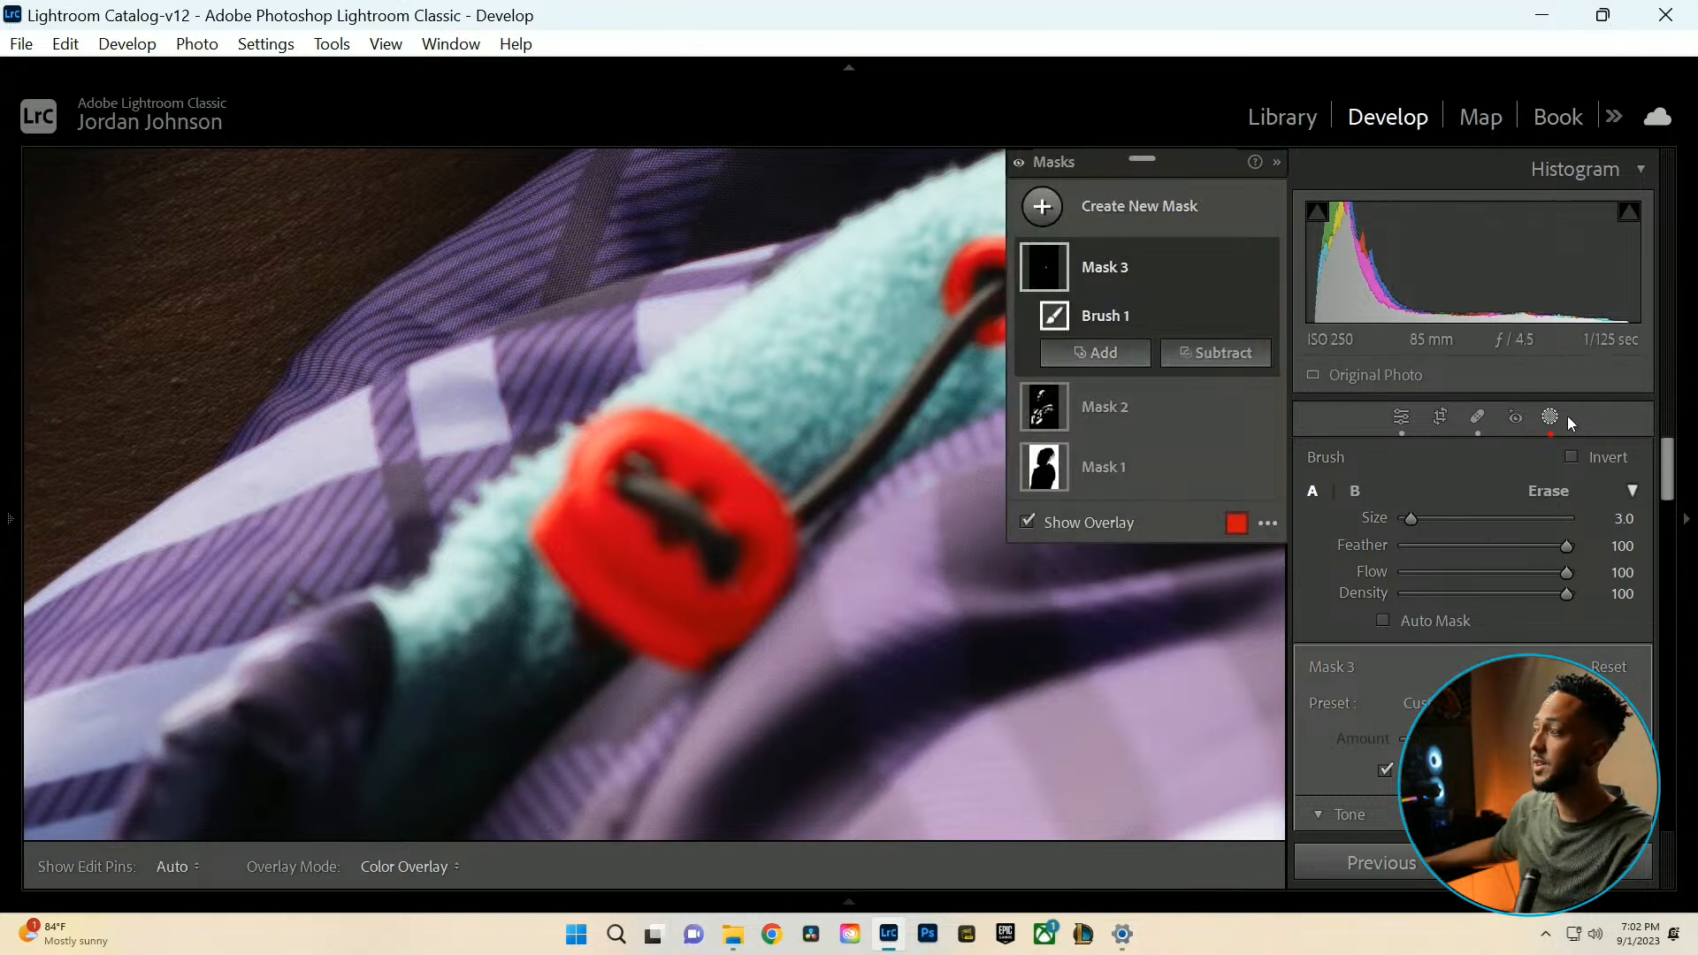
Set the toggle mask's Hue to -50.5 to turn the red parts magenta, and leave masking.
{"action": "scroll", "coordinate": [1561, 682], "scroll_direction": "down", "scroll_amount": 5}
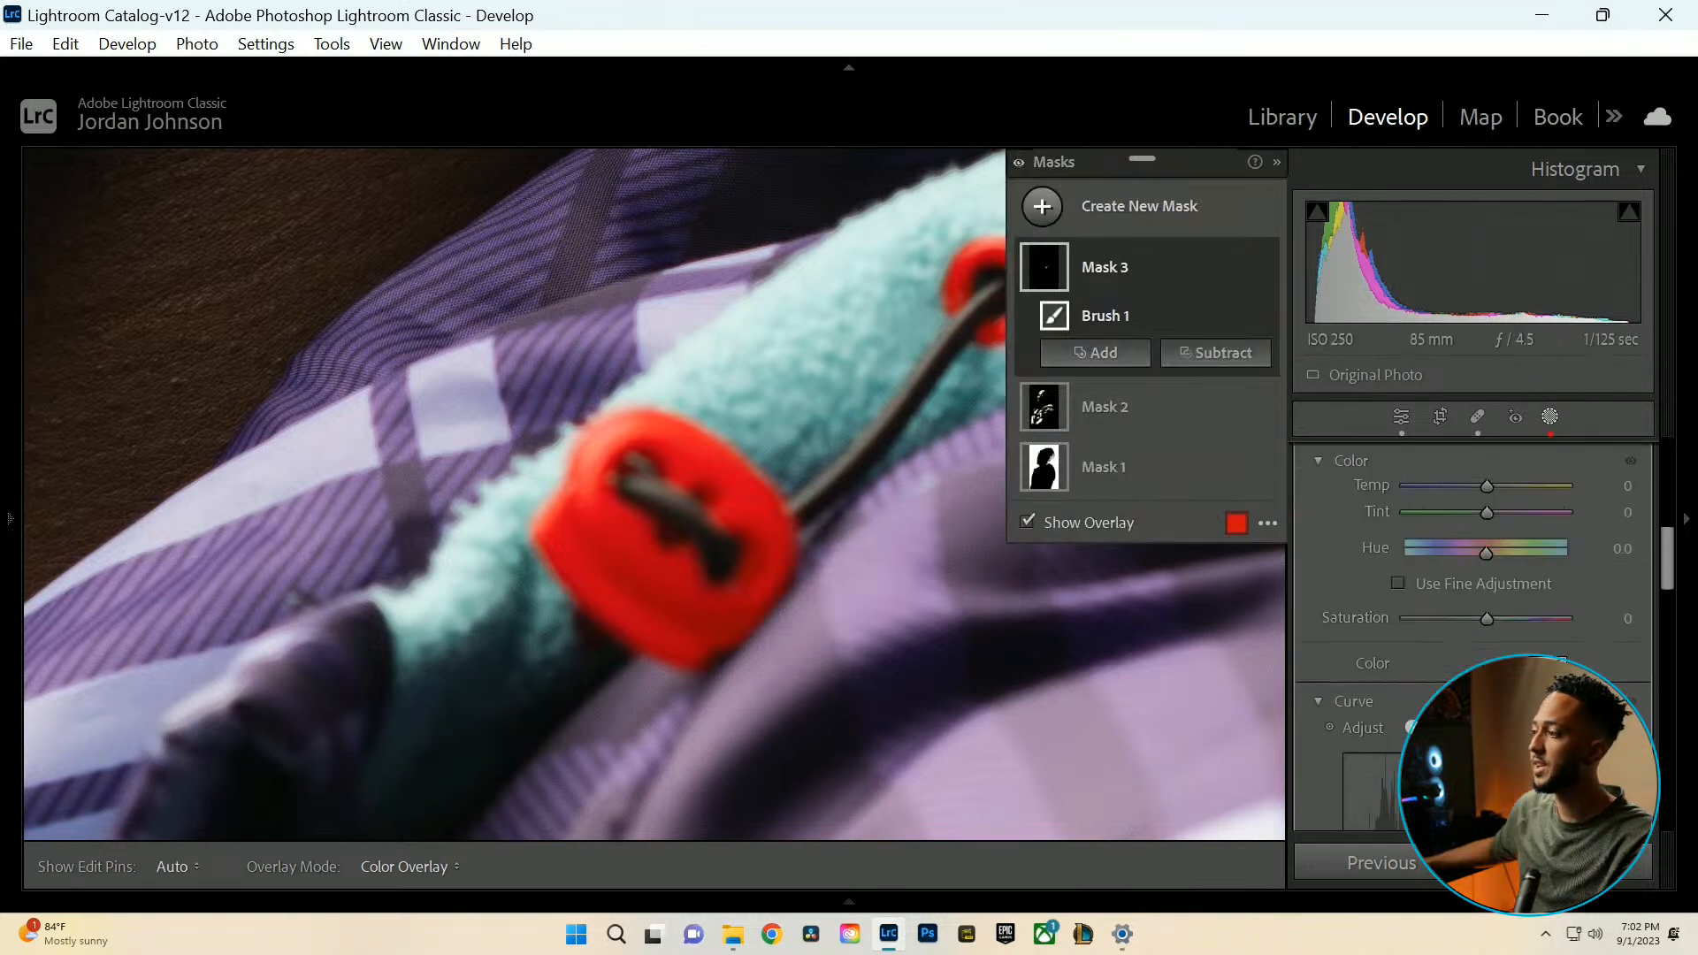
{"action": "left_click_drag", "start_coordinate": [1486, 551], "coordinate": [1466, 555]}
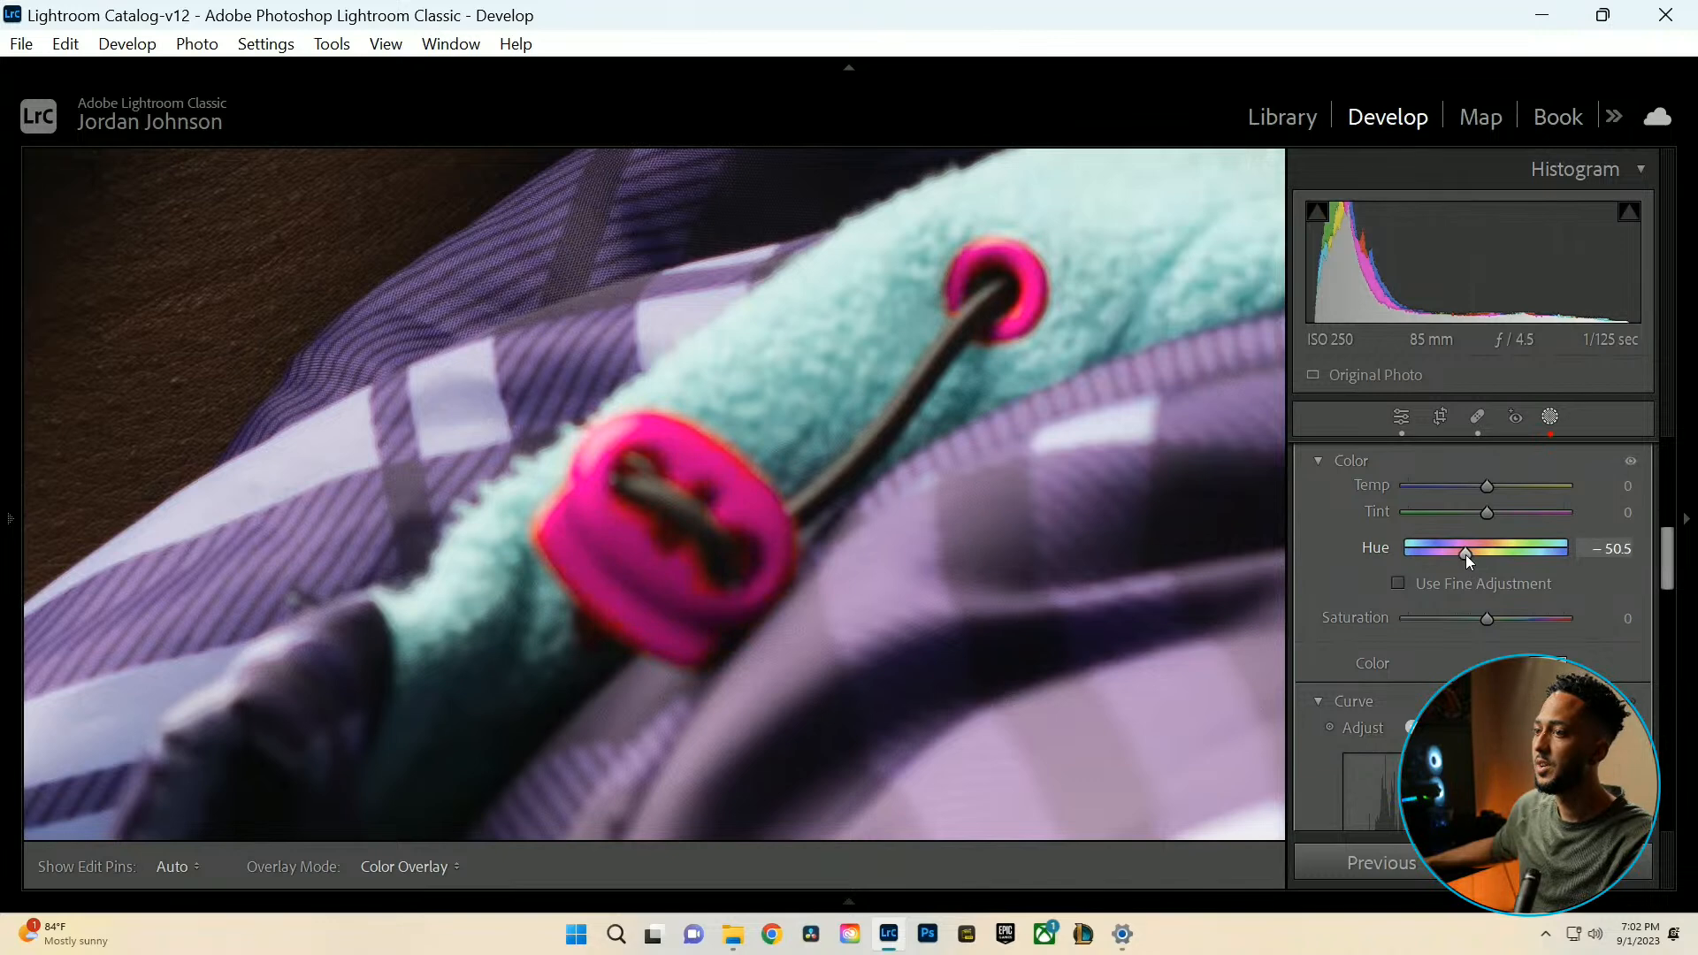
{"action": "left_click", "coordinate": [1550, 416]}
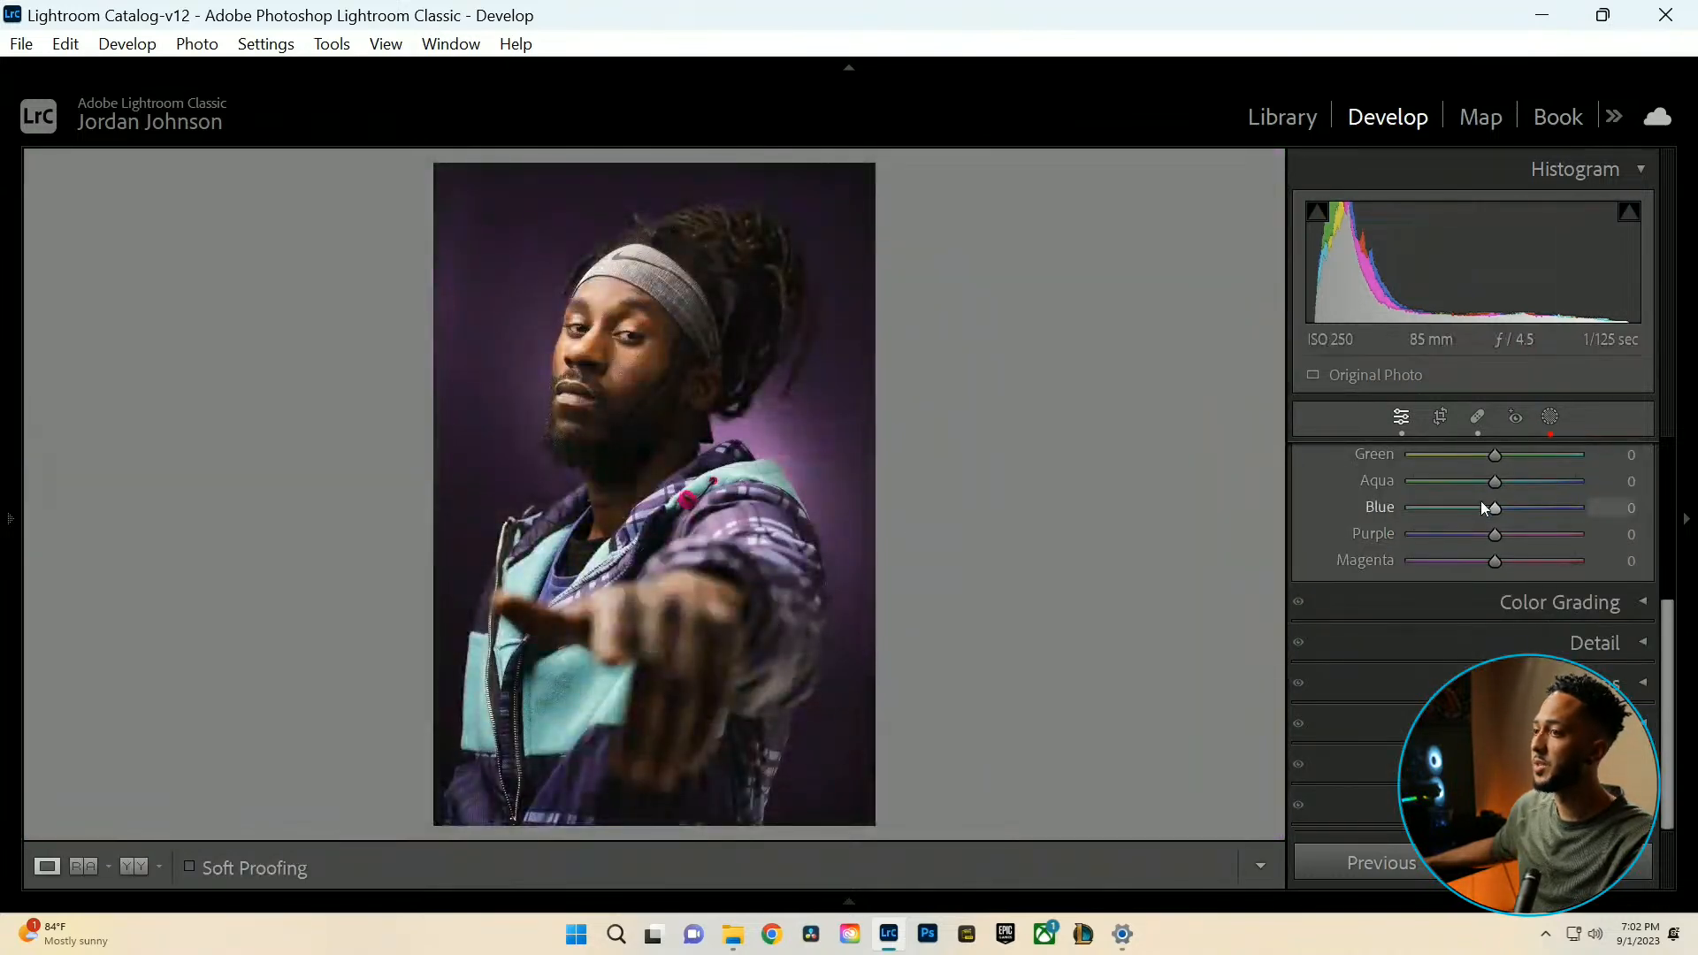
Set the toggle mask's Hue to -117.0 to turn the toggle and eyelet purple, and leave masking.
{"action": "left_click", "coordinate": [1550, 416]}
{"action": "left_click", "coordinate": [1095, 268]}
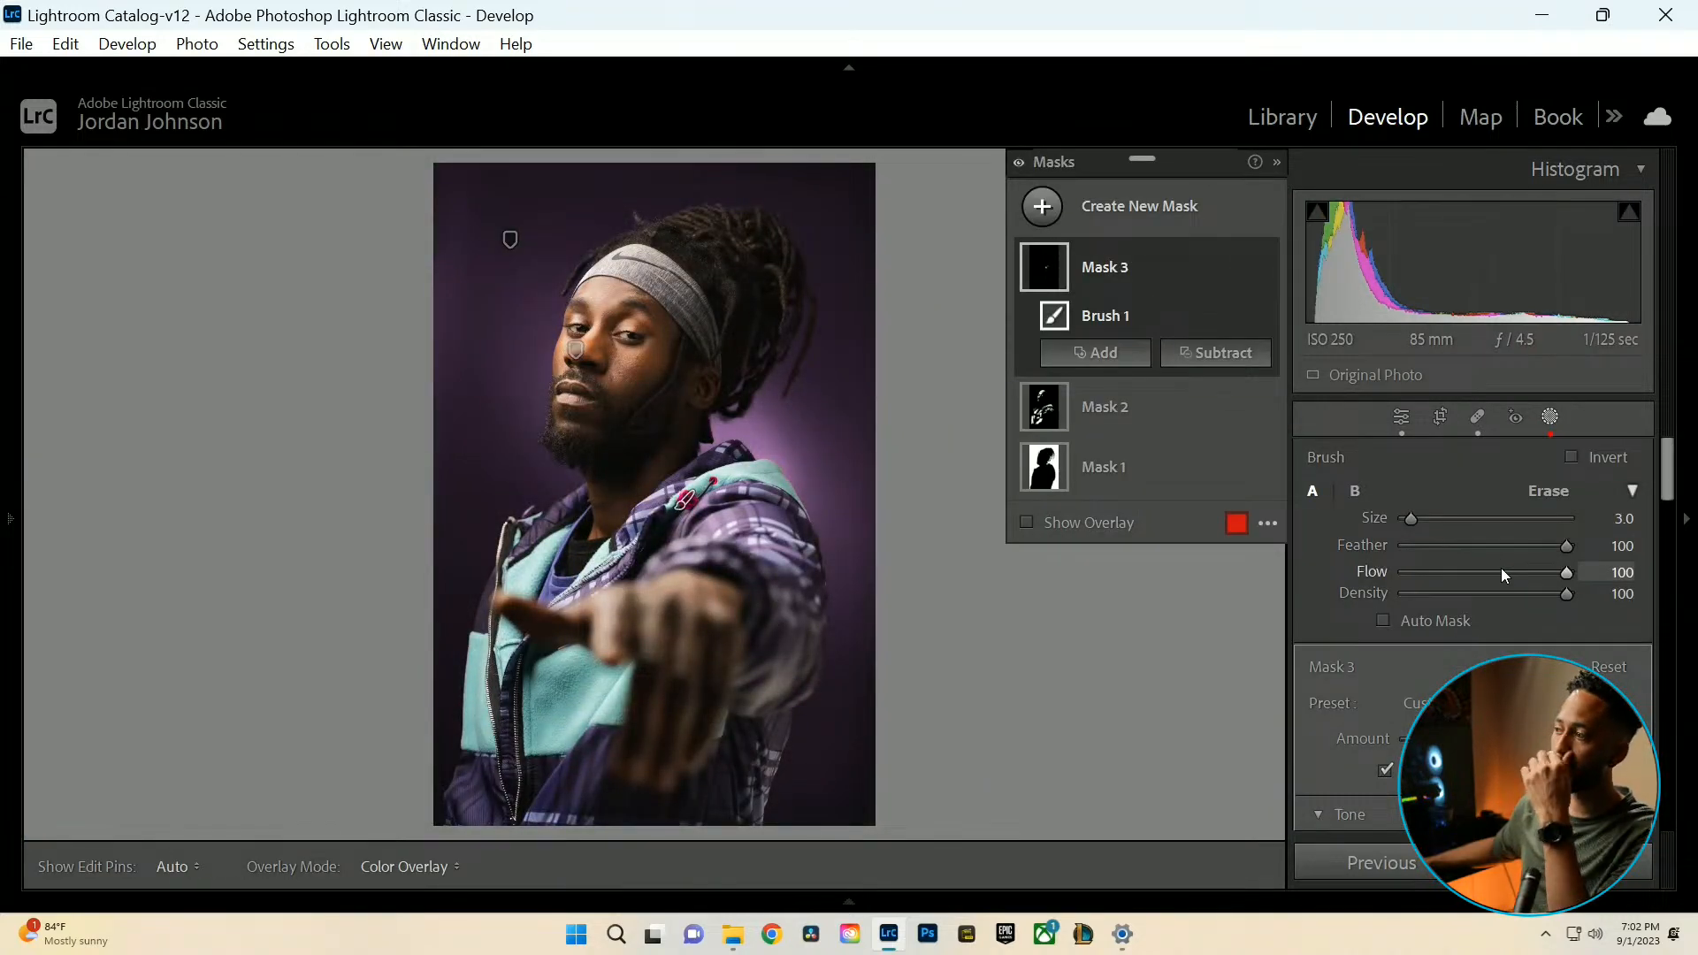
{"action": "left_click", "coordinate": [1094, 268]}
{"action": "scroll", "coordinate": [1472, 627], "scroll_direction": "down", "scroll_amount": 3}
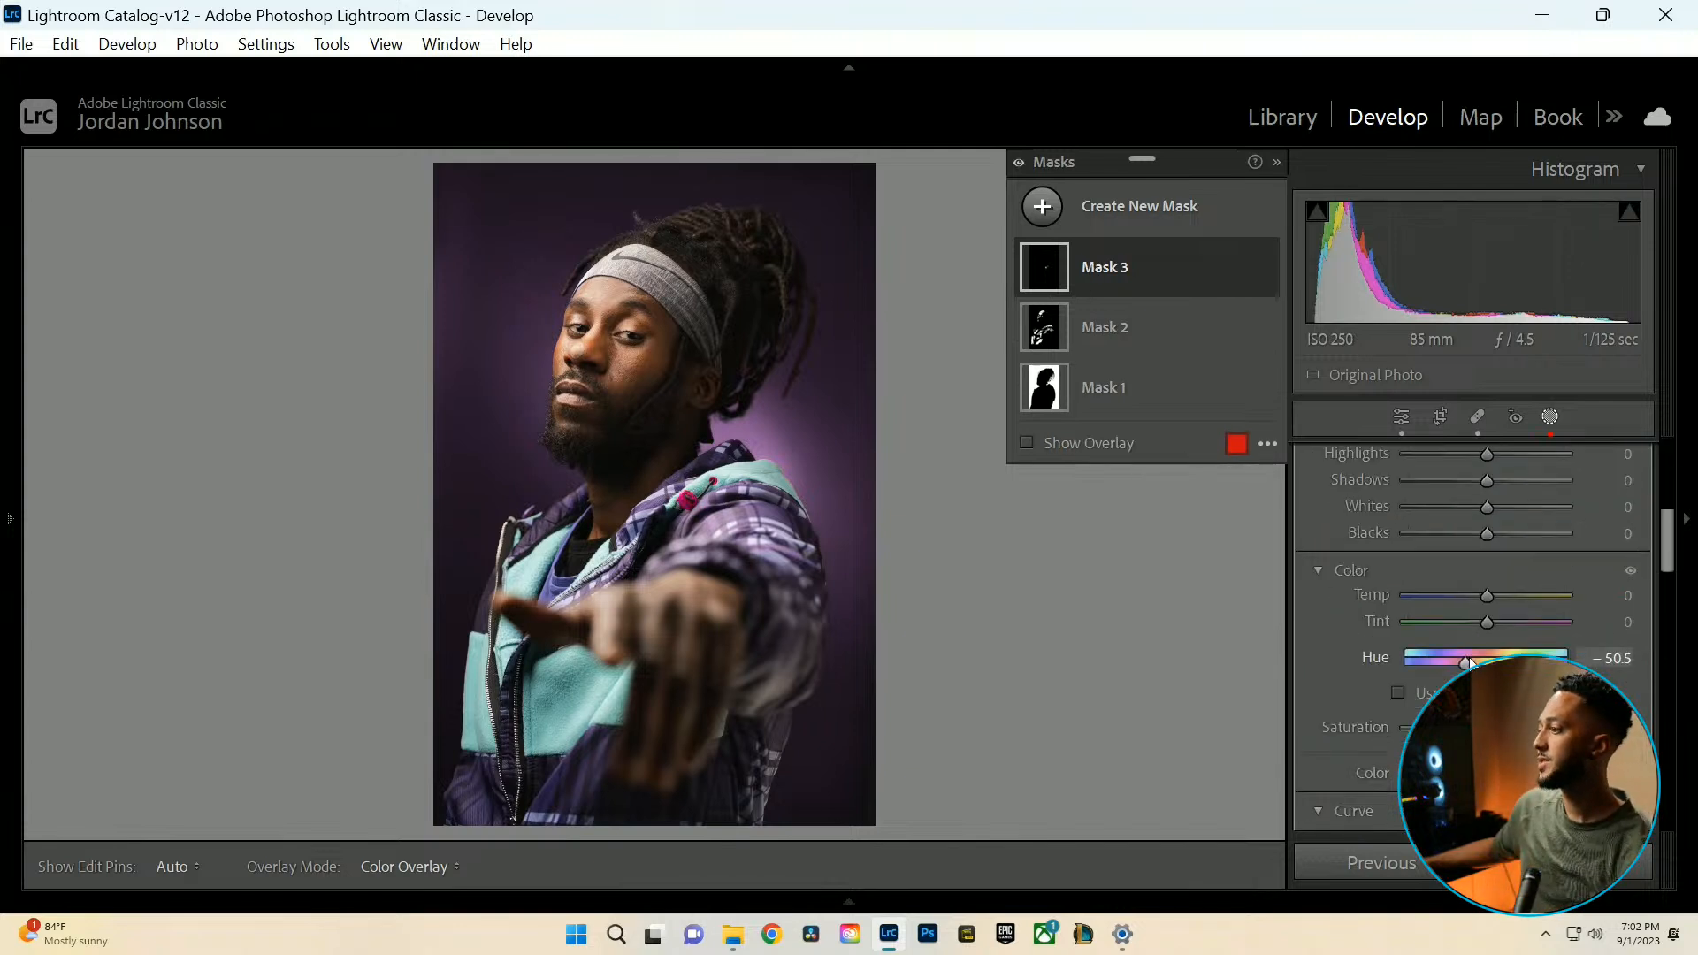
{"action": "left_click_drag", "start_coordinate": [1469, 665], "coordinate": [1550, 665]}
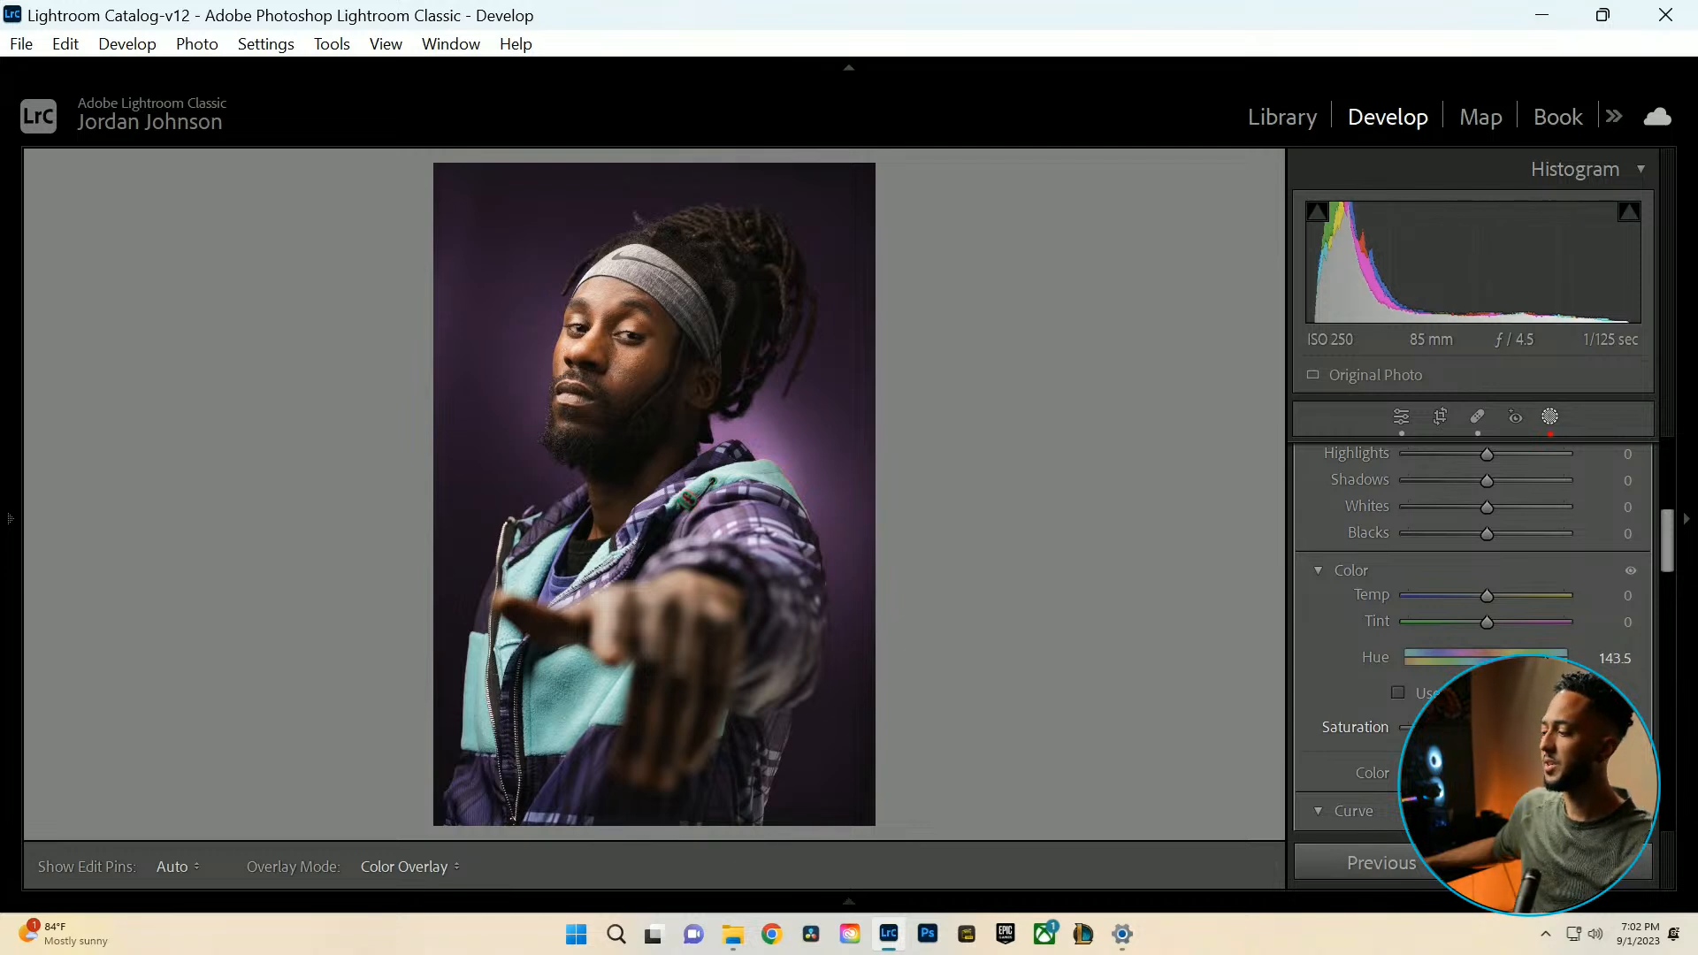
{"action": "left_click_drag", "start_coordinate": [1551, 664], "coordinate": [1439, 674]}
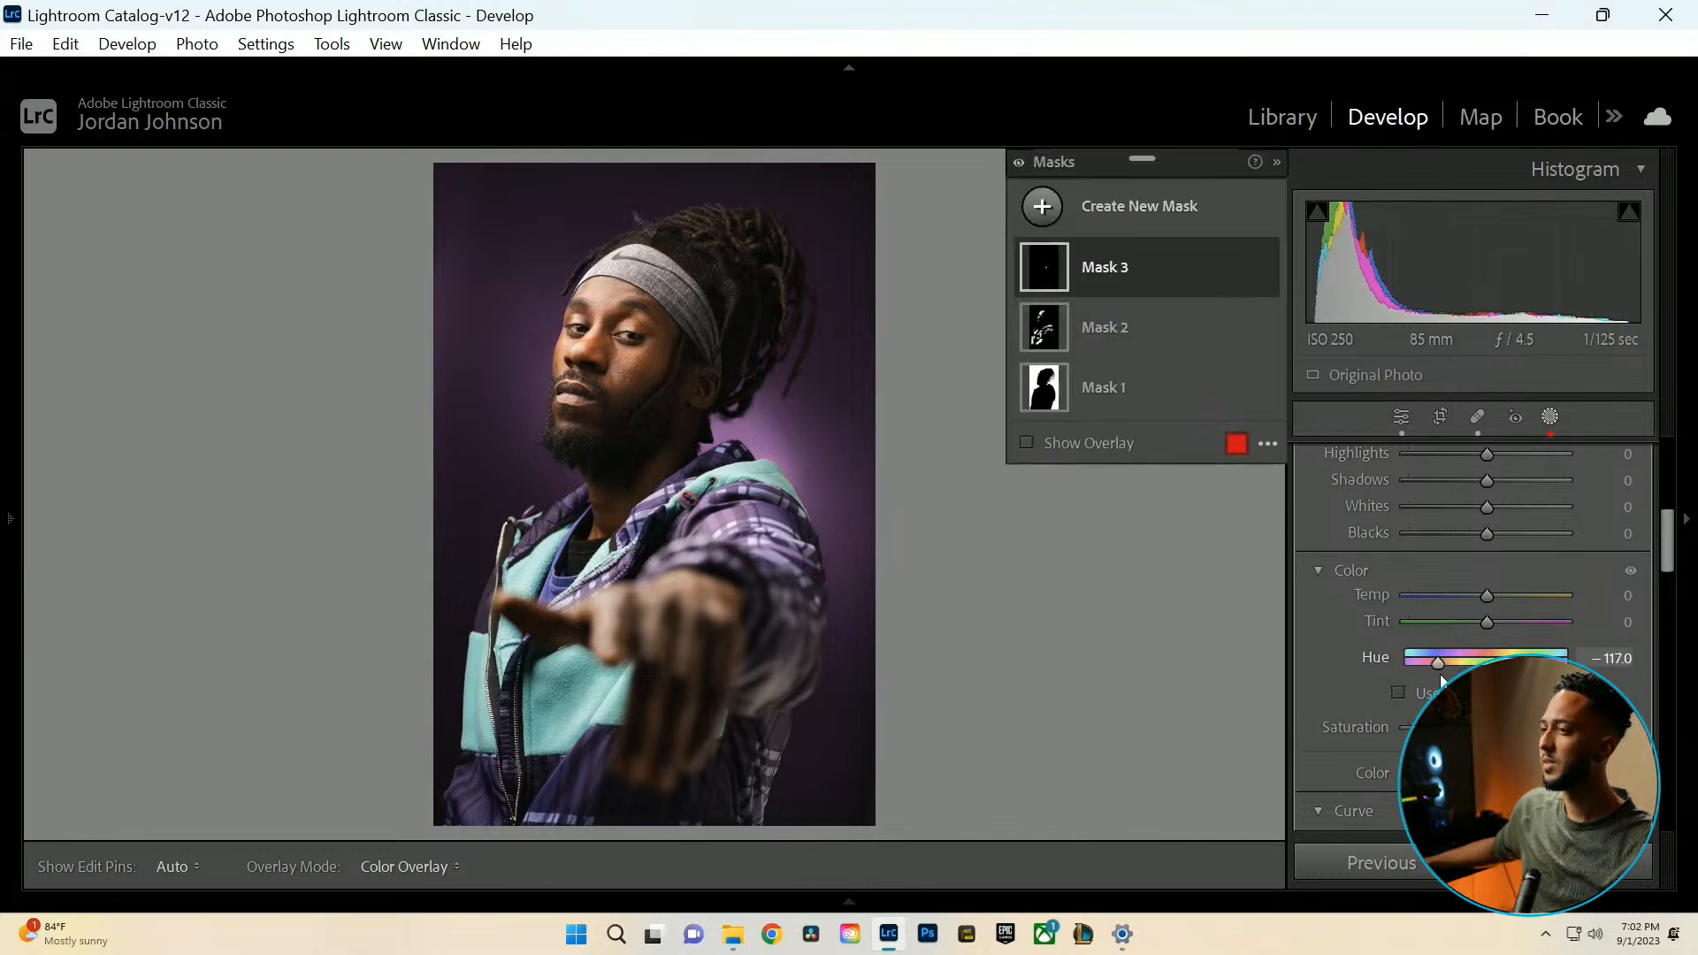
{"action": "left_click", "coordinate": [1549, 419]}
Paint the leftover red fringes around the cord toggle's outer edge into the toggle mask with the size 3.0 brush.
{"action": "left_click", "coordinate": [694, 501]}
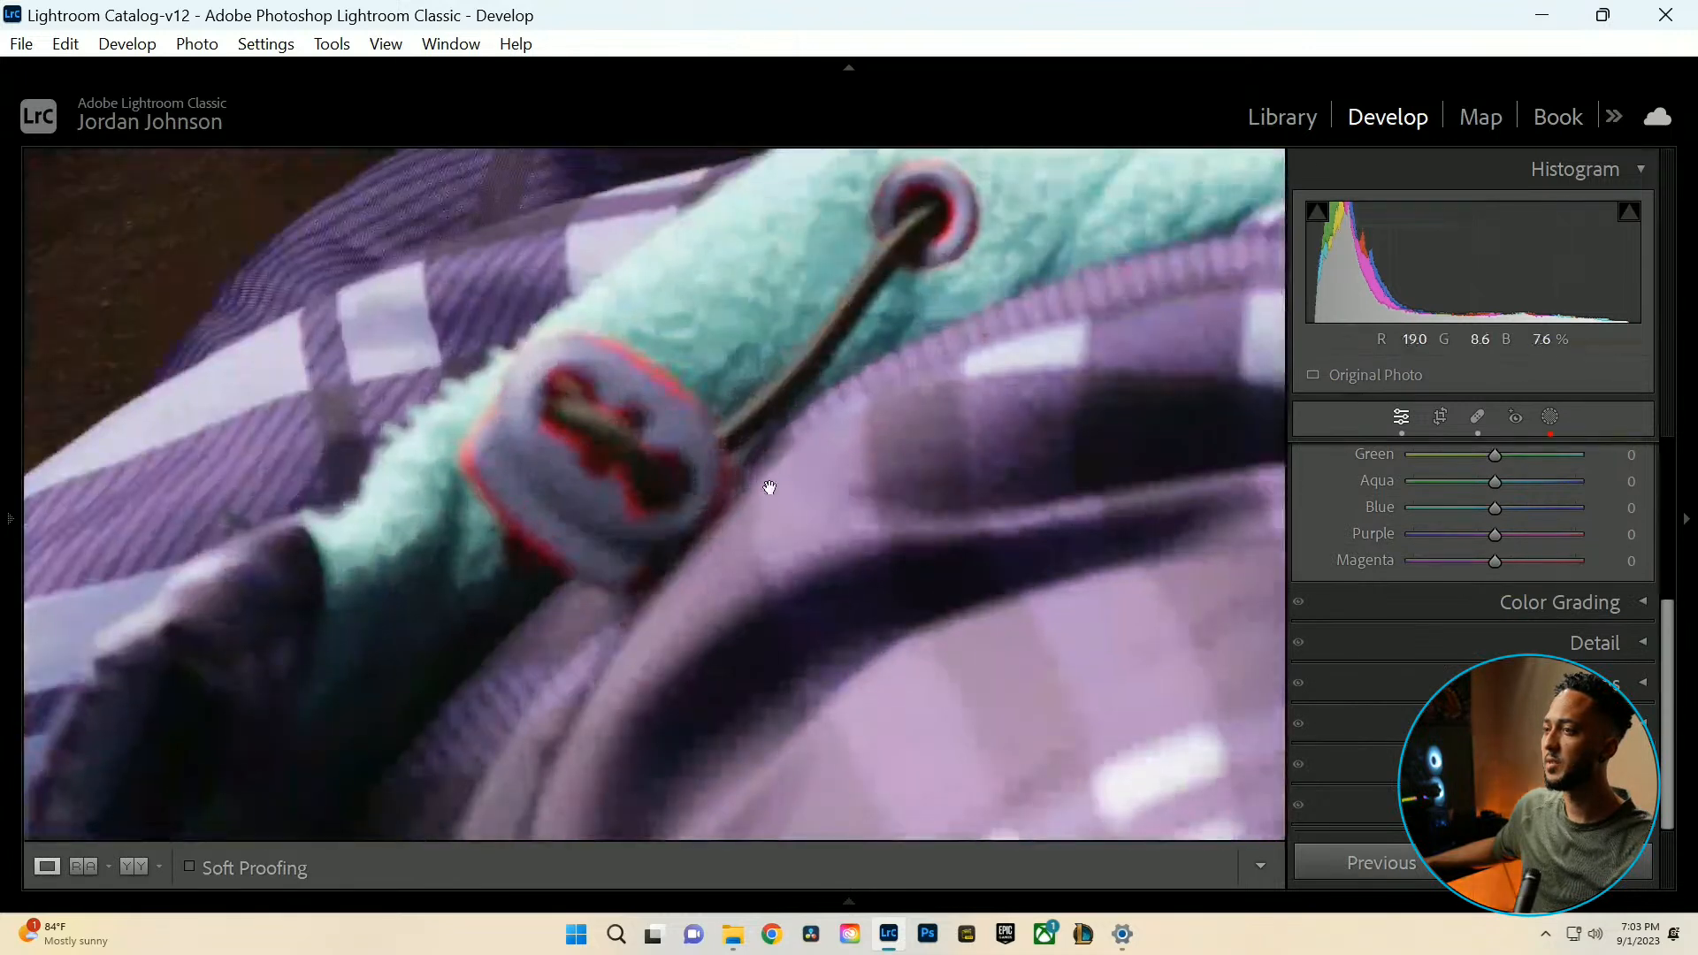
{"action": "left_click", "coordinate": [1550, 418]}
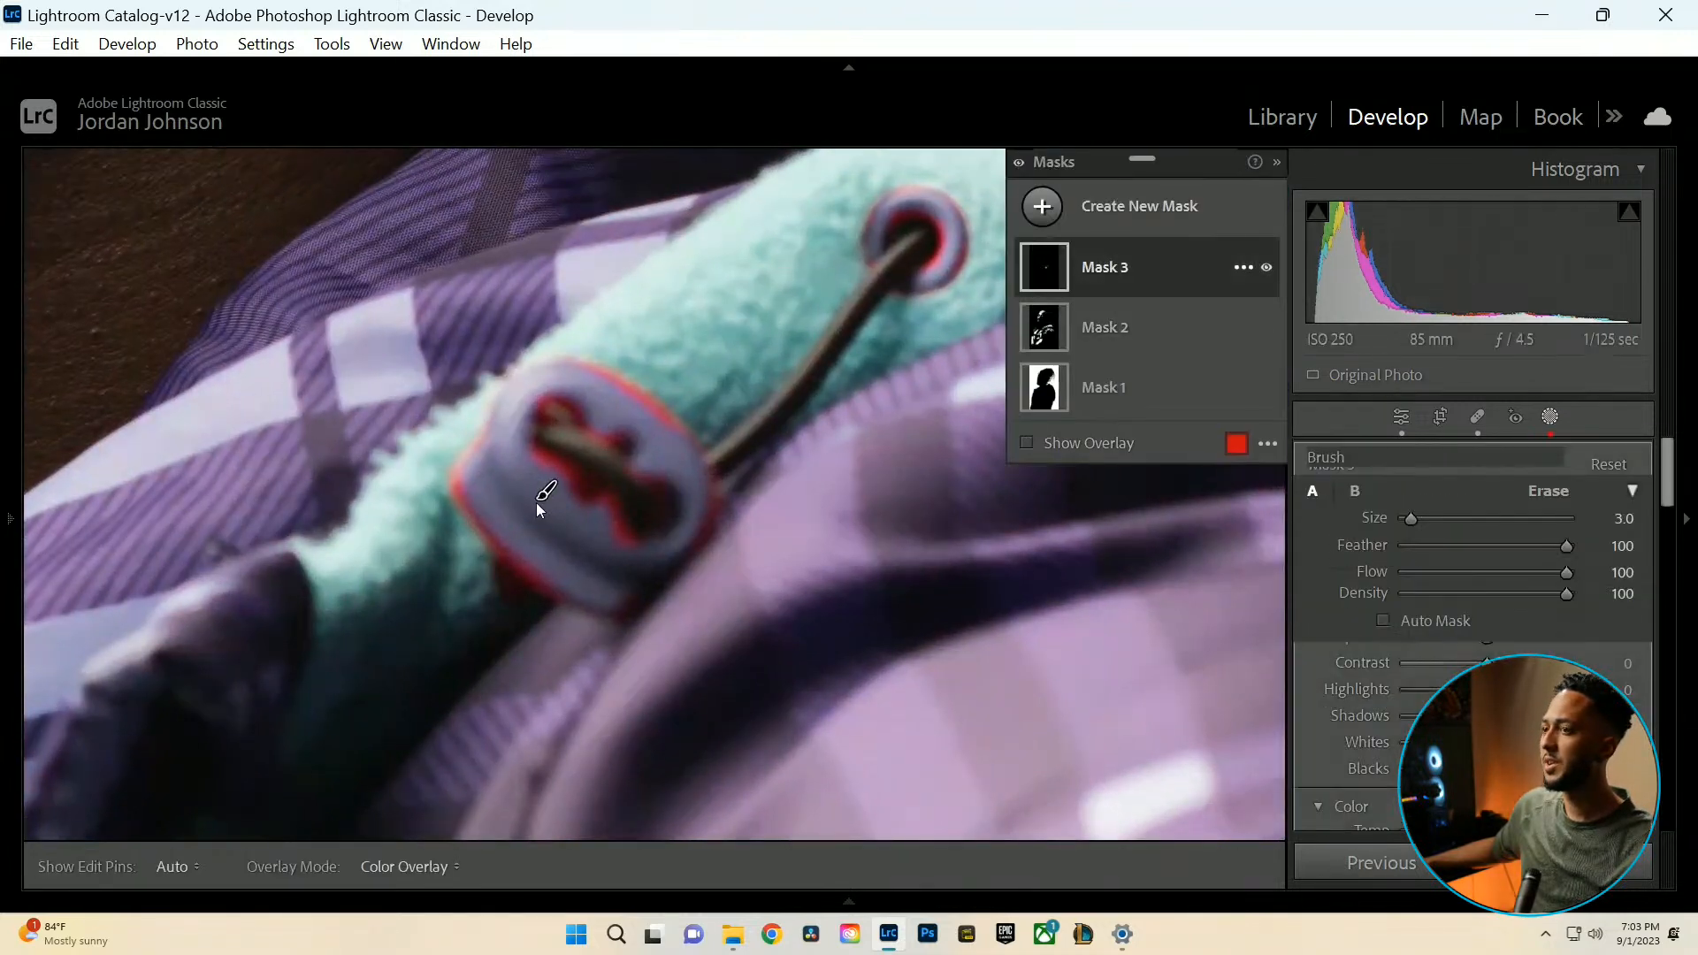
{"action": "key", "text": "h"}
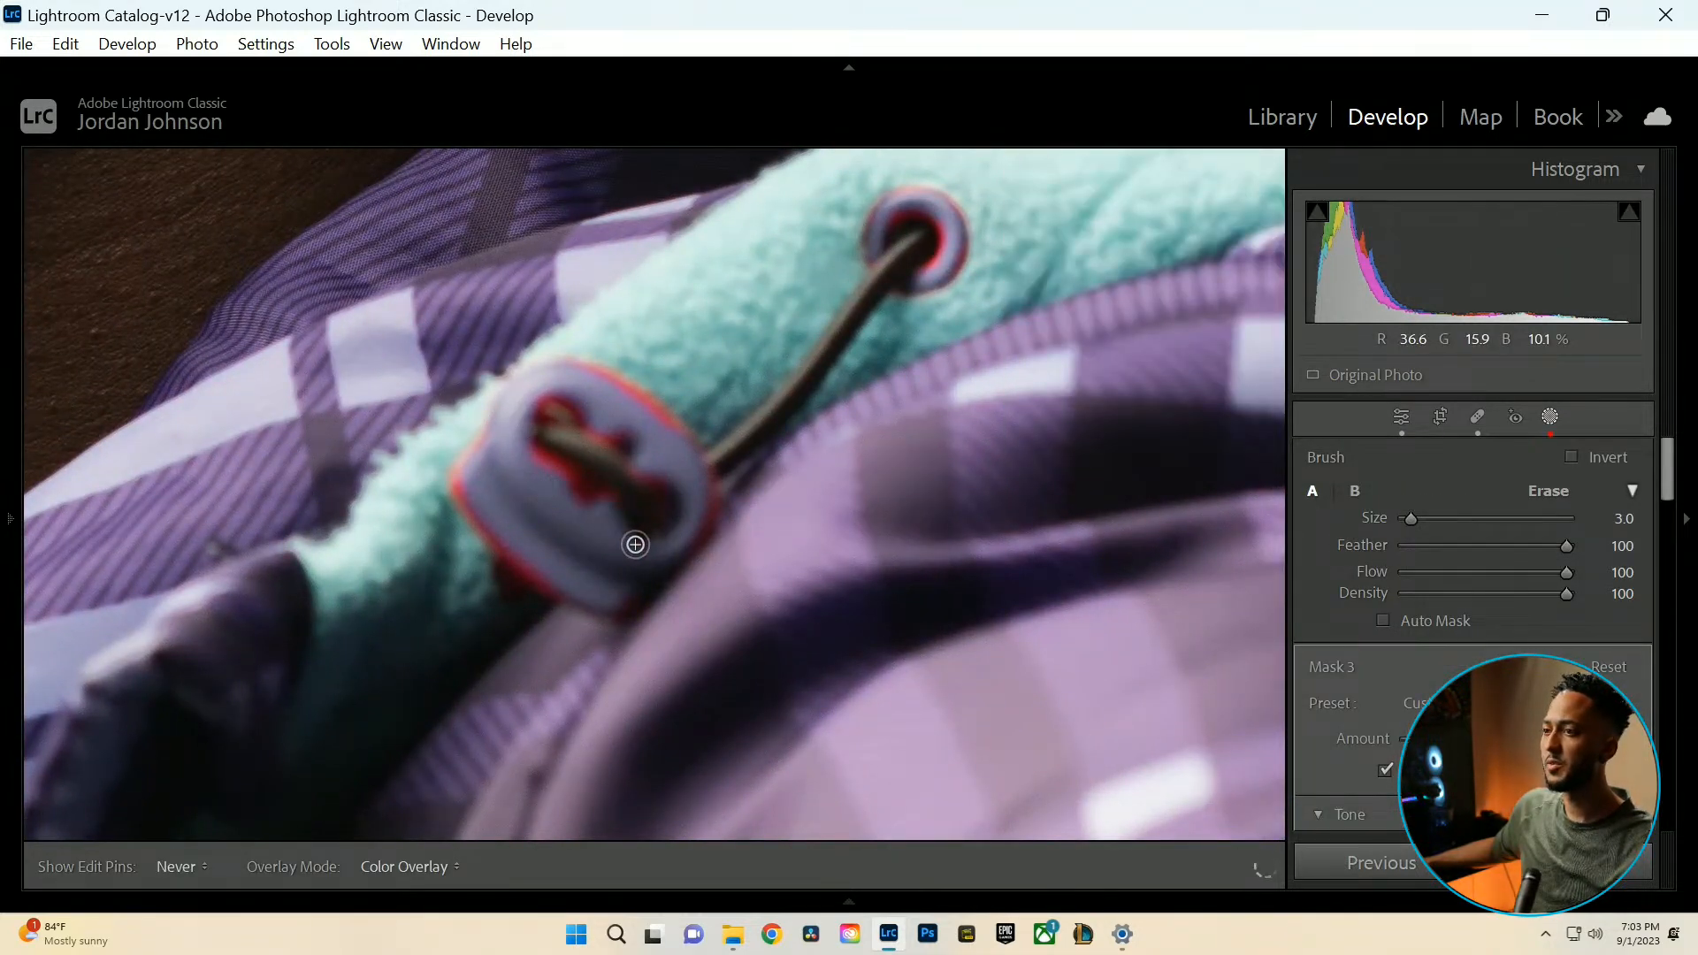
{"action": "mouse_move", "coordinate": [635, 545]}
{"action": "left_mouse_down"}
{"action": "mouse_move", "coordinate": [625, 504]}
{"action": "mouse_move", "coordinate": [575, 475]}
{"action": "left_mouse_up"}
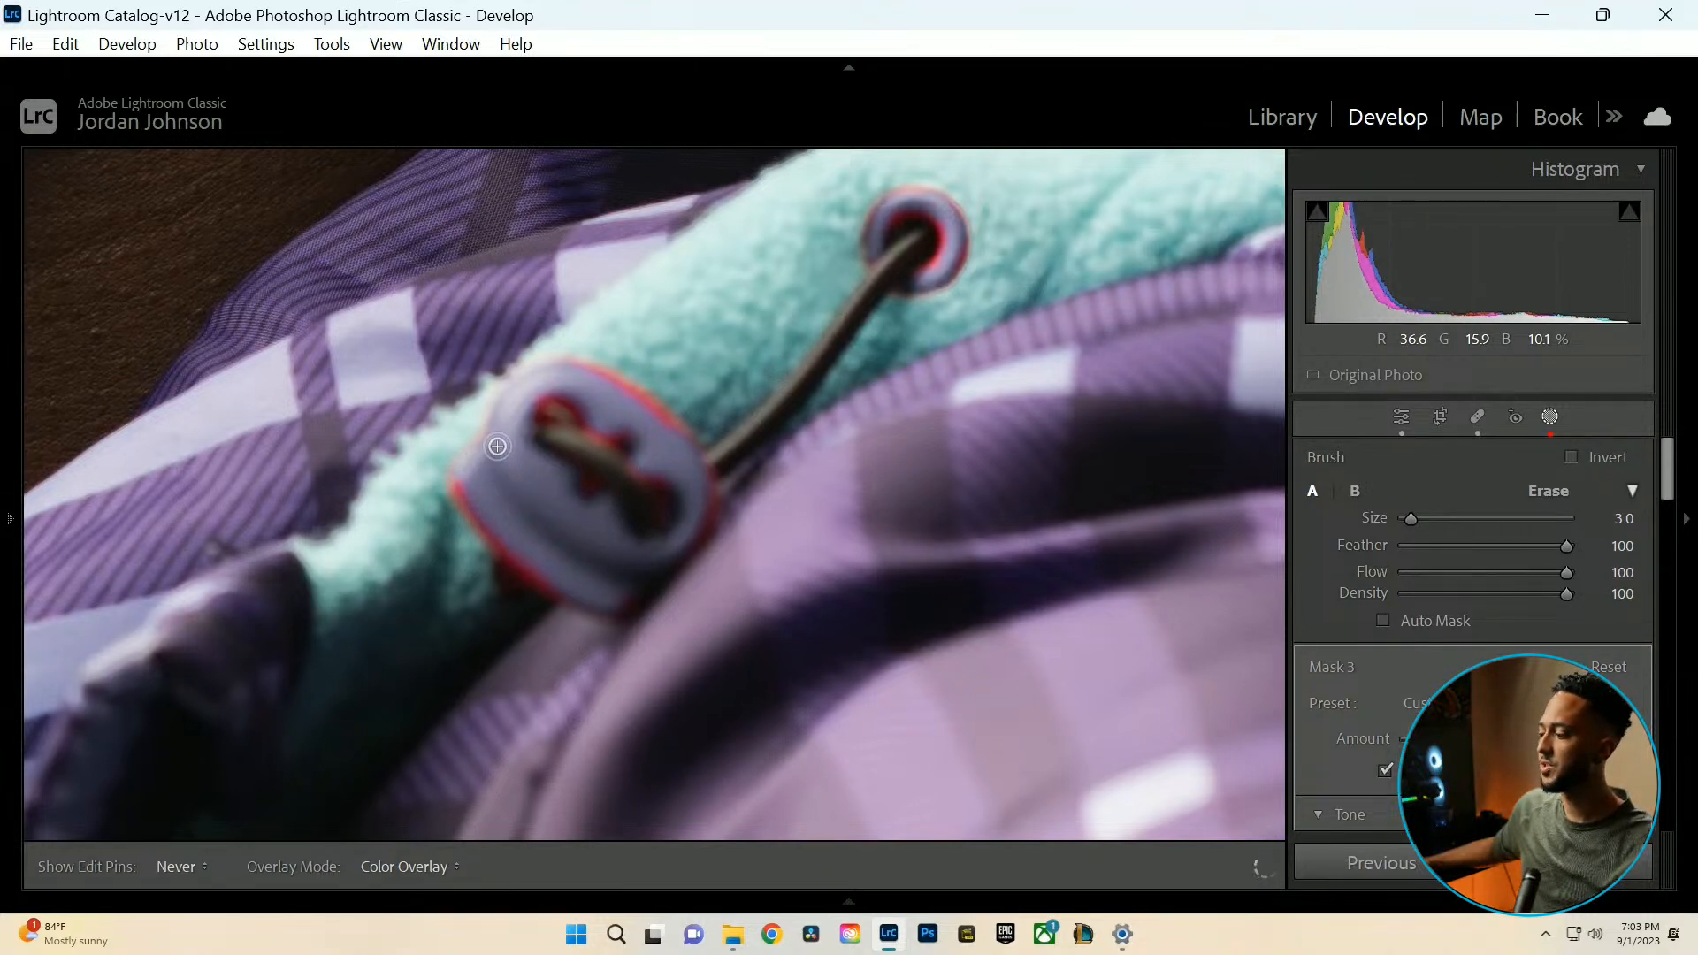
{"action": "left_click_drag", "start_coordinate": [496, 446], "coordinate": [470, 483]}
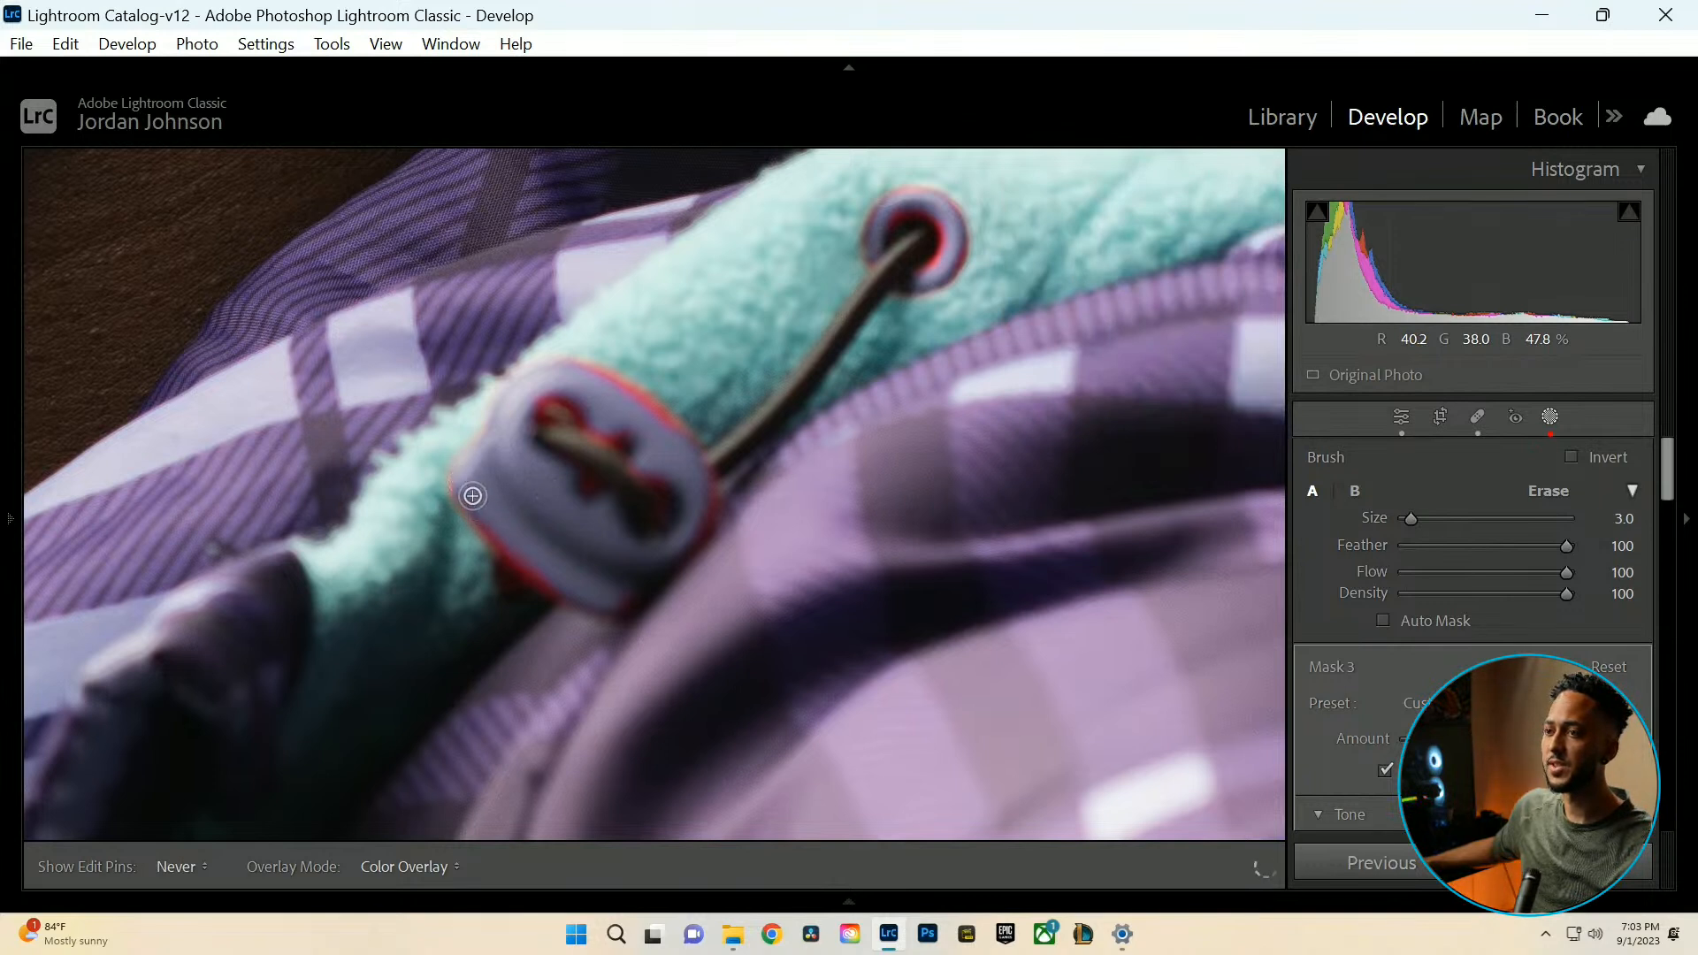
{"action": "mouse_move", "coordinate": [491, 519]}
{"action": "left_mouse_down"}
{"action": "mouse_move", "coordinate": [552, 578]}
{"action": "mouse_move", "coordinate": [527, 566]}
{"action": "left_mouse_up"}
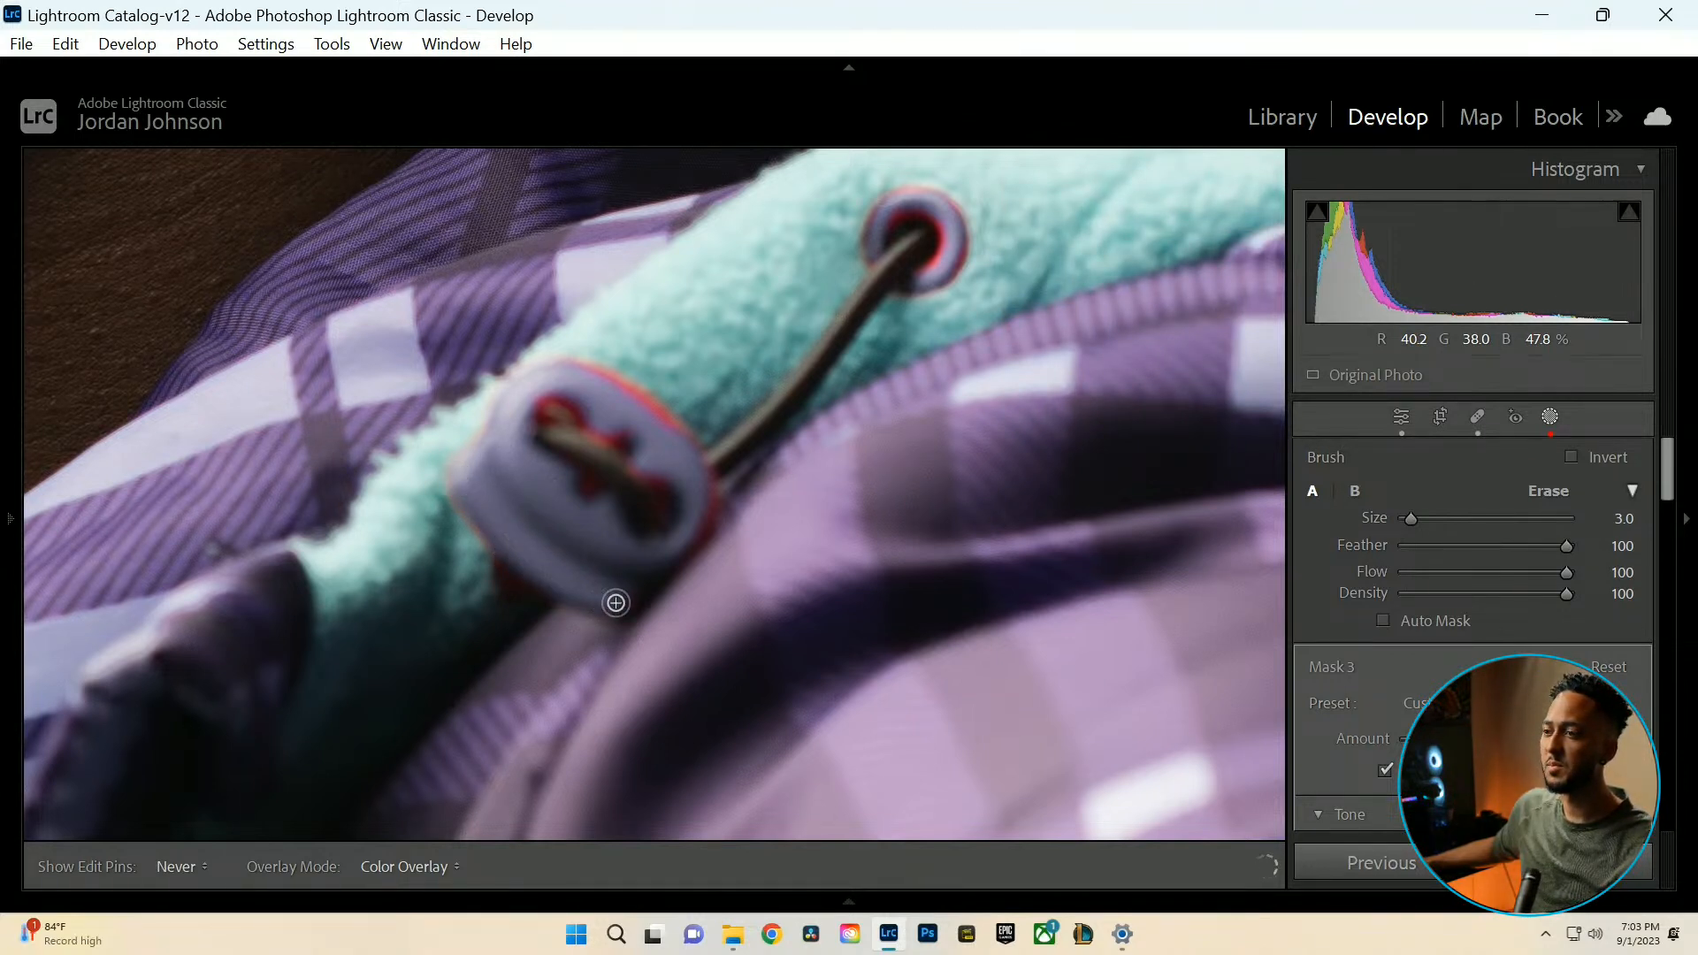
{"action": "mouse_move", "coordinate": [615, 602]}
{"action": "left_mouse_down"}
{"action": "mouse_move", "coordinate": [698, 535]}
{"action": "mouse_move", "coordinate": [679, 429]}
{"action": "left_mouse_up"}
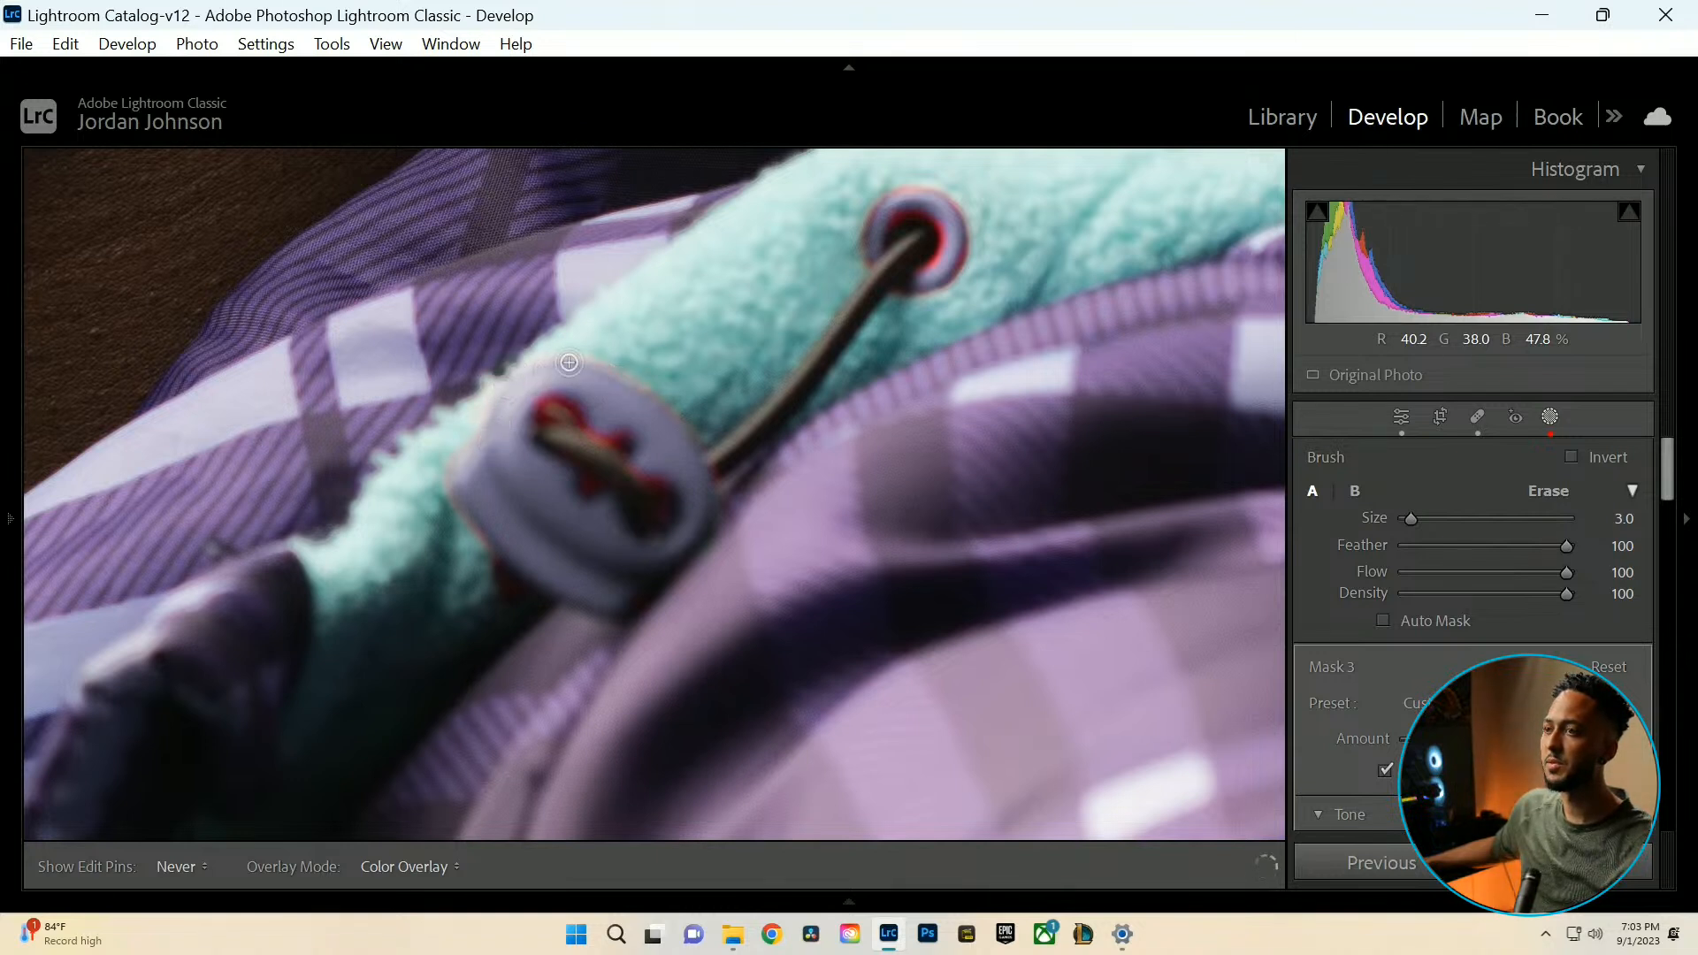
Paint the leftover red around the toggle's cord holes and inside the eyelet into the same mask, and leave masking.
{"action": "mouse_move", "coordinate": [725, 472]}
{"action": "left_mouse_down"}
{"action": "mouse_move", "coordinate": [684, 370]}
{"action": "mouse_move", "coordinate": [641, 353]}
{"action": "mouse_move", "coordinate": [706, 407]}
{"action": "mouse_move", "coordinate": [589, 332]}
{"action": "mouse_move", "coordinate": [674, 367]}
{"action": "mouse_move", "coordinate": [610, 343]}
{"action": "mouse_move", "coordinate": [615, 387]}
{"action": "mouse_move", "coordinate": [566, 373]}
{"action": "mouse_move", "coordinate": [635, 406]}
{"action": "mouse_move", "coordinate": [479, 480]}
{"action": "mouse_move", "coordinate": [543, 402]}
{"action": "mouse_move", "coordinate": [589, 393]}
{"action": "mouse_move", "coordinate": [541, 416]}
{"action": "mouse_move", "coordinate": [607, 438]}
{"action": "mouse_move", "coordinate": [620, 424]}
{"action": "mouse_move", "coordinate": [652, 481]}
{"action": "left_mouse_up"}
{"action": "mouse_move", "coordinate": [872, 243]}
{"action": "left_mouse_down"}
{"action": "mouse_move", "coordinate": [900, 204]}
{"action": "mouse_move", "coordinate": [937, 228]}
{"action": "mouse_move", "coordinate": [921, 276]}
{"action": "mouse_move", "coordinate": [948, 263]}
{"action": "mouse_move", "coordinate": [958, 227]}
{"action": "mouse_move", "coordinate": [939, 198]}
{"action": "mouse_move", "coordinate": [945, 246]}
{"action": "left_mouse_up"}
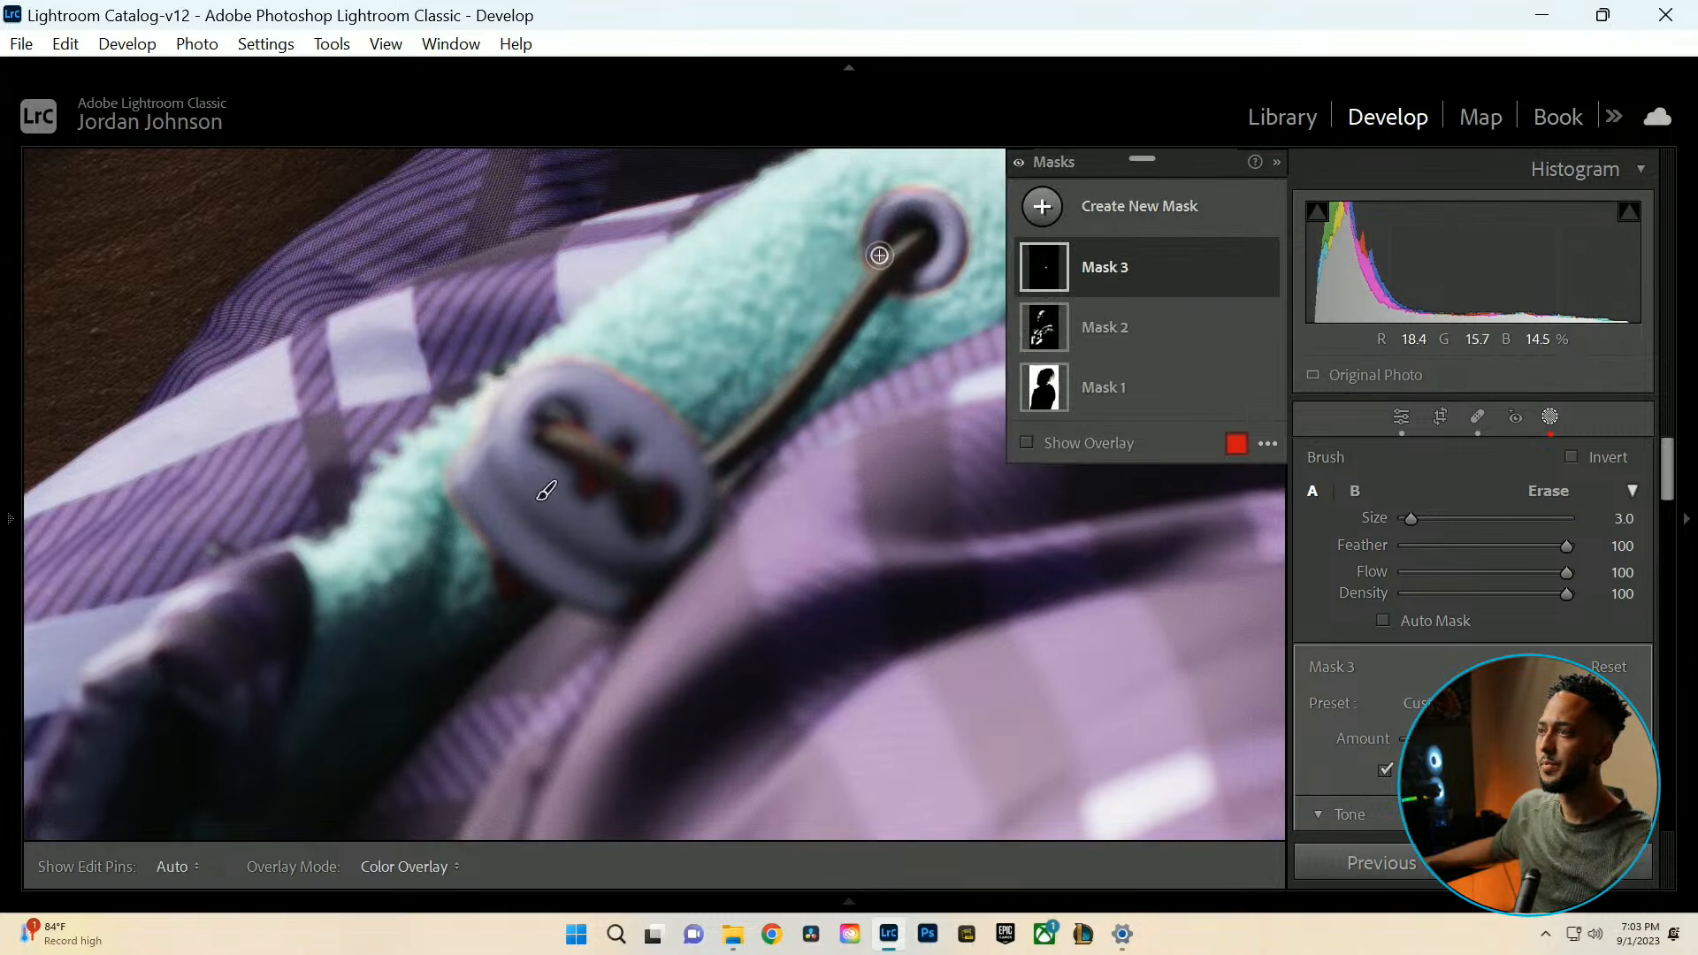
{"action": "left_click", "coordinate": [1551, 422]}
{"action": "left_click", "coordinate": [754, 562]}
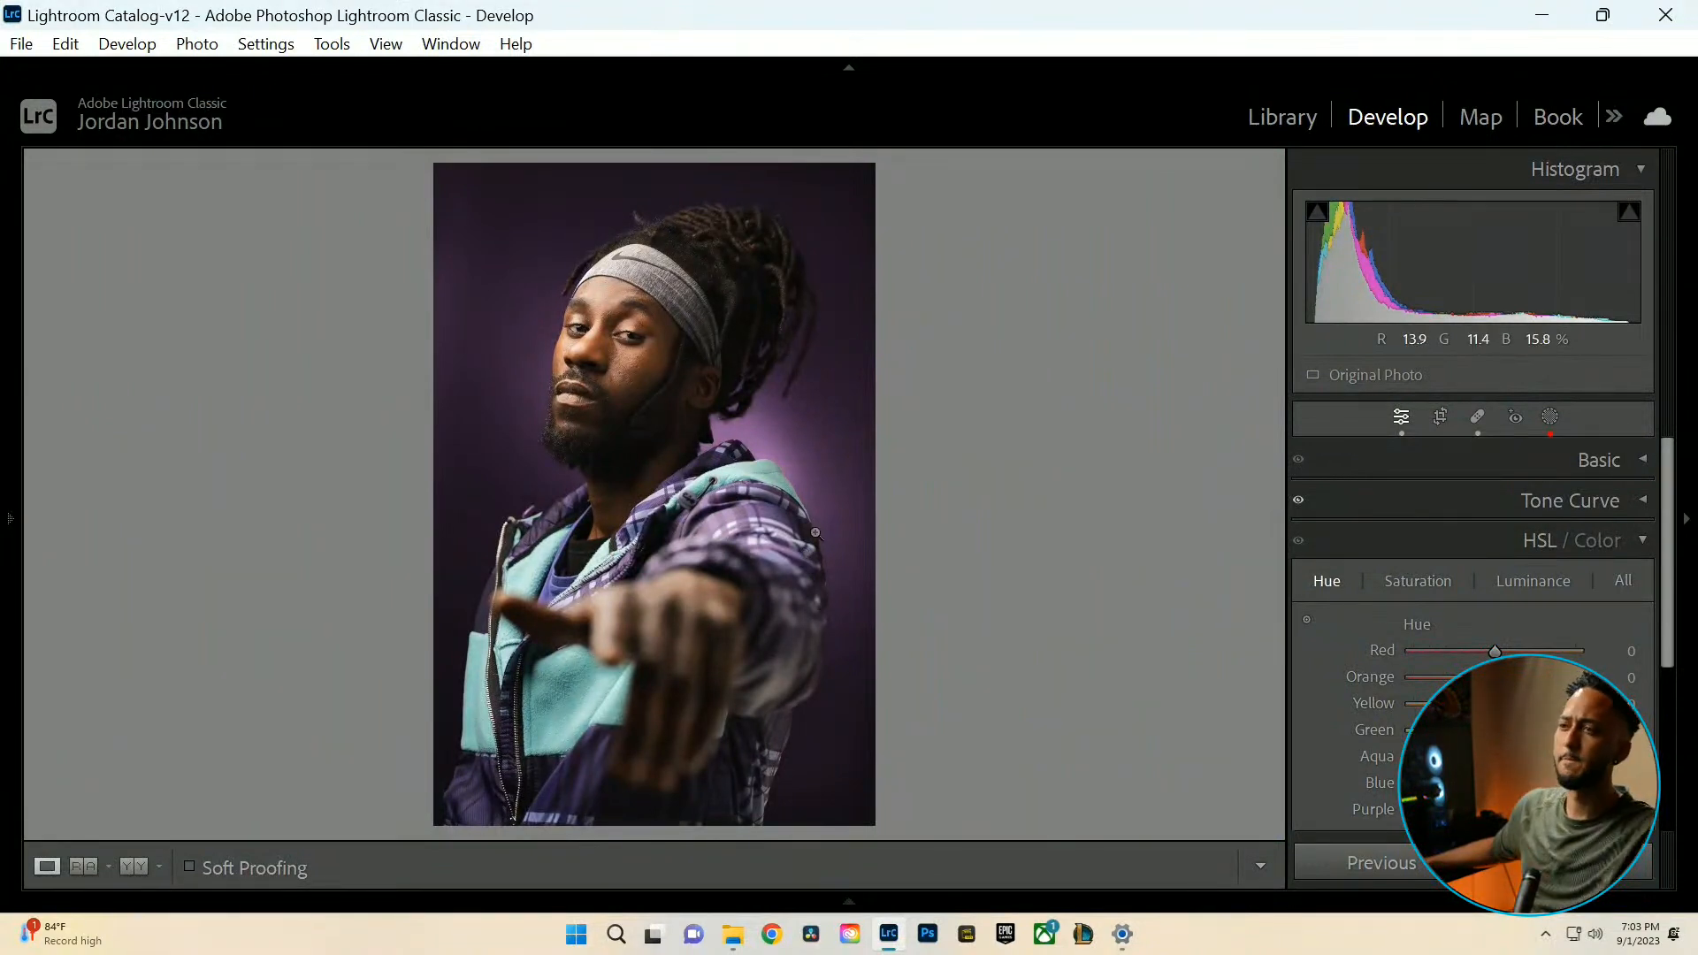
Create a Color Range mask sampled from the skin on the man's cheek, with Refine set to 1.
{"action": "left_click", "coordinate": [1550, 421]}
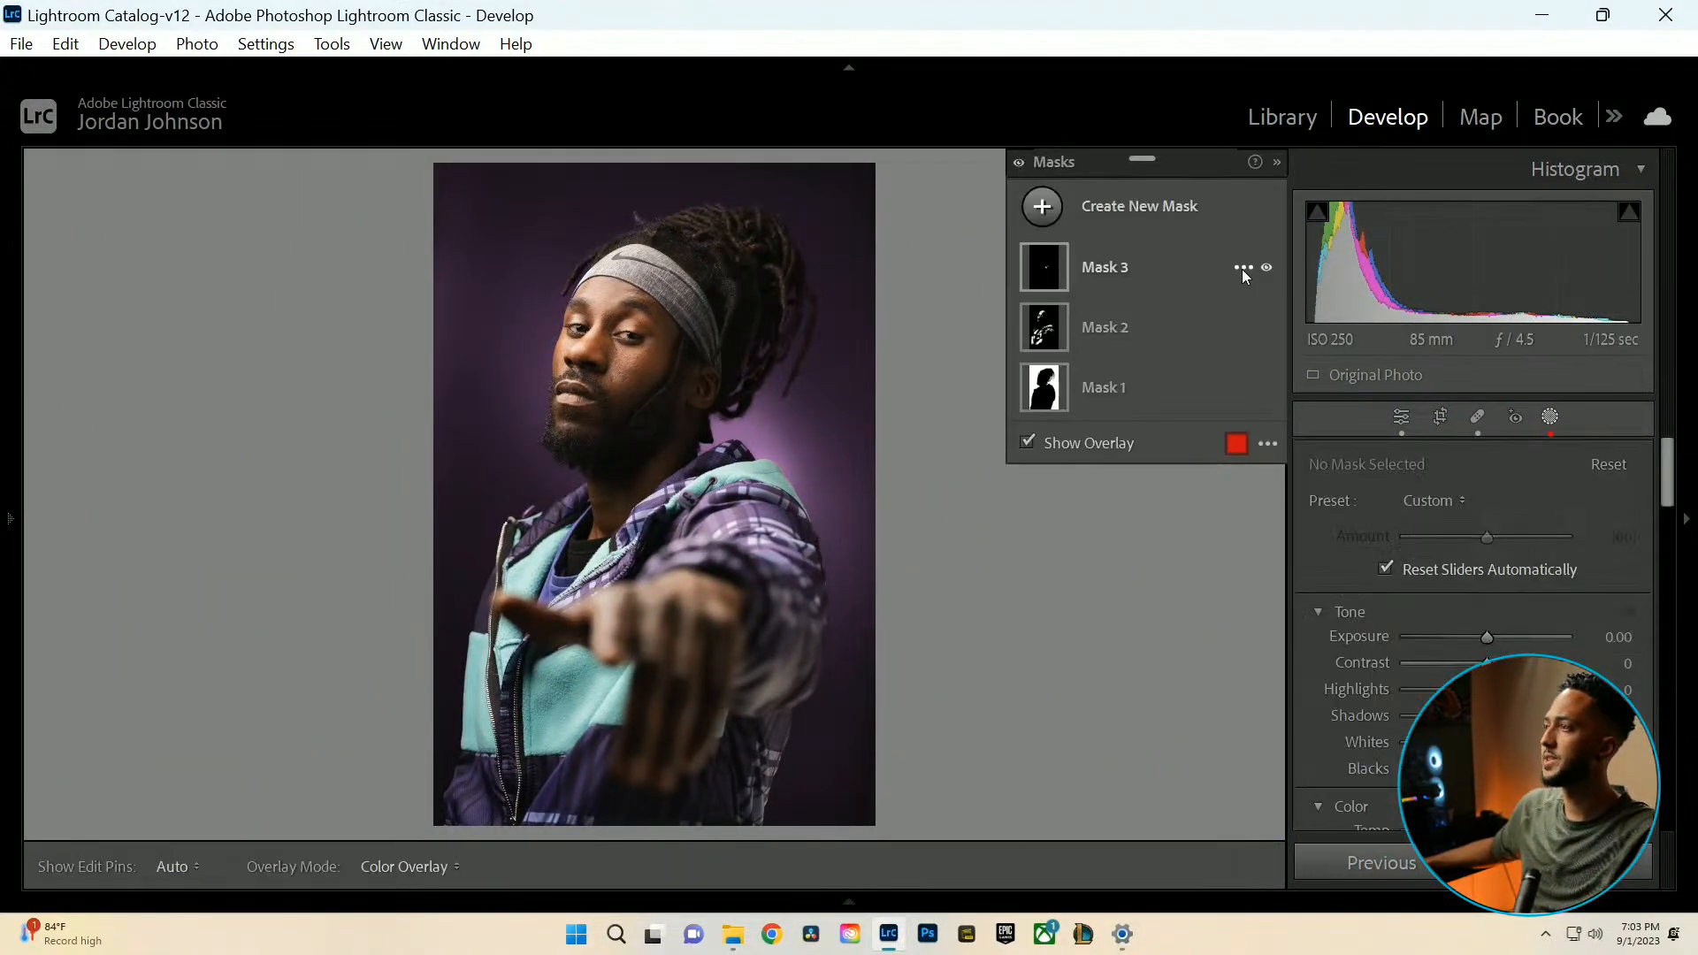
{"action": "left_click", "coordinate": [1038, 205]}
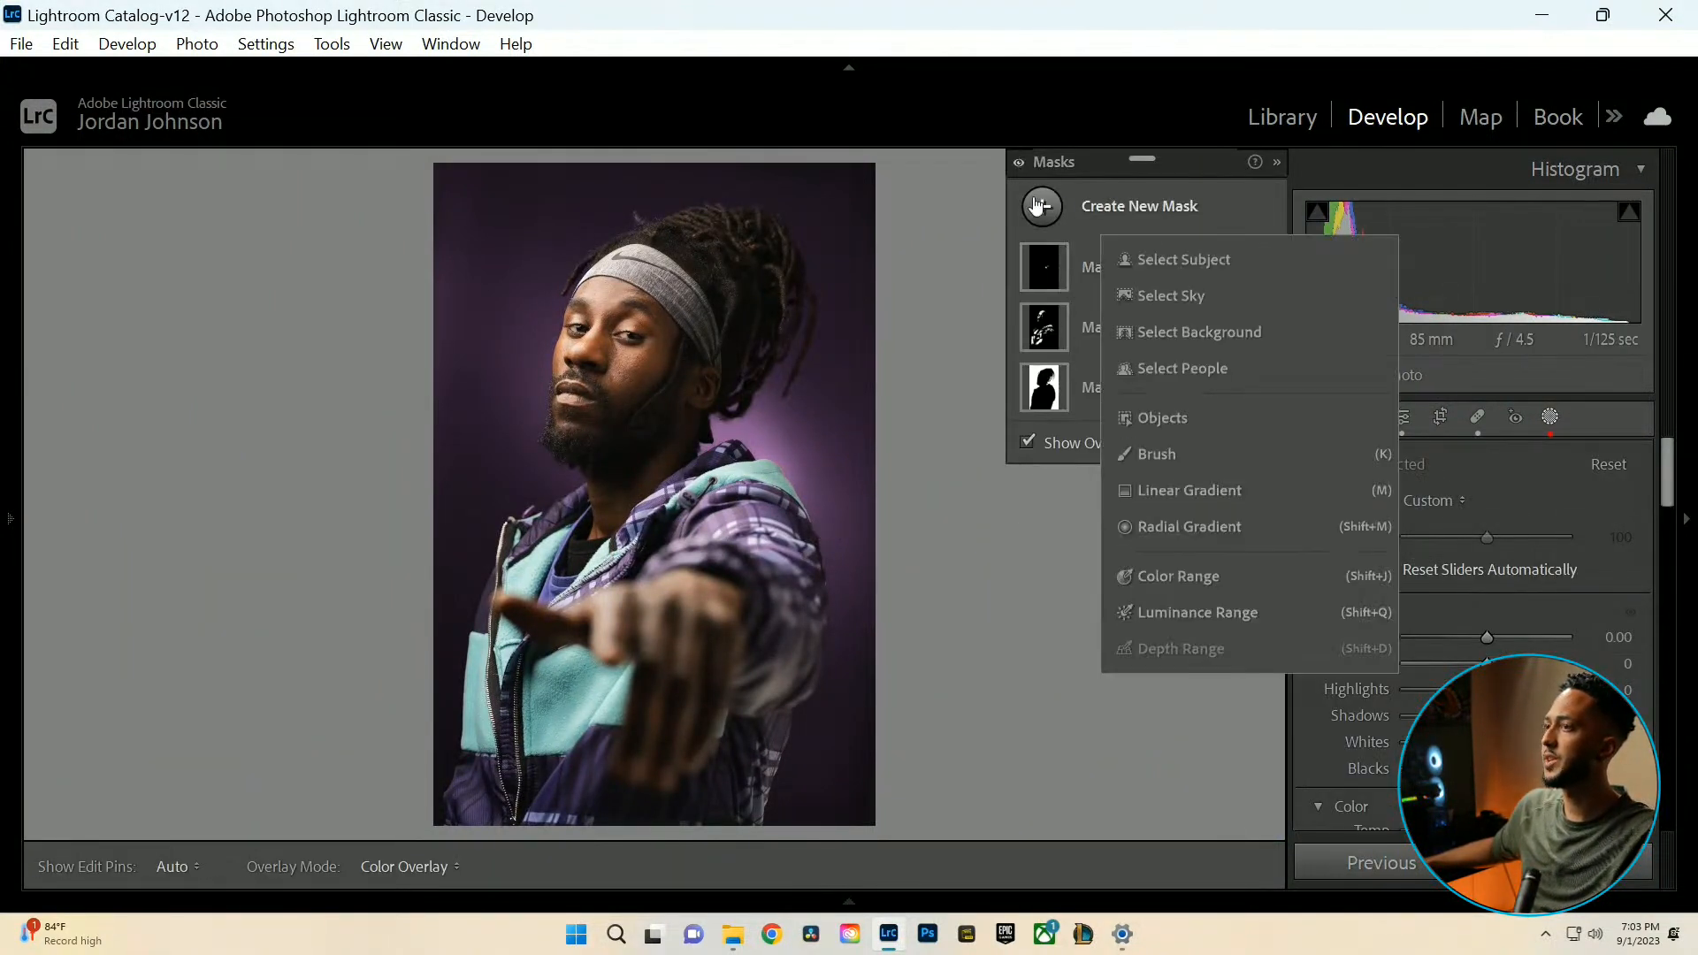
{"action": "left_click", "coordinate": [1192, 576]}
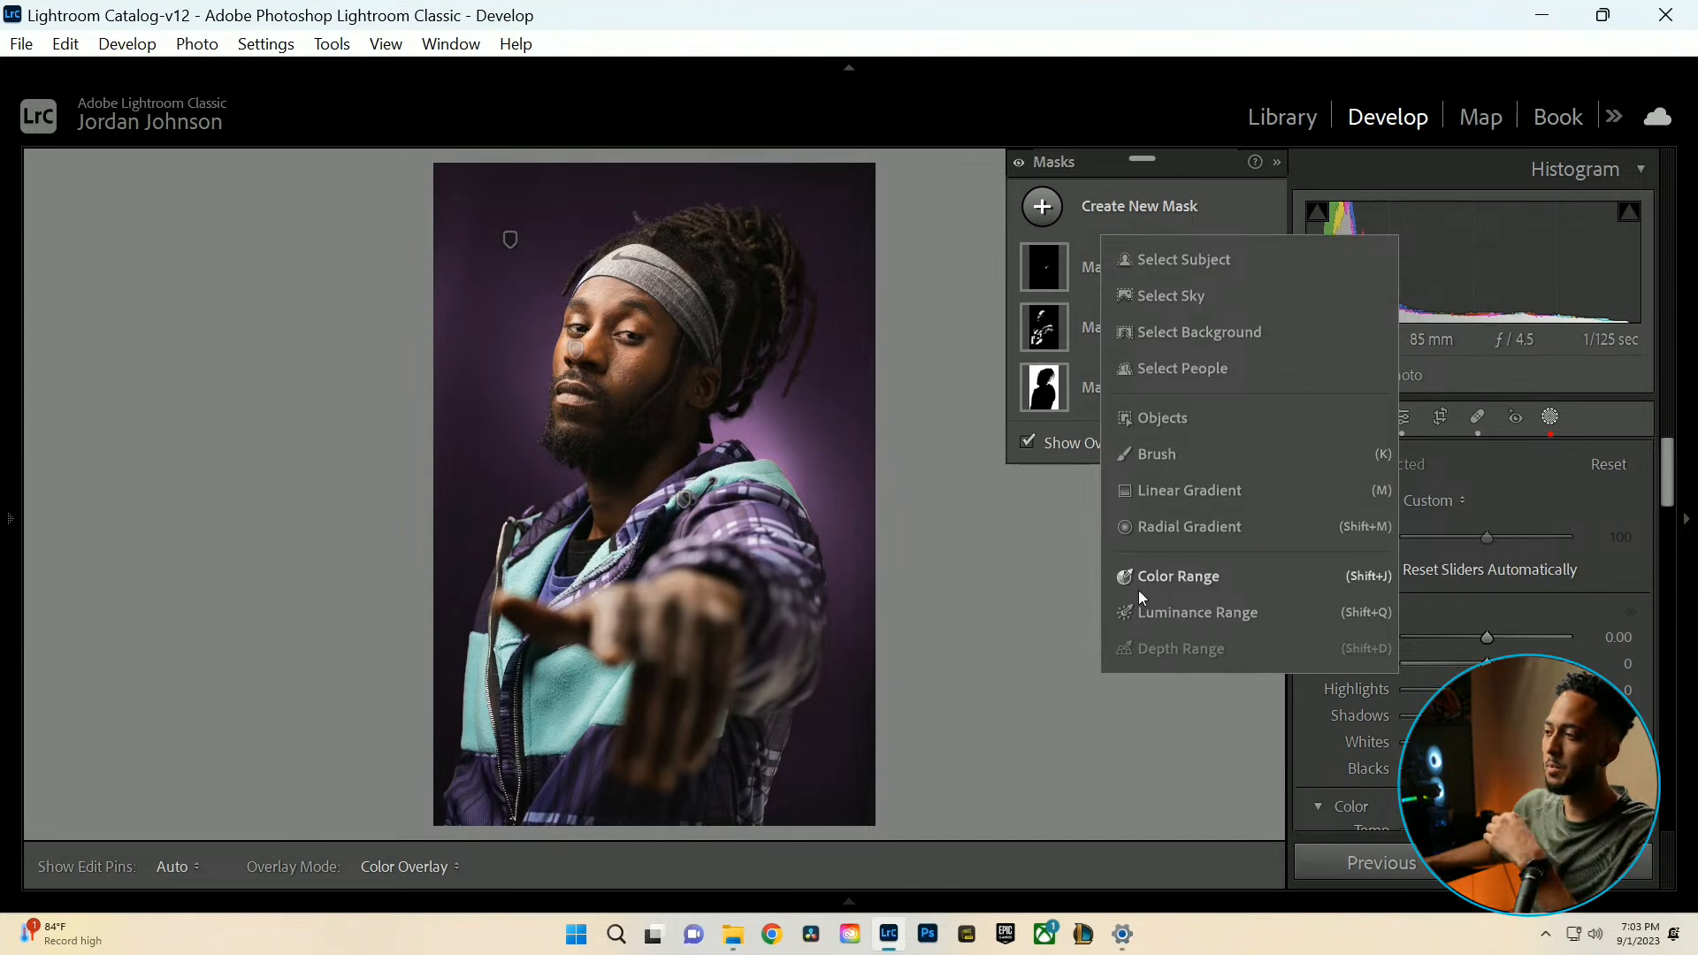
{"action": "left_click", "coordinate": [1186, 584]}
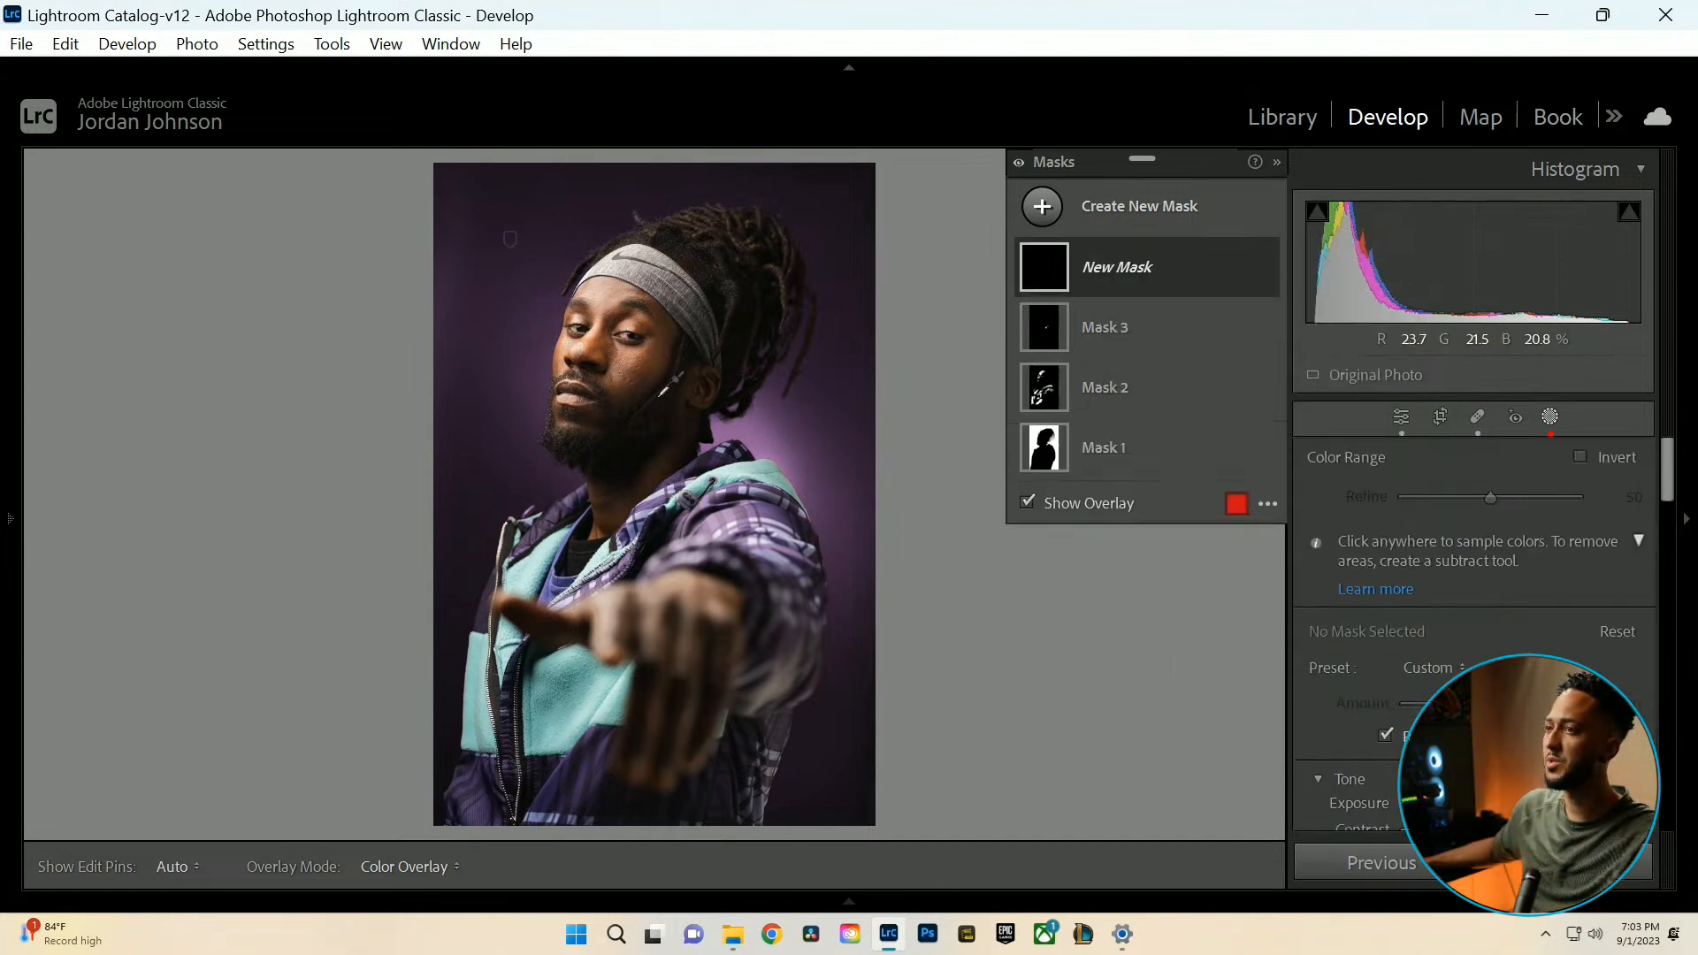
{"action": "left_click", "coordinate": [630, 354]}
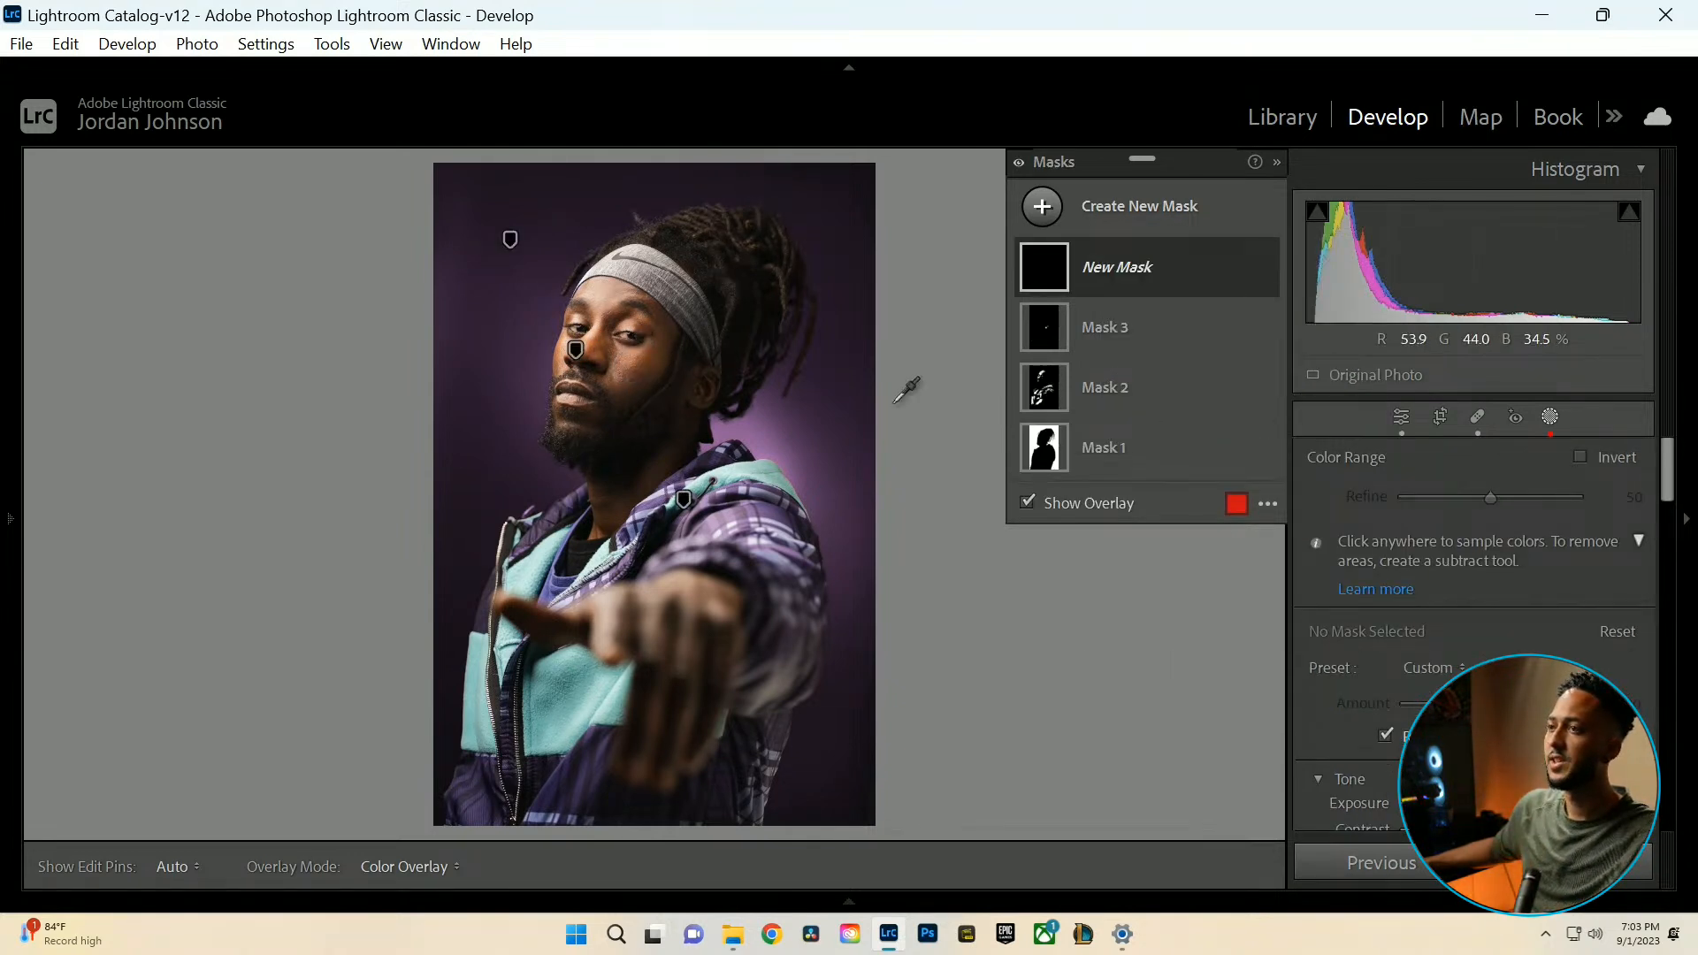
{"action": "left_click_drag", "start_coordinate": [1491, 500], "coordinate": [1383, 507]}
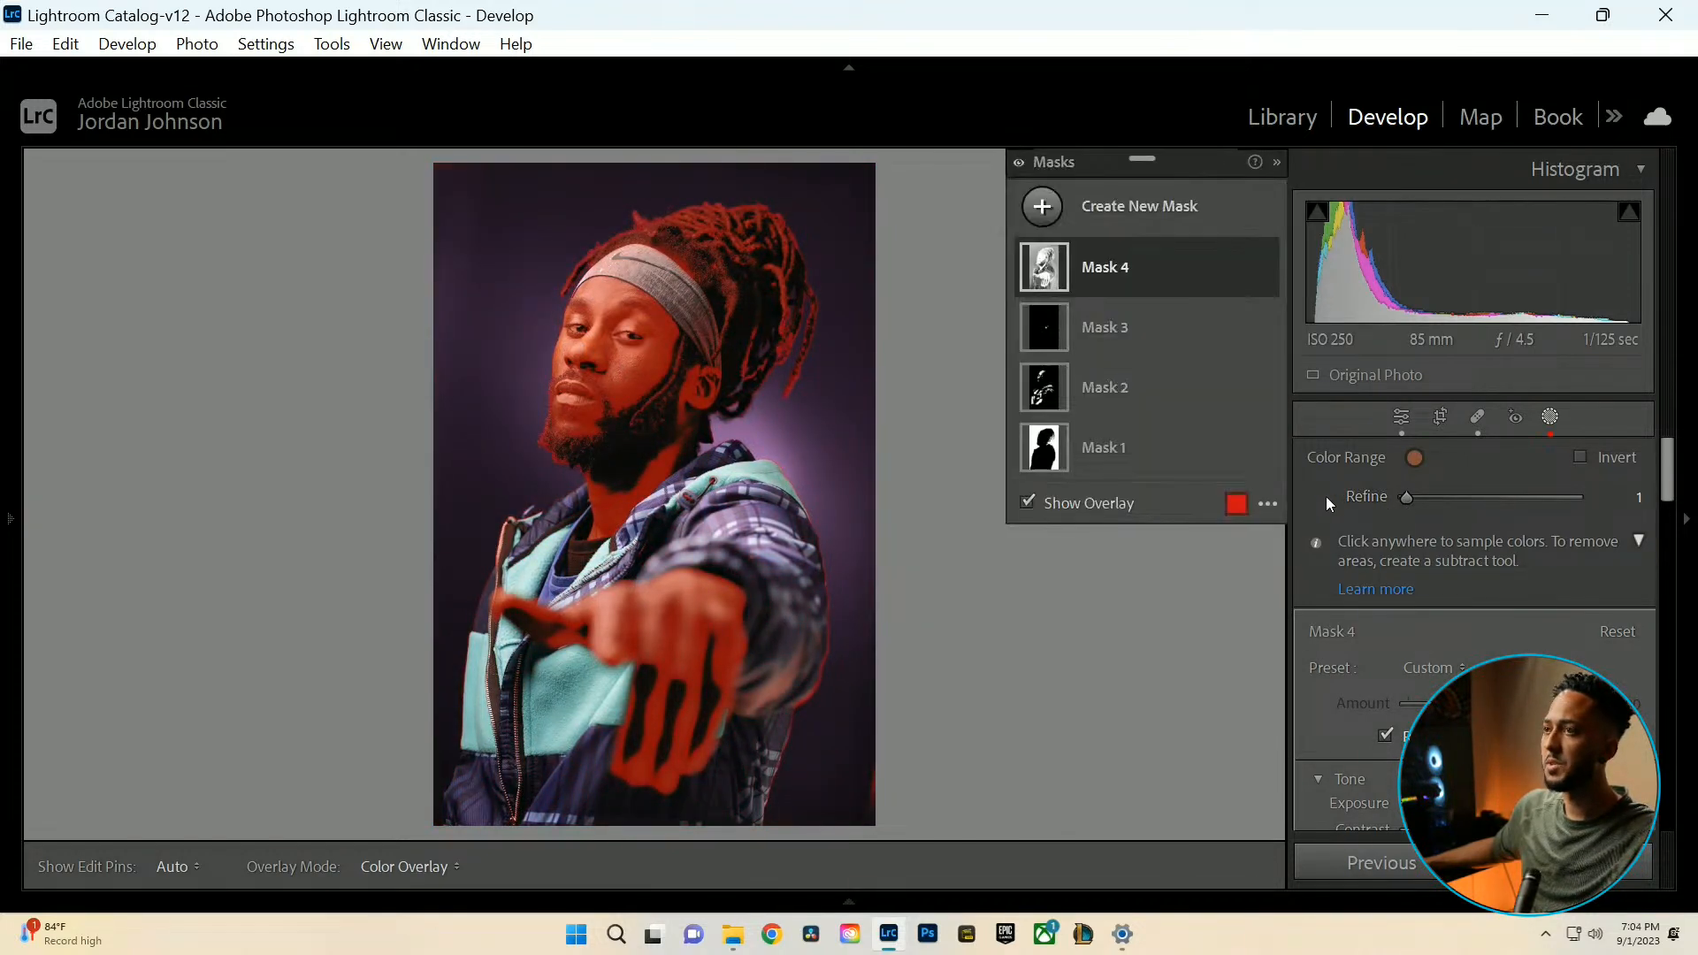
{"action": "left_click", "coordinate": [1551, 419]}
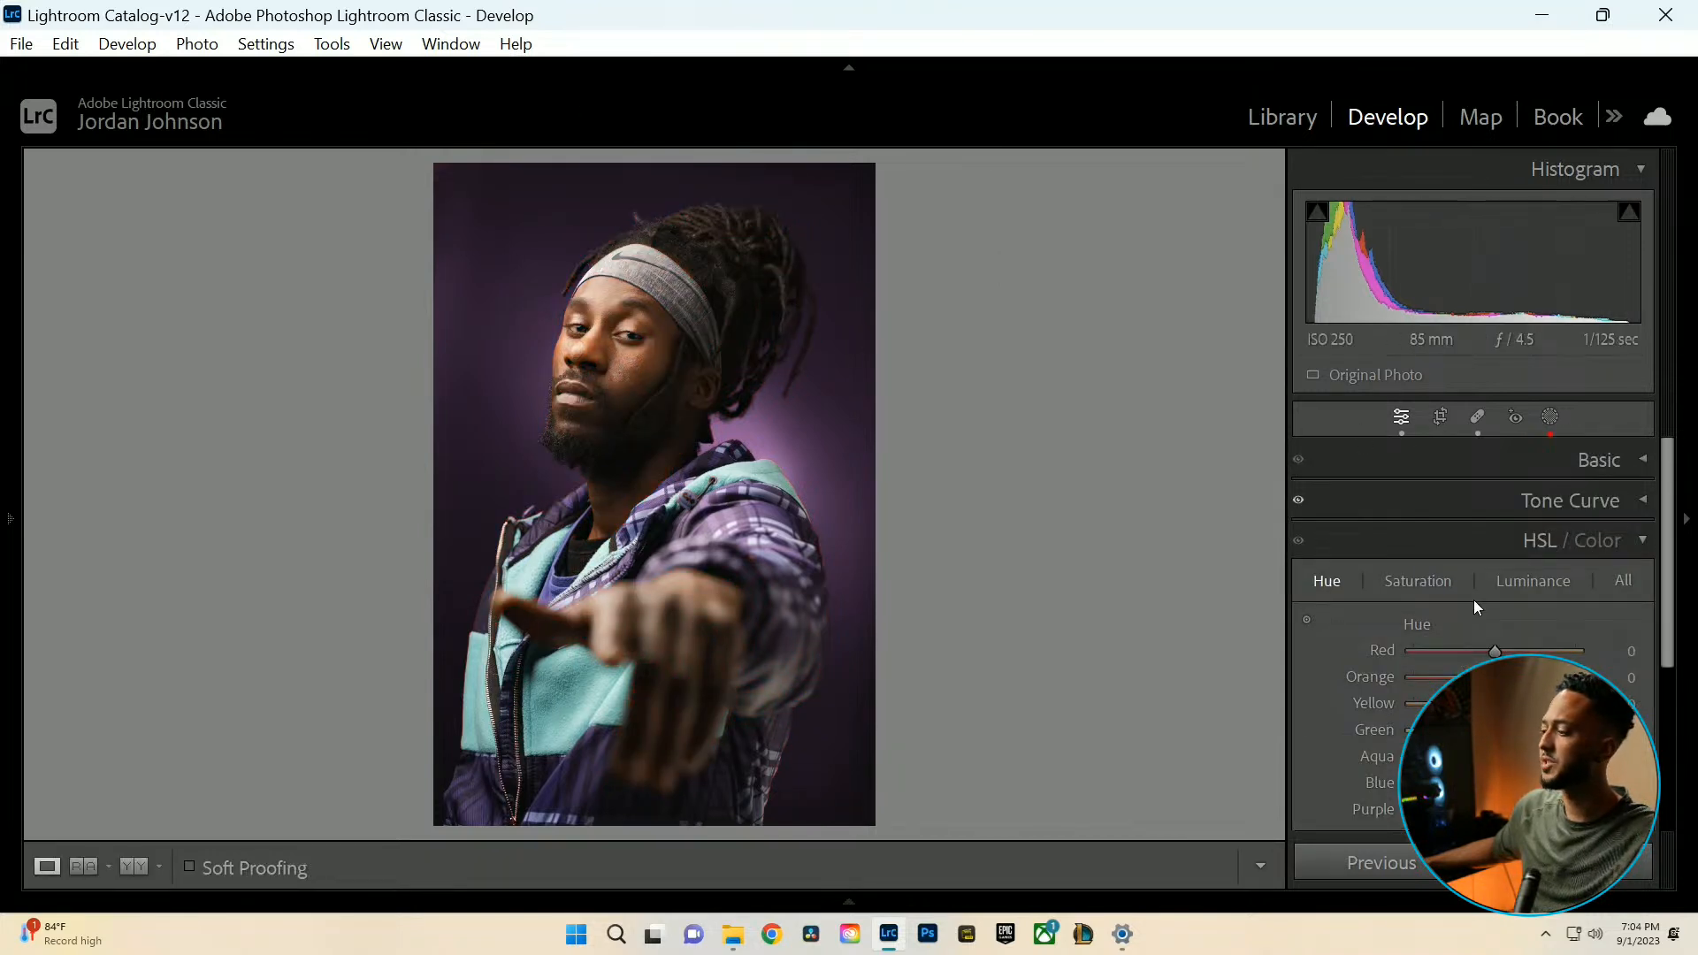
Raise the Clarity of the skin colour range mask slightly, and leave masking.
{"action": "scroll", "coordinate": [1516, 703], "scroll_direction": "down", "scroll_amount": 3}
{"action": "scroll", "coordinate": [1534, 694], "scroll_direction": "up", "scroll_amount": 3}
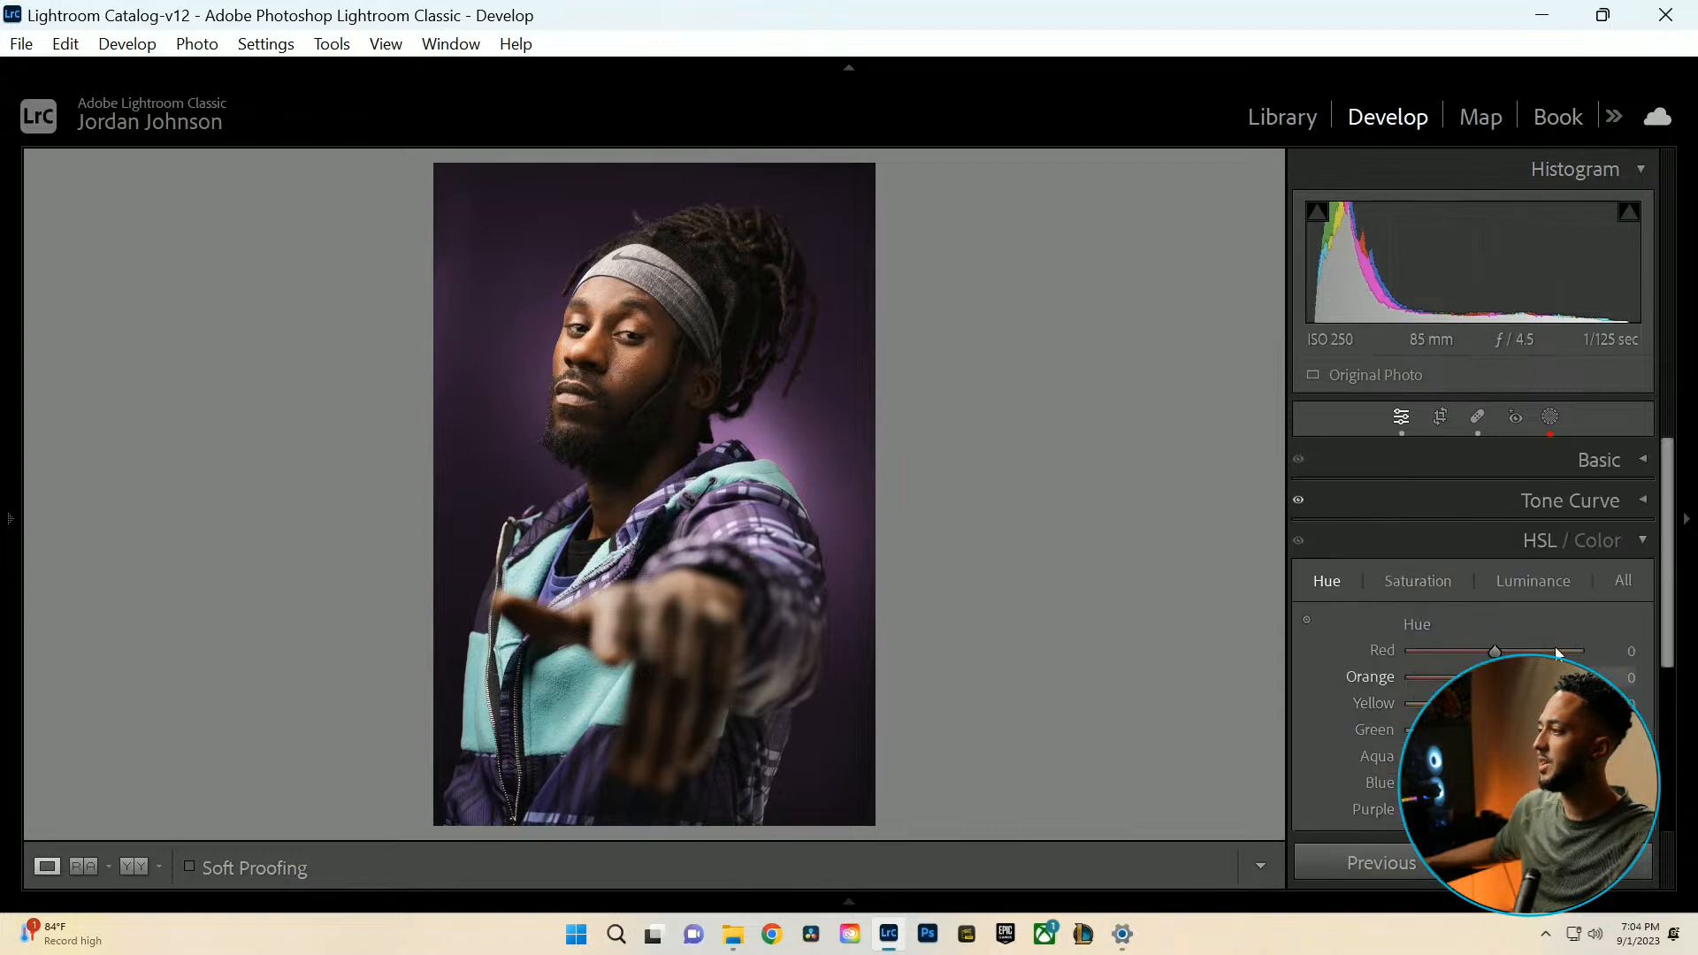
{"action": "left_click", "coordinate": [1551, 418]}
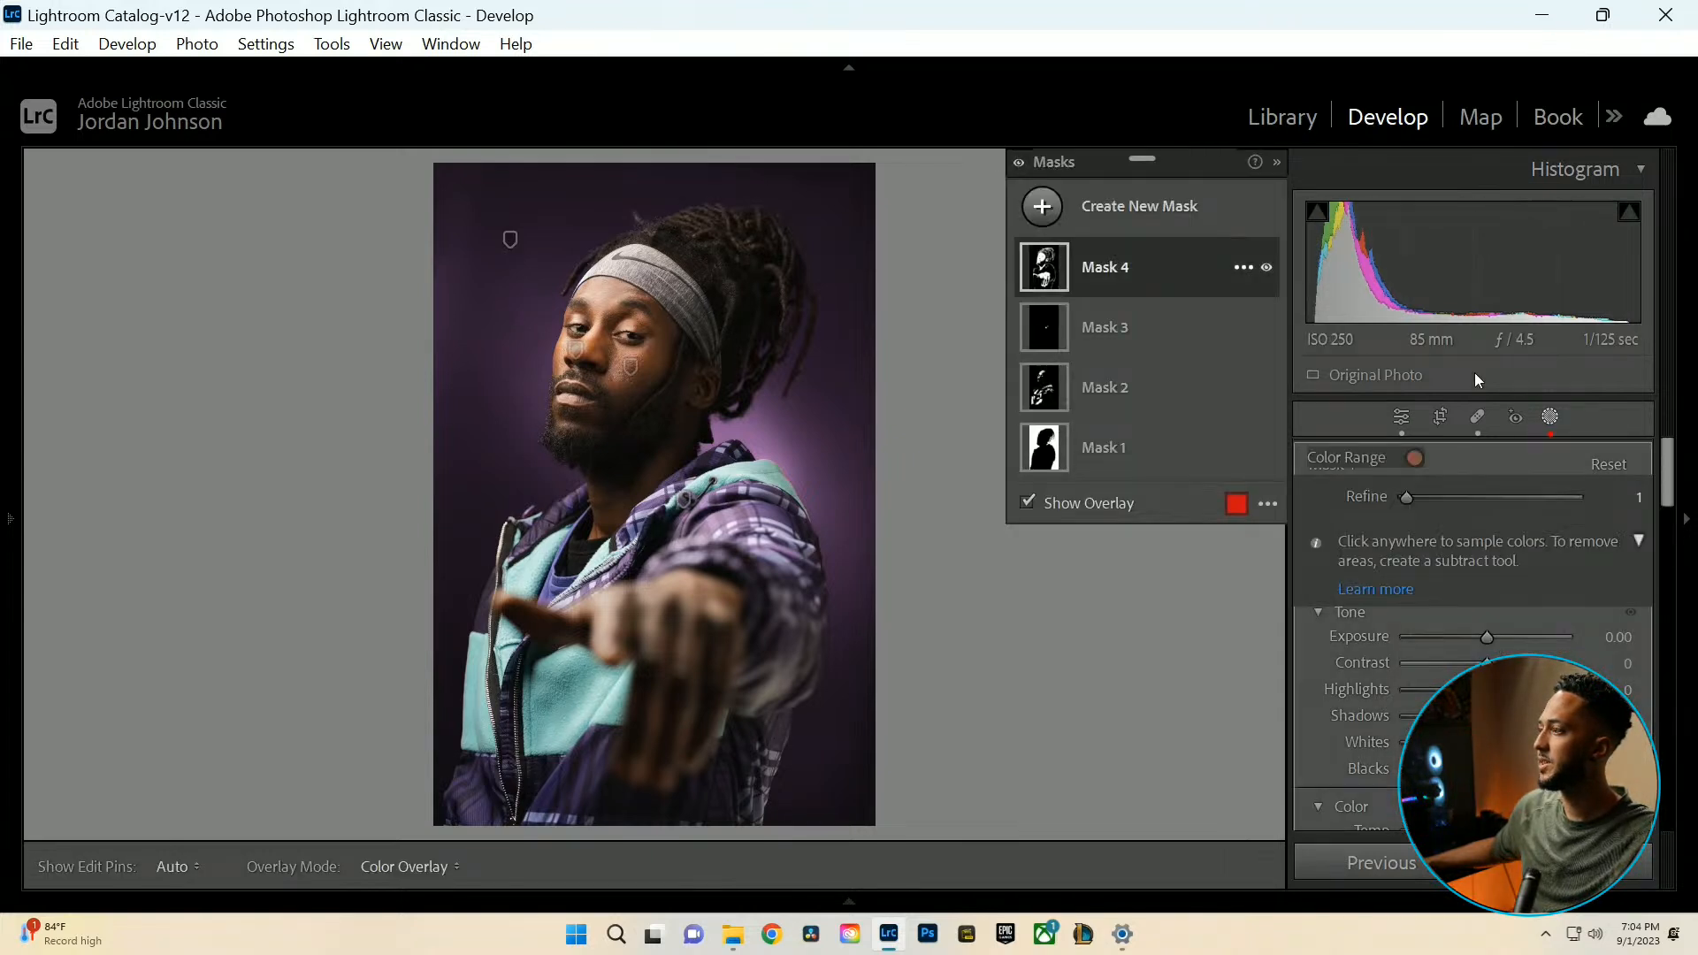
{"action": "scroll", "coordinate": [1474, 619], "scroll_direction": "down", "scroll_amount": 10}
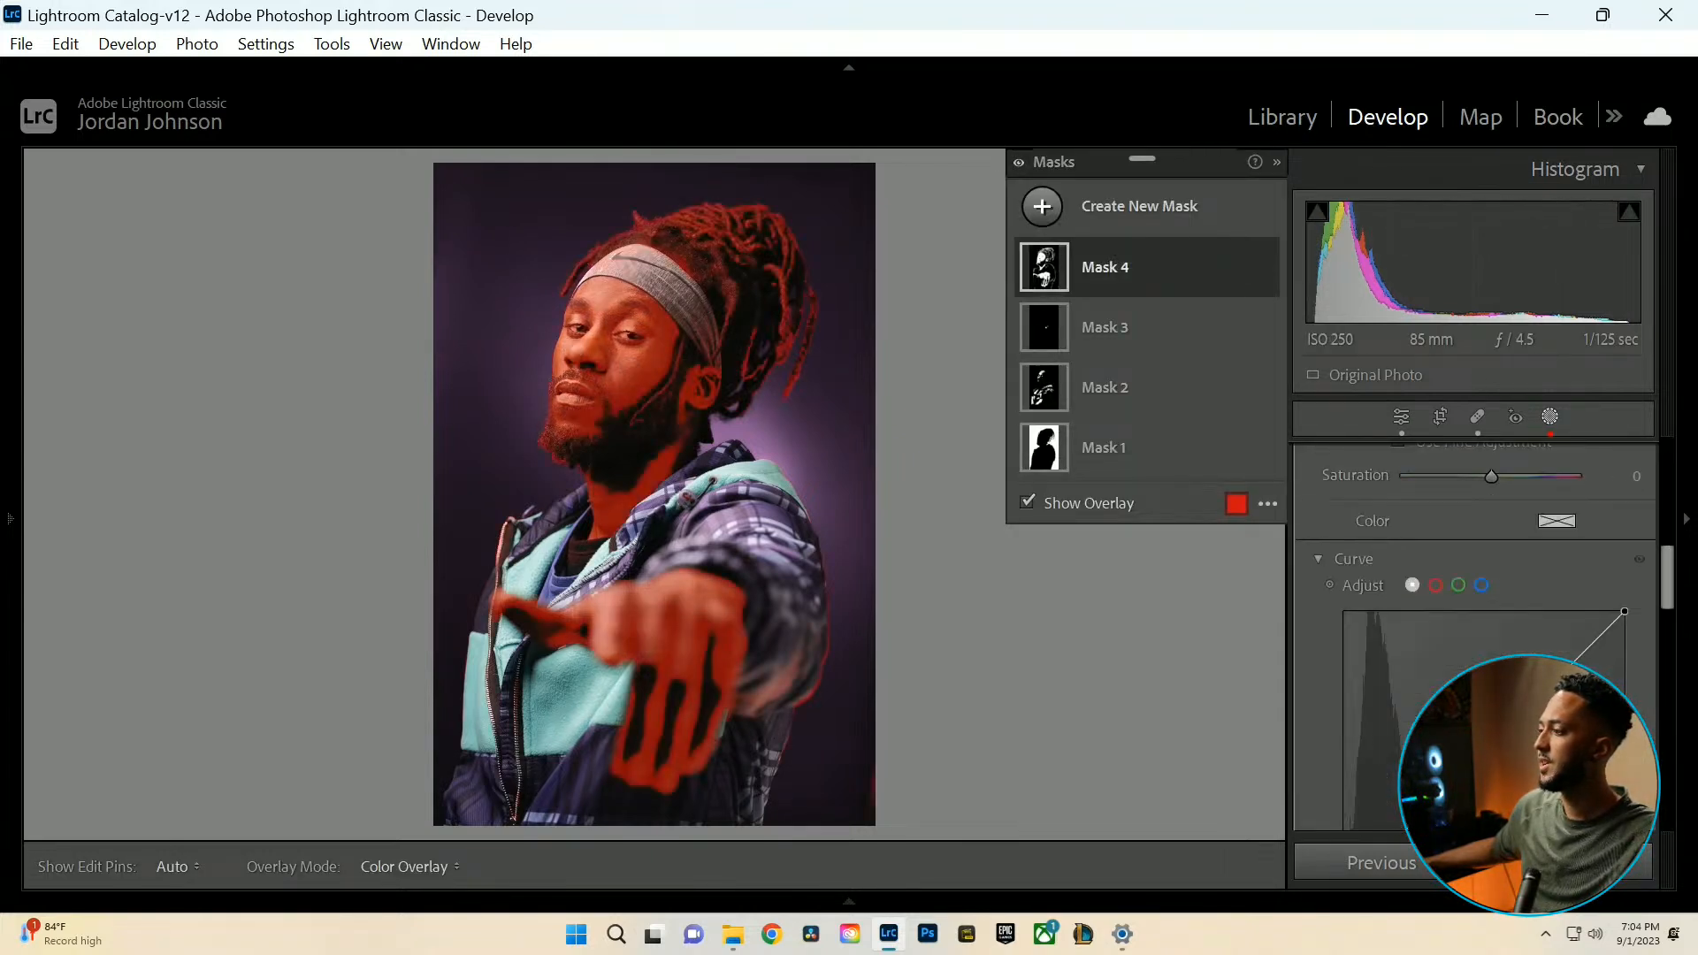
{"action": "scroll", "coordinate": [1491, 714], "scroll_direction": "down", "scroll_amount": 3}
{"action": "left_click_drag", "start_coordinate": [1490, 741], "coordinate": [1505, 741]}
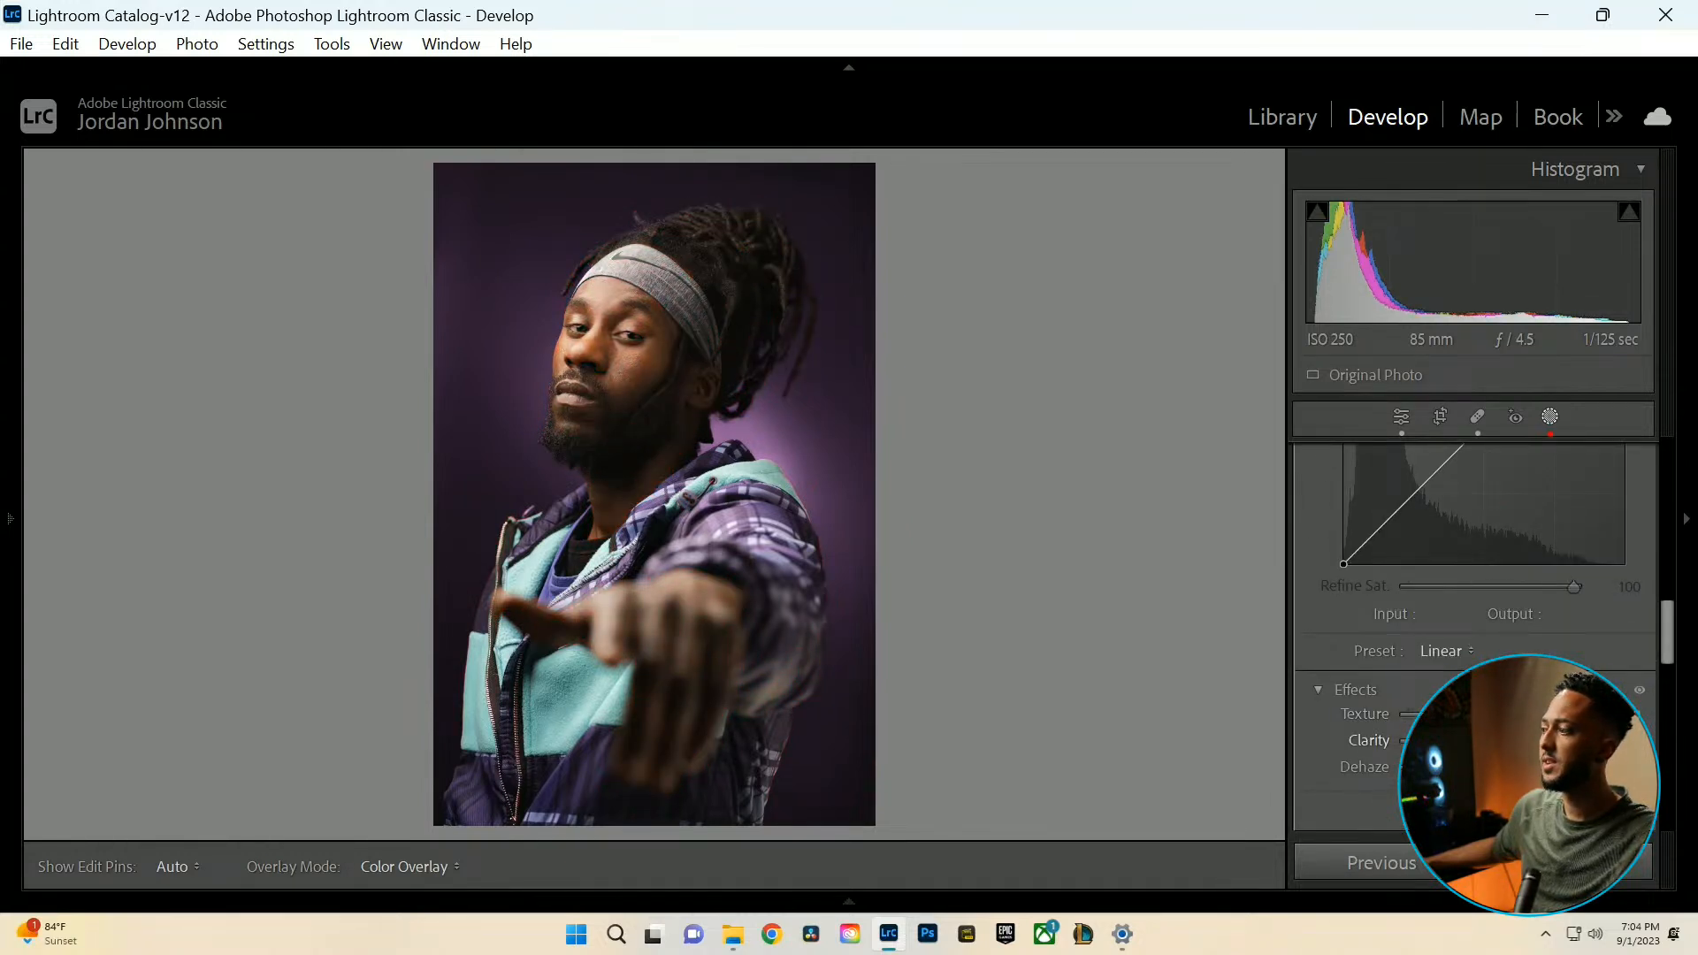
{"action": "left_click", "coordinate": [1560, 429]}
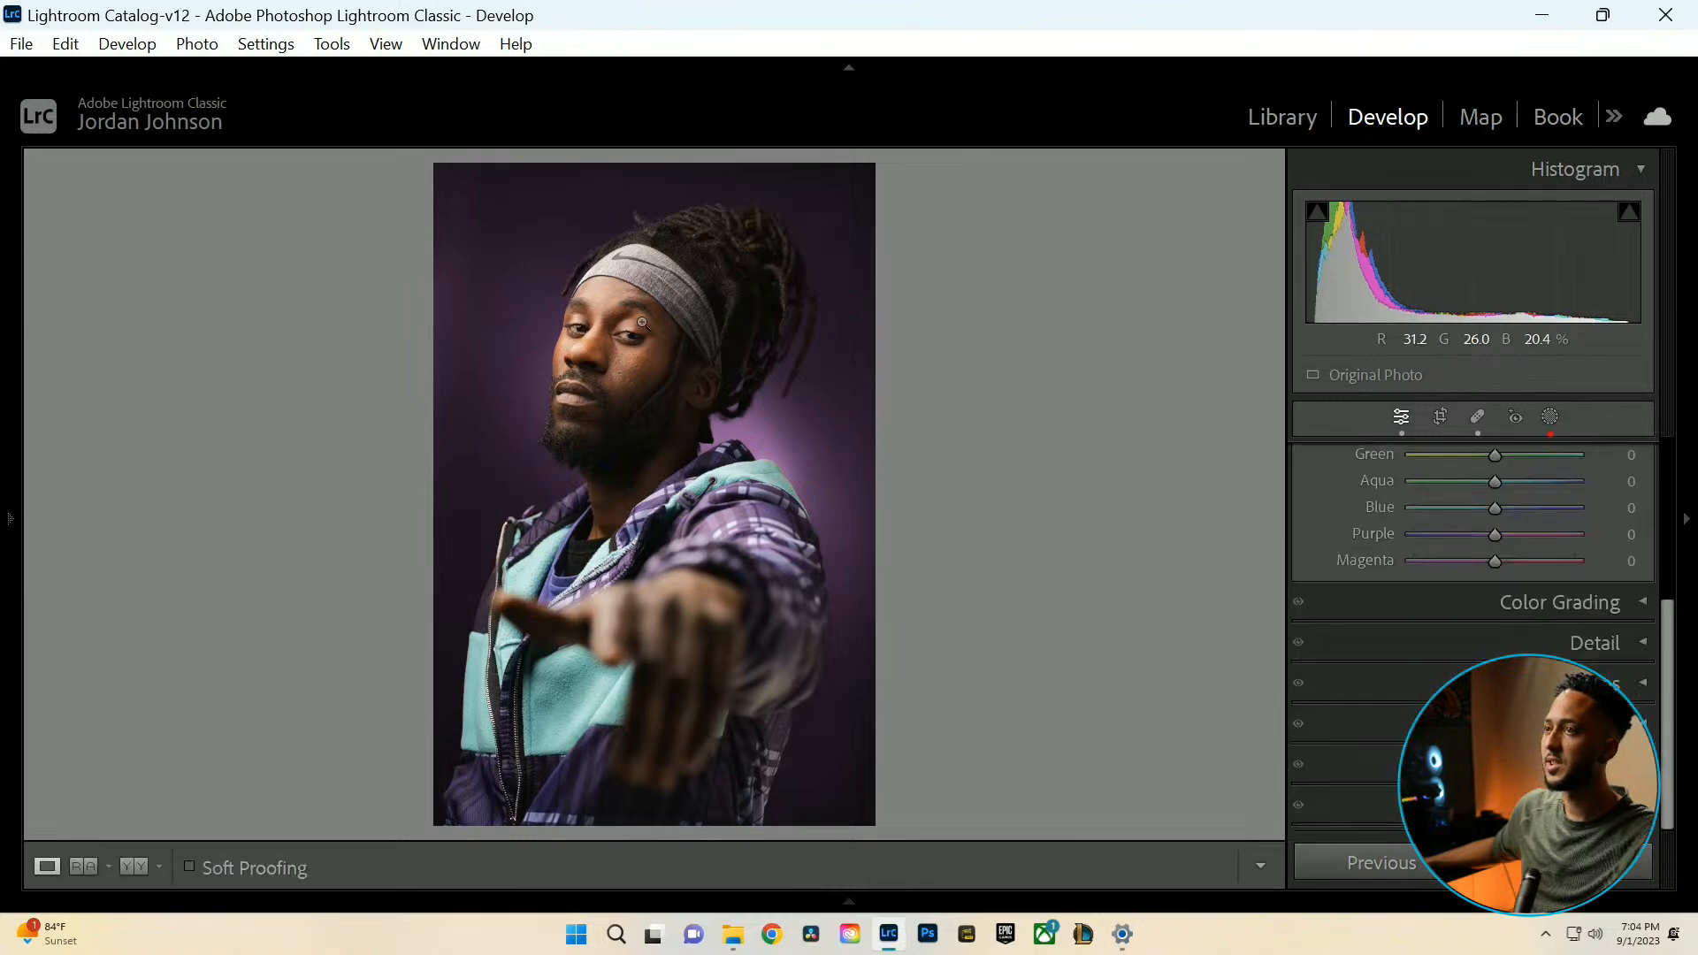
Heal the light speck at the inner corner of the eye beside the nose, using a size 5 healing brush at 100 opacity.
{"action": "left_click", "coordinate": [652, 344]}
{"action": "left_click_drag", "start_coordinate": [651, 345], "coordinate": [728, 481]}
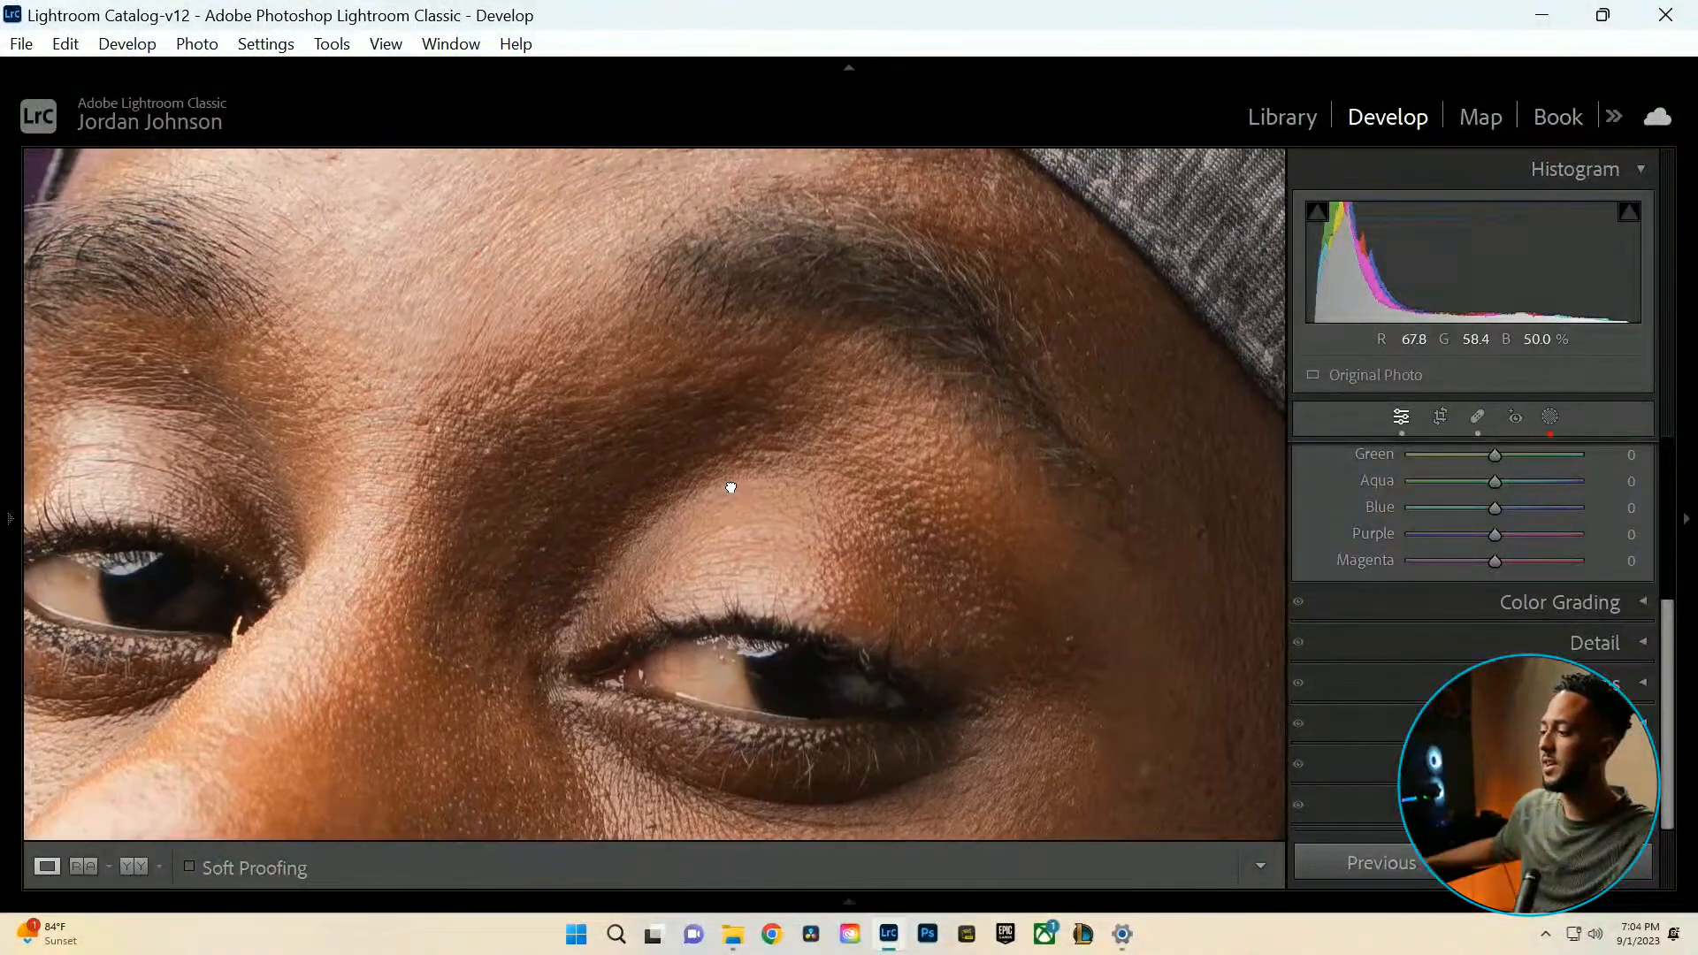
{"action": "left_click", "coordinate": [581, 427]}
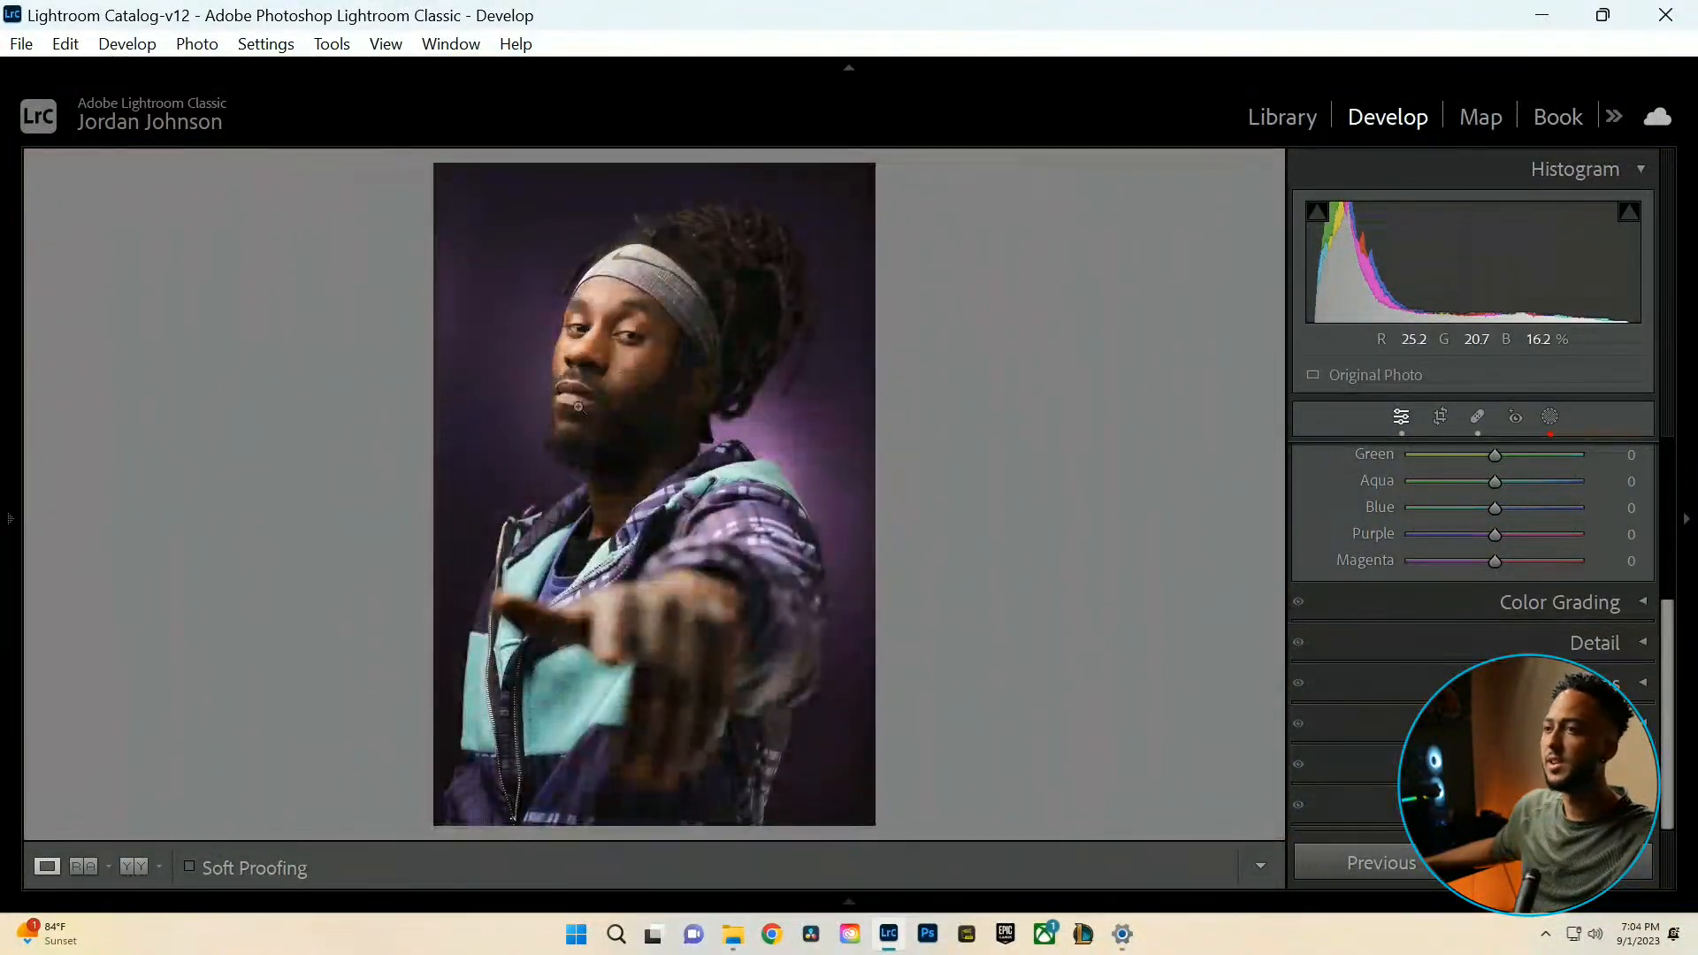
{"action": "left_click", "coordinate": [597, 341]}
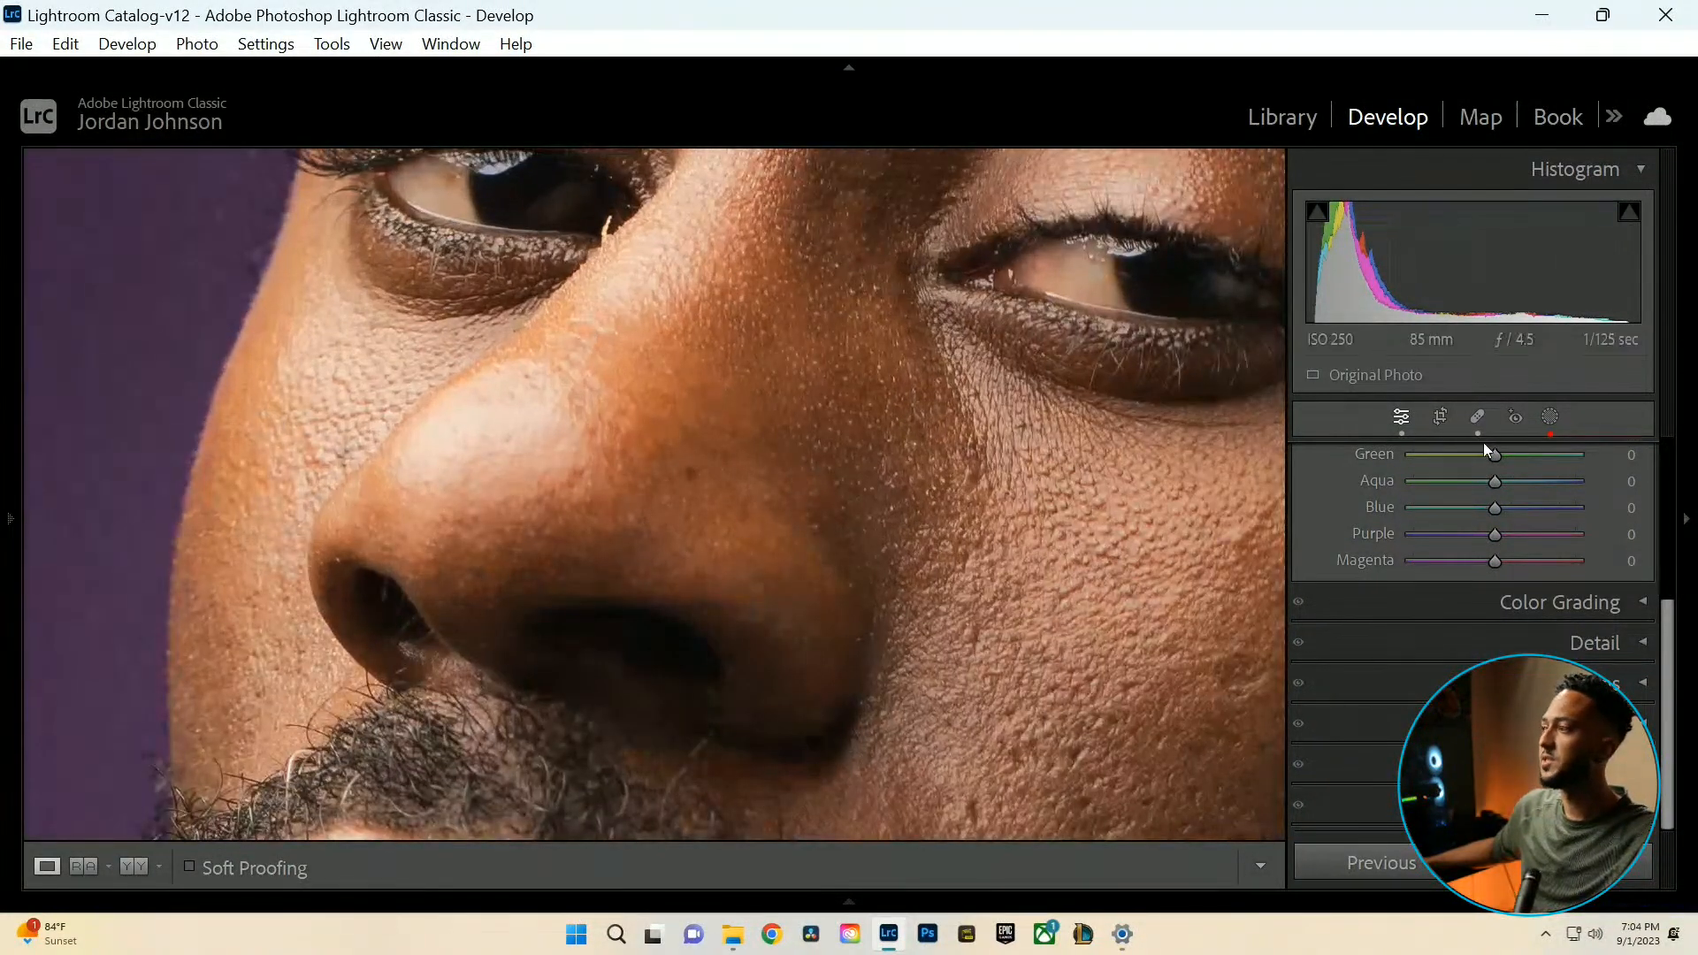
{"action": "left_click_drag", "start_coordinate": [404, 208], "coordinate": [423, 294]}
{"action": "key", "text": "ctrl+equal"}
{"action": "key", "text": "ctrl+equal"}
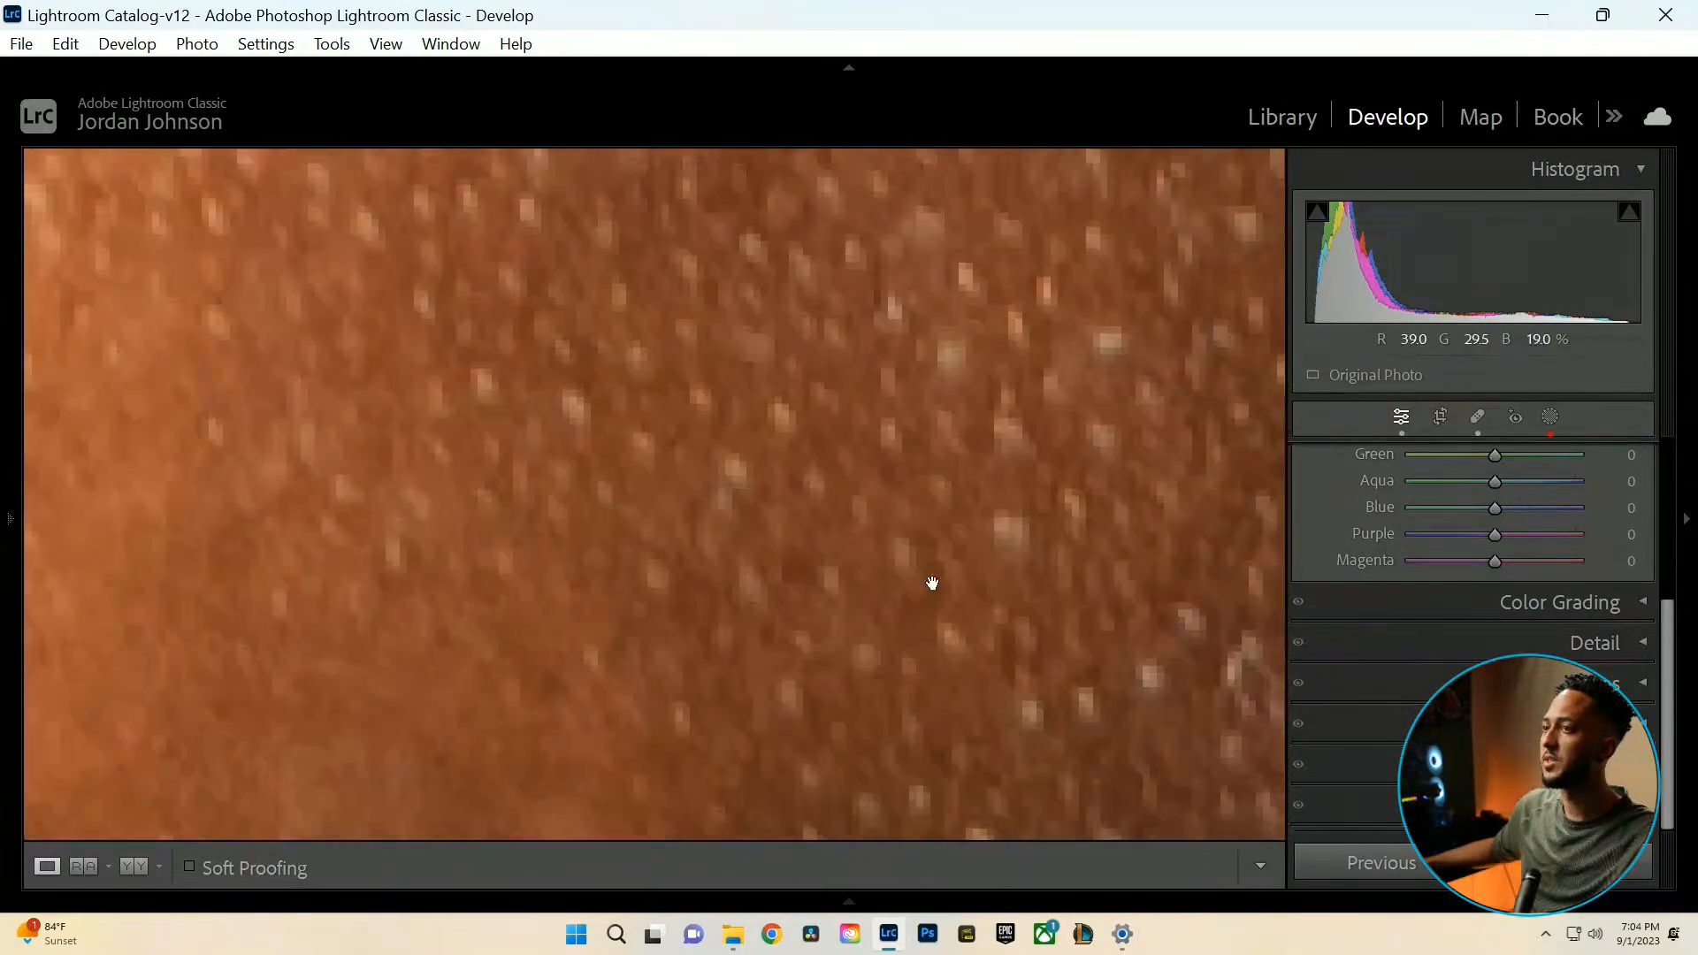
{"action": "left_click_drag", "start_coordinate": [932, 583], "coordinate": [924, 692]}
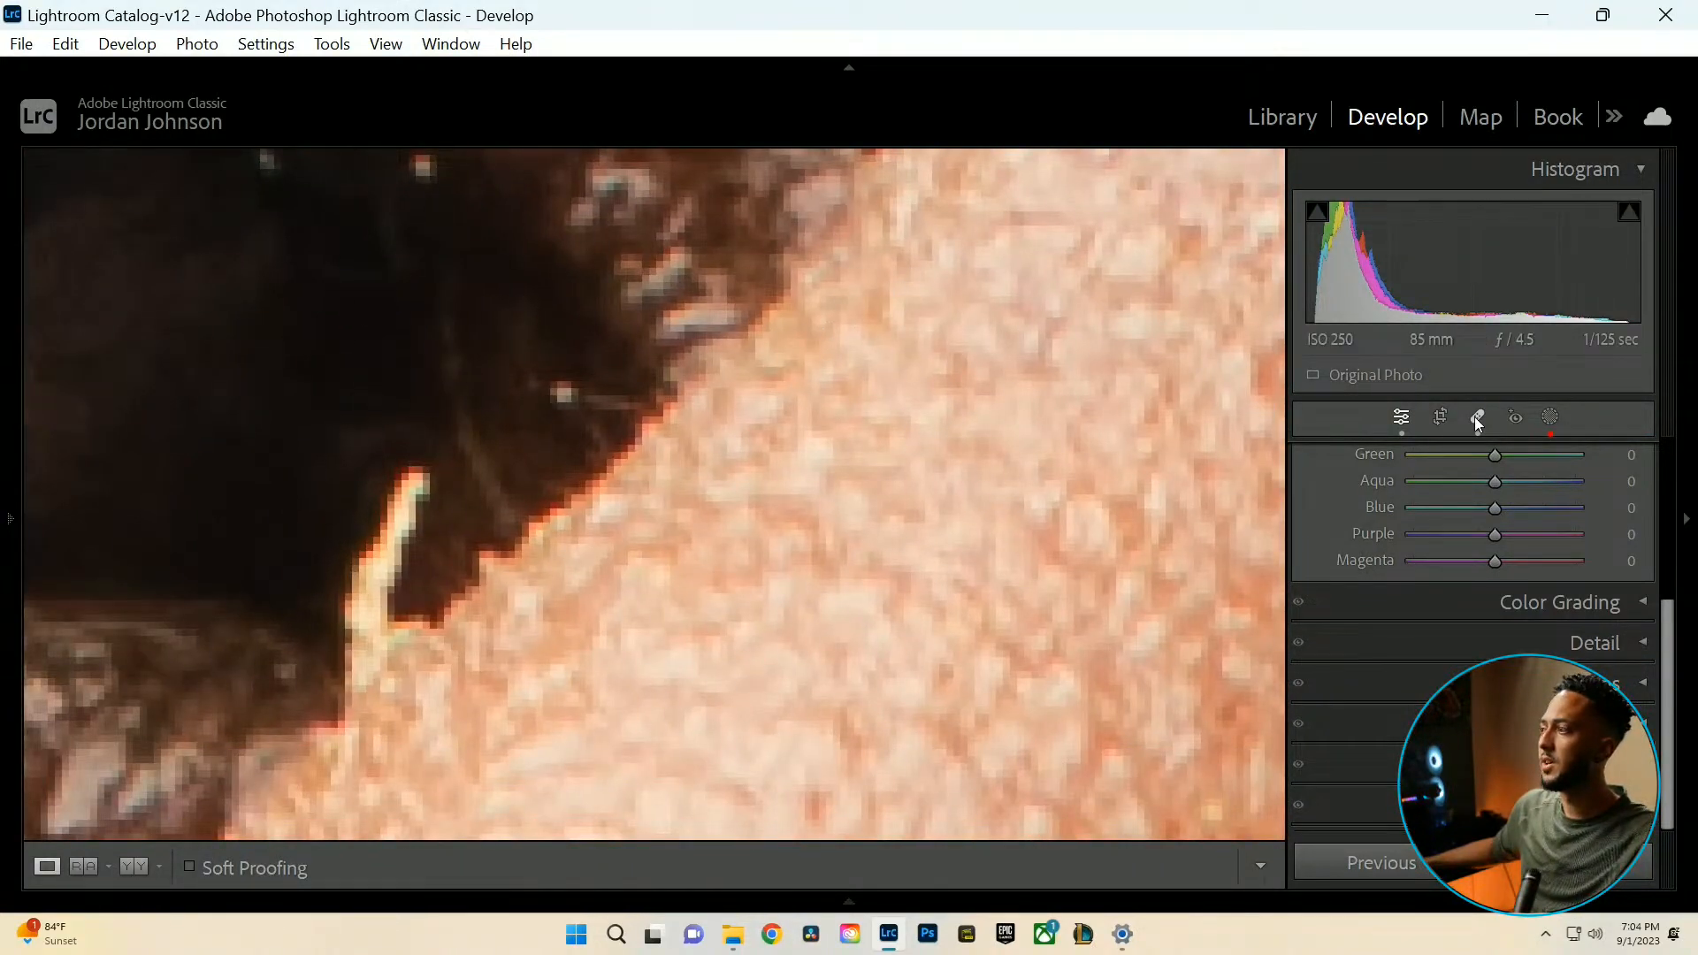
{"action": "left_click", "coordinate": [1475, 417]}
{"action": "mouse_move", "coordinate": [1532, 510]}
{"action": "left_mouse_down"}
{"action": "mouse_move", "coordinate": [1409, 497]}
{"action": "mouse_move", "coordinate": [1402, 511]}
{"action": "left_mouse_up"}
{"action": "mouse_move", "coordinate": [423, 492]}
{"action": "left_mouse_down"}
{"action": "mouse_move", "coordinate": [389, 533]}
{"action": "mouse_move", "coordinate": [362, 685]}
{"action": "left_mouse_up"}
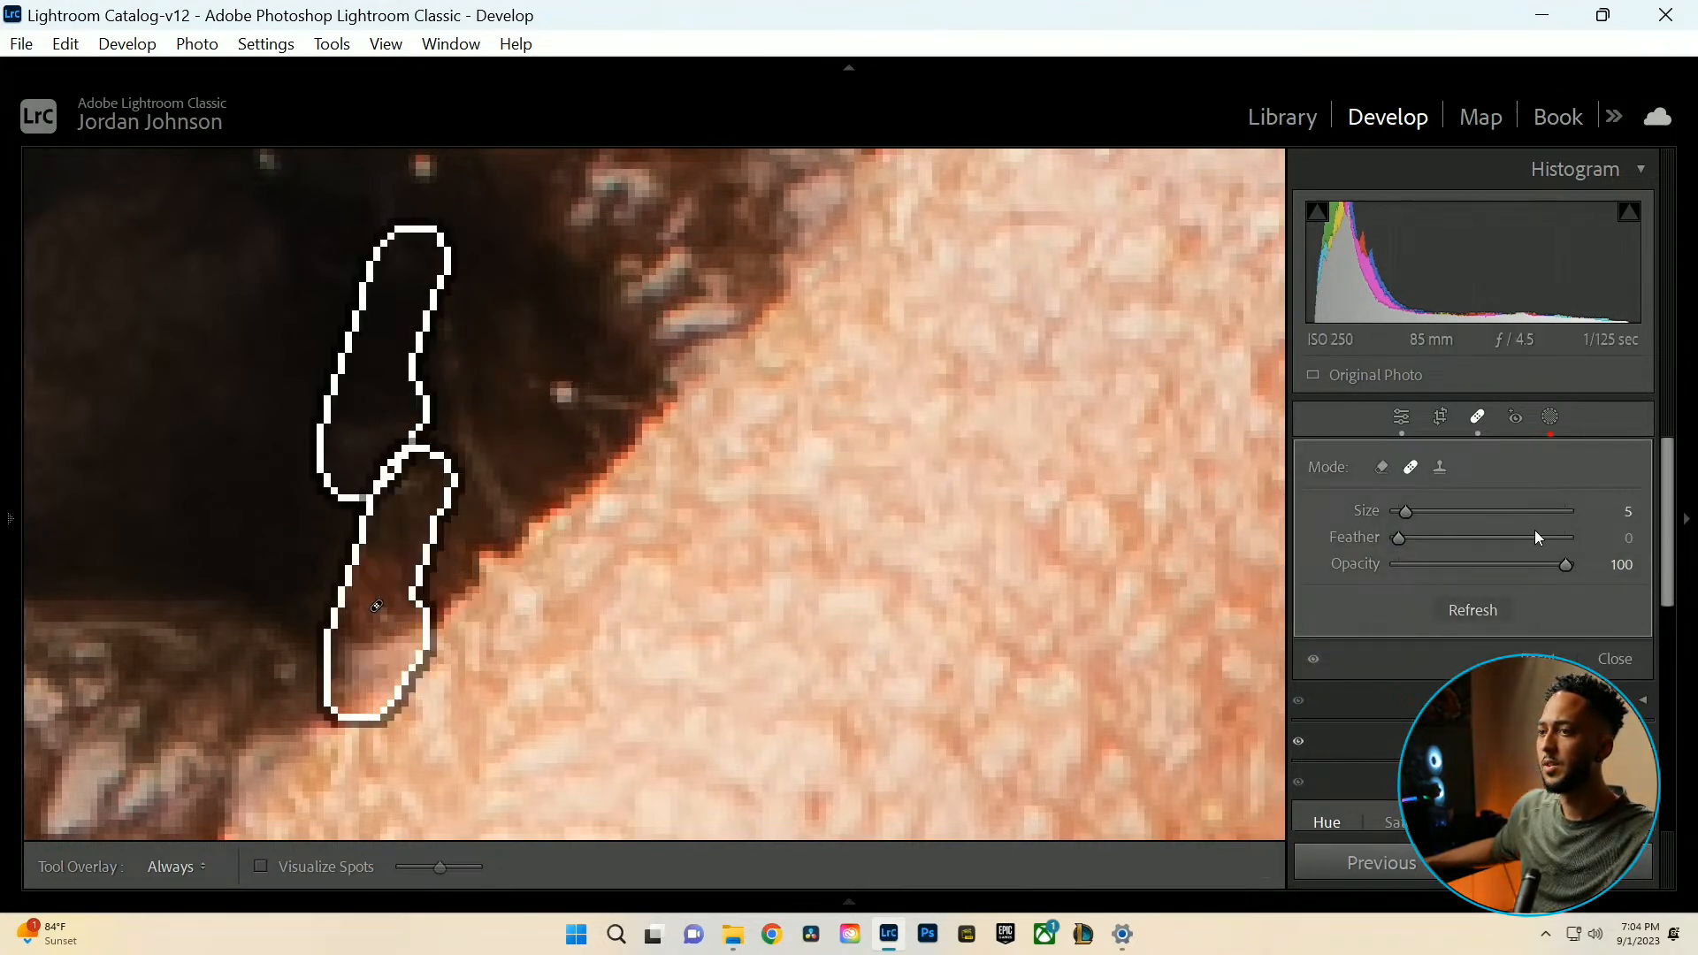
{"action": "left_click", "coordinate": [1478, 416]}
{"action": "left_click", "coordinate": [648, 569]}
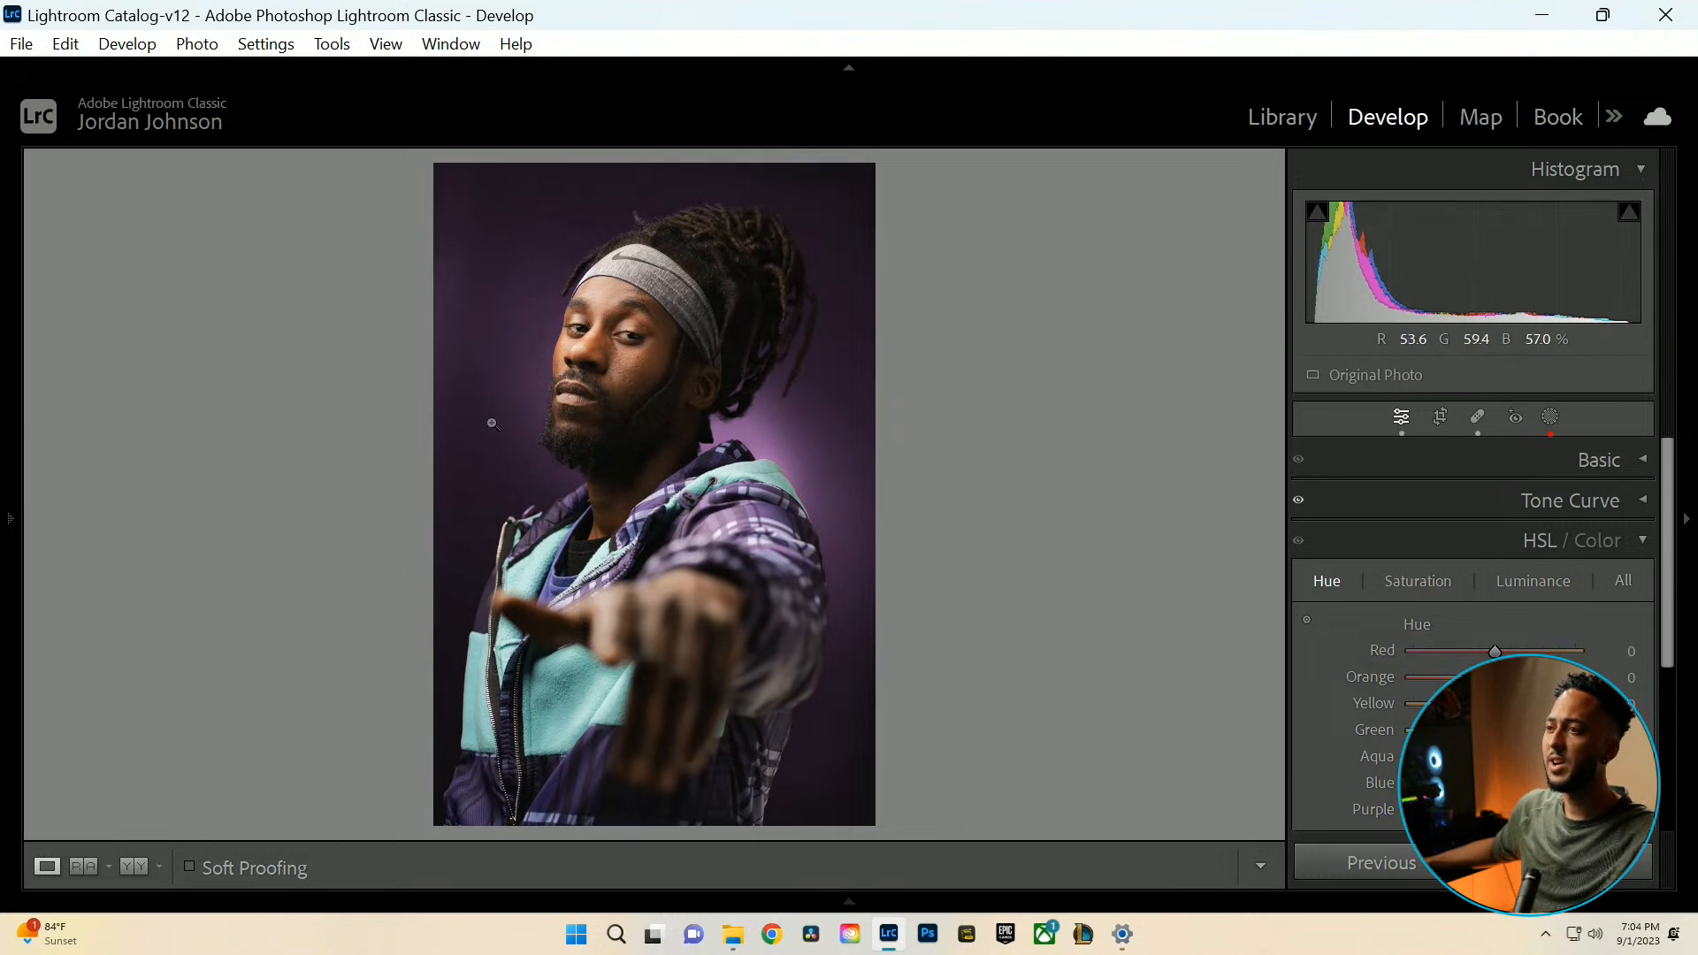
Create a Select People mask for Person 1 covering only the Eye Sclera and the Iris and Pupil.
{"action": "left_click", "coordinate": [1553, 415]}
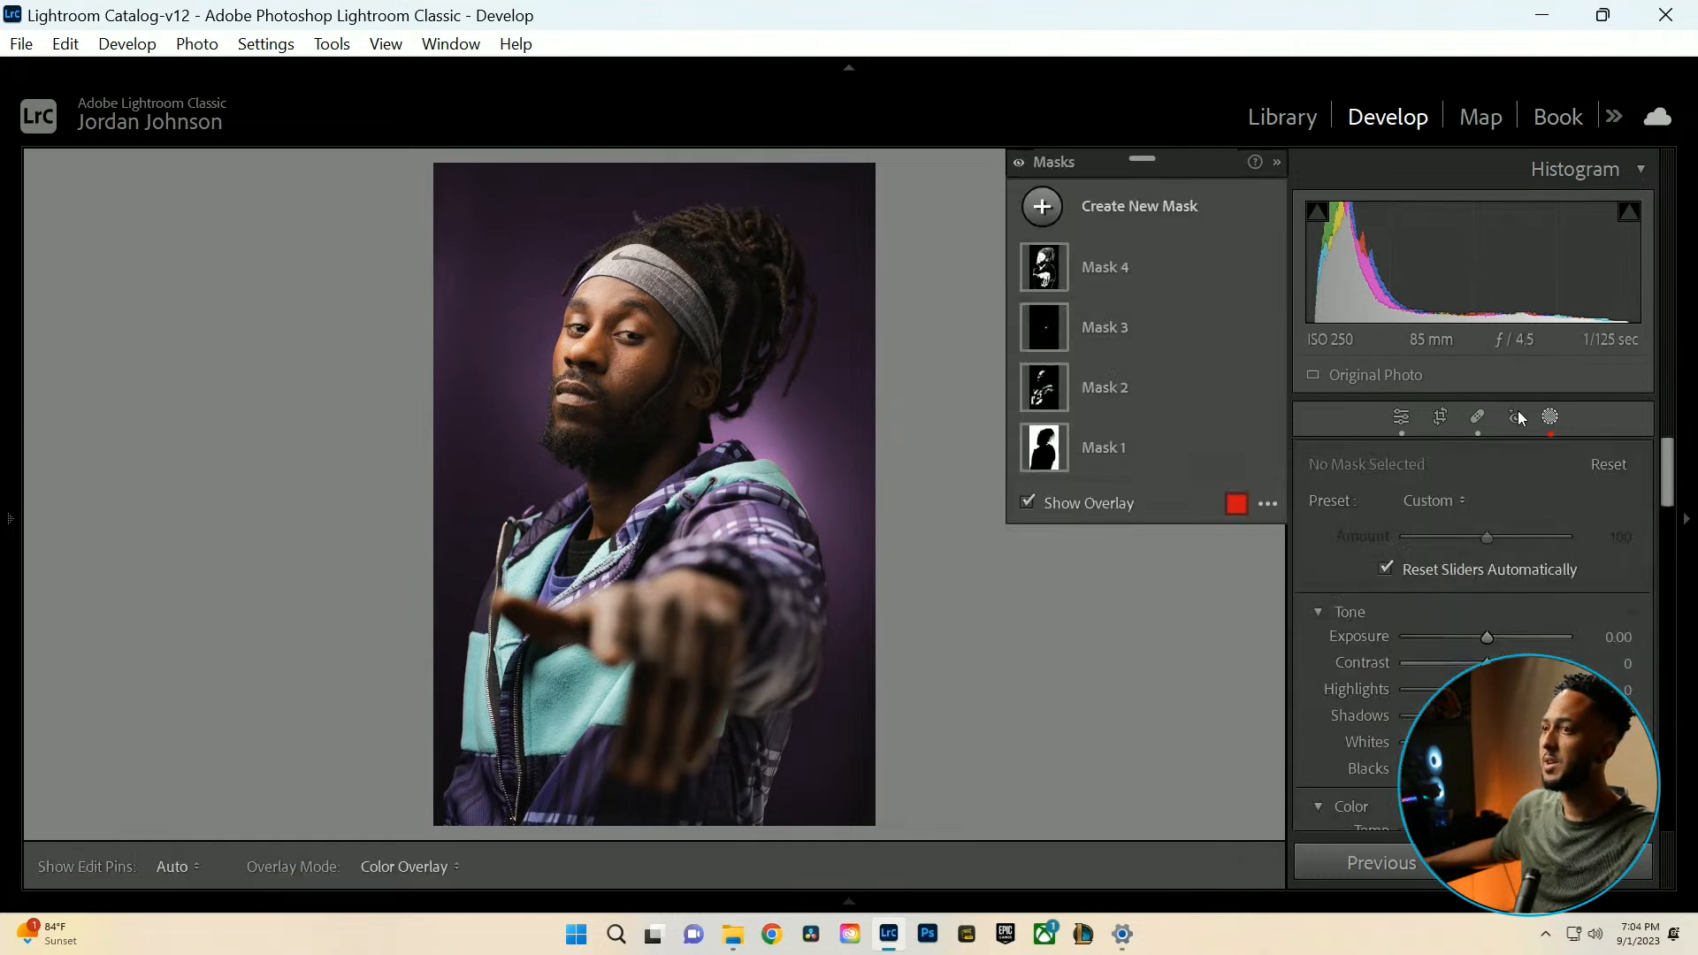
{"action": "left_click", "coordinate": [1052, 210]}
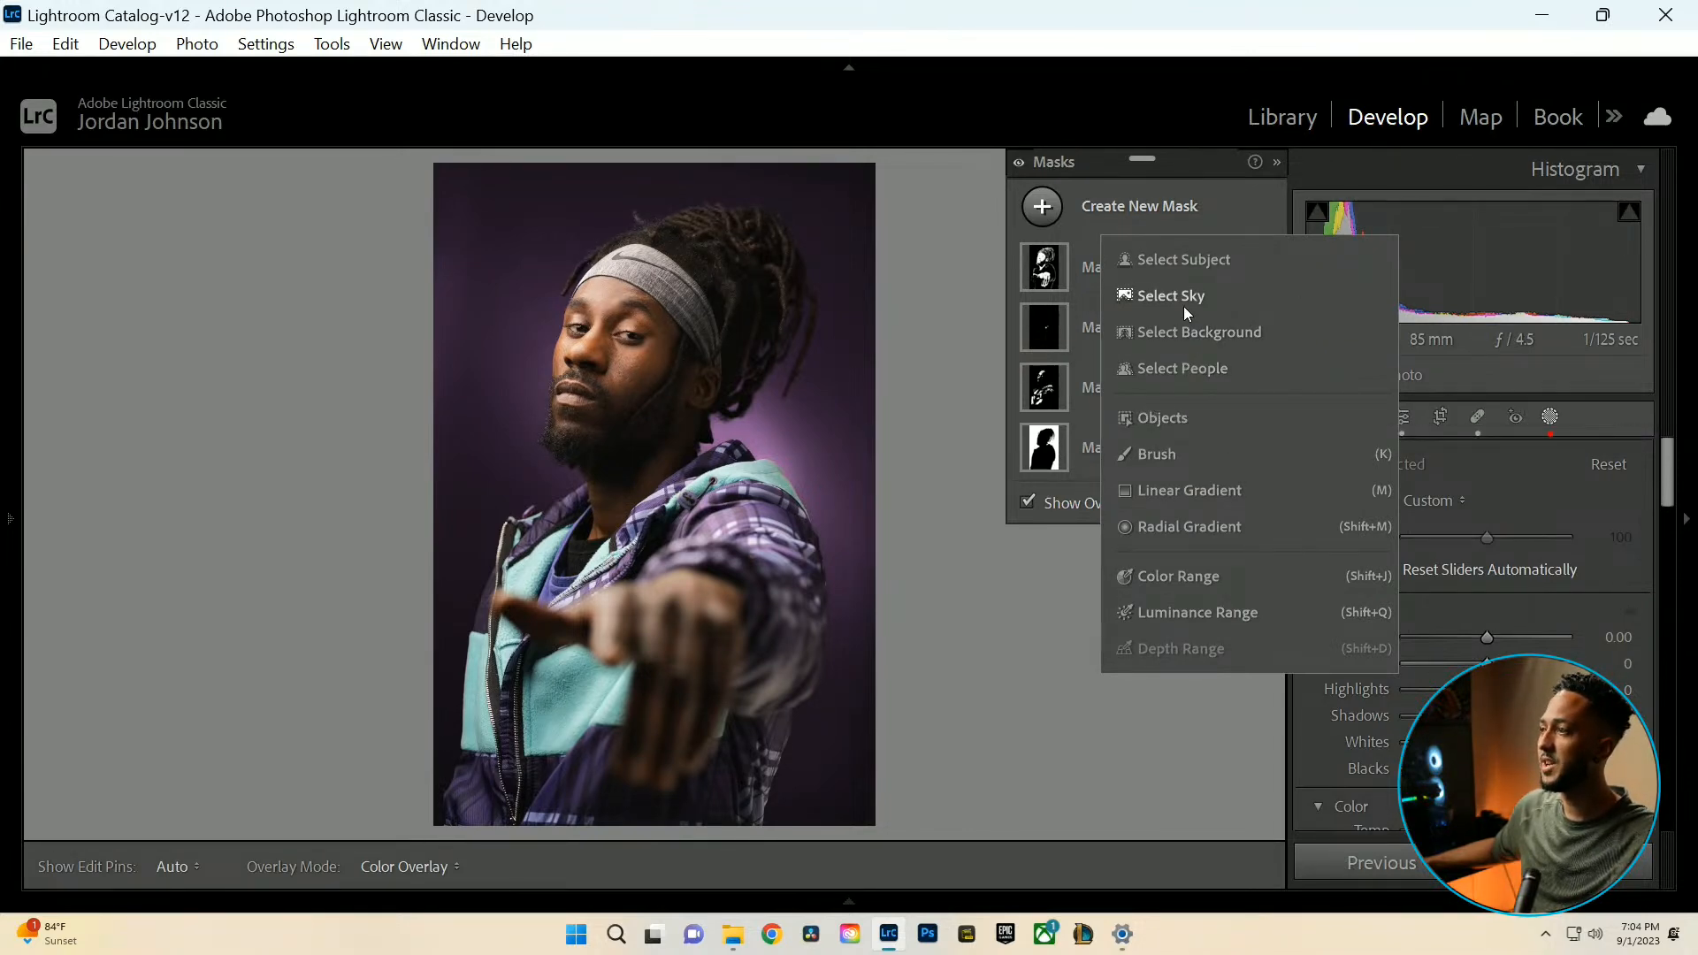
{"action": "left_click", "coordinate": [1185, 366]}
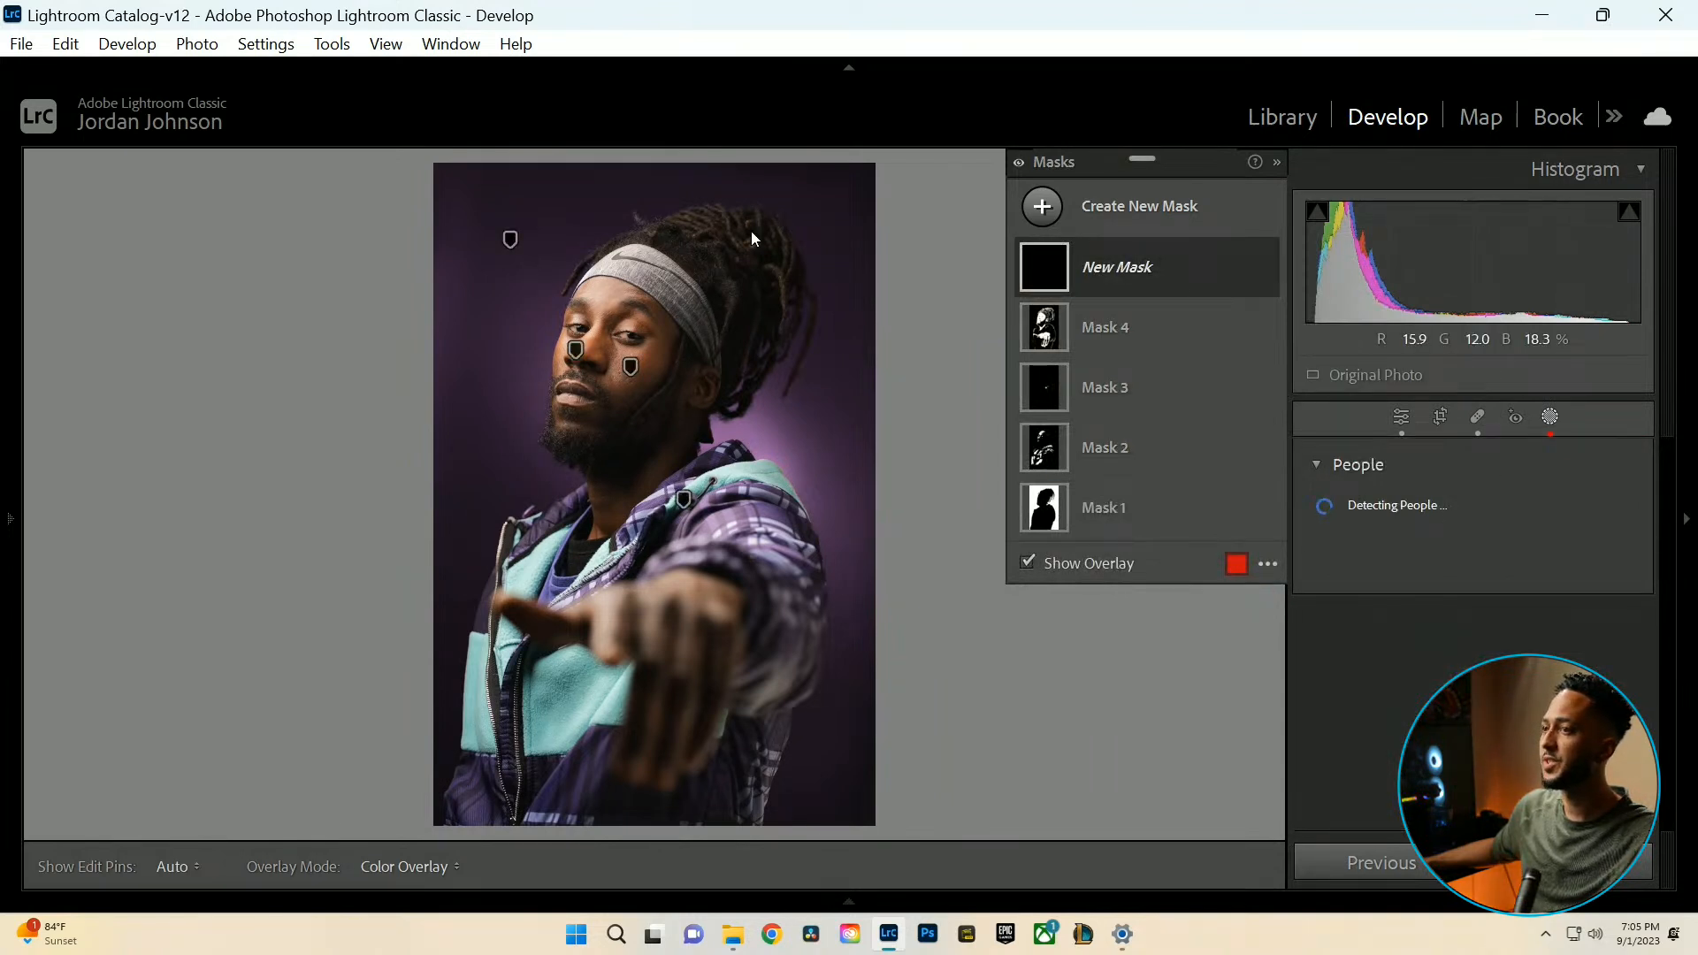
{"action": "left_click", "coordinate": [1356, 522]}
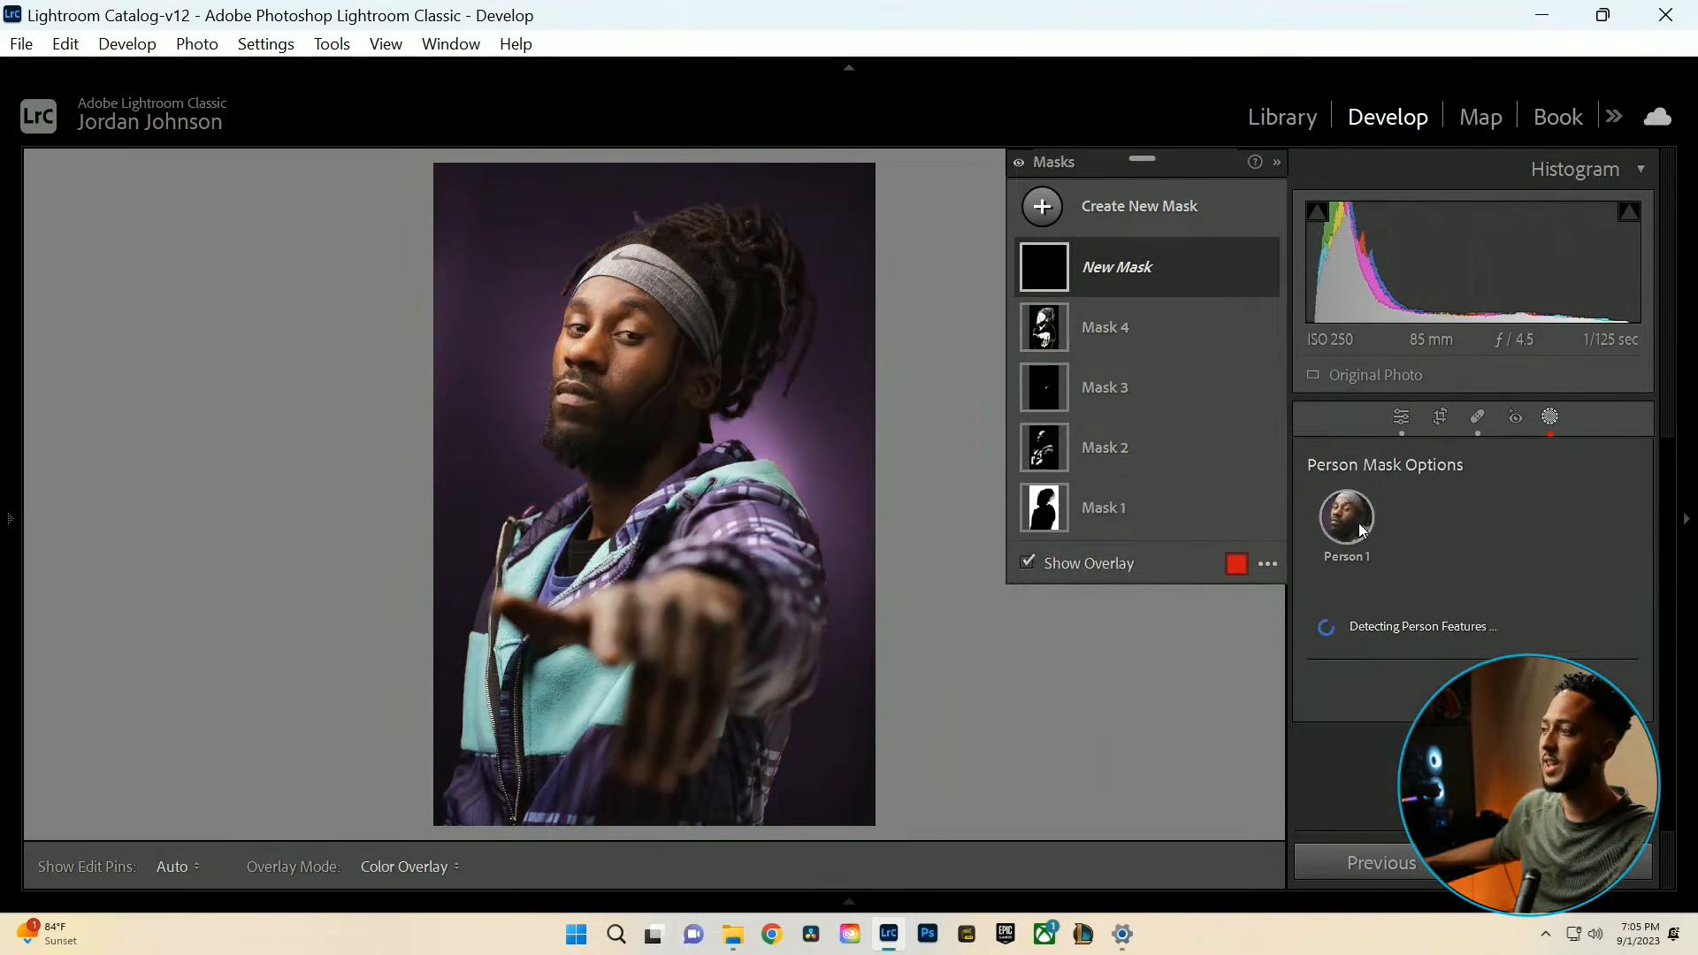
{"action": "scroll", "coordinate": [1386, 665], "scroll_direction": "down", "scroll_amount": 3}
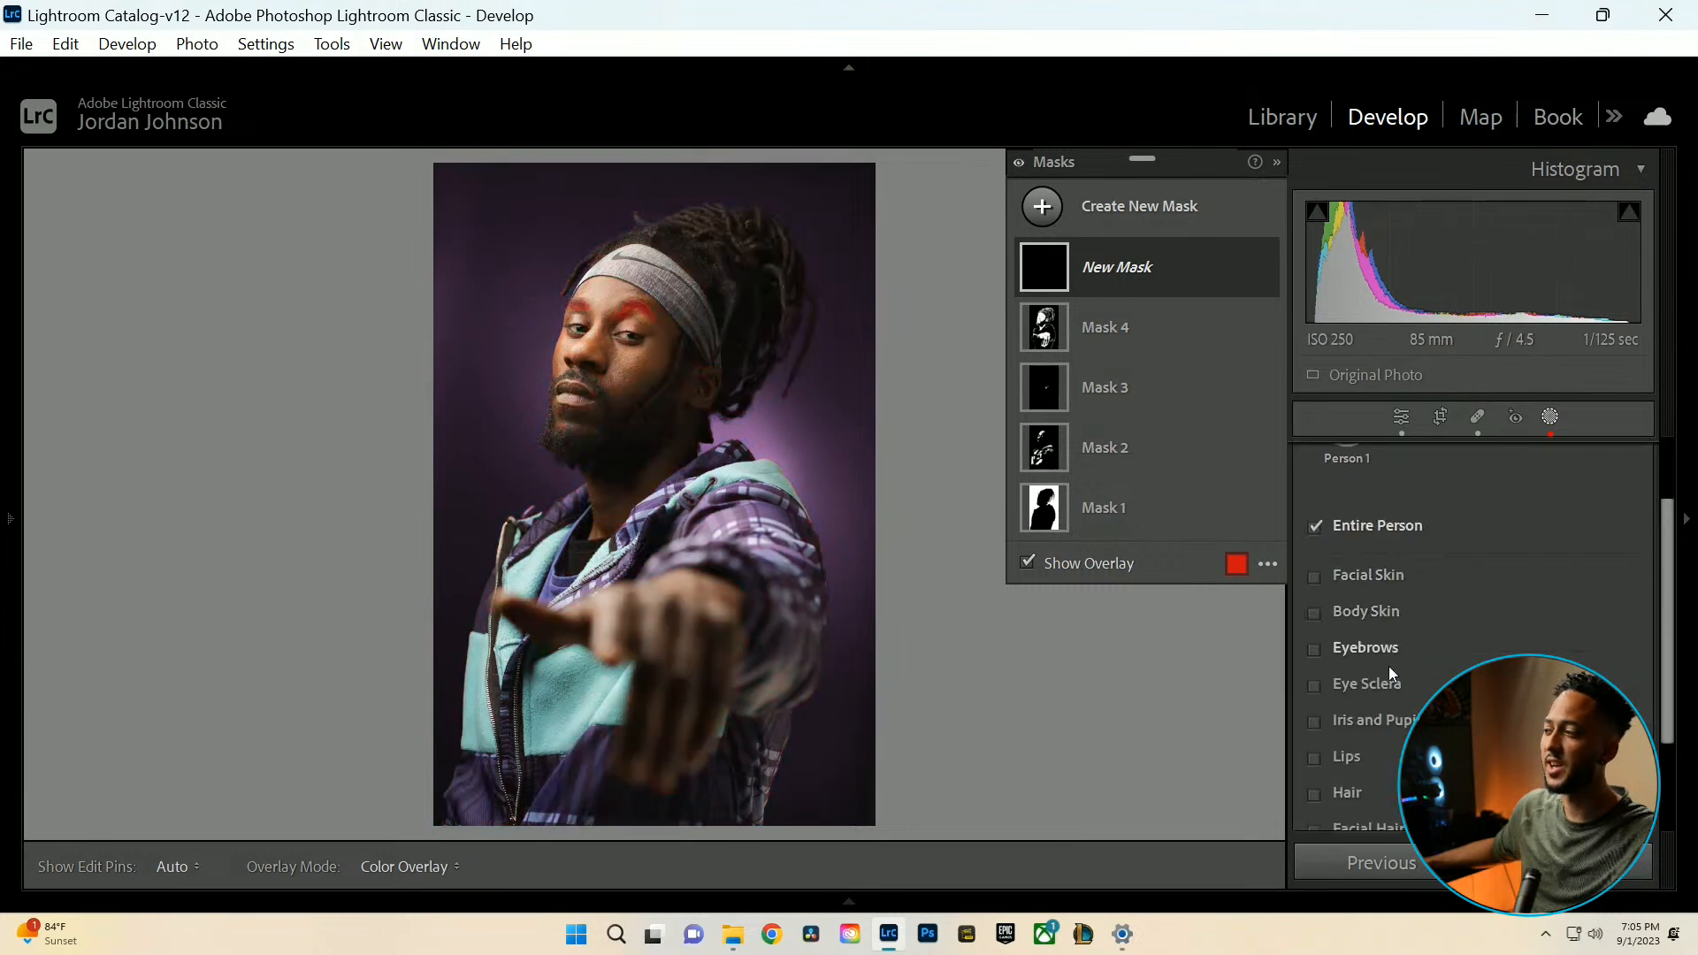
{"action": "left_click", "coordinate": [1314, 673]}
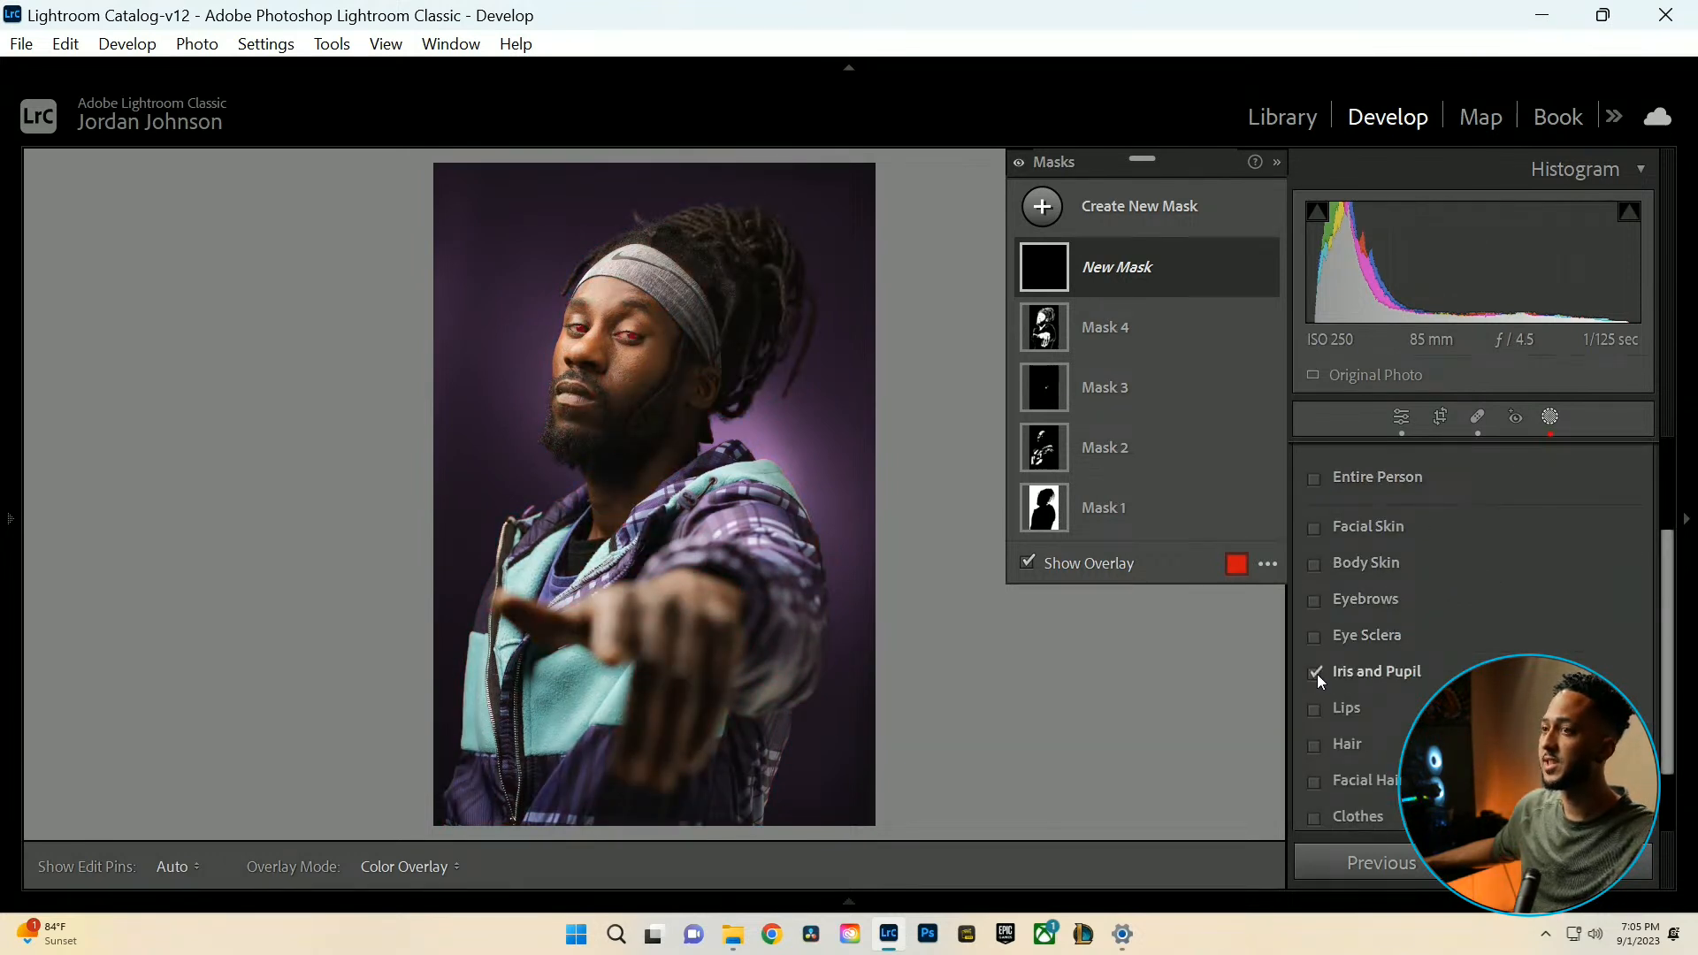
{"action": "left_click", "coordinate": [1313, 638]}
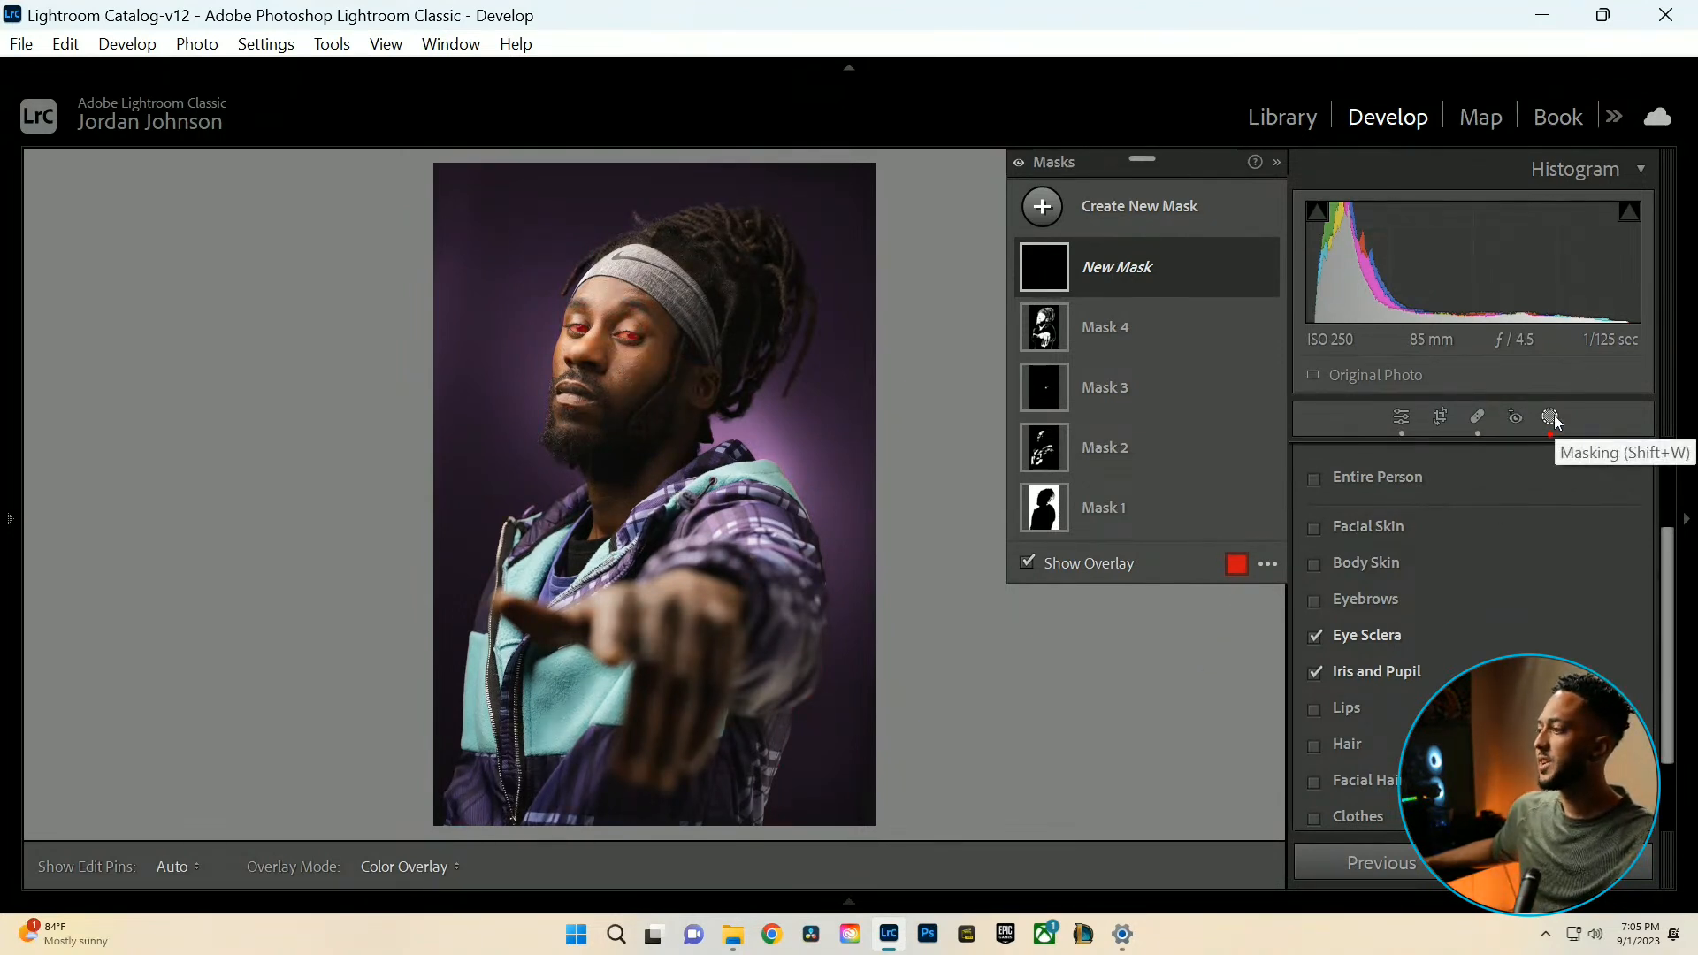
{"action": "scroll", "coordinate": [1473, 636], "scroll_direction": "down", "scroll_amount": 3}
{"action": "scroll", "coordinate": [1554, 443], "scroll_direction": "up", "scroll_amount": 5}
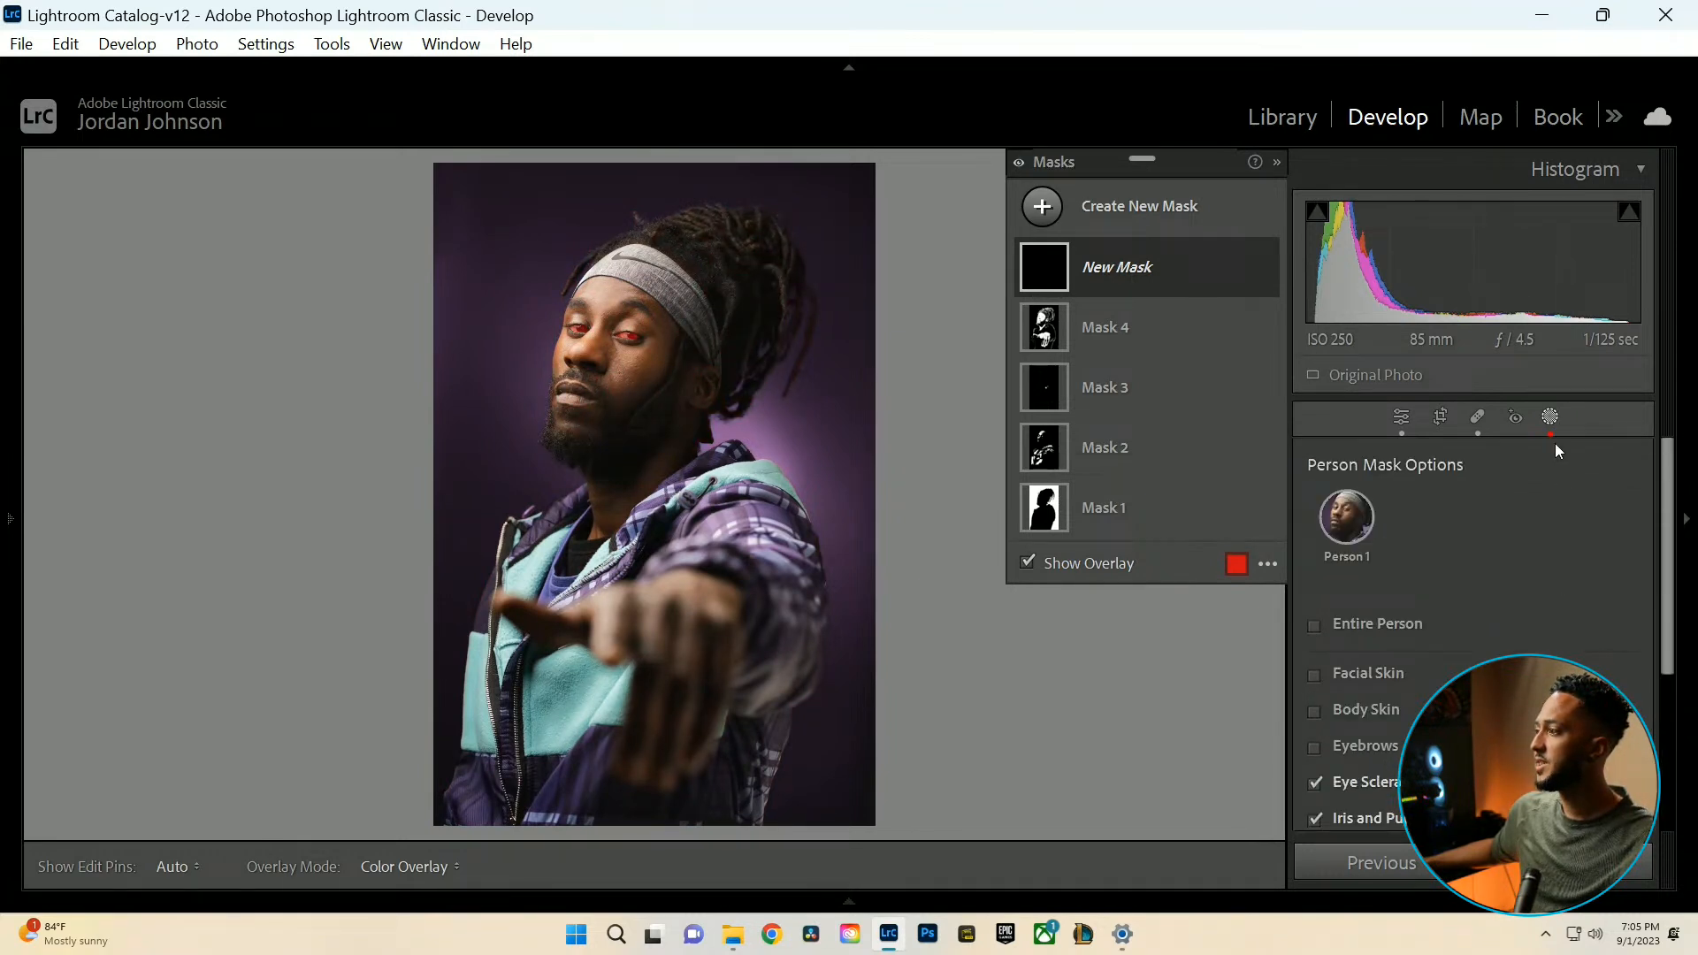
{"action": "scroll", "coordinate": [1551, 421], "scroll_direction": "down", "scroll_amount": 5}
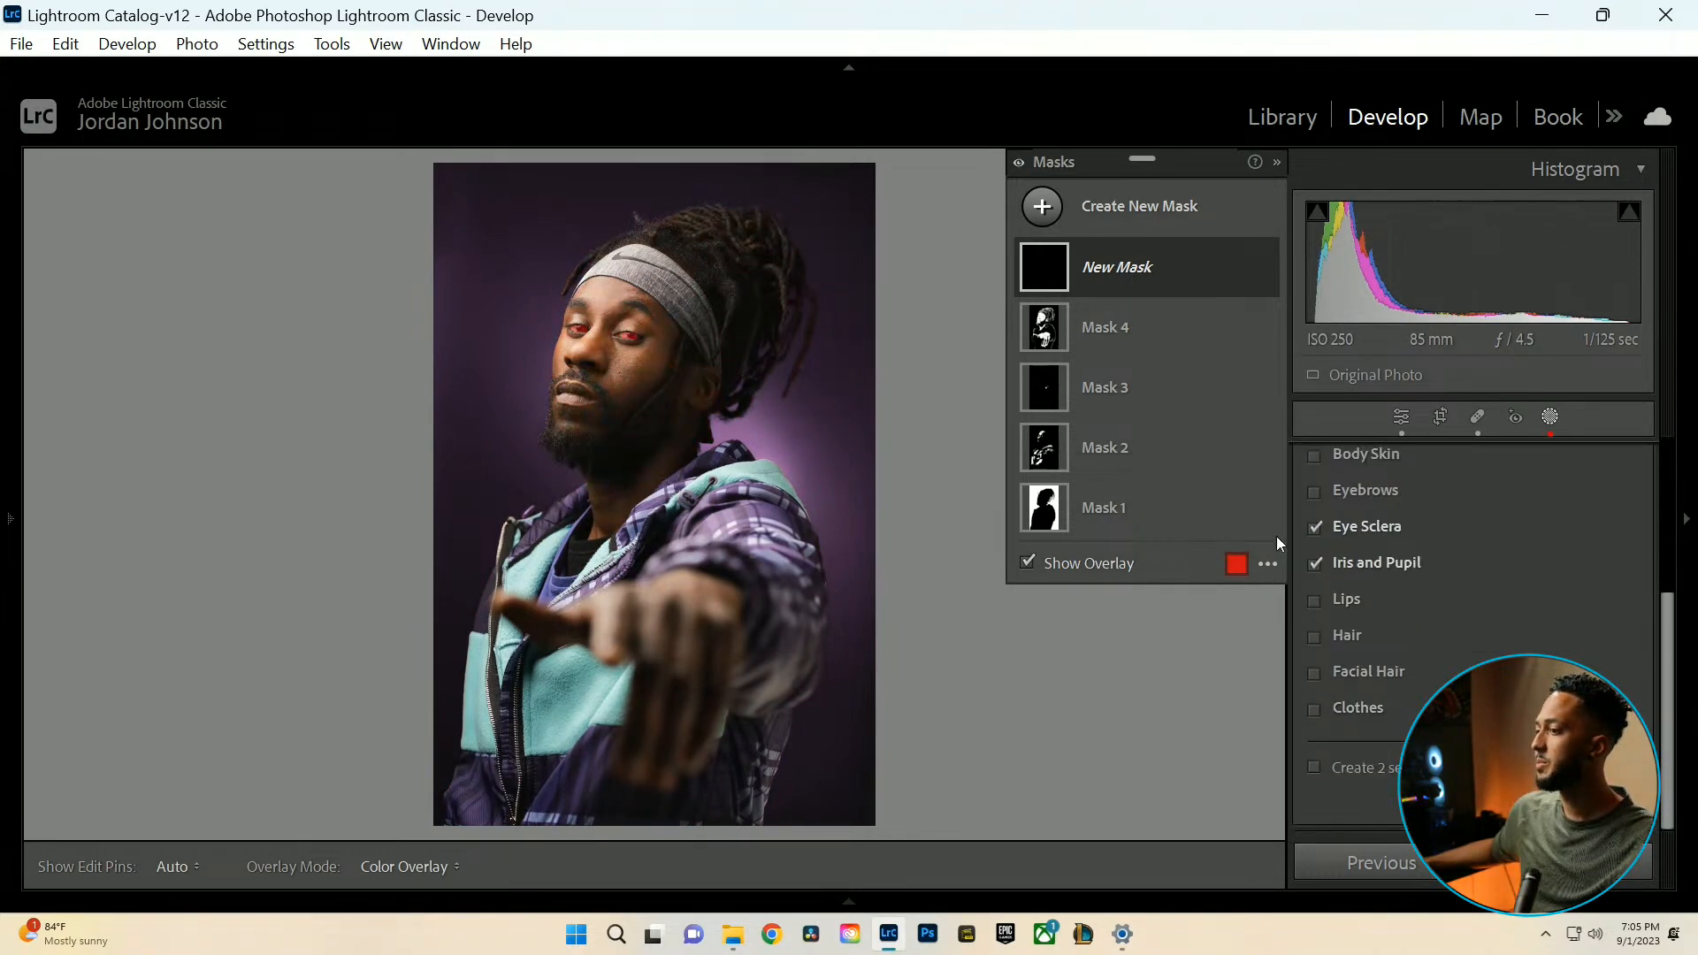
{"action": "scroll", "coordinate": [1503, 531], "scroll_direction": "up", "scroll_amount": 7}
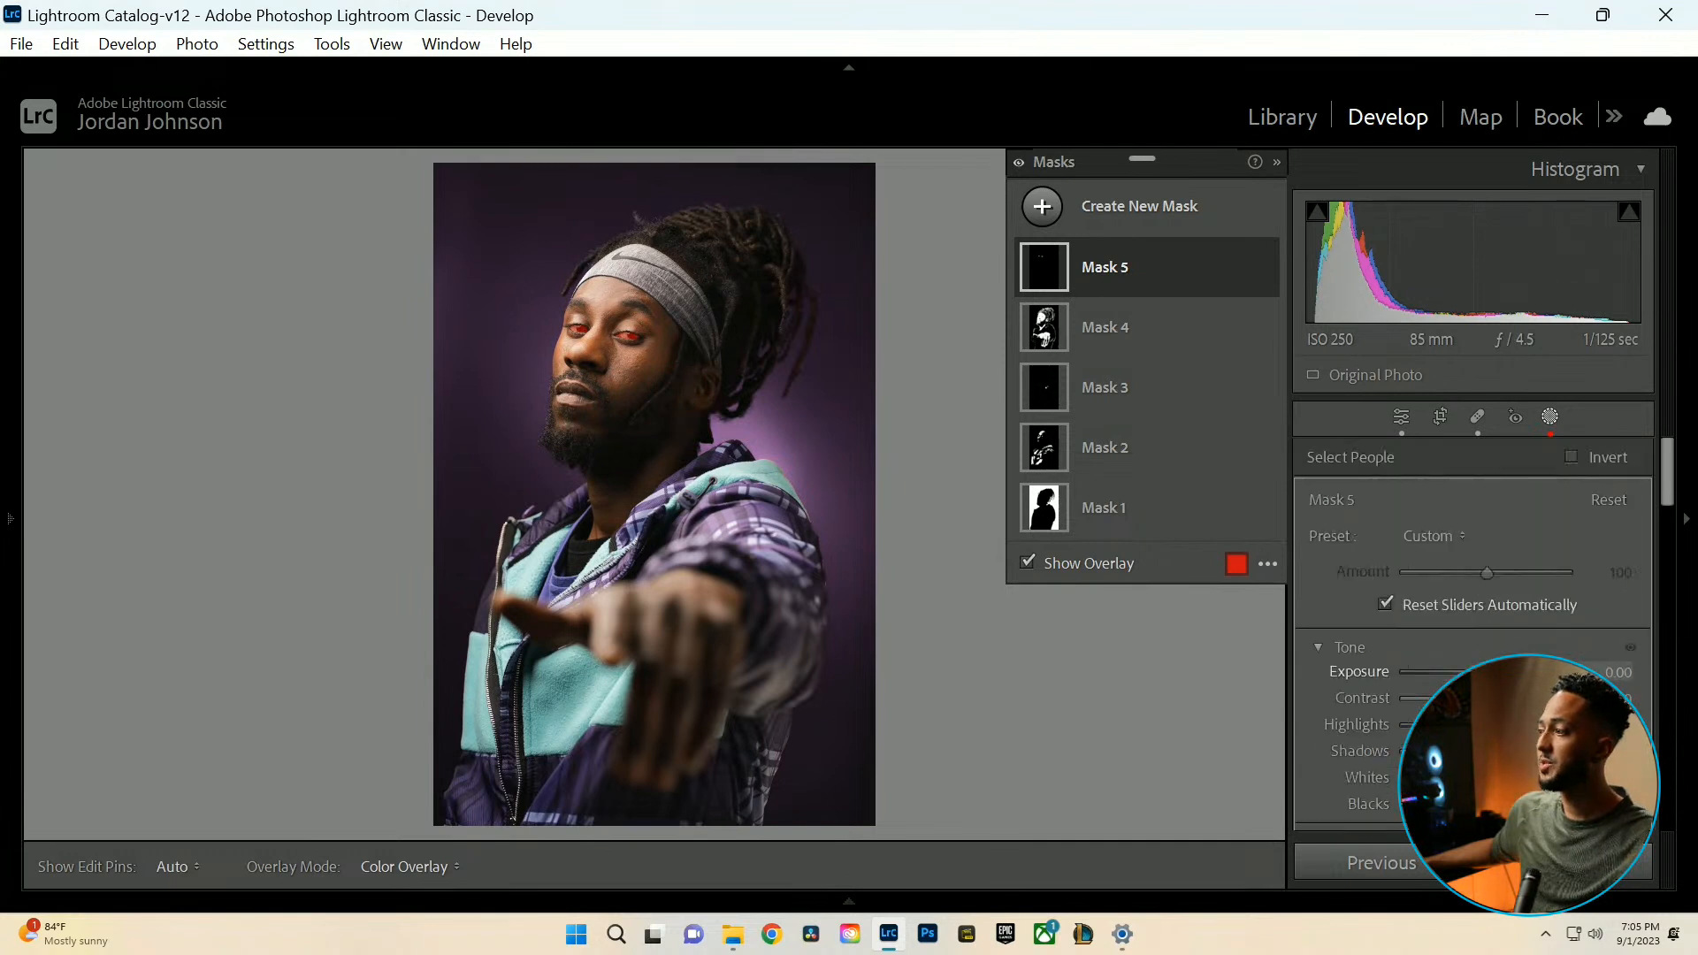
Brighten the eye mask by setting its Exposure to 0.56 and raising its Shadows slightly.
{"action": "left_click_drag", "start_coordinate": [1486, 672], "coordinate": [1493, 672]}
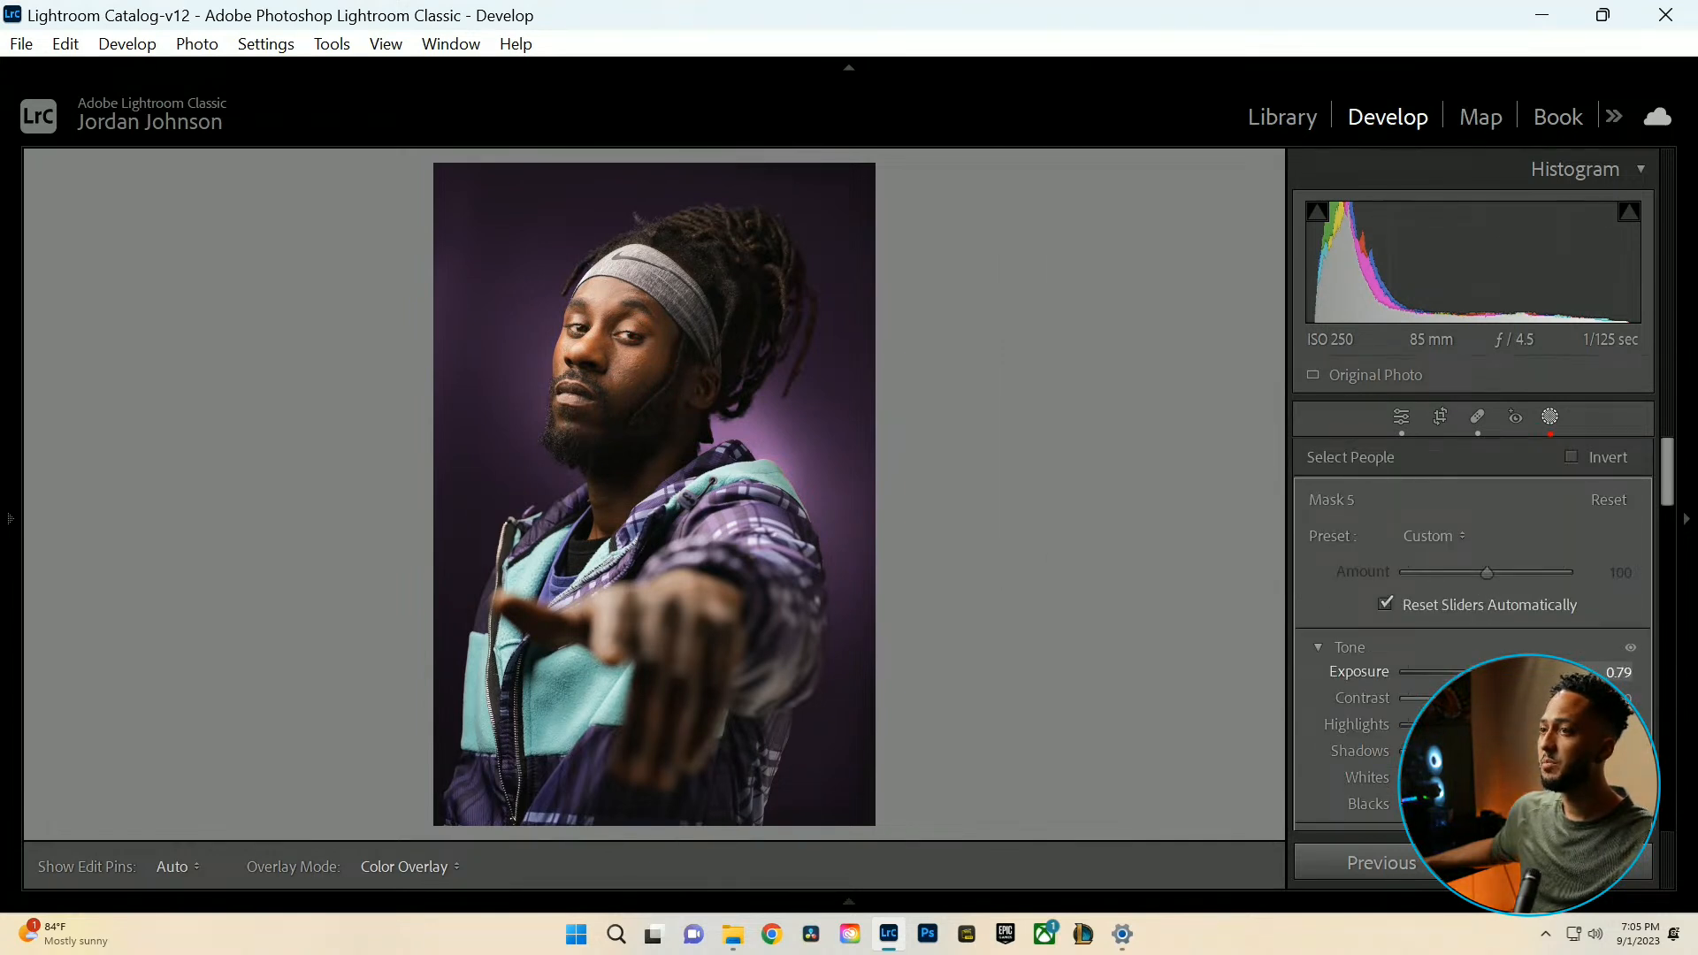
{"action": "left_click_drag", "start_coordinate": [1500, 672], "coordinate": [1498, 672]}
{"action": "left_click_drag", "start_coordinate": [1487, 751], "coordinate": [1489, 751]}
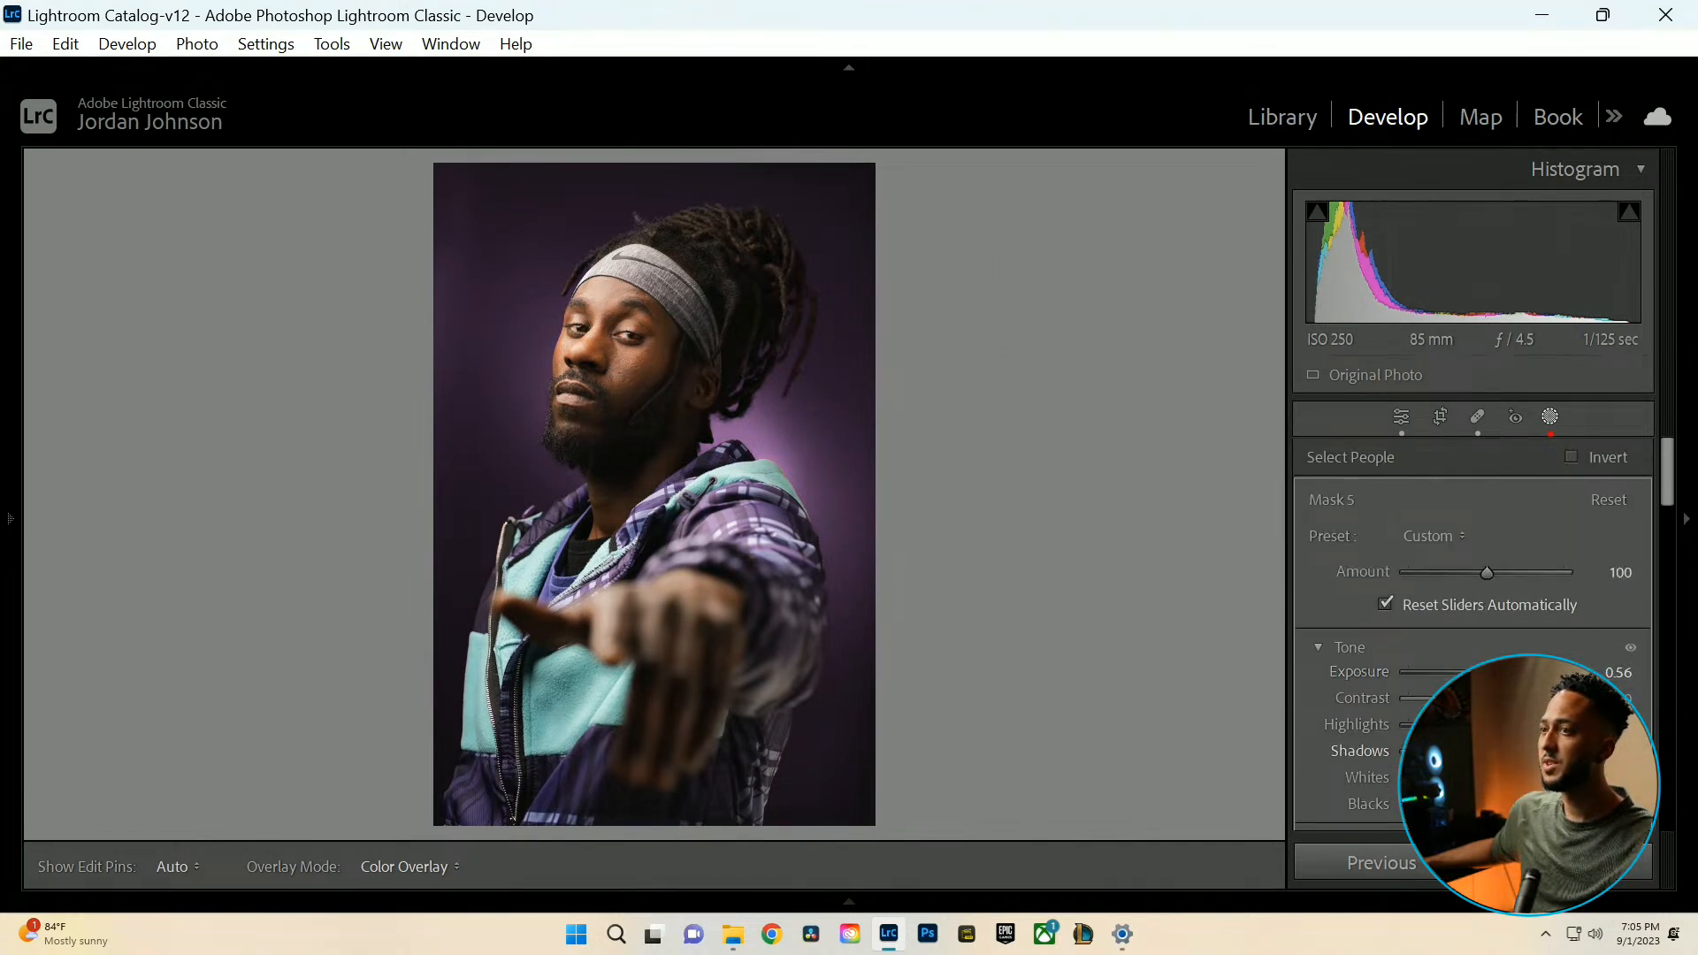
Examine the eyes up close to check the effect of the Mask 5 adjustment, and return to the full portrait.
{"action": "left_click", "coordinate": [1550, 417]}
{"action": "left_click", "coordinate": [633, 337]}
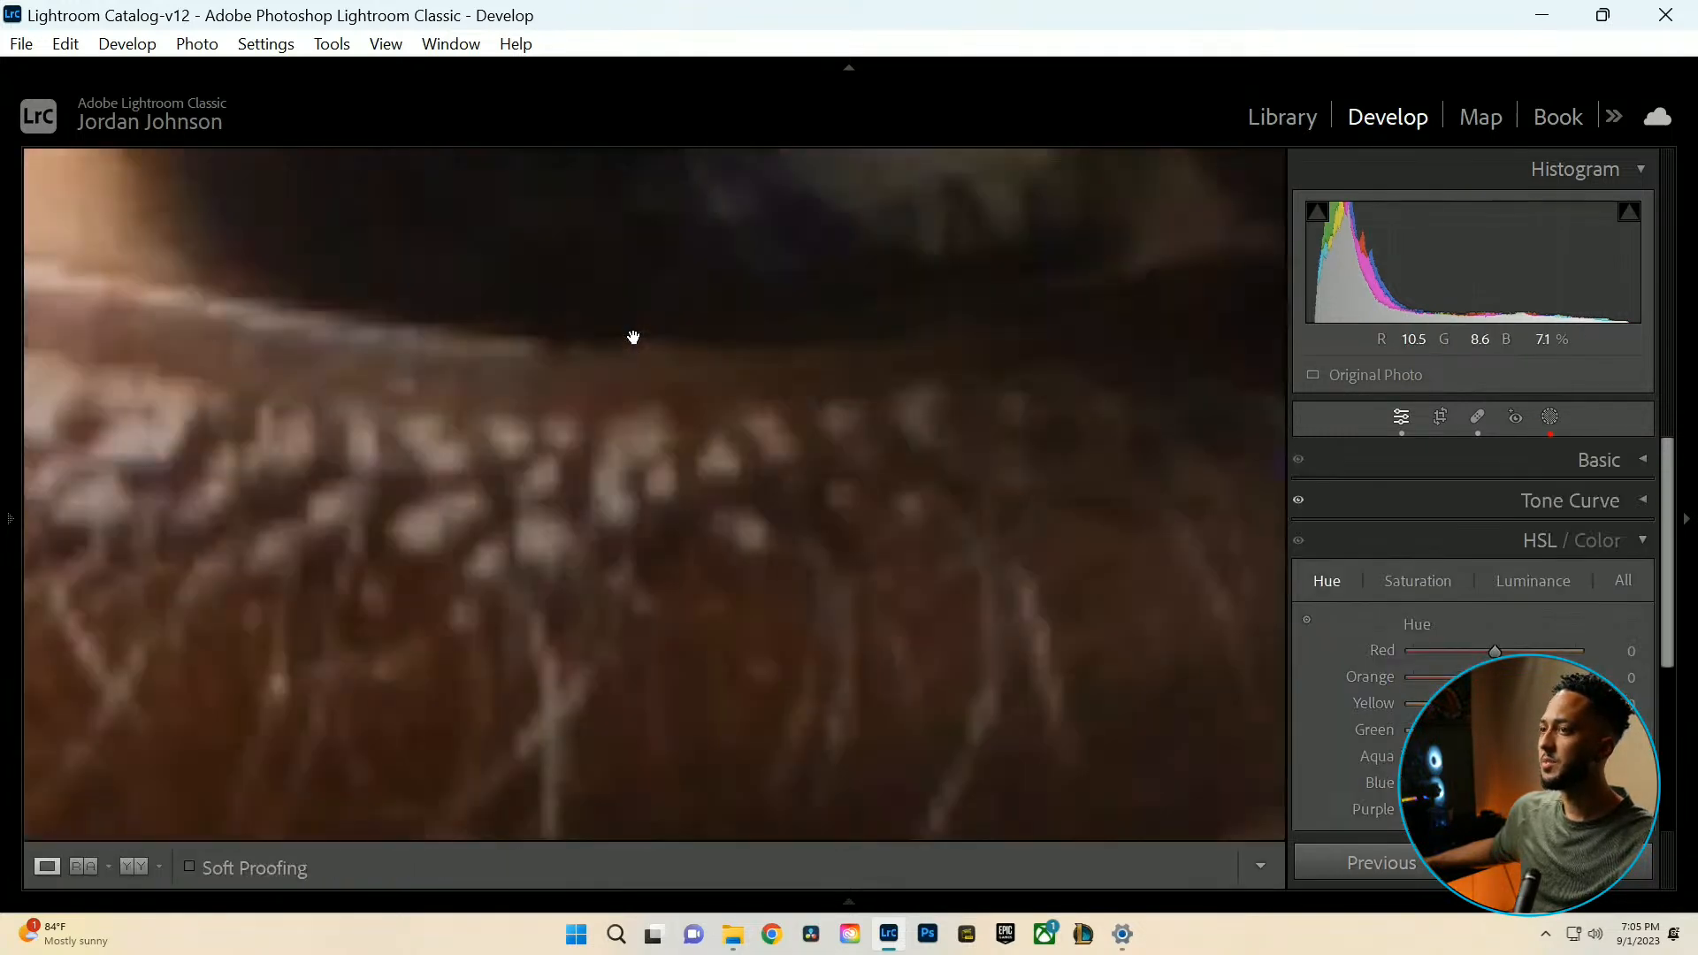
{"action": "left_click_drag", "start_coordinate": [633, 337], "coordinate": [793, 511]}
{"action": "key", "text": "ctrl+minus"}
{"action": "key", "text": "ctrl+minus"}
{"action": "key", "text": "ctrl+minus"}
{"action": "key", "text": "ctrl+minus"}
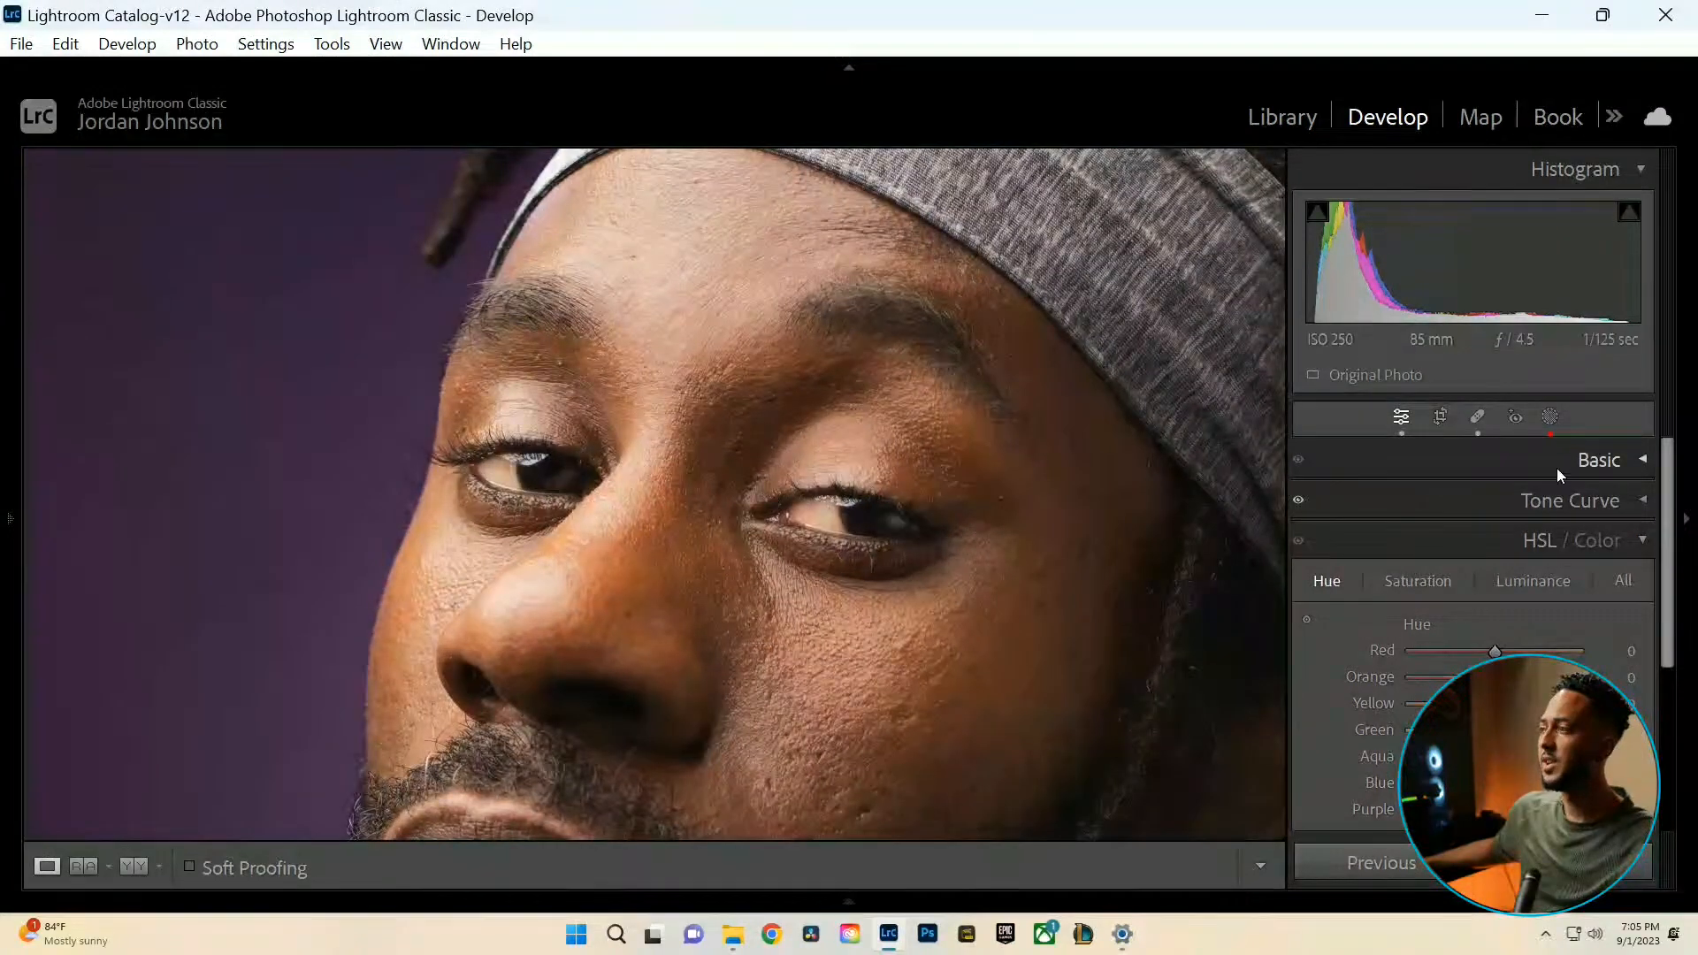
{"action": "left_click", "coordinate": [1550, 417]}
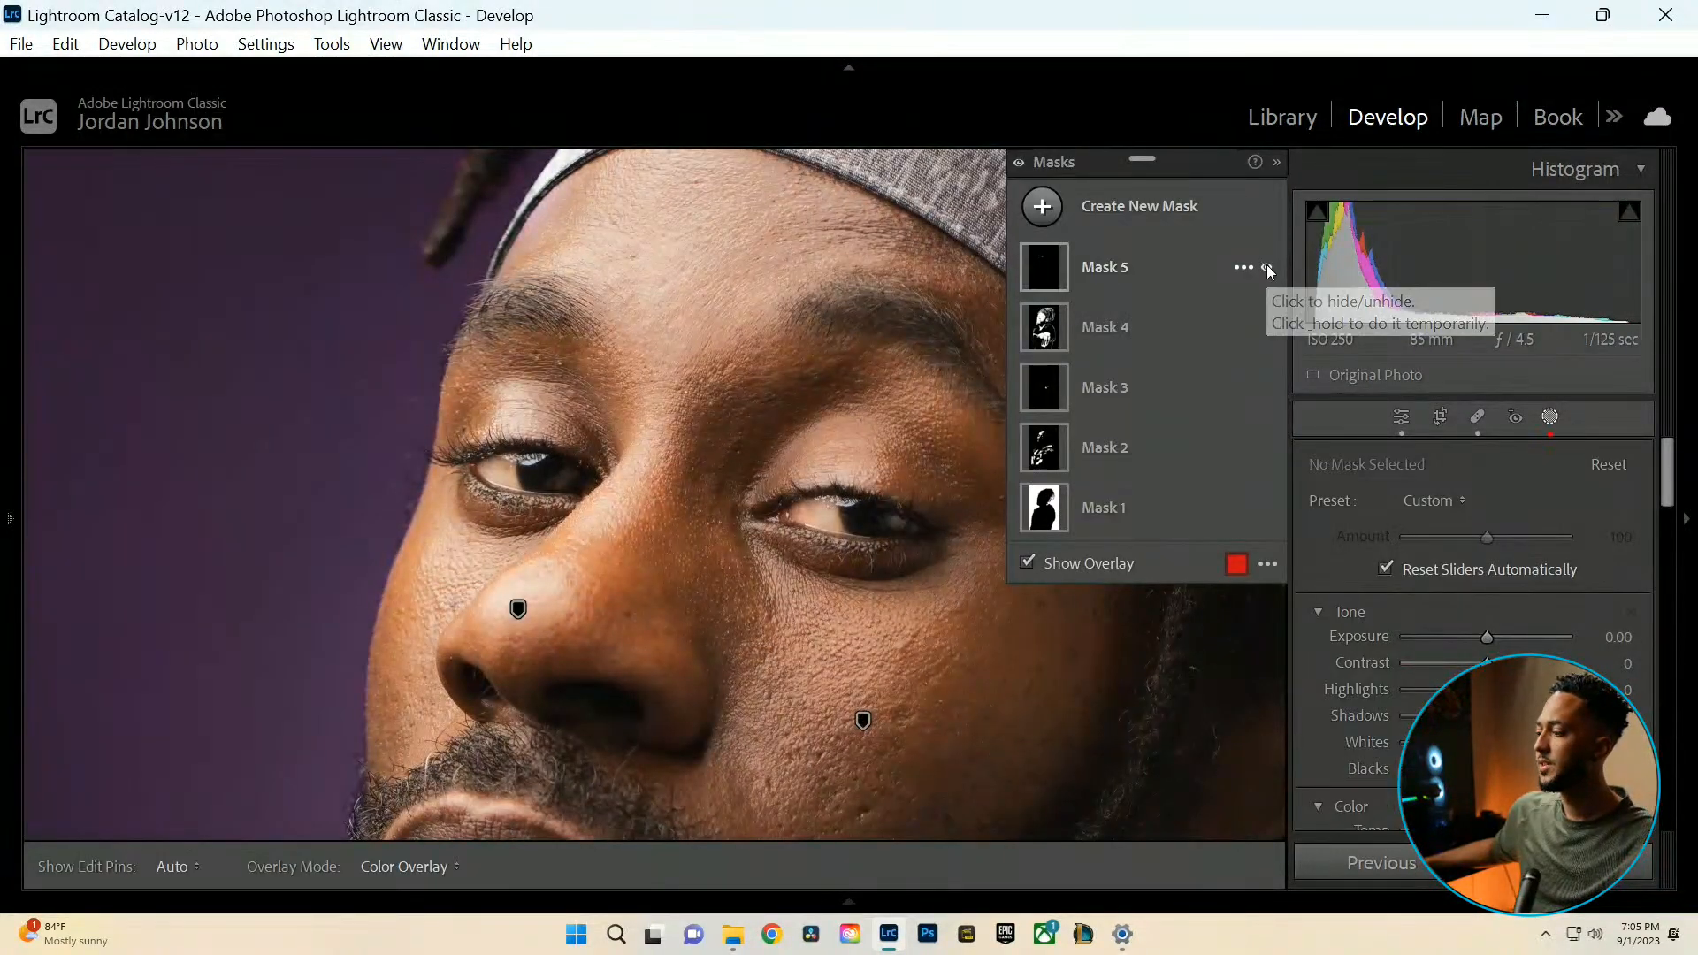
{"action": "left_click", "coordinate": [1550, 418]}
{"action": "left_click", "coordinate": [955, 544]}
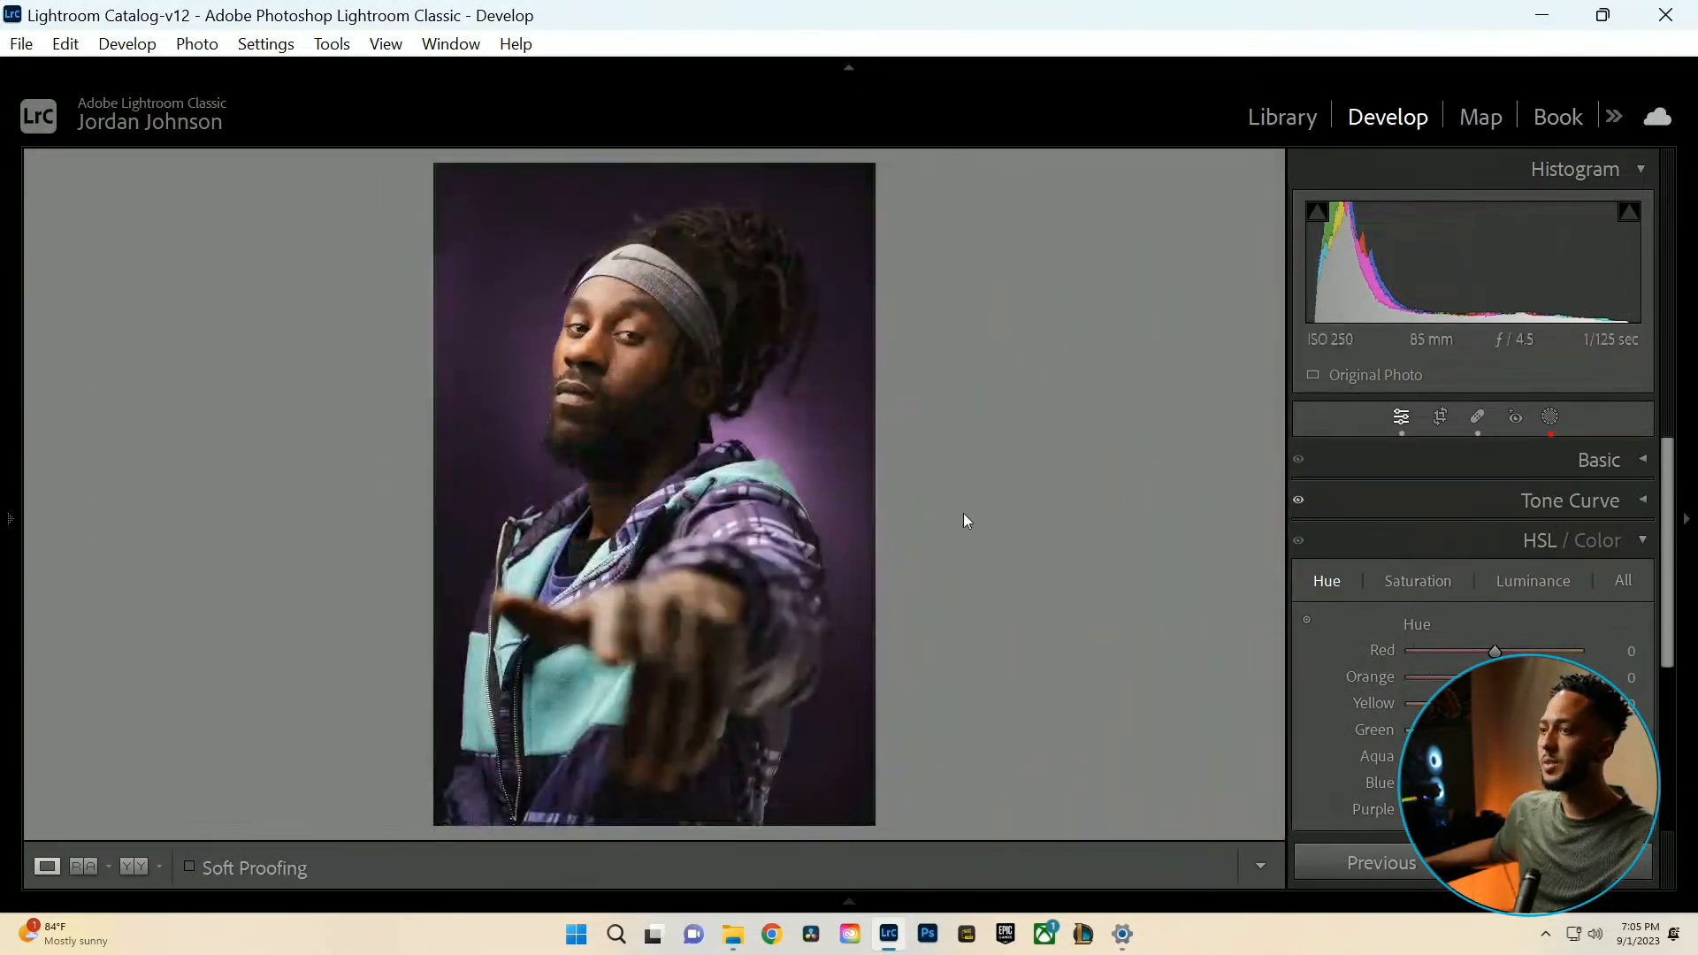
Add grain to the photo in the Effects settings and preview the portrait full screen.
{"action": "left_click", "coordinate": [1610, 540]}
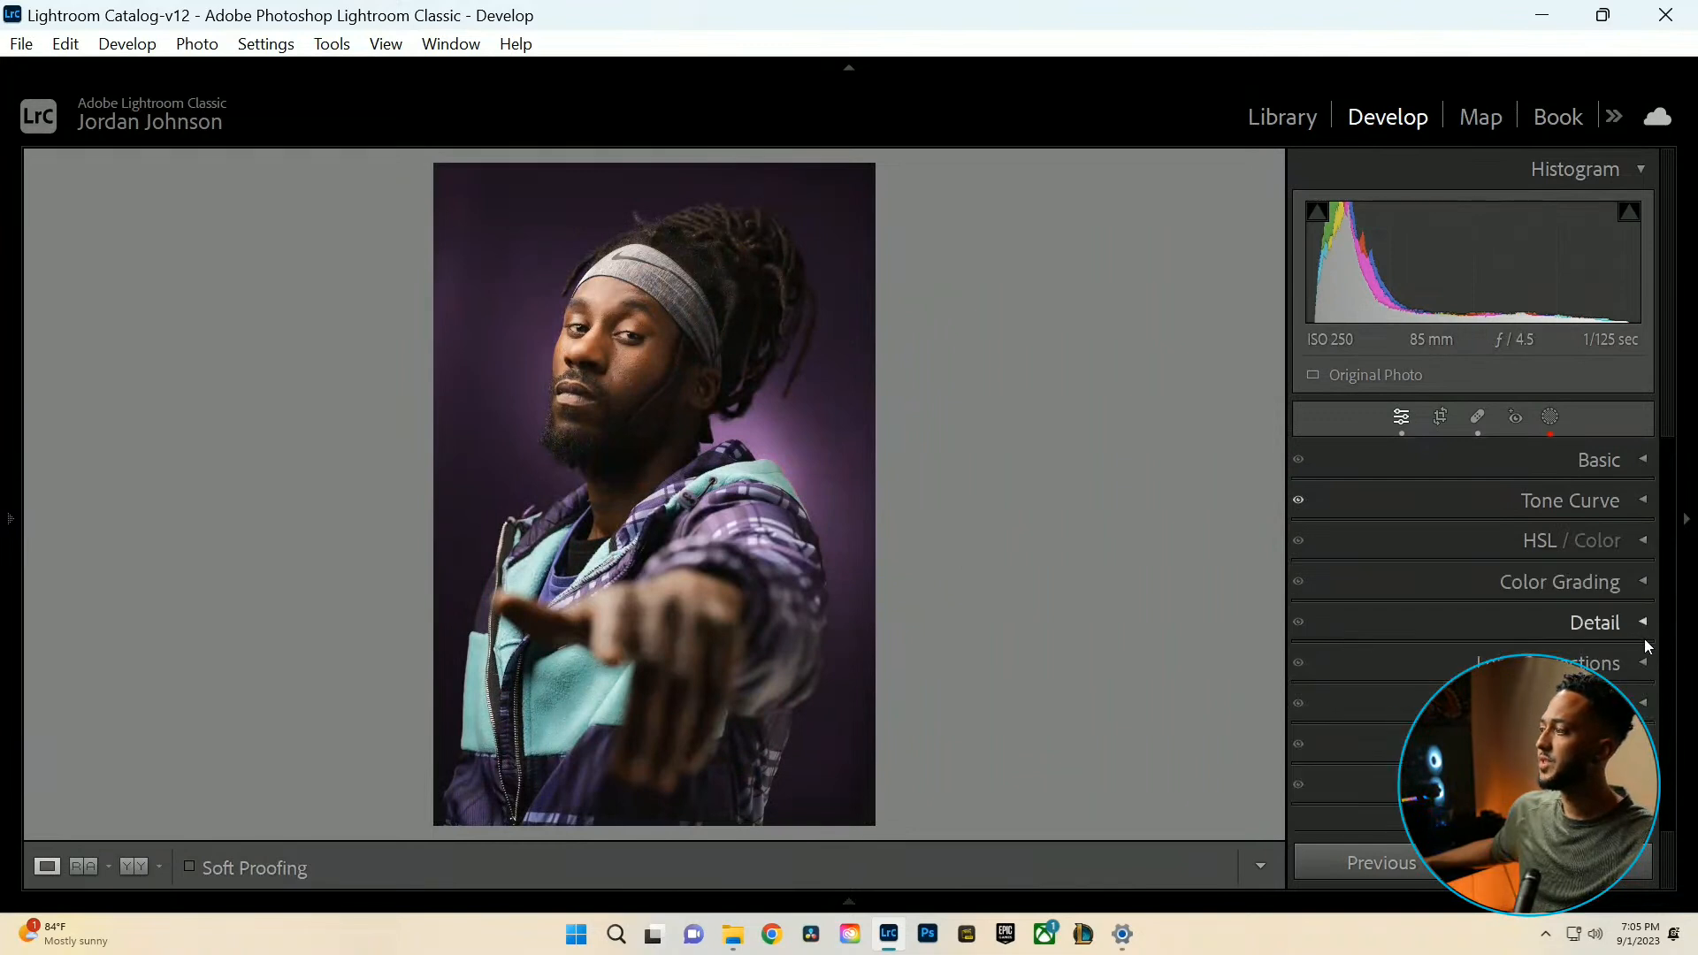
{"action": "left_click", "coordinate": [1644, 744]}
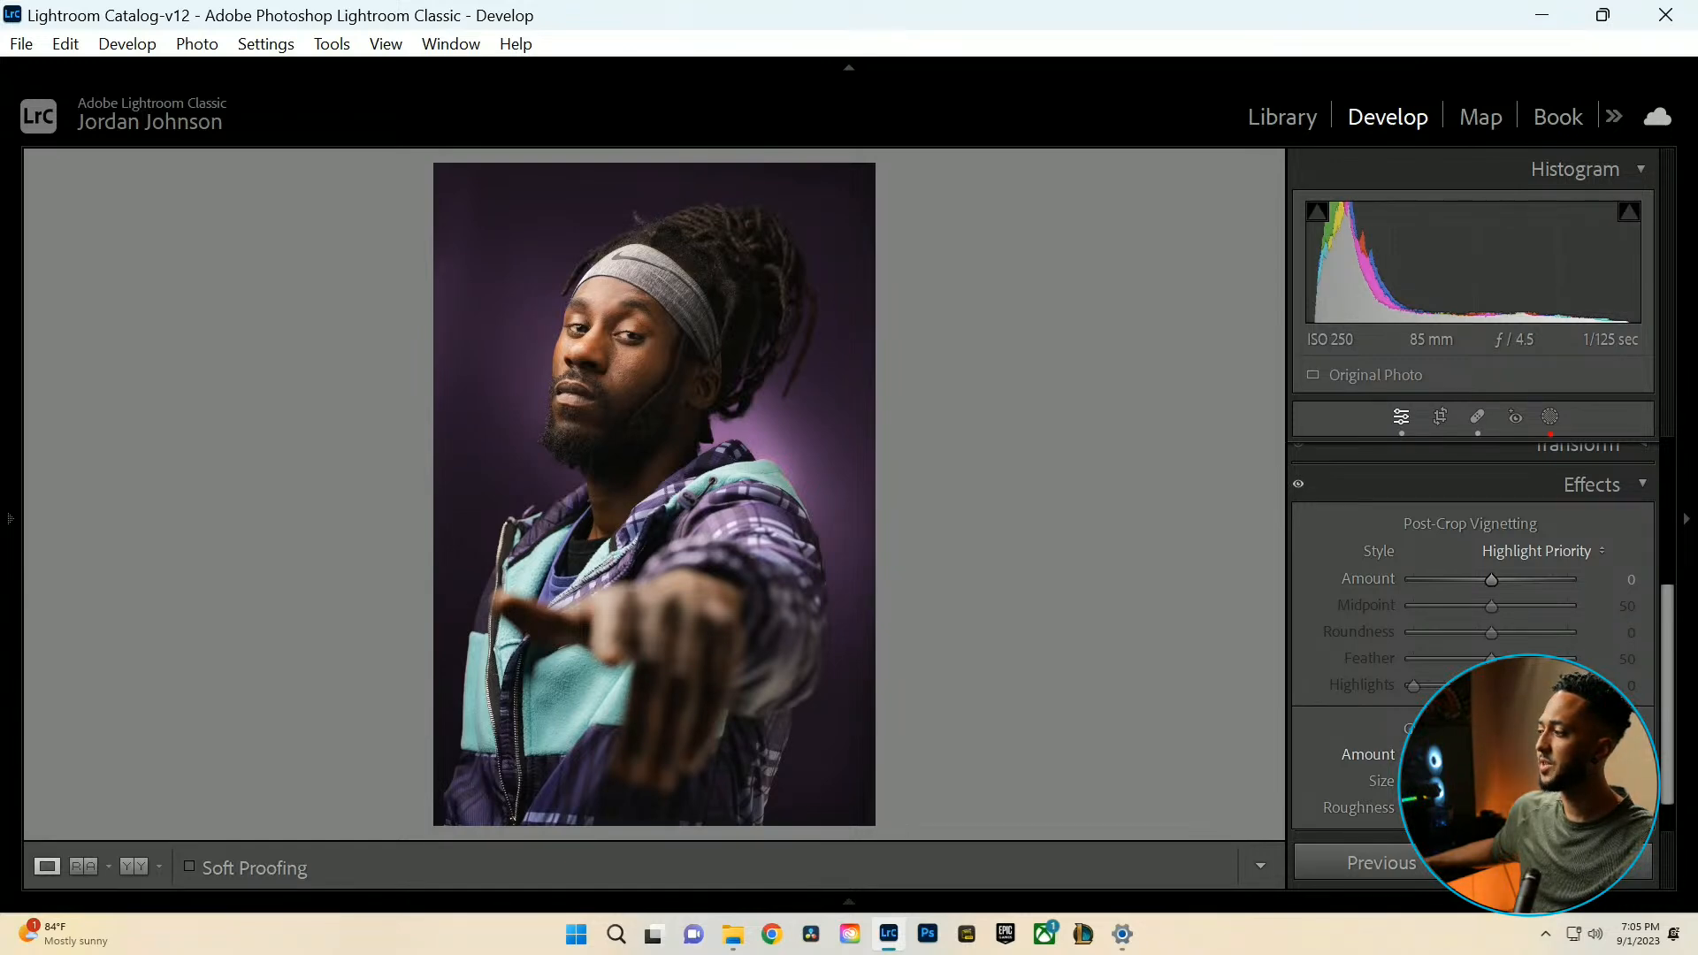
{"action": "key", "text": "f"}
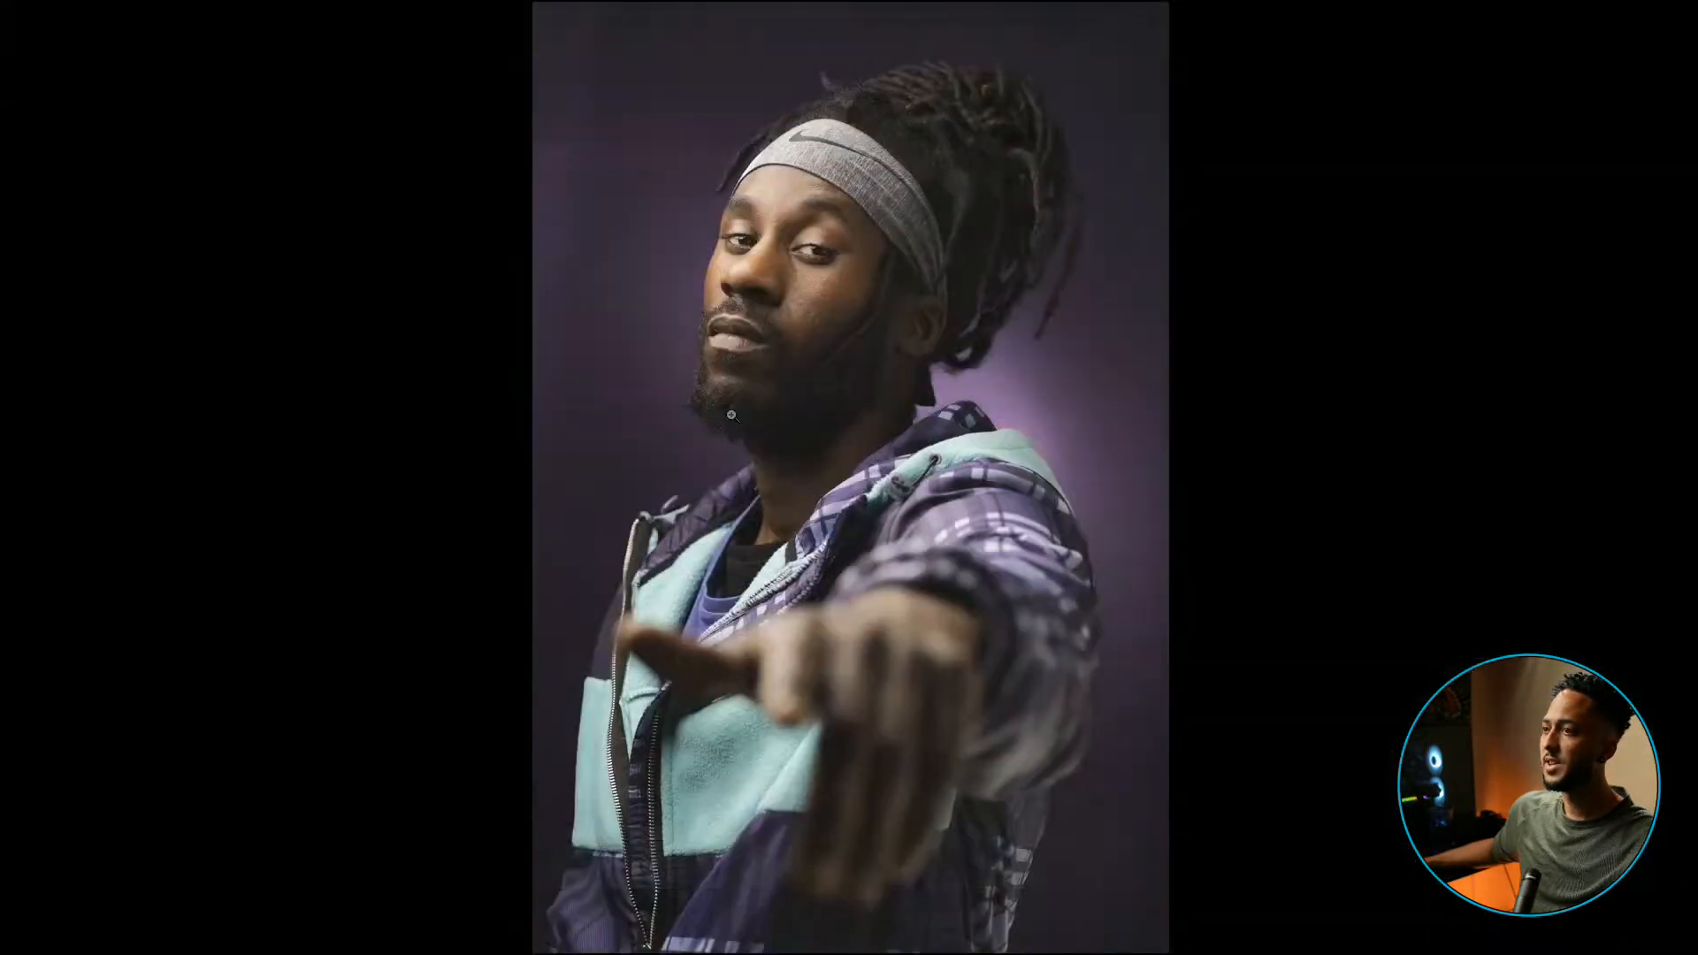
{"action": "key", "text": "f"}
Inspect the grain up close across the beard, face and background, and return to the whole portrait.
{"action": "left_click", "coordinate": [633, 421]}
{"action": "left_click_drag", "start_coordinate": [982, 369], "coordinate": [907, 496]}
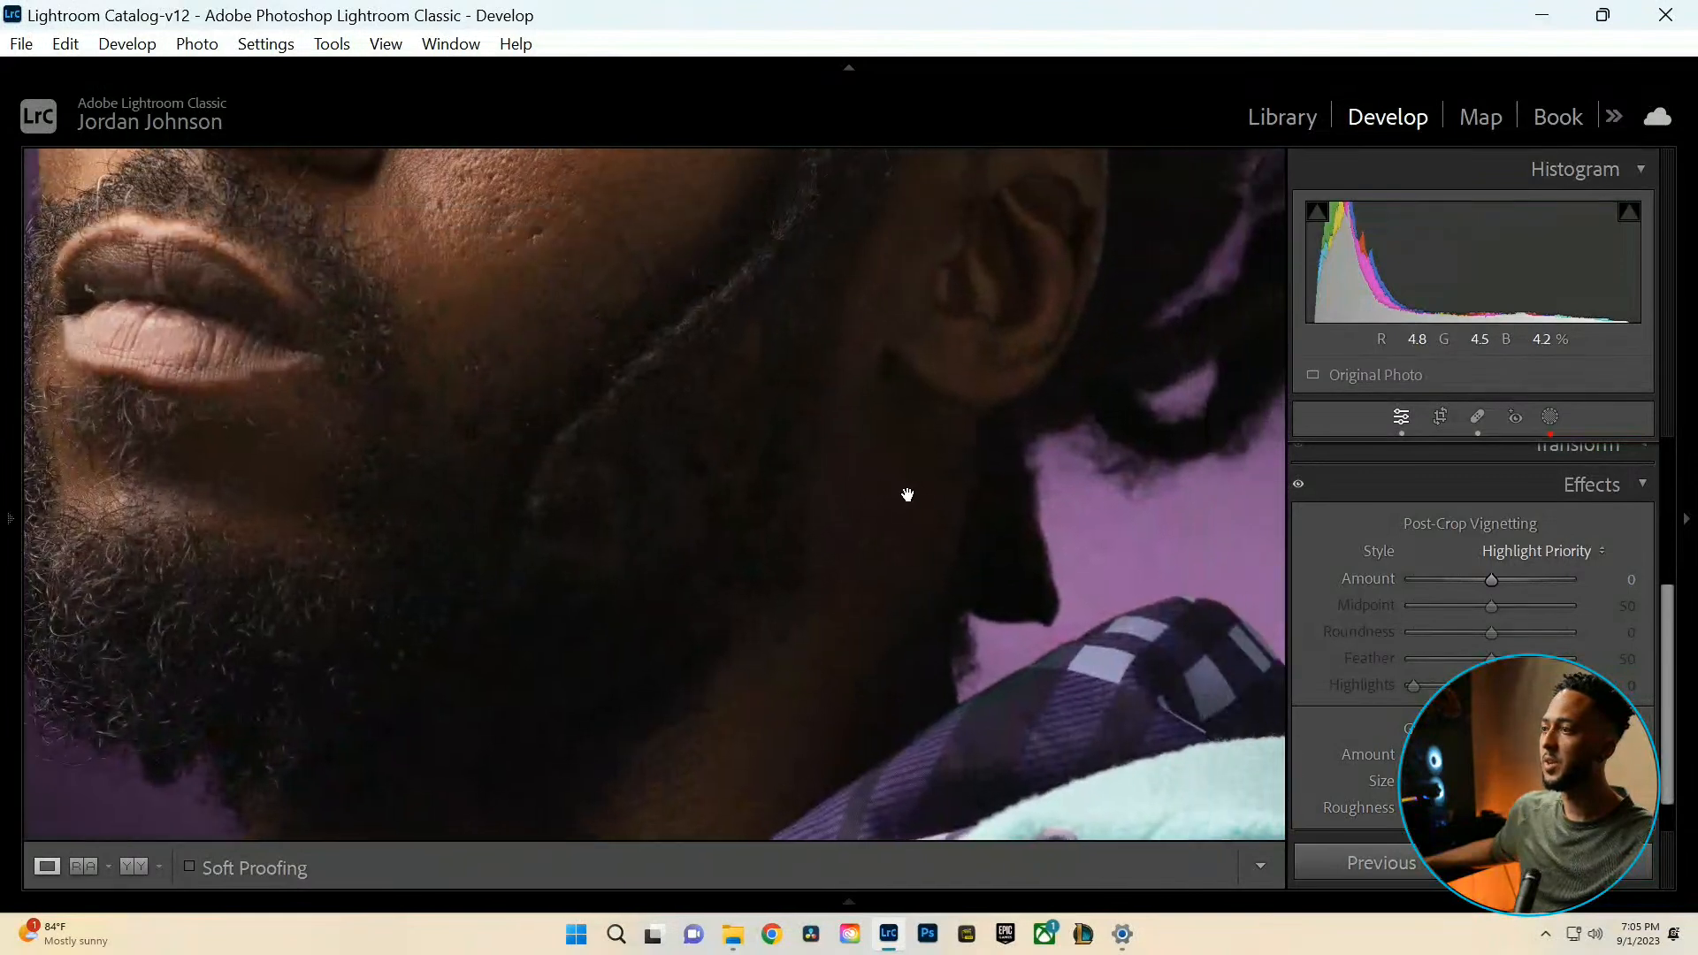
{"action": "left_click_drag", "start_coordinate": [287, 338], "coordinate": [887, 619]}
{"action": "left_click_drag", "start_coordinate": [468, 529], "coordinate": [318, 830]}
{"action": "left_click_drag", "start_coordinate": [947, 466], "coordinate": [566, 451]}
{"action": "left_click", "coordinate": [1125, 456]}
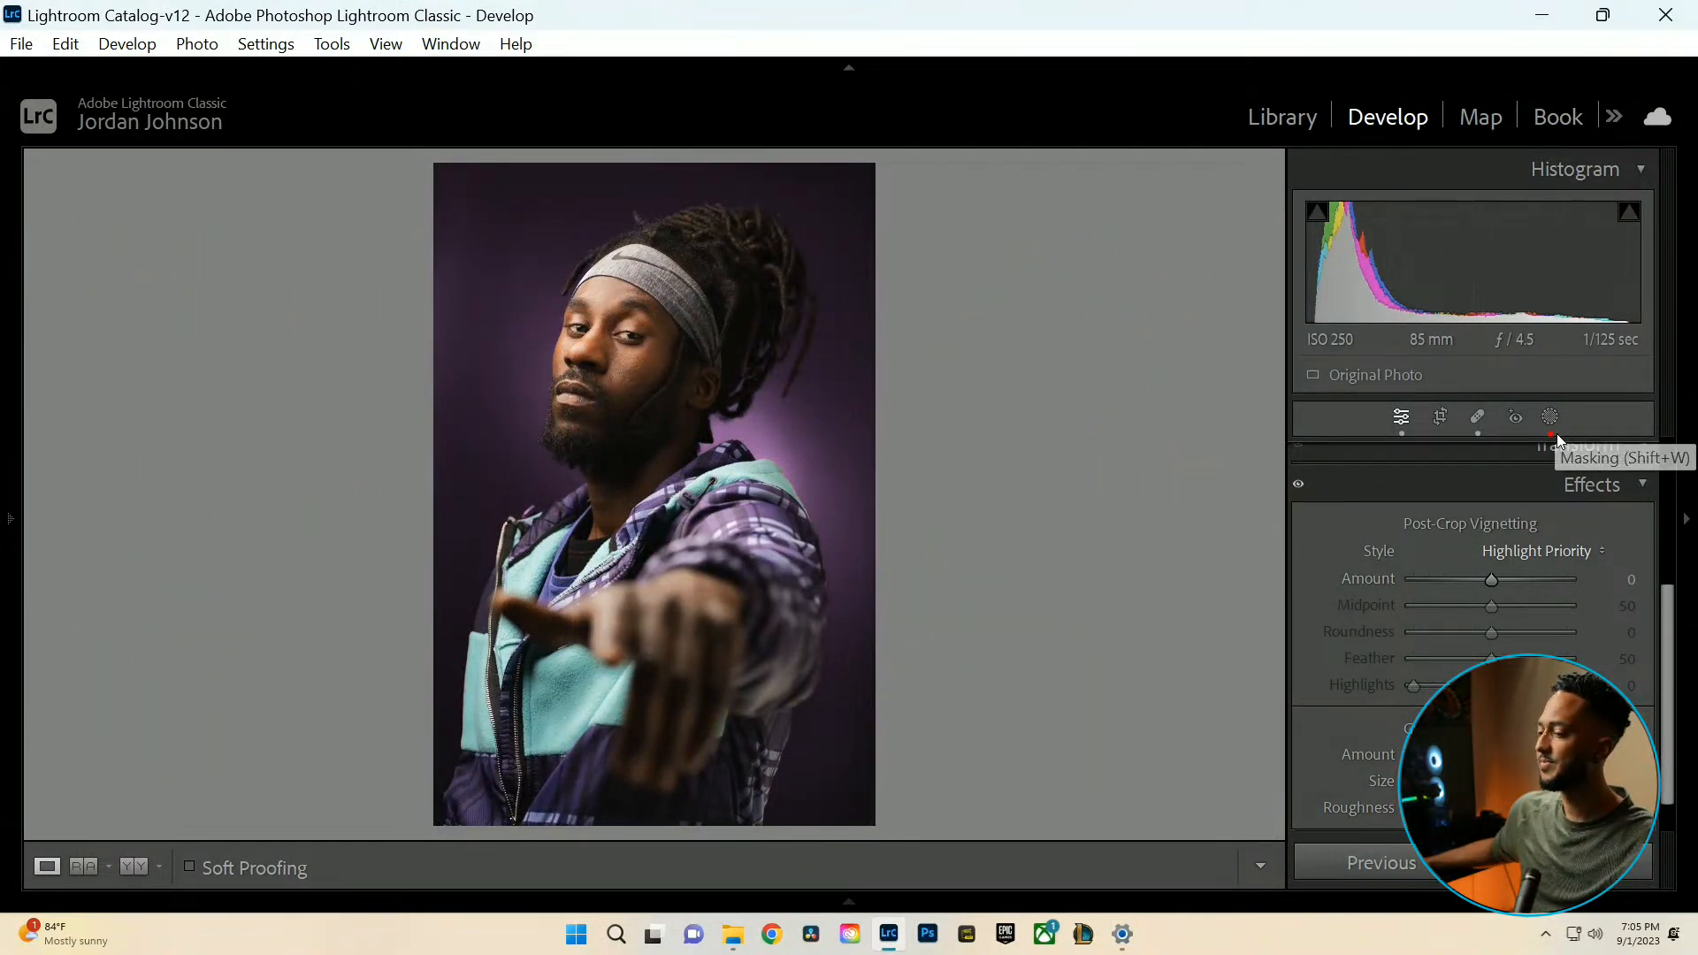
Enable Profile Corrections and Remove Chromatic Aberration for the photo's lens.
{"action": "left_click", "coordinate": [1611, 487]}
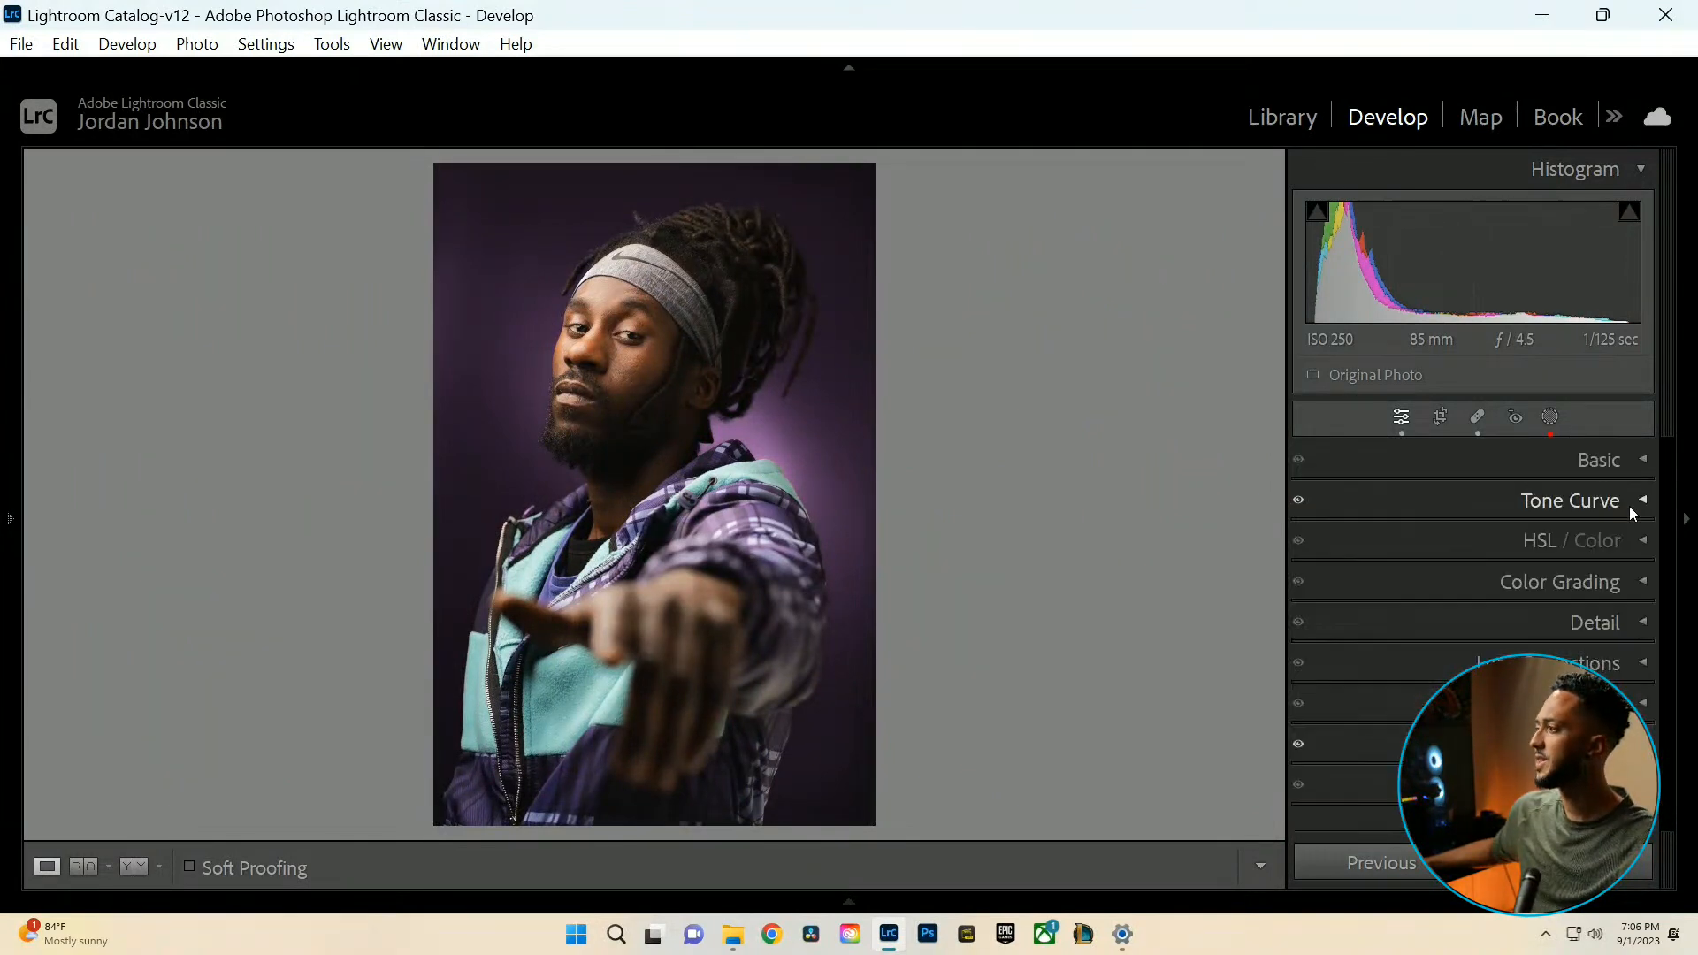
{"action": "left_click", "coordinate": [1641, 662]}
{"action": "left_click", "coordinate": [1315, 565]}
{"action": "left_click", "coordinate": [1313, 540]}
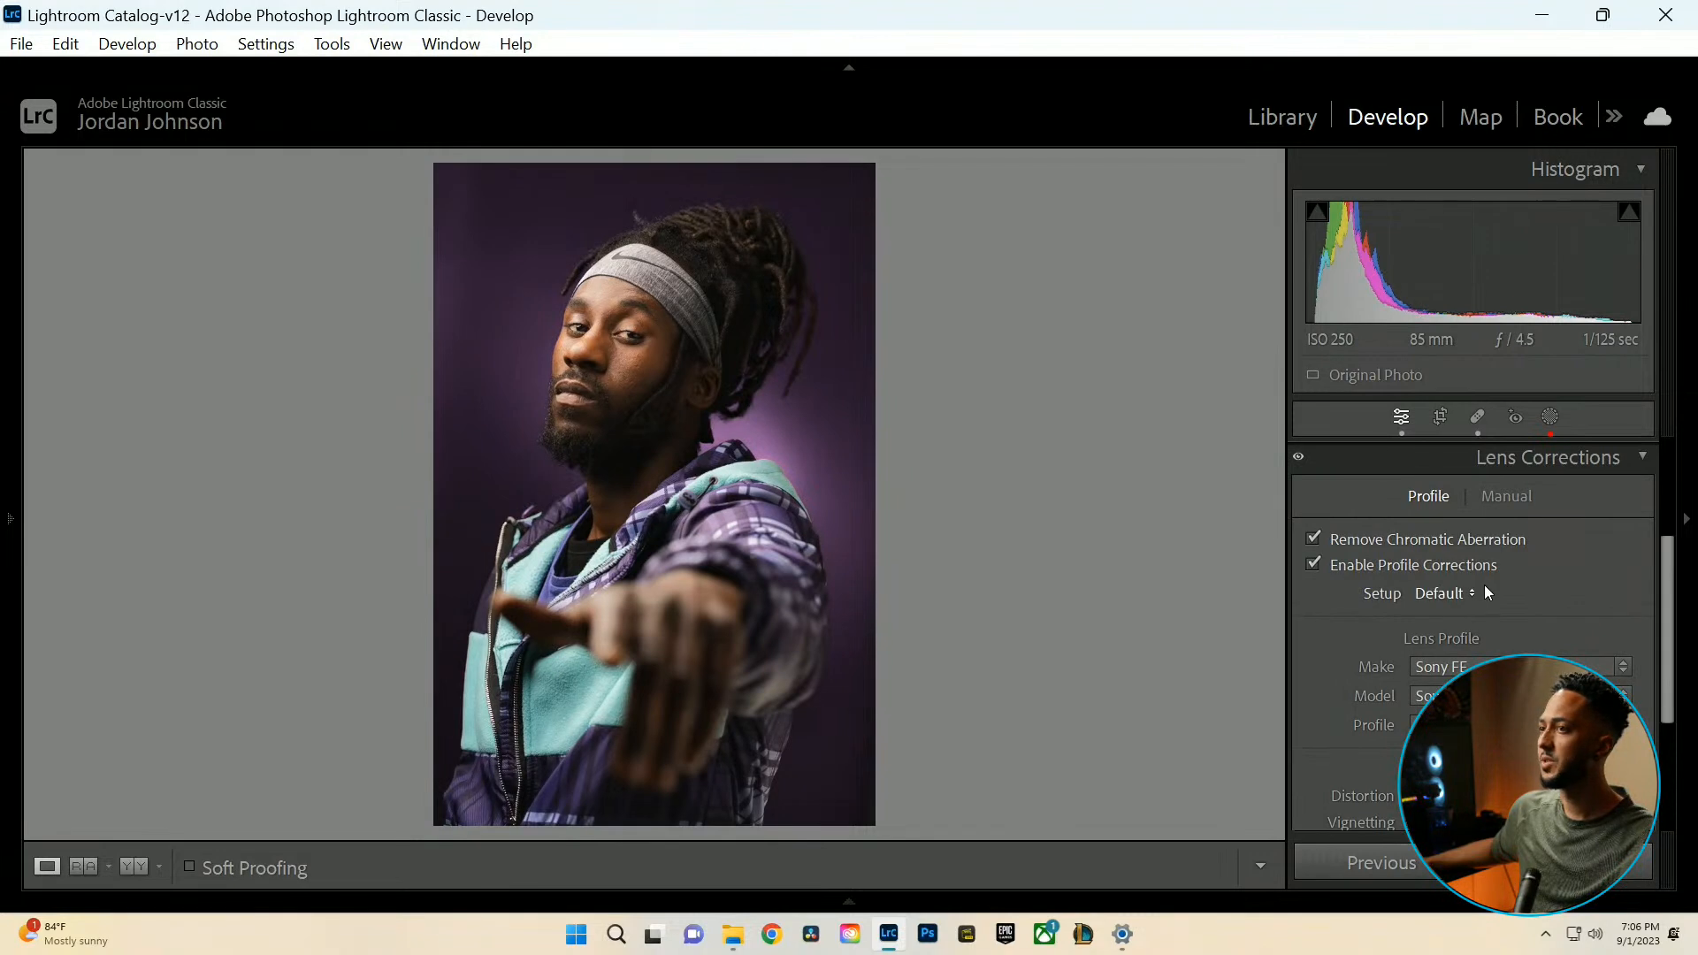
{"action": "scroll", "coordinate": [1615, 537], "scroll_direction": "up", "scroll_amount": 3}
{"action": "left_click", "coordinate": [1643, 592]}
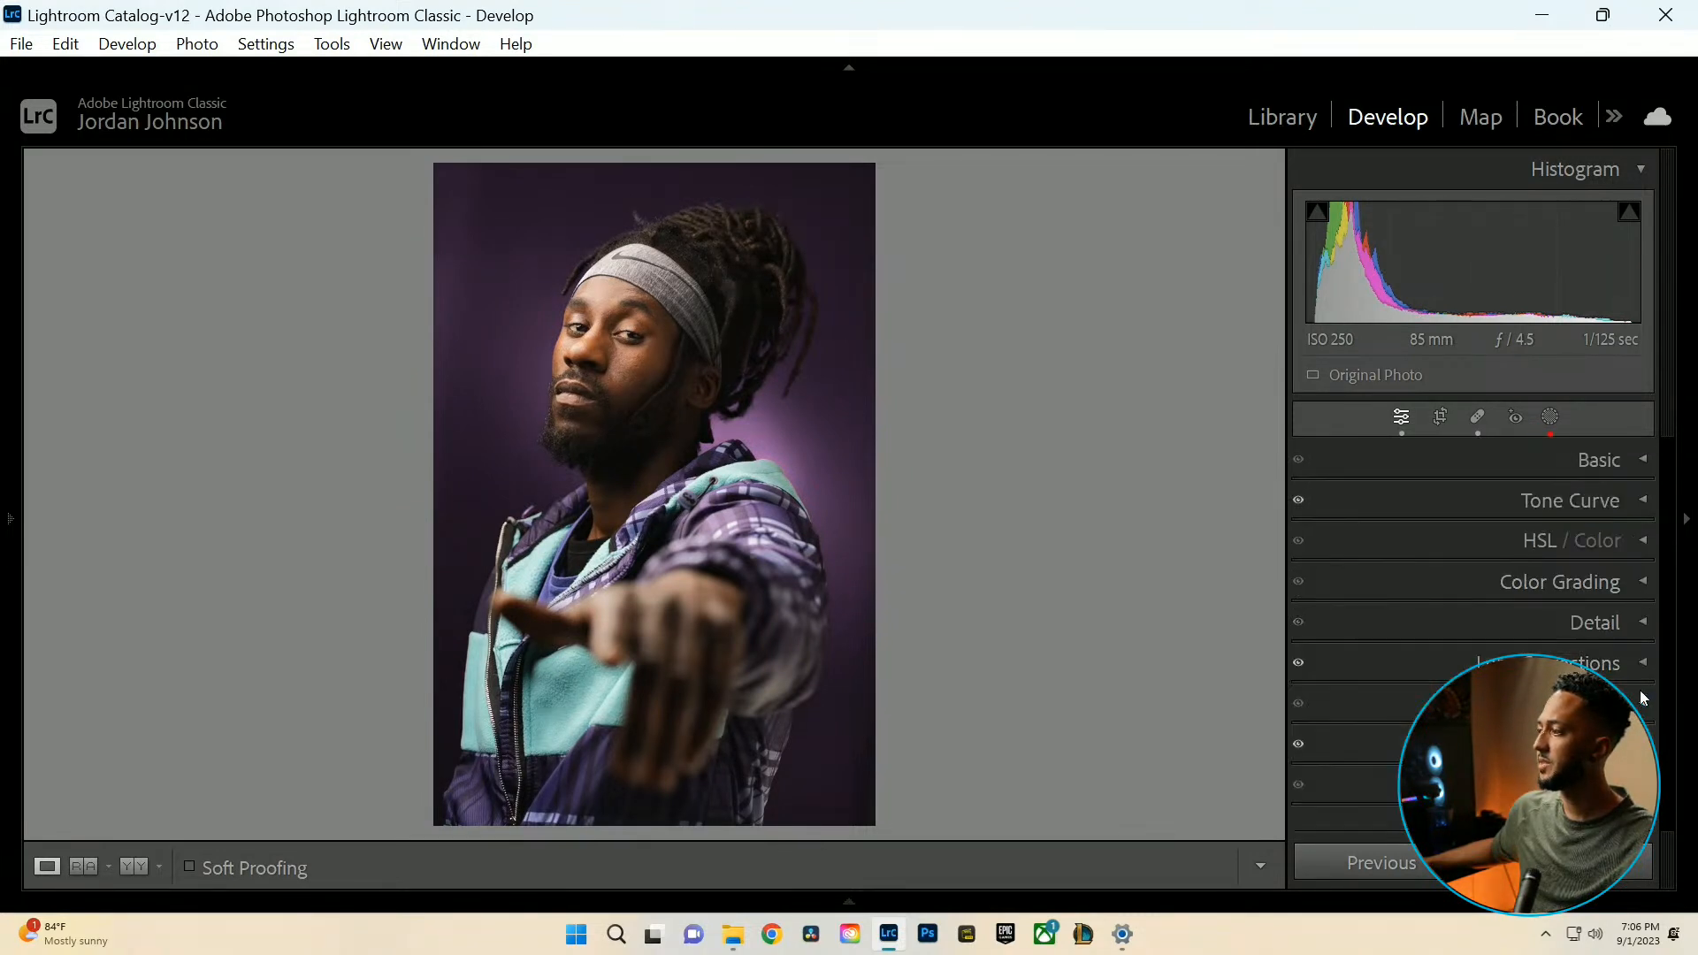
Tint the shadows slightly blue in Color Grading, using a close-up of the hair to judge the color.
{"action": "left_click", "coordinate": [1643, 581]}
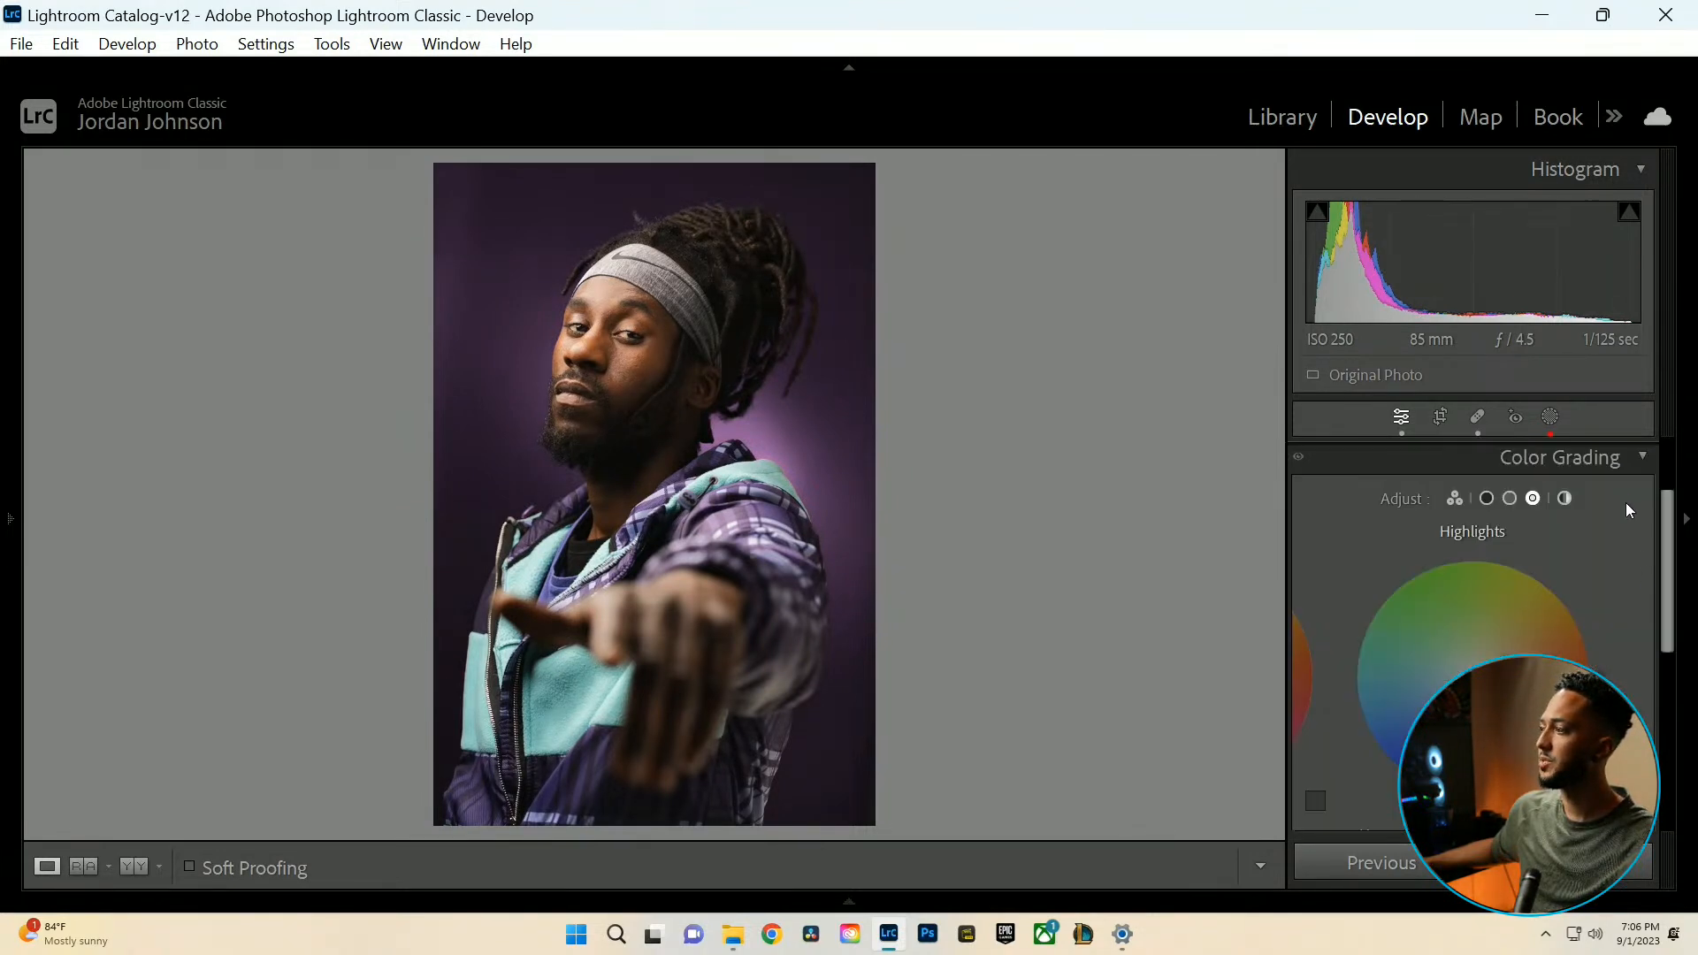
{"action": "left_click", "coordinate": [1486, 498]}
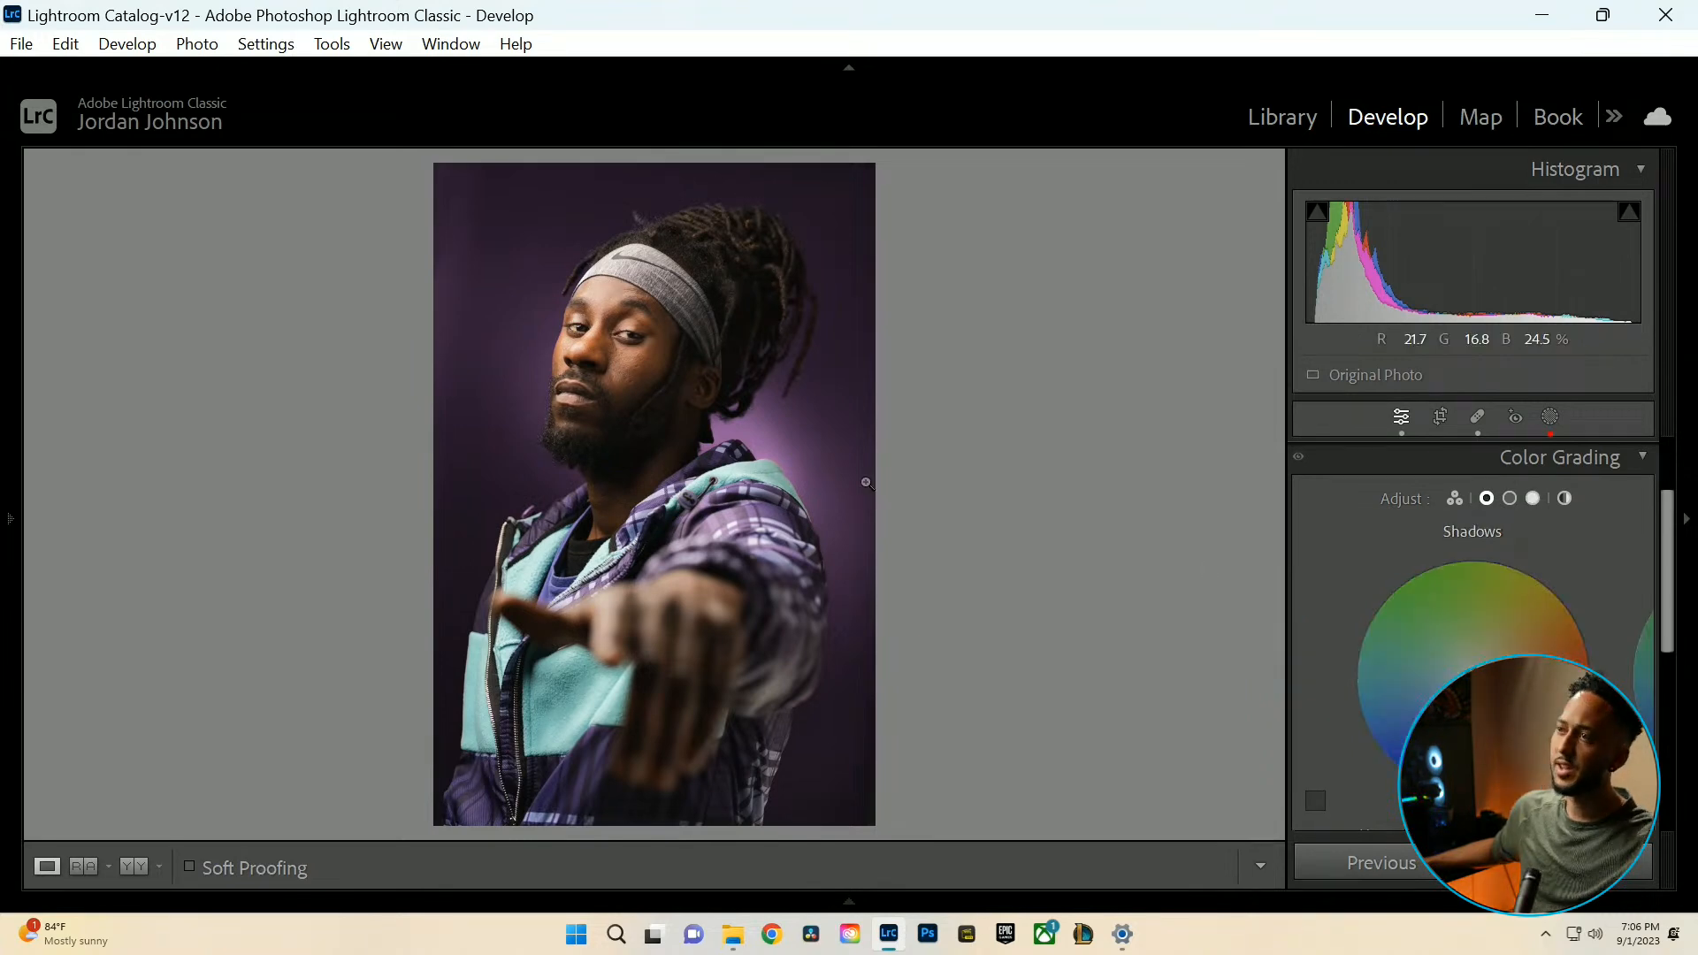
{"action": "left_click", "coordinate": [730, 301]}
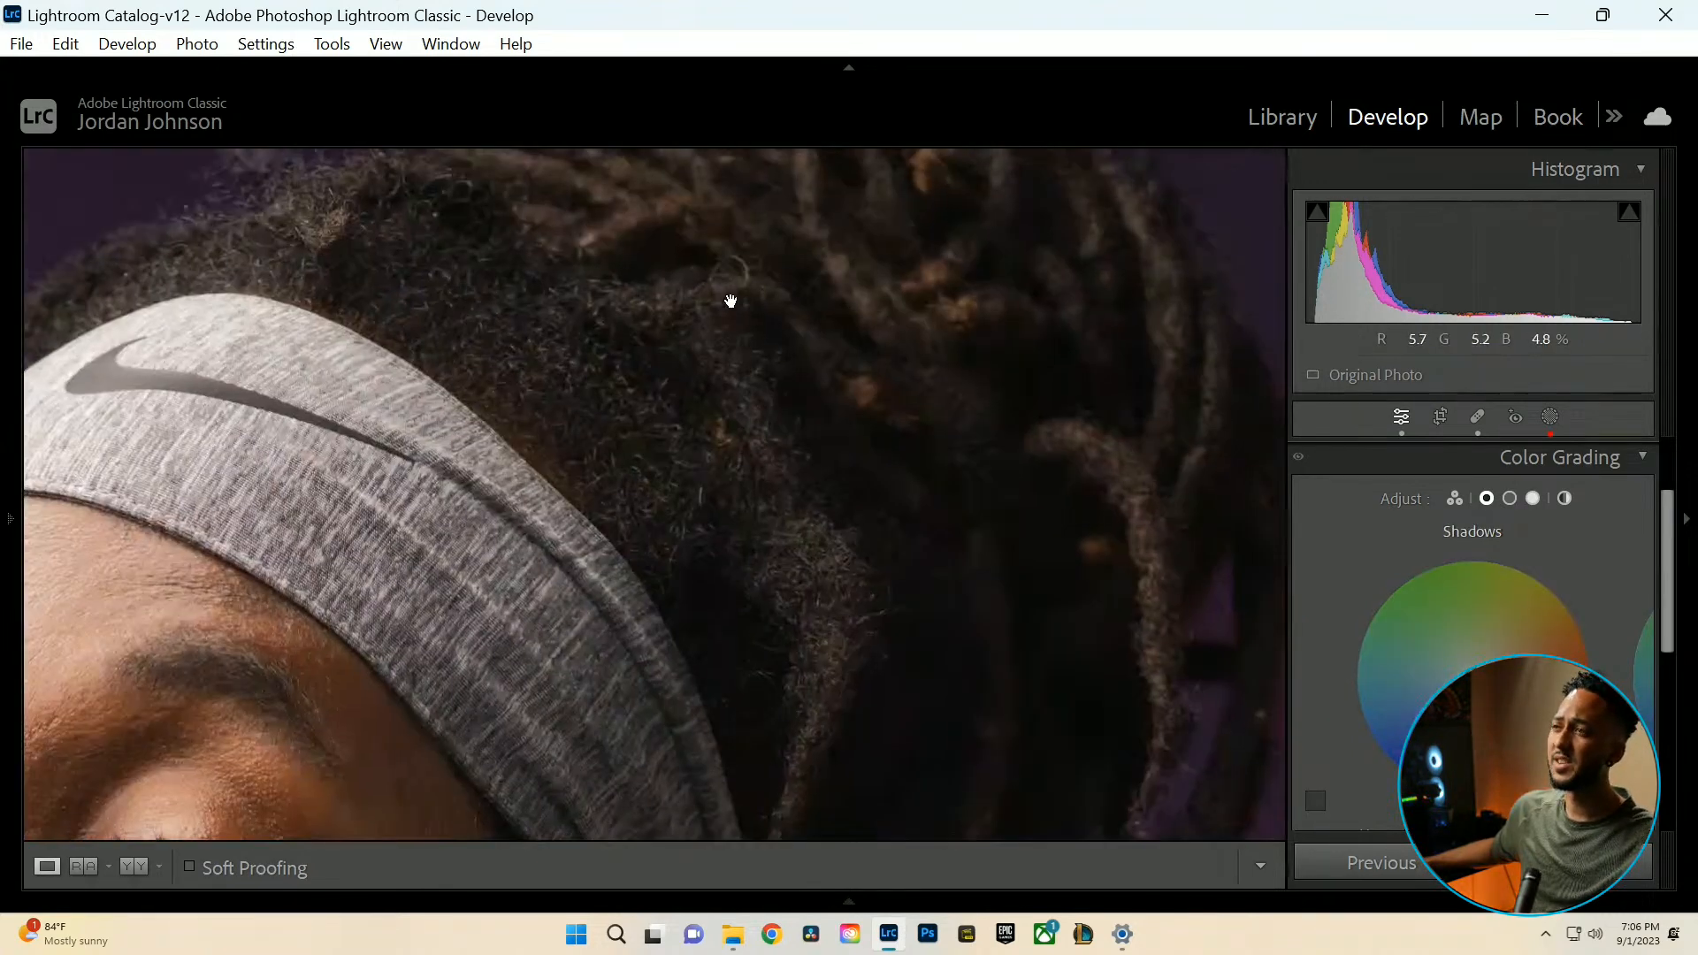
{"action": "left_click_drag", "start_coordinate": [731, 301], "coordinate": [637, 447]}
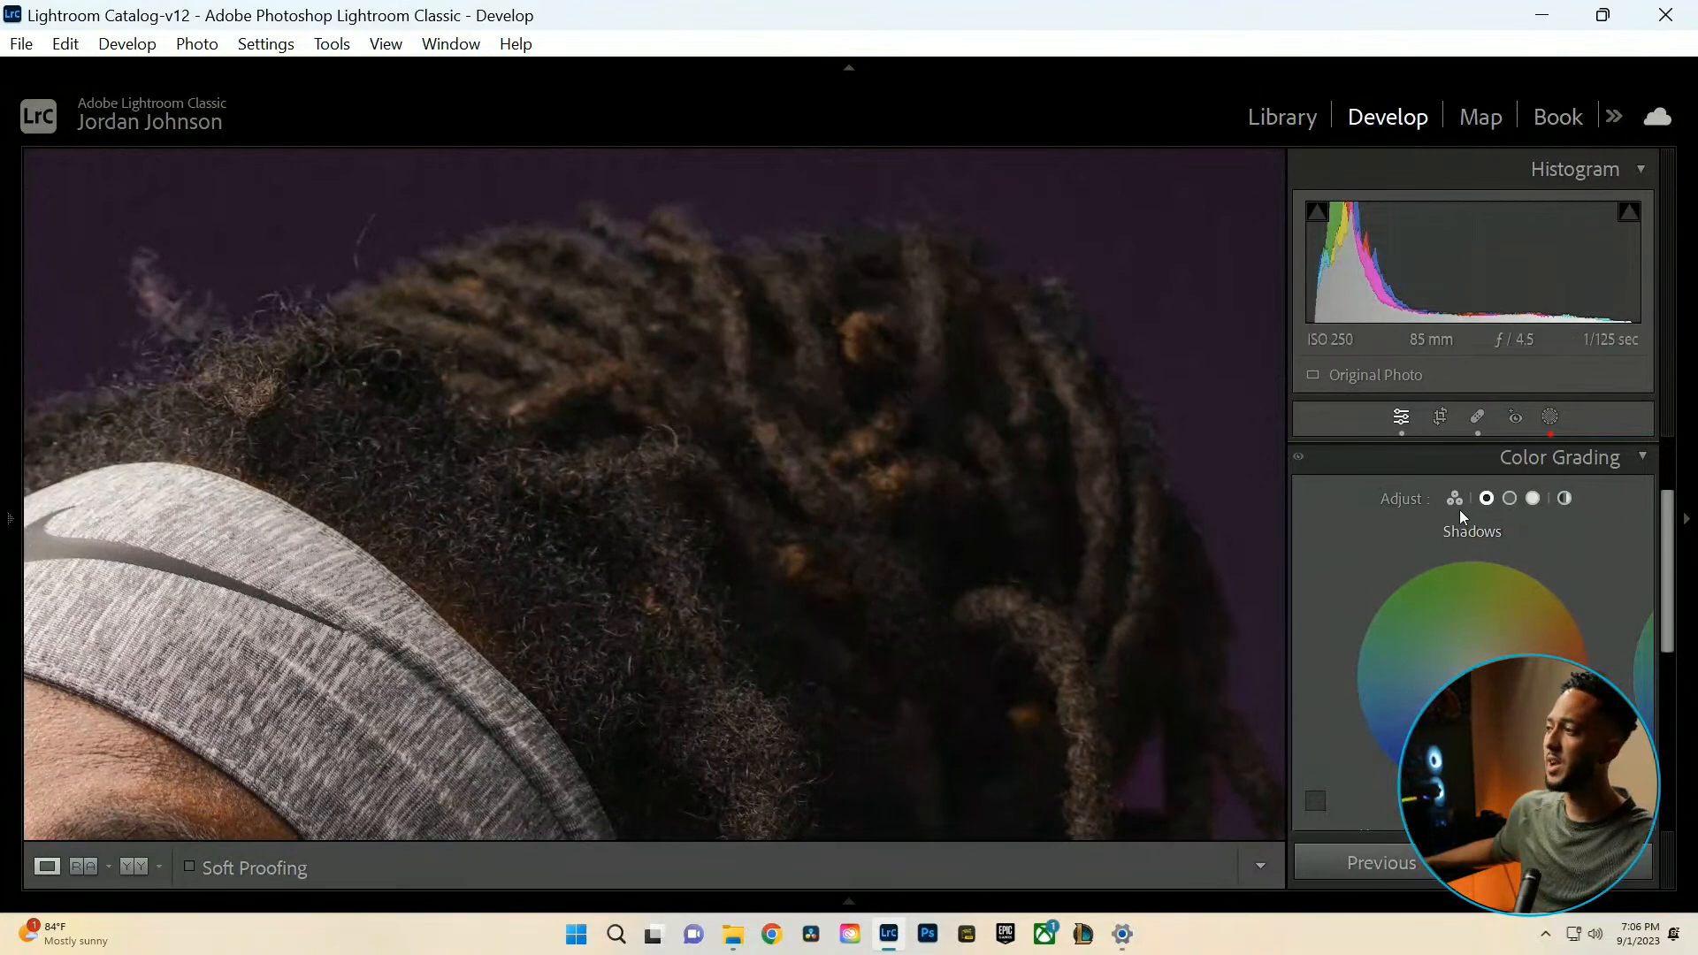
{"action": "left_click_drag", "start_coordinate": [1666, 522], "coordinate": [1666, 577]}
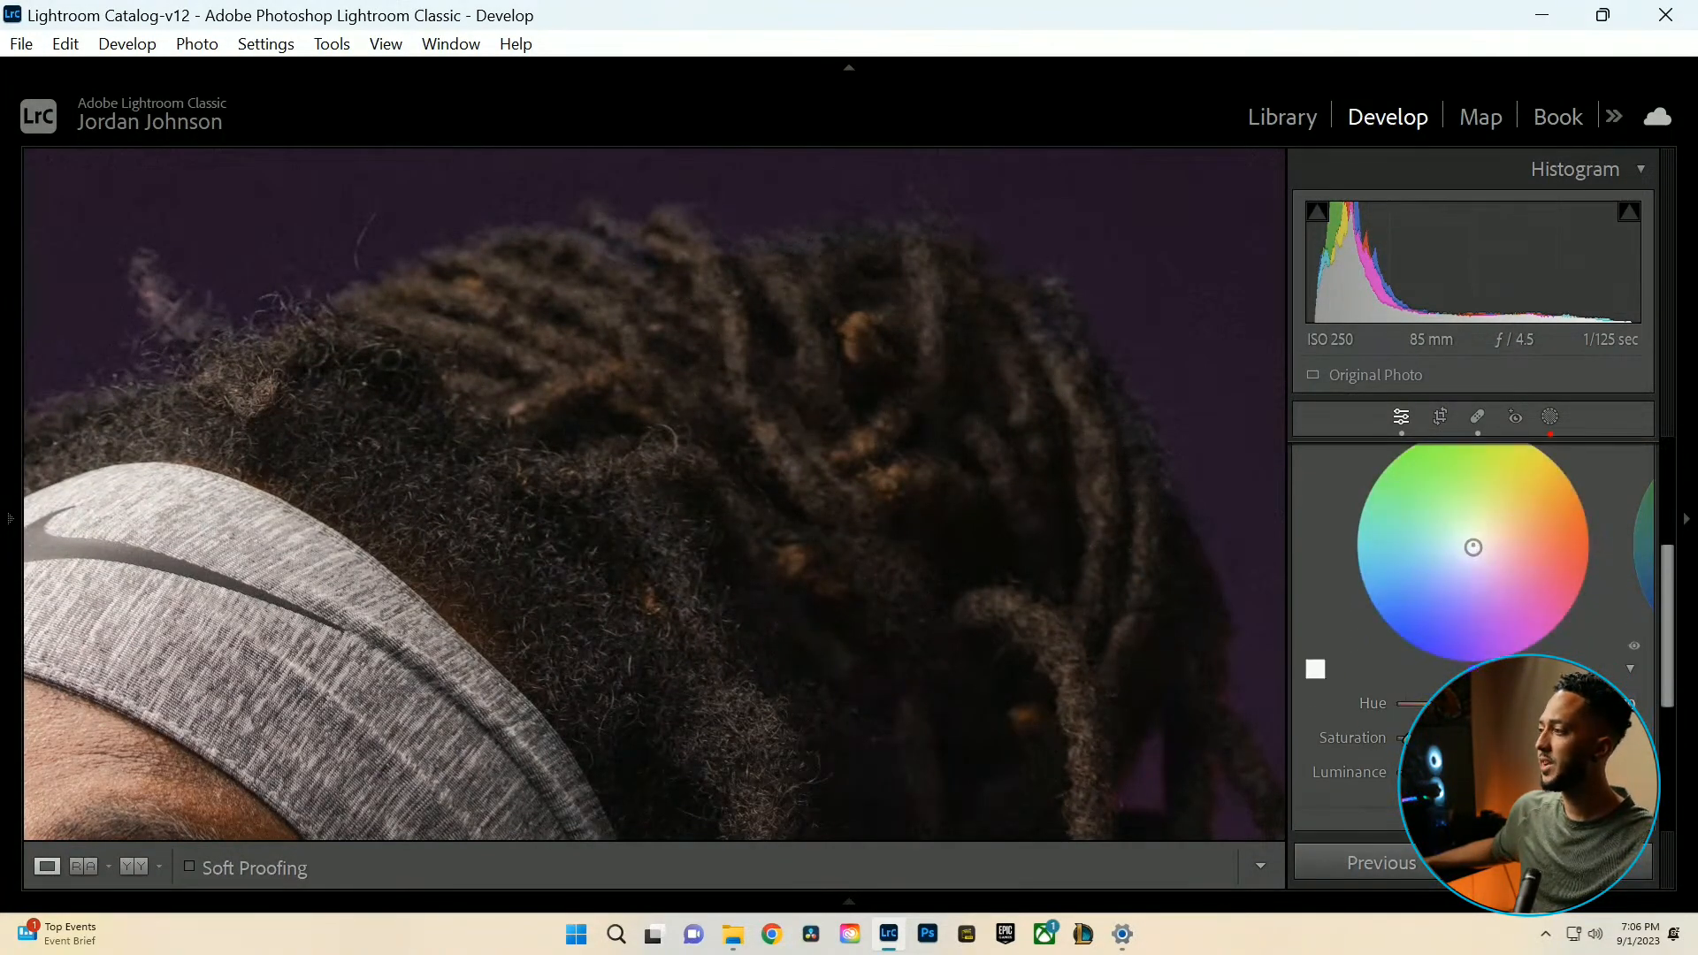
{"action": "left_click_drag", "start_coordinate": [1472, 547], "coordinate": [1464, 548]}
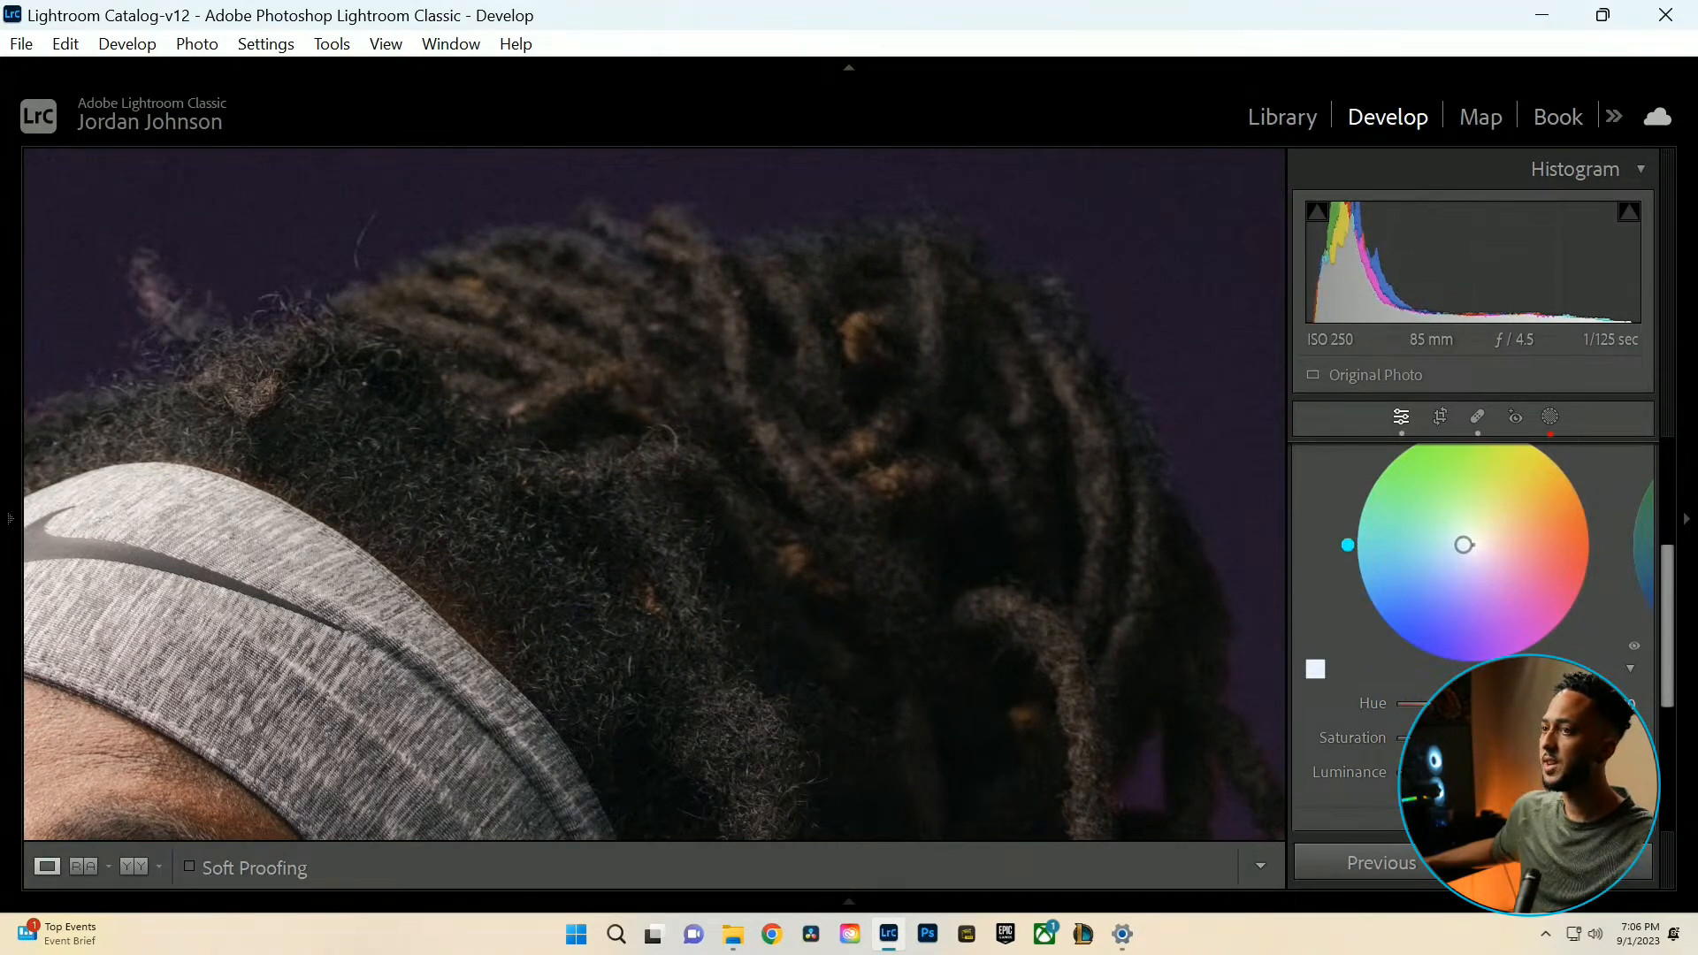
{"action": "left_click_drag", "start_coordinate": [1466, 552], "coordinate": [1466, 549]}
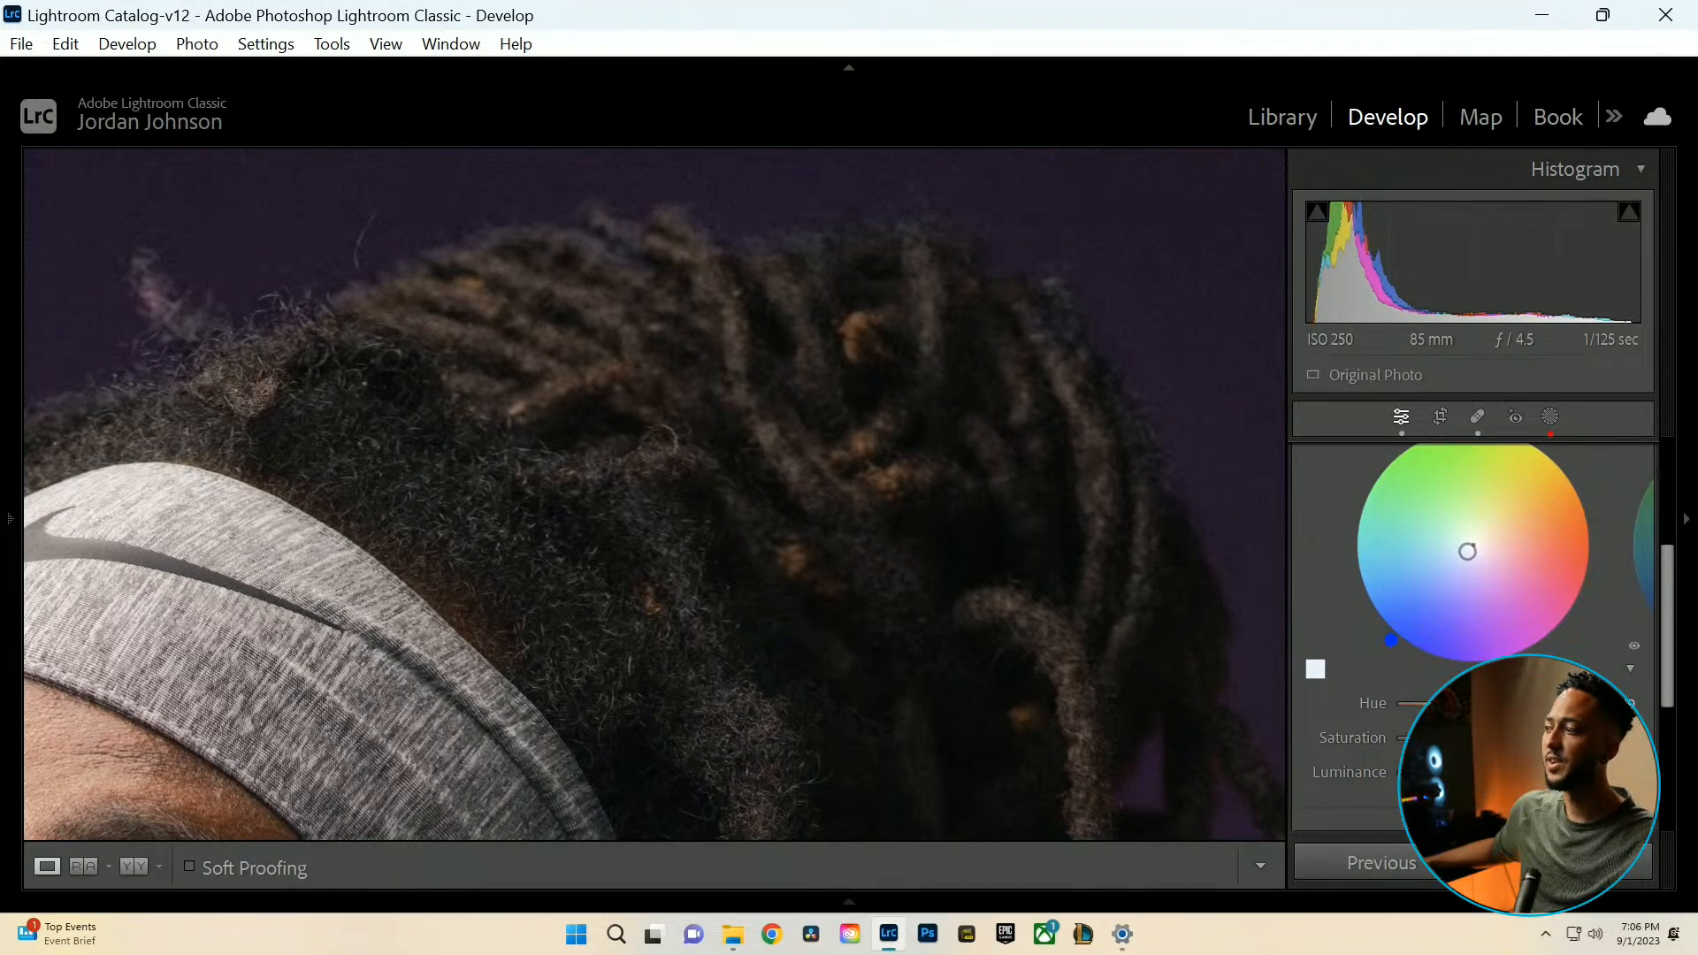
Fine-tune the saturation of the blue shadow tint and check it on both the hair close-up and the whole portrait.
{"action": "scroll", "coordinate": [1341, 540], "scroll_direction": "up", "scroll_amount": 3}
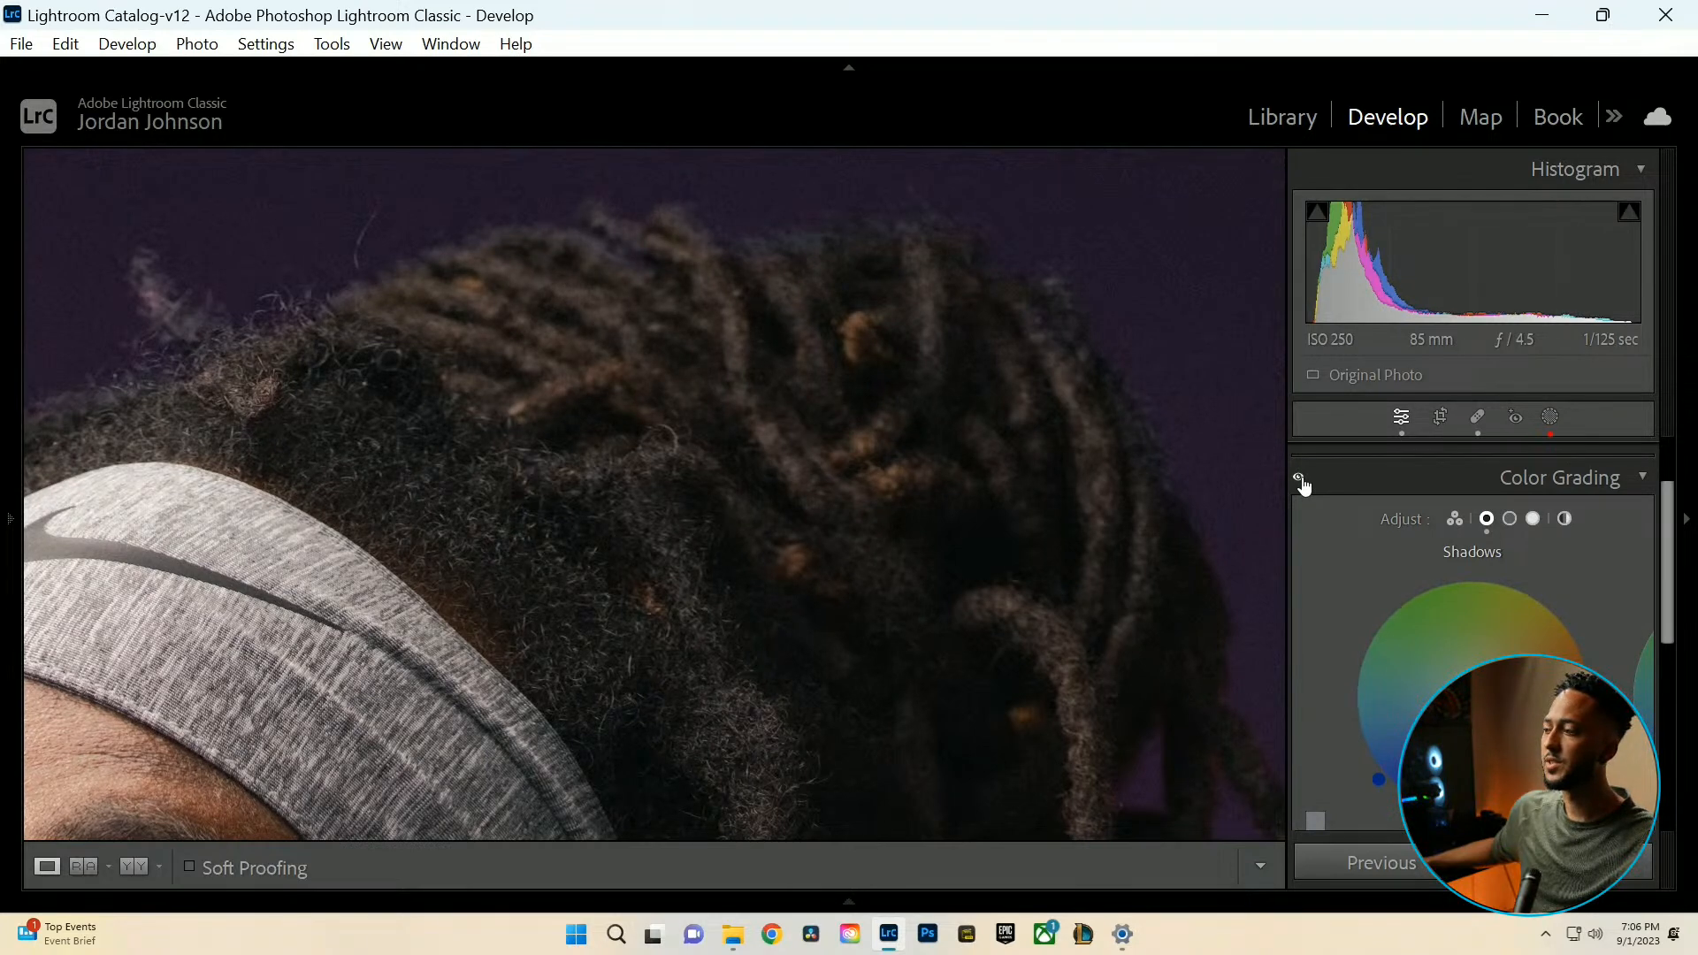
{"action": "scroll", "coordinate": [1388, 565], "scroll_direction": "down", "scroll_amount": 2}
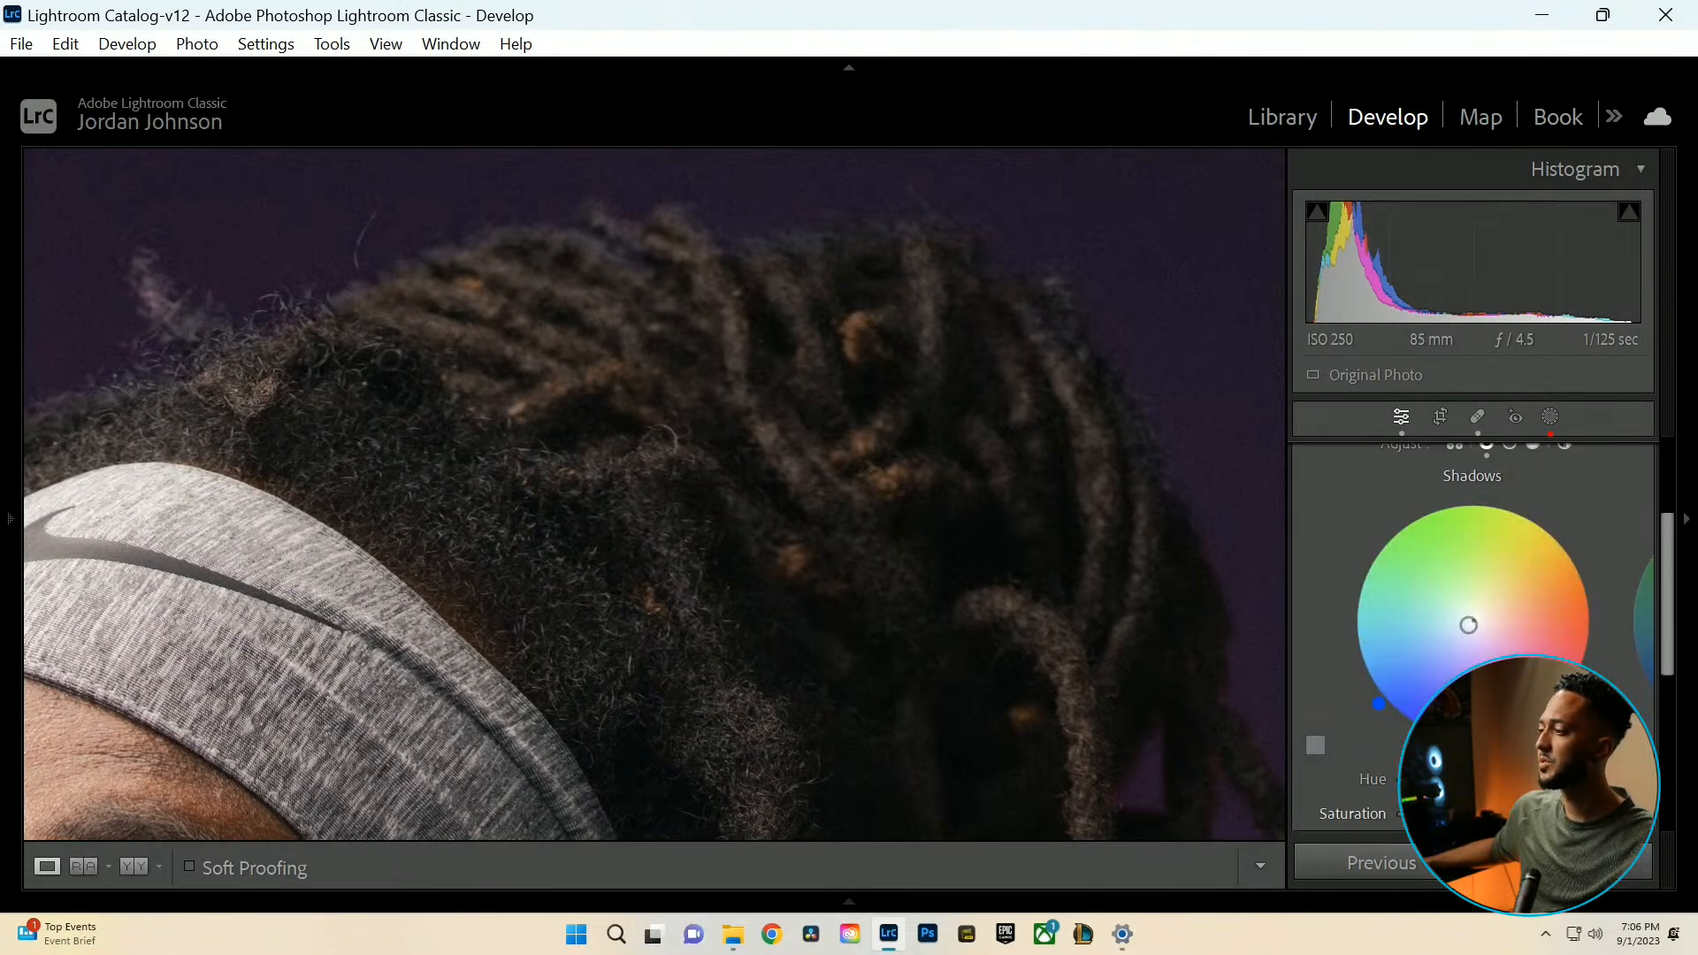
{"action": "double_click", "coordinate": [1402, 818]}
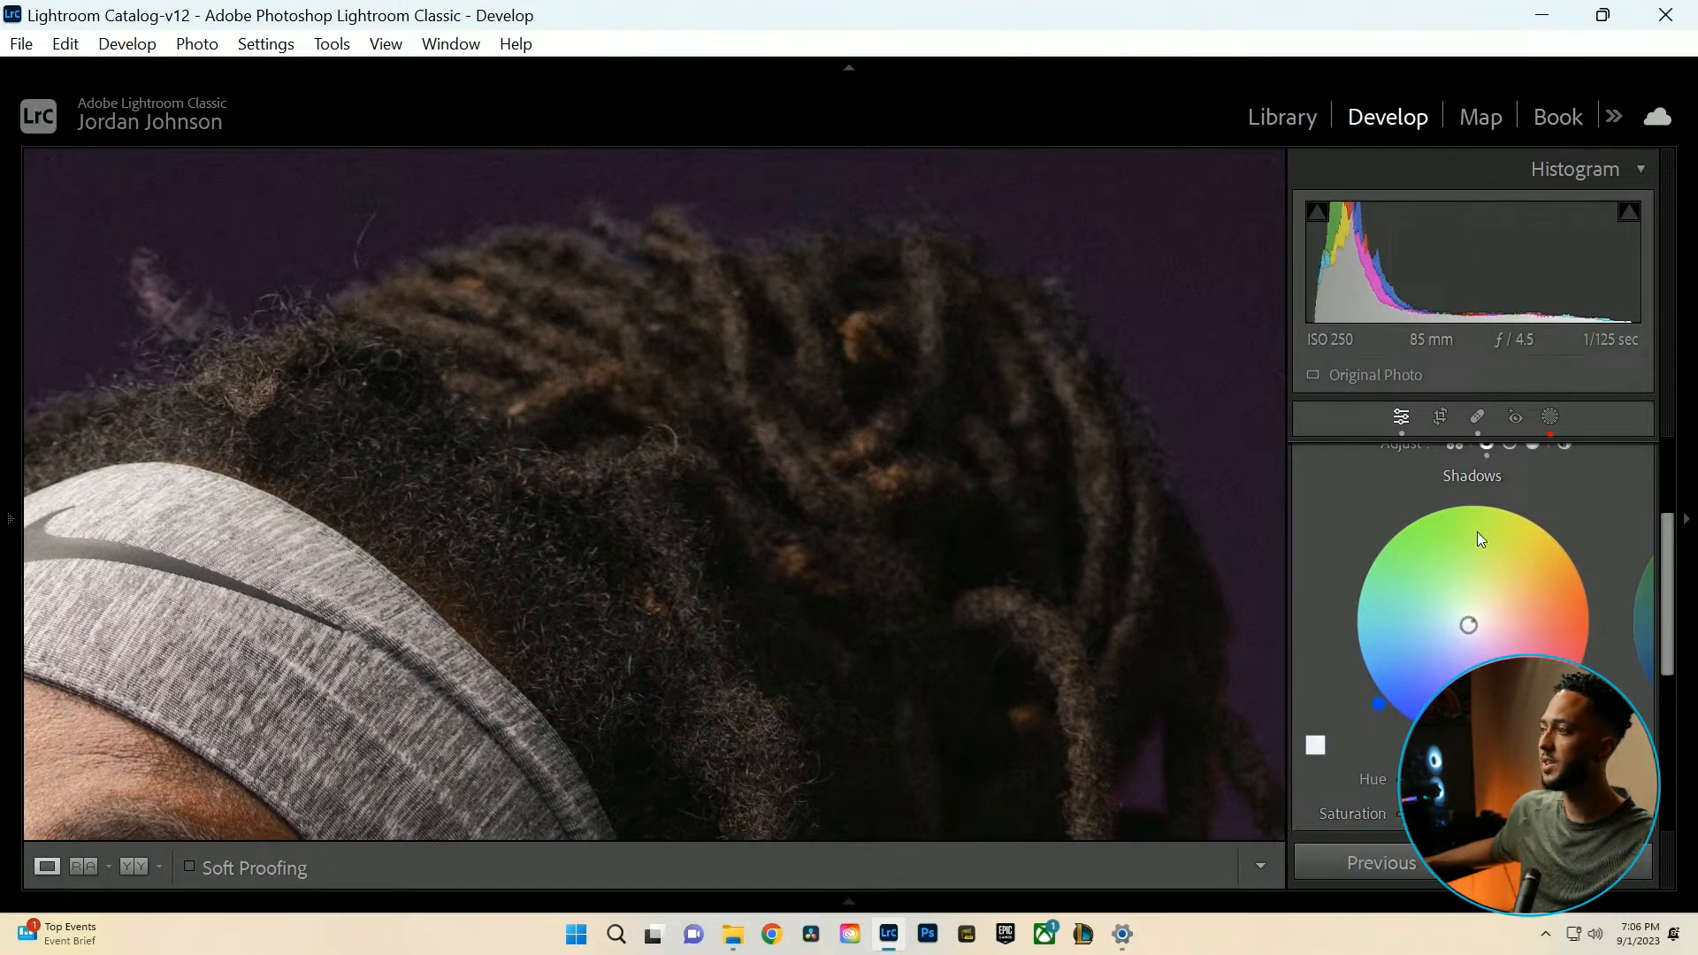
{"action": "scroll", "coordinate": [1494, 513], "scroll_direction": "up", "scroll_amount": 2}
{"action": "left_click", "coordinate": [768, 493]}
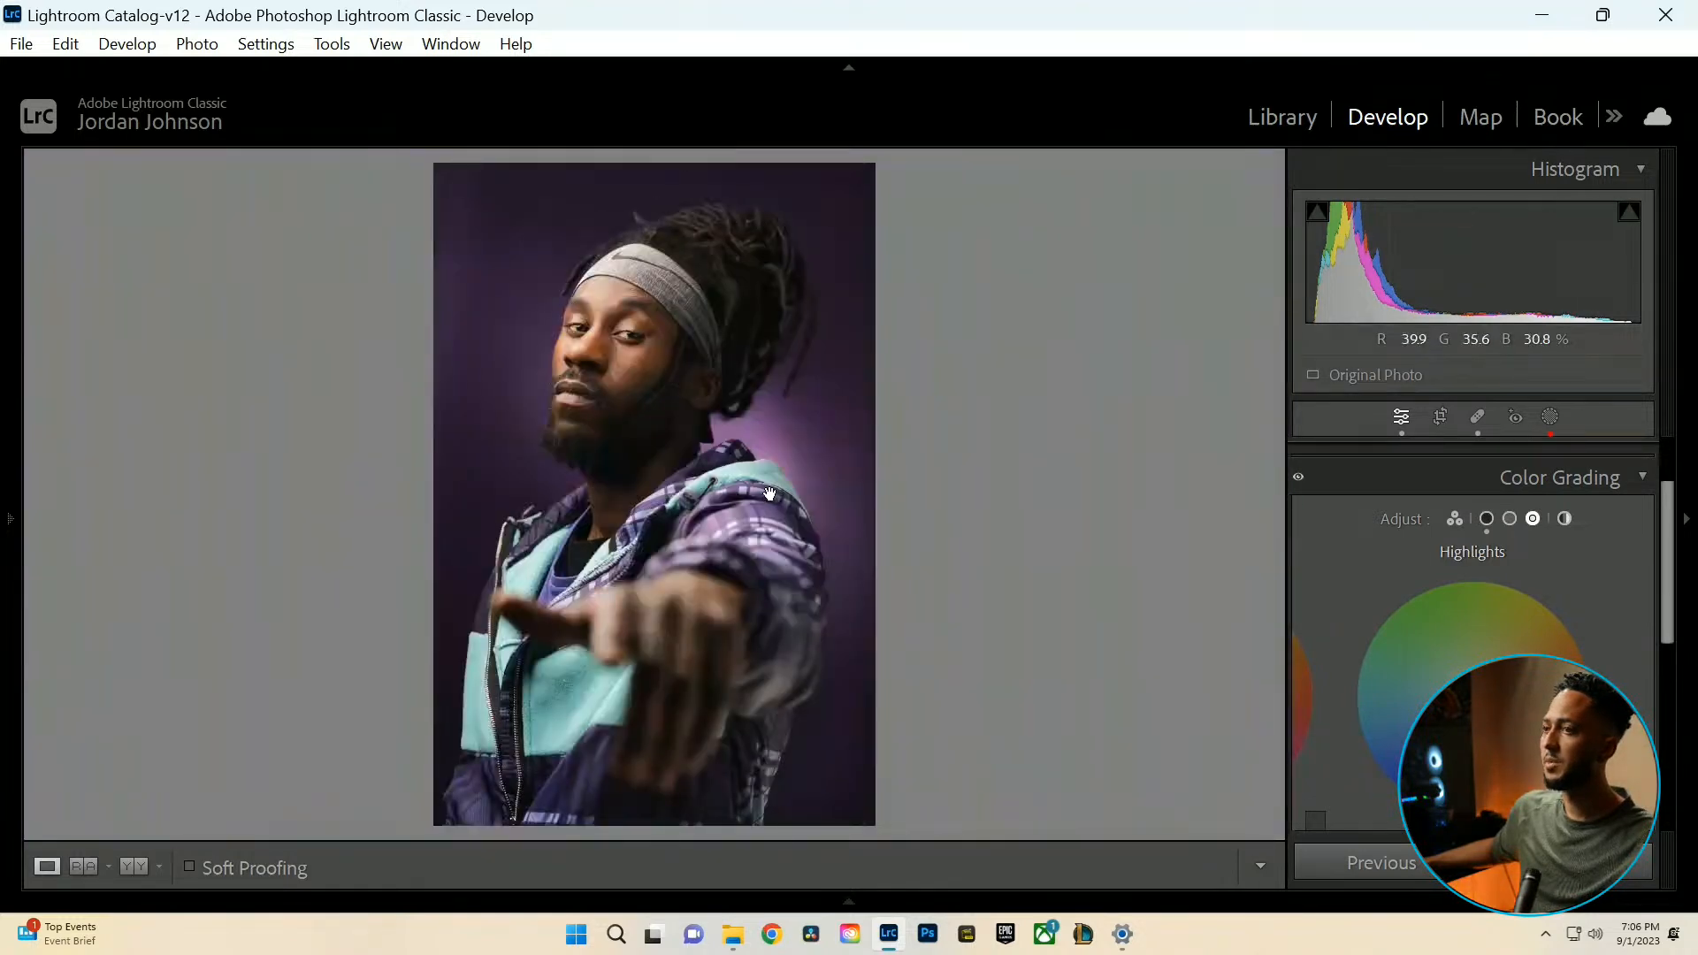
{"action": "left_click", "coordinate": [767, 494]}
{"action": "left_click", "coordinate": [769, 495]}
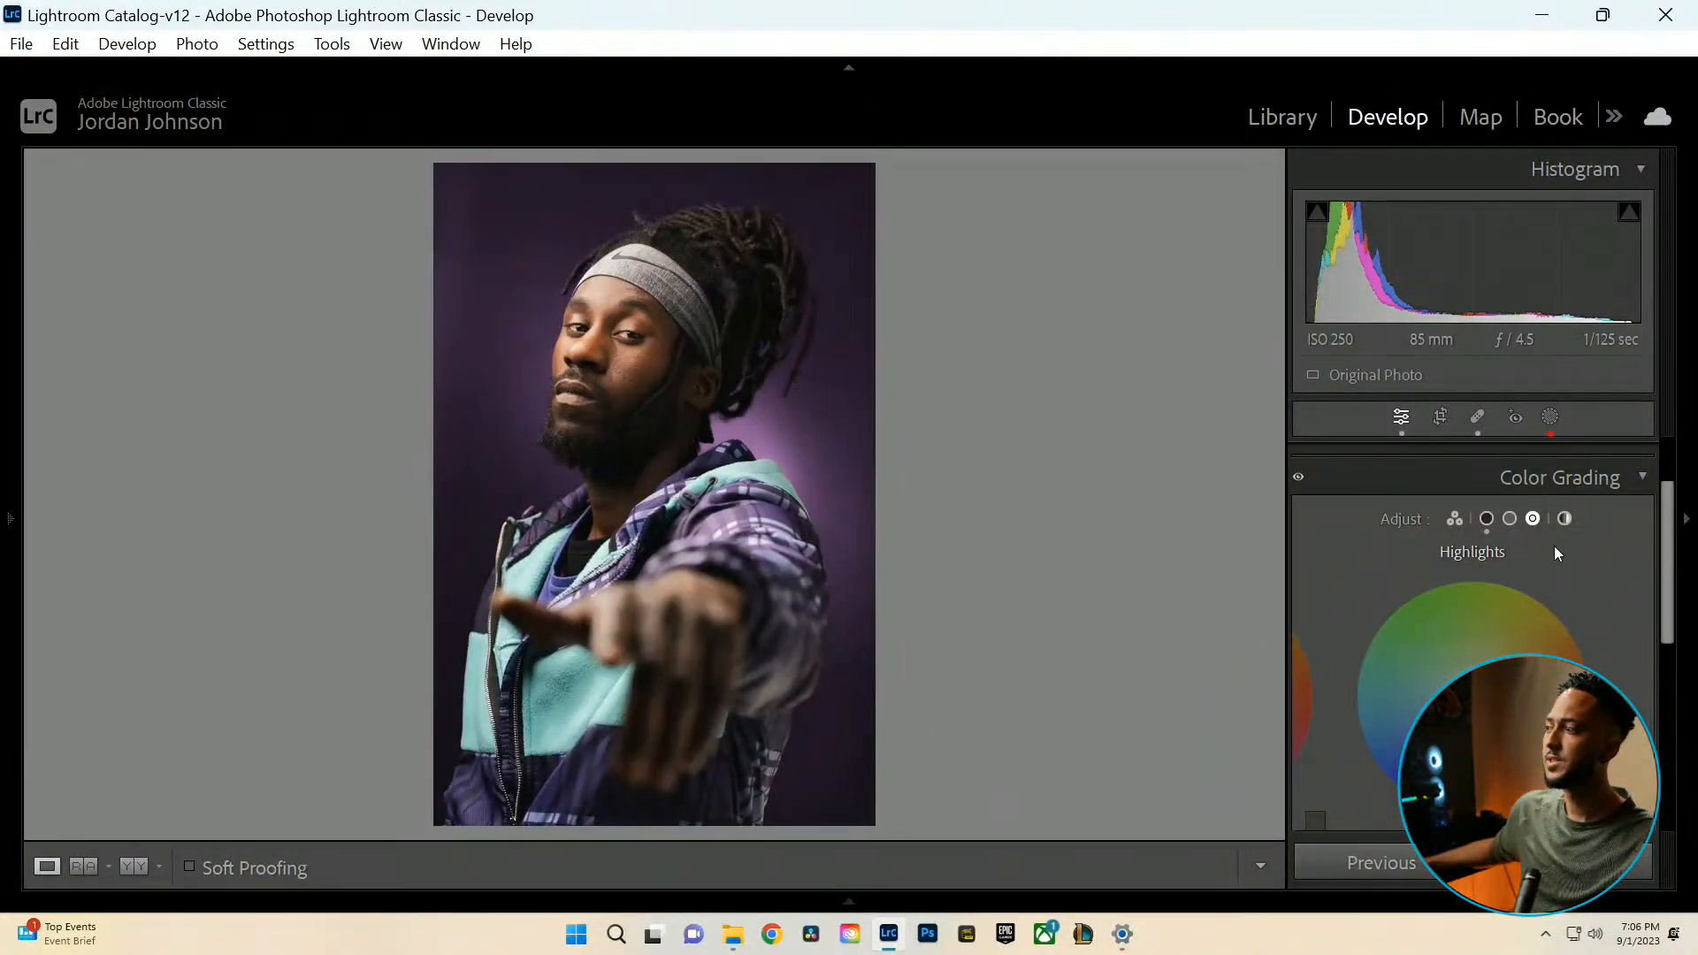
Give the midtones a warm yellow-orange tint in Color Grading and check it on the portrait.
{"action": "left_click", "coordinate": [1509, 519]}
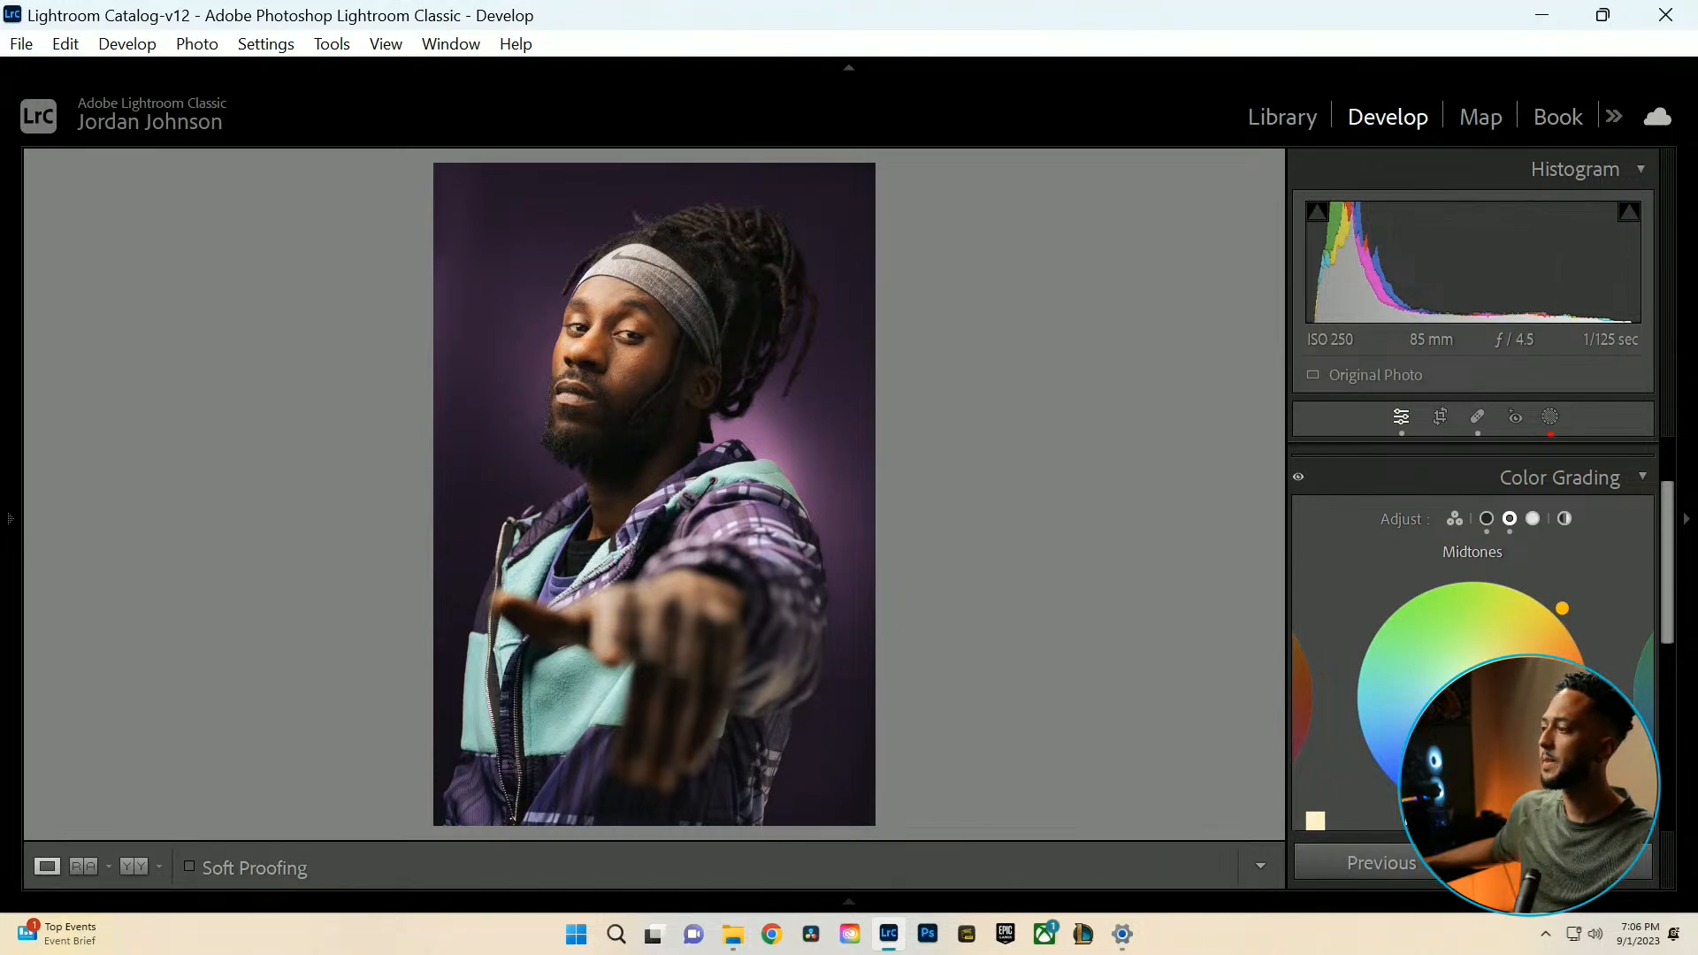
{"action": "scroll", "coordinate": [1407, 824], "scroll_direction": "down", "scroll_amount": 2}
{"action": "left_click_drag", "start_coordinate": [1421, 705], "coordinate": [1426, 704]}
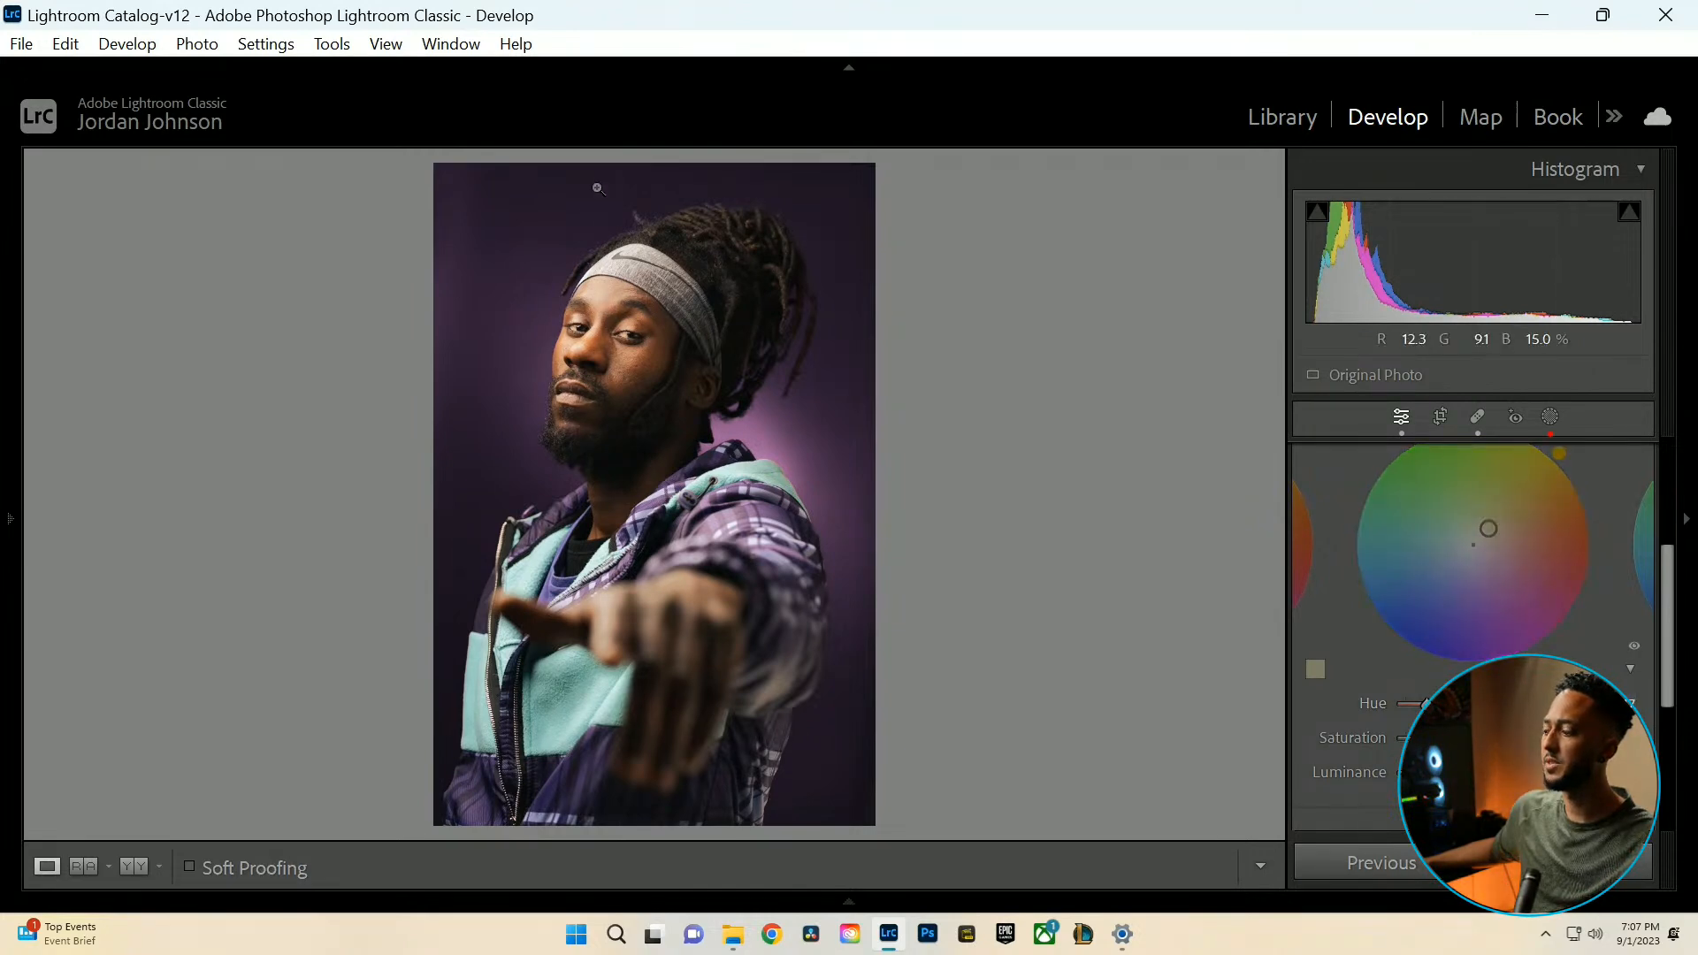
{"action": "left_click", "coordinate": [740, 390]}
{"action": "left_click", "coordinate": [764, 412]}
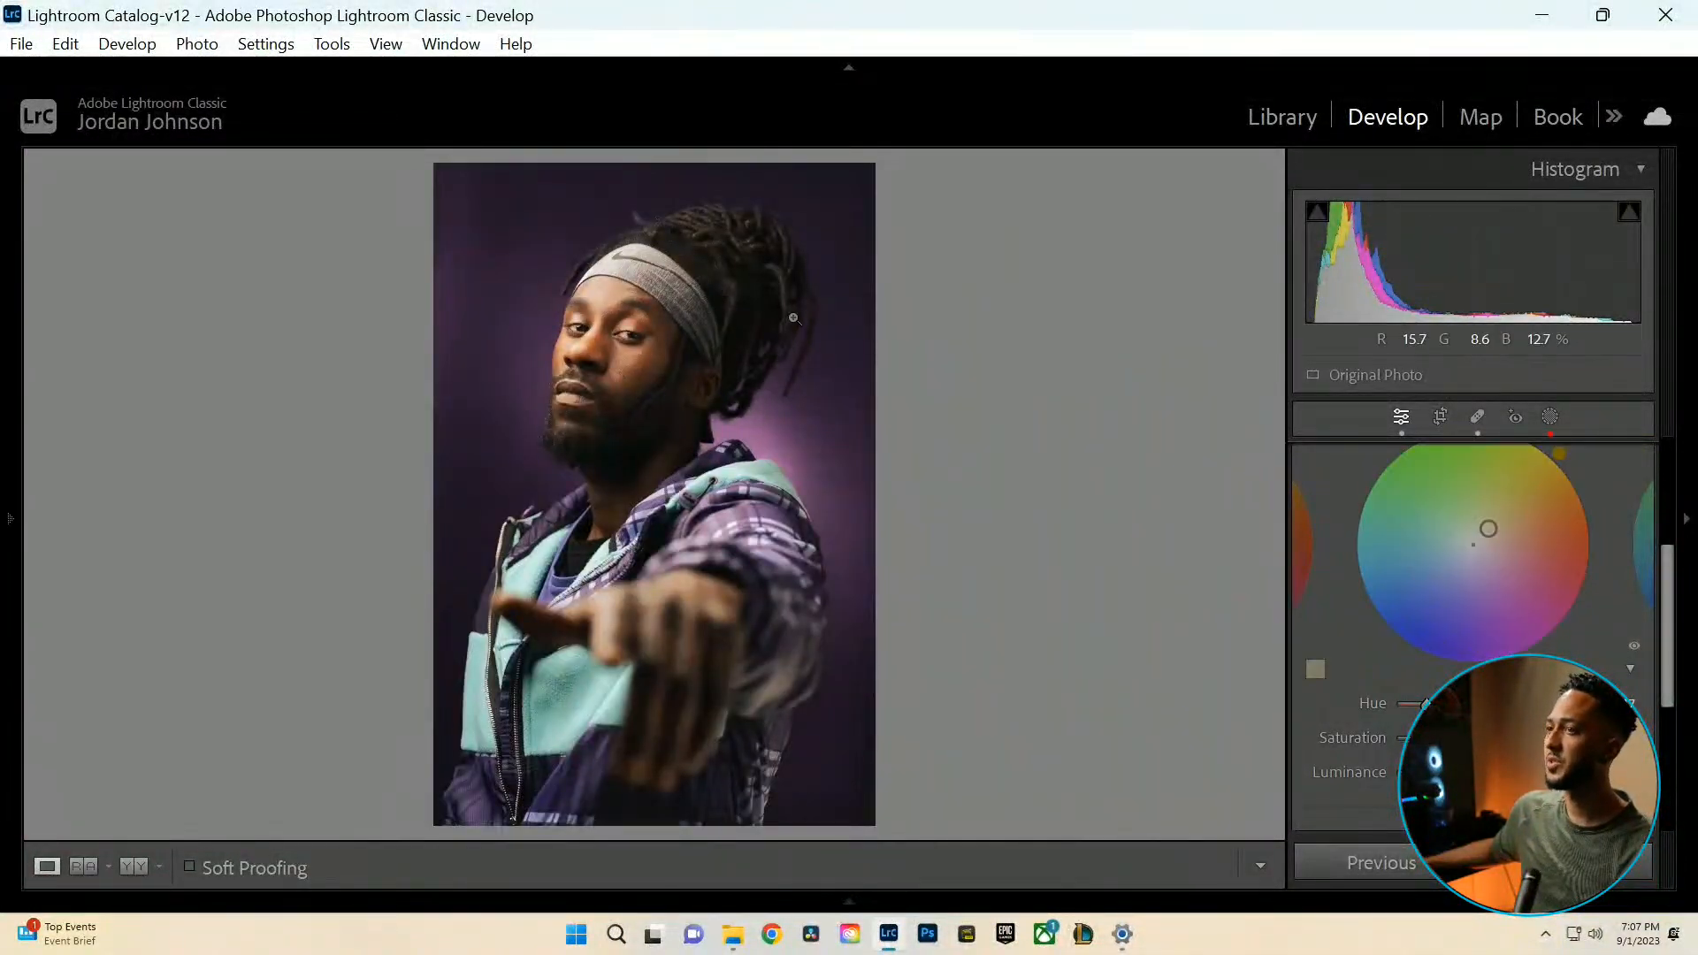
Color grade the highlights with hue 82 and saturation 15.
{"action": "scroll", "coordinate": [1560, 449], "scroll_direction": "up", "scroll_amount": 1}
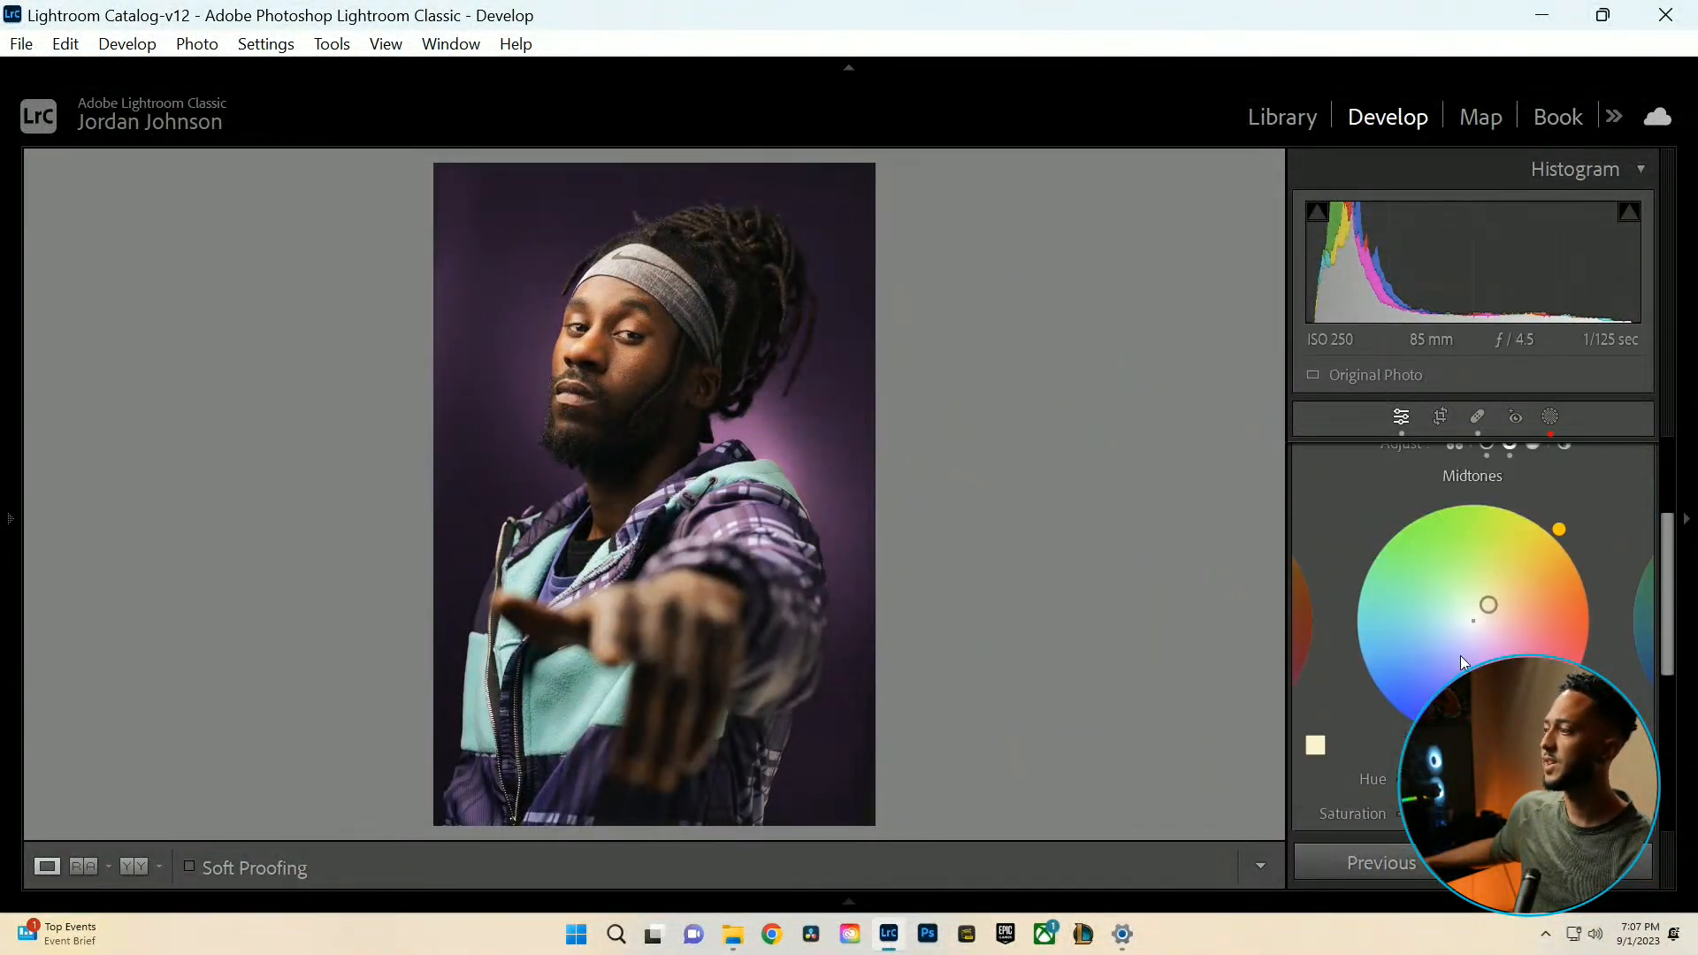
{"action": "left_click", "coordinate": [1529, 448]}
{"action": "scroll", "coordinate": [1503, 513], "scroll_direction": "down", "scroll_amount": 2}
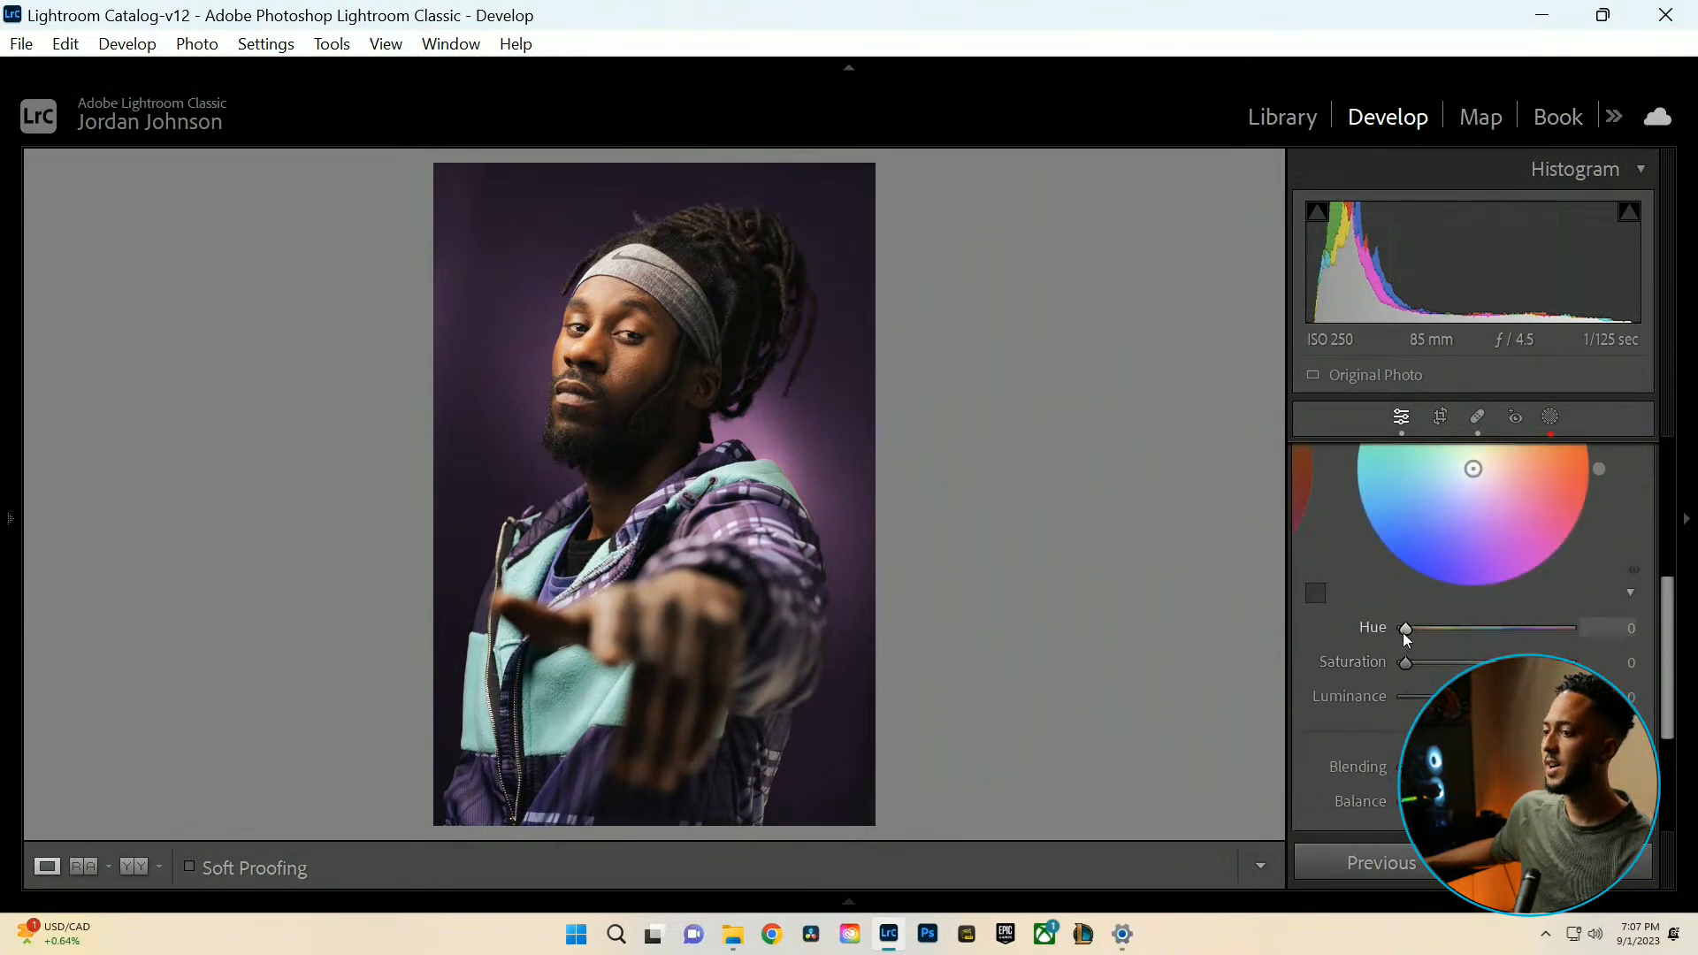
{"action": "left_click_drag", "start_coordinate": [1402, 633], "coordinate": [1441, 640]}
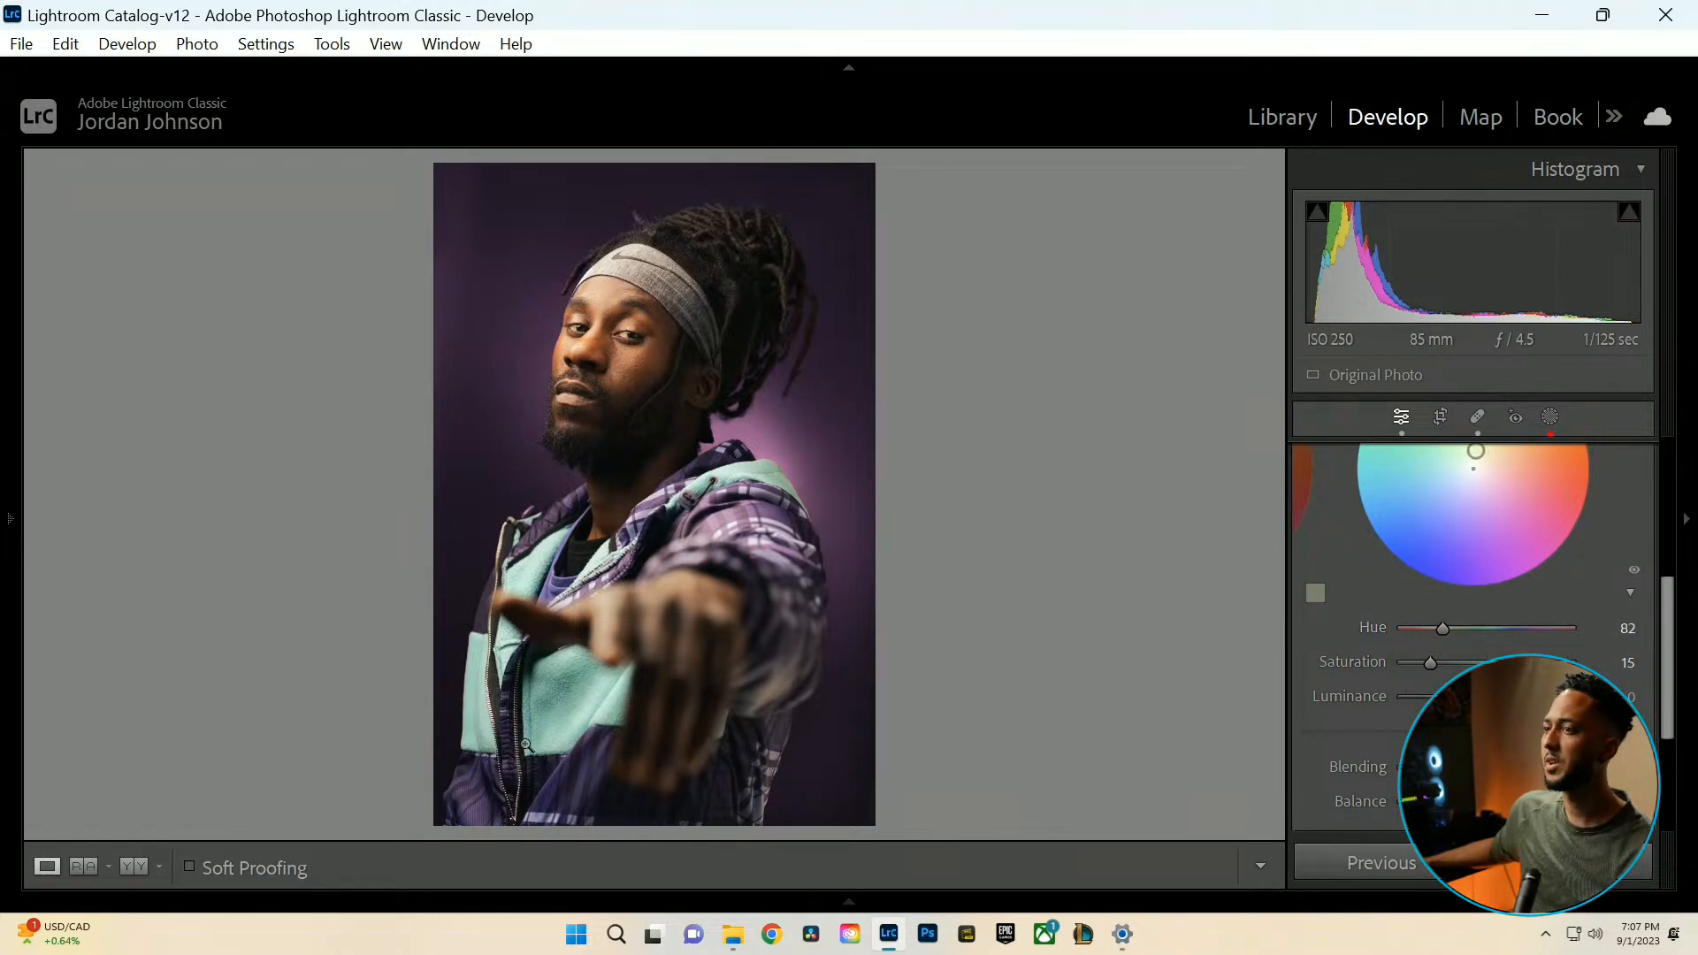
{"action": "scroll", "coordinate": [1381, 475], "scroll_direction": "up", "scroll_amount": 3}
{"action": "scroll", "coordinate": [1341, 474], "scroll_direction": "up", "scroll_amount": 3}
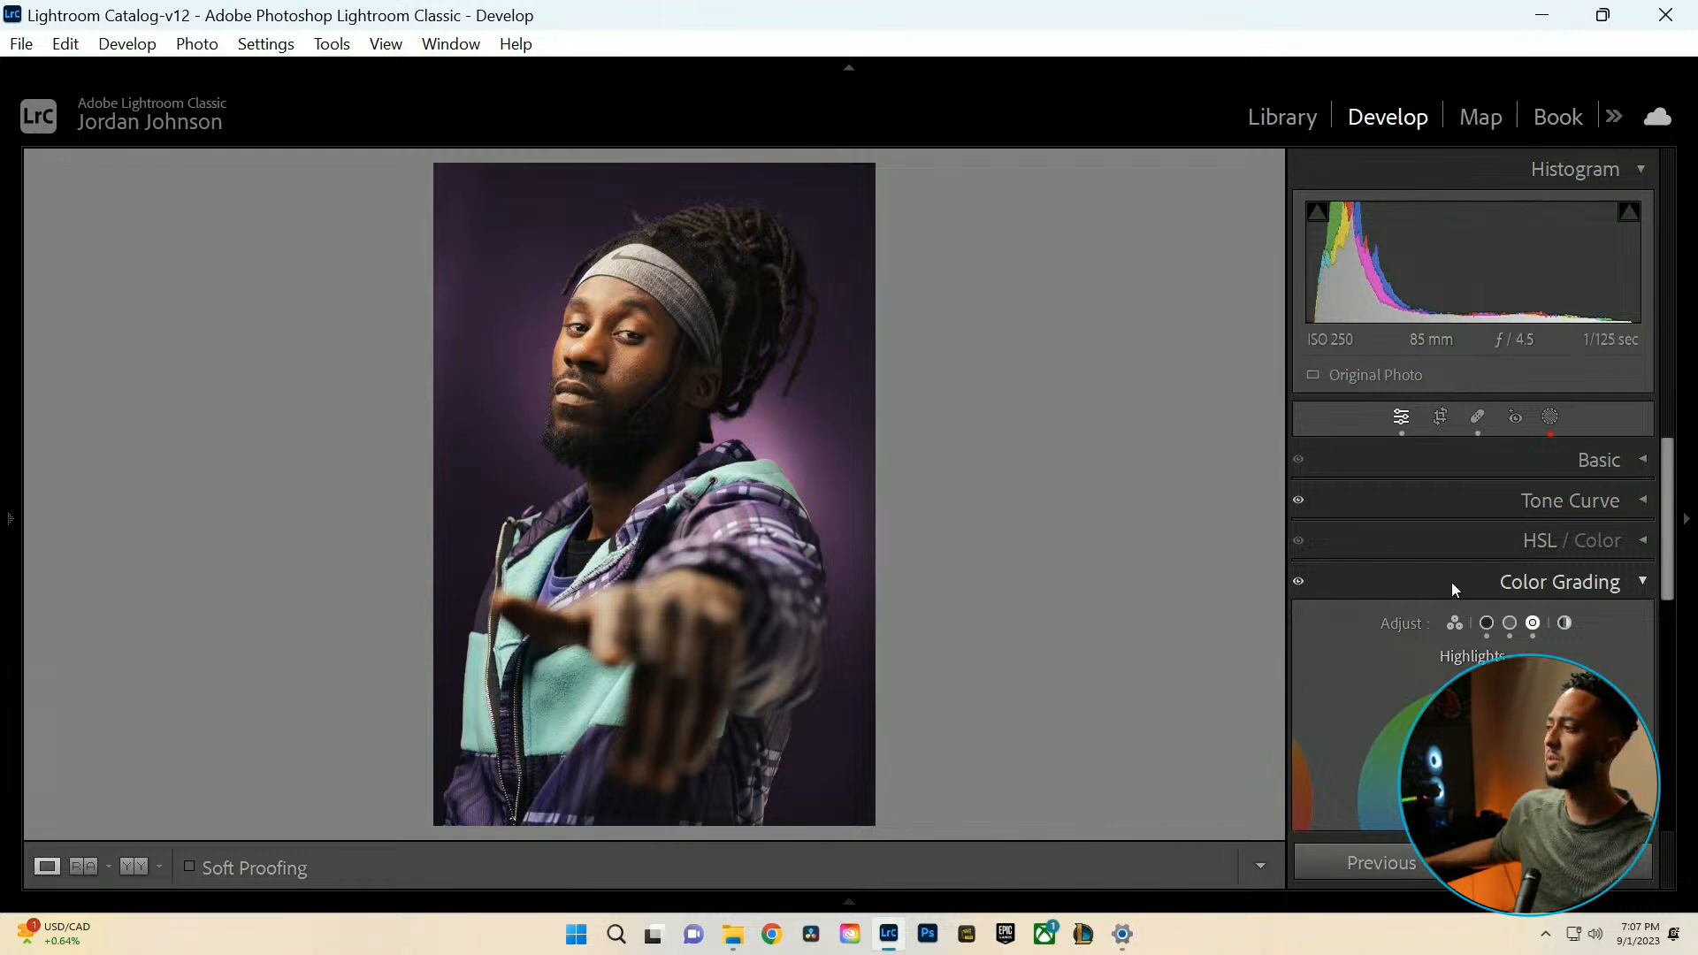
Lower the saturation of the yellow-orange midtone tint slightly, and open the HSL hue adjustments.
{"action": "scroll", "coordinate": [1454, 588], "scroll_direction": "down", "scroll_amount": 3}
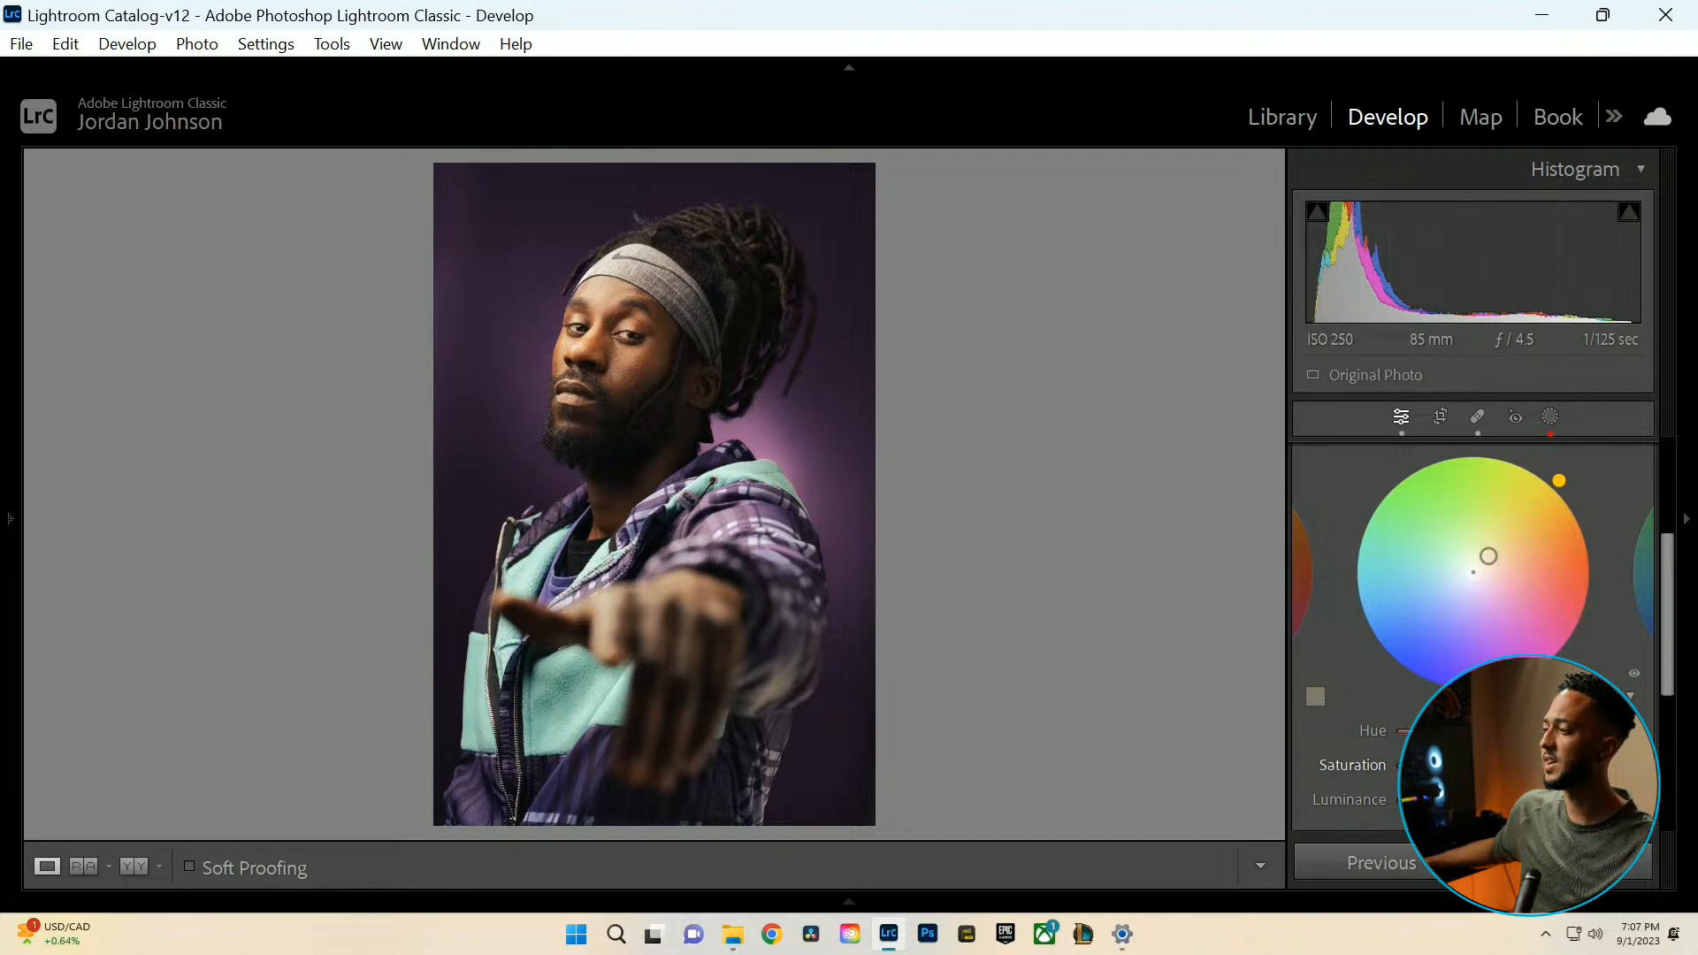
{"action": "left_click_drag", "start_coordinate": [1488, 557], "coordinate": [1485, 559]}
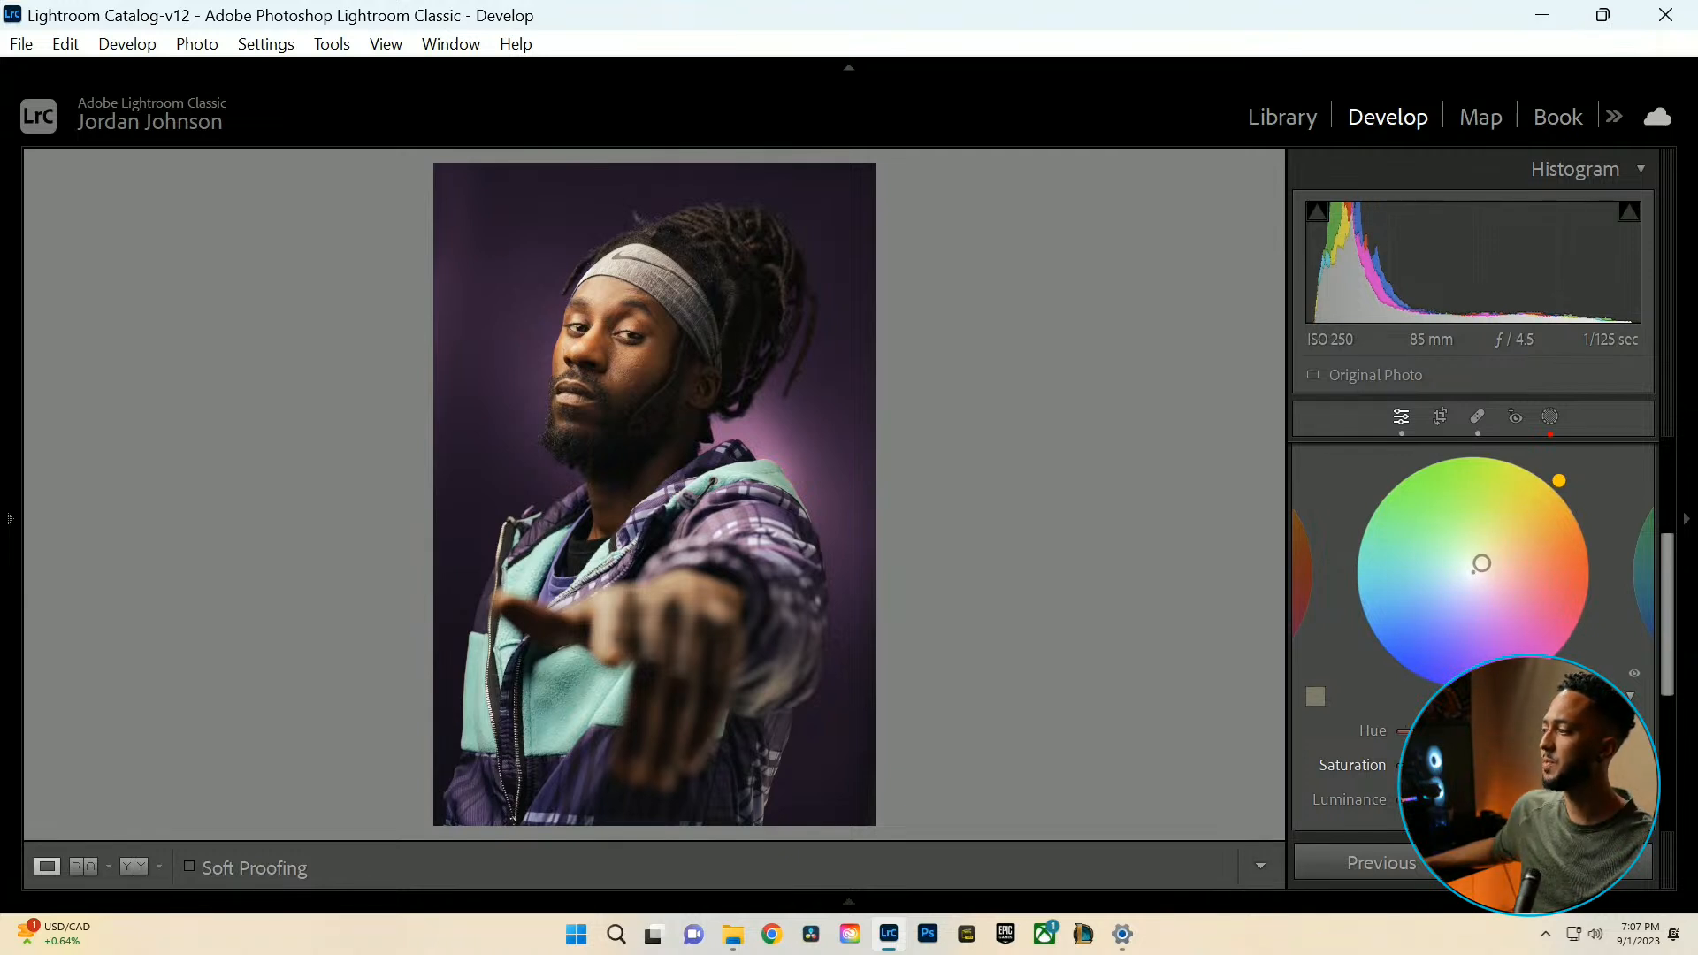
{"action": "scroll", "coordinate": [1414, 676], "scroll_direction": "up", "scroll_amount": 3}
{"action": "left_click", "coordinate": [1606, 575]}
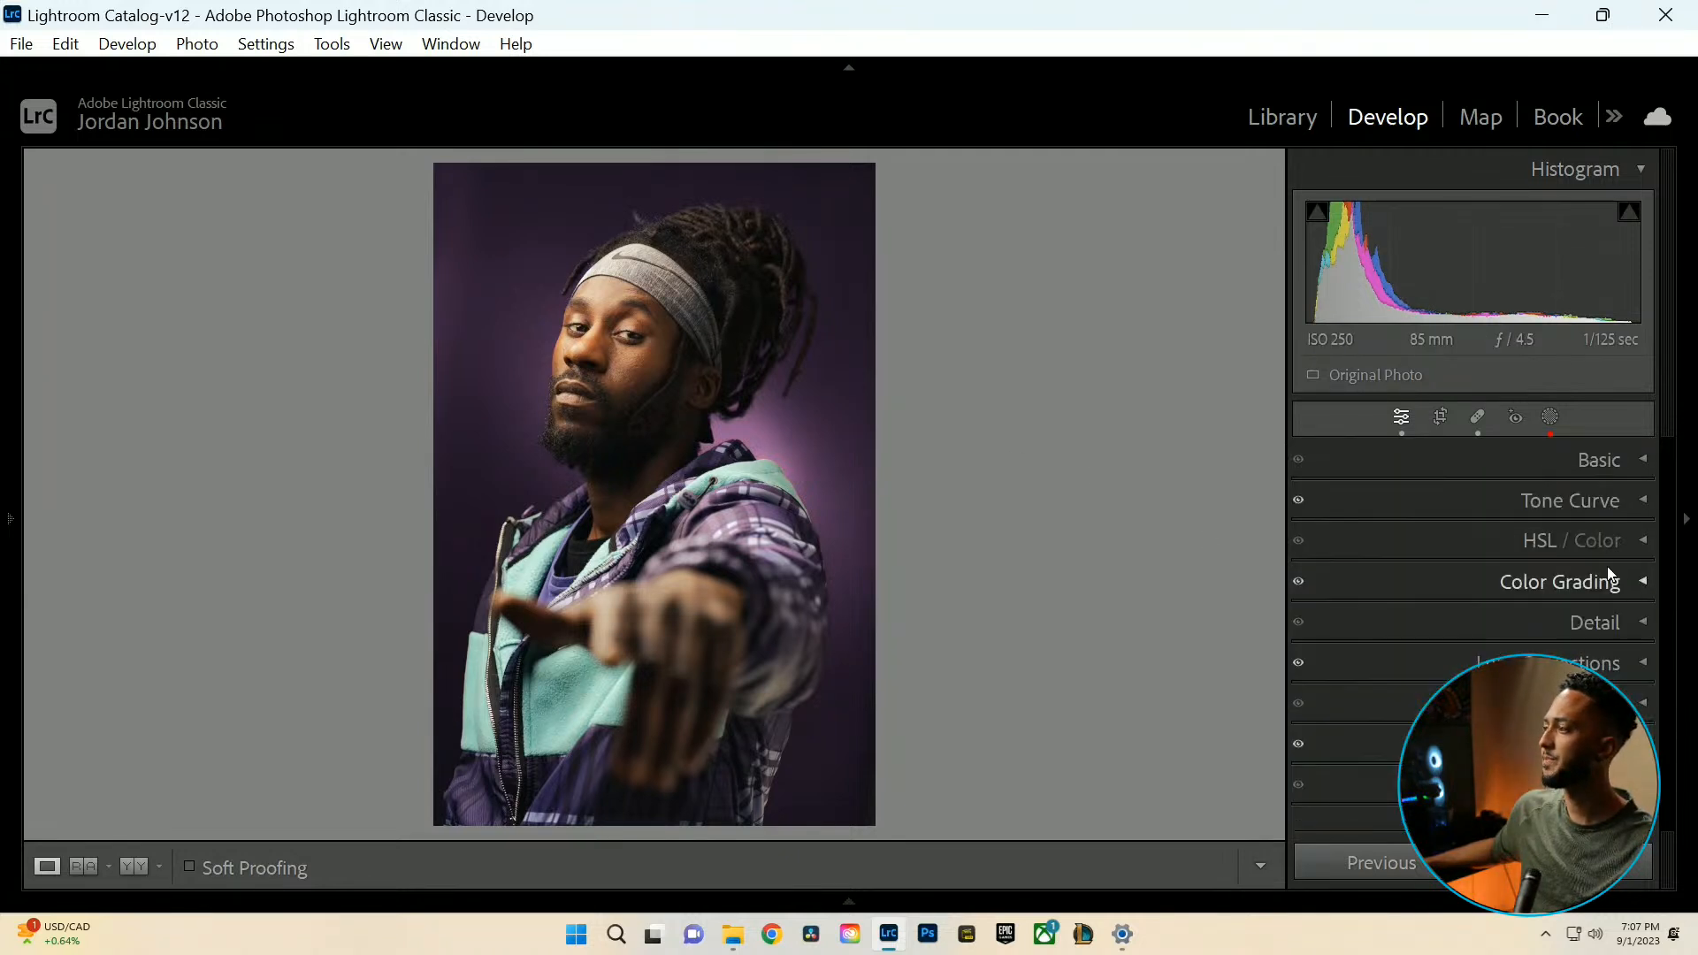
{"action": "left_click", "coordinate": [1641, 539]}
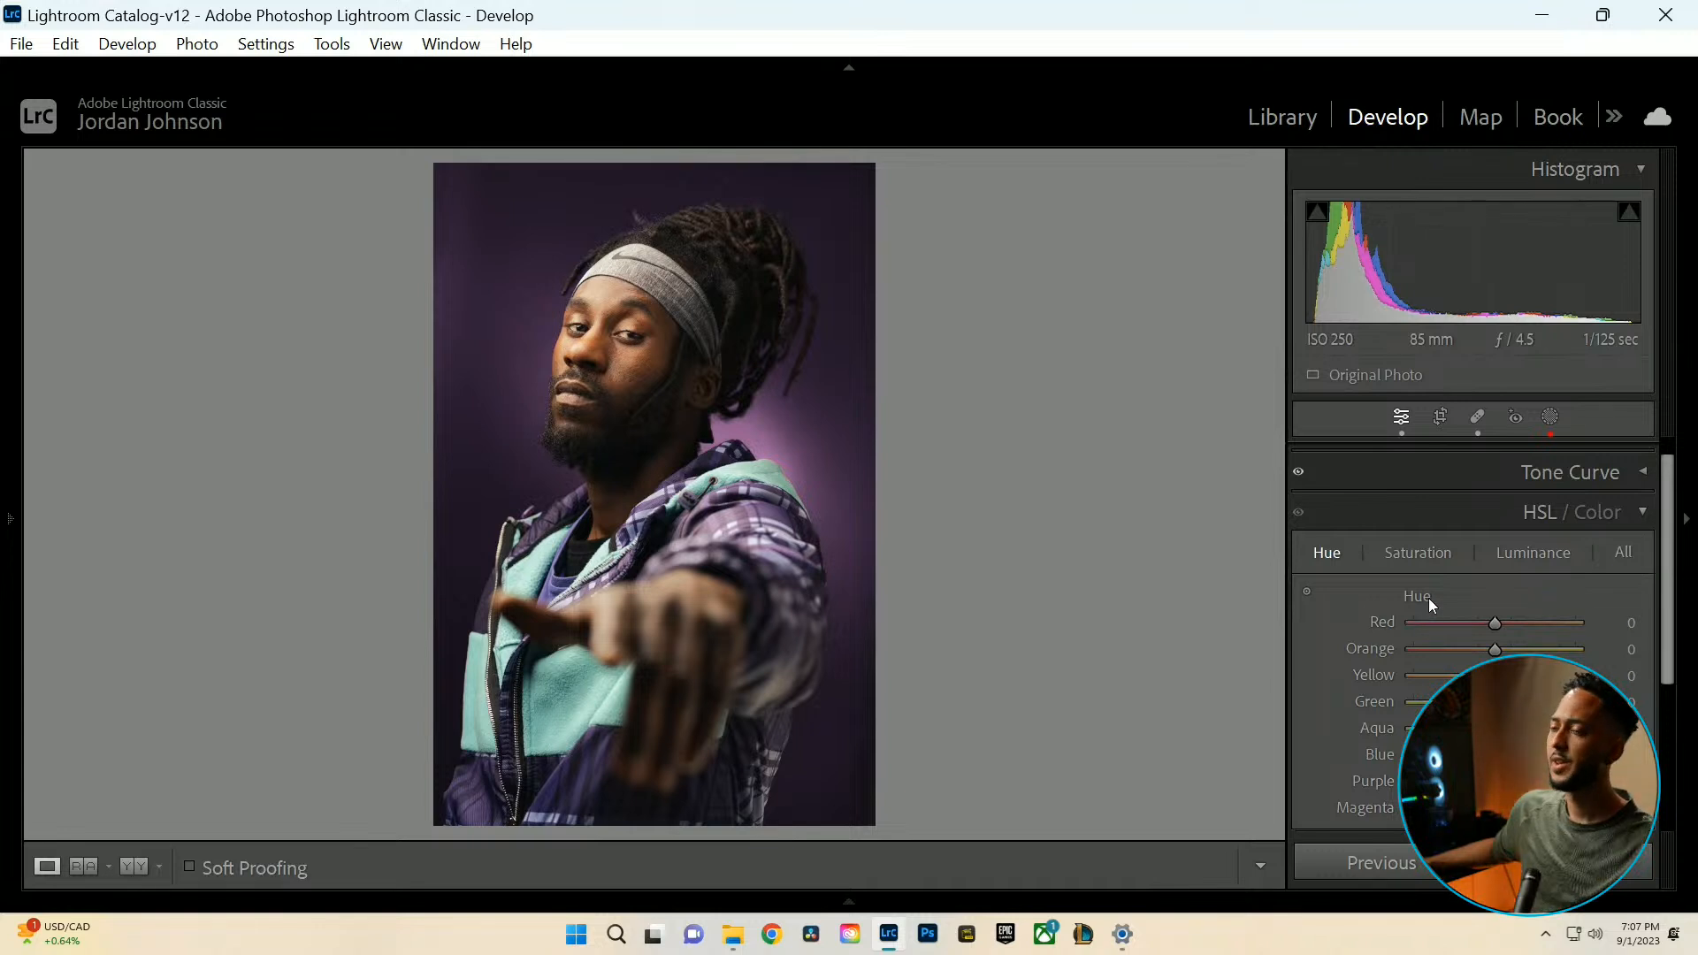
Create a new people mask that covers only the man's eye sclera.
{"action": "left_click", "coordinate": [1636, 504]}
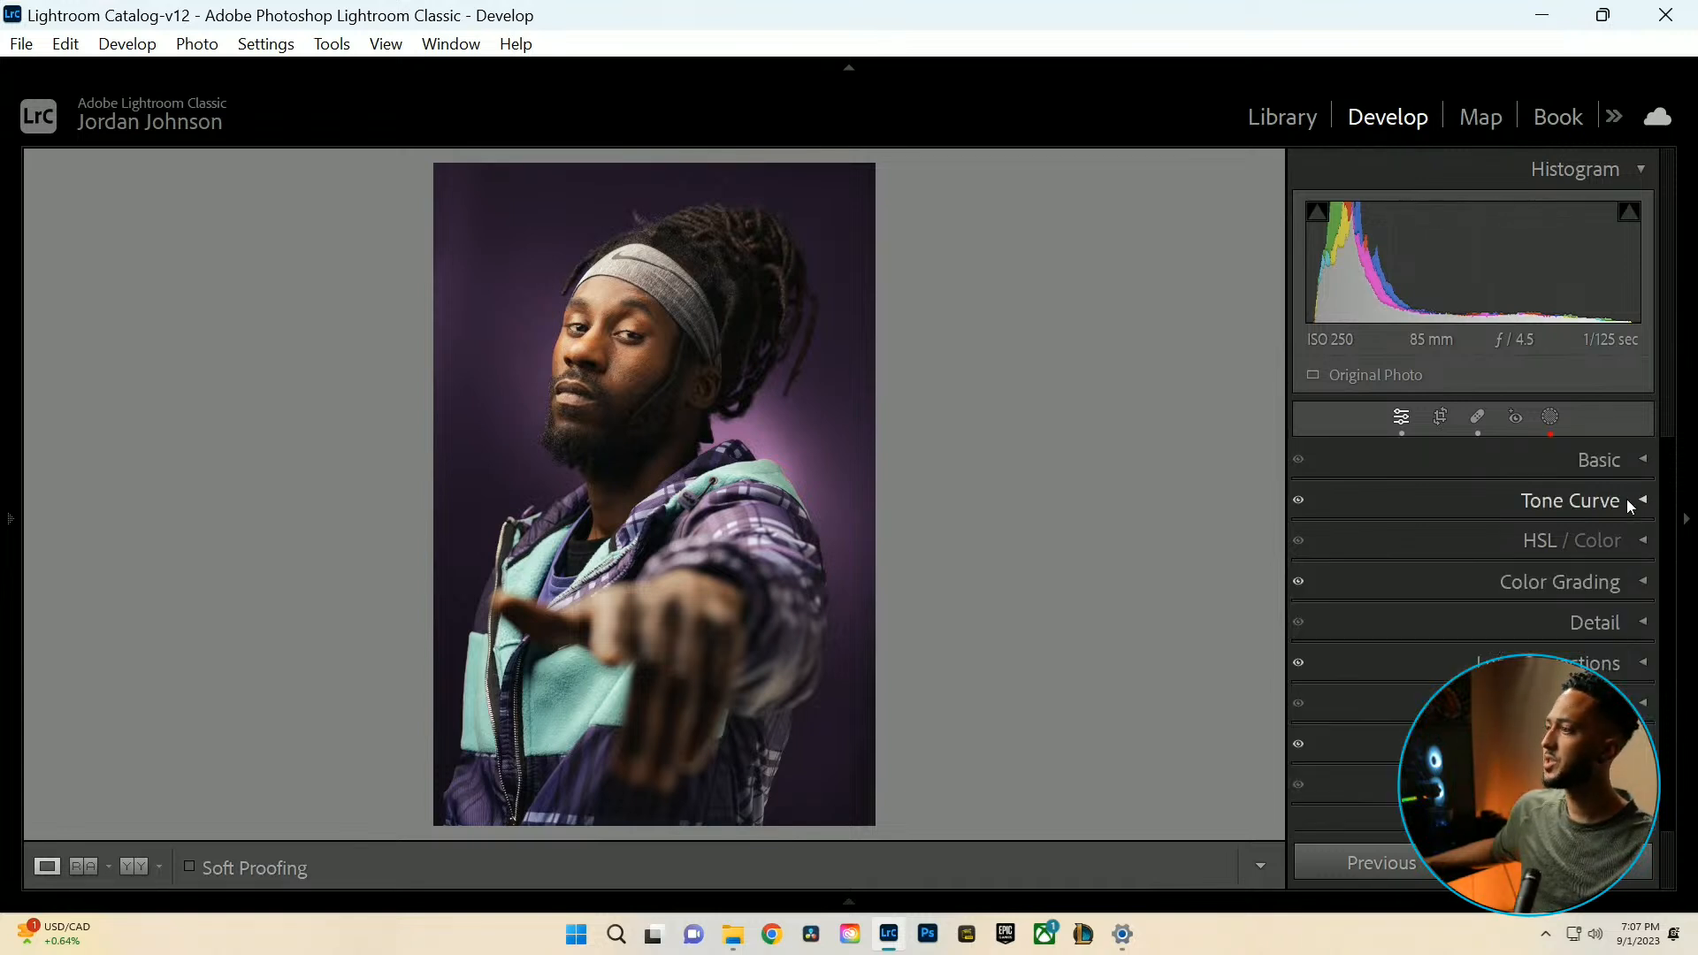
{"action": "left_click", "coordinate": [1550, 416]}
{"action": "left_click", "coordinate": [1042, 208]}
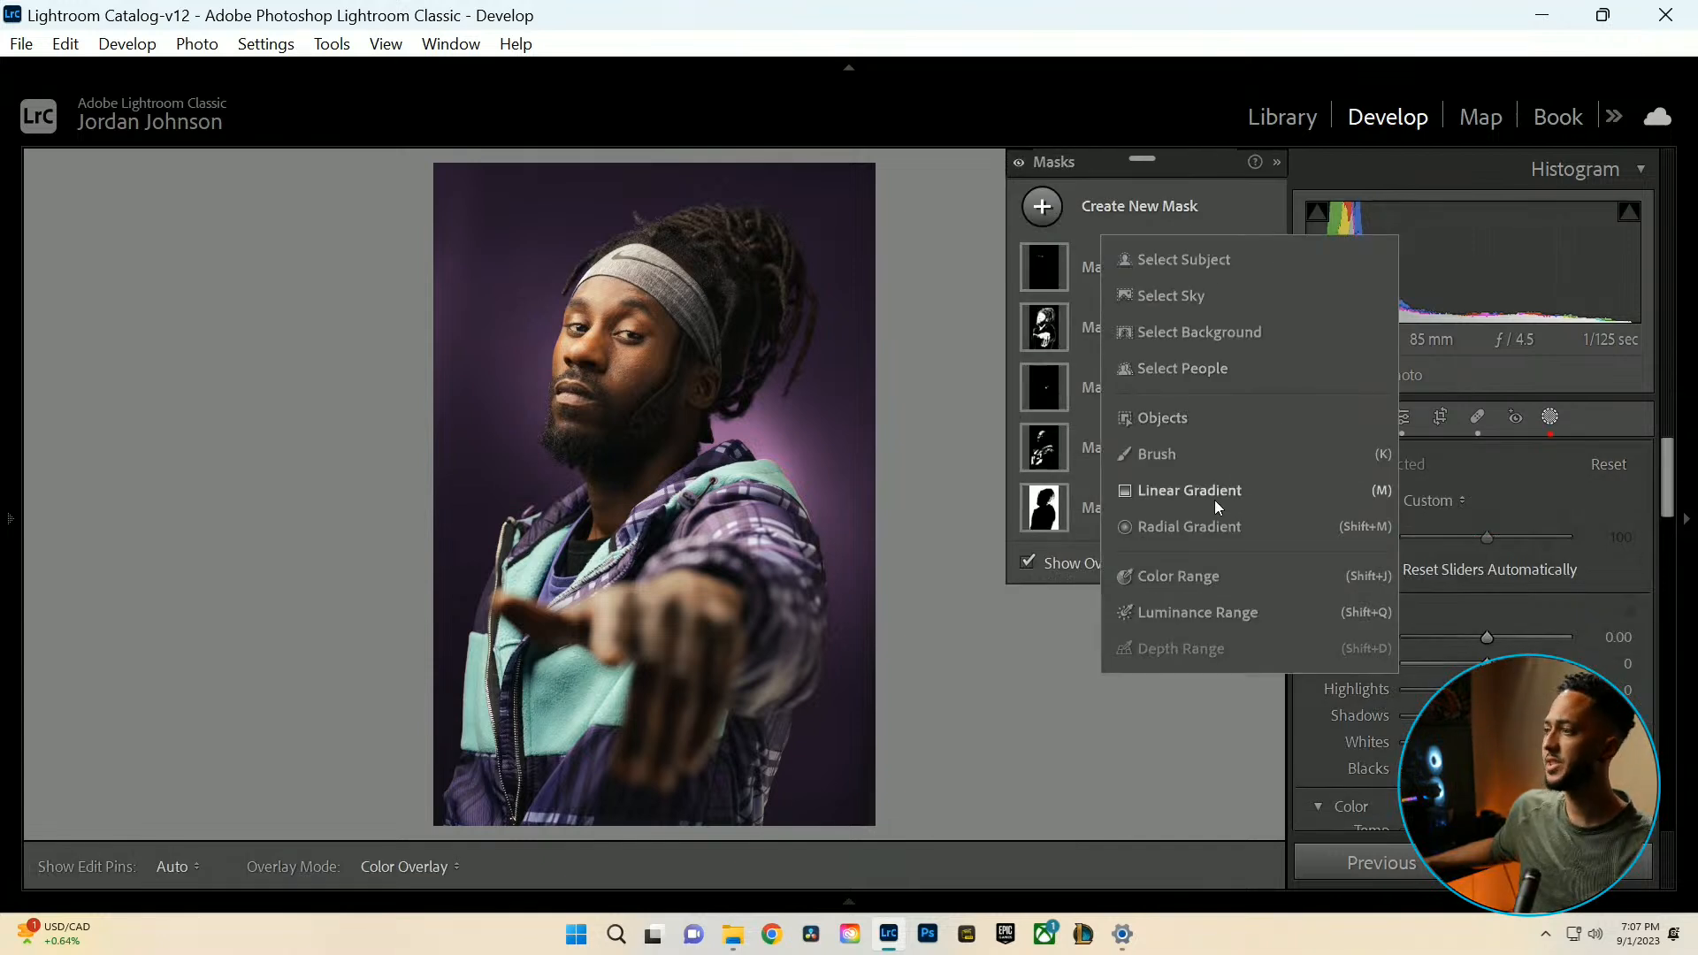
{"action": "left_click", "coordinate": [1194, 368]}
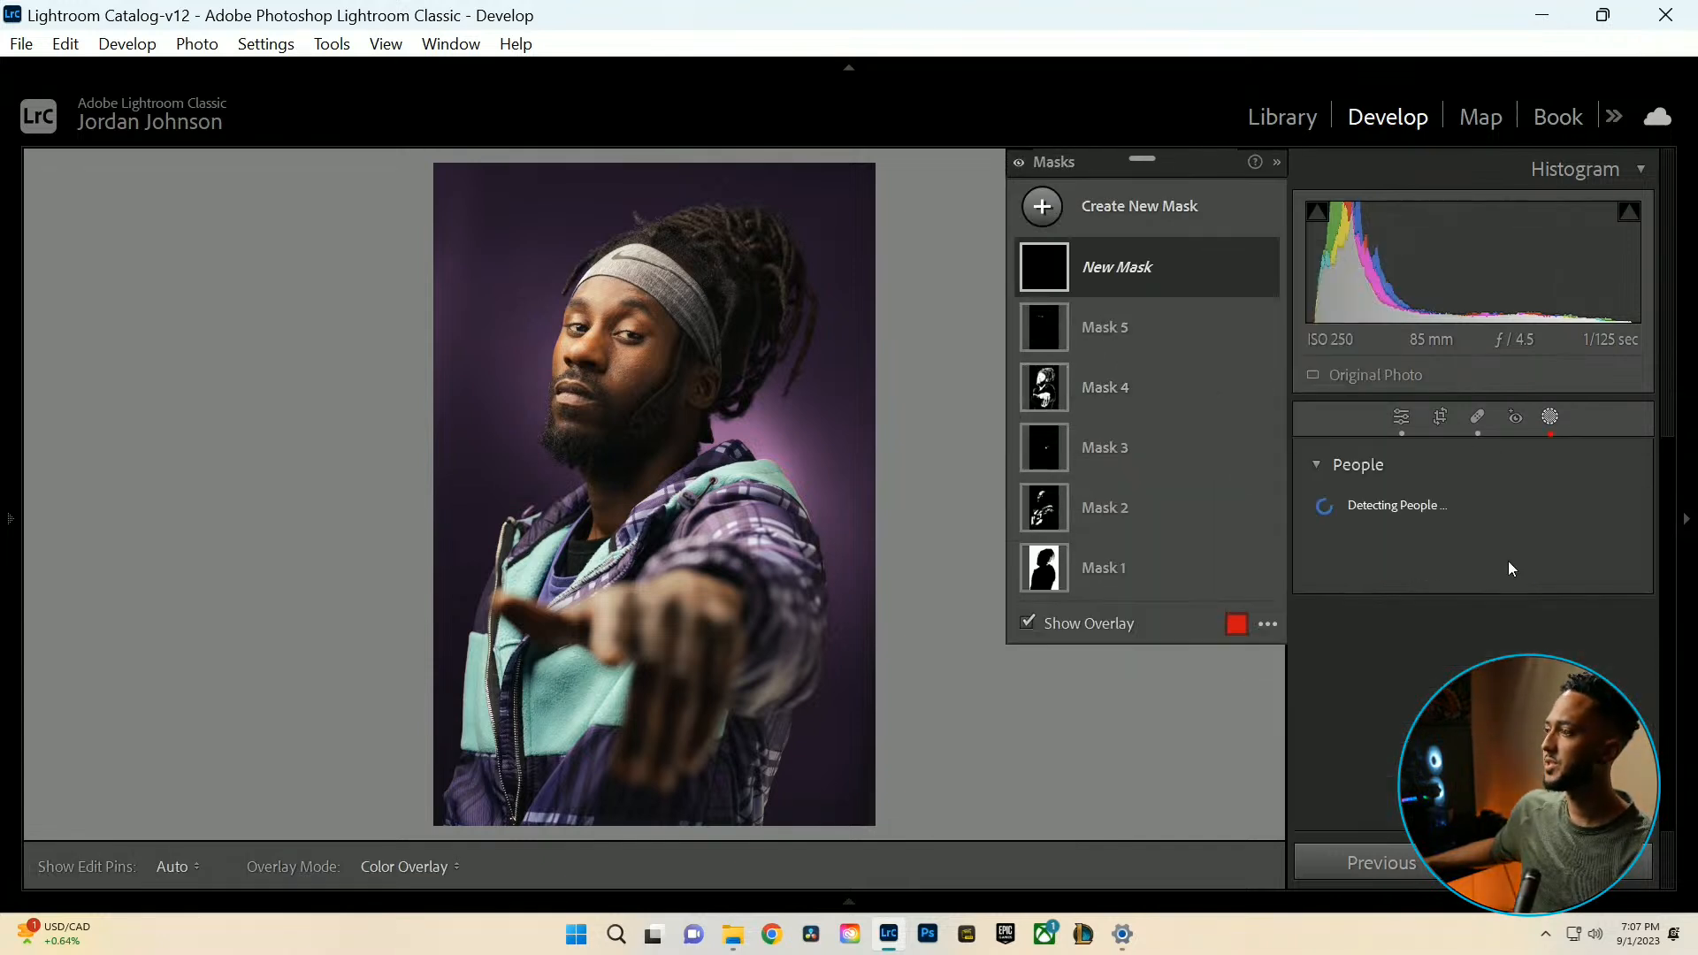
{"action": "left_click", "coordinate": [1350, 519]}
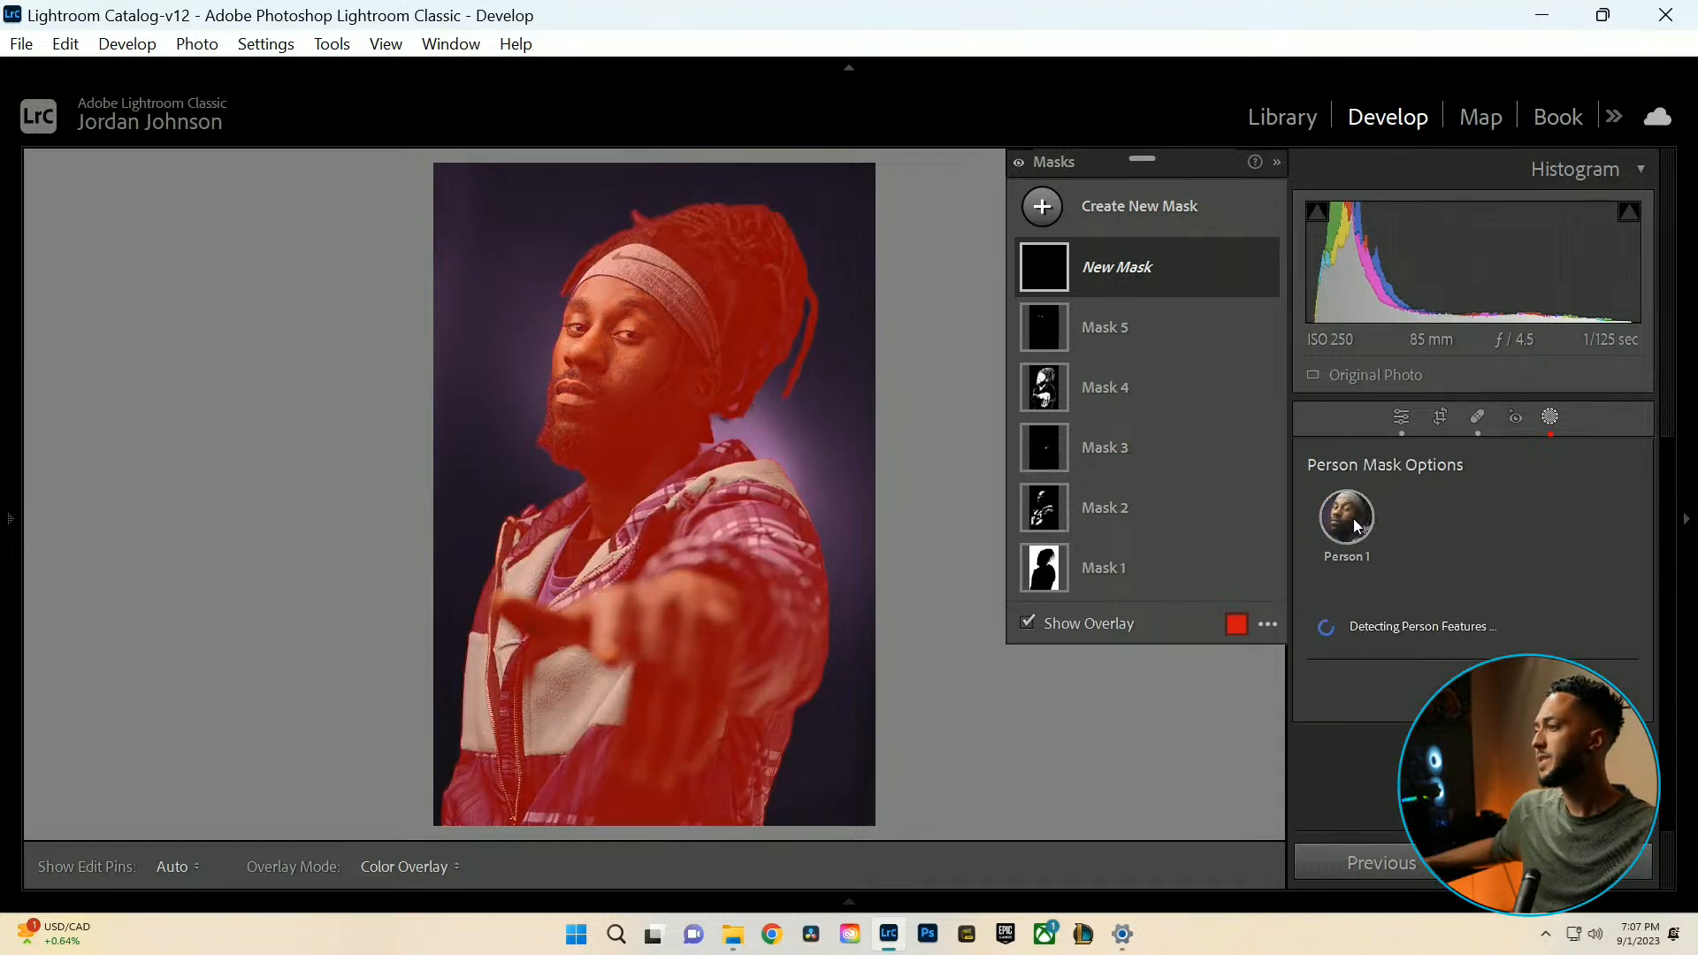
{"action": "scroll", "coordinate": [1389, 698], "scroll_direction": "down", "scroll_amount": 1}
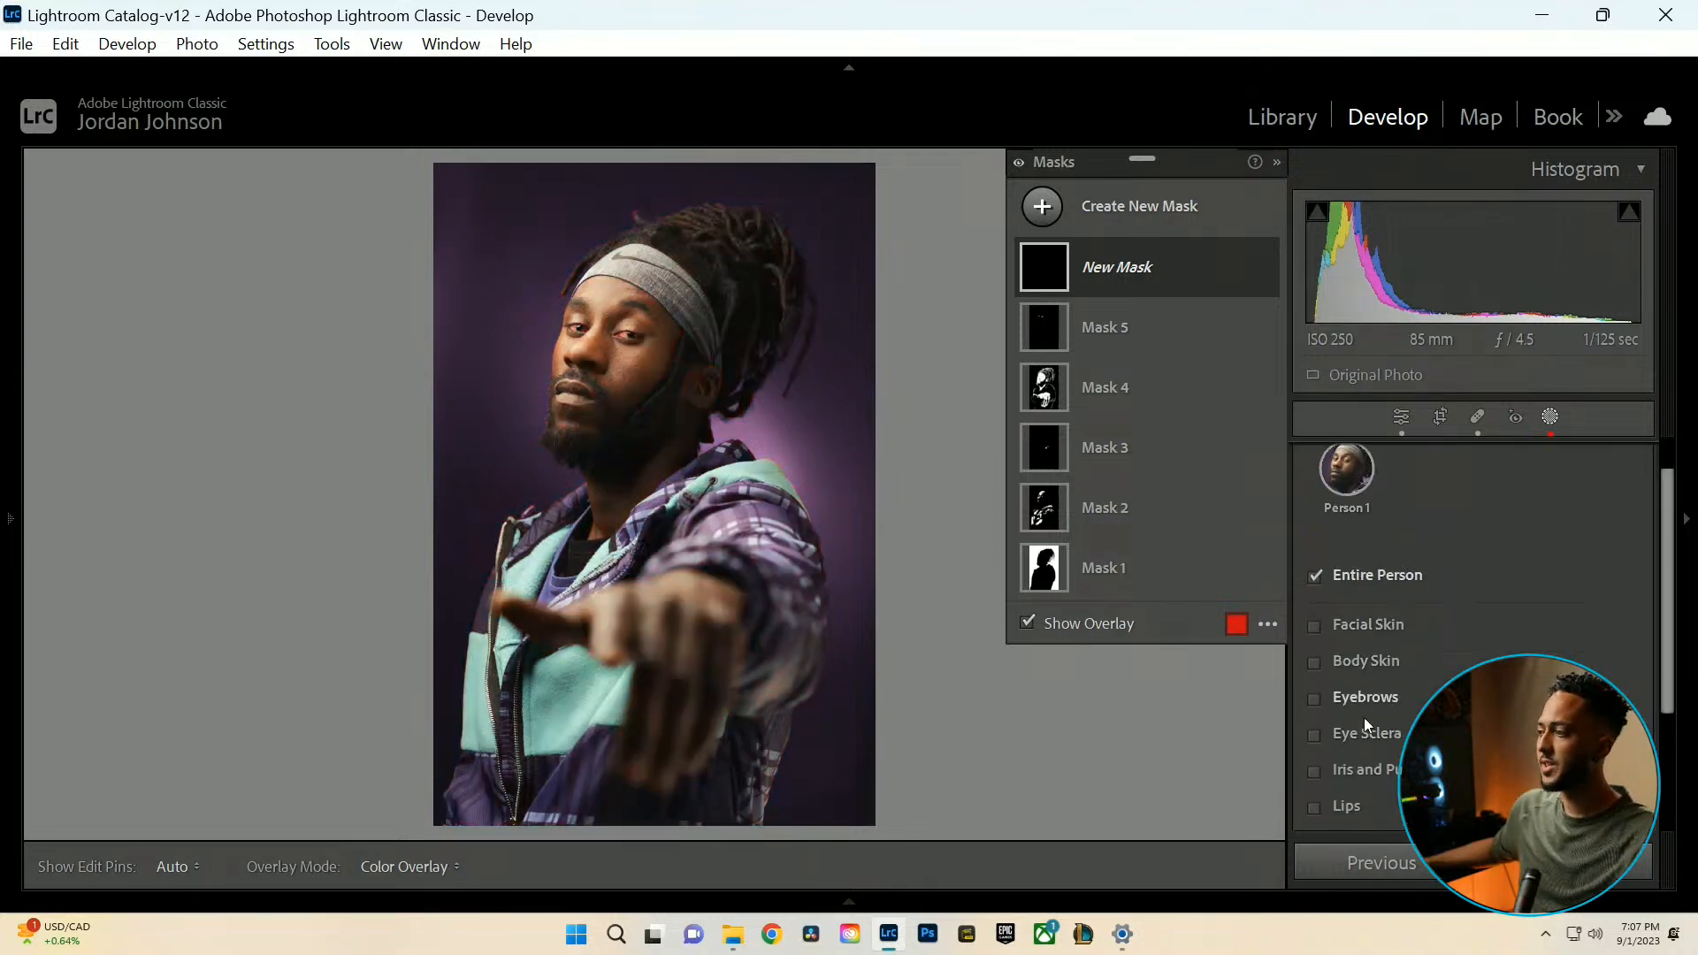
{"action": "left_click", "coordinate": [1313, 735]}
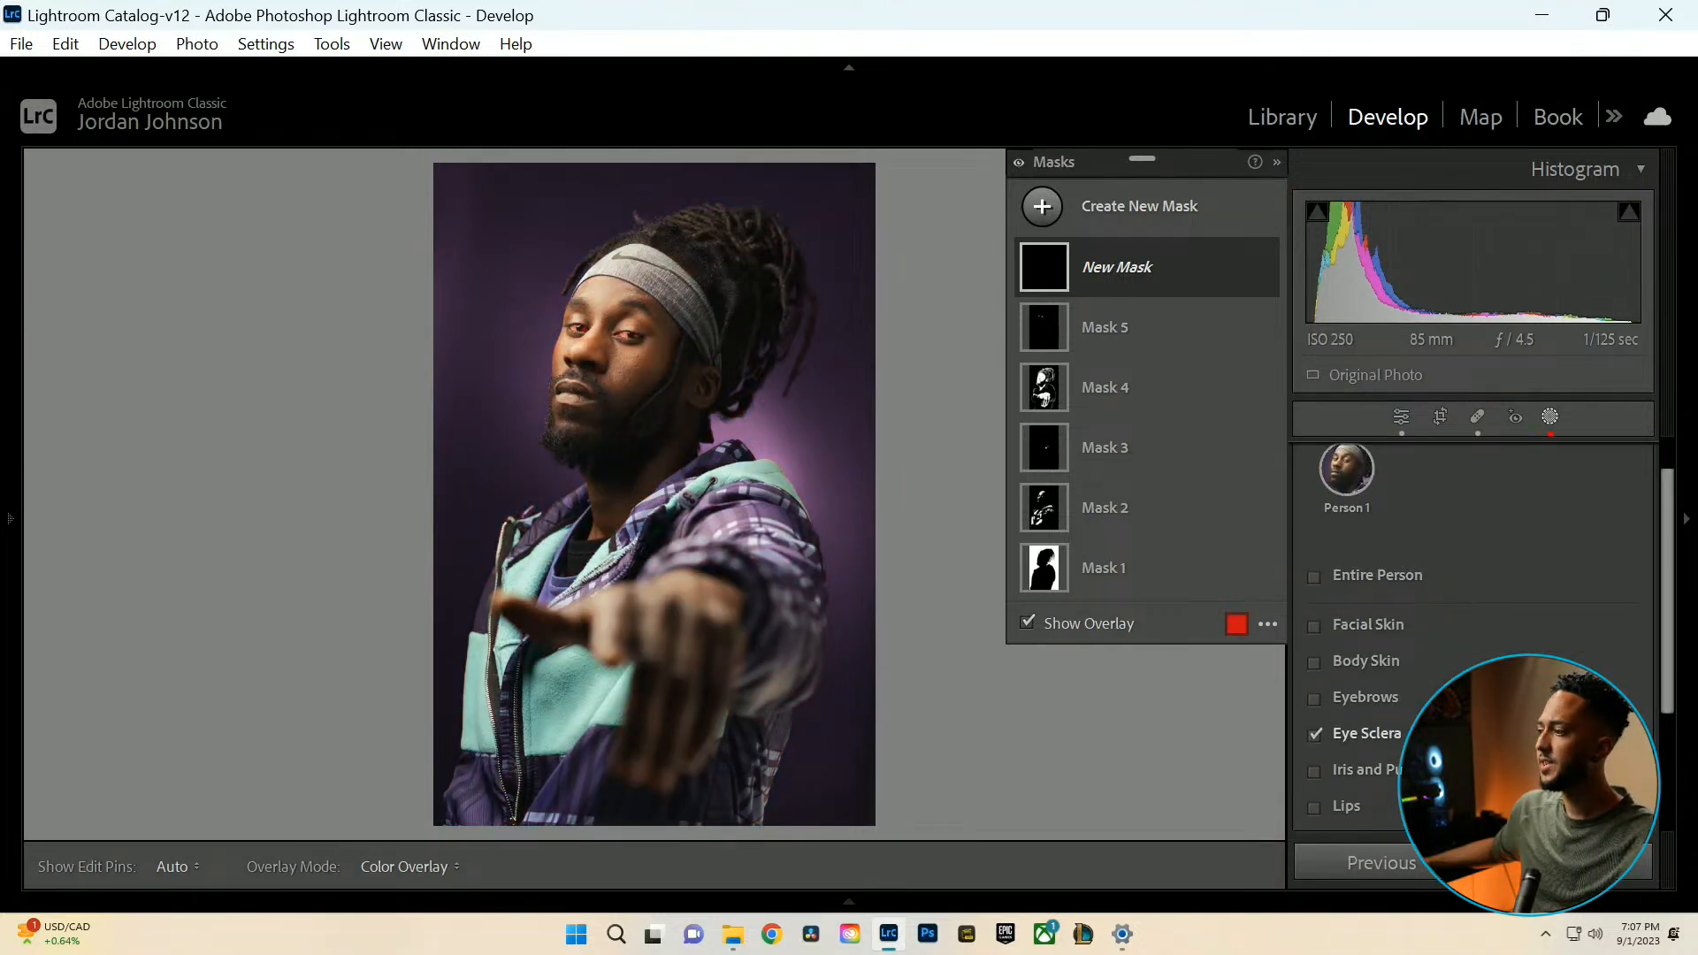
{"action": "scroll", "coordinate": [1313, 735], "scroll_direction": "down", "scroll_amount": 4}
{"action": "left_click", "coordinate": [1583, 793]}
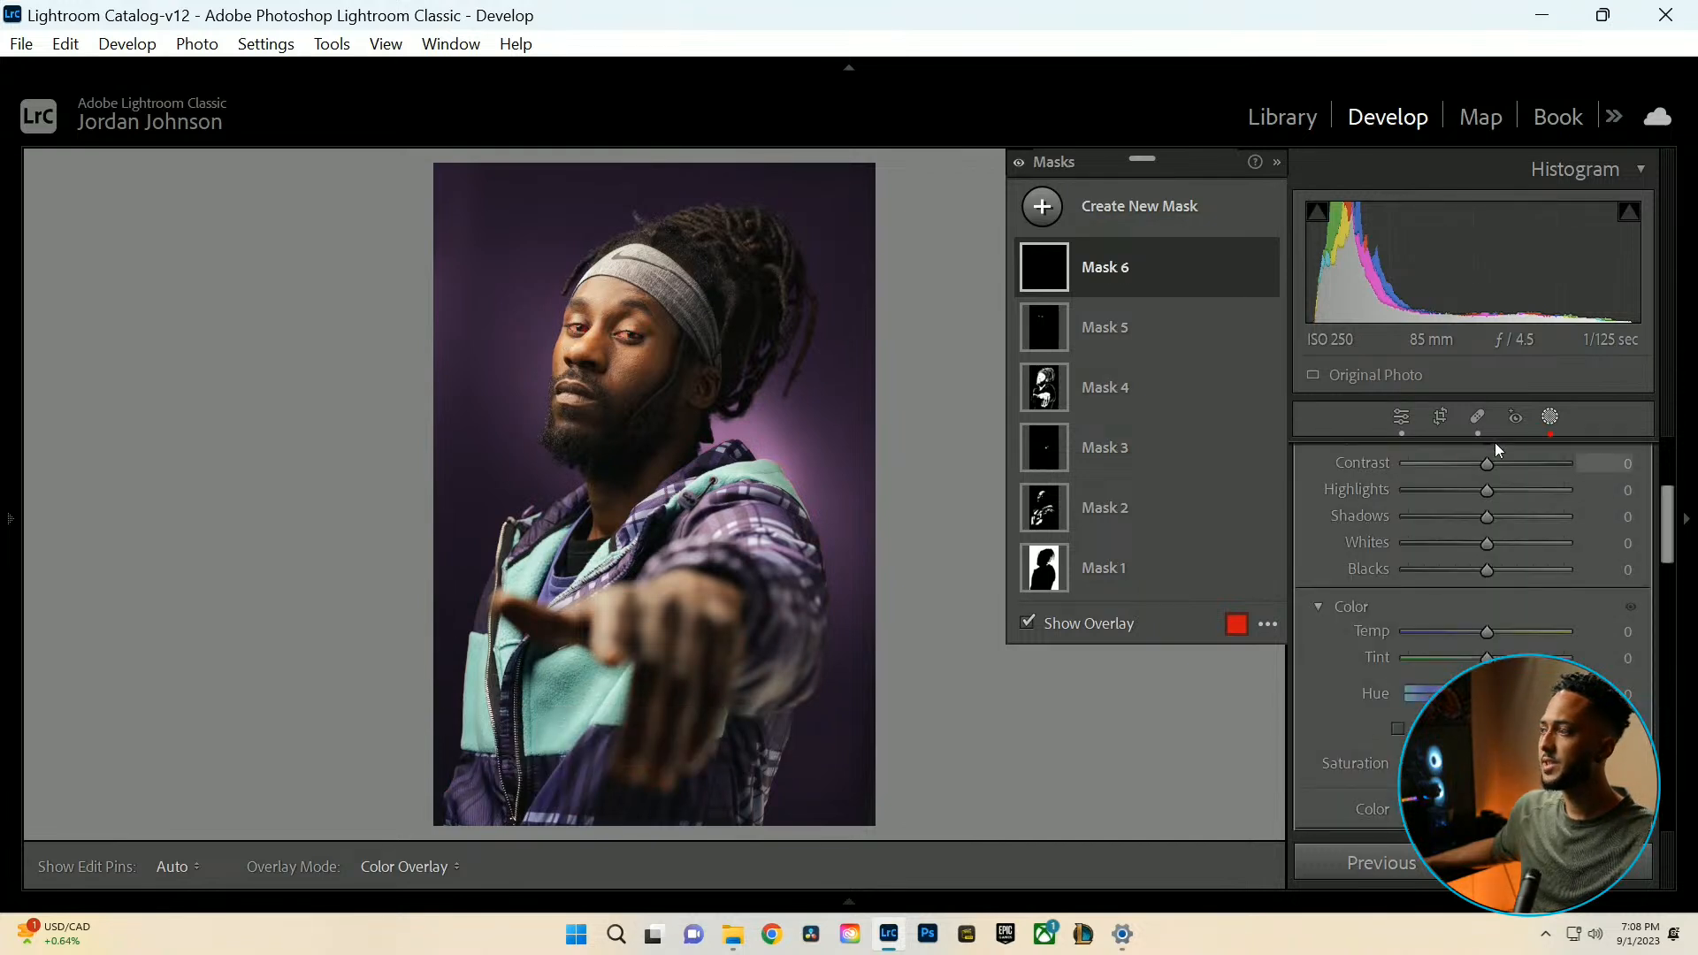
Lower the saturation of the eye sclera mask slightly, compare the portrait without it, and leave masking.
{"action": "left_click_drag", "start_coordinate": [1487, 765], "coordinate": [1452, 765]}
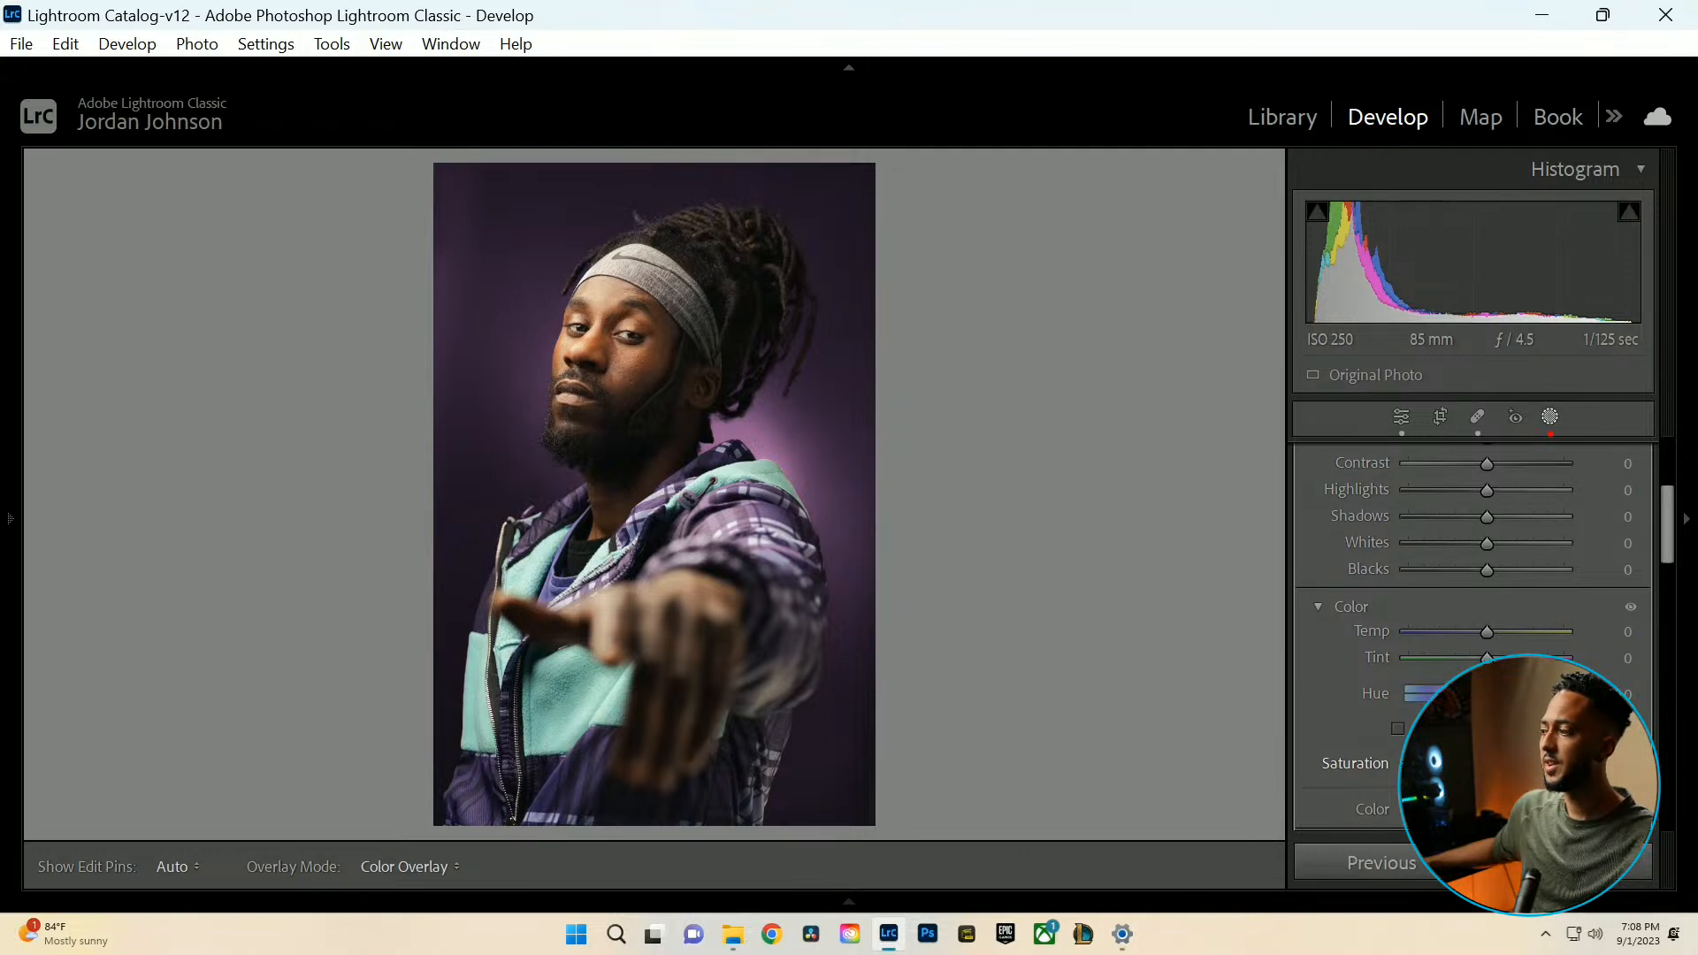
{"action": "left_click_drag", "start_coordinate": [1472, 764], "coordinate": [1468, 764]}
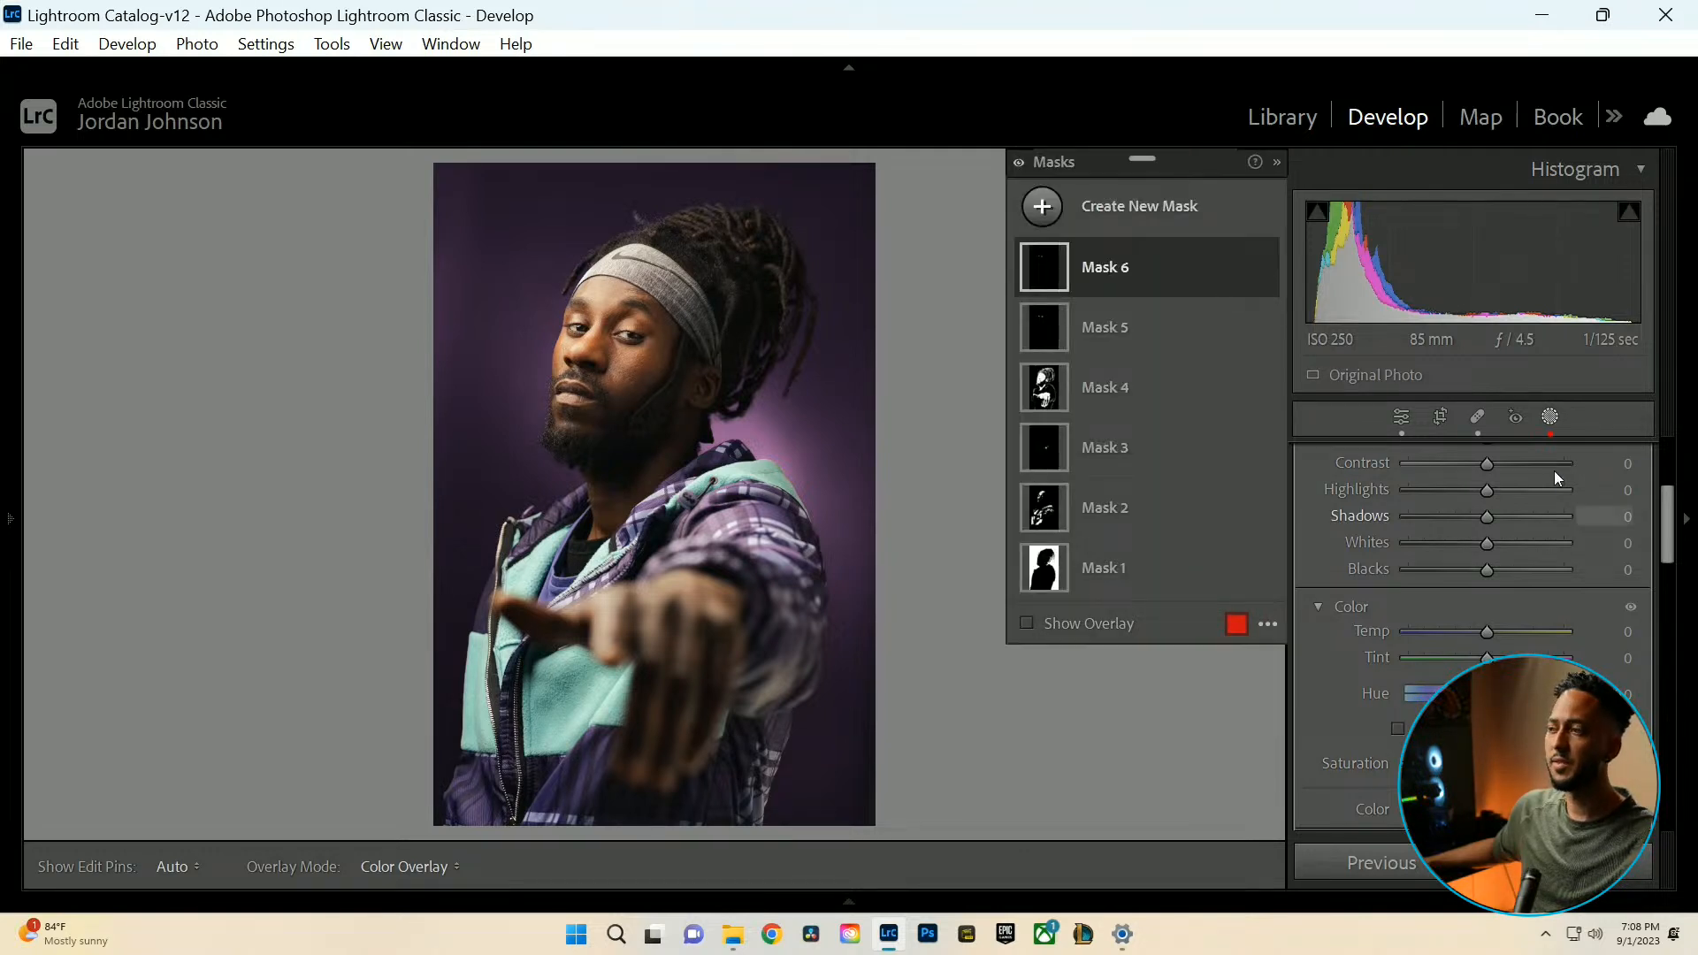
{"action": "mouse_move", "coordinate": [1259, 289]}
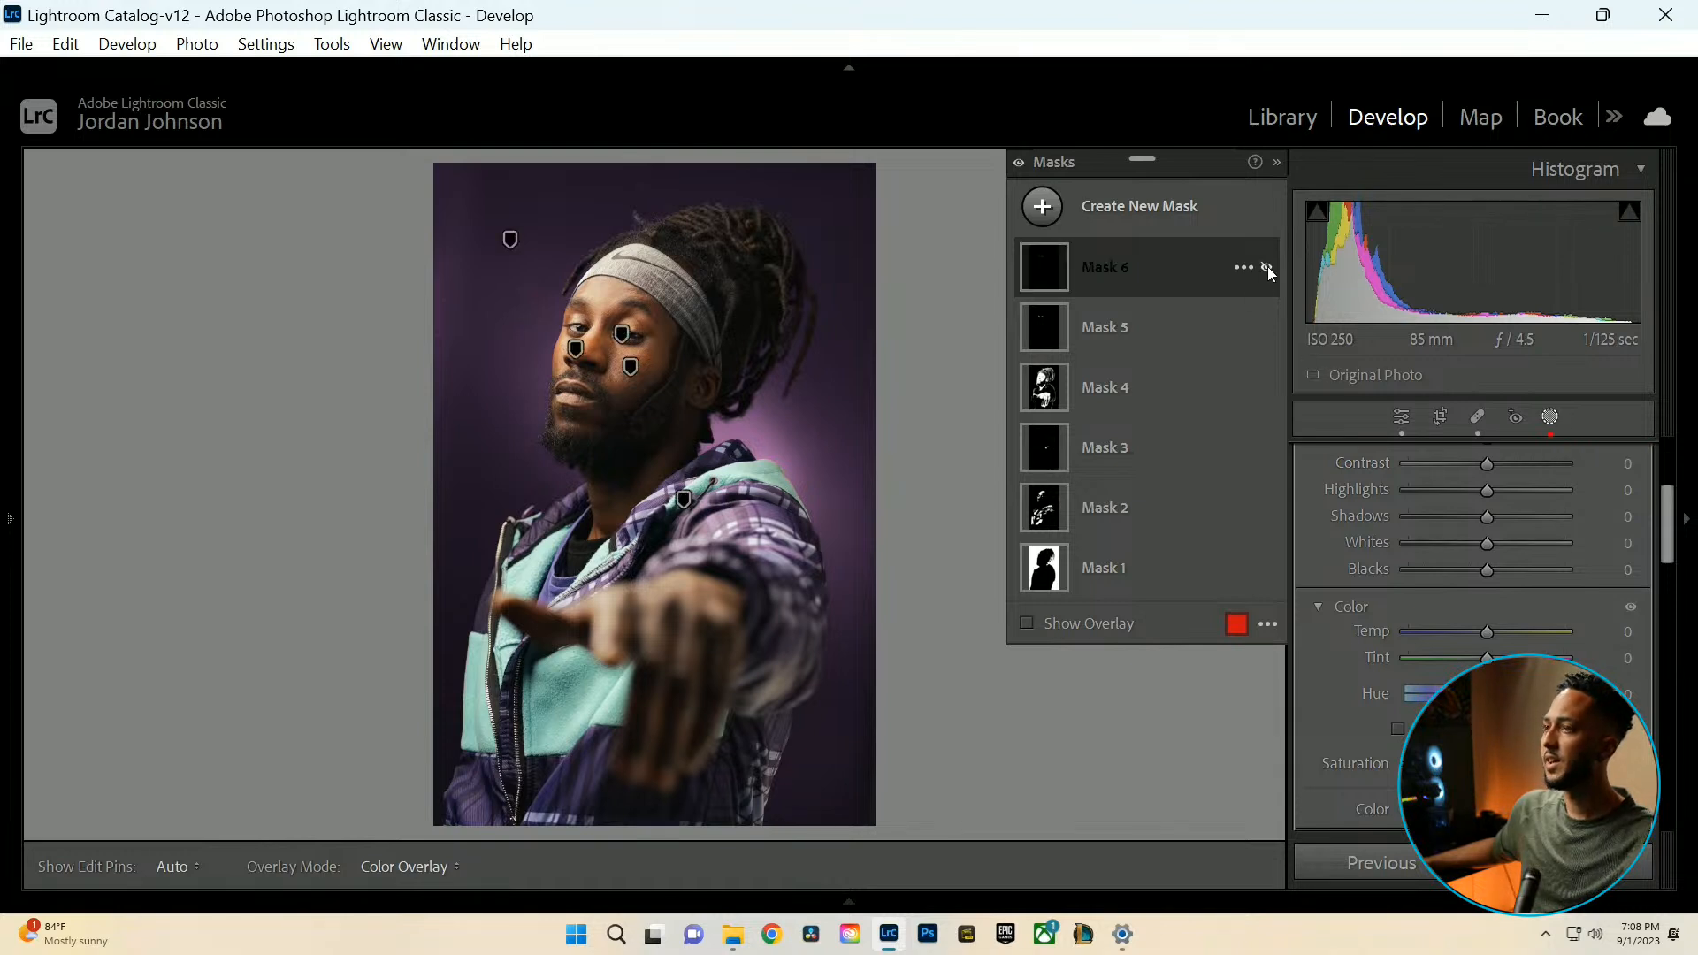
{"action": "left_click", "coordinate": [1550, 416]}
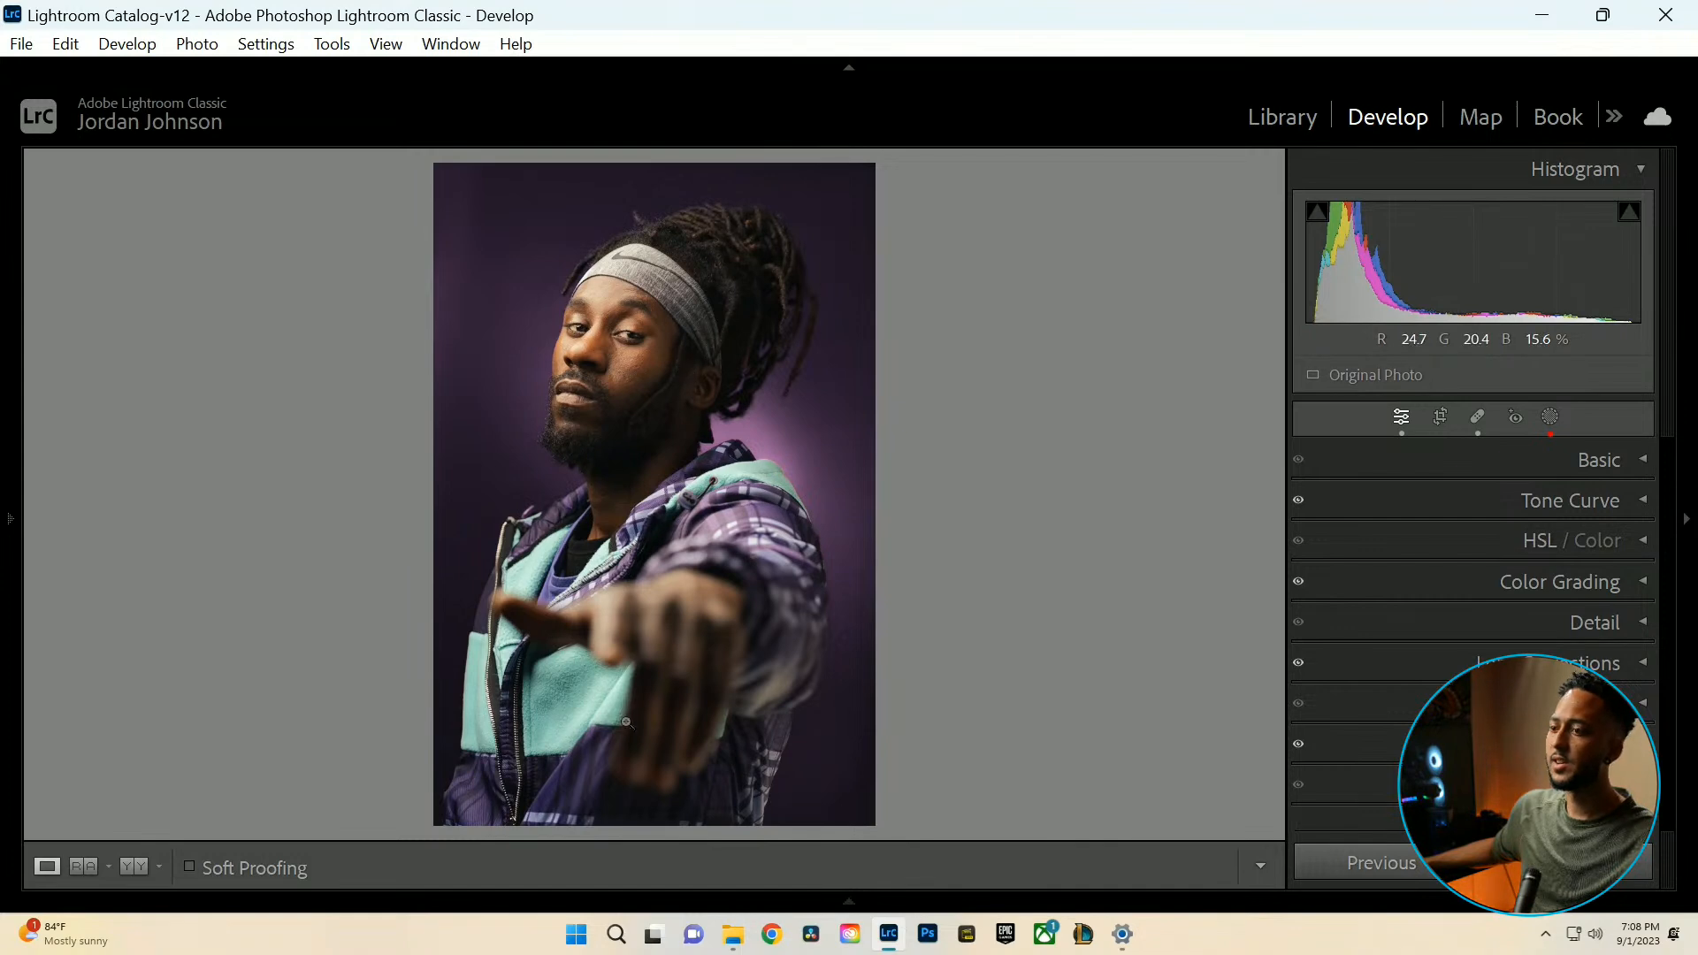
Open the first imported photo, the woman holding a crown, and inspect it up close and as a whole.
{"action": "left_click", "coordinate": [860, 905]}
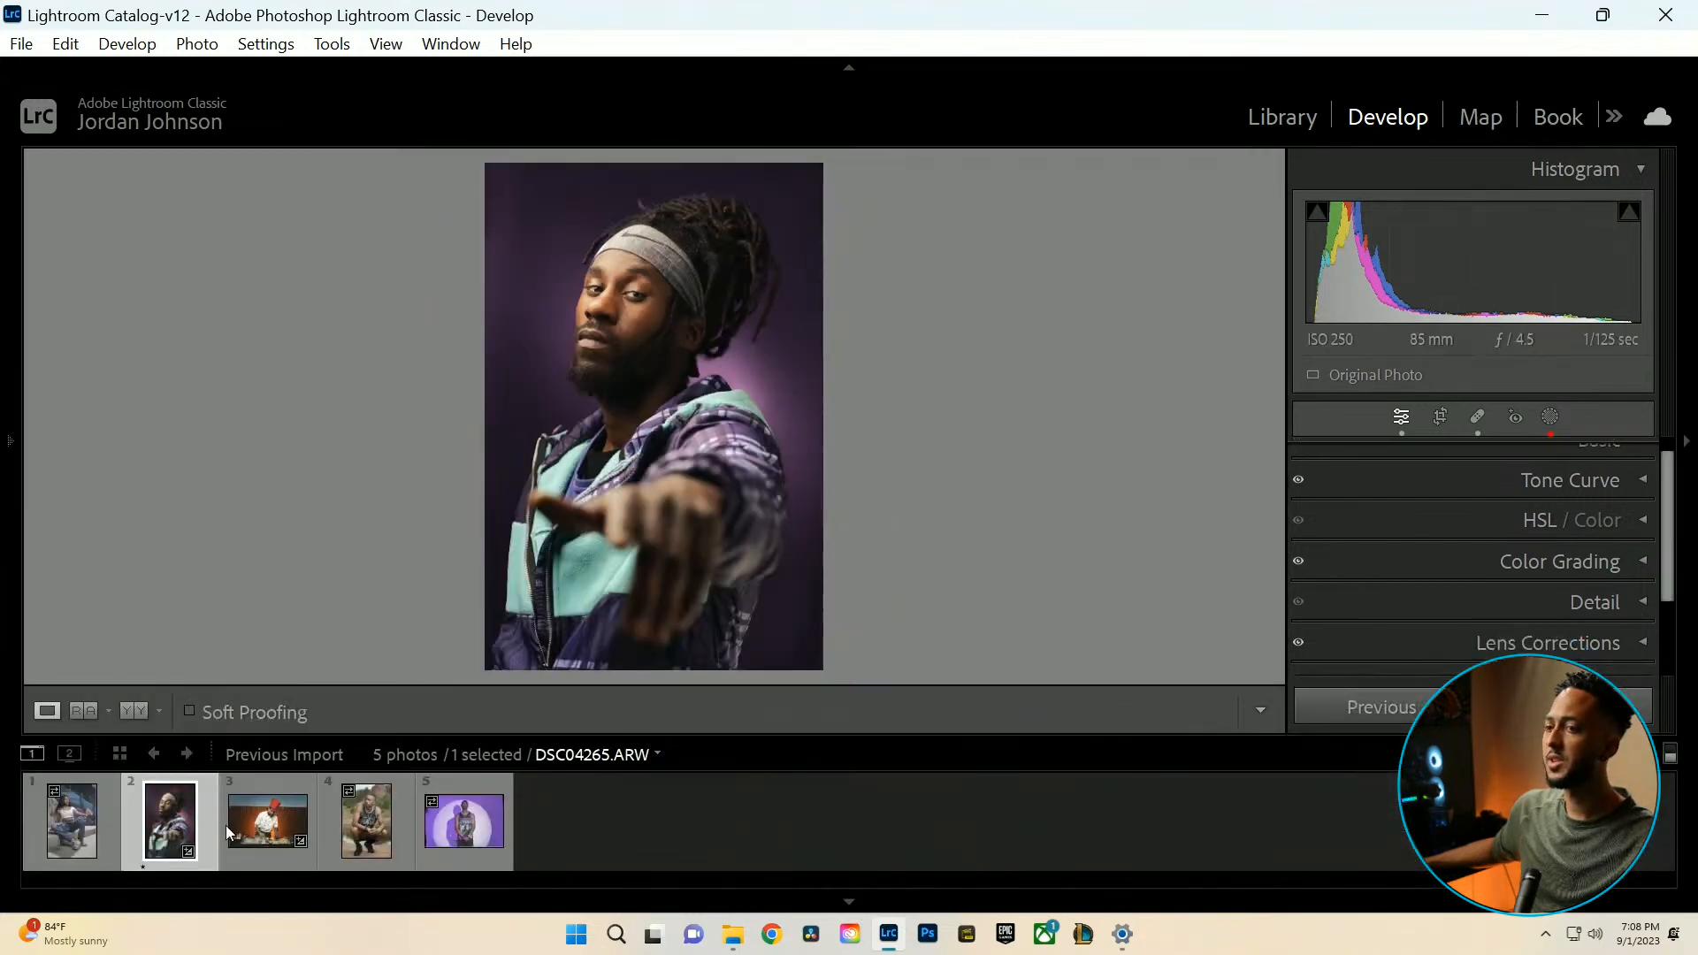
{"action": "left_click", "coordinate": [86, 836]}
{"action": "left_click", "coordinate": [854, 903]}
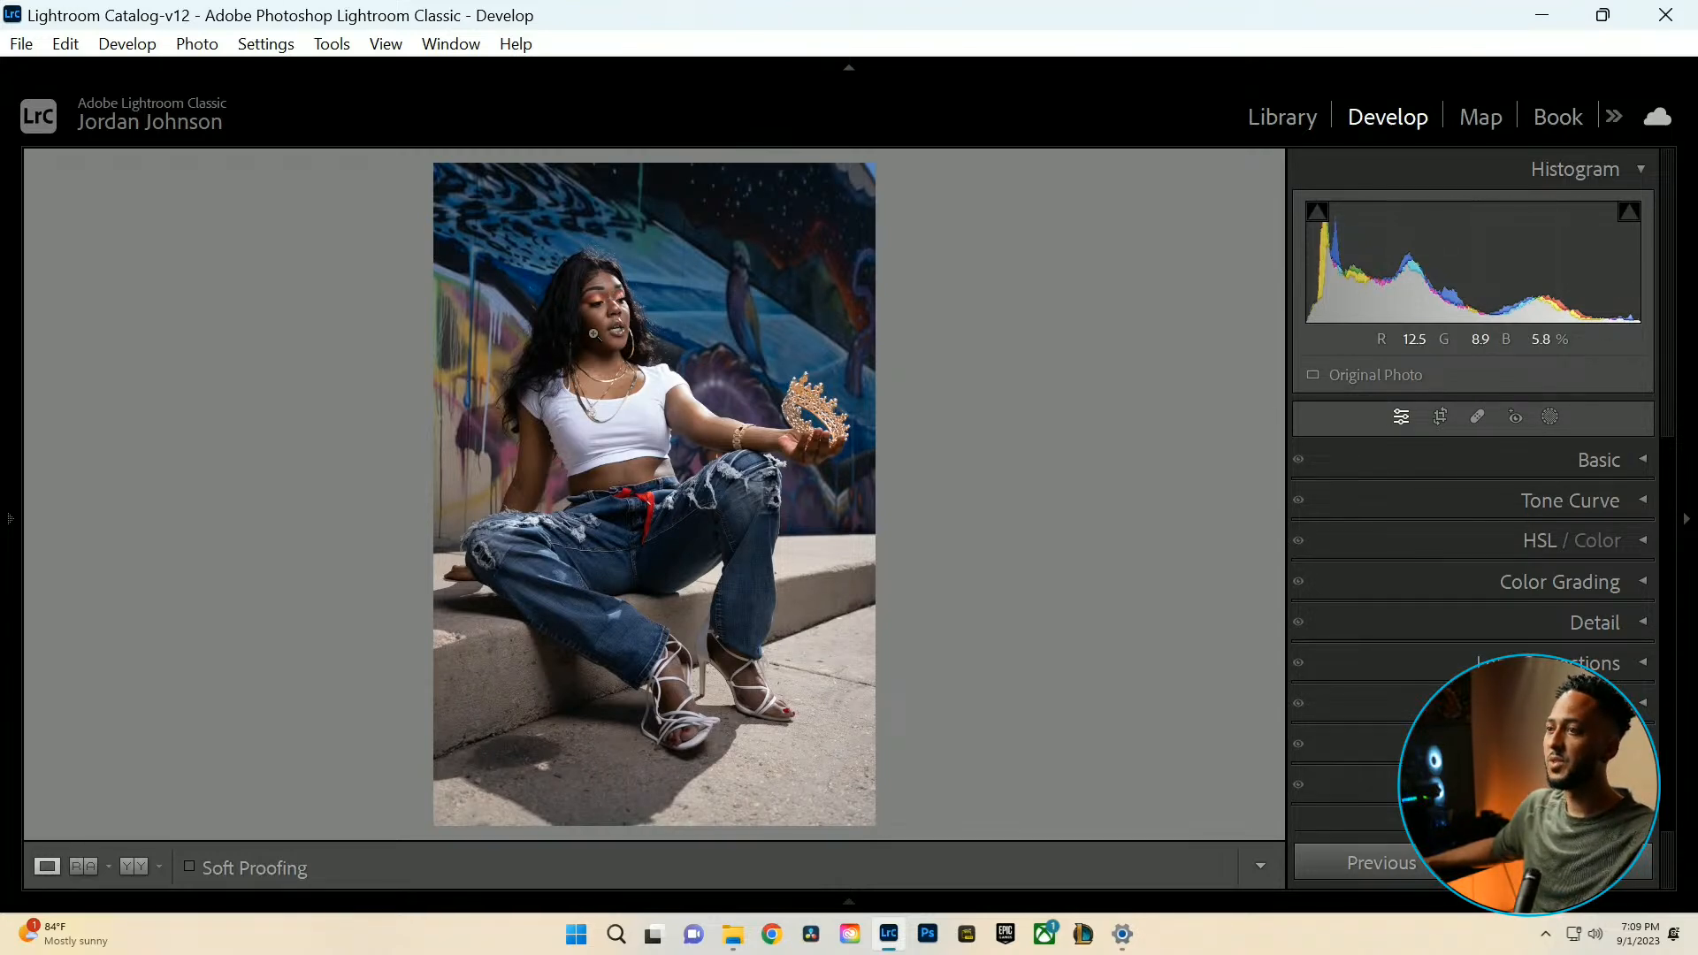
{"action": "left_click", "coordinate": [592, 332]}
{"action": "left_click", "coordinate": [592, 332]}
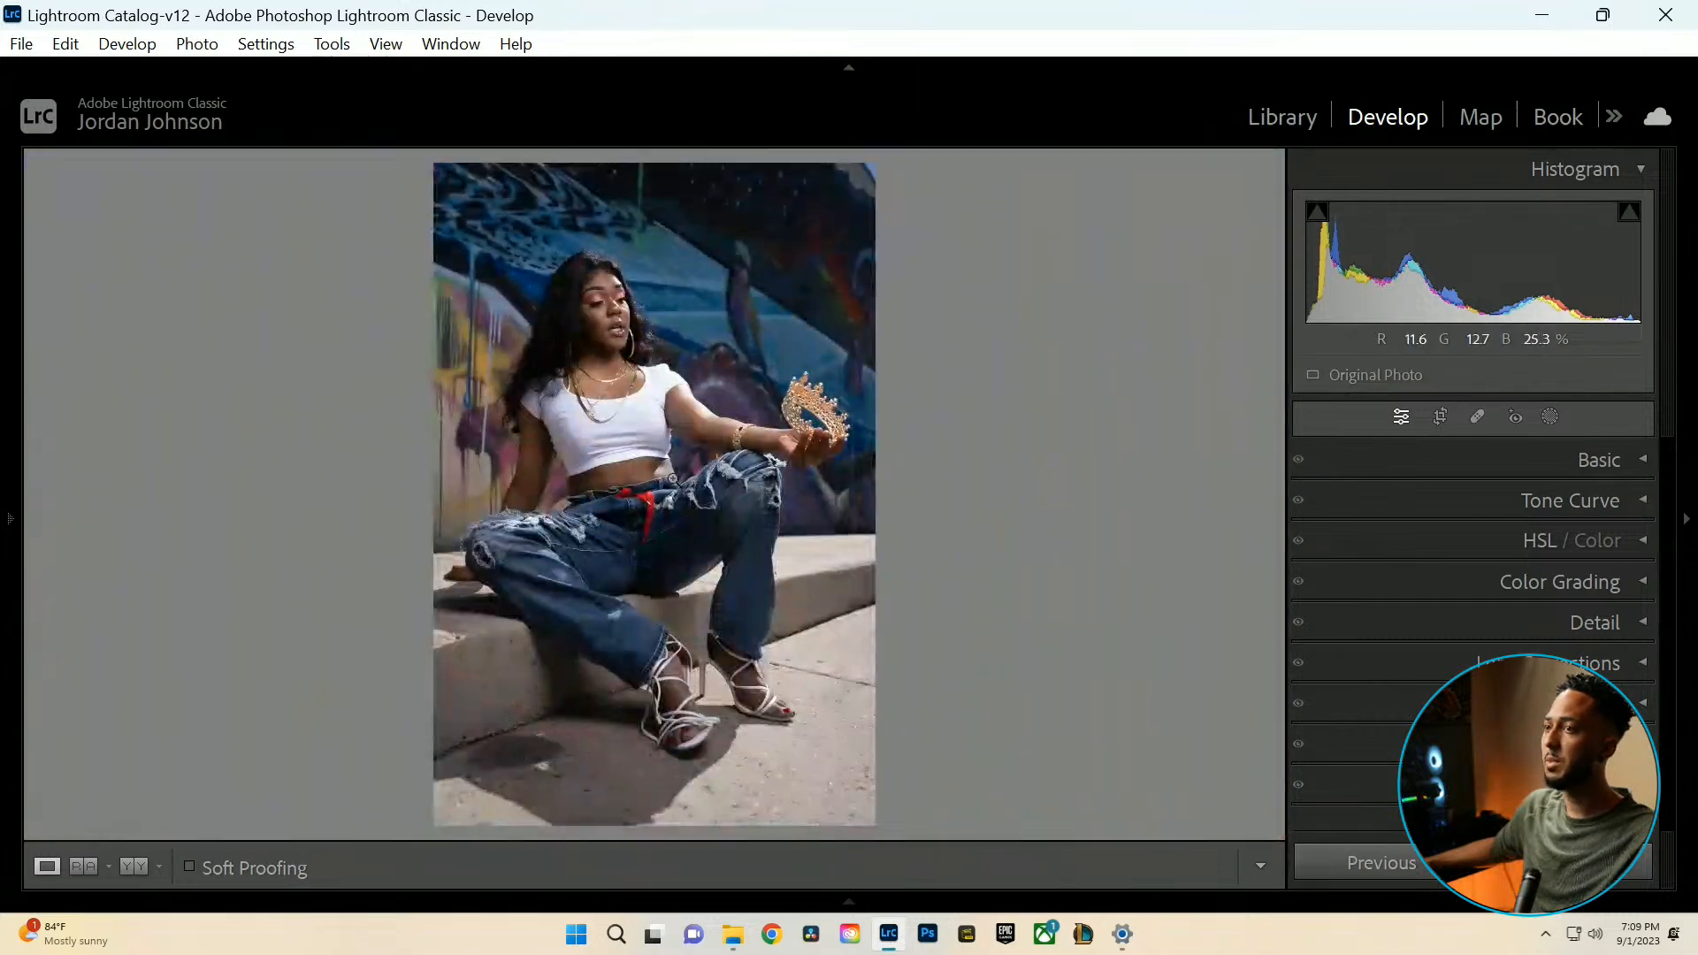
Raise the overall exposure of the crown photo to +0.60.
{"action": "left_click", "coordinate": [1638, 464]}
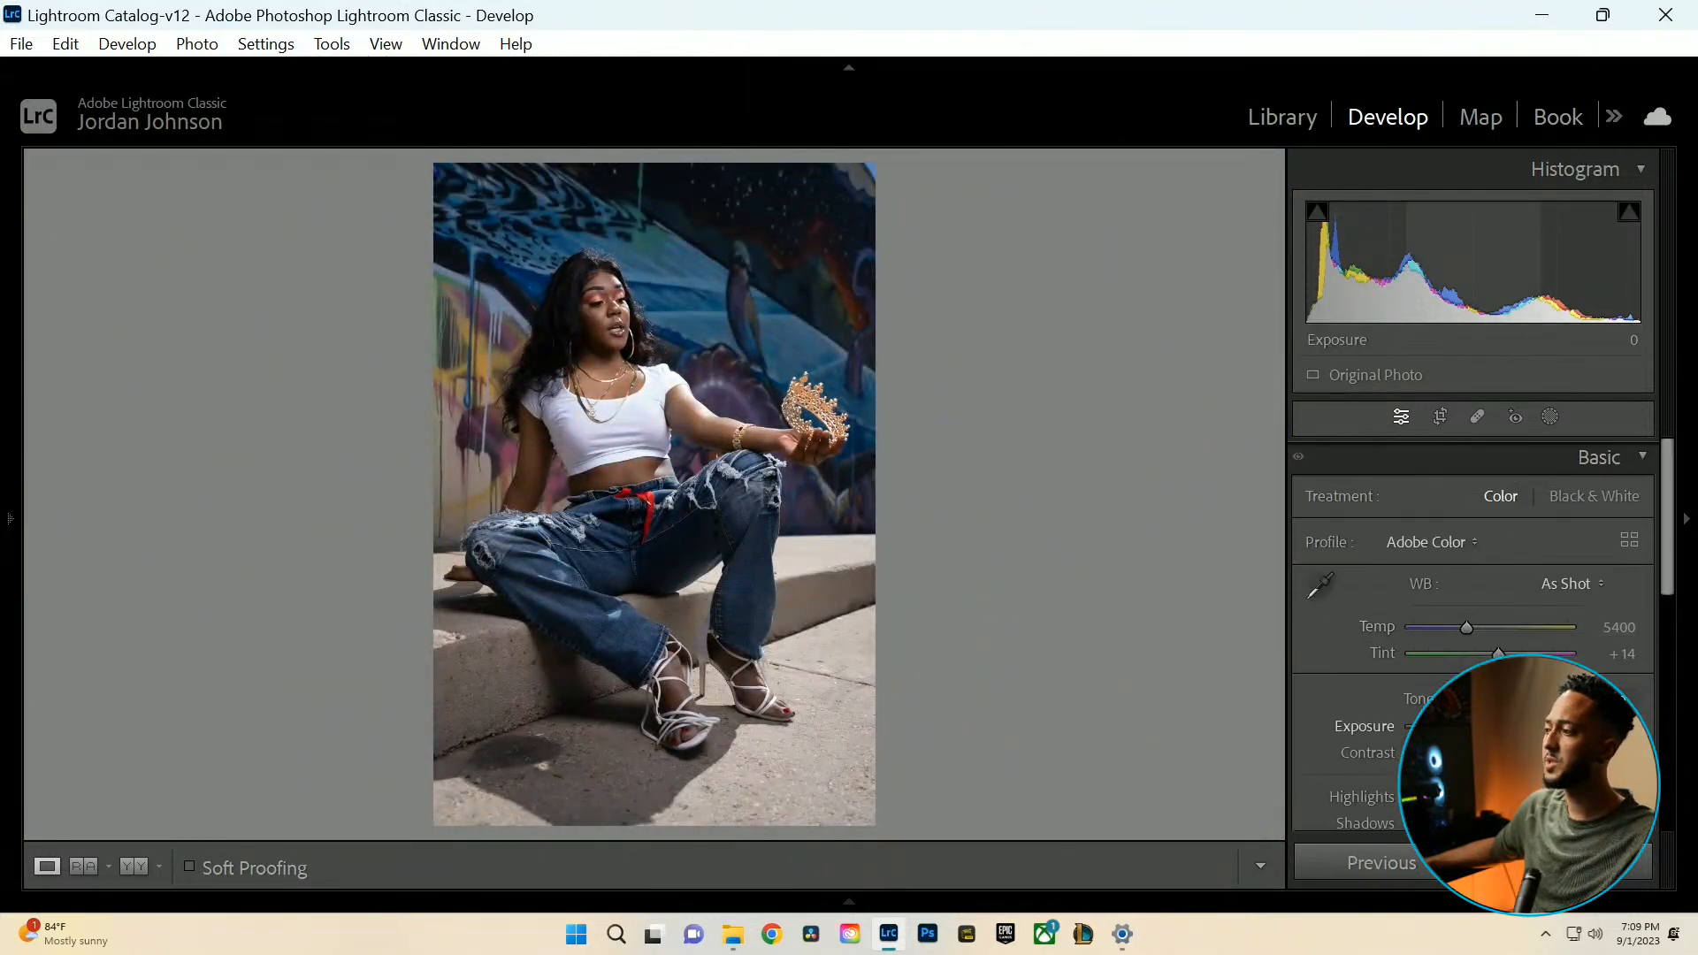
{"action": "left_click_drag", "start_coordinate": [1491, 727], "coordinate": [1498, 727]}
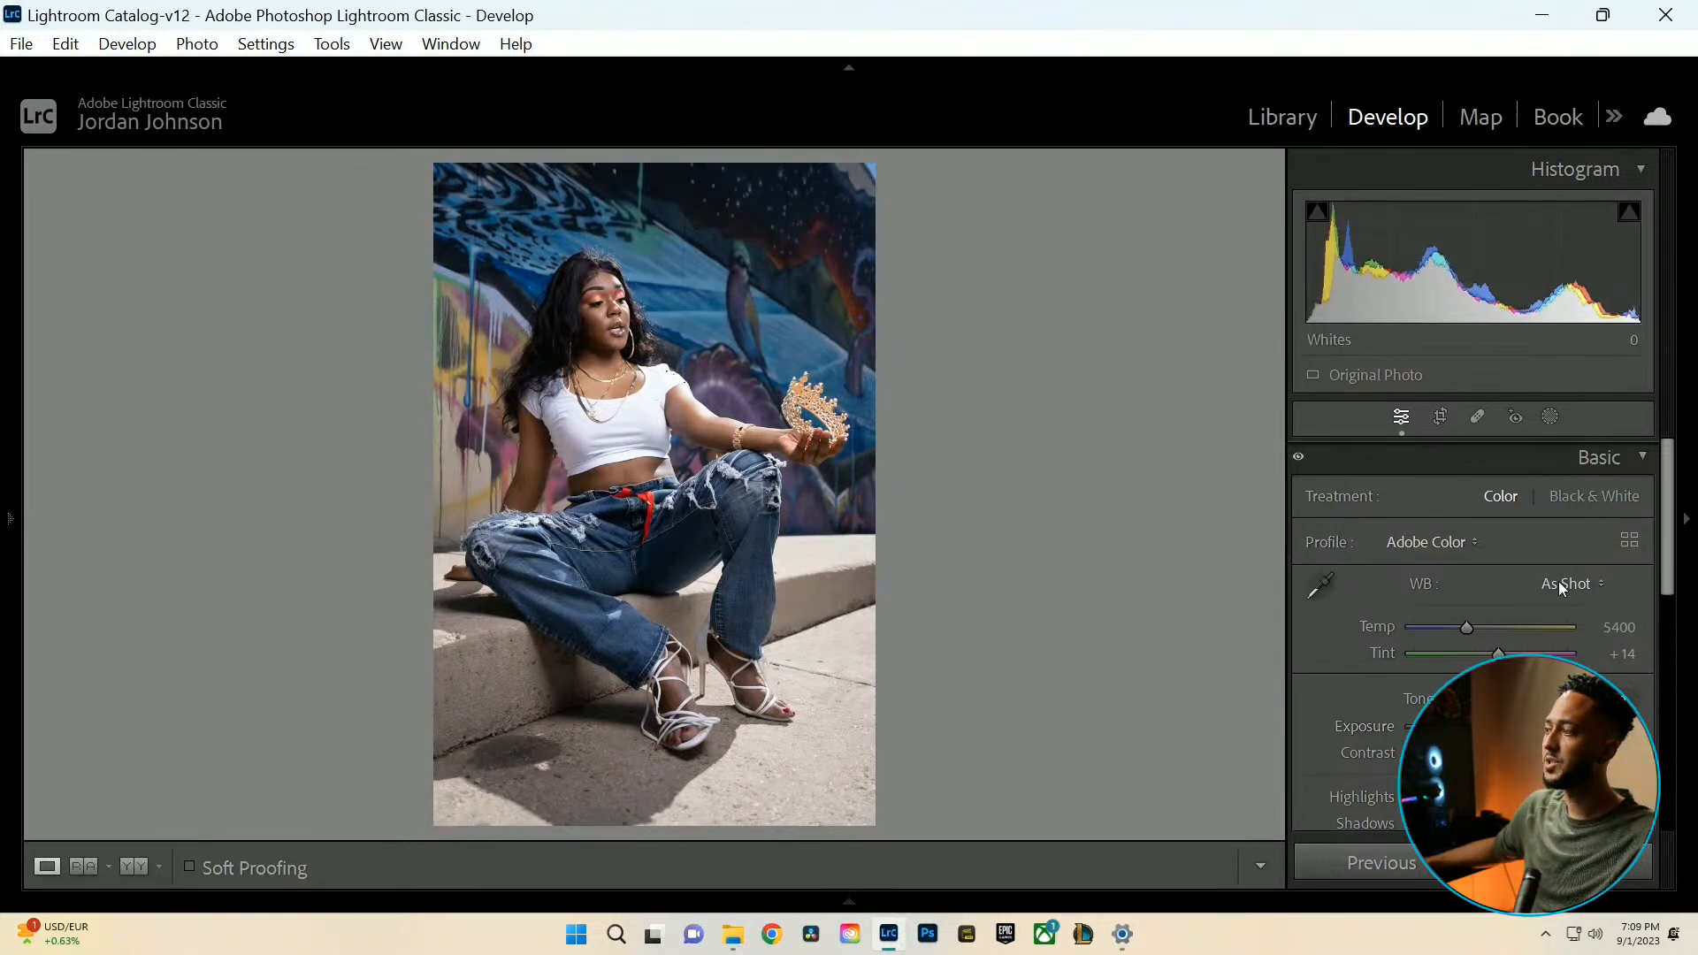
{"action": "left_click_drag", "start_coordinate": [1497, 727], "coordinate": [1502, 727]}
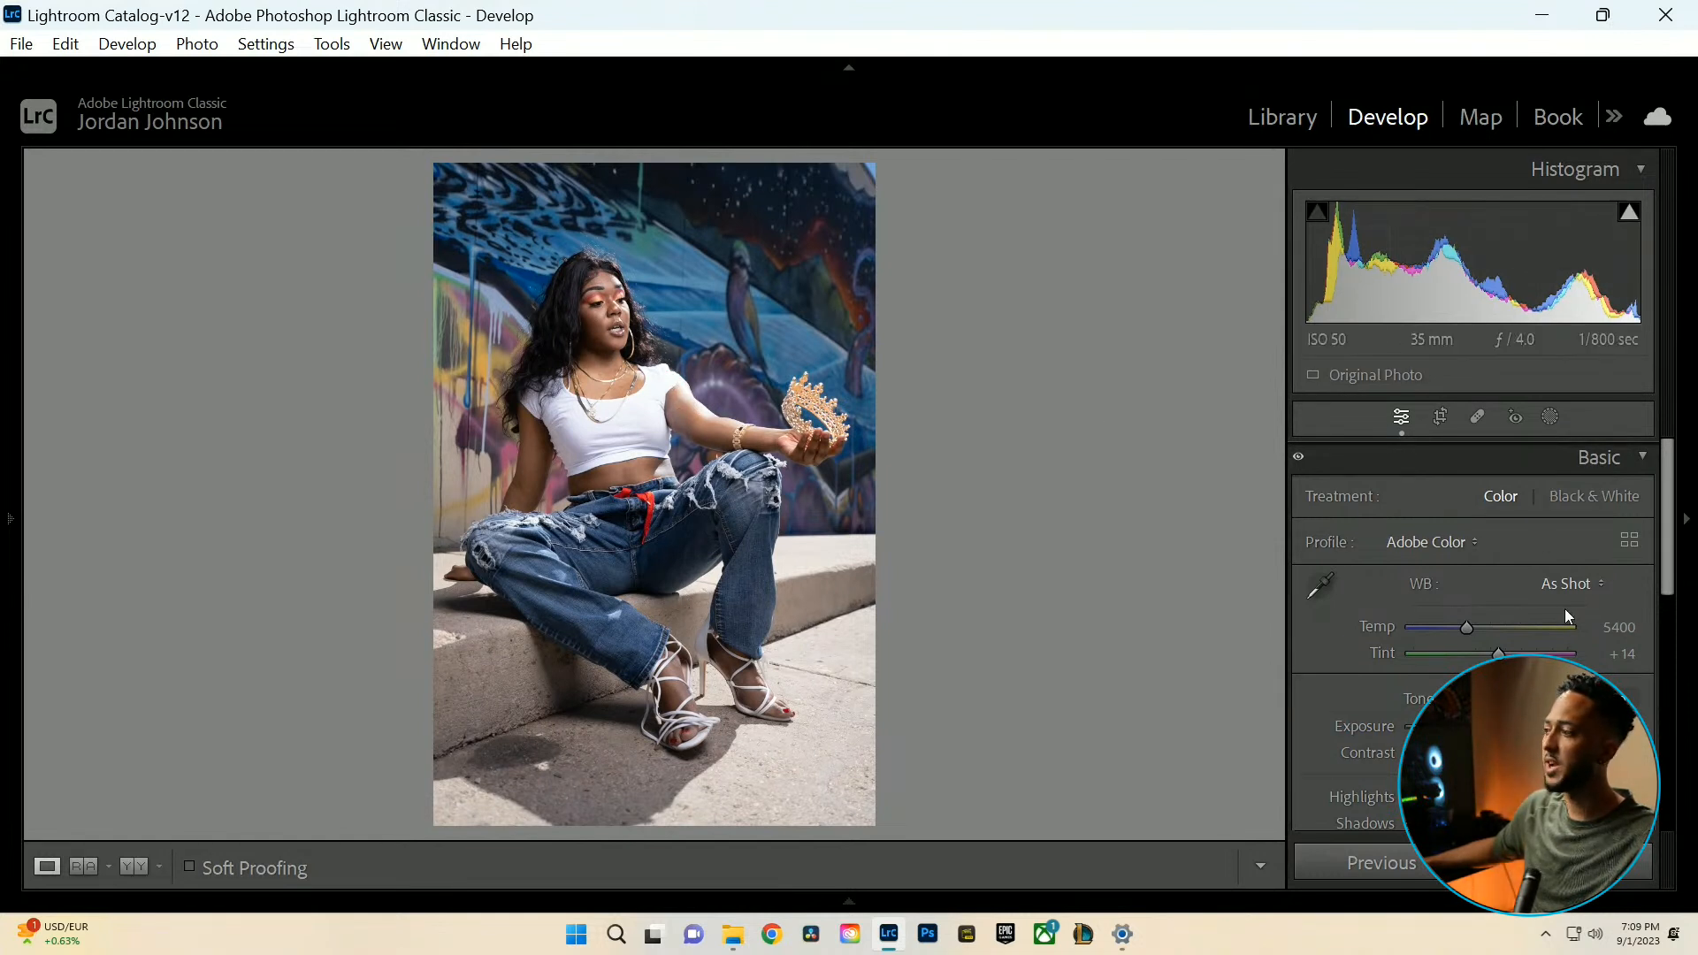
{"action": "scroll", "coordinate": [1524, 601], "scroll_direction": "down", "scroll_amount": 2}
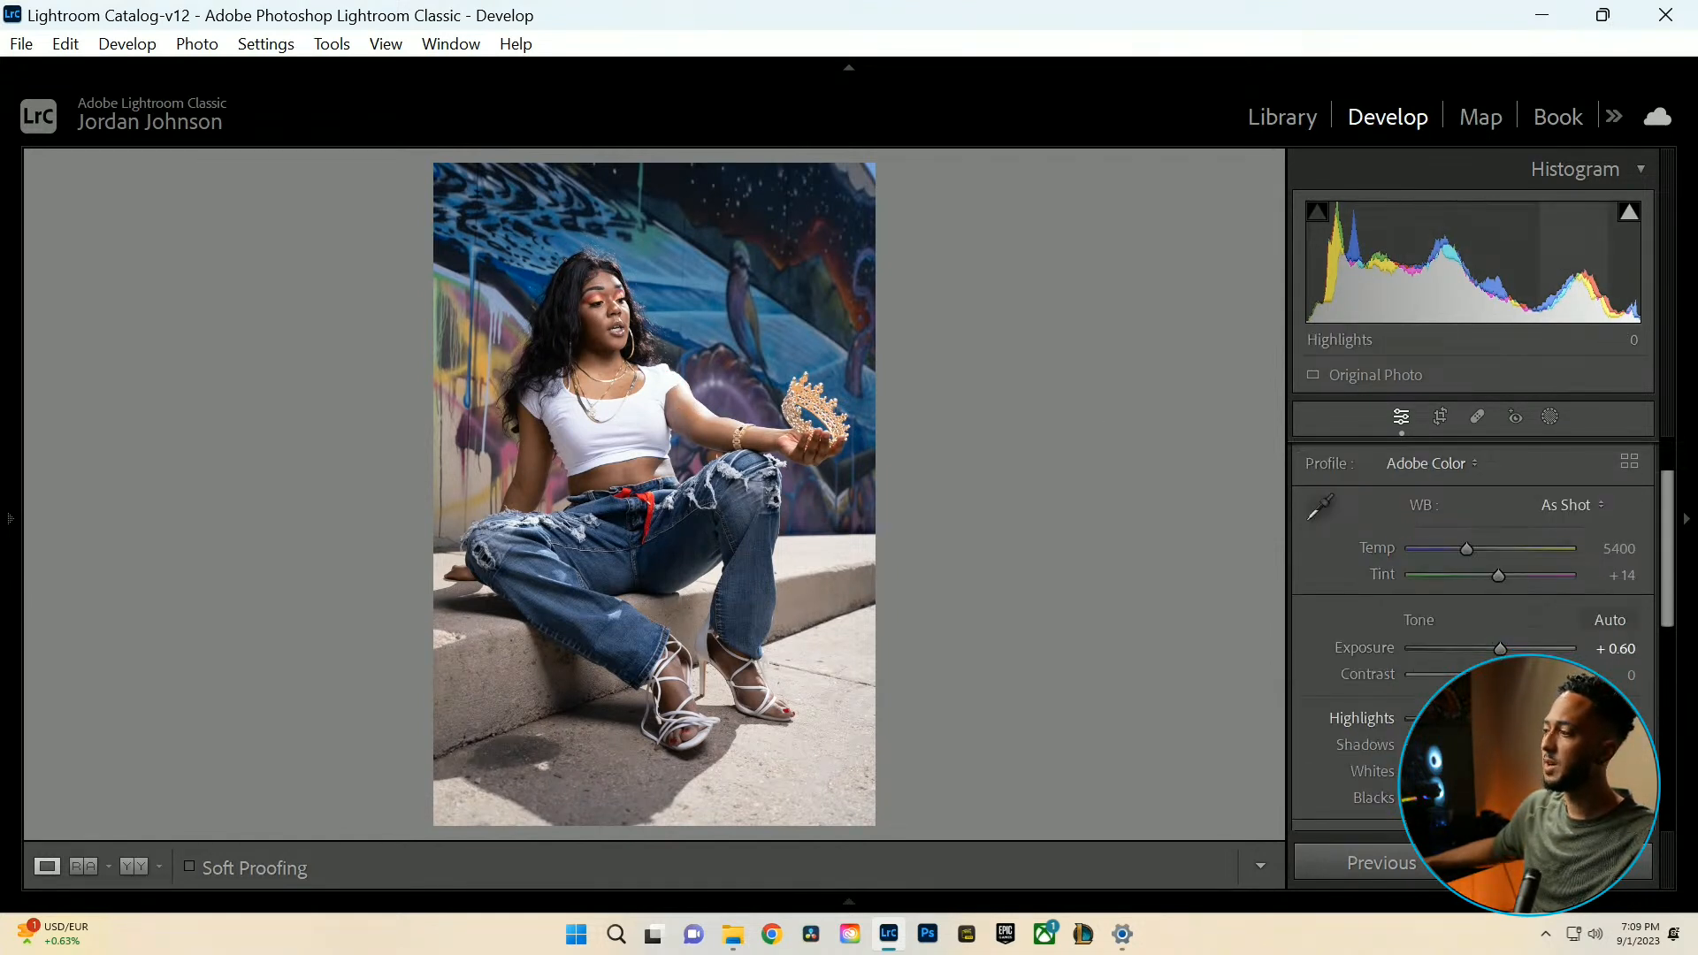
Create a luminance range mask sampled from the white shirt and narrow its range to 97/99–100/100.
{"action": "left_click", "coordinate": [1549, 416]}
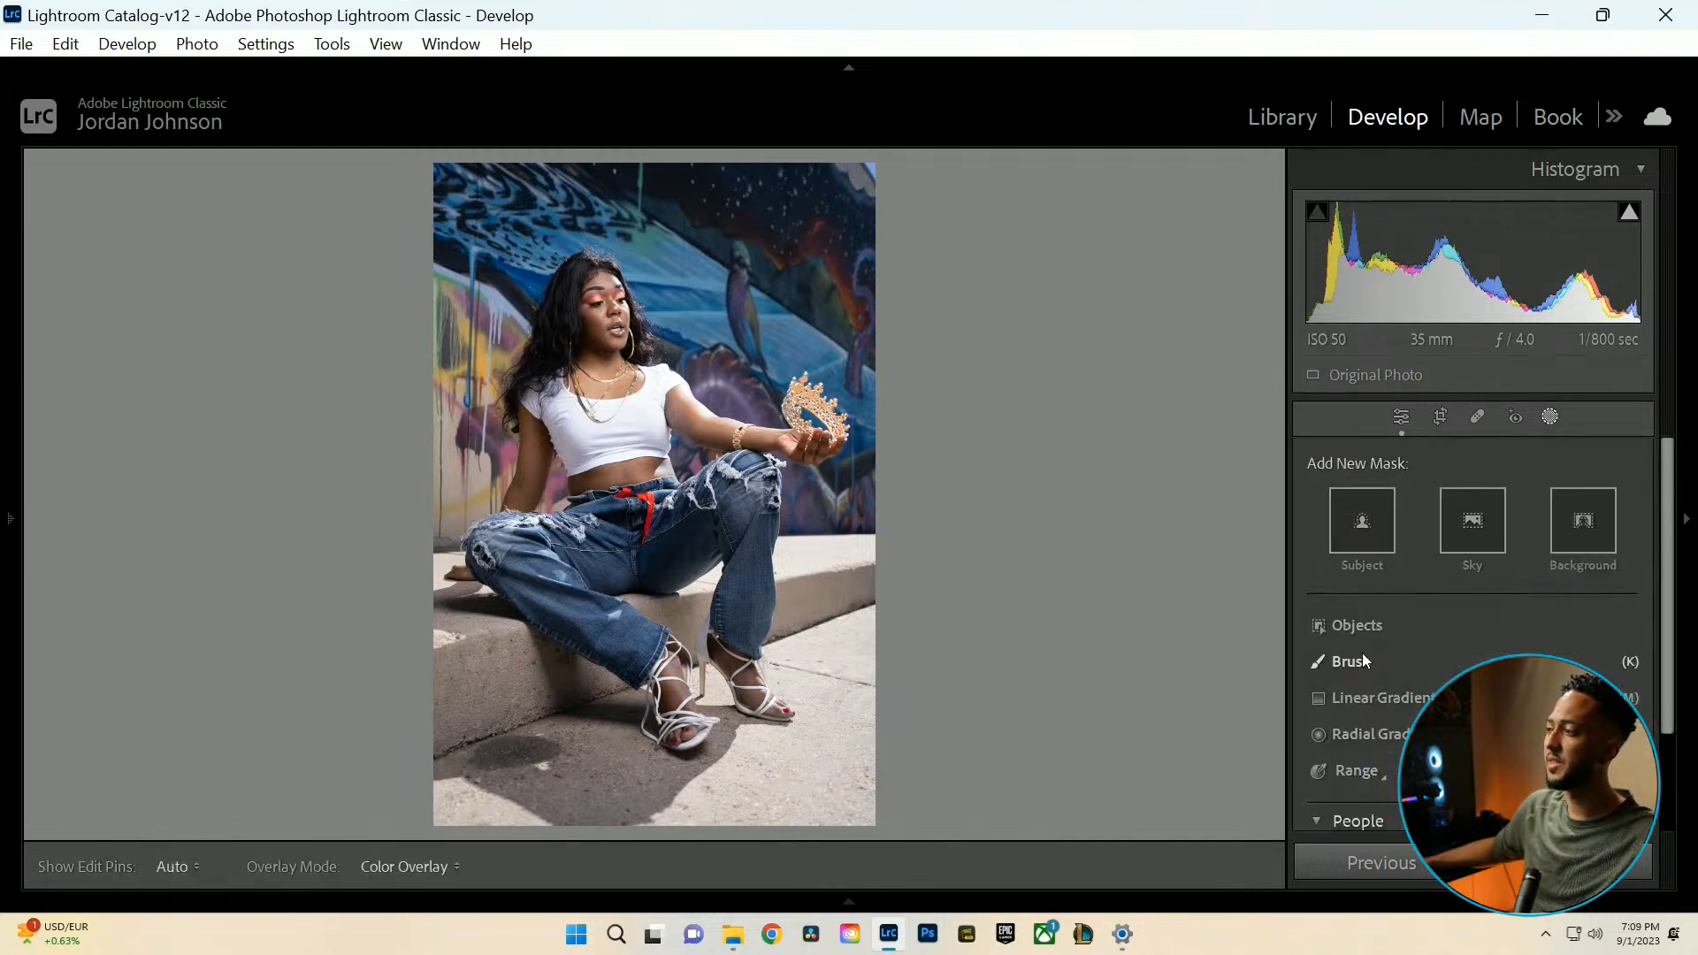
{"action": "scroll", "coordinate": [1375, 772], "scroll_direction": "down", "scroll_amount": 1}
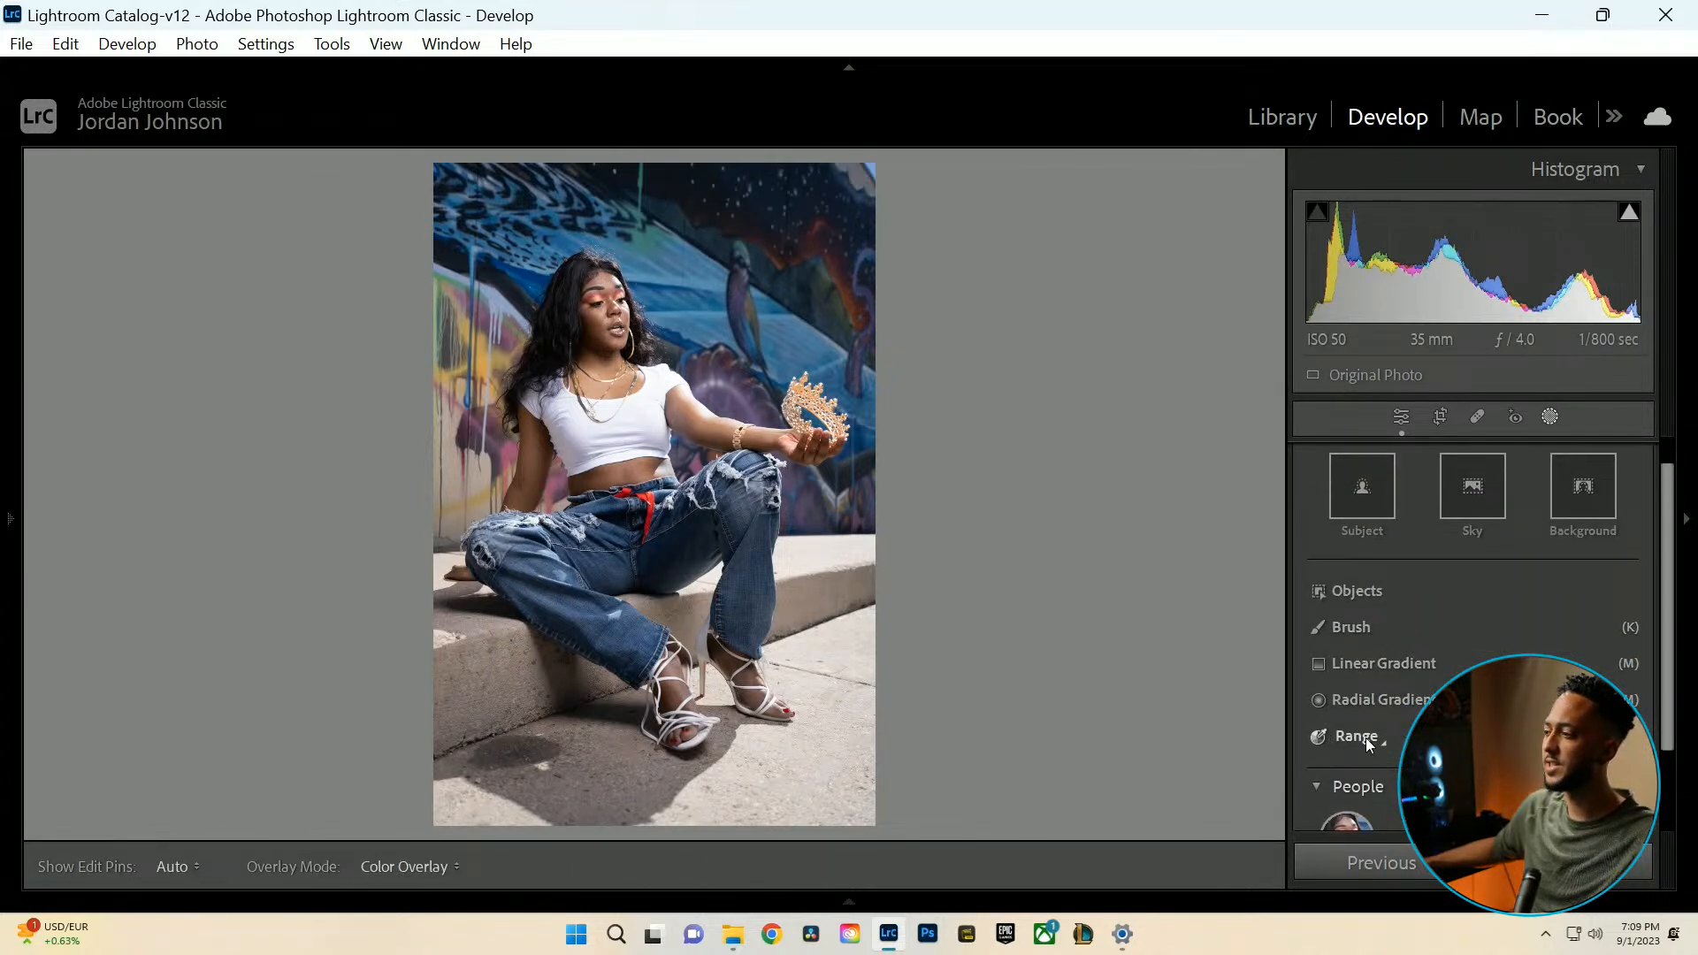
{"action": "left_click", "coordinate": [1421, 780]}
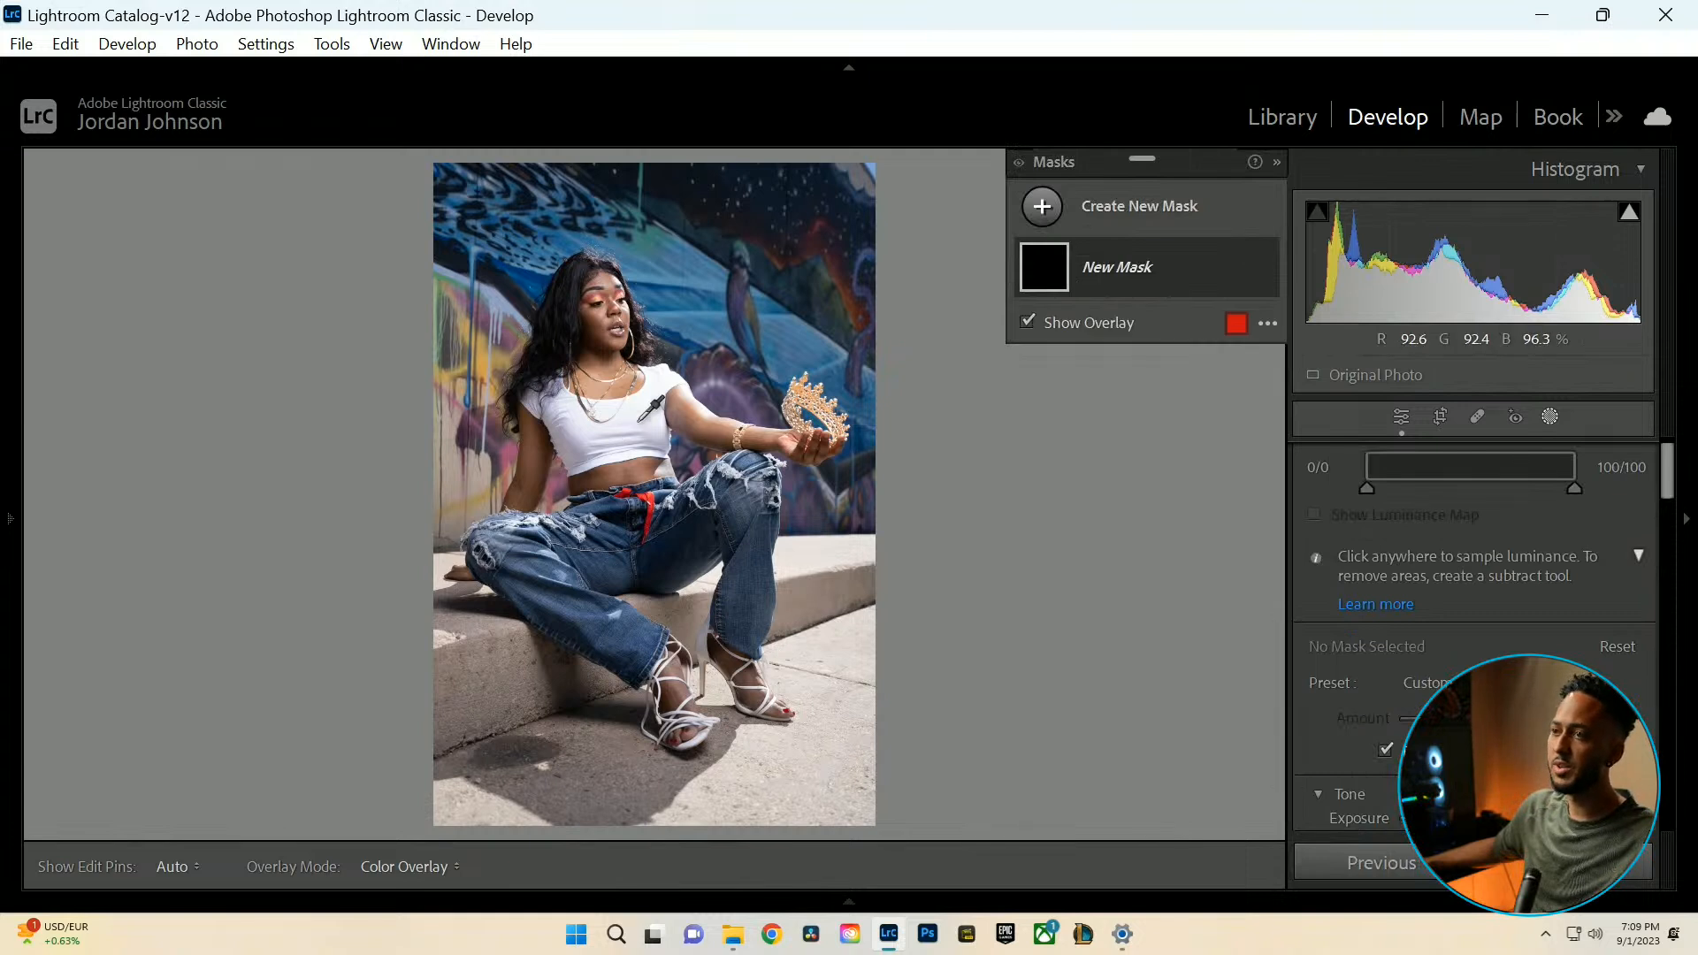
{"action": "left_click", "coordinate": [643, 410]}
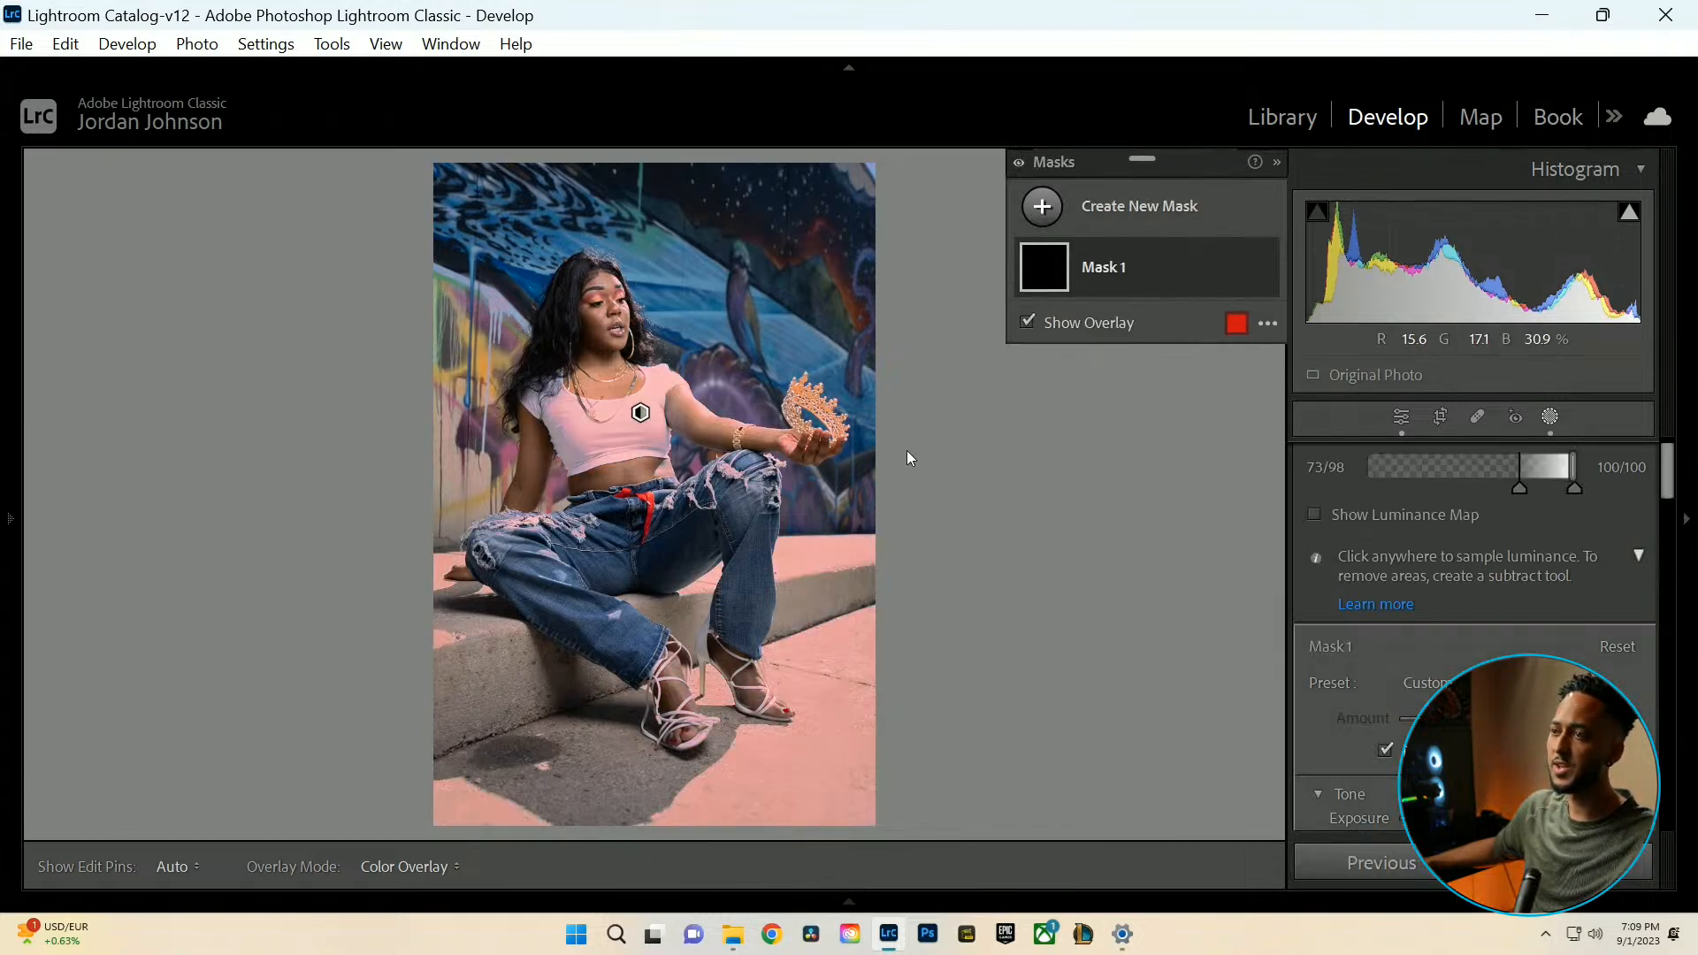
{"action": "left_click_drag", "start_coordinate": [1517, 489], "coordinate": [1561, 488]}
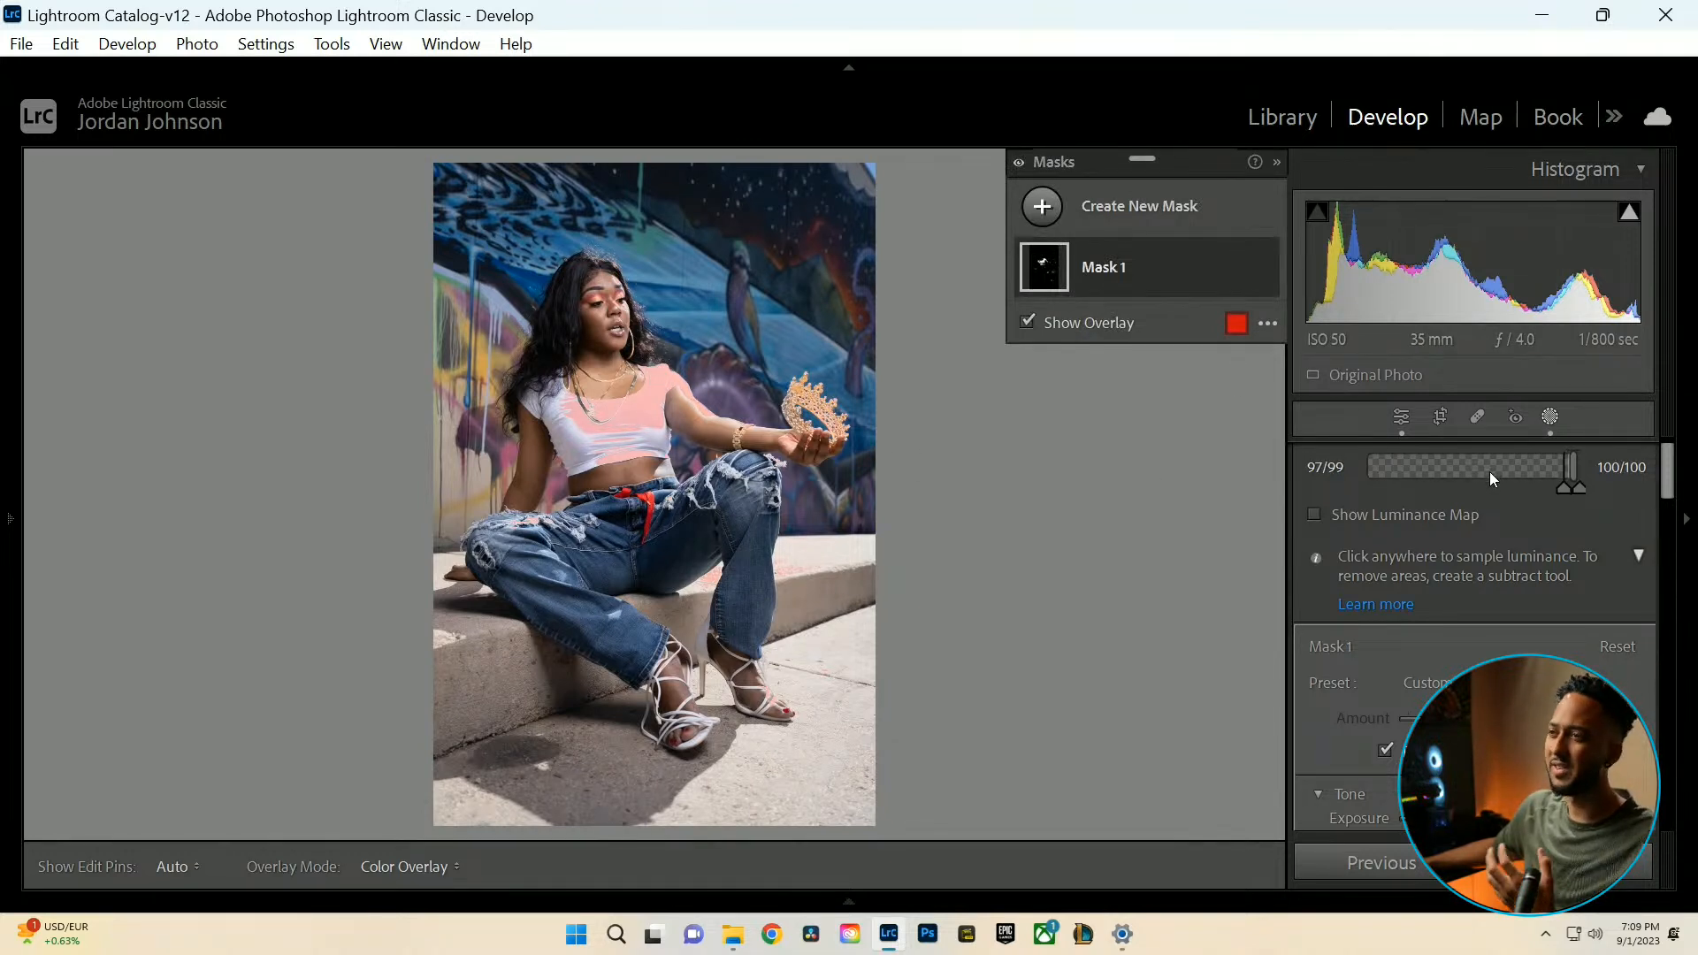
Lower the photo's overall highlights, and compare the image with the shirt mask switched off and on.
{"action": "left_click", "coordinate": [1551, 421]}
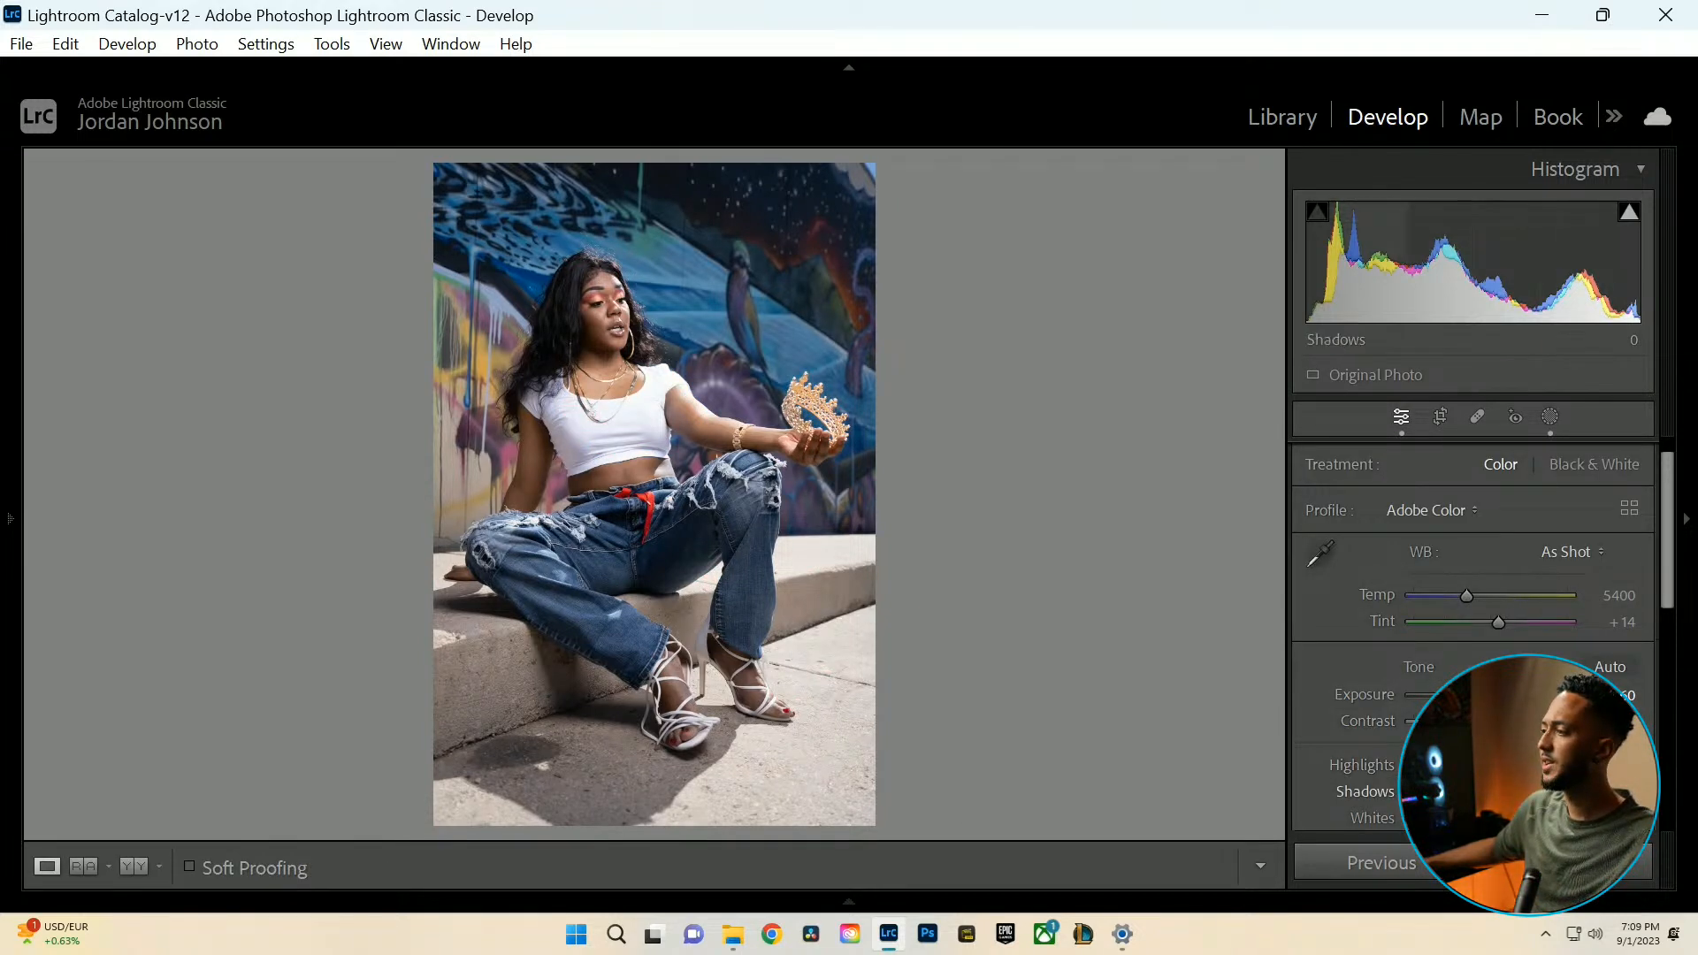
{"action": "left_click_drag", "start_coordinate": [1490, 766], "coordinate": [1442, 767]}
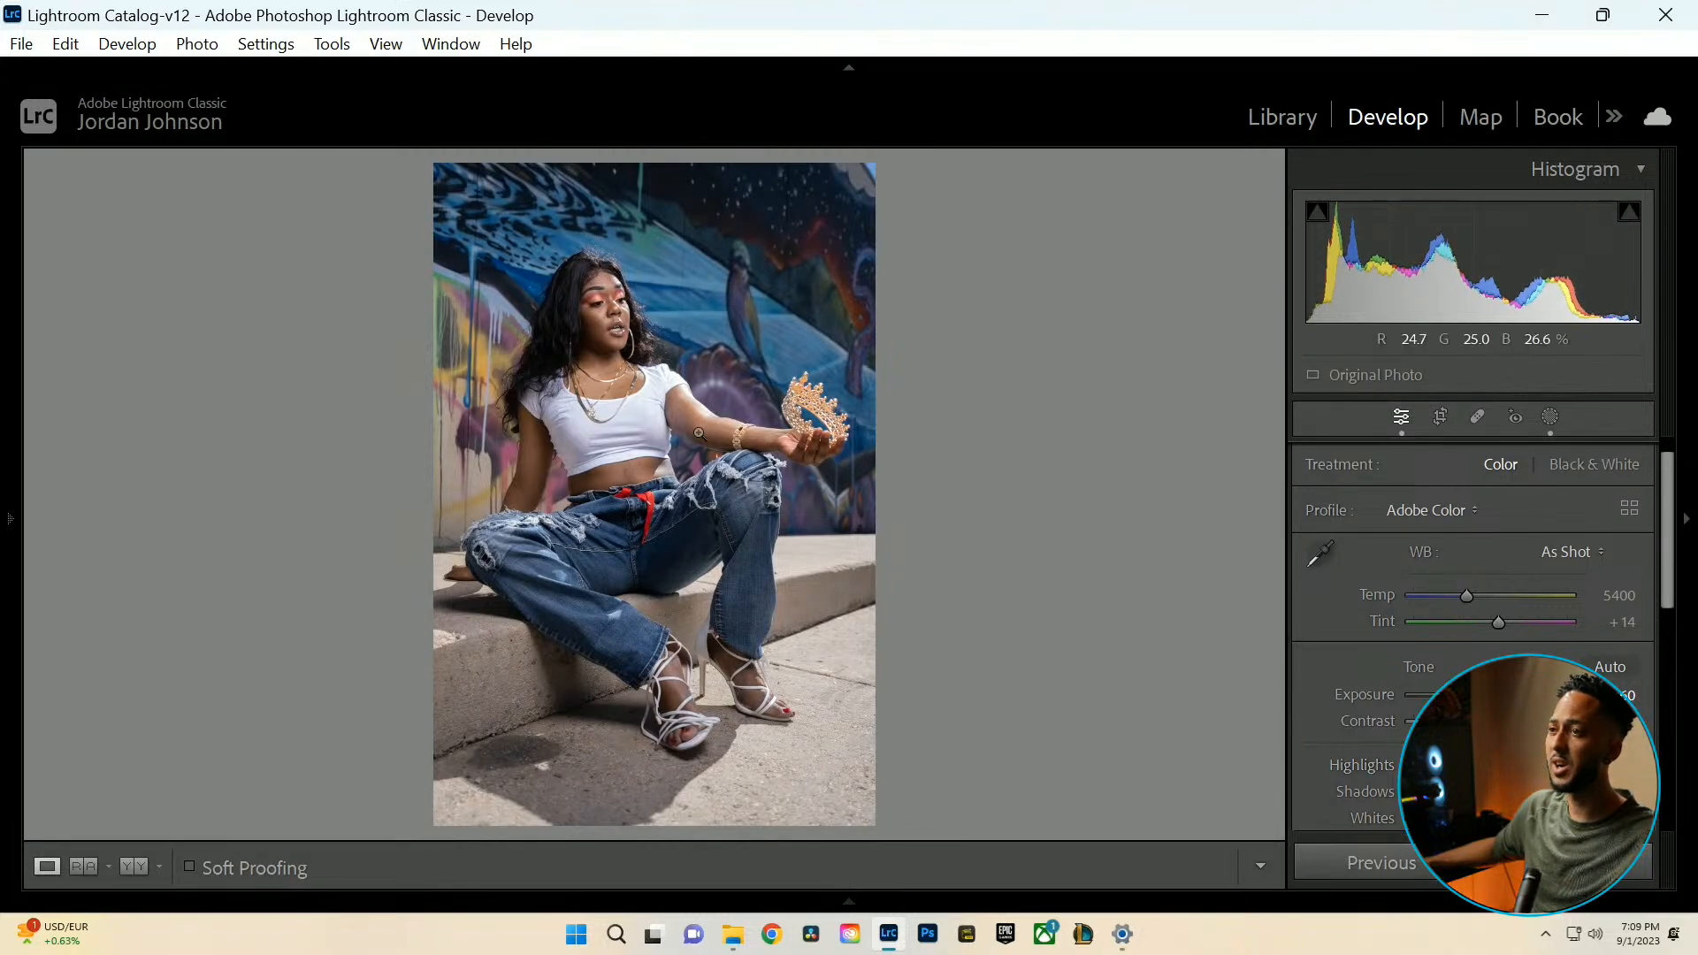
{"action": "left_click", "coordinate": [1550, 417]}
{"action": "left_click", "coordinate": [1266, 268]}
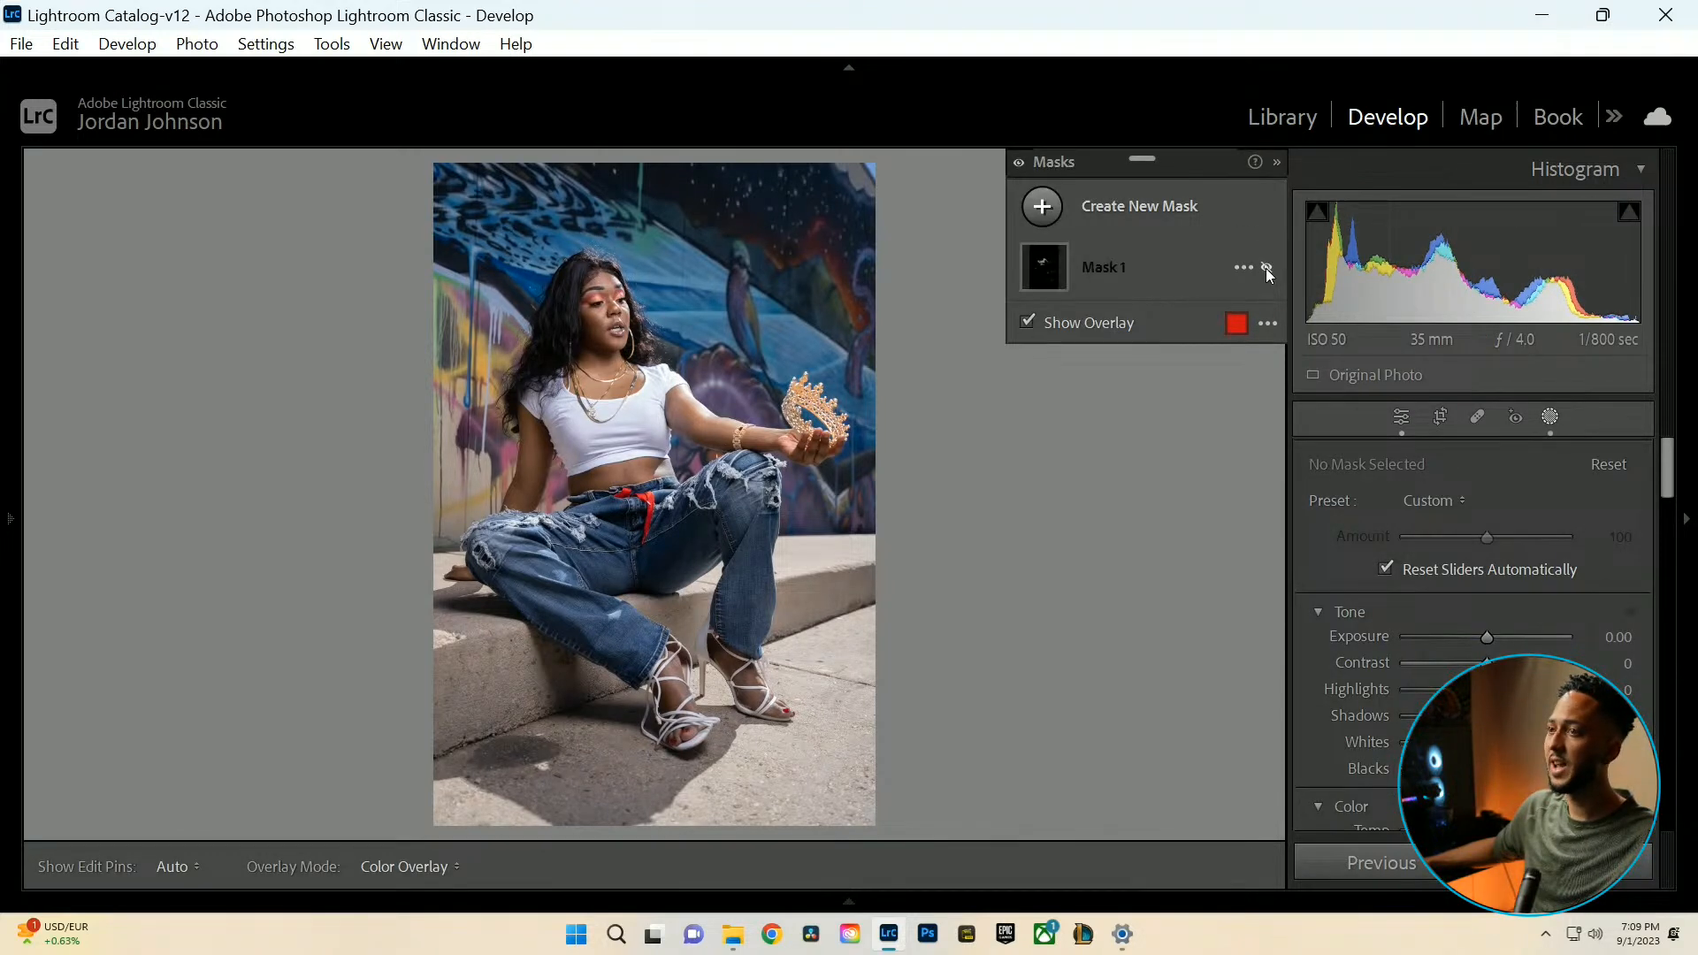
{"action": "left_click", "coordinate": [1266, 267]}
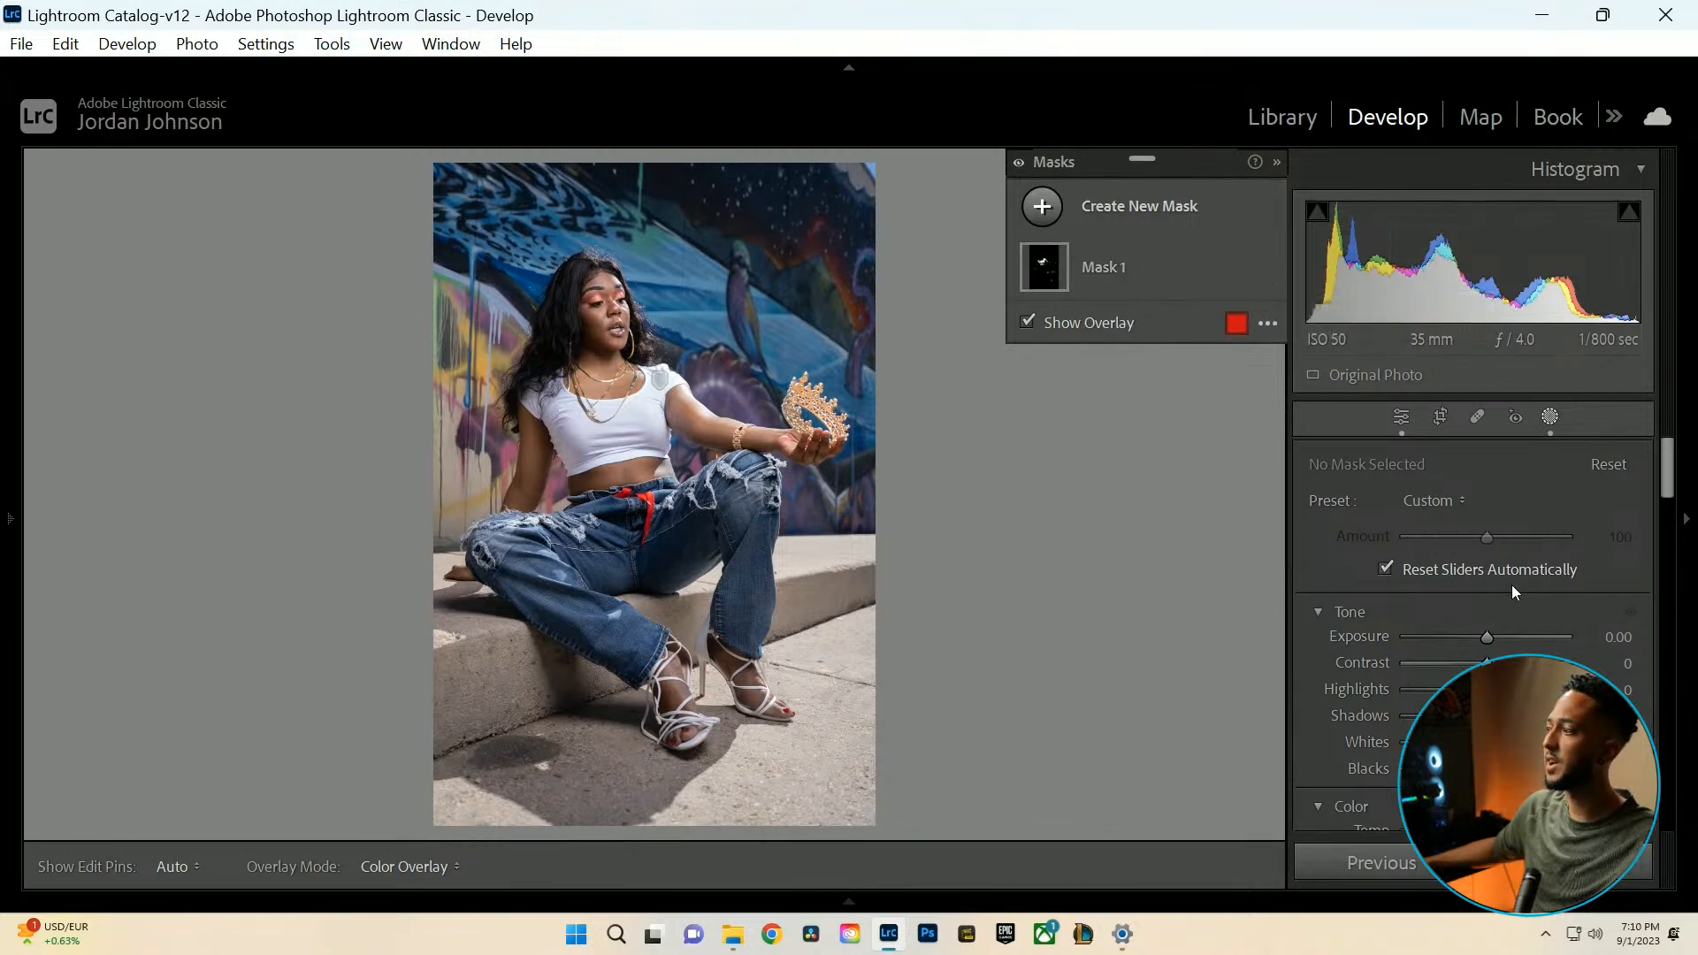
Set the highlights of the shirt's luminance mask to -24.
{"action": "left_click", "coordinate": [1113, 270]}
{"action": "scroll", "coordinate": [1467, 644], "scroll_direction": "down", "scroll_amount": 5}
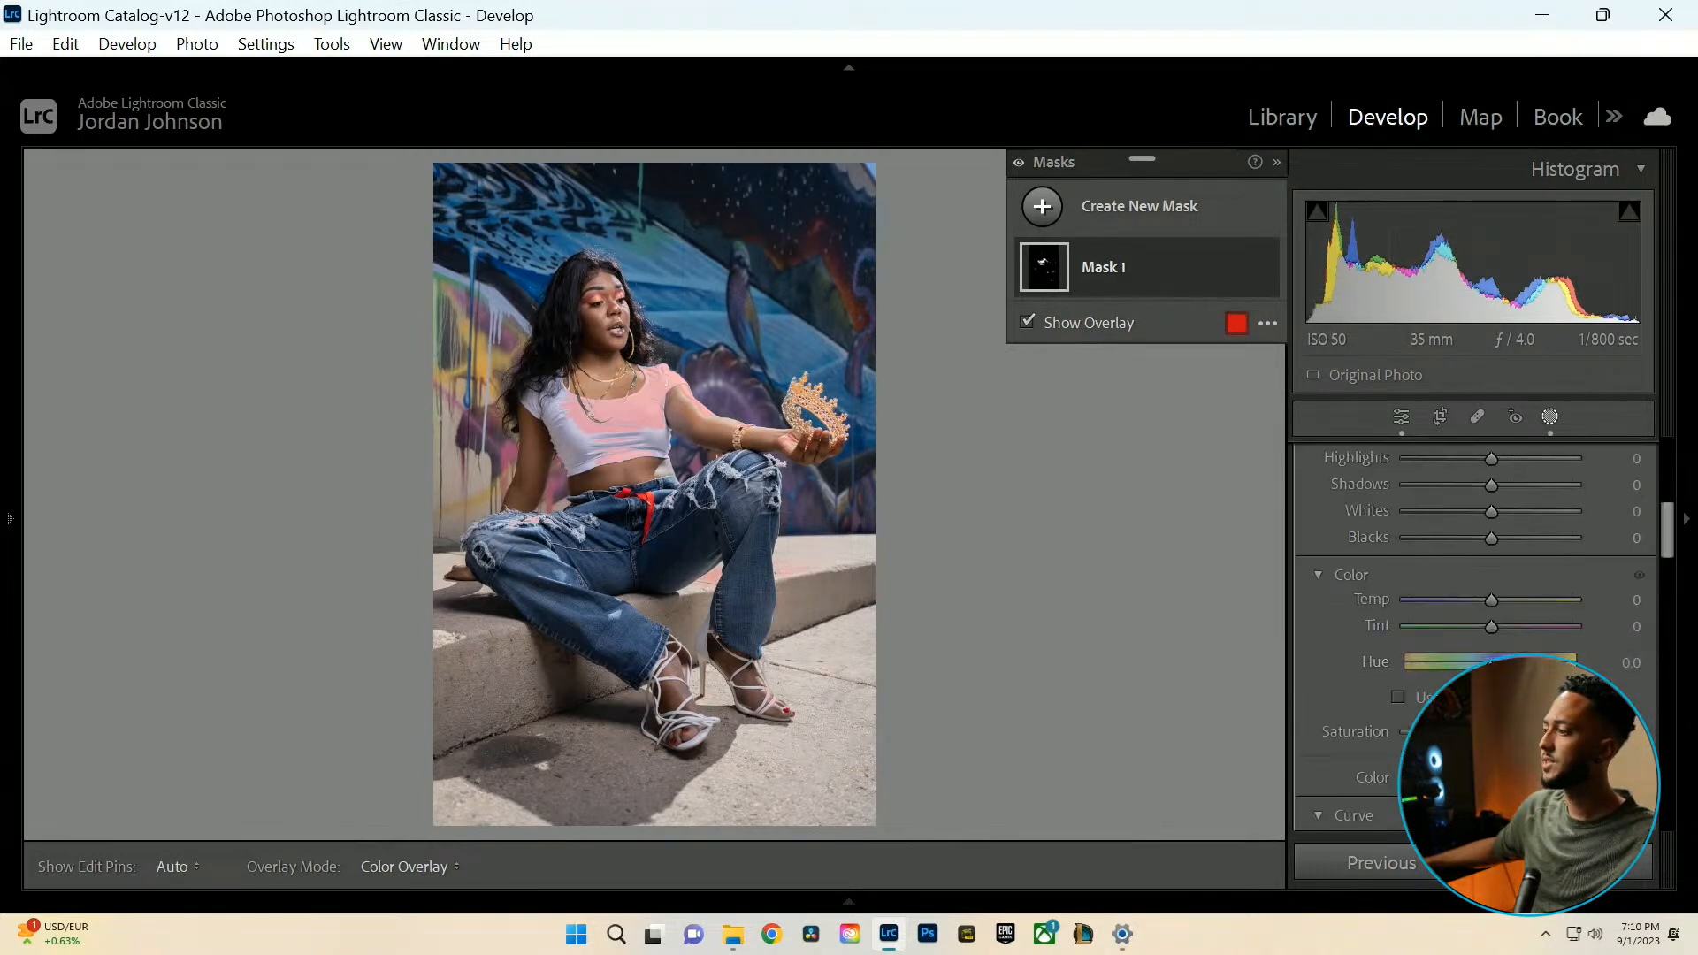
{"action": "scroll", "coordinate": [1502, 628], "scroll_direction": "up", "scroll_amount": 3}
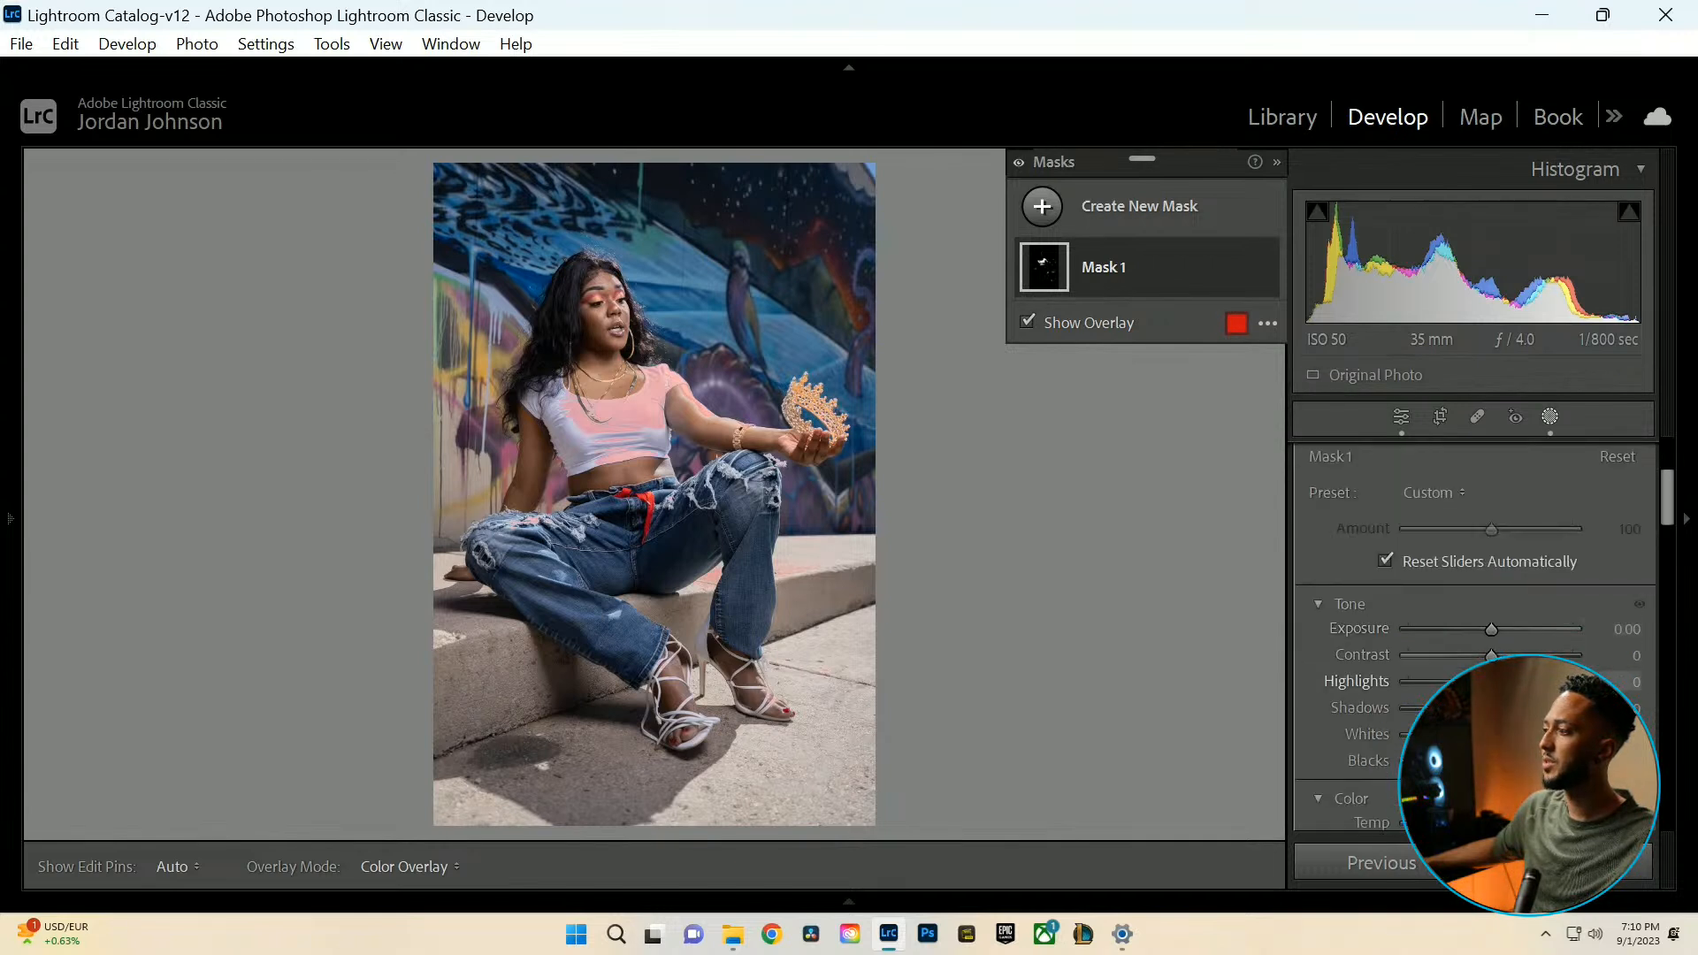
{"action": "left_click_drag", "start_coordinate": [1490, 682], "coordinate": [1480, 683]}
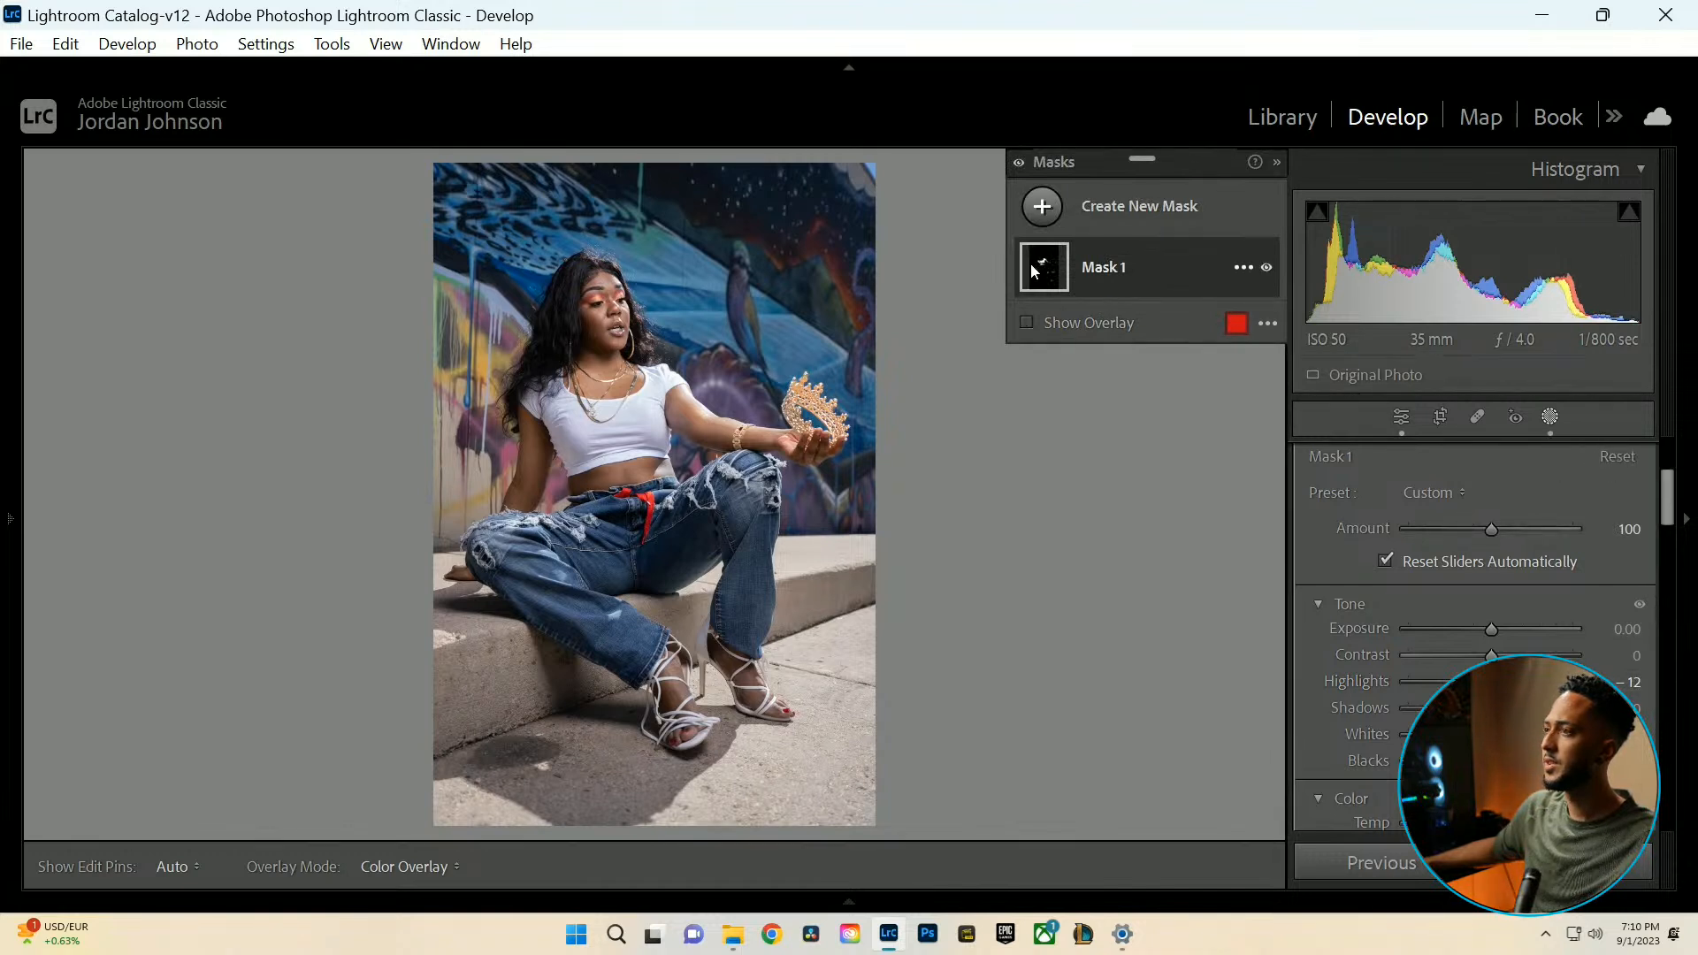
{"action": "mouse_move", "coordinate": [1047, 258]}
{"action": "left_click_drag", "start_coordinate": [1480, 683], "coordinate": [1480, 682]}
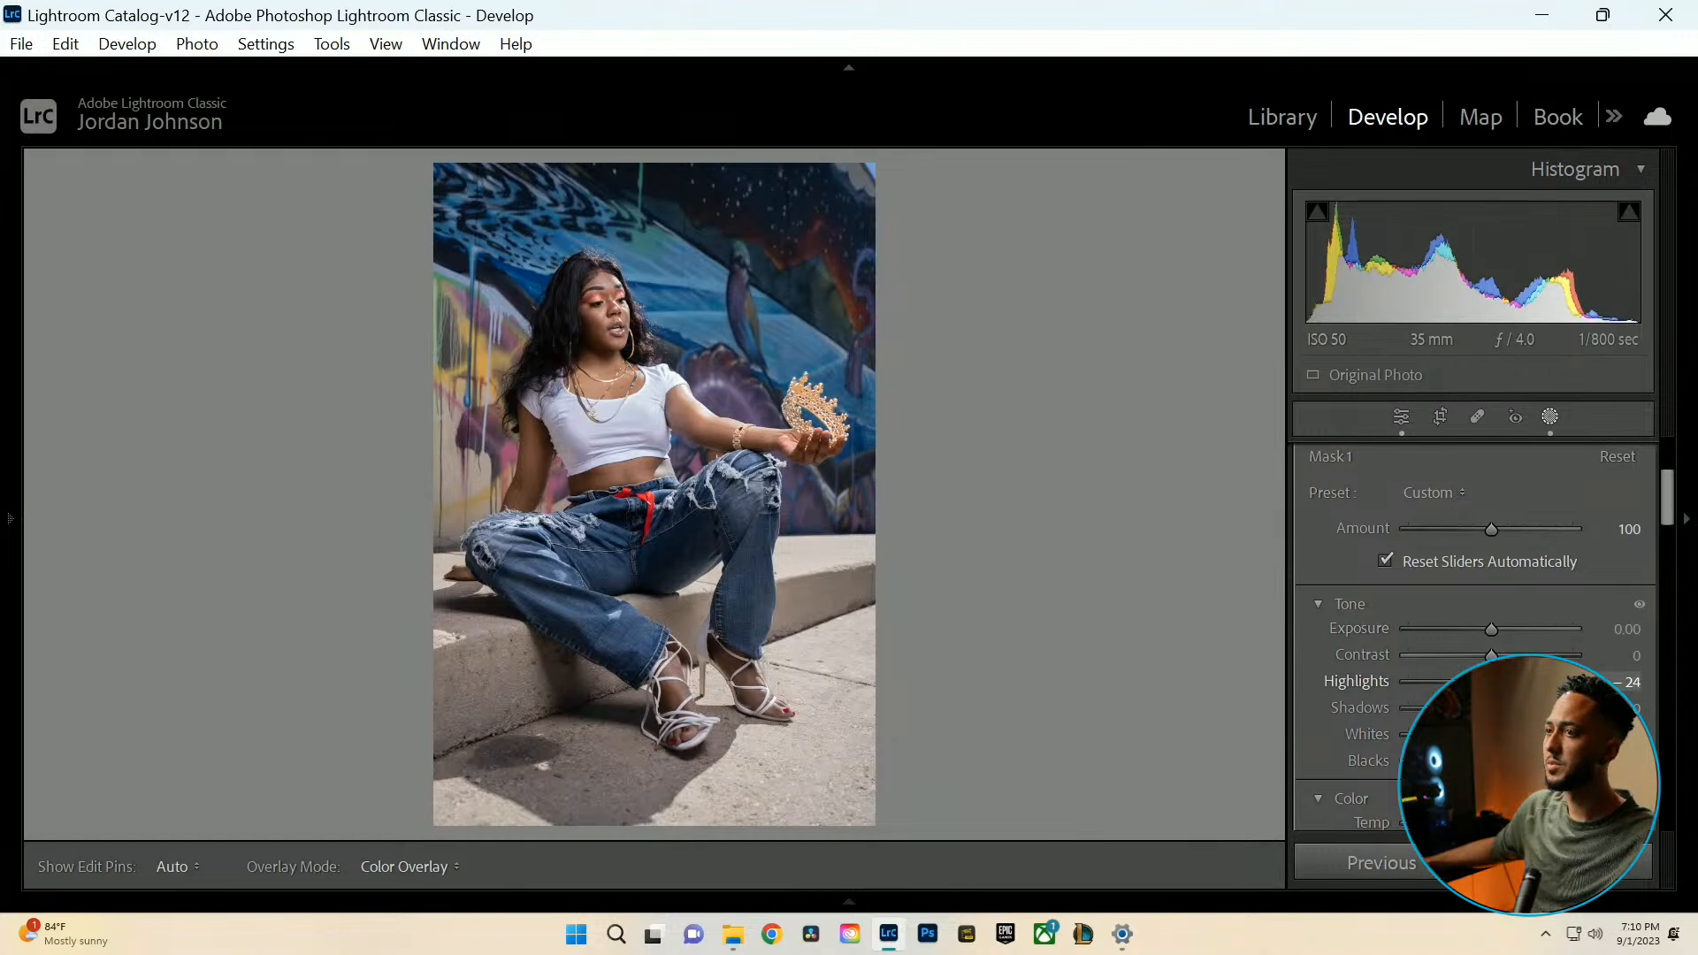
{"action": "left_click_drag", "start_coordinate": [1469, 683], "coordinate": [1468, 683]}
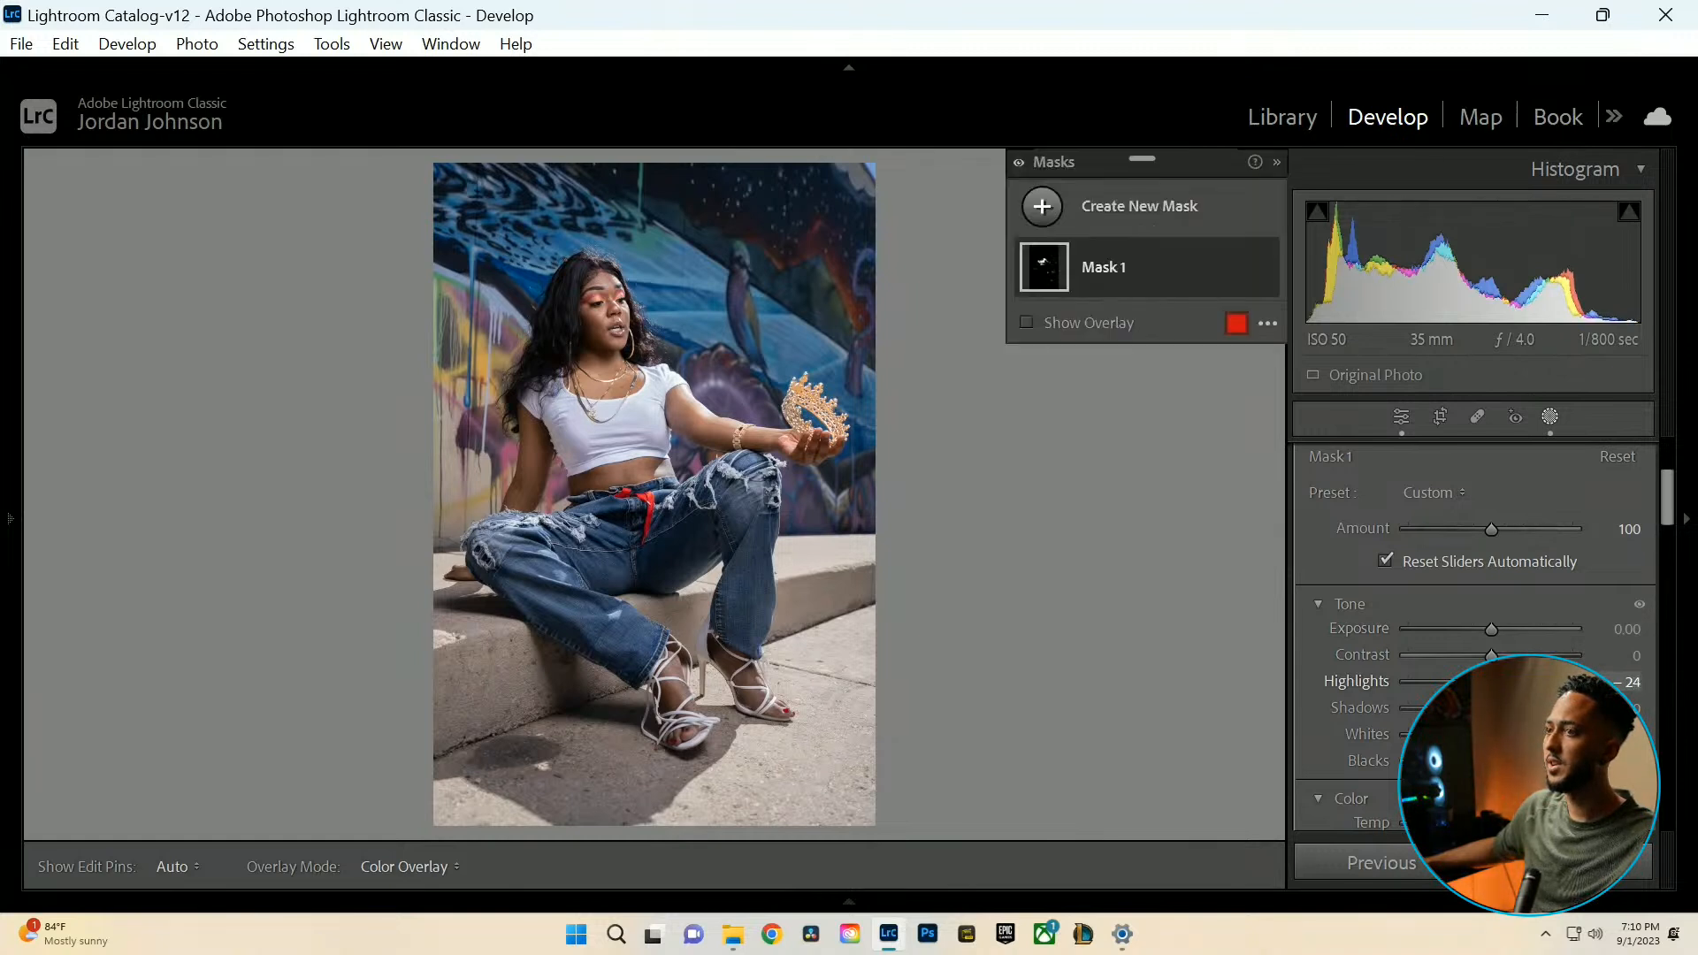
Set the photo's overall highlights to -19 and examine the white shirt up close.
{"action": "left_click", "coordinate": [1551, 417]}
{"action": "left_click_drag", "start_coordinate": [1447, 579], "coordinate": [1481, 580]}
{"action": "left_click", "coordinate": [644, 415]}
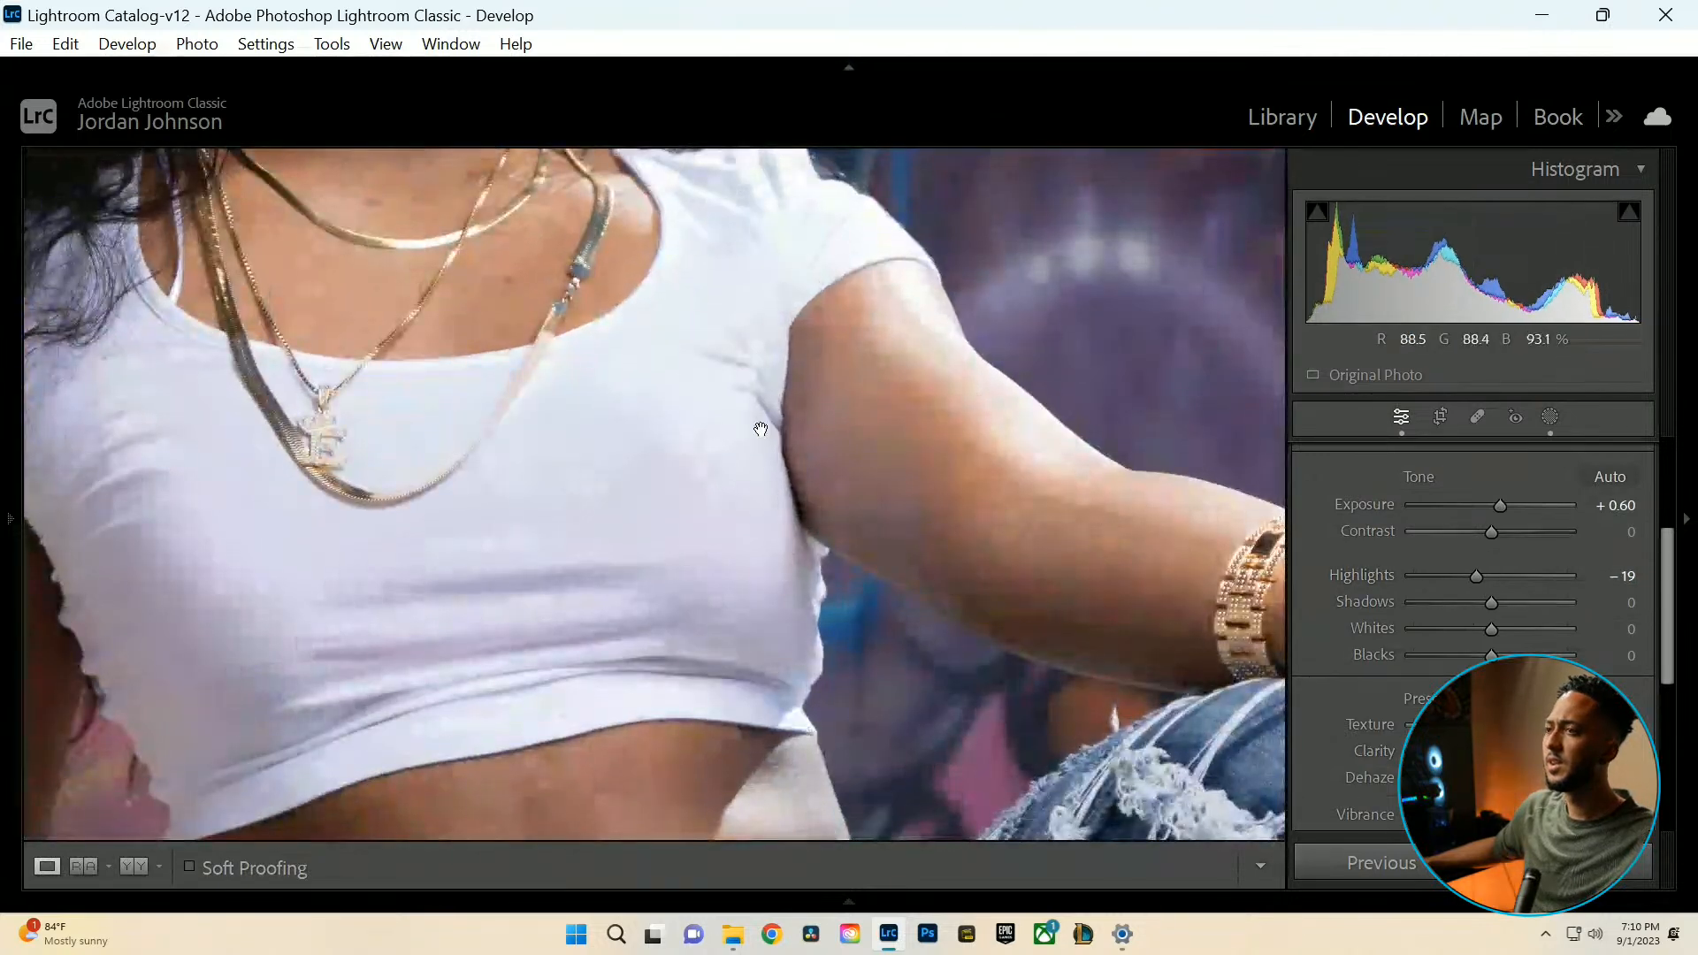
Set the highlights of the shirt's luminance mask to -21 while viewing the shirt up close.
{"action": "left_click", "coordinate": [1550, 417]}
{"action": "left_click", "coordinate": [1099, 268]}
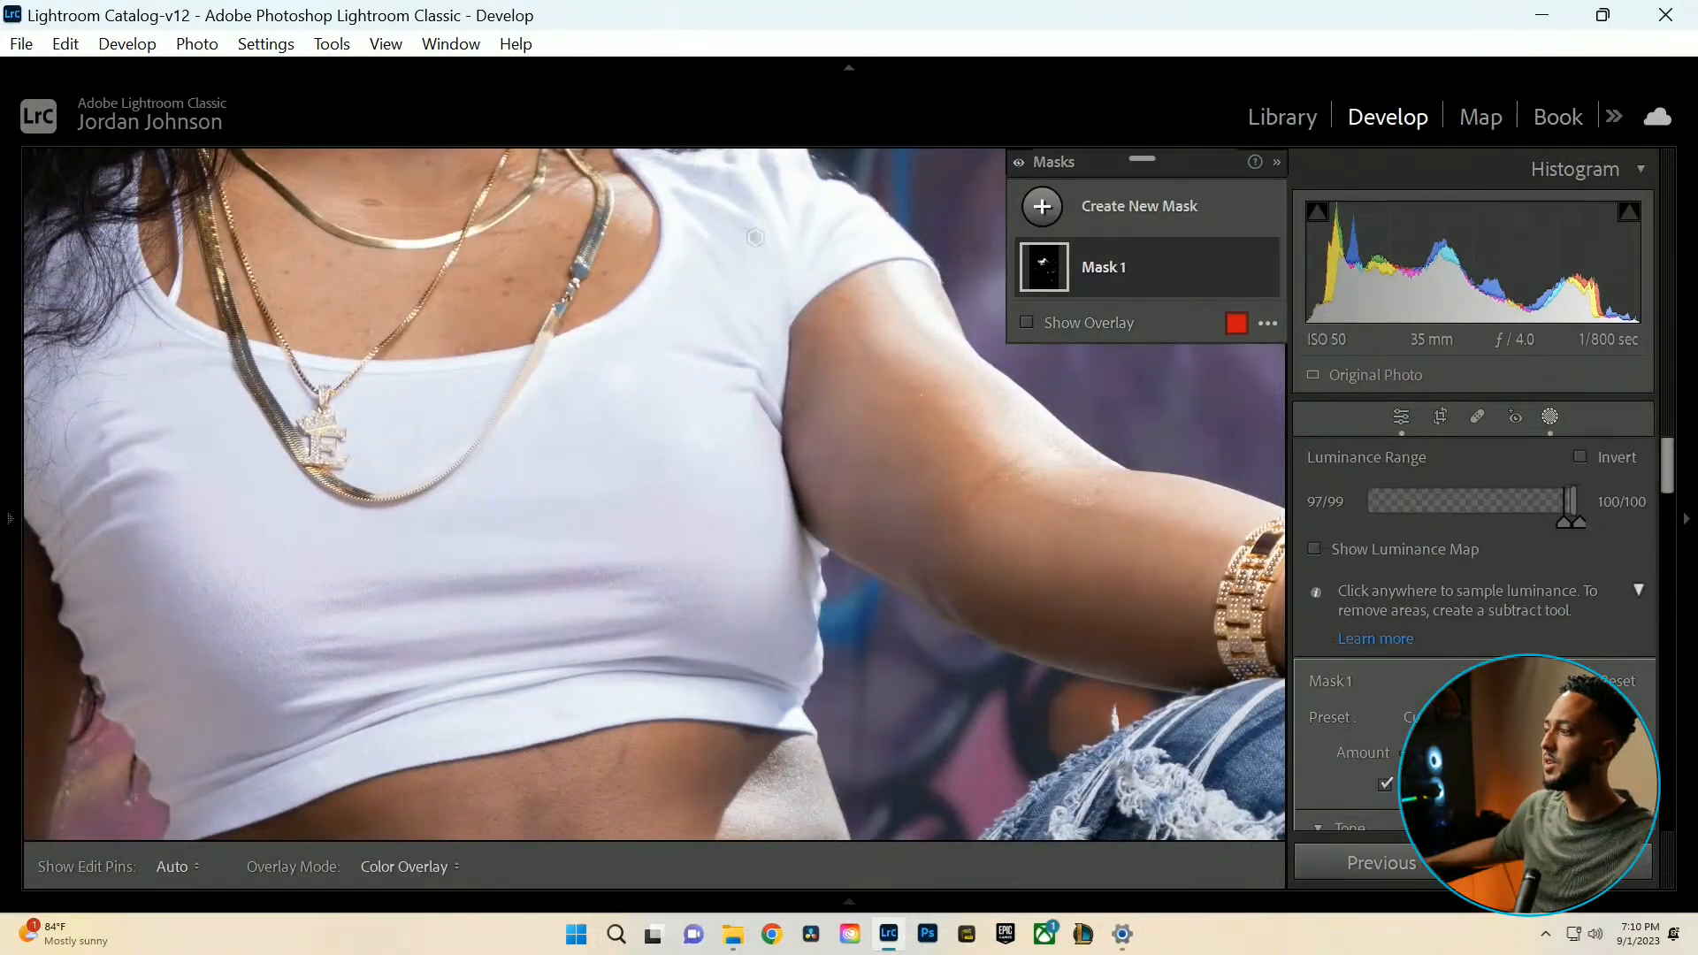
{"action": "scroll", "coordinate": [1531, 621], "scroll_direction": "down", "scroll_amount": 4}
{"action": "mouse_move", "coordinate": [1489, 572]}
{"action": "left_mouse_down"}
{"action": "mouse_move", "coordinate": [1452, 575]}
{"action": "mouse_move", "coordinate": [1473, 575]}
{"action": "left_mouse_up"}
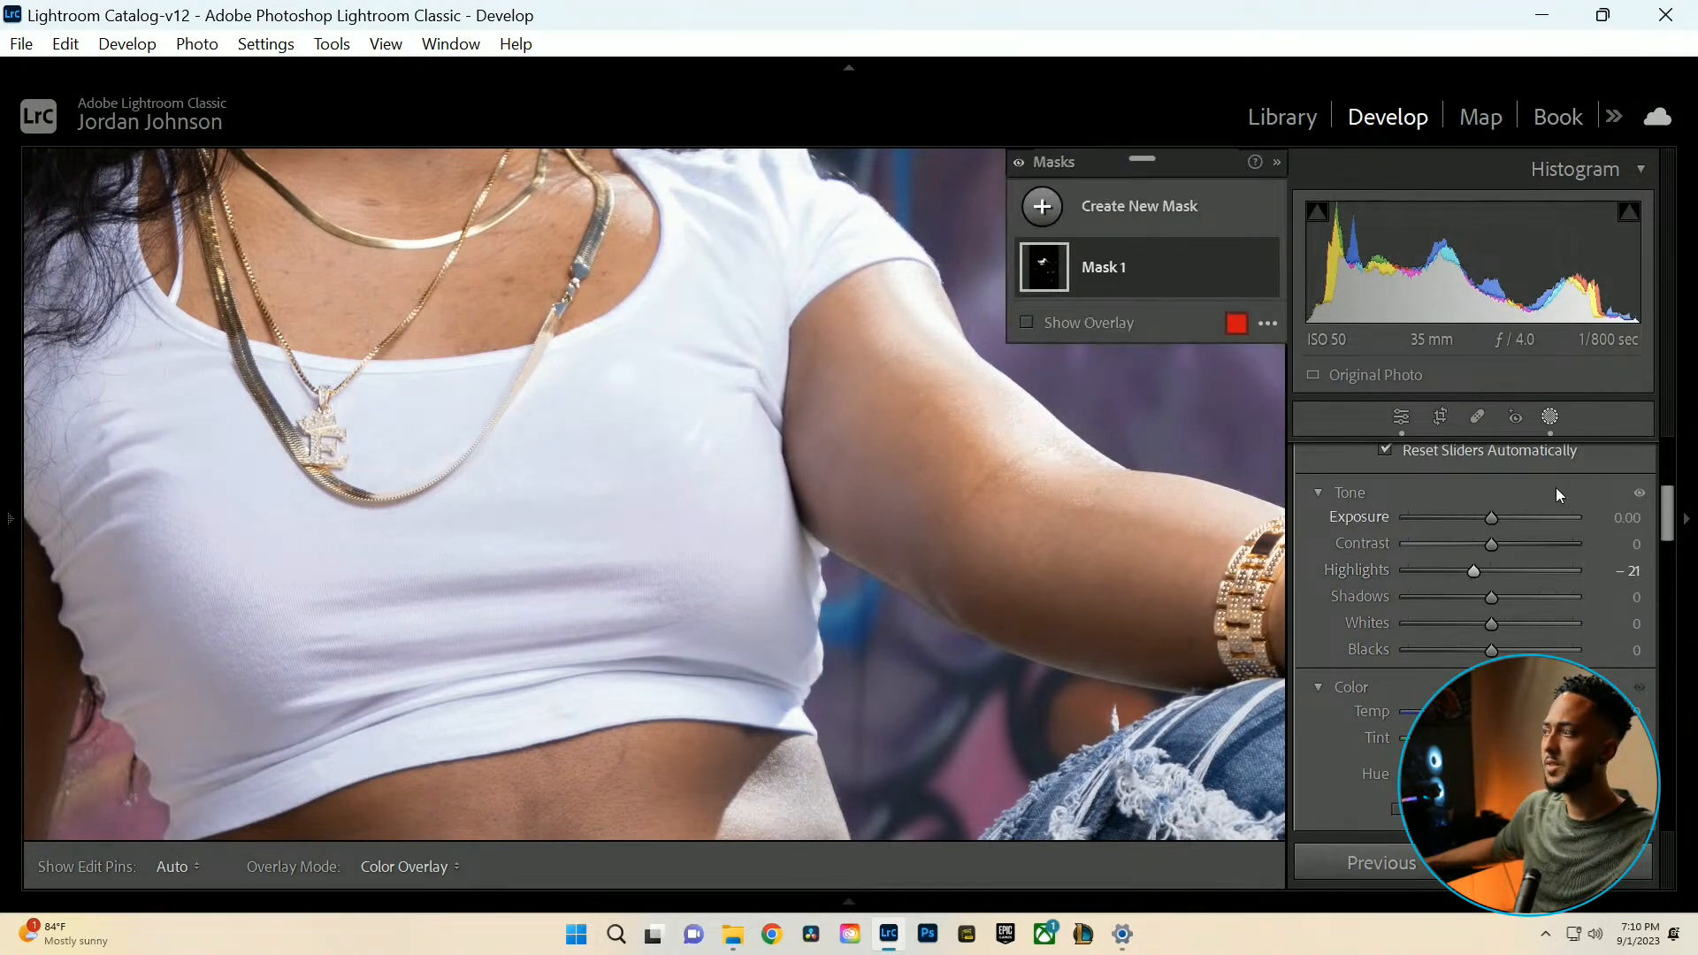
Leave masking, view the whole photo, and add one highlight and one shadow anchor point to the tone curve.
{"action": "left_click", "coordinate": [1547, 417]}
{"action": "left_click", "coordinate": [673, 459]}
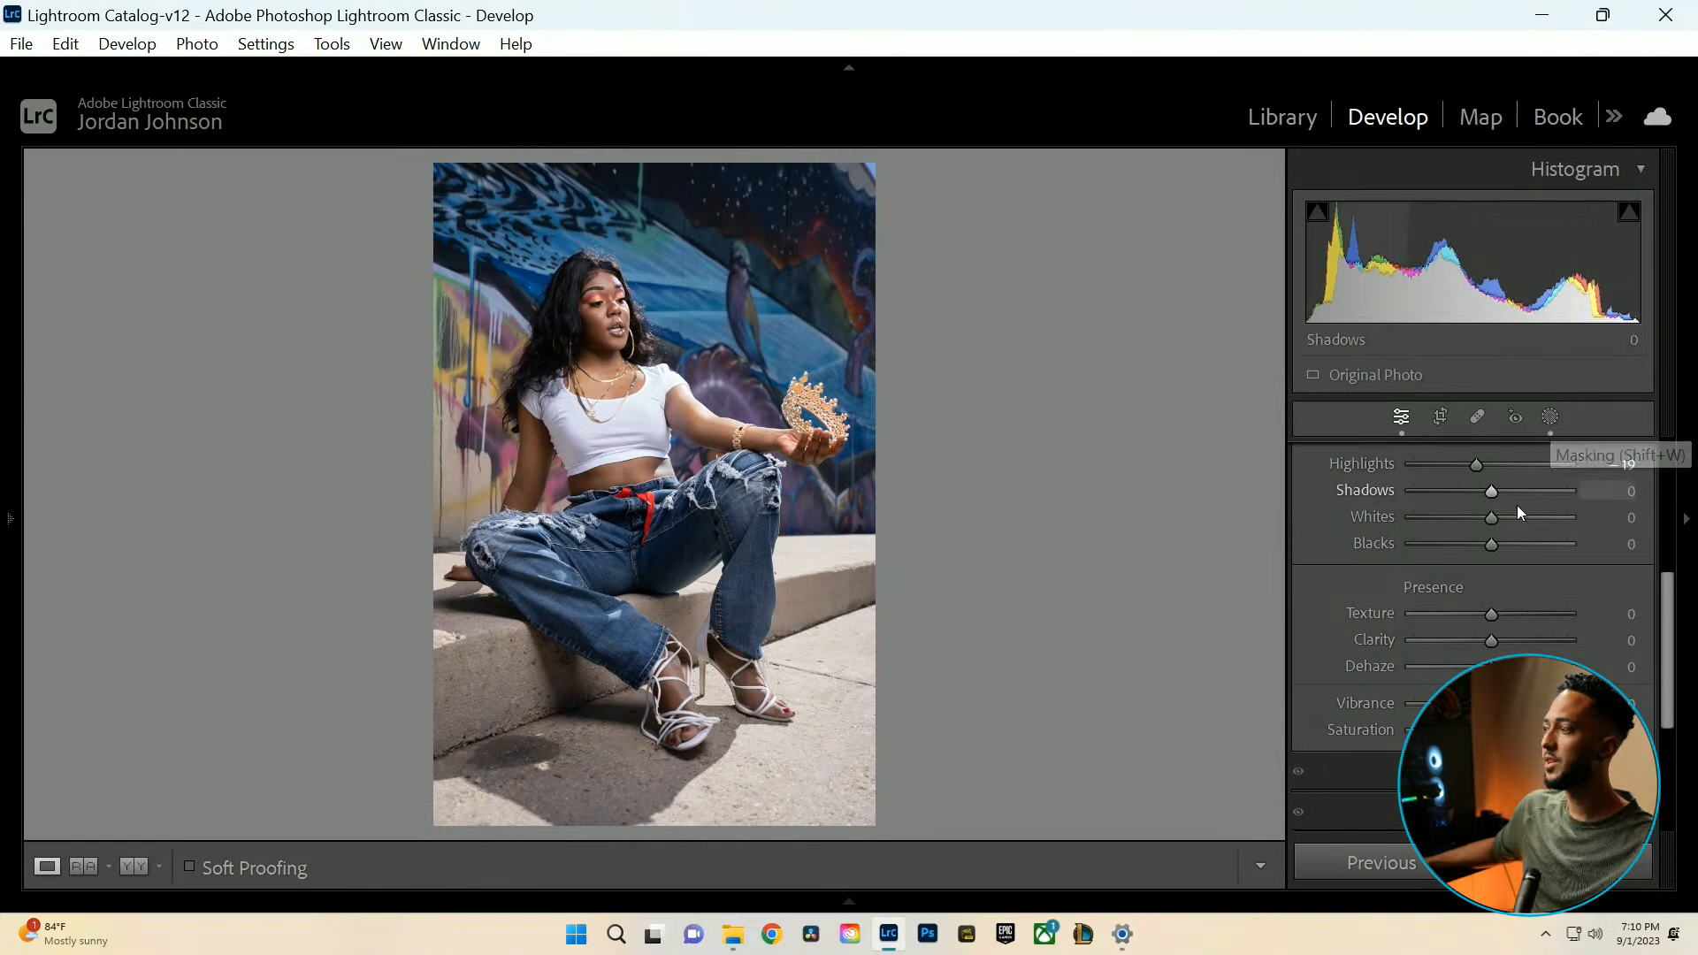
{"action": "scroll", "coordinate": [1515, 506], "scroll_direction": "up", "scroll_amount": 5}
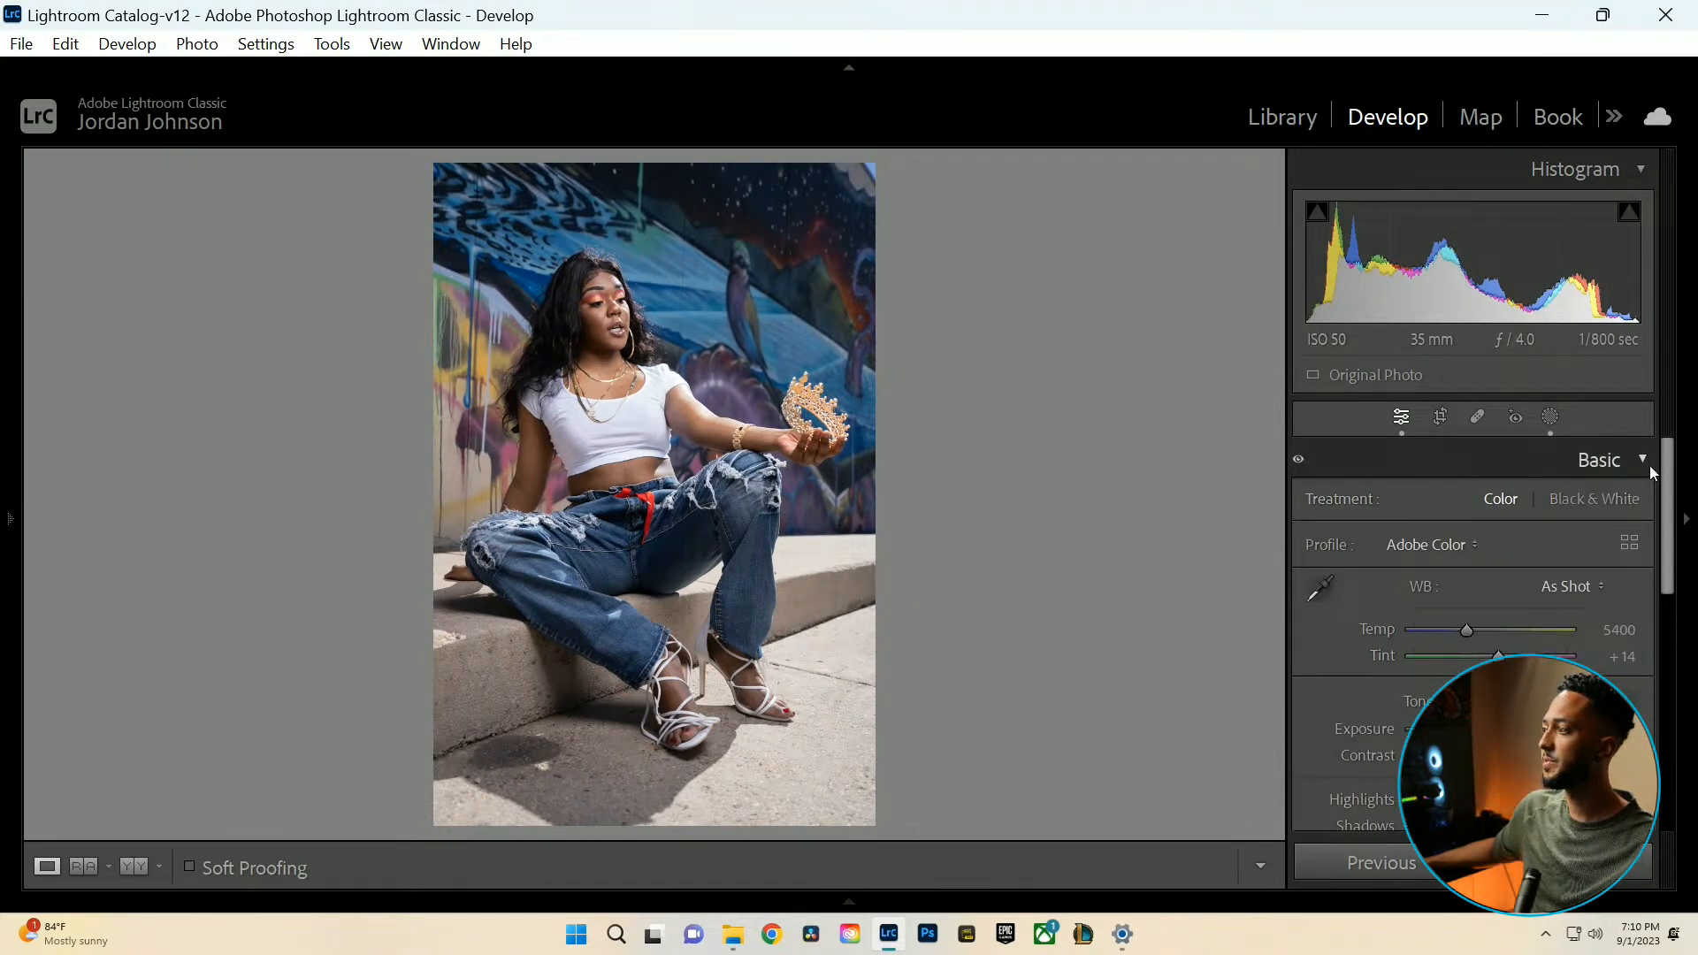
{"action": "left_click", "coordinate": [1643, 462]}
{"action": "left_click", "coordinate": [1629, 513]}
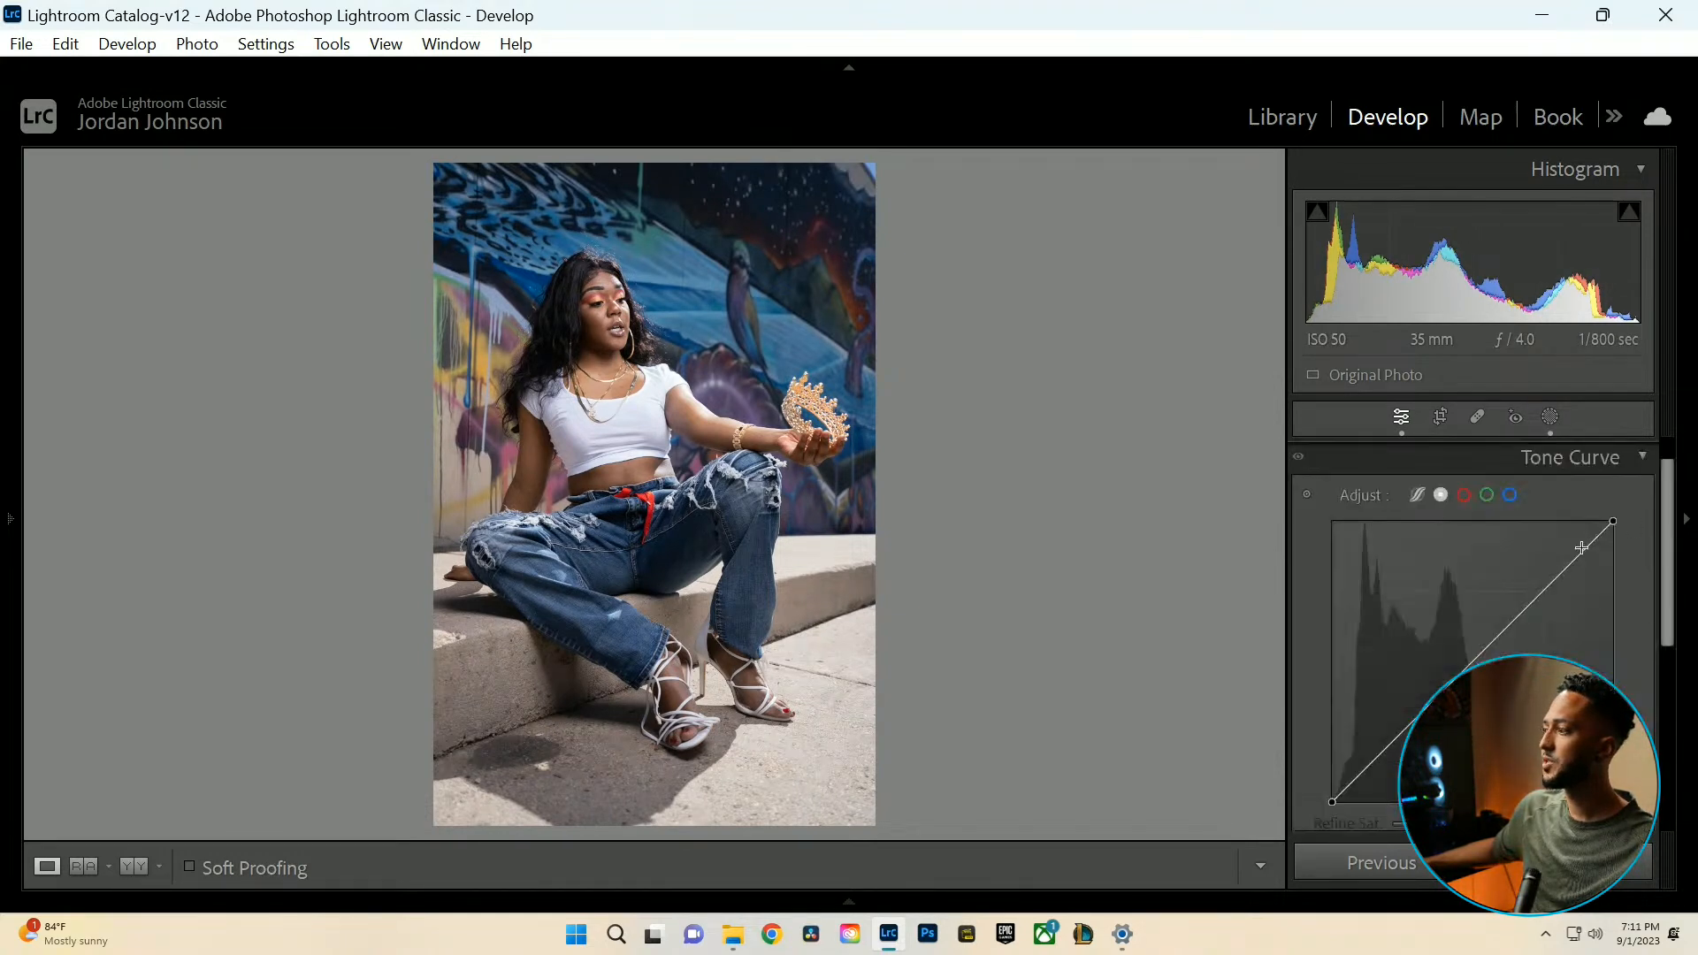
{"action": "left_click", "coordinate": [1517, 615]}
{"action": "left_click_drag", "start_coordinate": [1418, 718], "coordinate": [1415, 716]}
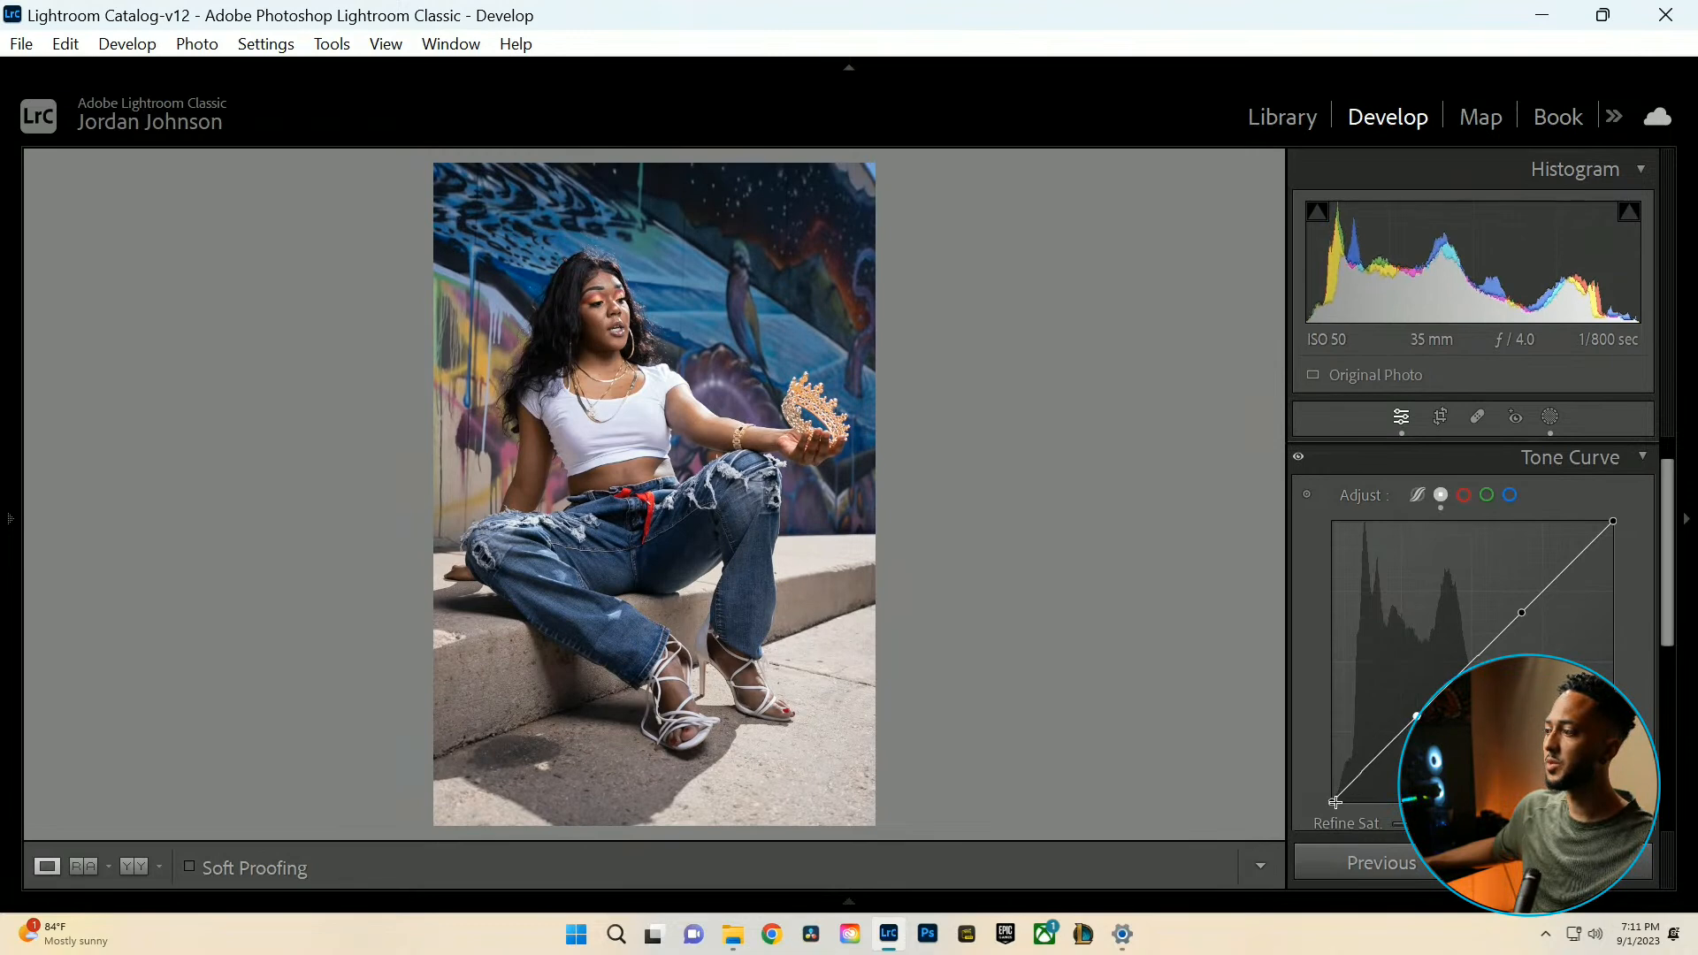
Lift the tone curve's black point, set its shadow point near 84 / 79, and lower the white point.
{"action": "left_click_drag", "start_coordinate": [1333, 802], "coordinate": [1331, 786]}
{"action": "left_click_drag", "start_coordinate": [1416, 716], "coordinate": [1423, 710]}
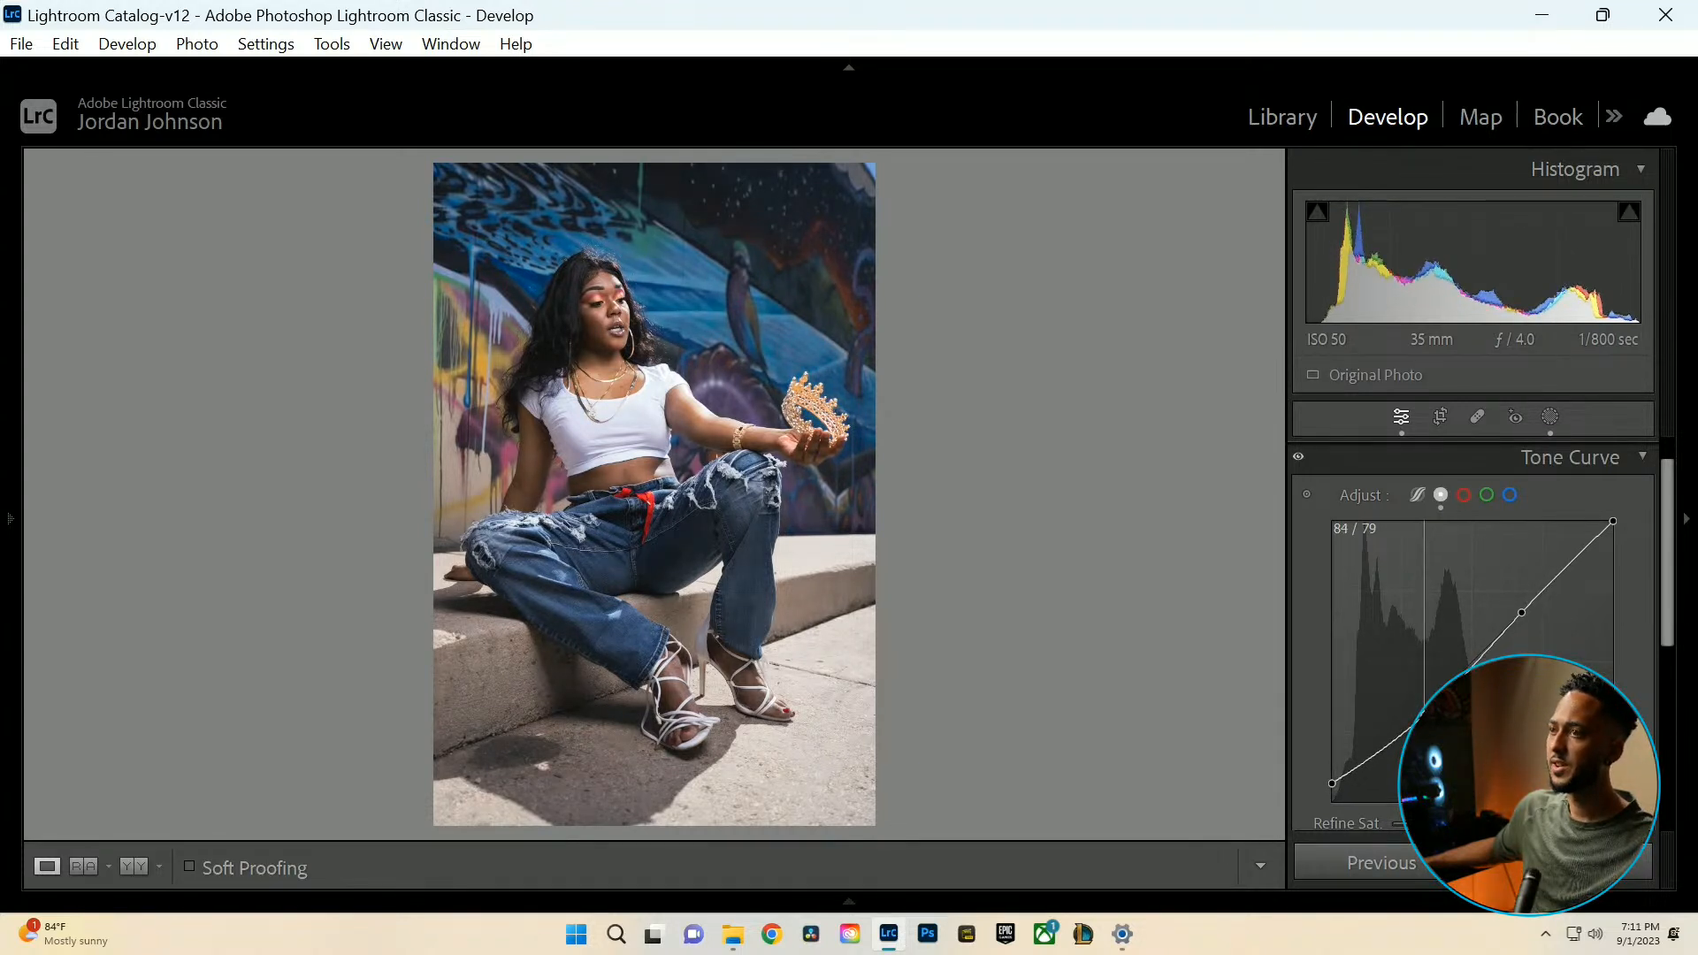
{"action": "left_click_drag", "start_coordinate": [1519, 613], "coordinate": [1525, 613]}
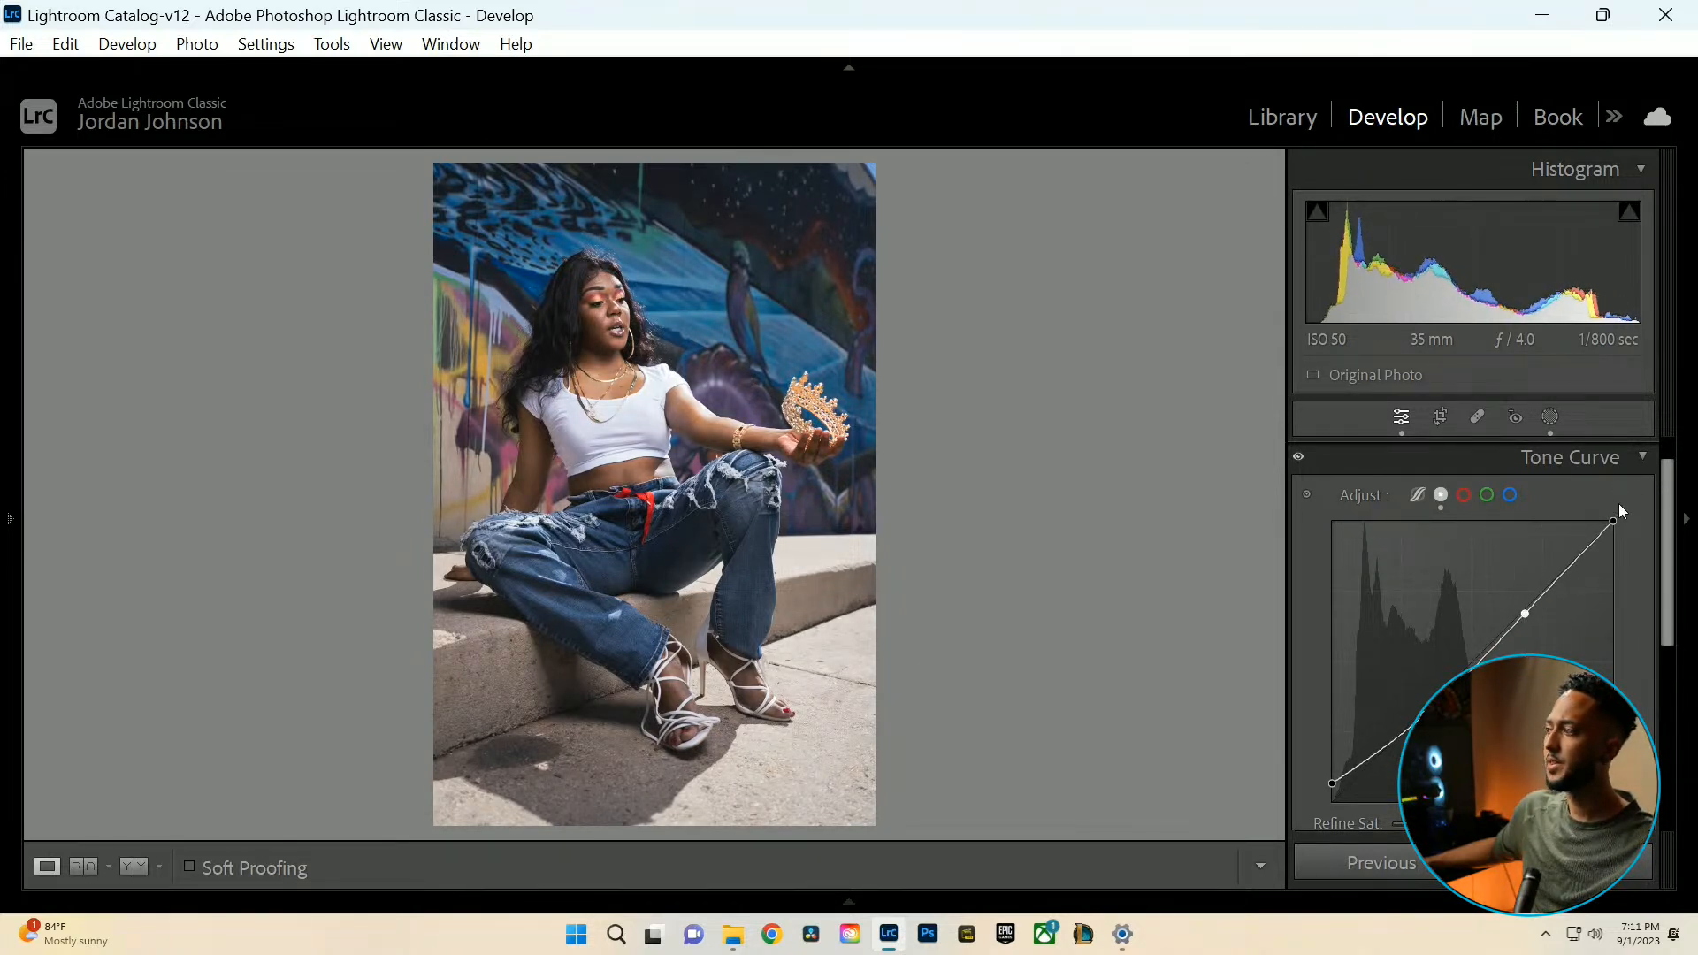
{"action": "left_click_drag", "start_coordinate": [1615, 522], "coordinate": [1623, 541]}
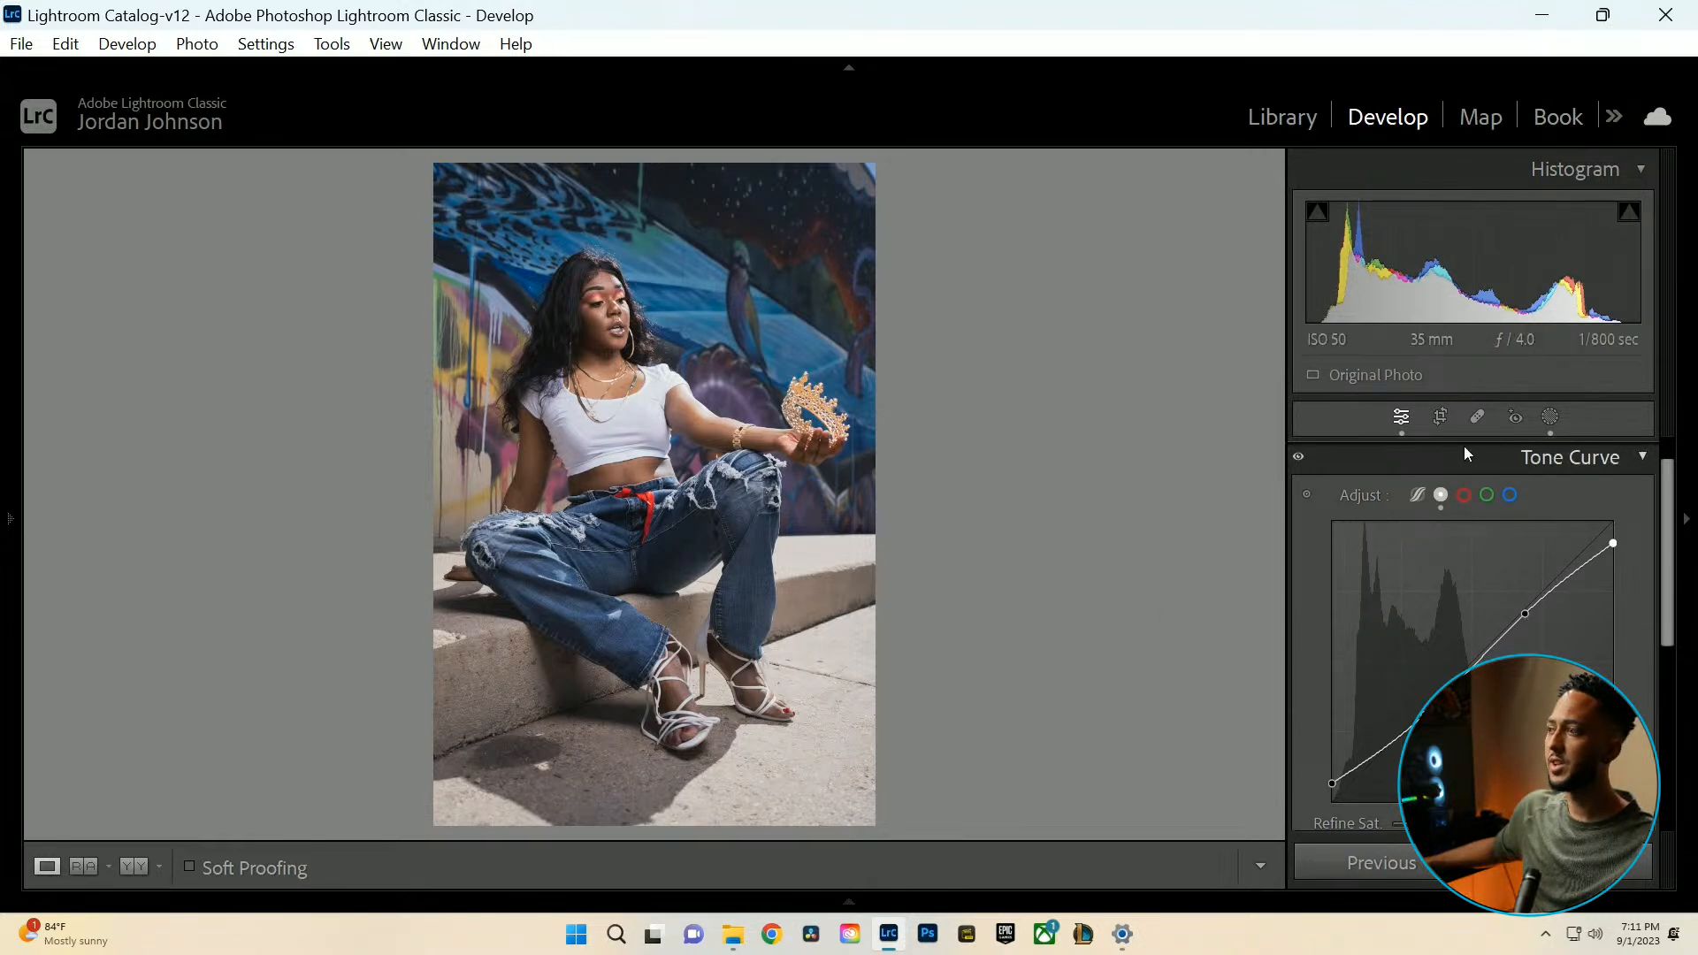
Refine the tone curve with the highlight point at 173 / 170, a lower shadow point, and the black point at 0 / 6.
{"action": "left_click", "coordinate": [1525, 615]}
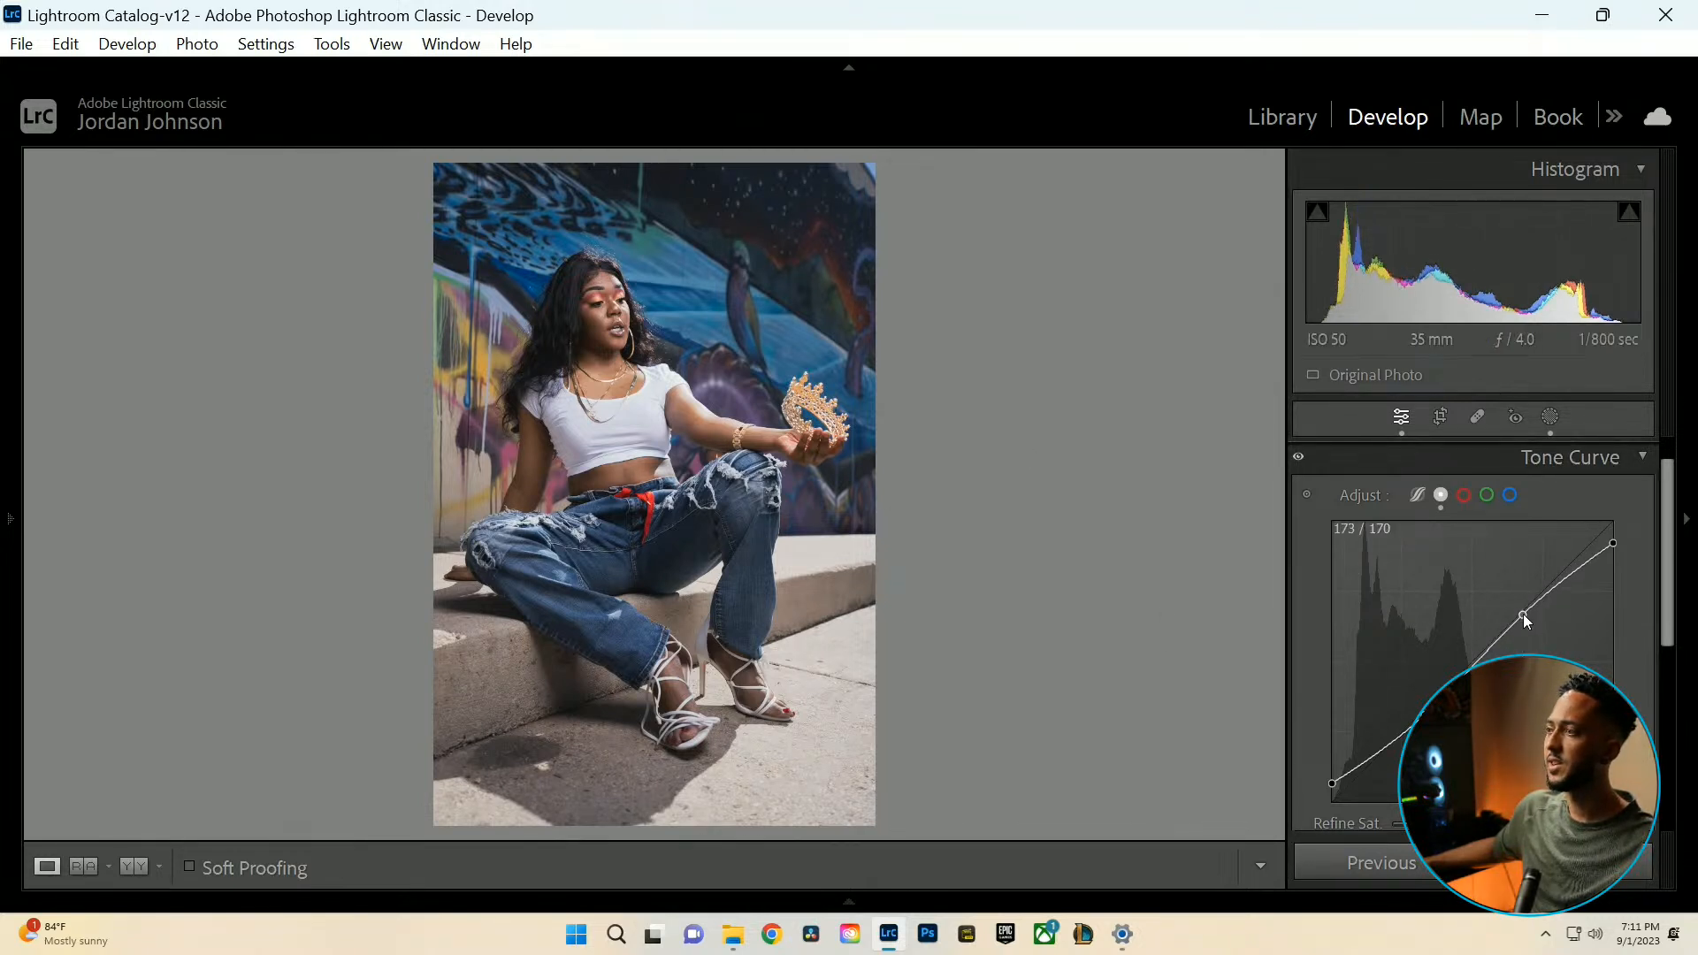
{"action": "left_click", "coordinate": [1424, 713]}
{"action": "left_click_drag", "start_coordinate": [1424, 713], "coordinate": [1424, 716]}
{"action": "left_click_drag", "start_coordinate": [1330, 785], "coordinate": [1325, 795]}
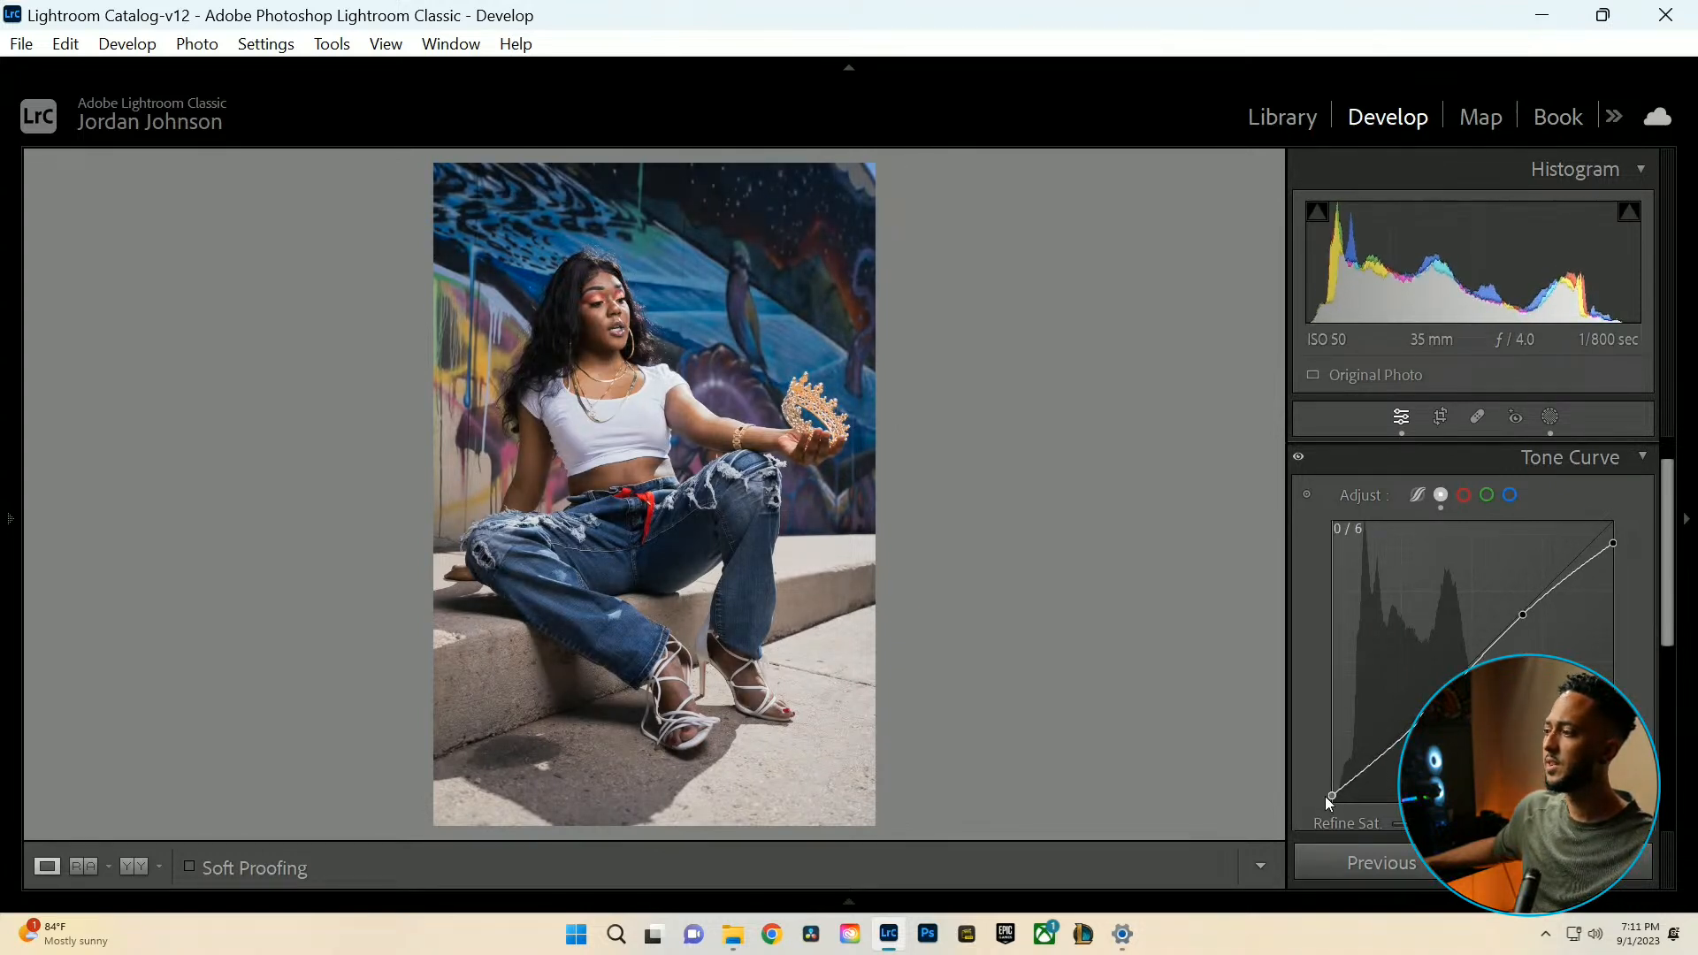
{"action": "left_click", "coordinate": [1624, 457]}
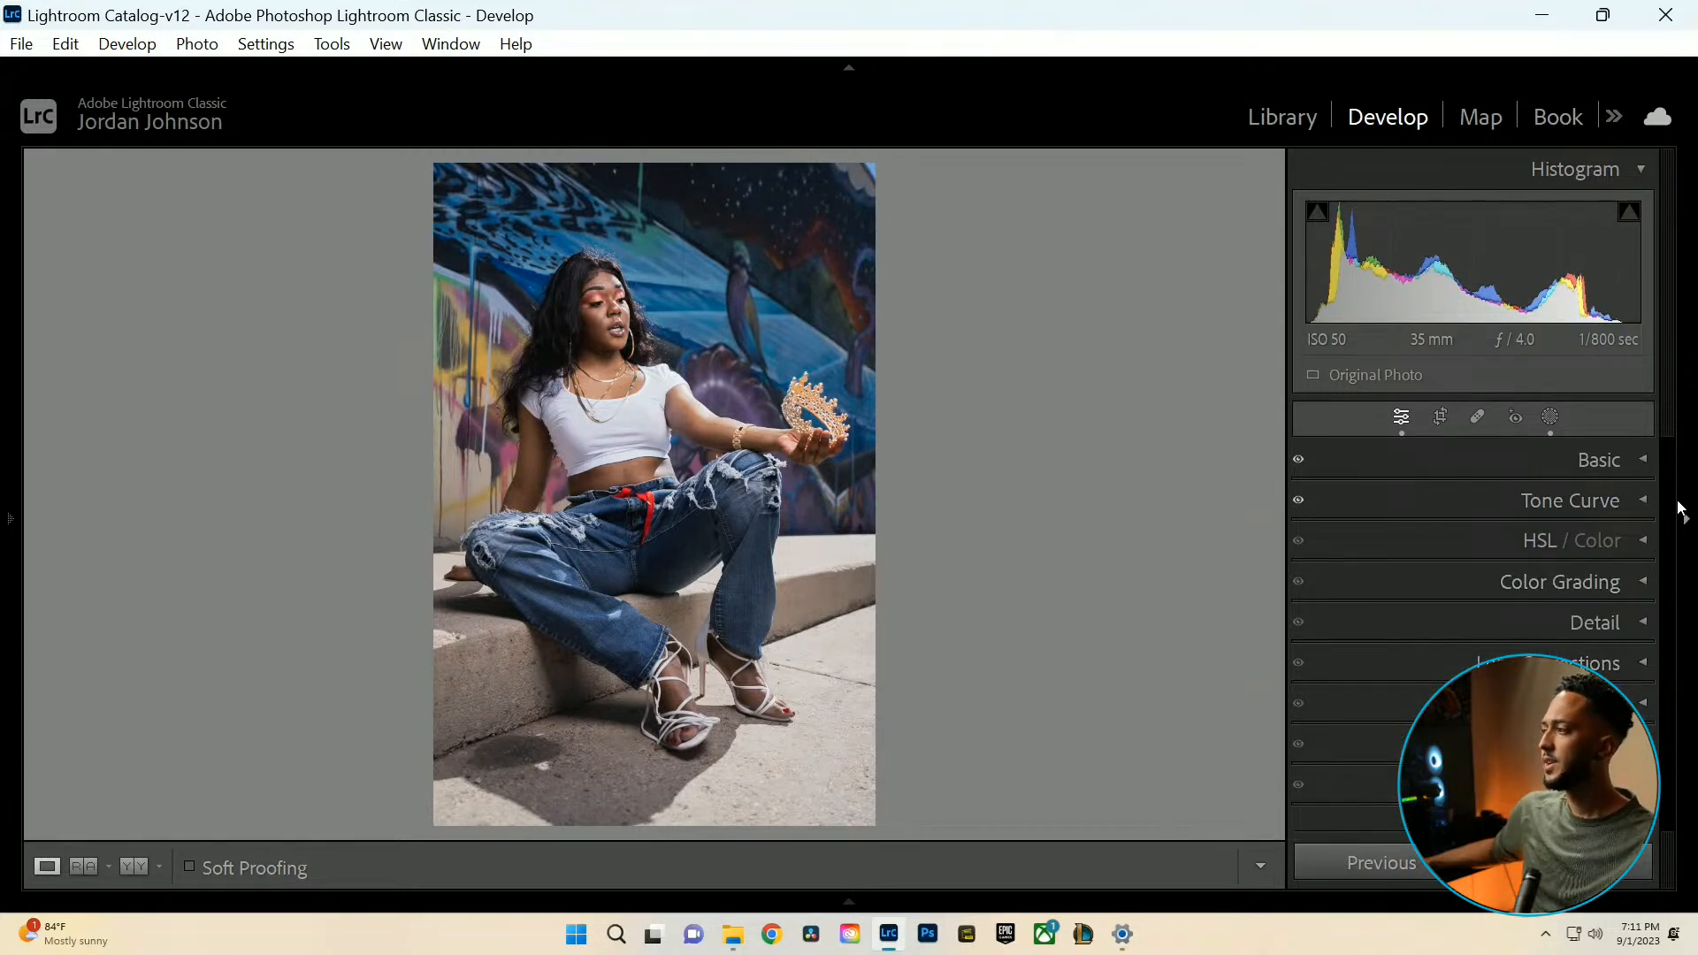
{"action": "left_click", "coordinate": [1641, 458]}
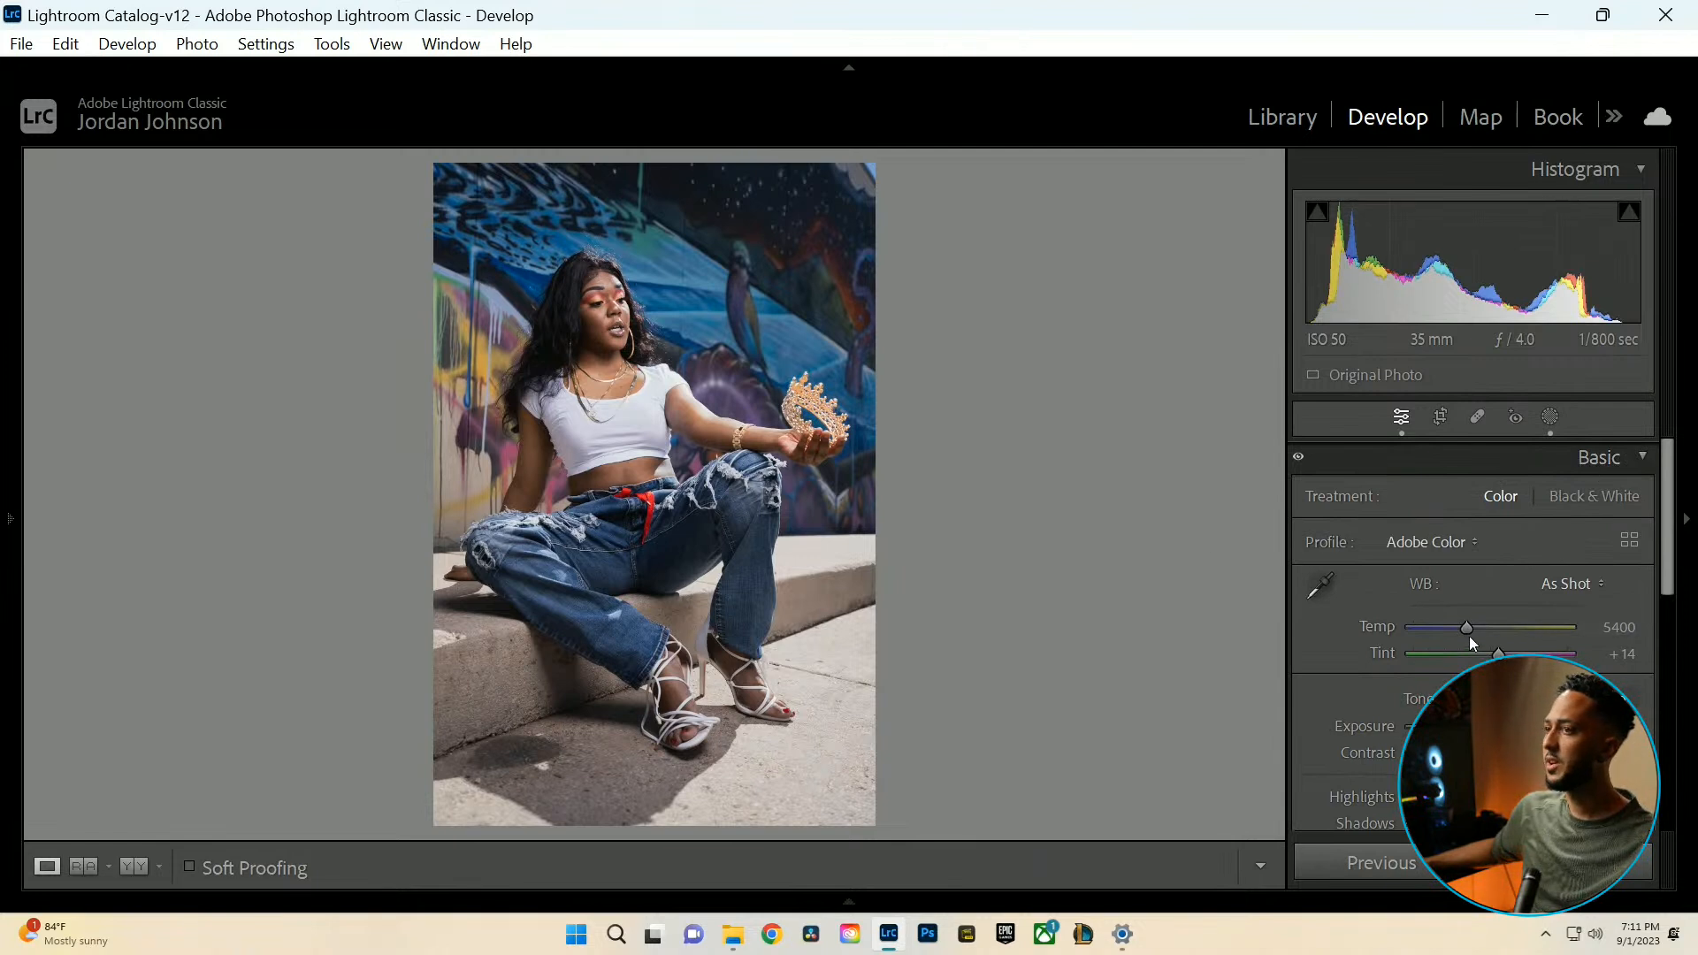
{"action": "left_click", "coordinate": [1643, 455]}
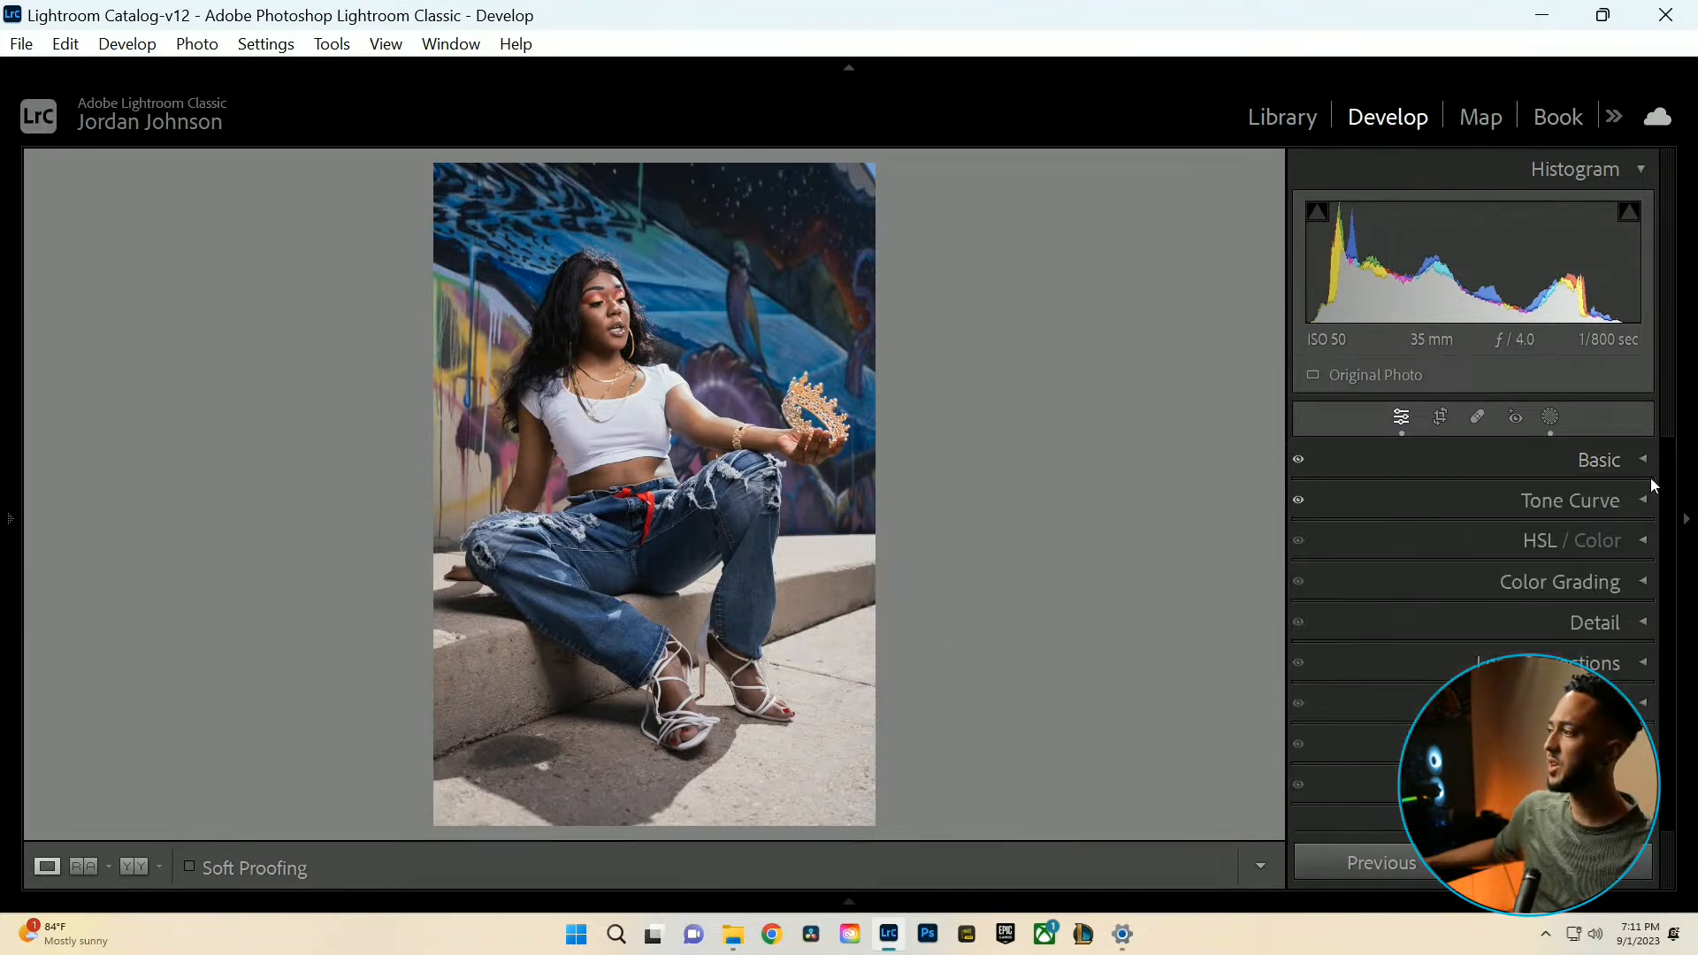
{"action": "left_click", "coordinate": [1642, 583]}
{"action": "left_click", "coordinate": [1487, 498]}
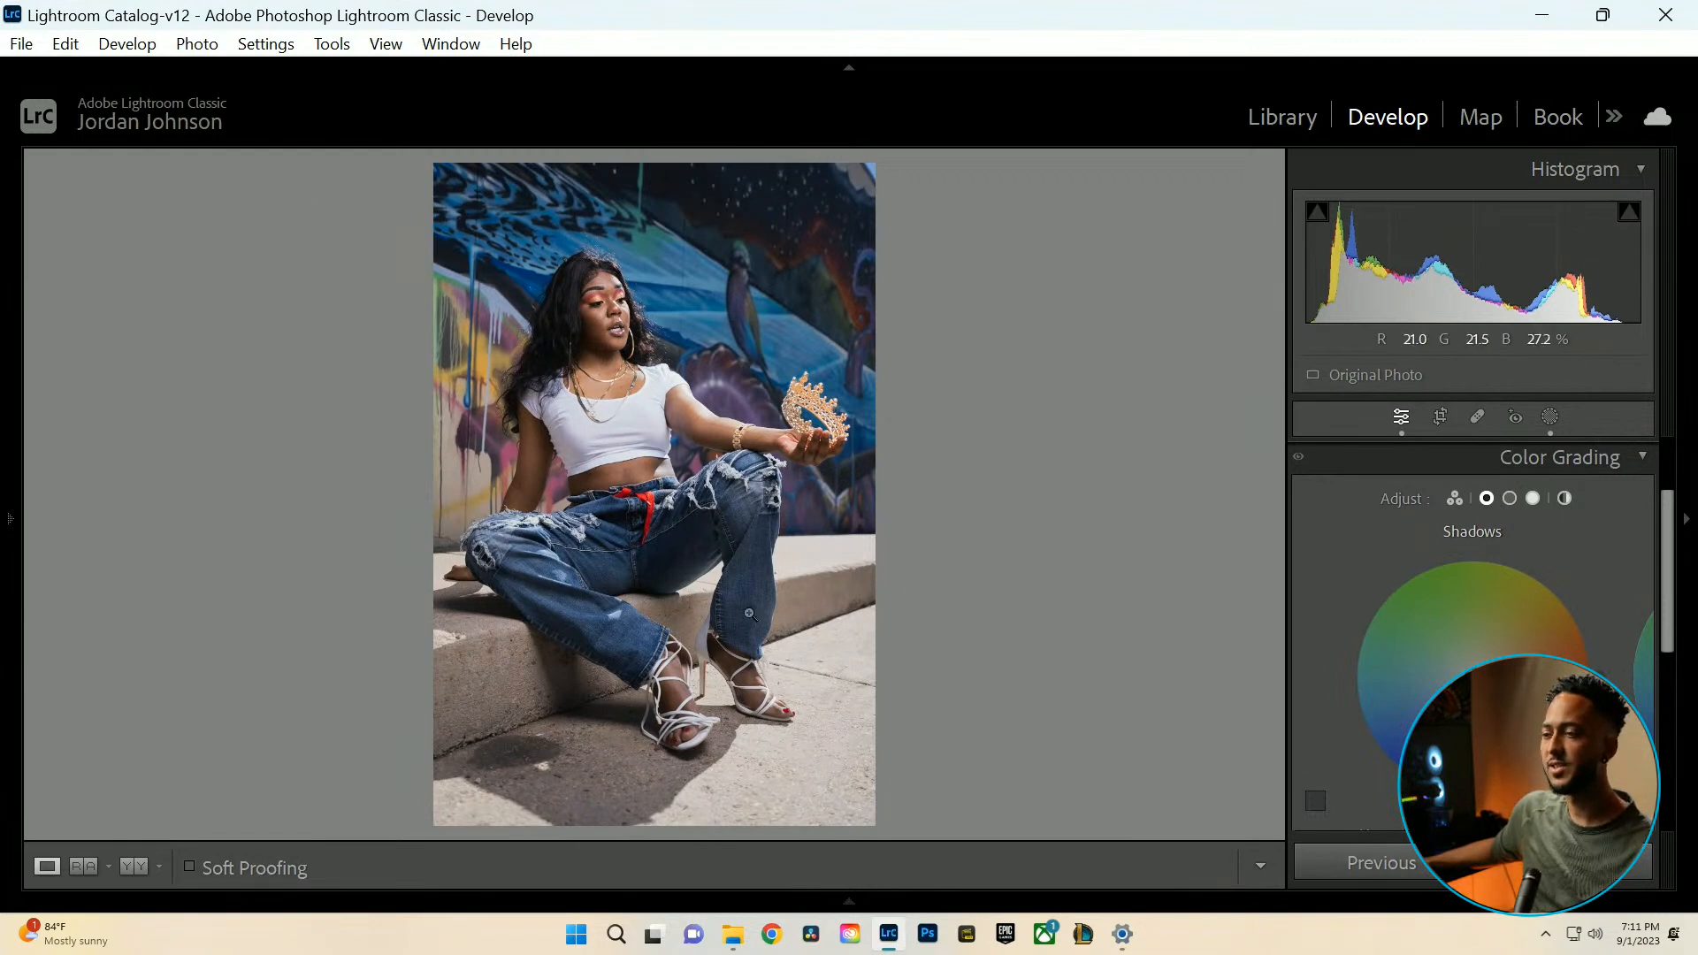
{"action": "scroll", "coordinate": [1472, 619], "scroll_direction": "down", "scroll_amount": 3}
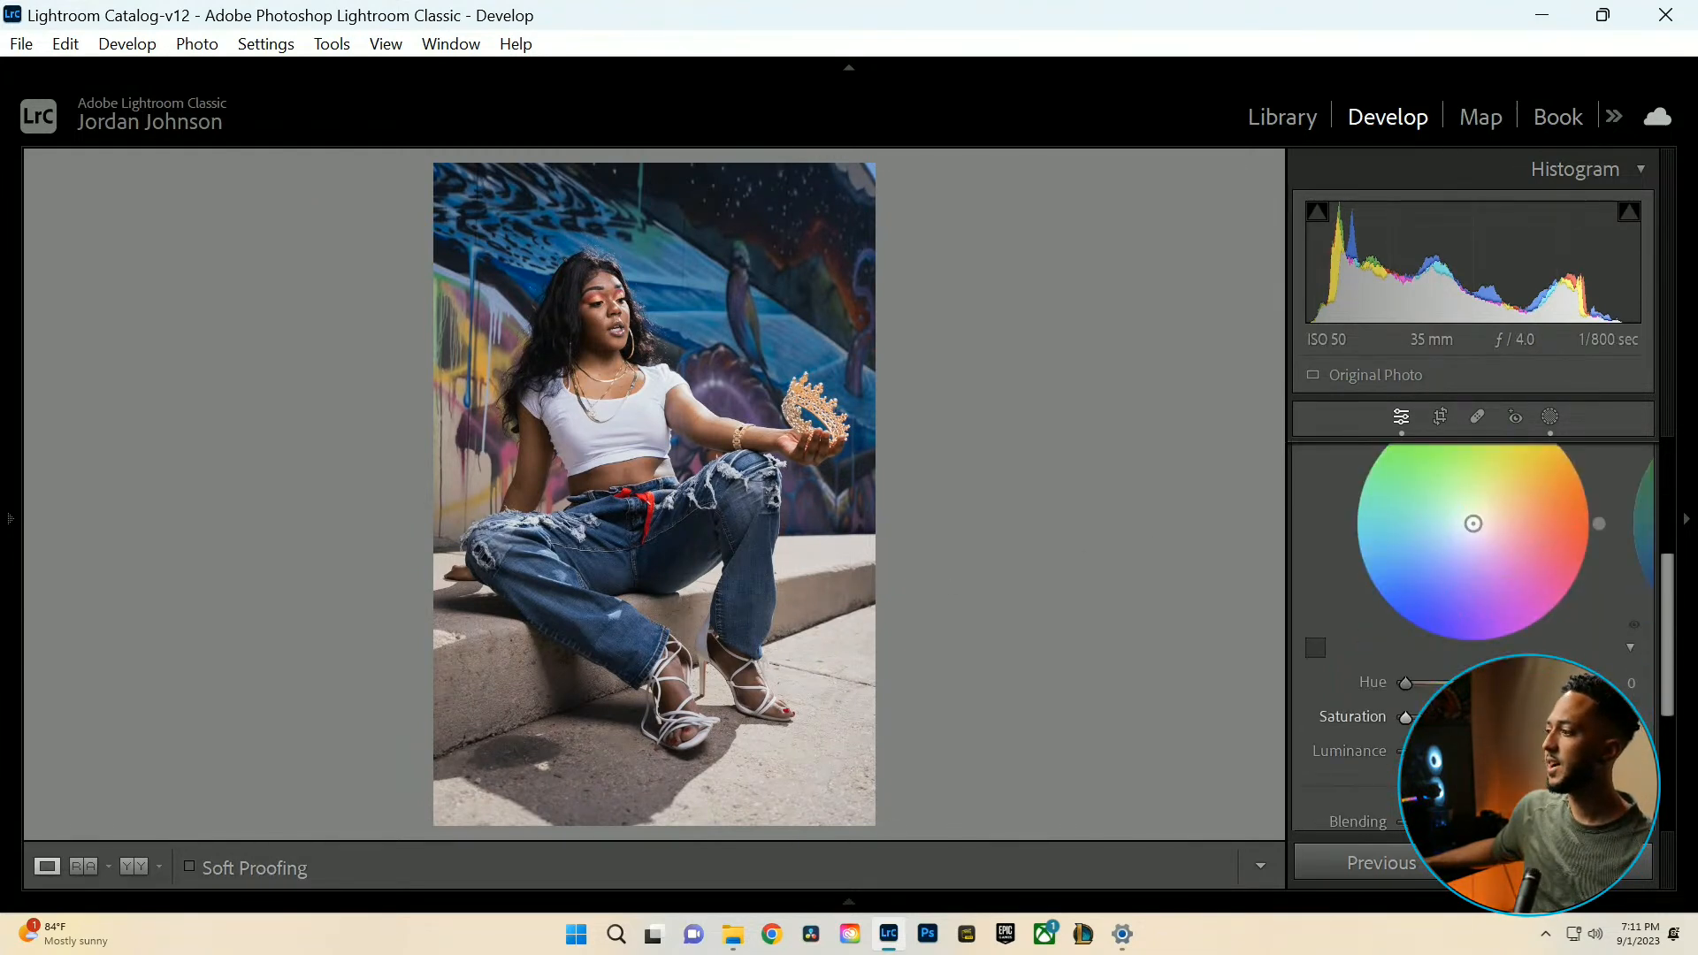
{"action": "scroll", "coordinate": [1591, 548], "scroll_direction": "up", "scroll_amount": 3}
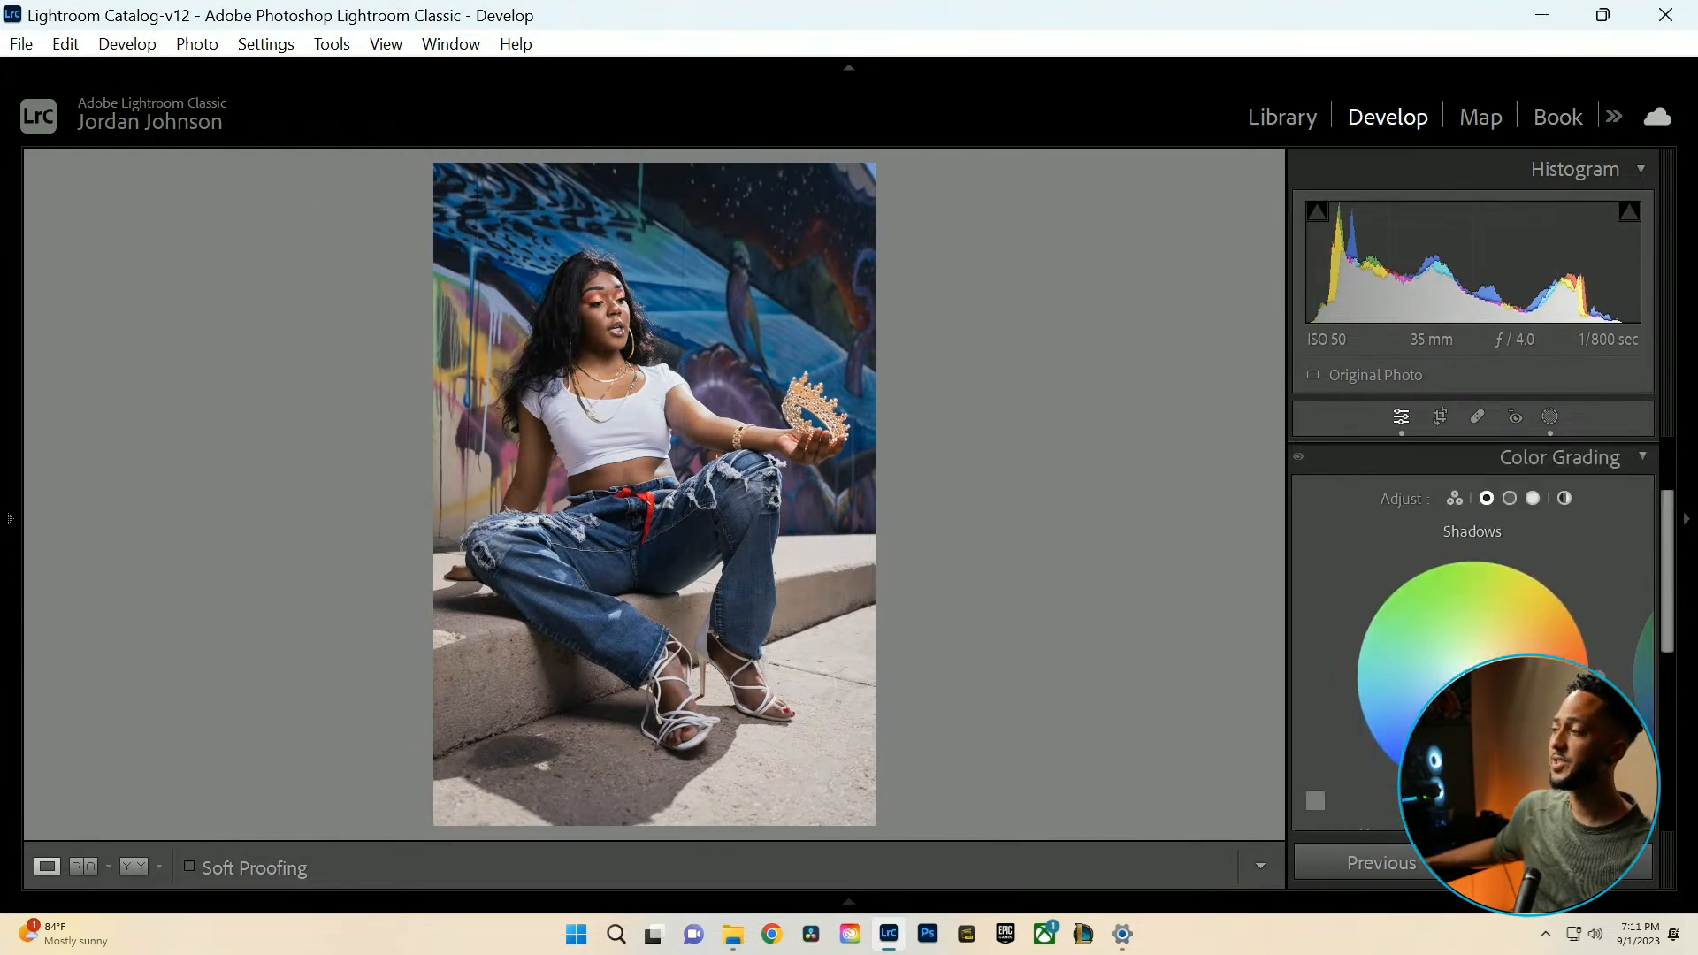
{"action": "left_click", "coordinate": [1636, 464]}
Shift the blue primary hue in Calibration to turn the mural and jeans toward teal.
{"action": "left_click", "coordinate": [1521, 784]}
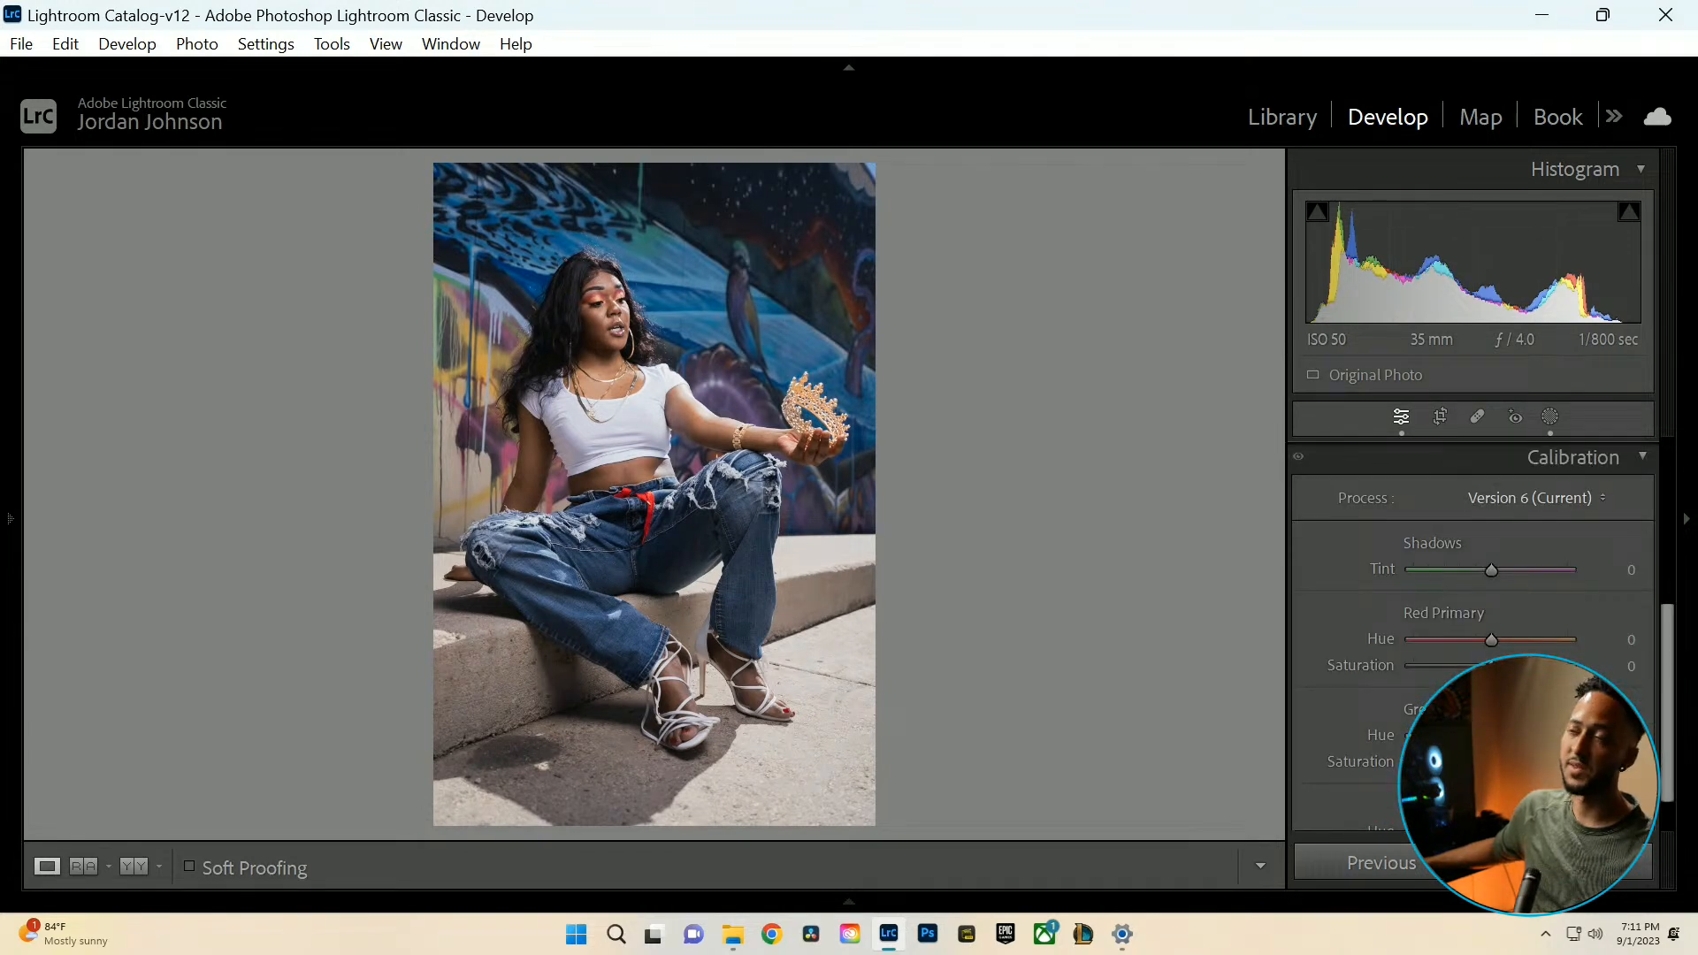
{"action": "scroll", "coordinate": [1523, 630], "scroll_direction": "down", "scroll_amount": 2}
{"action": "scroll", "coordinate": [1521, 624], "scroll_direction": "up", "scroll_amount": 2}
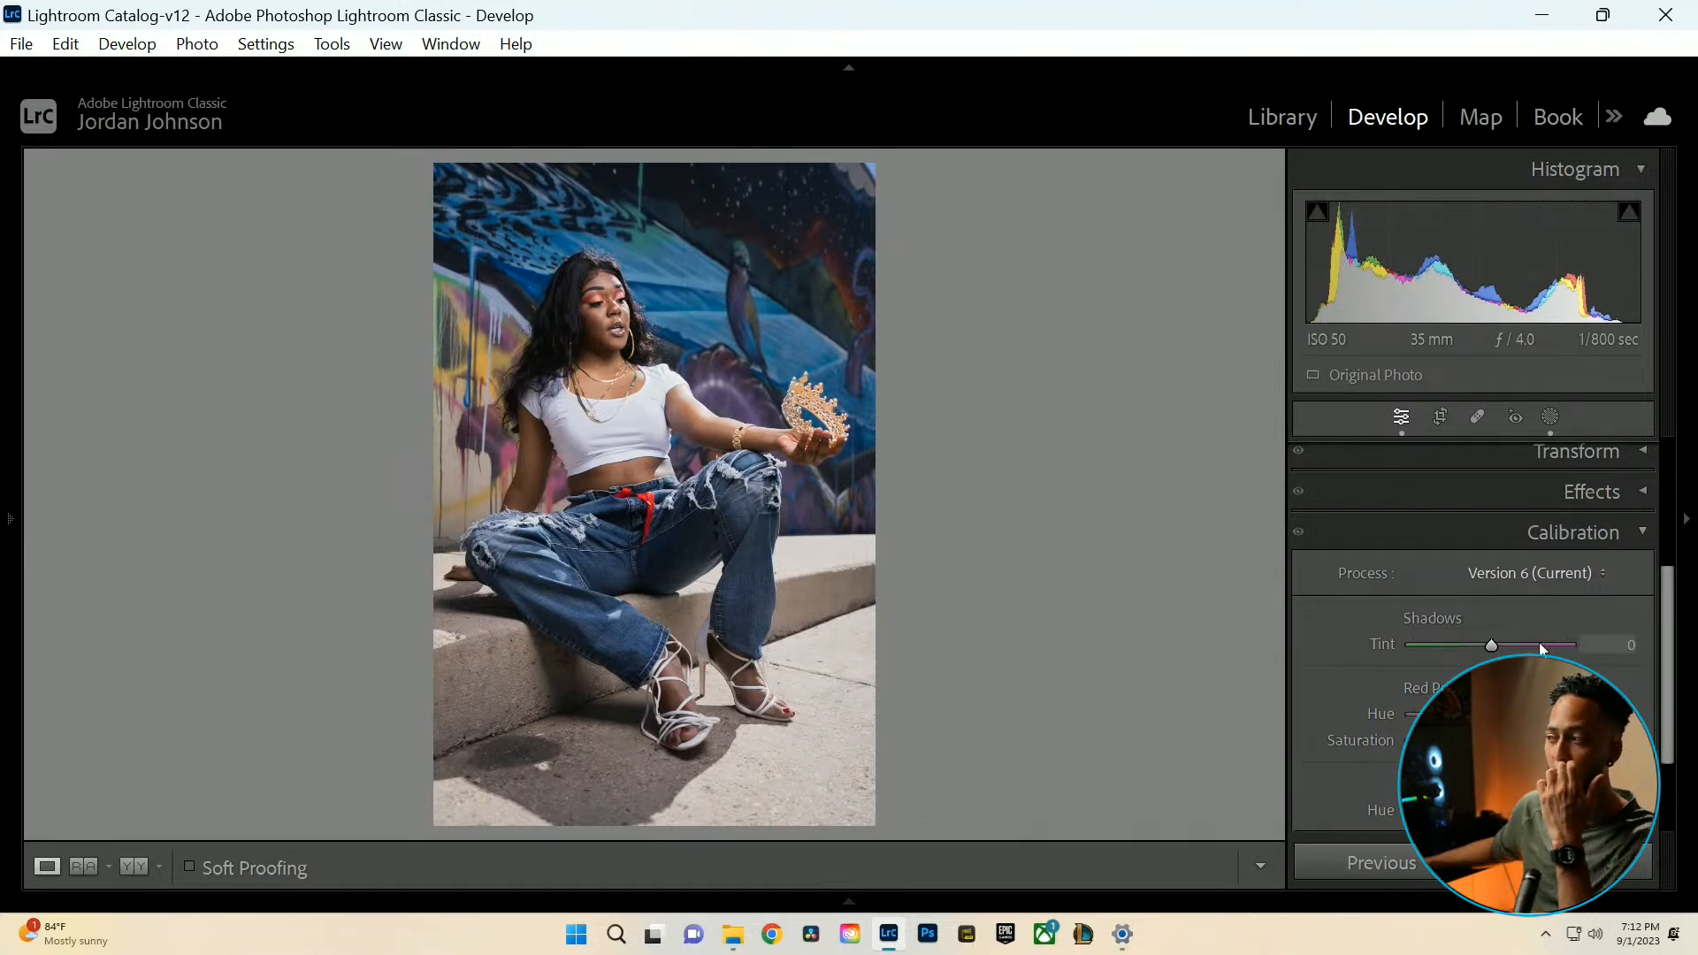
{"action": "scroll", "coordinate": [1543, 645], "scroll_direction": "down", "scroll_amount": 2}
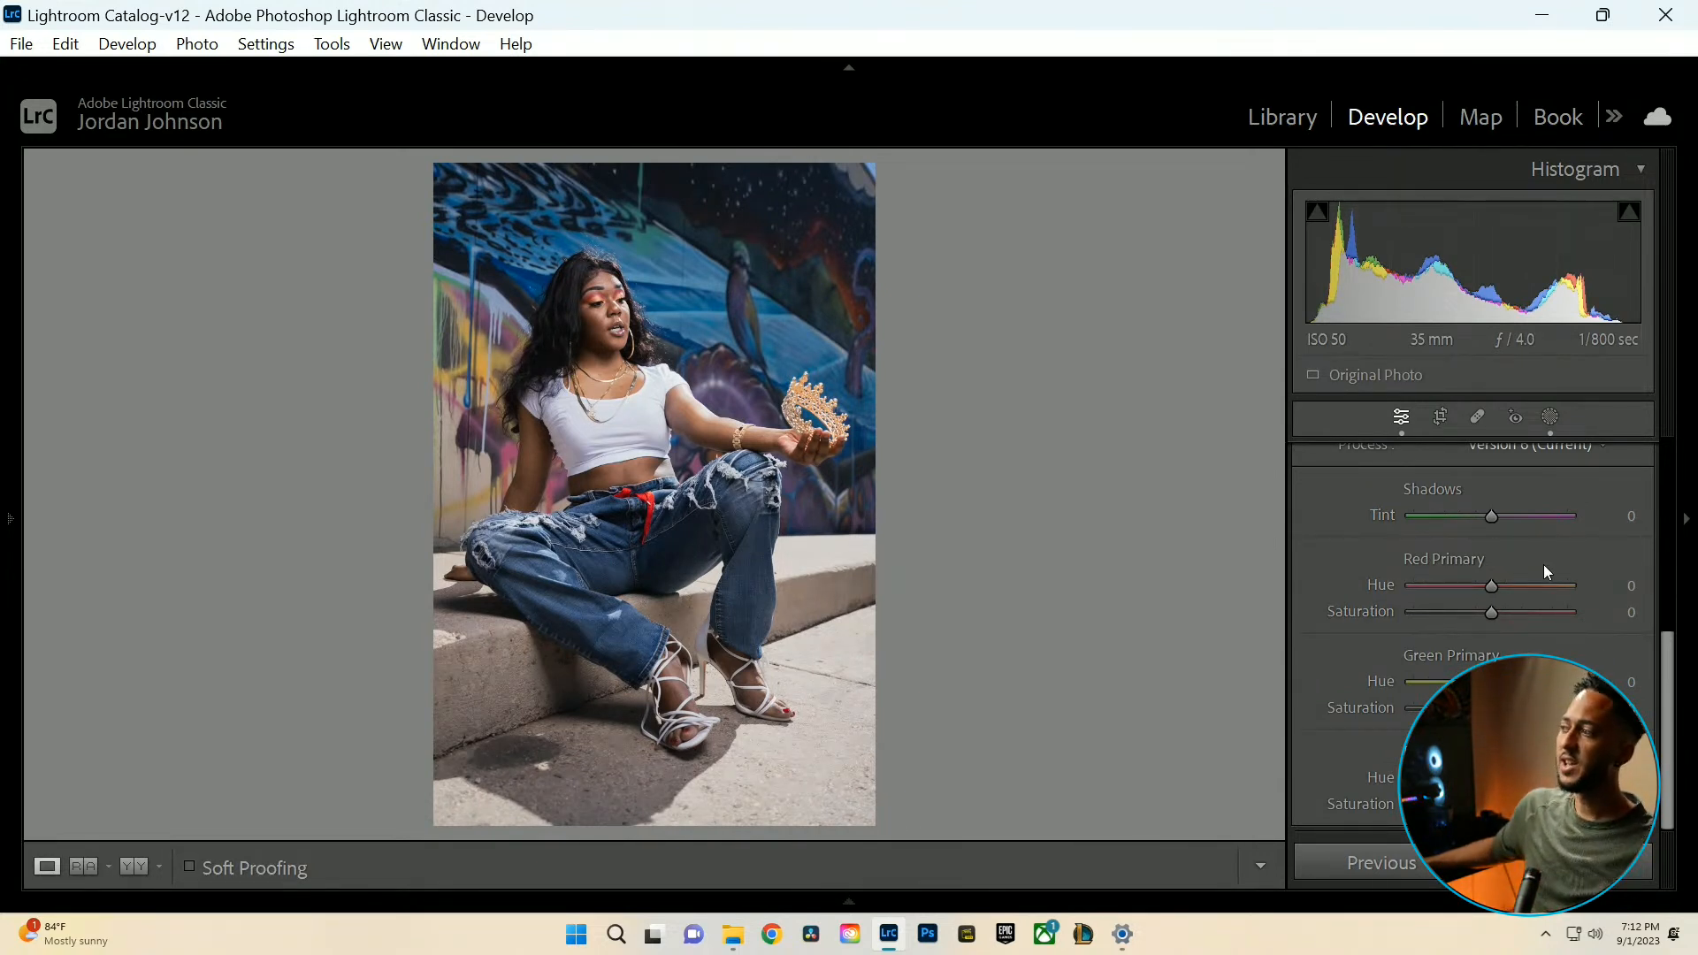
{"action": "scroll", "coordinate": [1542, 565], "scroll_direction": "up", "scroll_amount": 1}
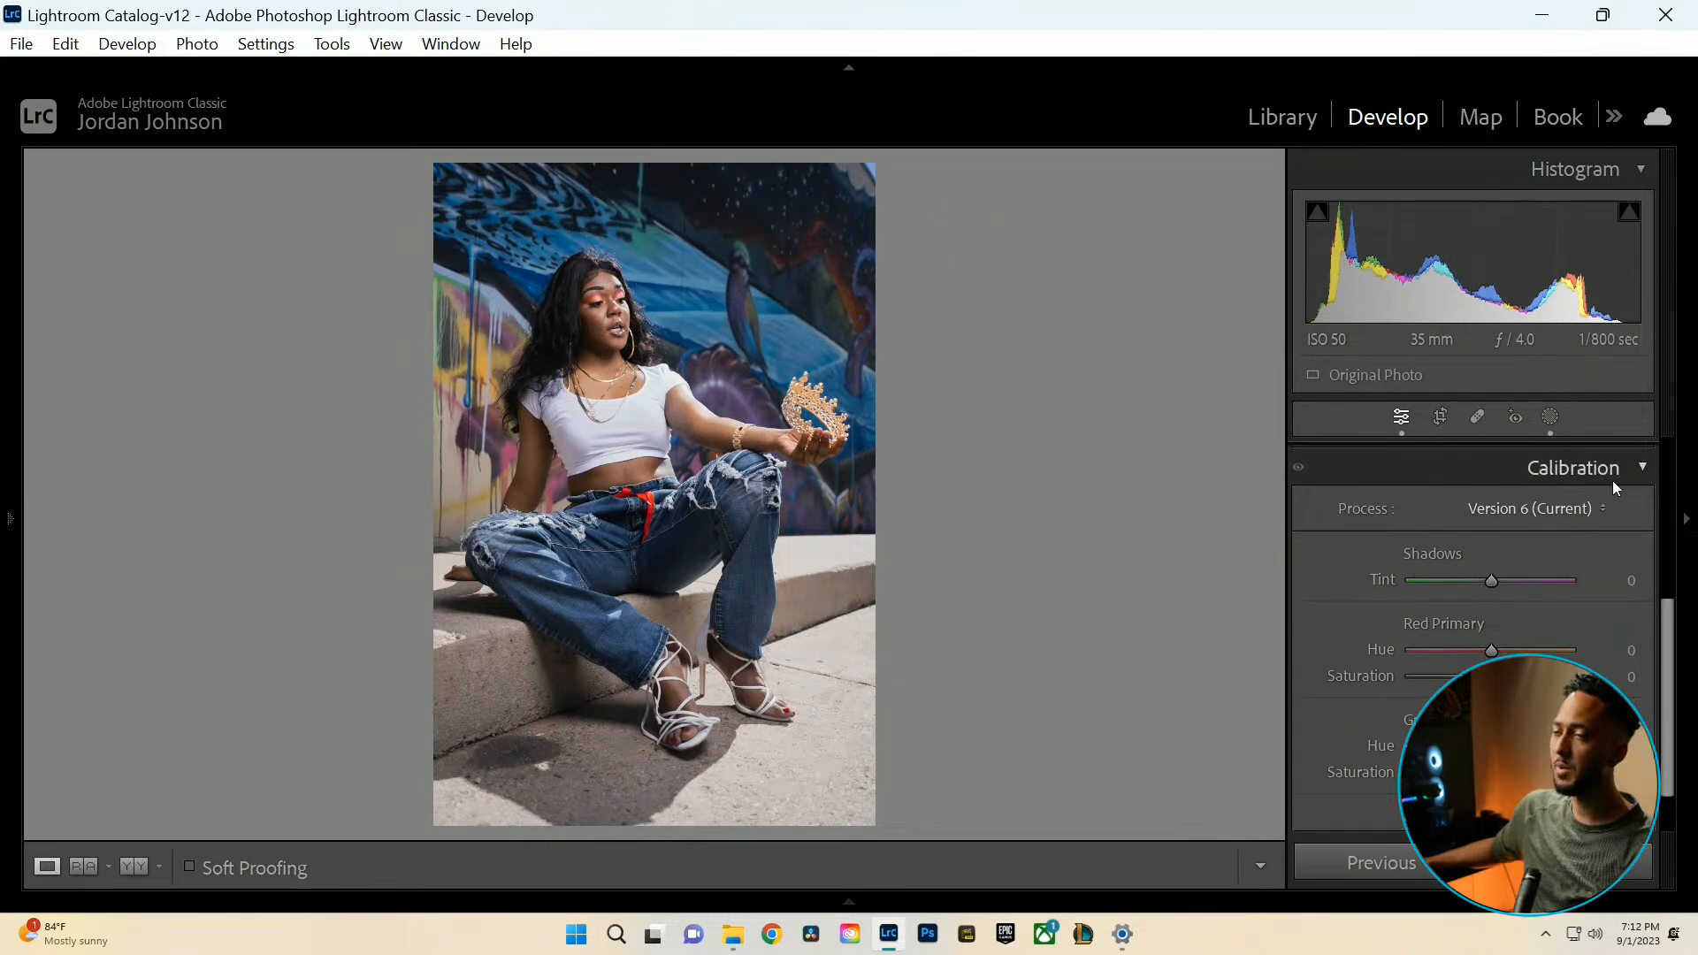
{"action": "scroll", "coordinate": [1596, 575], "scroll_direction": "down", "scroll_amount": 1}
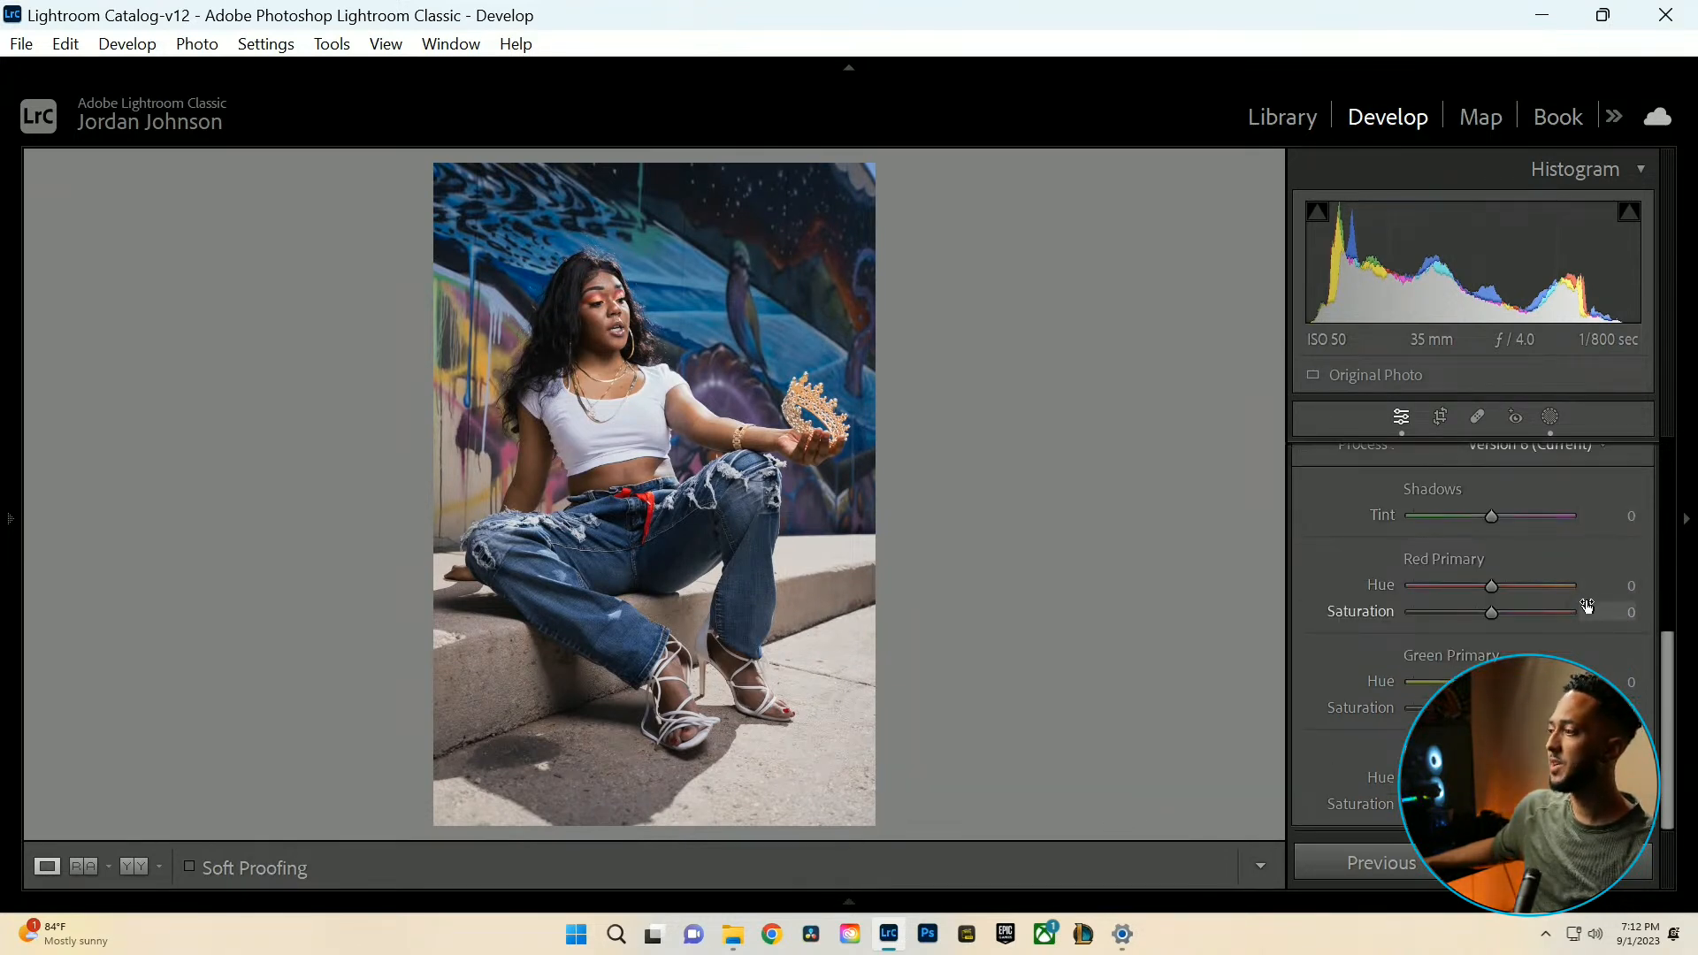
{"action": "mouse_move", "coordinate": [1491, 779]}
{"action": "left_mouse_down"}
{"action": "mouse_move", "coordinate": [1410, 779]}
{"action": "mouse_move", "coordinate": [1572, 779]}
{"action": "mouse_move", "coordinate": [1410, 779]}
{"action": "mouse_move", "coordinate": [1572, 779]}
{"action": "mouse_move", "coordinate": [1411, 779]}
{"action": "mouse_move", "coordinate": [1494, 779]}
{"action": "mouse_move", "coordinate": [1401, 856]}
{"action": "mouse_move", "coordinate": [1492, 787]}
{"action": "left_mouse_up"}
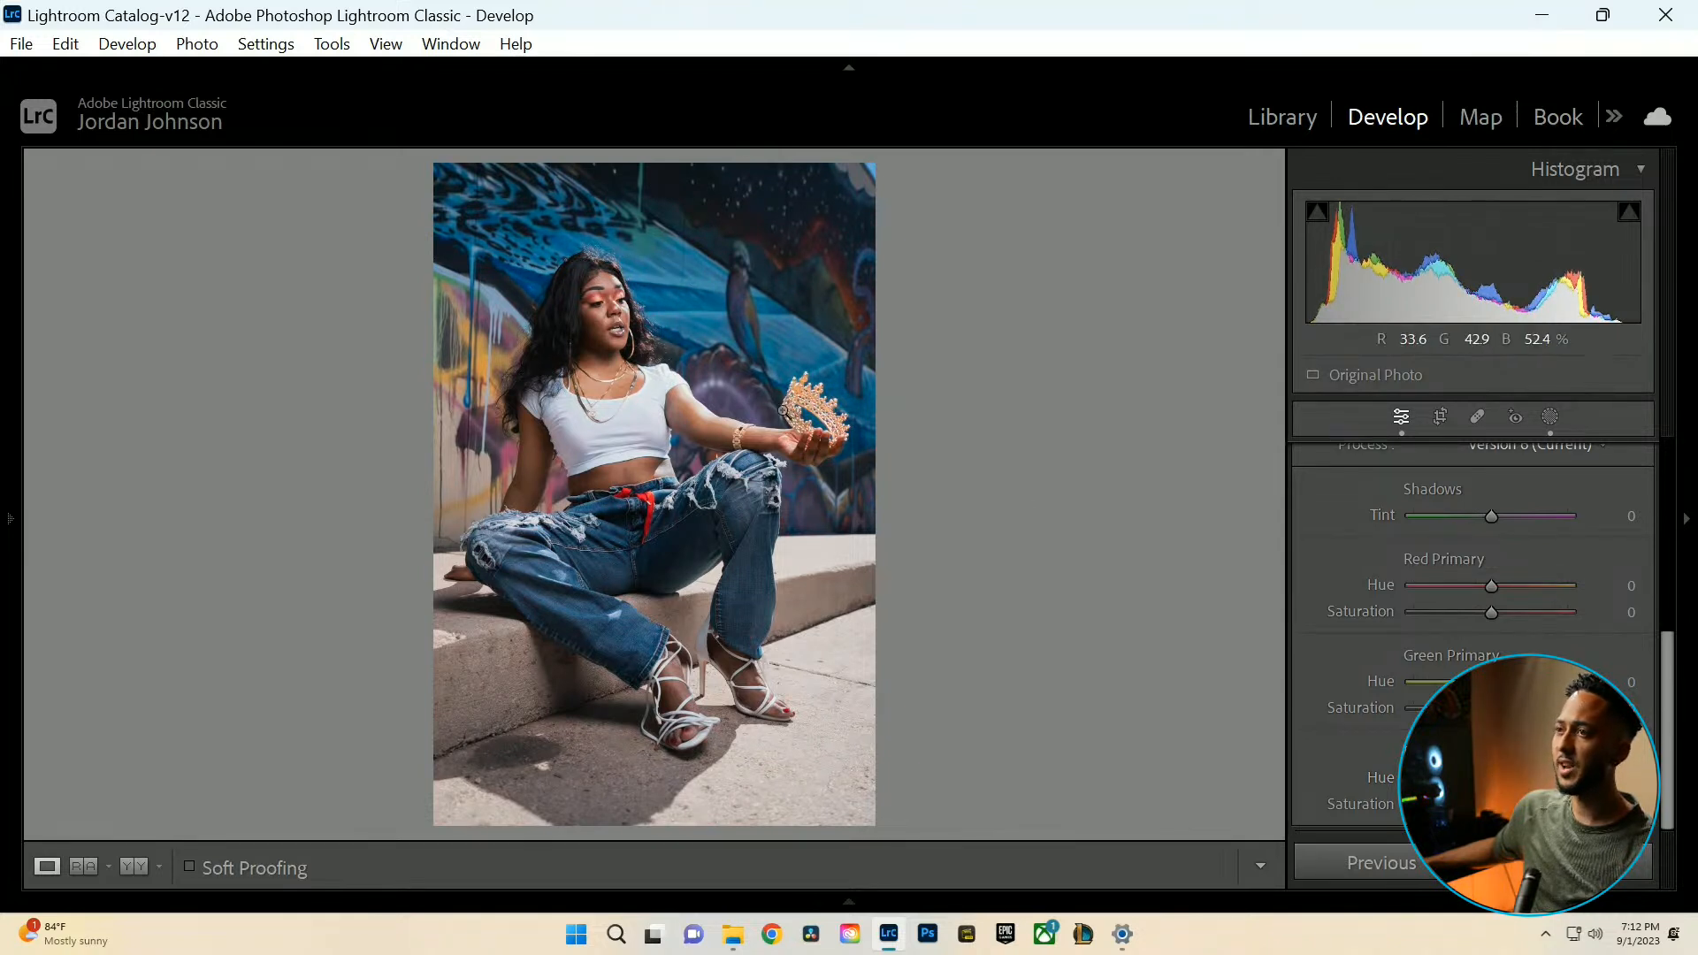
Set the red primary hue in Calibration to +6.
{"action": "scroll", "coordinate": [1381, 621], "scroll_direction": "up", "scroll_amount": 3}
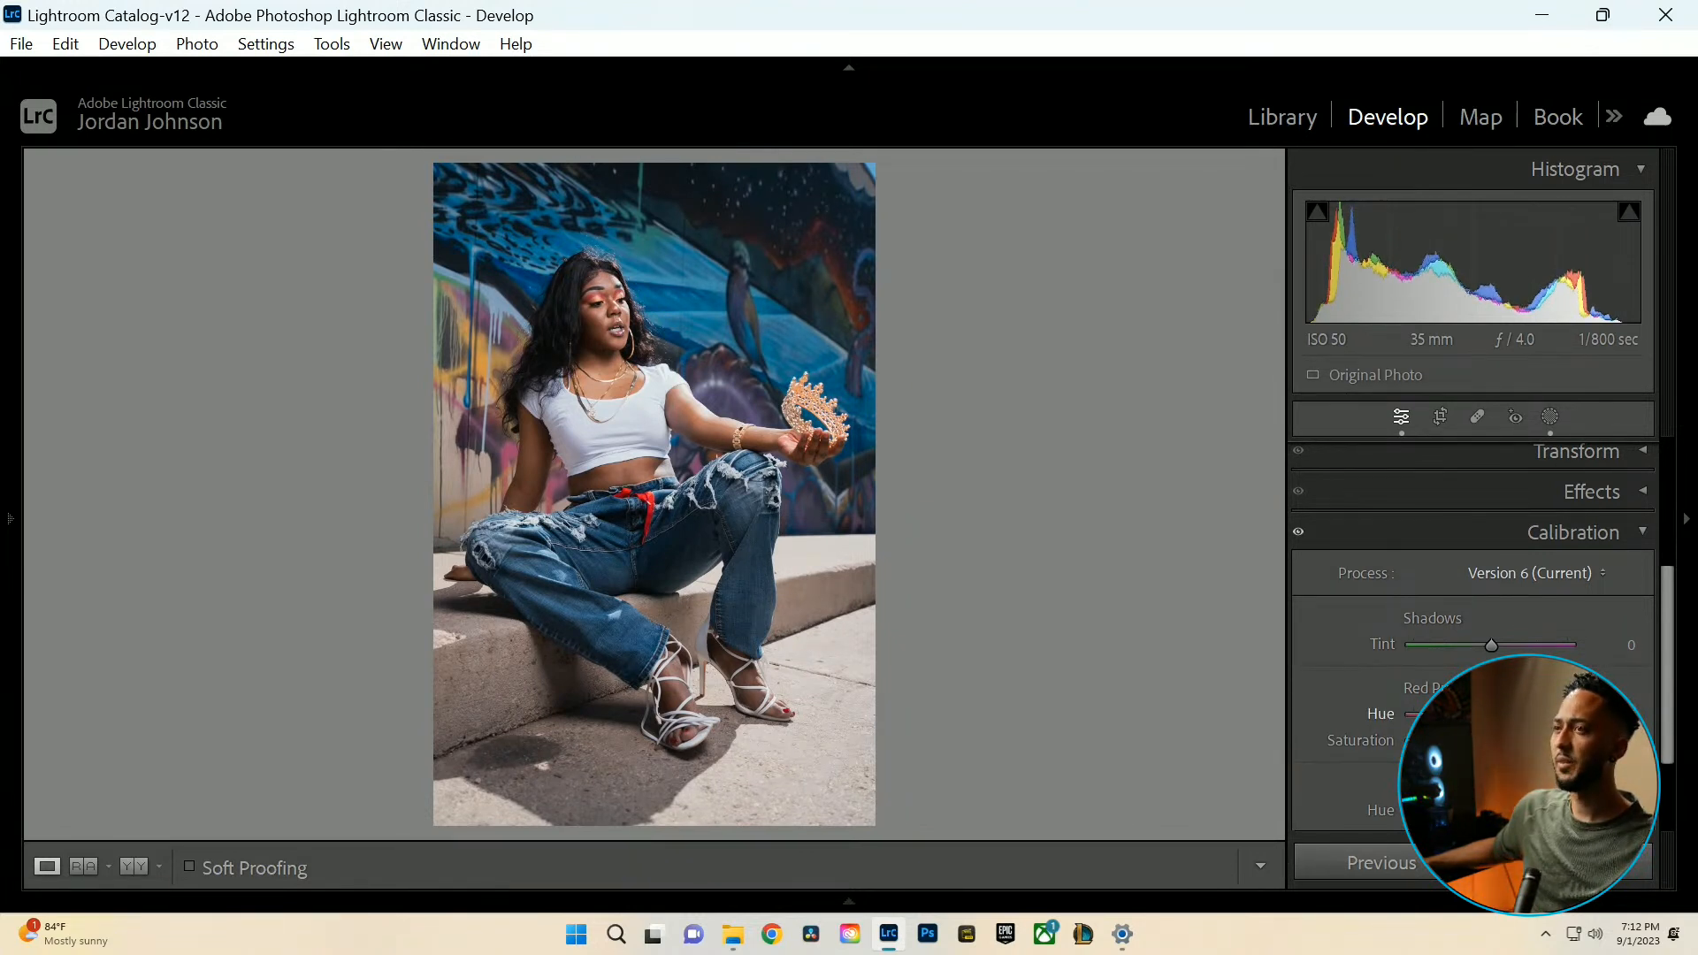
{"action": "left_click_drag", "start_coordinate": [1491, 715], "coordinate": [1509, 714]}
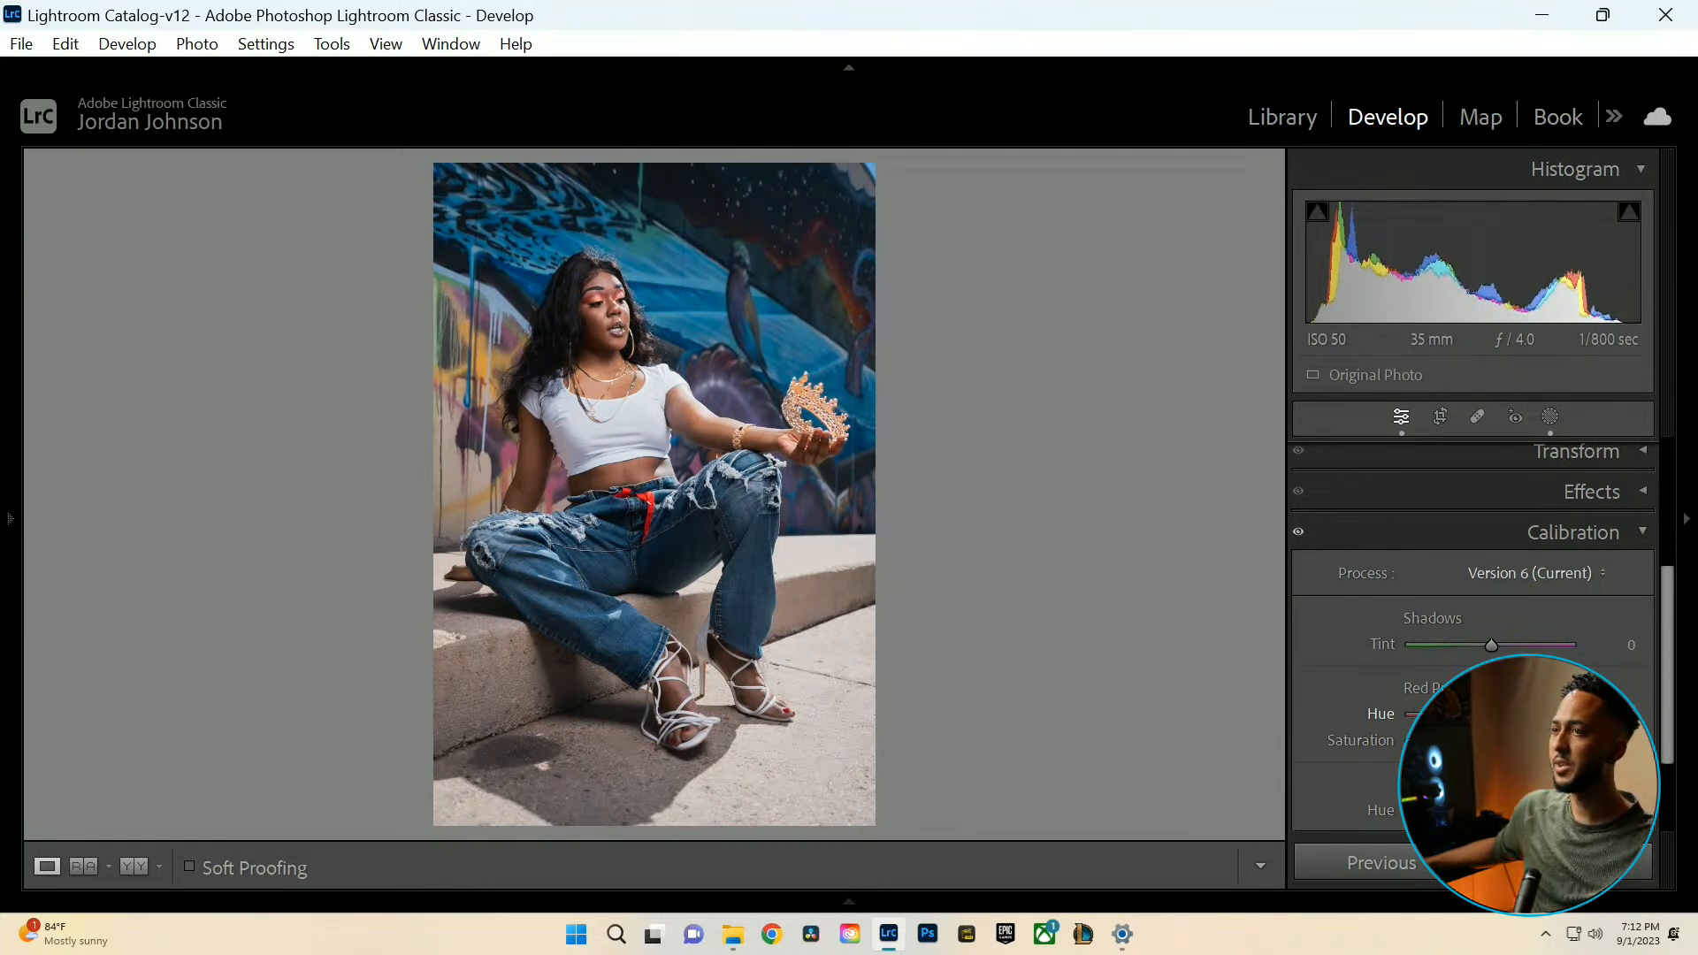
{"action": "left_click_drag", "start_coordinate": [1491, 715], "coordinate": [1505, 714]}
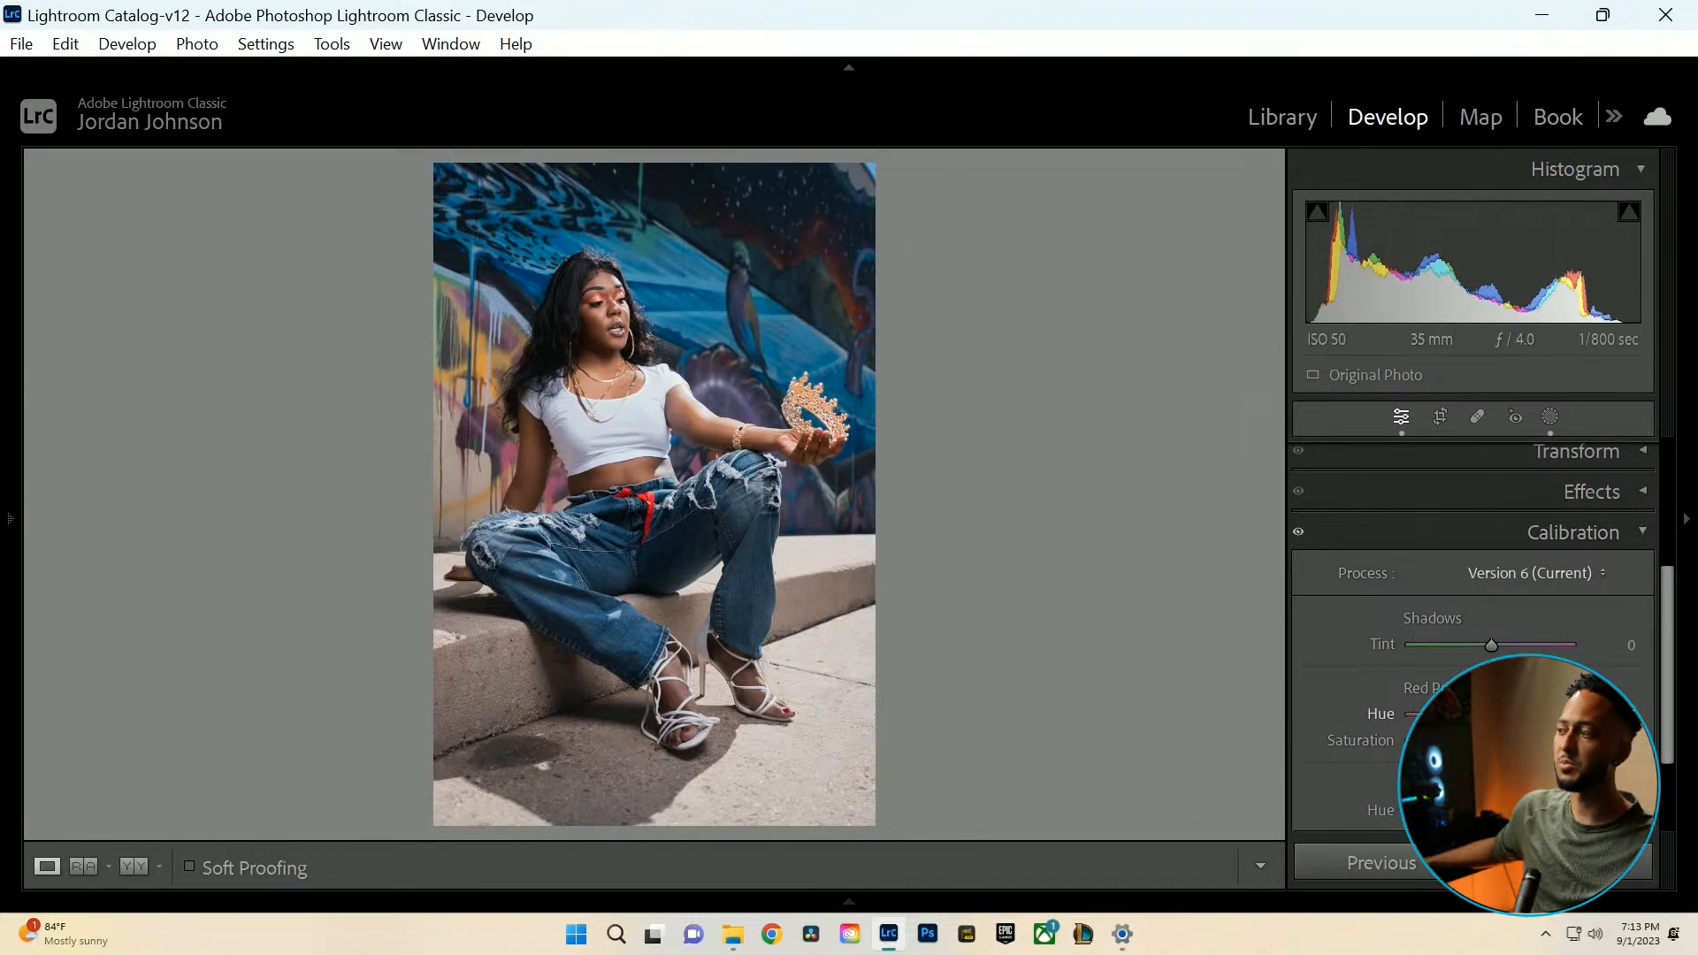
Push the green primary hue to its 100 limit and adjust the blue primary hue further toward teal in Calibration.
{"action": "scroll", "coordinate": [1472, 664], "scroll_direction": "down", "scroll_amount": 1}
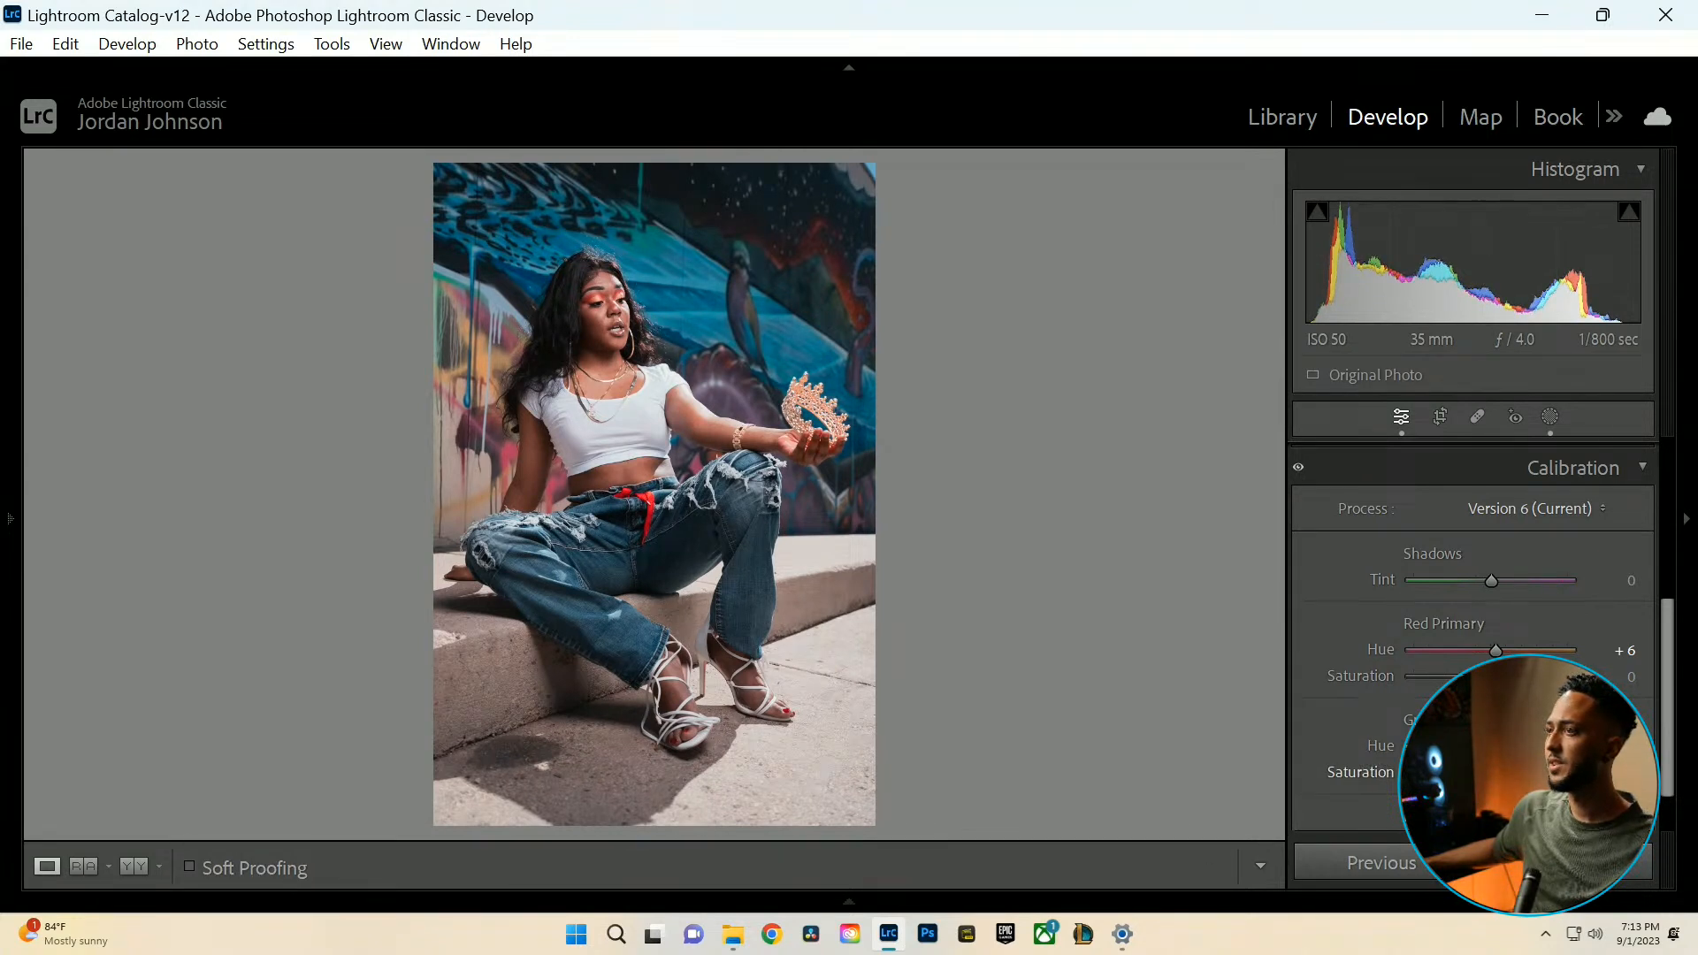
{"action": "scroll", "coordinate": [1473, 636], "scroll_direction": "down", "scroll_amount": 1}
{"action": "mouse_move", "coordinate": [1490, 779]}
{"action": "left_mouse_down"}
{"action": "mouse_move", "coordinate": [1432, 779]}
{"action": "mouse_move", "coordinate": [1552, 779]}
{"action": "mouse_move", "coordinate": [1468, 779]}
{"action": "left_mouse_up"}
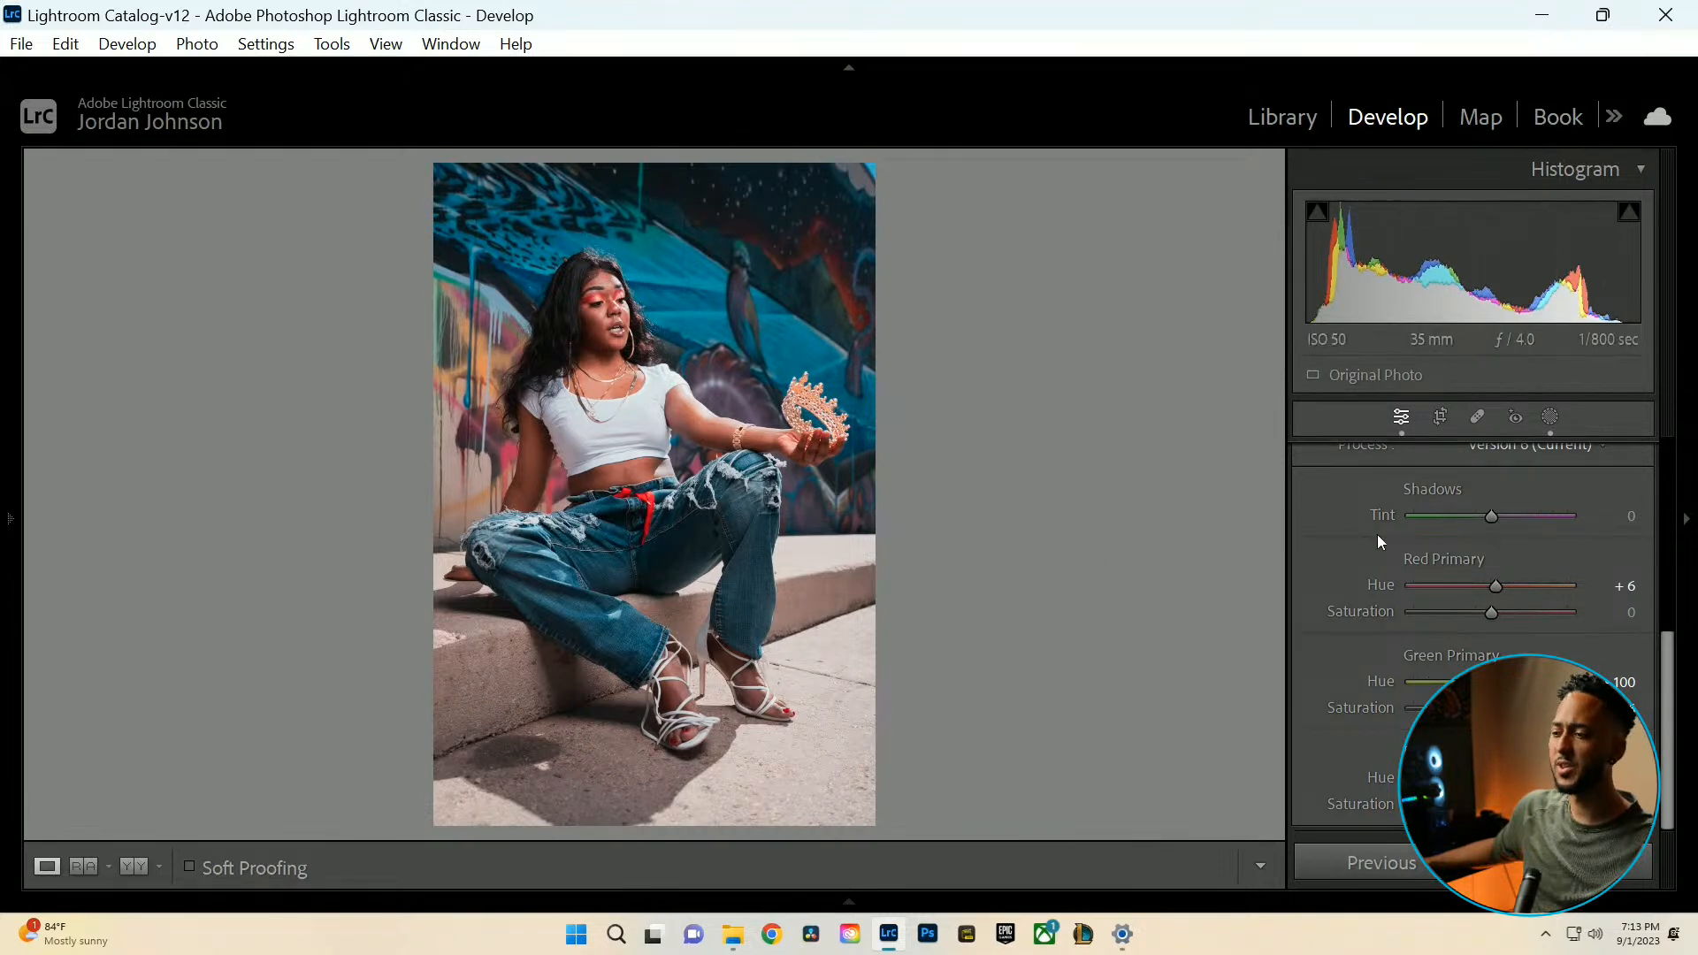
Target the skin in HSL to set red and orange hue to +38 and +27, and their saturation to -9 and -6.
{"action": "scroll", "coordinate": [1581, 619], "scroll_direction": "up", "scroll_amount": 3}
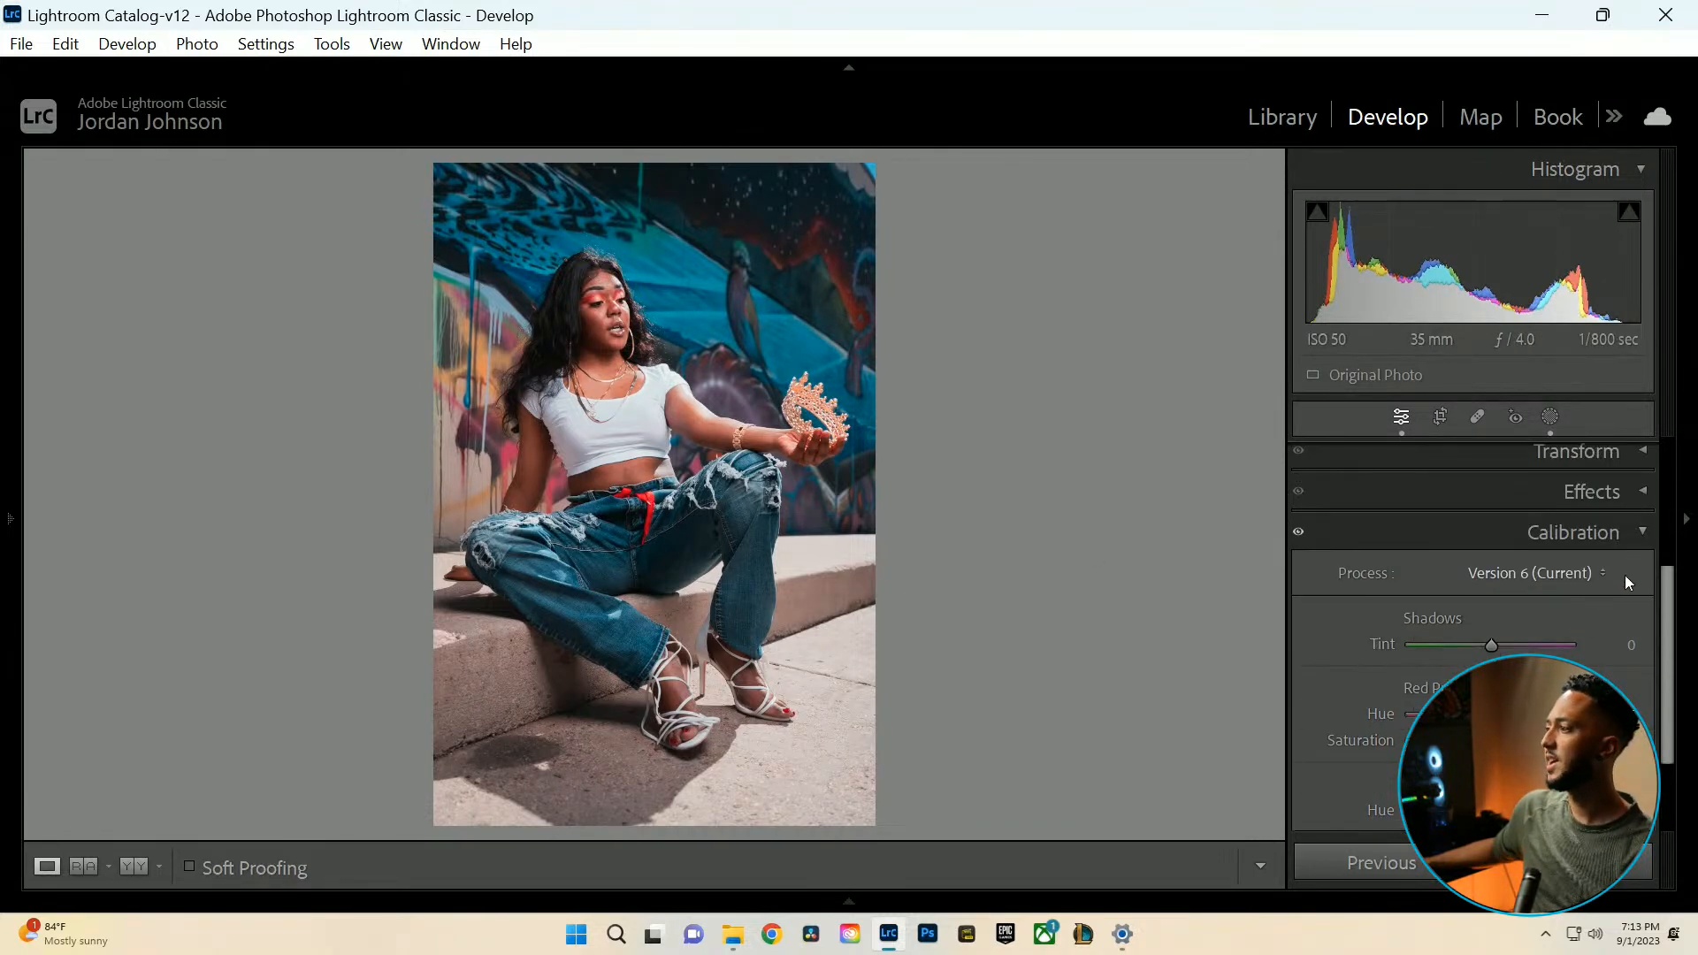
{"action": "left_click", "coordinate": [1602, 527]}
{"action": "left_click", "coordinate": [1613, 539]}
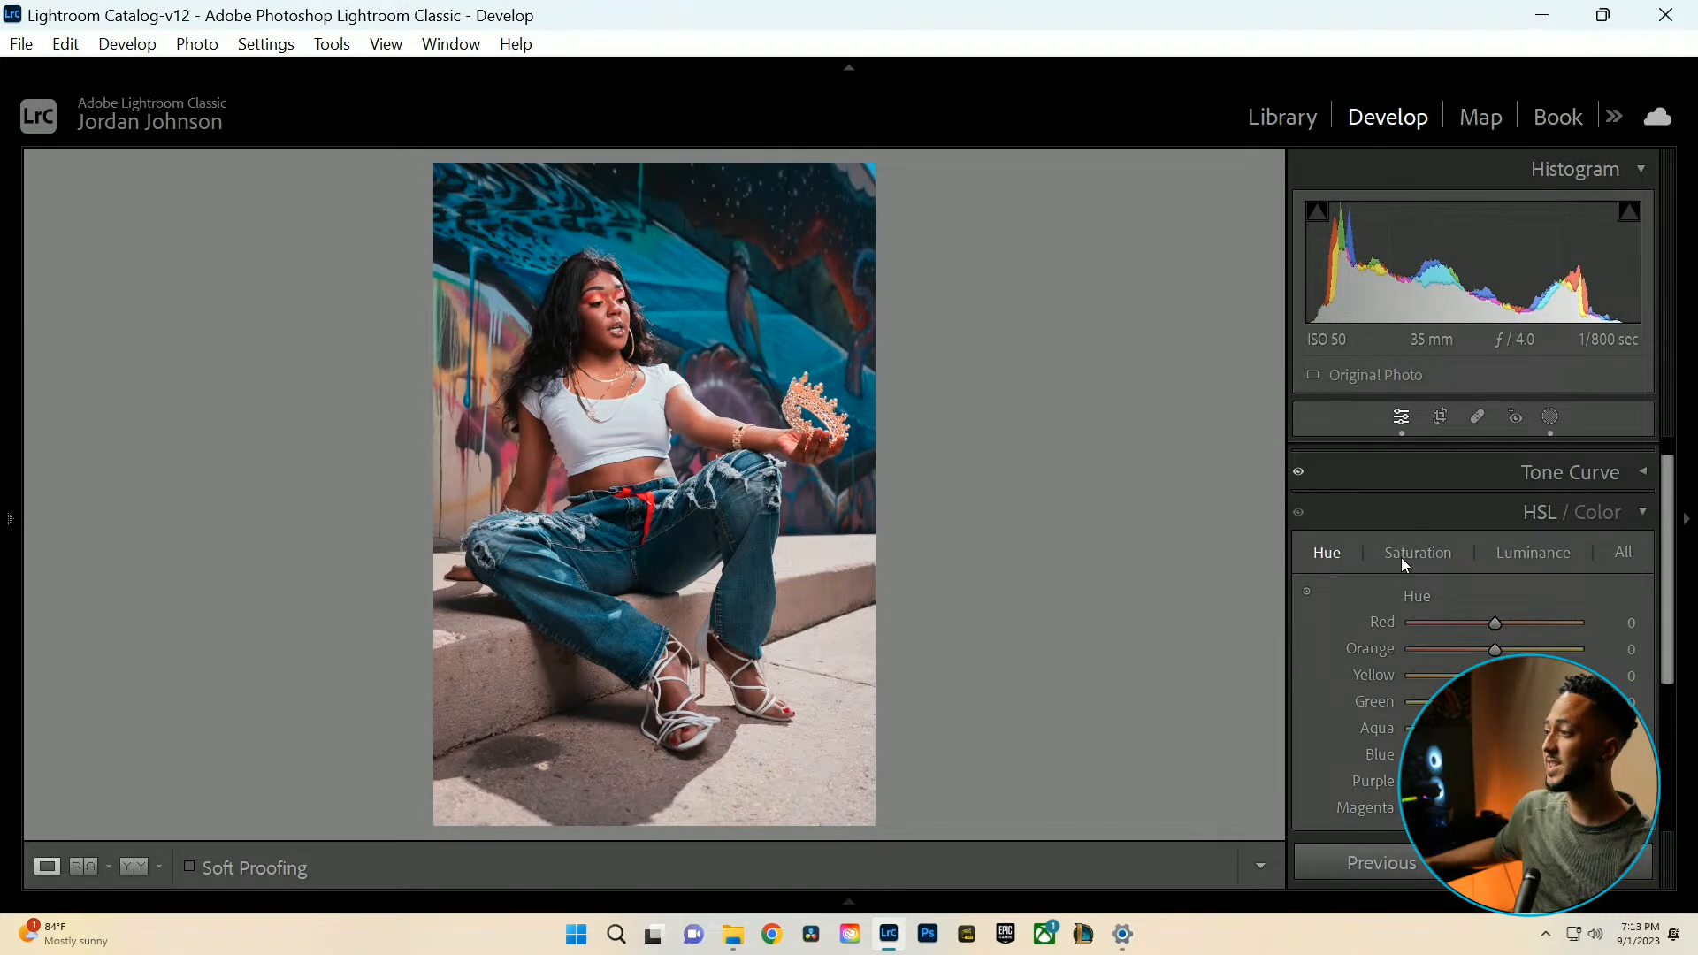
{"action": "left_click", "coordinate": [1306, 591]}
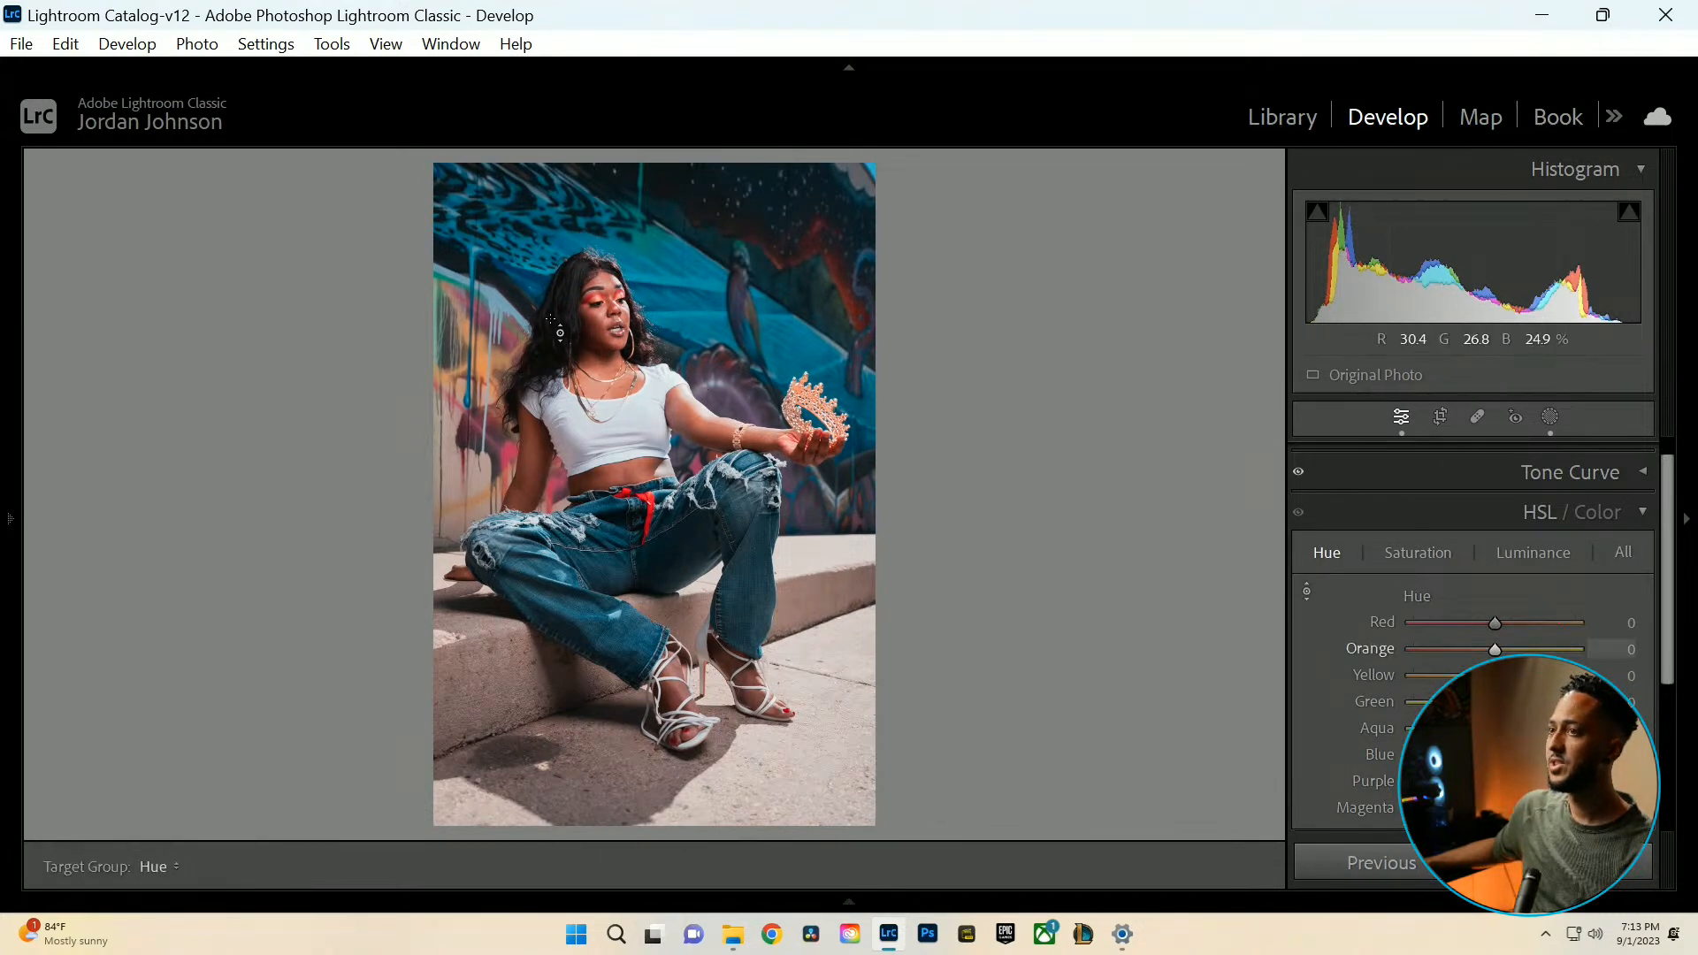
{"action": "left_click_drag", "start_coordinate": [604, 323], "coordinate": [604, 257]}
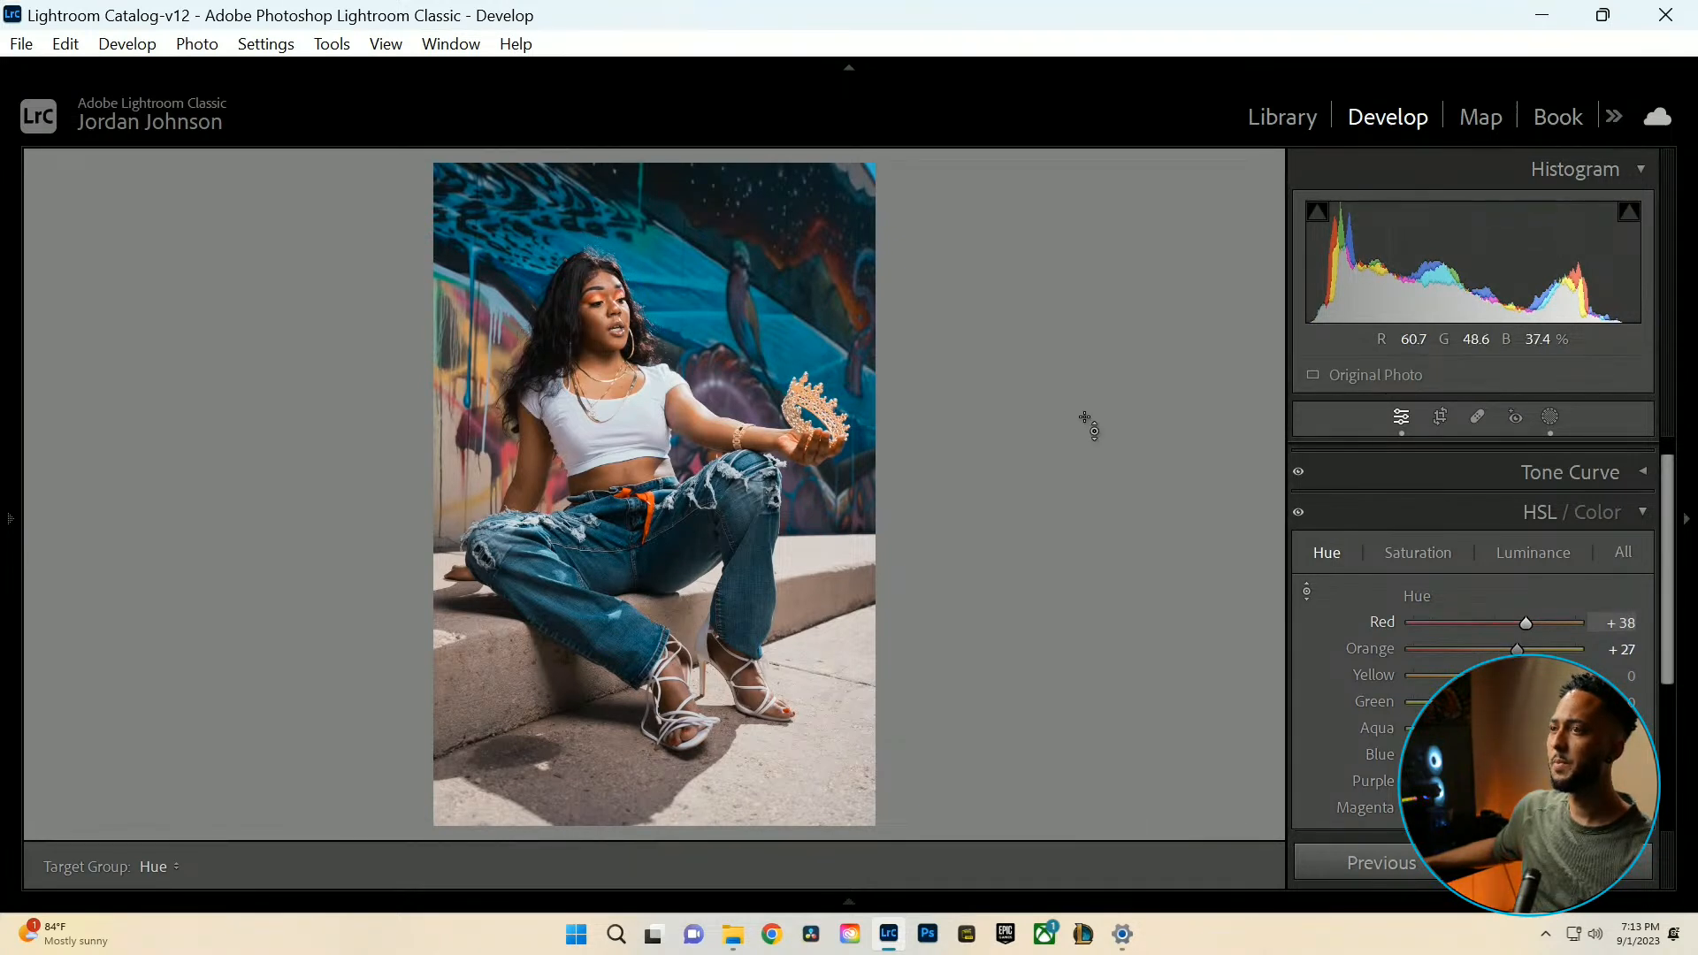
{"action": "left_click", "coordinate": [1434, 557]}
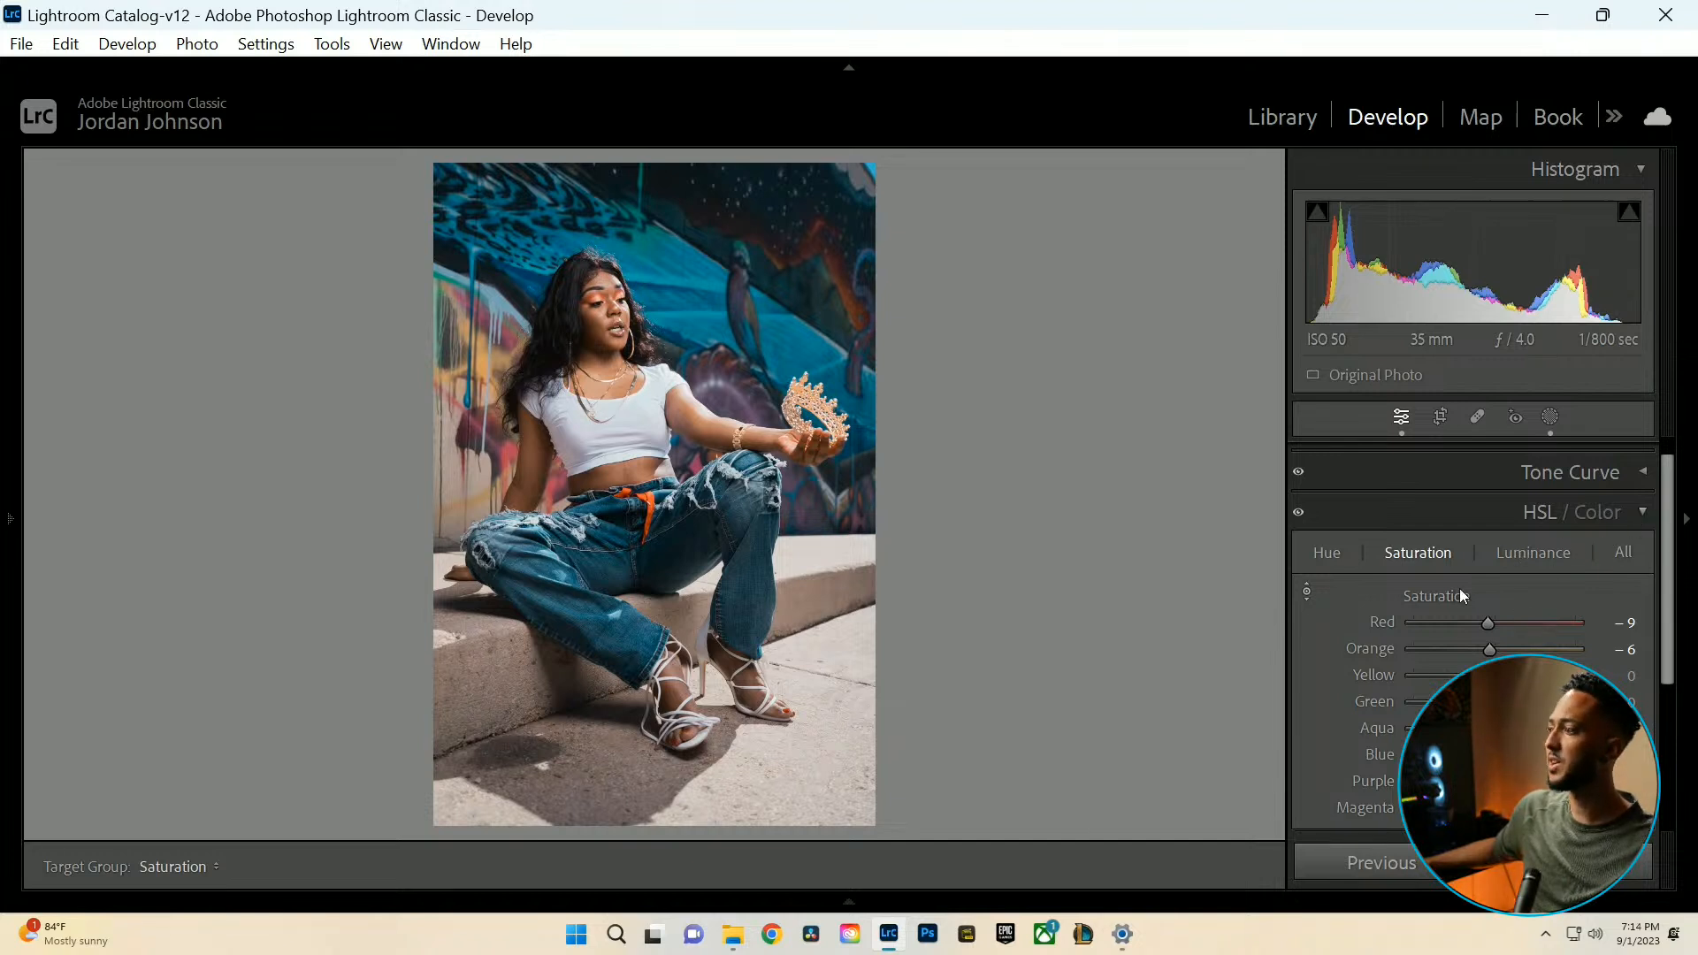
Set the orange hue in HSL to +38 and shift the green hue strongly toward yellow.
{"action": "left_click", "coordinate": [1326, 552]}
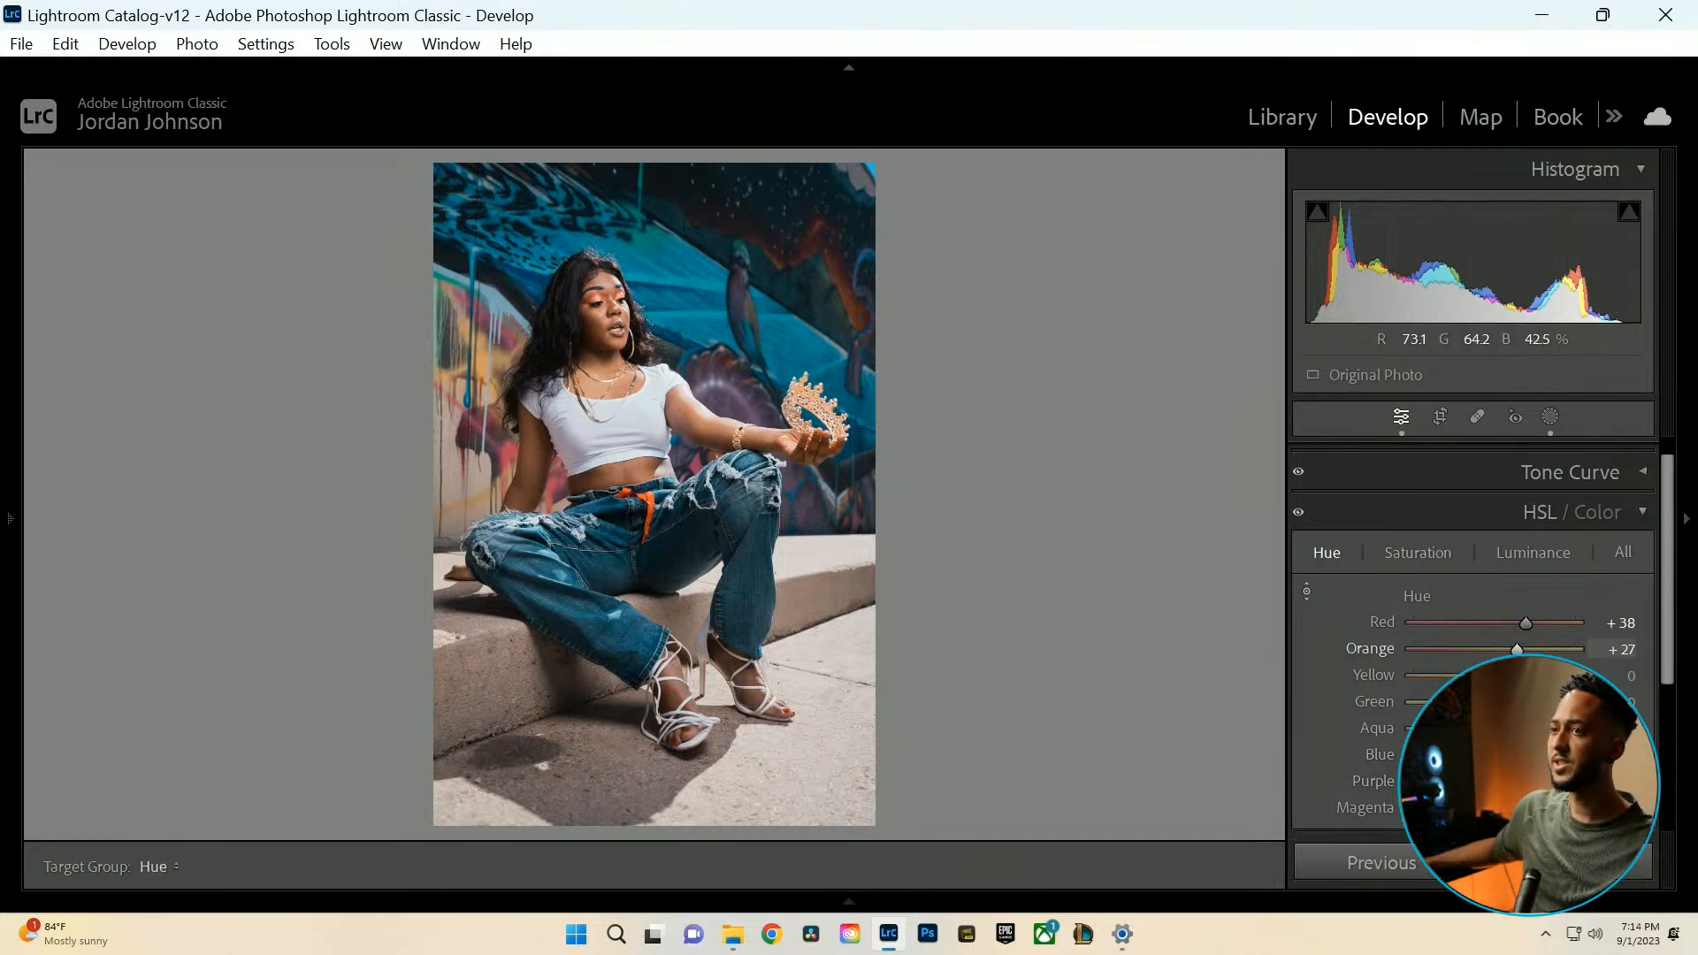
{"action": "left_click_drag", "start_coordinate": [482, 360], "coordinate": [482, 343]}
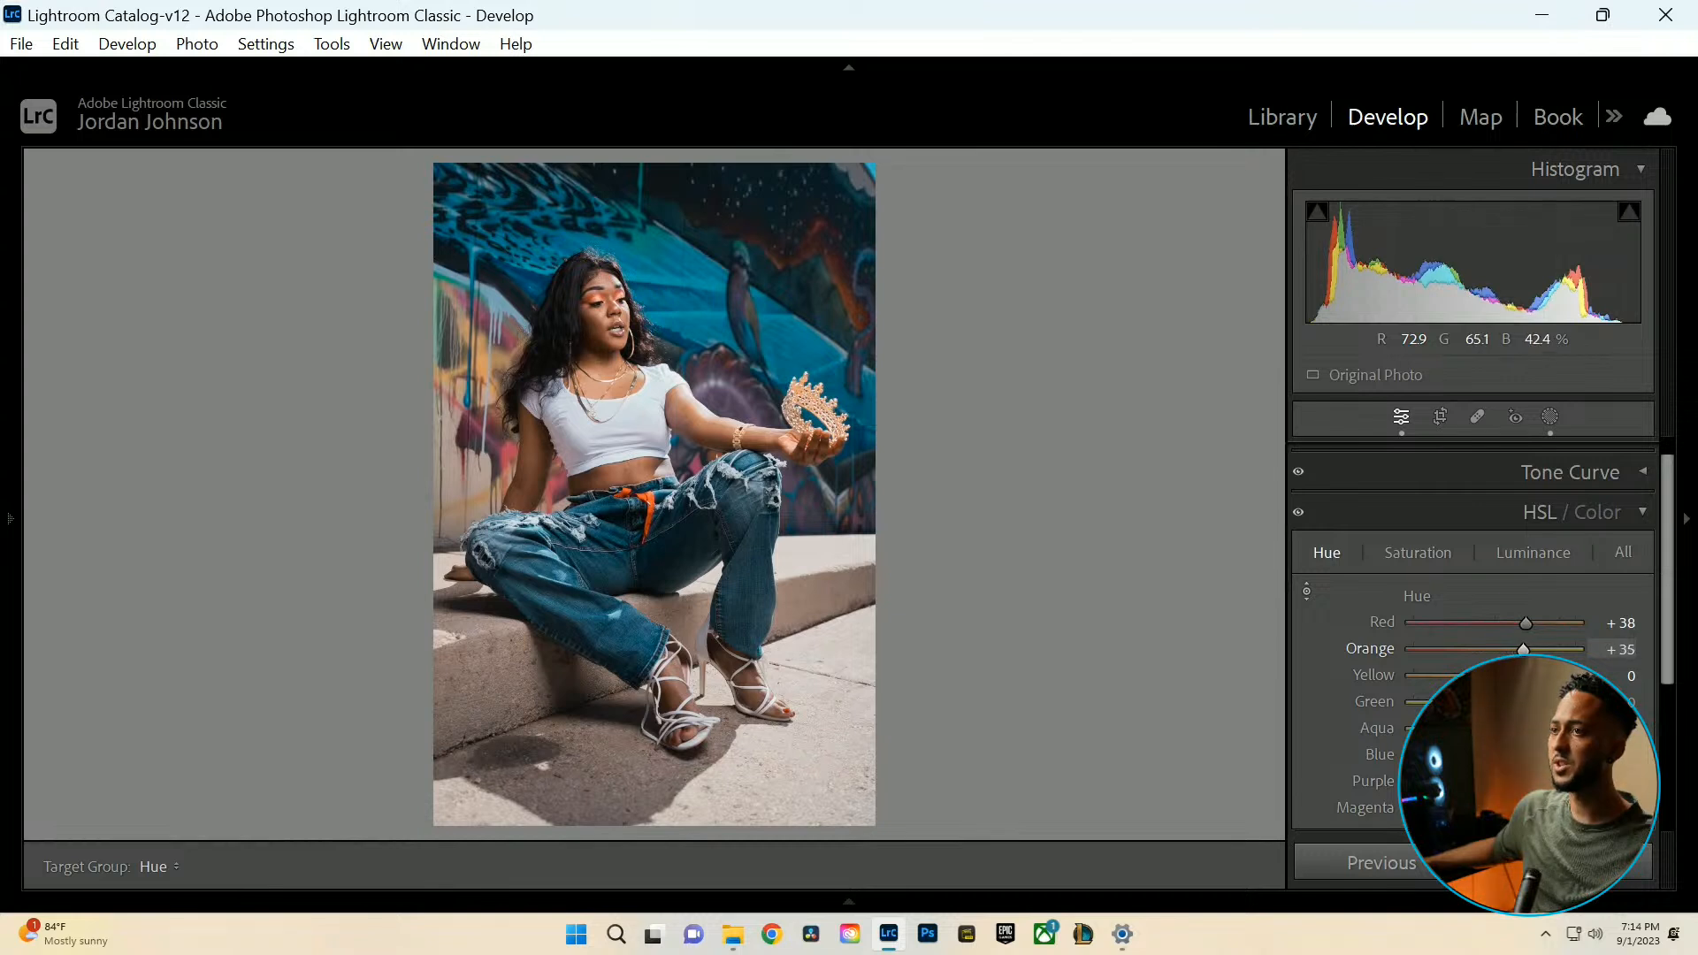
{"action": "left_click_drag", "start_coordinate": [482, 341], "coordinate": [482, 334]}
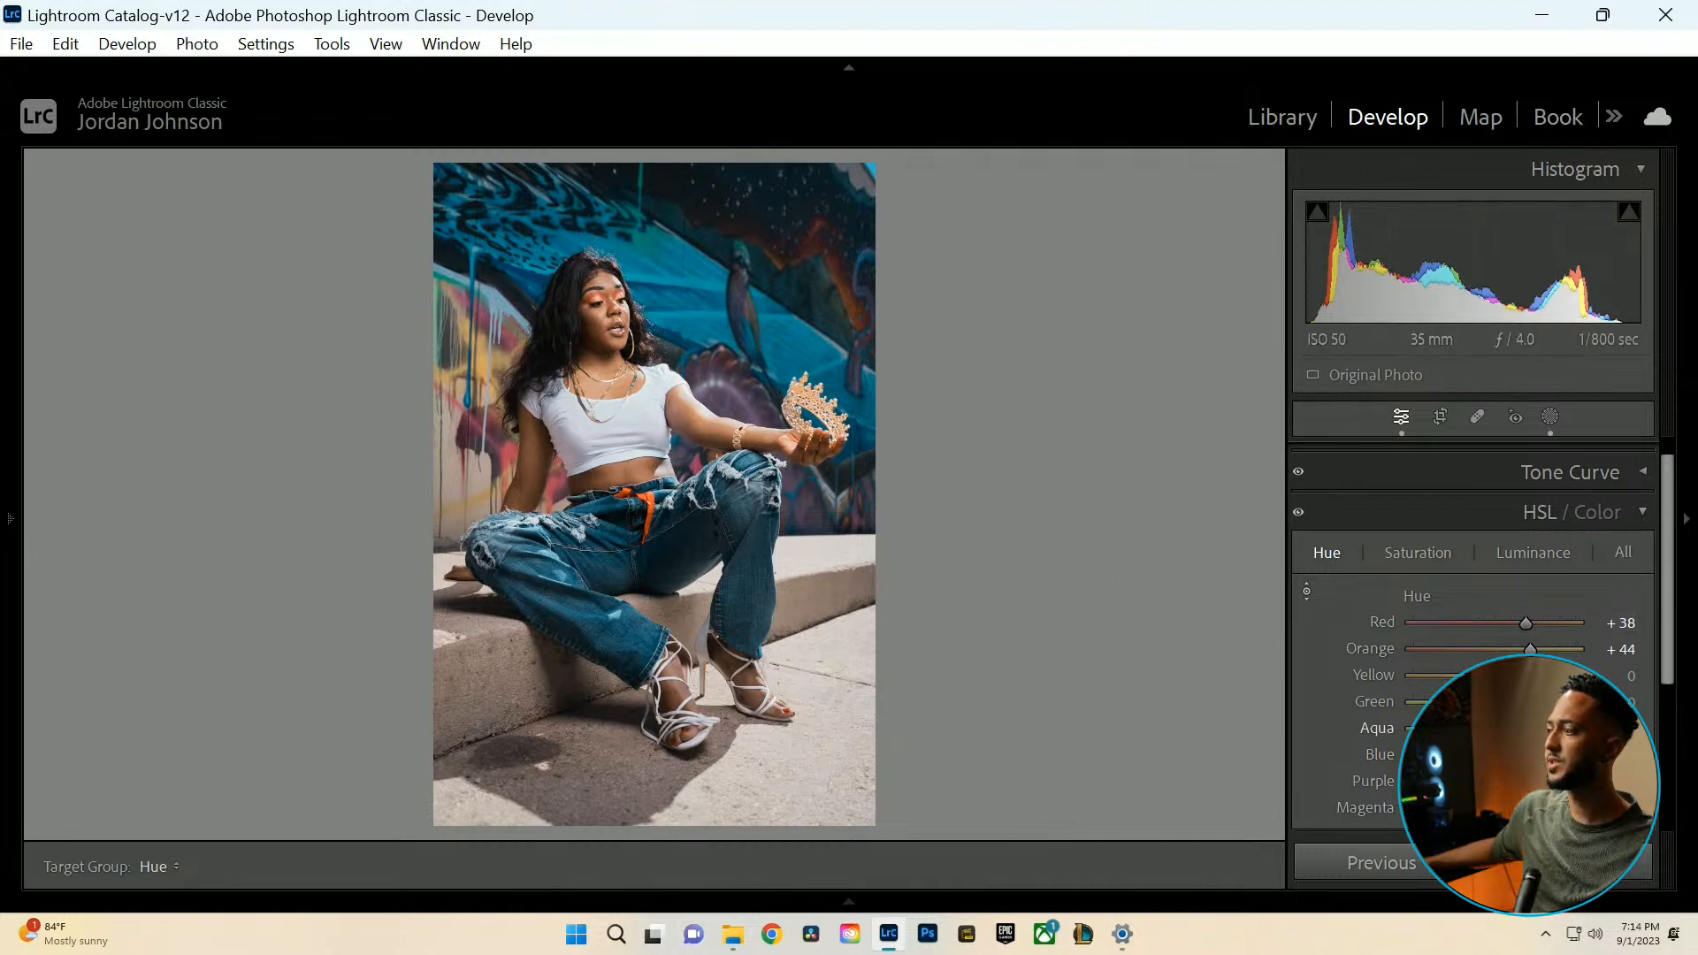
{"action": "left_click_drag", "start_coordinate": [1494, 703], "coordinate": [1395, 763]}
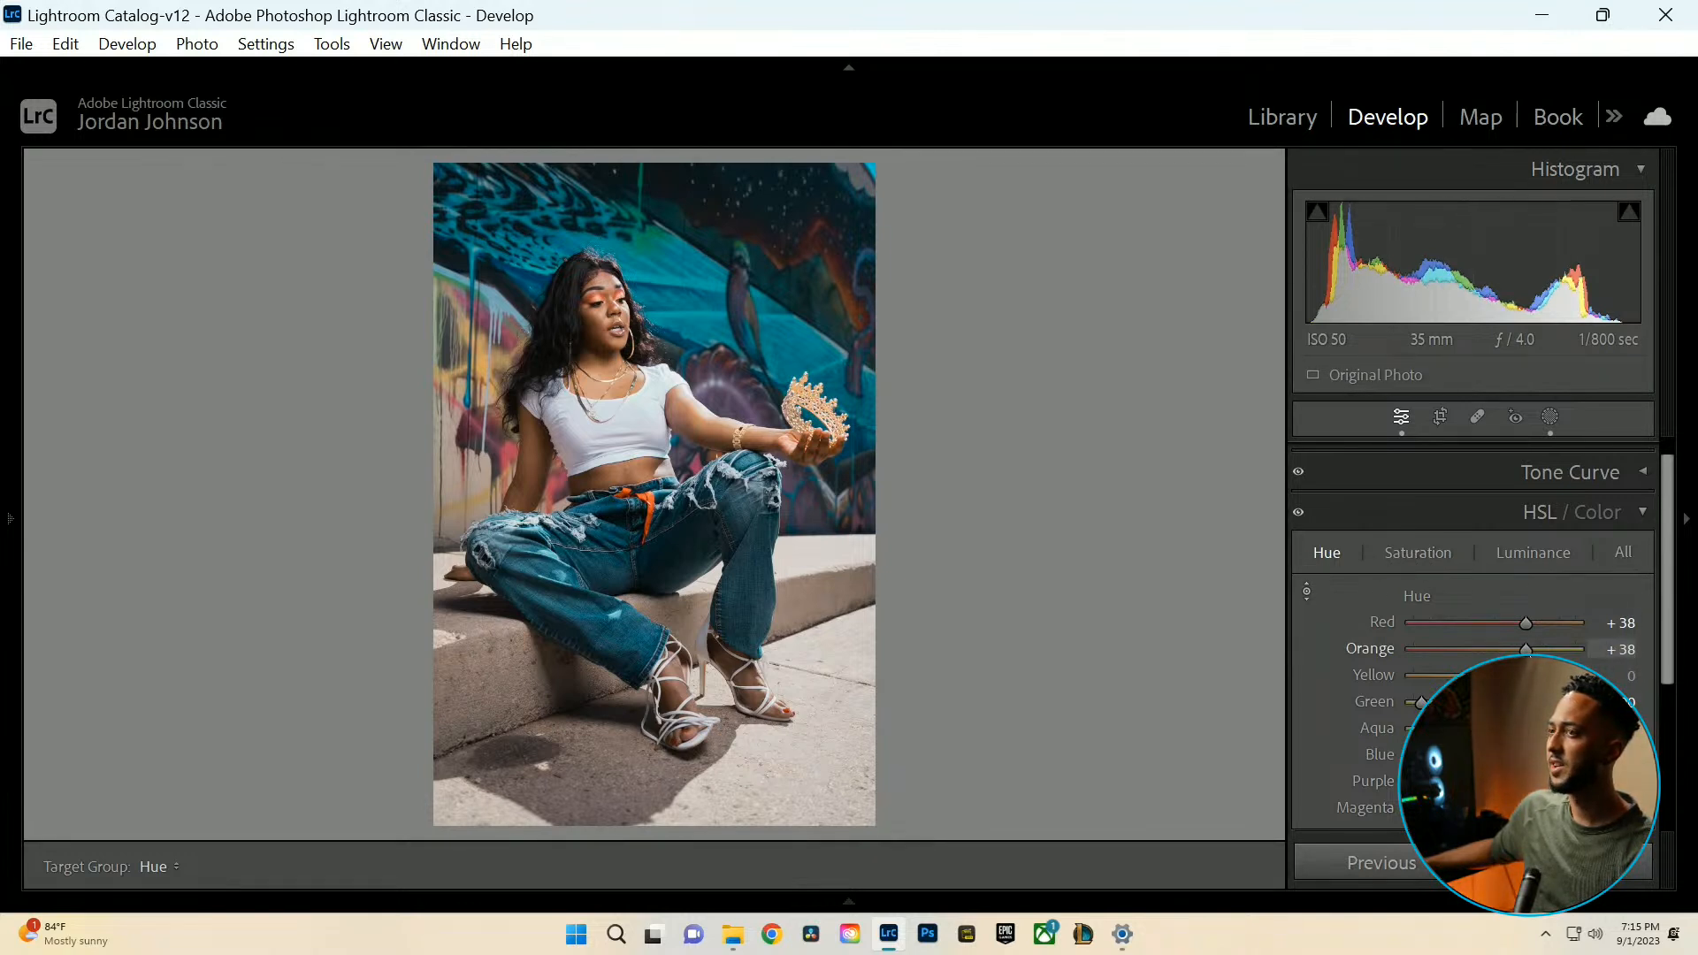
Set red and orange hue in HSL to +28 and +42, and adjust the blue luminance.
{"action": "left_click_drag", "start_coordinate": [1526, 623], "coordinate": [1520, 628]}
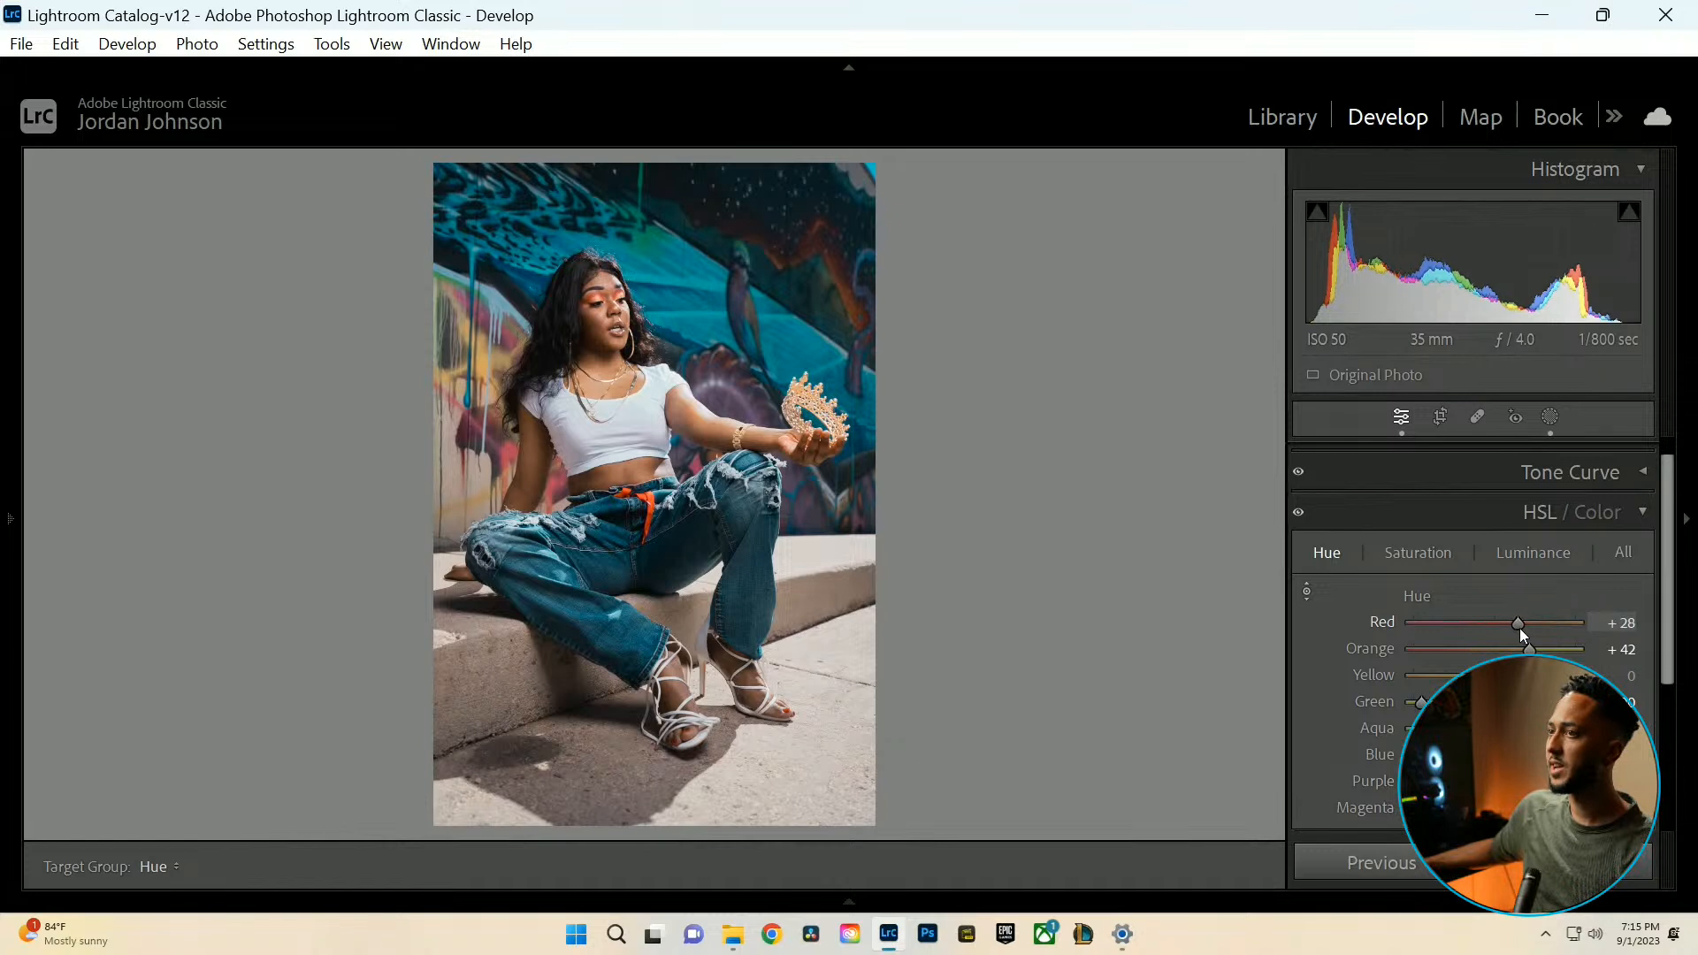
{"action": "left_click", "coordinate": [1546, 555]}
{"action": "scroll", "coordinate": [1457, 615], "scroll_direction": "down", "scroll_amount": 1}
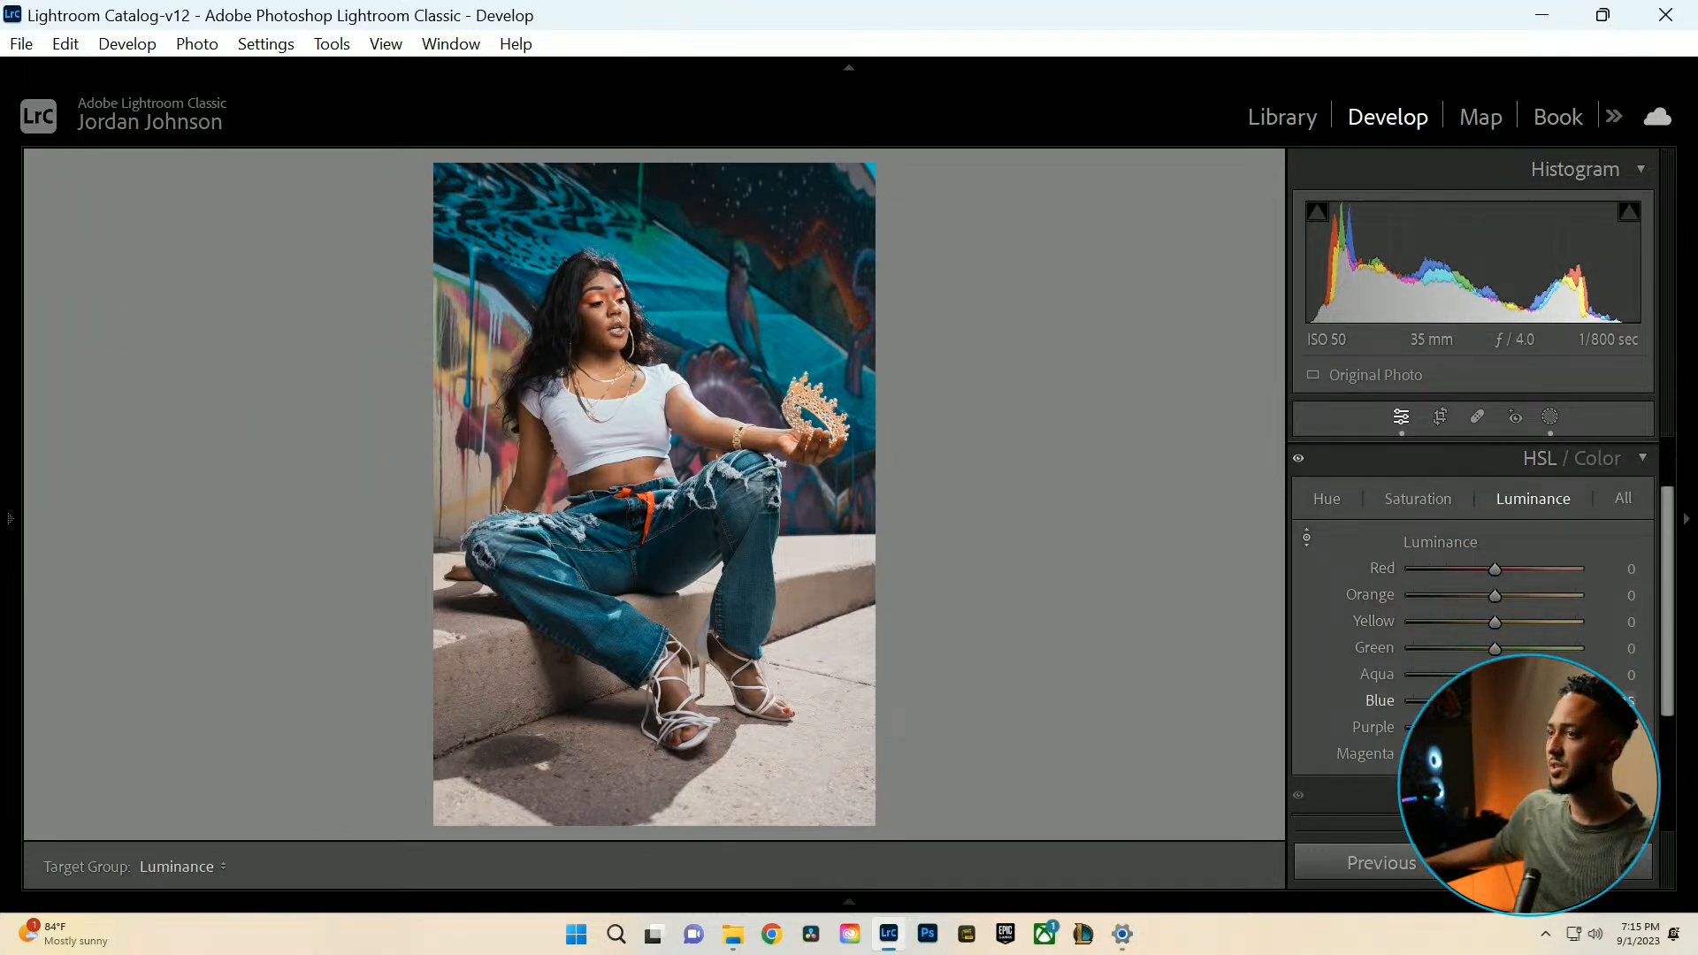
{"action": "left_click_drag", "start_coordinate": [1503, 702], "coordinate": [1526, 703]}
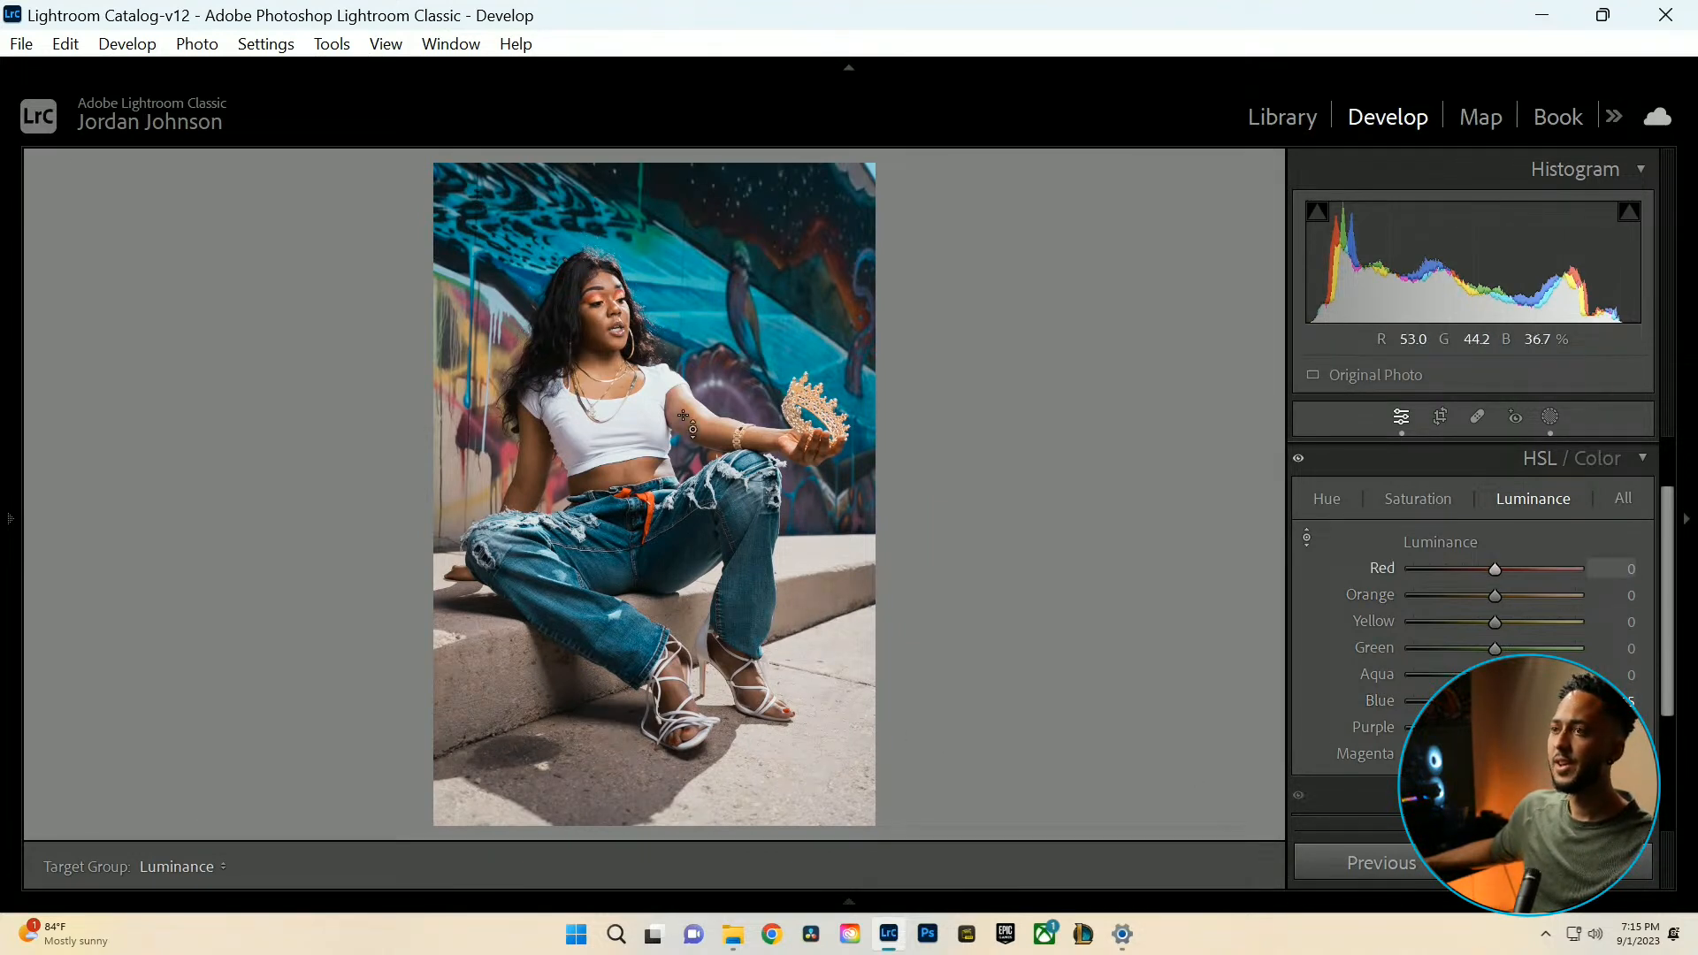
{"action": "left_click", "coordinate": [1632, 466]}
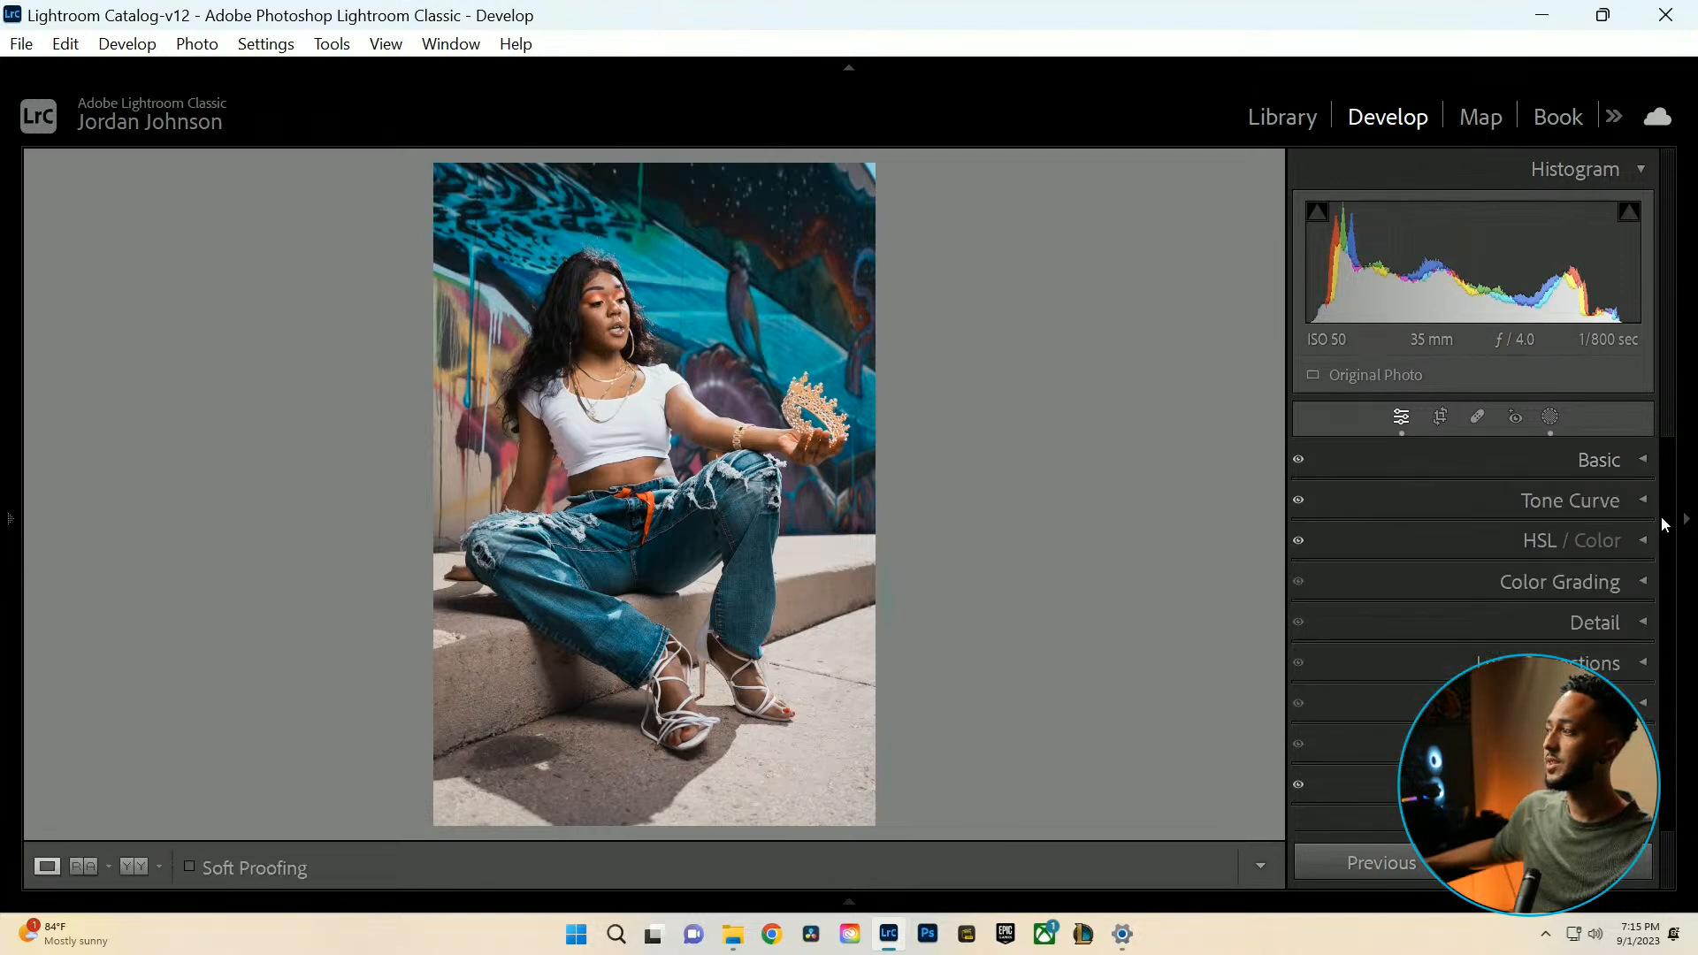
Tint the shadows green in Color Grading with a hue of 92 and a low saturation.
{"action": "left_click", "coordinate": [1643, 583]}
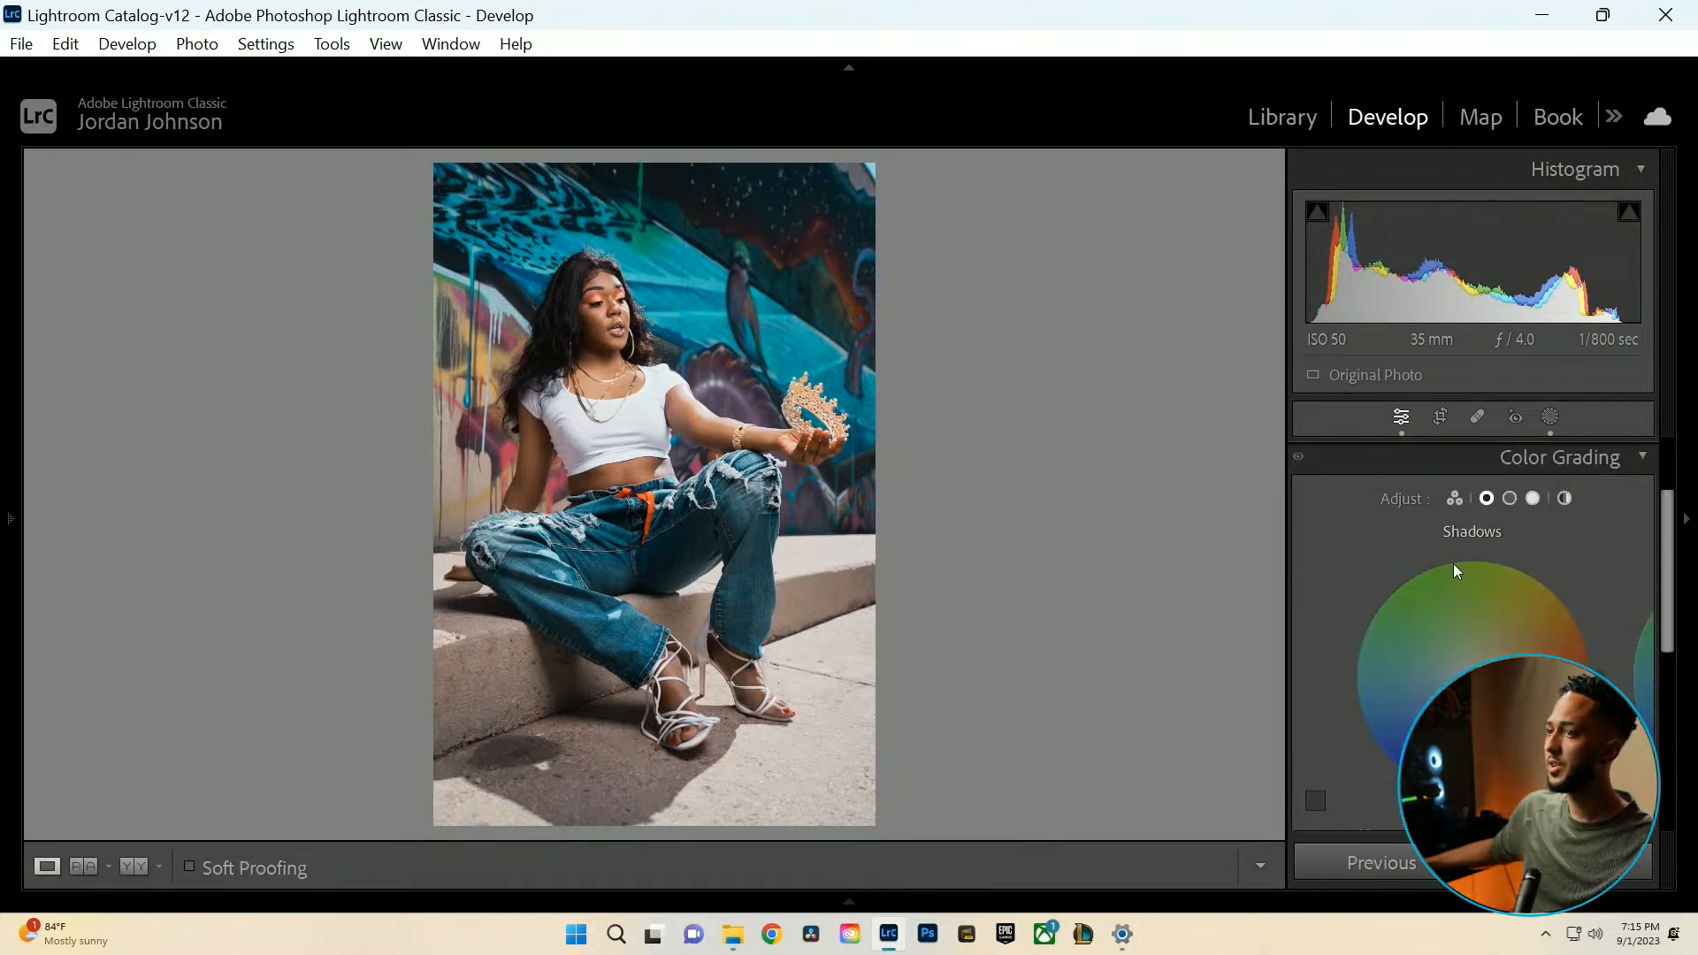
{"action": "left_click", "coordinate": [568, 333]}
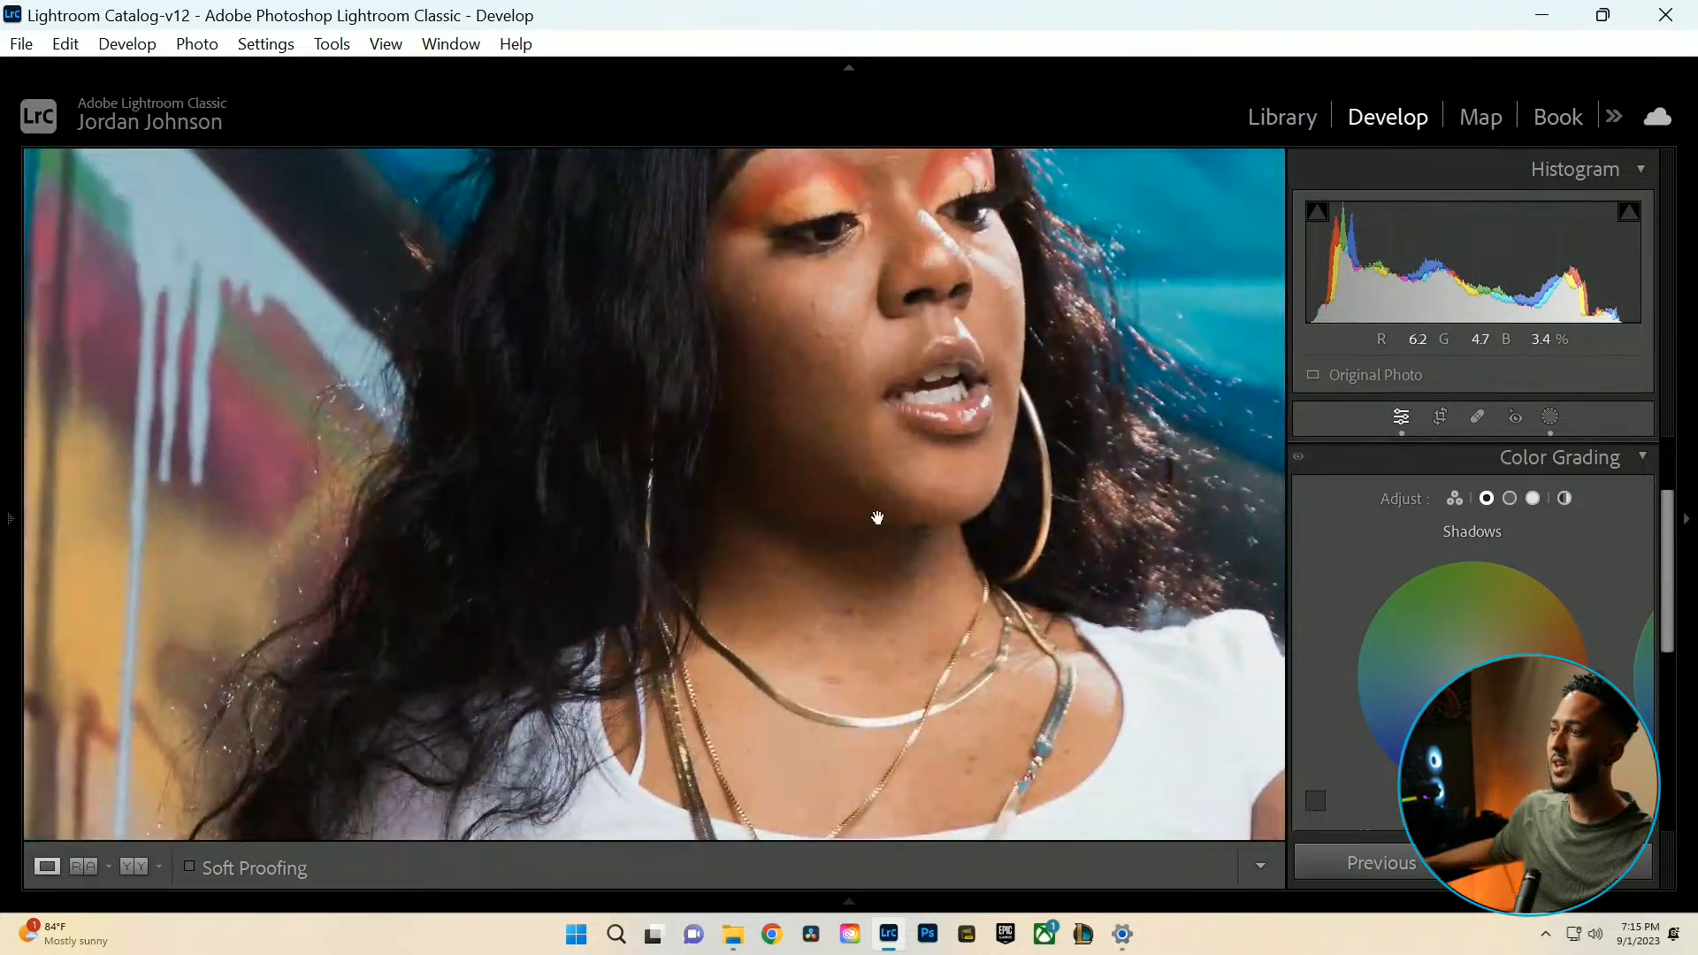
{"action": "left_click_drag", "start_coordinate": [661, 555], "coordinate": [673, 748]}
{"action": "left_click_drag", "start_coordinate": [687, 498], "coordinate": [686, 542]}
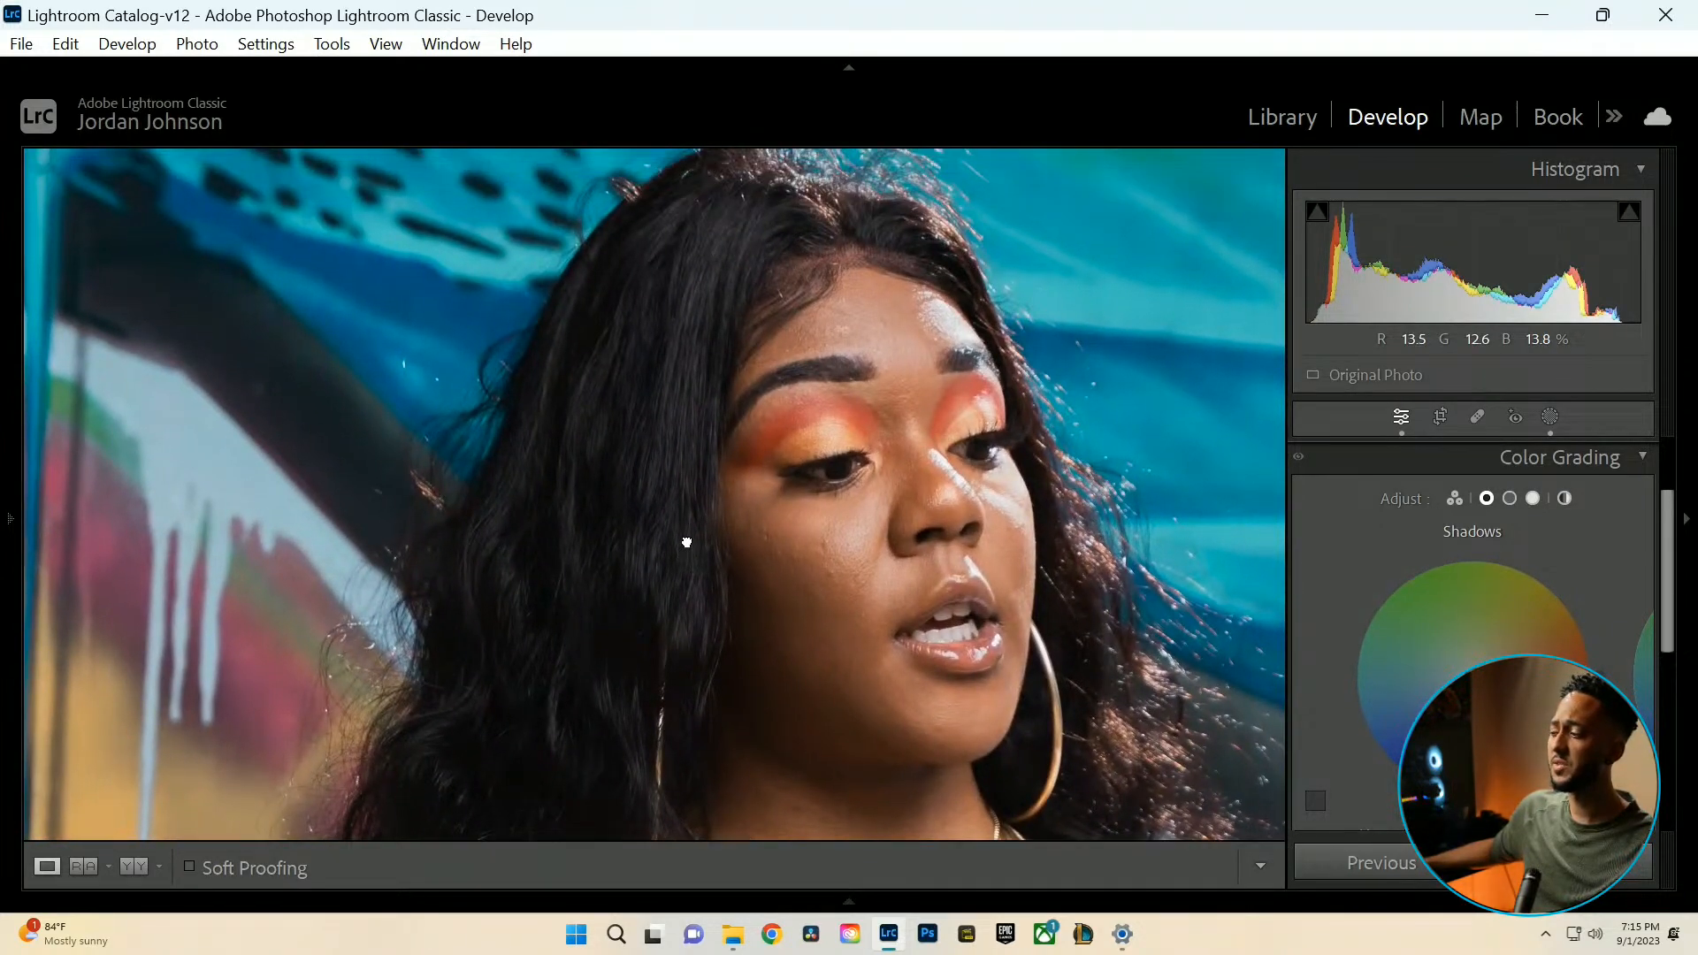
{"action": "left_click", "coordinate": [873, 556]}
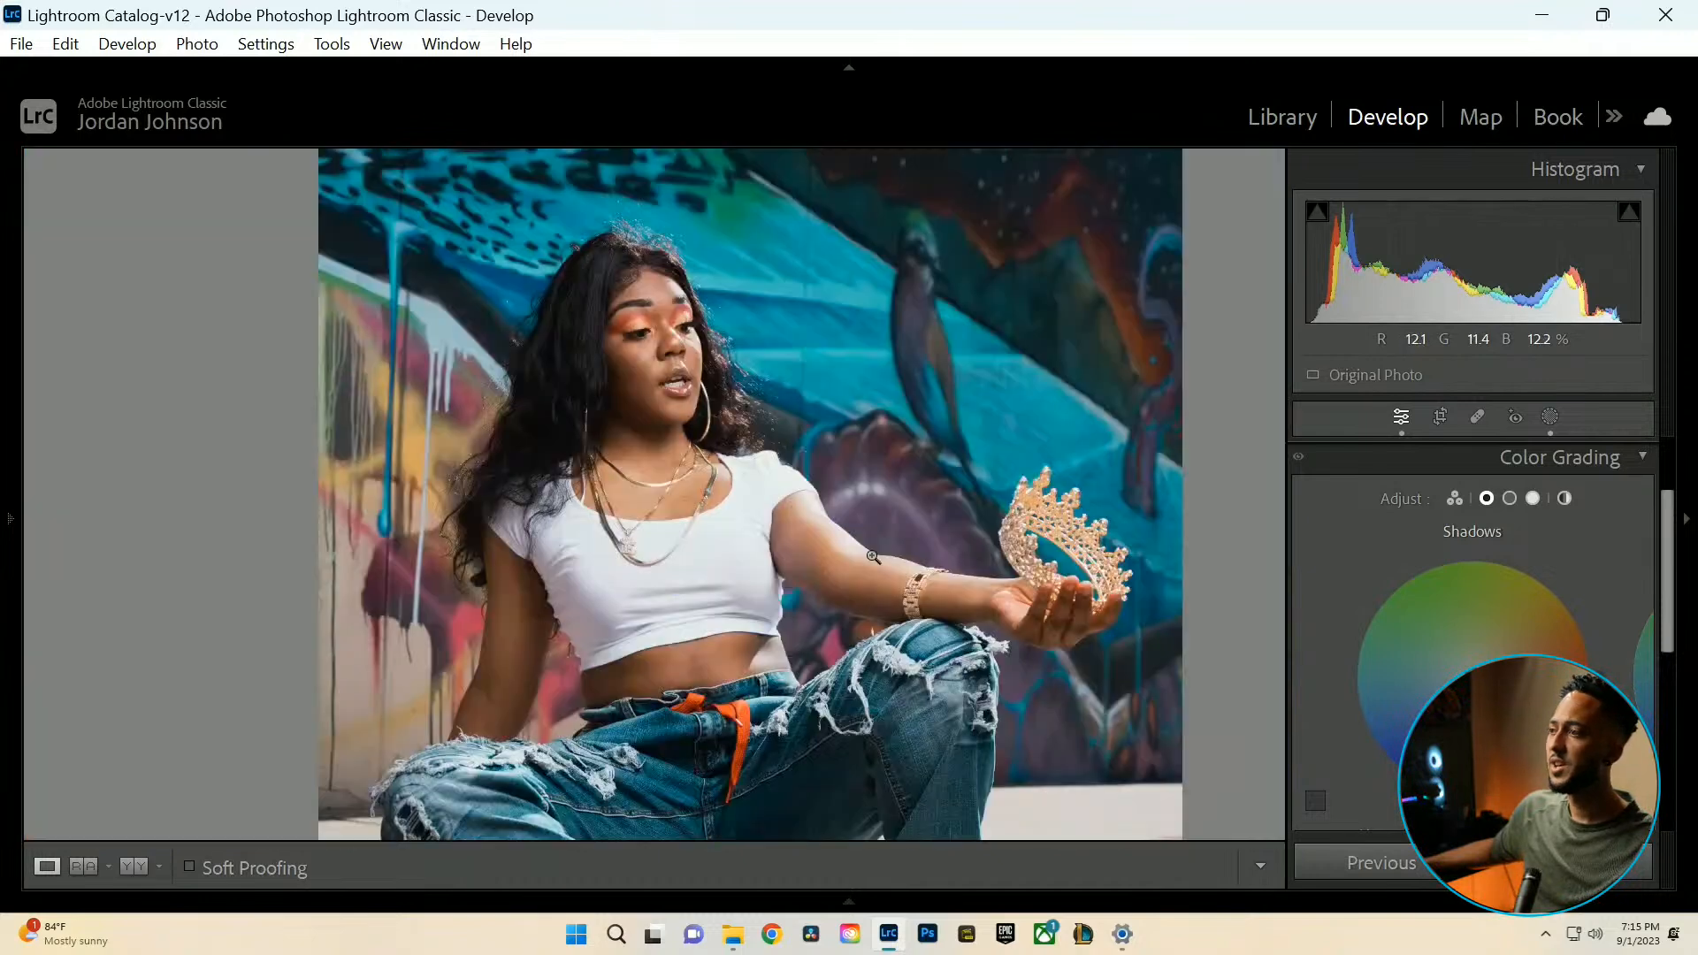
{"action": "scroll", "coordinate": [1467, 501], "scroll_direction": "down", "scroll_amount": 2}
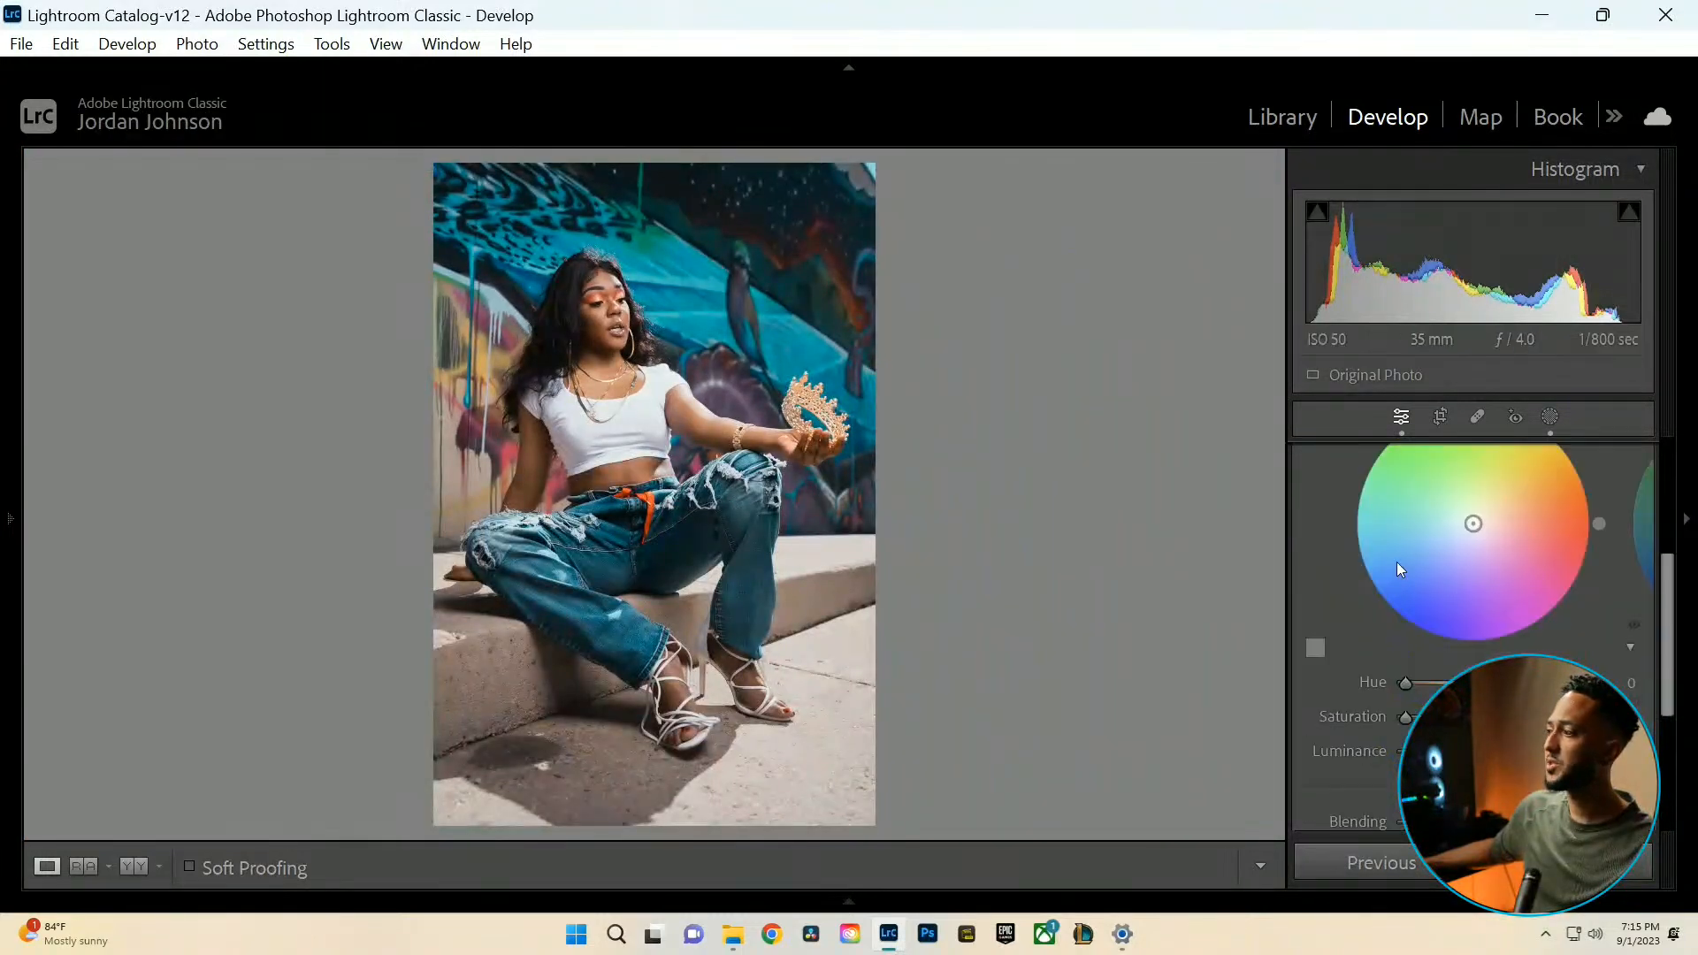
{"action": "mouse_move", "coordinate": [1425, 717]}
{"action": "left_mouse_down"}
{"action": "mouse_move", "coordinate": [1446, 717]}
{"action": "mouse_move", "coordinate": [1418, 688]}
{"action": "mouse_move", "coordinate": [1469, 688]}
{"action": "mouse_move", "coordinate": [1424, 686]}
{"action": "mouse_move", "coordinate": [1586, 685]}
{"action": "mouse_move", "coordinate": [1427, 686]}
{"action": "mouse_move", "coordinate": [1447, 684]}
{"action": "mouse_move", "coordinate": [1413, 722]}
{"action": "left_mouse_up"}
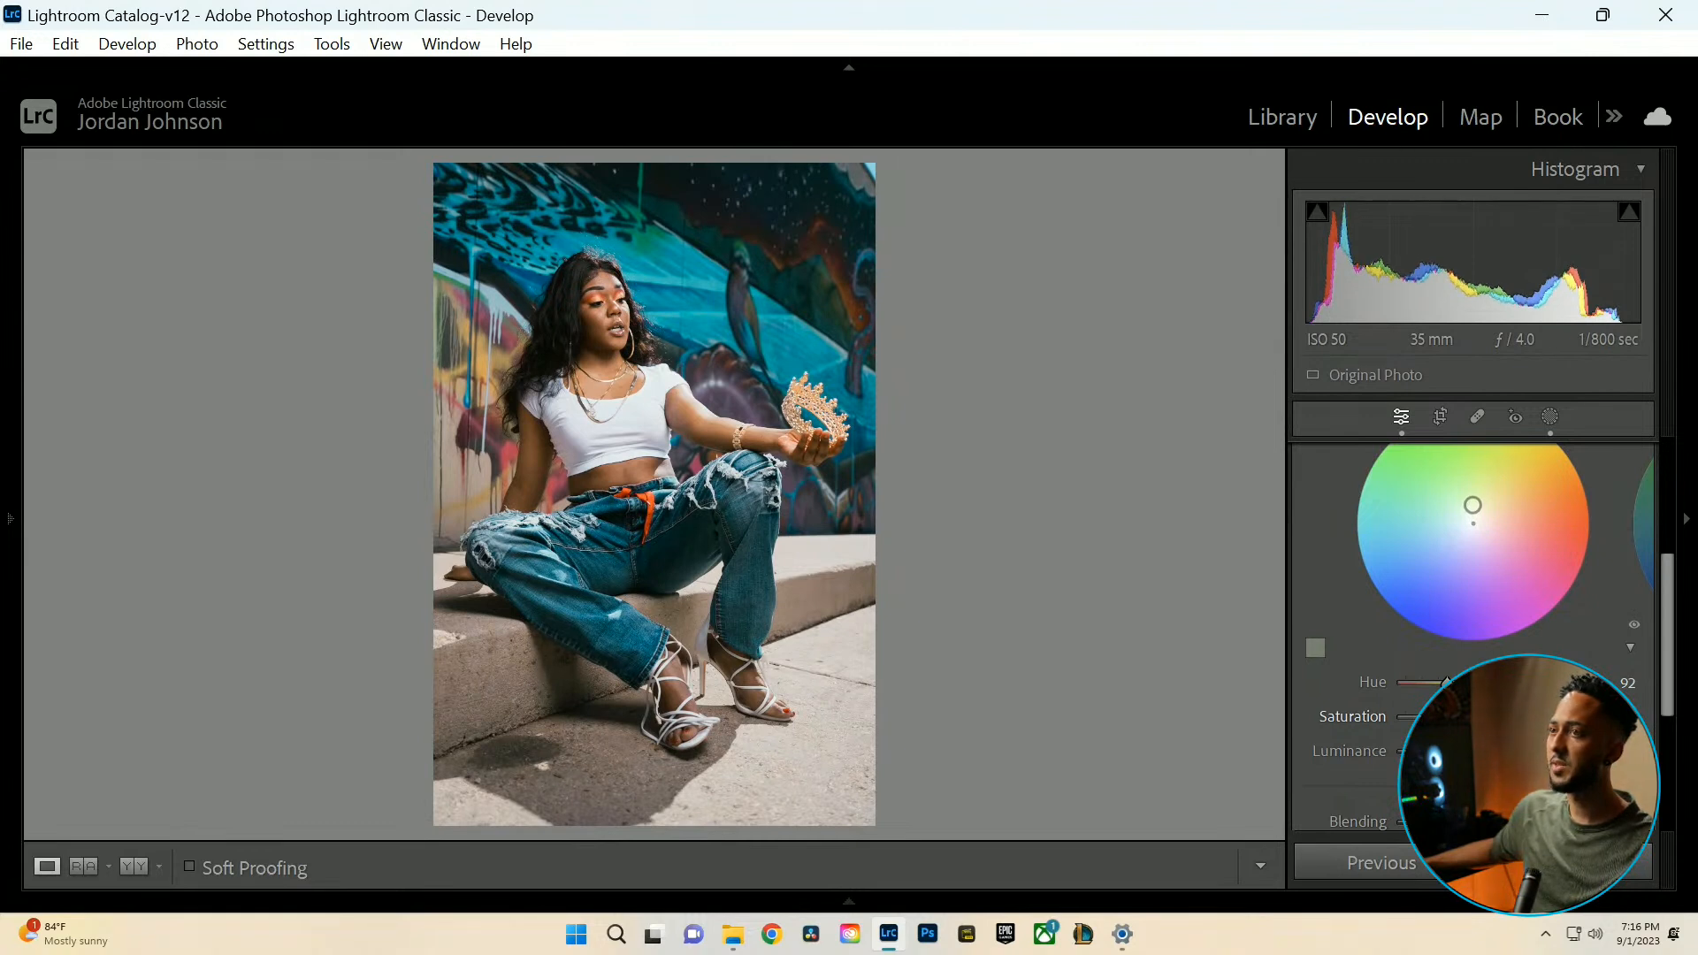
Reduce the shadow tint's saturation in Color Grading to 10, judging it on the face and hair.
{"action": "scroll", "coordinate": [1337, 553], "scroll_direction": "up", "scroll_amount": 4}
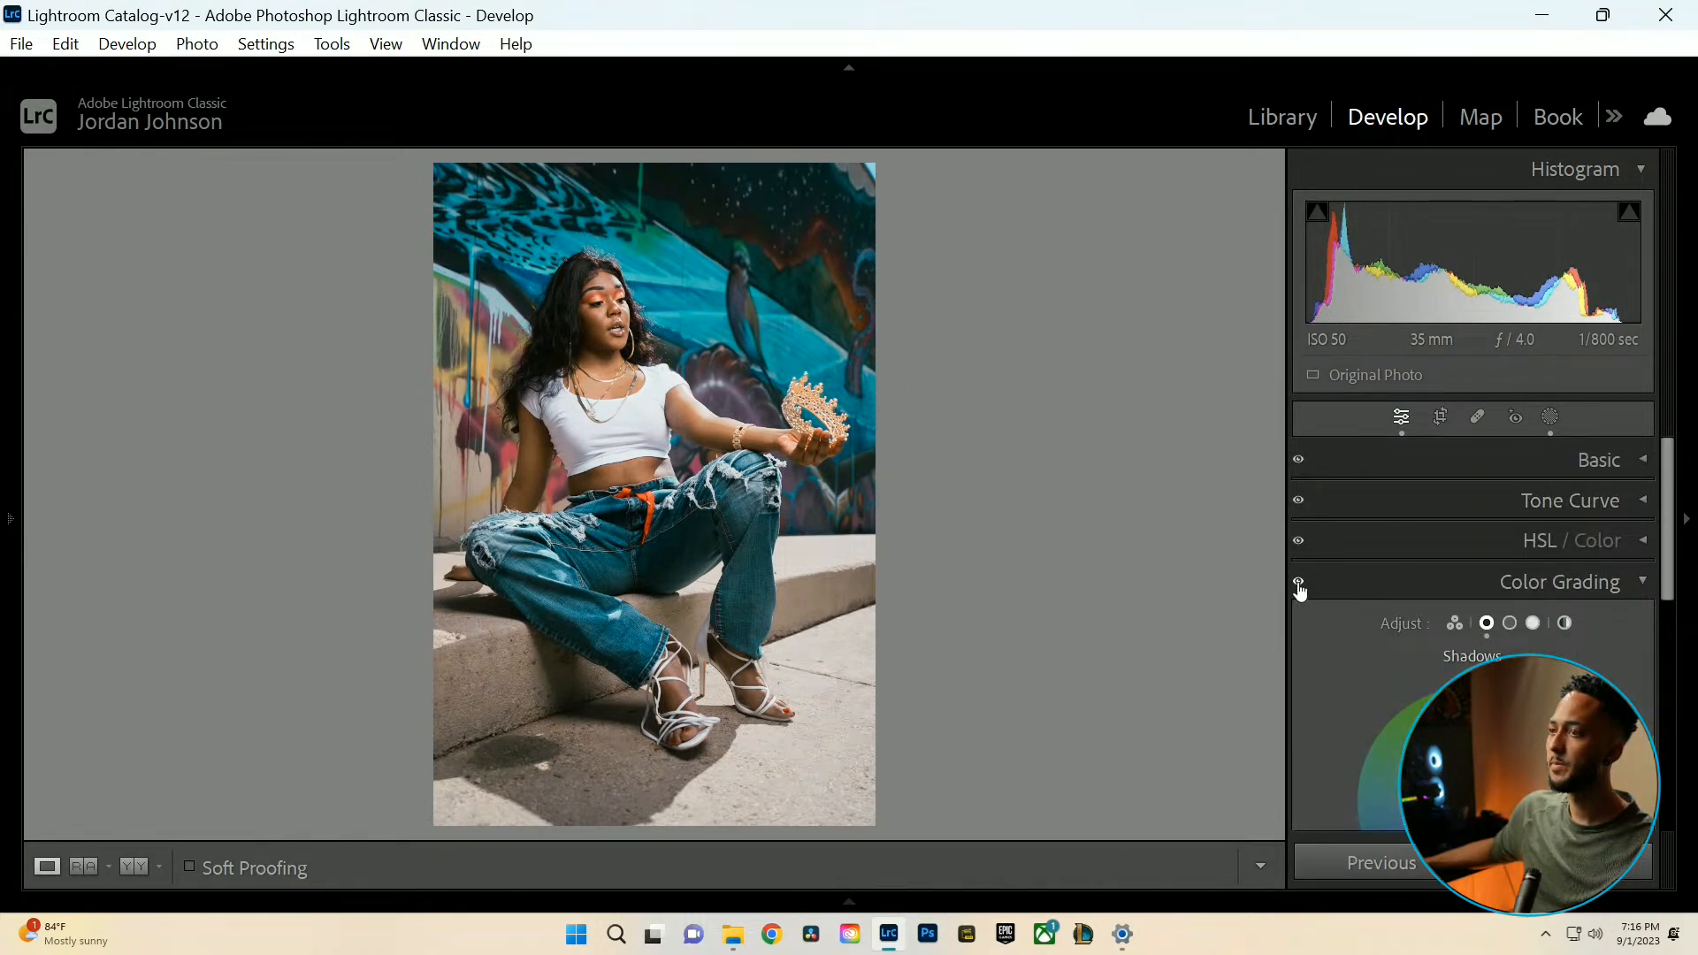
{"action": "left_click", "coordinate": [572, 313]}
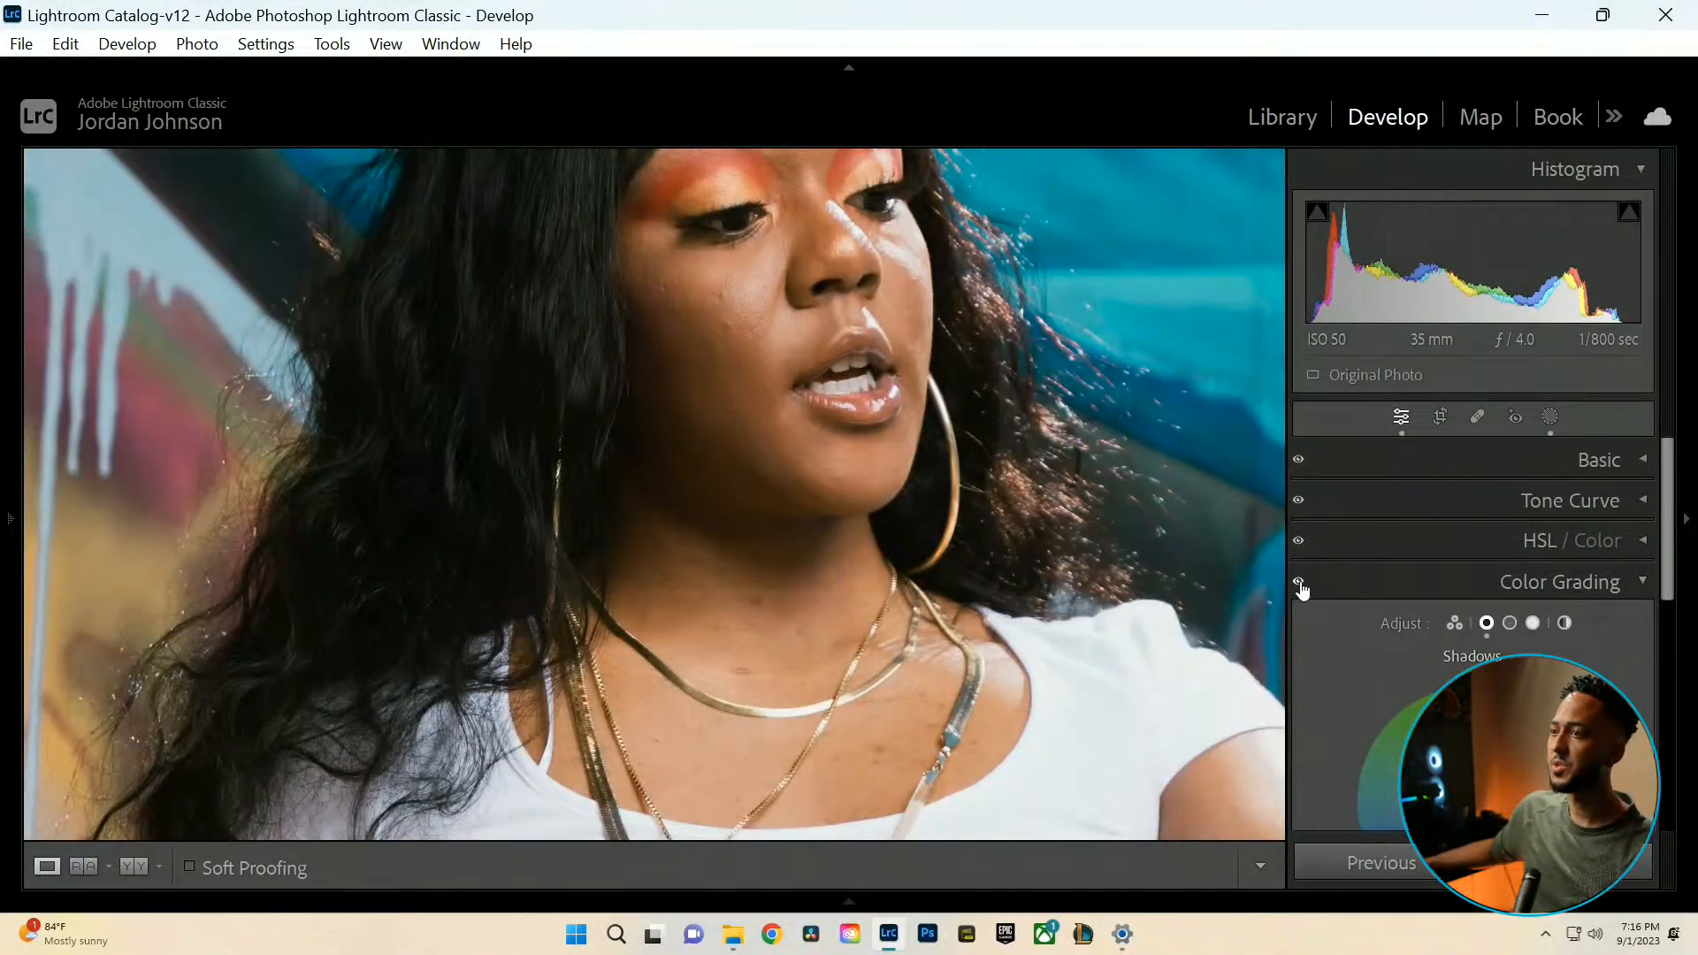
{"action": "scroll", "coordinate": [1319, 583], "scroll_direction": "down", "scroll_amount": 3}
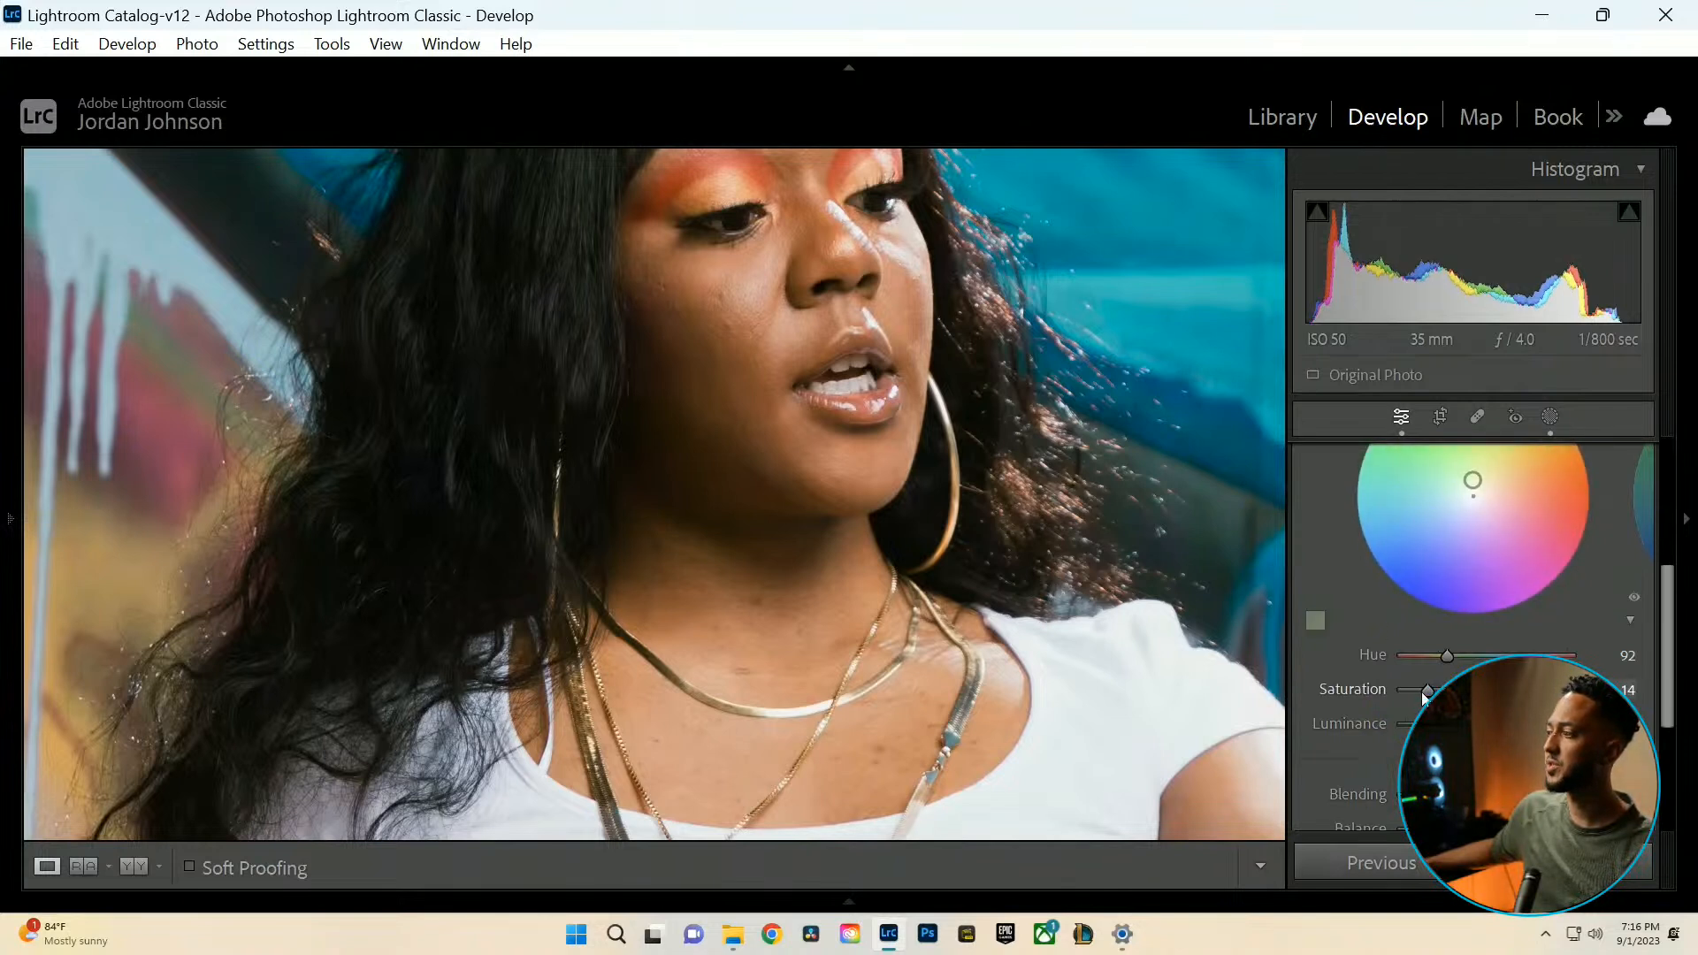
{"action": "left_click_drag", "start_coordinate": [1425, 691], "coordinate": [1419, 691]}
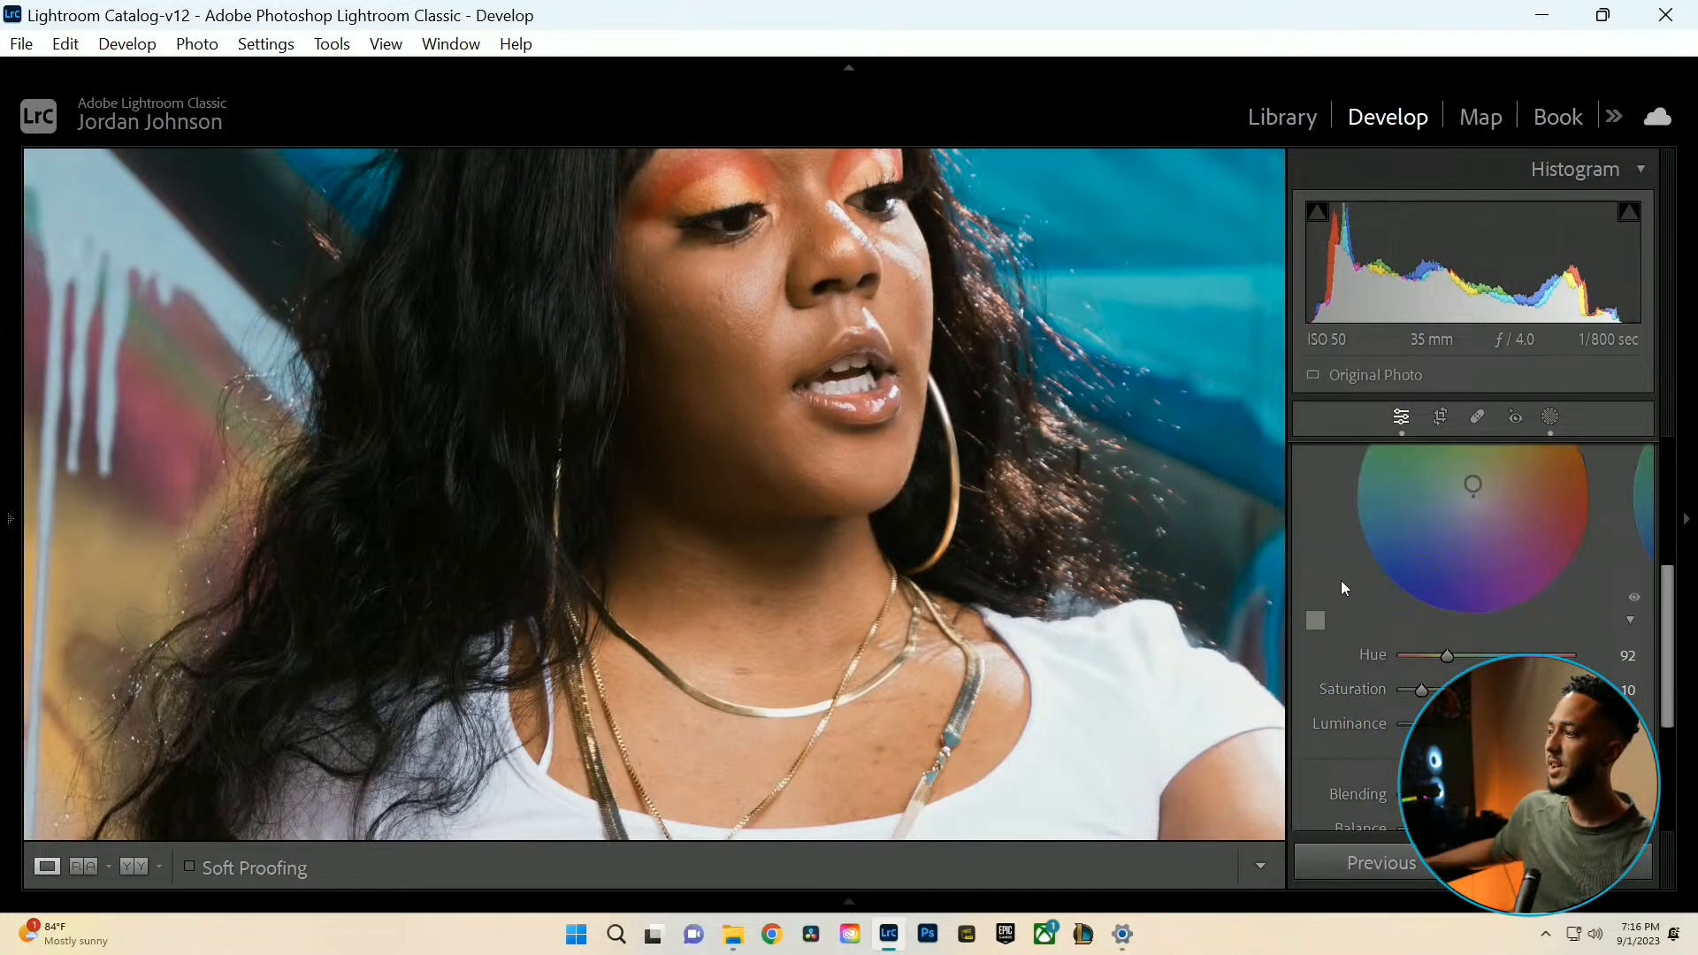
Tint the midtones yellow-green in Color Grading with hue 74 and saturation 10.
{"action": "scroll", "coordinate": [1342, 581], "scroll_direction": "up", "scroll_amount": 3}
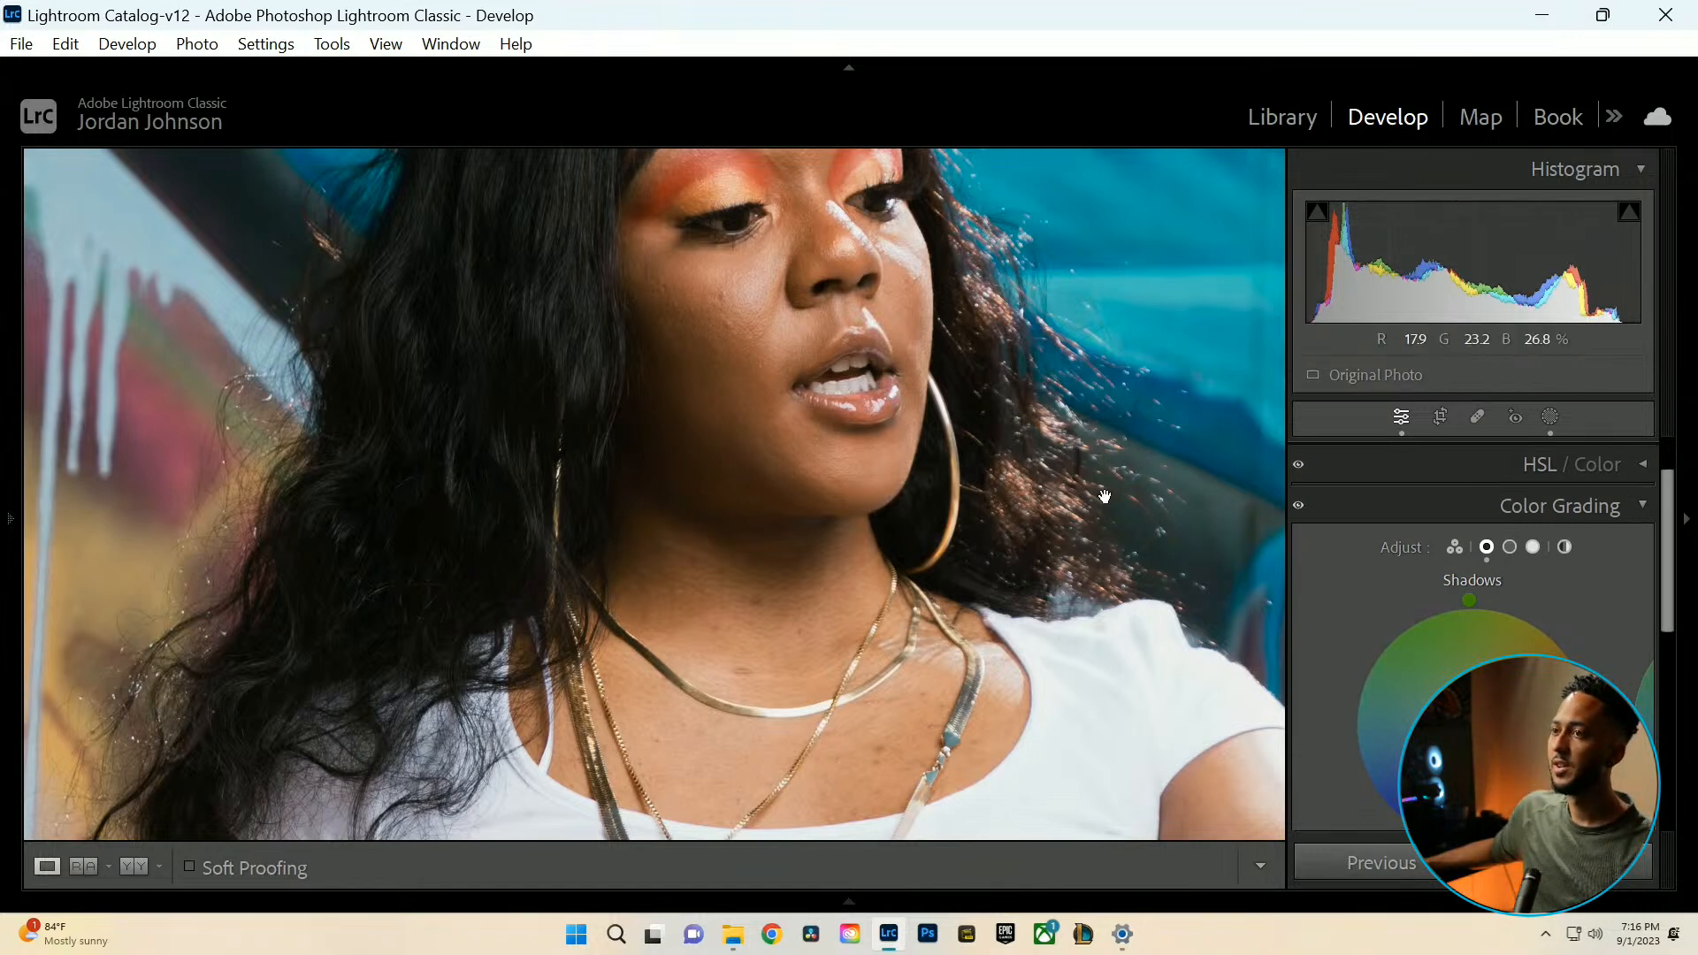
{"action": "left_click", "coordinate": [1507, 548]}
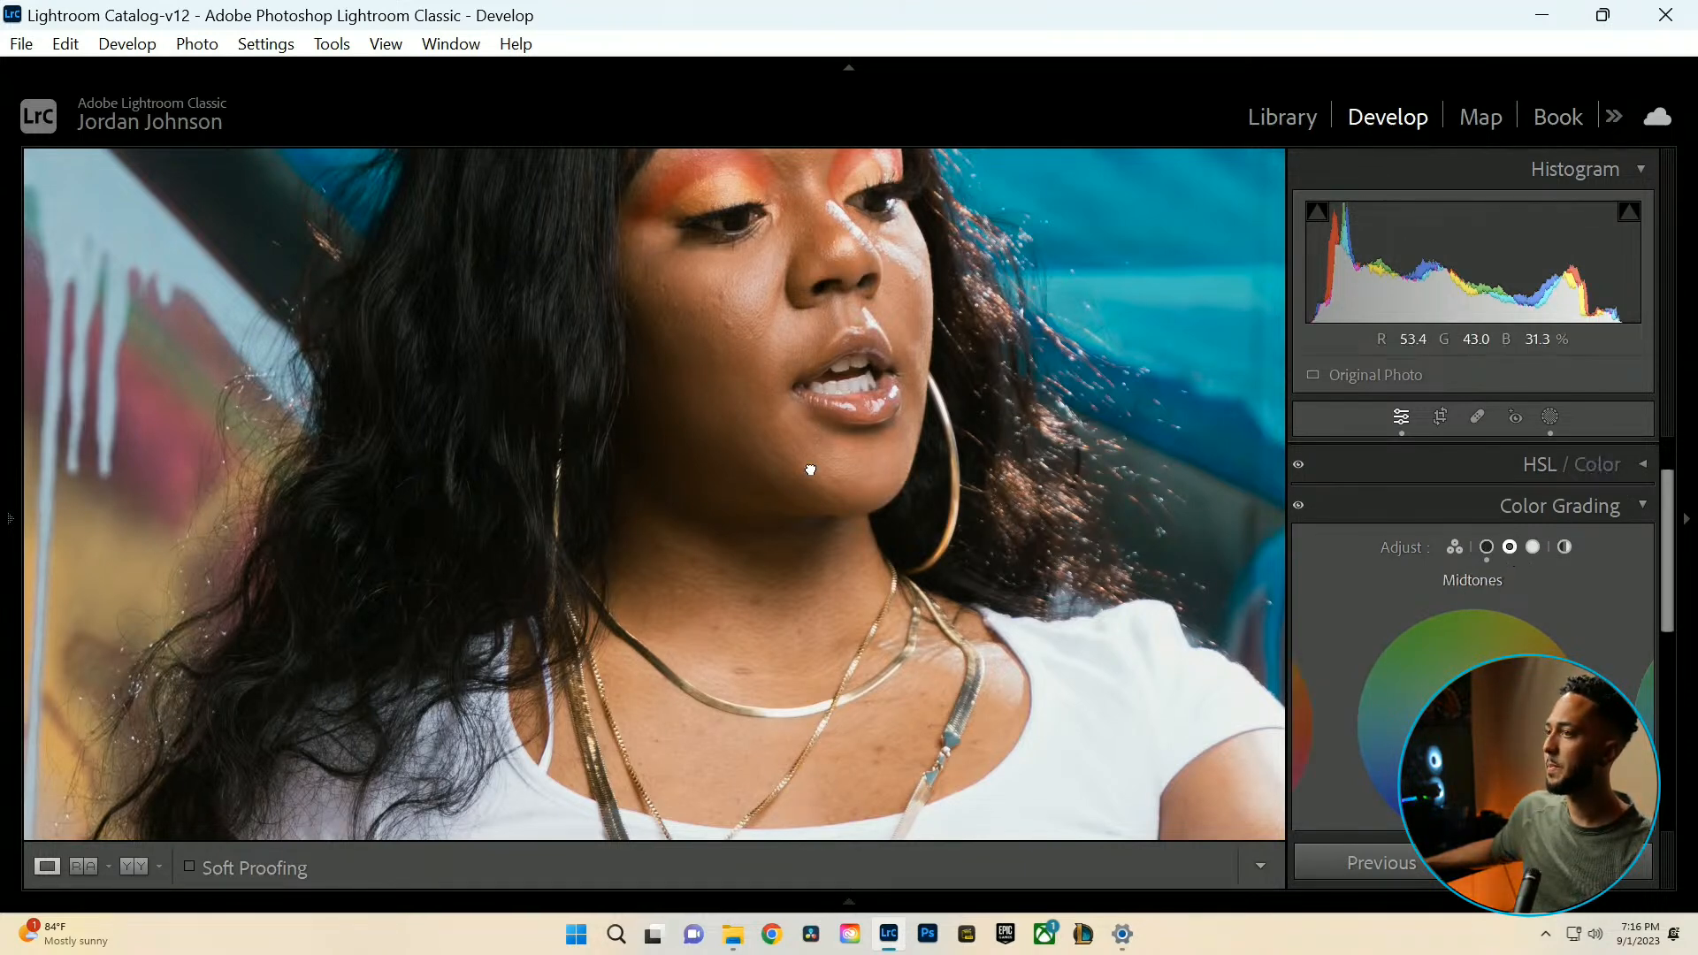
{"action": "left_click", "coordinate": [848, 458]}
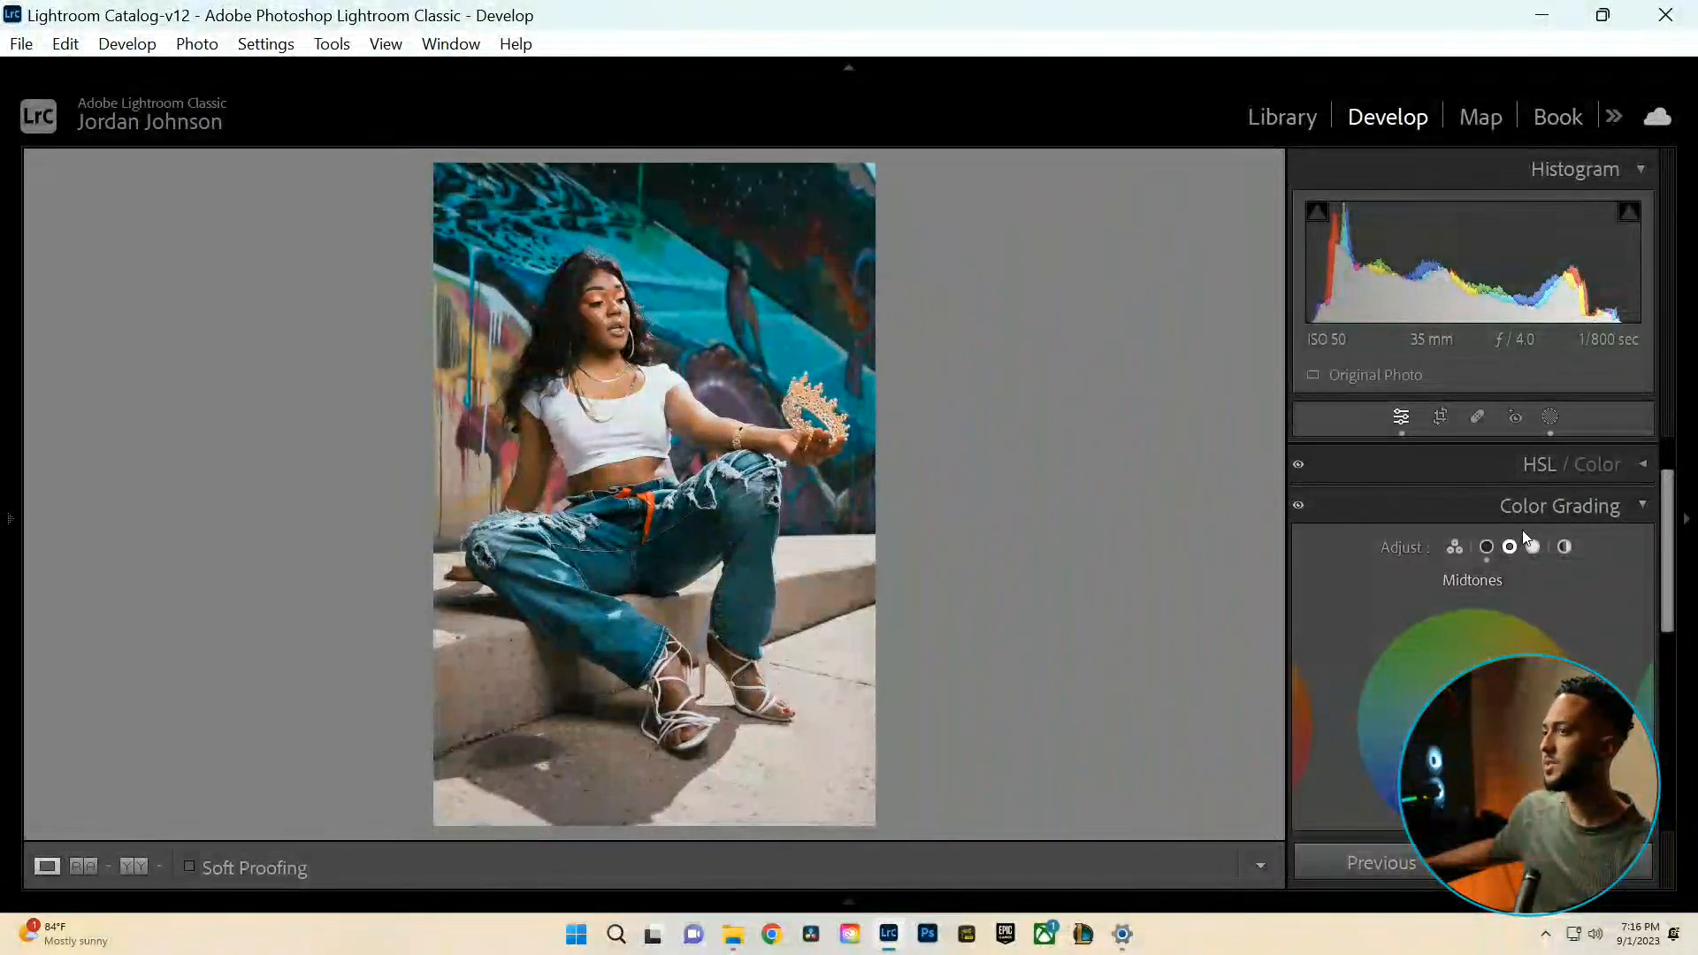
{"action": "scroll", "coordinate": [1512, 548], "scroll_direction": "down", "scroll_amount": 3}
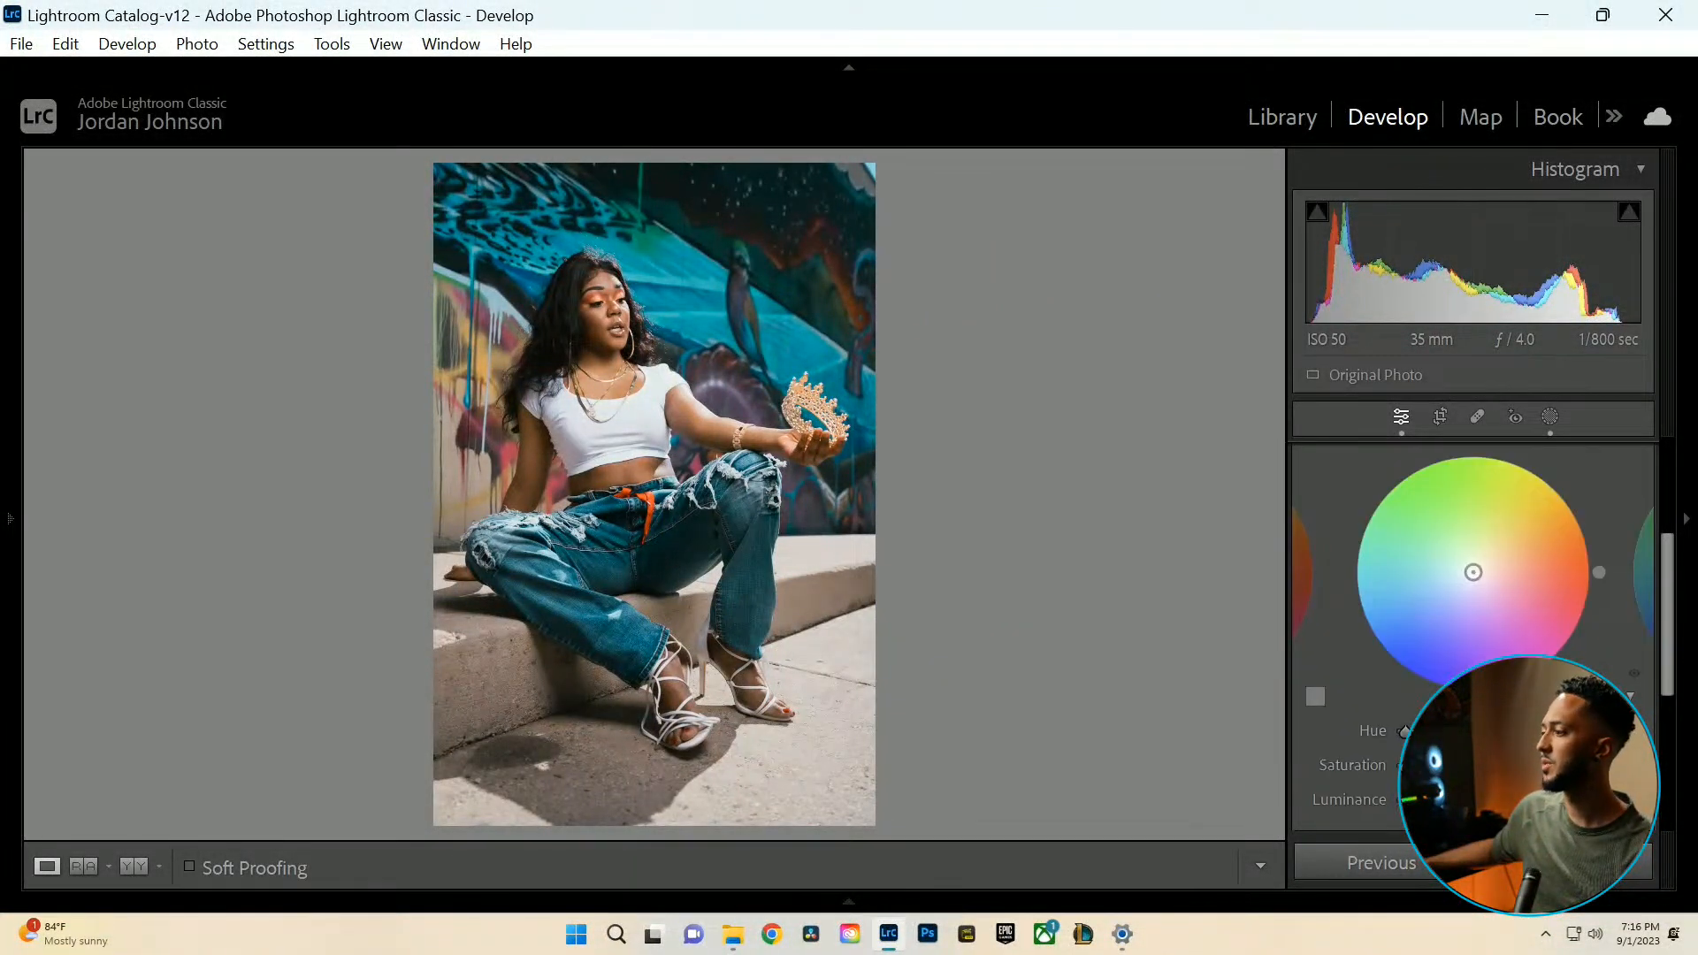
{"action": "left_click_drag", "start_coordinate": [1465, 562], "coordinate": [1478, 557]}
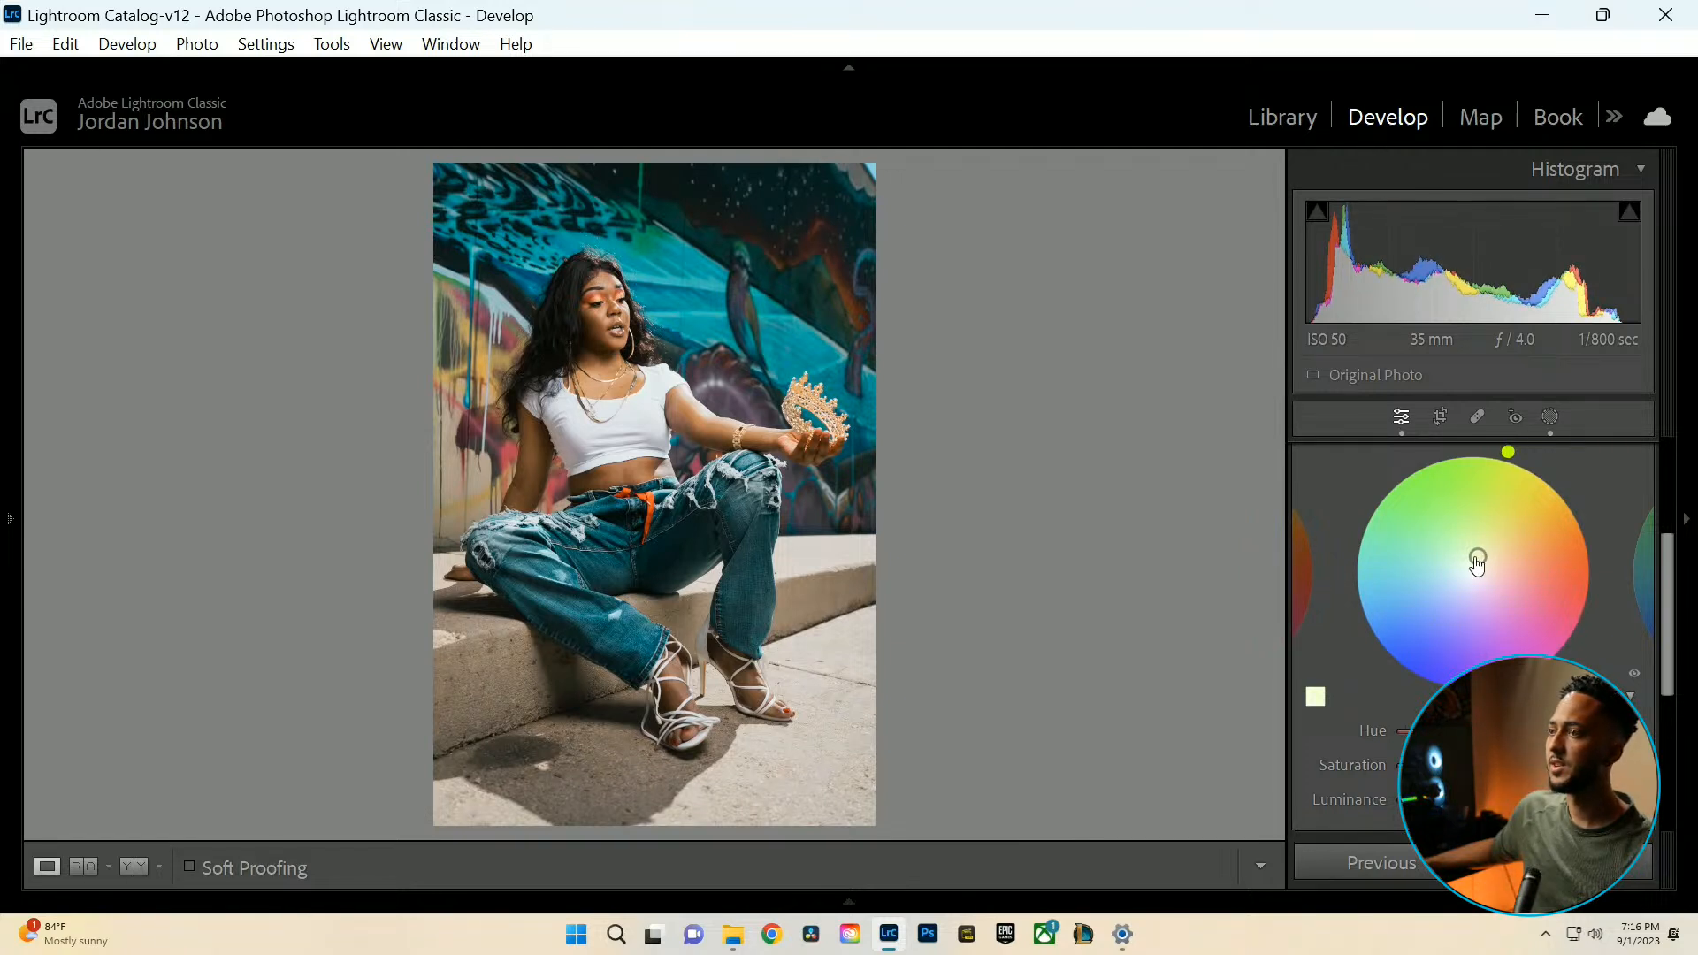
{"action": "scroll", "coordinate": [1432, 548], "scroll_direction": "up", "scroll_amount": 3}
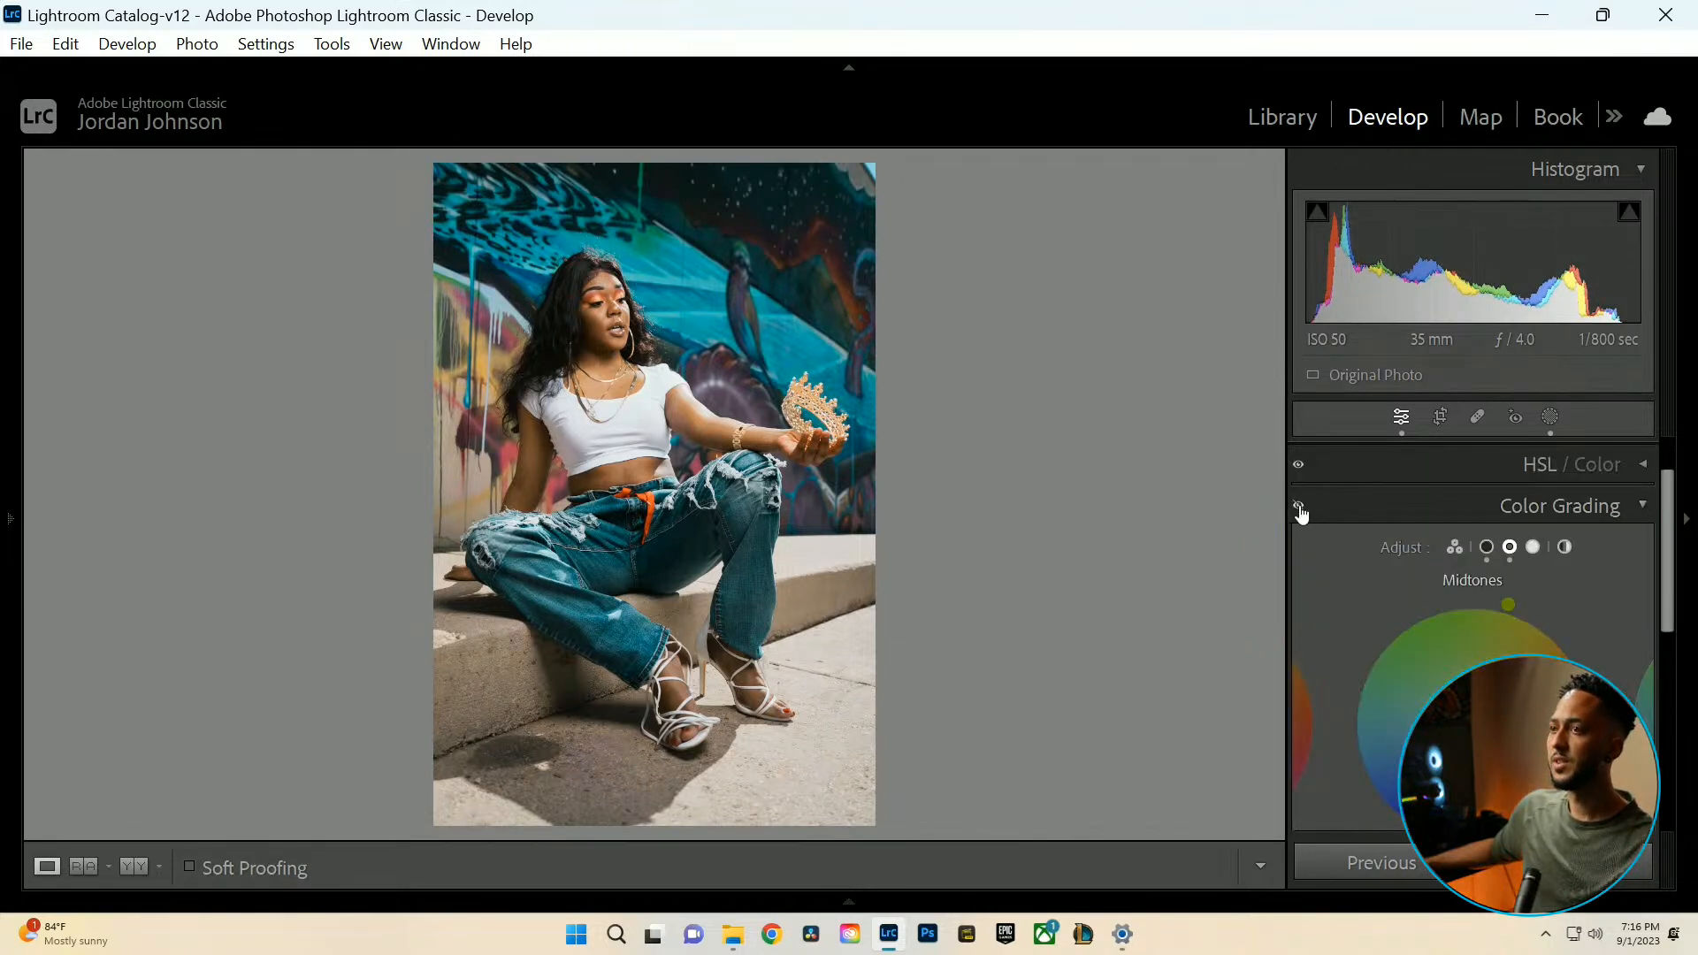
{"action": "scroll", "coordinate": [1461, 606], "scroll_direction": "down", "scroll_amount": 3}
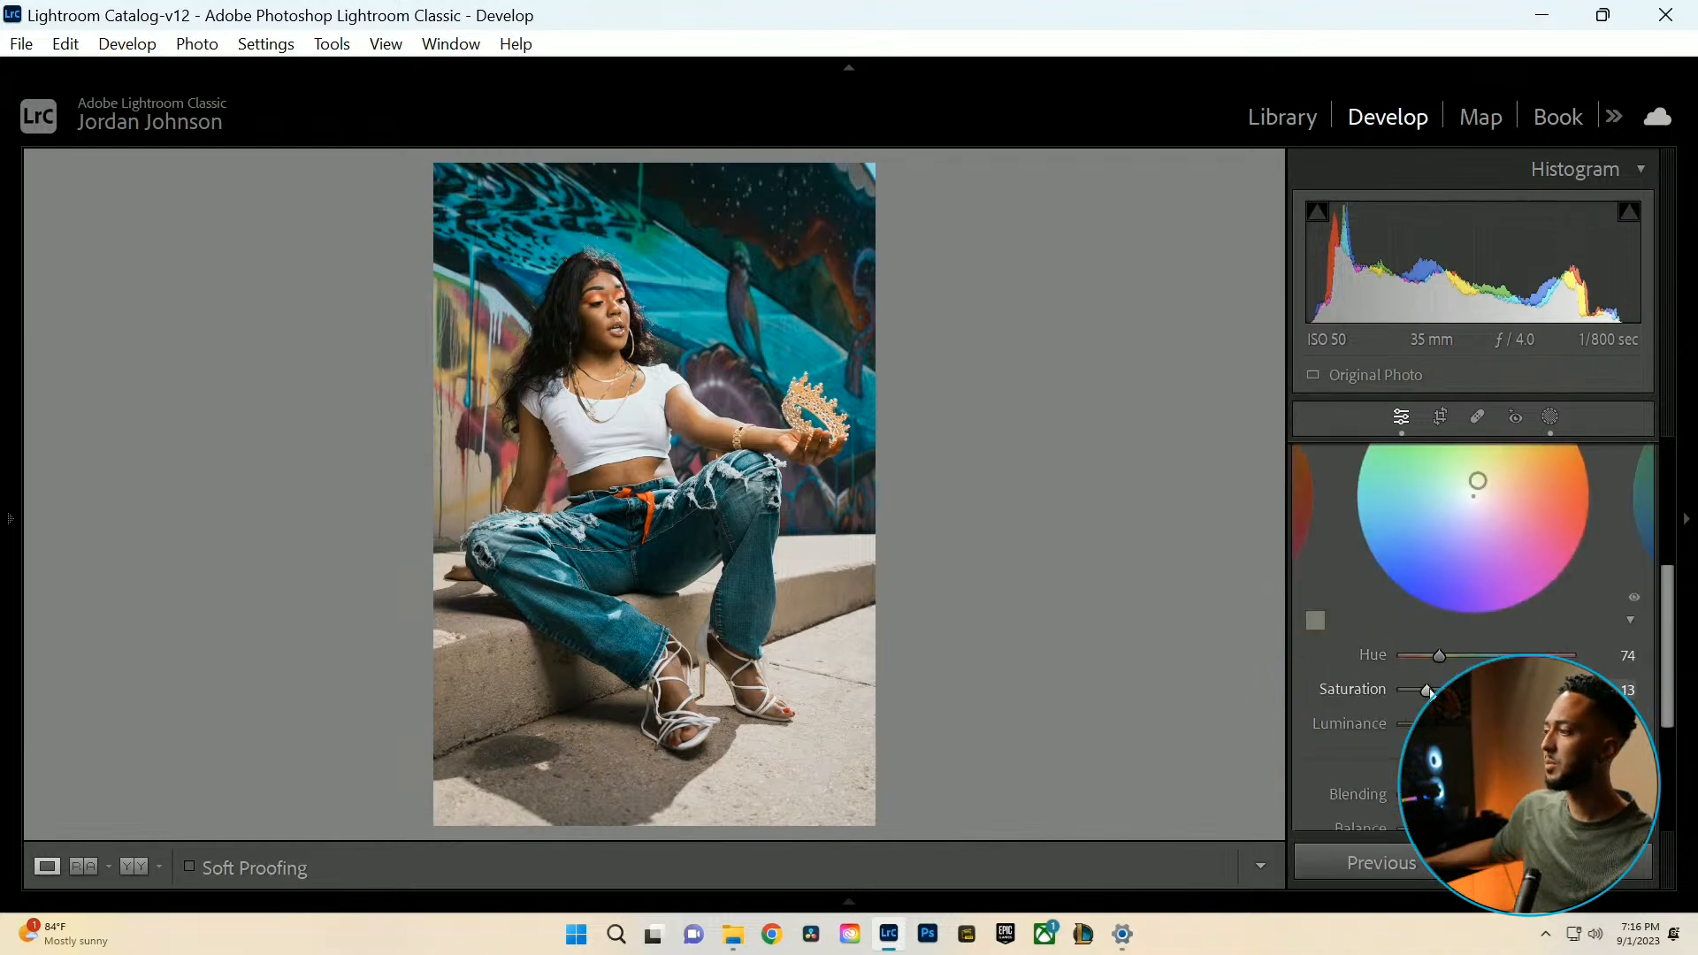
{"action": "left_click_drag", "start_coordinate": [1427, 693], "coordinate": [1424, 695]}
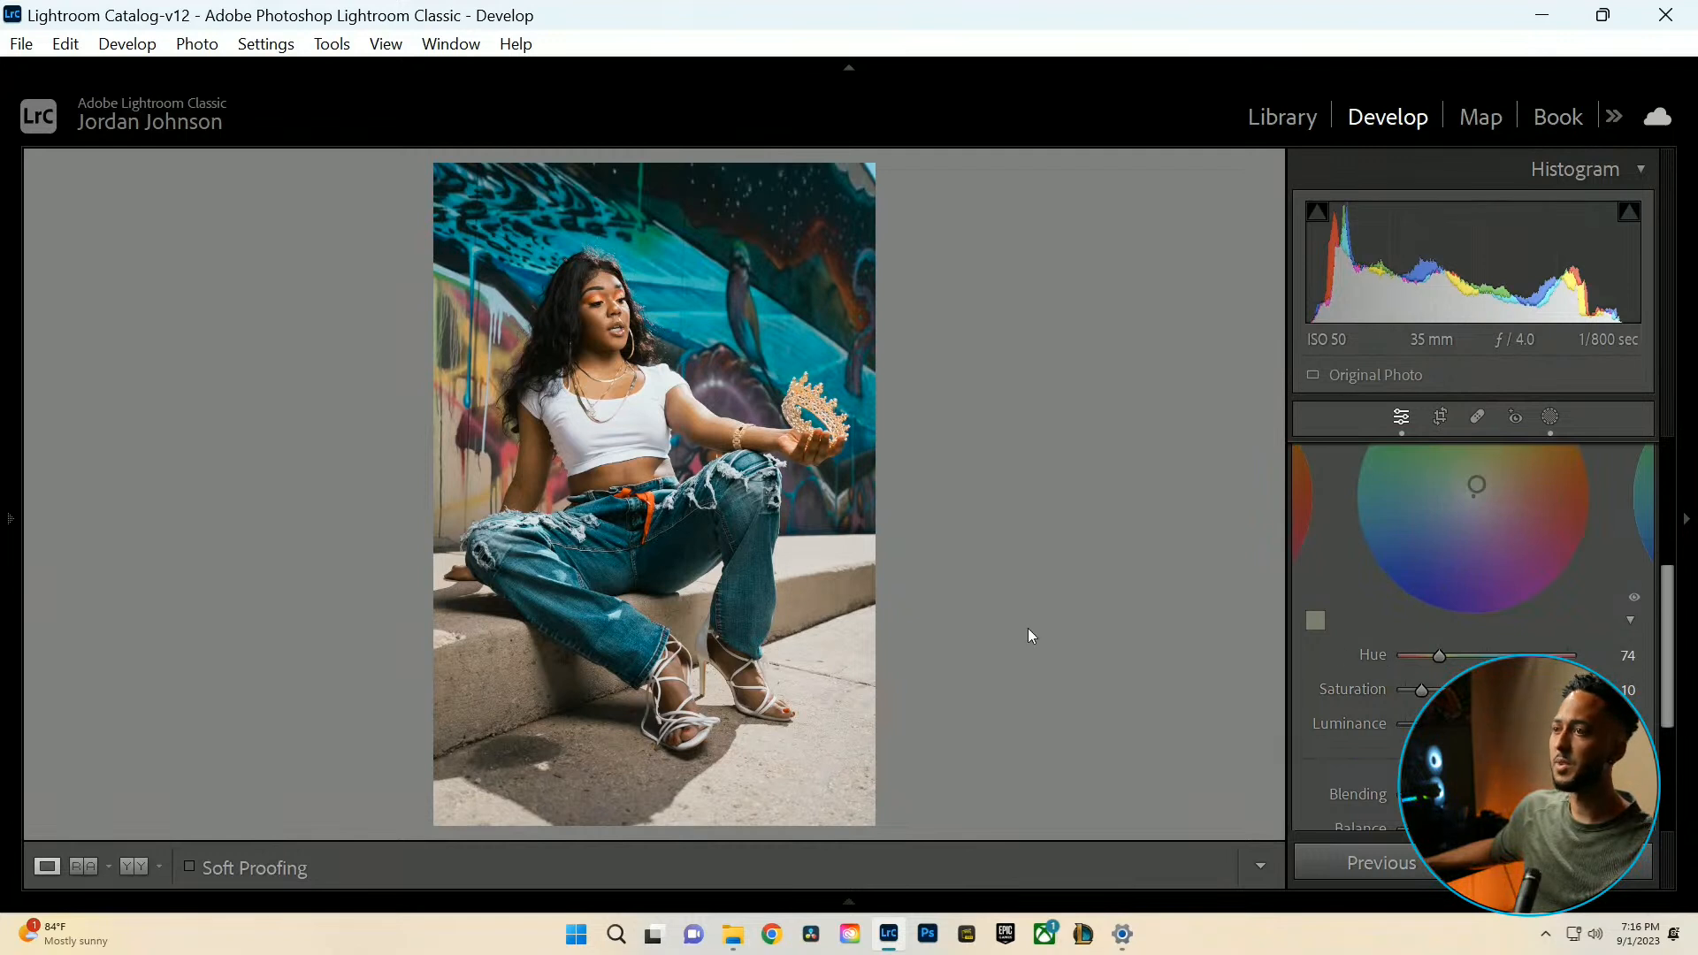
Tint the highlights yellow-green in Color Grading with a low saturation.
{"action": "scroll", "coordinate": [1388, 592], "scroll_direction": "up", "scroll_amount": 3}
{"action": "left_click", "coordinate": [1531, 618]}
{"action": "scroll", "coordinate": [1535, 616], "scroll_direction": "down", "scroll_amount": 3}
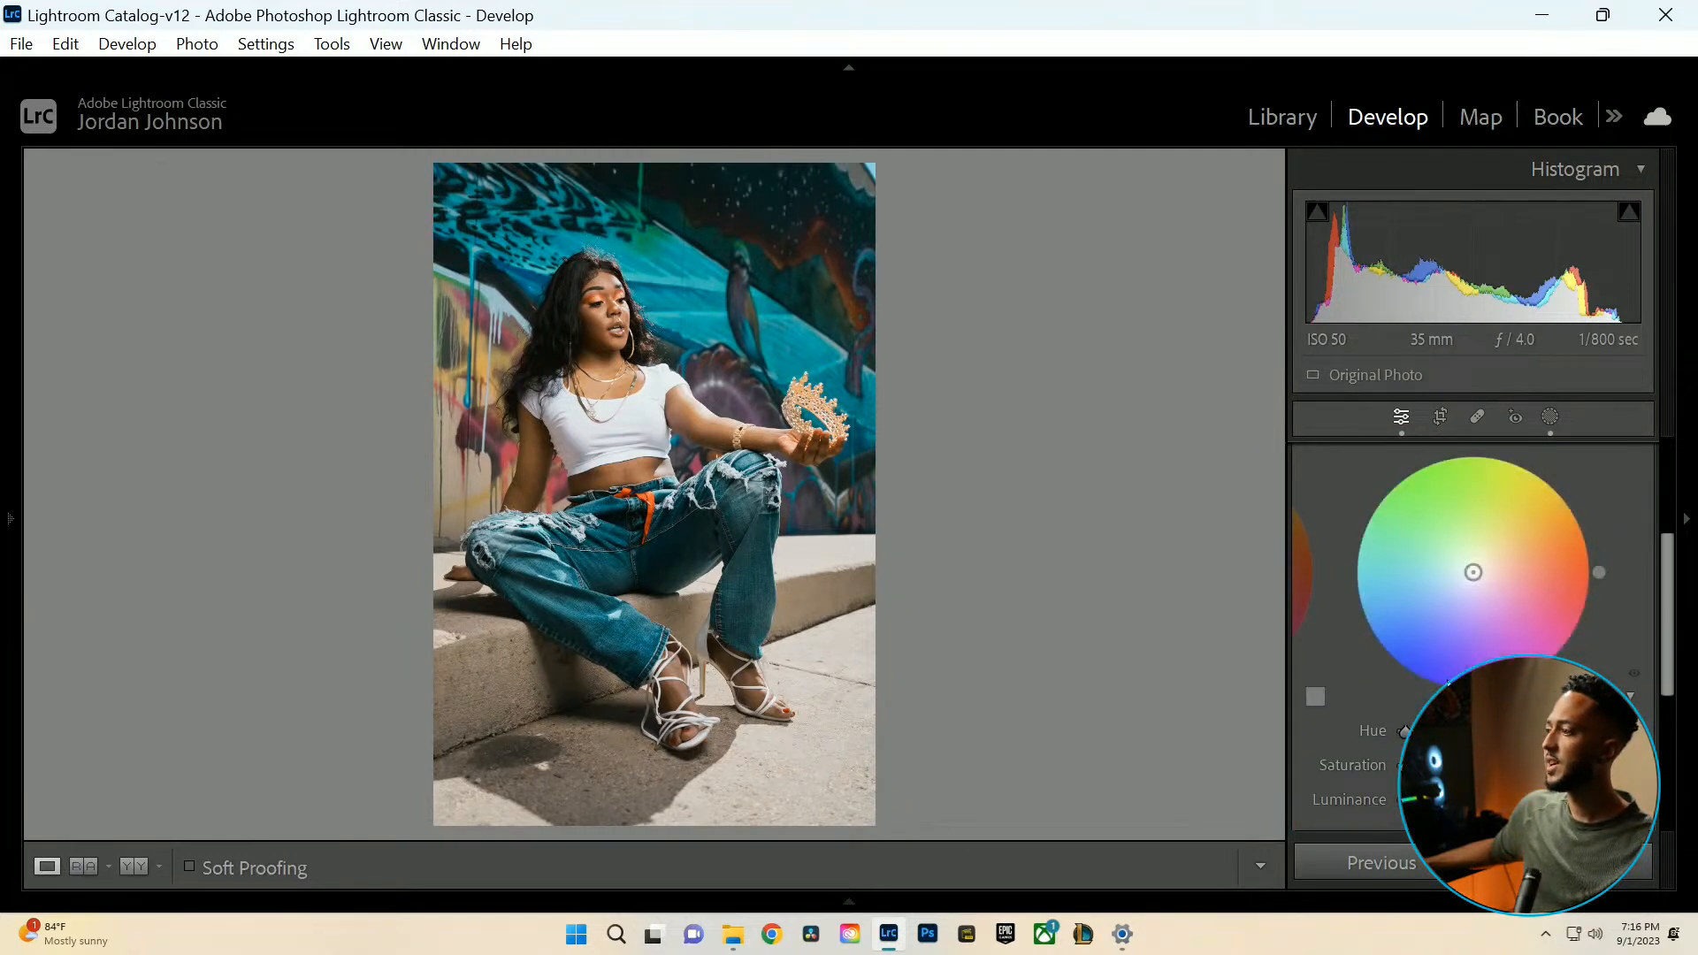
{"action": "mouse_move", "coordinate": [1473, 572]}
{"action": "left_mouse_down"}
{"action": "mouse_move", "coordinate": [1491, 573]}
{"action": "mouse_move", "coordinate": [1477, 557]}
{"action": "mouse_move", "coordinate": [1485, 587]}
{"action": "mouse_move", "coordinate": [1455, 572]}
{"action": "mouse_move", "coordinate": [1461, 557]}
{"action": "mouse_move", "coordinate": [1489, 569]}
{"action": "mouse_move", "coordinate": [1476, 553]}
{"action": "left_mouse_up"}
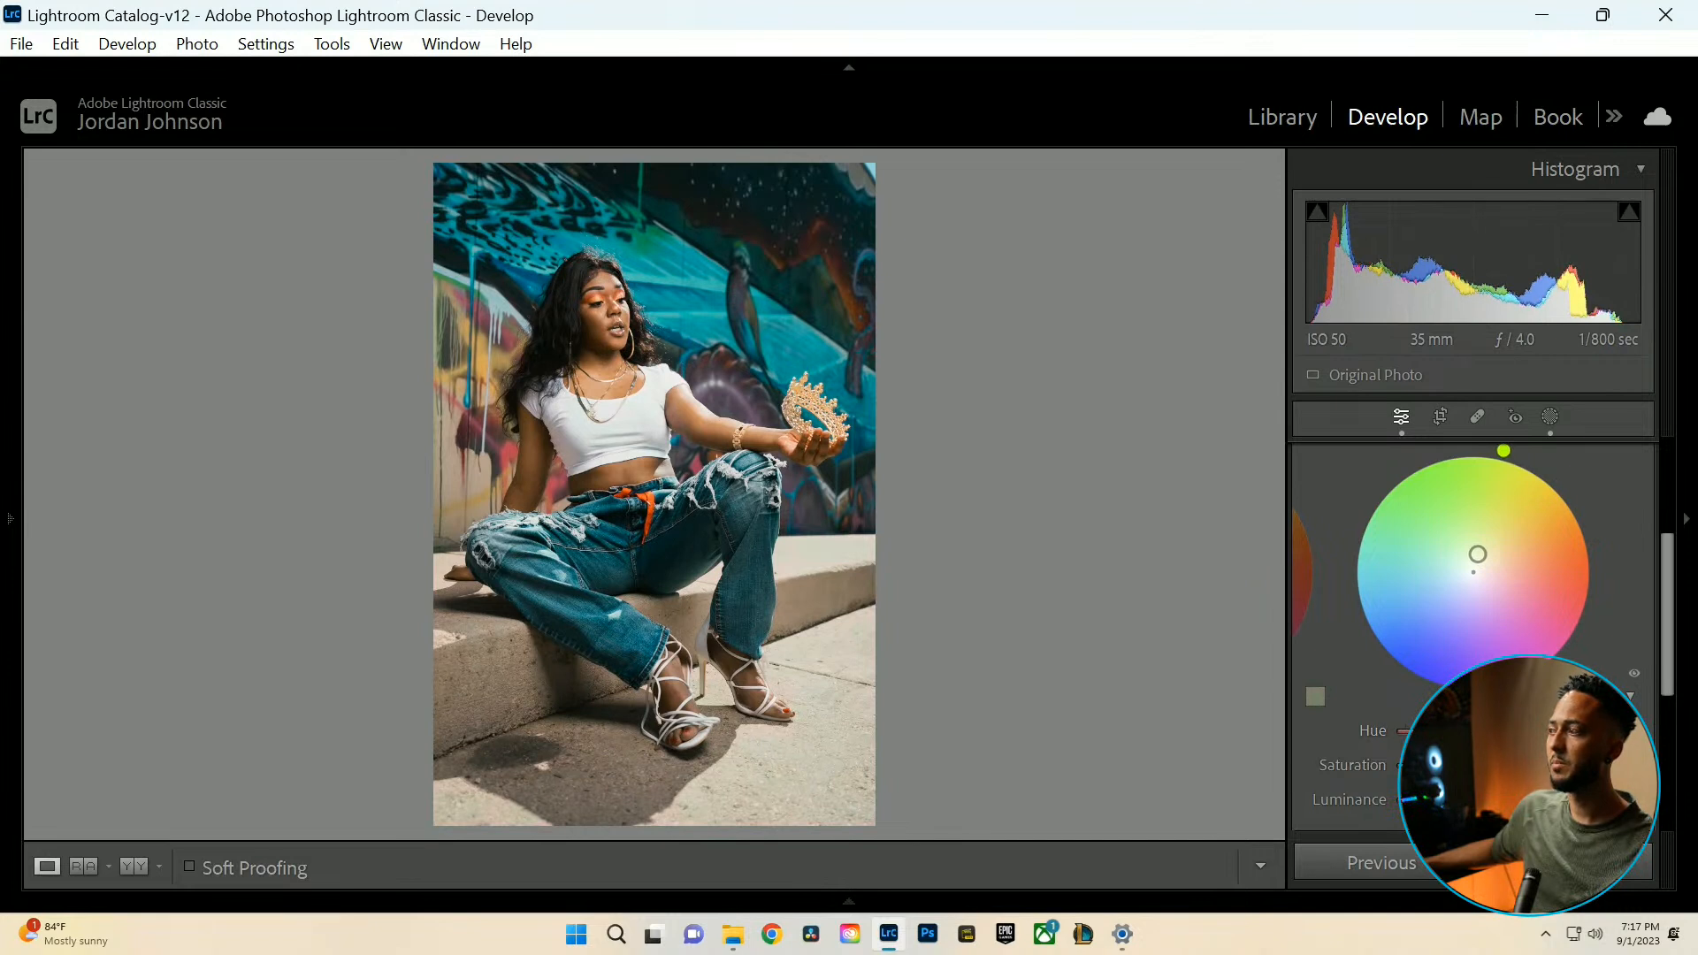
{"action": "mouse_move", "coordinate": [1429, 765]}
{"action": "left_mouse_down"}
{"action": "mouse_move", "coordinate": [1450, 765]}
{"action": "mouse_move", "coordinate": [1429, 765]}
{"action": "left_mouse_up"}
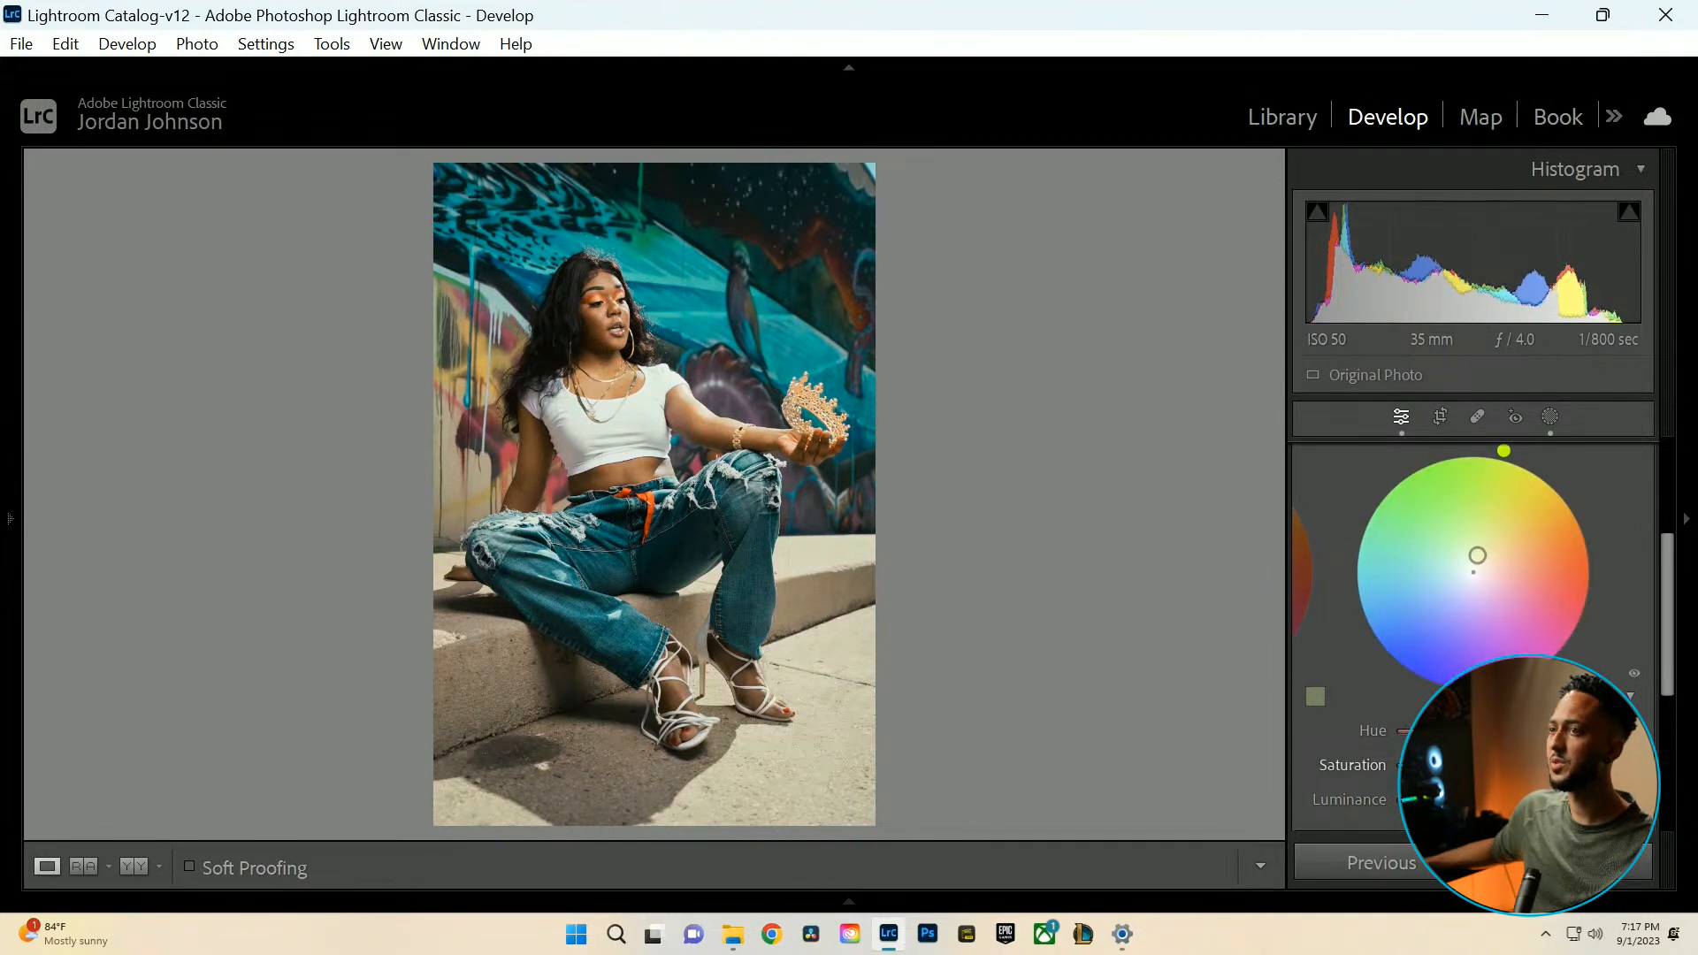
{"action": "left_click_drag", "start_coordinate": [1477, 555], "coordinate": [1479, 551]}
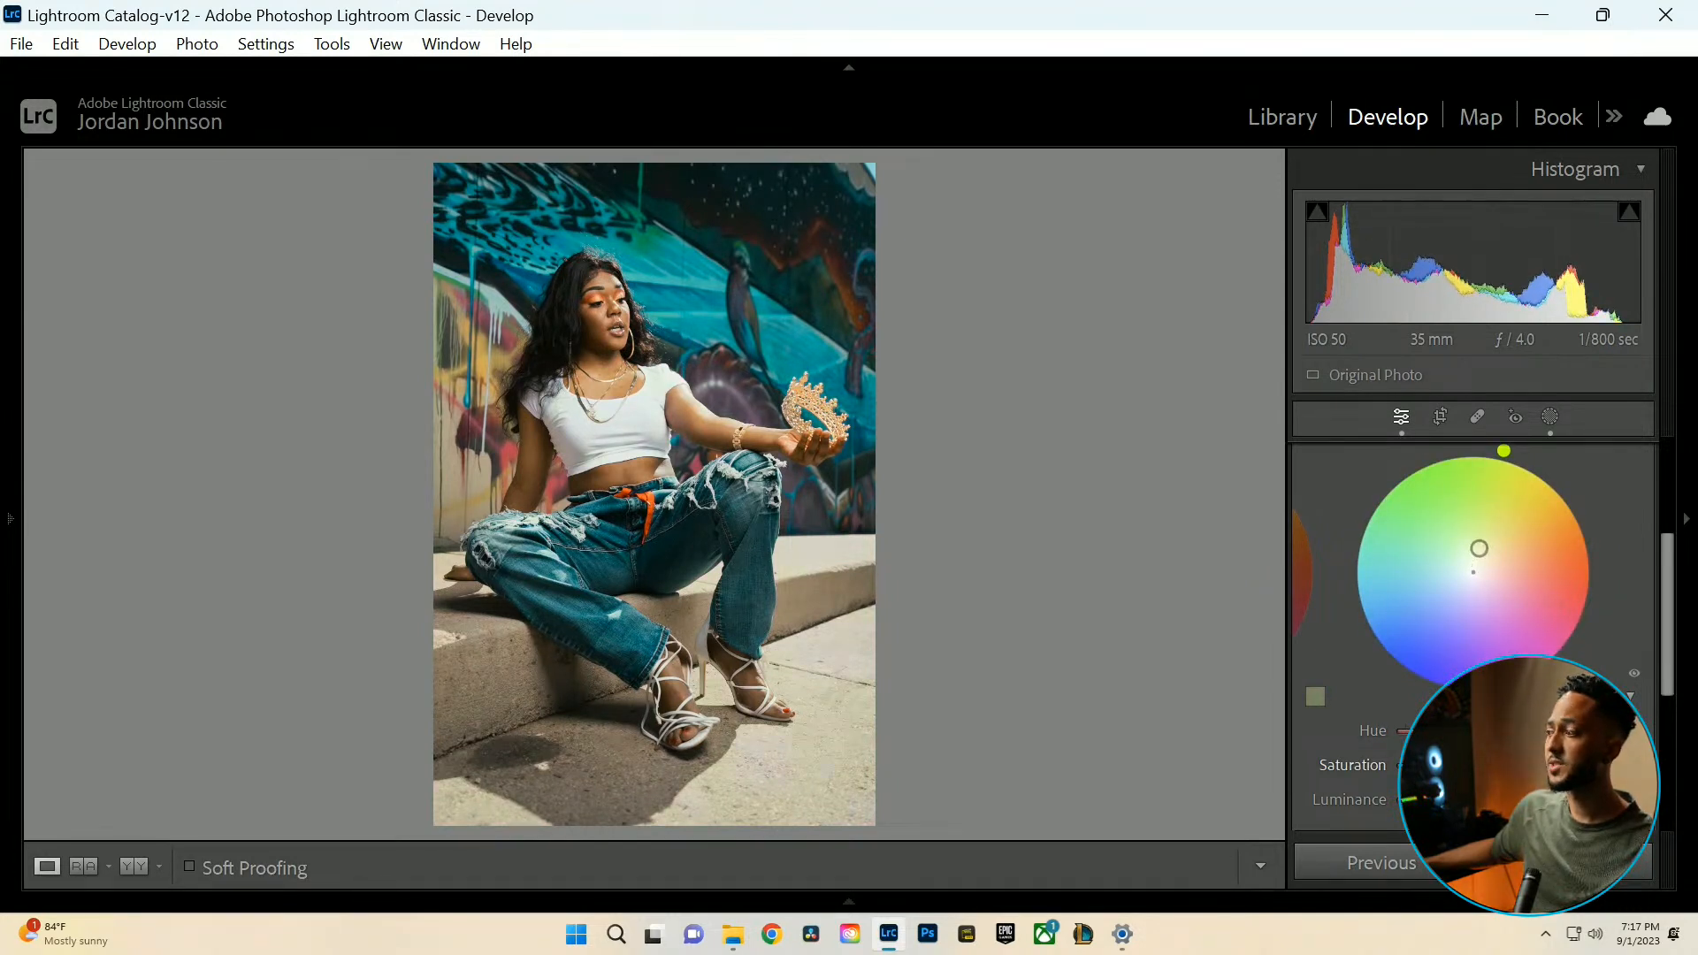
Lower the saturation of the highlights tint and finish Color Grading.
{"action": "scroll", "coordinate": [1339, 496], "scroll_direction": "up", "scroll_amount": 2}
{"action": "scroll", "coordinate": [1326, 493], "scroll_direction": "up", "scroll_amount": 2}
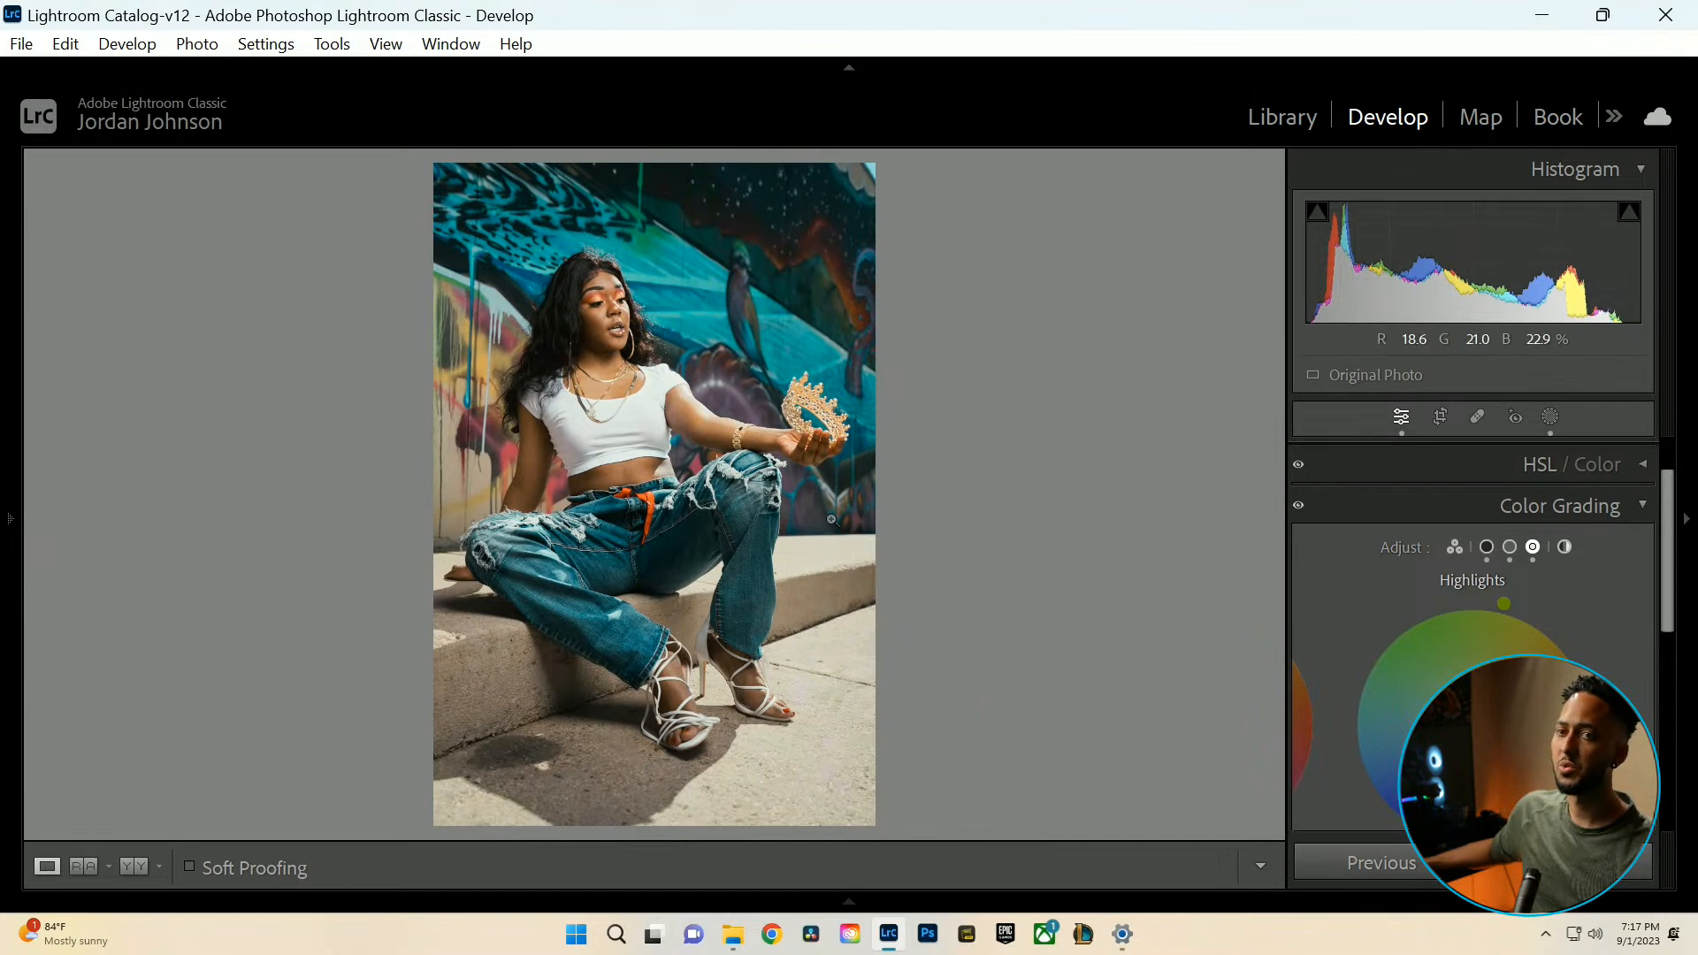
{"action": "scroll", "coordinate": [1468, 619], "scroll_direction": "down", "scroll_amount": 3}
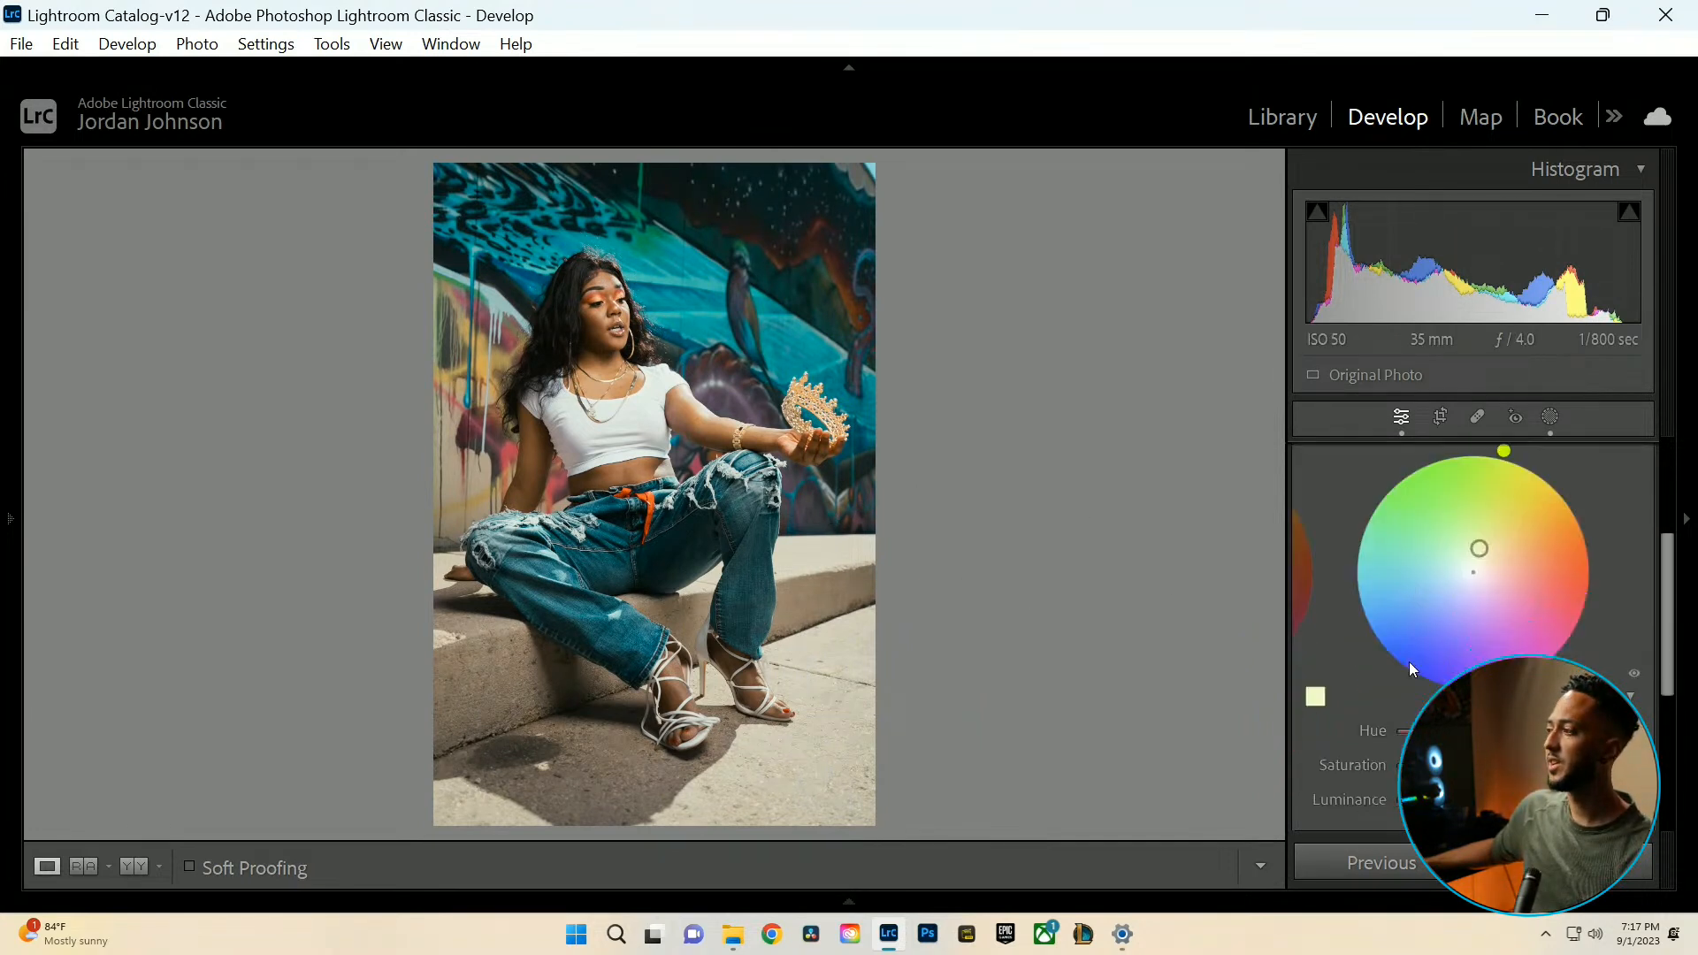
{"action": "left_click_drag", "start_coordinate": [1443, 765], "coordinate": [1434, 766]}
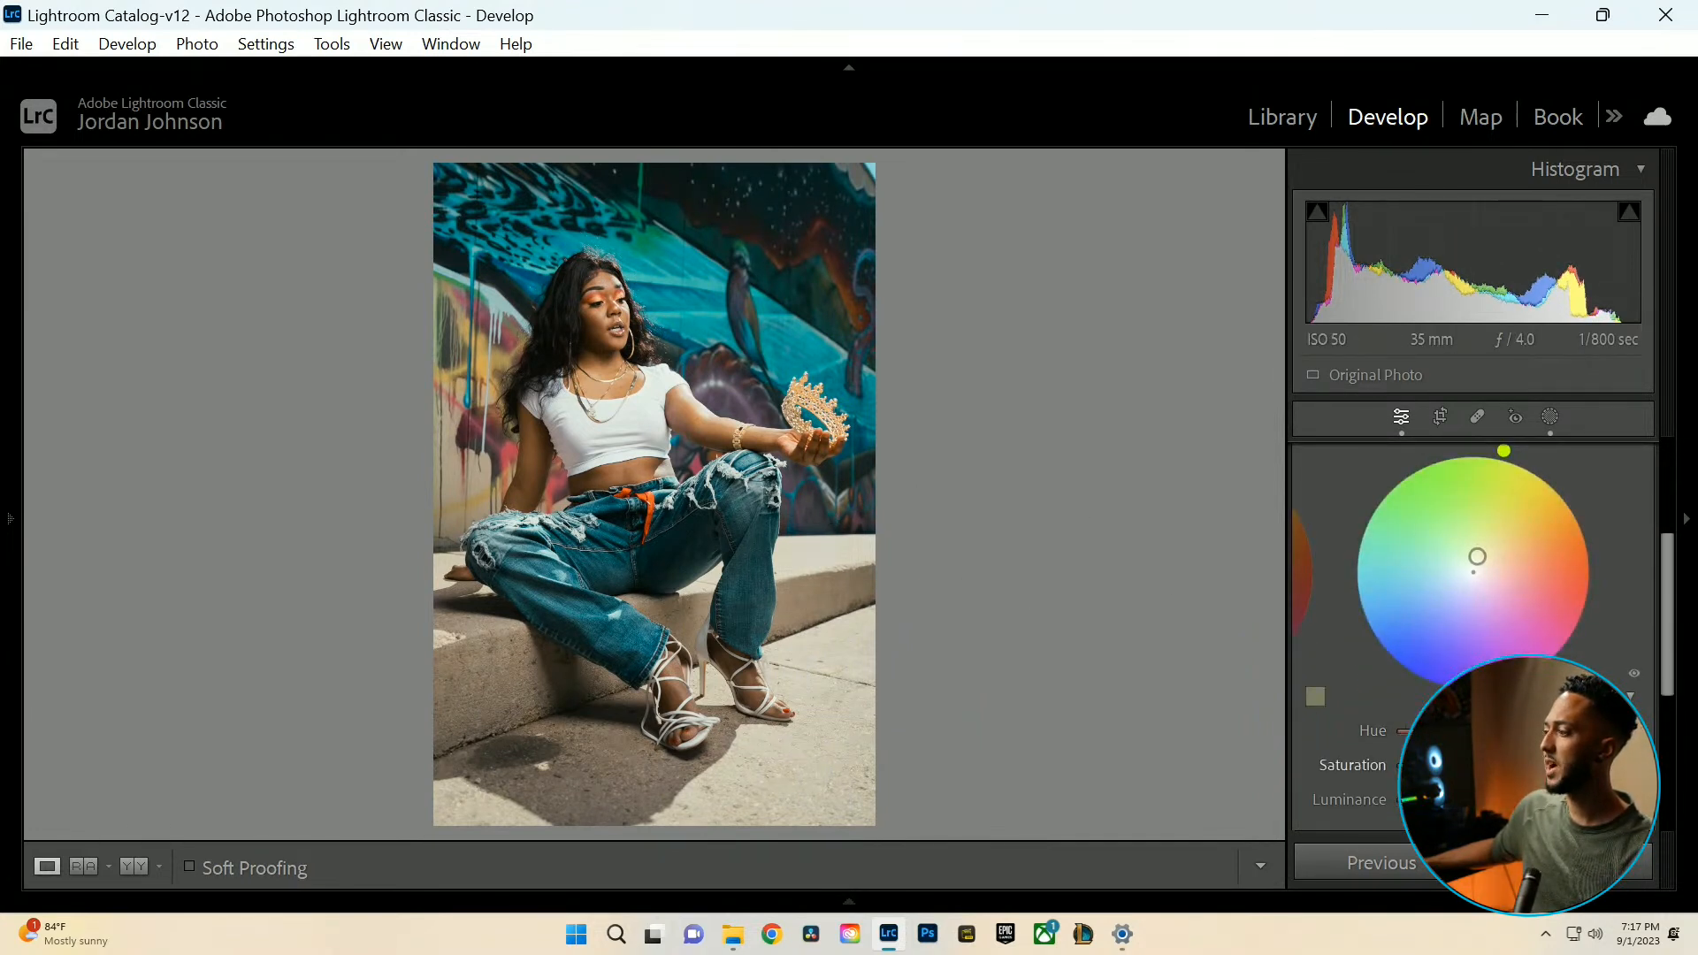
{"action": "scroll", "coordinate": [1371, 583], "scroll_direction": "up", "scroll_amount": 2}
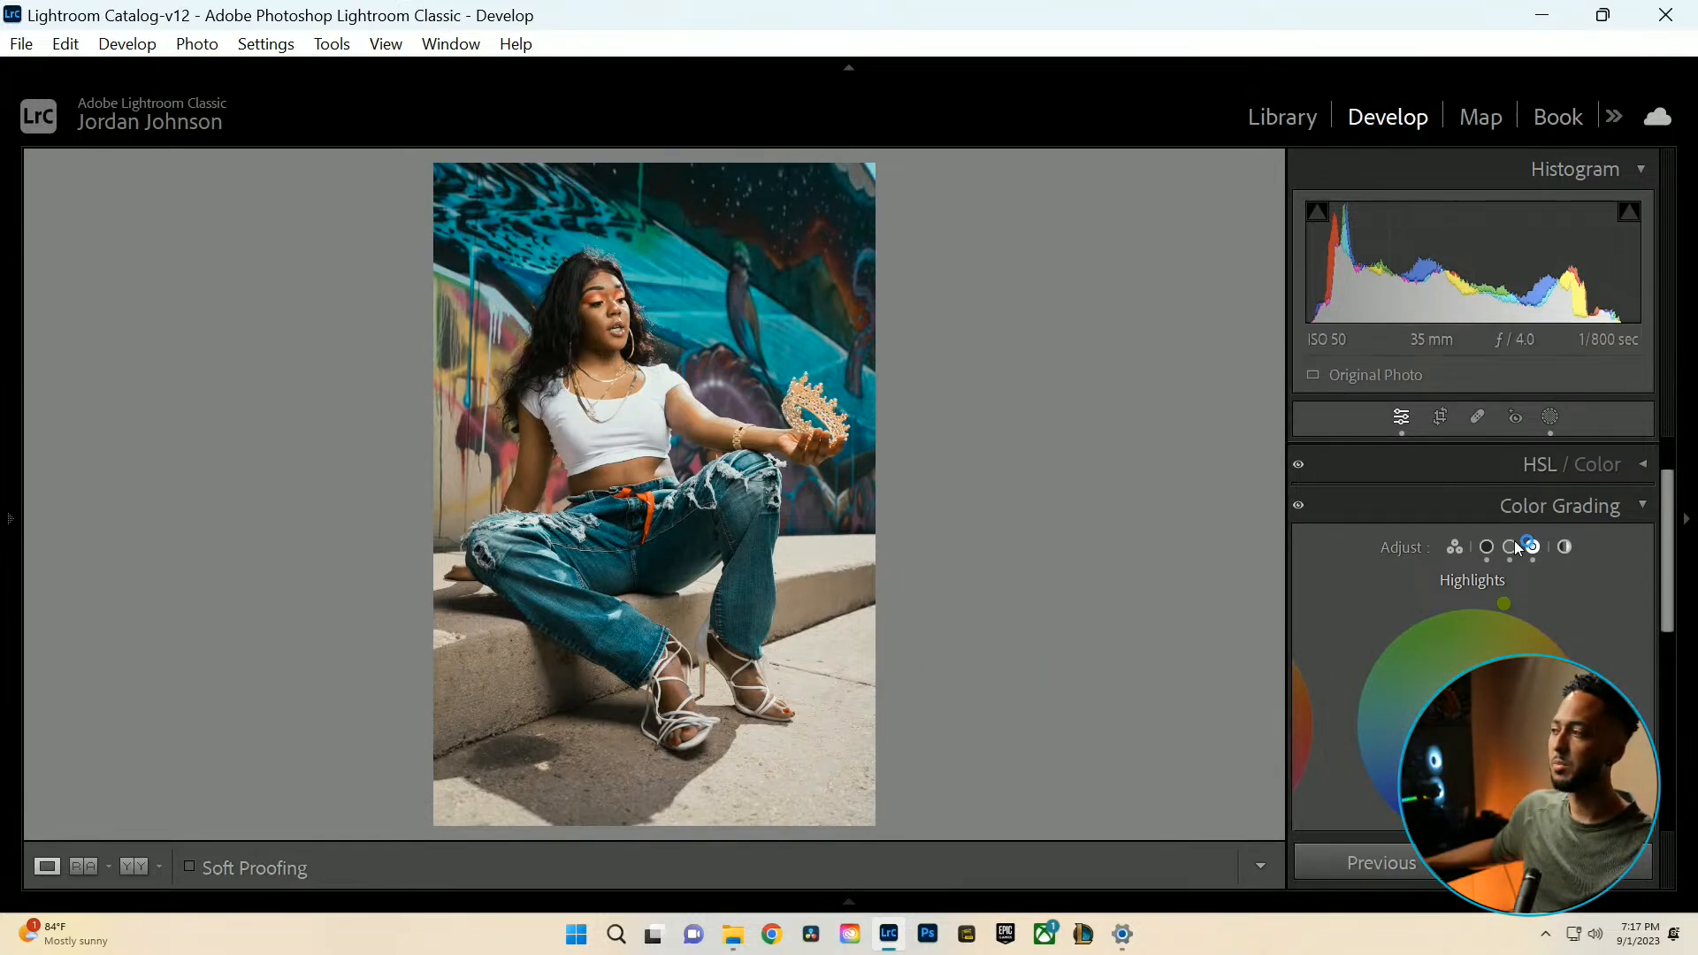
{"action": "left_click", "coordinate": [1634, 512]}
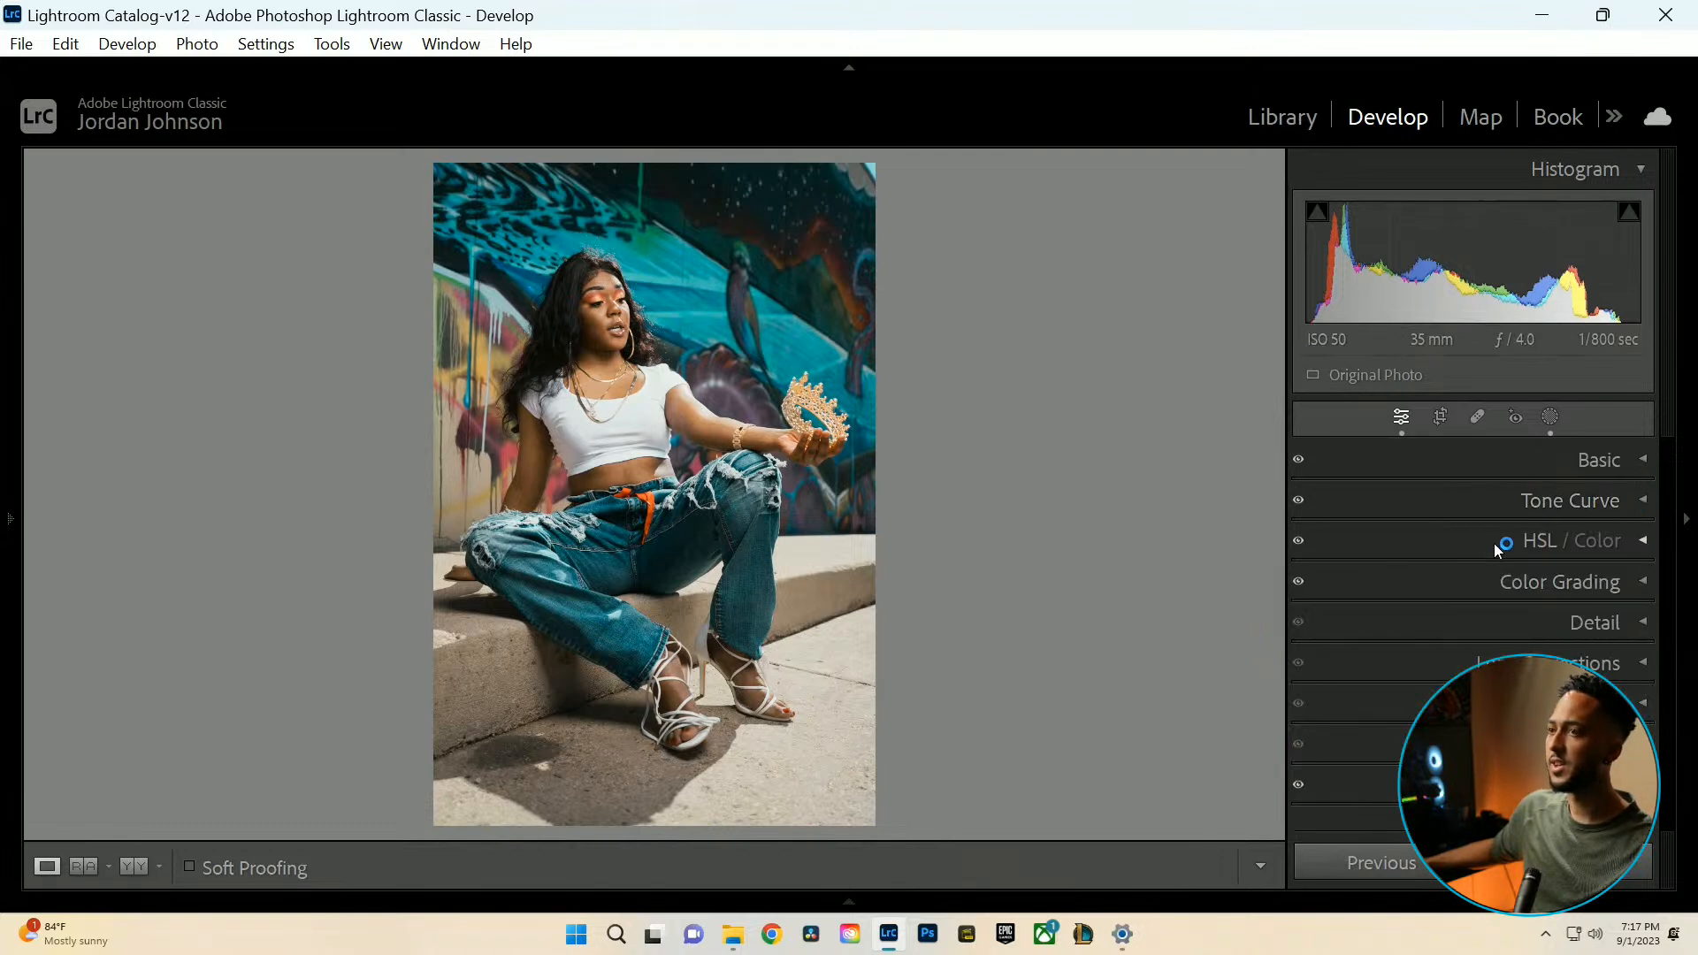
Create a Select Background mask and lower its exposure by 0.43.
{"action": "left_click", "coordinate": [1548, 417]}
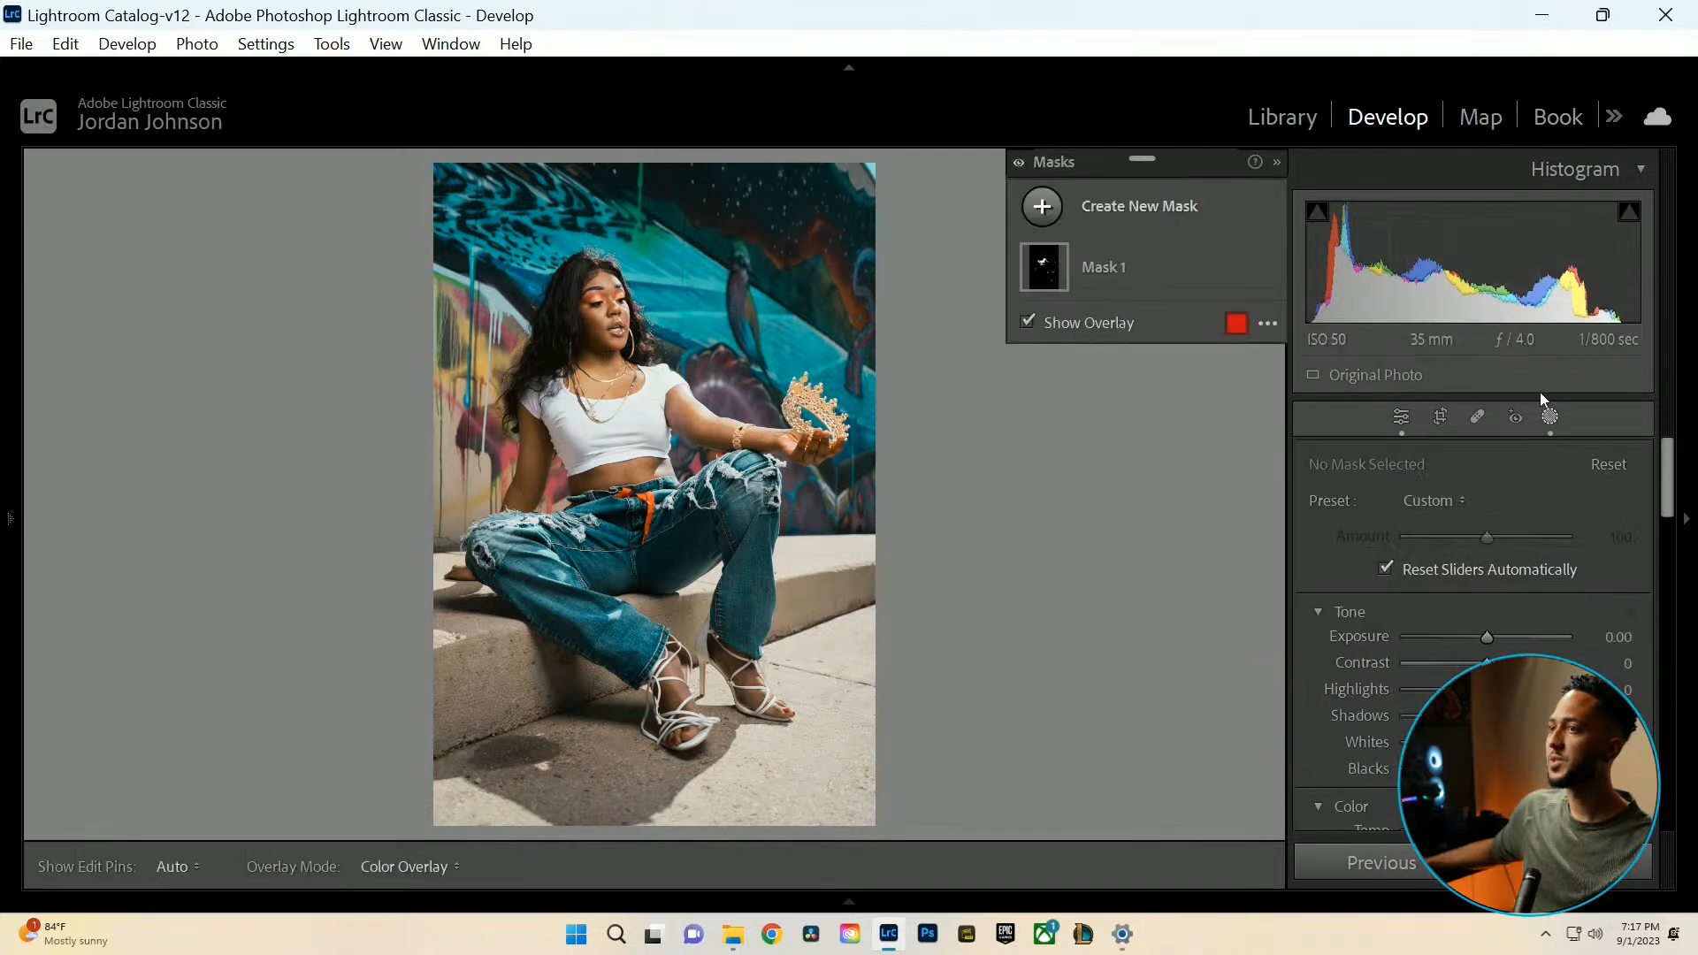
{"action": "left_click", "coordinate": [1041, 208]}
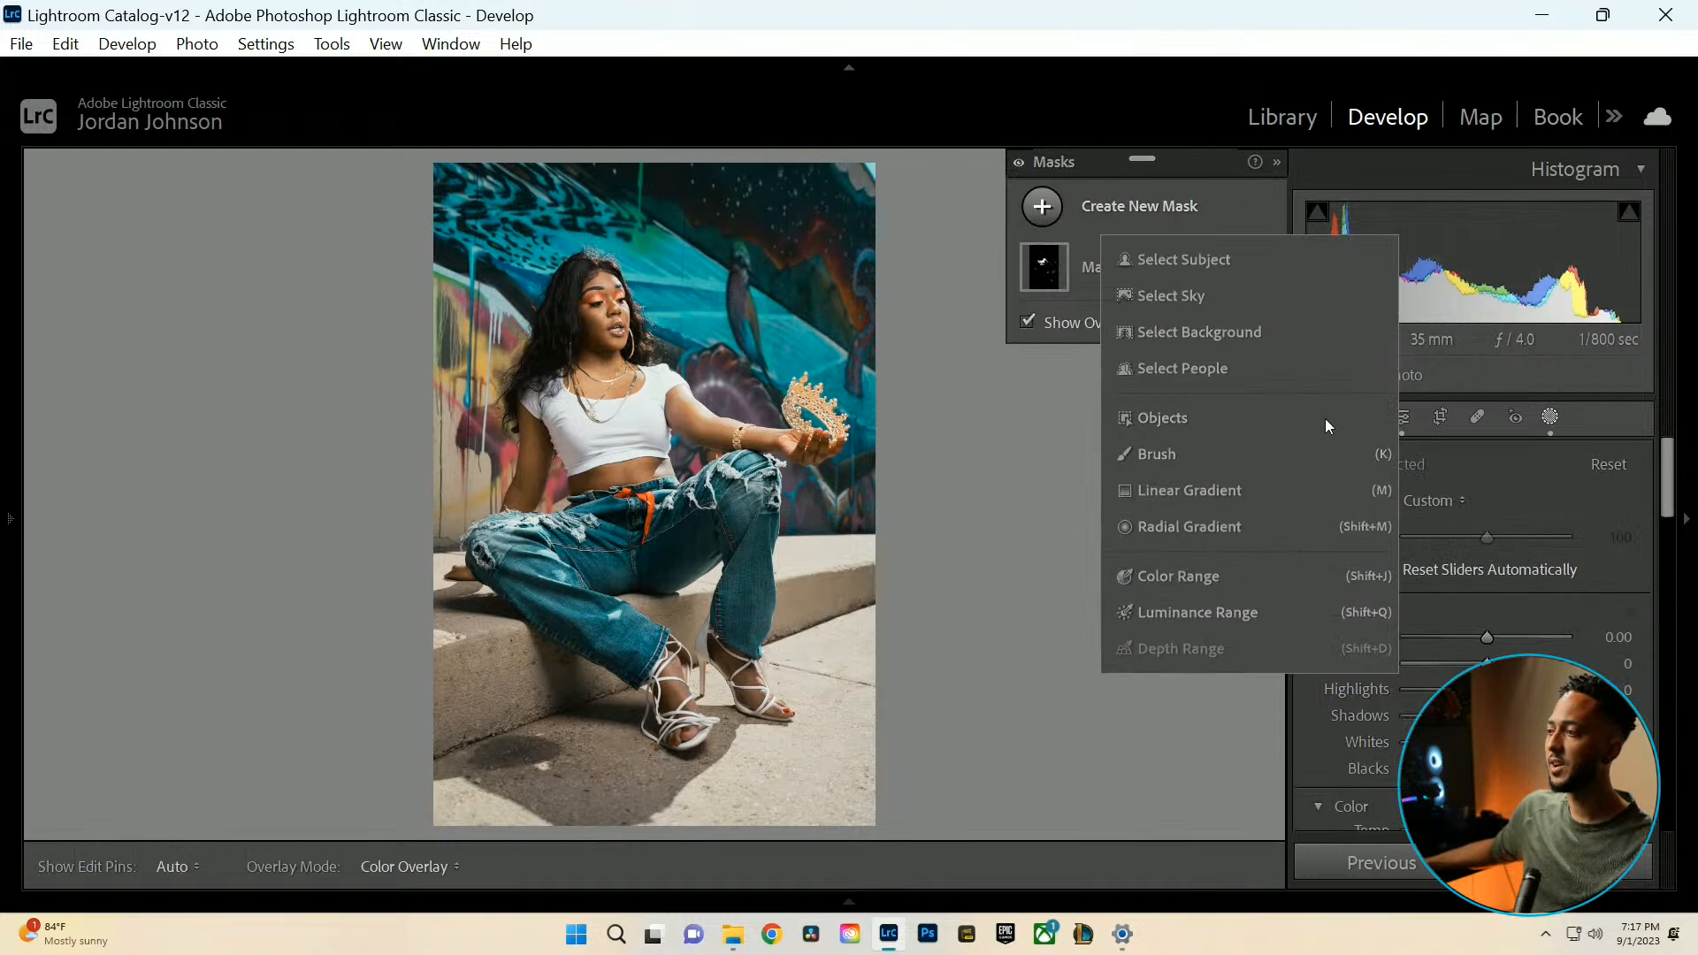
{"action": "left_click", "coordinate": [1212, 333]}
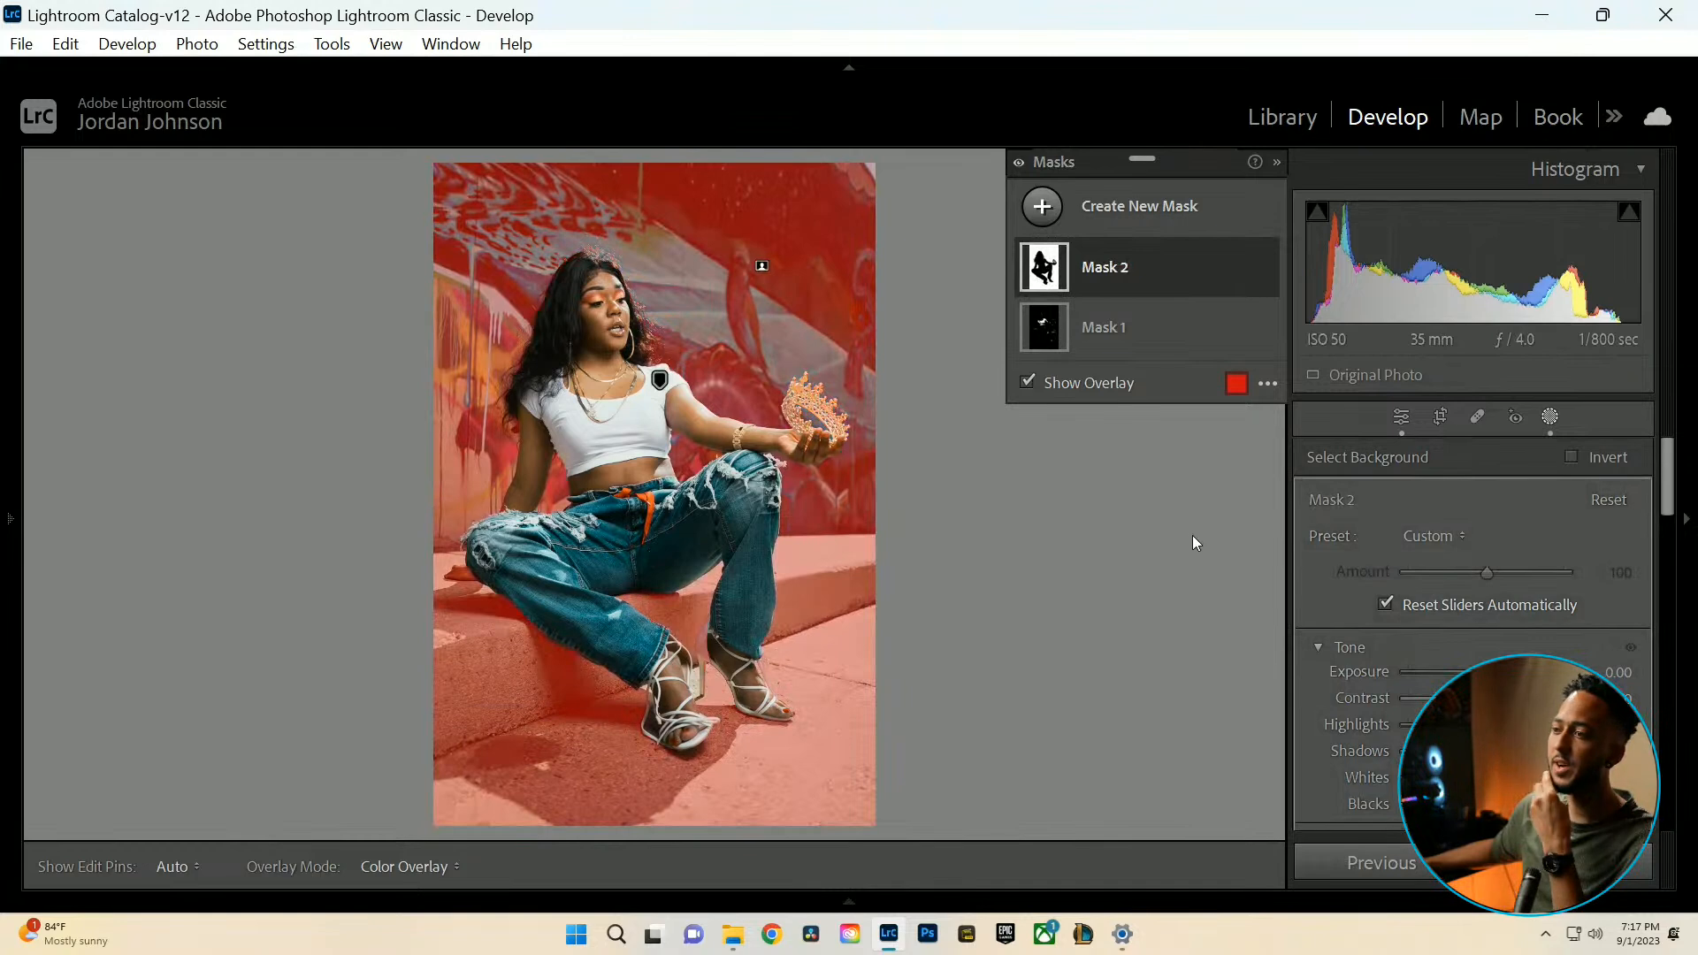
{"action": "left_click_drag", "start_coordinate": [1487, 673], "coordinate": [1477, 673]}
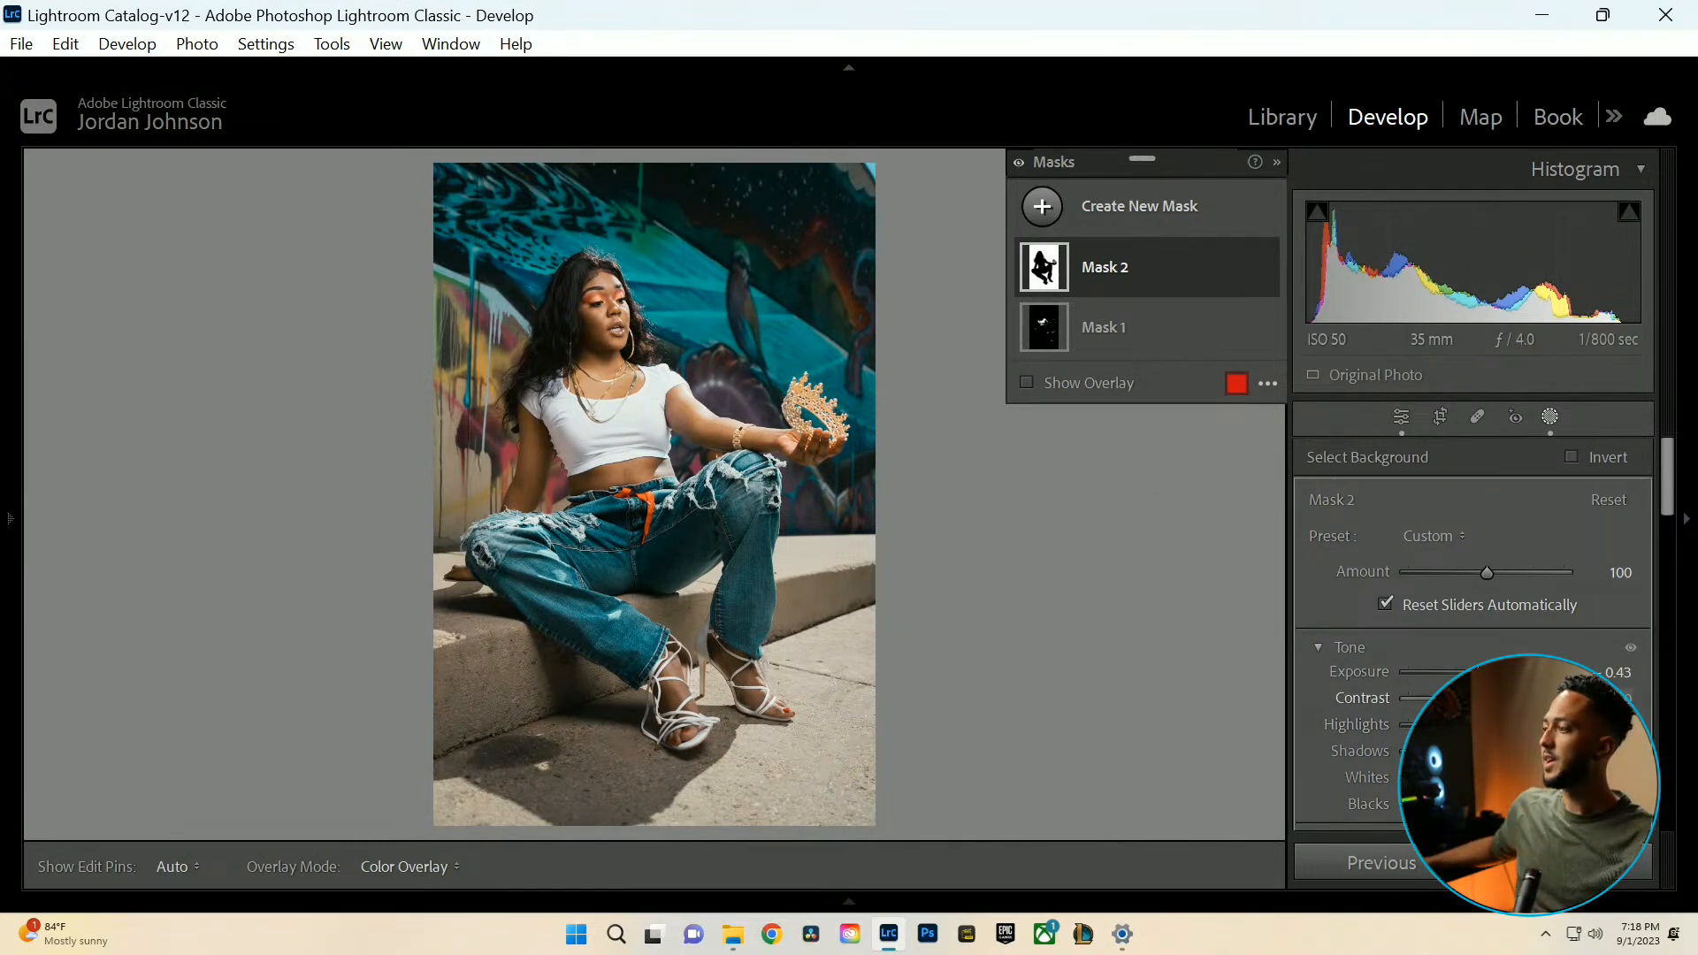
Raise the background mask's exposure to 0.20 and increase its clarity slightly.
{"action": "mouse_move", "coordinate": [1486, 699]}
{"action": "left_mouse_down"}
{"action": "mouse_move", "coordinate": [1529, 699]}
{"action": "mouse_move", "coordinate": [1491, 673]}
{"action": "left_mouse_up"}
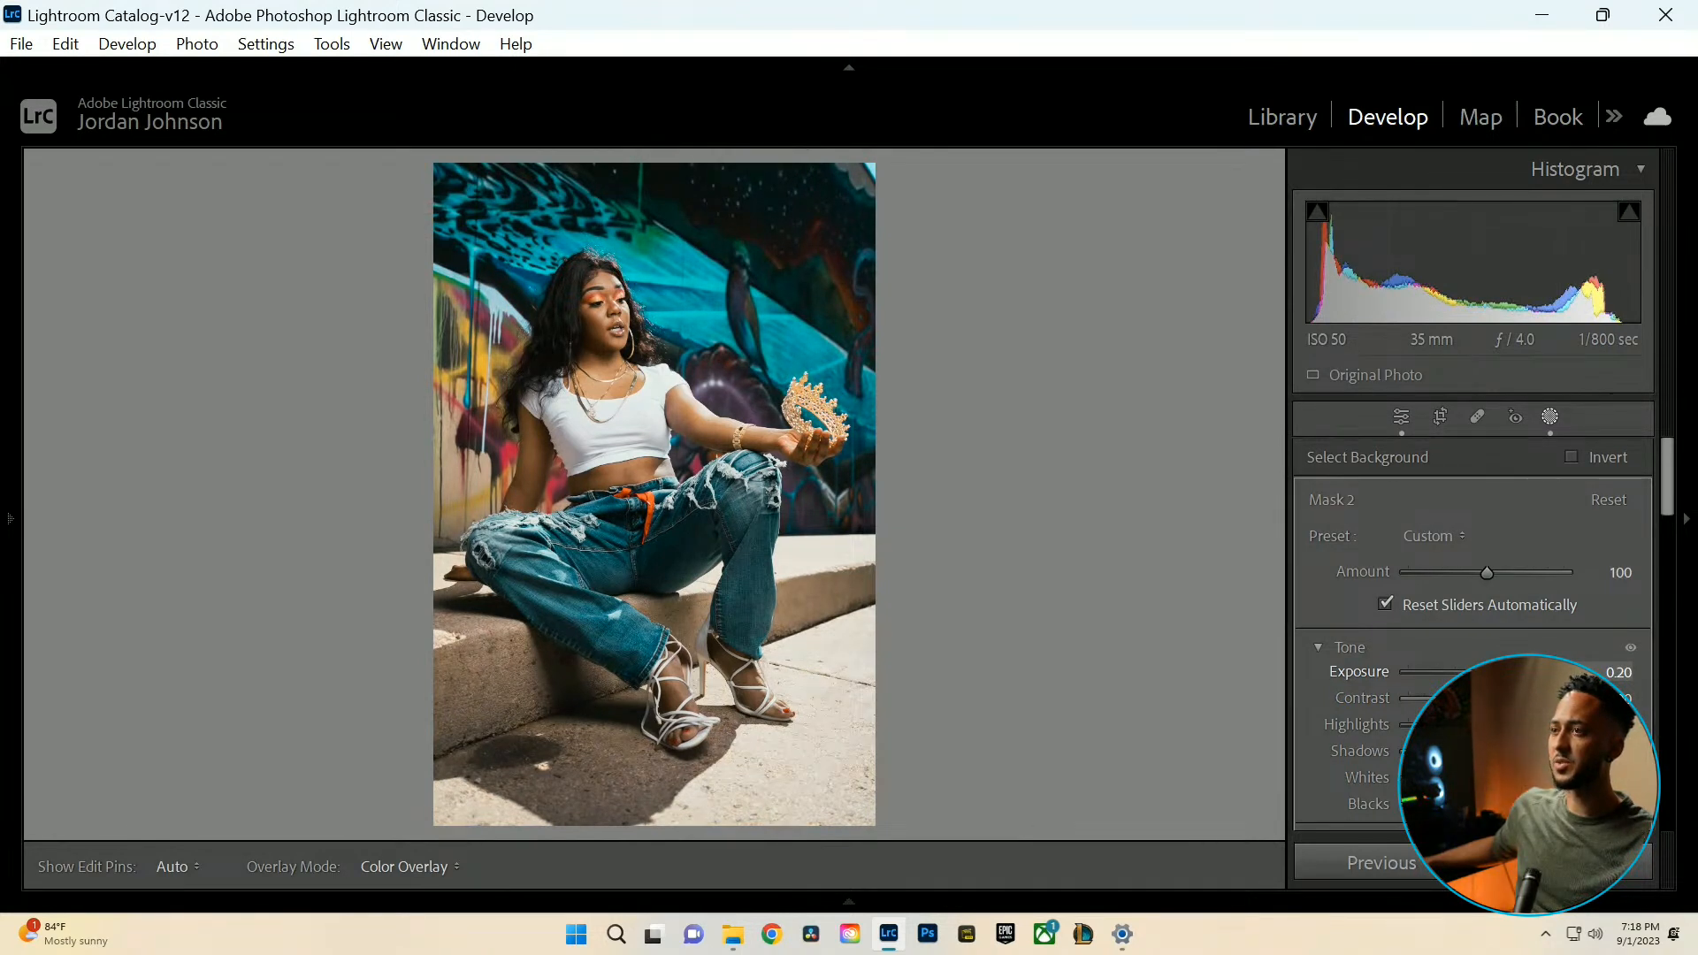
{"action": "left_click_drag", "start_coordinate": [1491, 673], "coordinate": [1491, 673]}
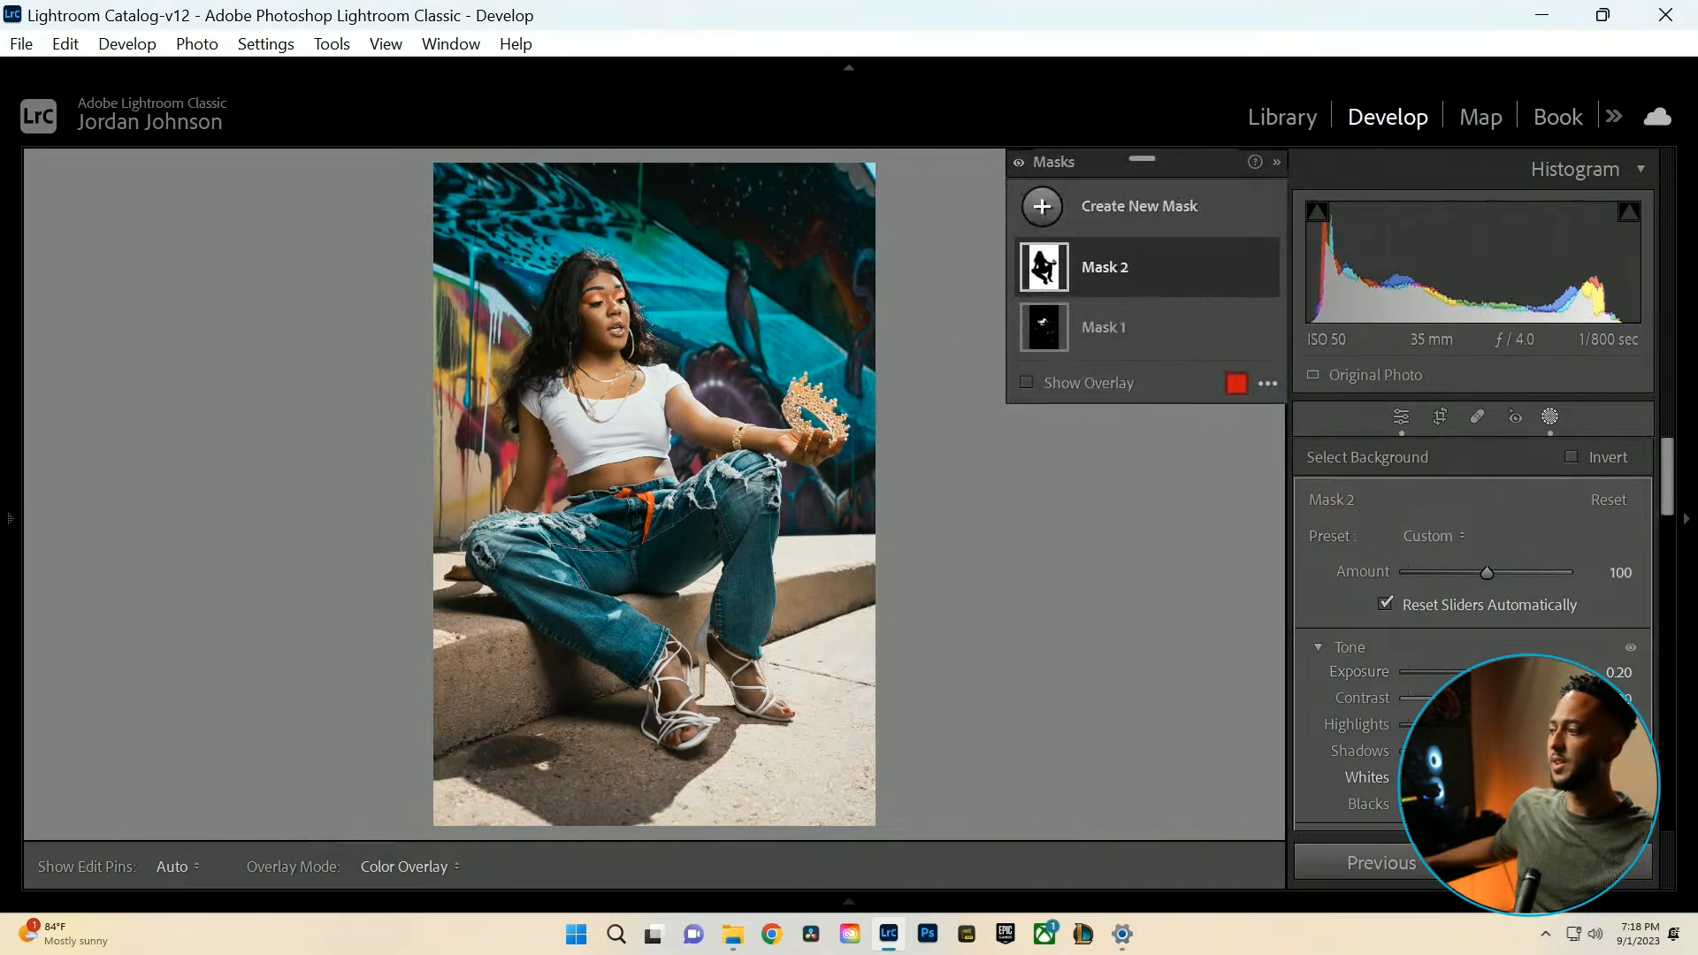
{"action": "scroll", "coordinate": [1544, 566], "scroll_direction": "down", "scroll_amount": 2}
{"action": "scroll", "coordinate": [1472, 565], "scroll_direction": "down", "scroll_amount": 8}
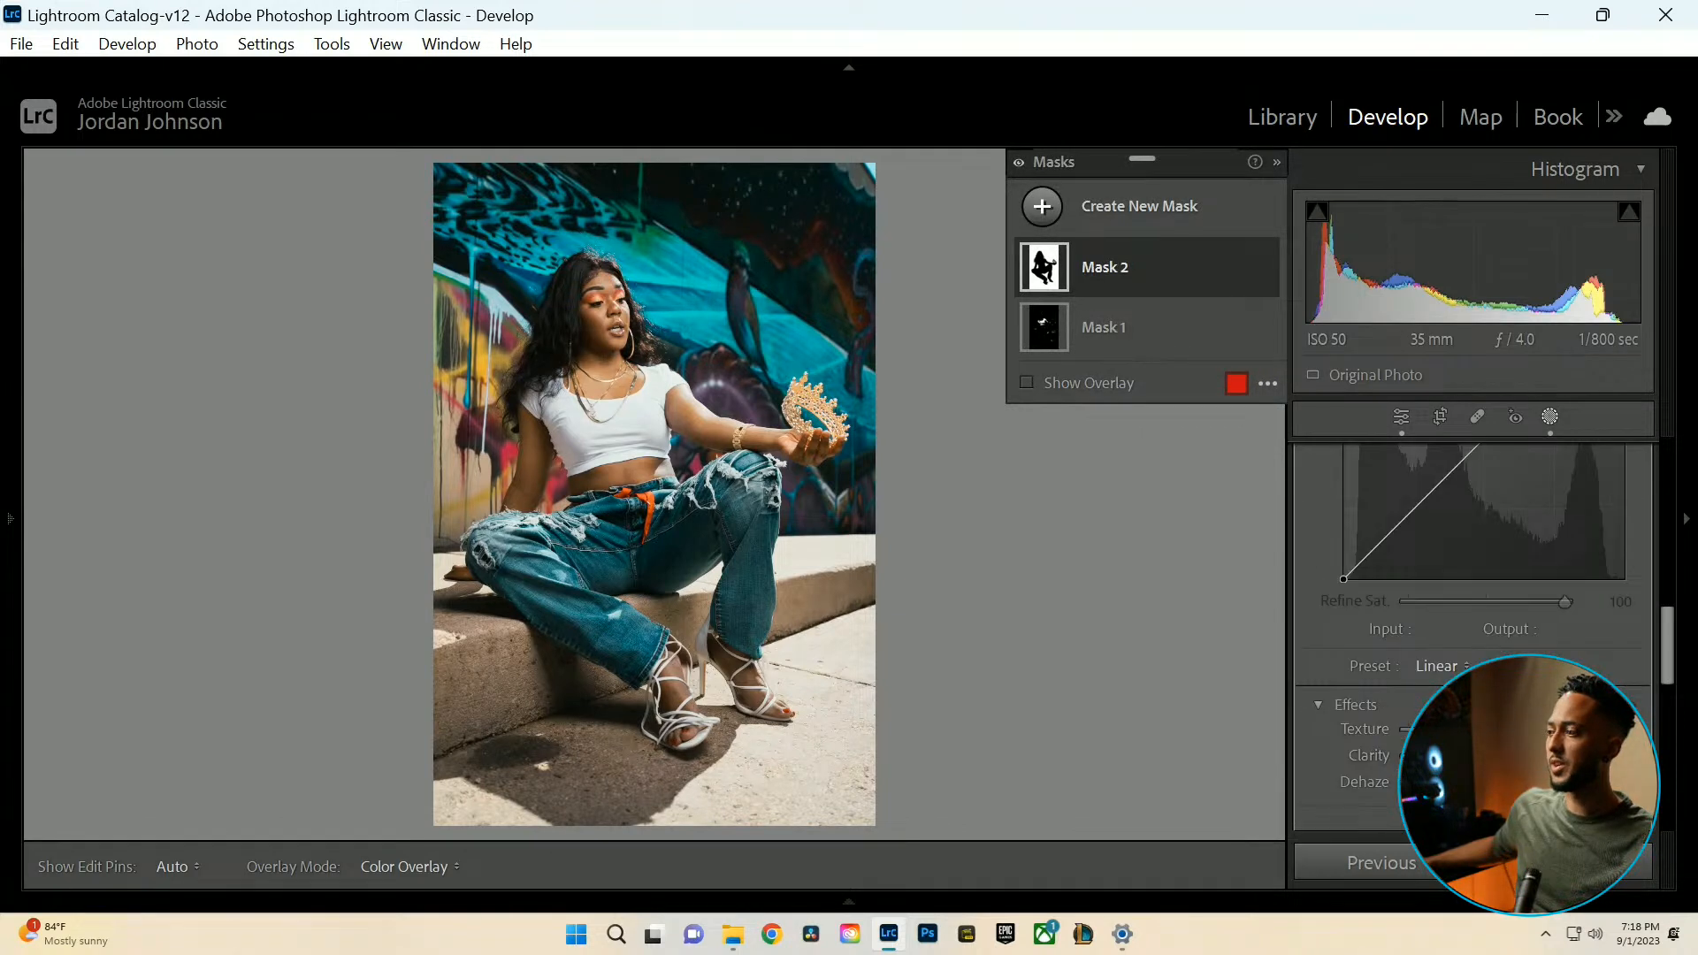
{"action": "left_click_drag", "start_coordinate": [1487, 756], "coordinate": [1494, 756]}
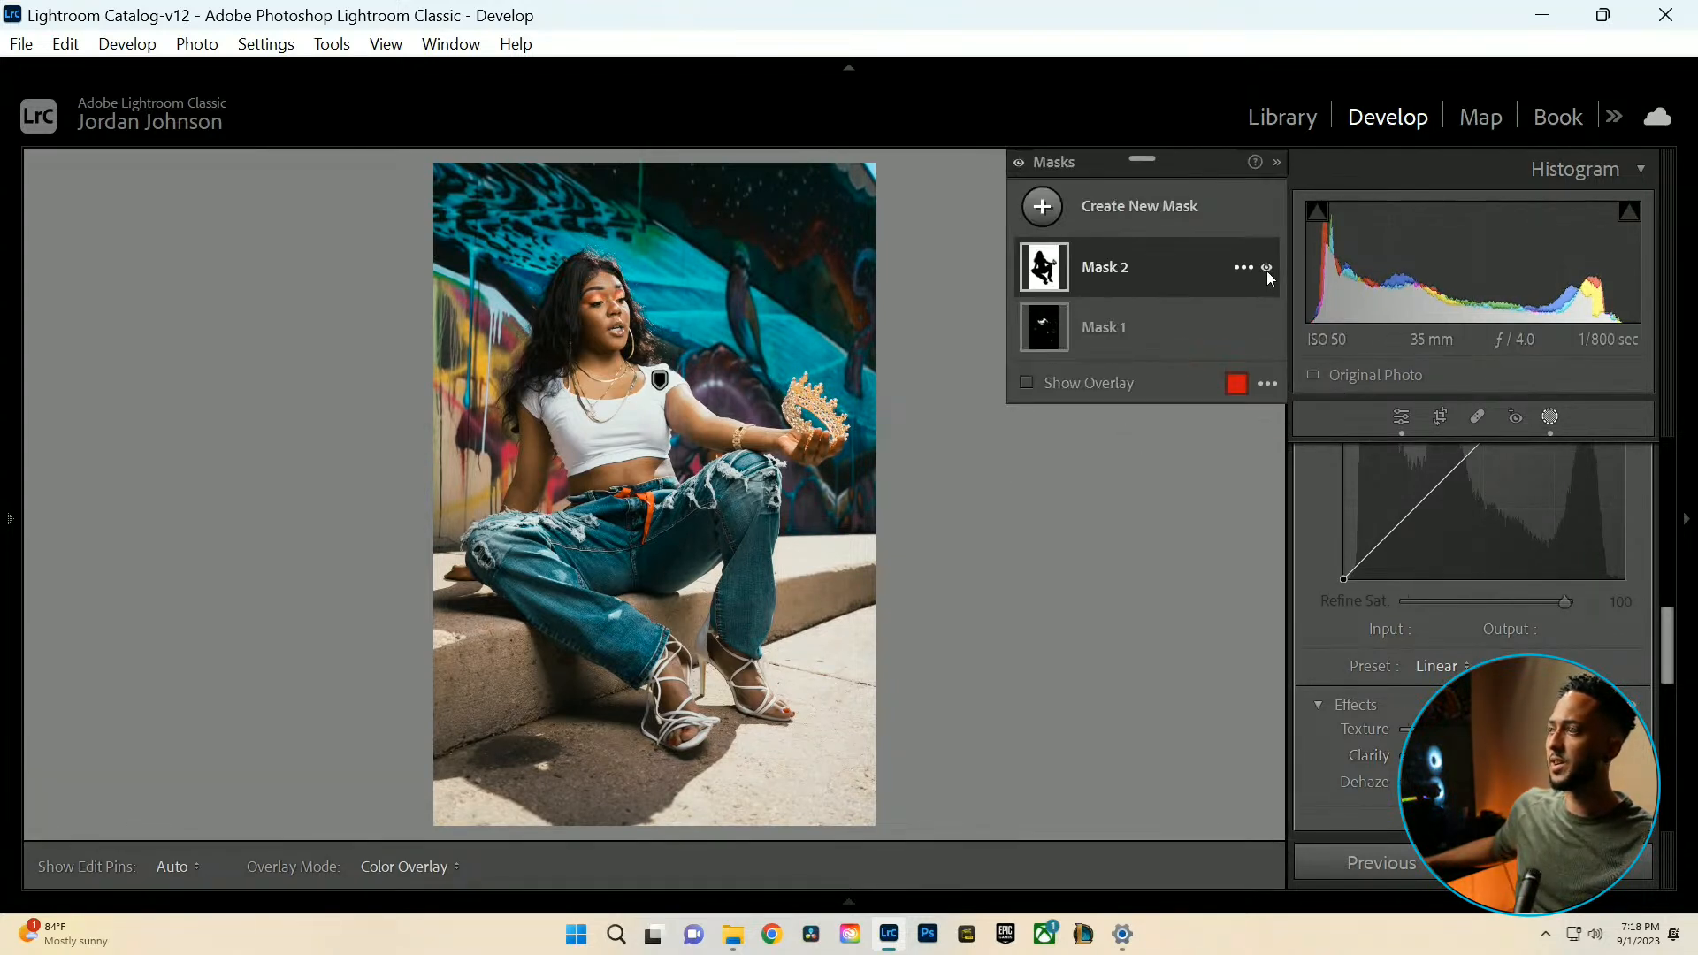
Compare the photo with and without the background mask's adjustments.
{"action": "left_click", "coordinate": [1266, 268]}
{"action": "left_click", "coordinate": [1266, 268]}
{"action": "left_click", "coordinate": [1266, 268]}
{"action": "left_click", "coordinate": [1268, 268]}
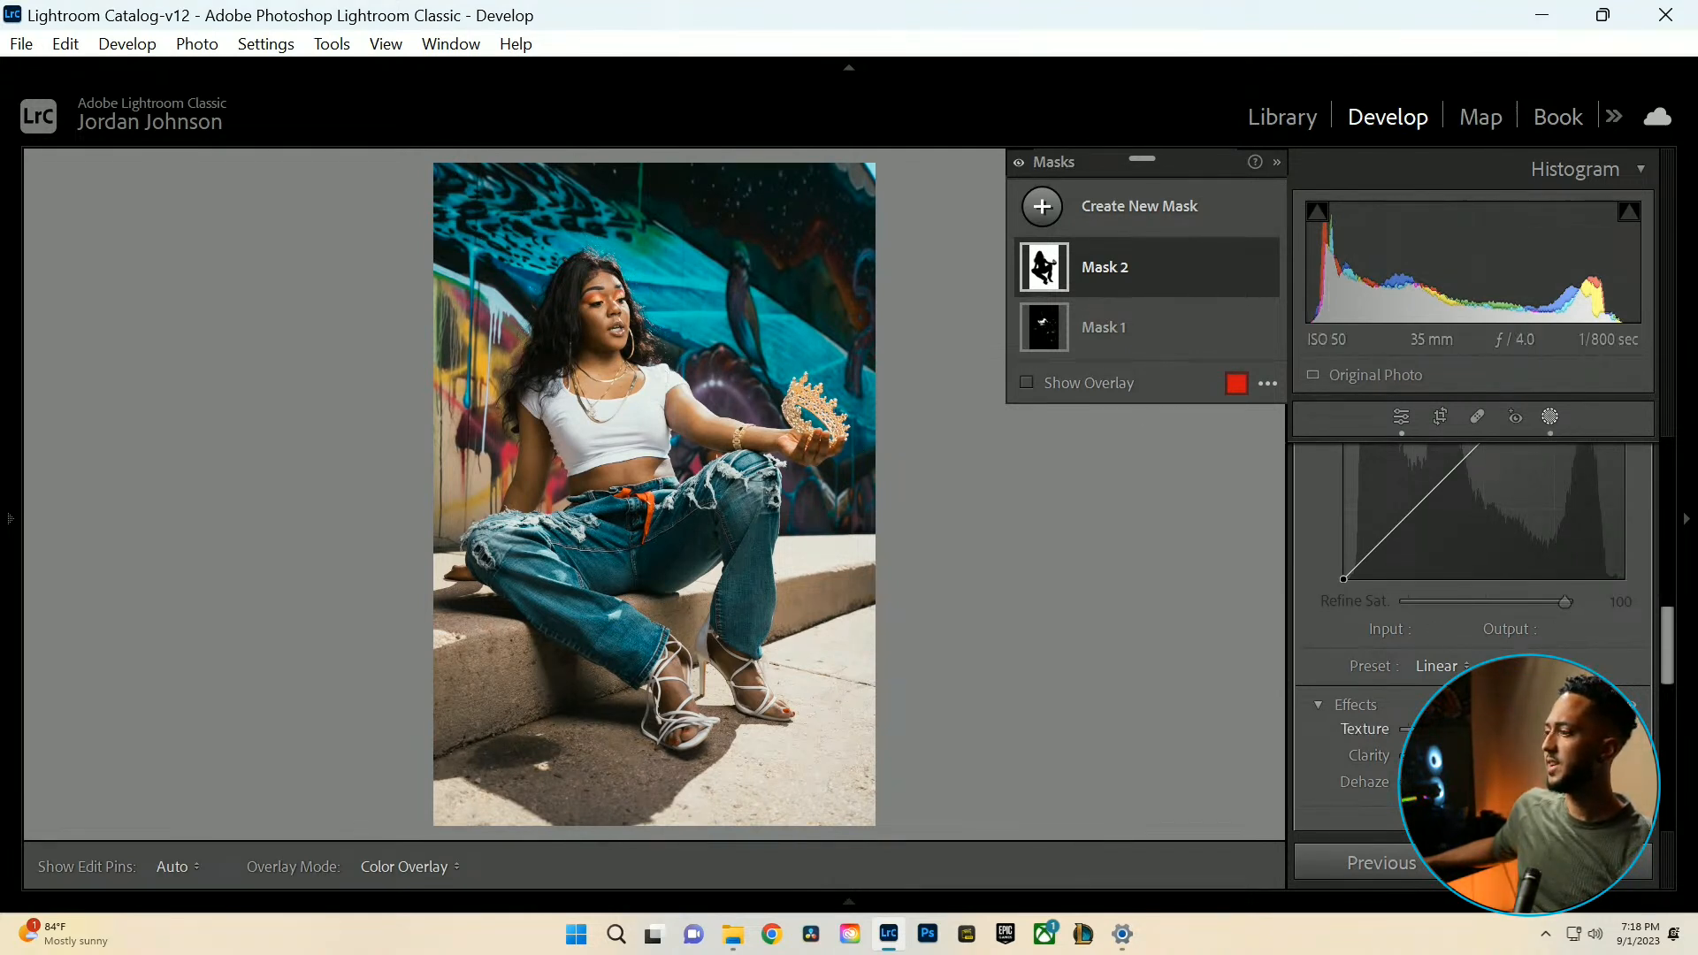
Raise the shadows of the background mask, preview the mask's effect and leave masking.
{"action": "scroll", "coordinate": [1366, 728], "scroll_direction": "up", "scroll_amount": 10}
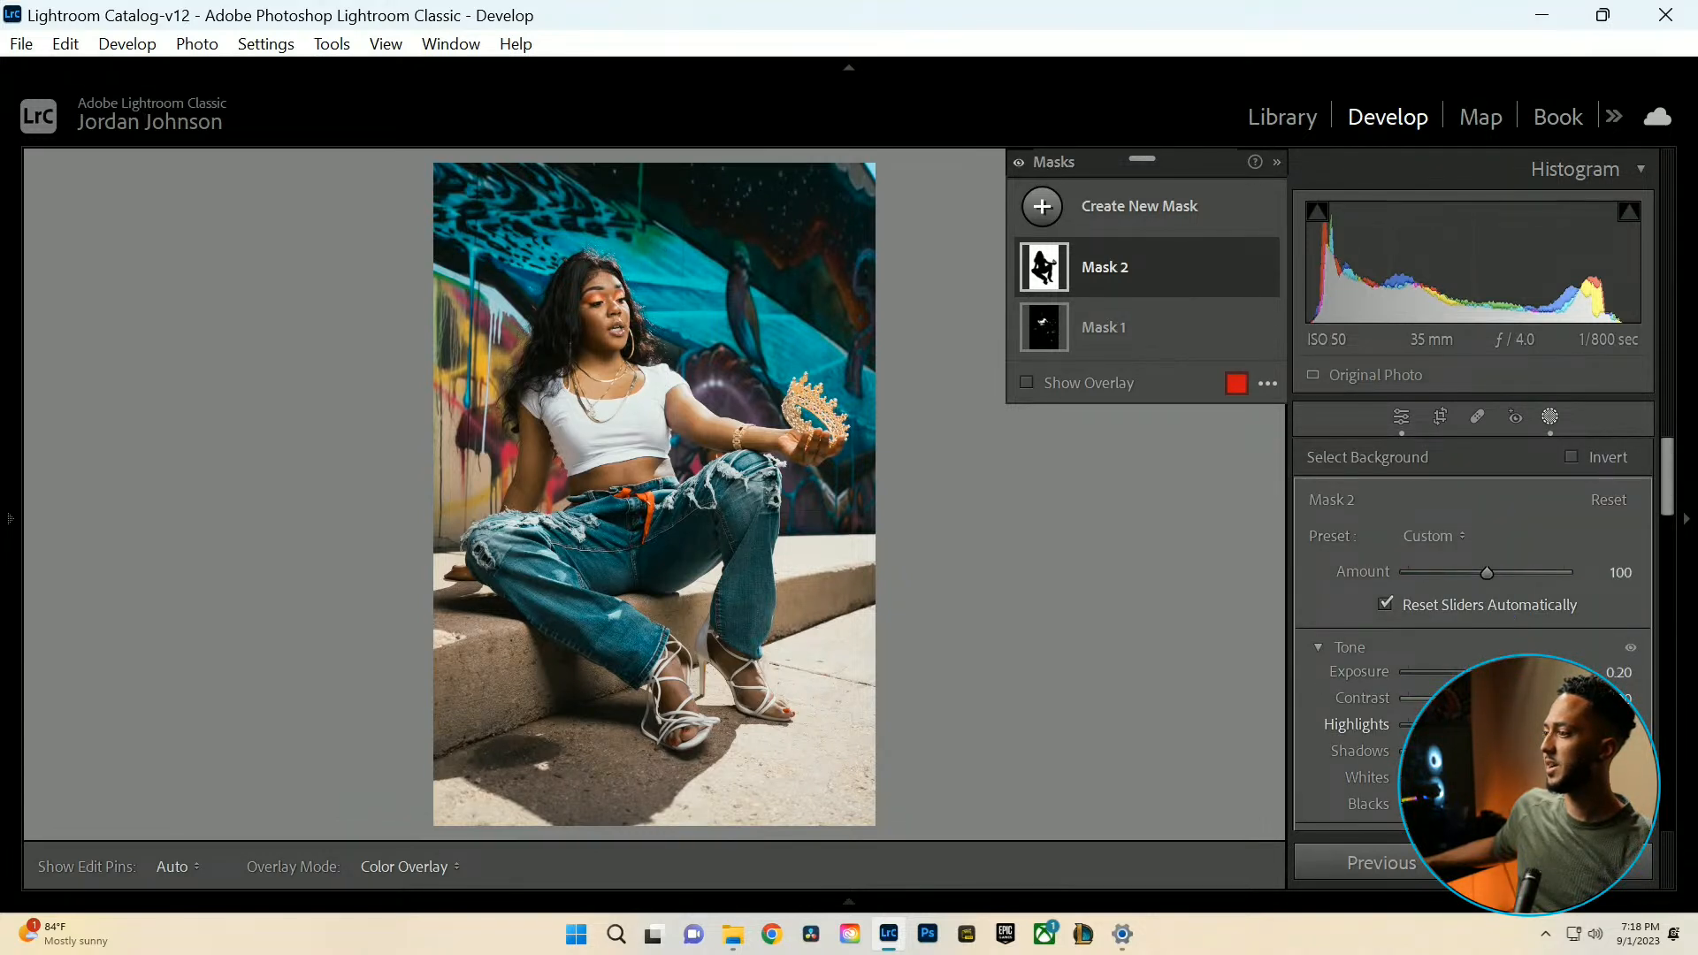
{"action": "mouse_move", "coordinate": [1487, 753]}
{"action": "left_mouse_down"}
{"action": "mouse_move", "coordinate": [1529, 753]}
{"action": "mouse_move", "coordinate": [1504, 753]}
{"action": "left_mouse_up"}
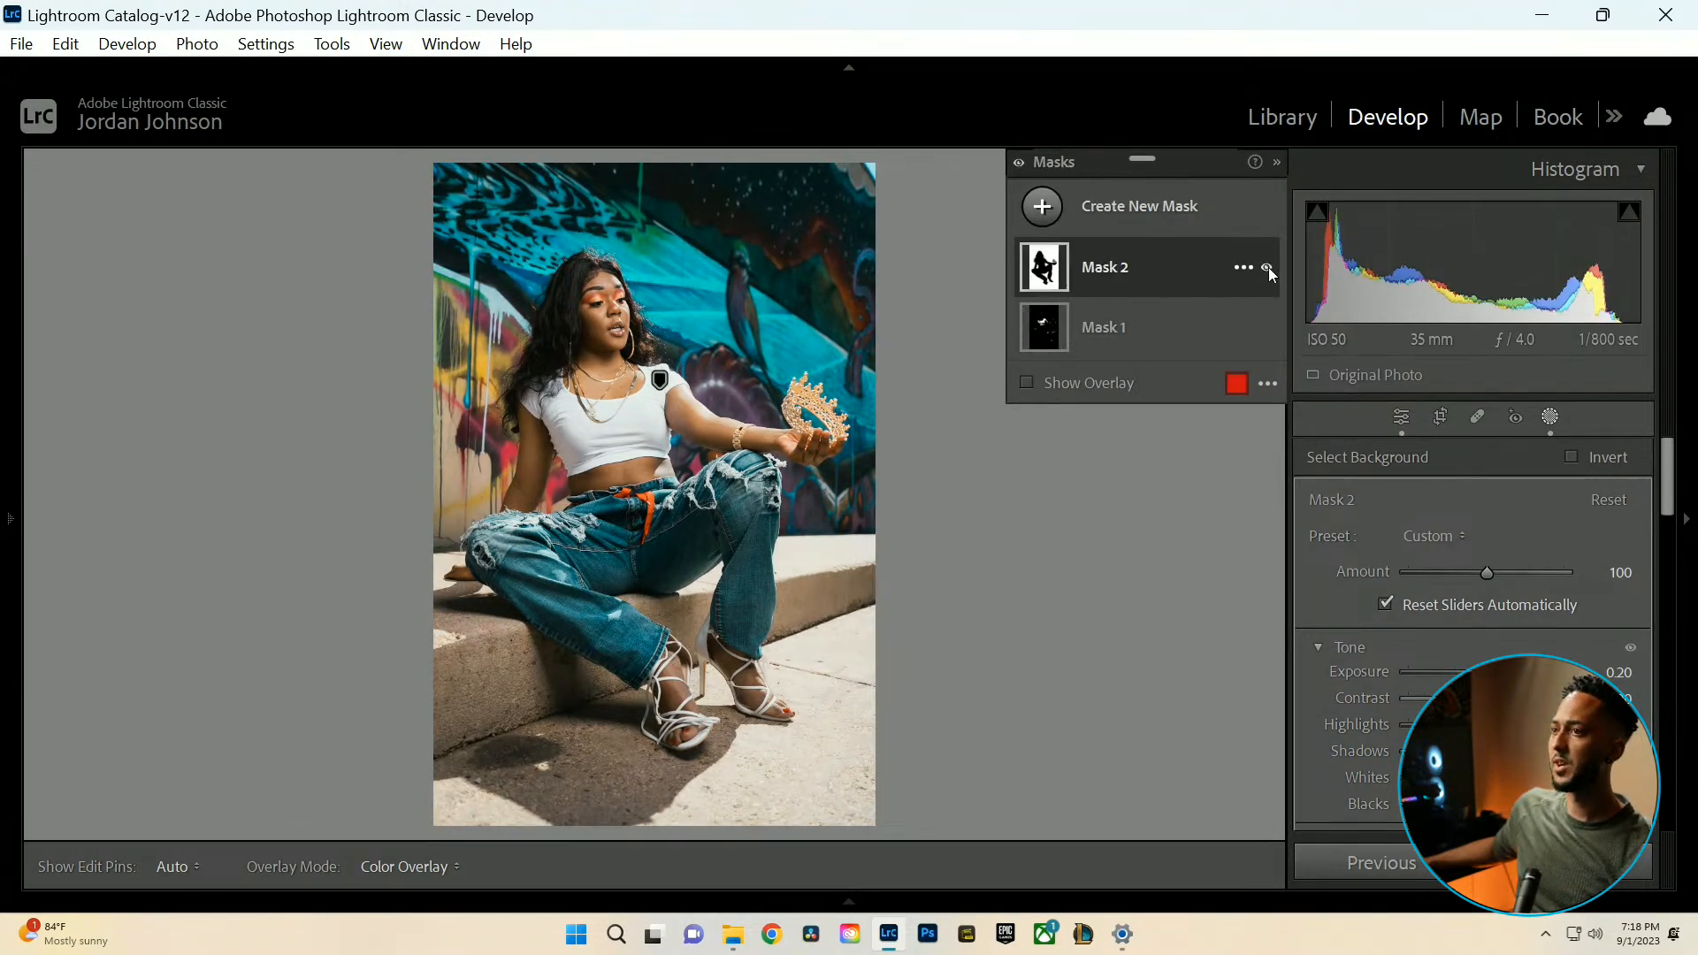
{"action": "left_click", "coordinate": [1268, 267]}
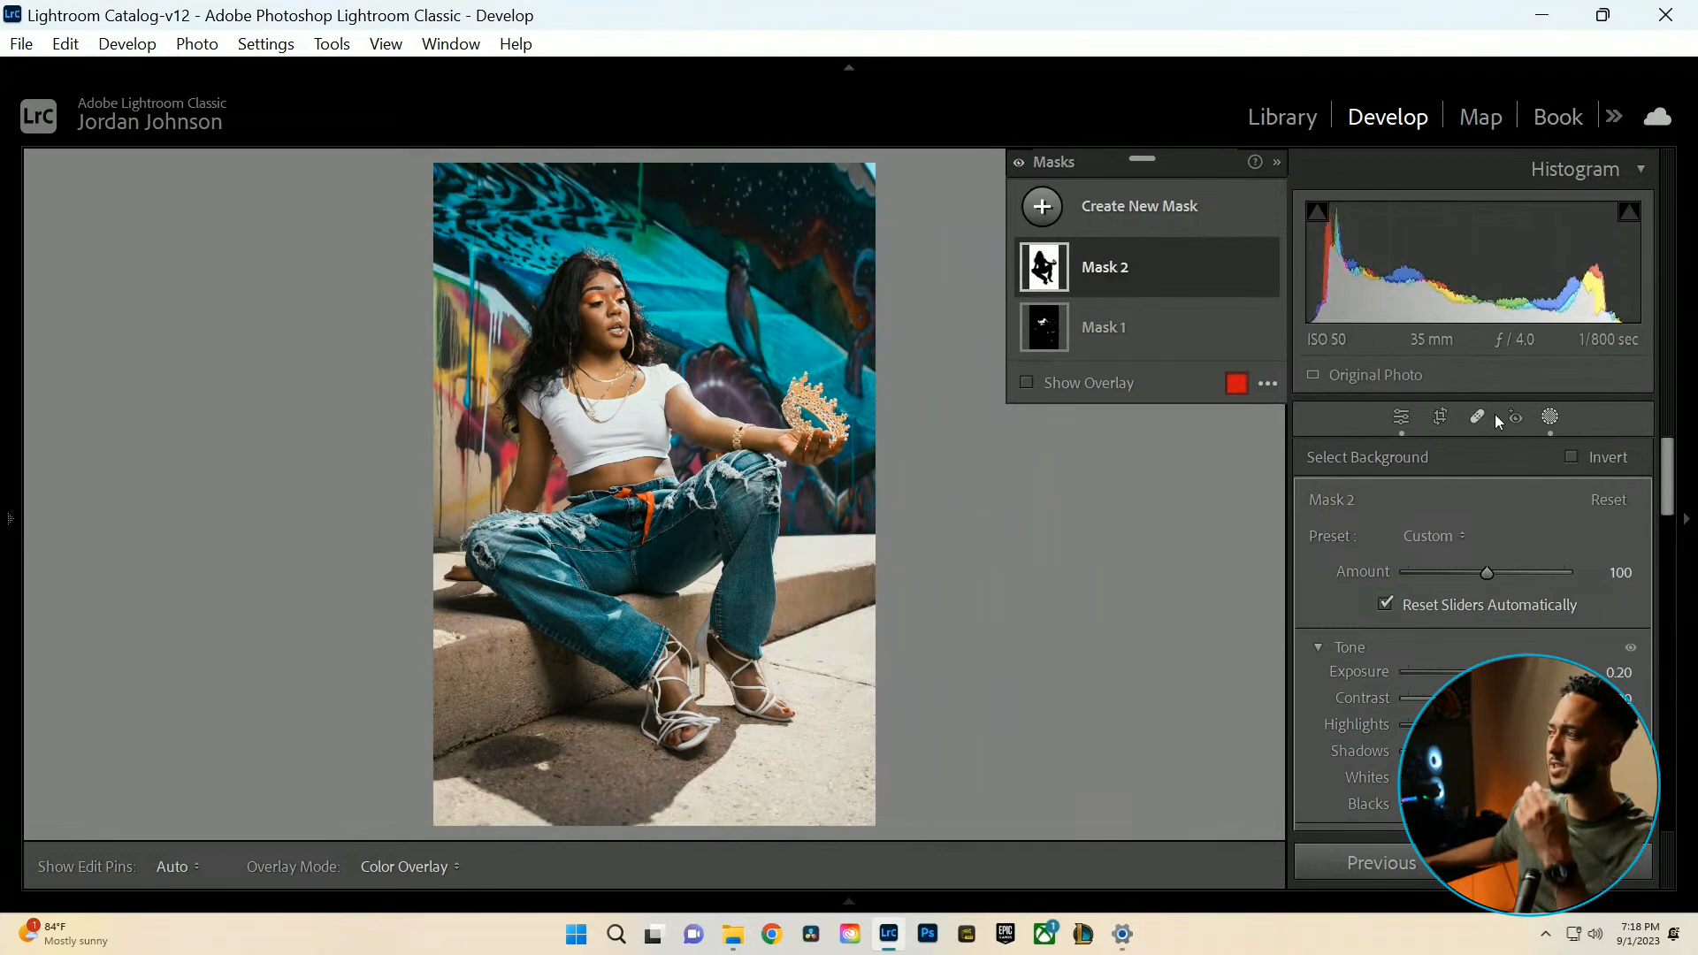
{"action": "left_click", "coordinate": [1550, 417]}
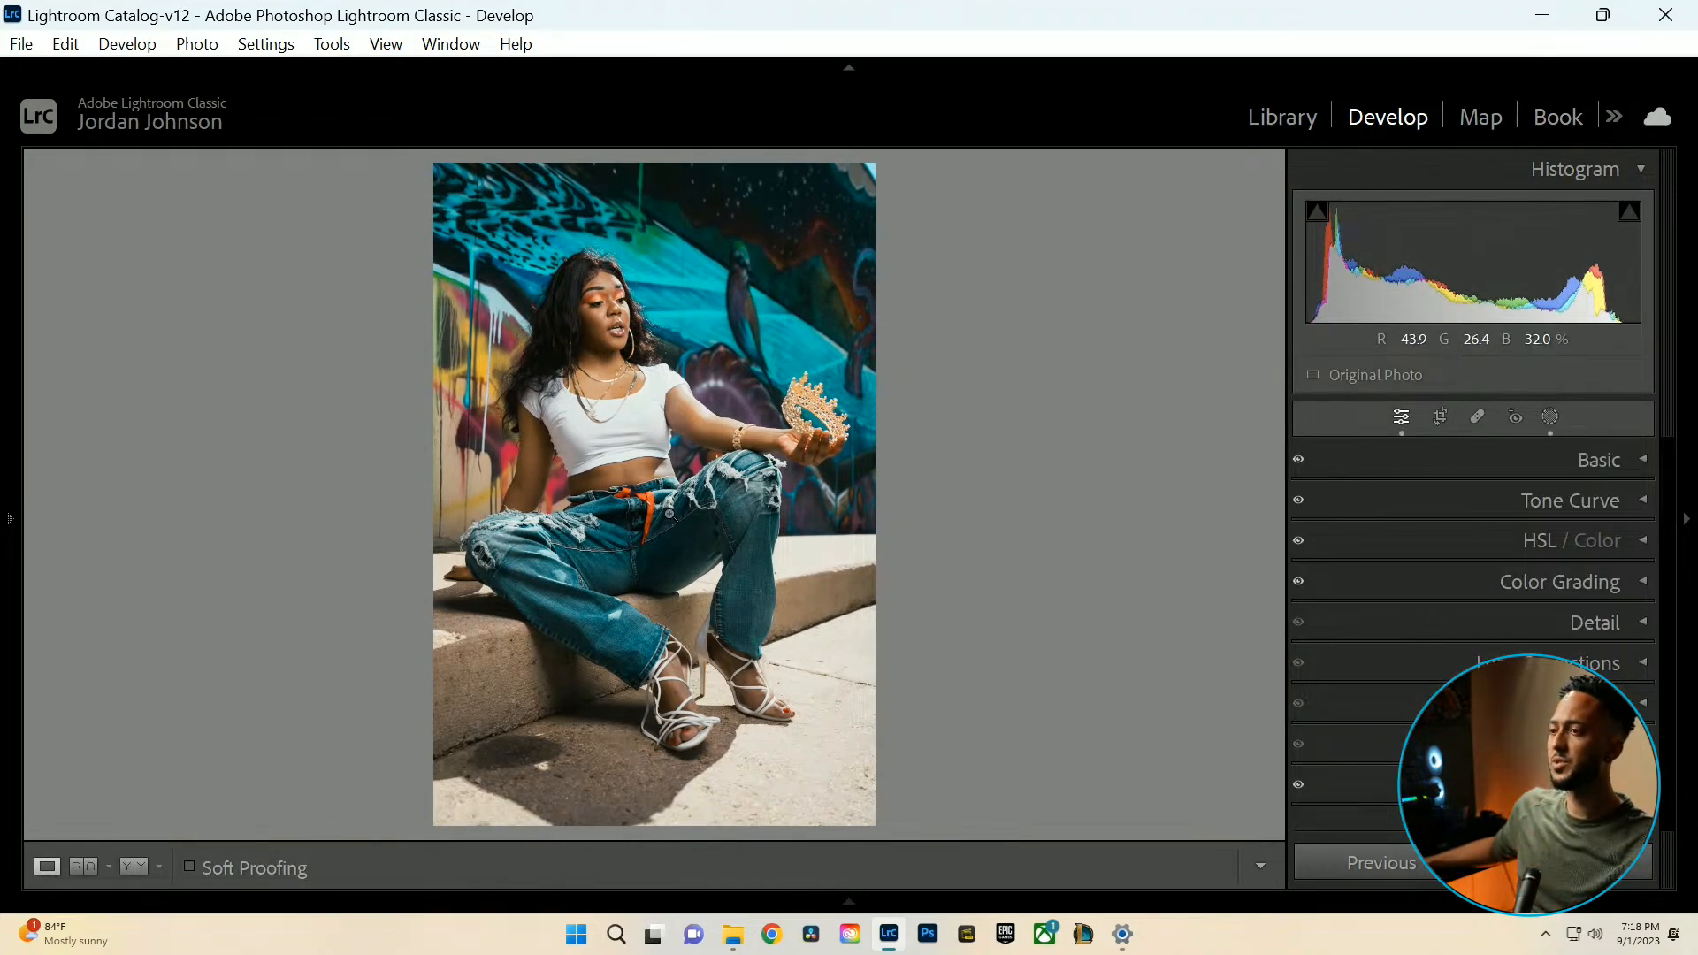
{"action": "left_click", "coordinate": [653, 522]}
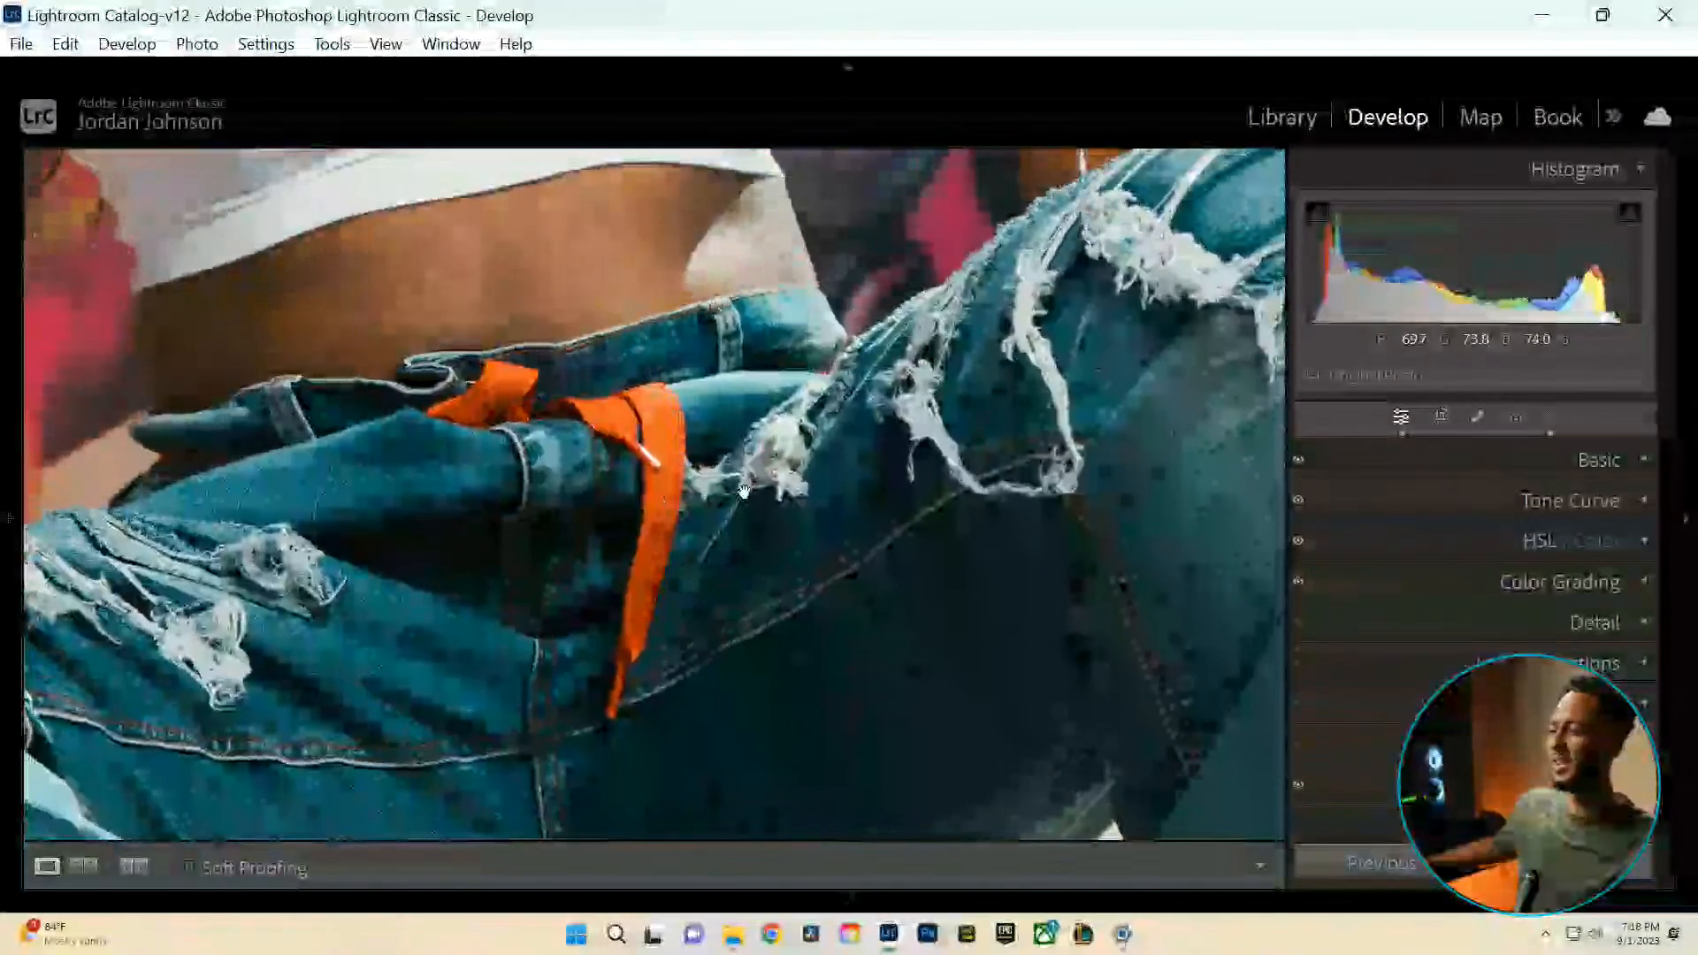
{"action": "left_click", "coordinate": [614, 509]}
Create a Brush mask at size 4.0 and paint it over the woman's jeans.
{"action": "left_click", "coordinate": [1550, 417]}
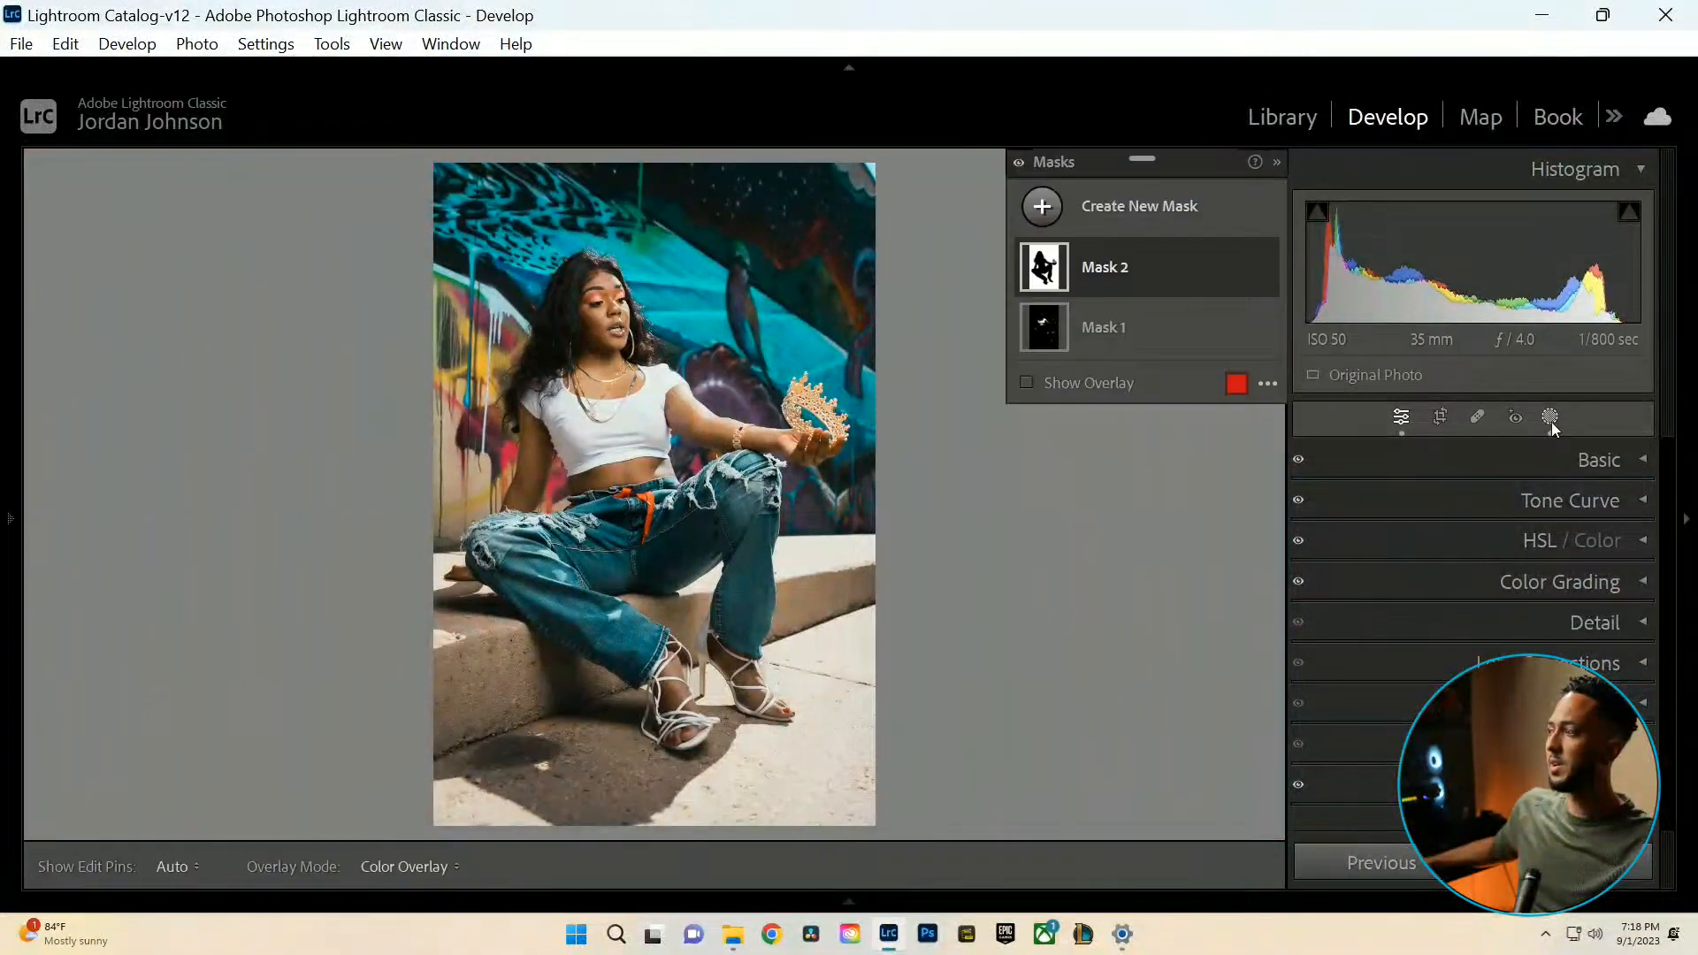
{"action": "left_click", "coordinate": [1044, 207]}
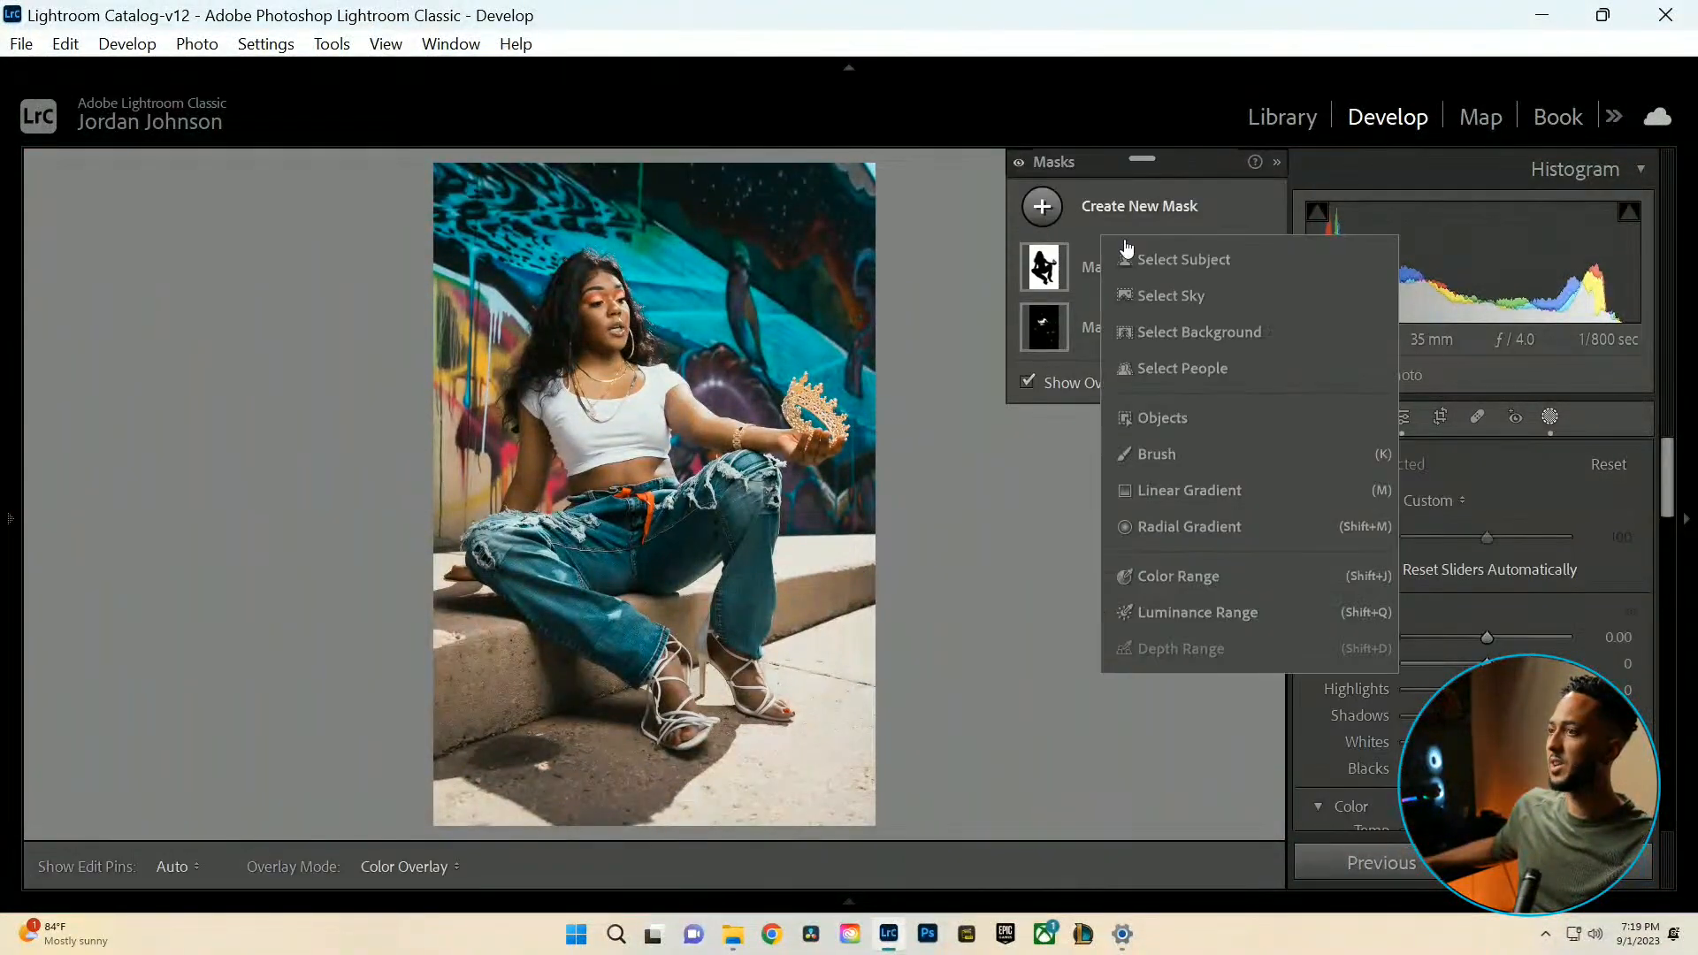
{"action": "left_click", "coordinate": [1181, 456]}
{"action": "scroll", "coordinate": [624, 622], "scroll_direction": "up", "scroll_amount": 1}
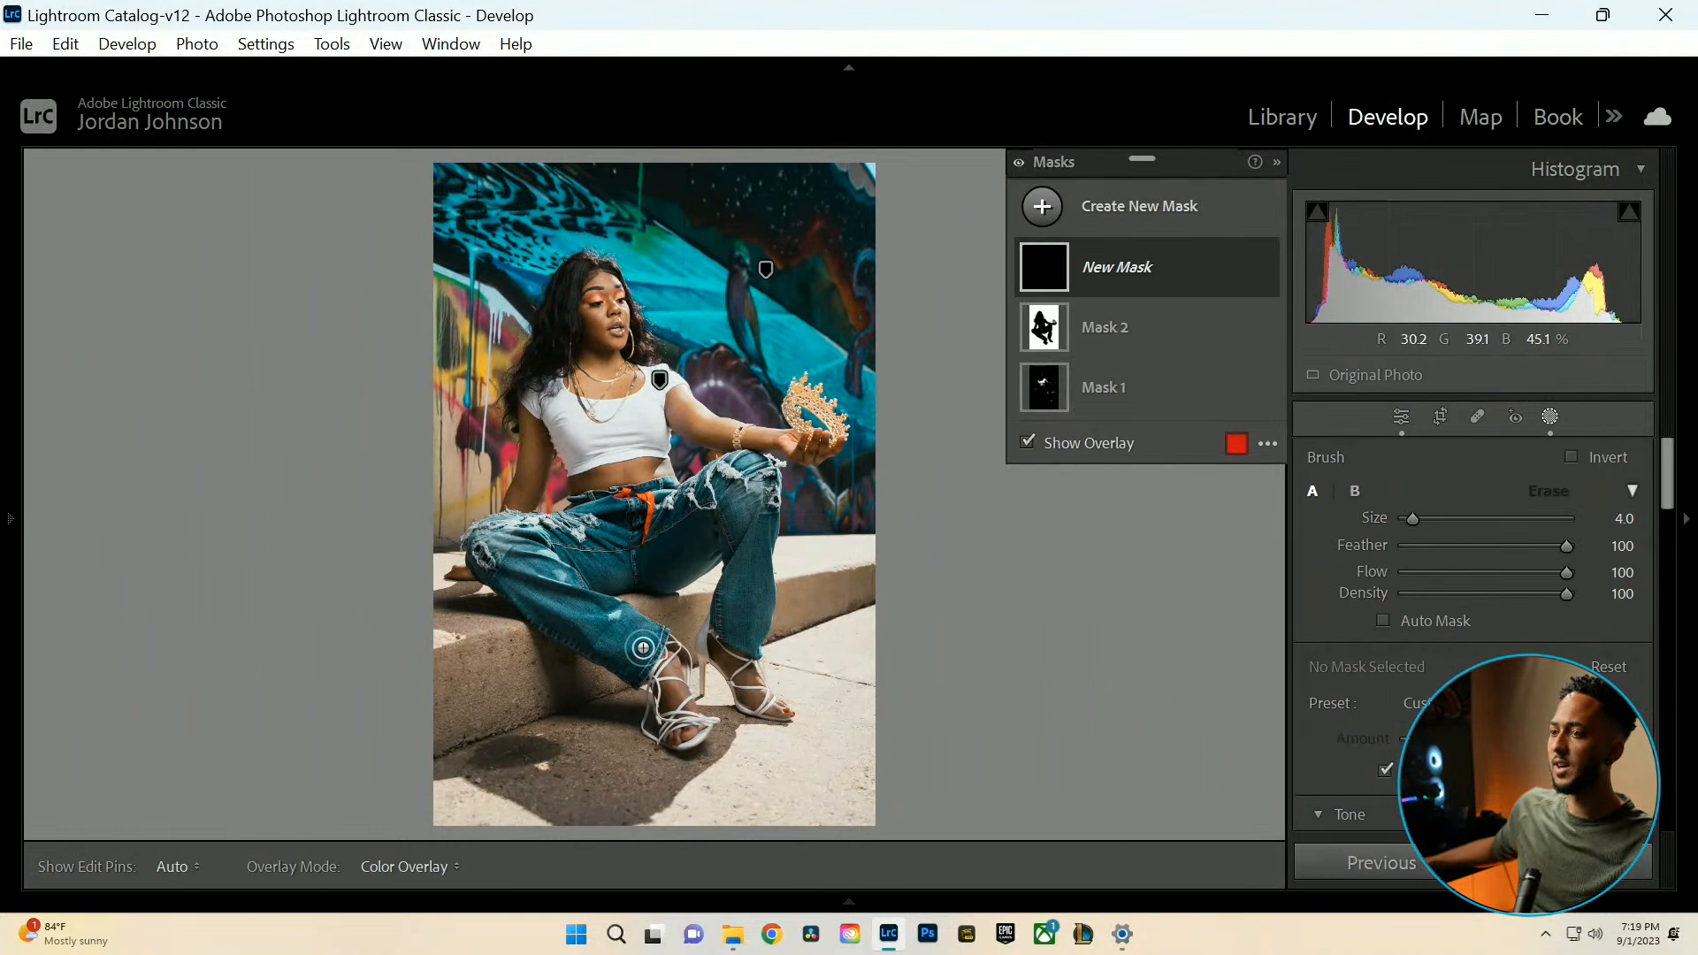
{"action": "mouse_move", "coordinate": [643, 646]}
{"action": "left_mouse_down"}
{"action": "mouse_move", "coordinate": [576, 620]}
{"action": "mouse_move", "coordinate": [513, 566]}
{"action": "mouse_move", "coordinate": [544, 601]}
{"action": "mouse_move", "coordinate": [488, 546]}
{"action": "mouse_move", "coordinate": [652, 565]}
{"action": "mouse_move", "coordinate": [548, 578]}
{"action": "mouse_move", "coordinate": [626, 616]}
{"action": "mouse_move", "coordinate": [652, 653]}
{"action": "mouse_move", "coordinate": [727, 616]}
{"action": "mouse_move", "coordinate": [737, 580]}
{"action": "mouse_move", "coordinate": [748, 641]}
{"action": "mouse_move", "coordinate": [760, 466]}
{"action": "mouse_move", "coordinate": [477, 541]}
{"action": "mouse_move", "coordinate": [522, 594]}
{"action": "mouse_move", "coordinate": [584, 544]}
{"action": "mouse_move", "coordinate": [648, 557]}
{"action": "mouse_move", "coordinate": [650, 573]}
{"action": "mouse_move", "coordinate": [696, 559]}
{"action": "mouse_move", "coordinate": [740, 523]}
{"action": "mouse_move", "coordinate": [709, 511]}
{"action": "mouse_move", "coordinate": [747, 490]}
{"action": "mouse_move", "coordinate": [704, 477]}
{"action": "mouse_move", "coordinate": [731, 463]}
{"action": "mouse_move", "coordinate": [678, 505]}
{"action": "mouse_move", "coordinate": [648, 499]}
{"action": "left_mouse_up"}
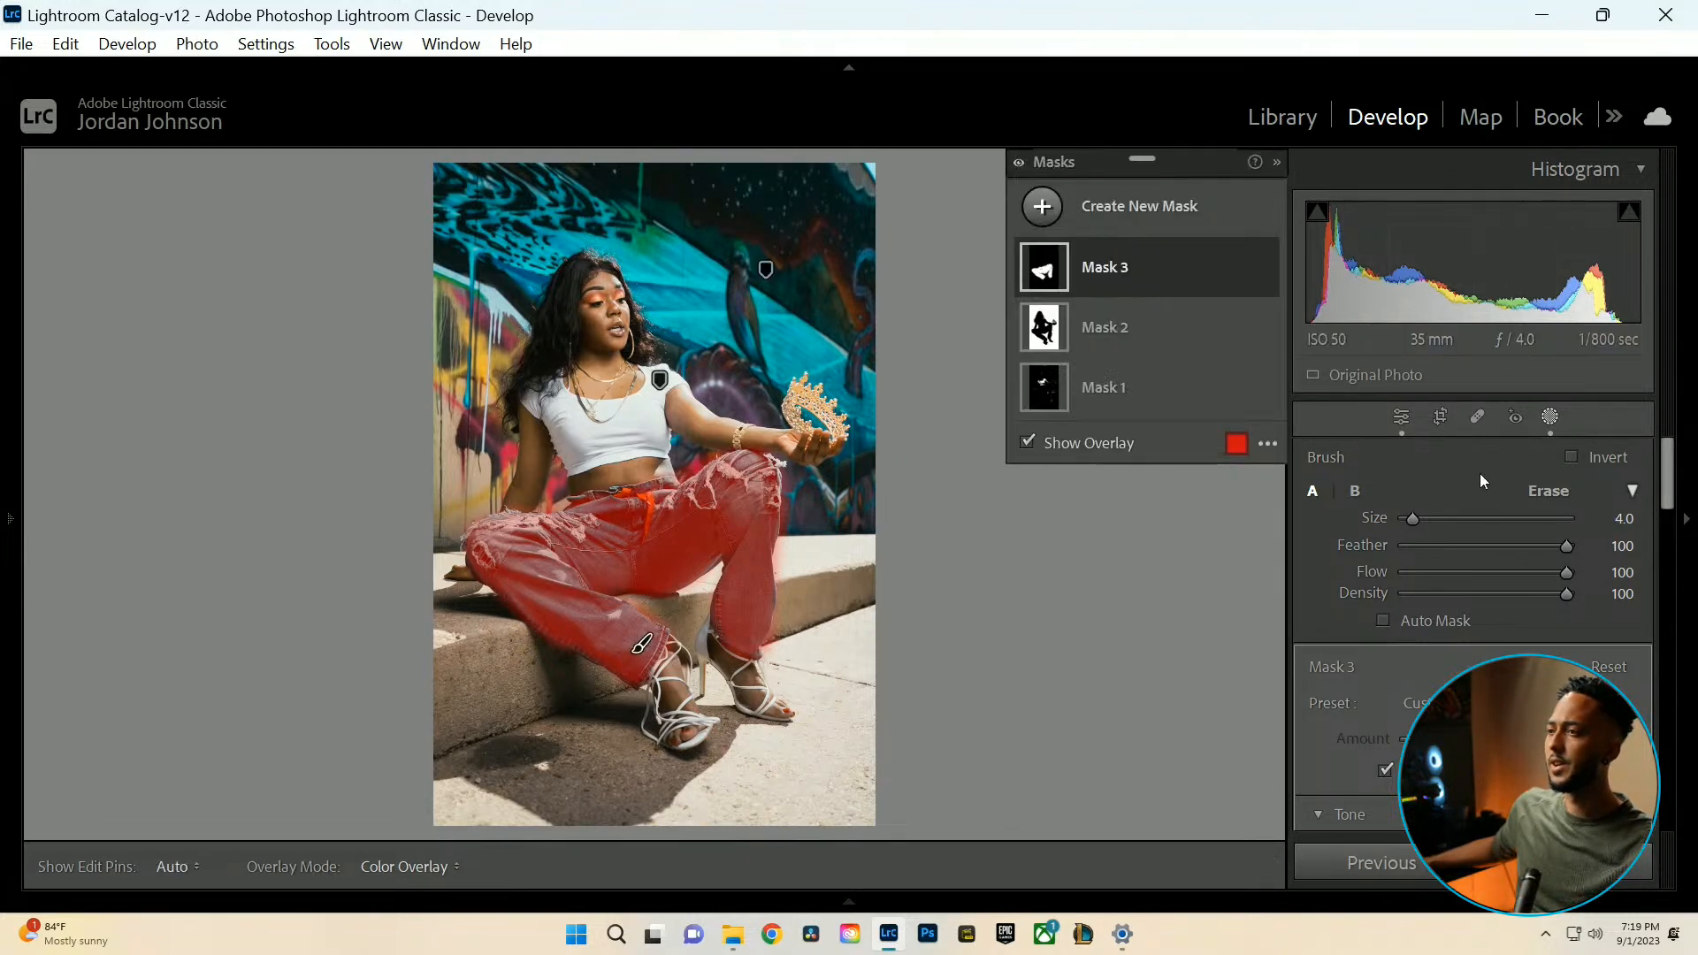
Shift the hue of the jeans mask to 20.4 so the denim turns from teal to blue.
{"action": "scroll", "coordinate": [1543, 444], "scroll_direction": "down", "scroll_amount": 2}
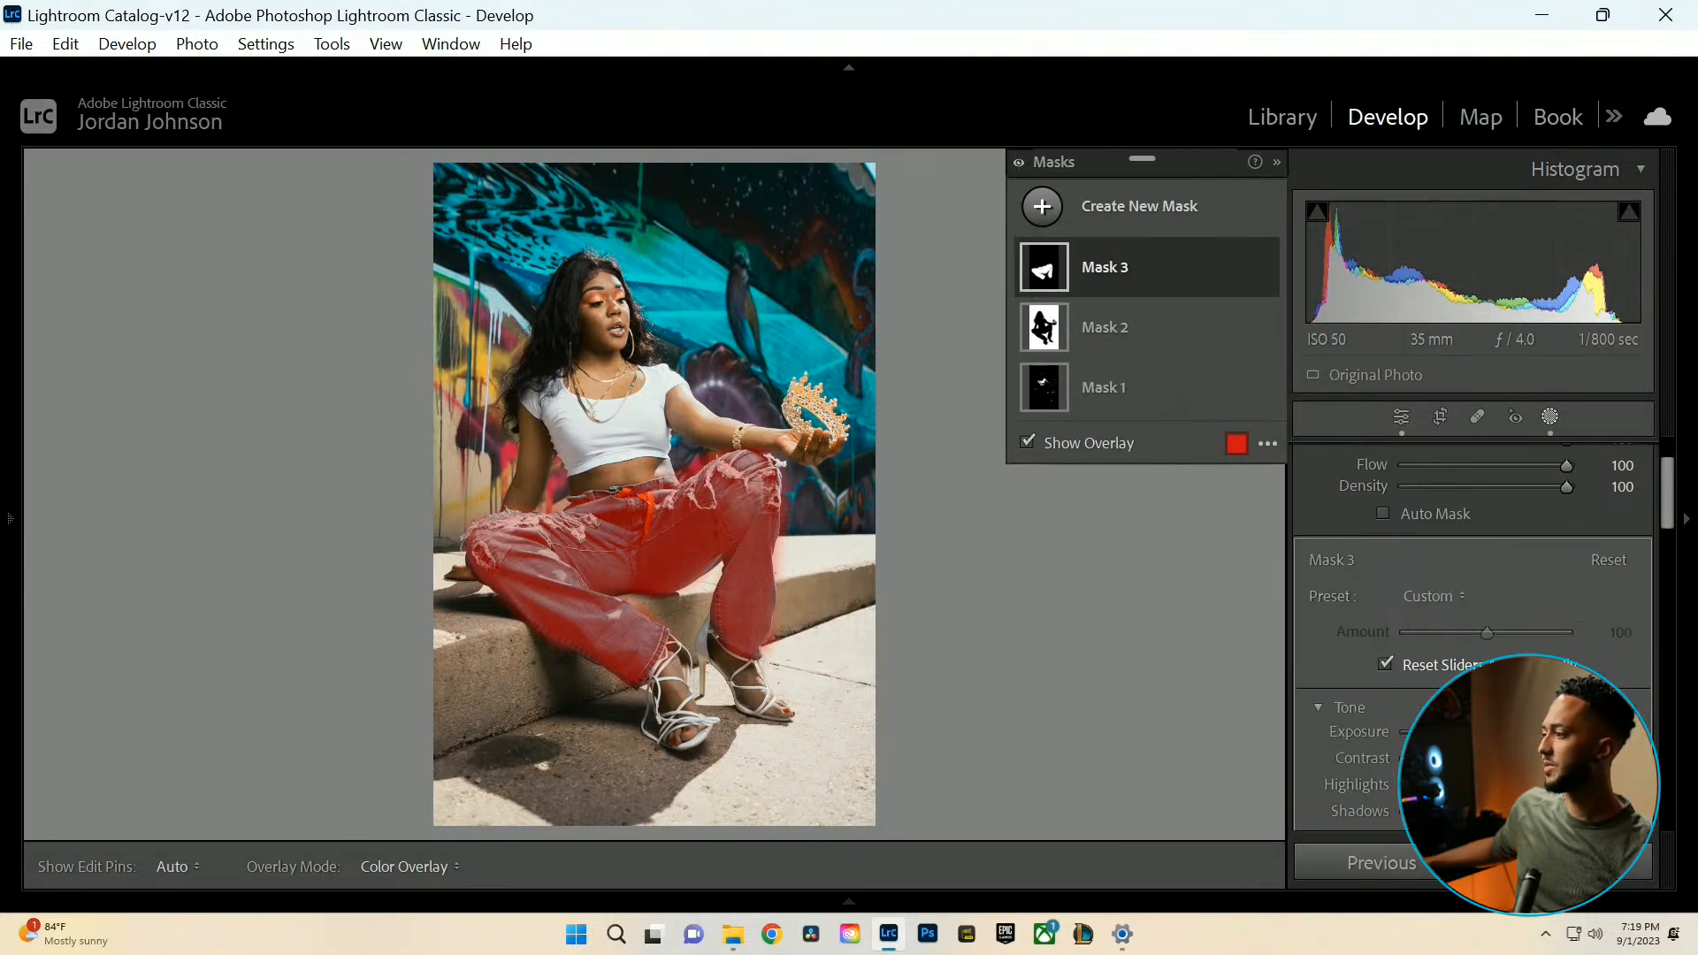
{"action": "scroll", "coordinate": [1503, 676], "scroll_direction": "down", "scroll_amount": 3}
{"action": "left_click_drag", "start_coordinate": [1487, 671], "coordinate": [1459, 673]}
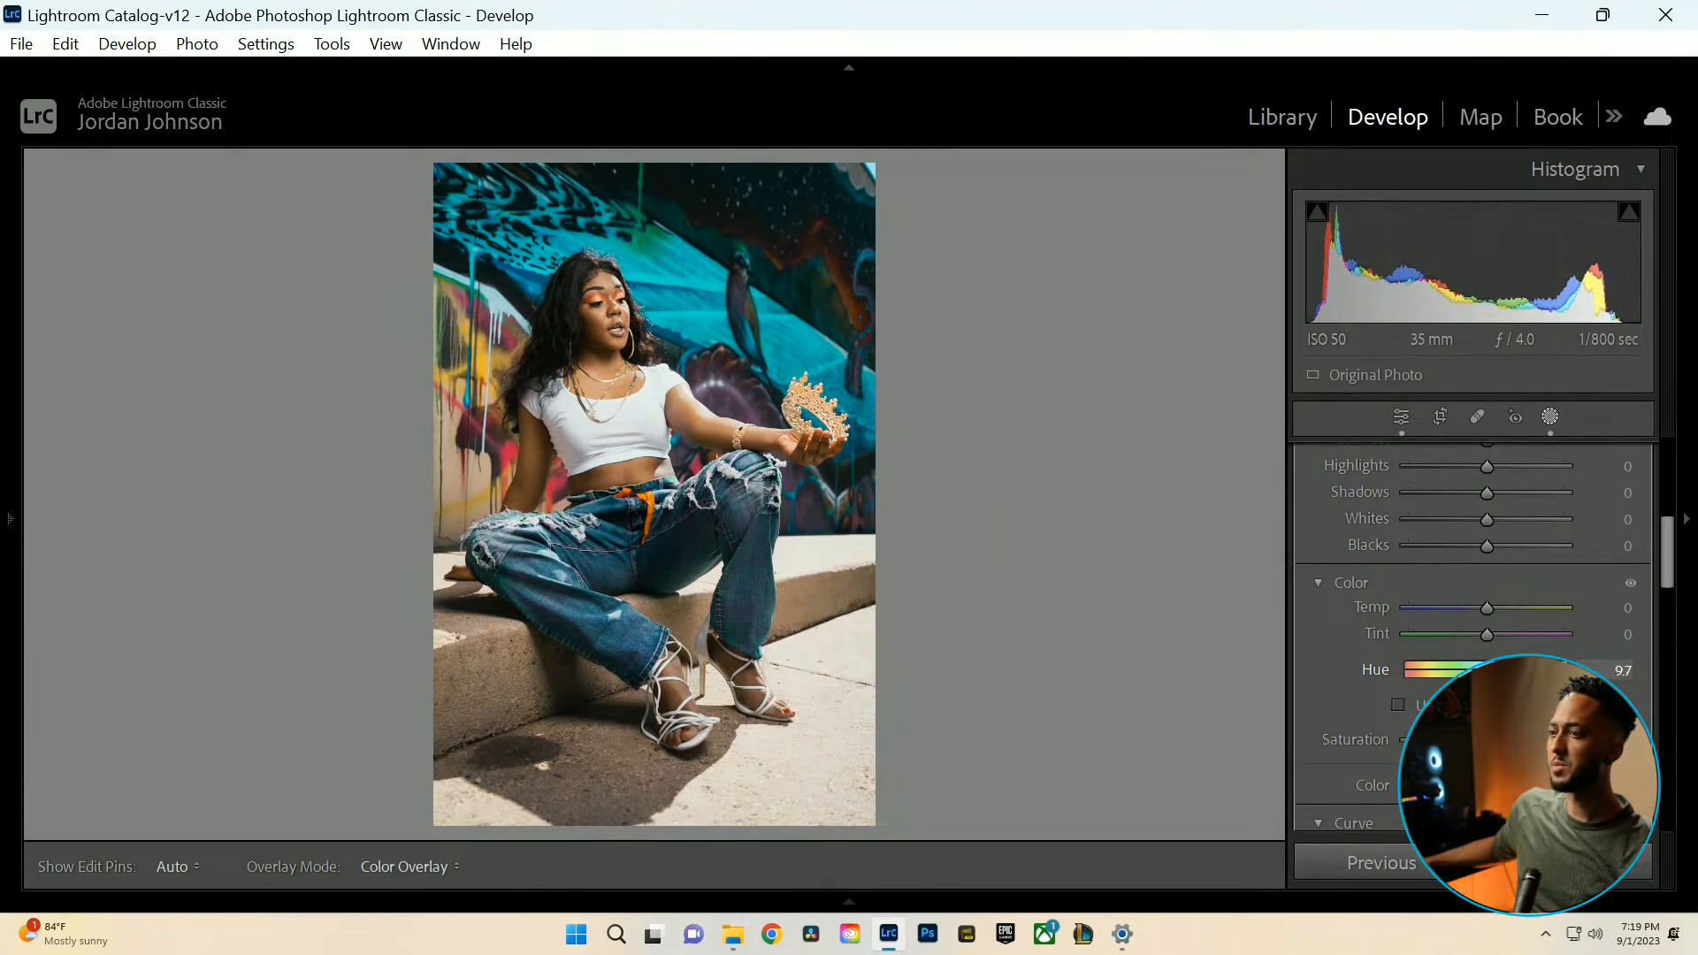
{"action": "left_click_drag", "start_coordinate": [1502, 671], "coordinate": [1505, 671]}
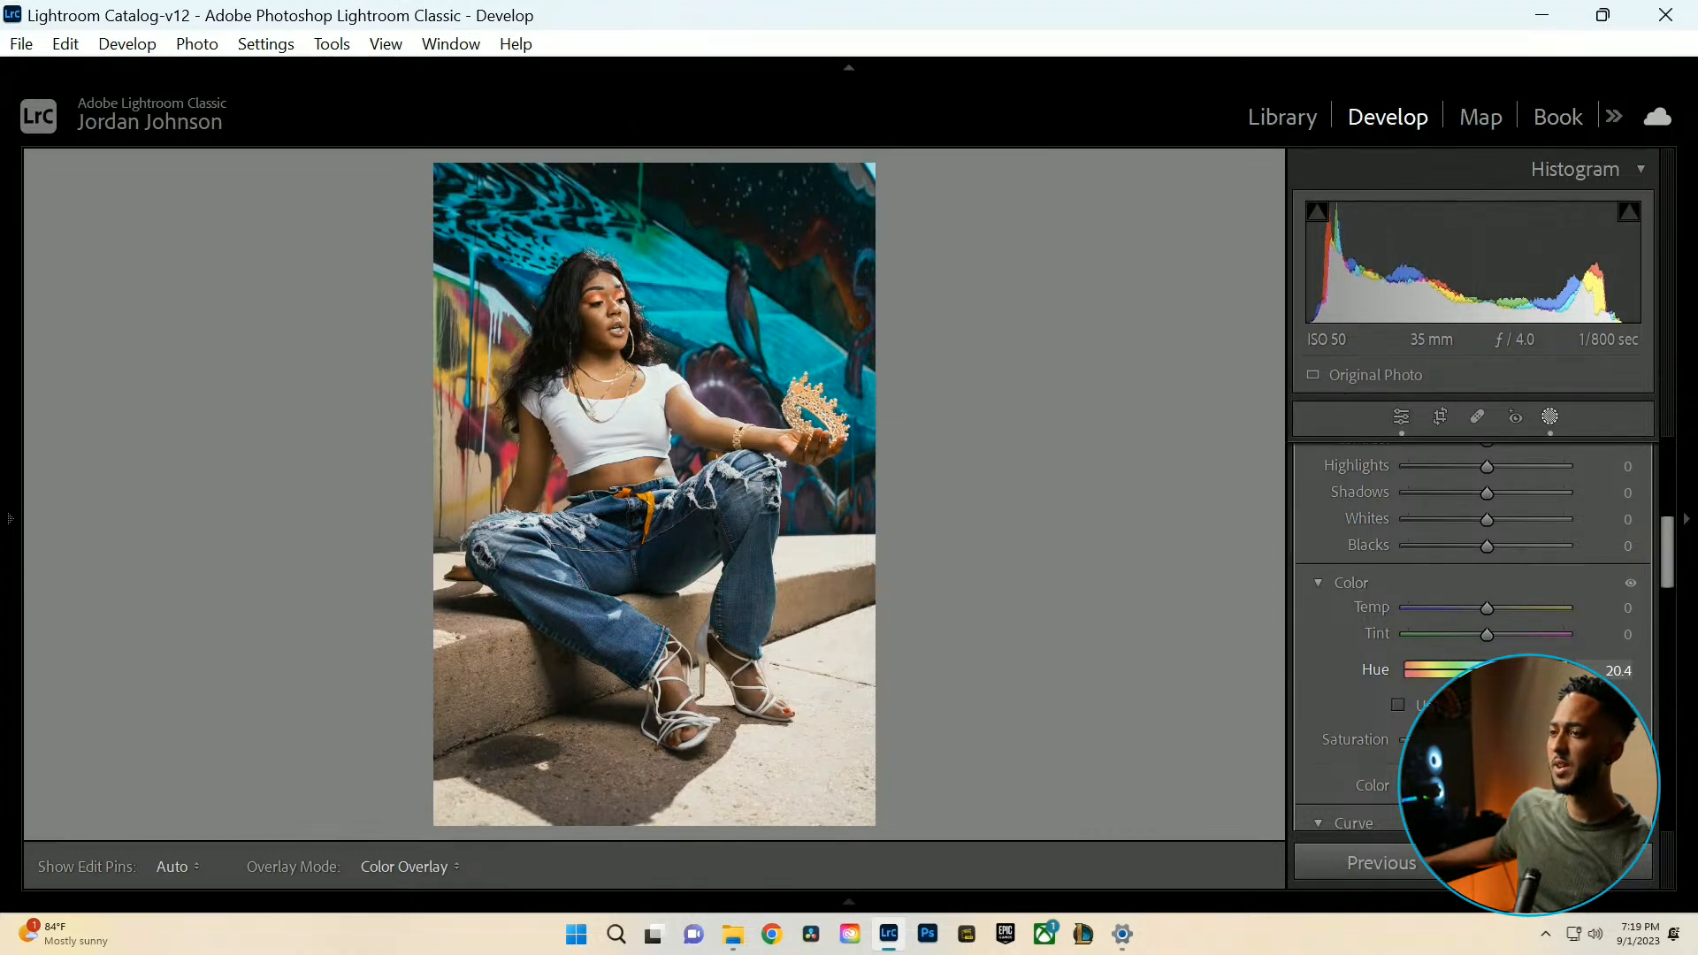
{"action": "left_click_drag", "start_coordinate": [1496, 670], "coordinate": [1496, 670]}
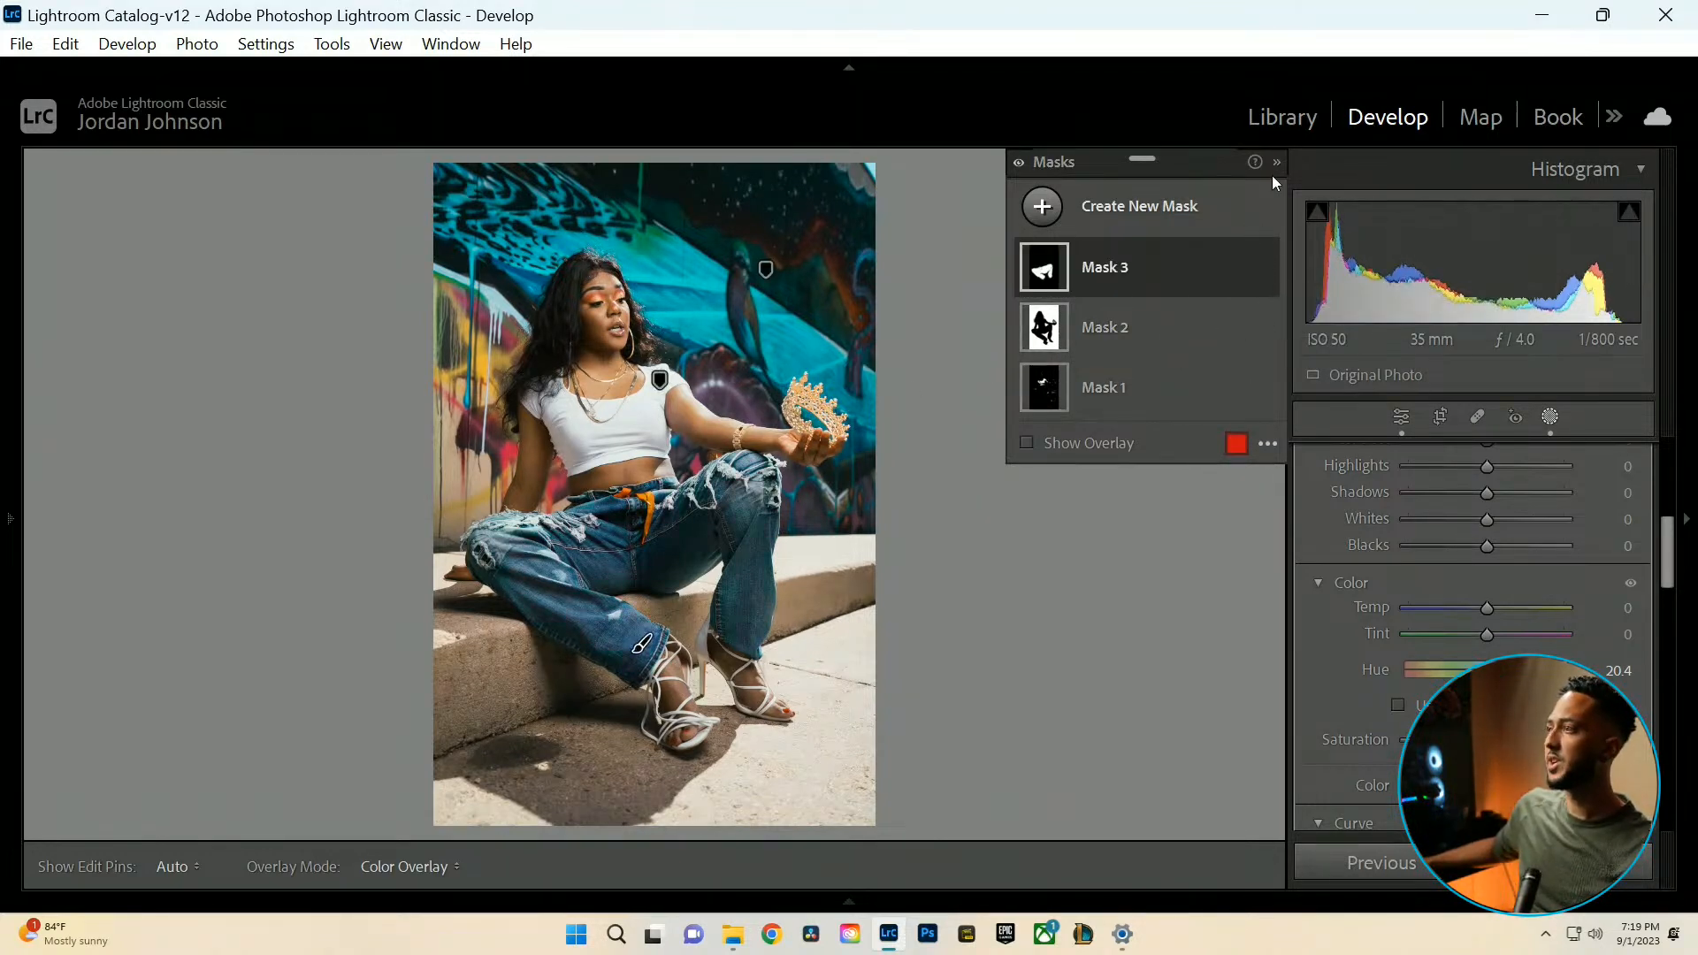
Leave masking and examine the orange drawstring at the waist of the jeans up close.
{"action": "left_click", "coordinate": [1168, 267]}
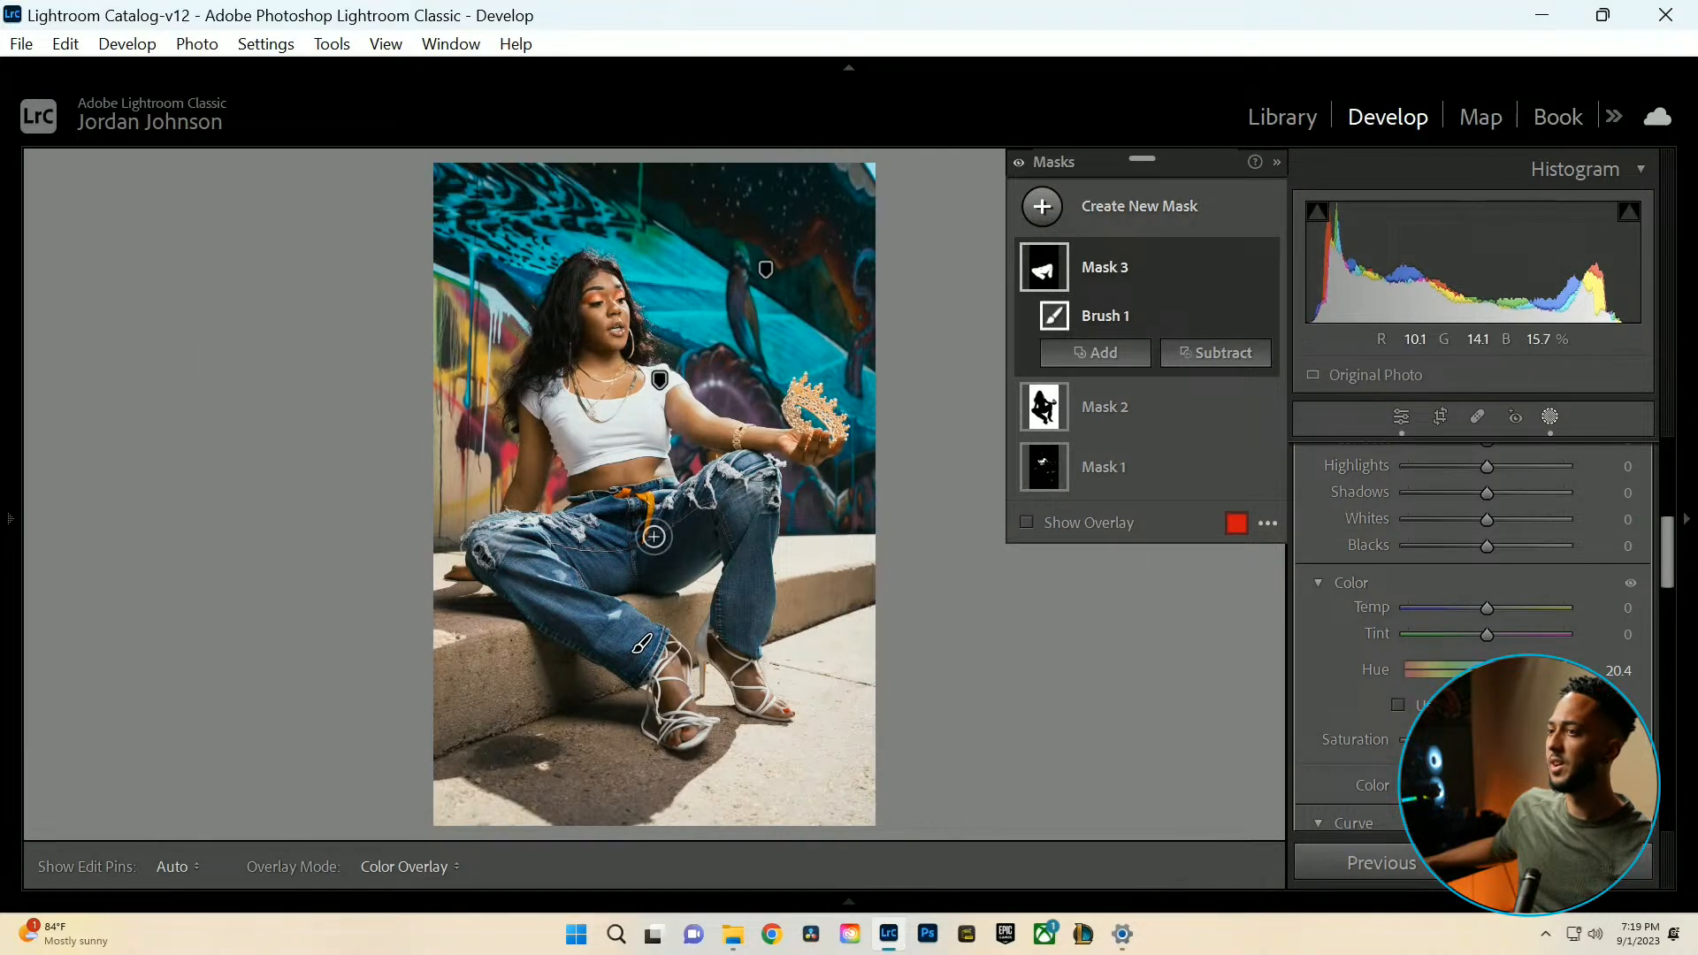
{"action": "scroll", "coordinate": [650, 528], "scroll_direction": "up", "scroll_amount": 3}
{"action": "left_click", "coordinate": [1549, 416]}
{"action": "left_click", "coordinate": [730, 564]}
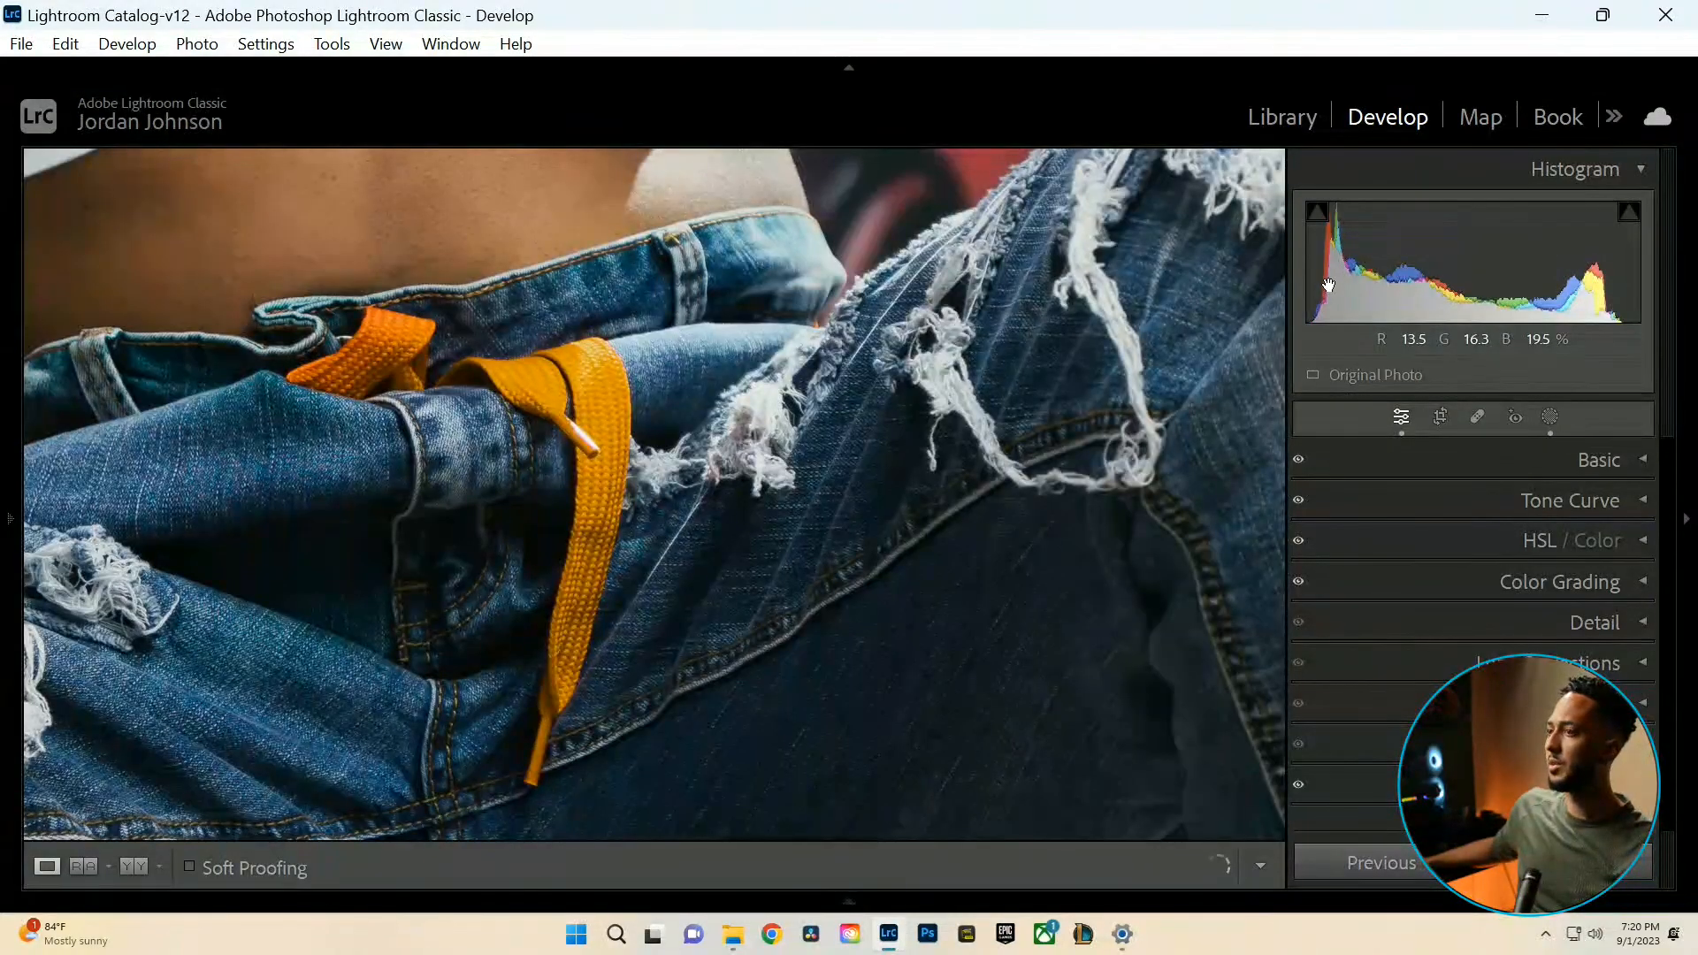
Reopen the jeans mask, reduce the brush size to 2.0 and try brushing over the tip of the drawstring.
{"action": "left_click", "coordinate": [1549, 417]}
{"action": "left_click", "coordinate": [1130, 262]}
{"action": "left_click", "coordinate": [1185, 353]}
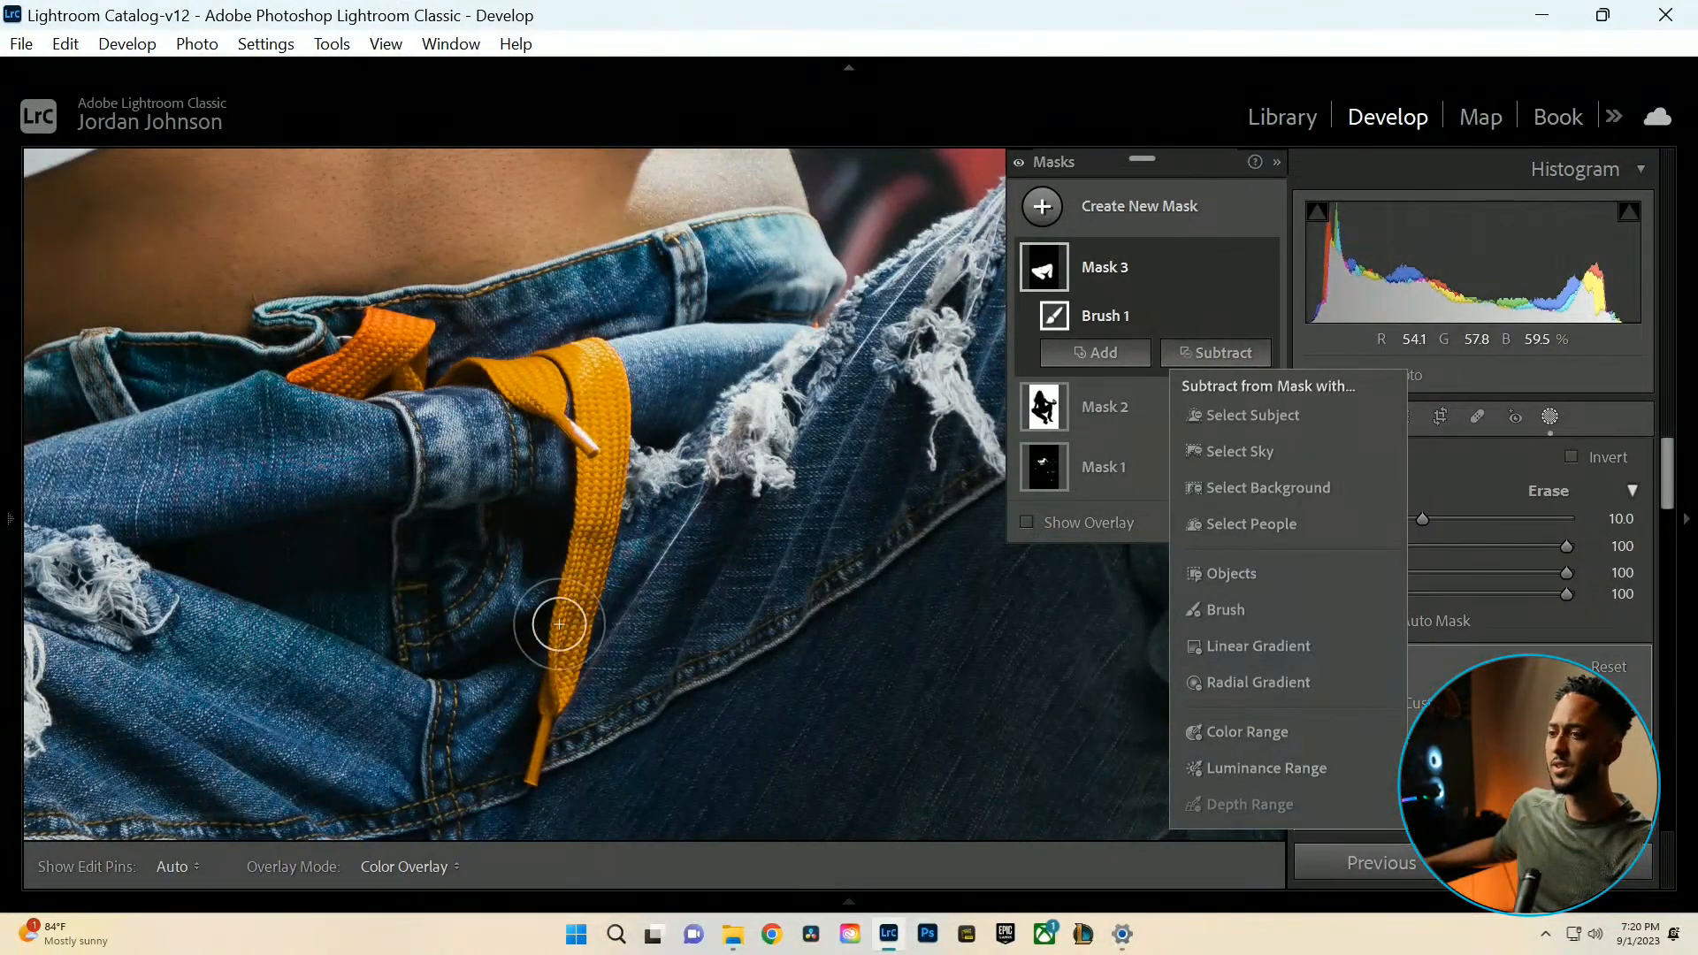
{"action": "left_click", "coordinate": [599, 394]}
{"action": "scroll", "coordinate": [634, 404], "scroll_direction": "down", "scroll_amount": 7}
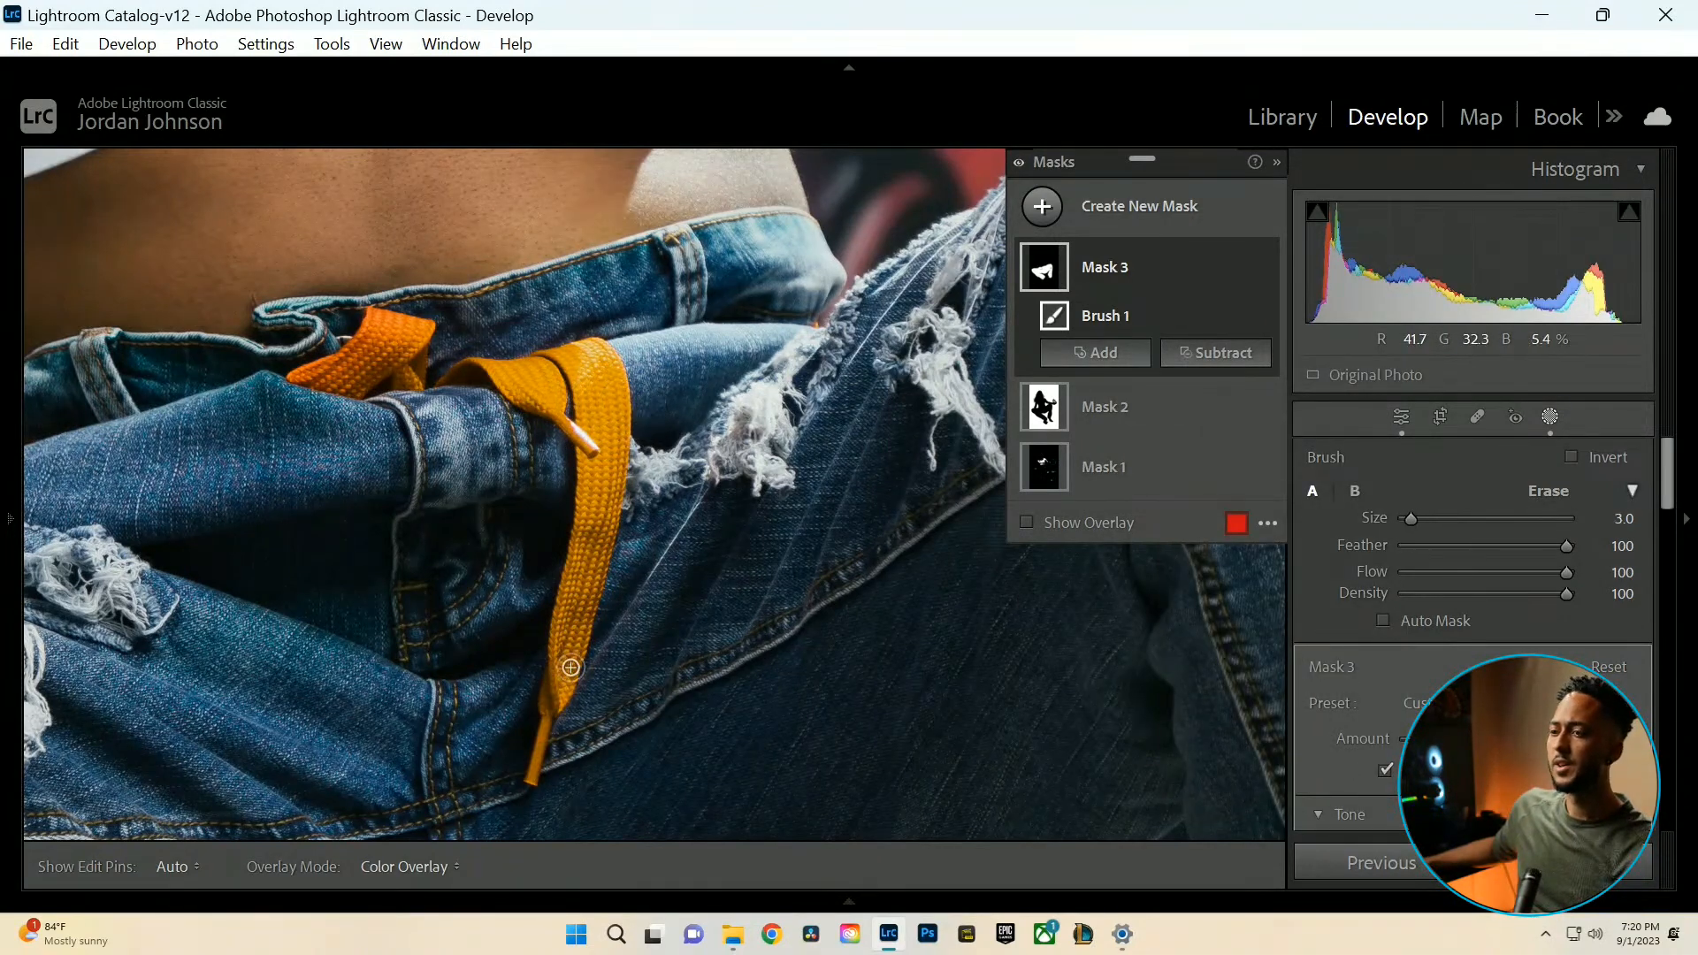
{"action": "scroll", "coordinate": [548, 730], "scroll_direction": "down", "scroll_amount": 3}
{"action": "key", "text": "h"}
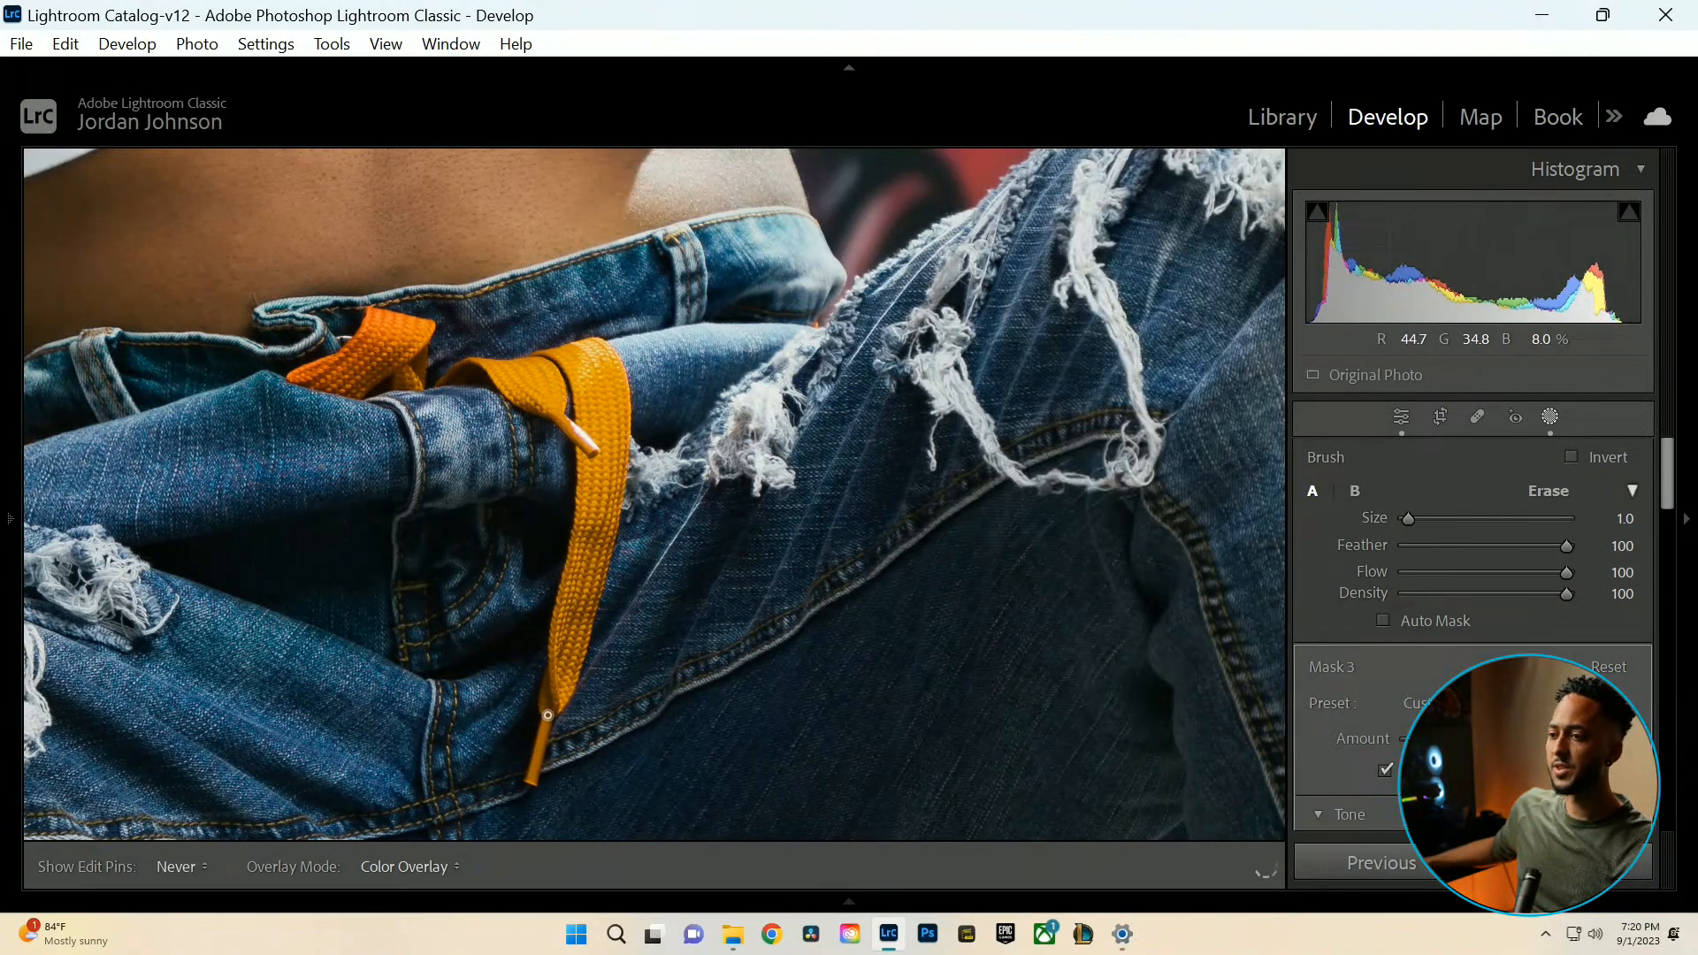
{"action": "scroll", "coordinate": [548, 713], "scroll_direction": "up", "scroll_amount": 1}
{"action": "left_click_drag", "start_coordinate": [547, 716], "coordinate": [537, 788]}
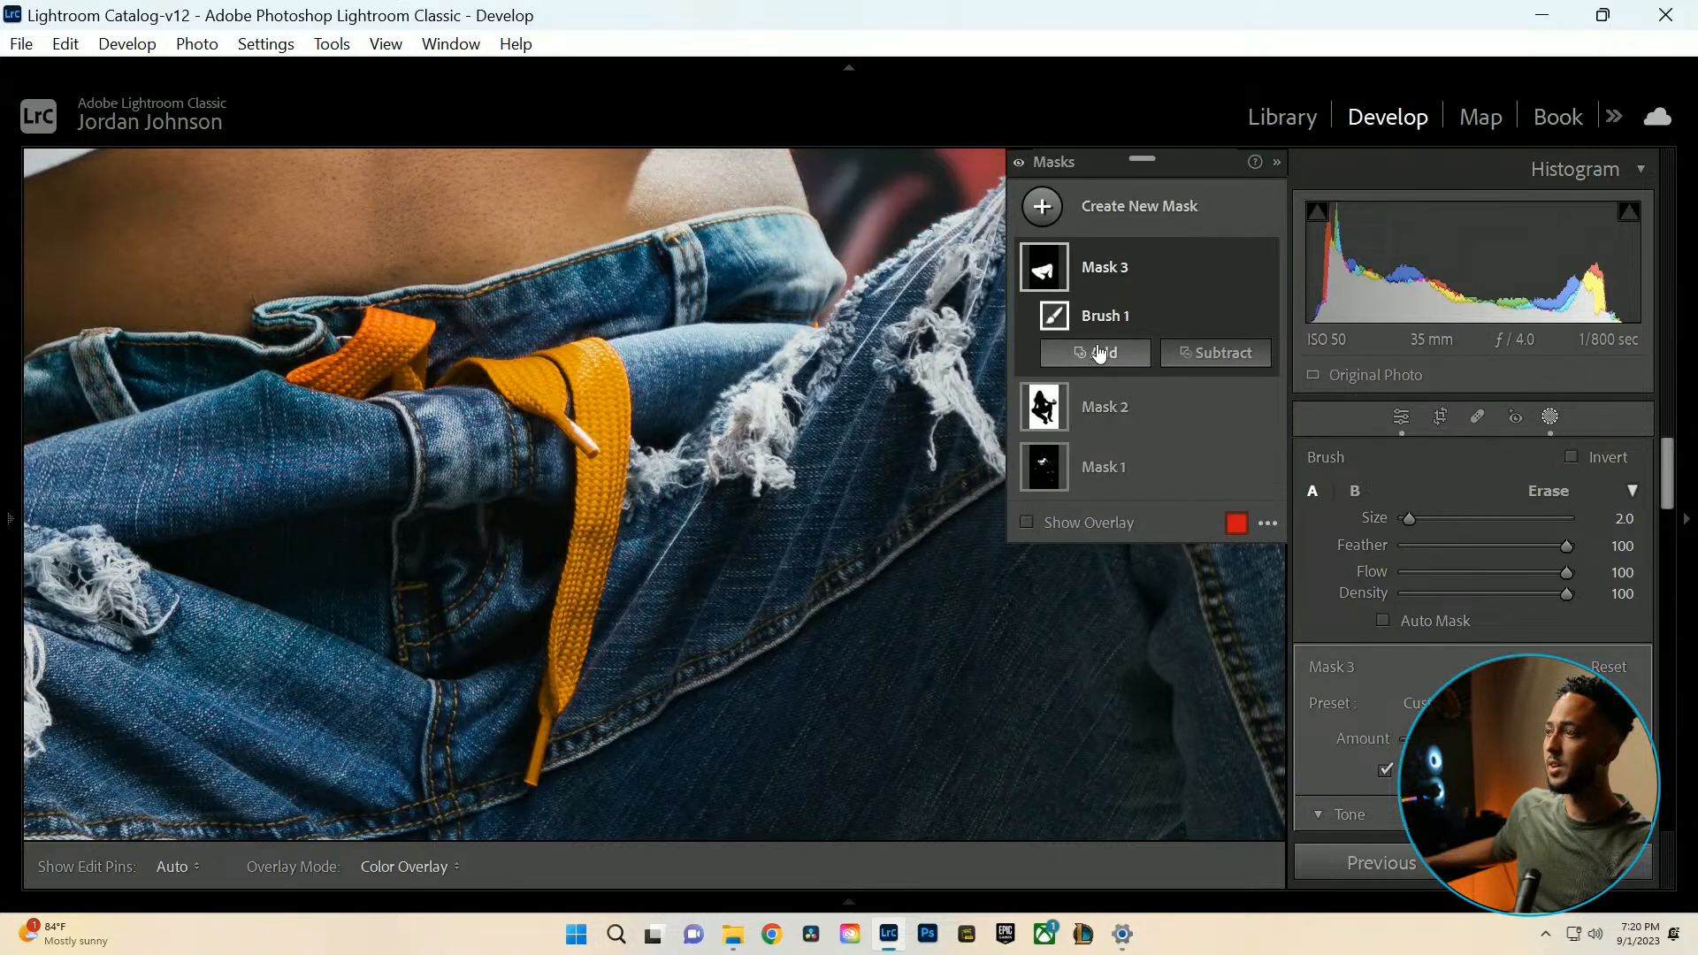
Subtract the long hanging end of the orange drawstring from the jeans mask with a size 2.0 brush.
{"action": "left_click", "coordinate": [1216, 352]}
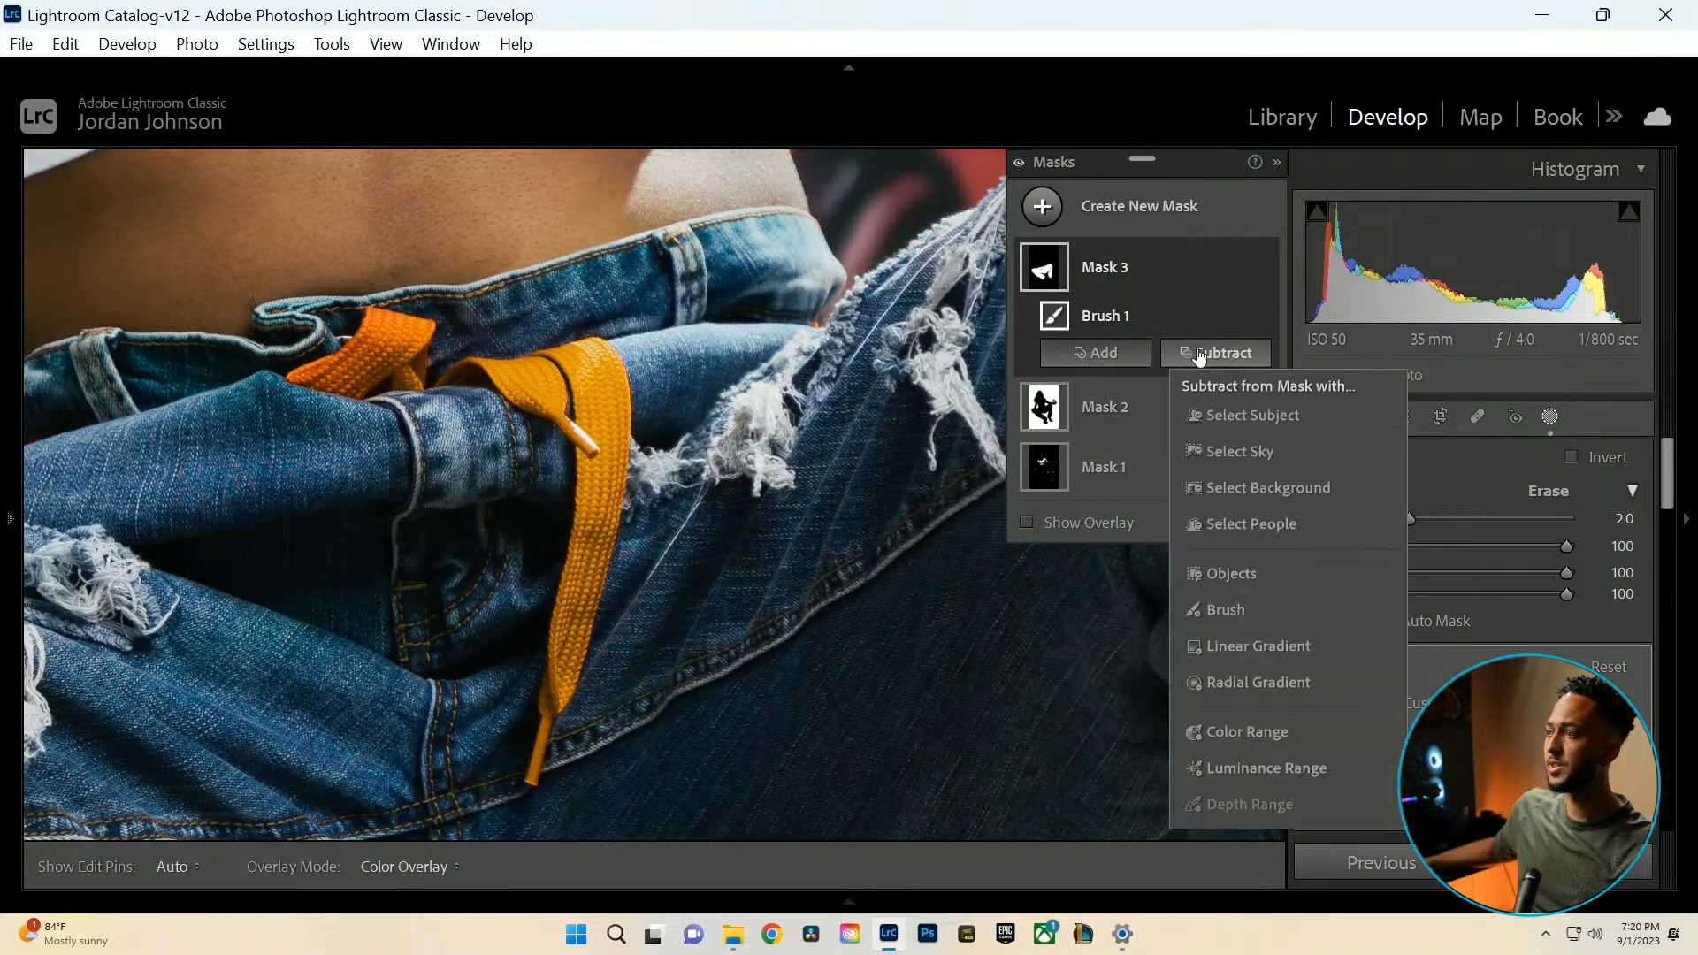
{"action": "left_click", "coordinate": [1218, 608]}
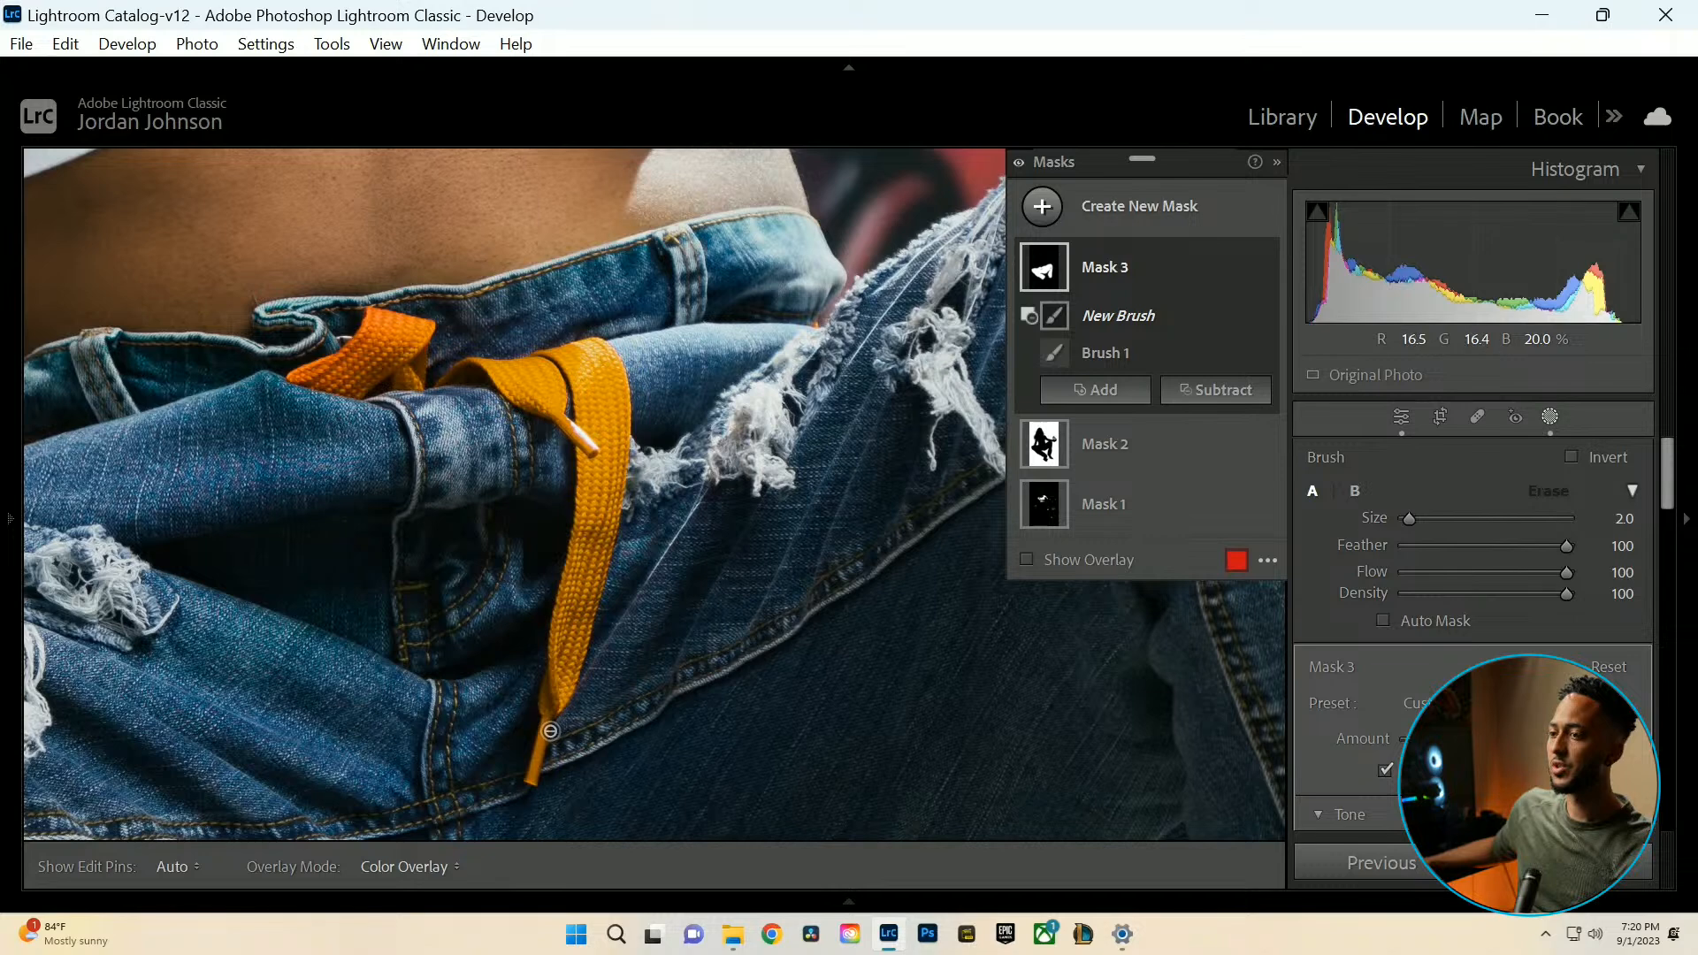
{"action": "left_click_drag", "start_coordinate": [550, 725], "coordinate": [577, 612]}
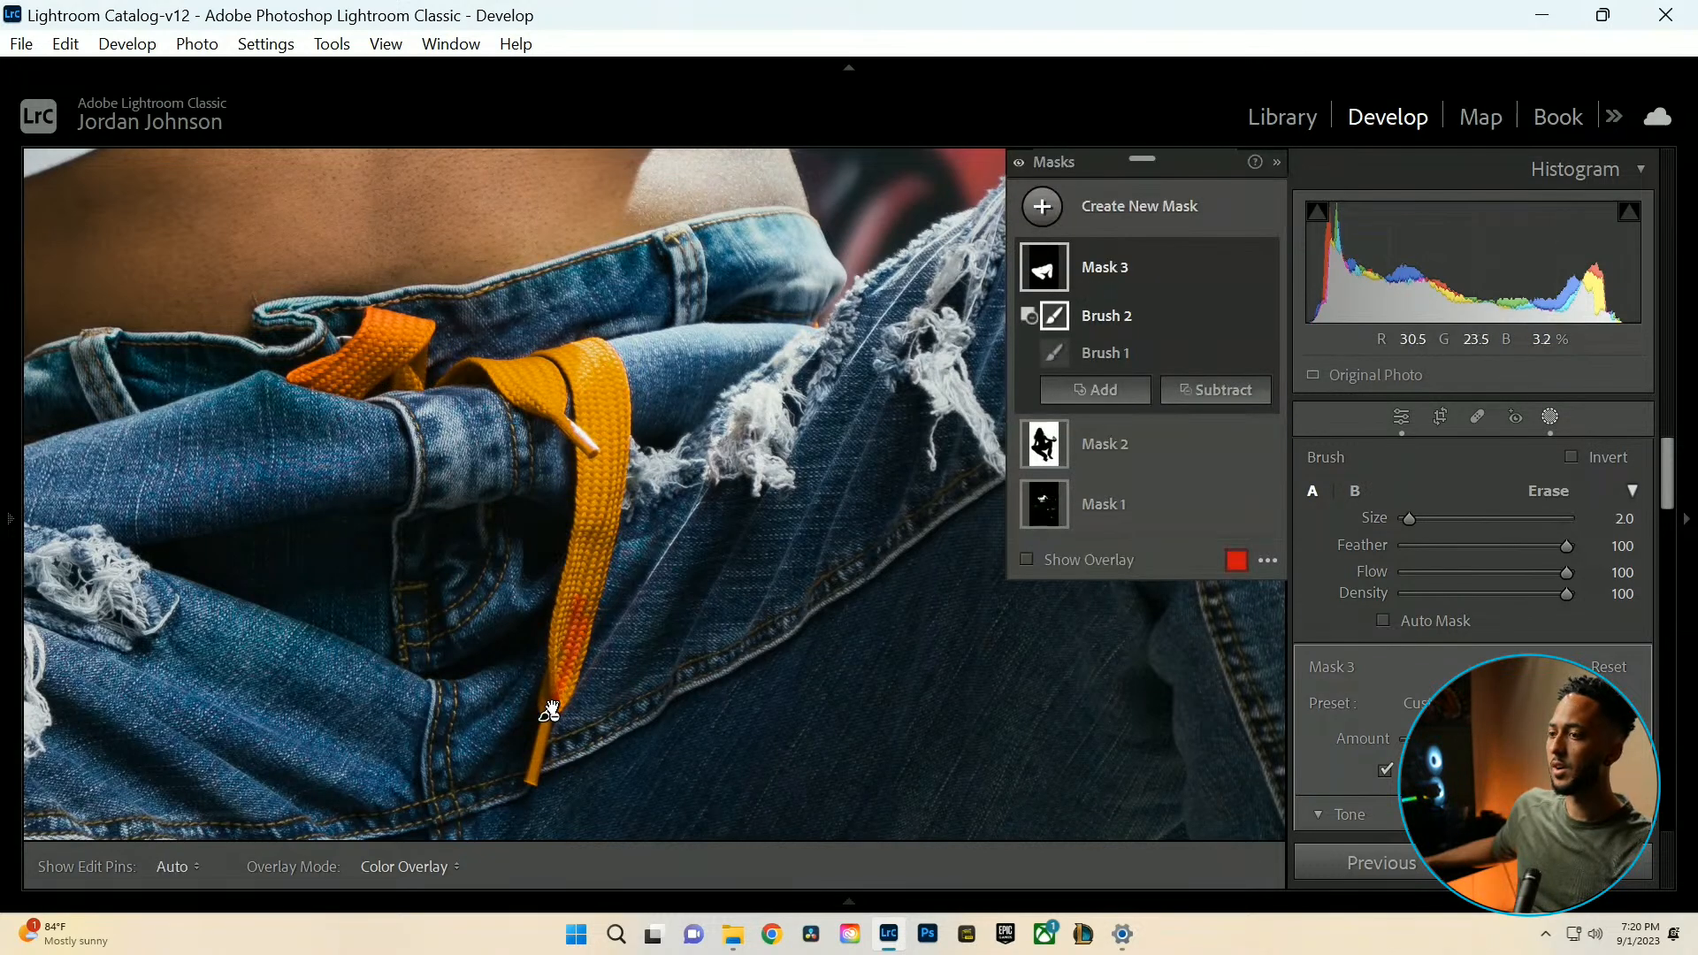
{"action": "left_click_drag", "start_coordinate": [554, 694], "coordinate": [550, 722]}
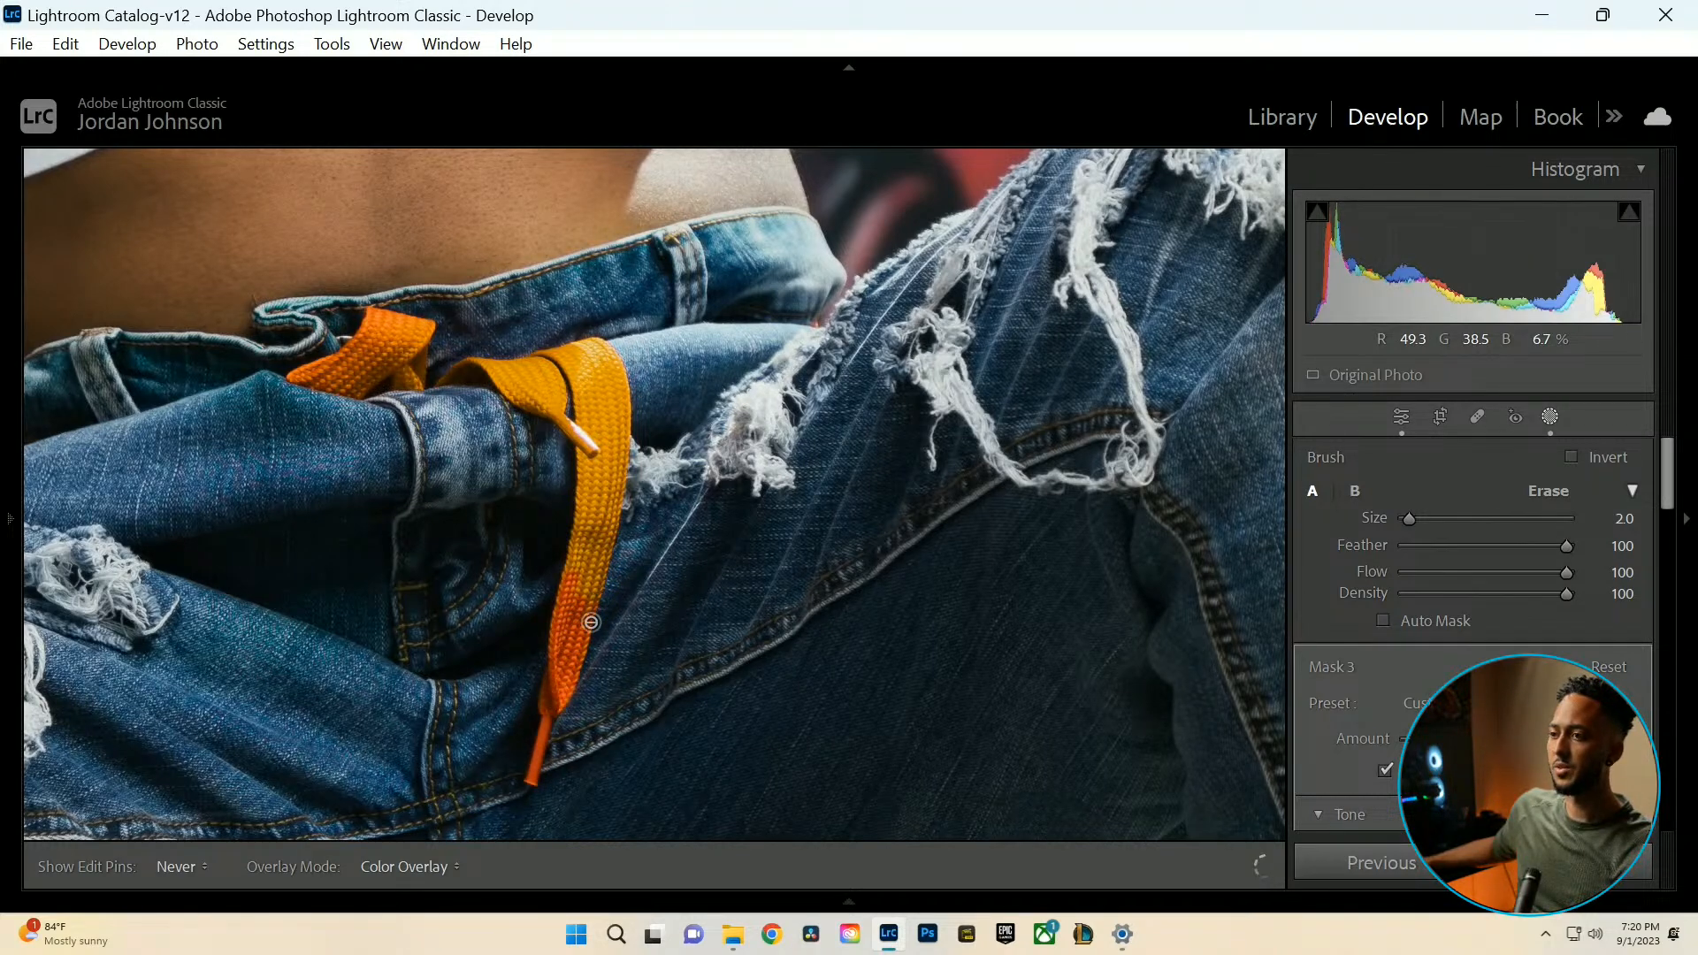
{"action": "mouse_move", "coordinate": [590, 621]}
{"action": "left_mouse_down"}
{"action": "mouse_move", "coordinate": [596, 544]}
{"action": "mouse_move", "coordinate": [569, 605]}
{"action": "mouse_move", "coordinate": [603, 513]}
{"action": "mouse_move", "coordinate": [601, 407]}
{"action": "mouse_move", "coordinate": [581, 555]}
{"action": "left_mouse_up"}
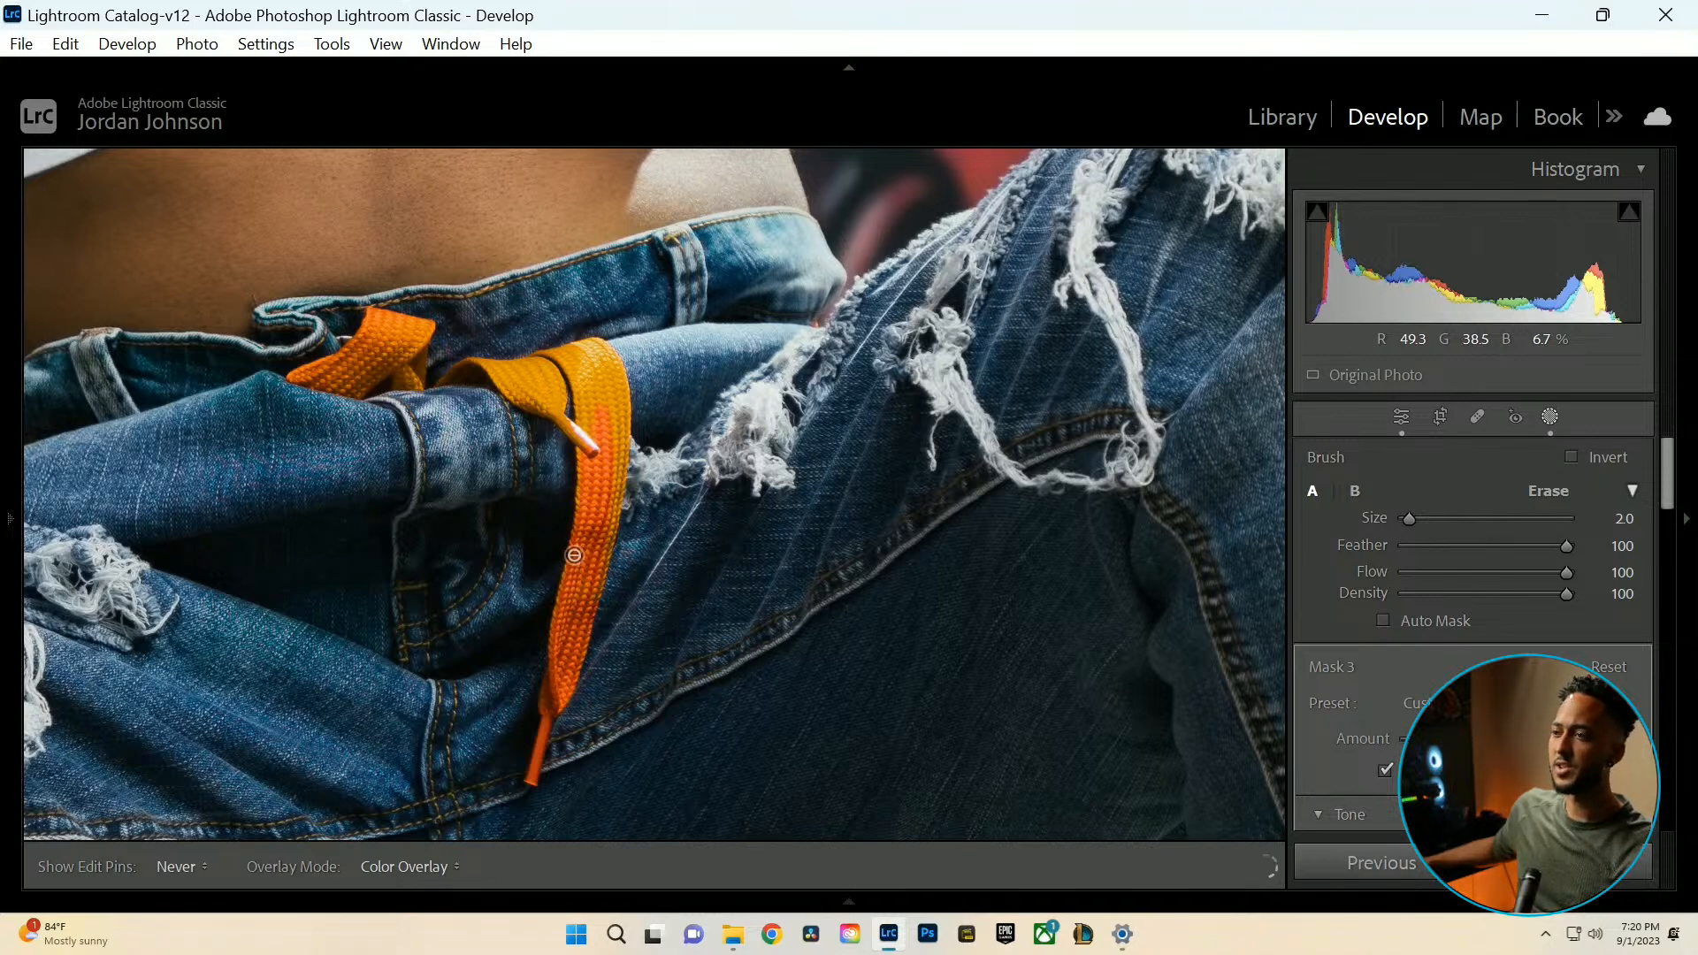
{"action": "left_click_drag", "start_coordinate": [593, 435], "coordinate": [582, 386]}
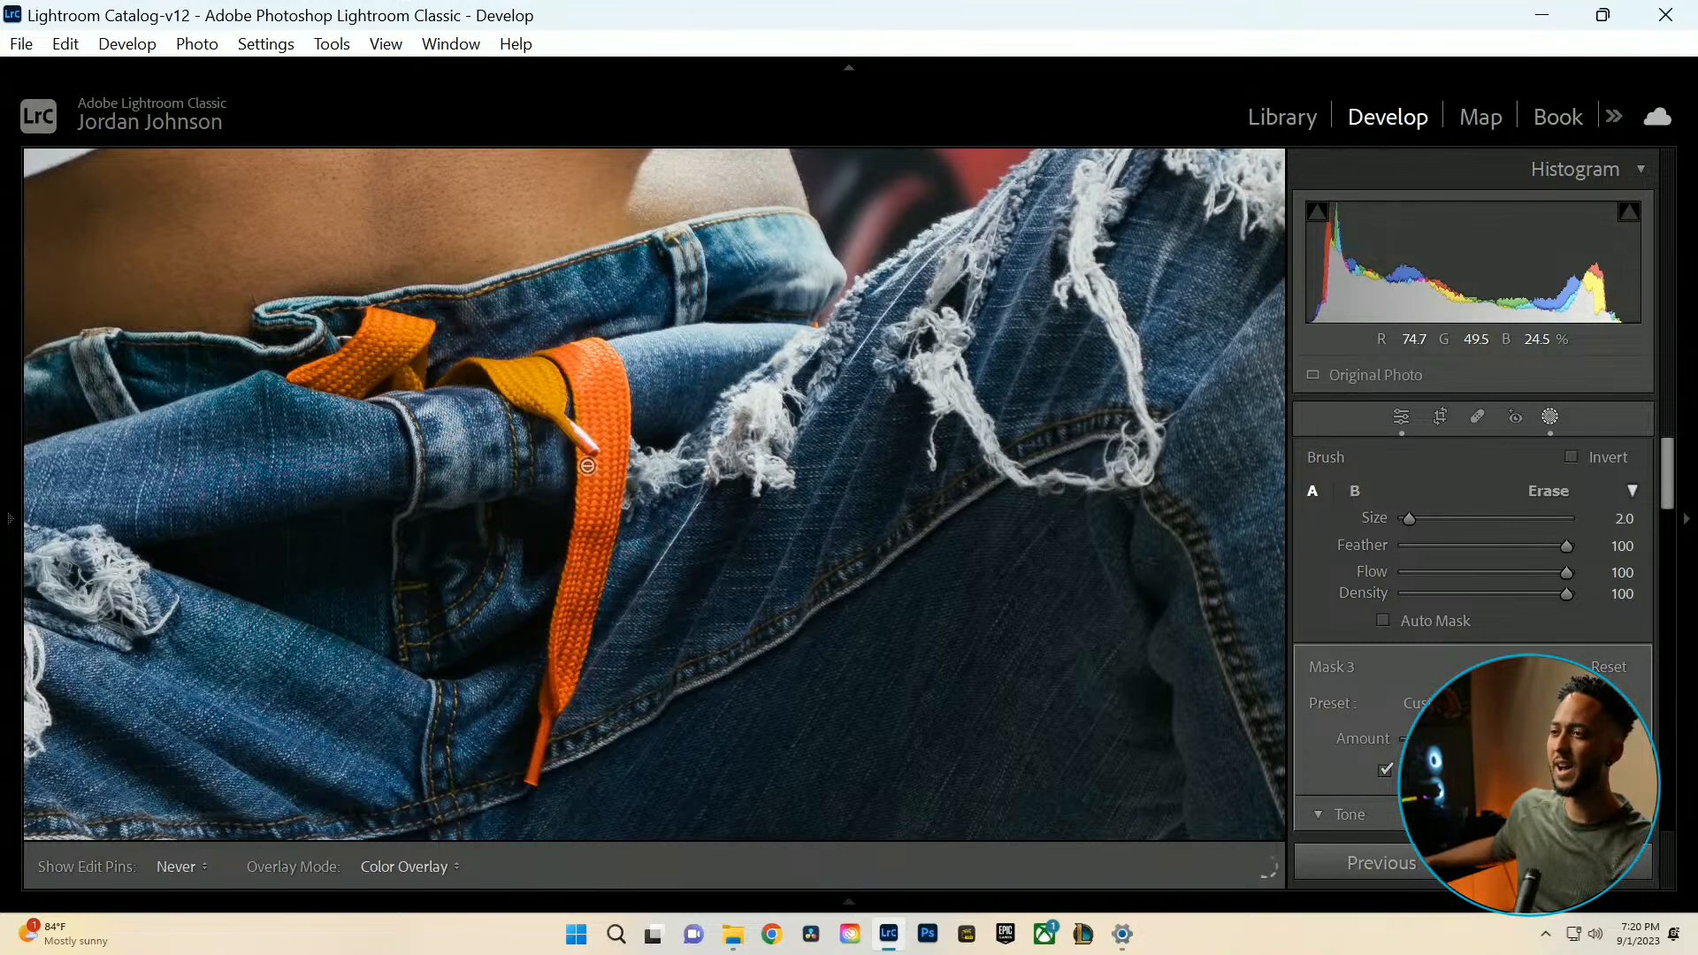
Subtract the remaining short end and loop of the drawstring from the jeans mask, then leave masking and show the whole photo.
{"action": "left_click_drag", "start_coordinate": [587, 466], "coordinate": [542, 395]}
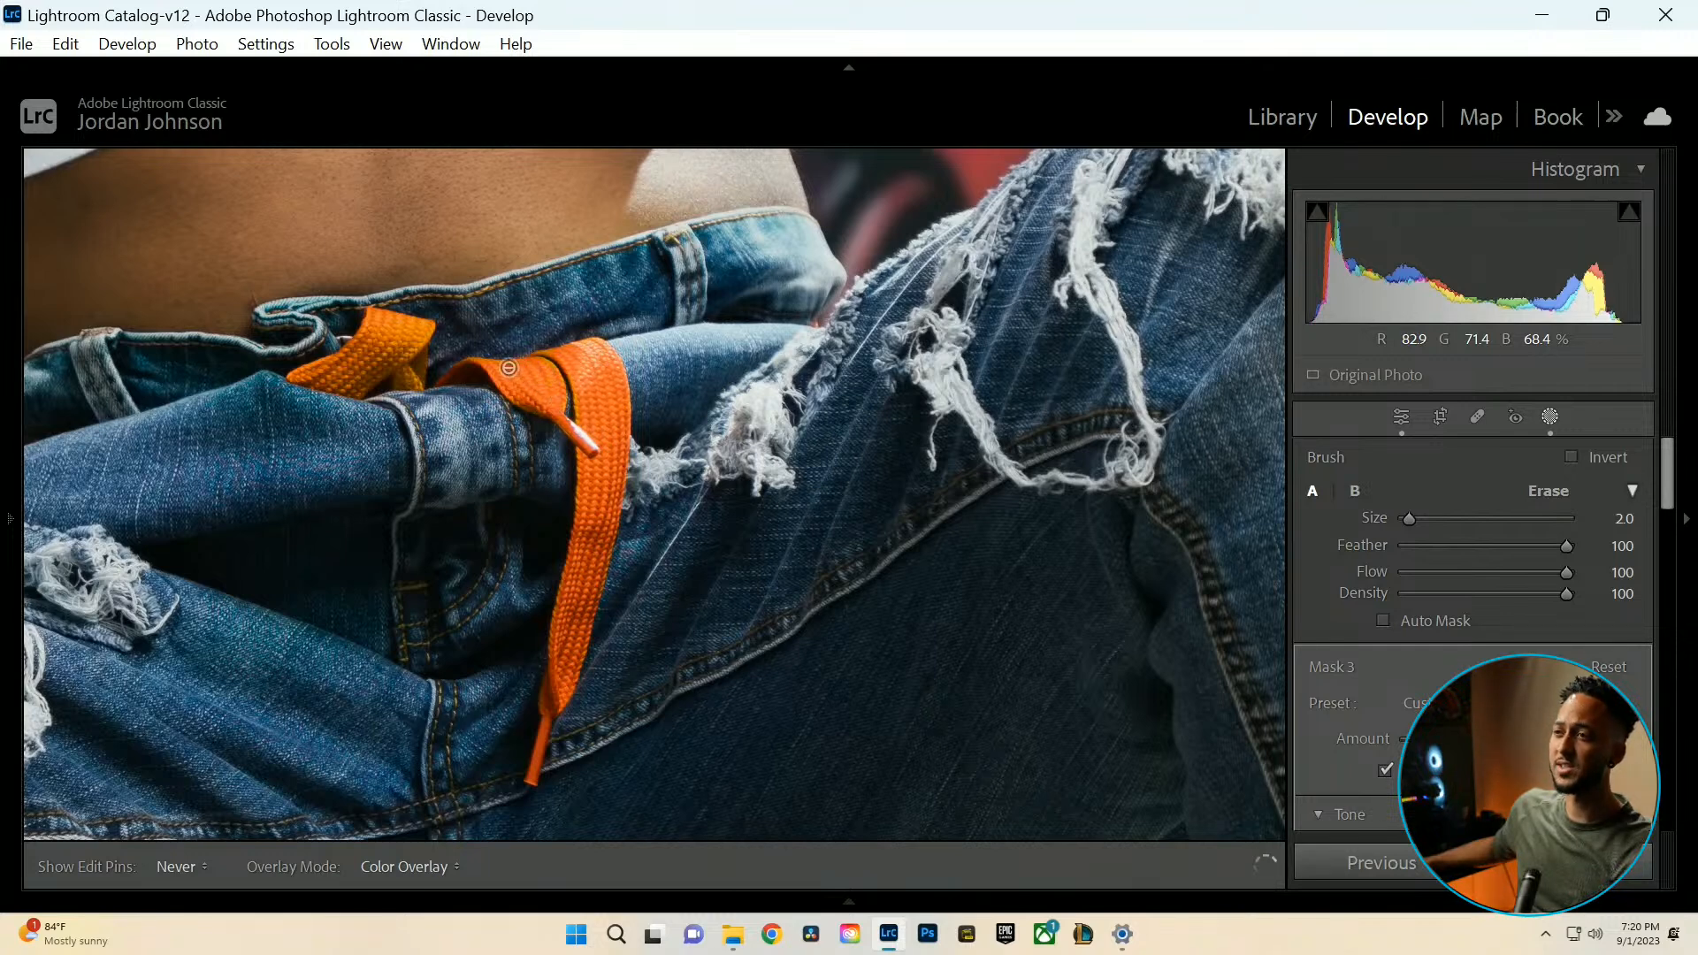
{"action": "left_click_drag", "start_coordinate": [508, 368], "coordinate": [557, 365]}
{"action": "mouse_move", "coordinate": [571, 389]}
{"action": "left_mouse_down"}
{"action": "mouse_move", "coordinate": [590, 420]}
{"action": "mouse_move", "coordinate": [569, 403]}
{"action": "left_mouse_up"}
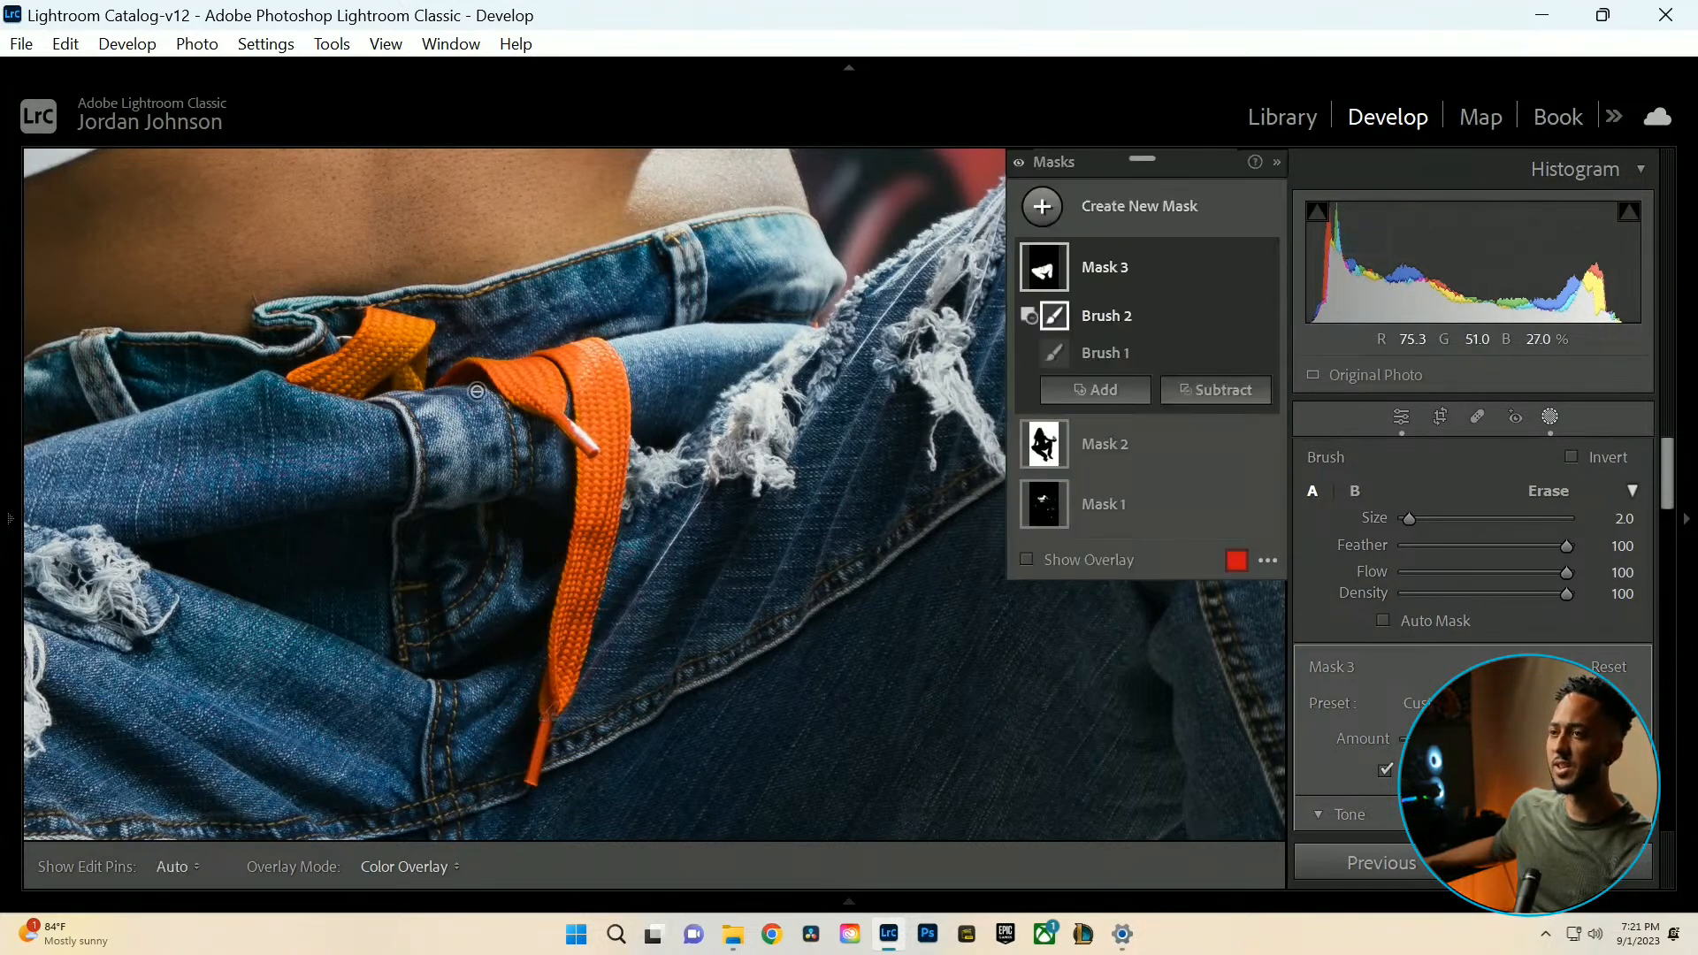
{"action": "left_click_drag", "start_coordinate": [422, 373], "coordinate": [411, 367]}
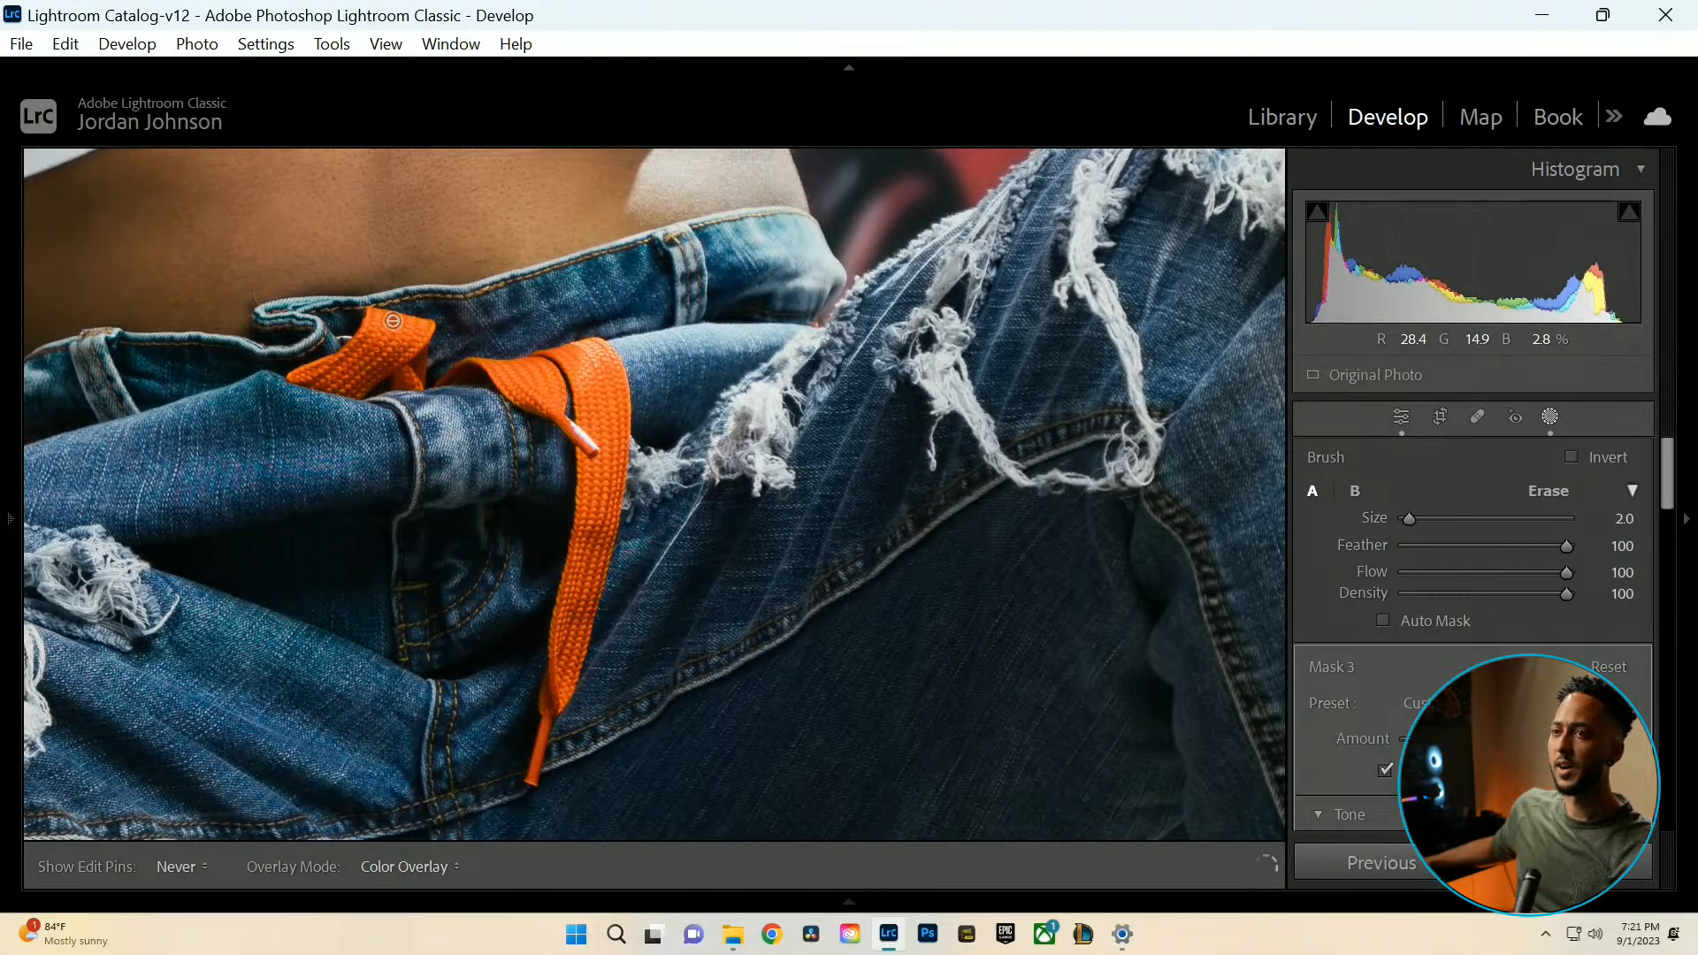
{"action": "left_click_drag", "start_coordinate": [393, 321], "coordinate": [394, 321]}
{"action": "left_click_drag", "start_coordinate": [594, 365], "coordinate": [611, 359]}
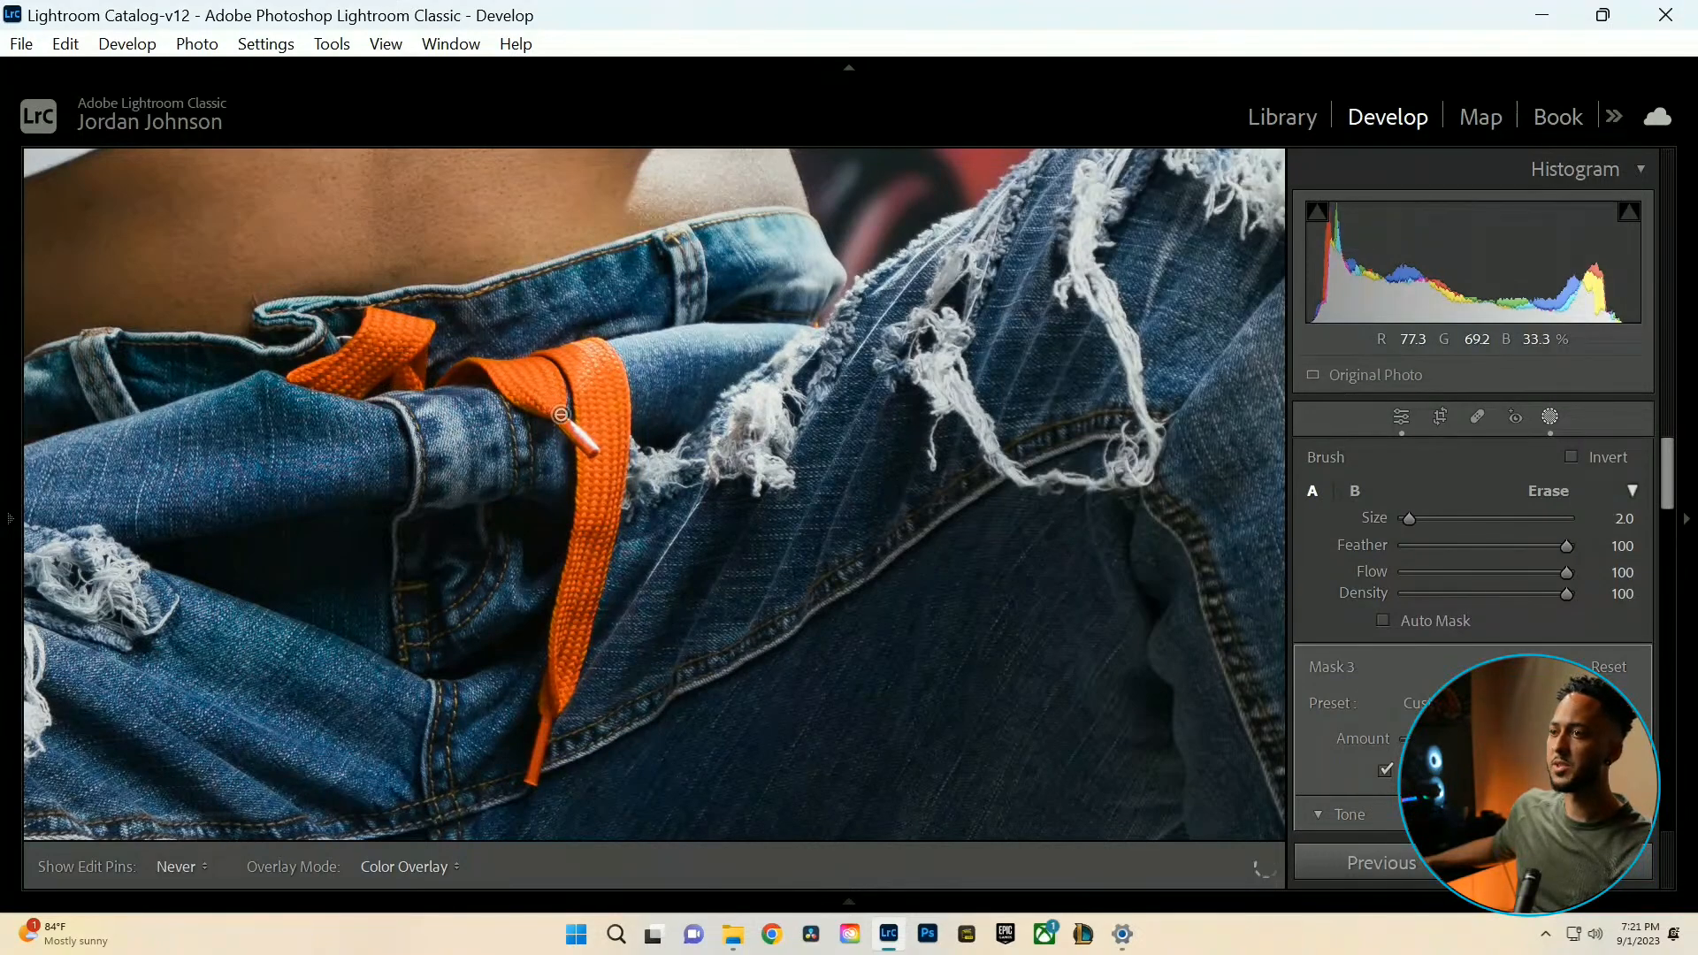
{"action": "left_click_drag", "start_coordinate": [561, 414], "coordinate": [569, 423]}
{"action": "left_click", "coordinate": [1550, 416]}
{"action": "left_click", "coordinate": [625, 496]}
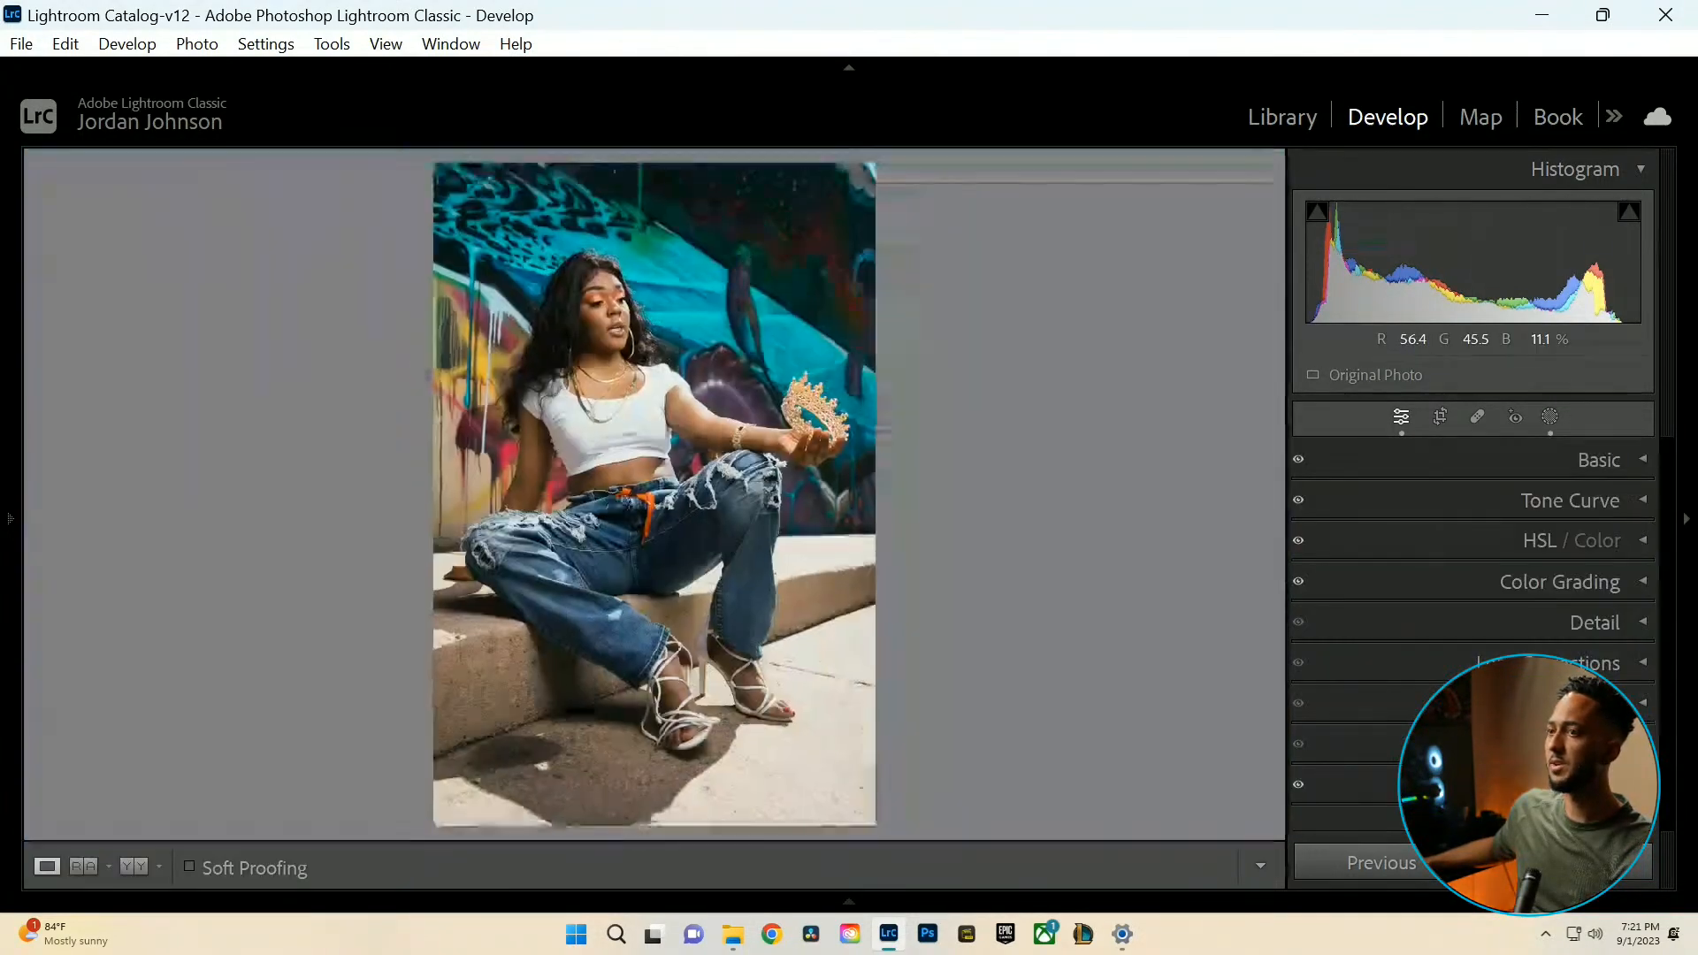
{"action": "left_click", "coordinate": [1548, 417]}
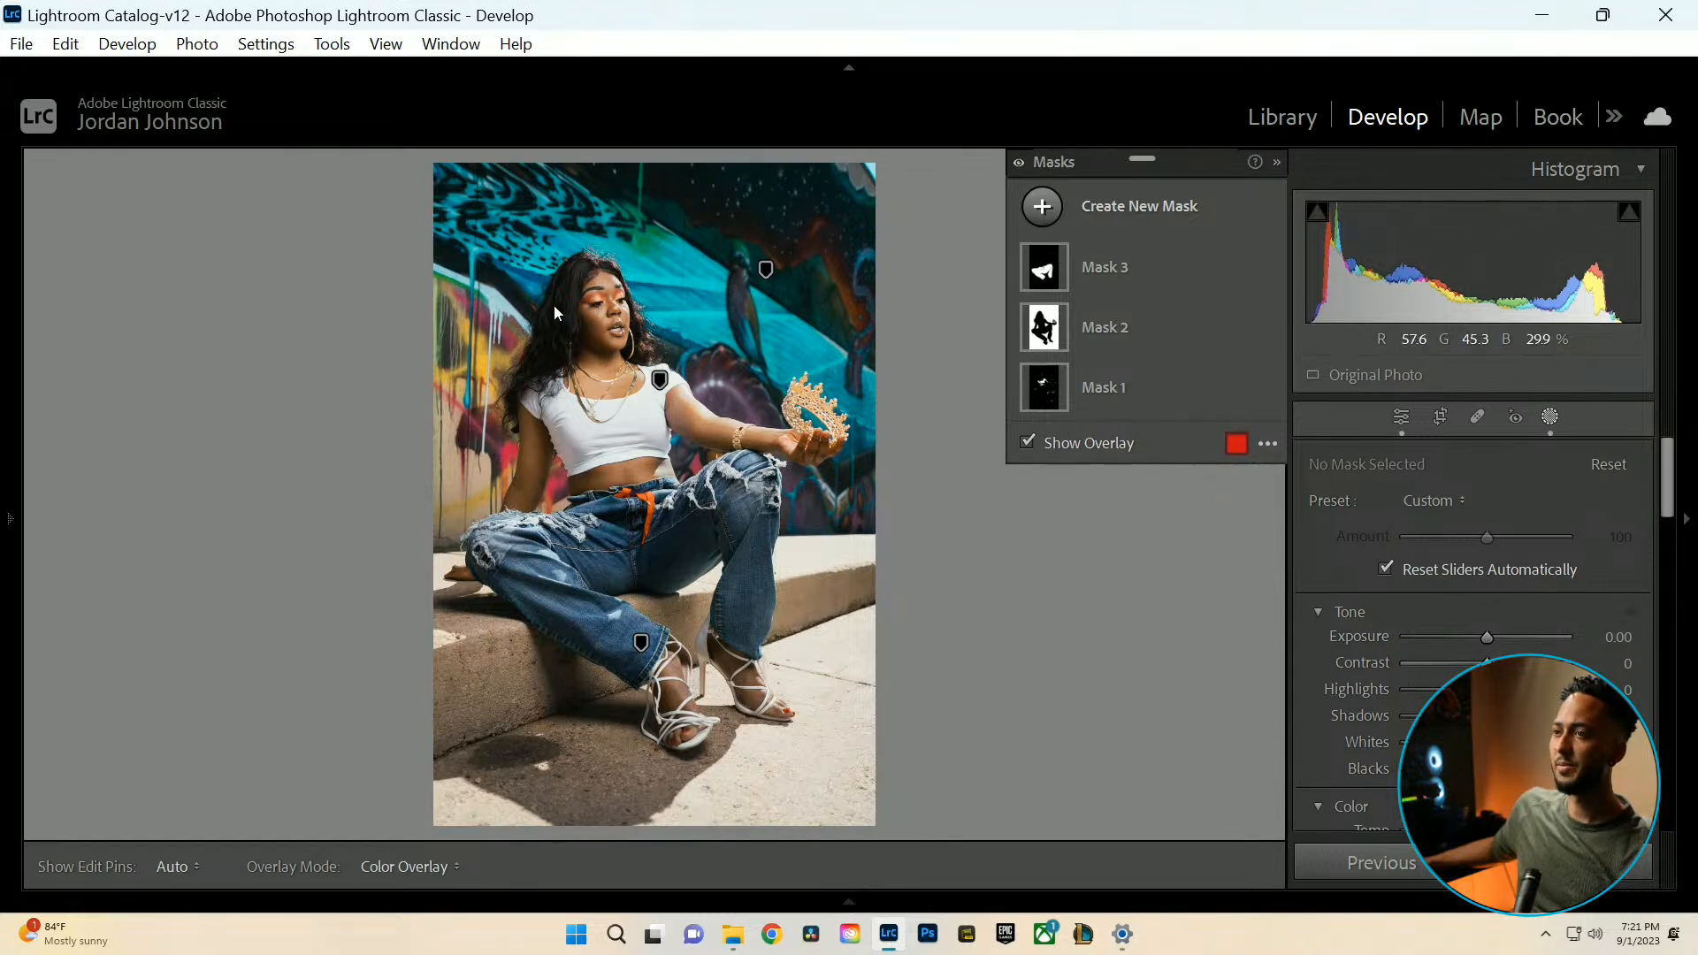
{"action": "left_click", "coordinate": [1539, 431]}
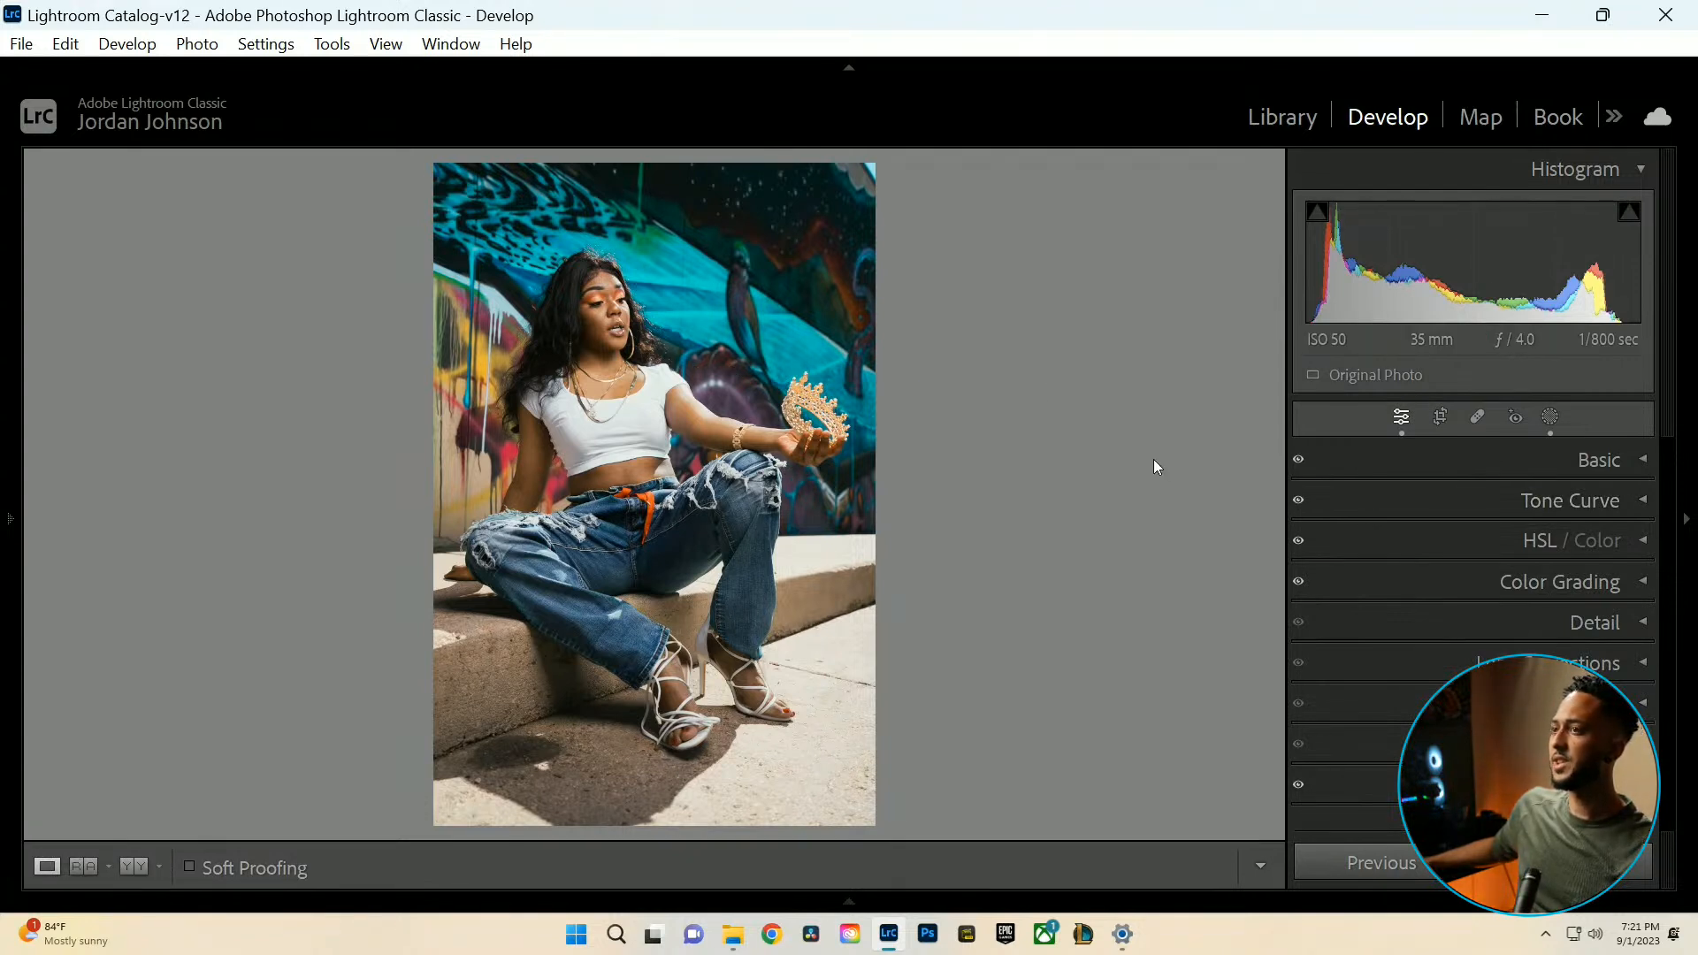
{"action": "left_click", "coordinate": [1645, 501]}
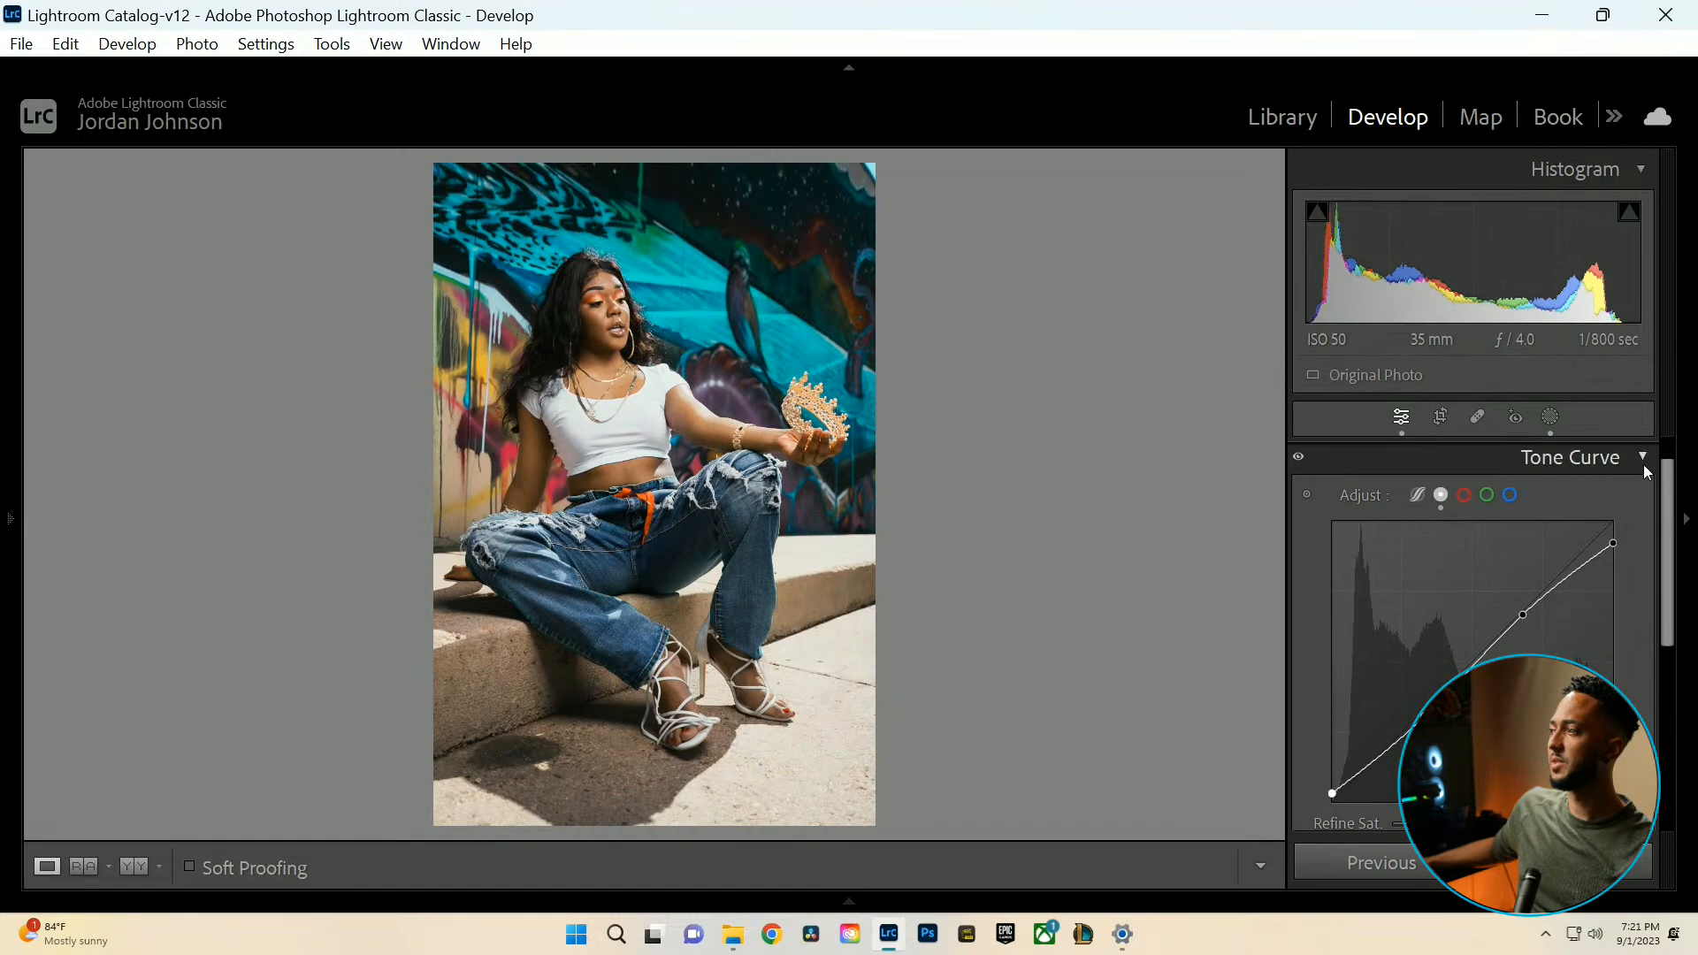
{"action": "left_click", "coordinate": [1643, 464]}
Sharpen the photo with an amount of 102 and a masking value of 90.
{"action": "left_click", "coordinate": [1645, 616]}
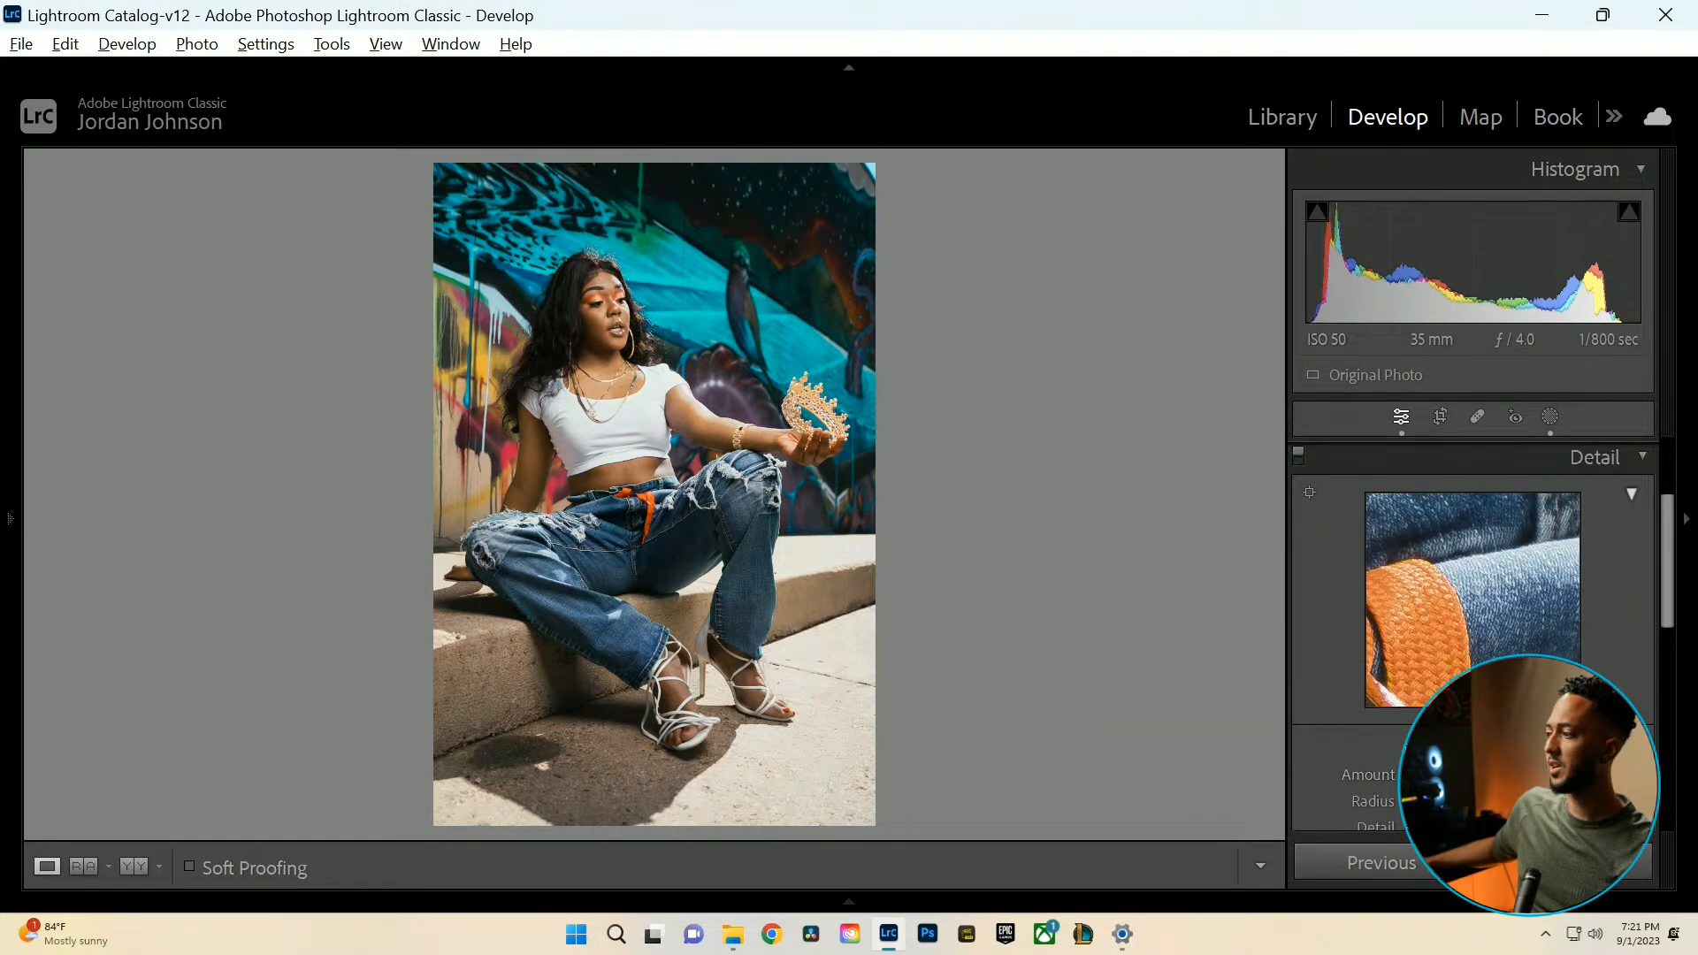
{"action": "scroll", "coordinate": [1503, 708], "scroll_direction": "down", "scroll_amount": 2}
{"action": "left_click_drag", "start_coordinate": [1407, 683], "coordinate": [1559, 683], "text": "alt"}
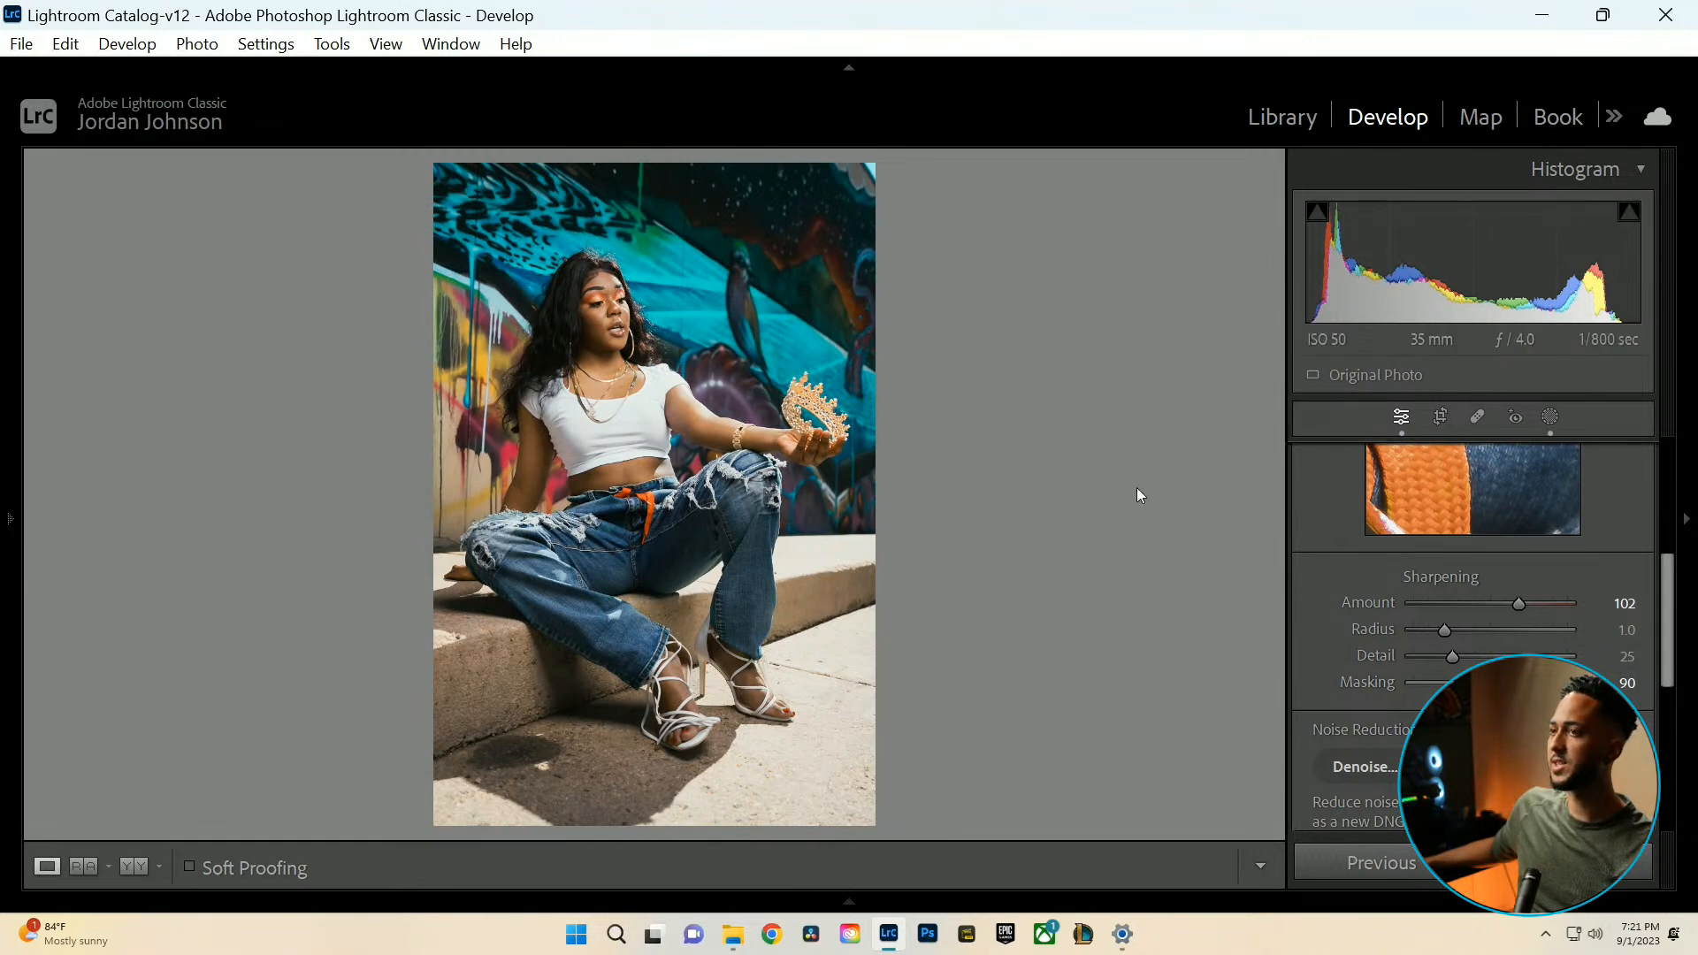
{"action": "scroll", "coordinate": [1626, 621], "scroll_direction": "up", "scroll_amount": 5}
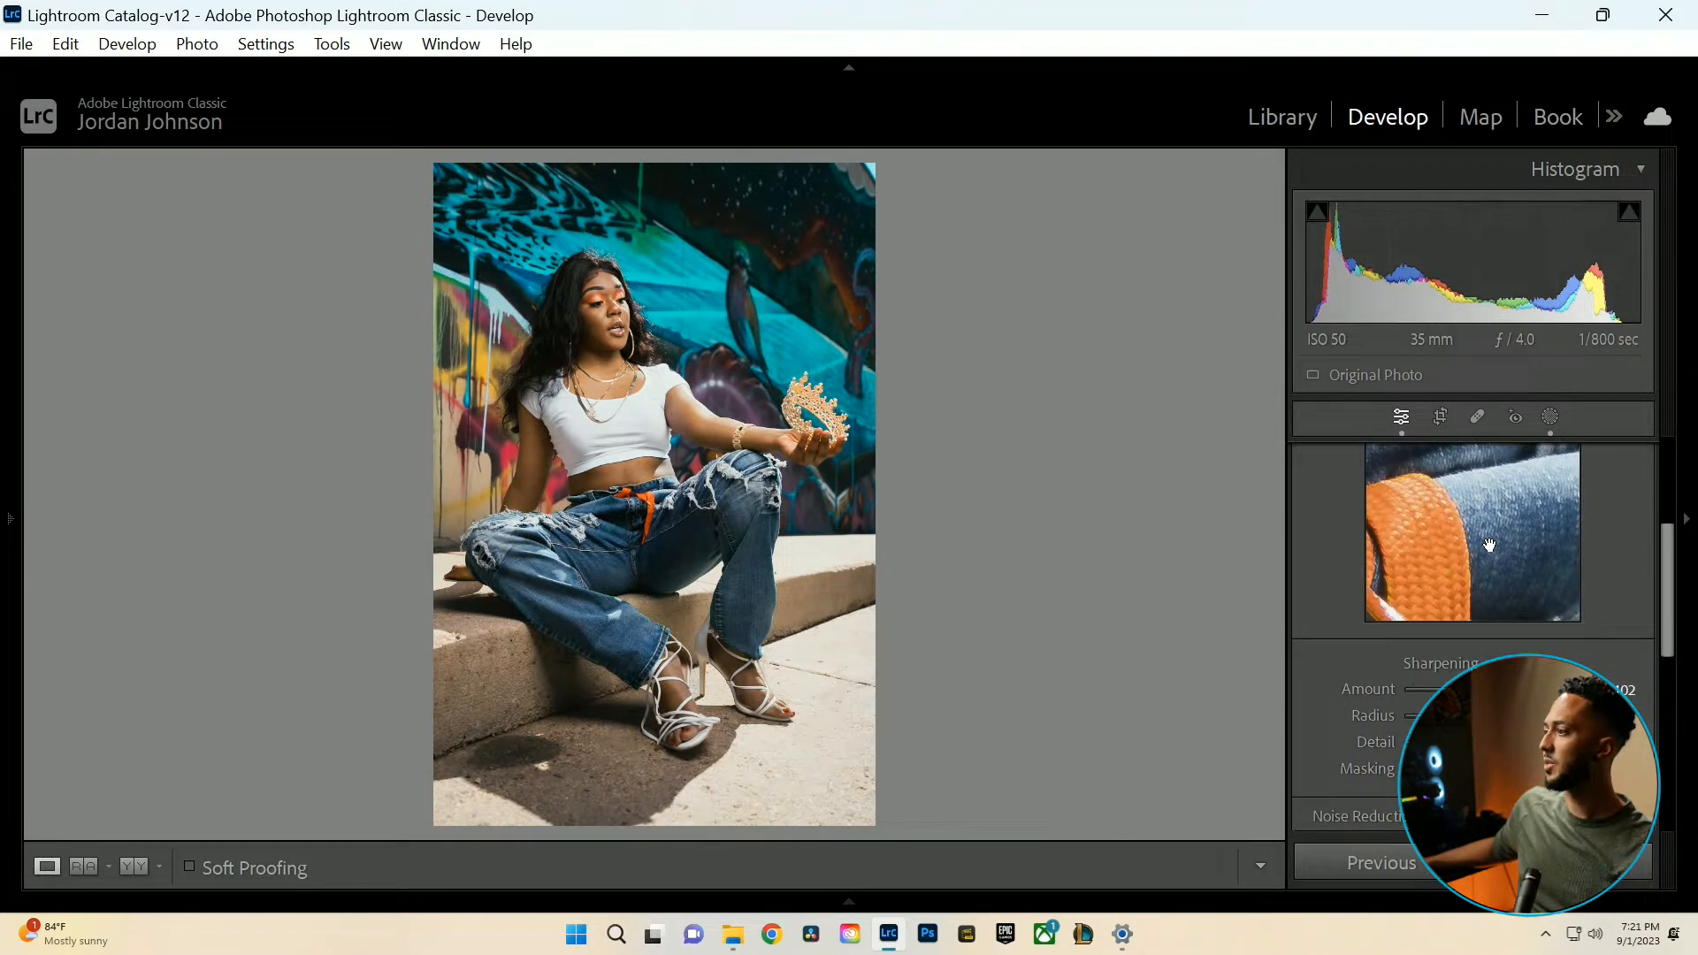
{"action": "left_click", "coordinate": [1630, 624]}
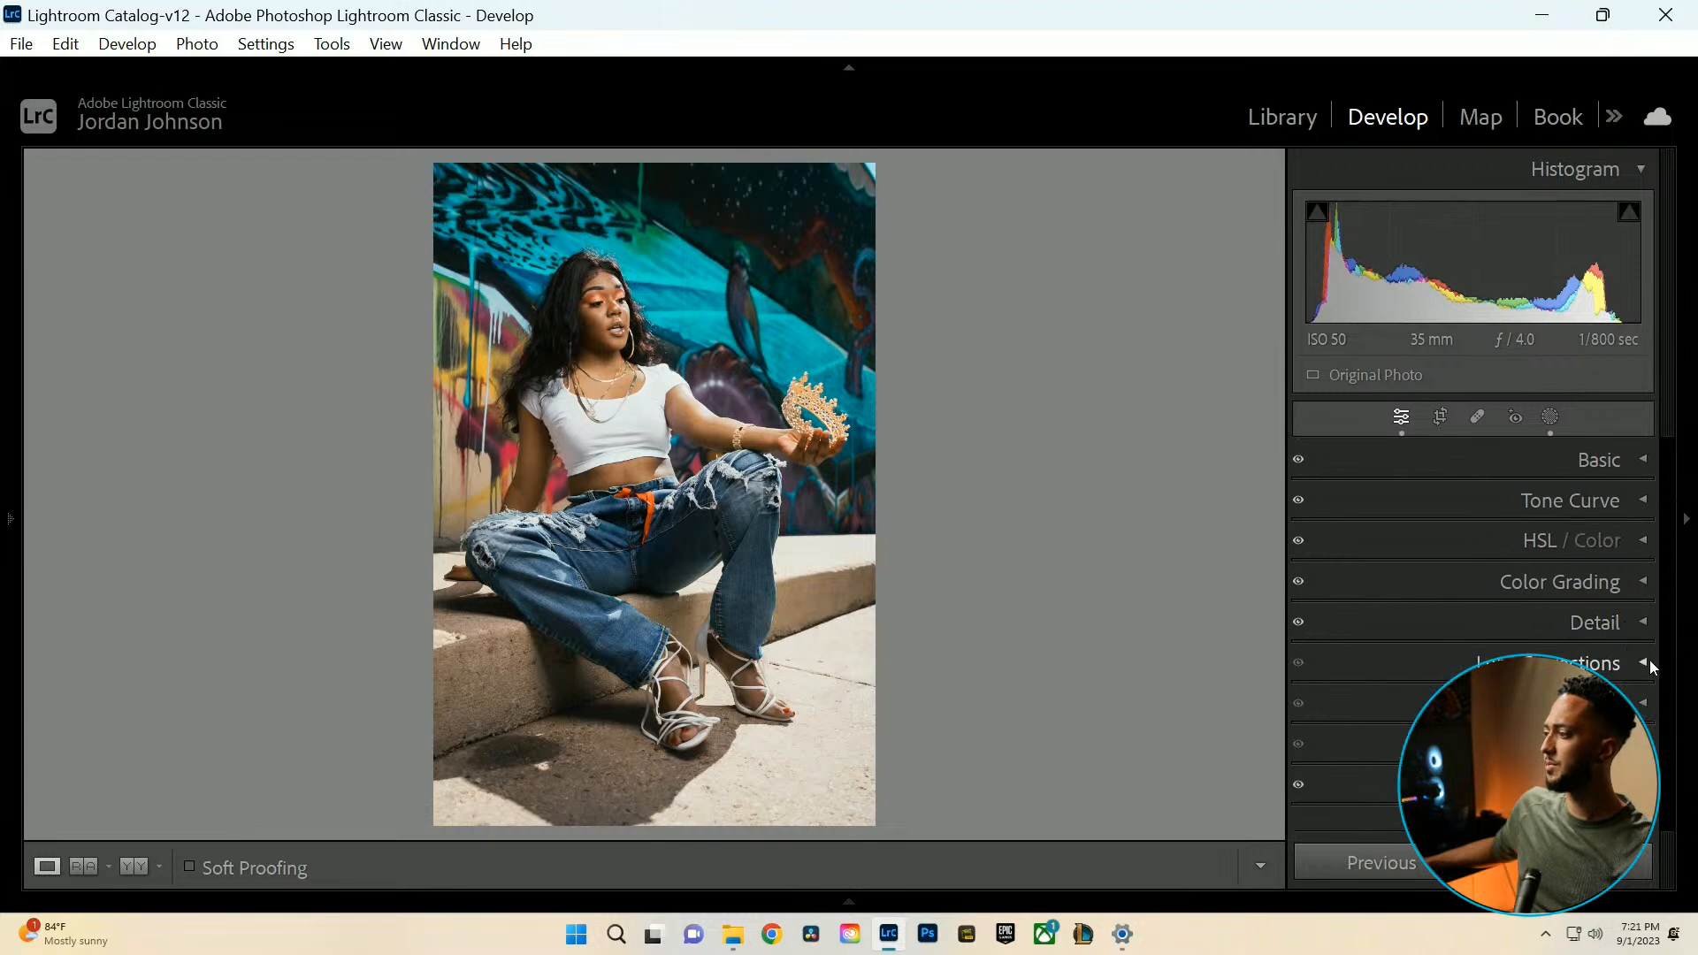
Enable the lens profile corrections and the removal of chromatic aberration.
{"action": "left_click", "coordinate": [1646, 661]}
{"action": "left_click", "coordinate": [1313, 563]}
{"action": "left_click", "coordinate": [1312, 538]}
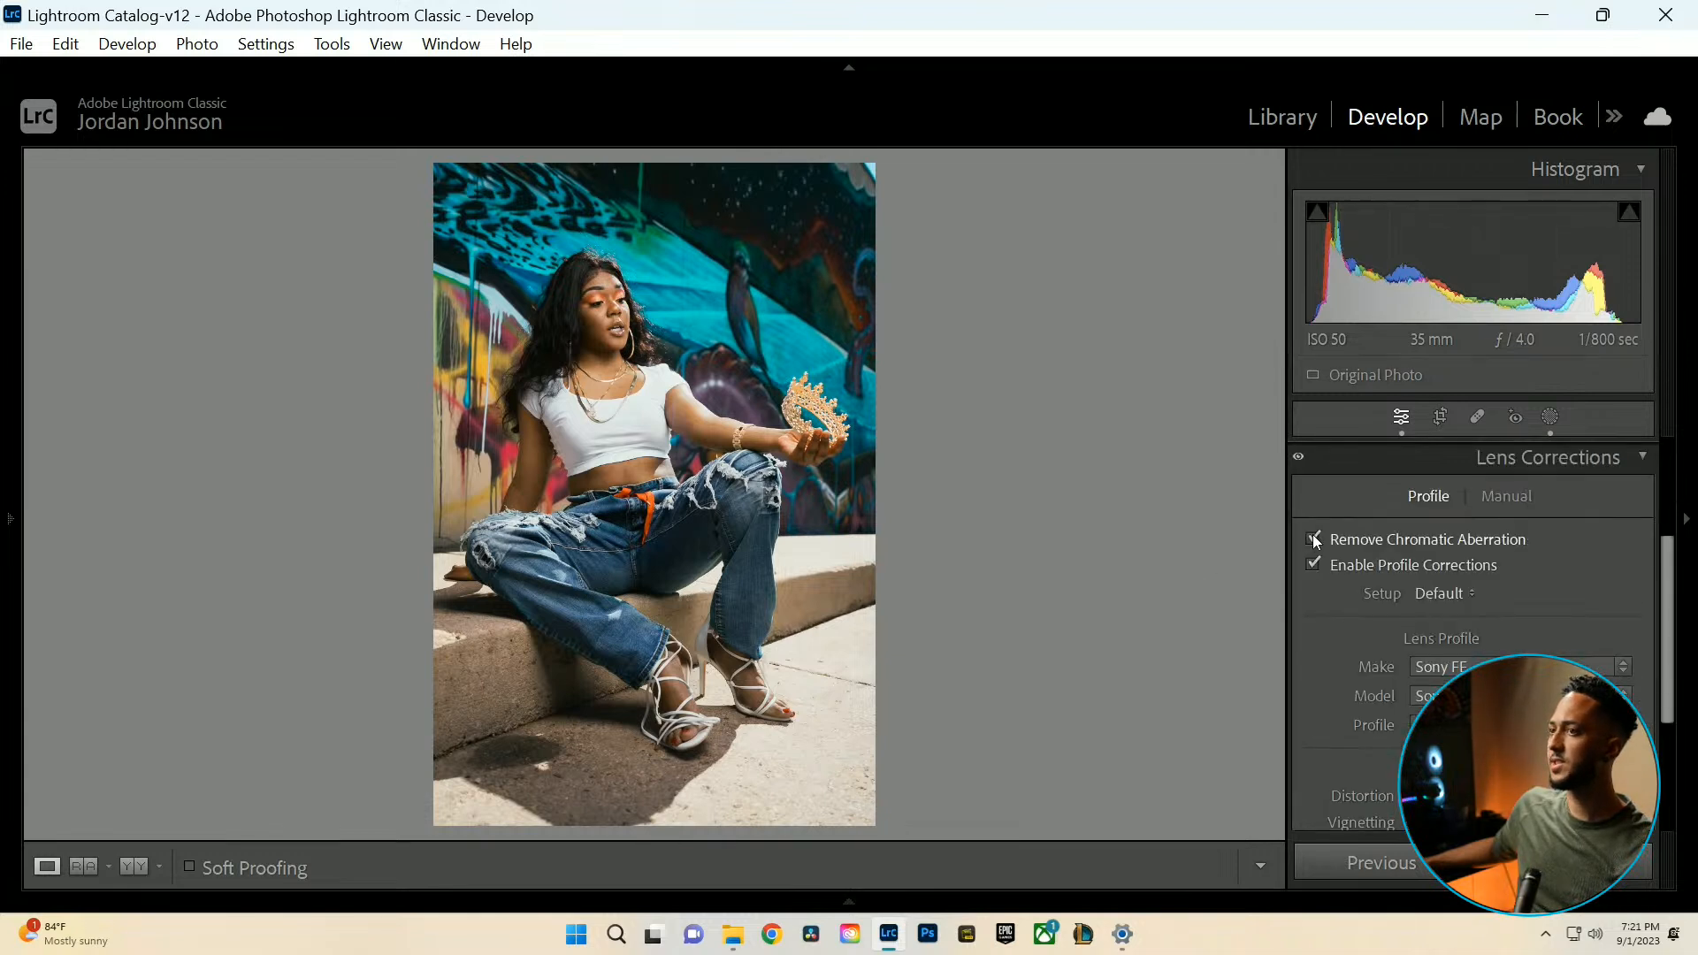
{"action": "left_click", "coordinate": [1643, 459]}
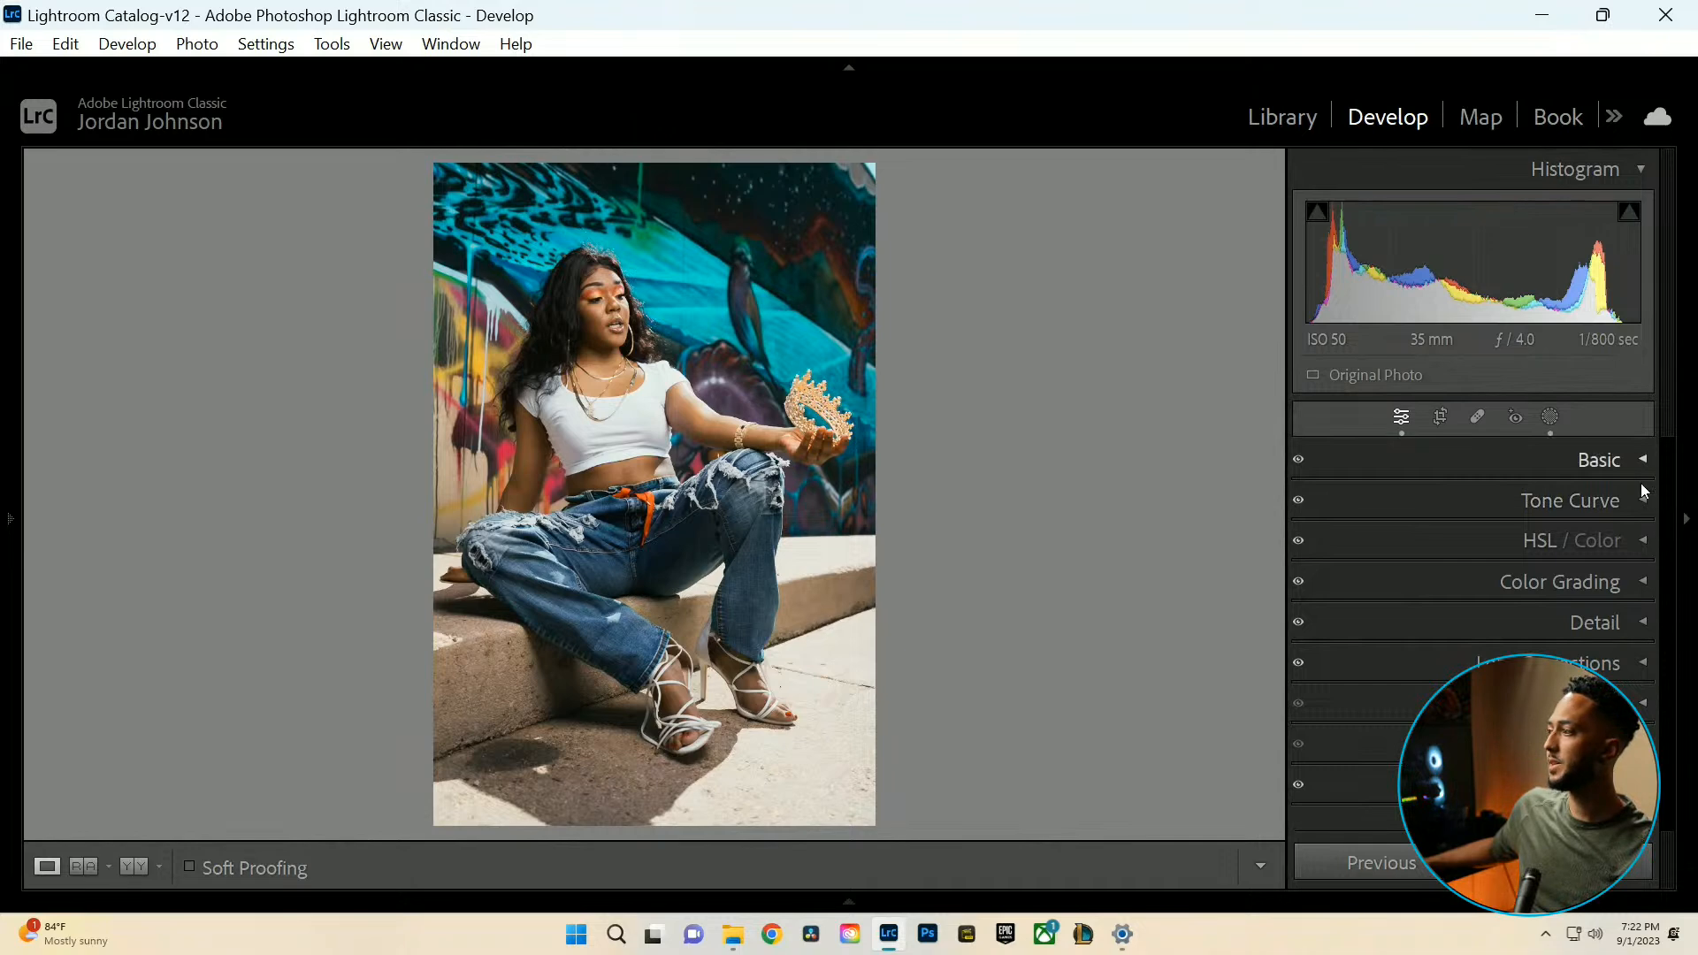
{"action": "left_click", "coordinate": [1641, 743]}
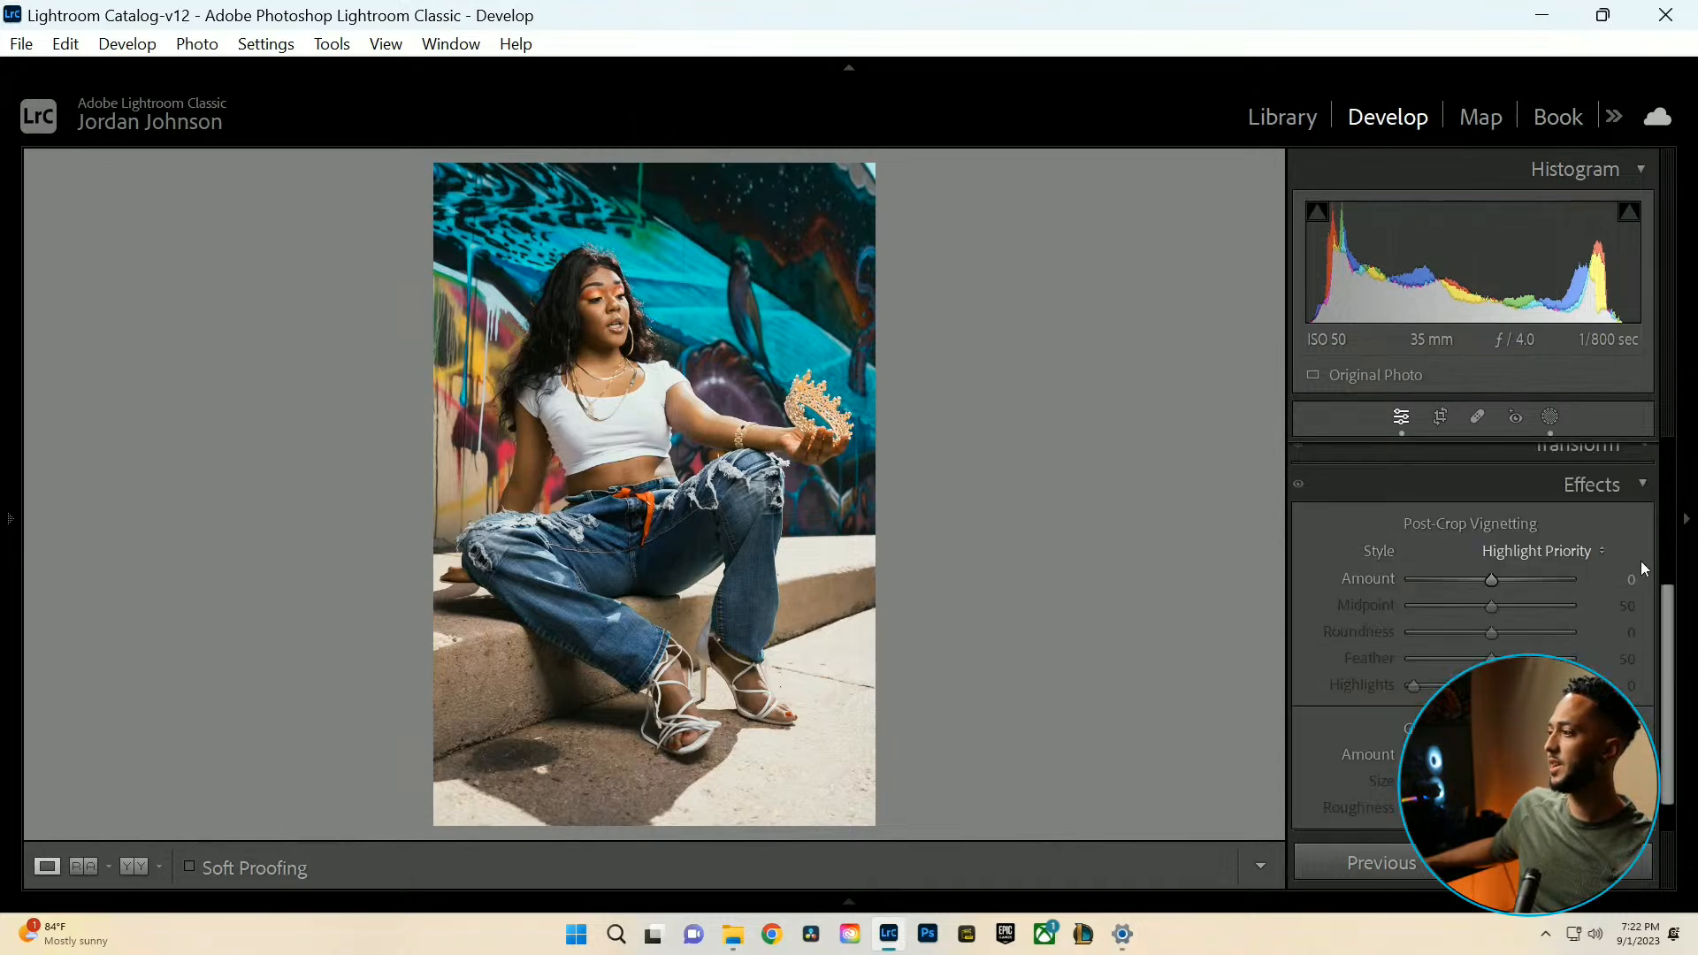
{"action": "left_click", "coordinate": [1643, 484]}
{"action": "left_click", "coordinate": [623, 305]}
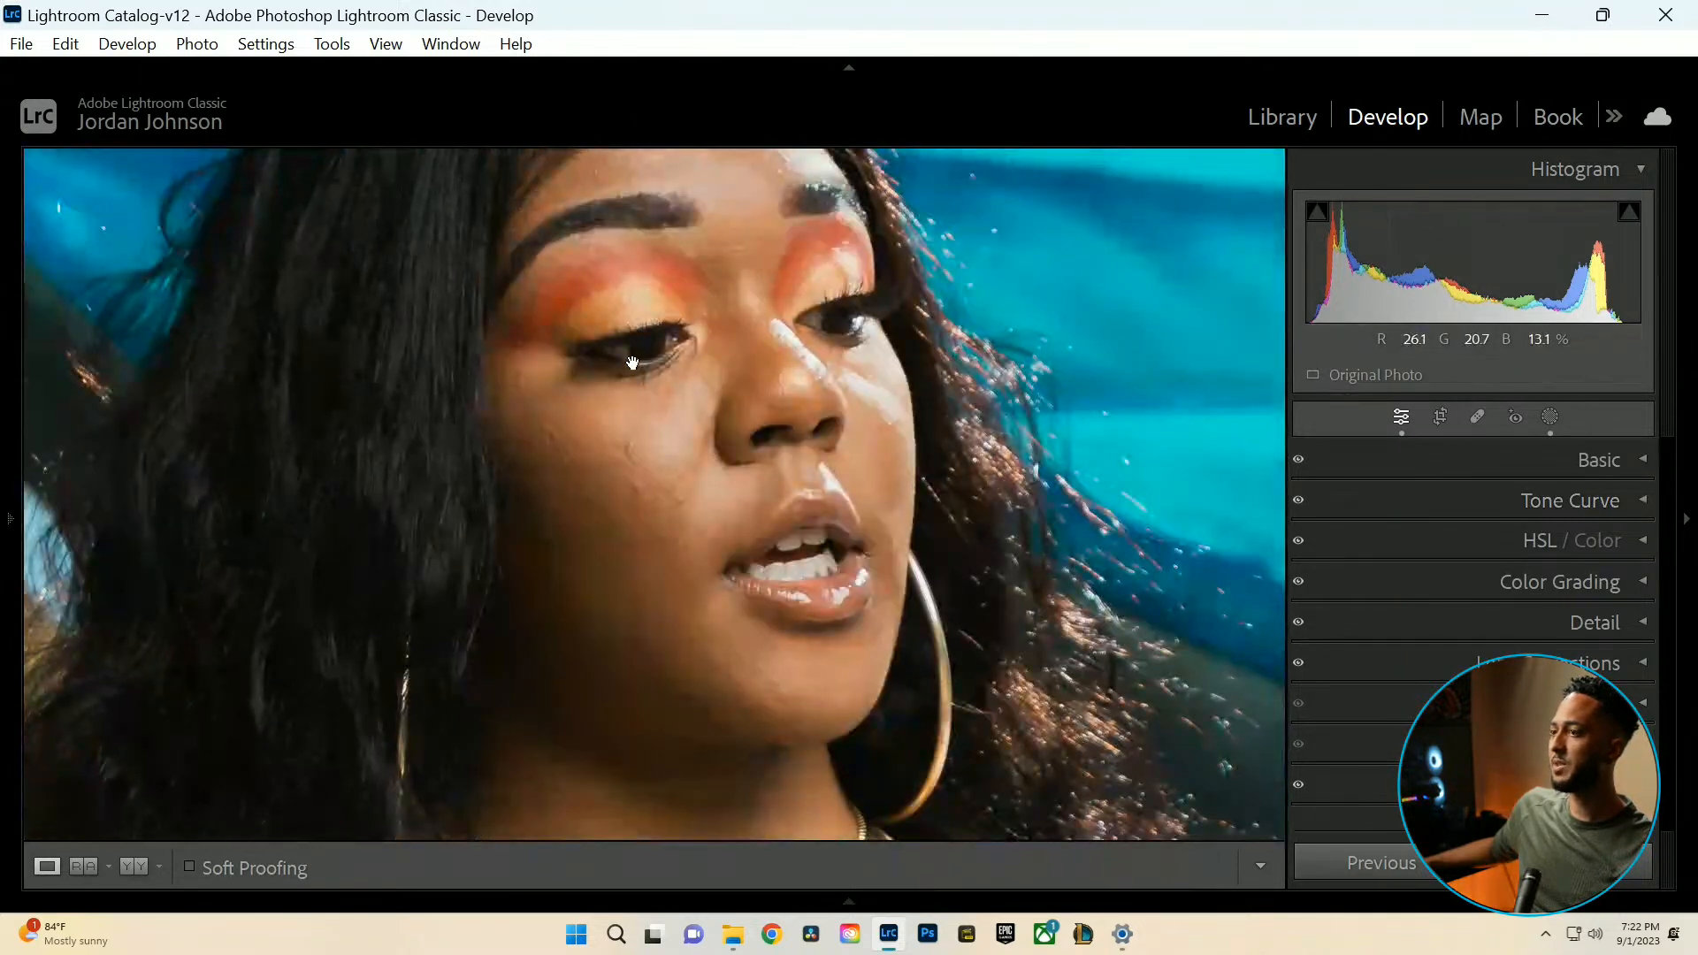
{"action": "left_click", "coordinate": [632, 363]}
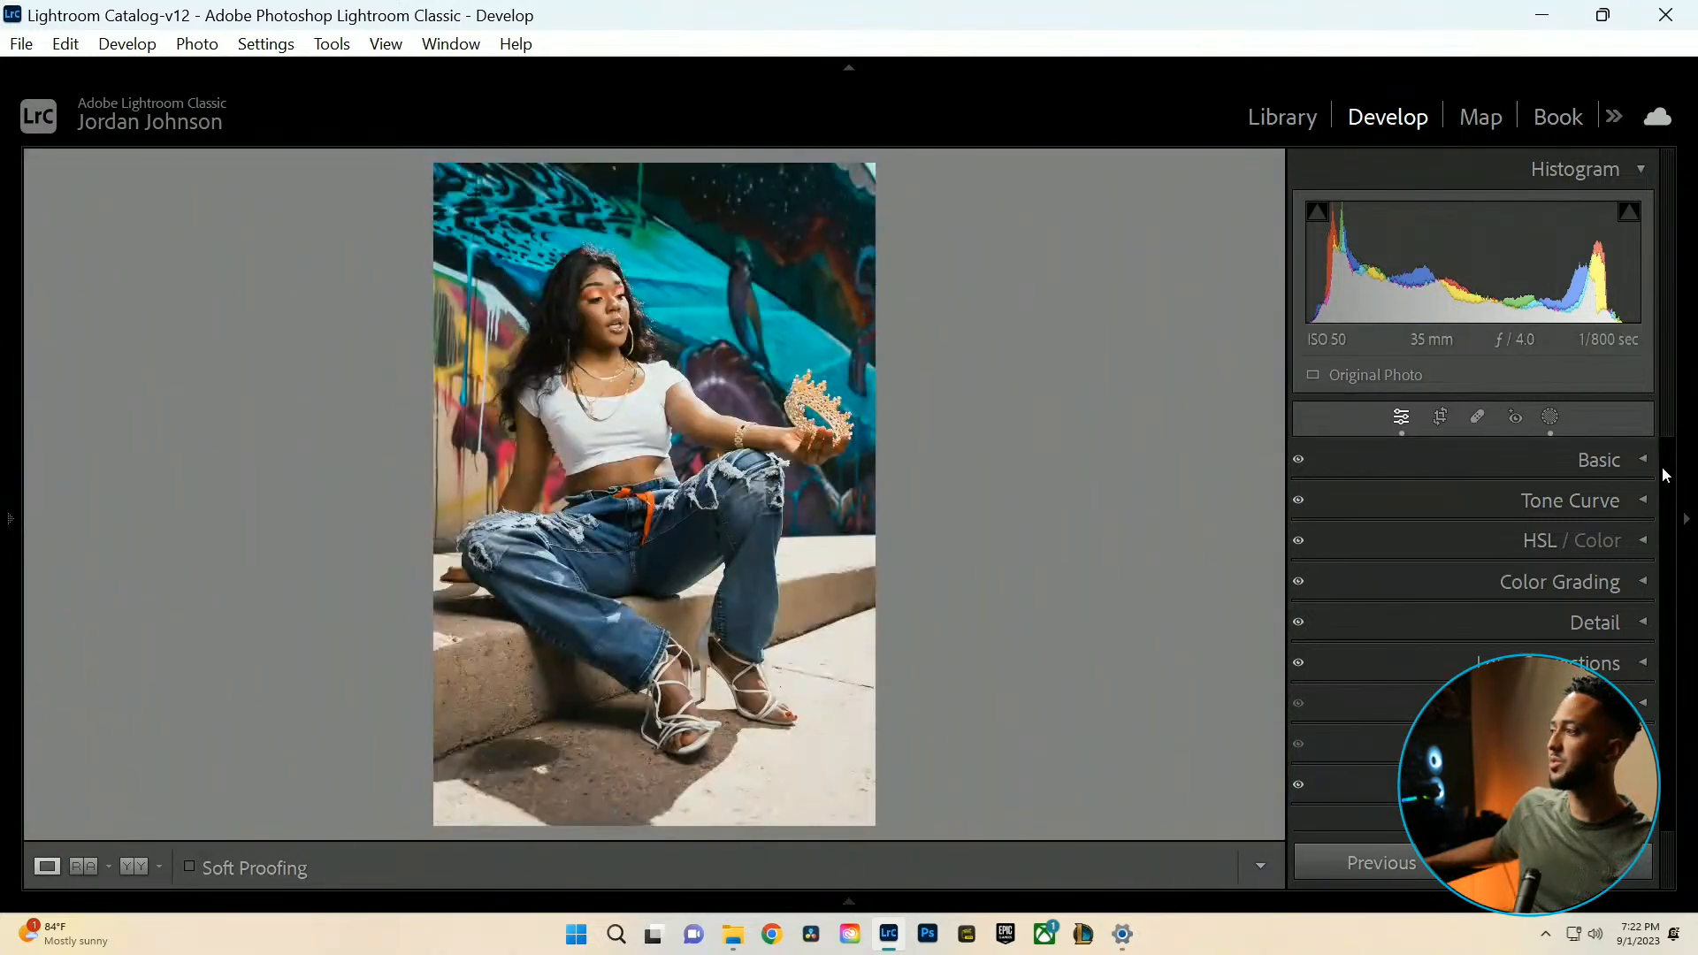
{"action": "left_click", "coordinate": [1646, 461]}
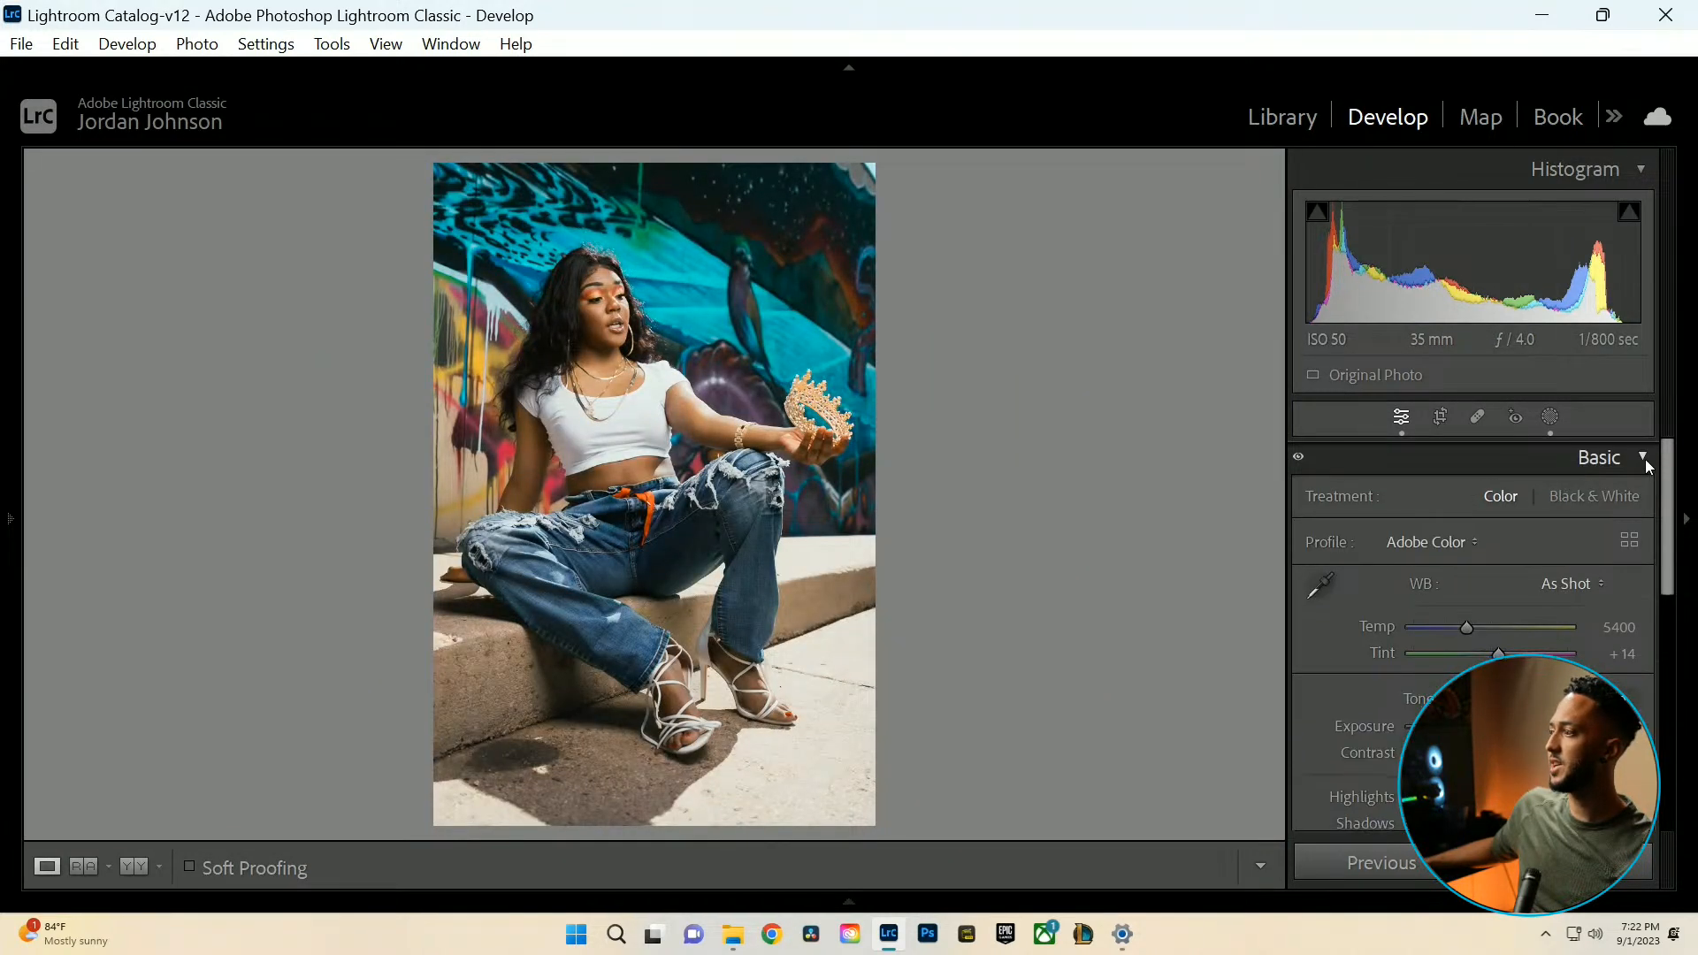
{"action": "left_click", "coordinate": [1644, 459]}
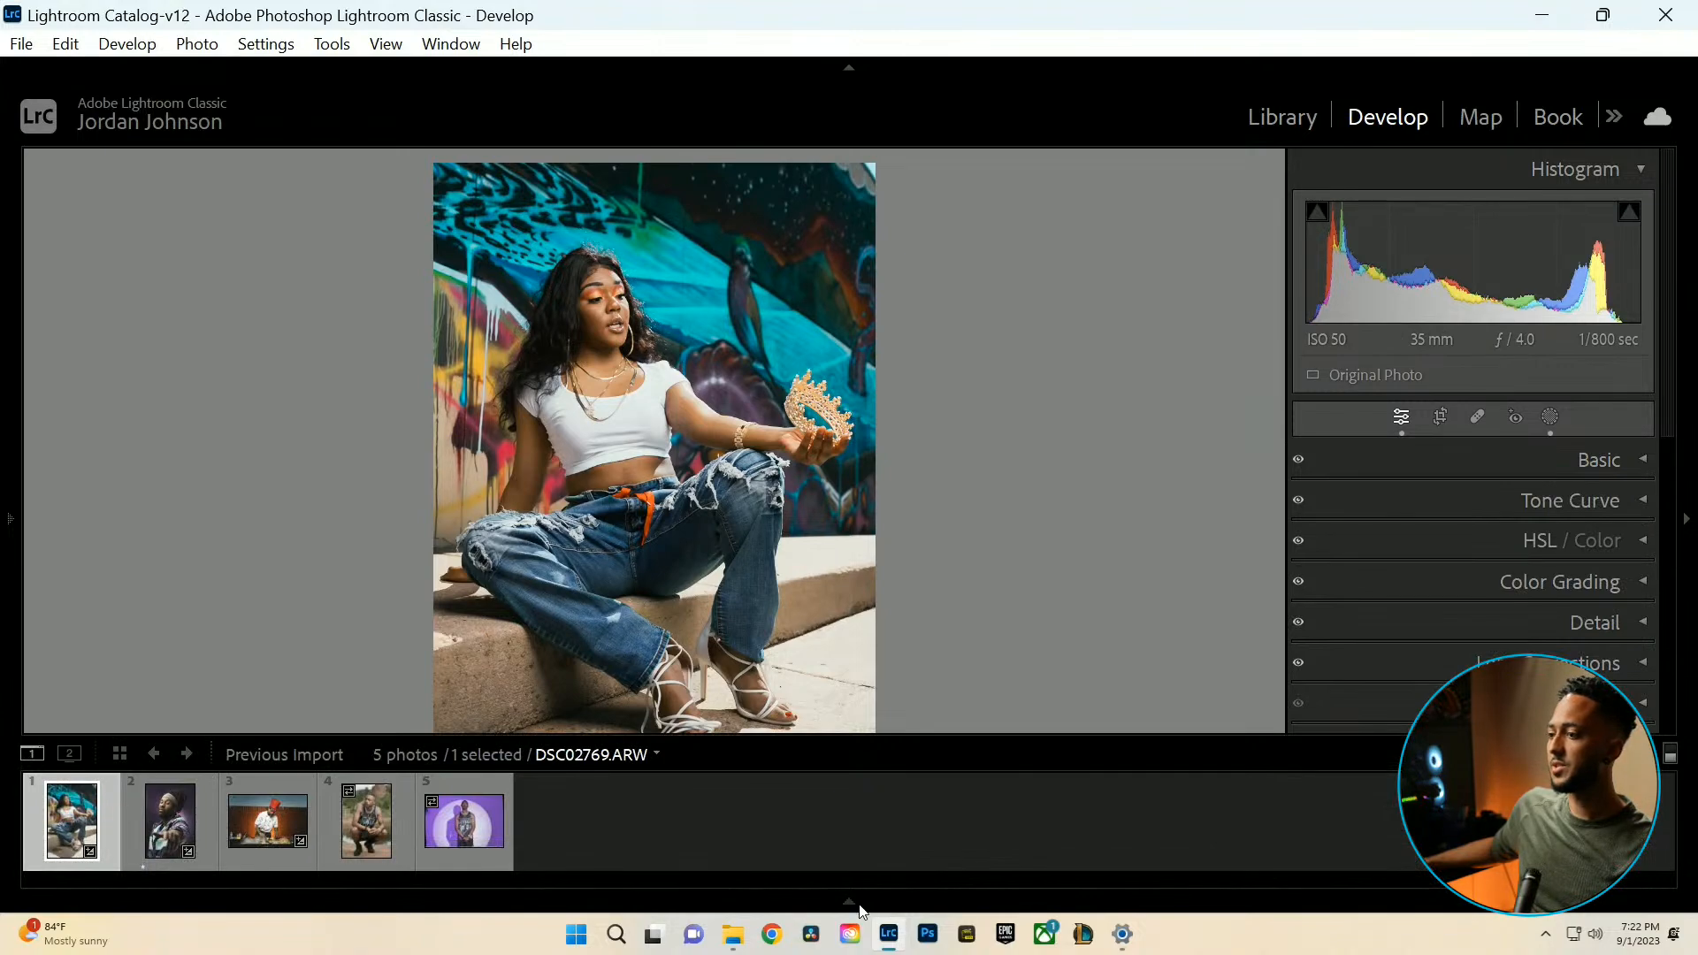
{"action": "left_click", "coordinate": [849, 900]}
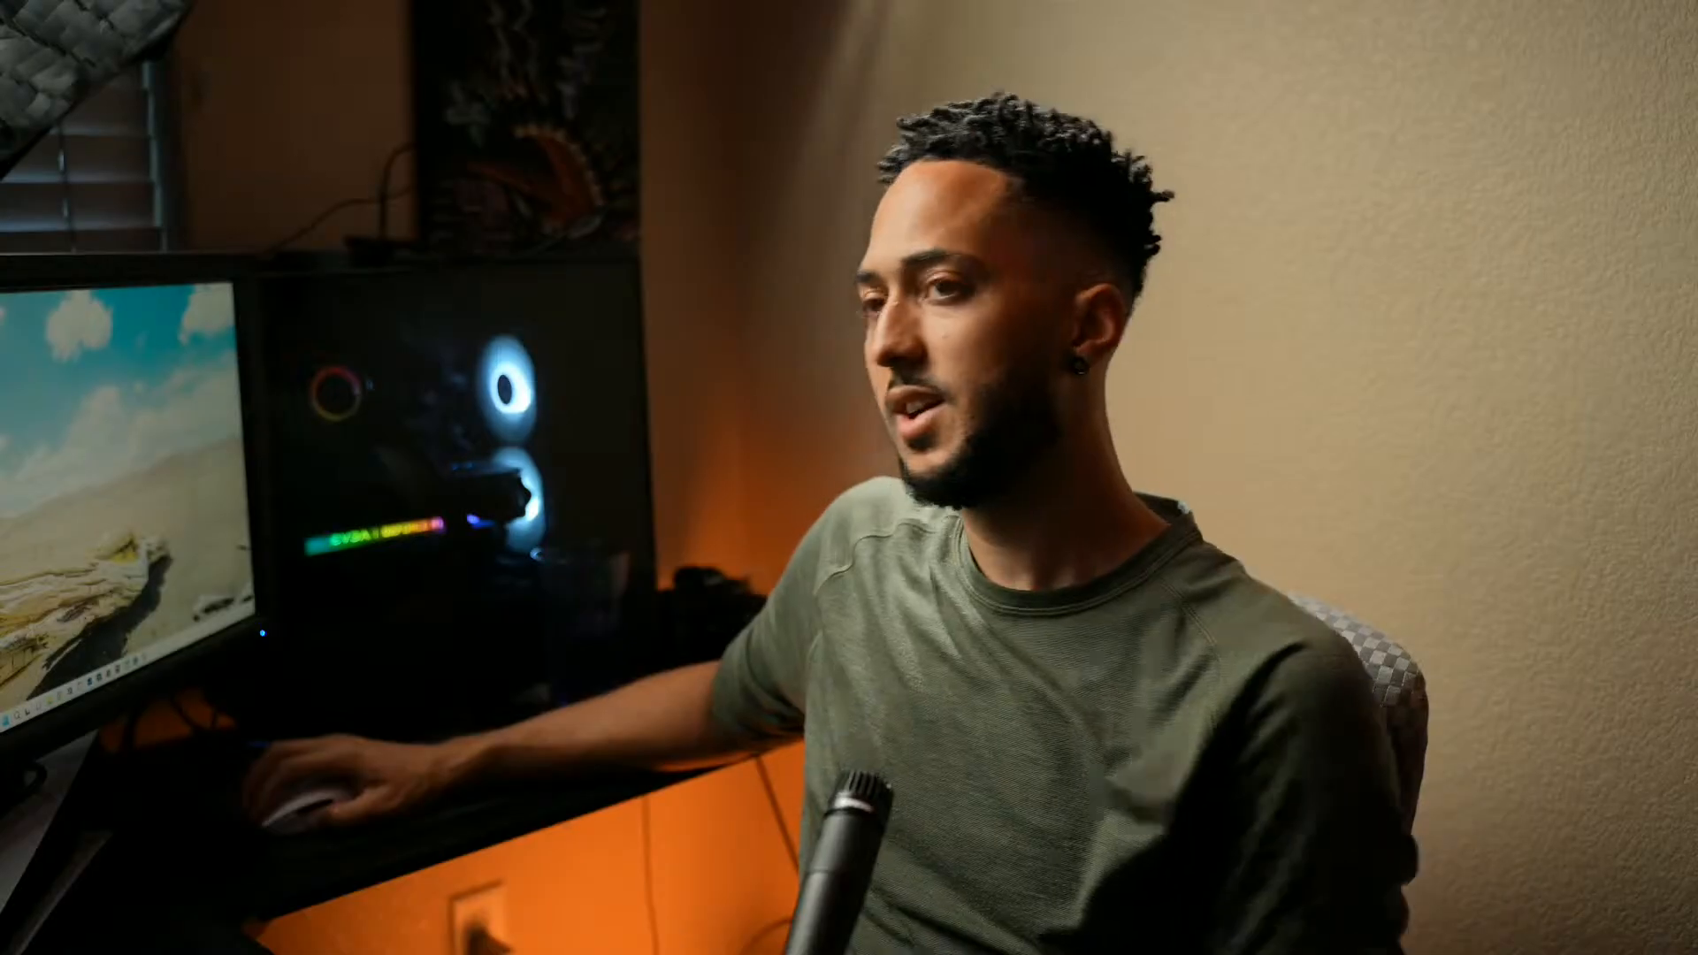
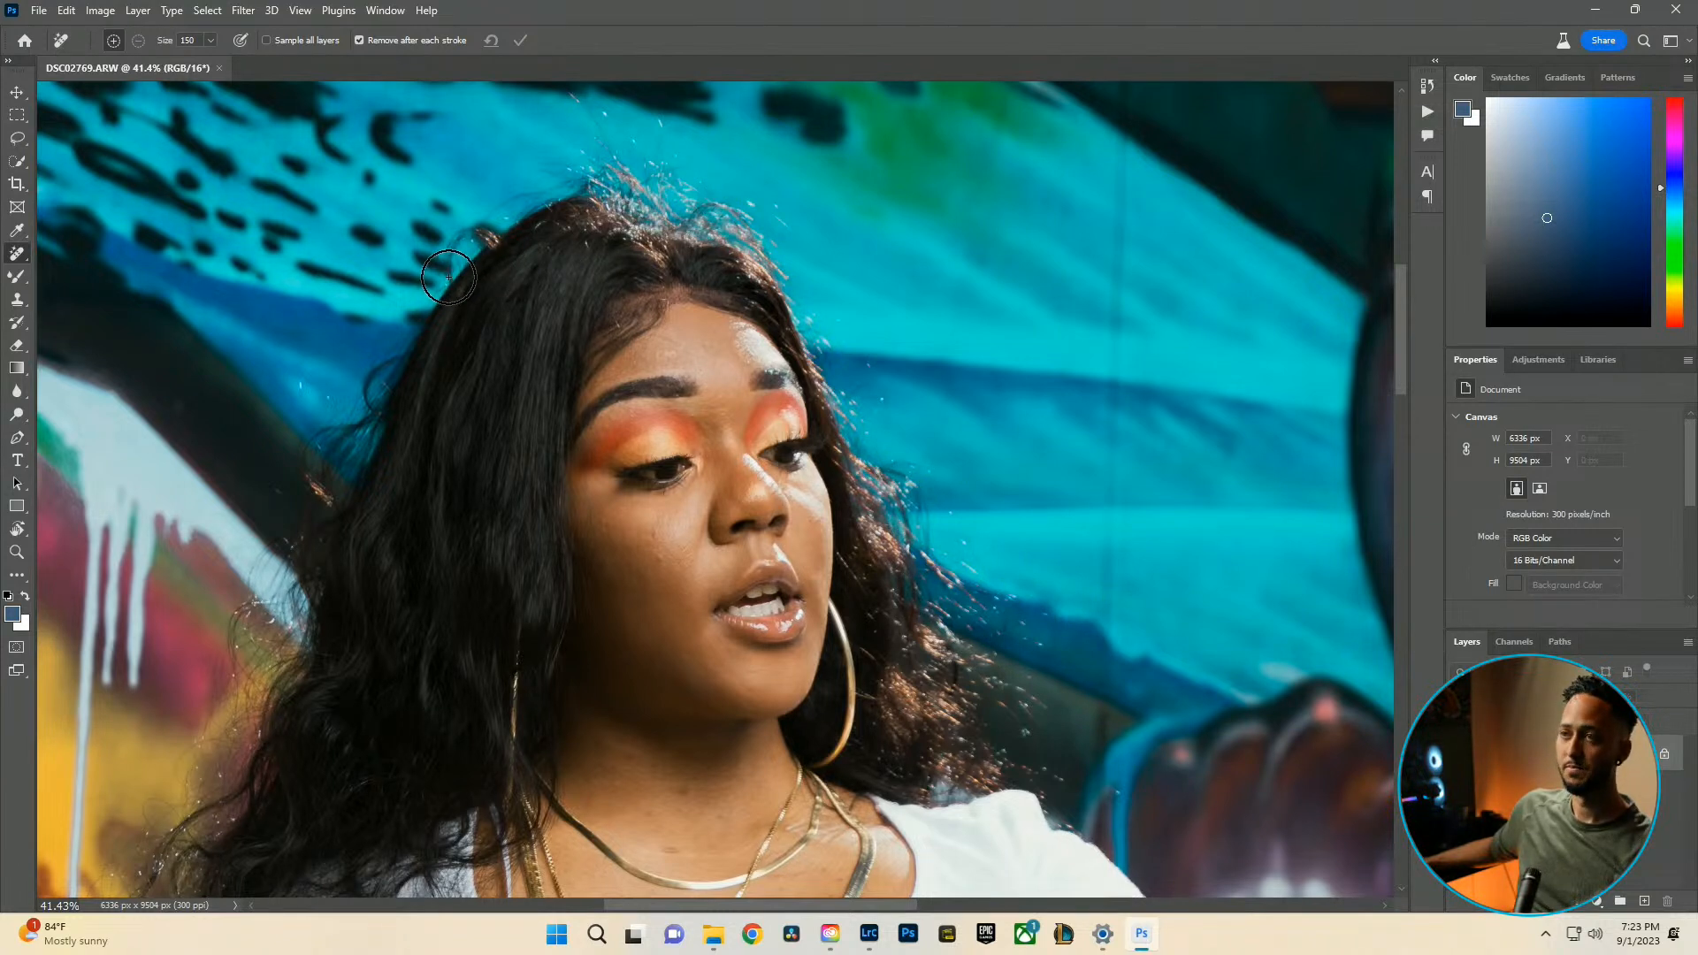
Switch to Photoshop, clean up the flyaway hairs along the upper-left edge of the head with the Remove tool, and reduce the brush to 90.
{"action": "left_click_drag", "start_coordinate": [448, 277], "coordinate": [535, 196]}
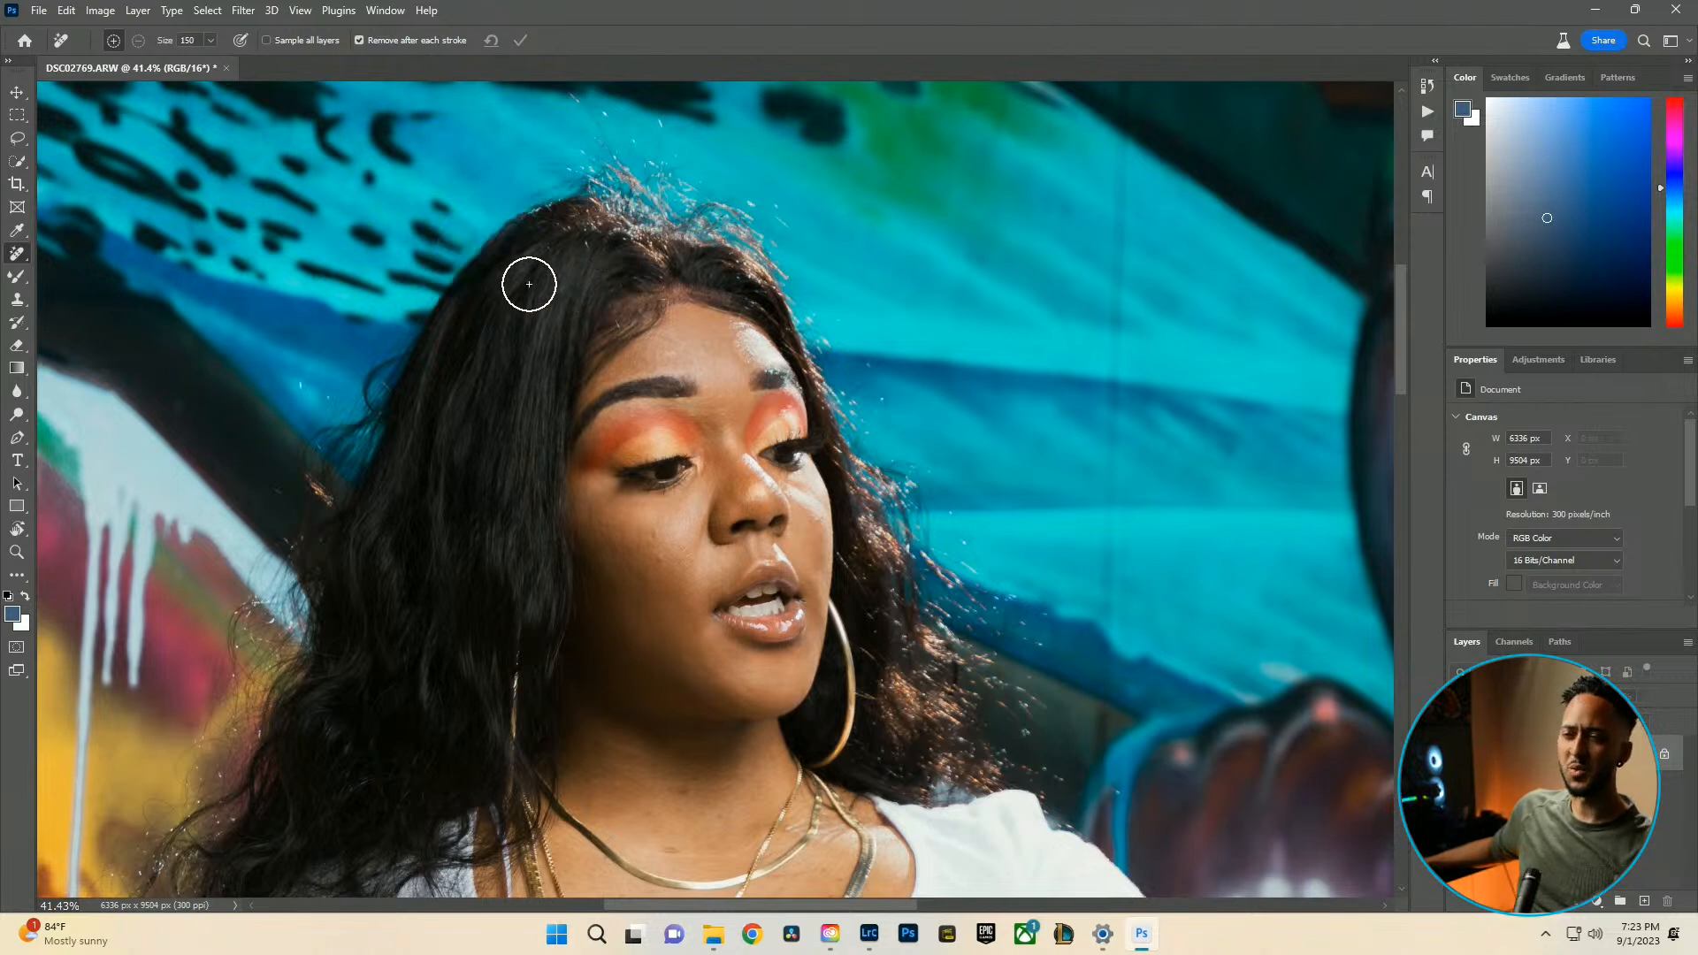
{"action": "key", "text": "bracketleft"}
{"action": "key", "text": "bracketleft"}
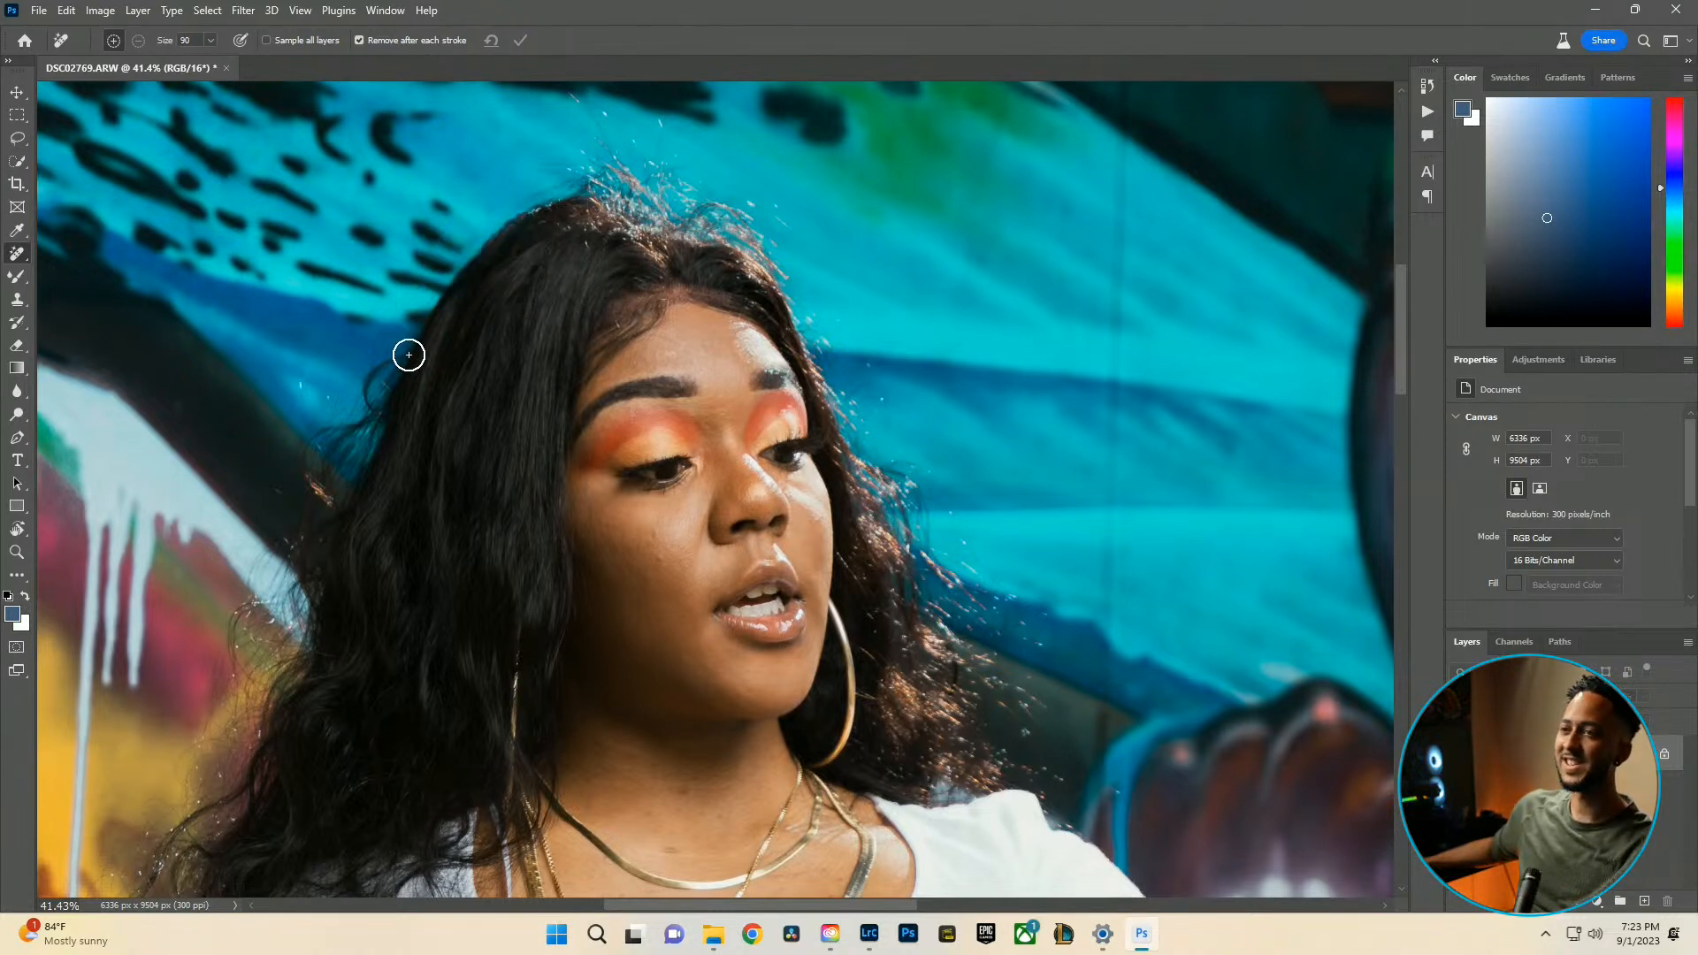
Try to erase the flyaway hairs on top of the head with the Remove tool at size 100.
{"action": "scroll", "coordinate": [632, 207], "scroll_direction": "up", "scroll_amount": 2}
{"action": "mouse_move", "coordinate": [527, 283]}
{"action": "left_mouse_down"}
{"action": "mouse_move", "coordinate": [581, 265]}
{"action": "mouse_move", "coordinate": [579, 188]}
{"action": "mouse_move", "coordinate": [606, 220]}
{"action": "mouse_move", "coordinate": [598, 266]}
{"action": "mouse_move", "coordinate": [628, 252]}
{"action": "mouse_move", "coordinate": [617, 281]}
{"action": "mouse_move", "coordinate": [641, 290]}
{"action": "mouse_move", "coordinate": [660, 214]}
{"action": "mouse_move", "coordinate": [623, 229]}
{"action": "mouse_move", "coordinate": [668, 214]}
{"action": "mouse_move", "coordinate": [644, 285]}
{"action": "mouse_move", "coordinate": [684, 271]}
{"action": "left_mouse_up"}
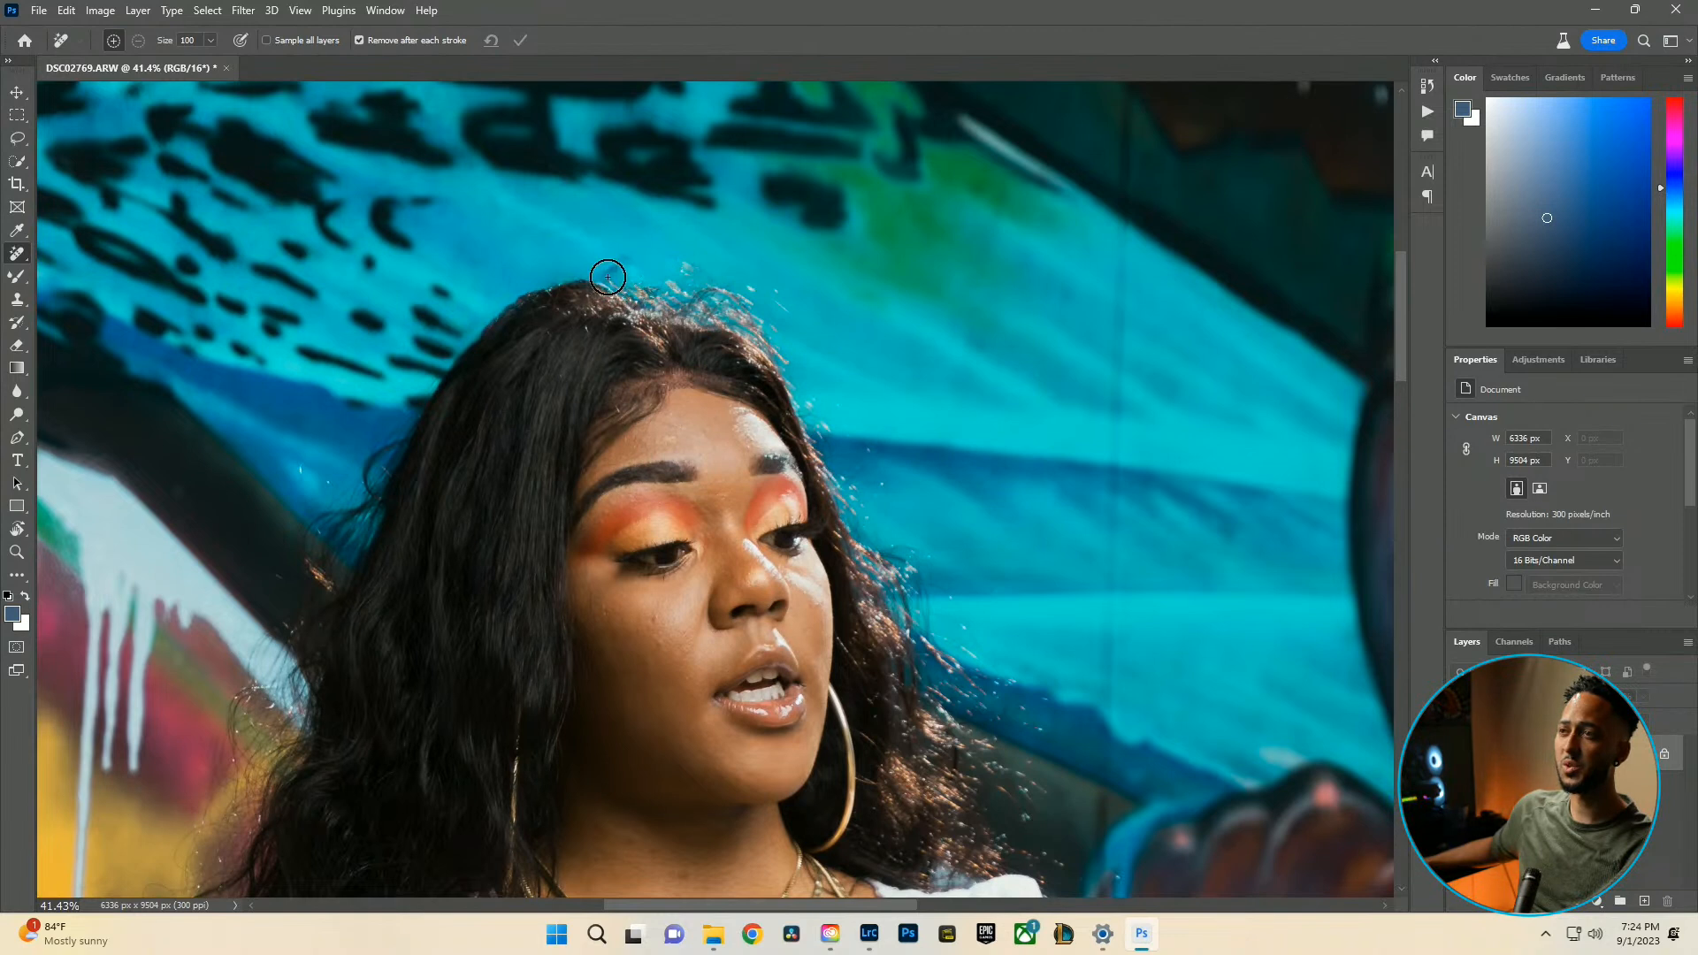
{"action": "mouse_move", "coordinate": [607, 277]}
{"action": "left_mouse_down"}
{"action": "mouse_move", "coordinate": [625, 257]}
{"action": "mouse_move", "coordinate": [621, 279]}
{"action": "mouse_move", "coordinate": [769, 284]}
{"action": "mouse_move", "coordinate": [785, 303]}
{"action": "left_mouse_up"}
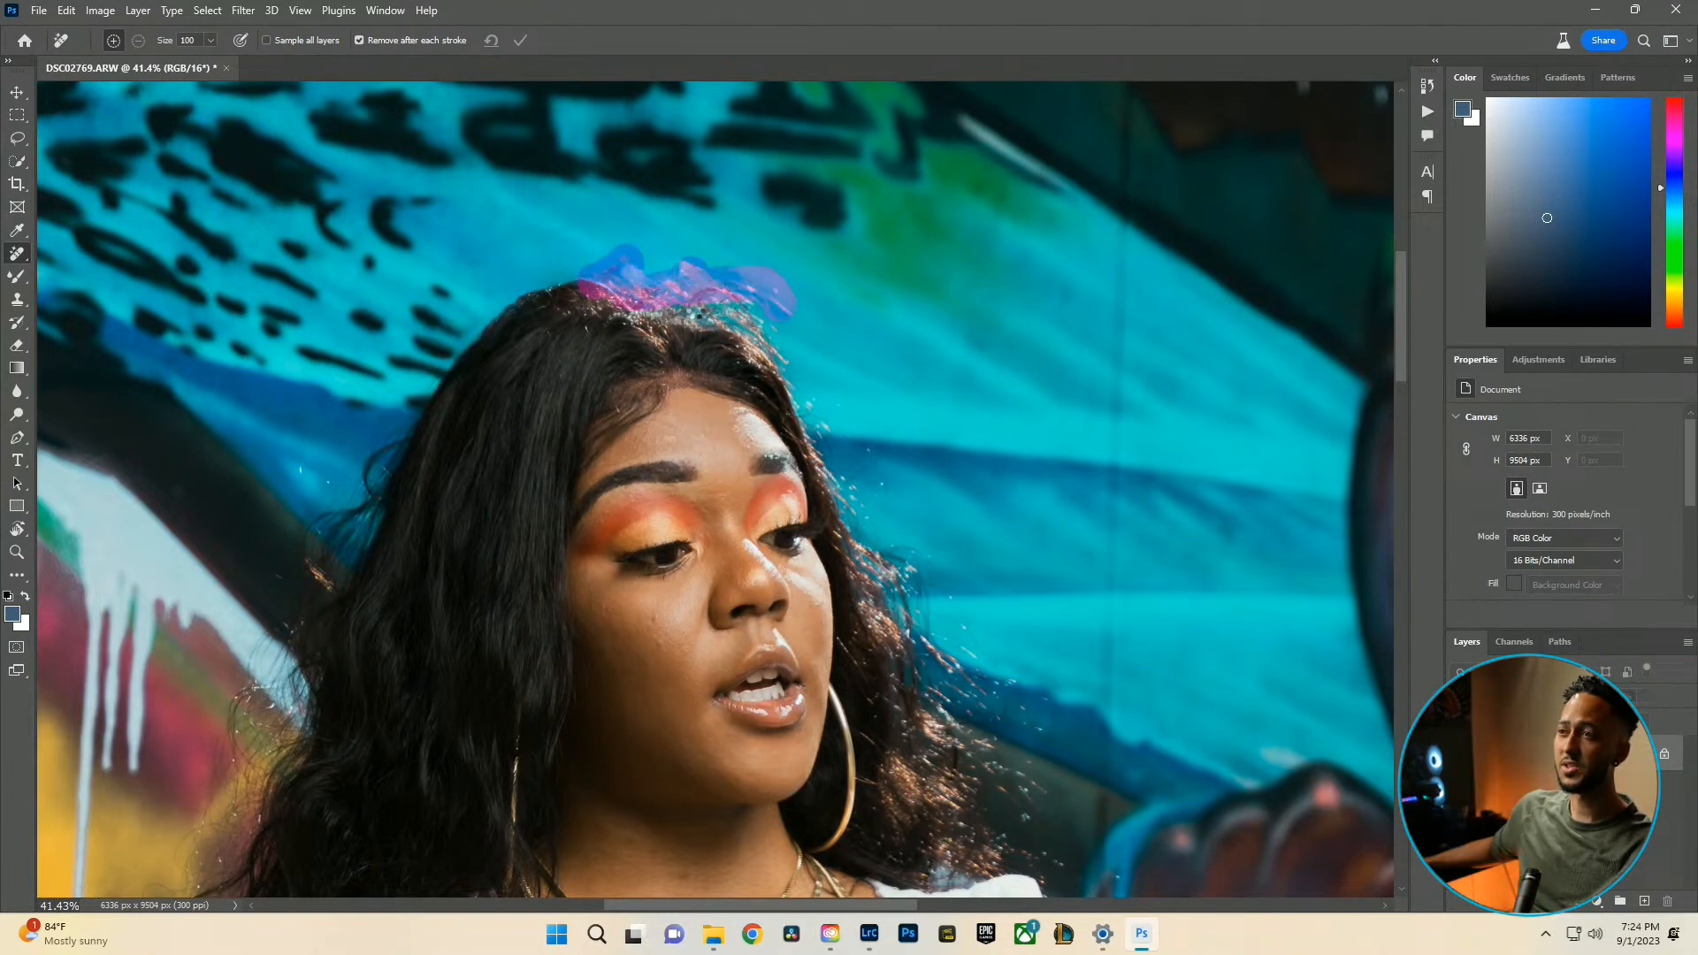
{"action": "mouse_move", "coordinate": [709, 280]}
{"action": "left_mouse_down"}
{"action": "mouse_move", "coordinate": [645, 267]}
{"action": "mouse_move", "coordinate": [697, 284]}
{"action": "left_mouse_up"}
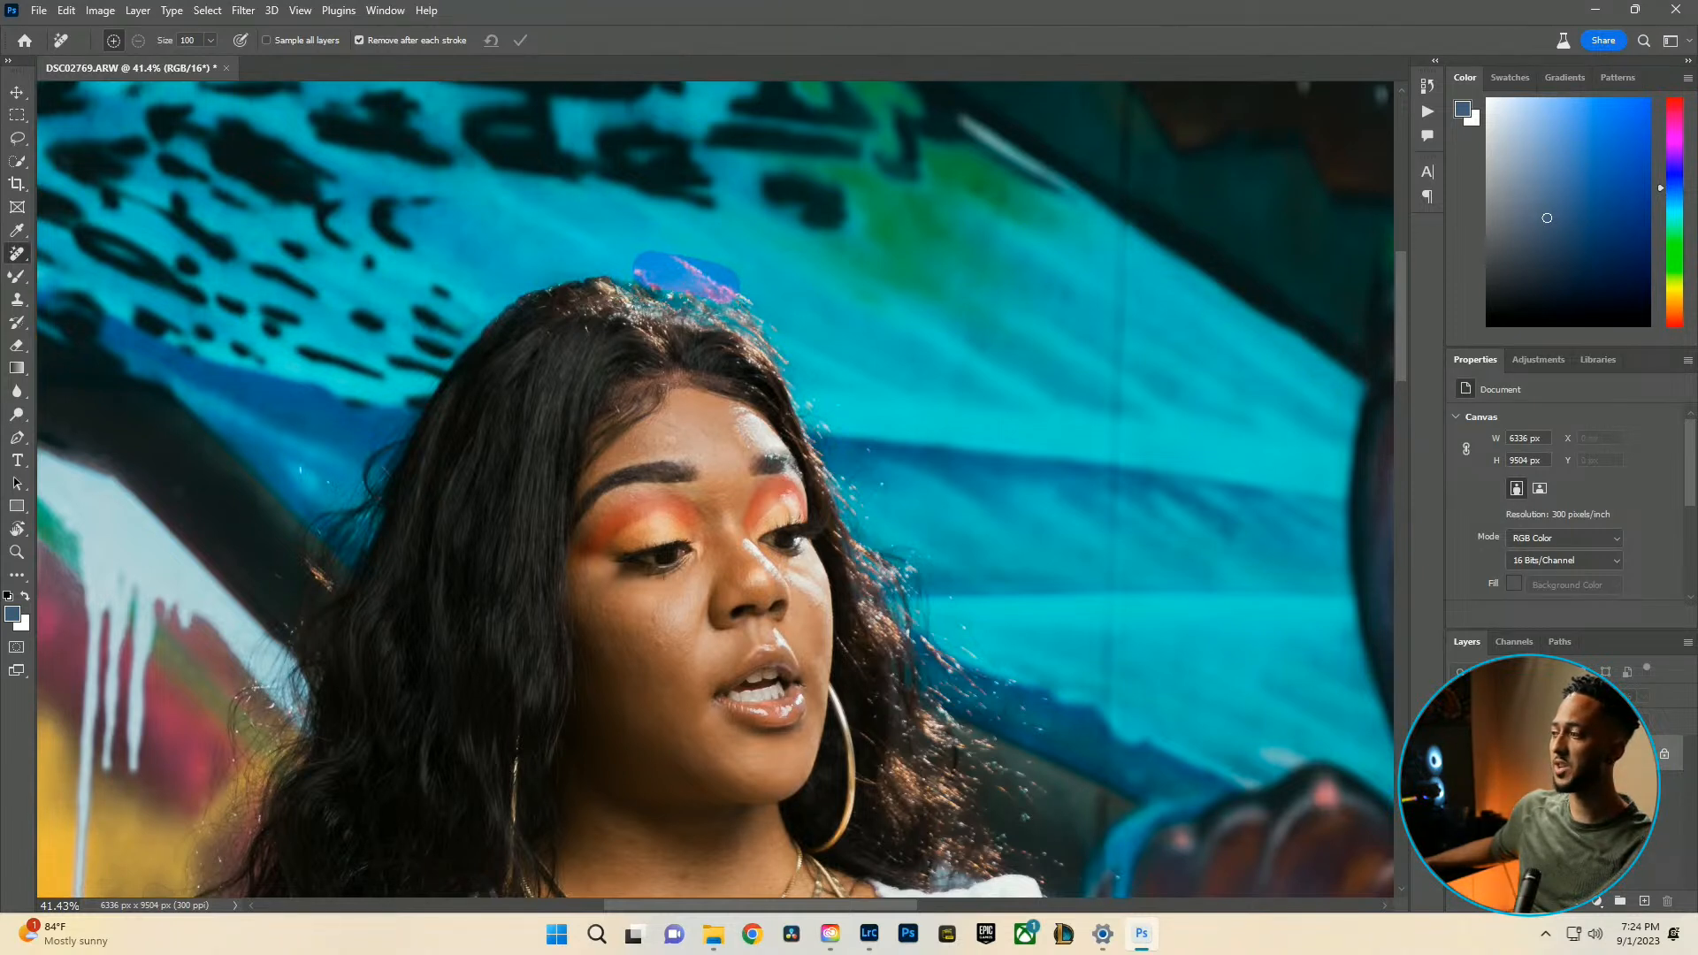
{"action": "left_click_drag", "start_coordinate": [647, 269], "coordinate": [722, 293]}
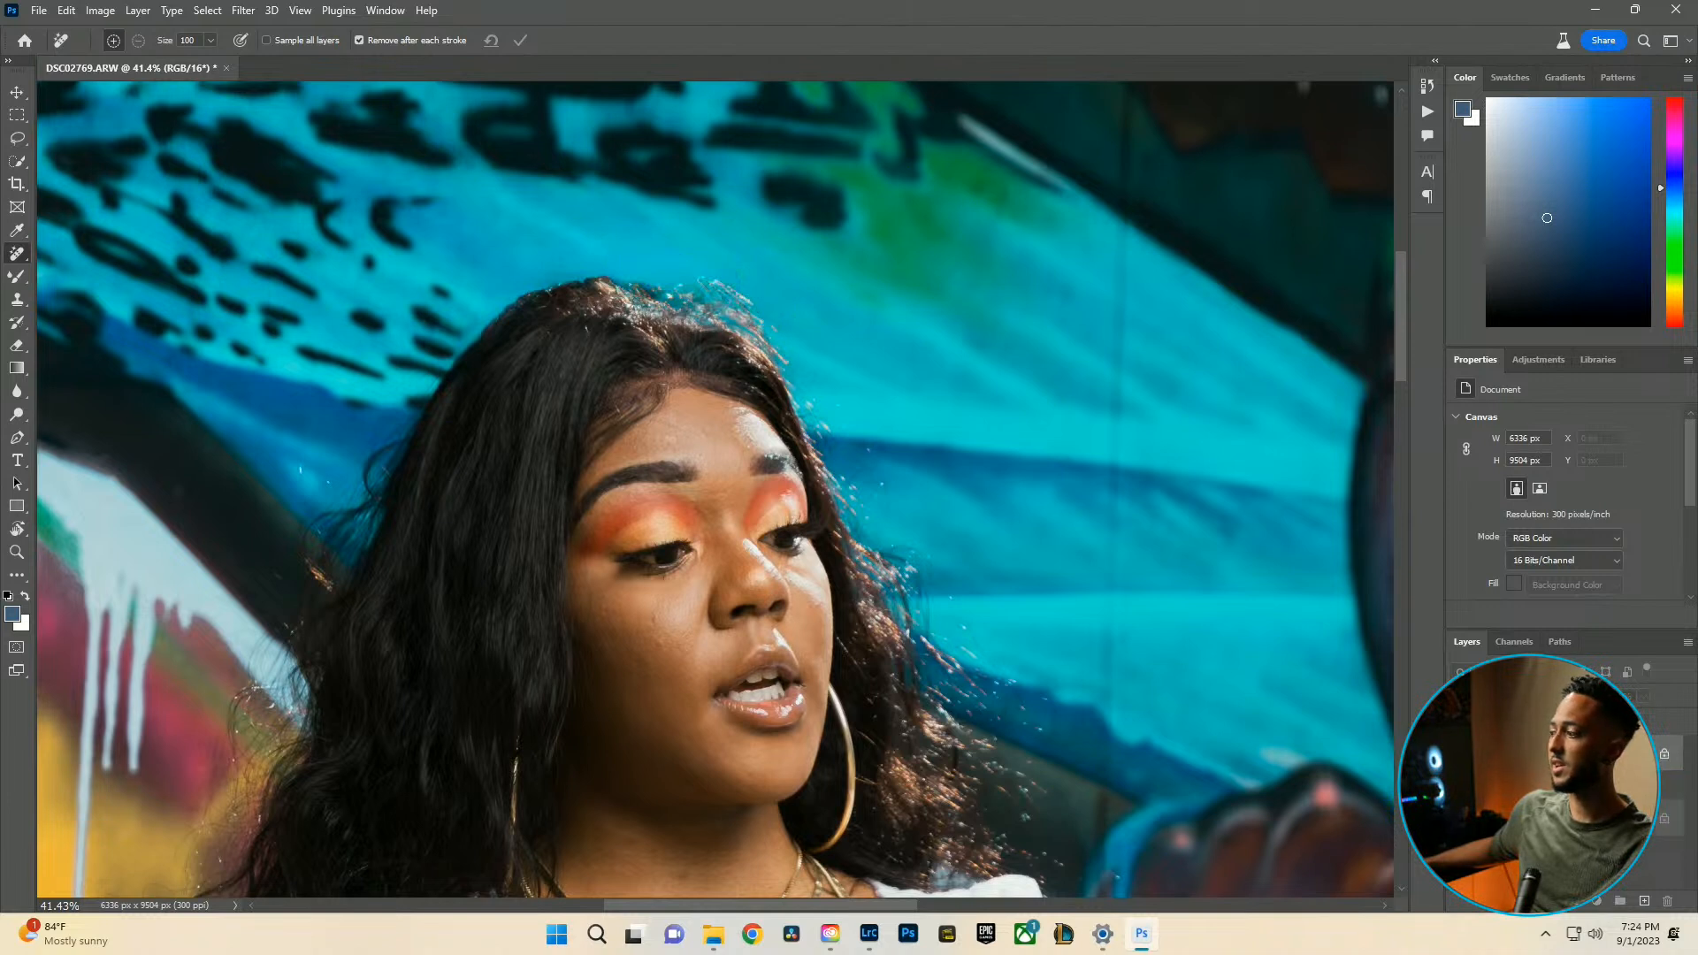
Try removing the remaining stray hairs along the crown on a copy of the background layer.
{"action": "left_click_drag", "start_coordinate": [597, 282], "coordinate": [753, 297]}
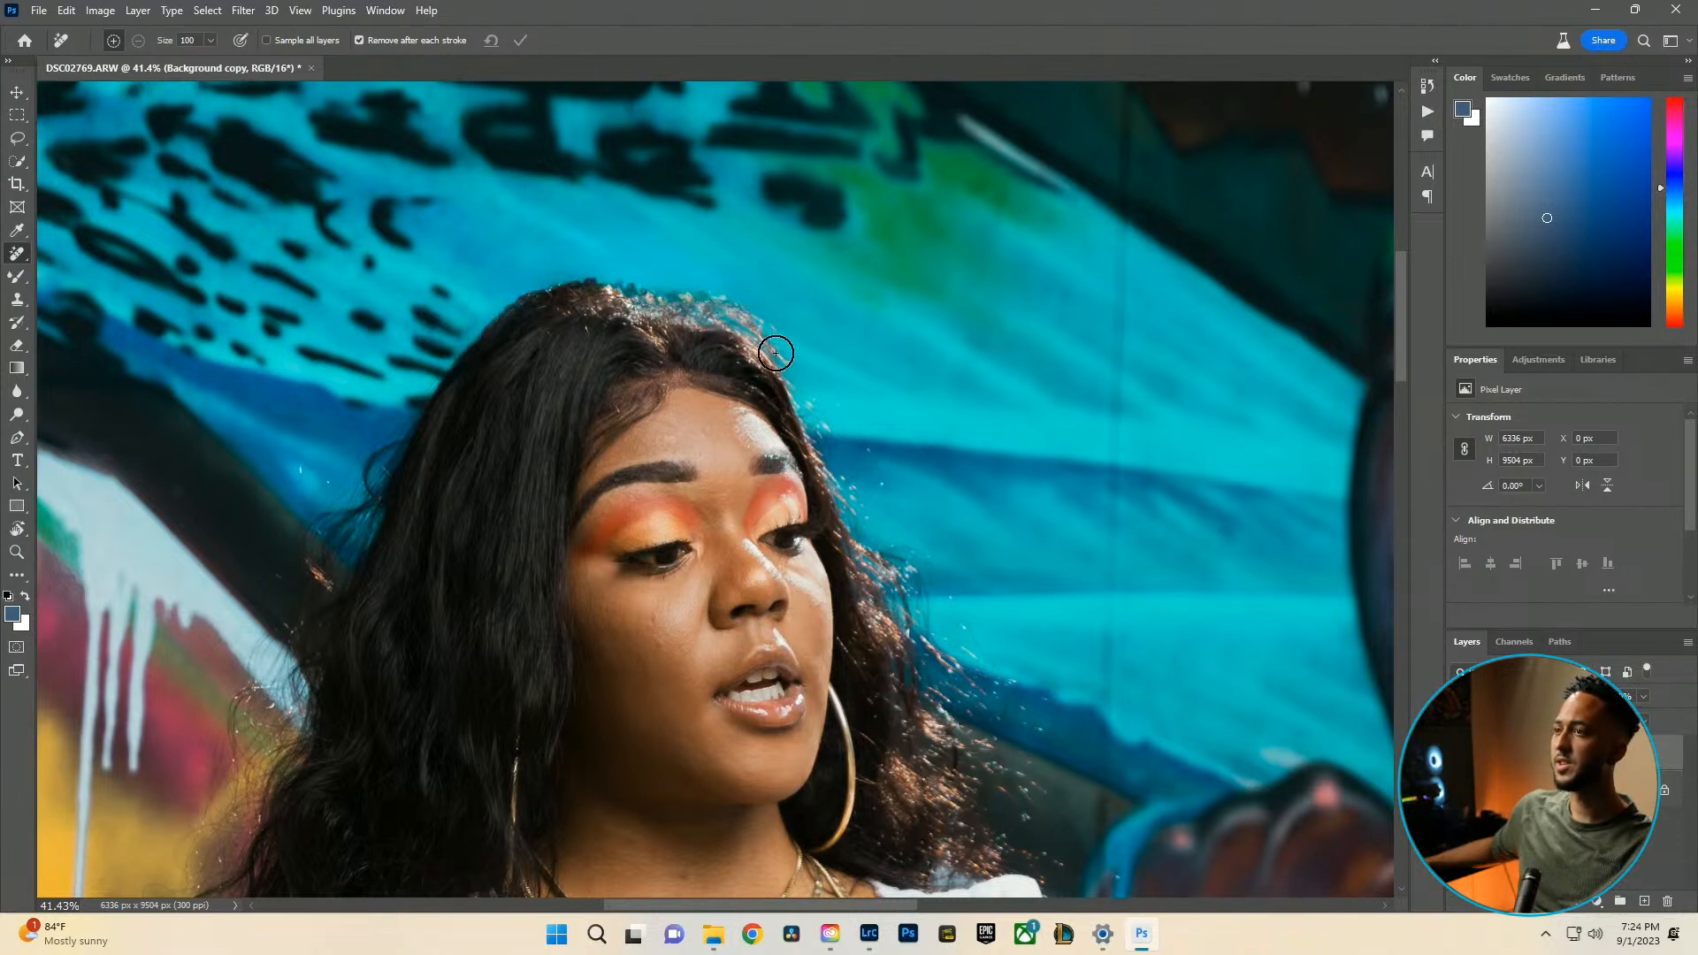
{"action": "mouse_move", "coordinate": [775, 352]}
{"action": "left_mouse_down"}
{"action": "mouse_move", "coordinate": [753, 327]}
{"action": "mouse_move", "coordinate": [621, 273]}
{"action": "left_mouse_up"}
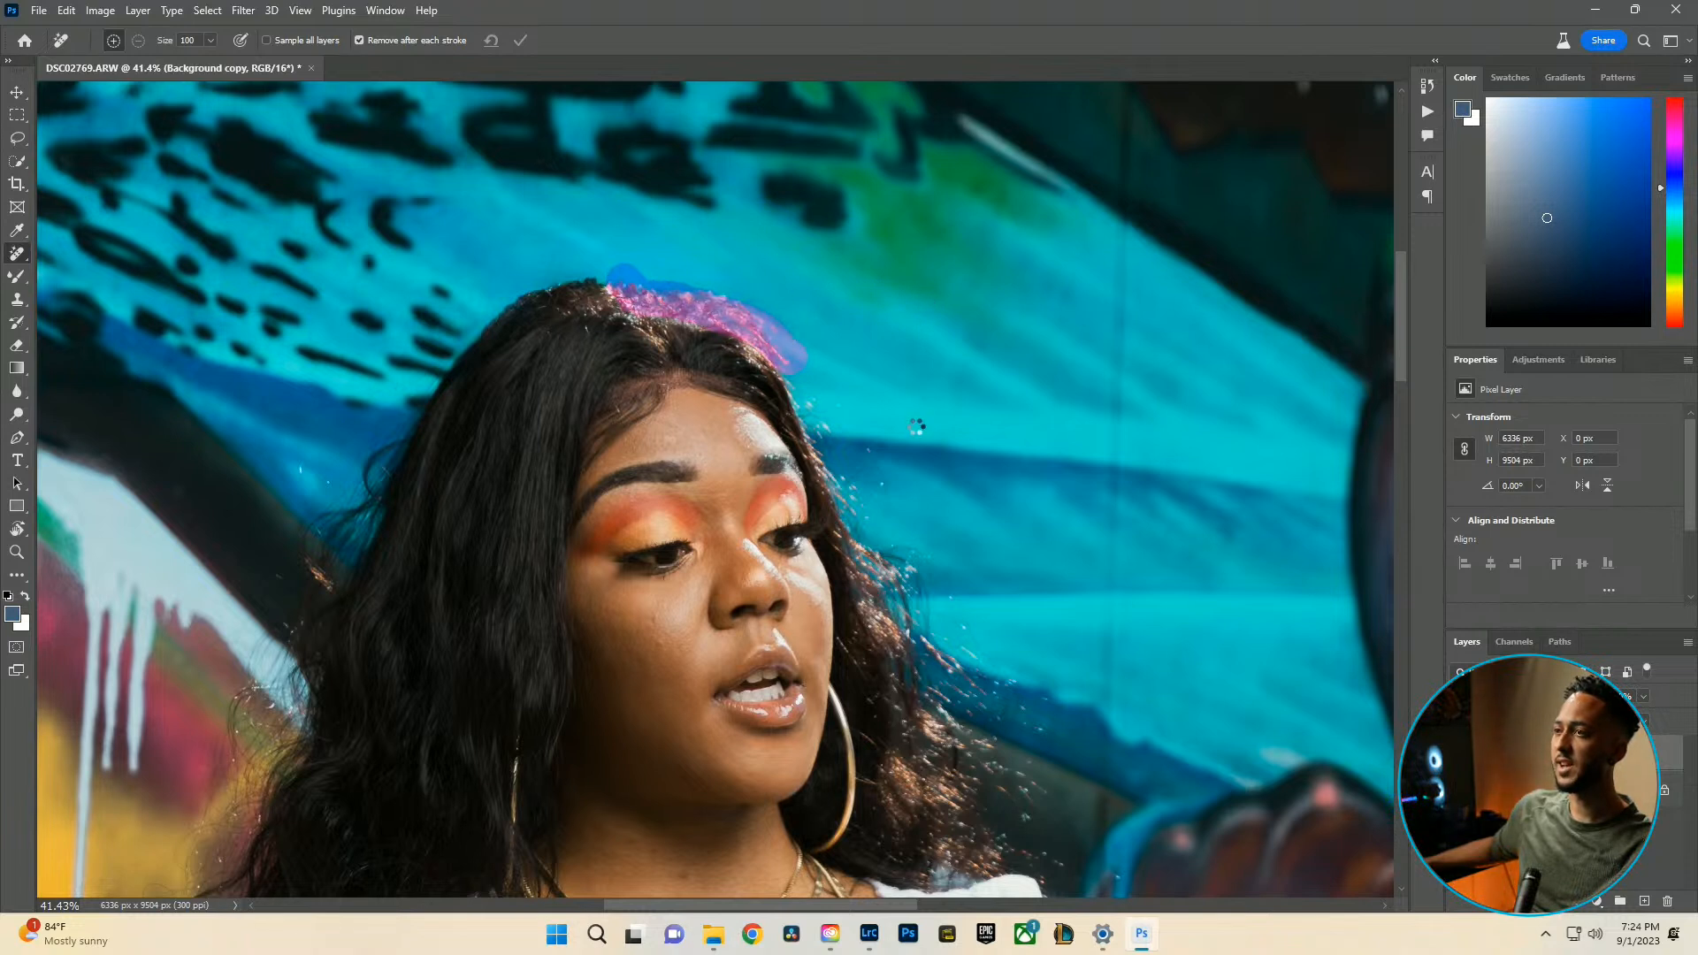
{"action": "mouse_move", "coordinate": [754, 321]}
{"action": "left_mouse_down"}
{"action": "mouse_move", "coordinate": [618, 276]}
{"action": "mouse_move", "coordinate": [553, 295]}
{"action": "left_mouse_up"}
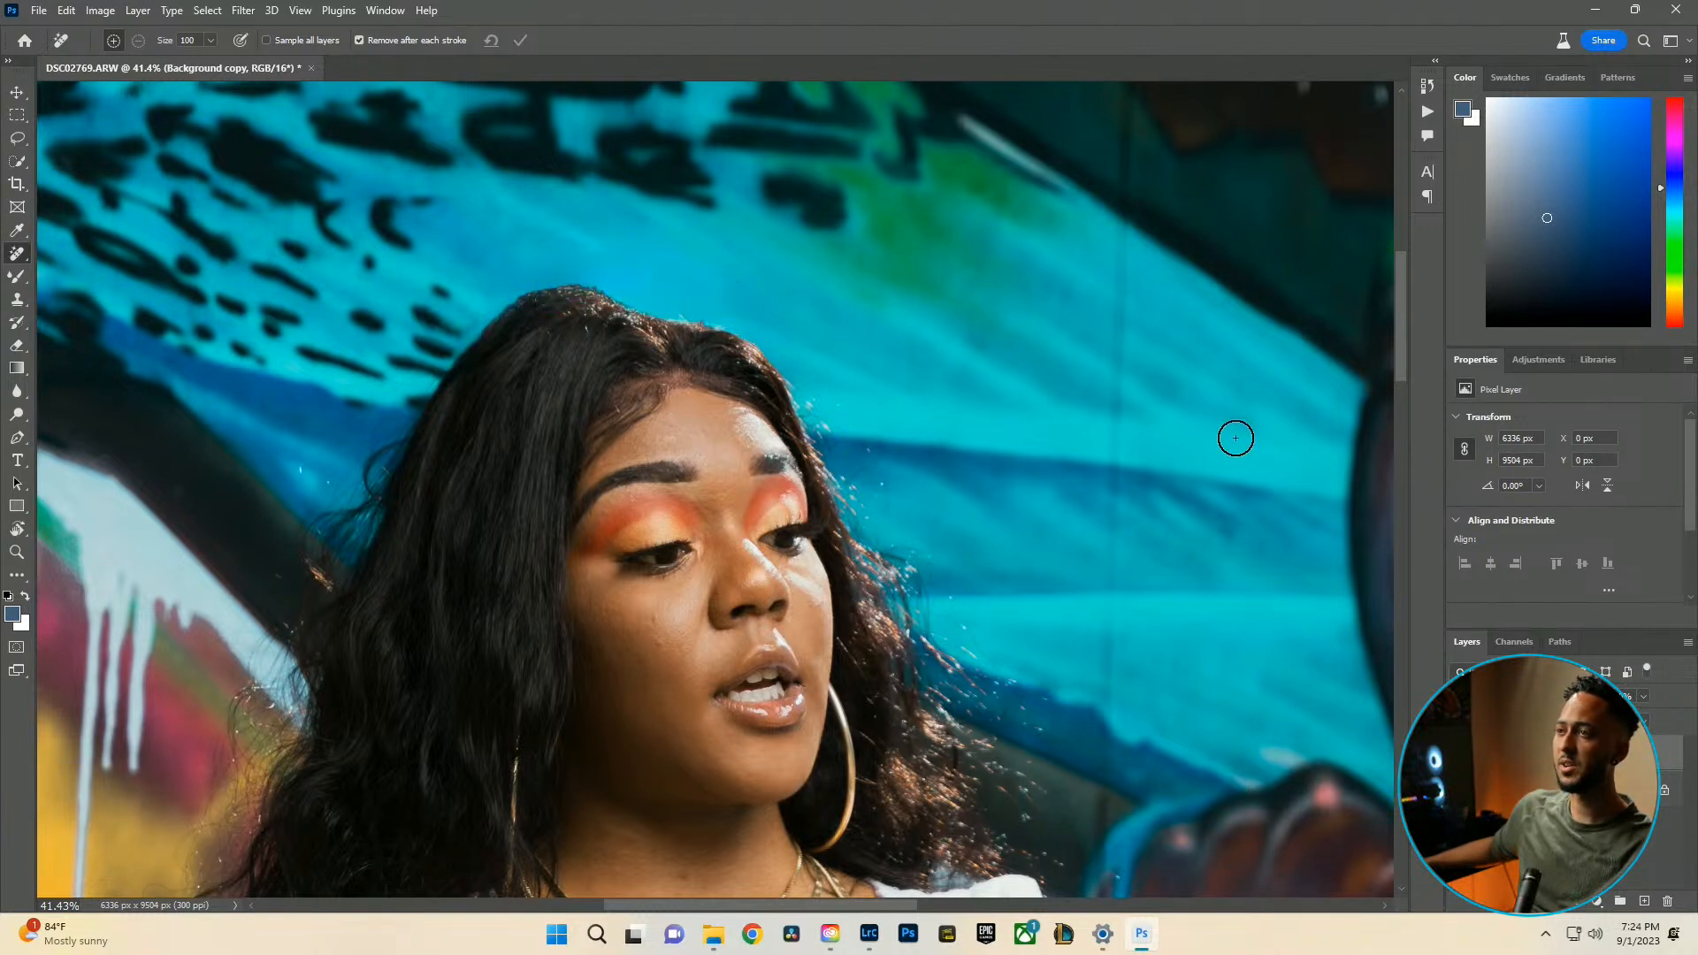
Compare the hair with and without the background copy, delete that layer and revert the crown retouching.
{"action": "left_click", "coordinate": [1459, 752]}
{"action": "left_click", "coordinate": [1460, 753]}
{"action": "left_click", "coordinate": [1459, 753]}
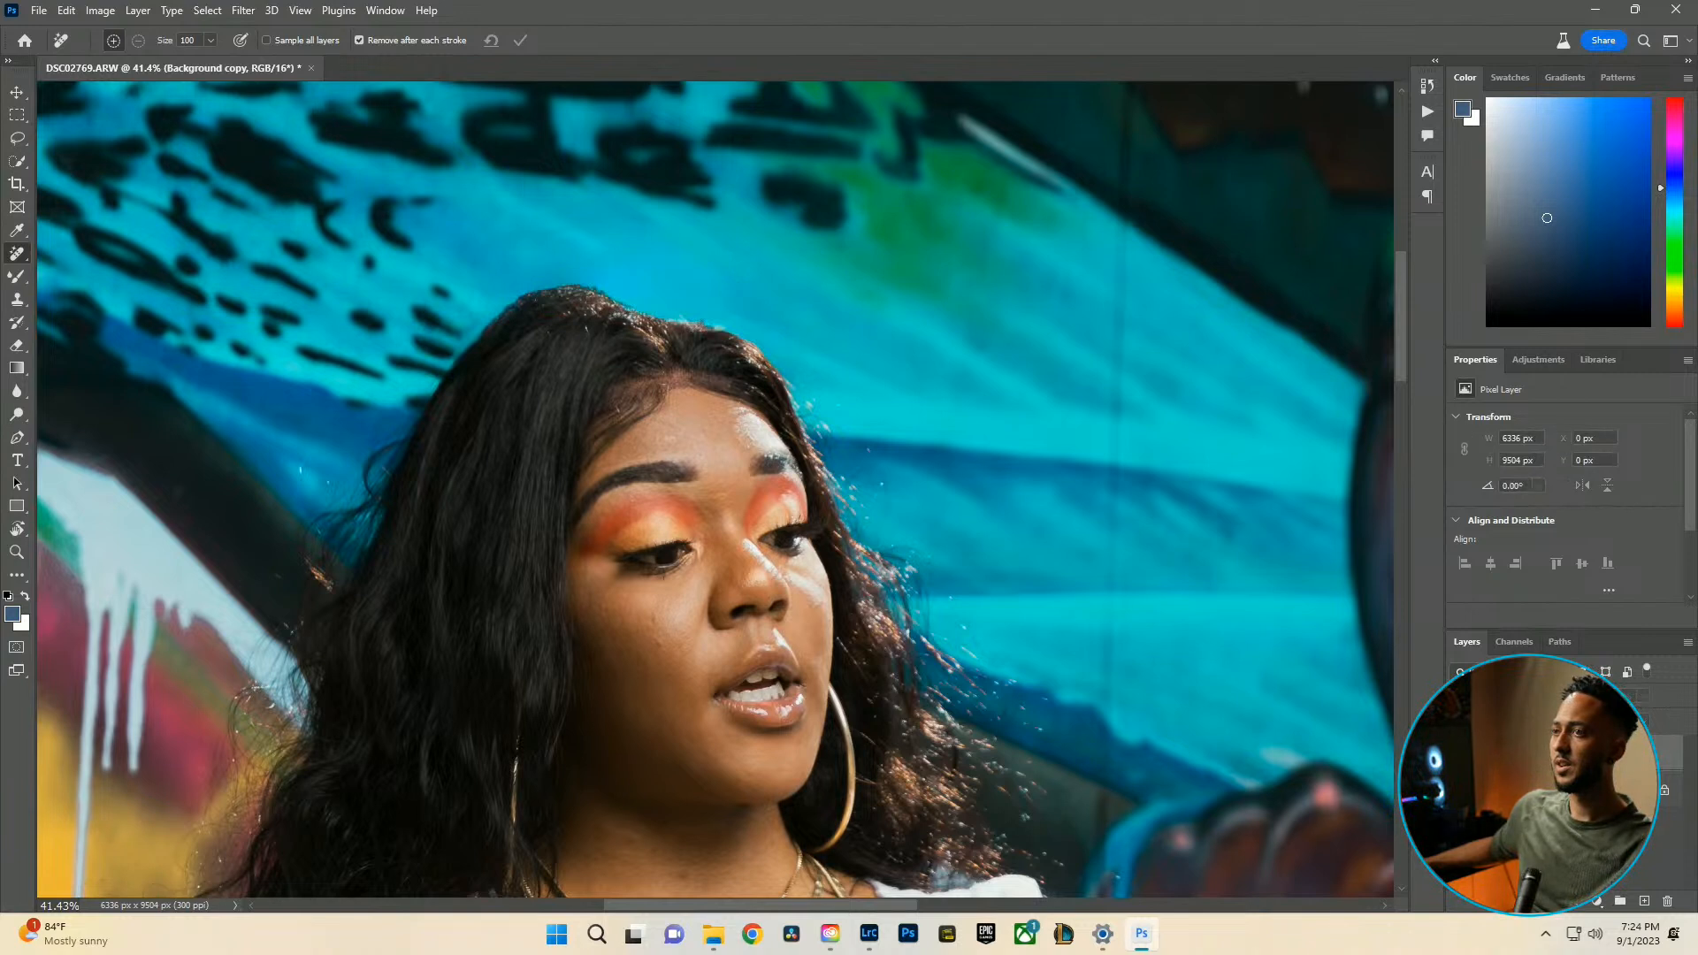
{"action": "left_click", "coordinate": [1459, 752]}
{"action": "left_click", "coordinate": [1460, 752]}
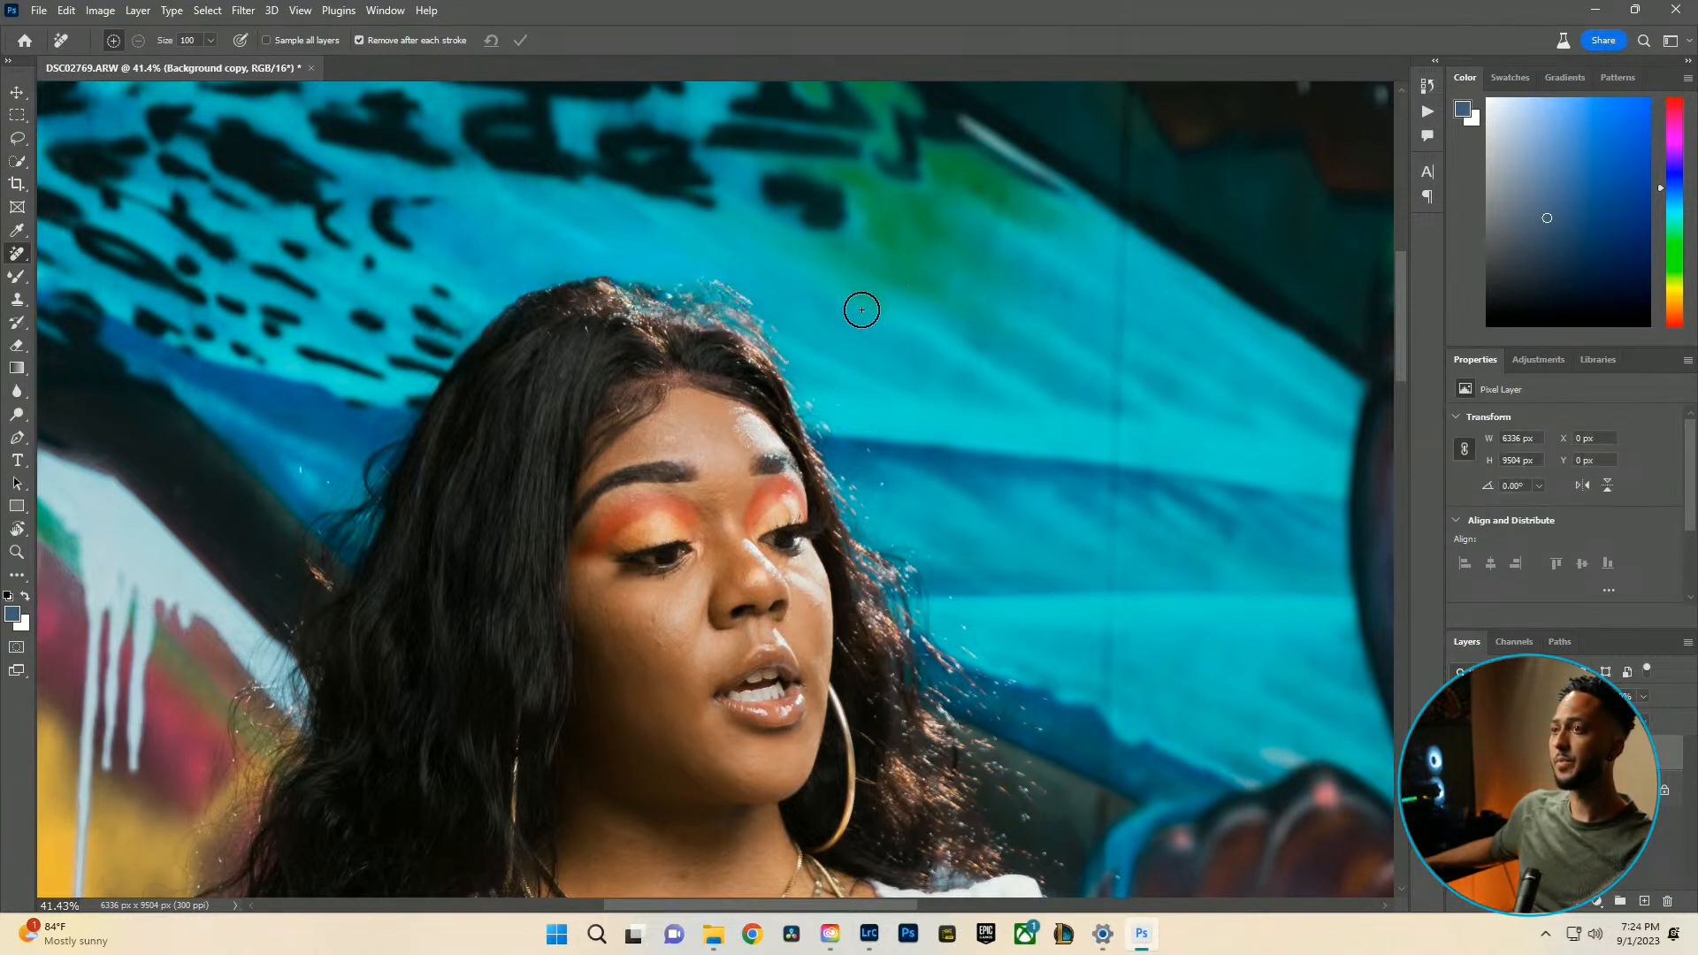
{"action": "key", "text": "Delete"}
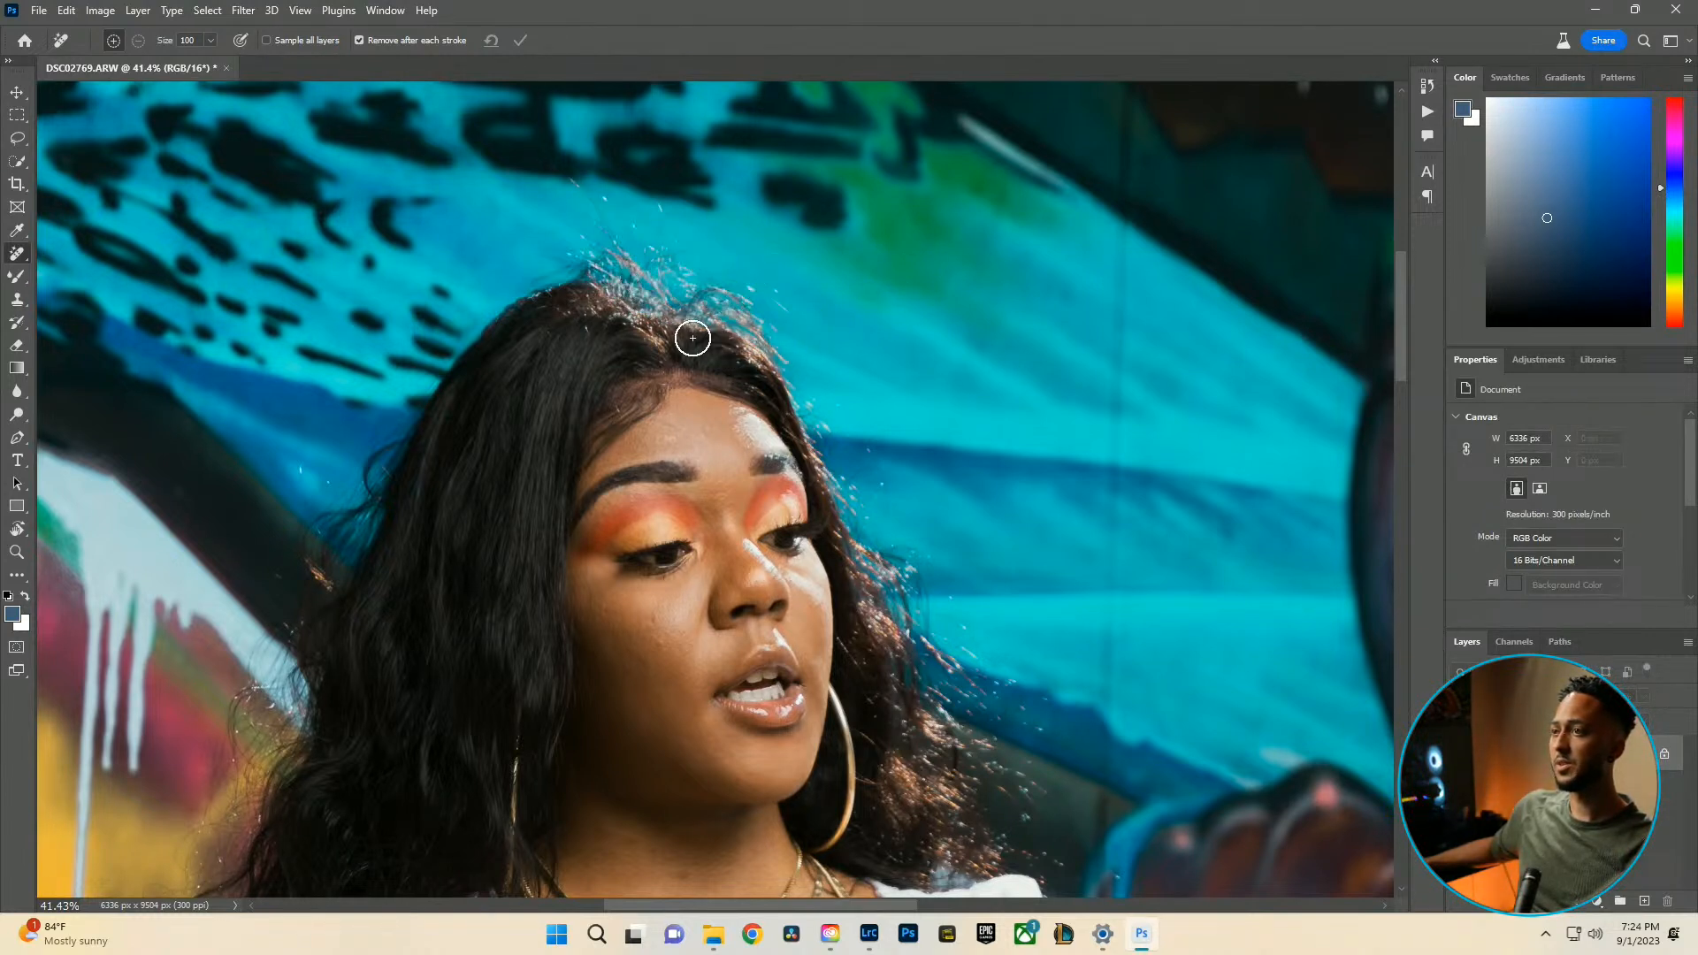
Switch to the Clone Stamp tool at brush size 90, try a stroke on the wall beside the crown and undo it.
{"action": "left_click_drag", "start_coordinate": [703, 329], "coordinate": [641, 320]}
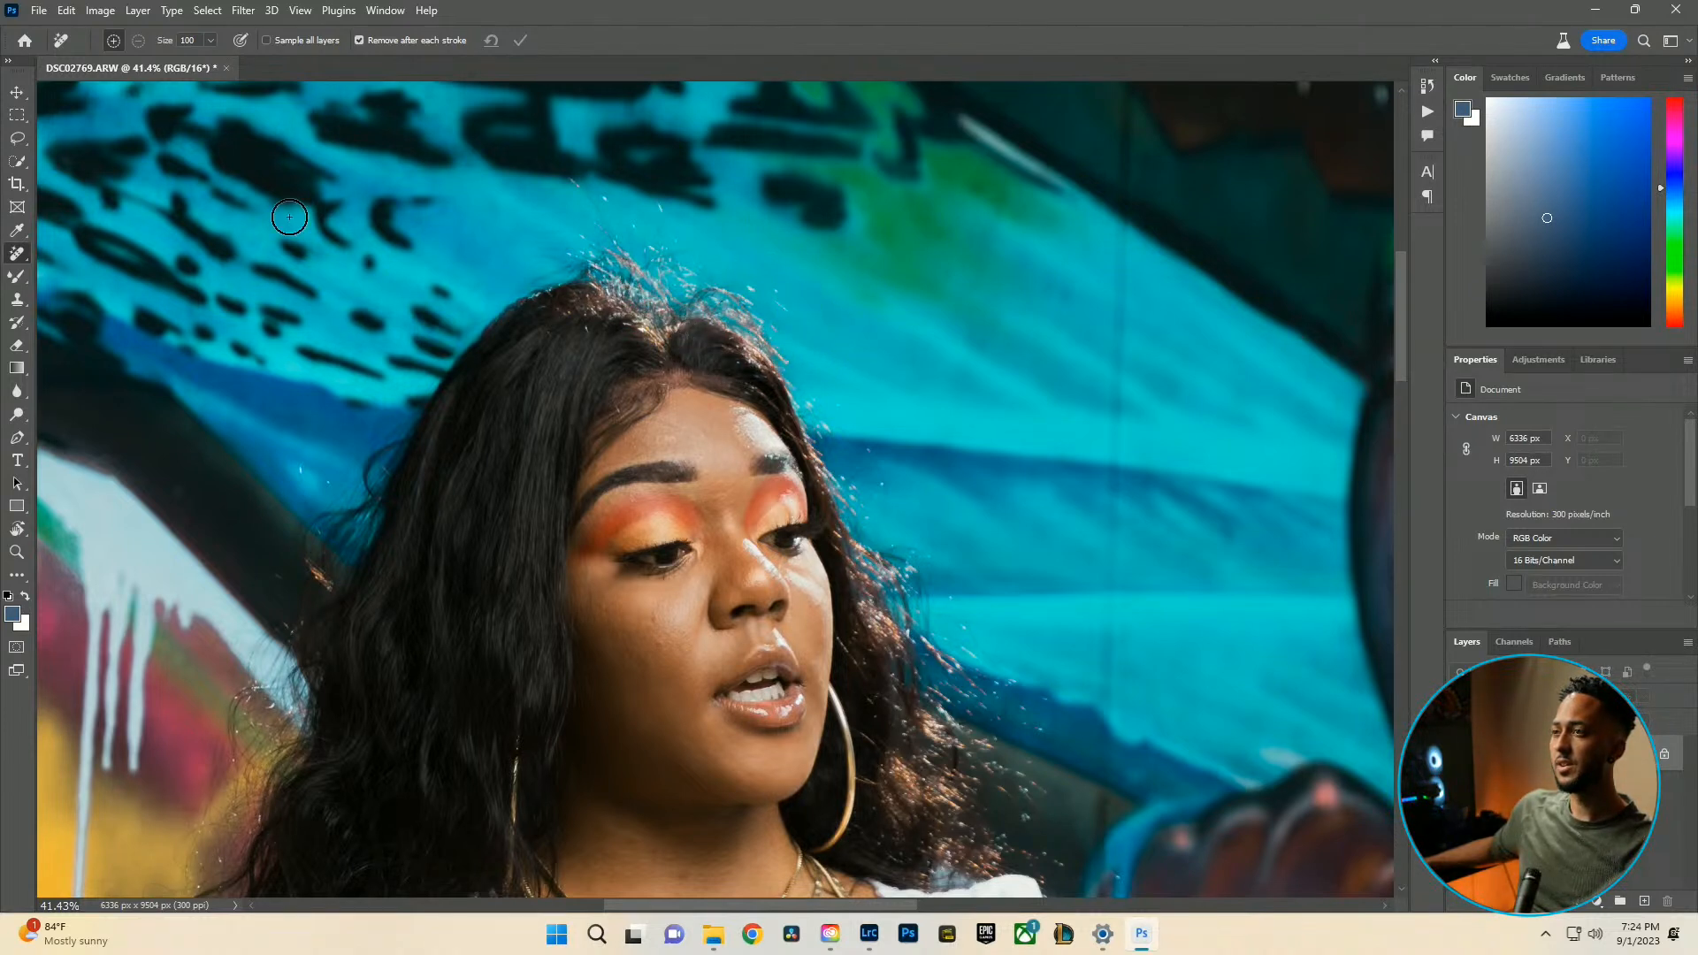
{"action": "left_click", "coordinate": [18, 300]}
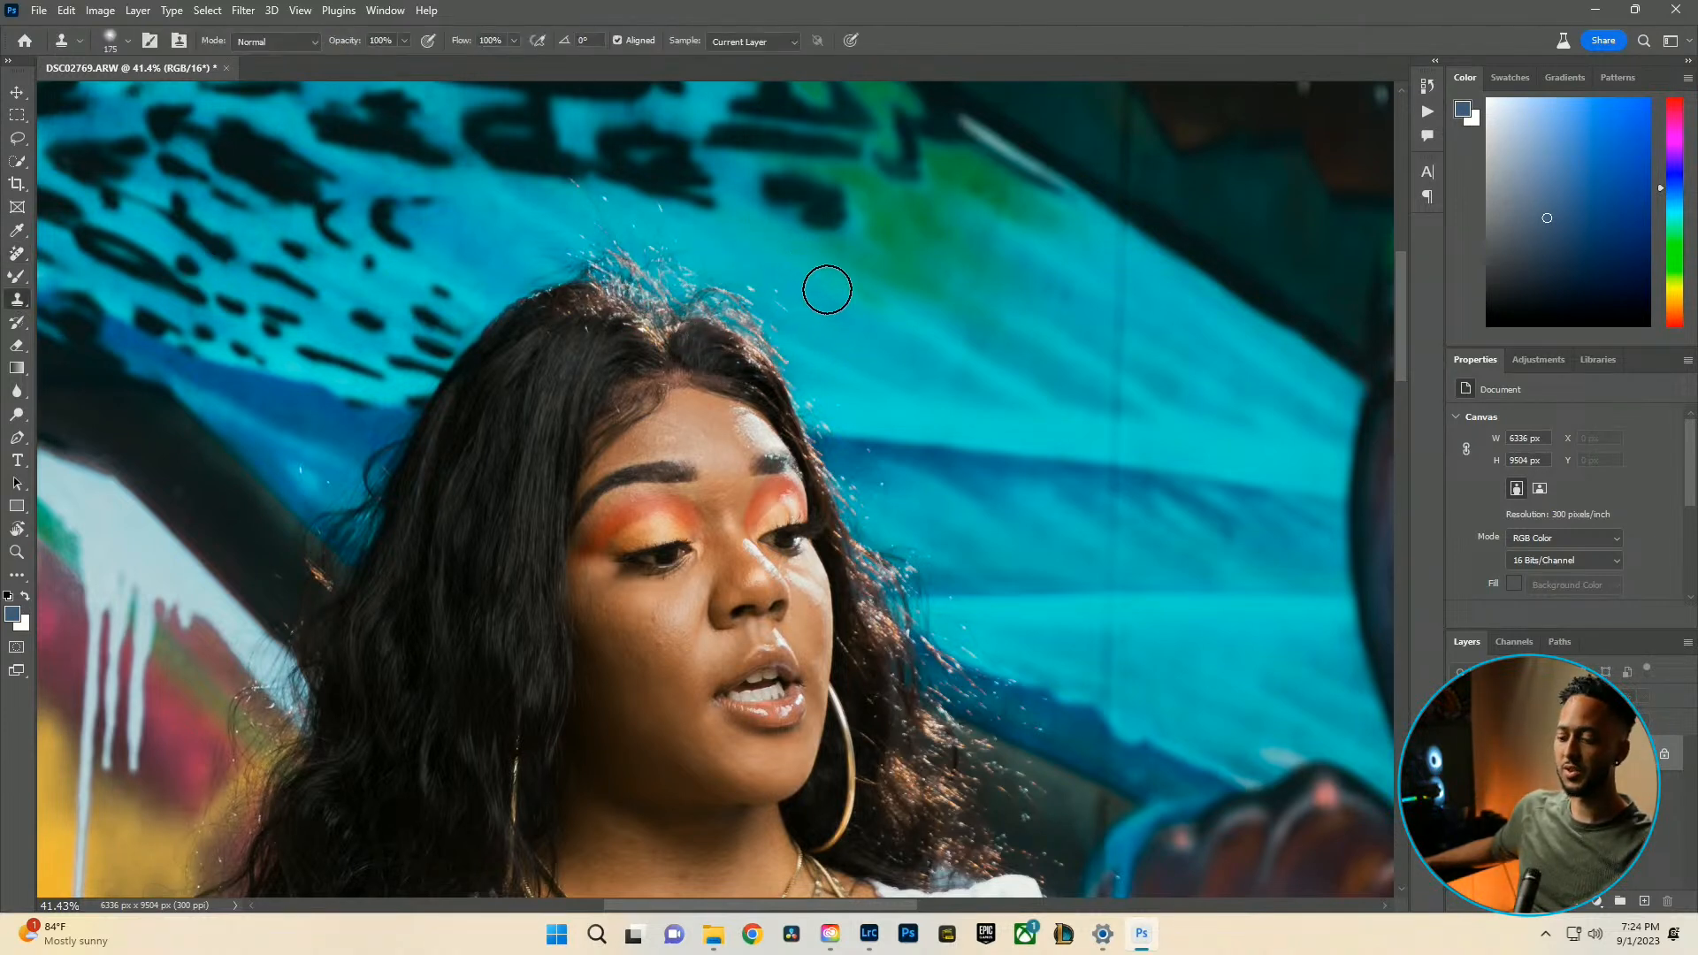
{"action": "key", "text": "bracketleft"}
{"action": "key", "text": "bracketleft"}
{"action": "key", "text": "bracketleft"}
{"action": "key", "text": "bracketleft"}
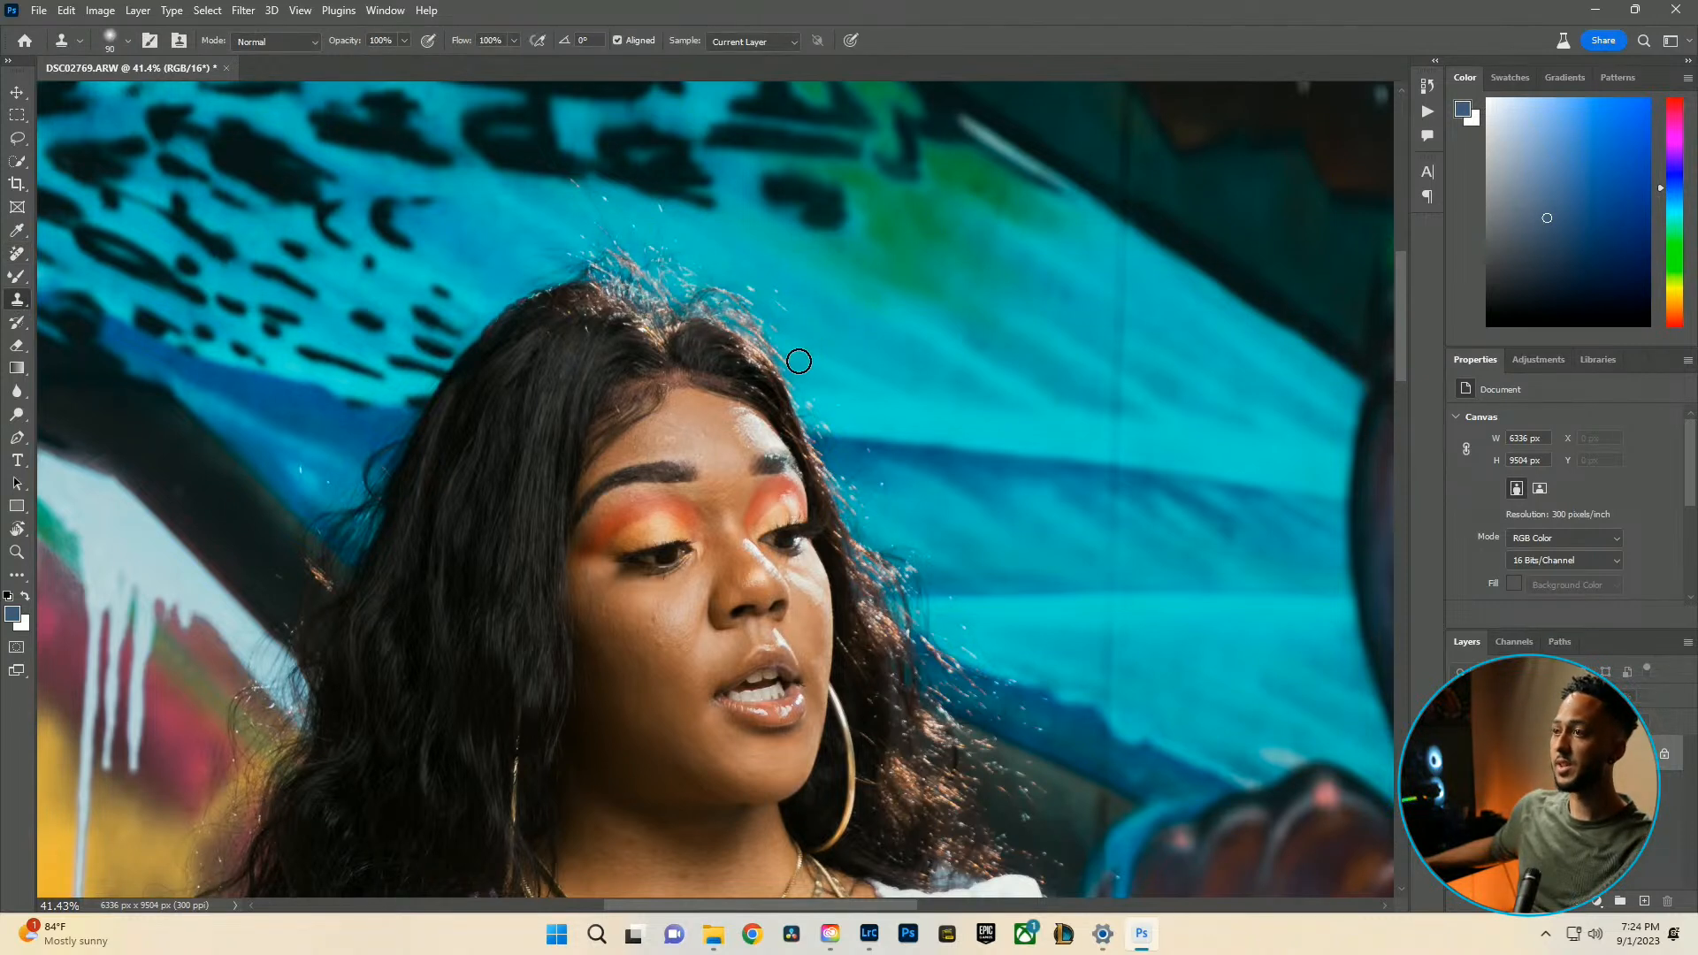
{"action": "left_click_drag", "start_coordinate": [793, 322], "coordinate": [784, 303]}
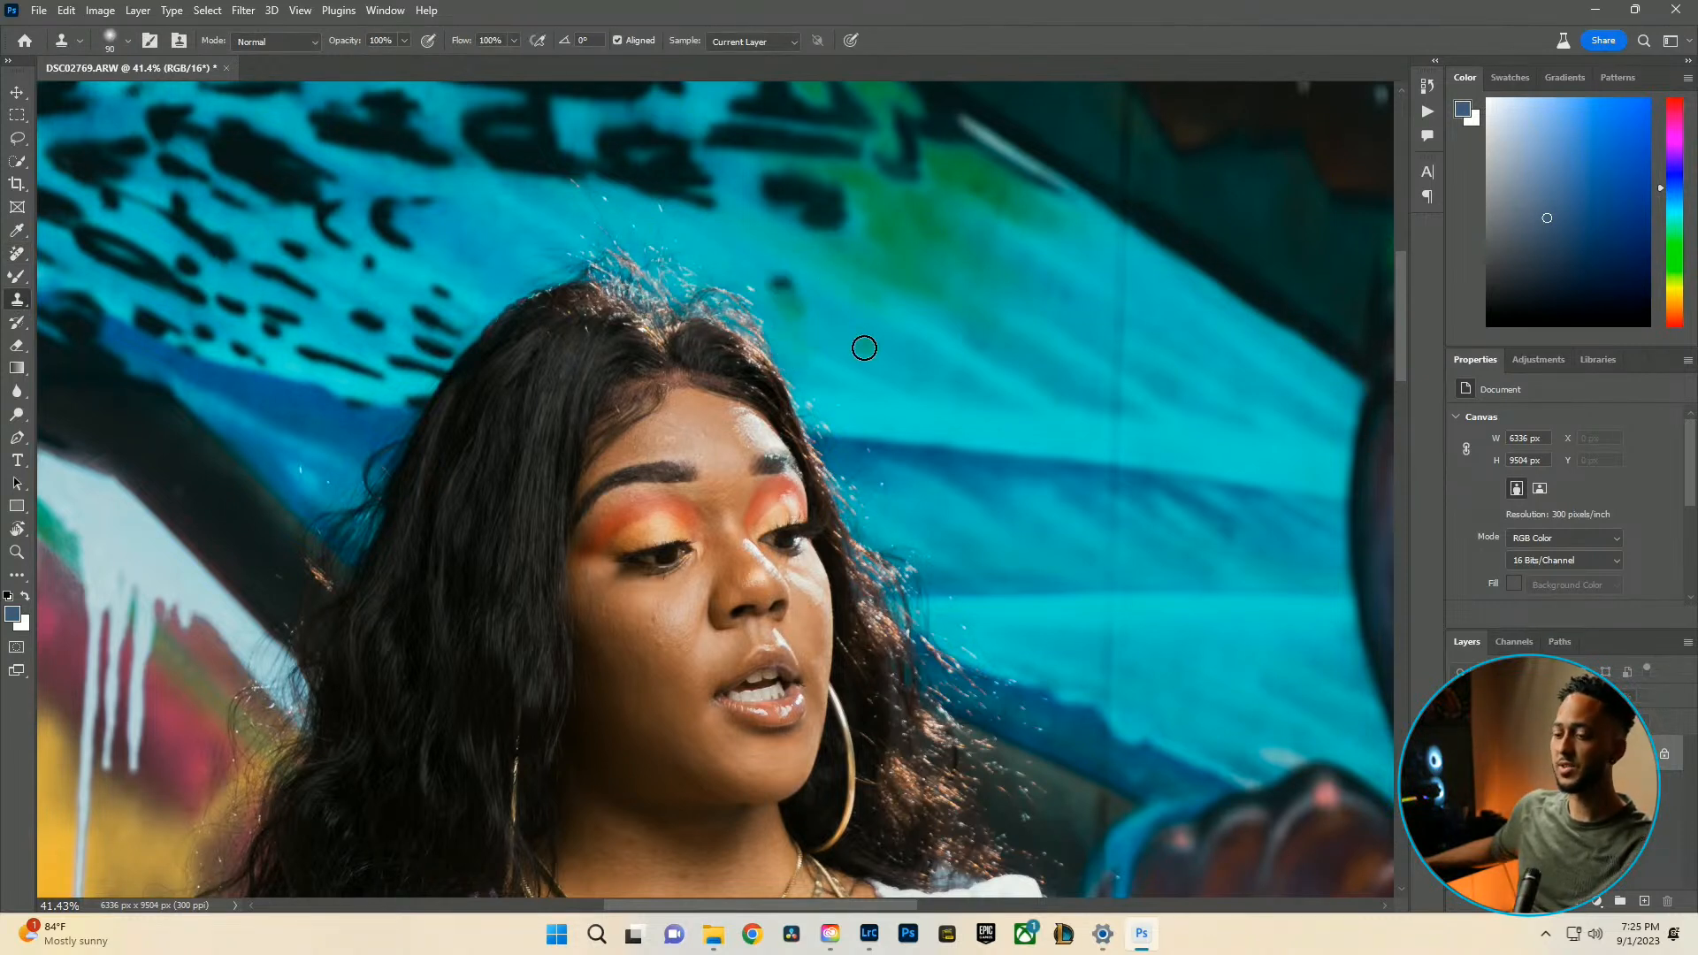
{"action": "key", "text": "ctrl+z"}
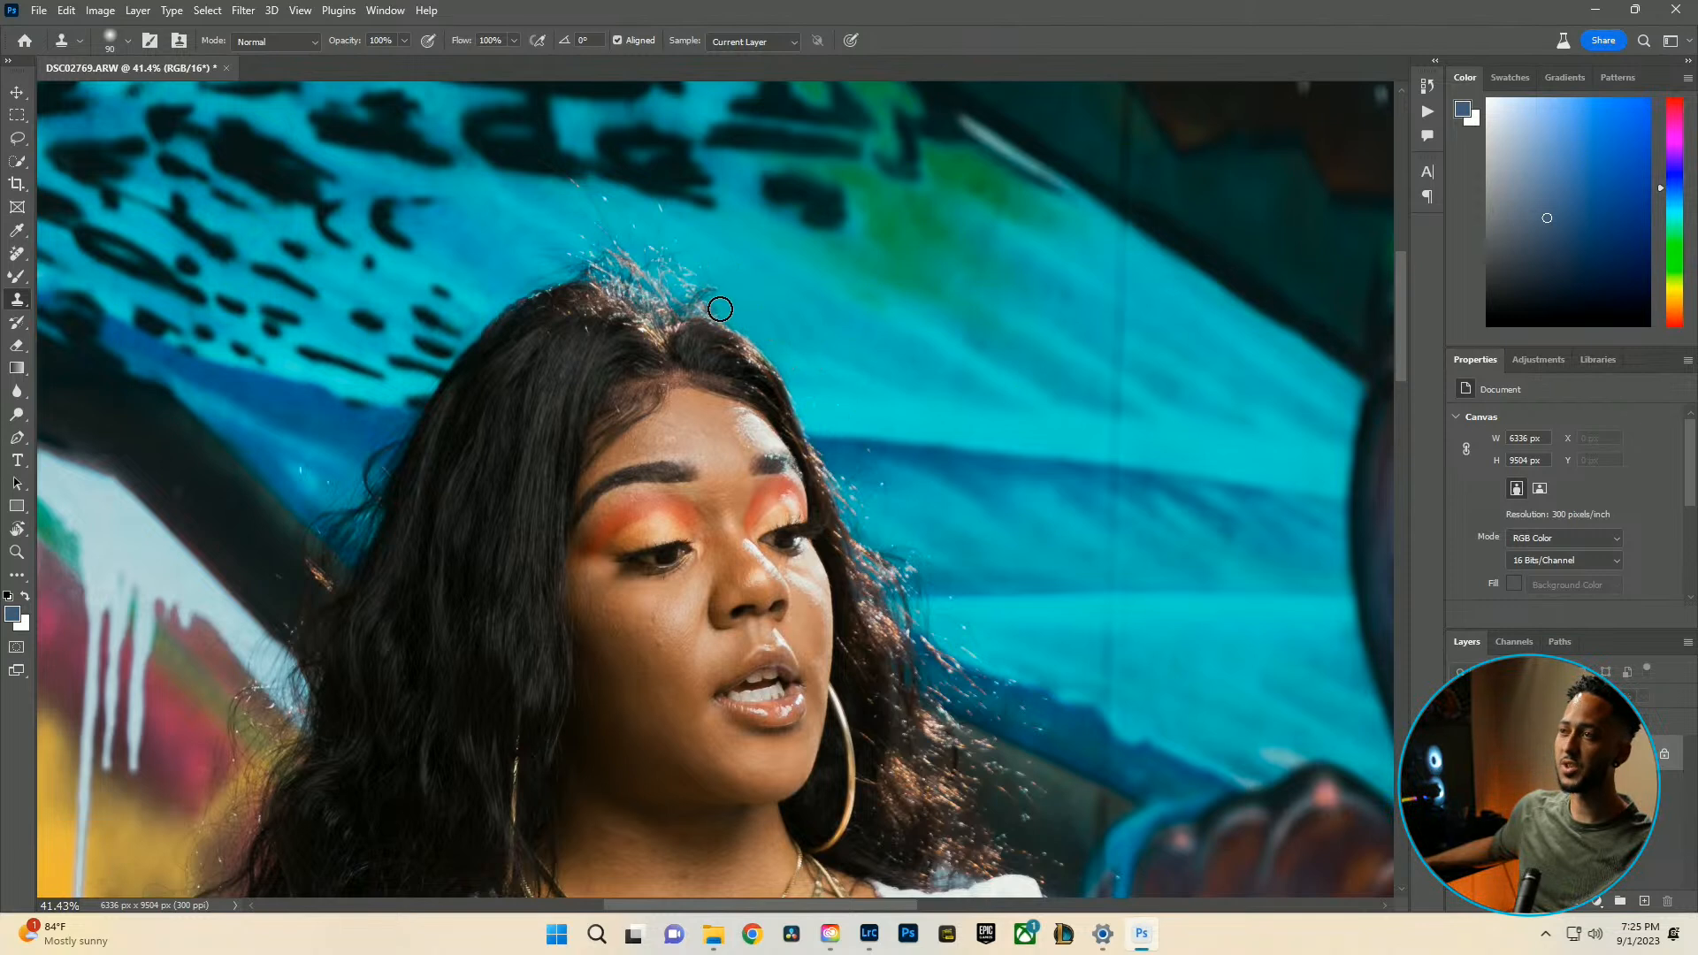
Clone clean wall texture over the flyaway hairs along the top of the head with the Clone Stamp tool.
{"action": "left_click", "coordinate": [735, 275], "text": "alt"}
{"action": "left_click_drag", "start_coordinate": [720, 288], "coordinate": [676, 298]}
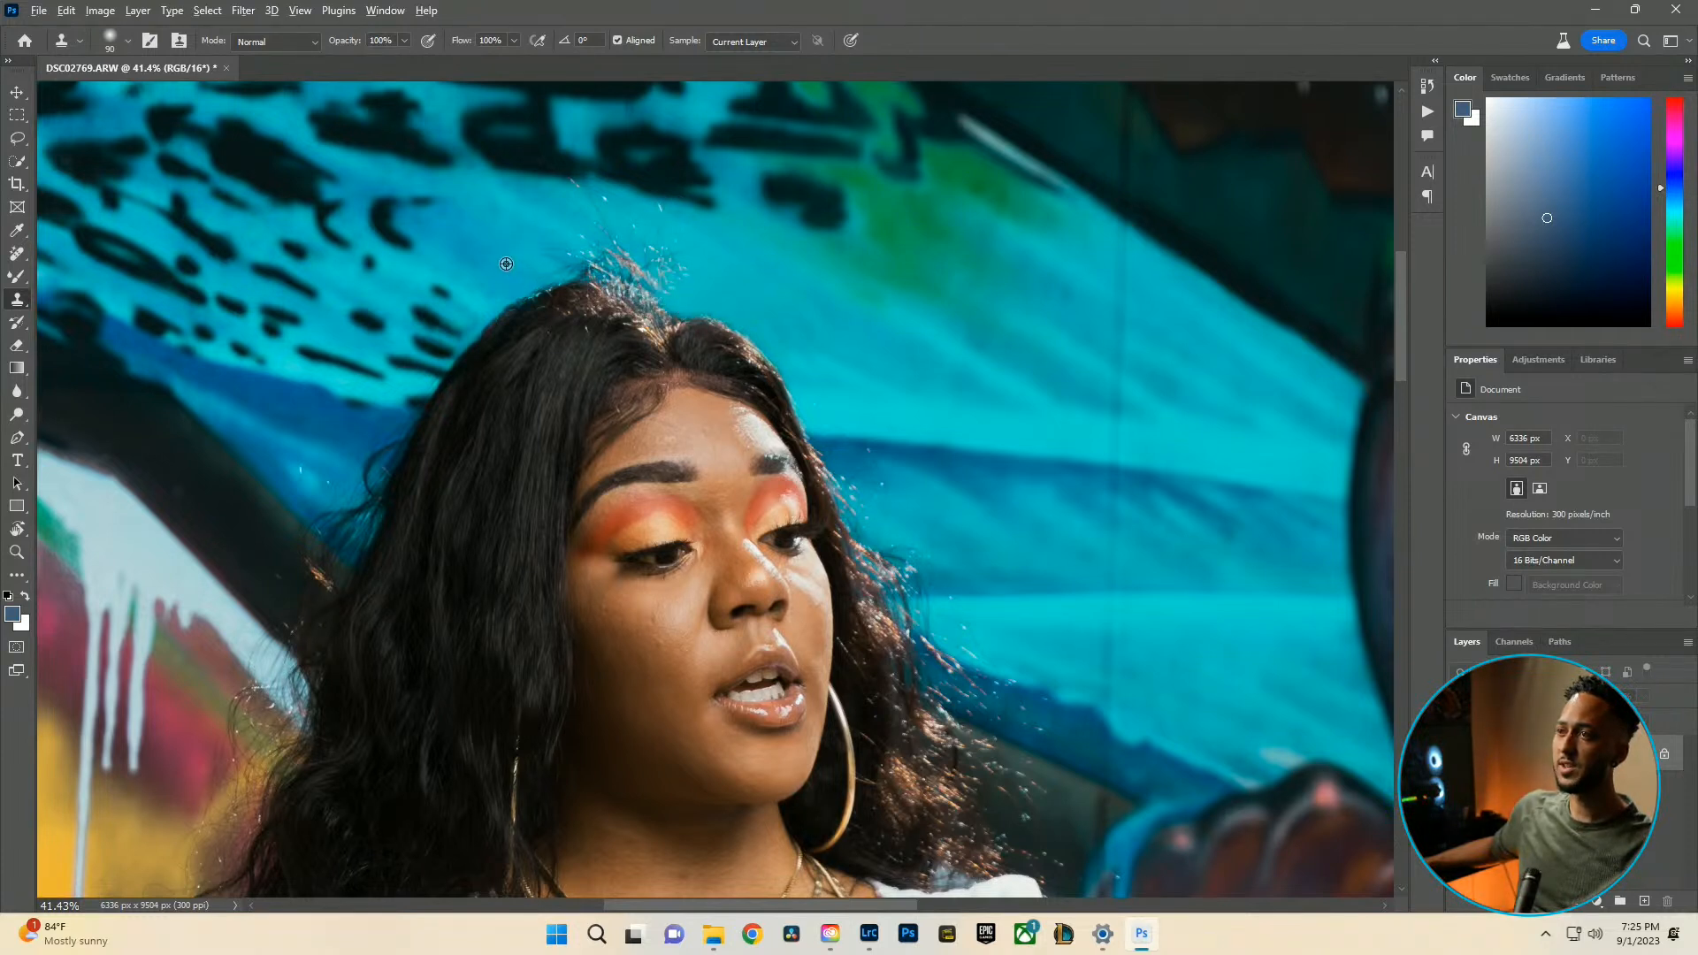
{"action": "left_click_drag", "start_coordinate": [537, 247], "coordinate": [589, 268]}
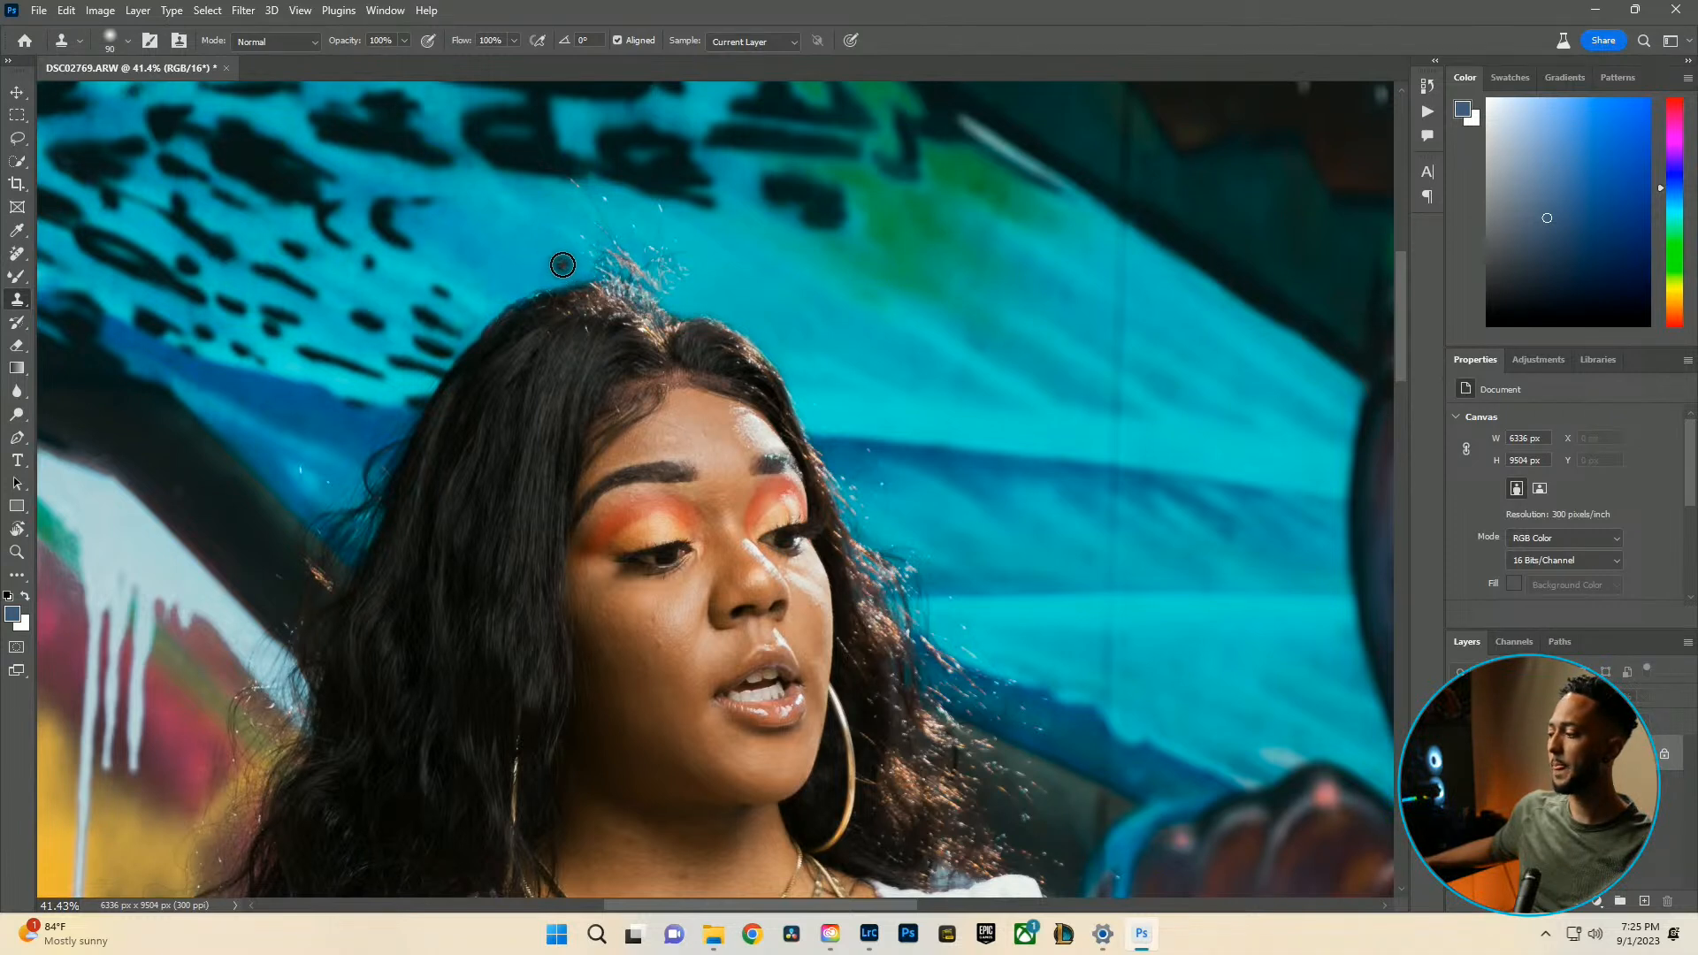
{"action": "left_click_drag", "start_coordinate": [578, 262], "coordinate": [568, 250]}
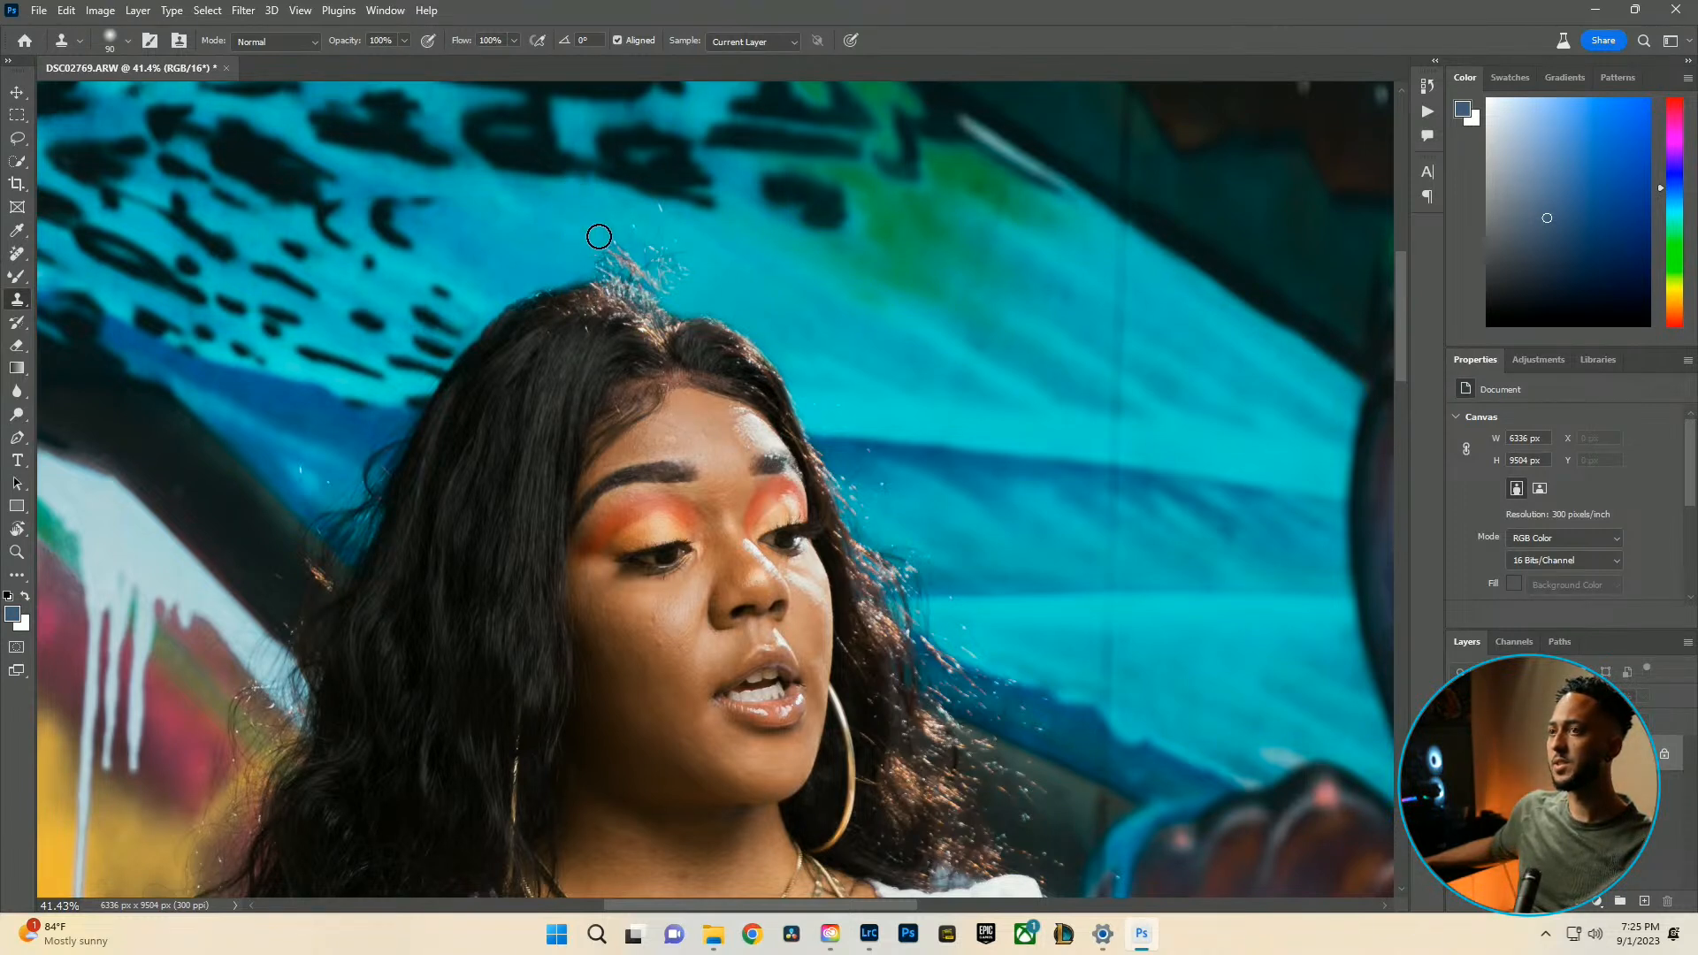
{"action": "mouse_move", "coordinate": [590, 248]}
{"action": "left_mouse_down"}
{"action": "mouse_move", "coordinate": [599, 266]}
{"action": "mouse_move", "coordinate": [618, 239]}
{"action": "mouse_move", "coordinate": [612, 256]}
{"action": "mouse_move", "coordinate": [668, 300]}
{"action": "mouse_move", "coordinate": [660, 280]}
{"action": "mouse_move", "coordinate": [695, 276]}
{"action": "mouse_move", "coordinate": [679, 281]}
{"action": "left_mouse_up"}
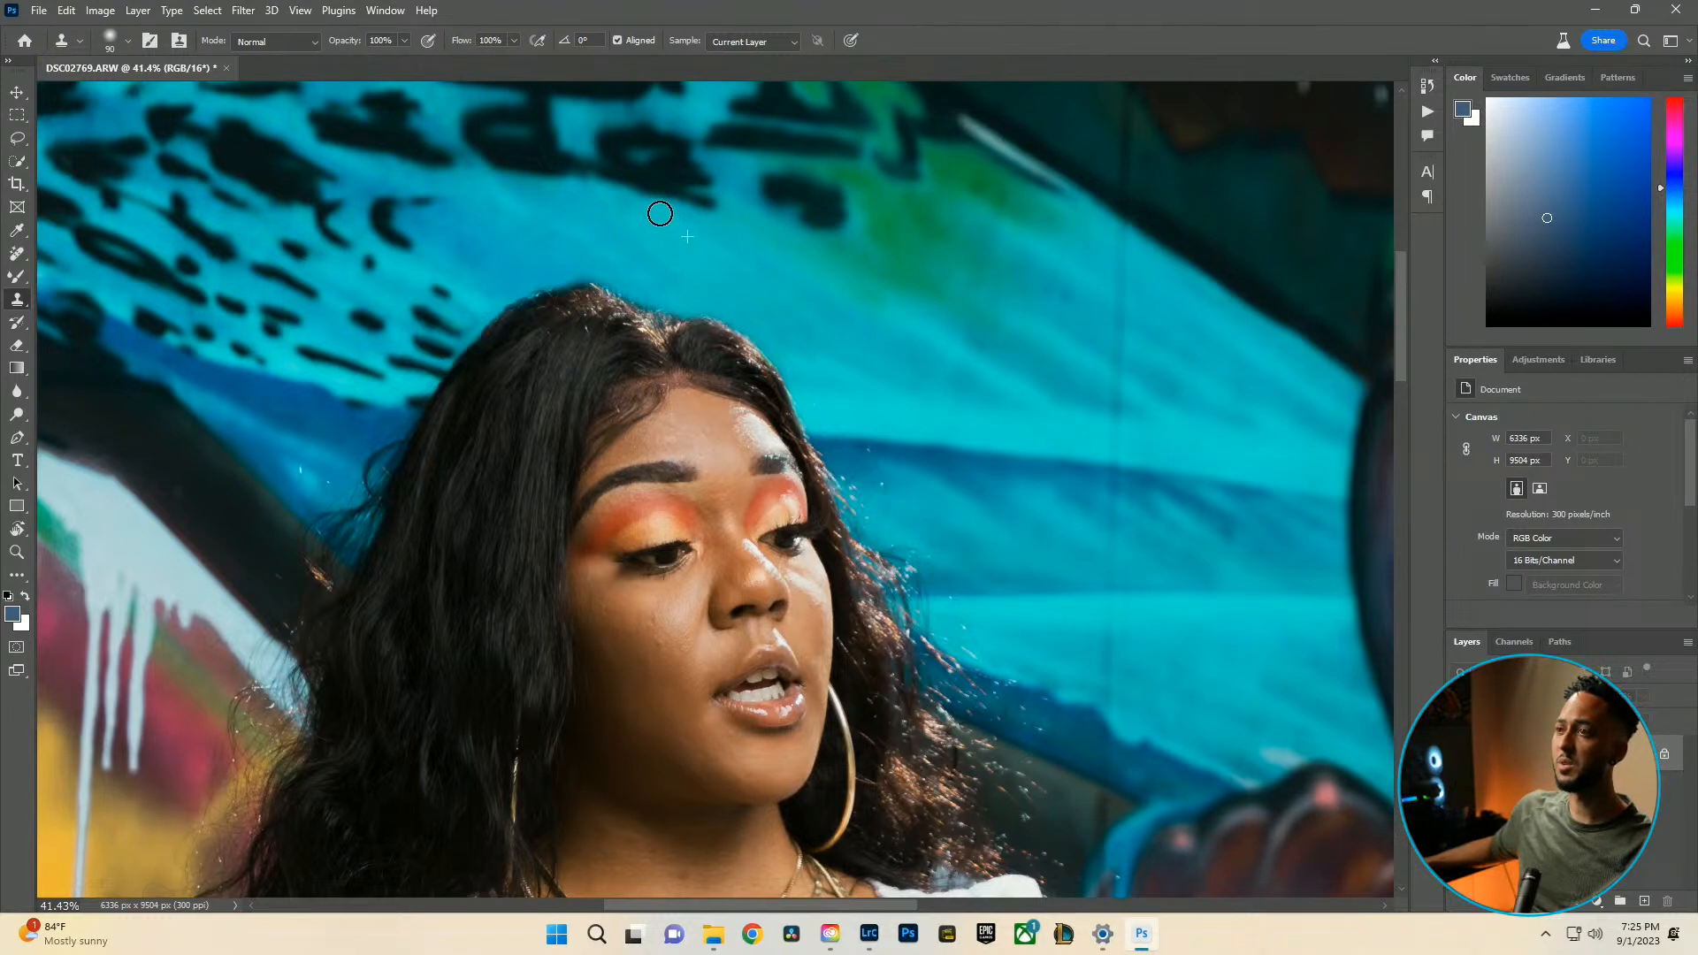
Duplicate the background layer and use the Remove tool at size 100 to clean up the blue wall beside the crown.
{"action": "scroll", "coordinate": [784, 337], "scroll_direction": "down", "scroll_amount": 10}
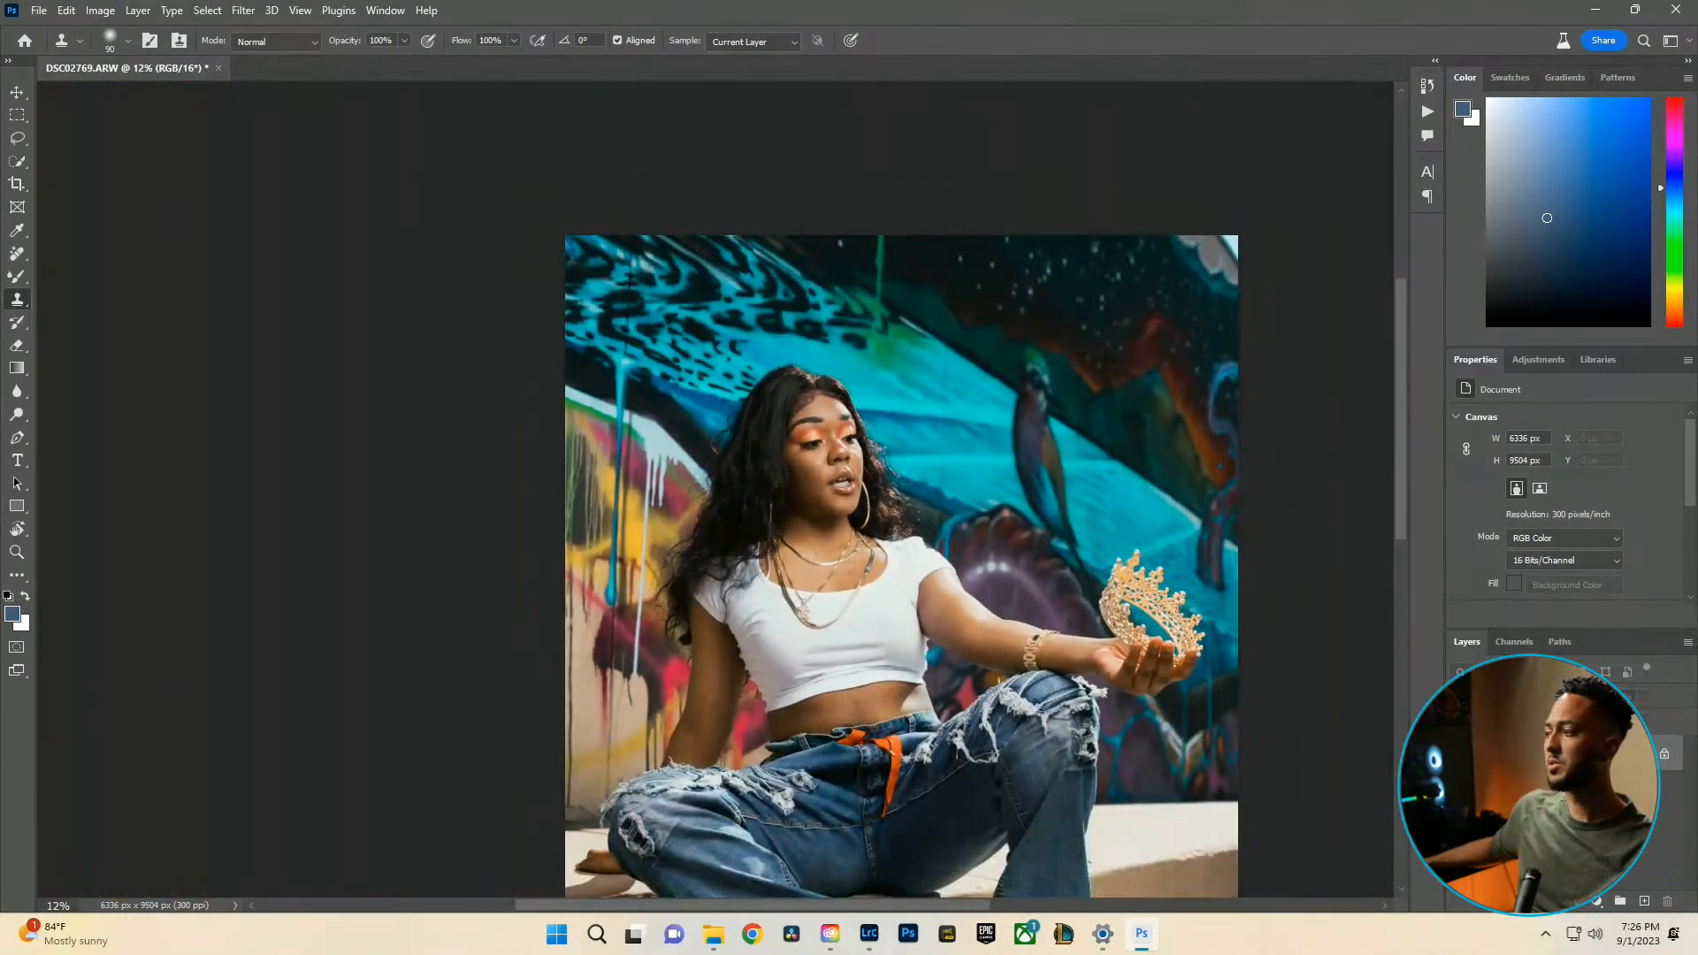
{"action": "key", "text": "ctrl+j"}
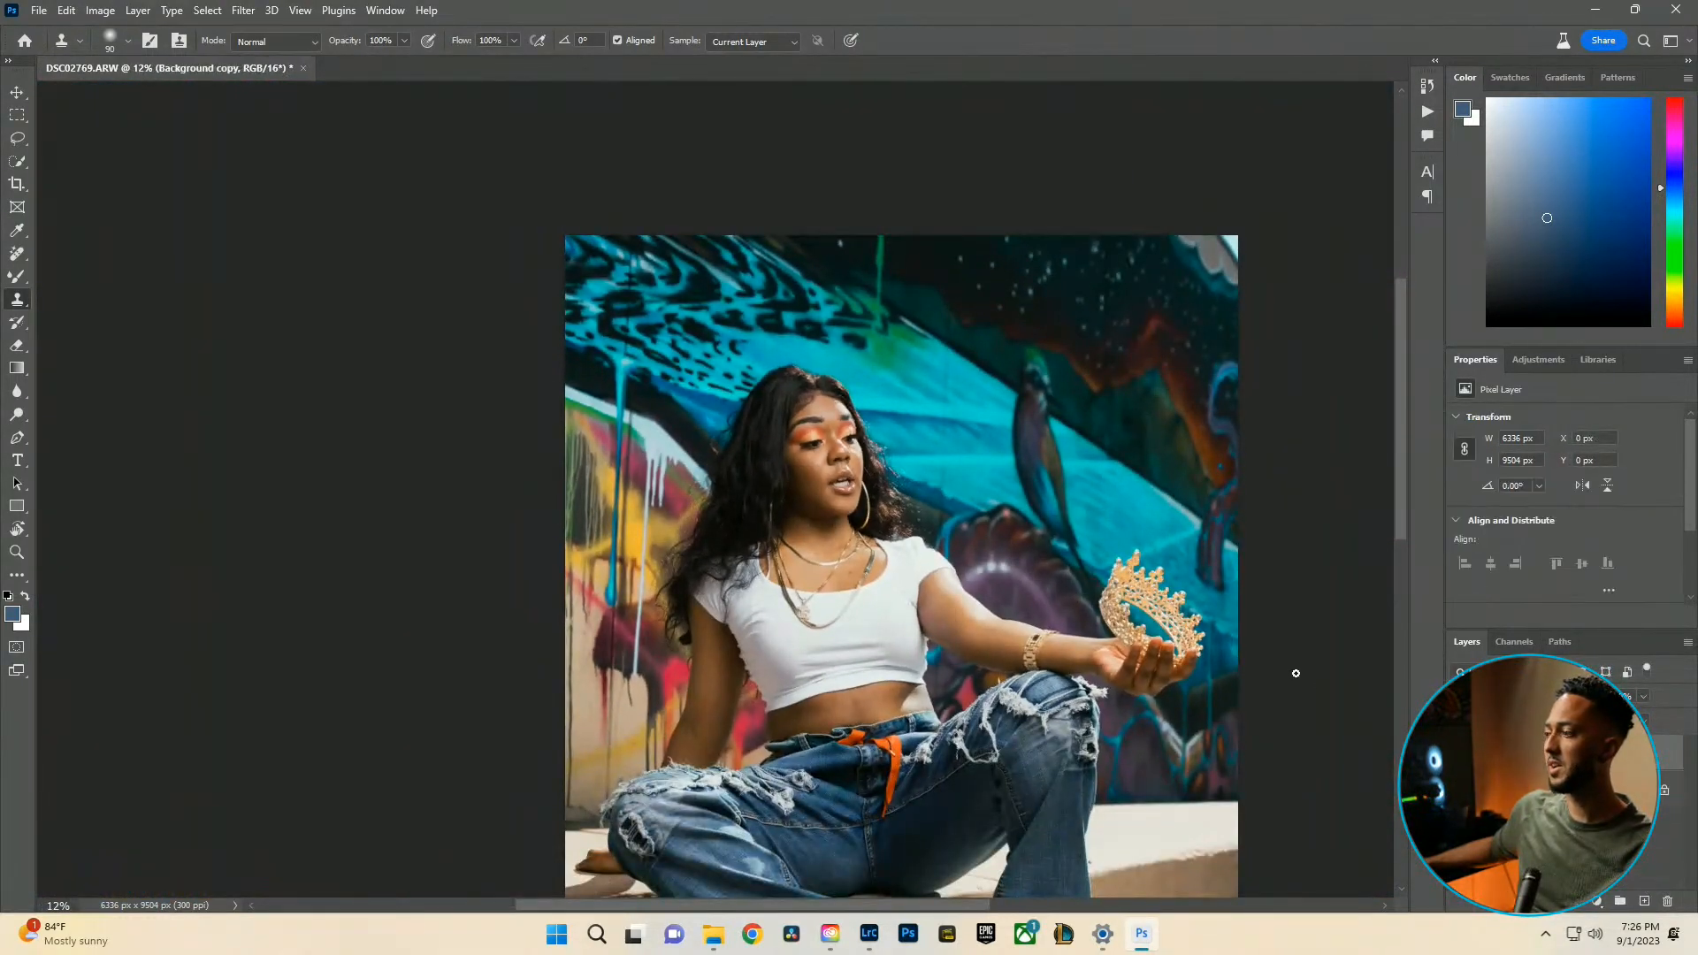
{"action": "scroll", "coordinate": [752, 553], "scroll_direction": "up", "scroll_amount": 10}
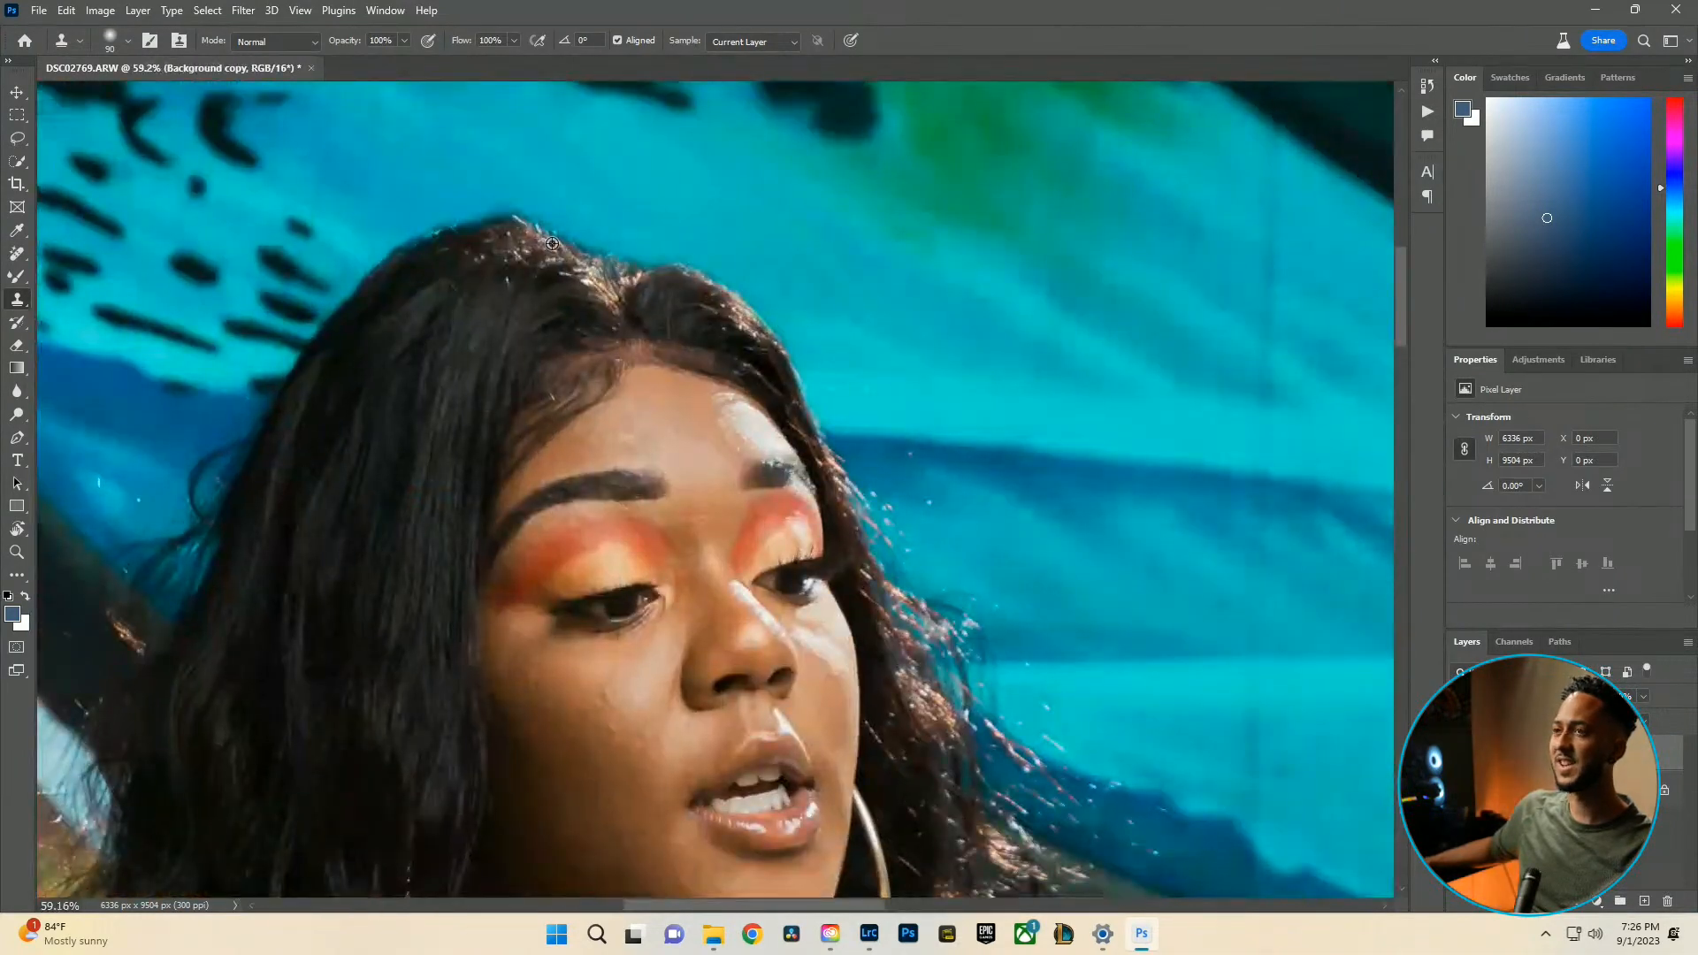
{"action": "scroll", "coordinate": [746, 224], "scroll_direction": "up", "scroll_amount": 3}
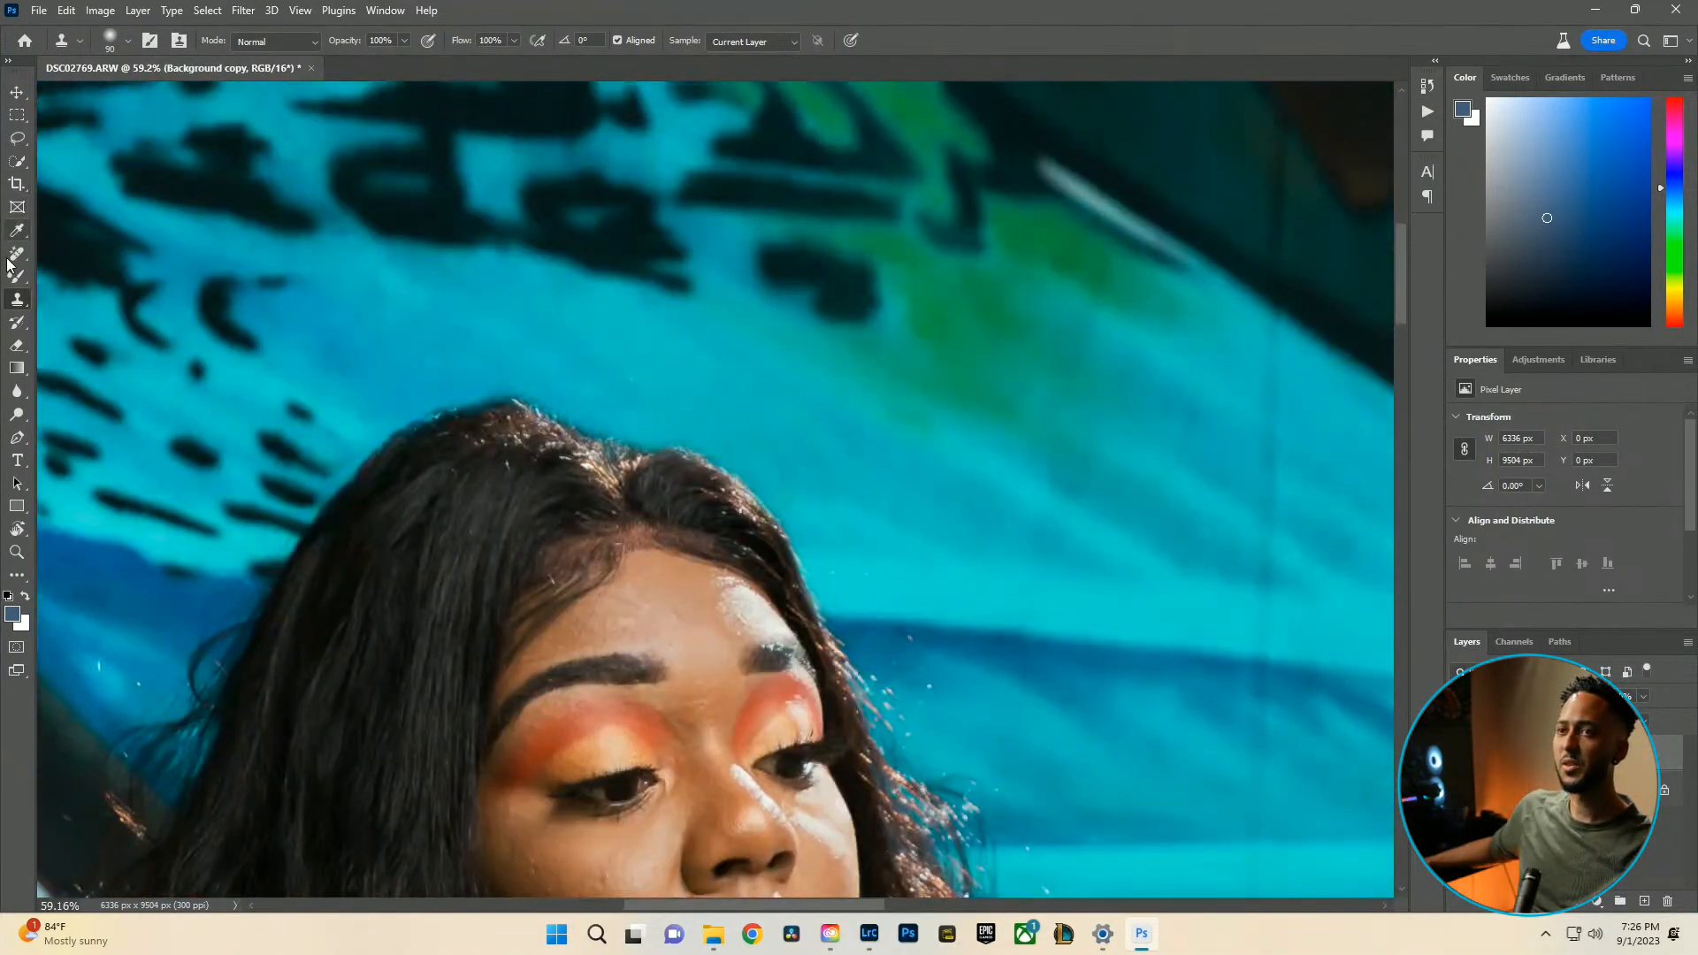
{"action": "left_click_drag", "start_coordinate": [15, 256], "coordinate": [88, 270]}
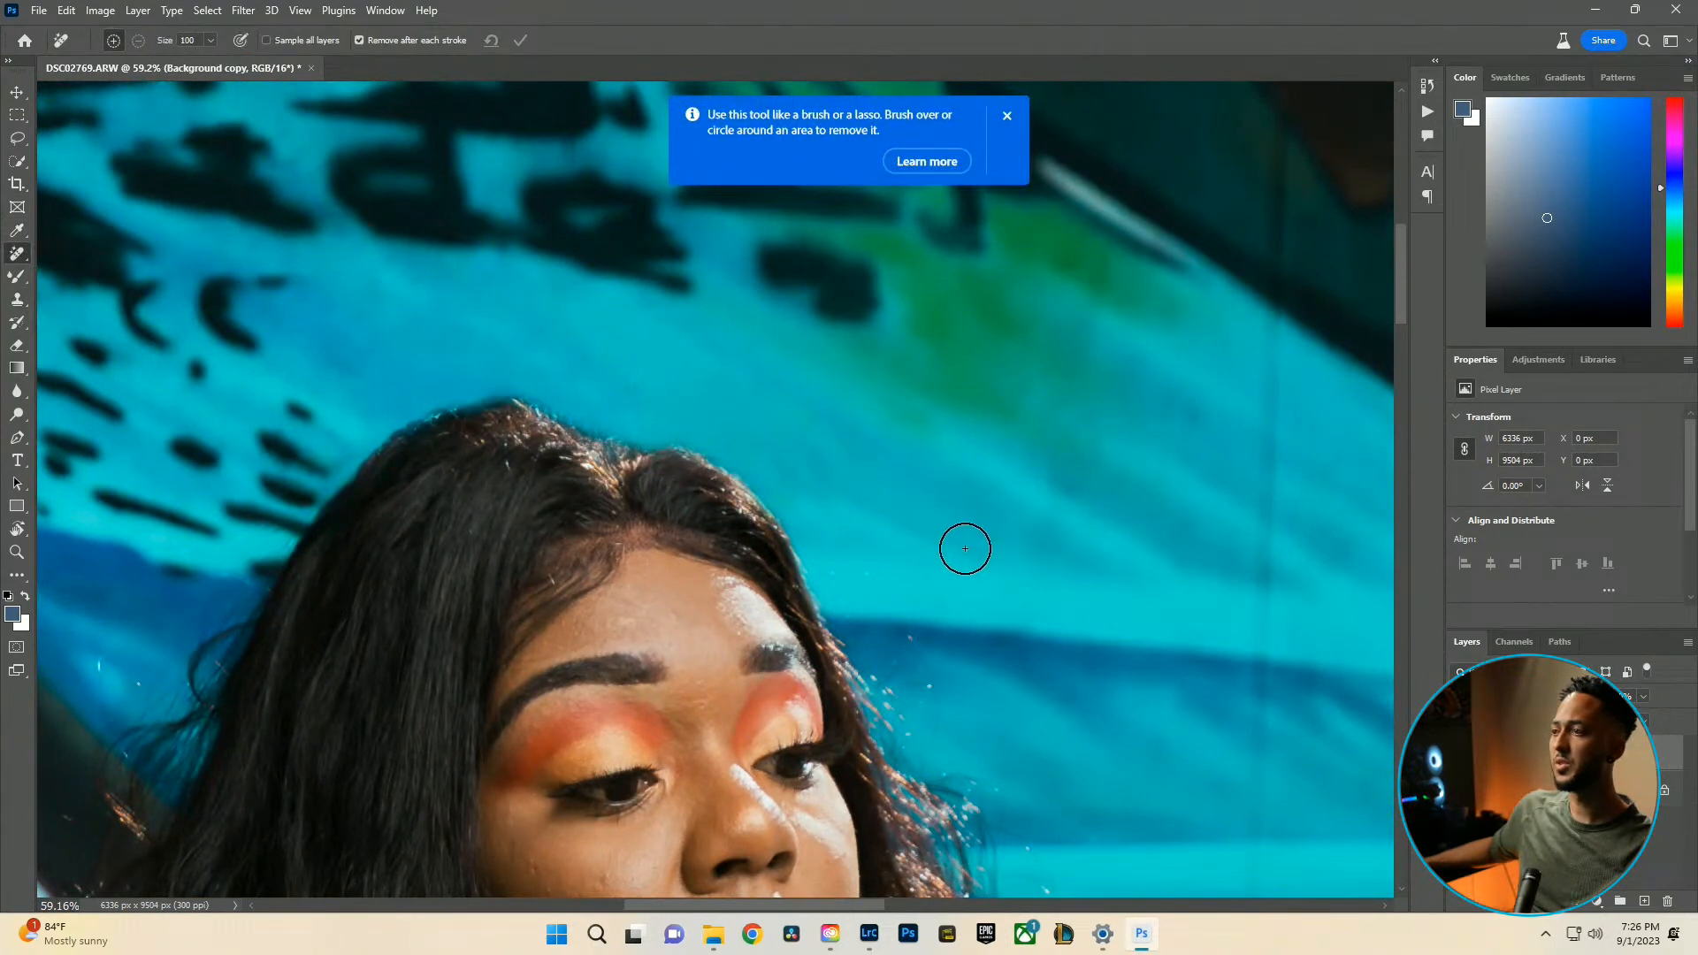
{"action": "mouse_move", "coordinate": [990, 543]}
{"action": "left_mouse_down"}
{"action": "mouse_move", "coordinate": [802, 478]}
{"action": "mouse_move", "coordinate": [798, 439]}
{"action": "mouse_move", "coordinate": [869, 475]}
{"action": "left_mouse_up"}
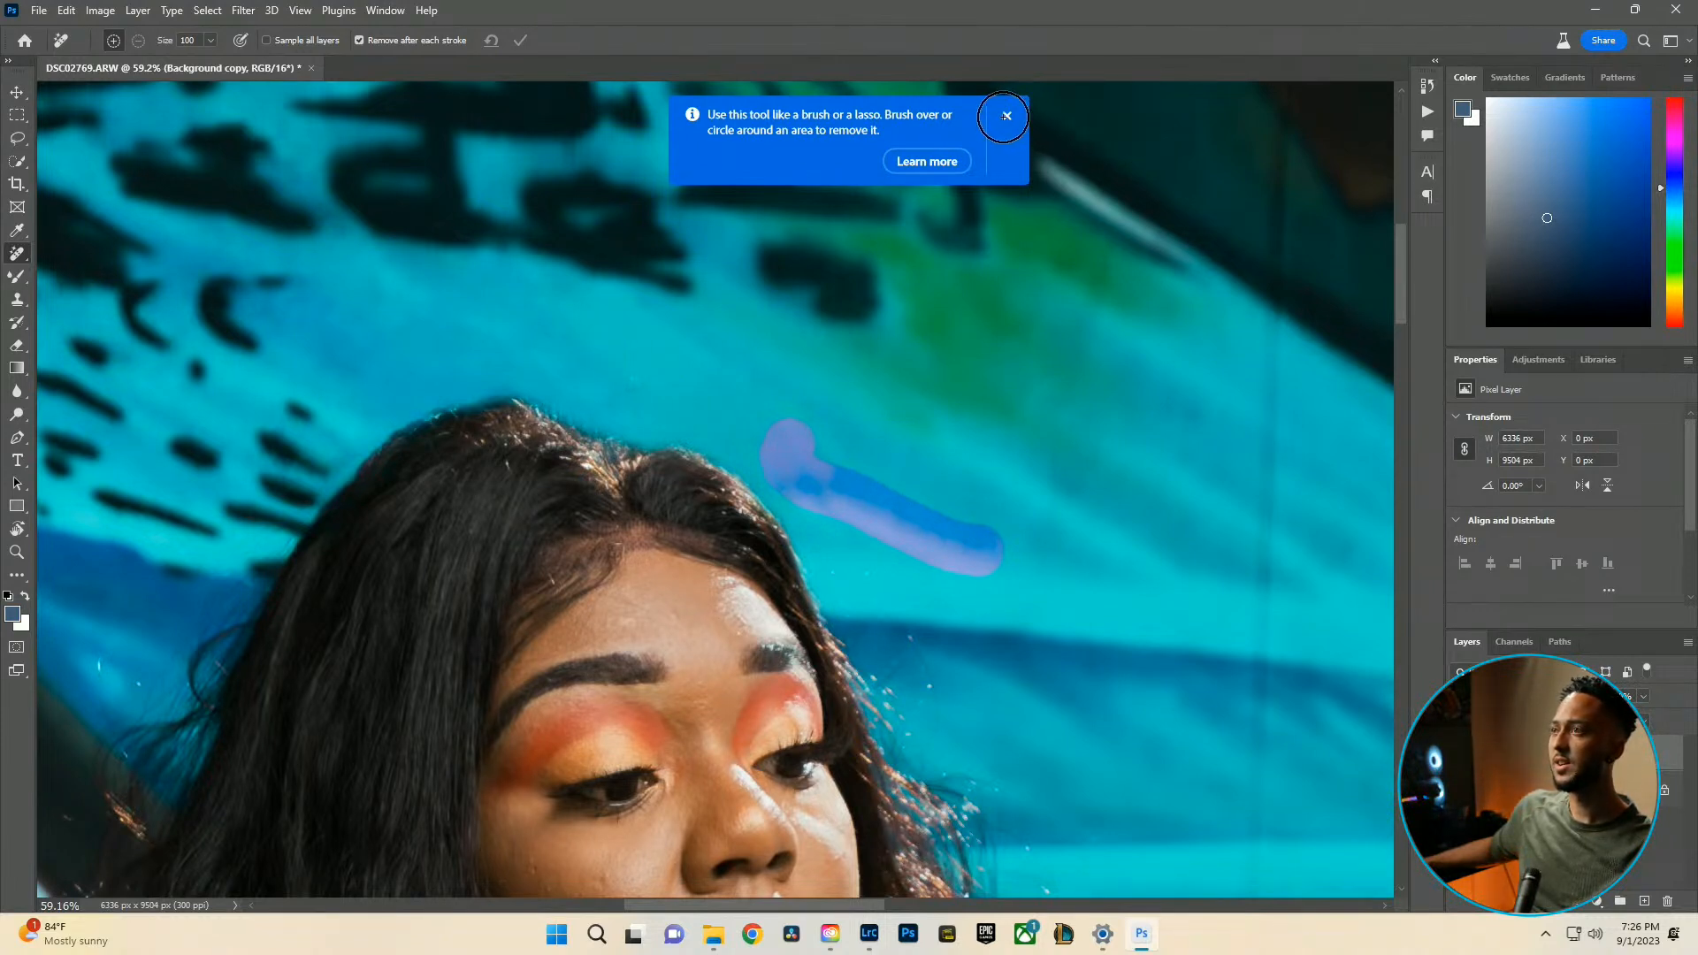
{"action": "left_click", "coordinate": [1003, 117]}
{"action": "mouse_move", "coordinate": [1003, 116]}
{"action": "left_mouse_down"}
{"action": "mouse_move", "coordinate": [807, 303]}
{"action": "mouse_move", "coordinate": [910, 410]}
{"action": "mouse_move", "coordinate": [921, 451]}
{"action": "left_mouse_up"}
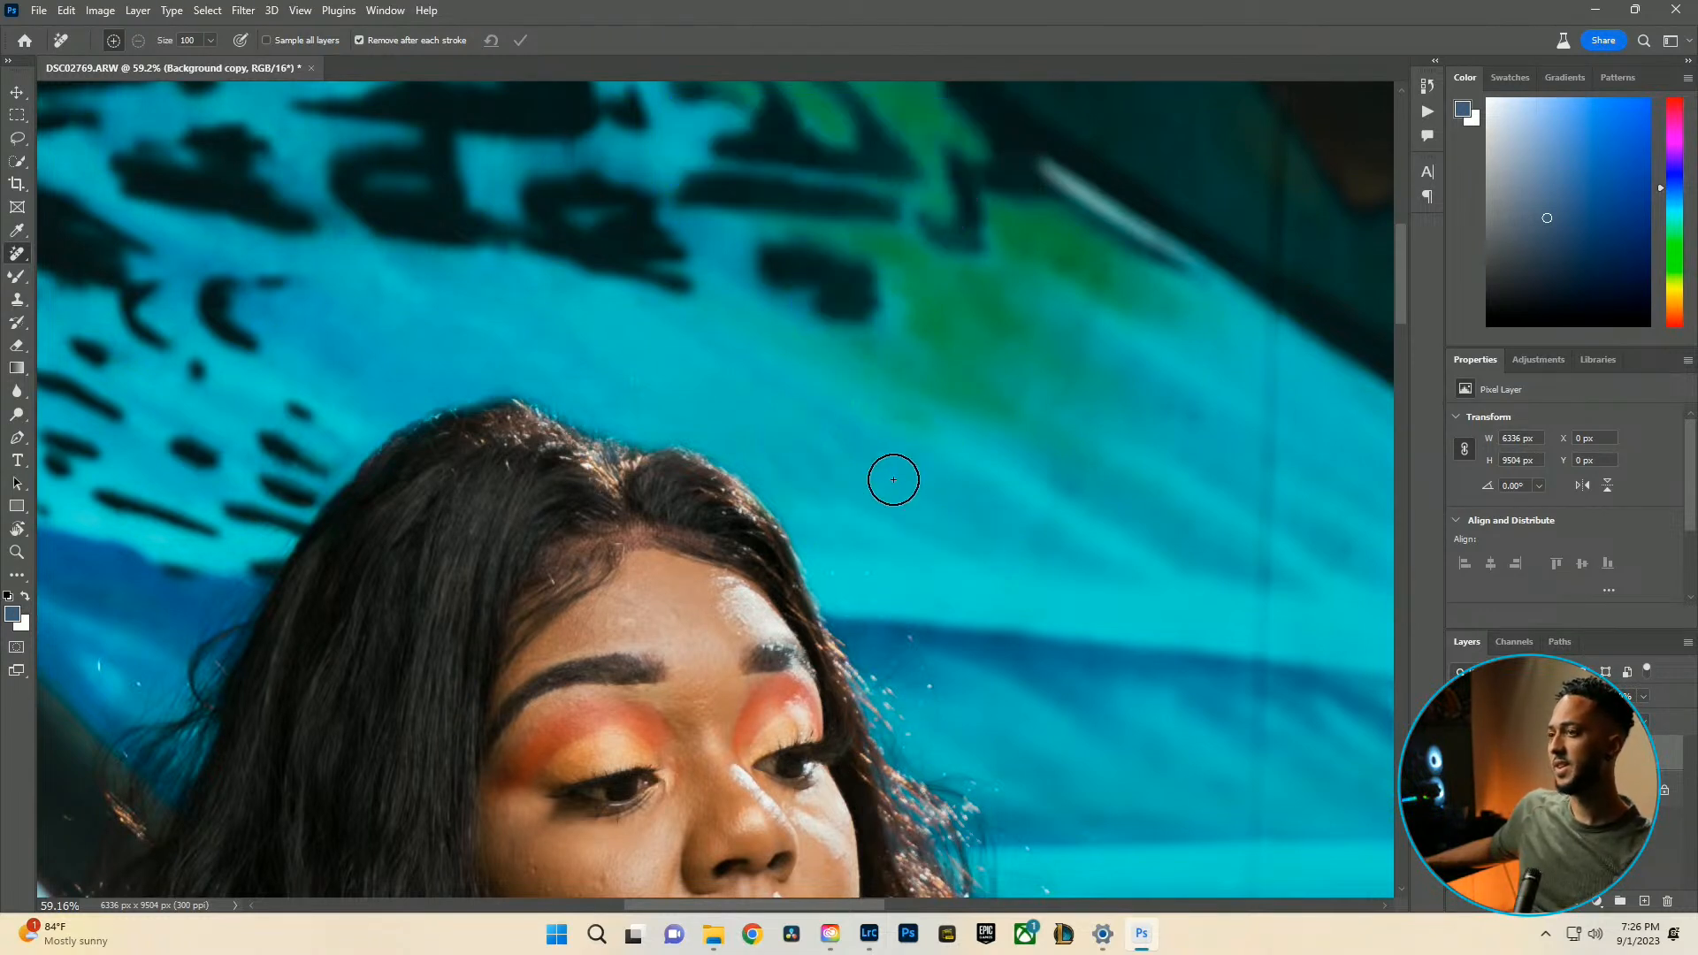
Remove the leftover hair specks and marks on the wall just above the crown.
{"action": "mouse_move", "coordinate": [637, 382]}
{"action": "left_mouse_down"}
{"action": "mouse_move", "coordinate": [551, 317]}
{"action": "mouse_move", "coordinate": [682, 395]}
{"action": "left_mouse_up"}
{"action": "mouse_move", "coordinate": [594, 339]}
{"action": "left_mouse_down"}
{"action": "mouse_move", "coordinate": [552, 345]}
{"action": "mouse_move", "coordinate": [550, 306]}
{"action": "mouse_move", "coordinate": [576, 360]}
{"action": "mouse_move", "coordinate": [804, 478]}
{"action": "mouse_move", "coordinate": [719, 428]}
{"action": "mouse_move", "coordinate": [754, 437]}
{"action": "left_mouse_up"}
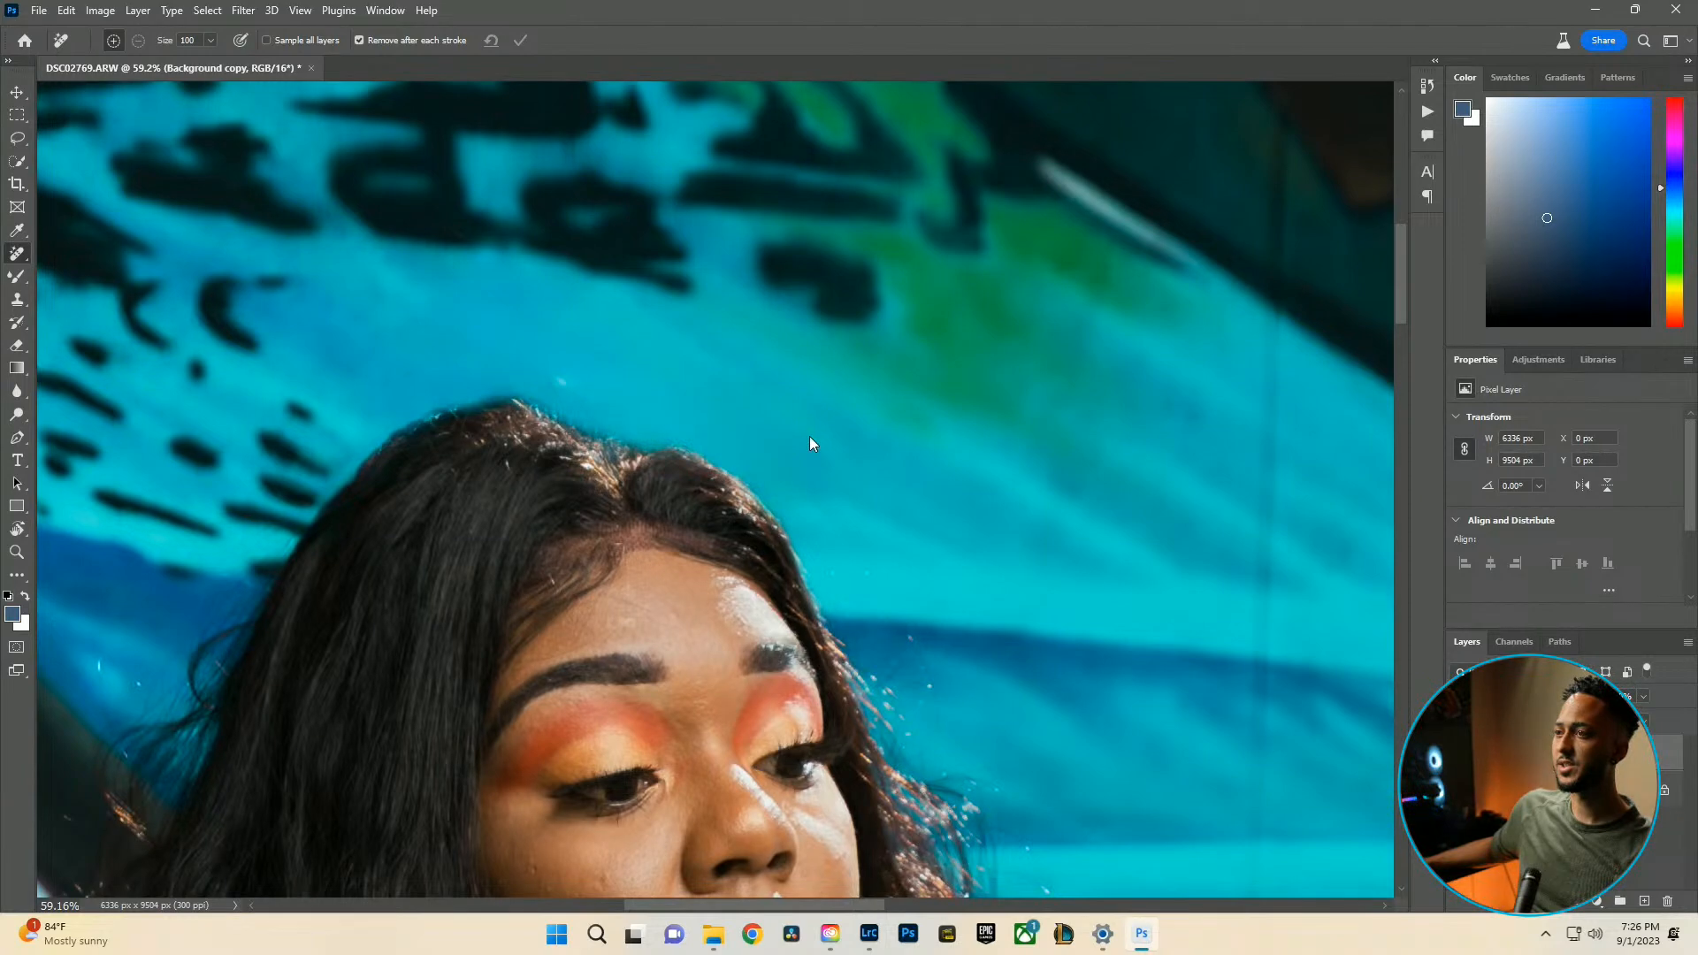
{"action": "left_click", "coordinate": [569, 371]}
{"action": "left_click_drag", "start_coordinate": [617, 401], "coordinate": [582, 384]}
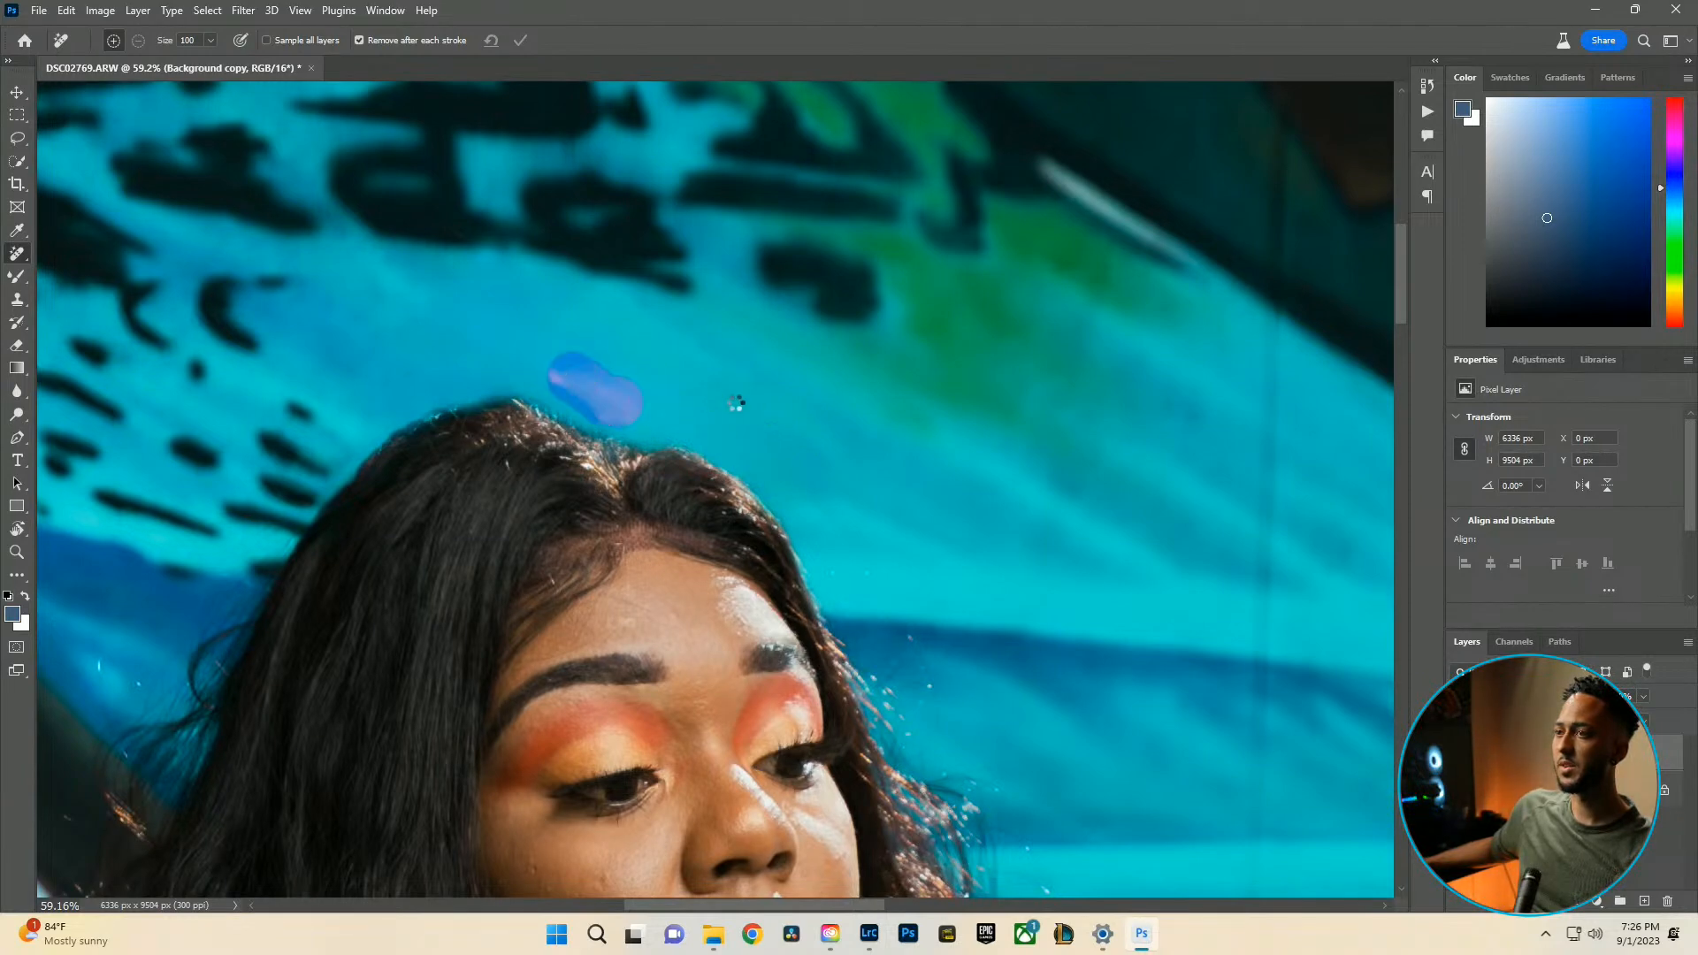
Review the retouched hair in the context of the whole photo.
{"action": "scroll", "coordinate": [973, 427], "scroll_direction": "down", "scroll_amount": 1}
{"action": "scroll", "coordinate": [746, 437], "scroll_direction": "down", "scroll_amount": 10}
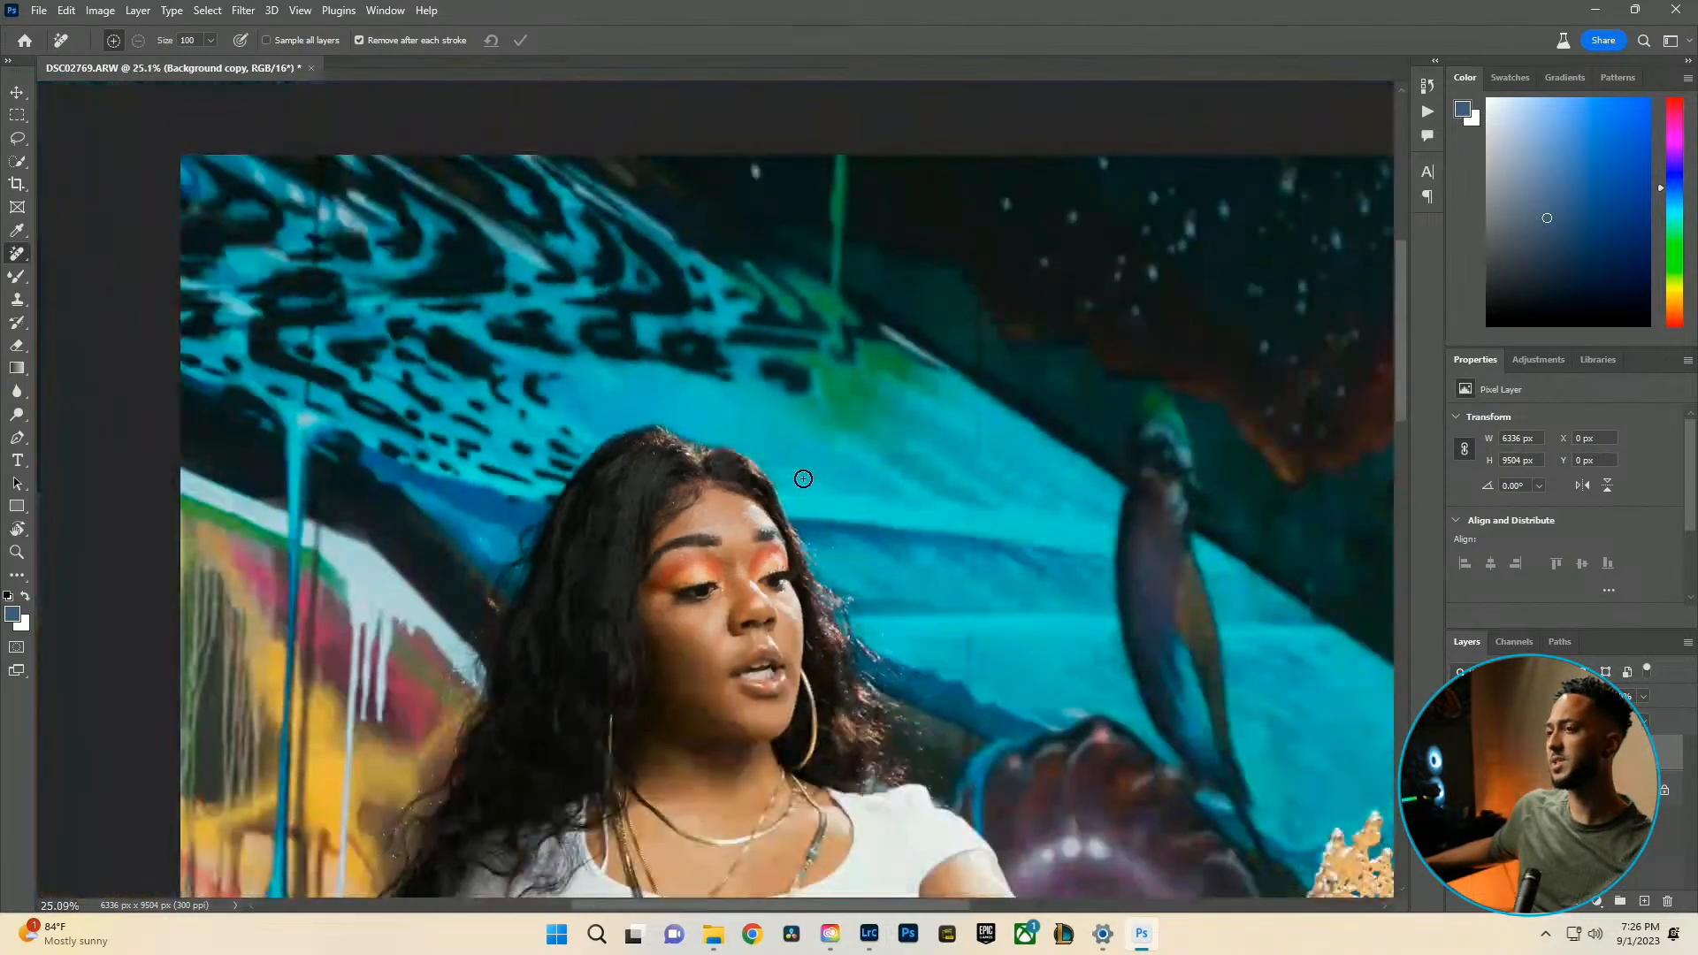
{"action": "scroll", "coordinate": [801, 488], "scroll_direction": "down", "scroll_amount": 4}
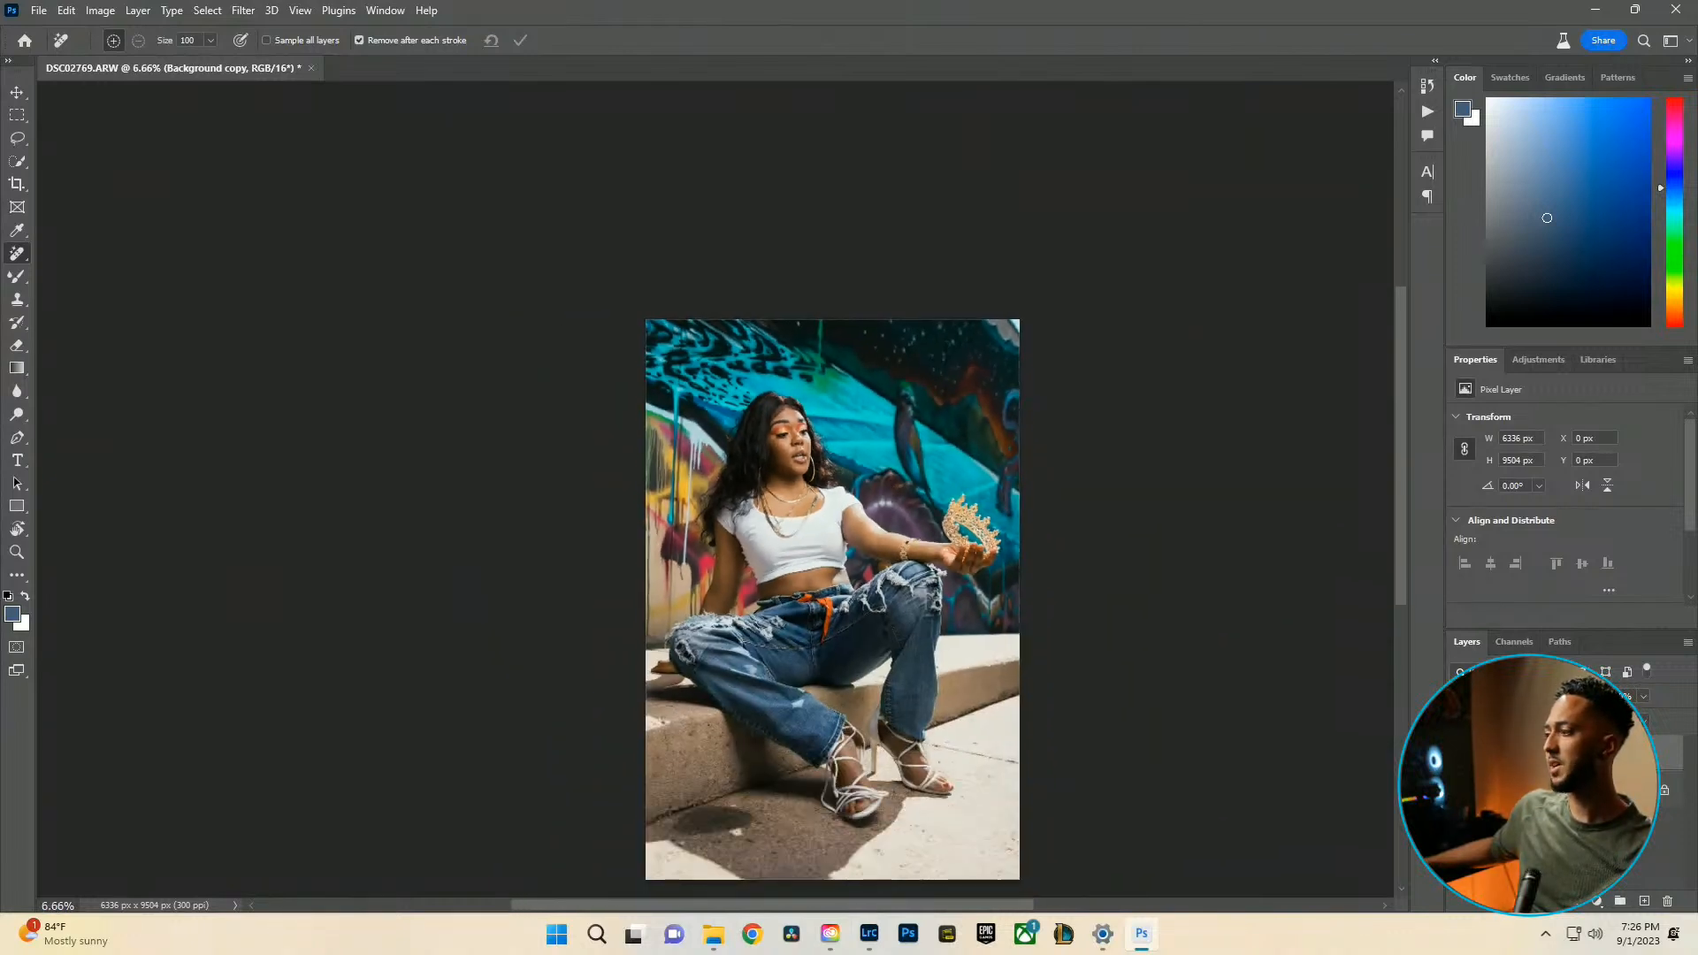
{"action": "scroll", "coordinate": [848, 581], "scroll_direction": "up", "scroll_amount": 3}
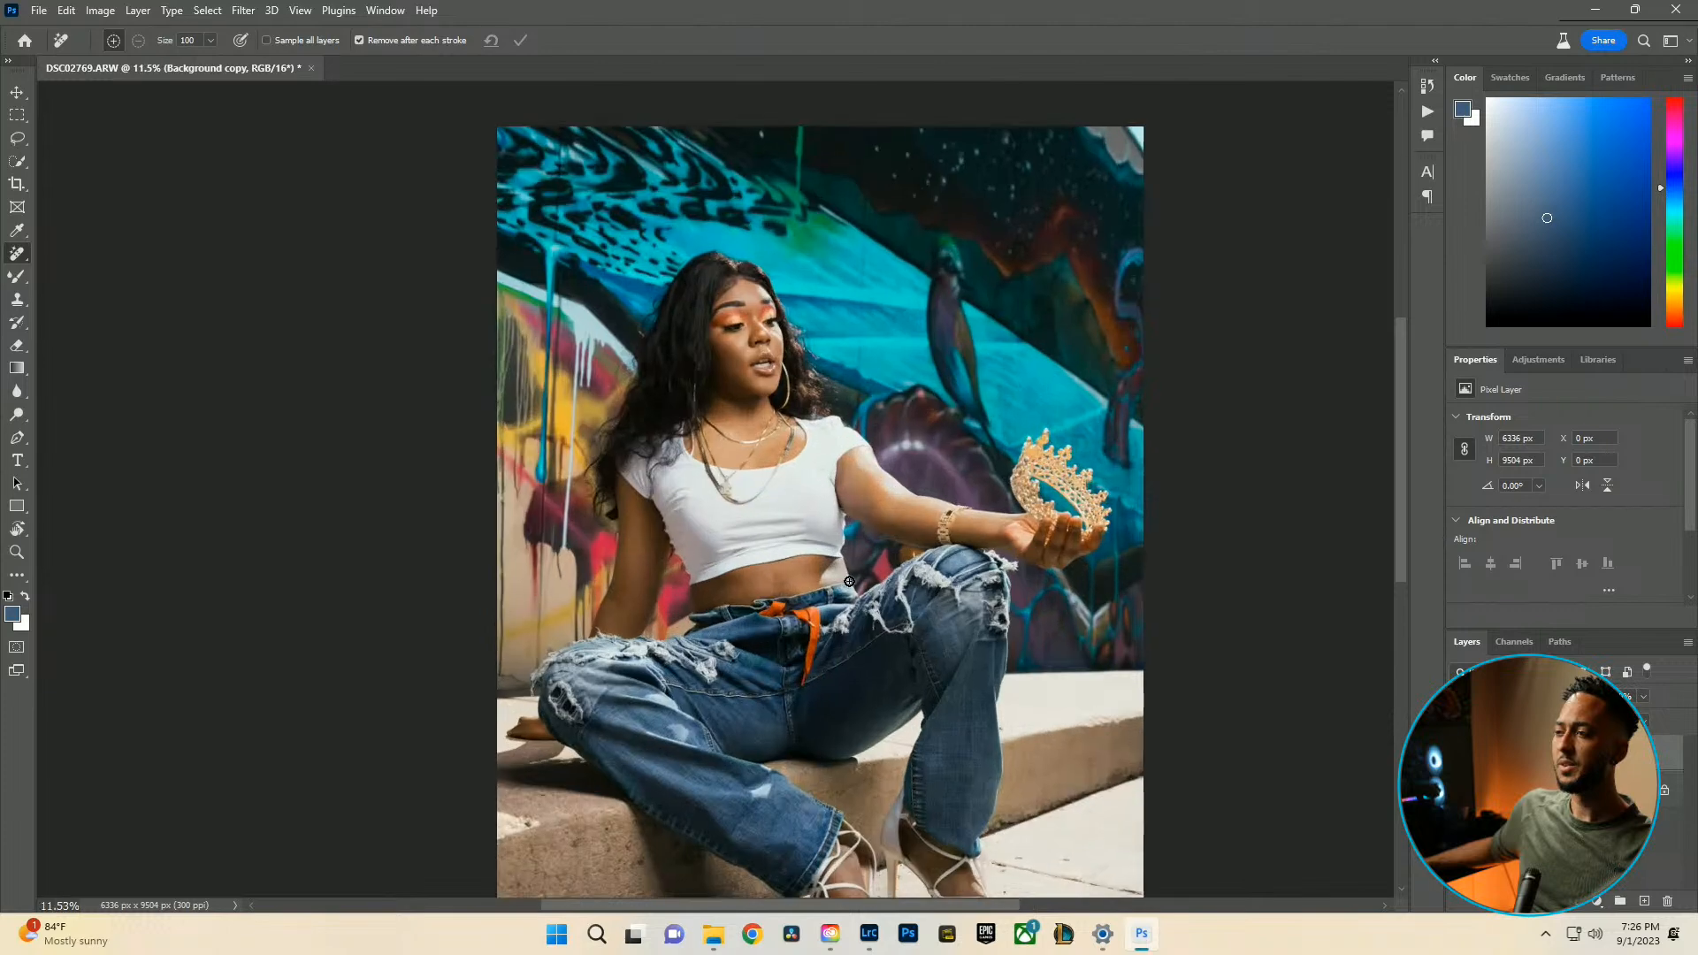
{"action": "scroll", "coordinate": [927, 526], "scroll_direction": "down", "scroll_amount": 3}
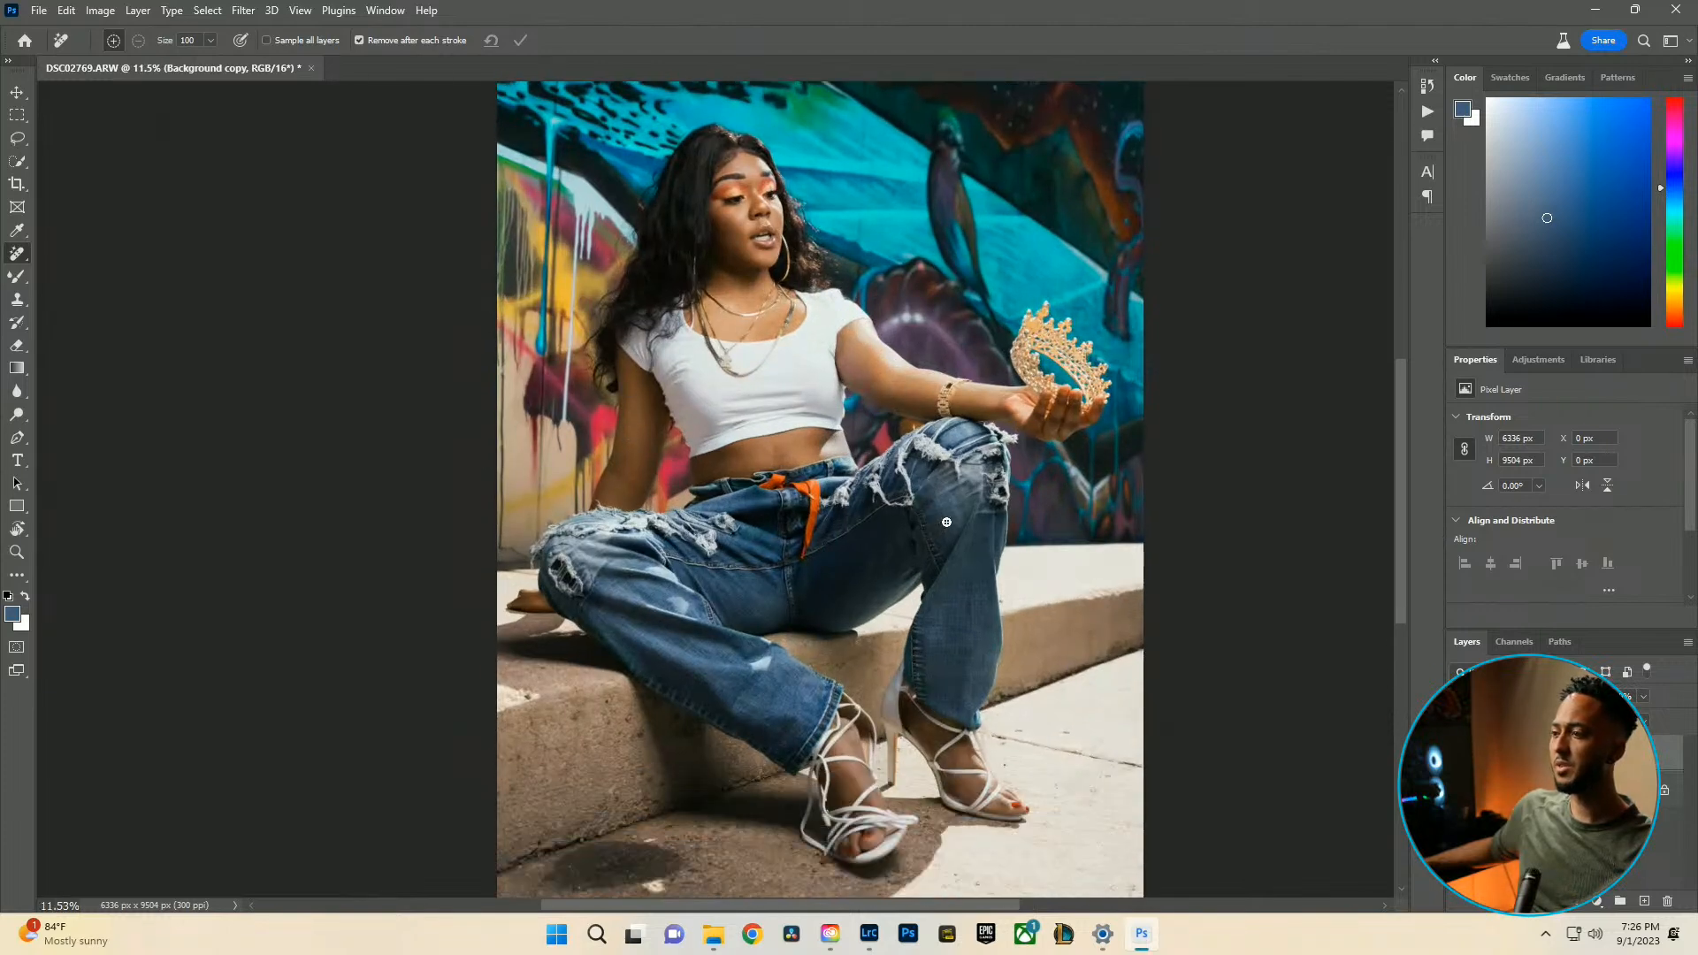
{"action": "scroll", "coordinate": [946, 522], "scroll_direction": "down", "scroll_amount": 4}
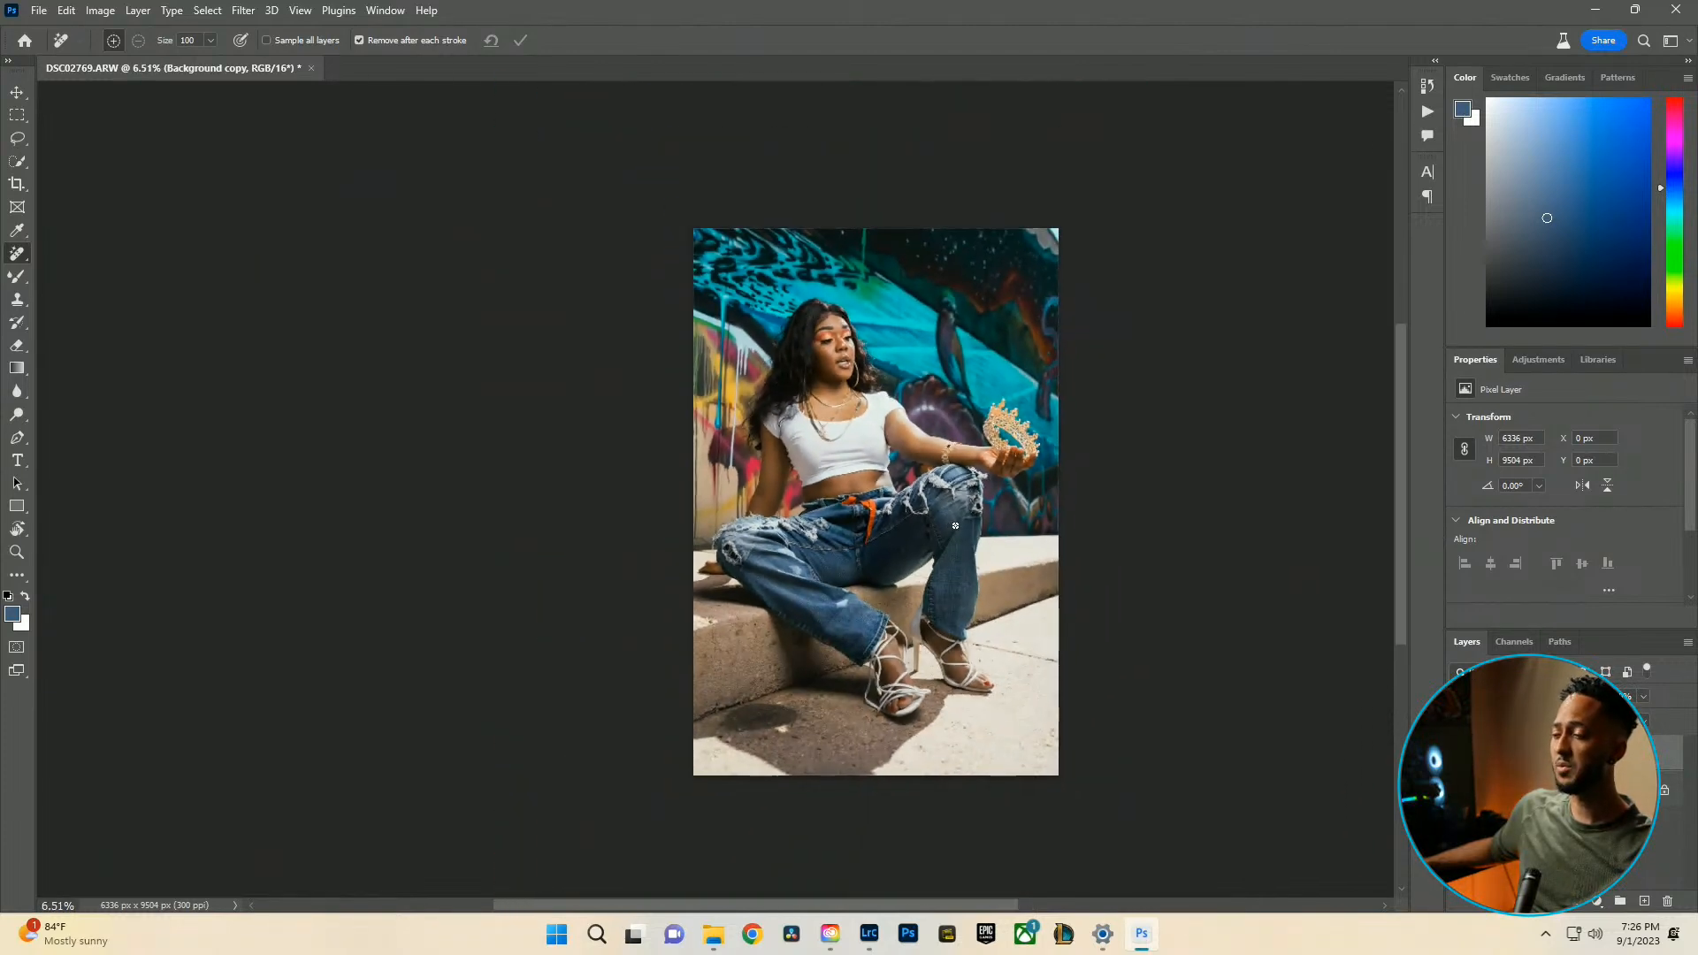
{"action": "scroll", "coordinate": [988, 524], "scroll_direction": "right", "scroll_amount": 4}
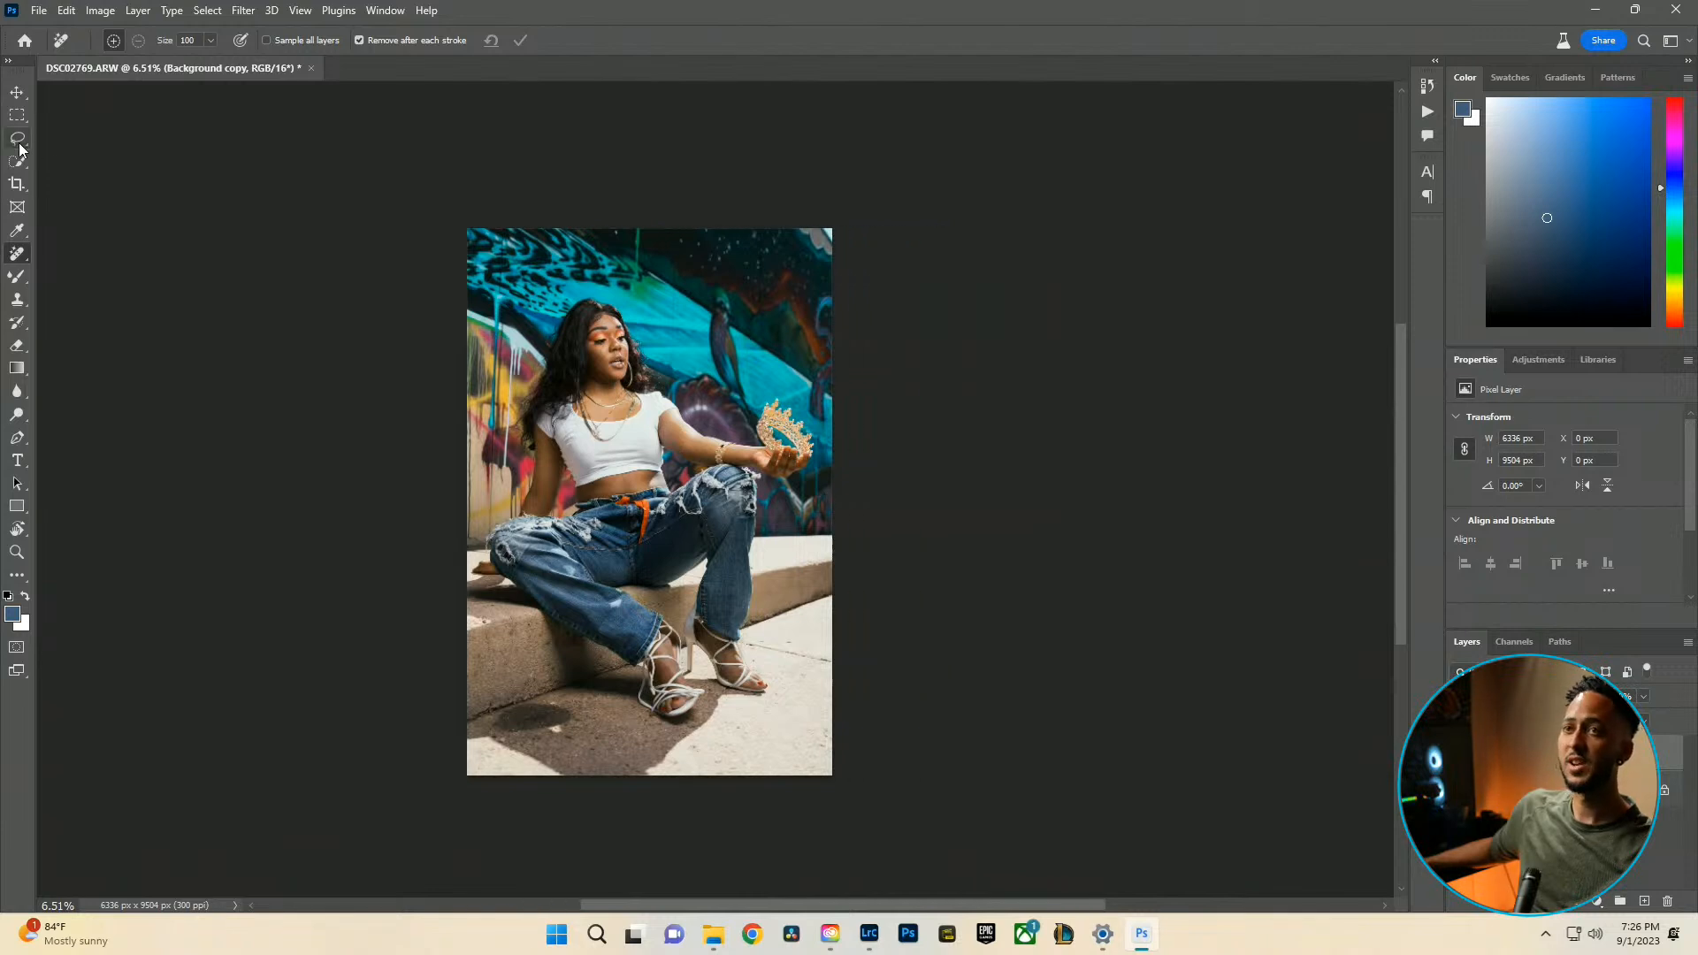
Crop at a 16 : 9 ratio, extending the frame sideways to keep the photo's full height, and fill the empty sides with Generative Expand.
{"action": "left_click", "coordinate": [18, 184]}
{"action": "left_click", "coordinate": [173, 43]}
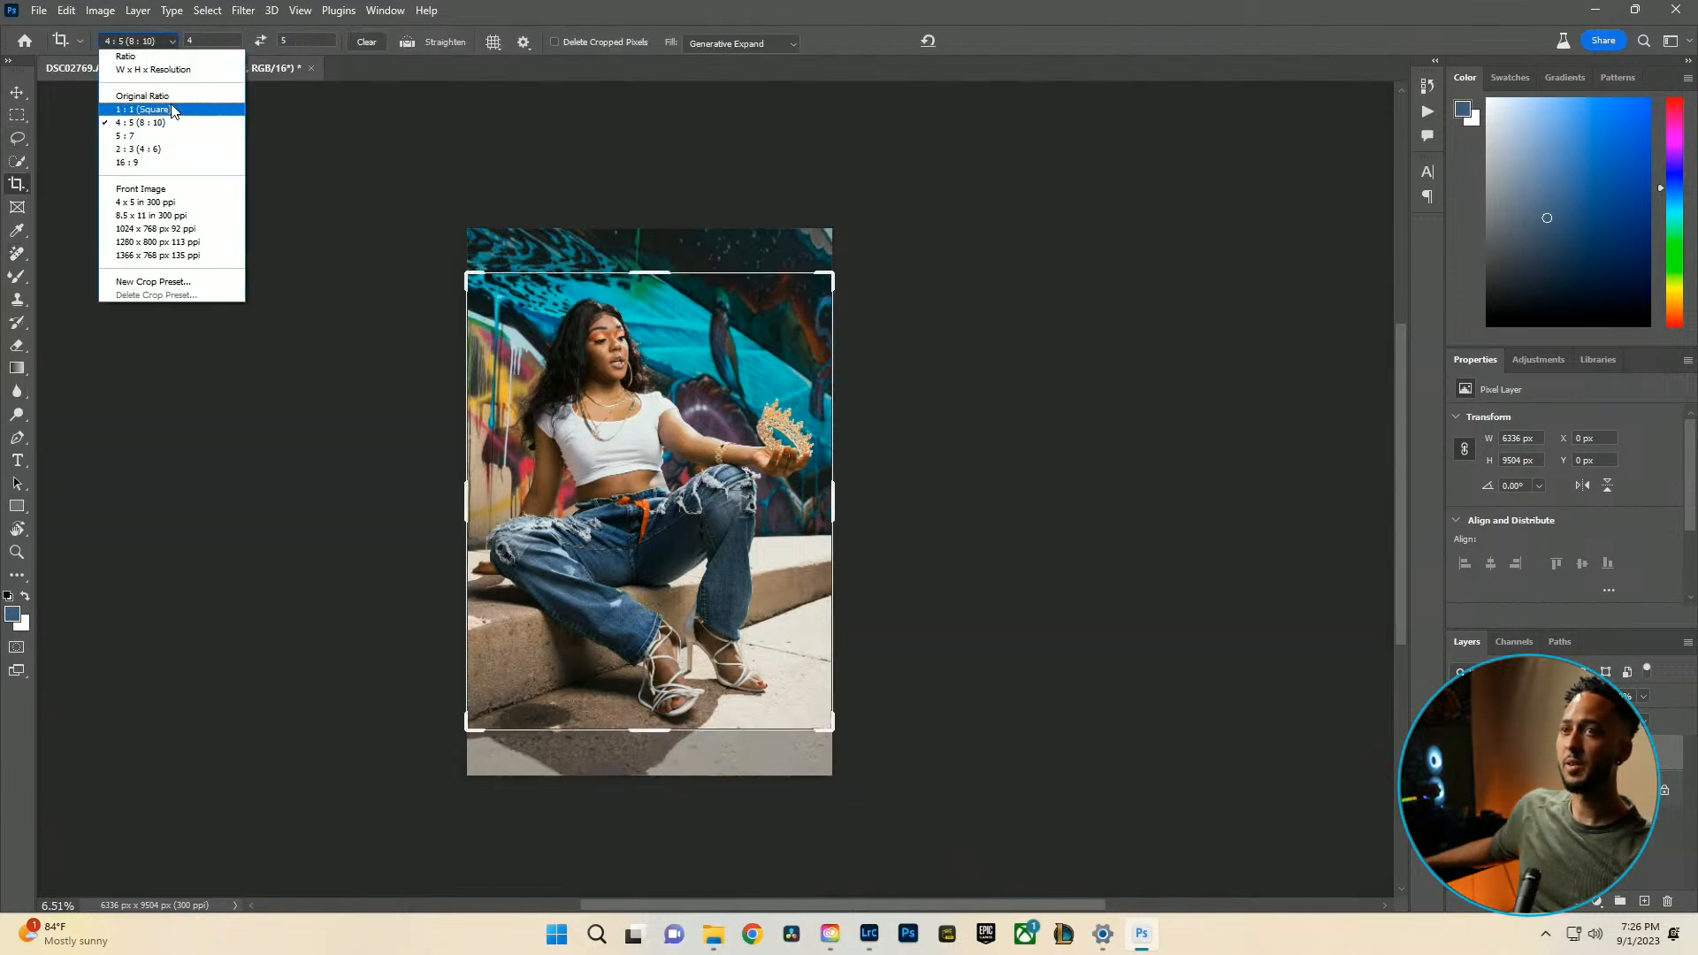
{"action": "left_click", "coordinate": [162, 165]}
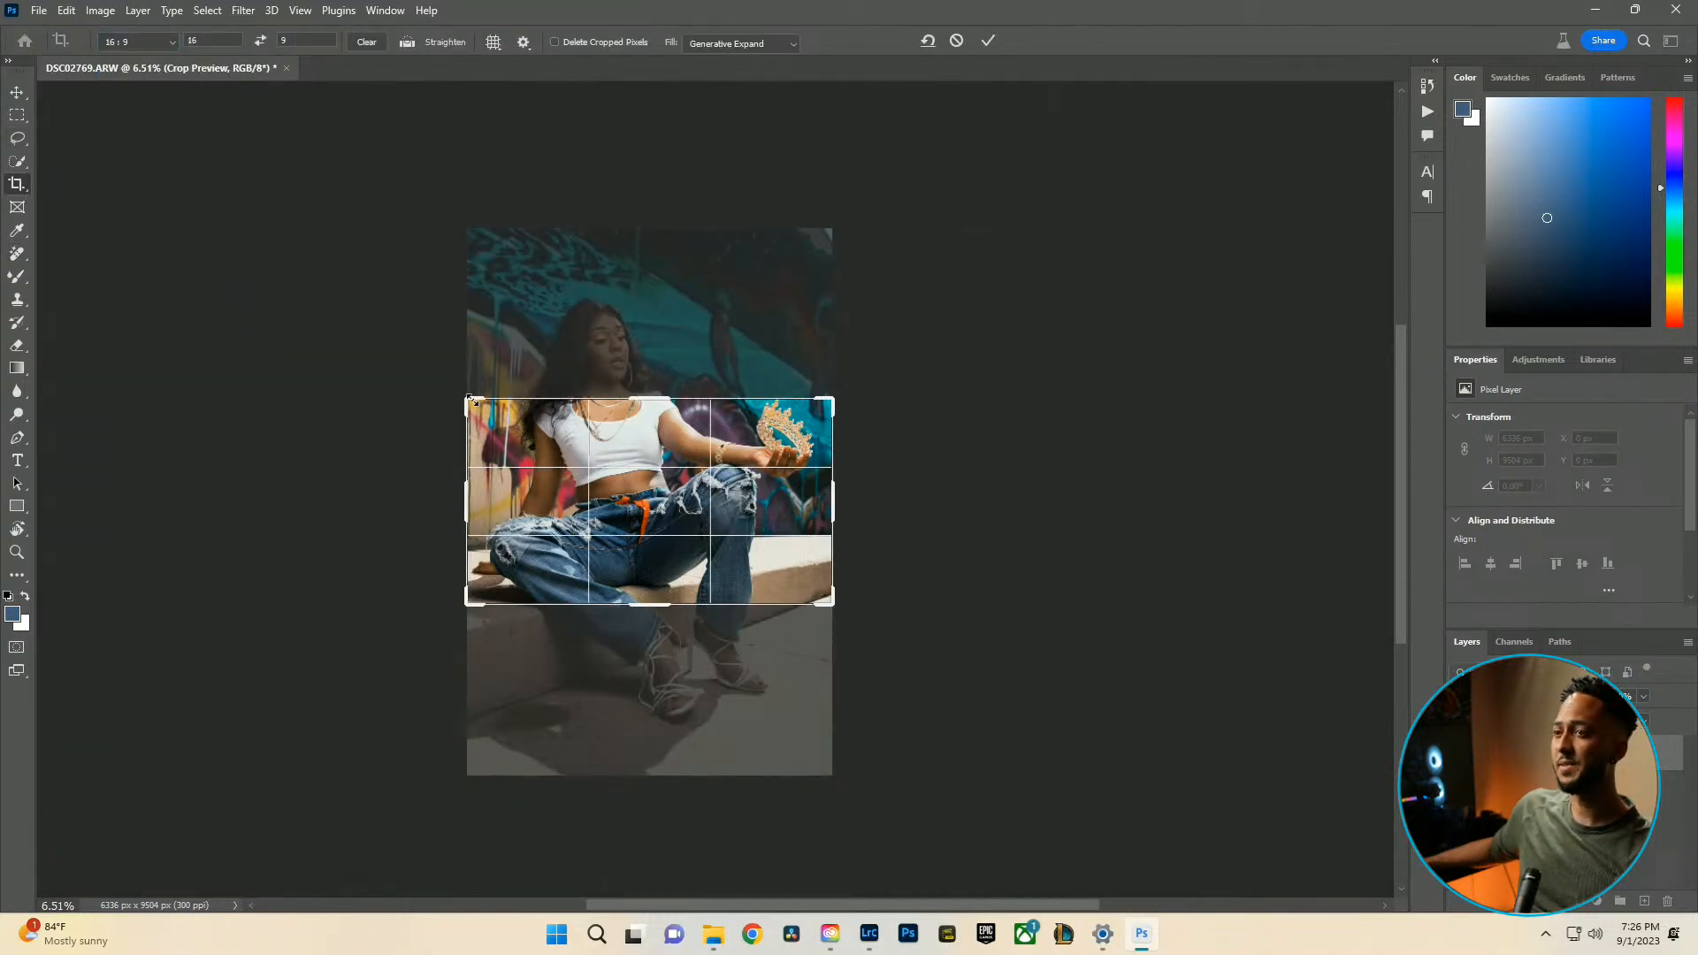
{"action": "left_click_drag", "start_coordinate": [470, 399], "coordinate": [315, 315]}
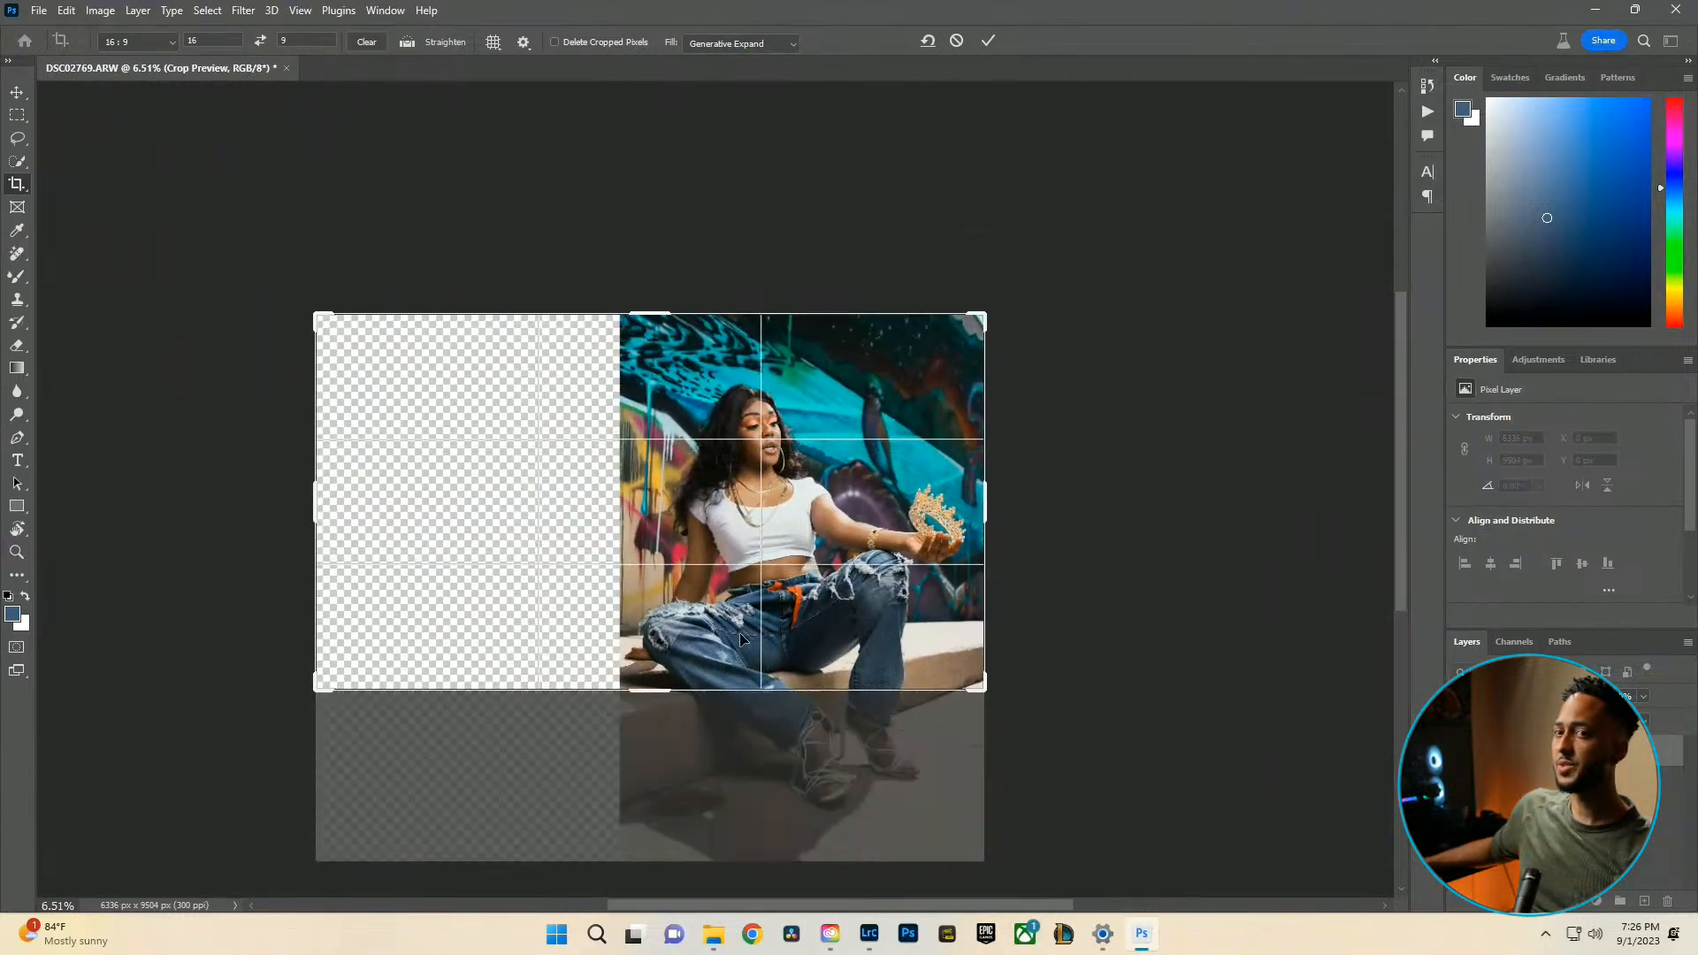
{"action": "left_click_drag", "start_coordinate": [982, 686], "coordinate": [1121, 791]}
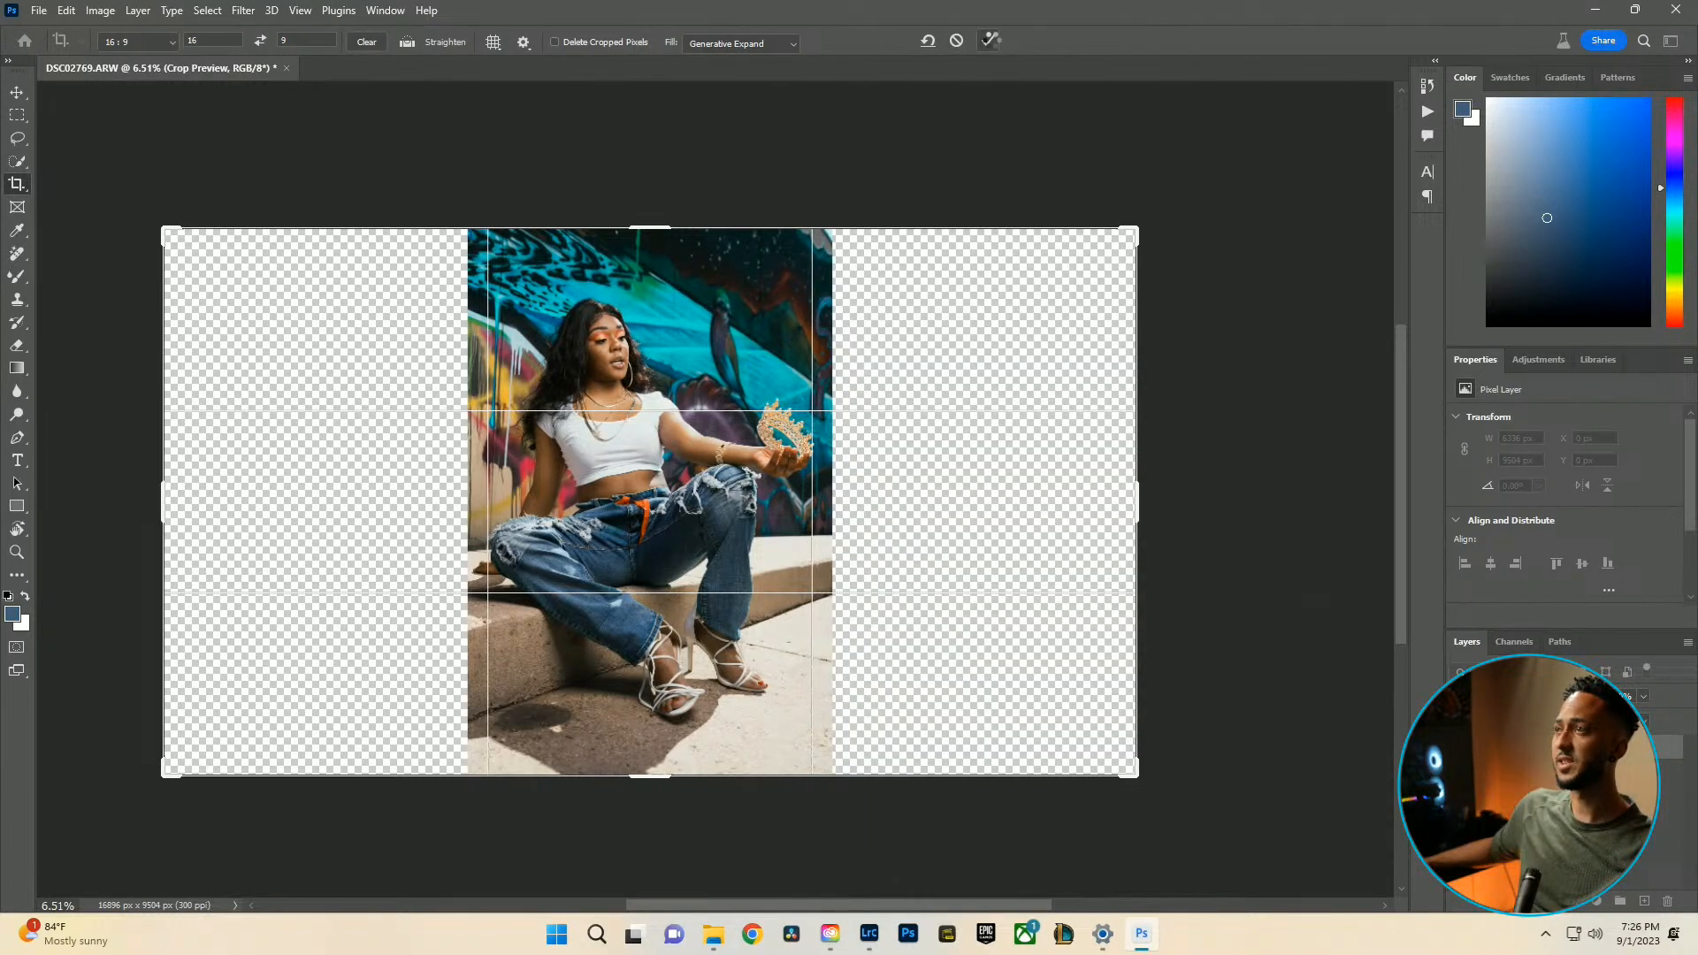
{"action": "left_click", "coordinate": [988, 41]}
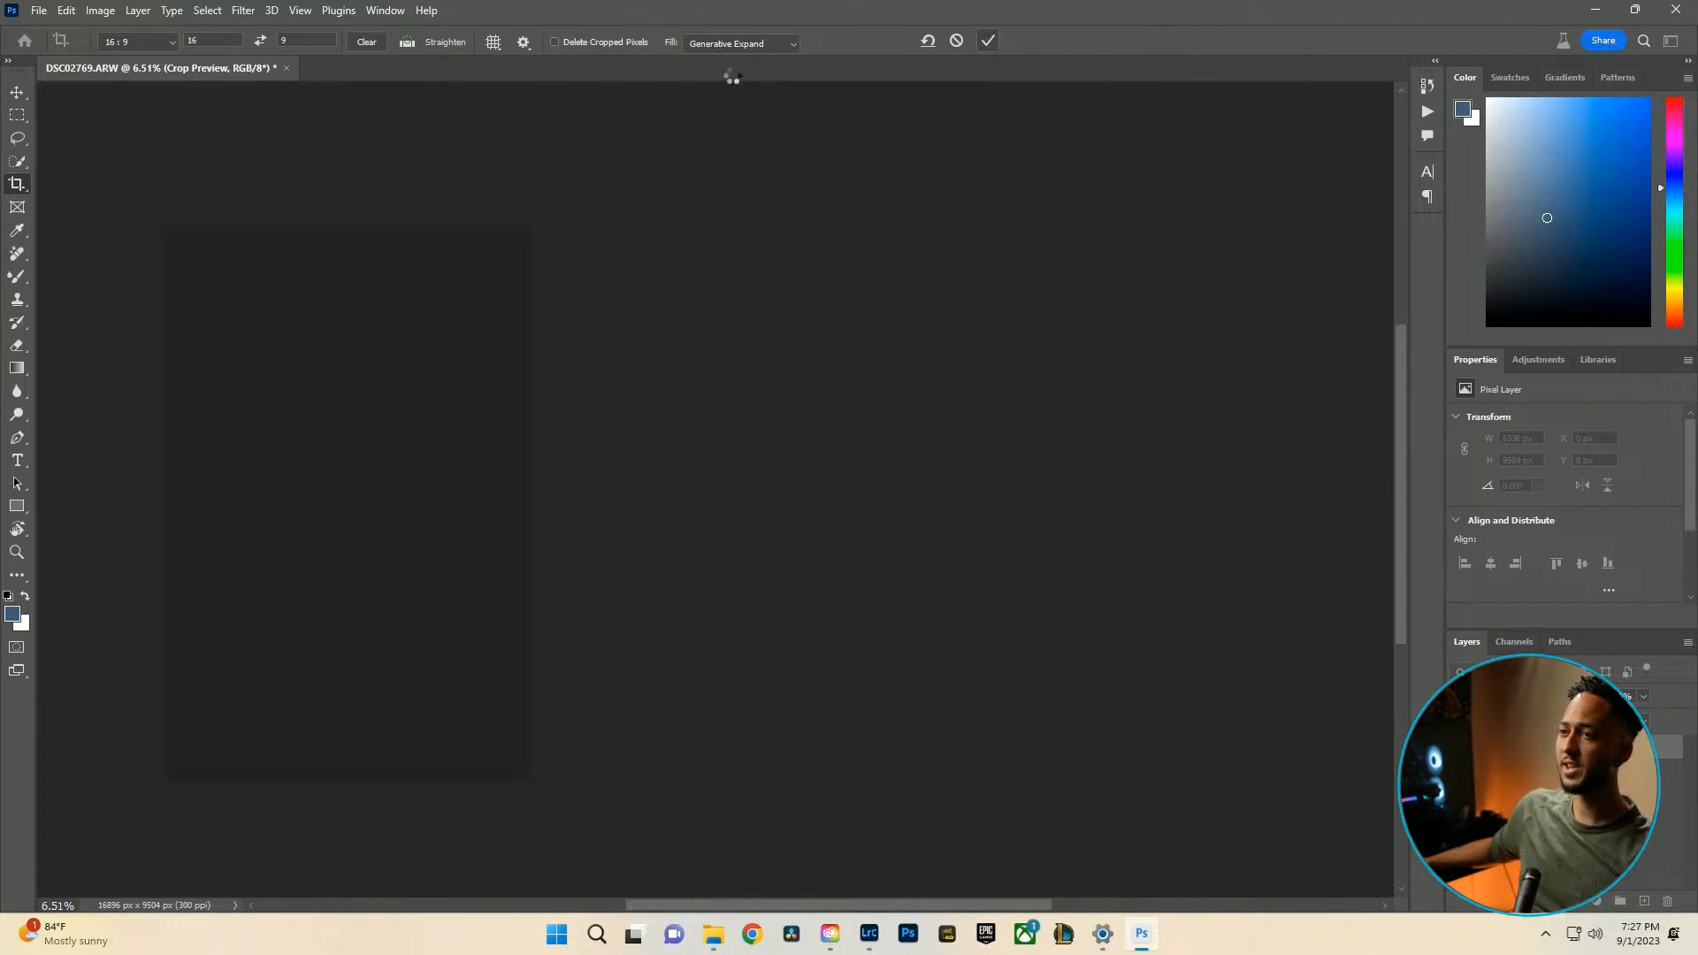
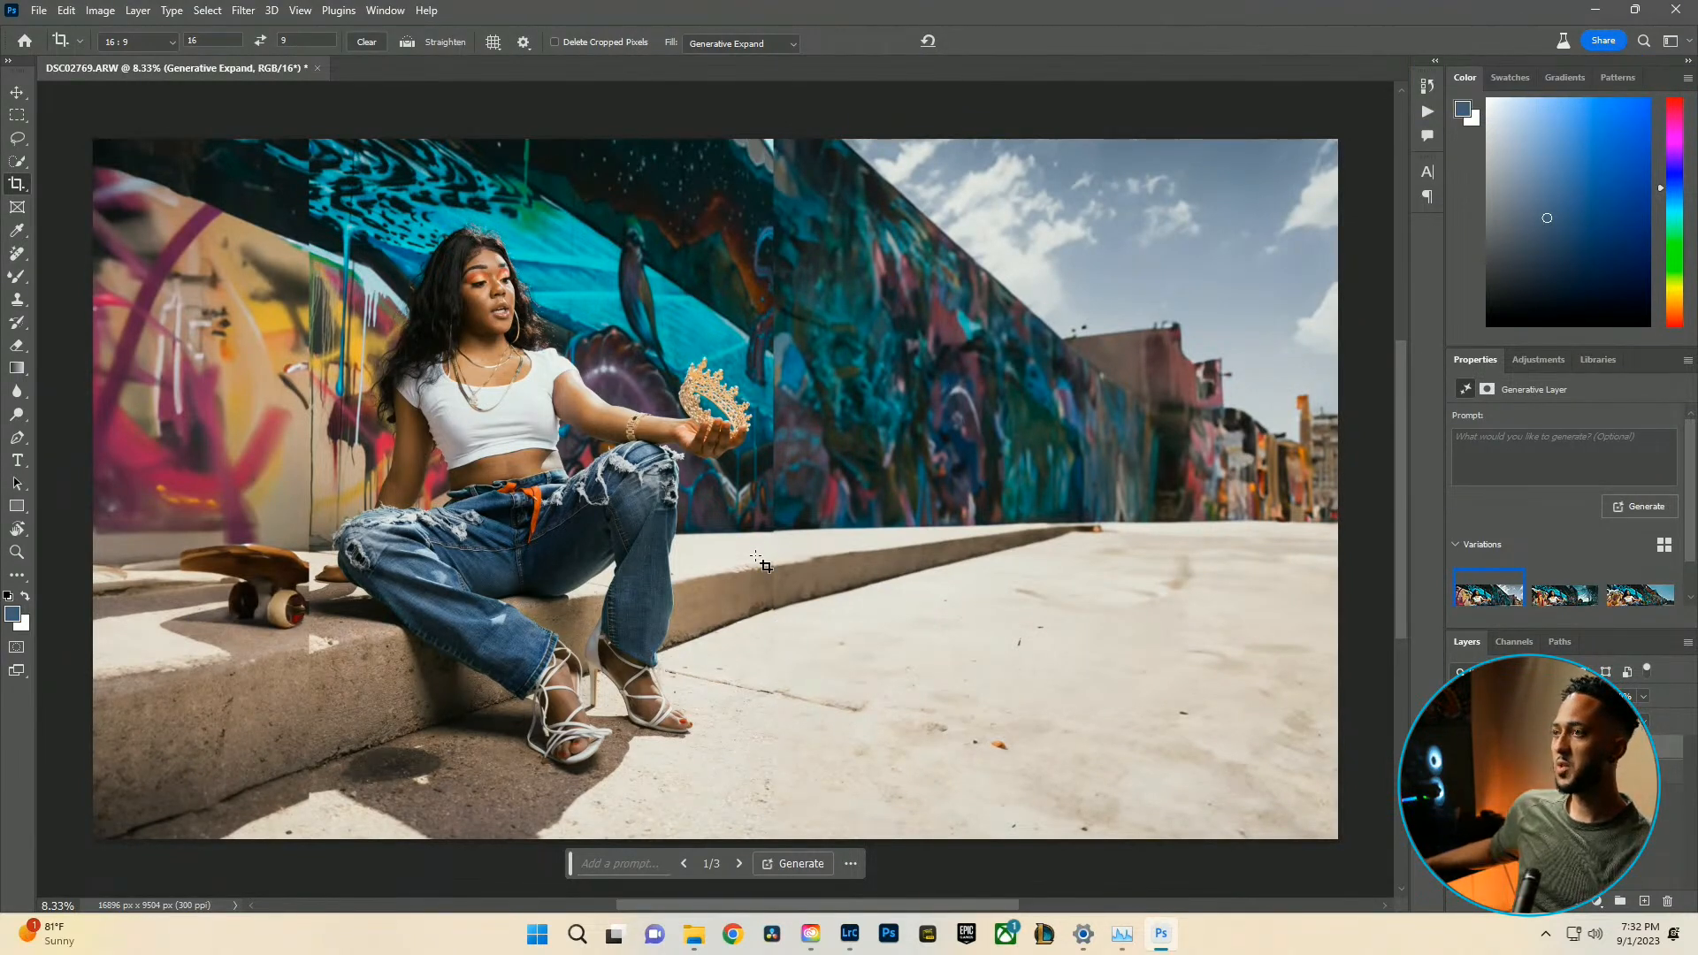
Compare the three generated background variations and return to the first one.
{"action": "left_click", "coordinate": [1559, 605]}
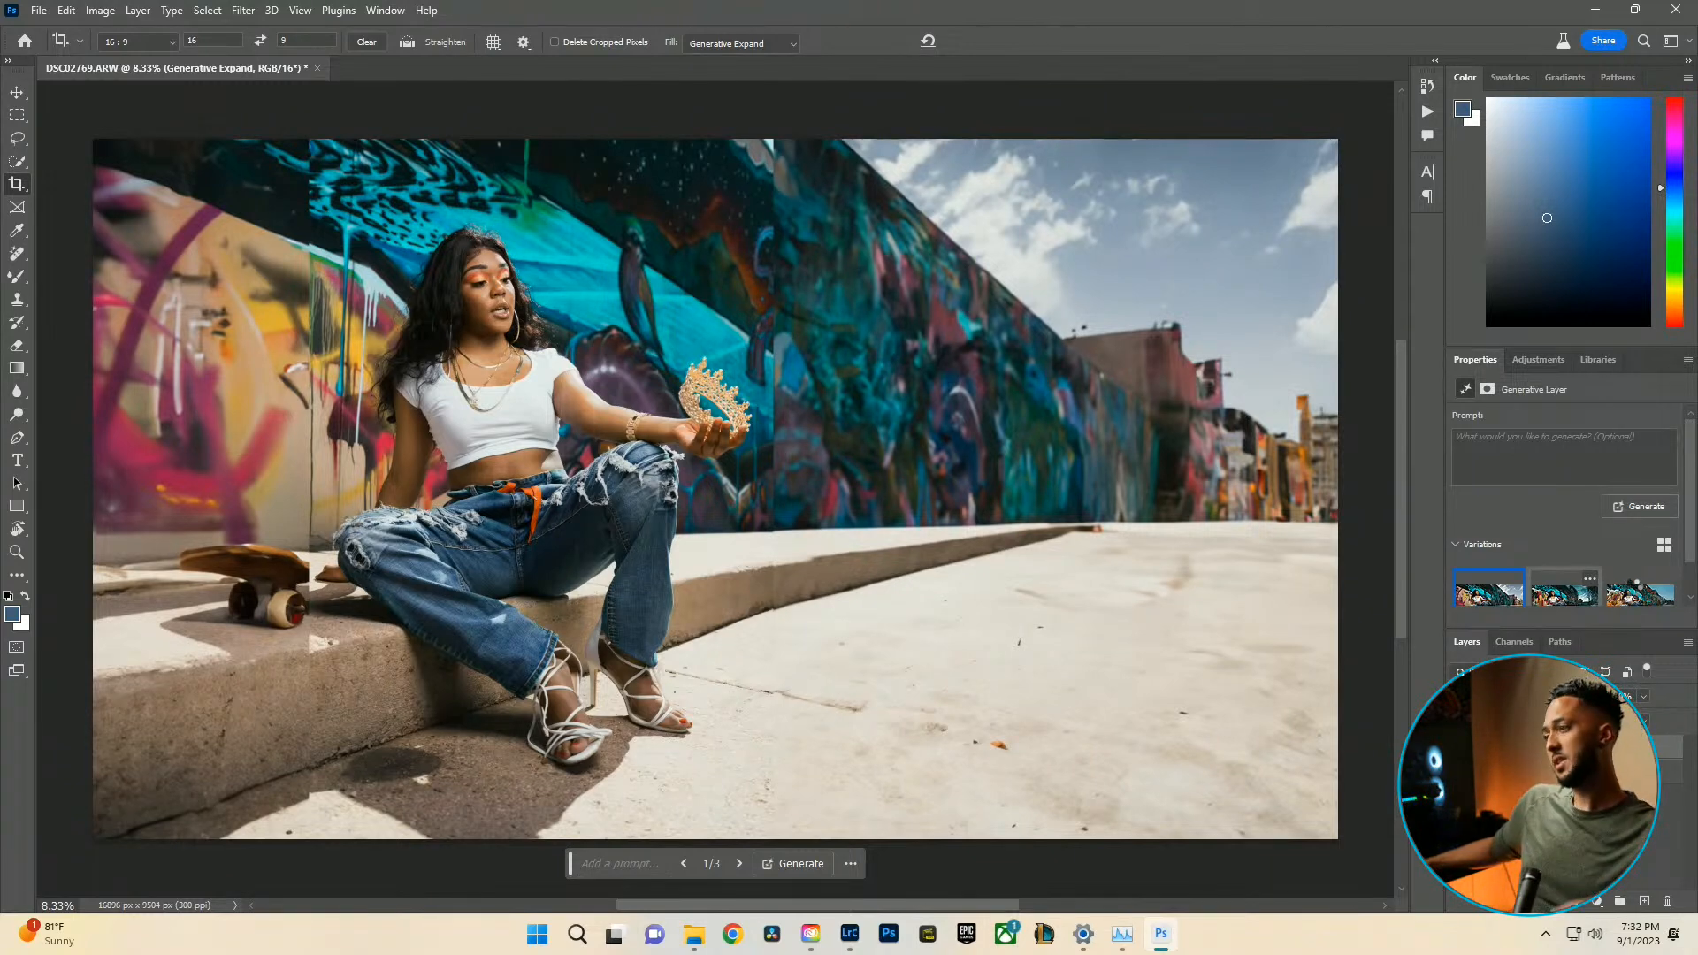
{"action": "left_click", "coordinate": [1563, 591]}
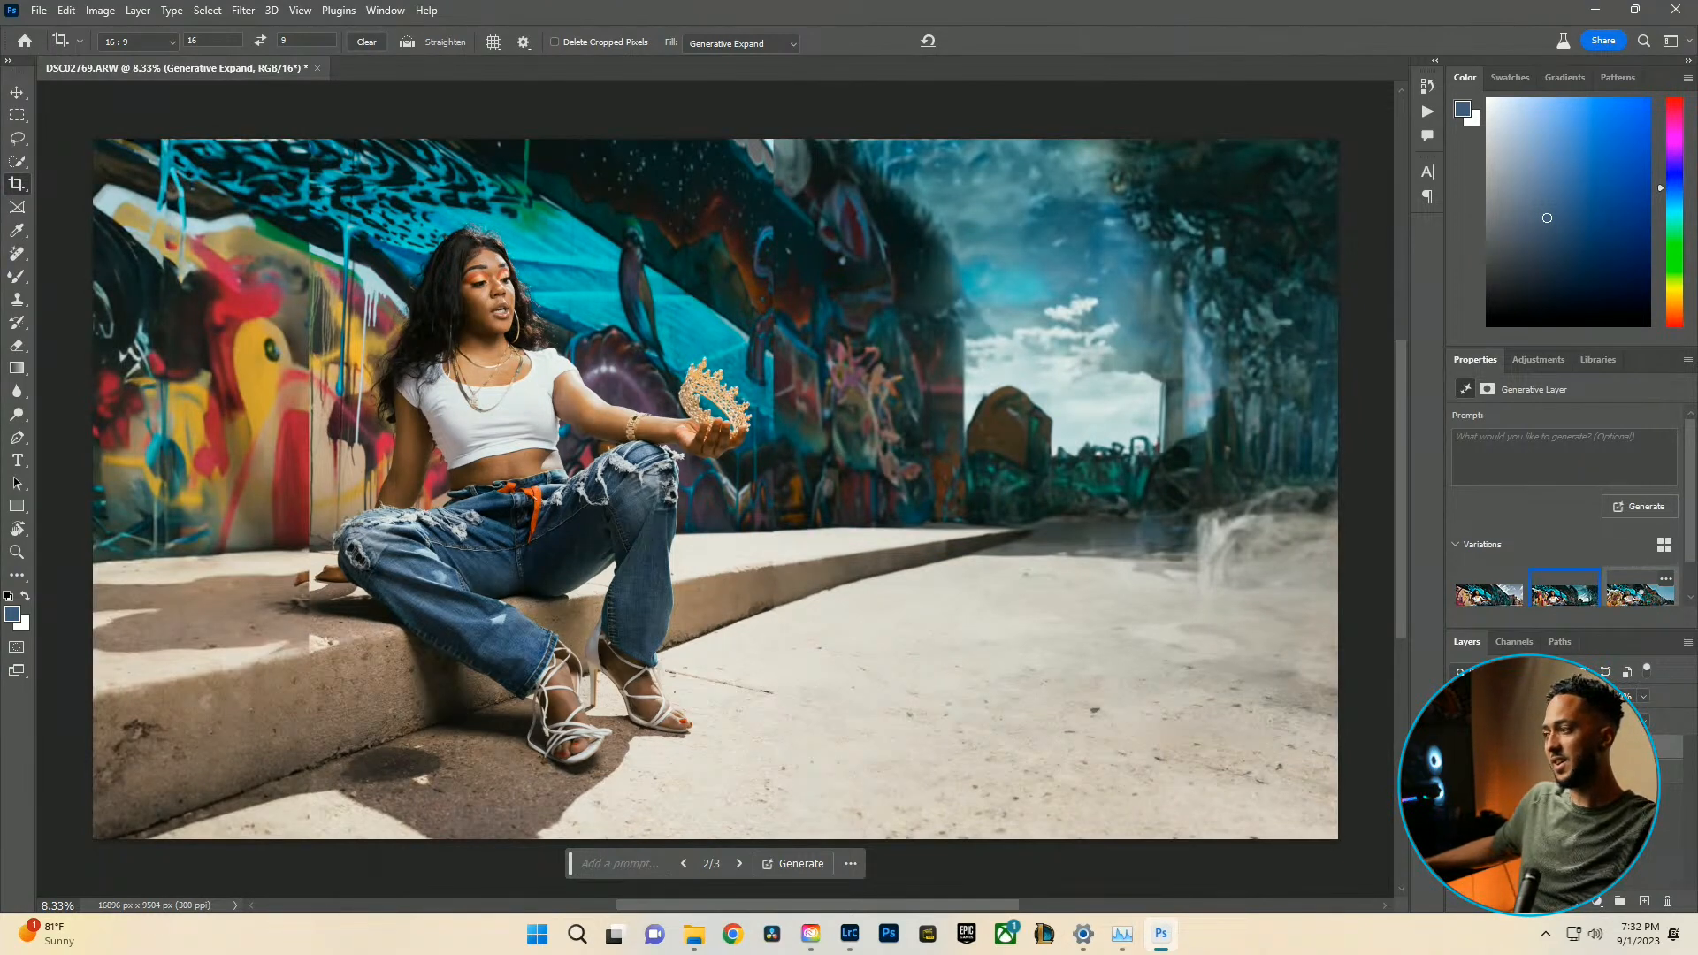
{"action": "left_click", "coordinate": [1641, 593]}
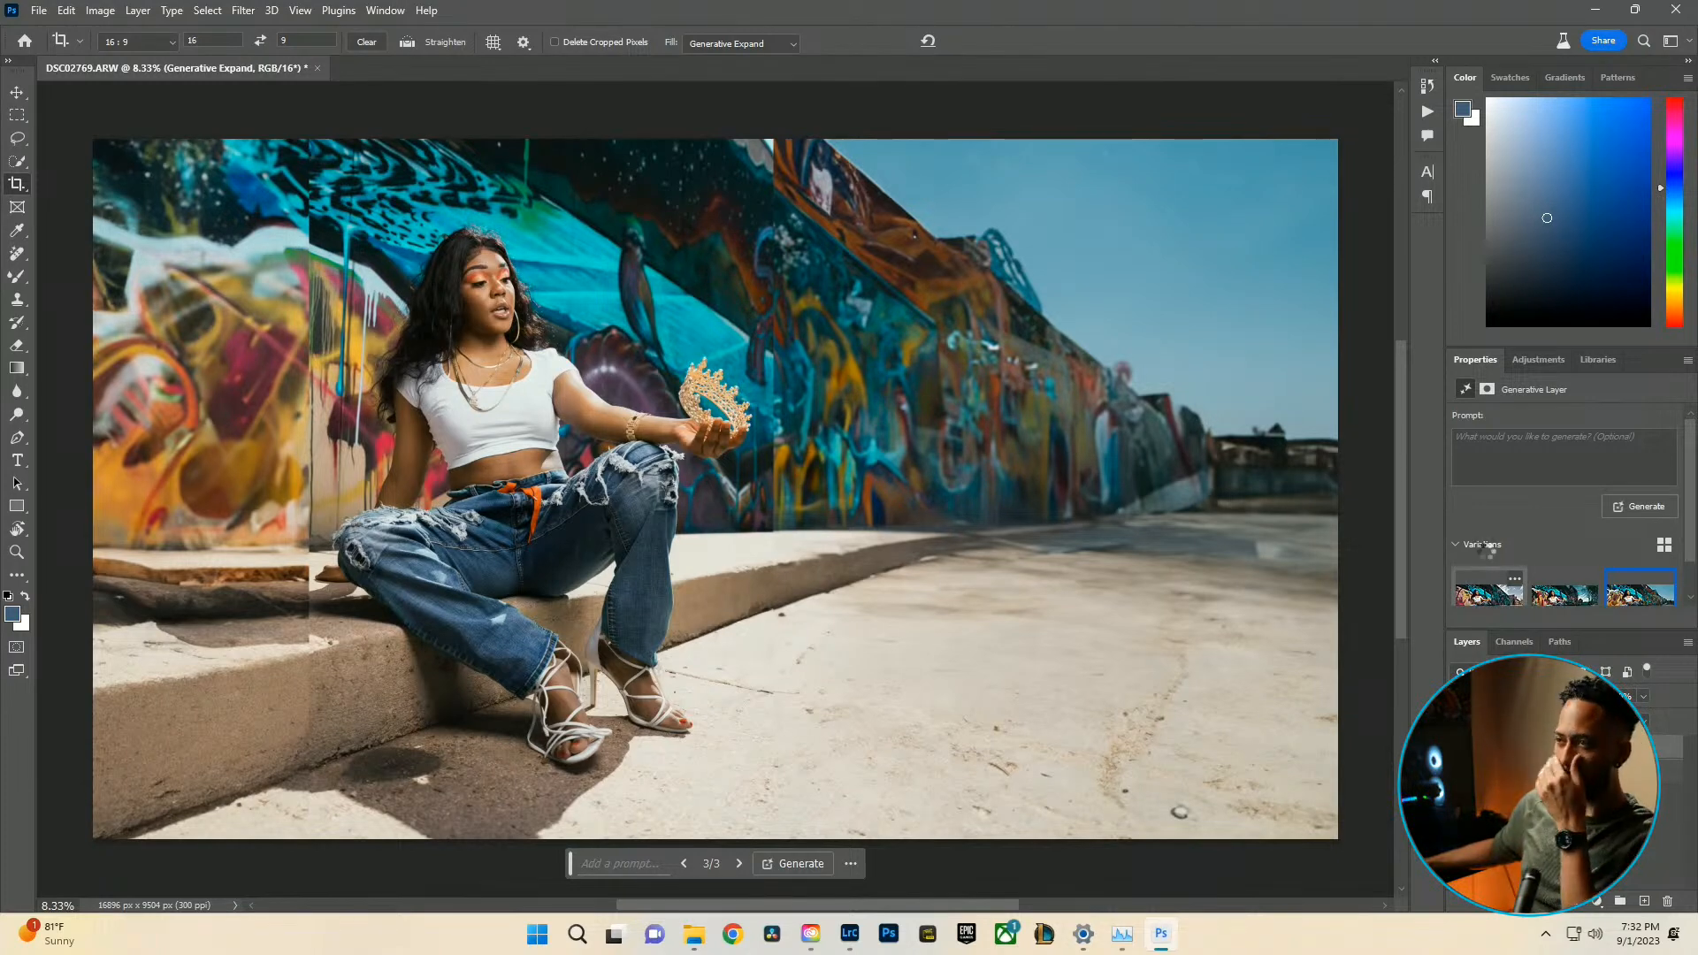
{"action": "left_click", "coordinate": [1489, 591]}
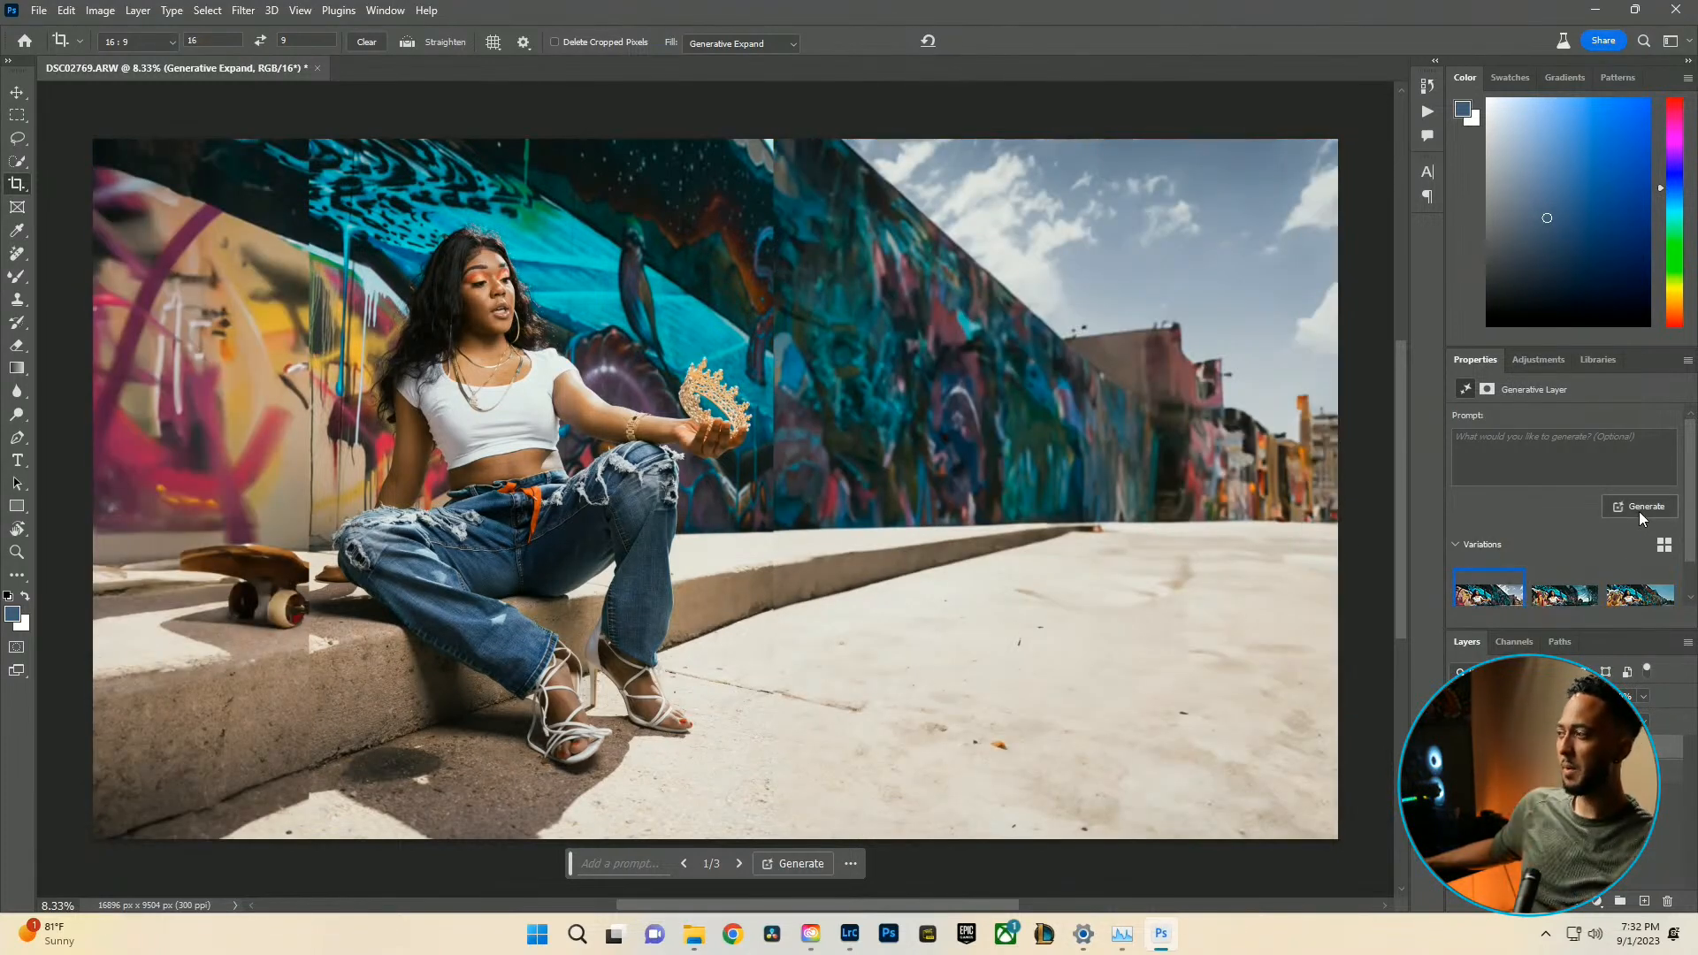
Regenerate the expanded background with the prompt "graffit walls and the sidewalk".
{"action": "left_click", "coordinate": [1550, 452]}
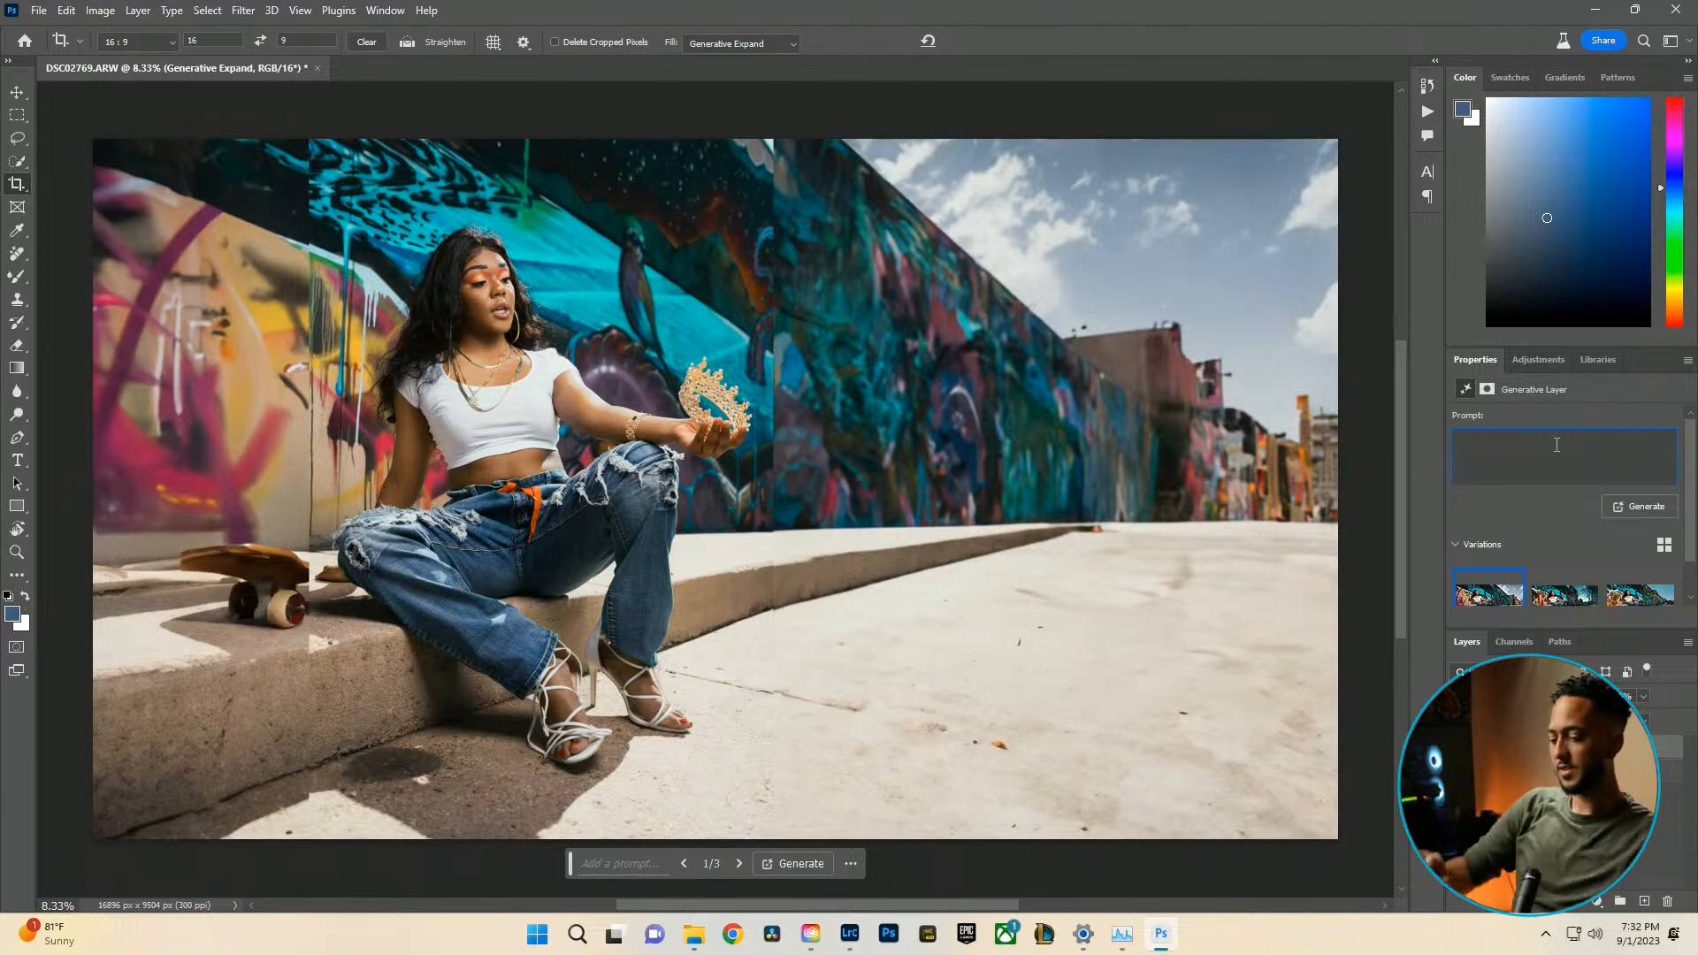
{"action": "type", "text": "graff"}
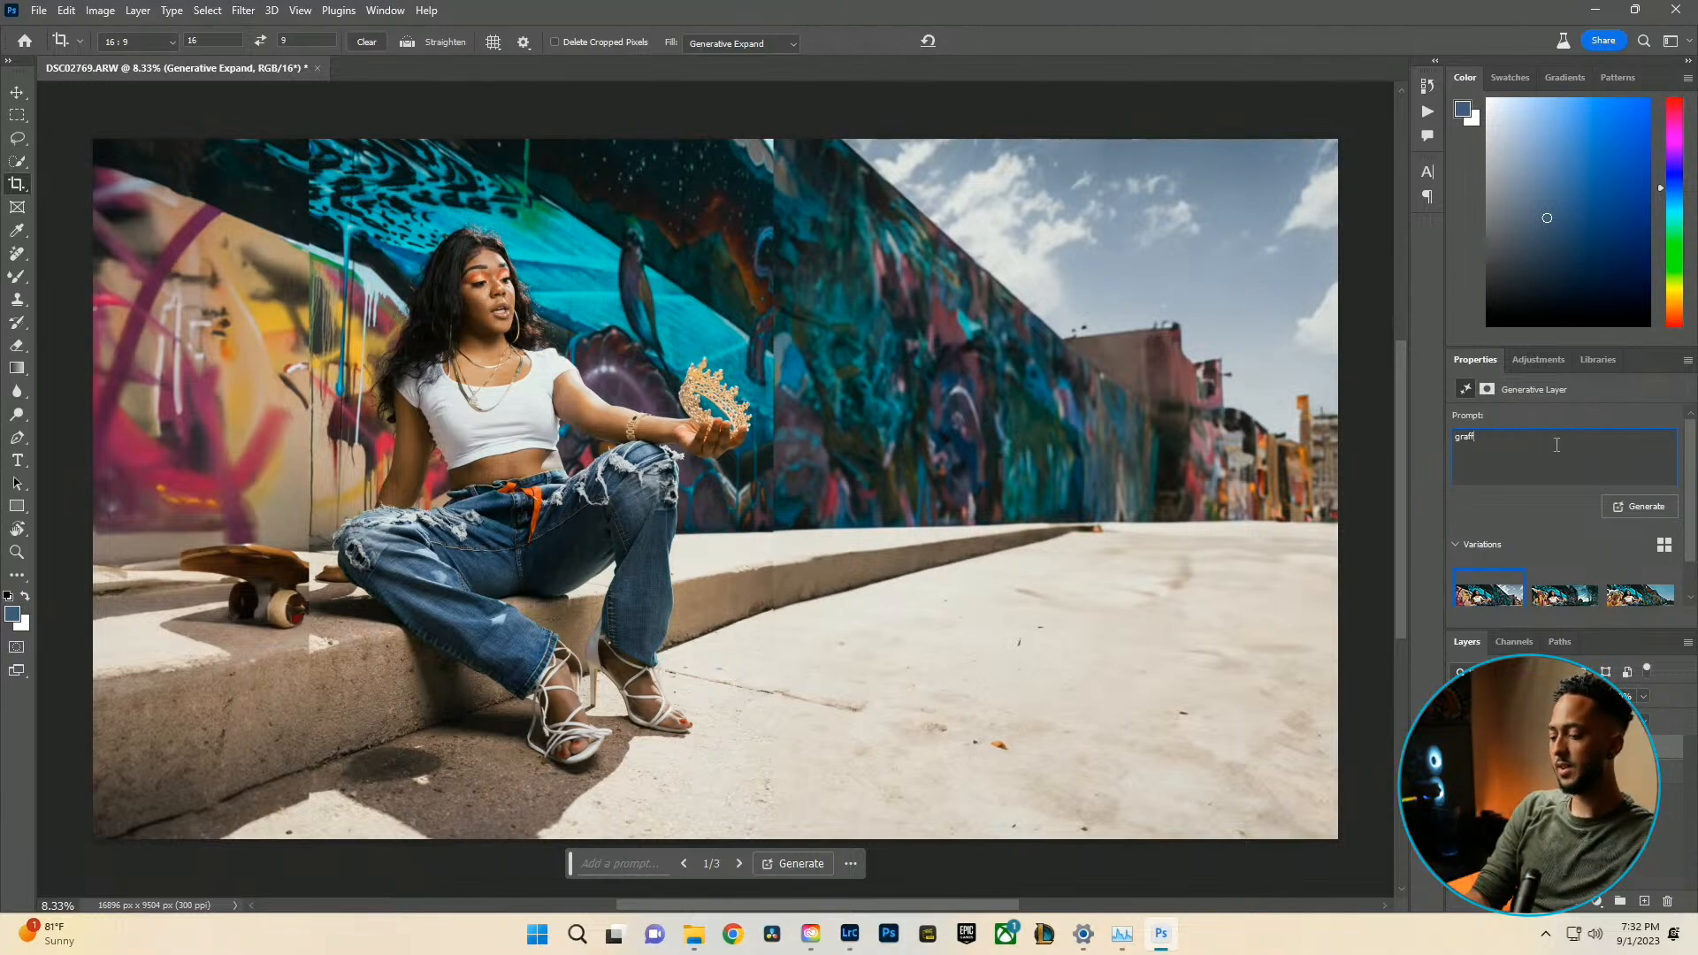
{"action": "type", "text": "it walls"}
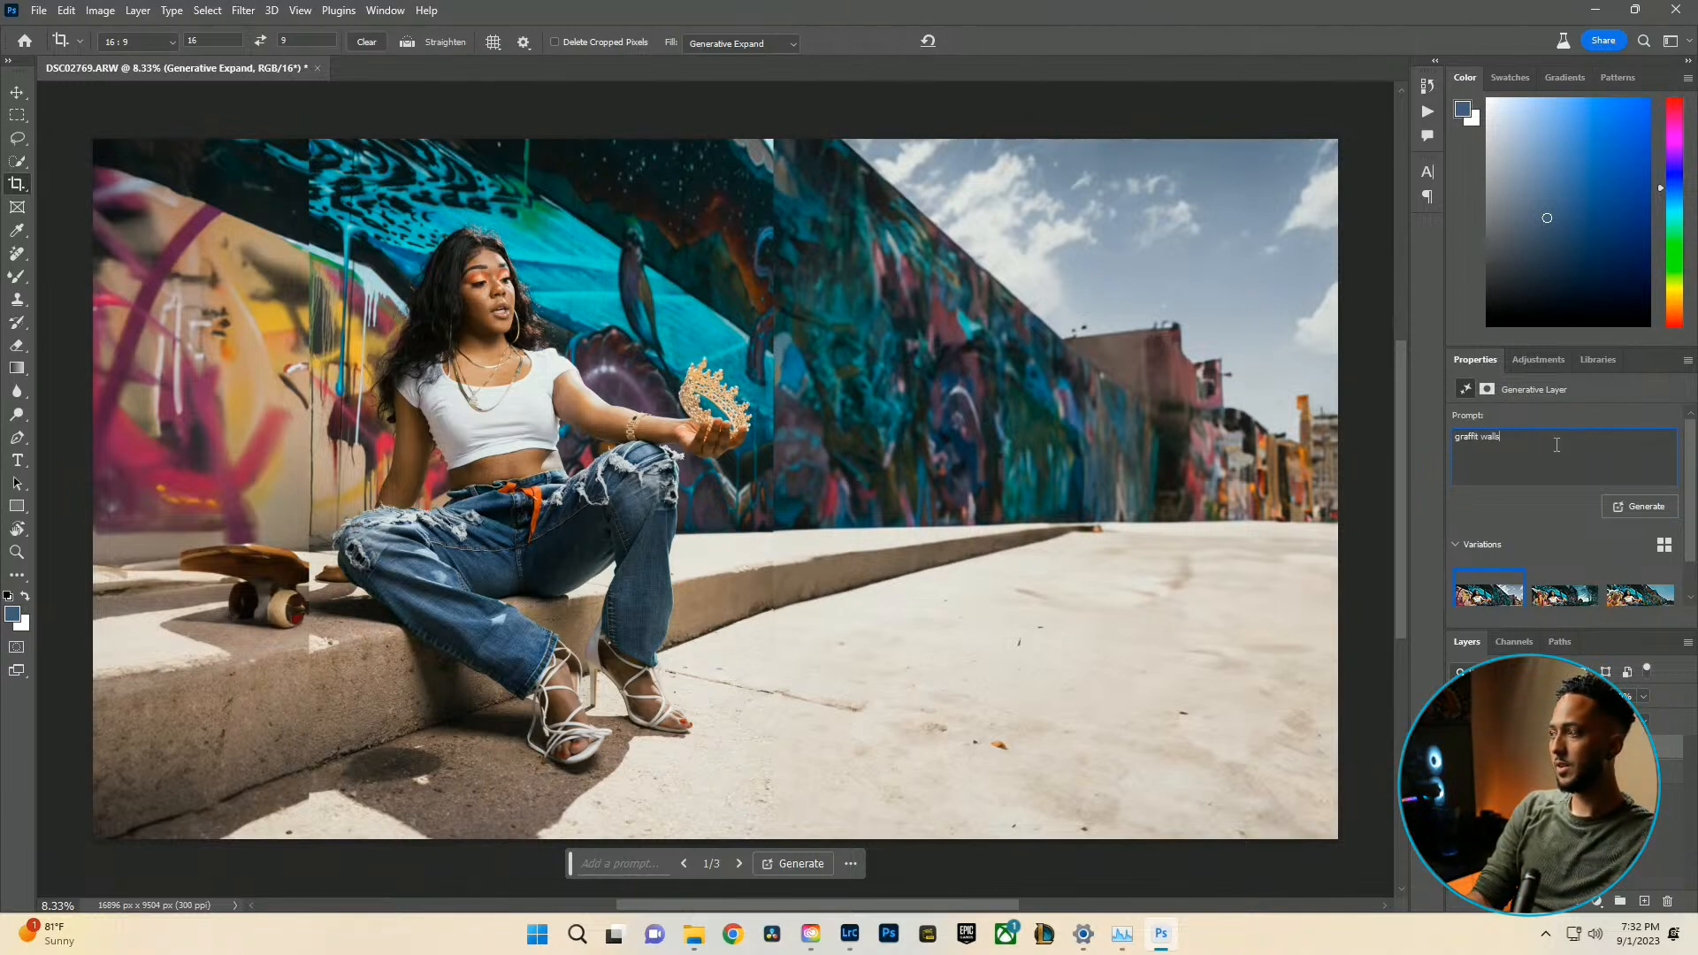
{"action": "type", "text": " anm"}
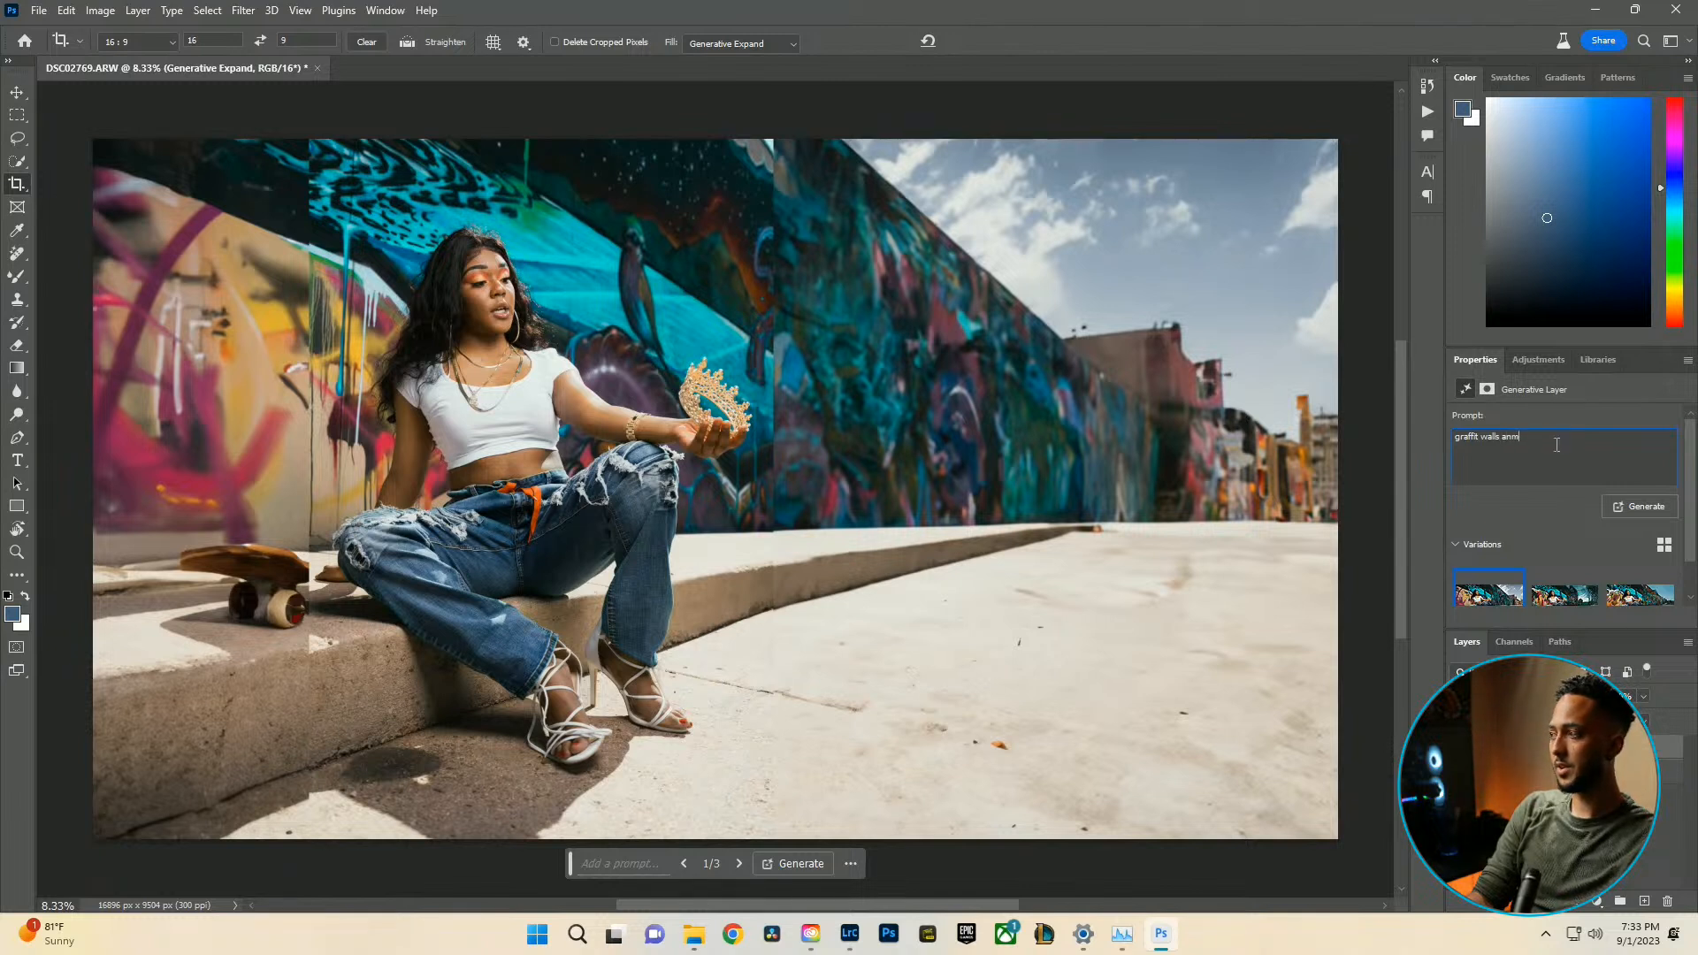
{"action": "key", "text": "BackSpace"}
{"action": "type", "text": "d the "}
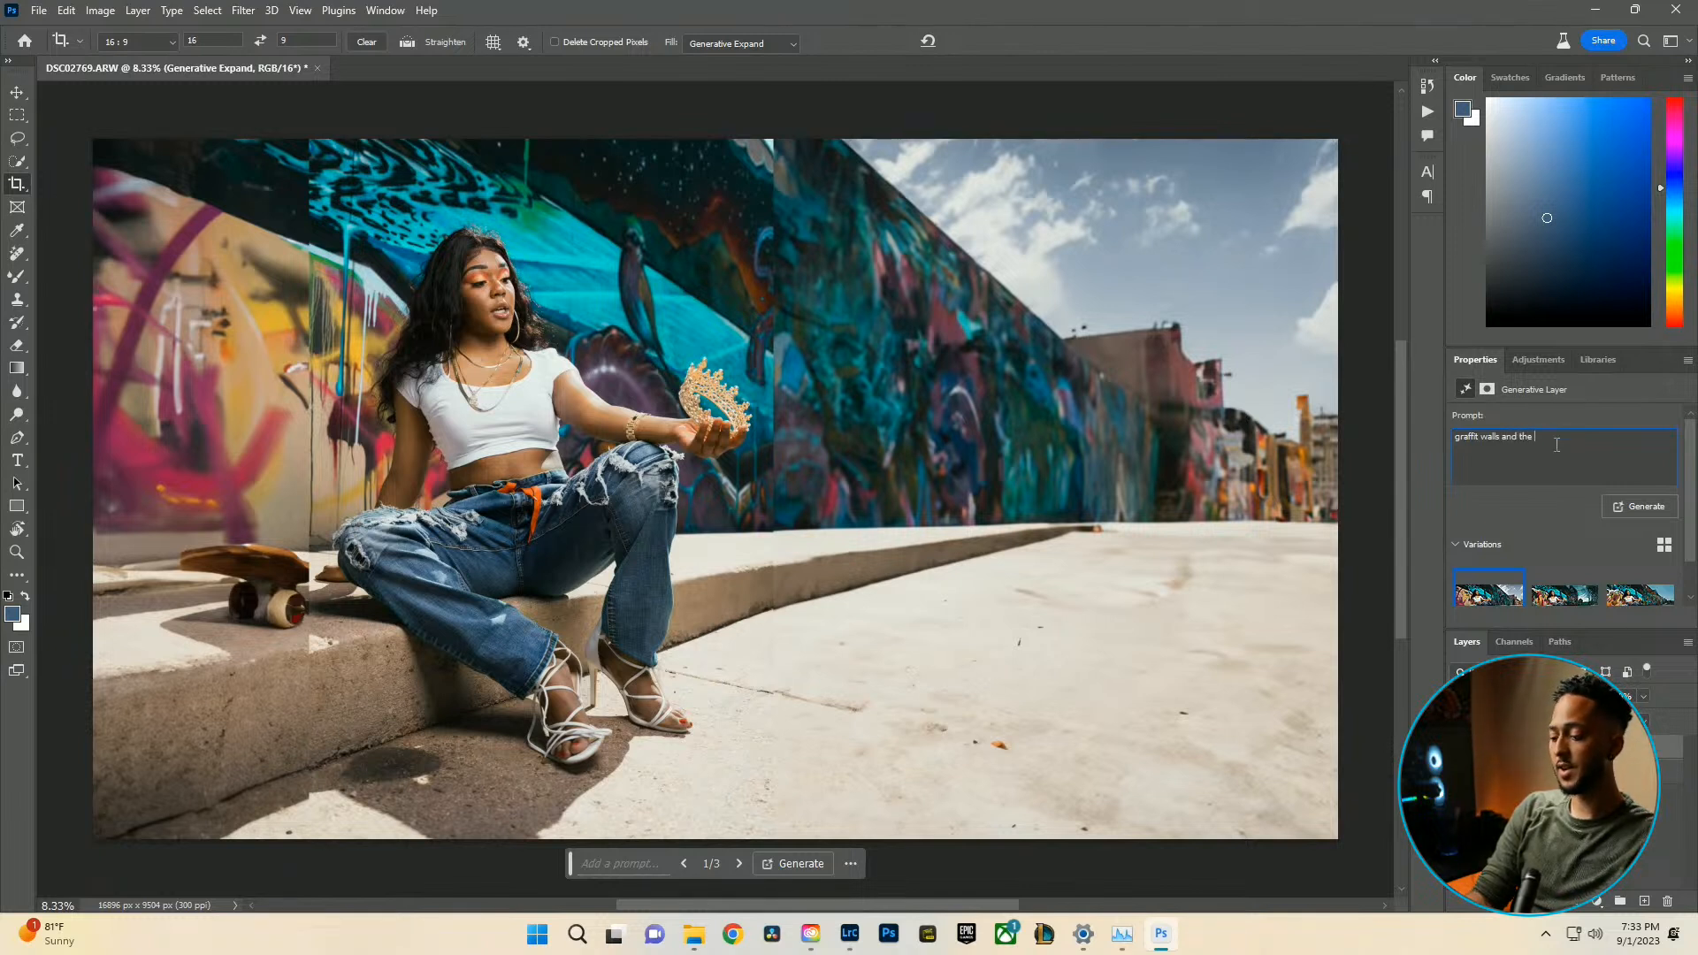
{"action": "type", "text": "sidewalk"}
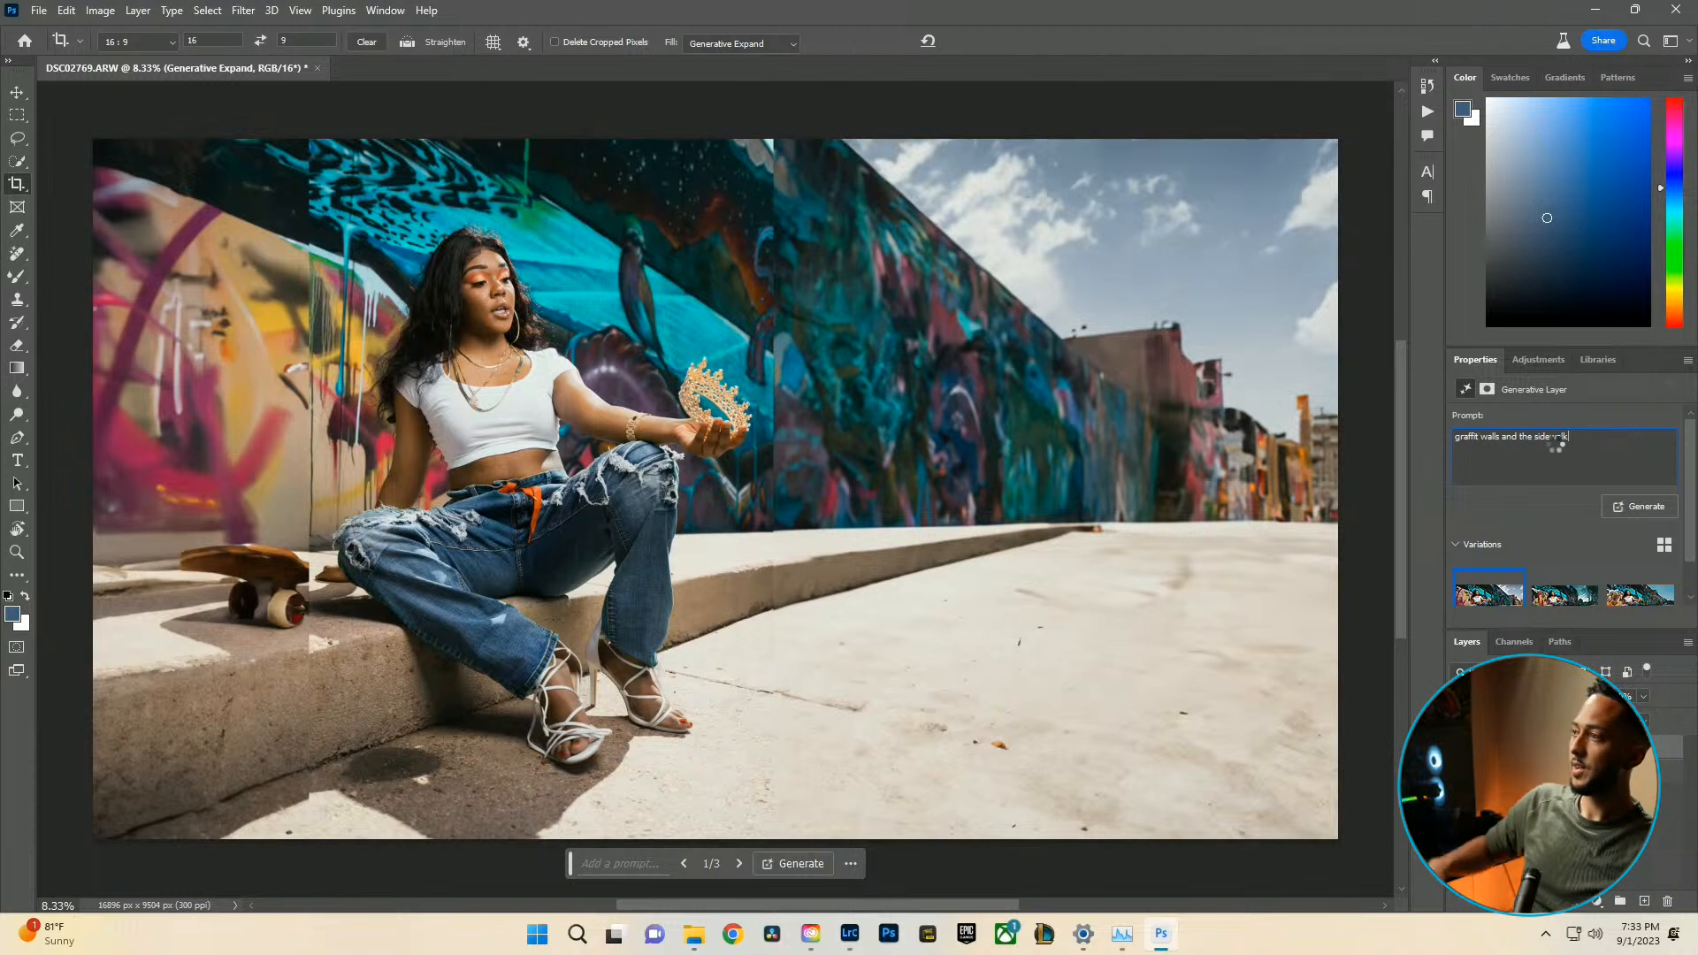
{"action": "key", "text": "Return"}
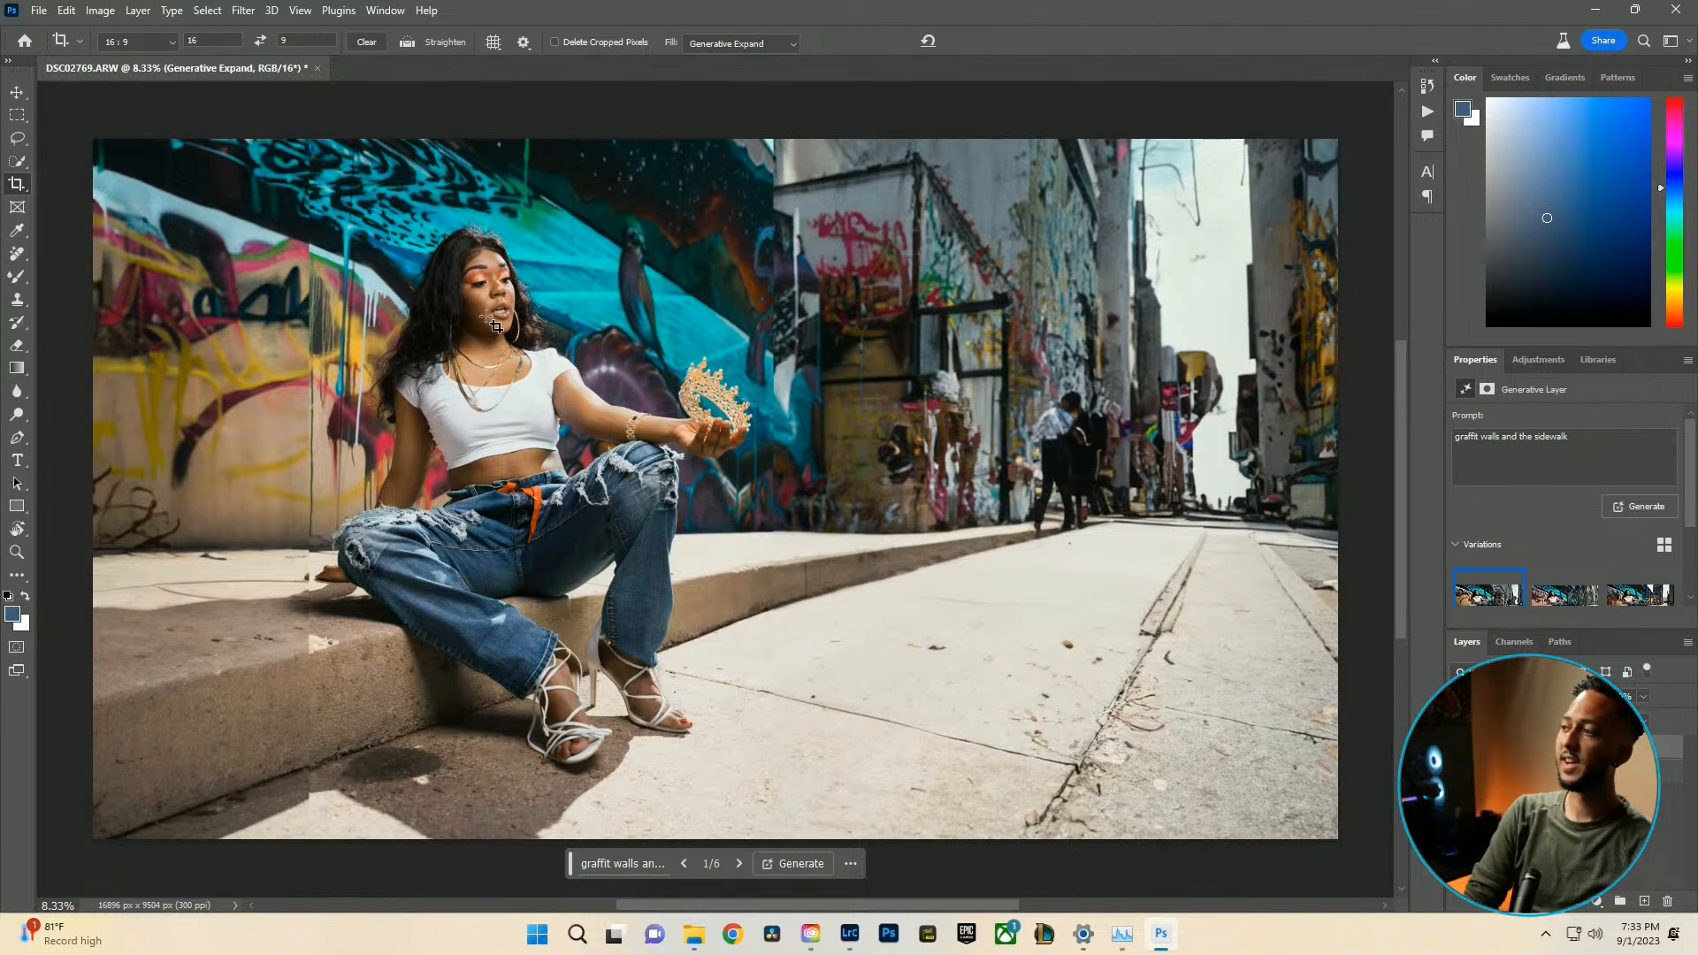
Compare the newly generated graffiti wall and sidewalk variations of the expanded background.
{"action": "mouse_move", "coordinate": [1550, 595]}
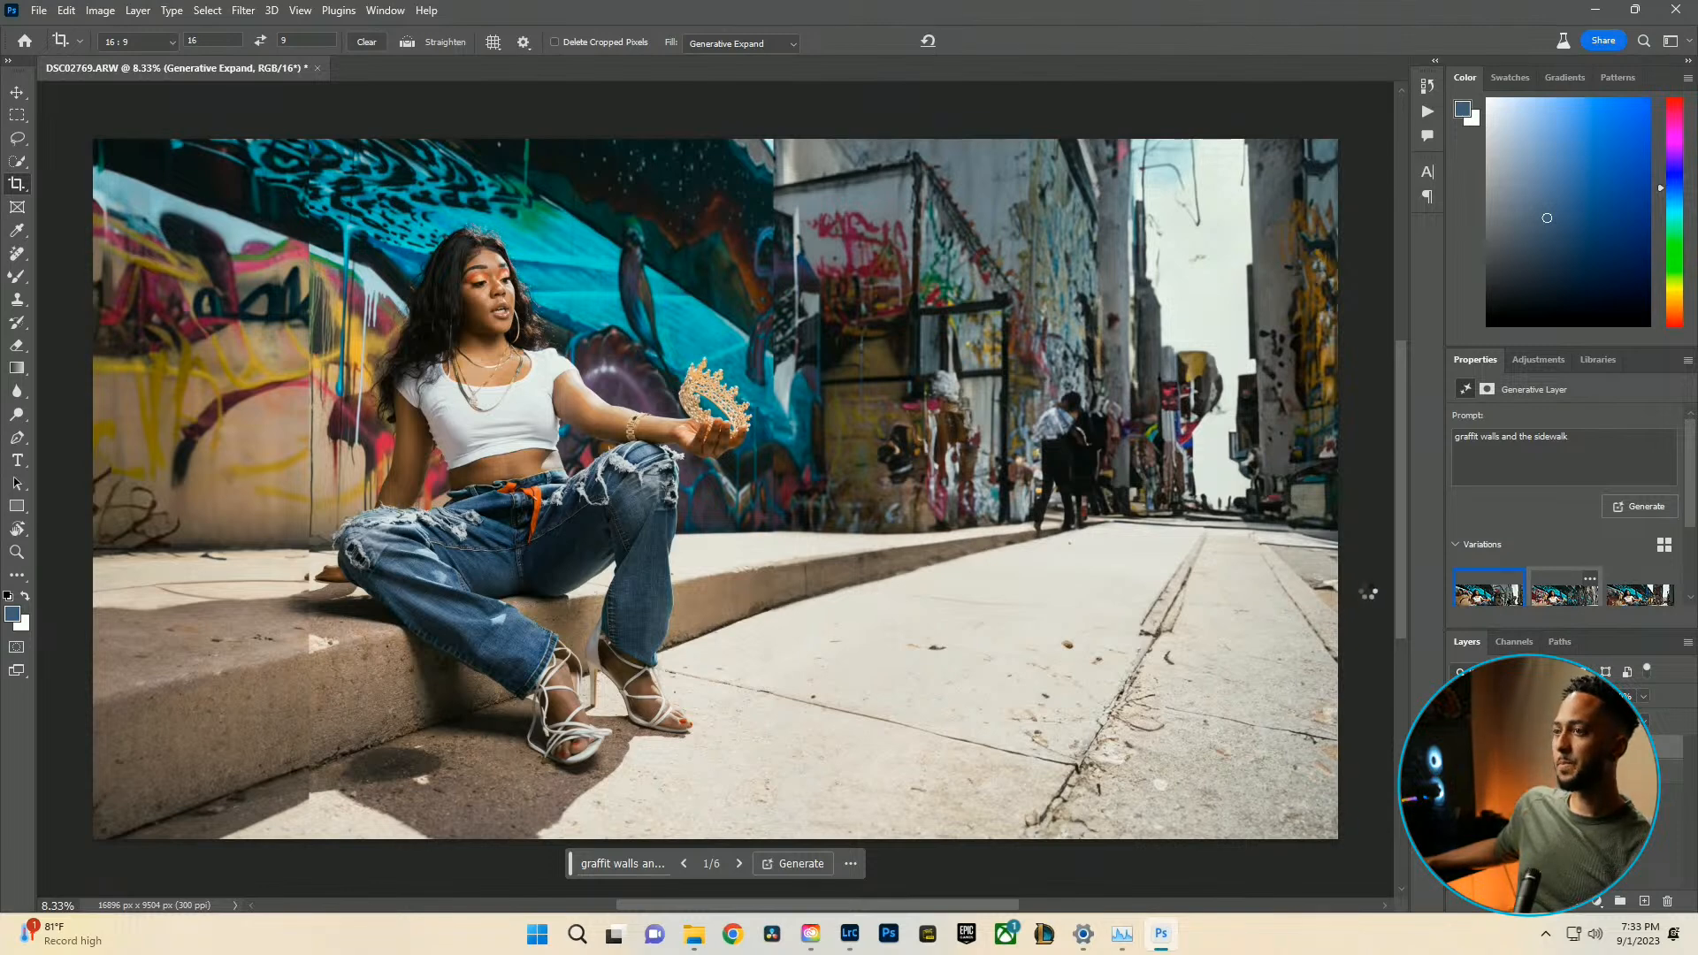
{"action": "left_click", "coordinate": [1560, 605]}
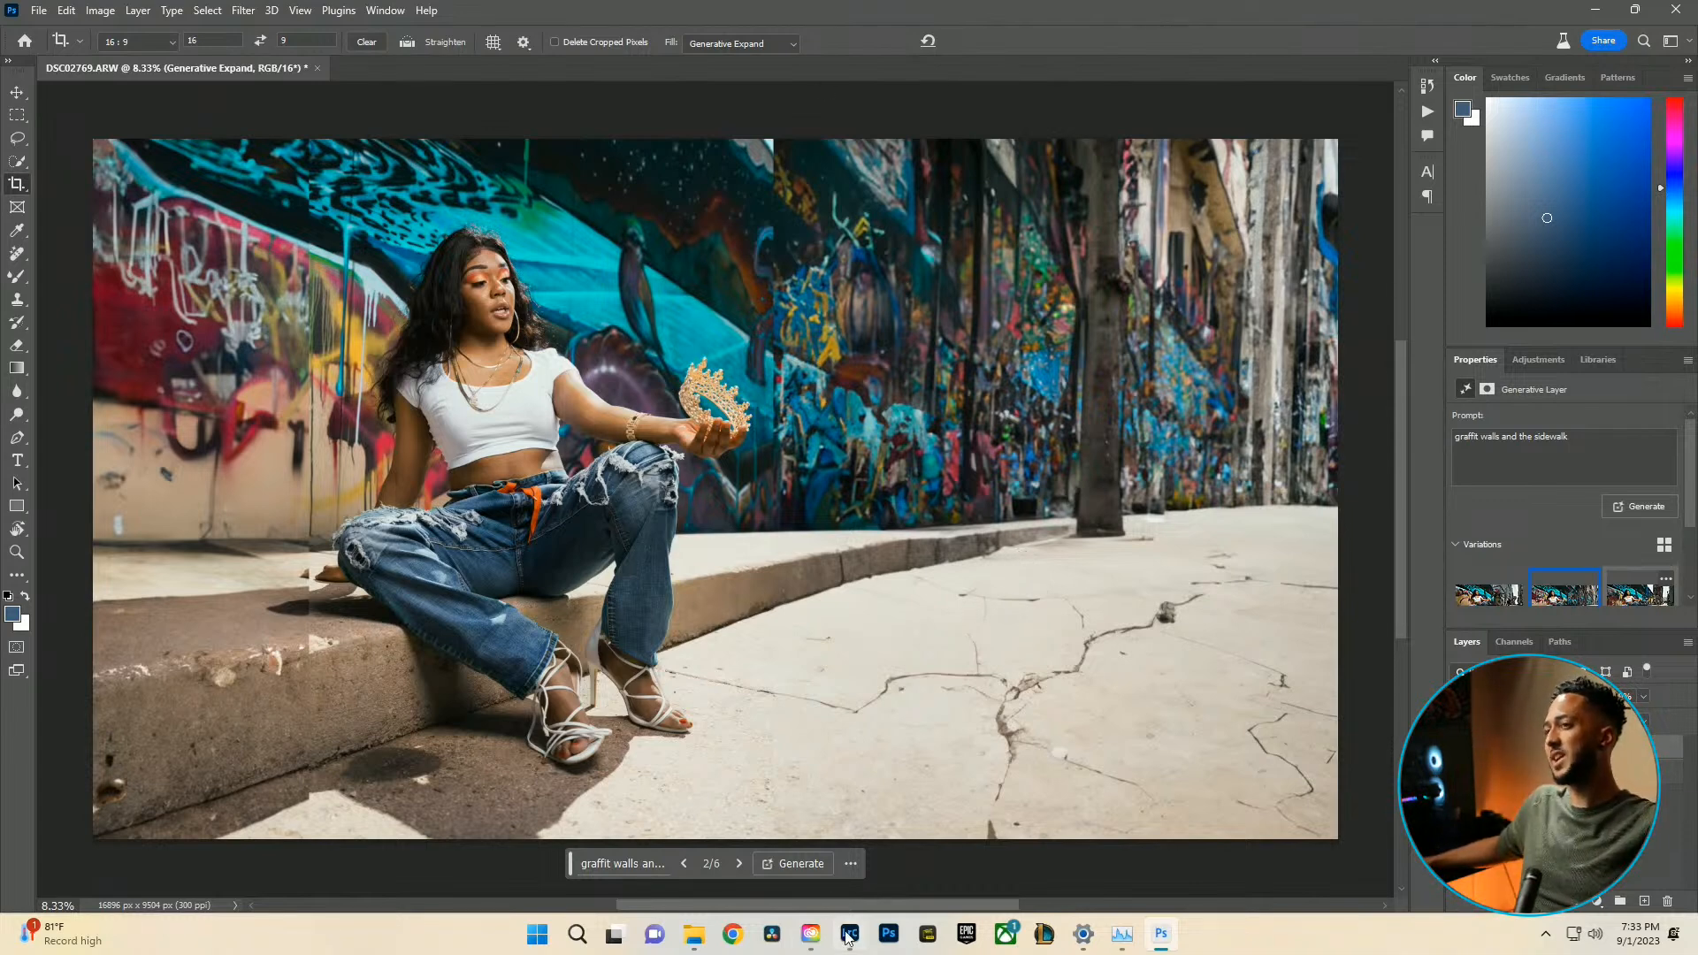
{"action": "mouse_move", "coordinate": [850, 934]}
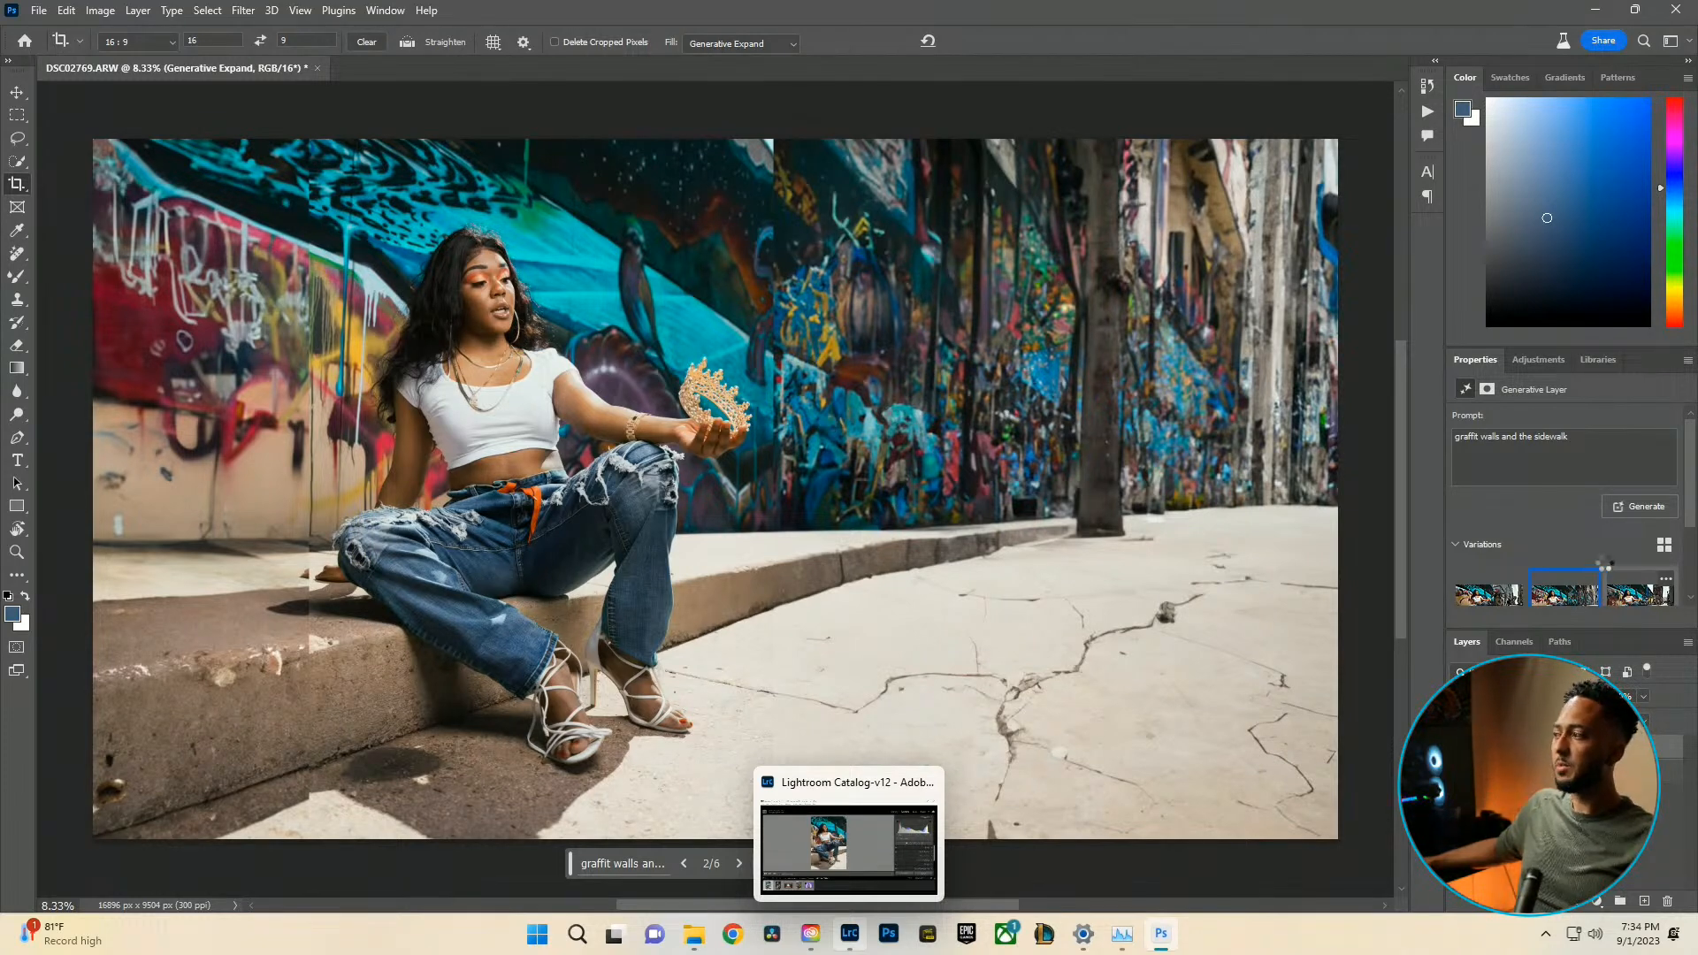
{"action": "left_click", "coordinate": [1635, 588]}
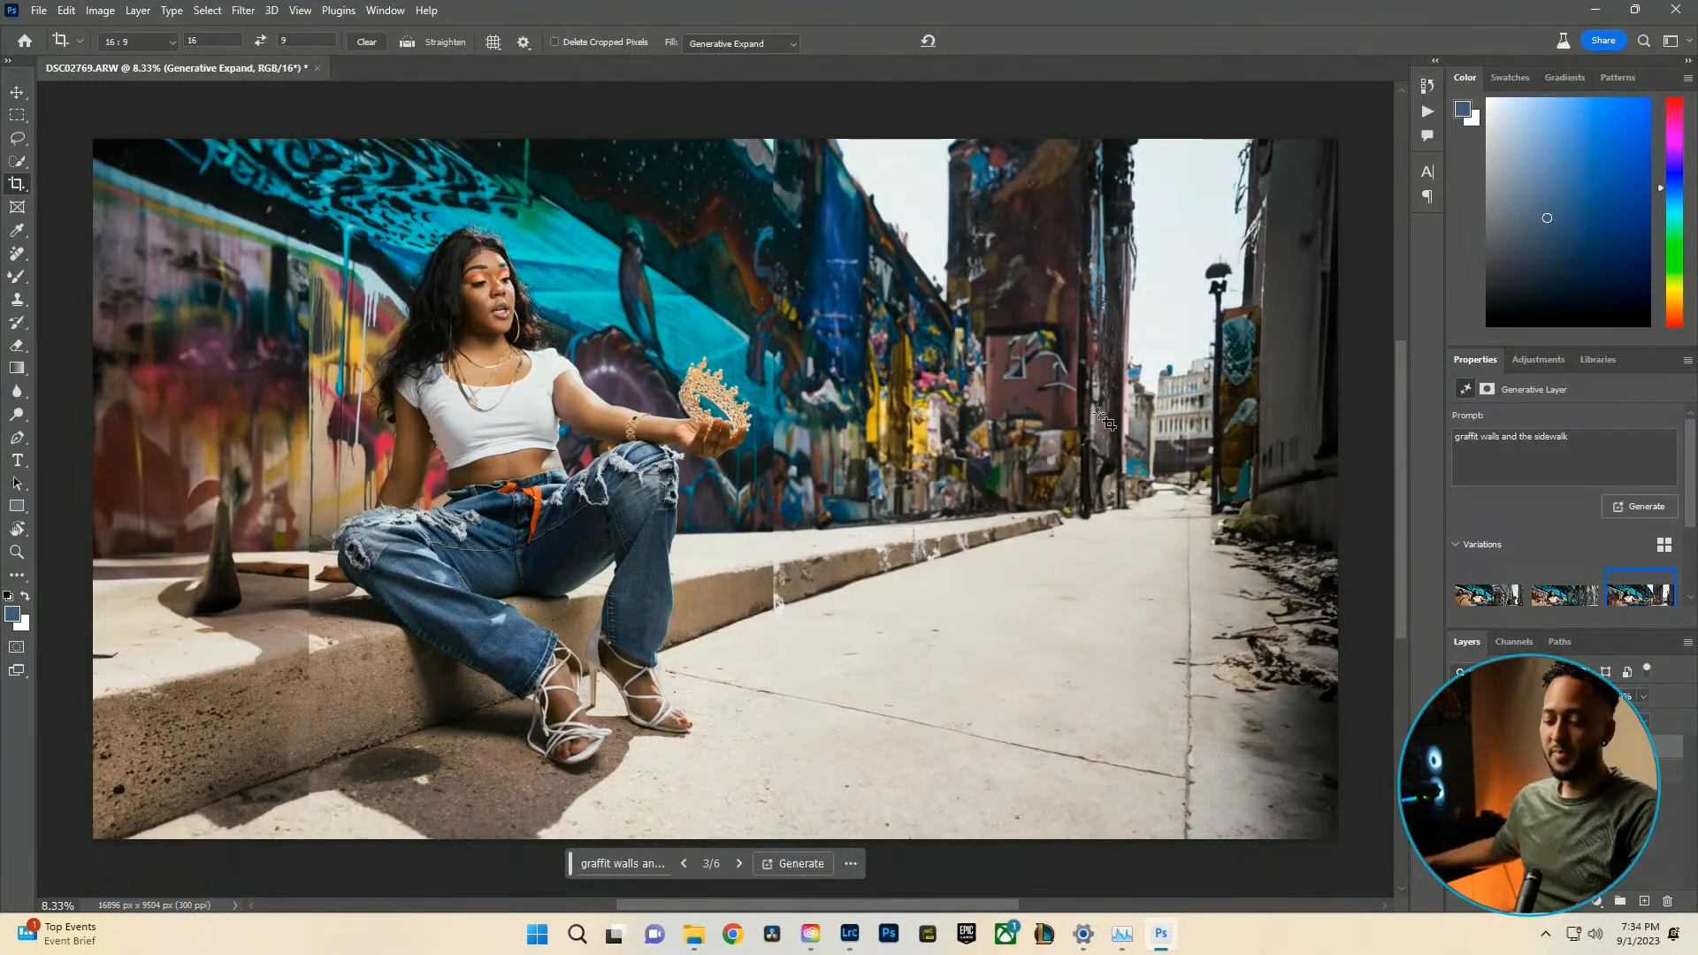
{"action": "right_click", "coordinate": [1540, 743]}
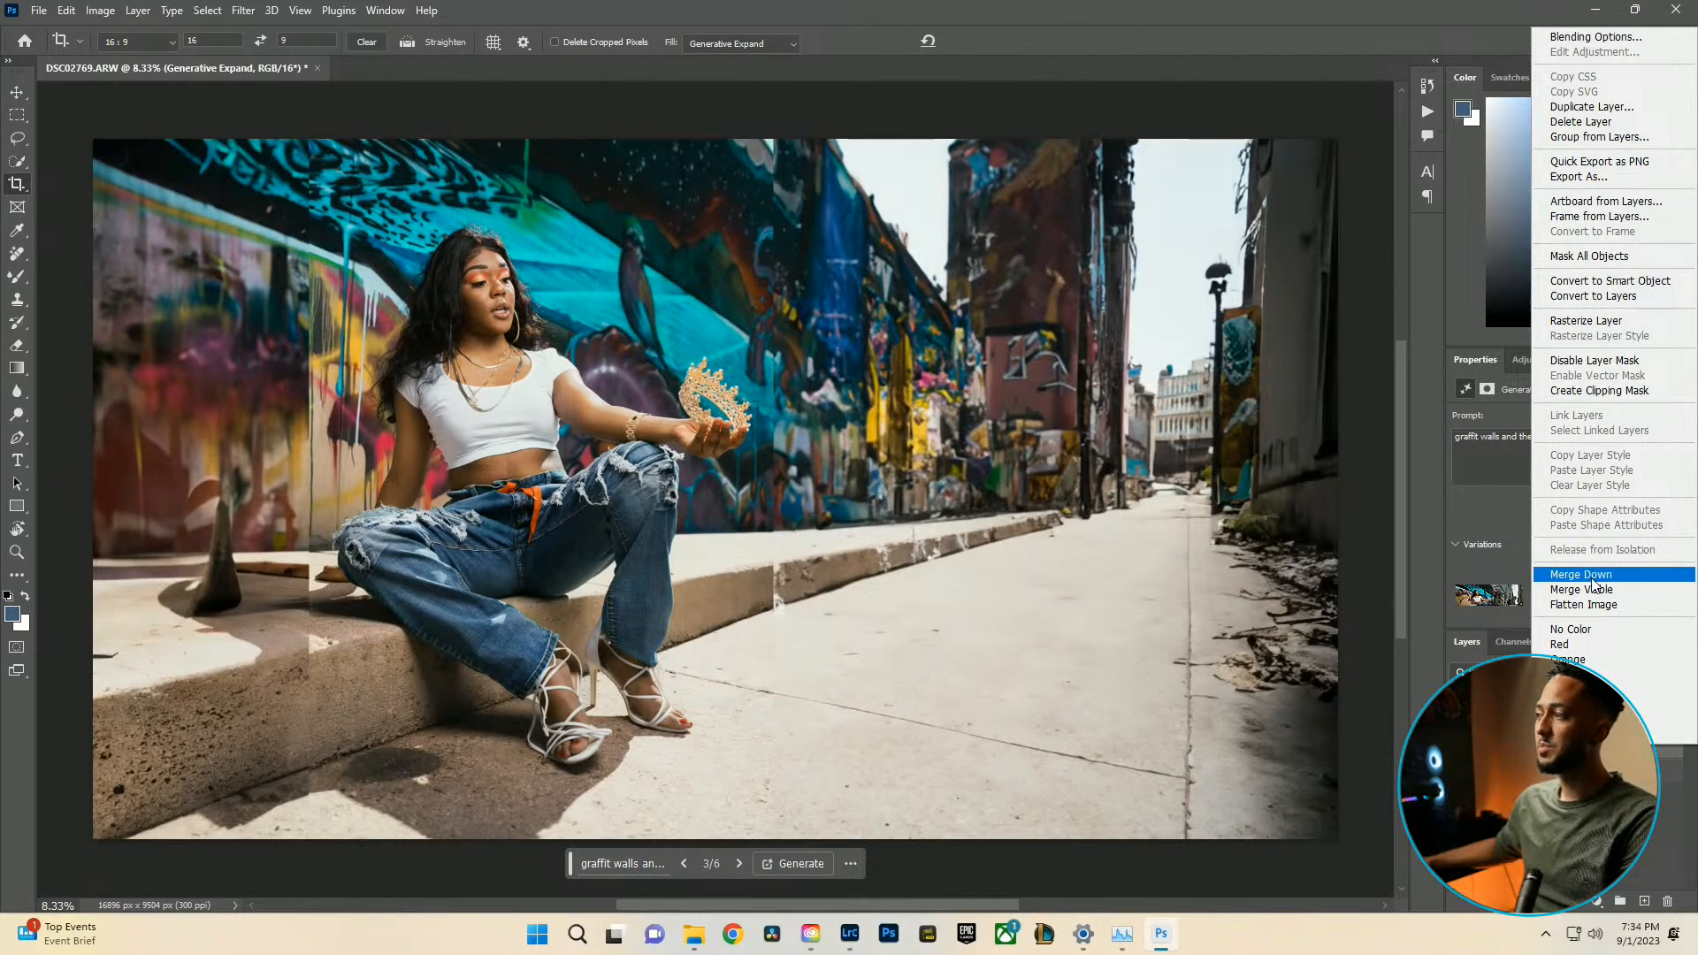
{"action": "left_click", "coordinate": [1498, 634]}
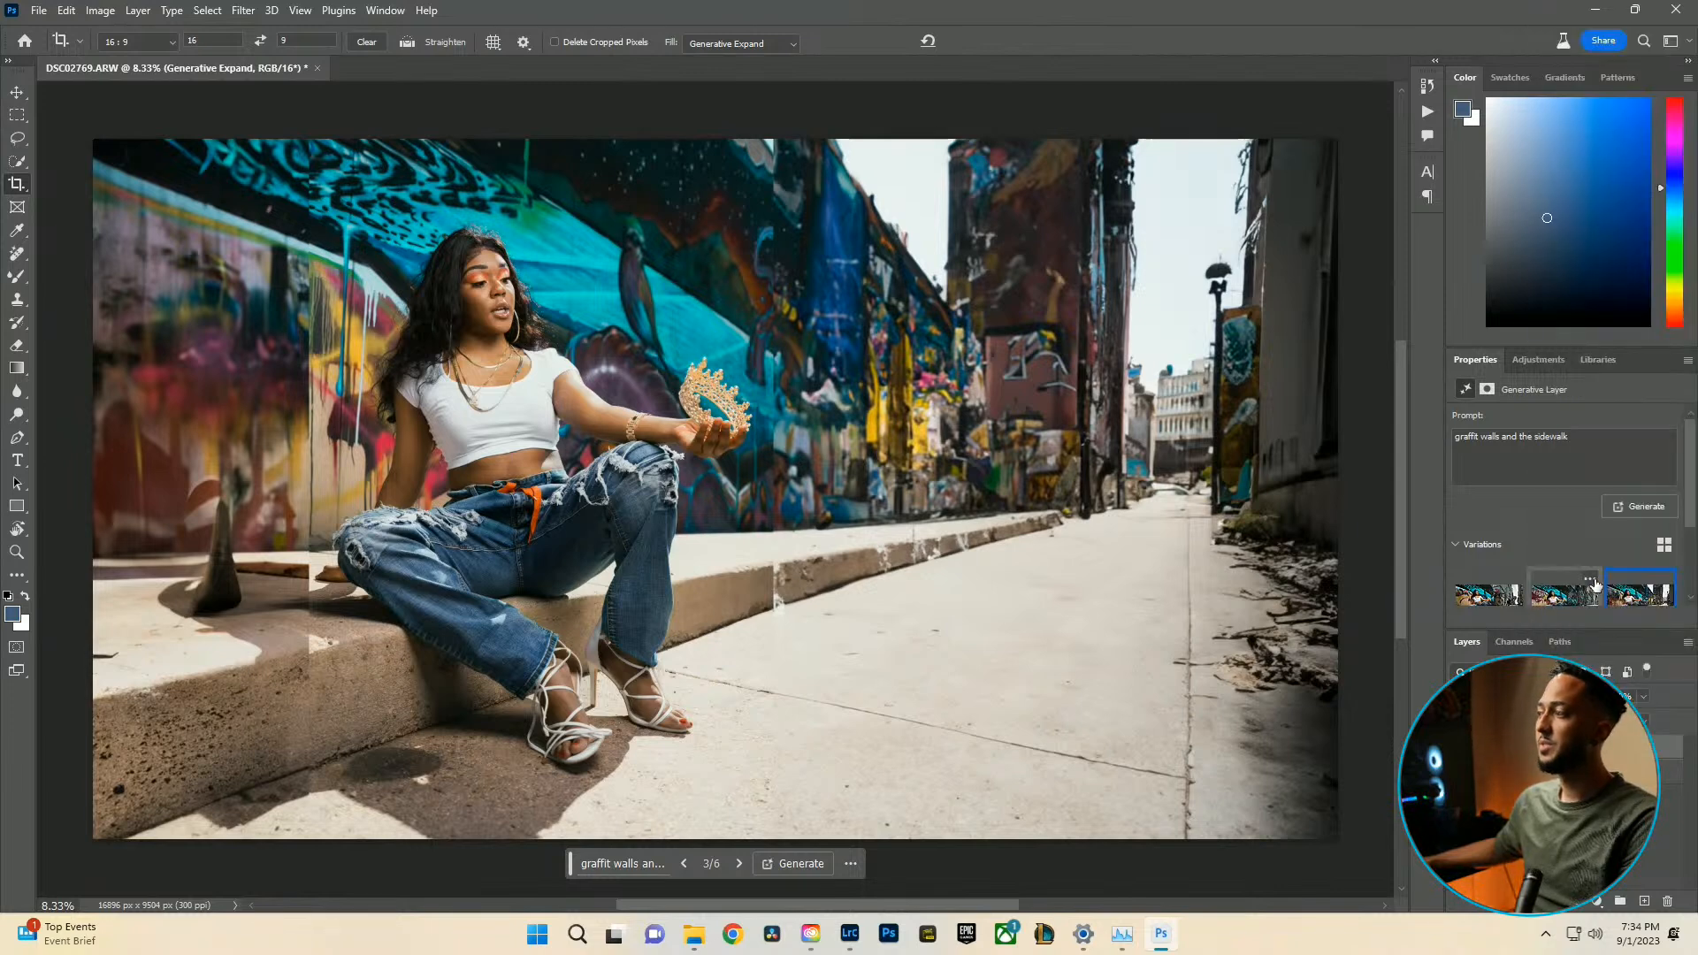
{"action": "scroll", "coordinate": [1556, 566], "scroll_direction": "down", "scroll_amount": 3}
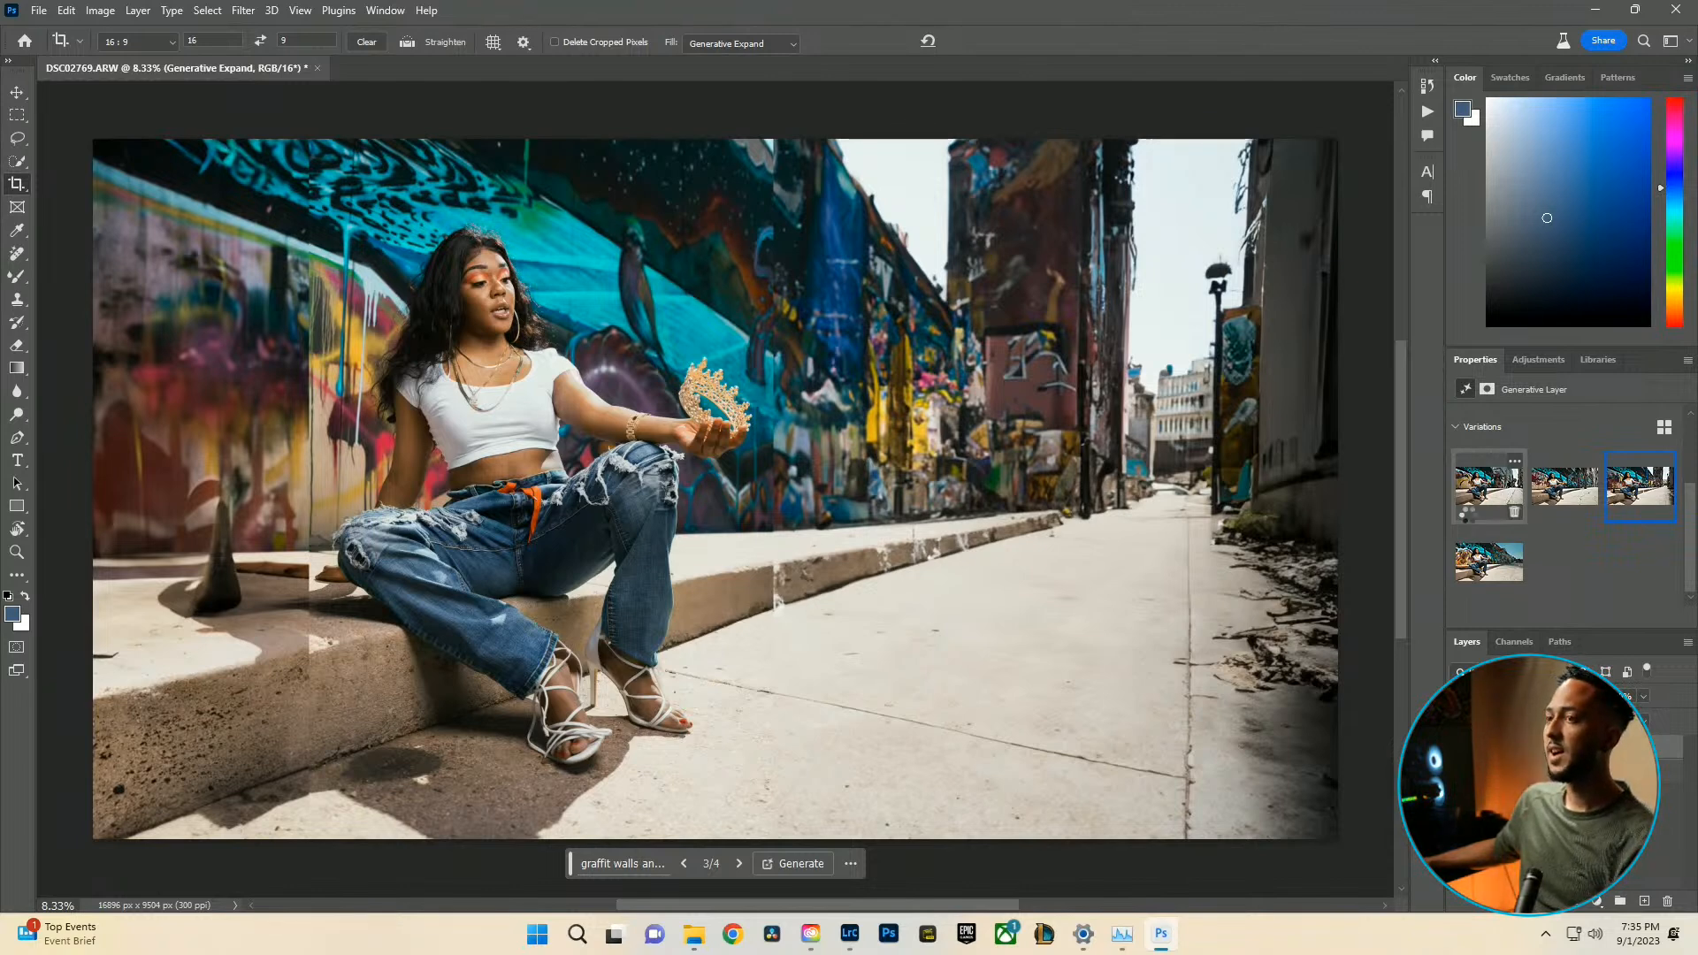
{"action": "mouse_move", "coordinate": [850, 934]}
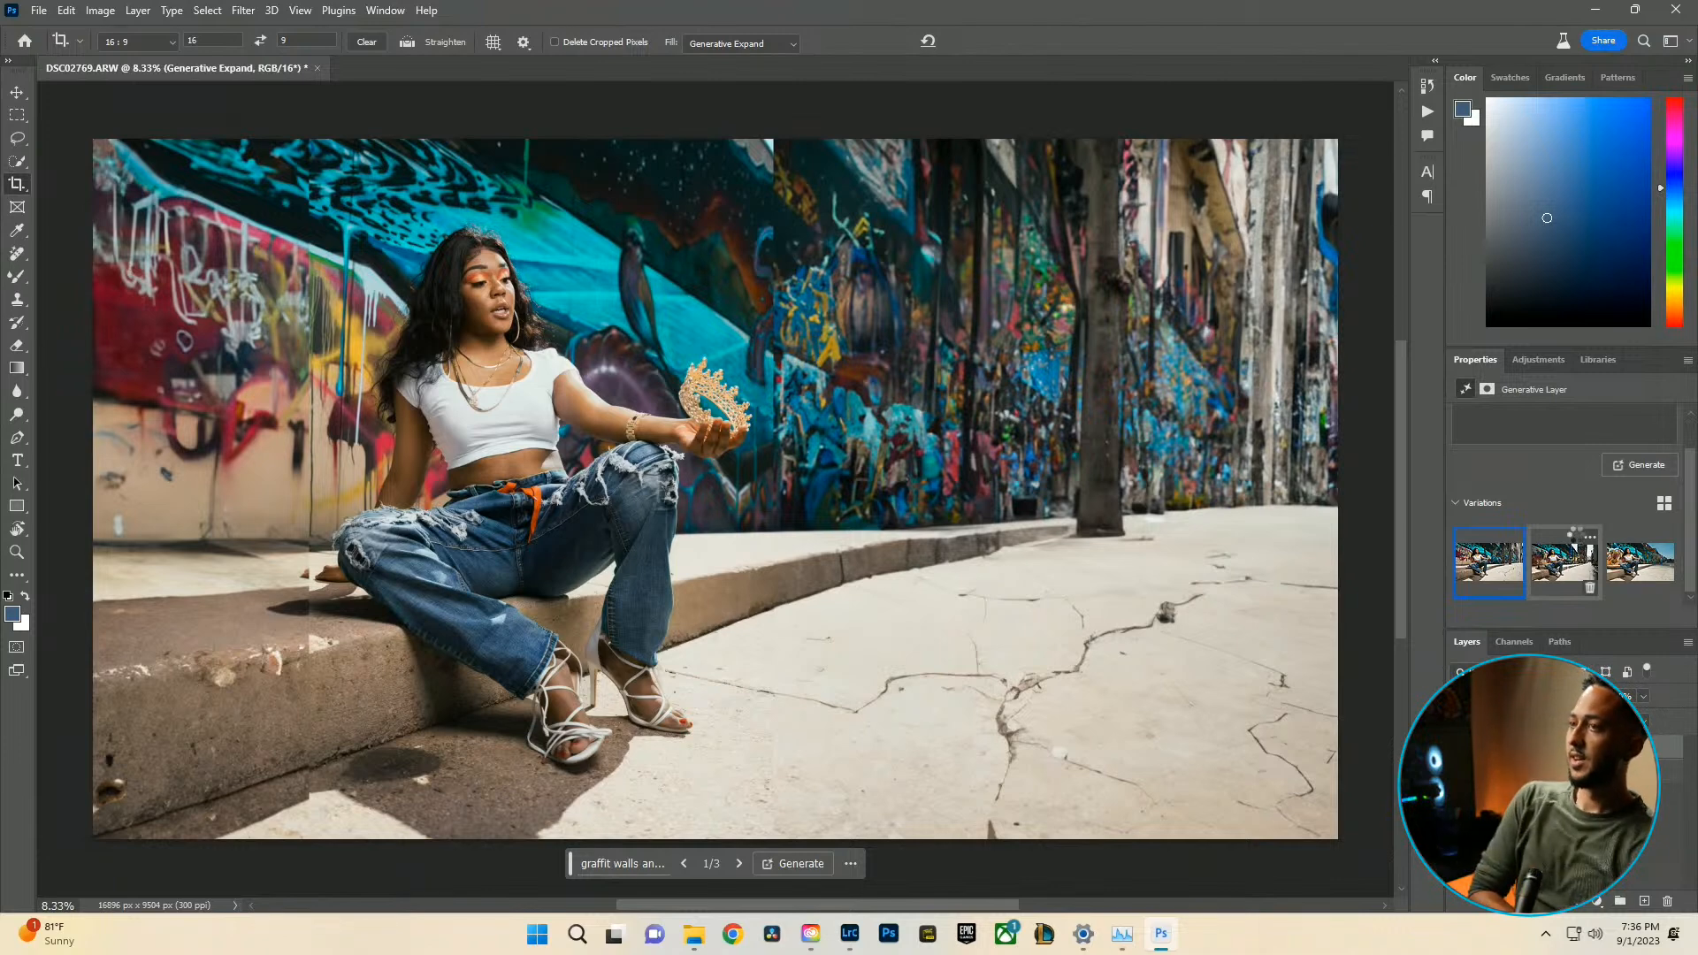
{"action": "left_click", "coordinate": [1577, 540]}
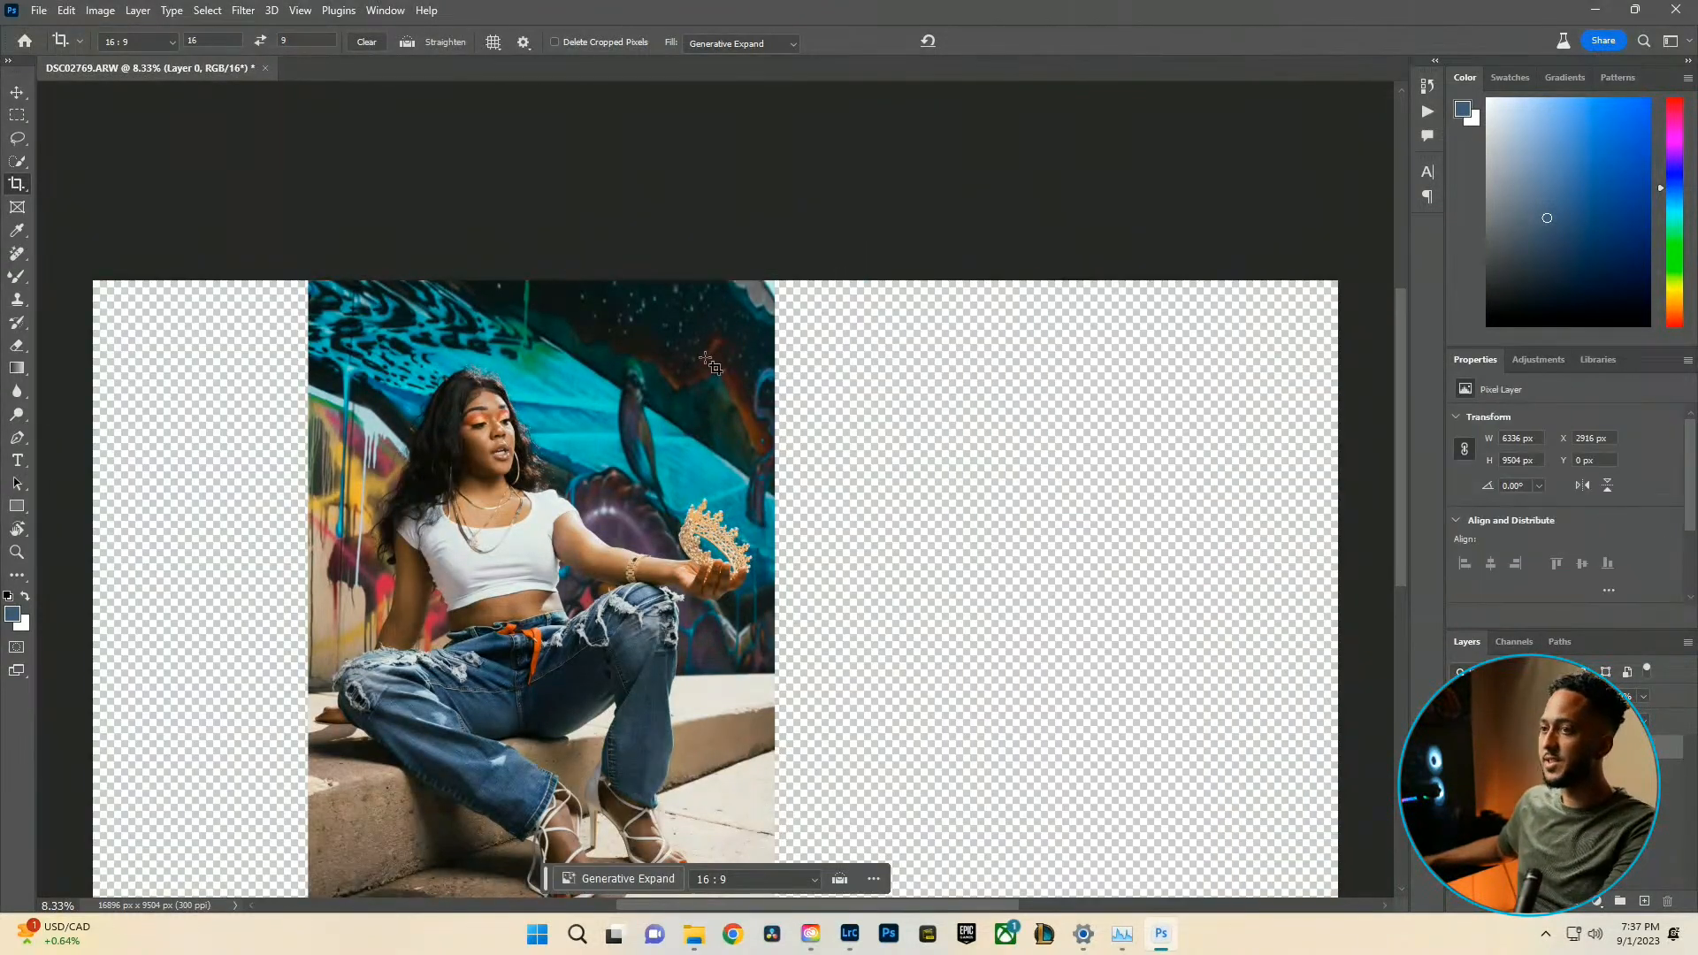
Try the Original Ratio and Ratio crop presets on the expanded canvas with empty sides.
{"action": "scroll", "coordinate": [654, 400], "scroll_direction": "down", "scroll_amount": 2}
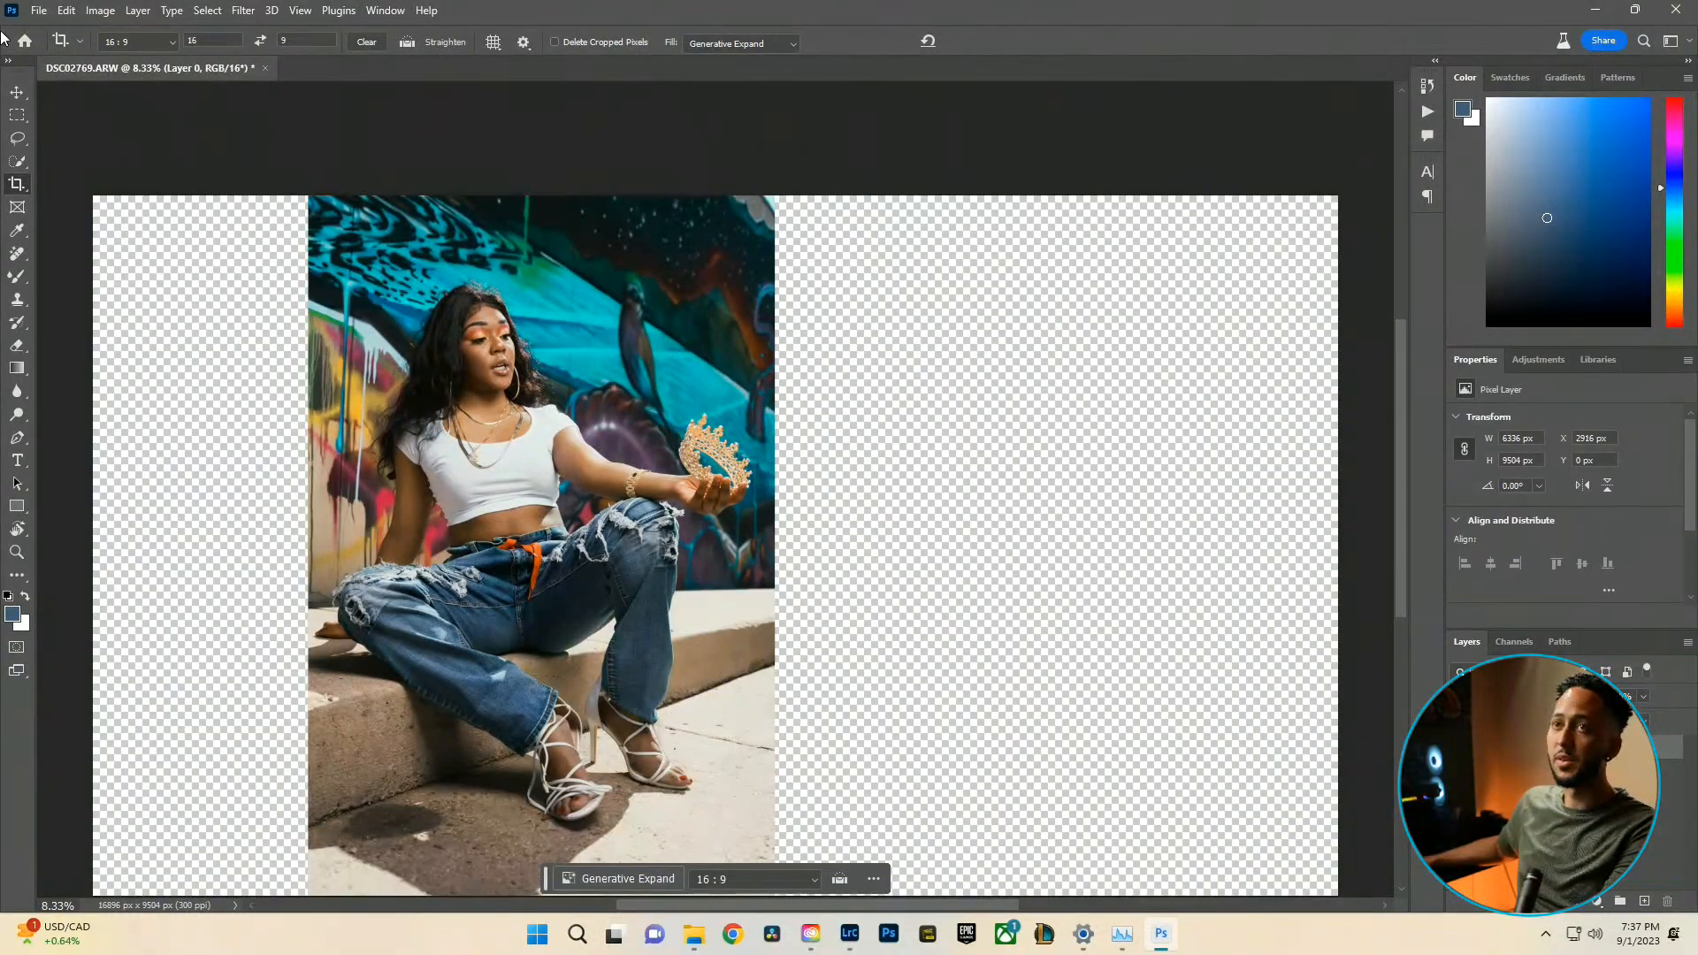
{"action": "left_click", "coordinate": [135, 43]}
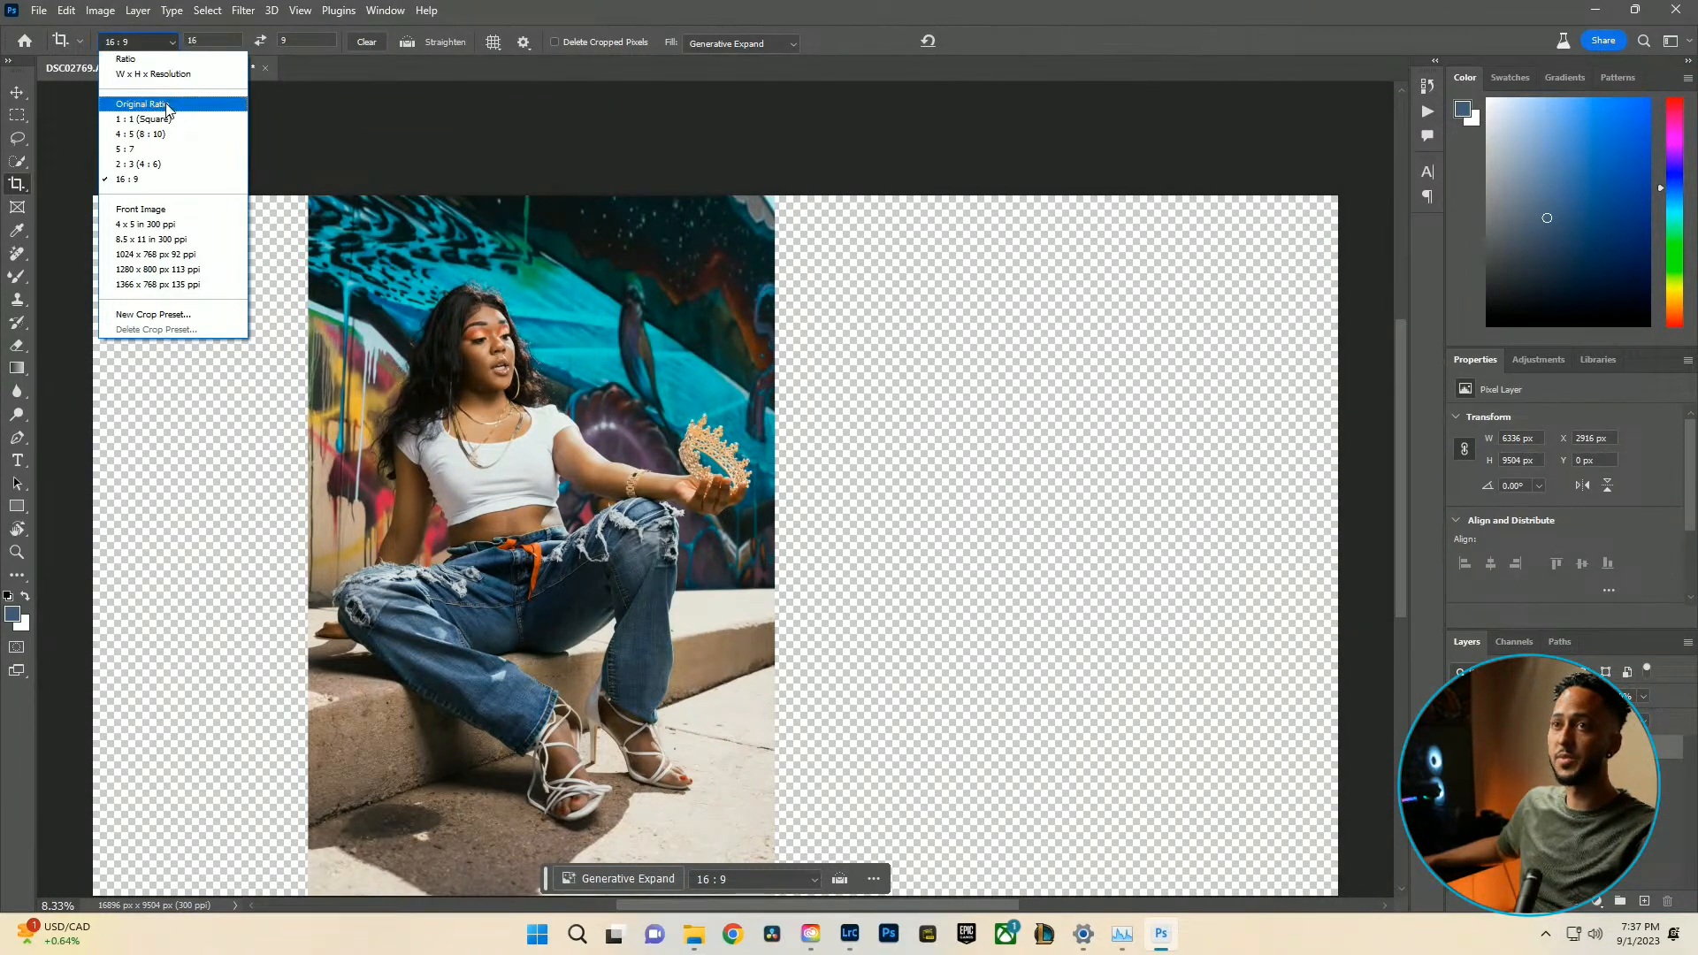
{"action": "left_click", "coordinate": [174, 104]}
{"action": "left_click", "coordinate": [168, 41]}
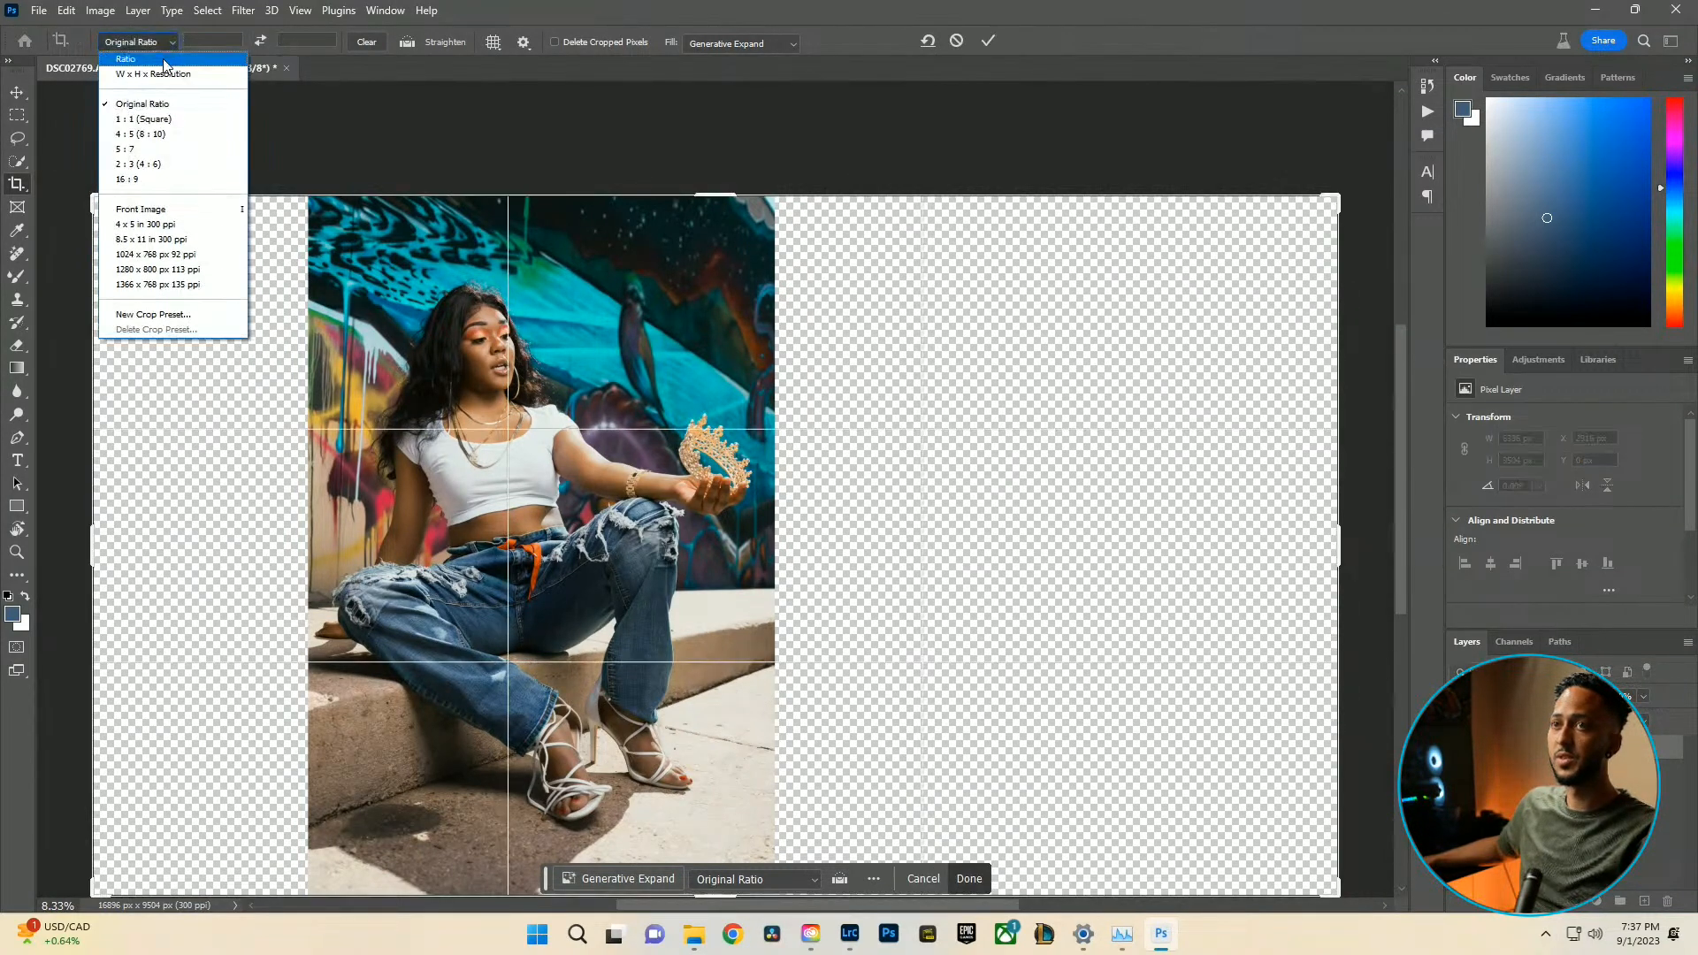
{"action": "left_click", "coordinate": [162, 64]}
{"action": "left_click", "coordinate": [170, 42]}
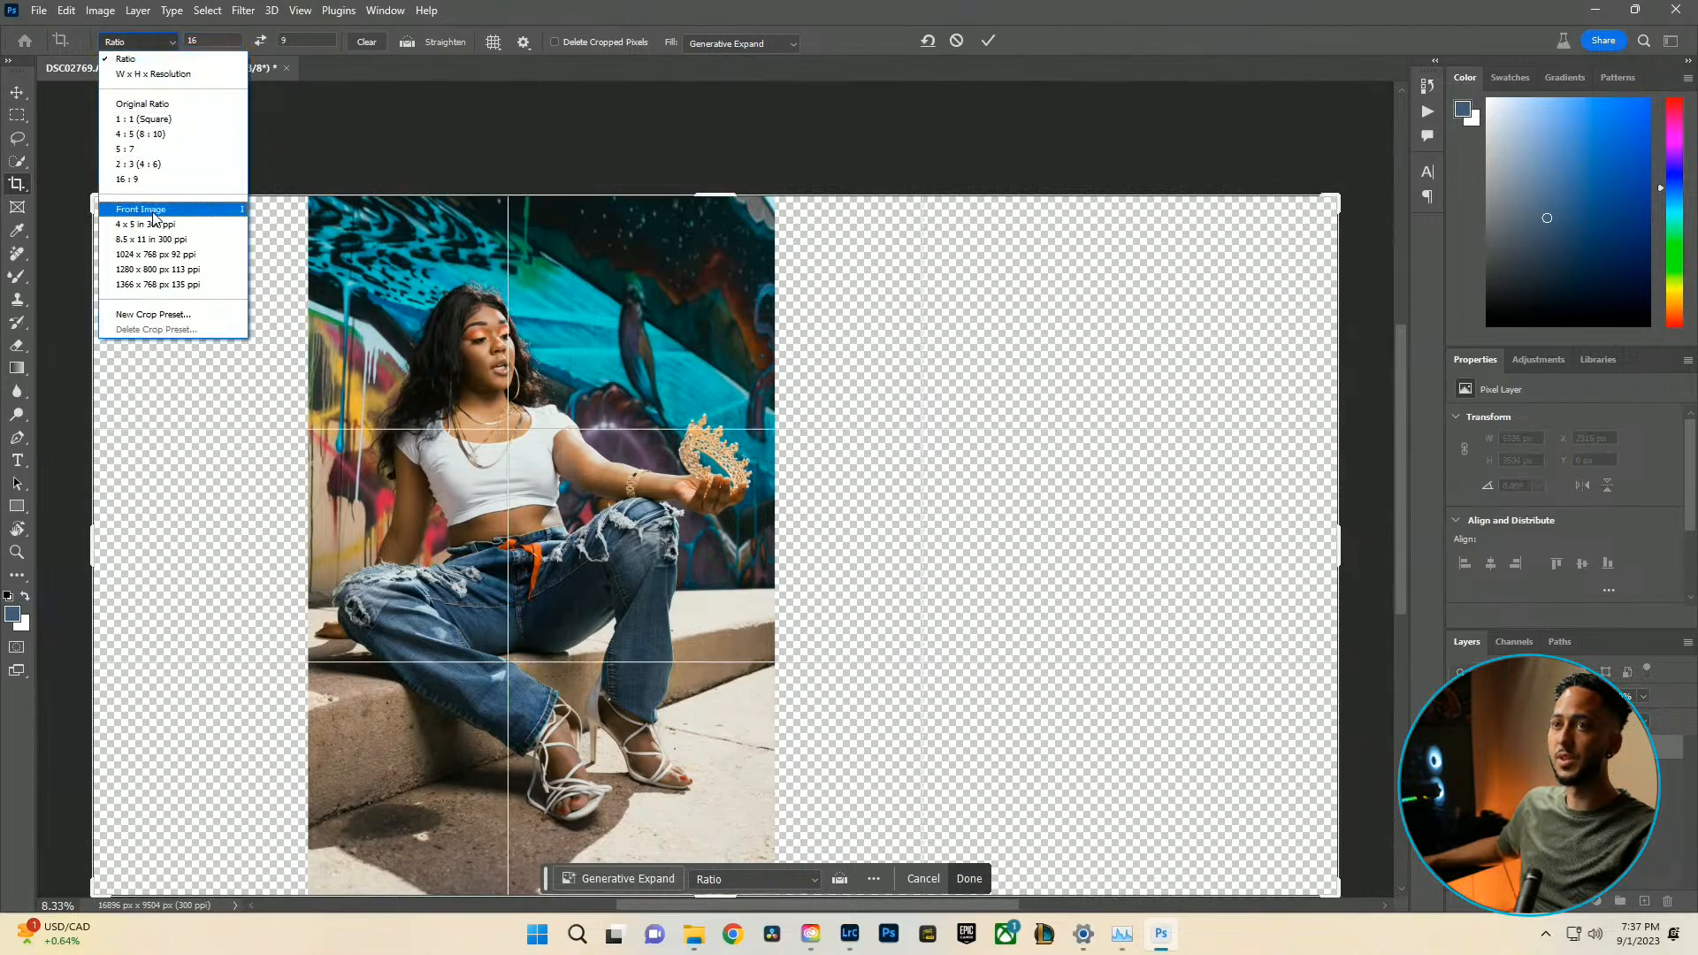
{"action": "left_click", "coordinate": [154, 104]}
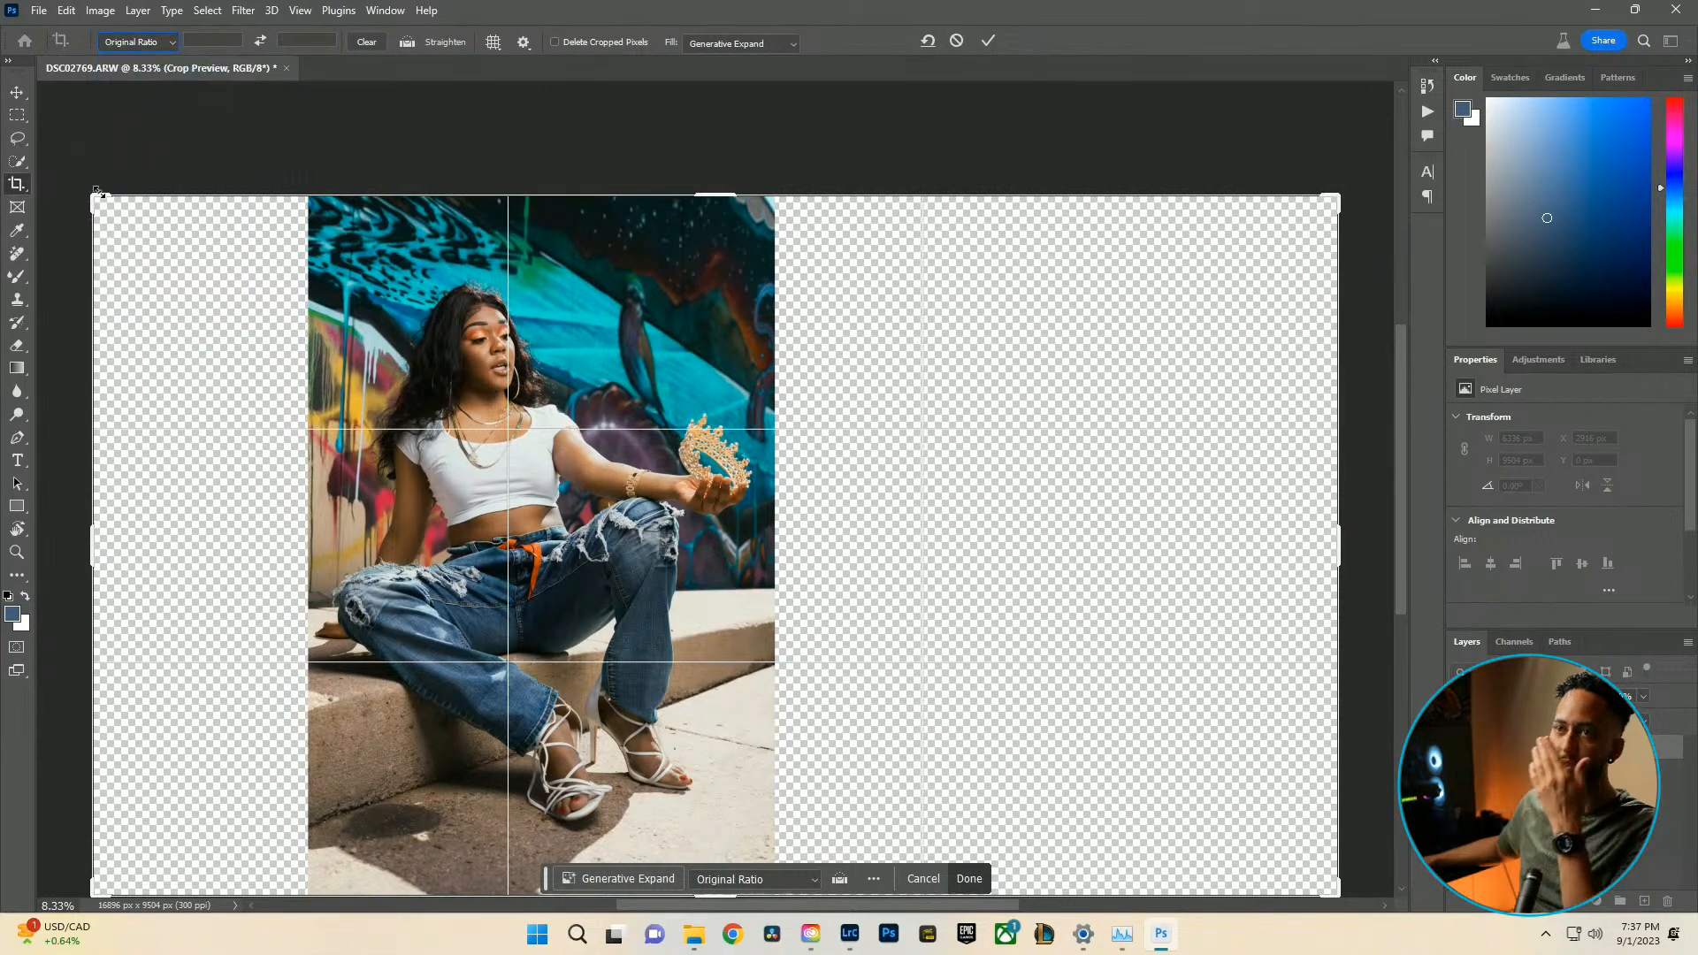
{"action": "mouse_move", "coordinate": [97, 190]}
{"action": "left_mouse_down"}
{"action": "mouse_move", "coordinate": [212, 137]}
{"action": "mouse_move", "coordinate": [133, 132]}
{"action": "mouse_move", "coordinate": [110, 168]}
{"action": "left_mouse_up"}
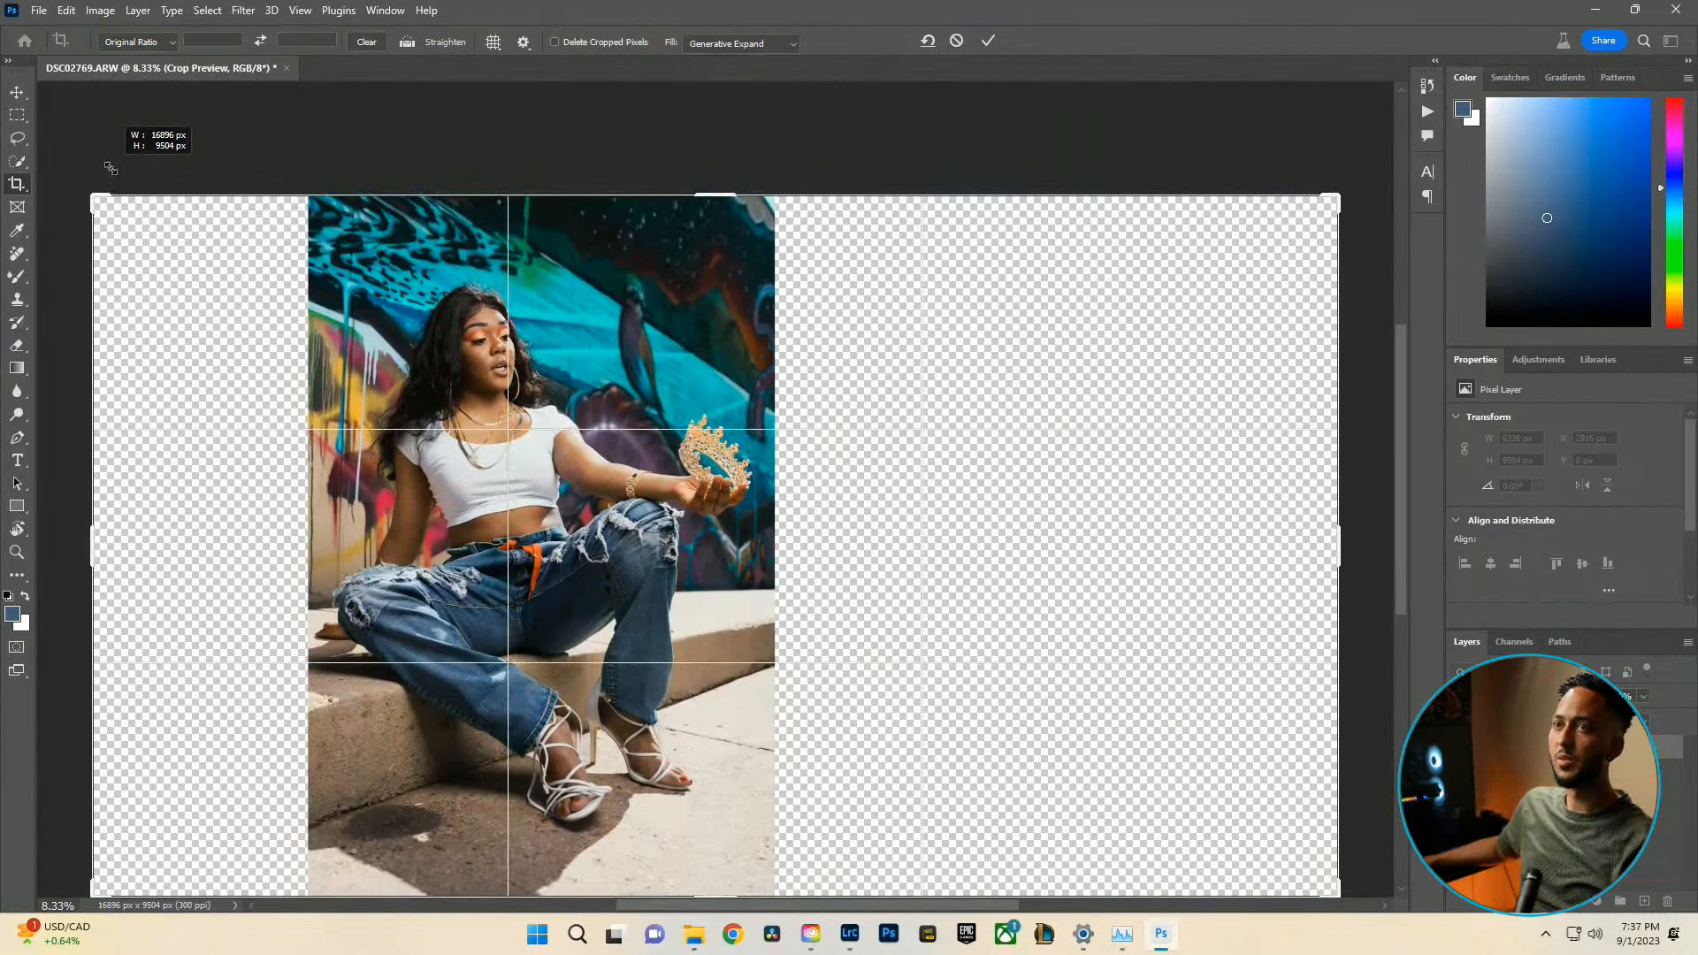
{"action": "left_click", "coordinate": [170, 42]}
{"action": "left_click", "coordinate": [166, 60]}
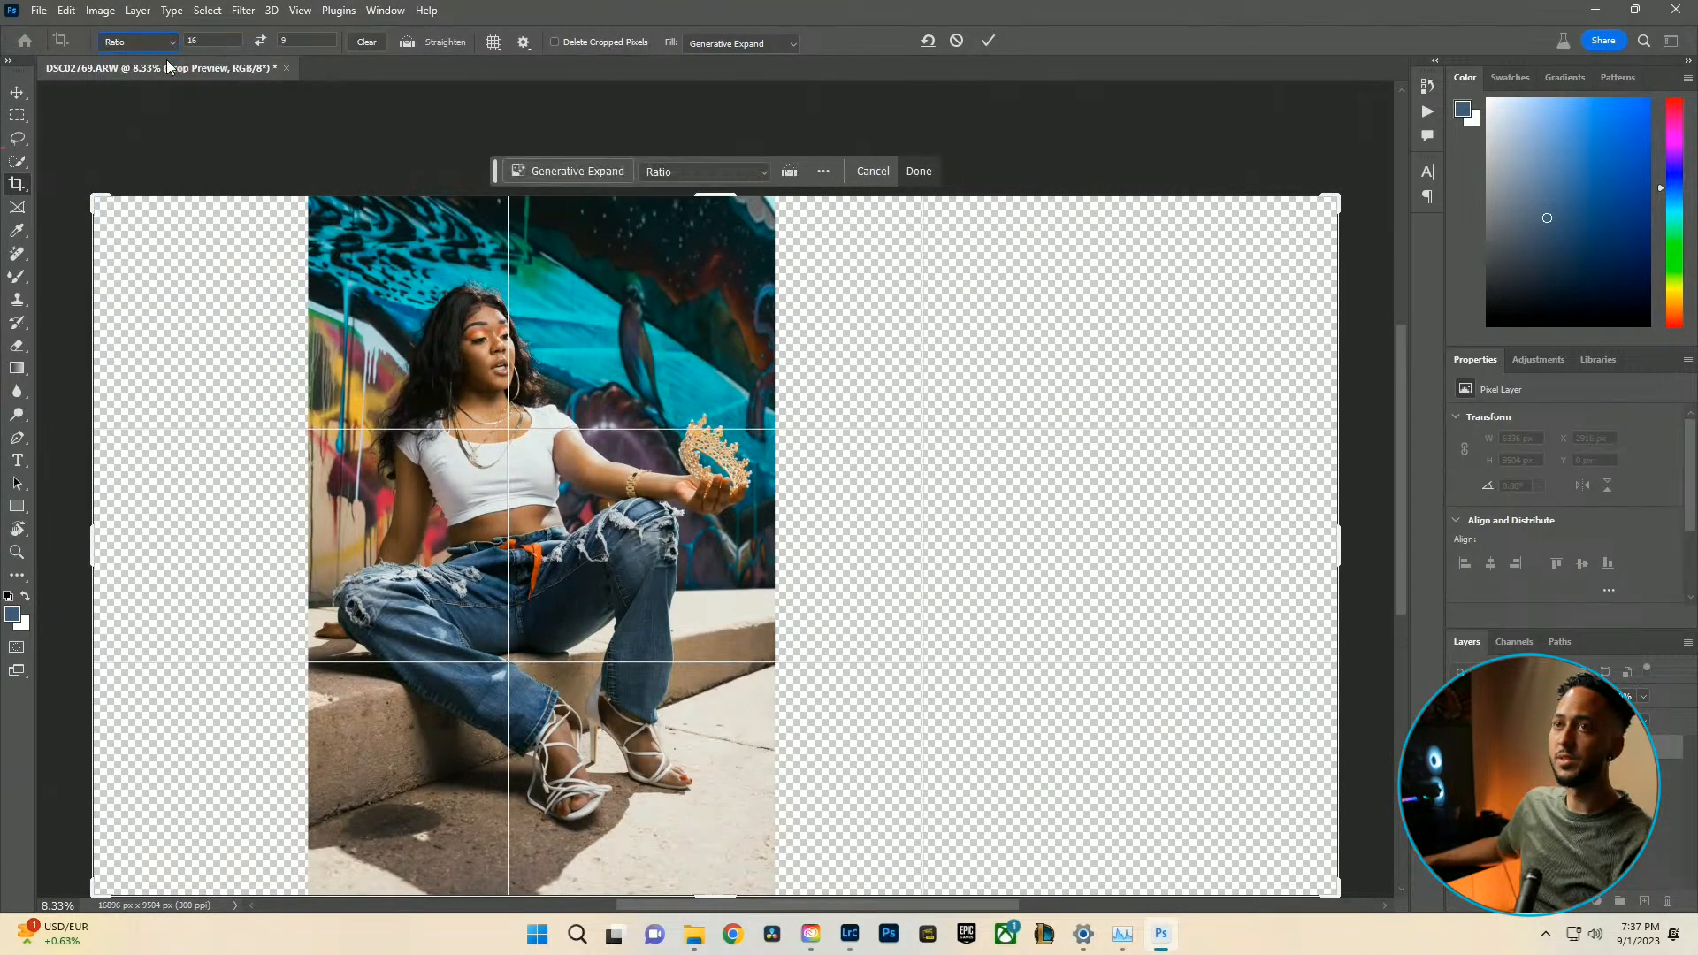
Try trimming the empty area beside the woman's back with the 16 : 9 crop frame.
{"action": "left_click_drag", "start_coordinate": [94, 539], "coordinate": [236, 531]}
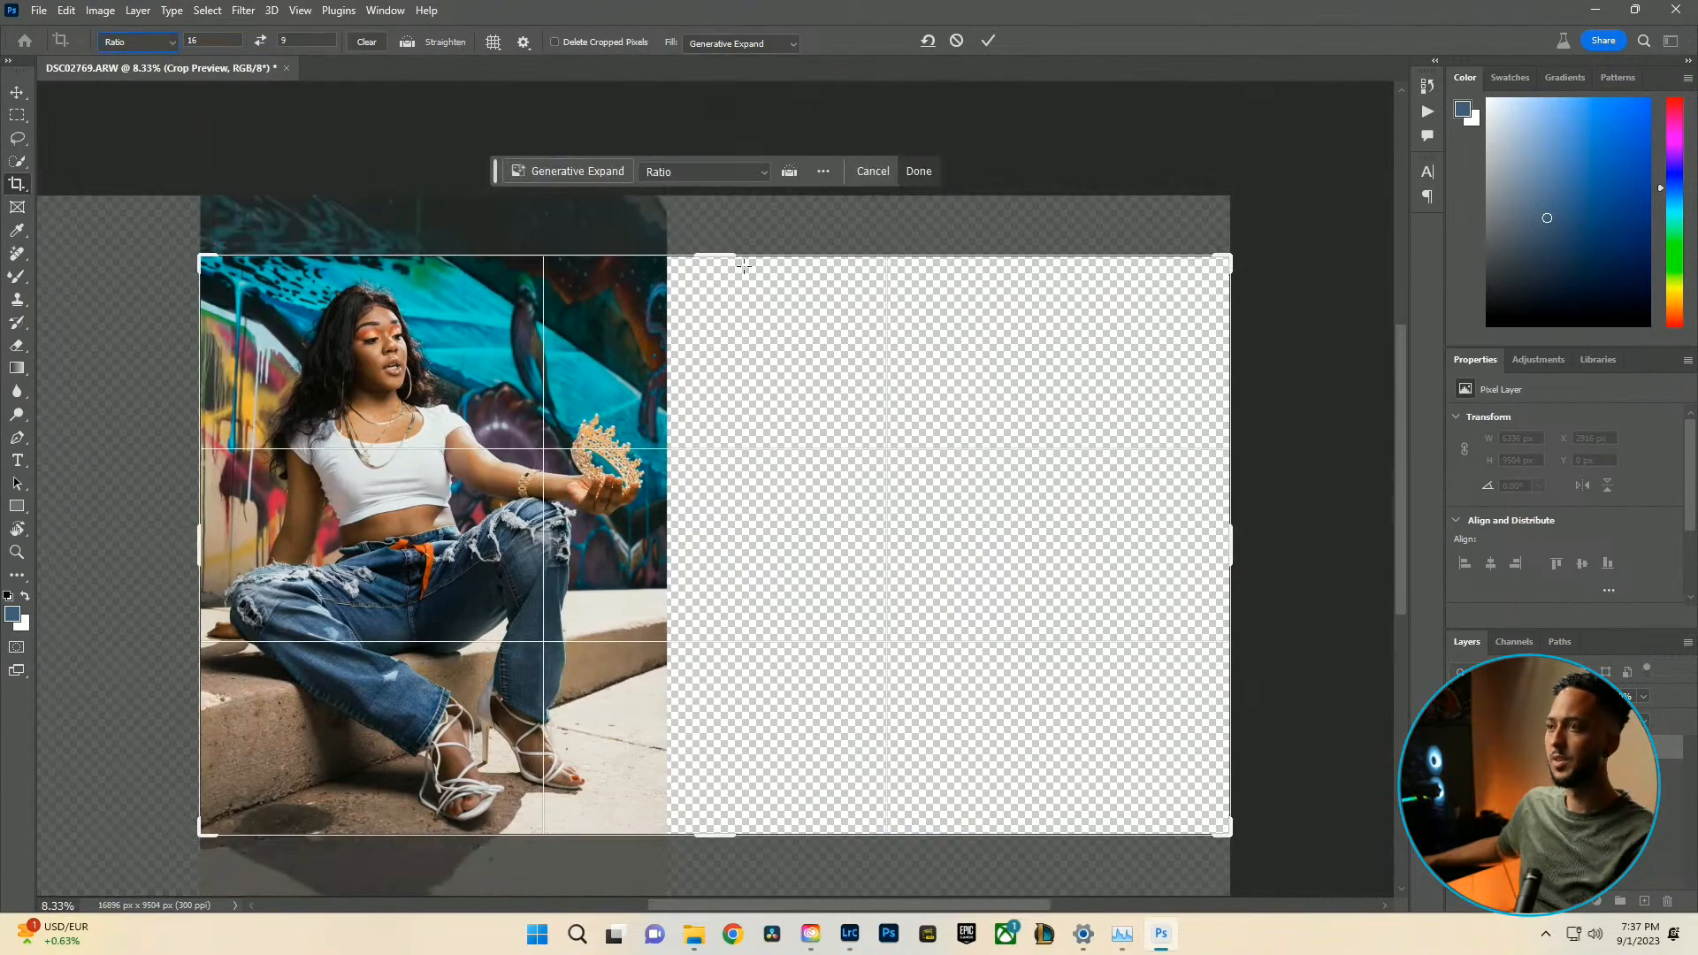
{"action": "left_click_drag", "start_coordinate": [744, 265], "coordinate": [719, 232]}
{"action": "key", "text": "Return"}
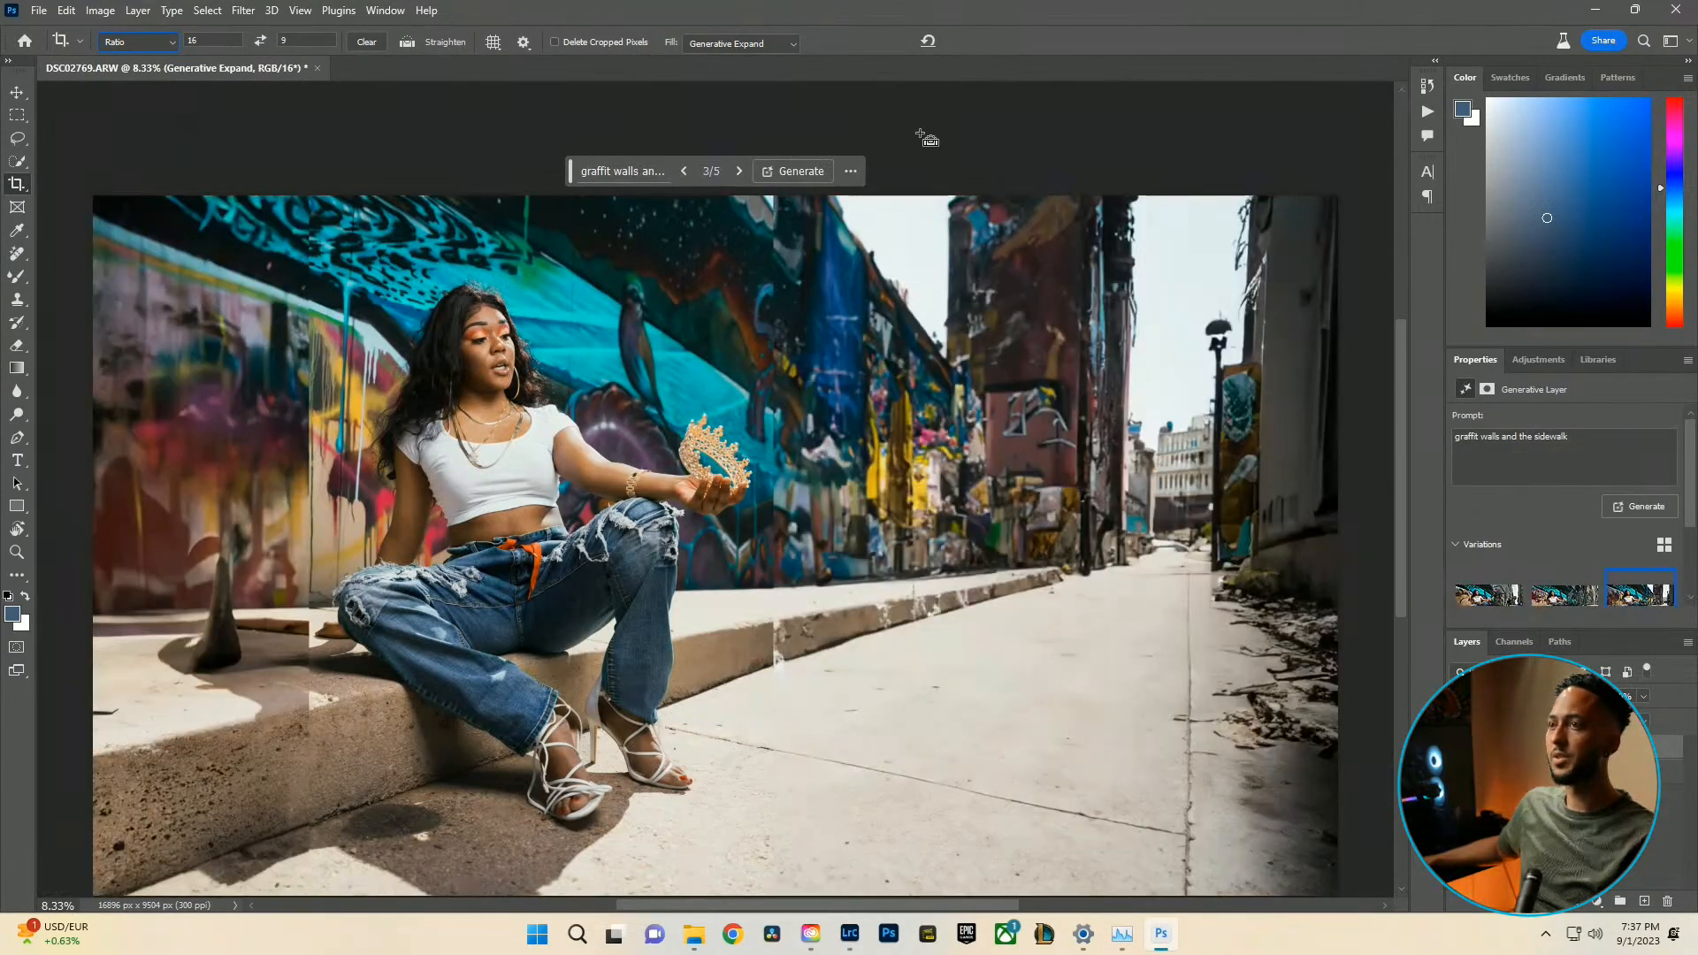
Undo the expansion back to the original portrait and duplicate its background layer.
{"action": "key", "text": "ctrl+z"}
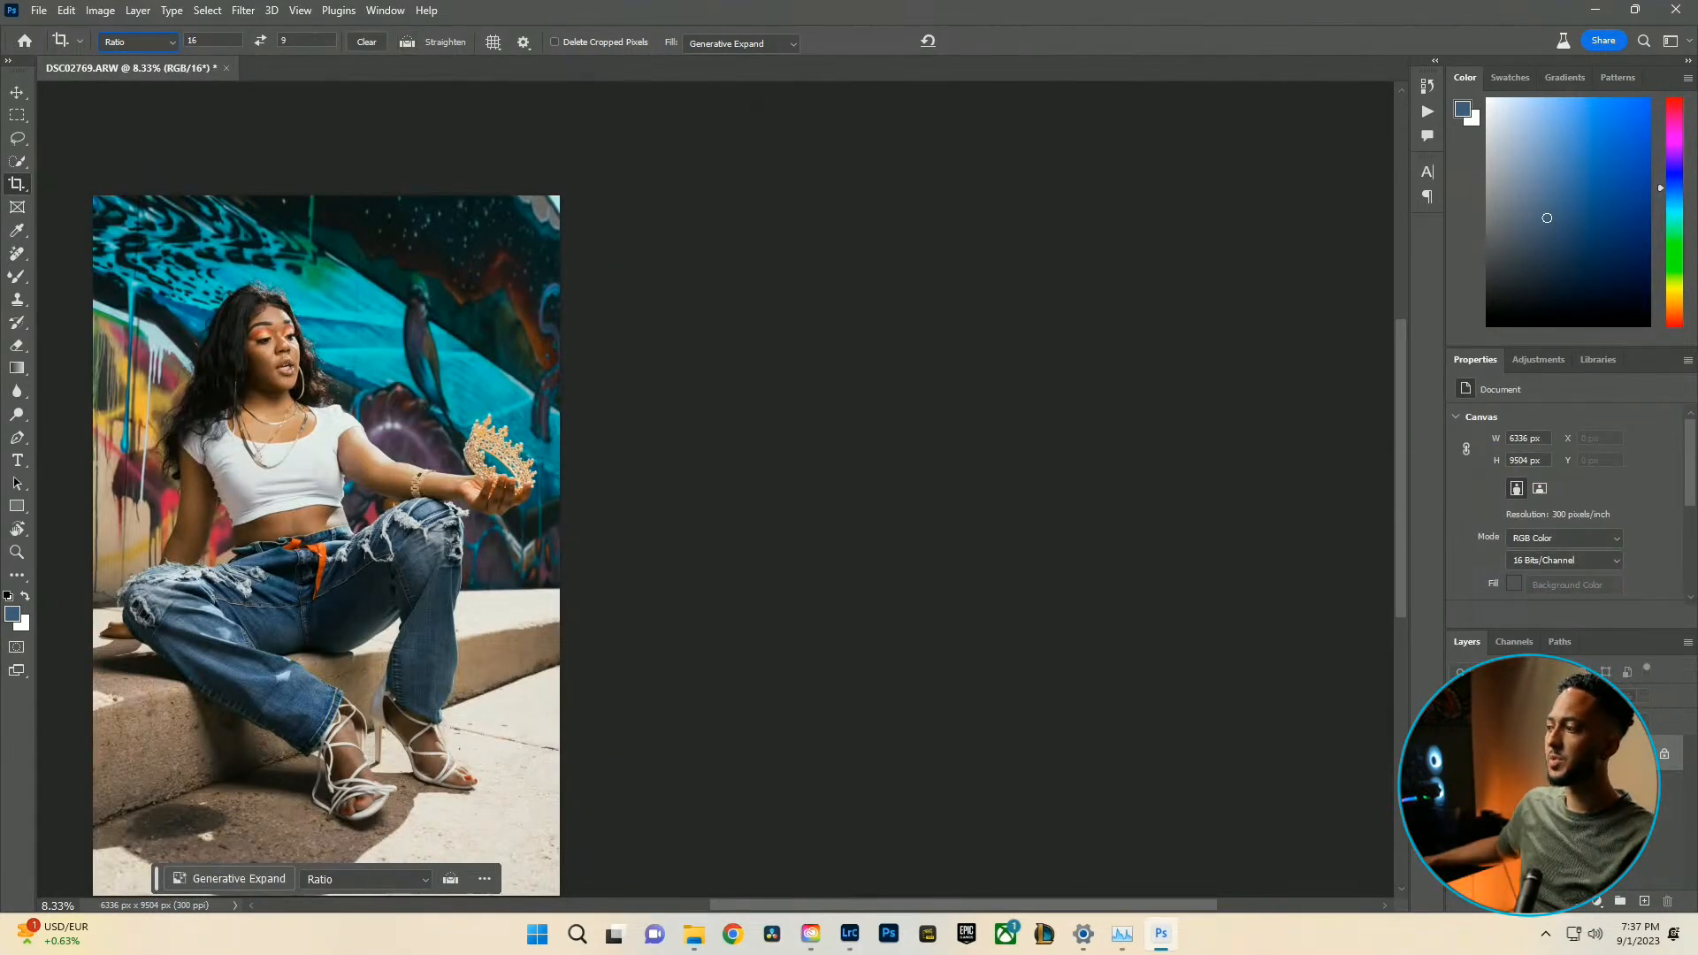
{"action": "key", "text": "ctrl+j"}
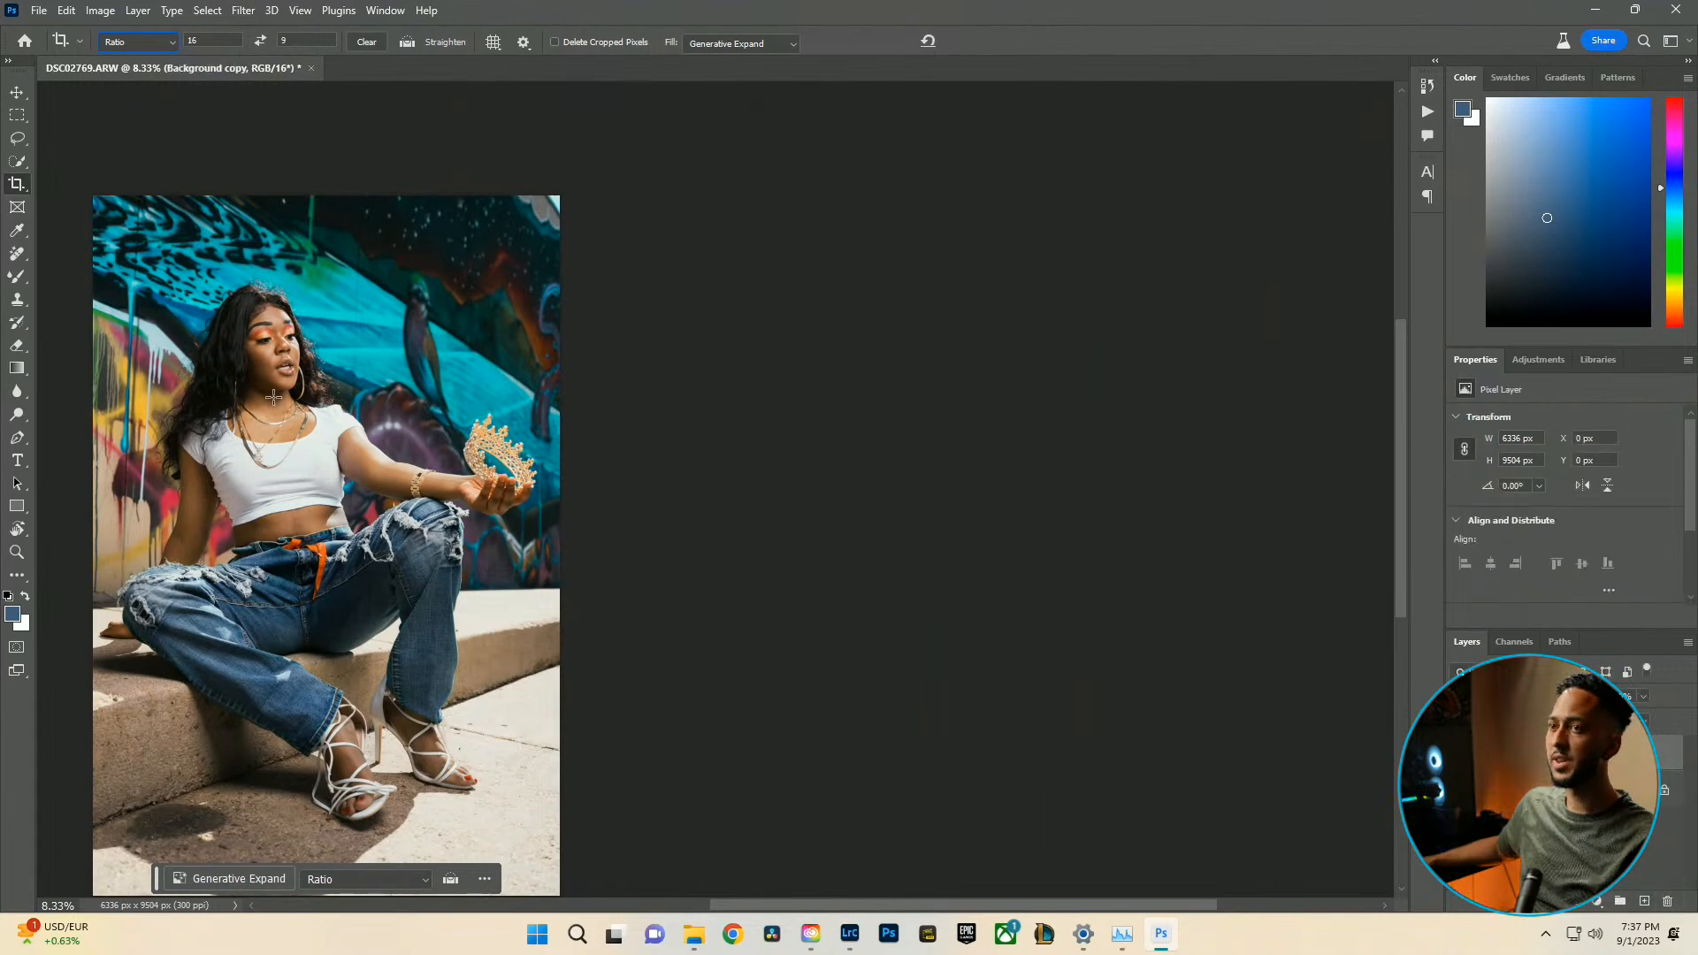
{"action": "left_click_drag", "start_coordinate": [369, 560], "coordinate": [376, 565]}
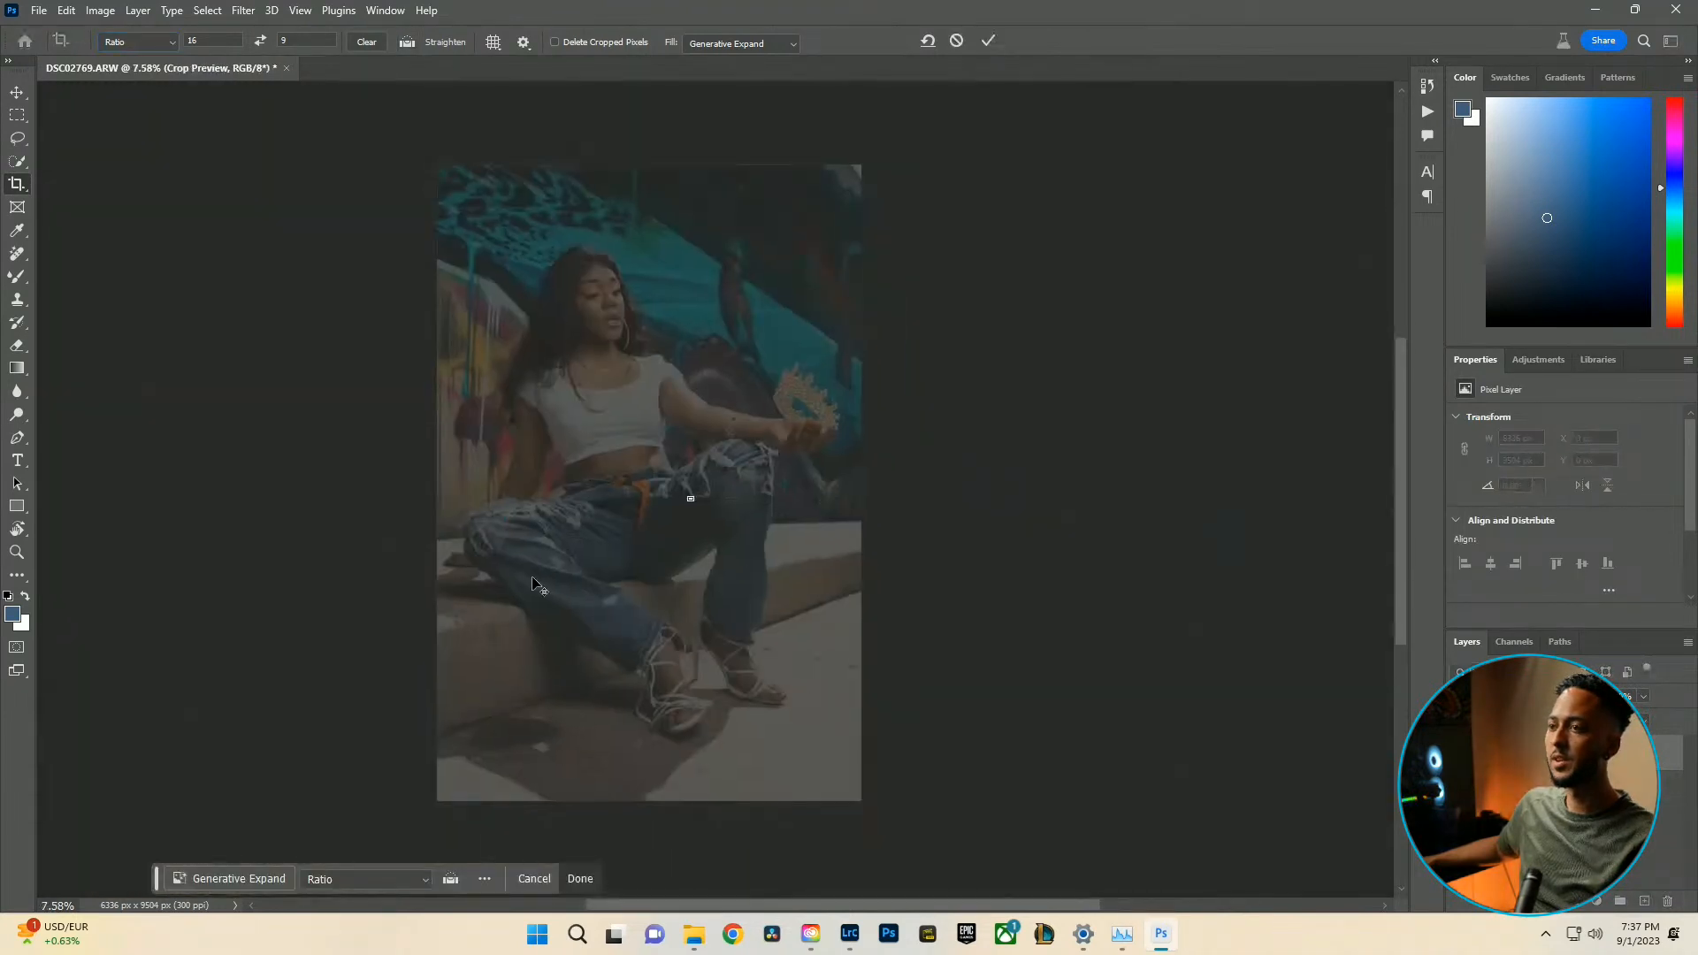
{"action": "left_click", "coordinate": [956, 41]}
{"action": "left_click", "coordinate": [17, 92]}
{"action": "scroll", "coordinate": [358, 494], "scroll_direction": "down", "scroll_amount": 1}
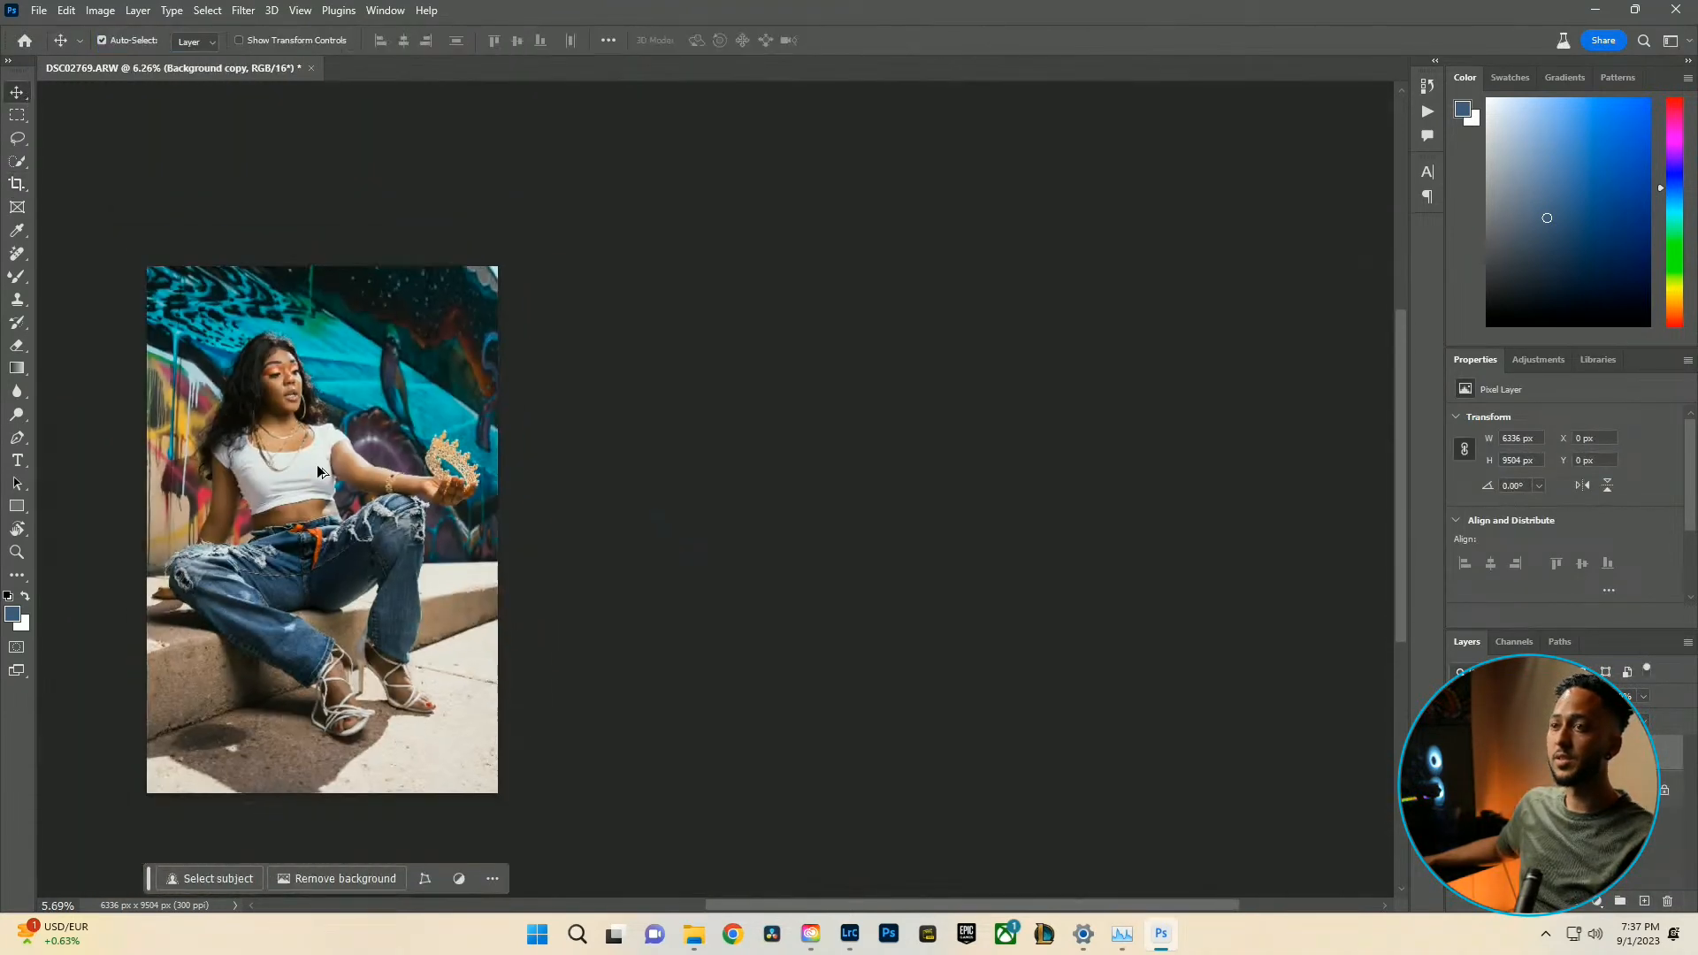
{"action": "scroll", "coordinate": [358, 494], "scroll_direction": "up", "scroll_amount": 1}
{"action": "left_click_drag", "start_coordinate": [358, 493], "coordinate": [815, 522]}
{"action": "scroll", "coordinate": [812, 516], "scroll_direction": "down", "scroll_amount": 1}
{"action": "scroll", "coordinate": [813, 550], "scroll_direction": "left", "scroll_amount": 1}
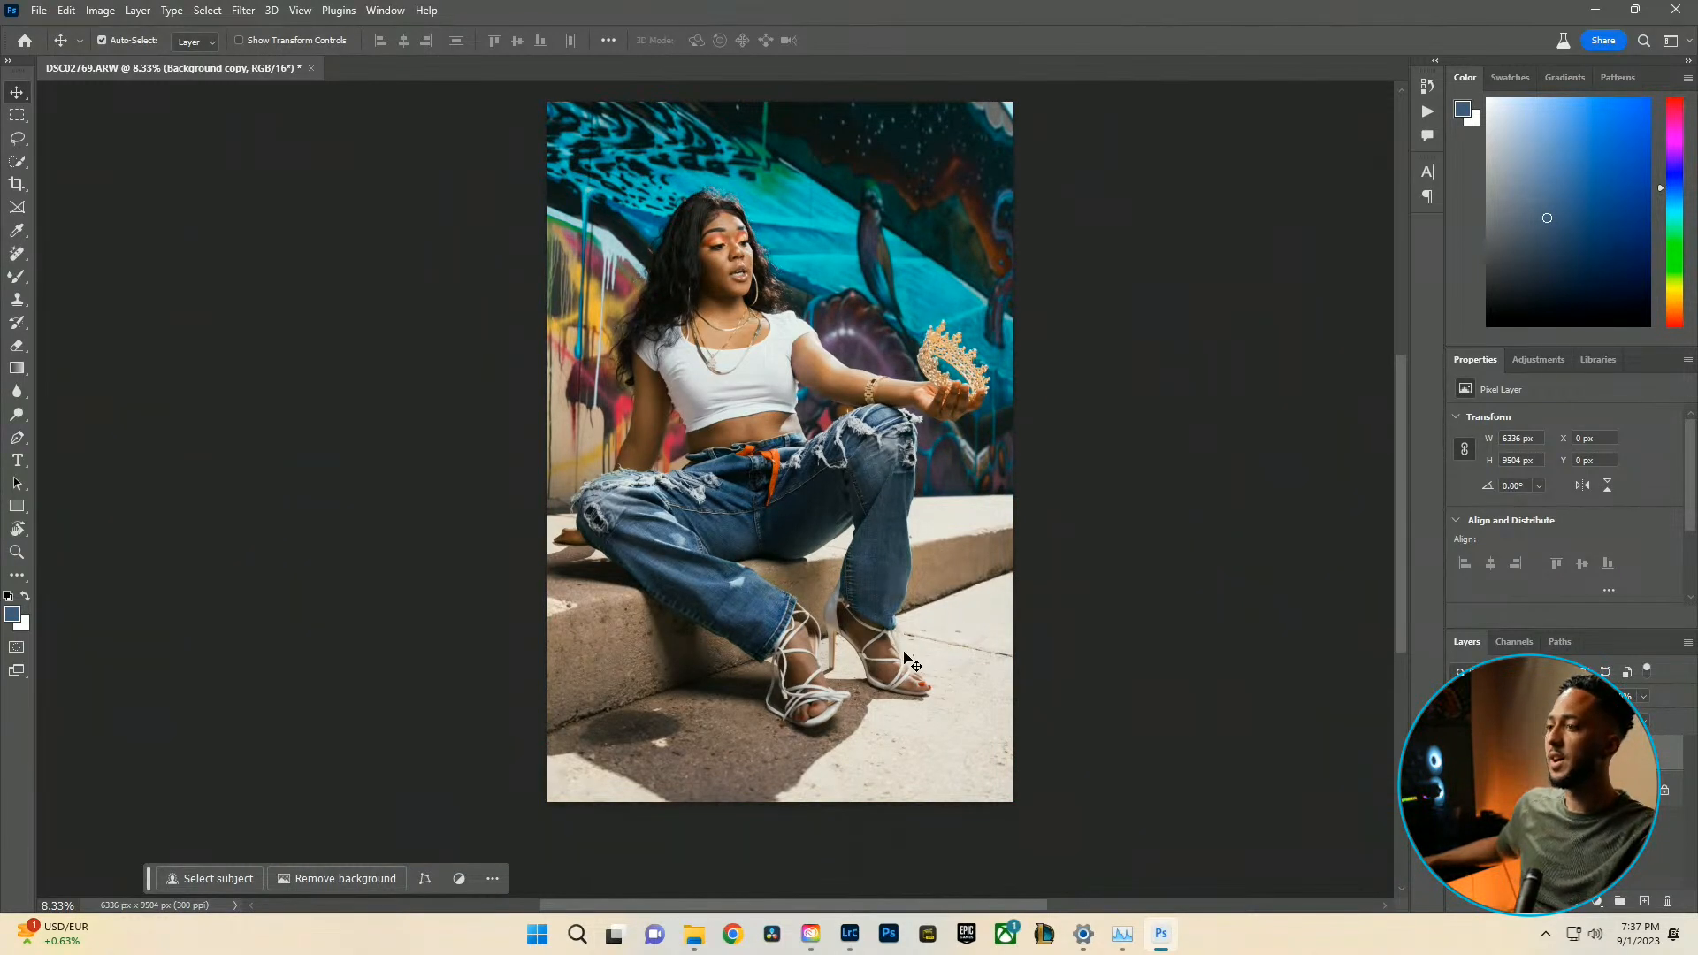
Switch to the Remove tool and enlarge its brush to 1200.
{"action": "left_click", "coordinate": [18, 255]}
{"action": "key", "text": "bracketright"}
{"action": "key", "text": "bracketright"}
{"action": "key", "text": "bracketright"}
{"action": "key", "text": "bracketright"}
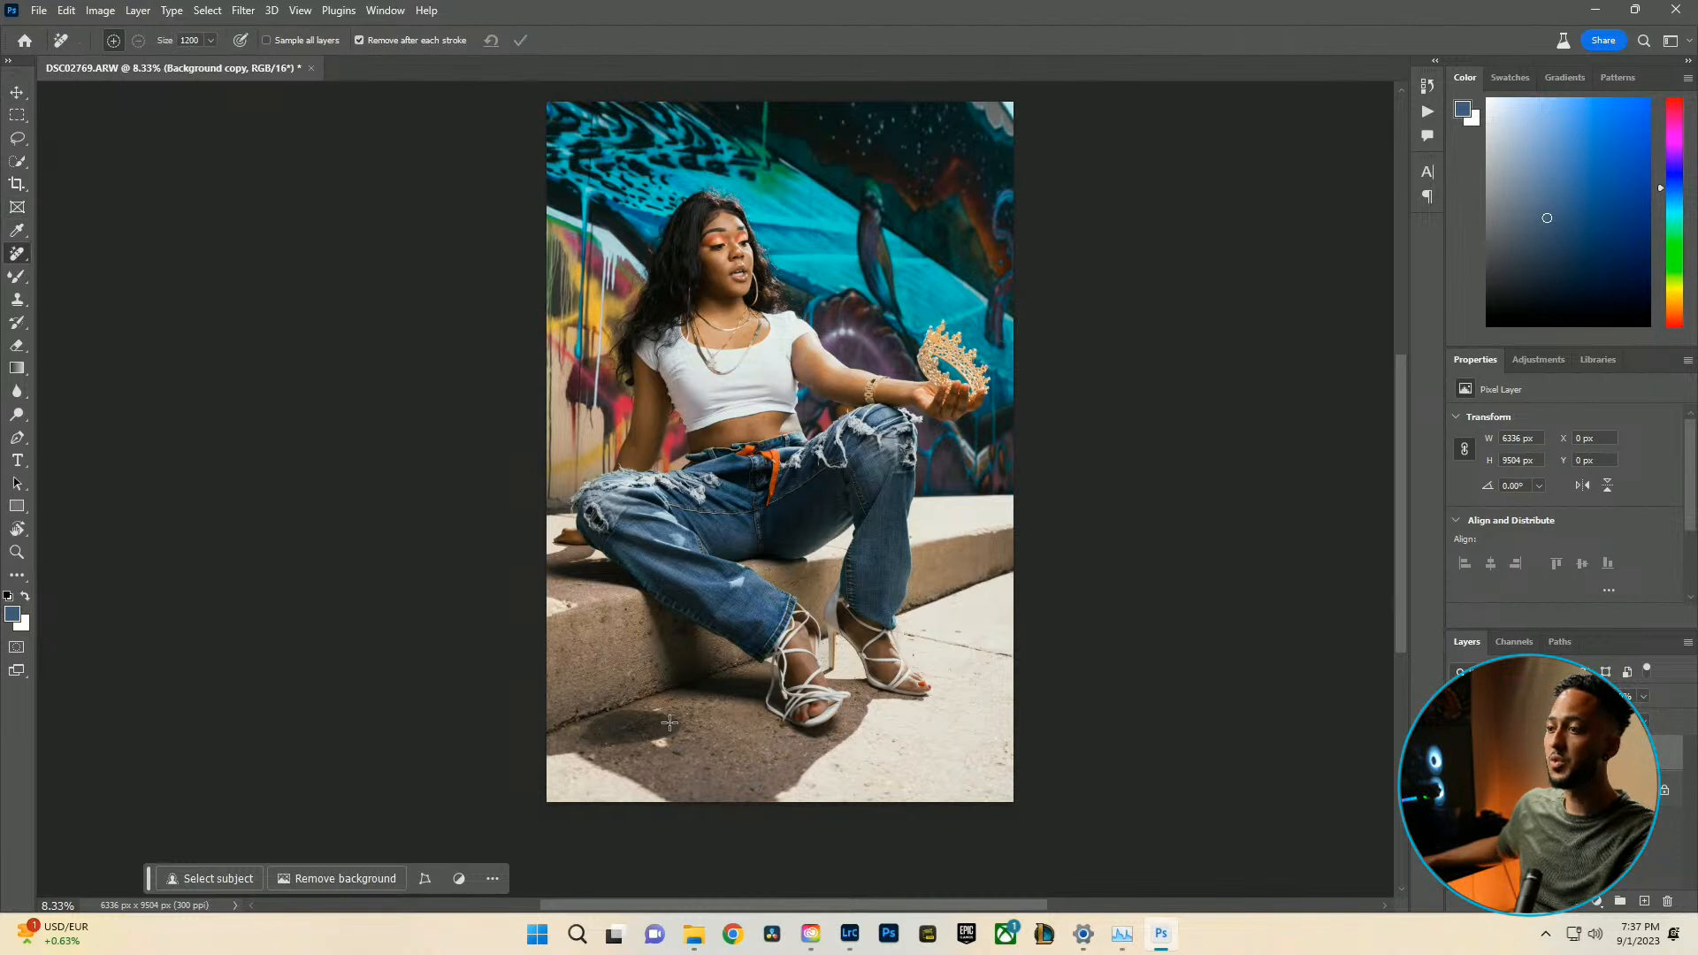
Reduce the Remove tool's brush to 25 and try thin removal strokes across the portrait.
{"action": "key", "text": "bracketleft"}
{"action": "key", "text": "bracketleft"}
{"action": "key", "text": "bracketleft"}
{"action": "key", "text": "bracketleft"}
{"action": "key", "text": "bracketleft"}
{"action": "key", "text": "bracketleft"}
{"action": "key", "text": "bracketleft"}
{"action": "key", "text": "bracketleft"}
{"action": "key", "text": "bracketleft"}
{"action": "key", "text": "bracketleft"}
{"action": "key", "text": "bracketright"}
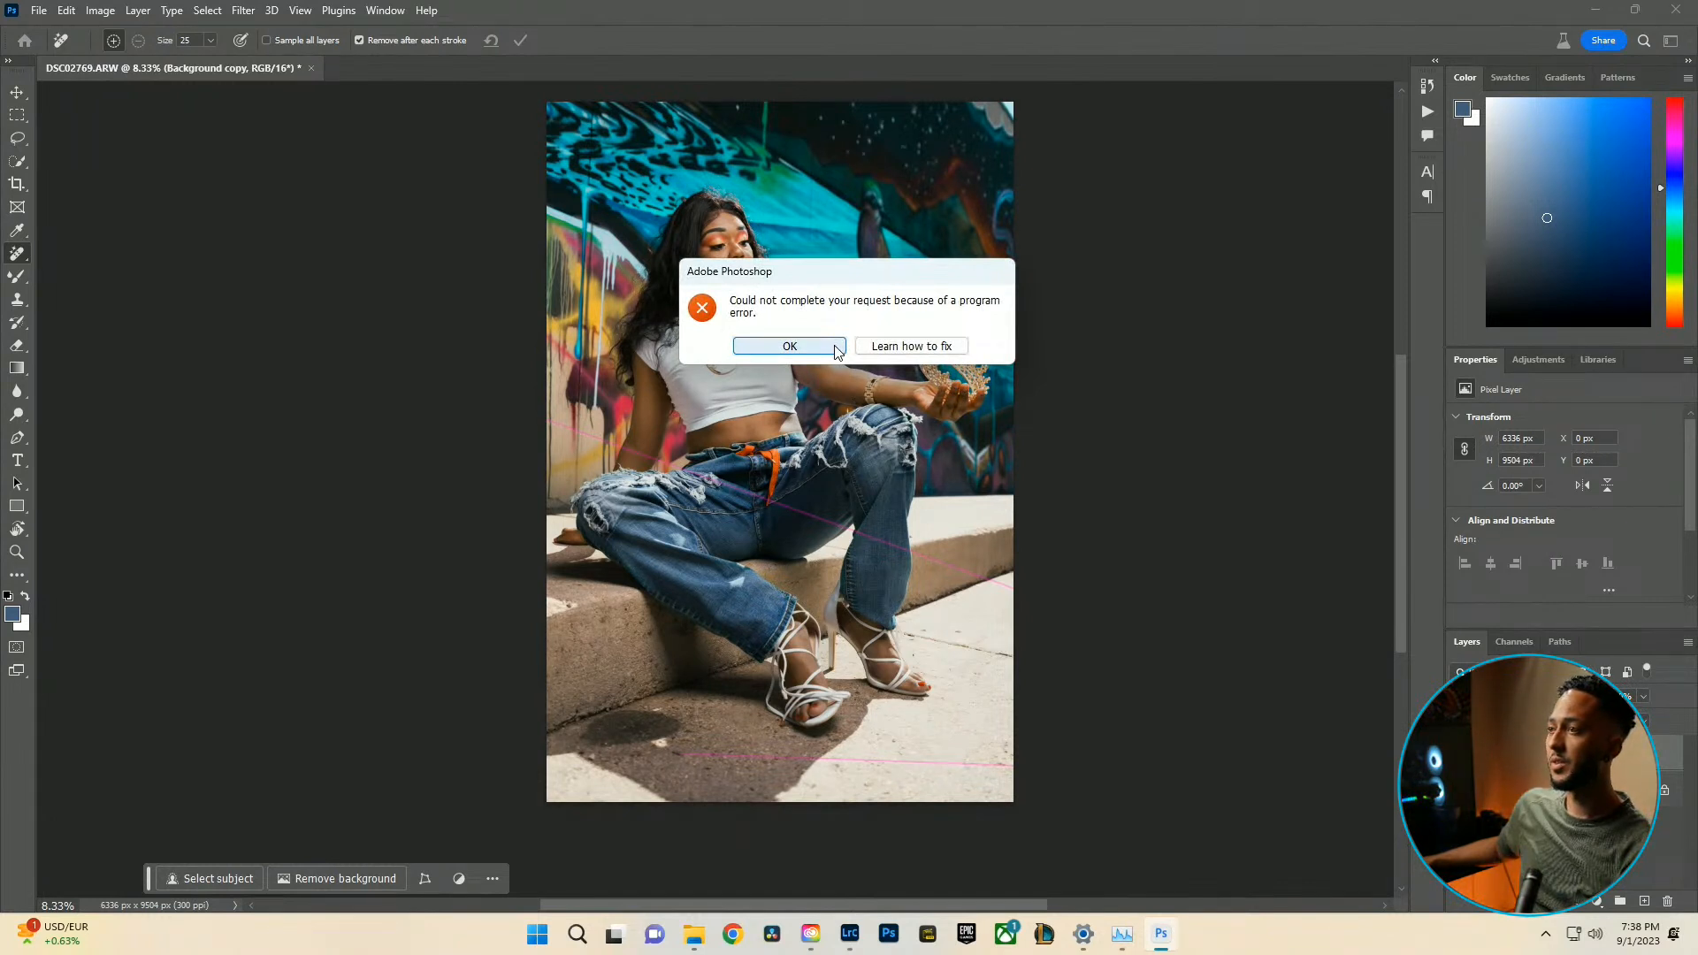
{"action": "left_click", "coordinate": [835, 349]}
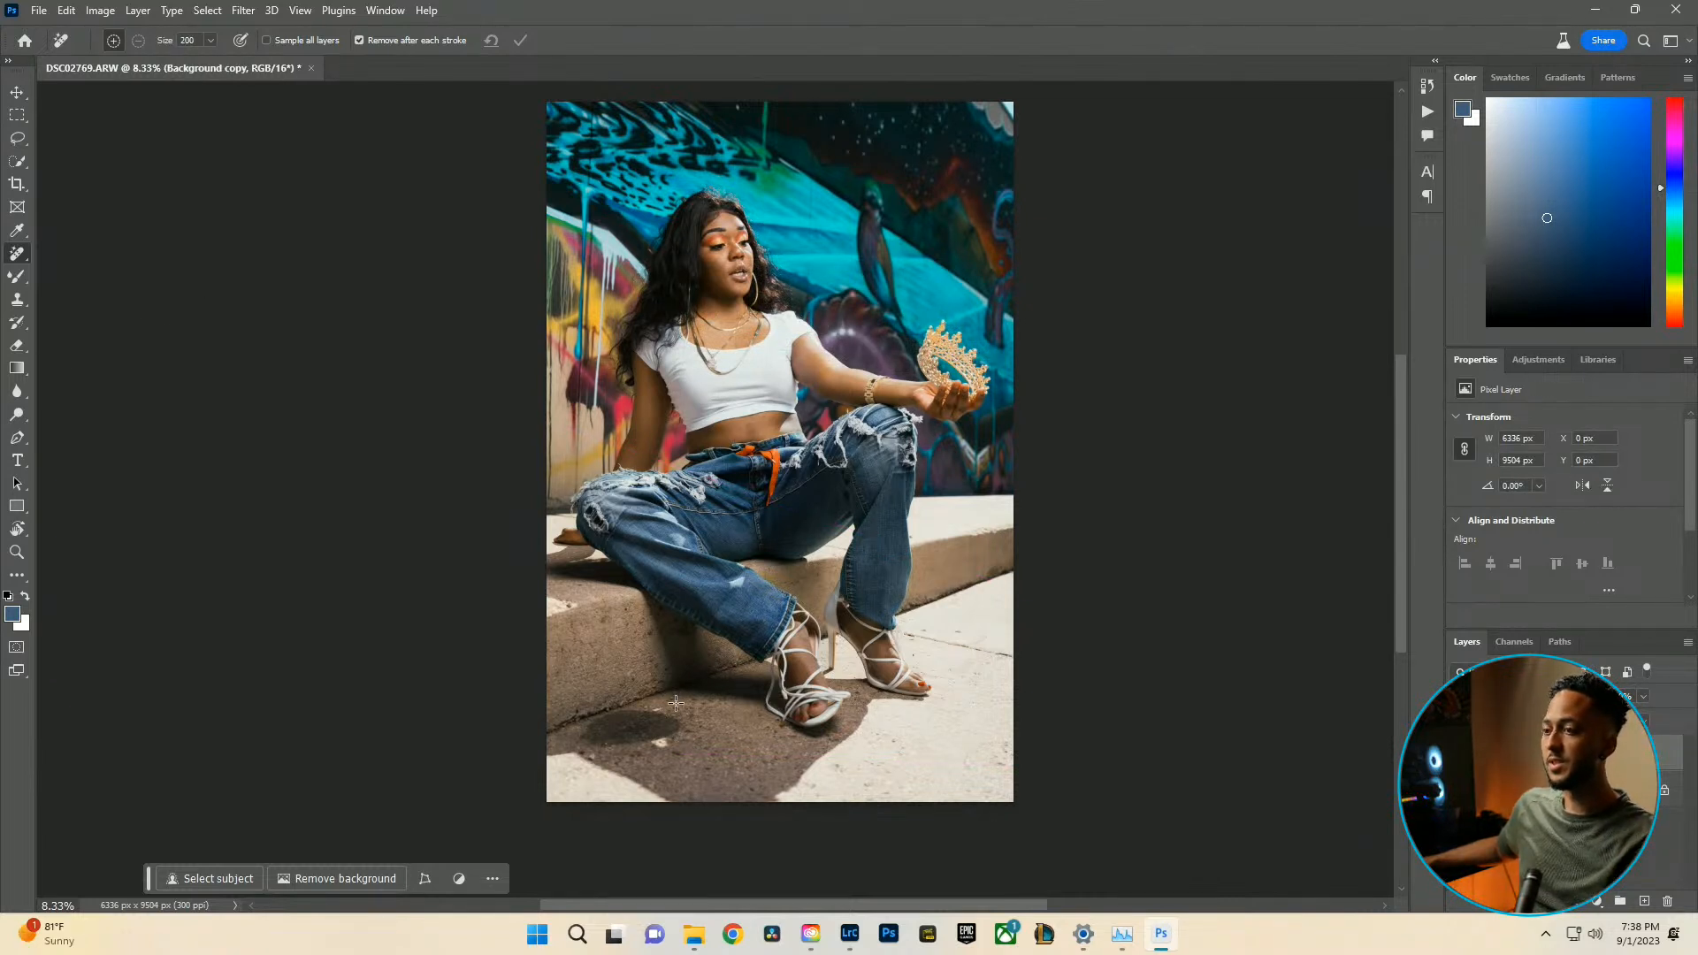
Enlarge the Remove tool's brush to 2400.
{"action": "key", "text": "]"}
{"action": "key", "text": "]"}
{"action": "key", "text": "]"}
{"action": "key", "text": "]"}
{"action": "key", "text": "]"}
{"action": "key", "text": "]"}
{"action": "key", "text": "]"}
{"action": "key", "text": "]"}
{"action": "key", "text": "]"}
{"action": "key", "text": "]"}
{"action": "key", "text": "]"}
{"action": "key", "text": "]"}
{"action": "key", "text": "]"}
{"action": "key", "text": "]"}
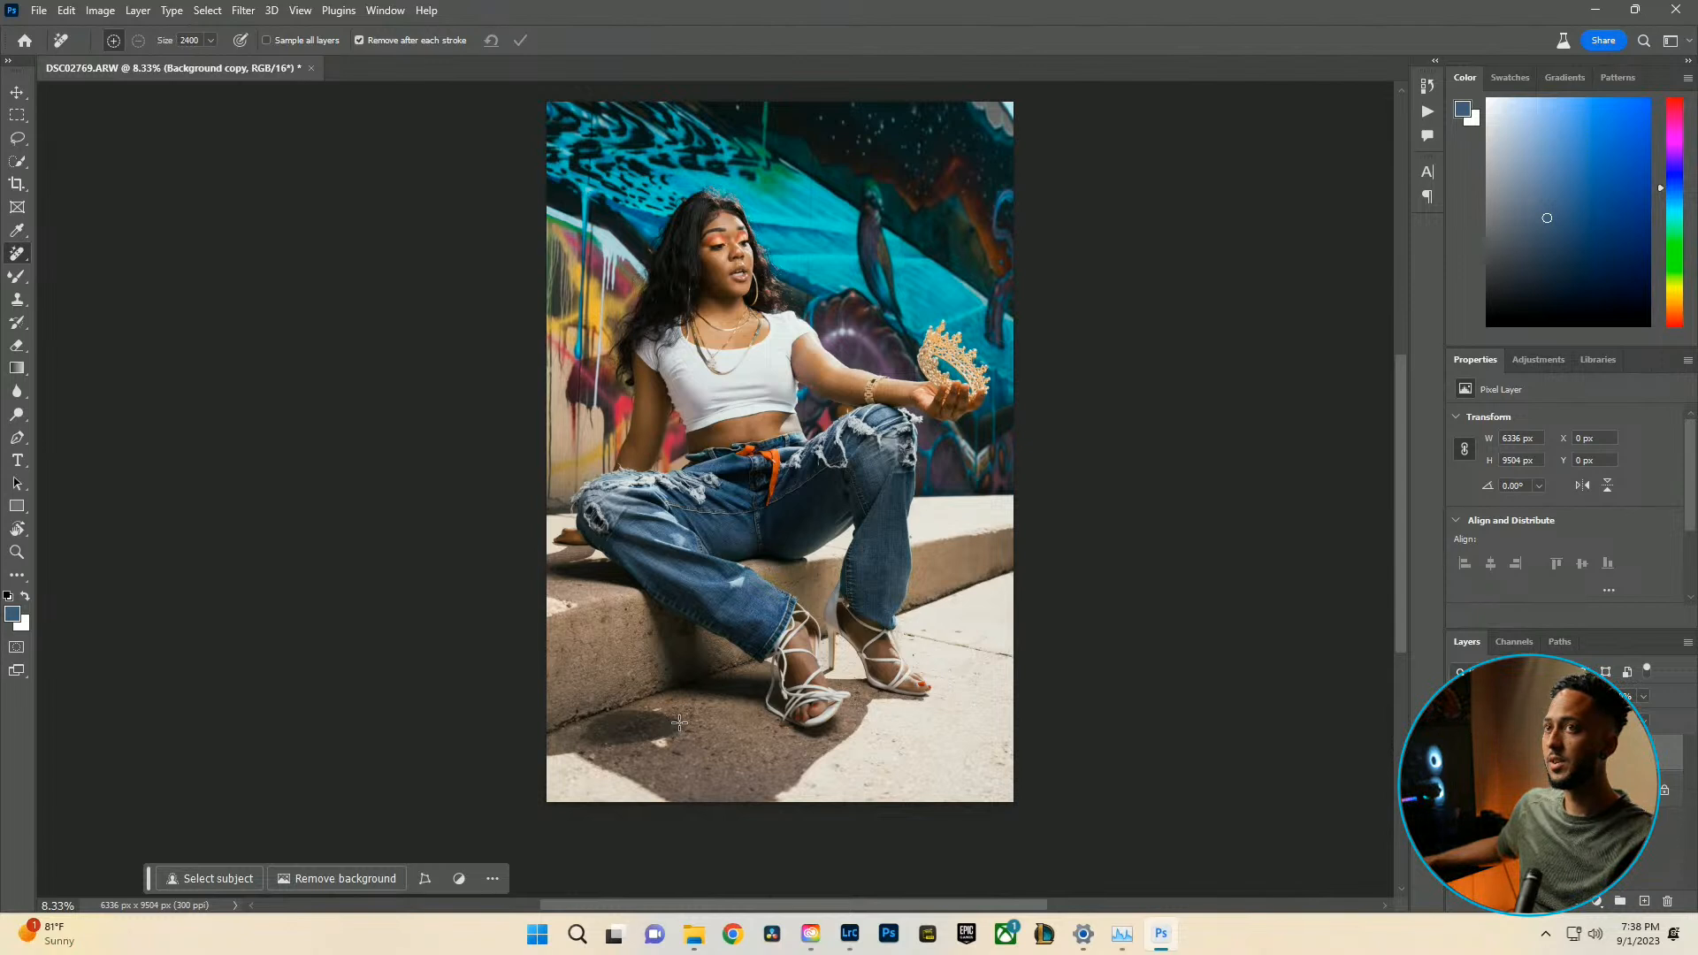
Try the Remove tool with a 125 brush on the shadowed pavement below the dark oval spot.
{"action": "right_click", "coordinate": [15, 254]}
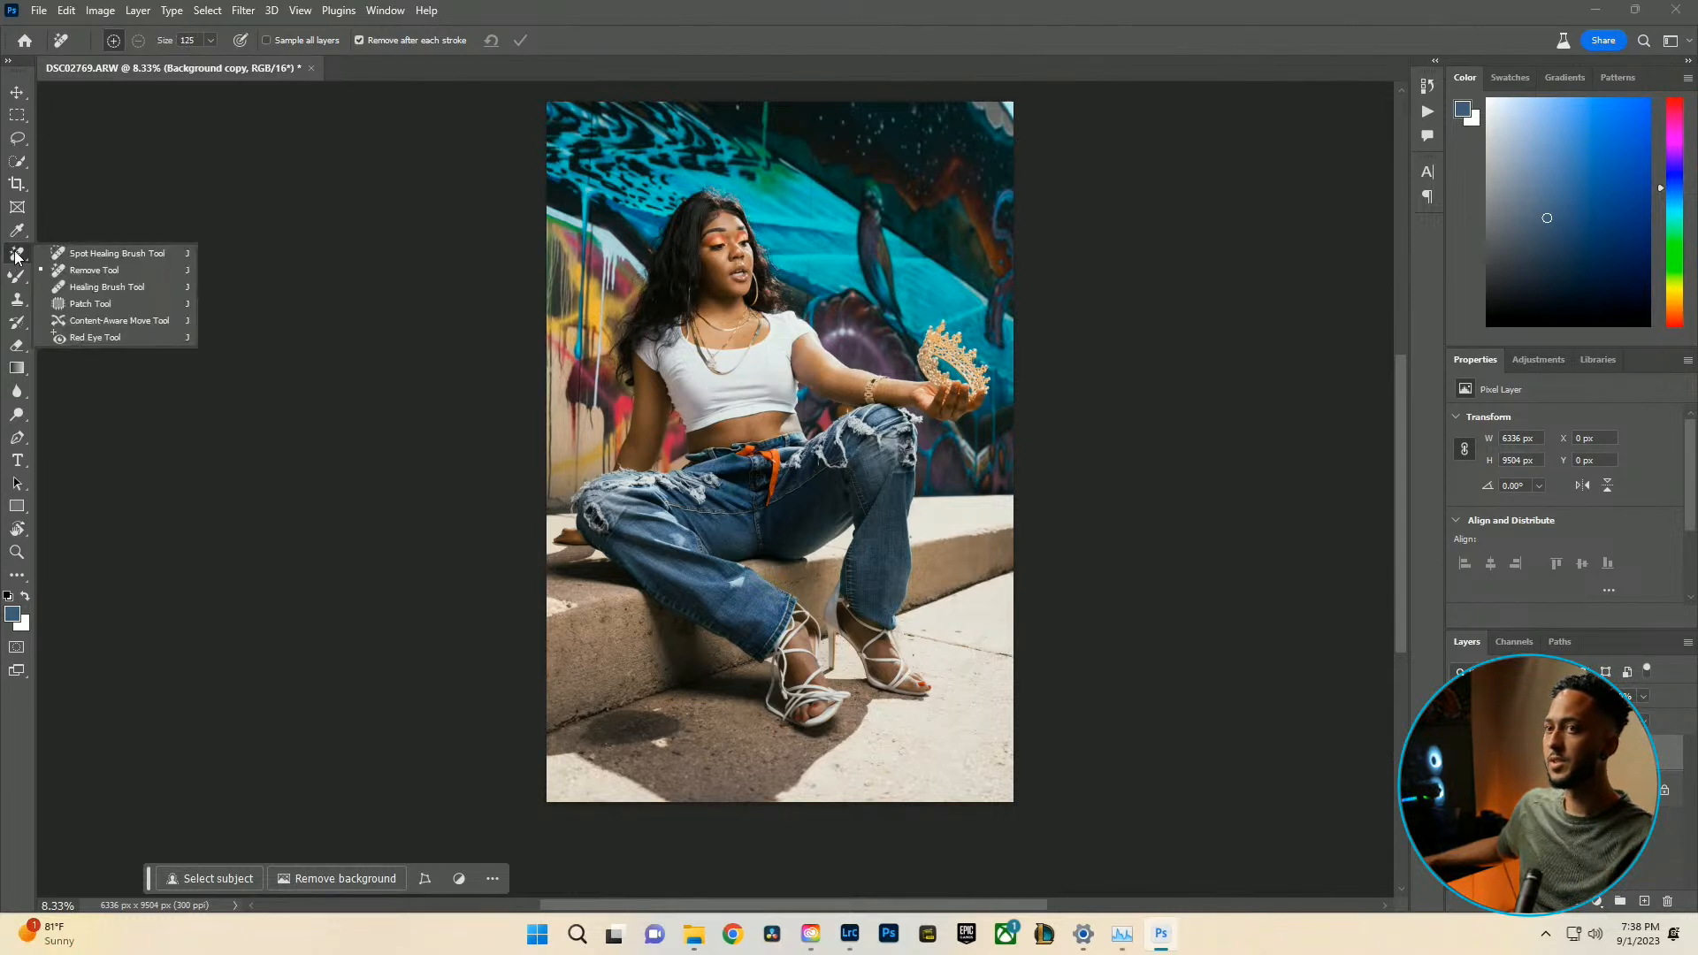
{"action": "left_click", "coordinate": [77, 270]}
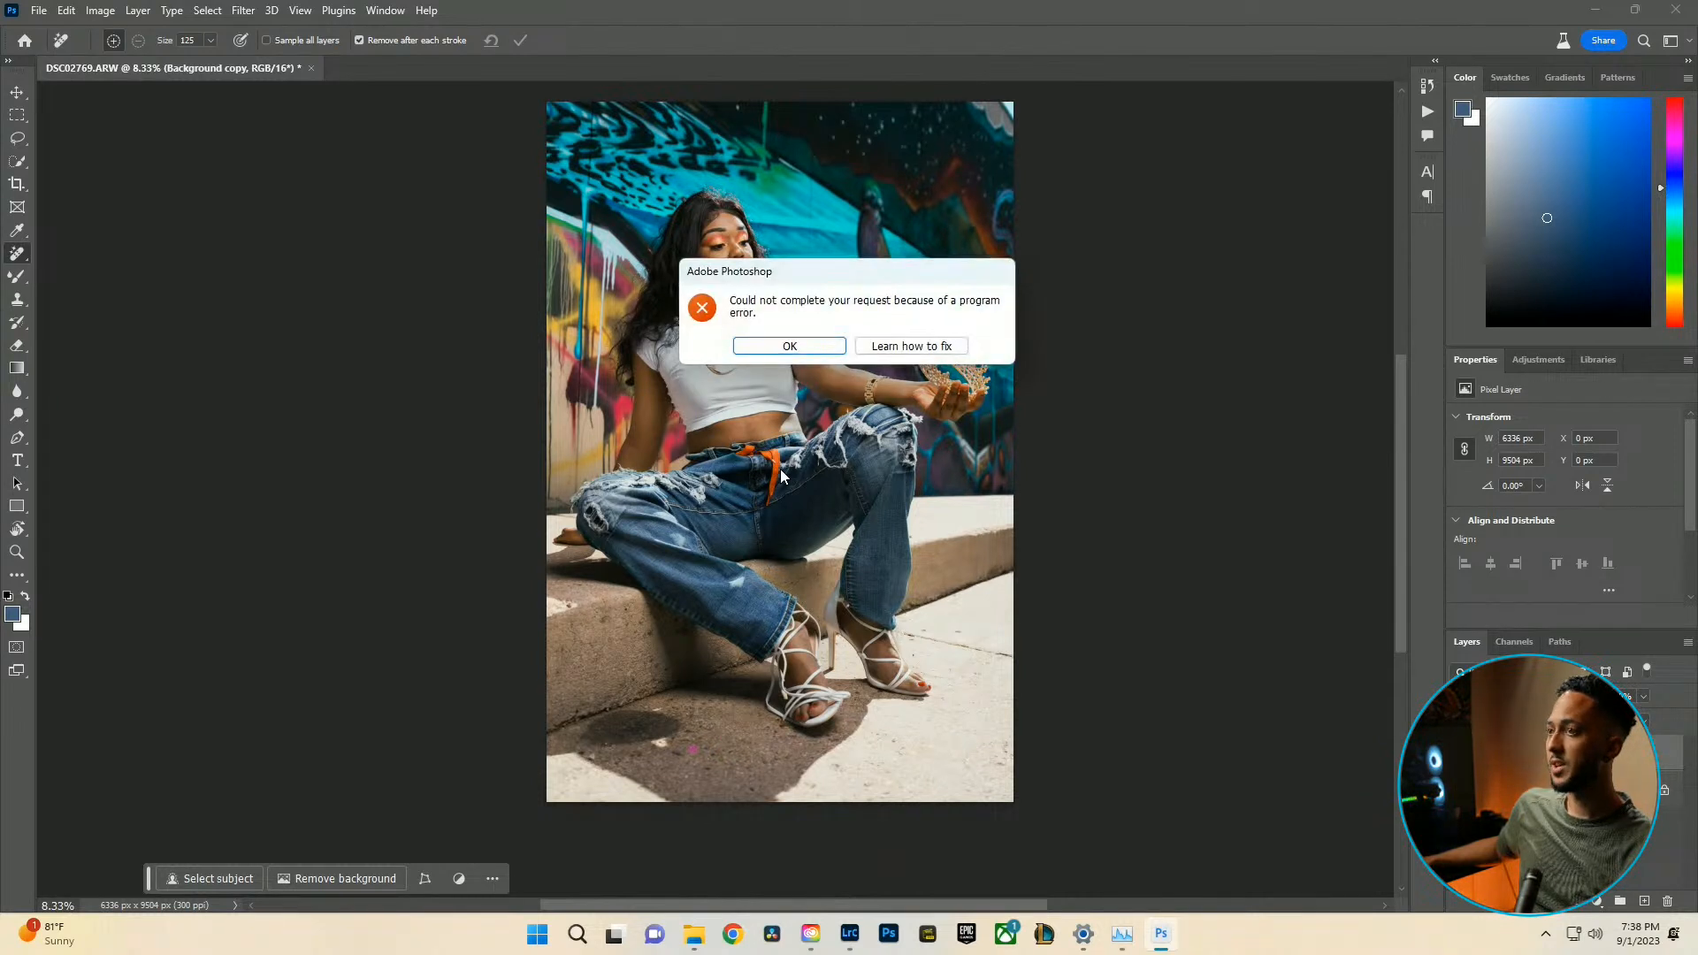
{"action": "left_click", "coordinate": [793, 344]}
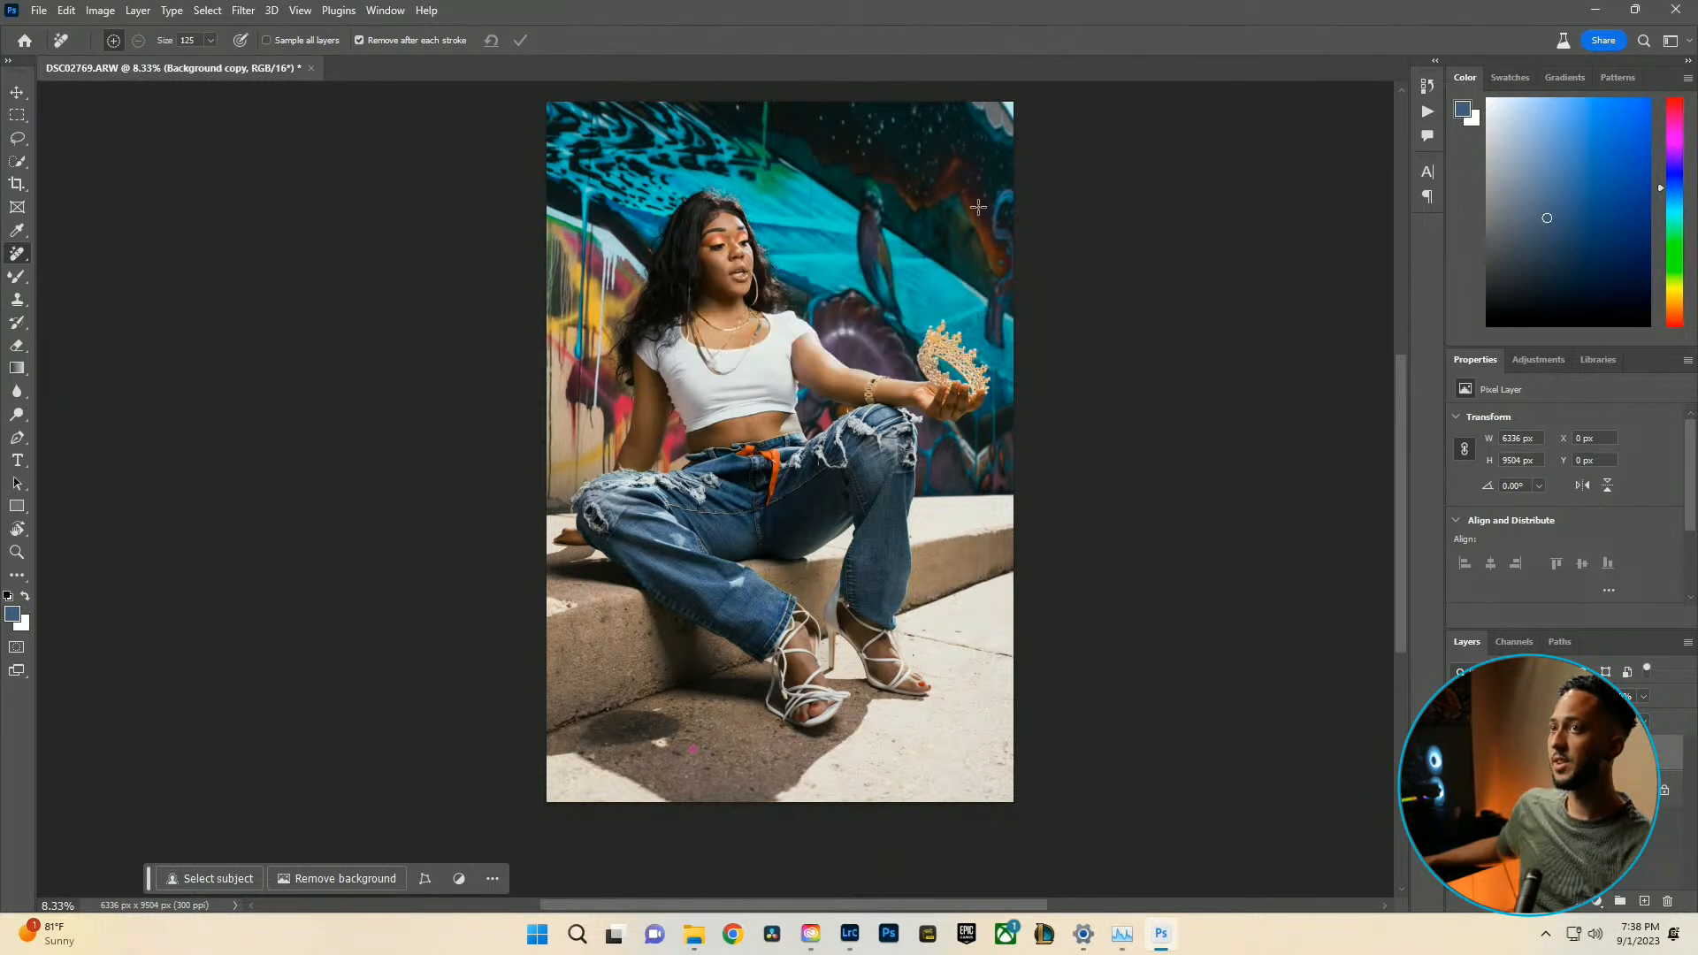
Patch out the dark oval spot in the pavement shadow with the Patch tool and clear the selection.
{"action": "right_click", "coordinate": [17, 264]}
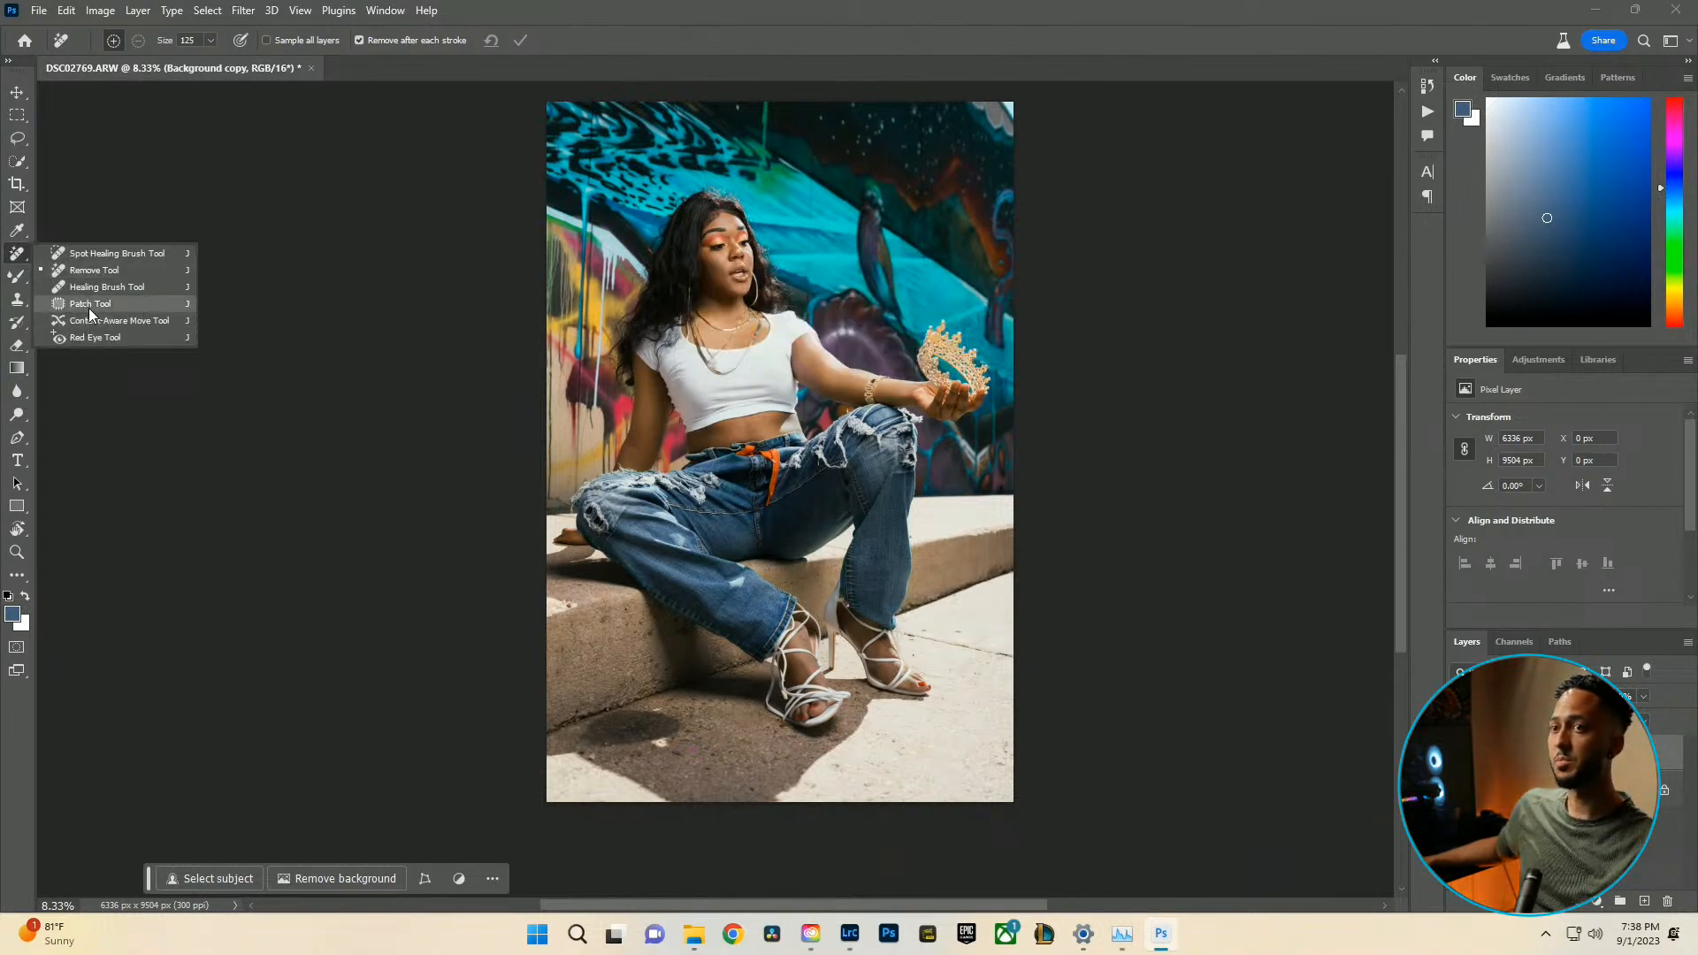
{"action": "left_click", "coordinate": [89, 288]}
{"action": "left_click_drag", "start_coordinate": [632, 755], "coordinate": [631, 754]}
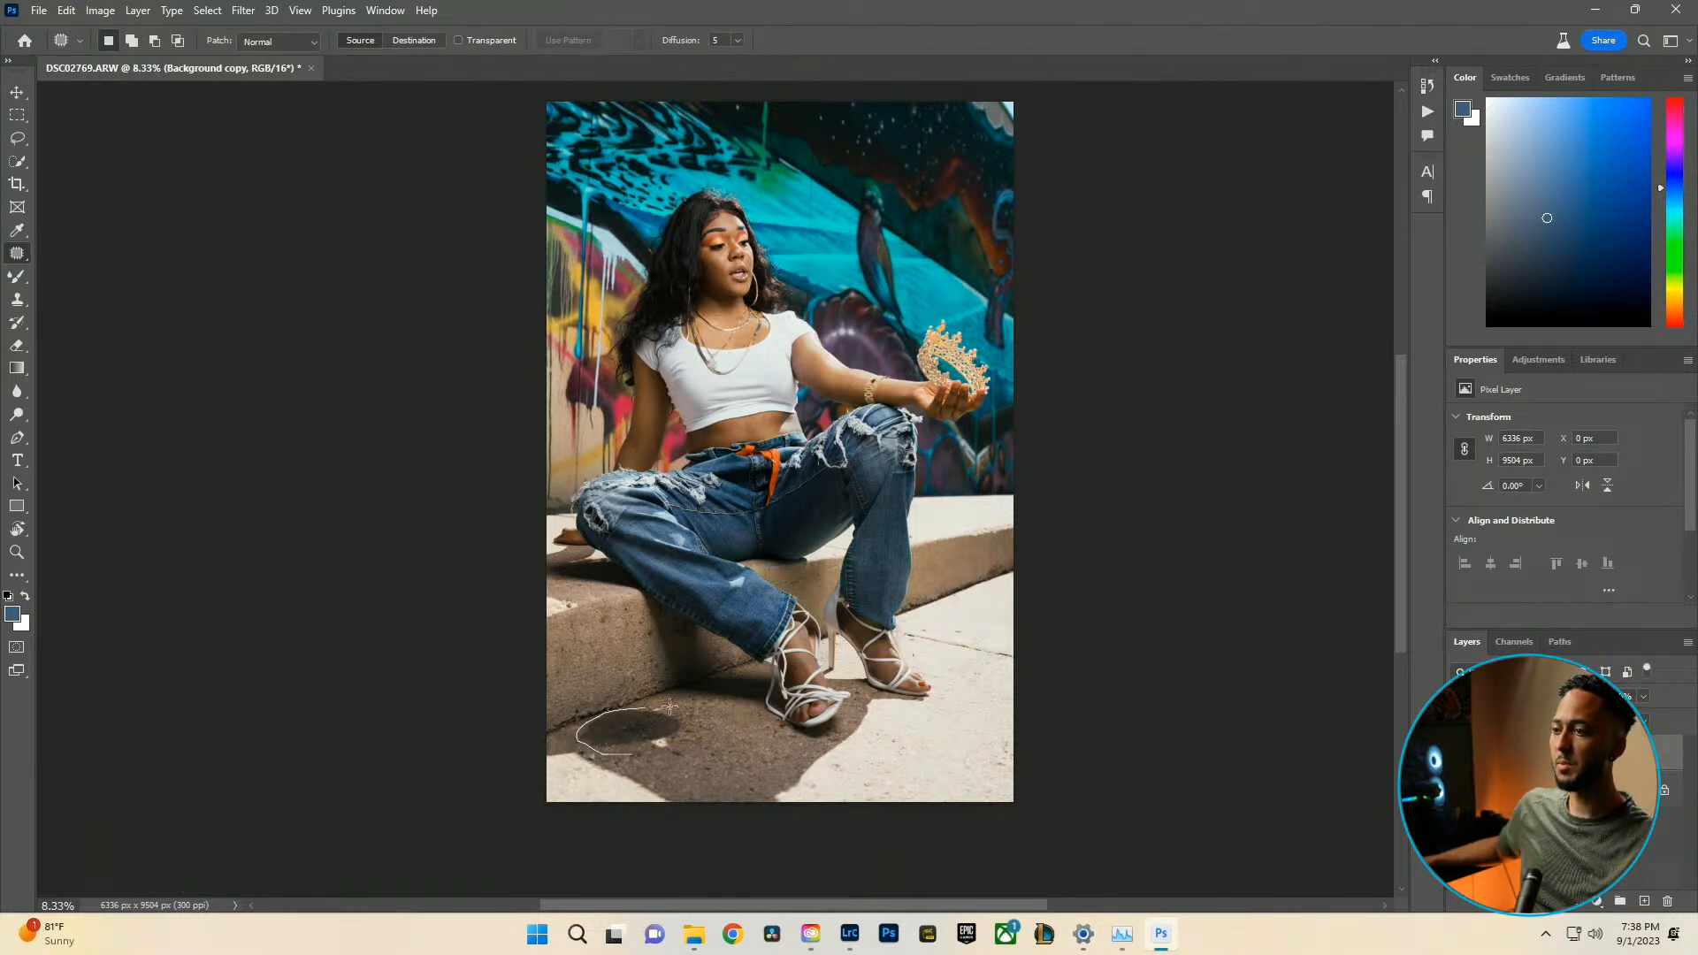
{"action": "mouse_move", "coordinate": [681, 743]}
{"action": "left_mouse_down"}
{"action": "mouse_move", "coordinate": [750, 750]}
{"action": "mouse_move", "coordinate": [683, 770]}
{"action": "mouse_move", "coordinate": [633, 723]}
{"action": "mouse_move", "coordinate": [599, 722]}
{"action": "mouse_move", "coordinate": [688, 761]}
{"action": "mouse_move", "coordinate": [679, 745]}
{"action": "left_mouse_up"}
{"action": "key", "text": "ctrl+d"}
{"action": "key", "text": "ctrl+d"}
{"action": "mouse_move", "coordinate": [677, 753]}
{"action": "left_mouse_down"}
{"action": "mouse_move", "coordinate": [627, 729]}
{"action": "mouse_move", "coordinate": [613, 756]}
{"action": "mouse_move", "coordinate": [651, 743]}
{"action": "mouse_move", "coordinate": [621, 732]}
{"action": "mouse_move", "coordinate": [647, 764]}
{"action": "mouse_move", "coordinate": [663, 760]}
{"action": "mouse_move", "coordinate": [650, 739]}
{"action": "mouse_move", "coordinate": [681, 773]}
{"action": "left_mouse_up"}
{"action": "key", "text": "ctrl+d"}
{"action": "key", "text": "ctrl+d"}
{"action": "key", "text": "ctrl+d"}
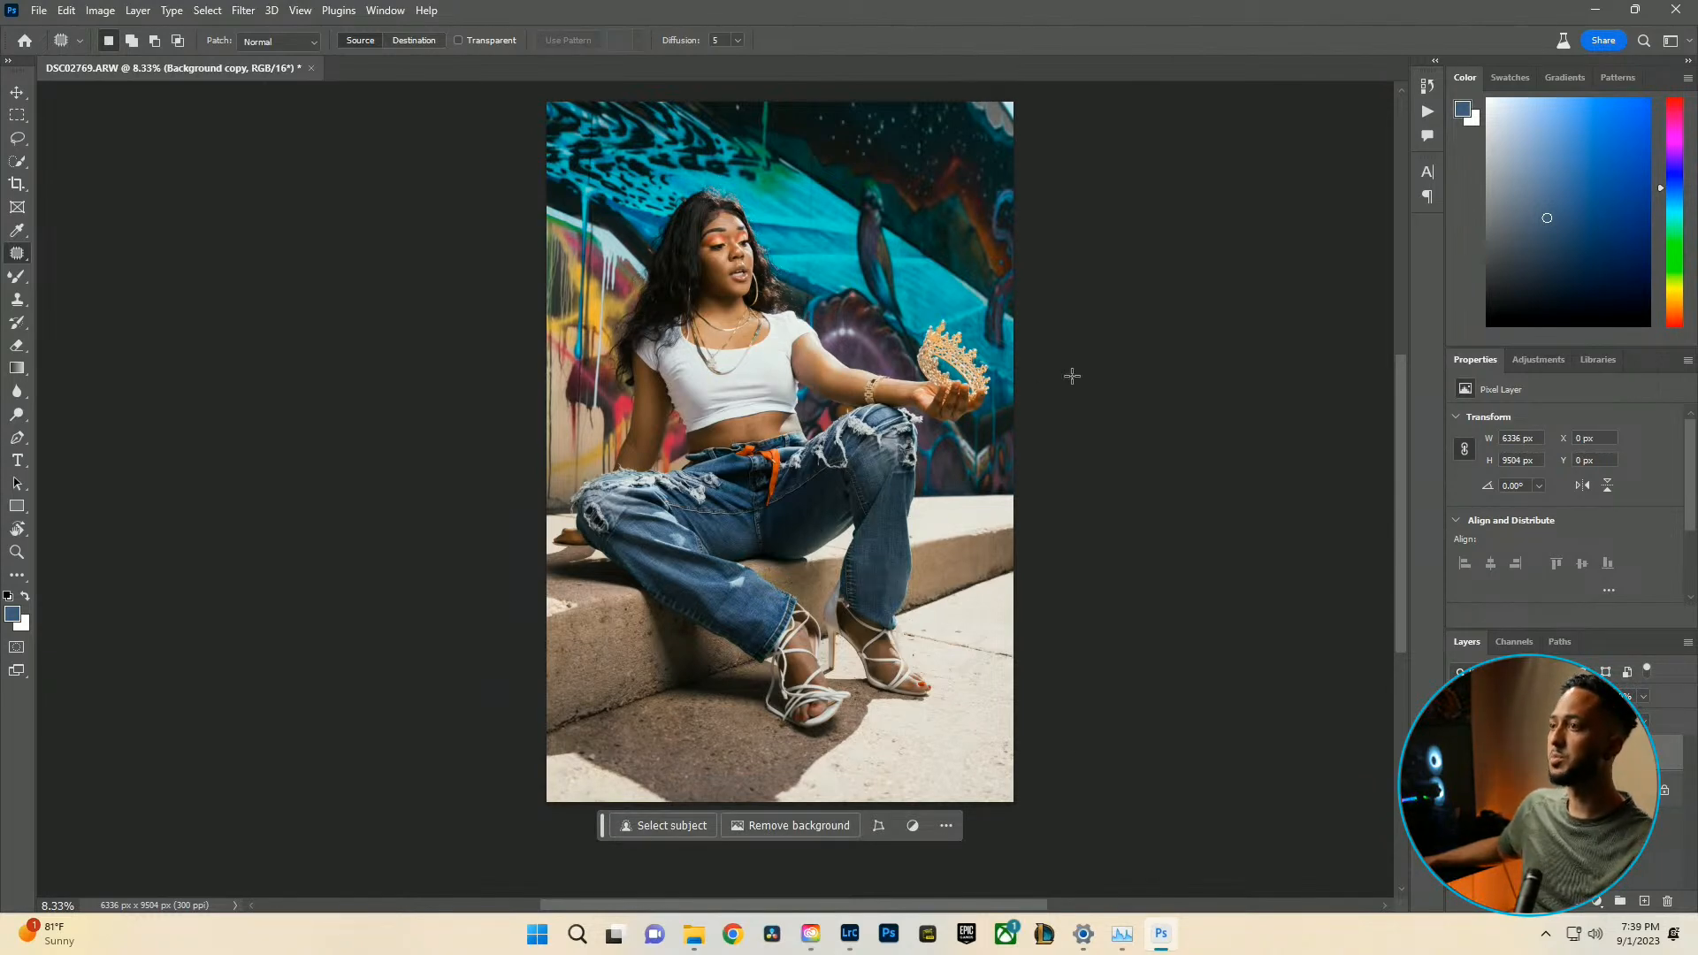
Switch to the Spot Healing Brush for the woman's chest and reduce its brush size to 25.
{"action": "scroll", "coordinate": [662, 407], "scroll_direction": "up", "scroll_amount": 5}
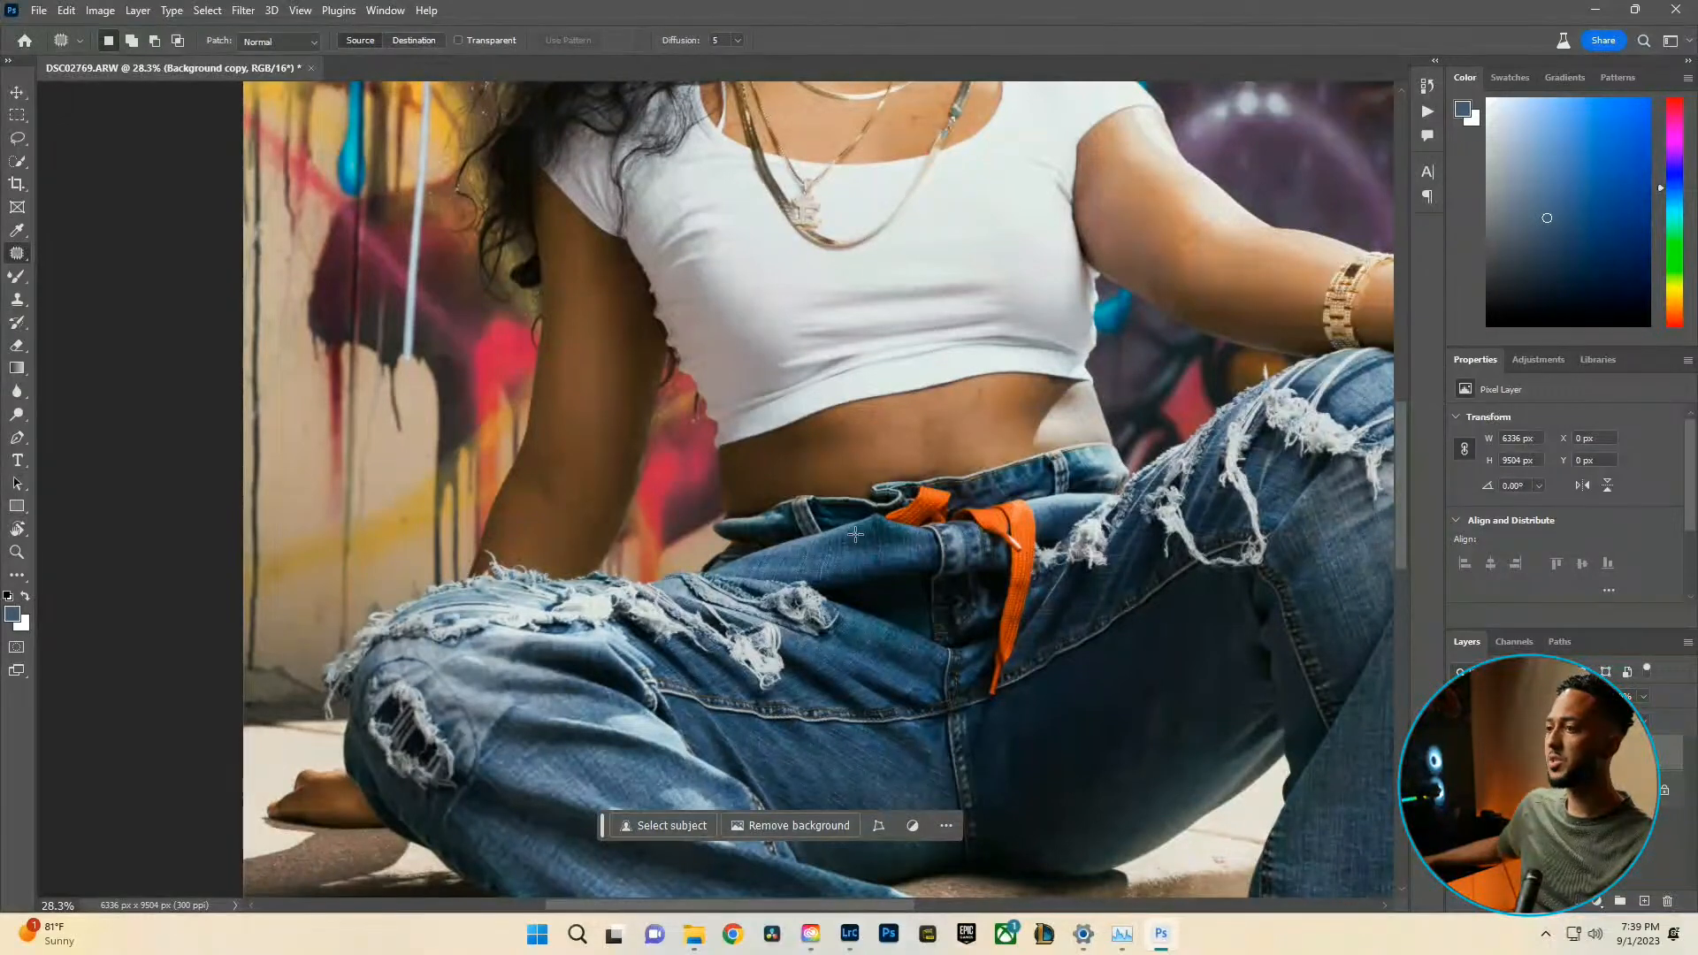
{"action": "scroll", "coordinate": [855, 534], "scroll_direction": "up", "scroll_amount": 6}
{"action": "scroll", "coordinate": [943, 548], "scroll_direction": "up", "scroll_amount": 1}
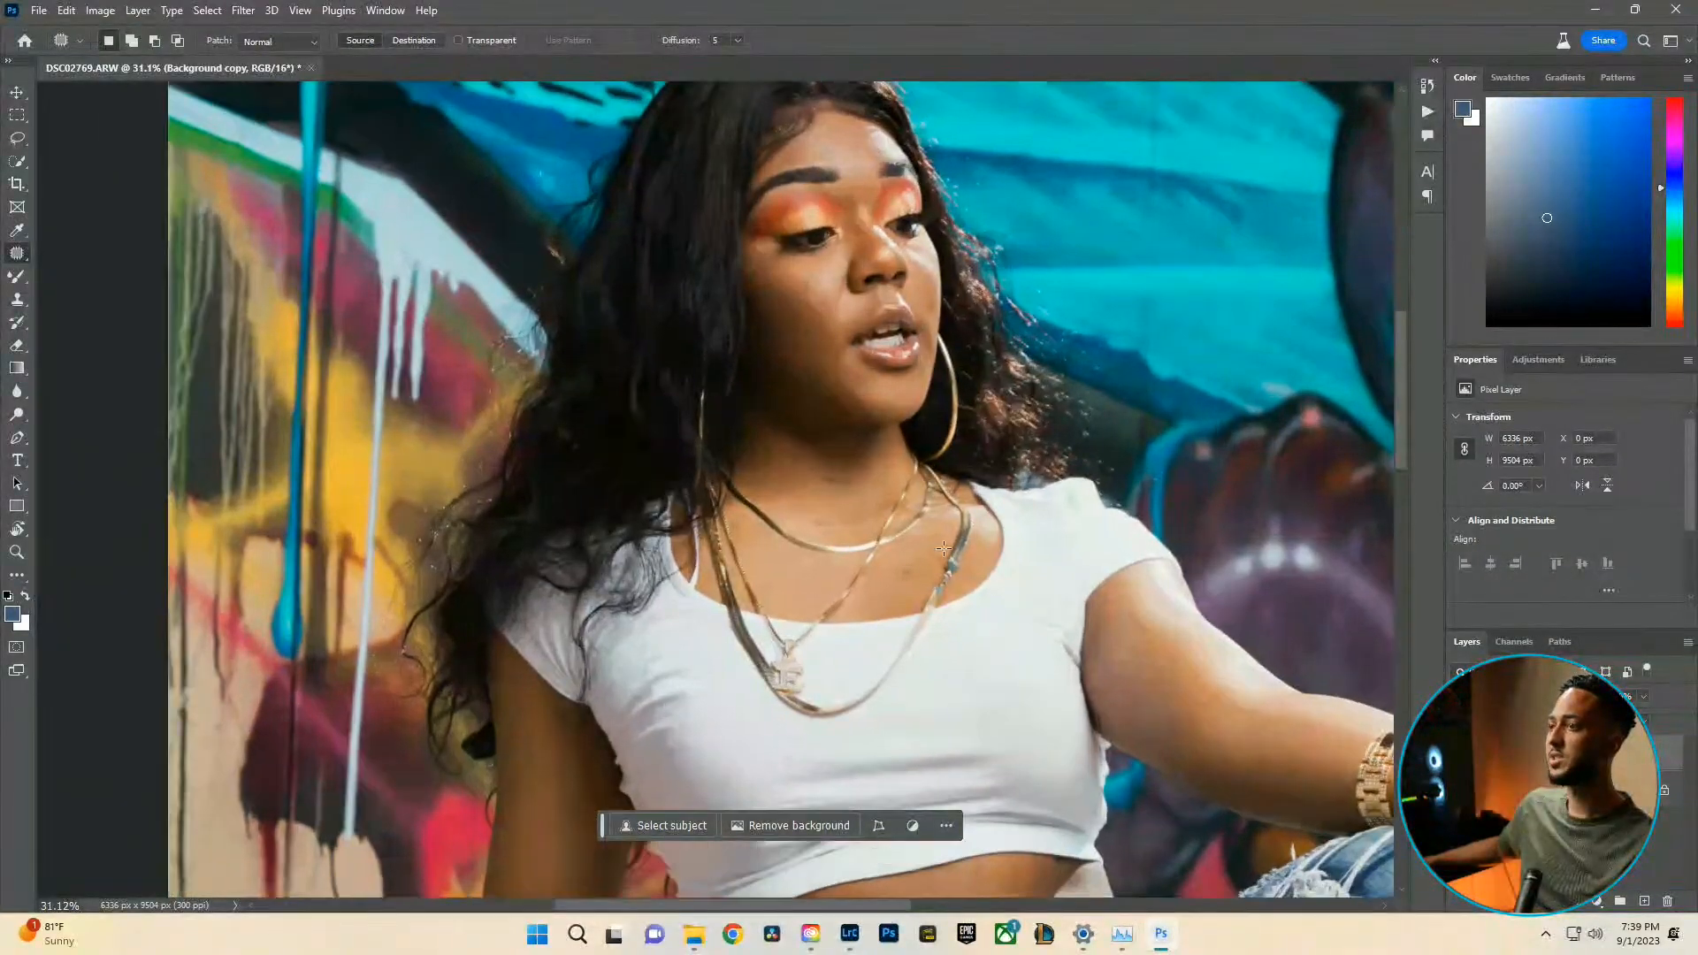
{"action": "scroll", "coordinate": [943, 548], "scroll_direction": "up", "scroll_amount": 5}
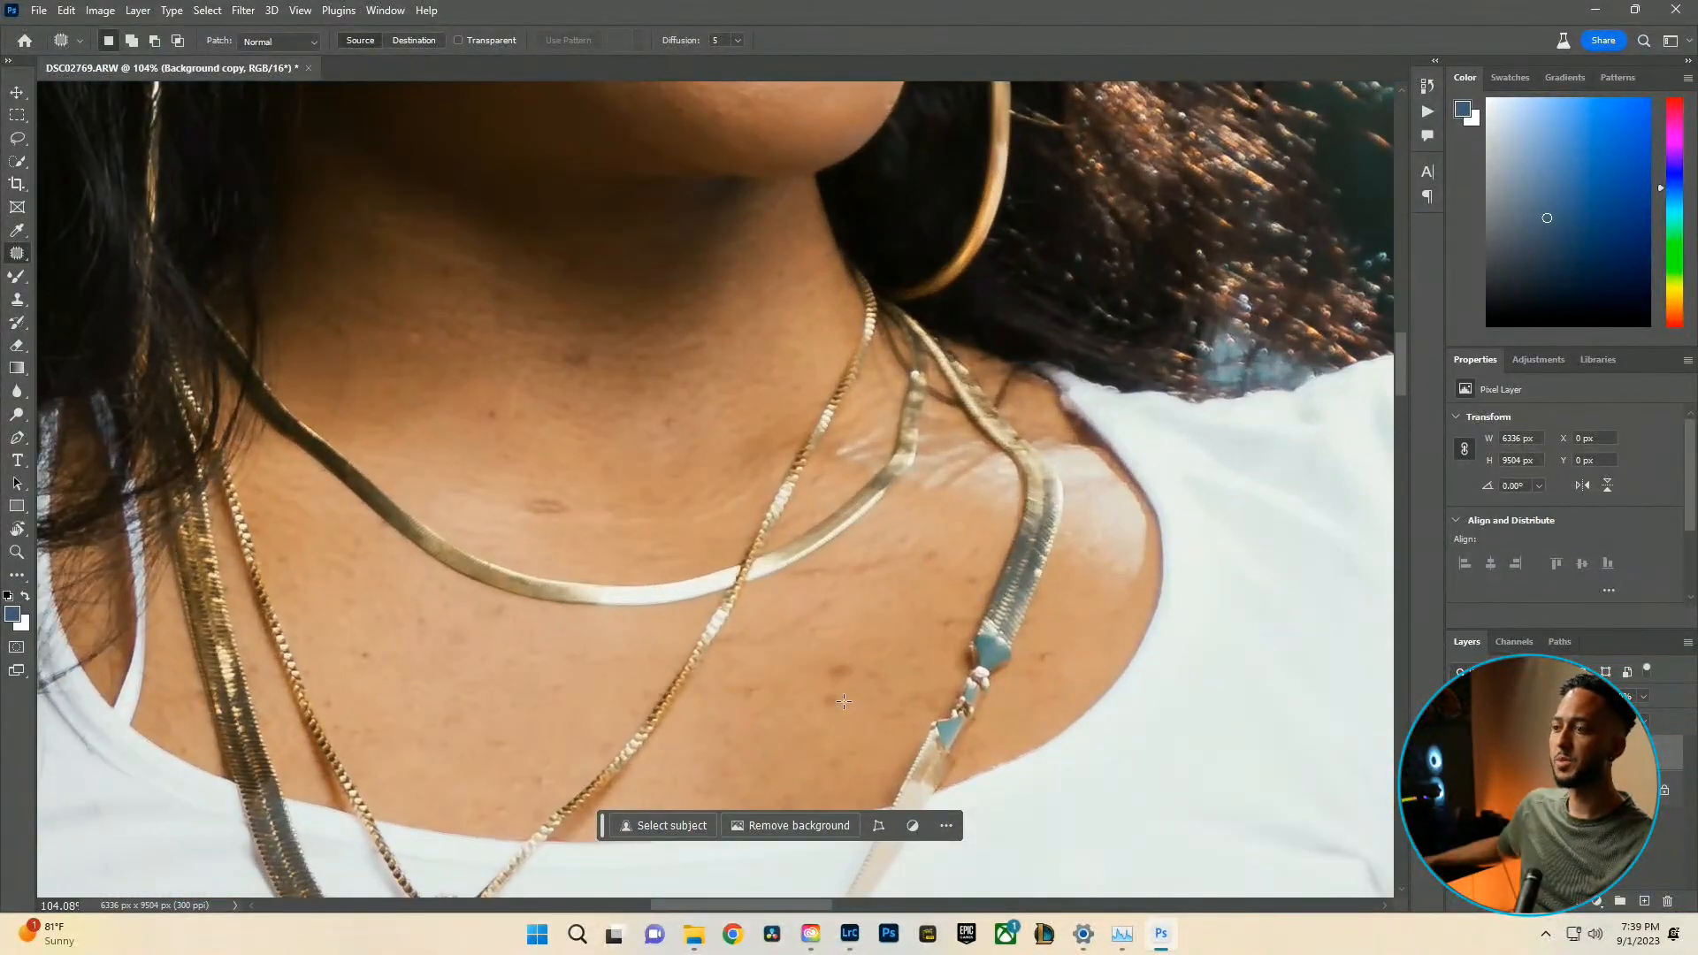
{"action": "right_click", "coordinate": [18, 253]}
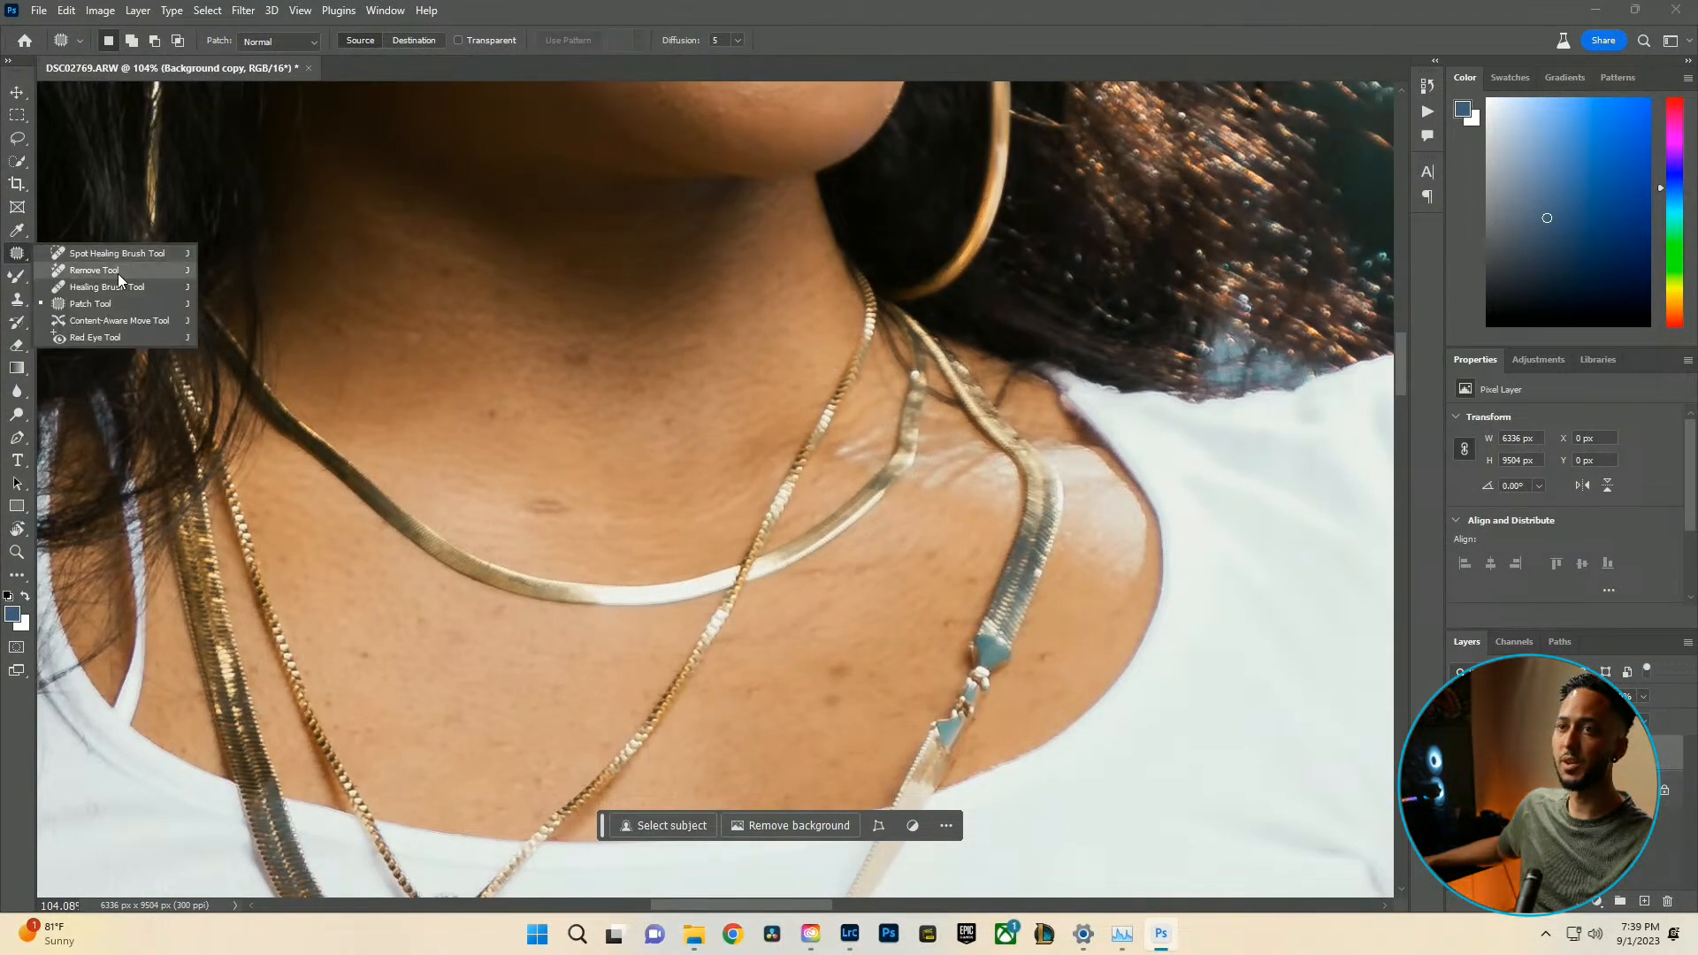
{"action": "left_click", "coordinate": [110, 252]}
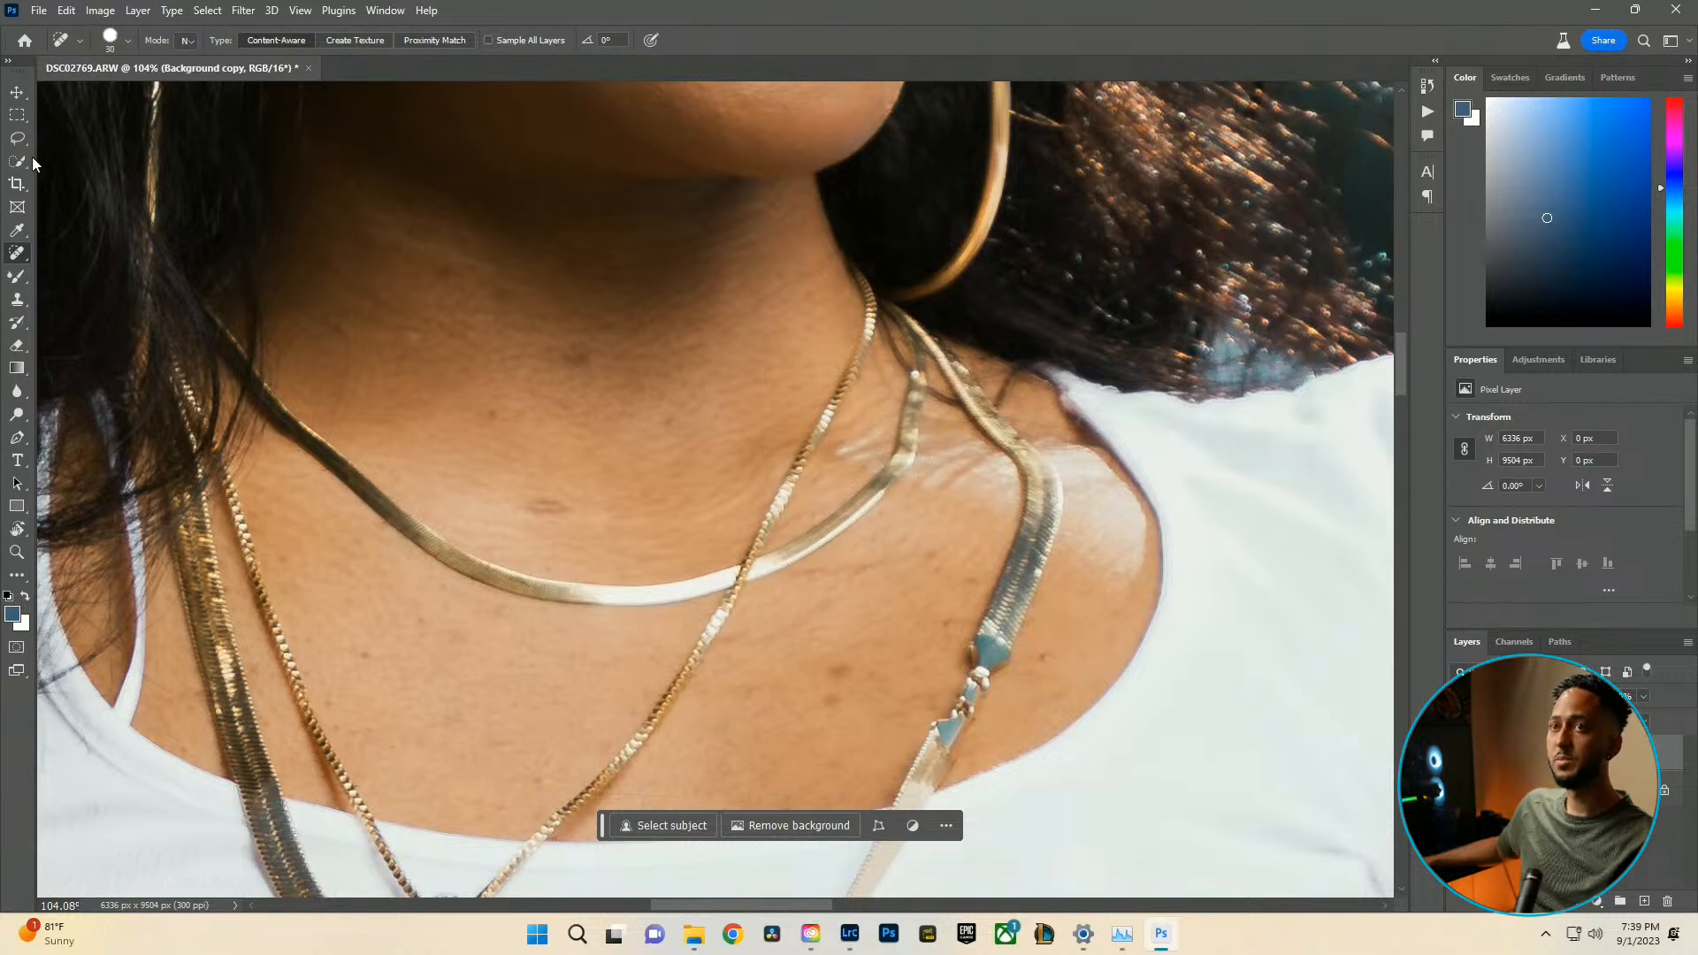
{"action": "key", "text": "bracketleft"}
Patch the small dark blemish on the woman's chest between the chains with the Patch tool, and deselect it.
{"action": "right_click", "coordinate": [19, 253]}
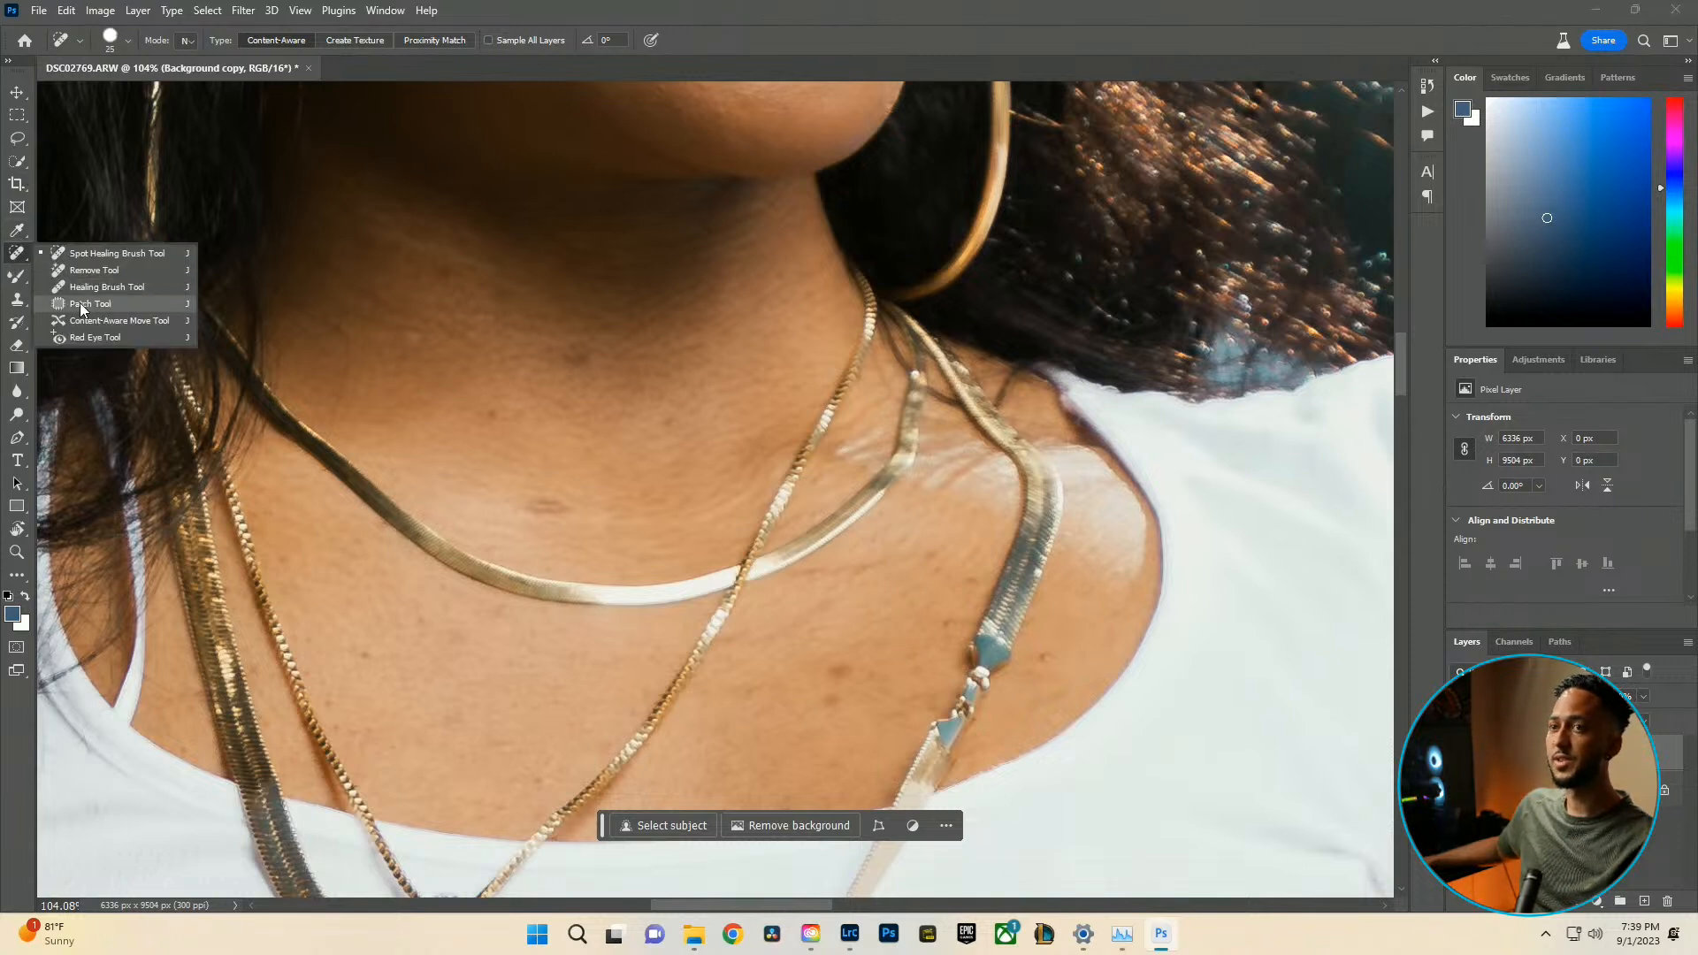
{"action": "left_click", "coordinate": [89, 305]}
{"action": "mouse_move", "coordinate": [855, 664]}
{"action": "left_mouse_down"}
{"action": "mouse_move", "coordinate": [815, 705]}
{"action": "mouse_move", "coordinate": [855, 668]}
{"action": "left_mouse_up"}
{"action": "left_click_drag", "start_coordinate": [837, 683], "coordinate": [809, 734]}
{"action": "key", "text": "ctrl+d"}
Try to patch the chest skin beside the thin gold chain, and clear the selection with the Rectangular Marquee tool.
{"action": "mouse_move", "coordinate": [770, 666]}
{"action": "left_mouse_down"}
{"action": "mouse_move", "coordinate": [793, 746]}
{"action": "mouse_move", "coordinate": [822, 727]}
{"action": "left_mouse_up"}
{"action": "mouse_move", "coordinate": [769, 812]}
{"action": "left_mouse_down"}
{"action": "mouse_move", "coordinate": [746, 831]}
{"action": "mouse_move", "coordinate": [761, 800]}
{"action": "left_mouse_up"}
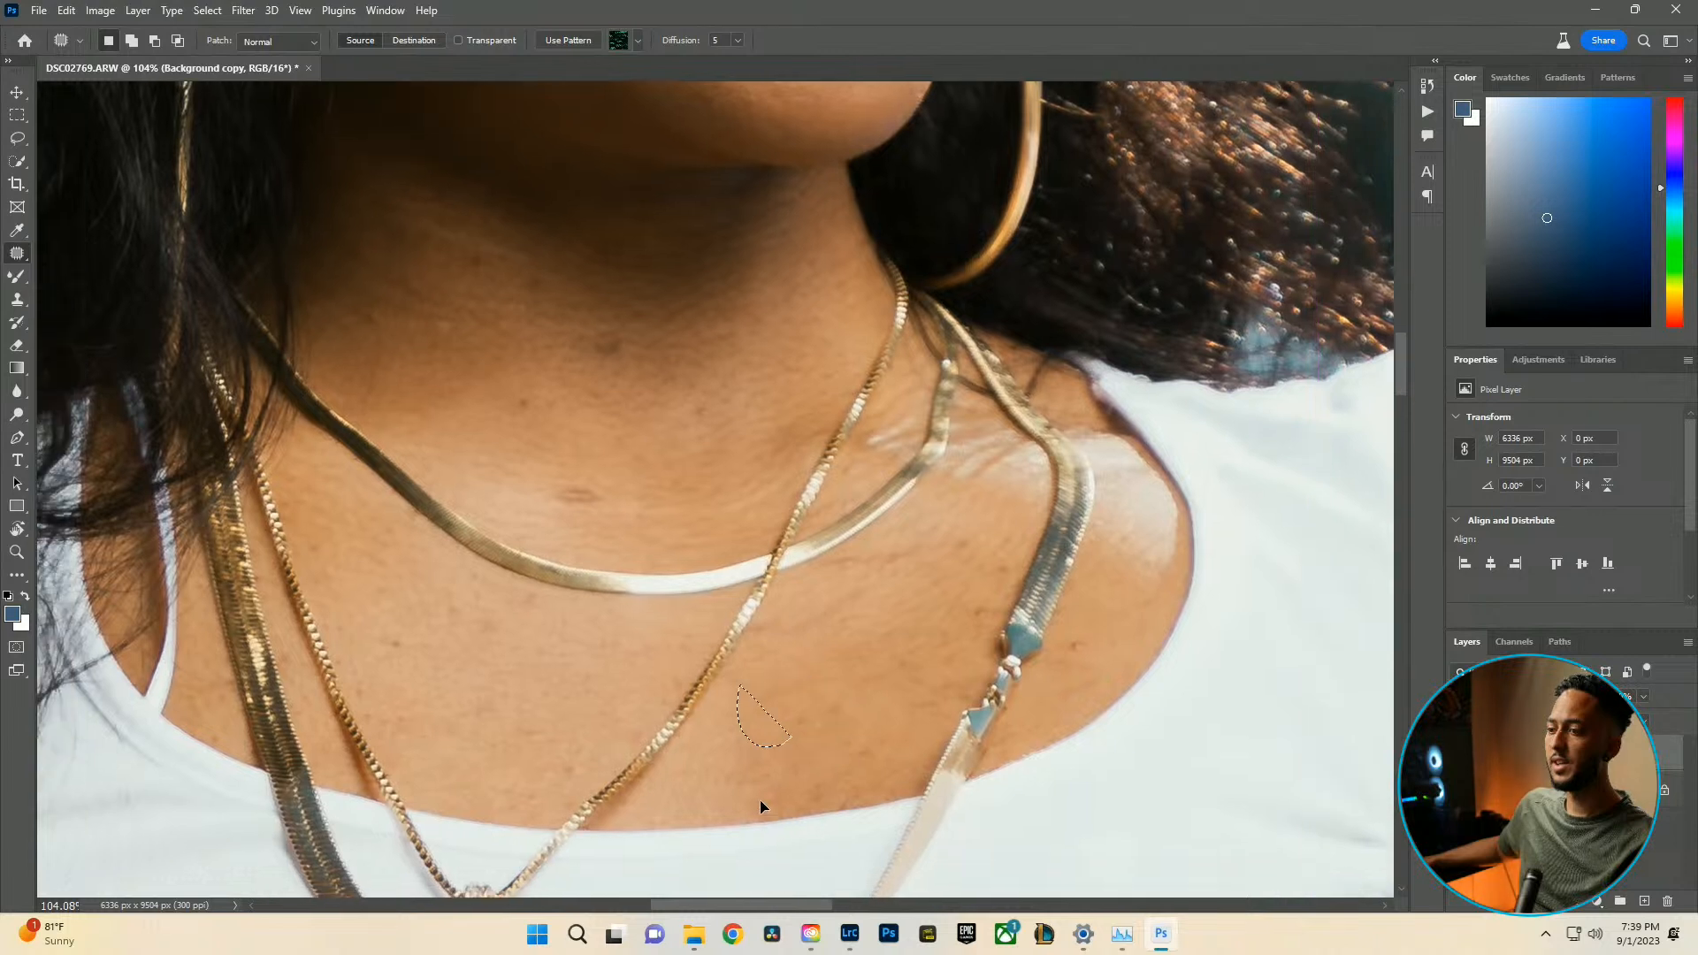
{"action": "left_click", "coordinate": [835, 346]}
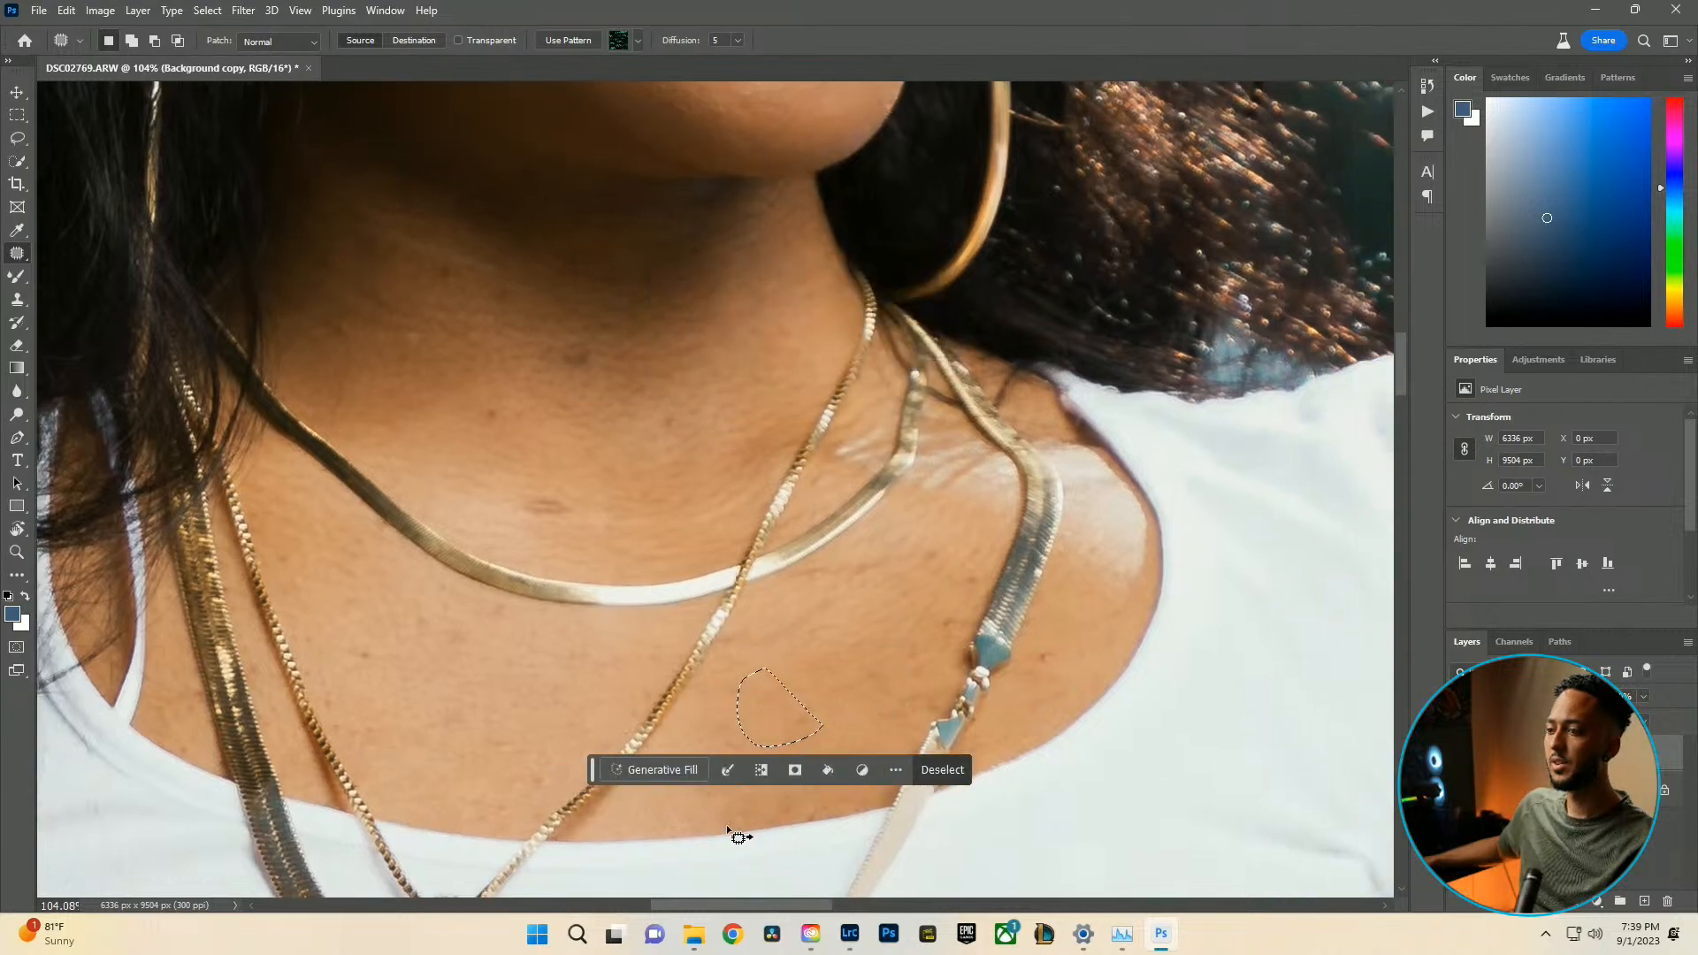
{"action": "mouse_move", "coordinate": [759, 813]}
{"action": "left_mouse_down"}
{"action": "mouse_move", "coordinate": [738, 829]}
{"action": "mouse_move", "coordinate": [758, 787]}
{"action": "mouse_move", "coordinate": [745, 794]}
{"action": "left_mouse_up"}
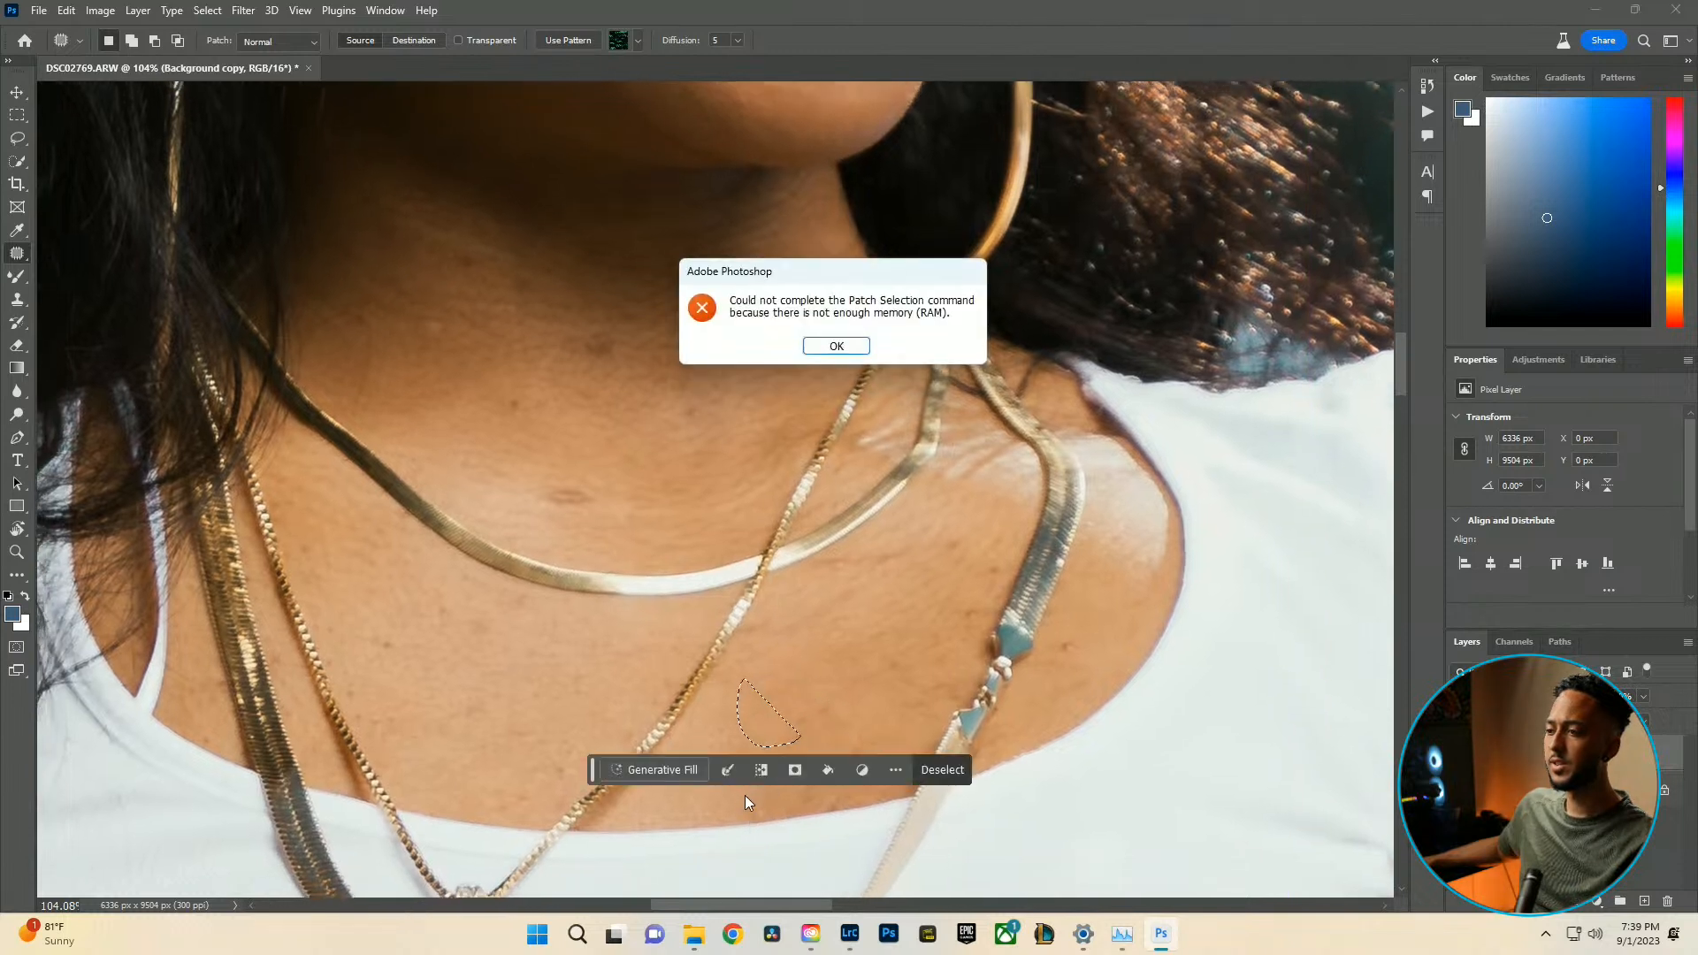
{"action": "left_click", "coordinate": [837, 345]}
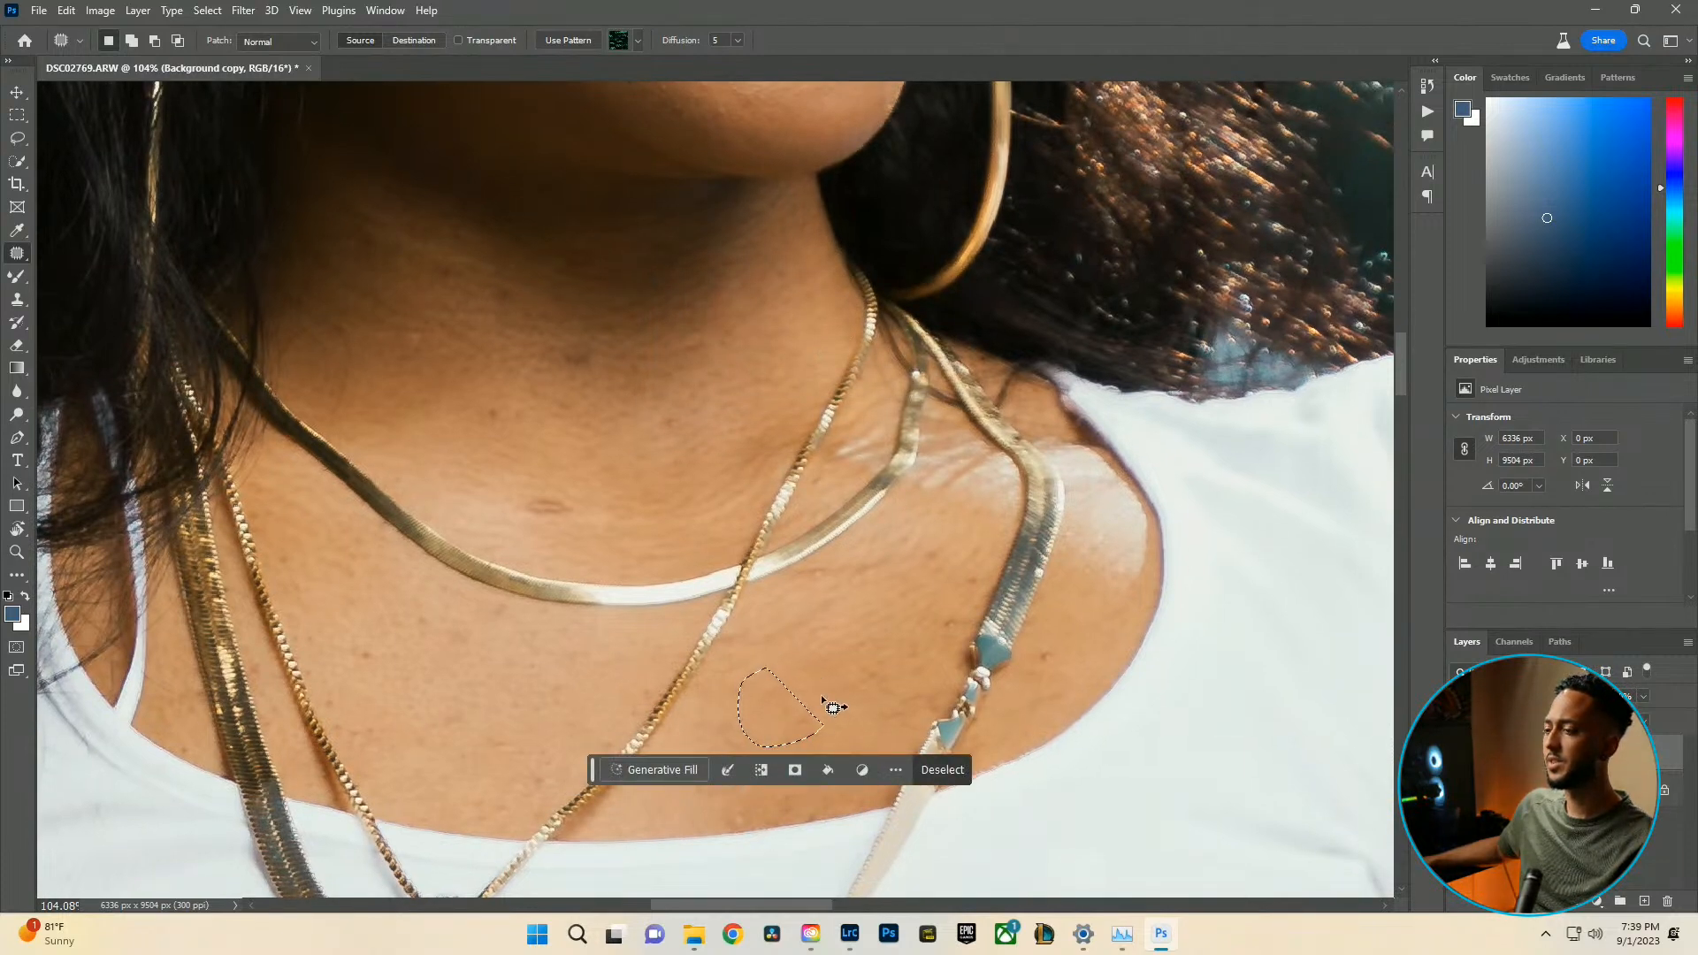
{"action": "left_click", "coordinate": [17, 115]}
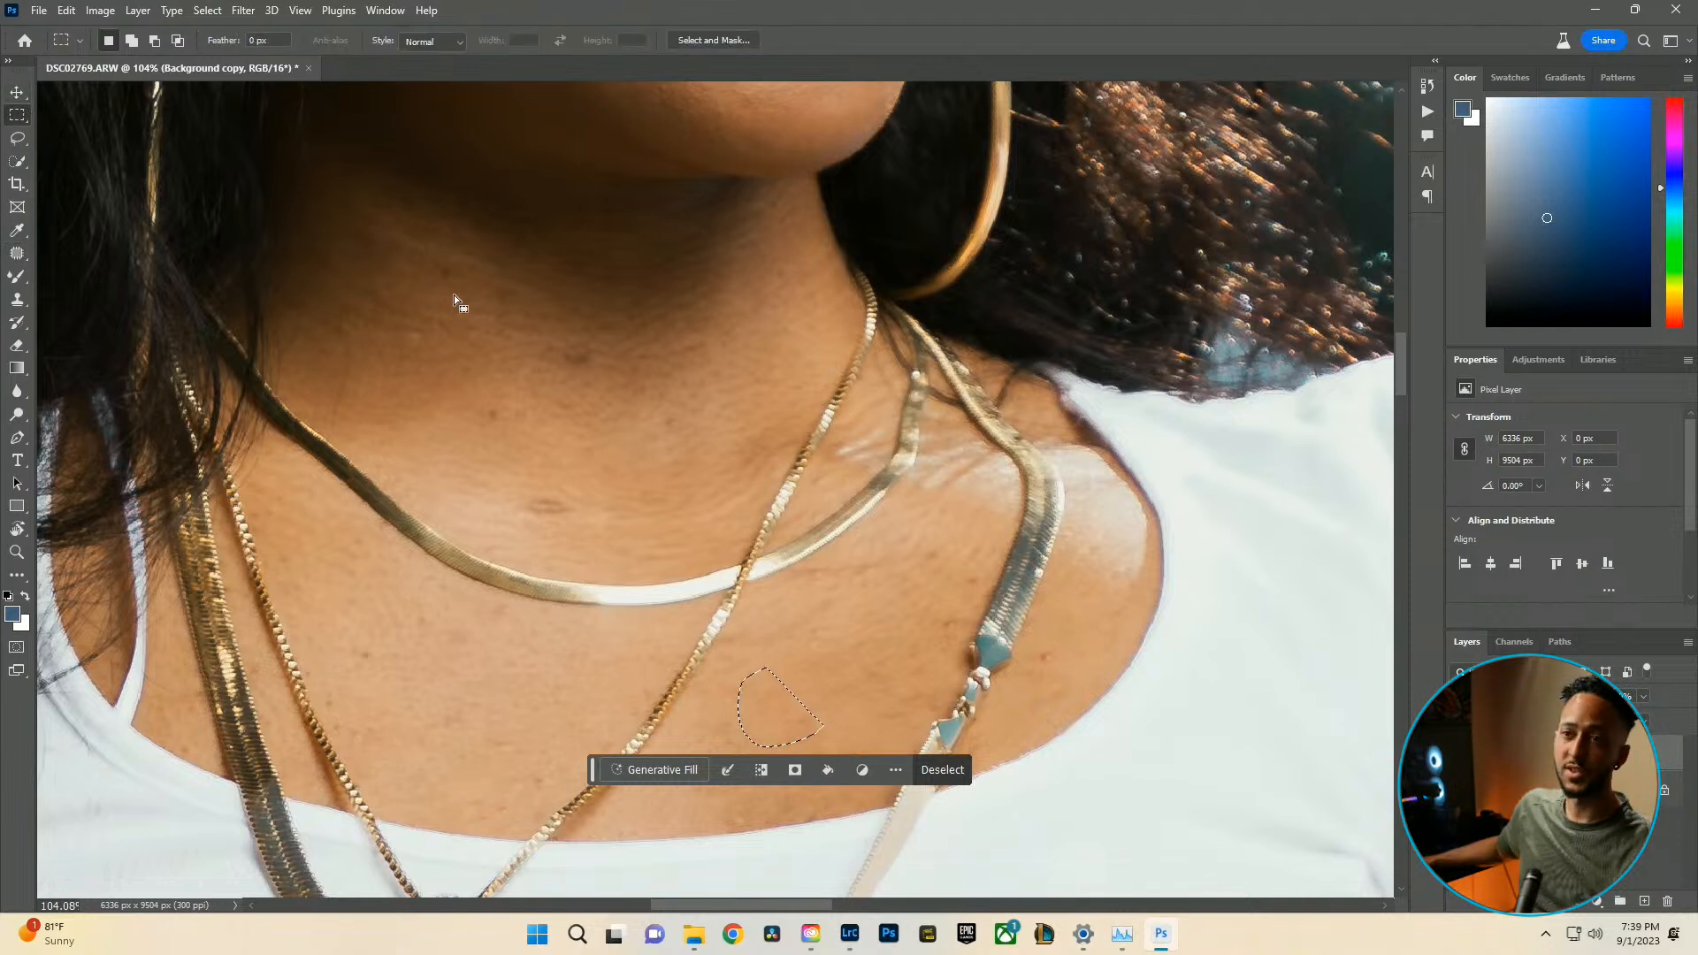
{"action": "left_click", "coordinate": [601, 499]}
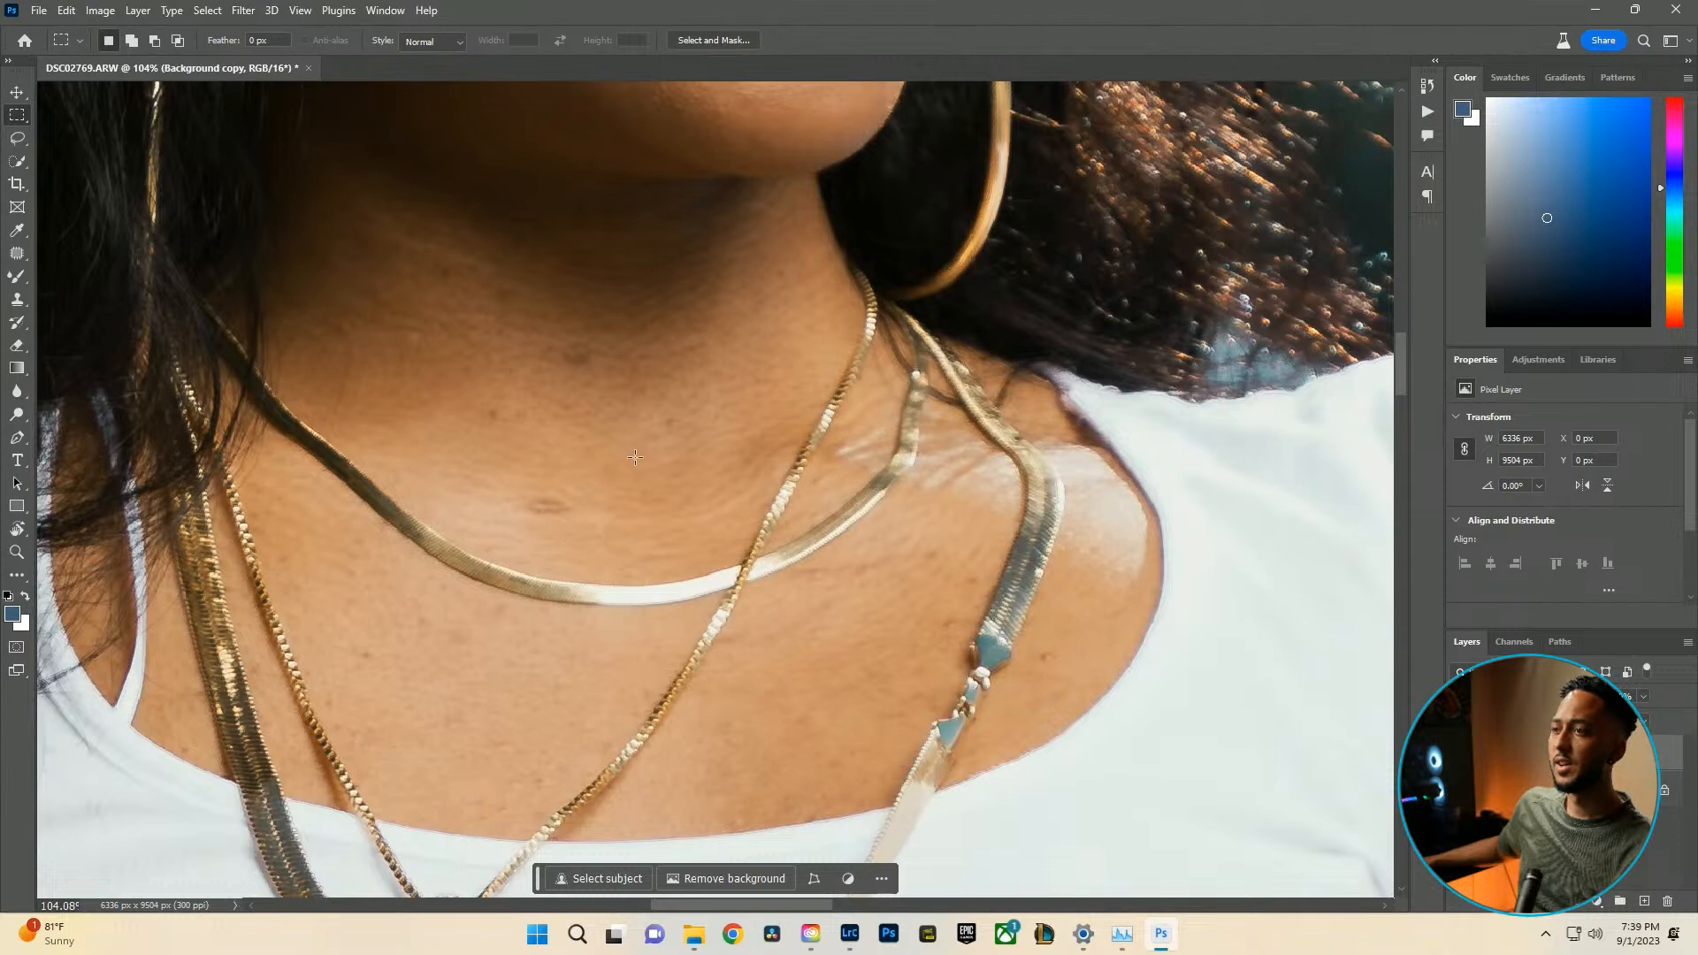